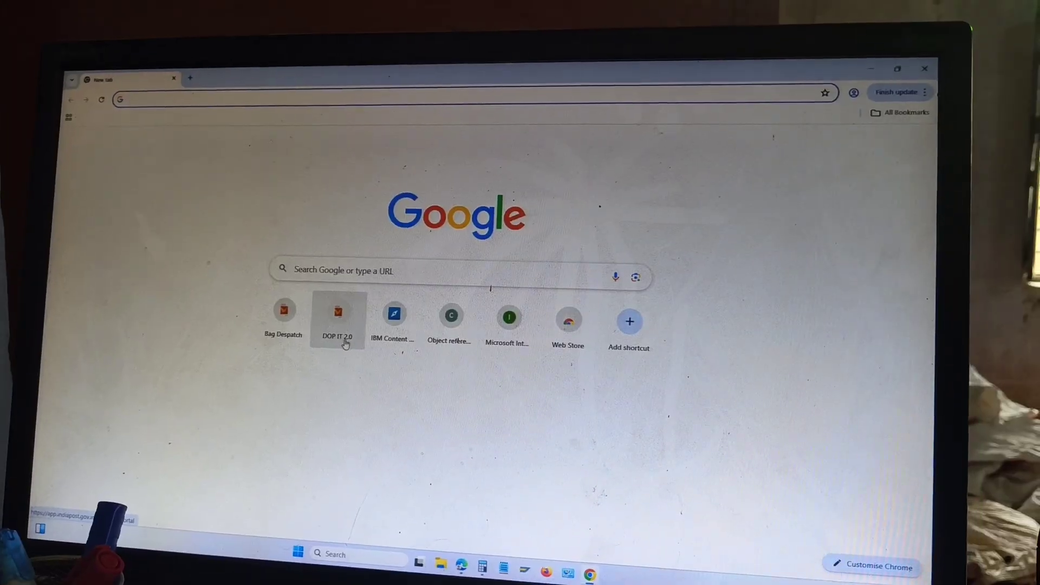
Sign in to the DOP IT 2.0 employee portal with the employee ID and password
left_click(339, 332)
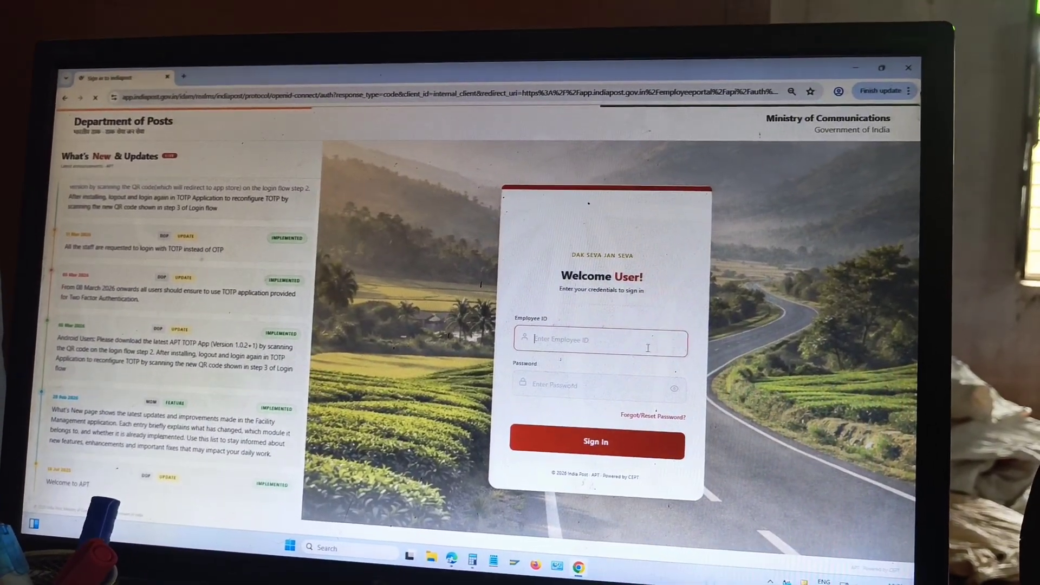
key("Tab")
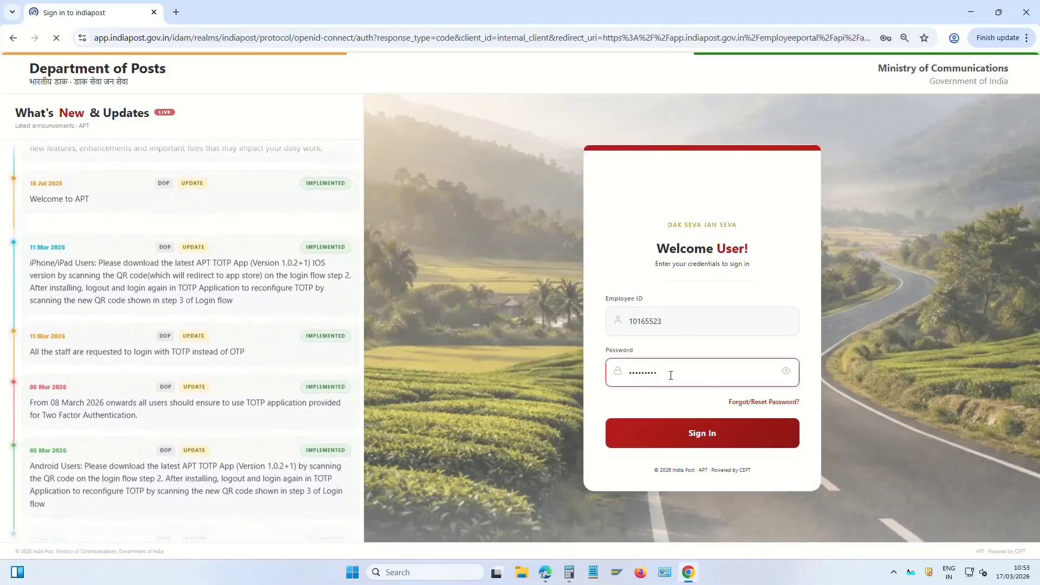
left_click(716, 435)
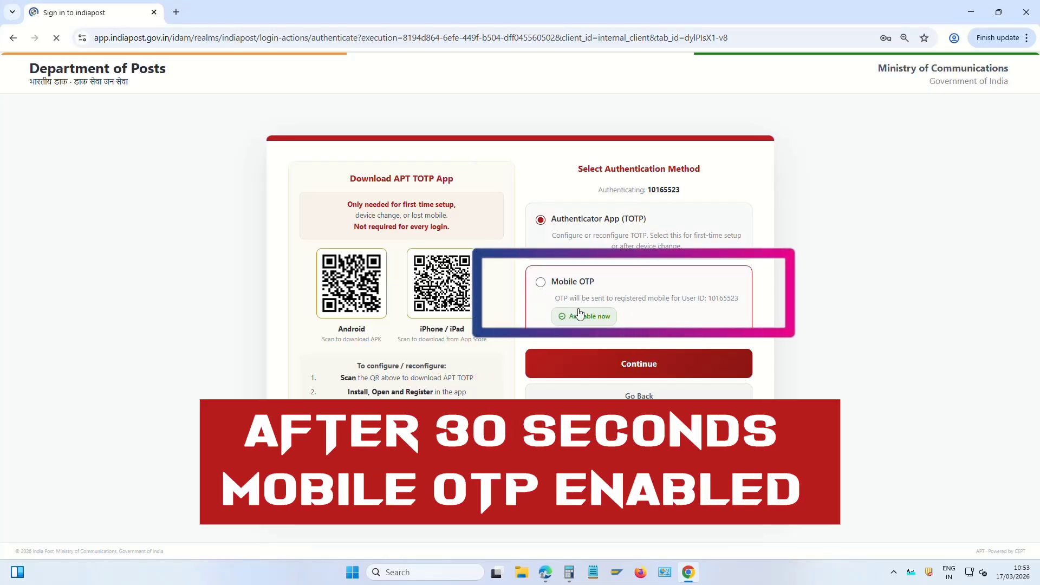
Choose Mobile OTP verification and confirm the login with the six-digit OTP
left_click(541, 283)
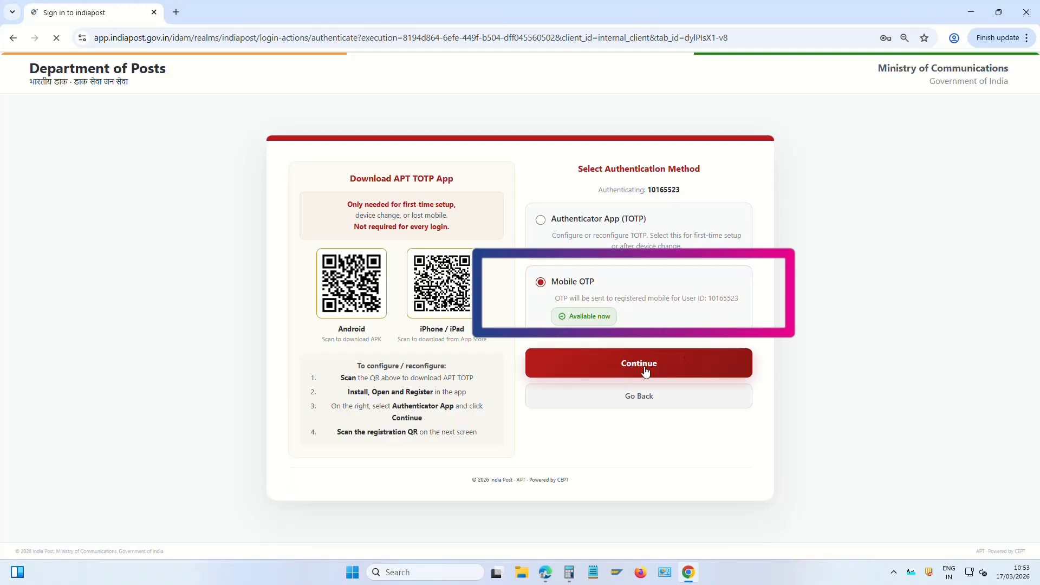
left_click(645, 371)
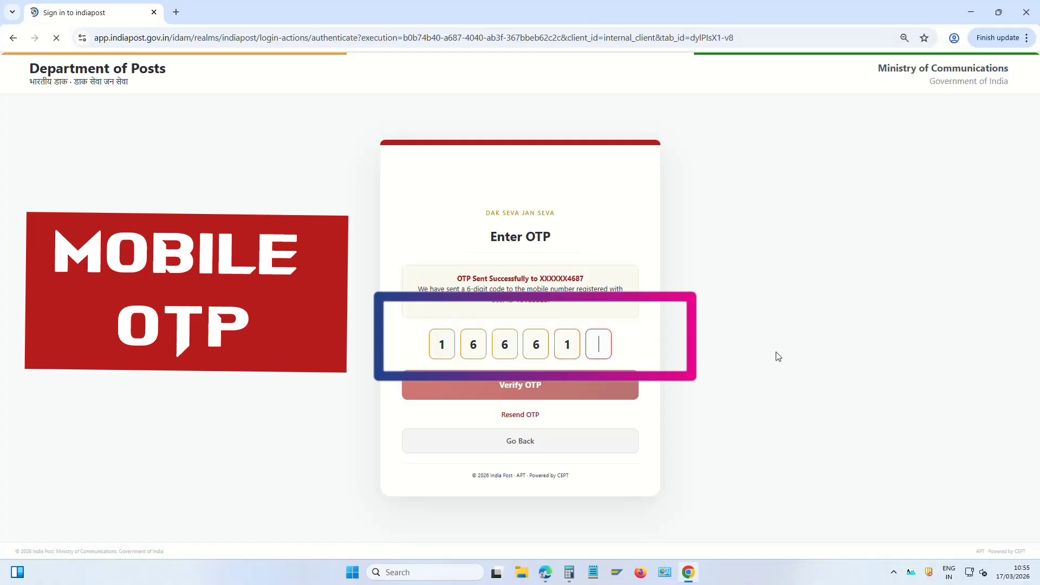
type("0")
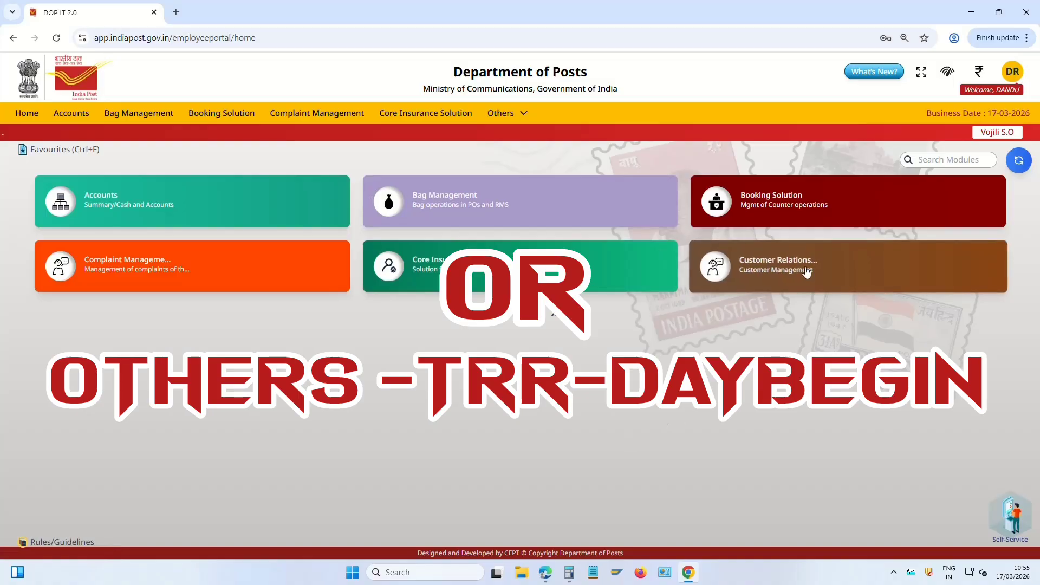
Visit Treasury Management, then open Allocate Counter to Operator under Booking Solutions' Counter Operations
left_click(507, 114)
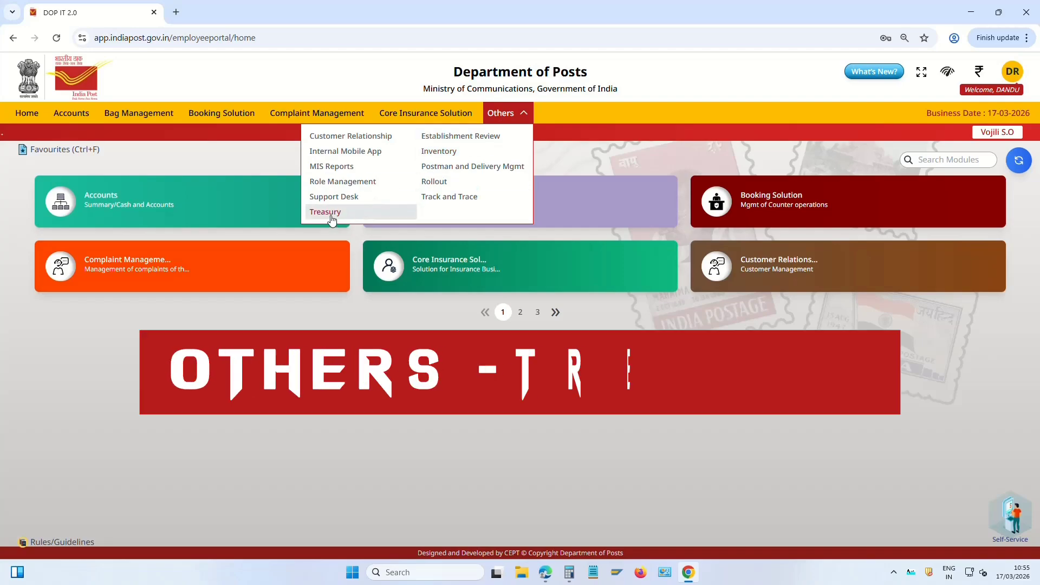
left_click(336, 212)
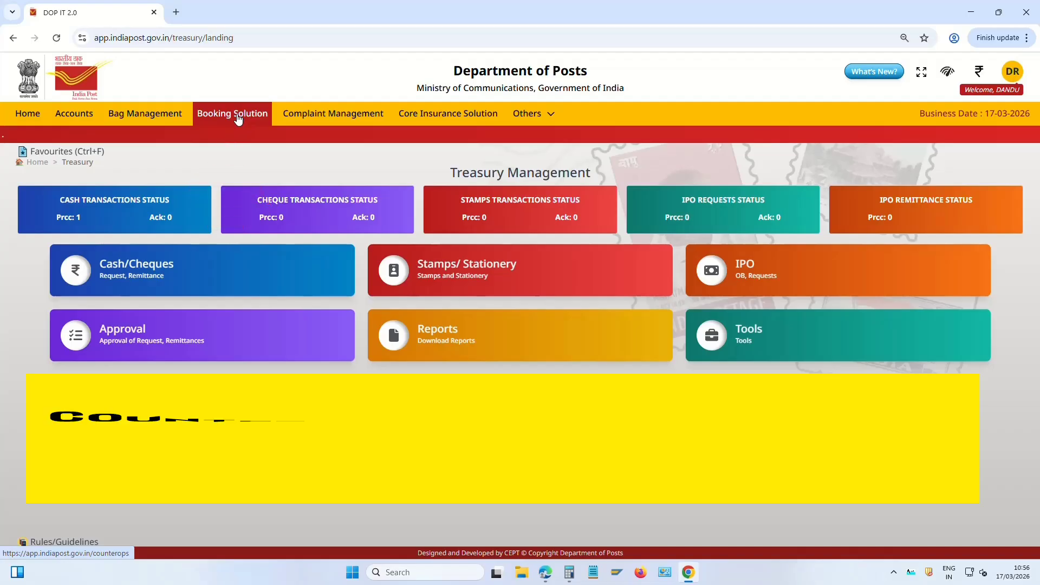
left_click(240, 120)
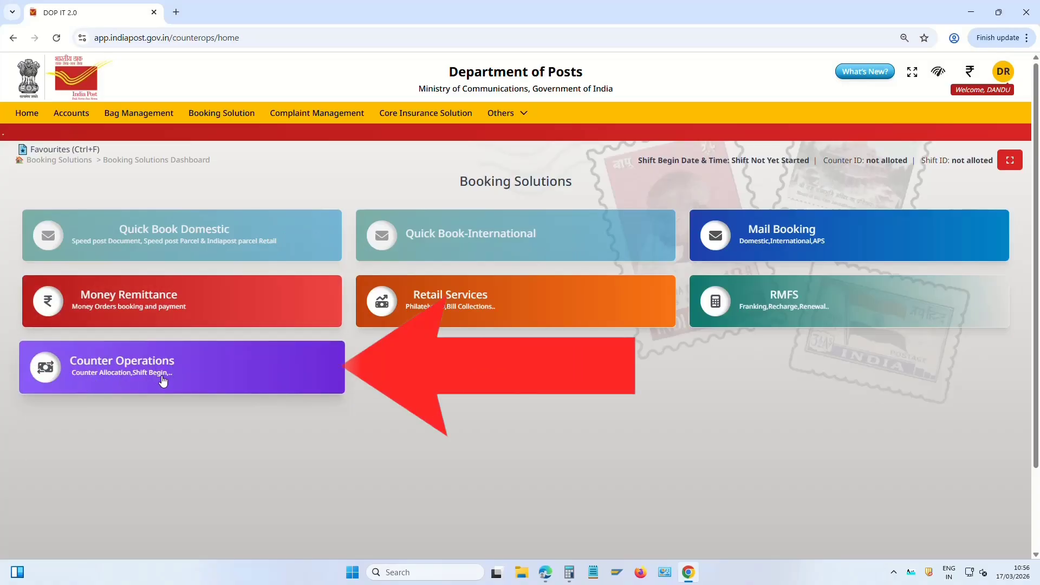
left_click(160, 377)
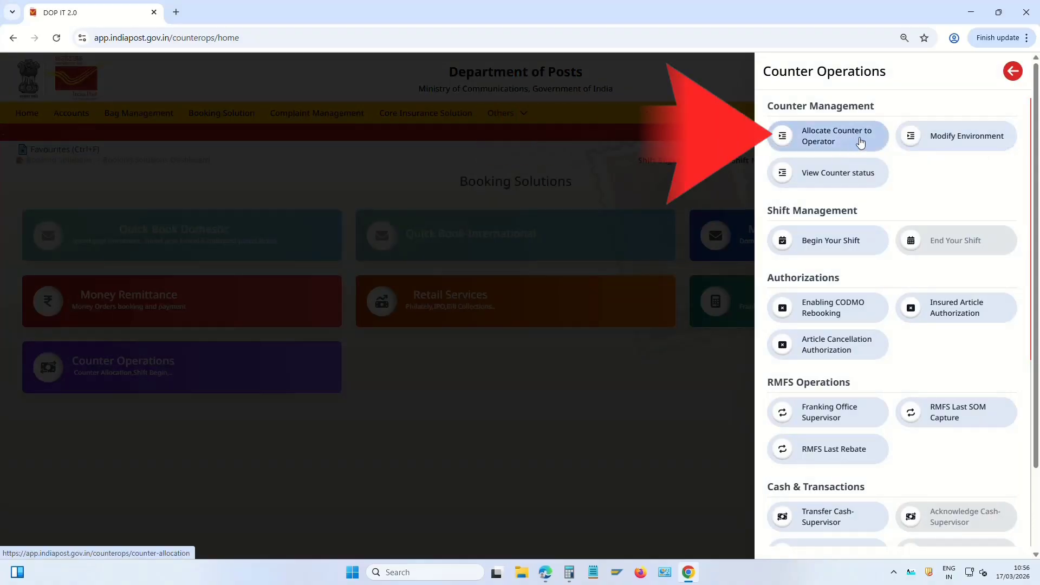
left_click(843, 142)
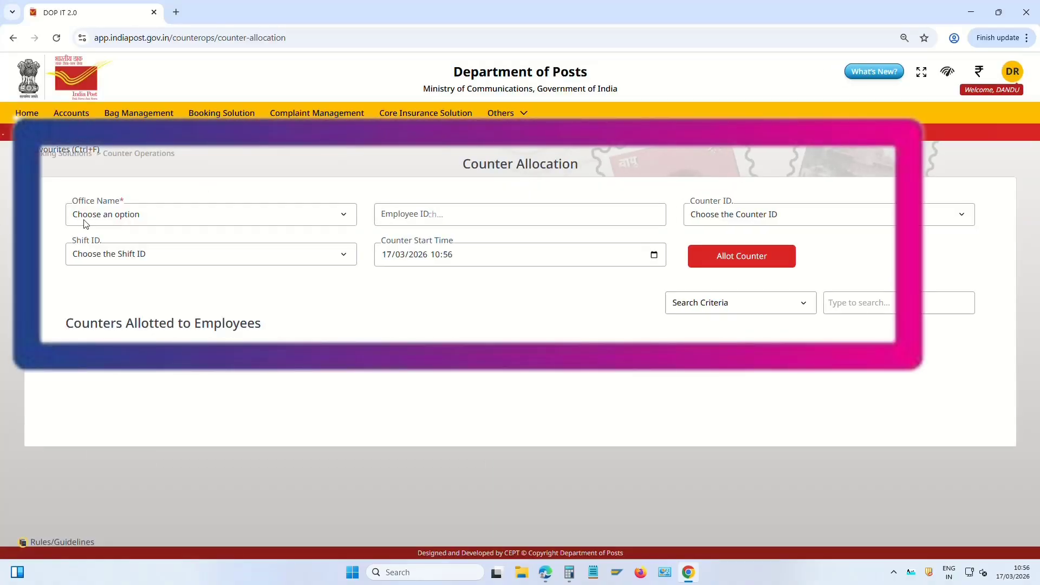
Allot Counter ID 1, Shift ID 1 at Vojili S.O to the selected employee ID
left_click(156, 217)
left_click(104, 250)
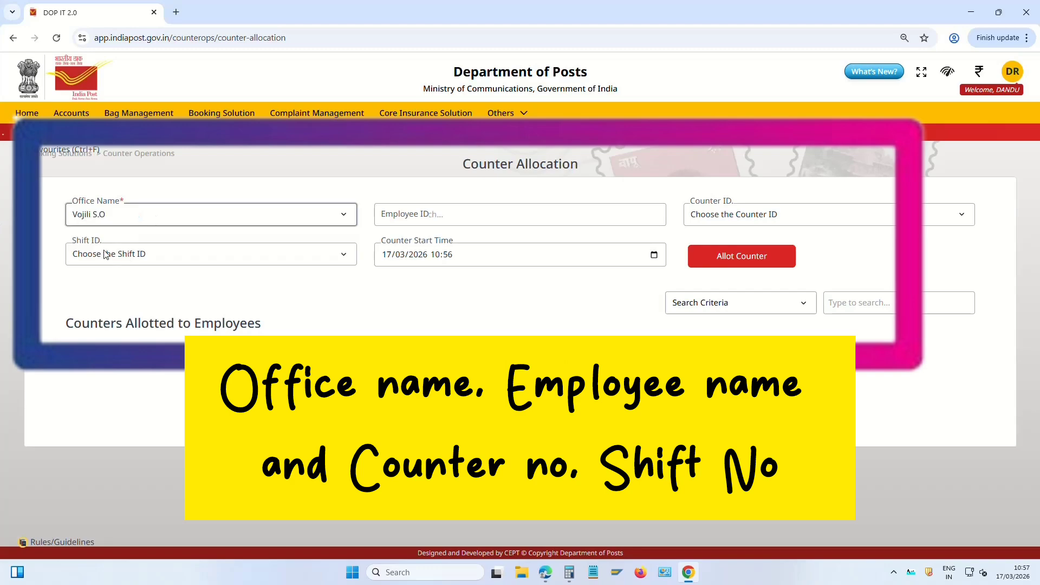
left_click(449, 212)
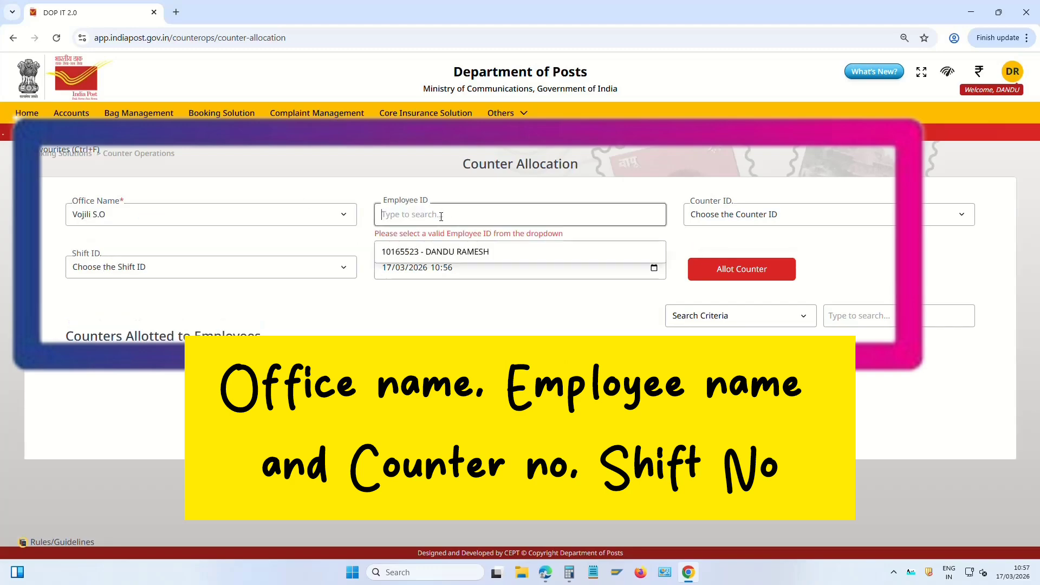
left_click(465, 253)
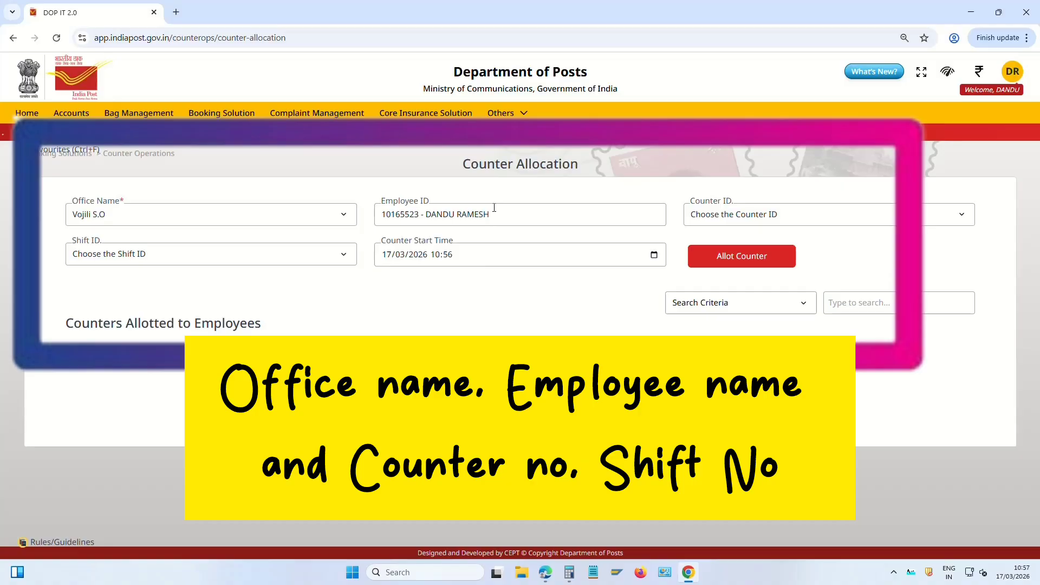
left_click(727, 216)
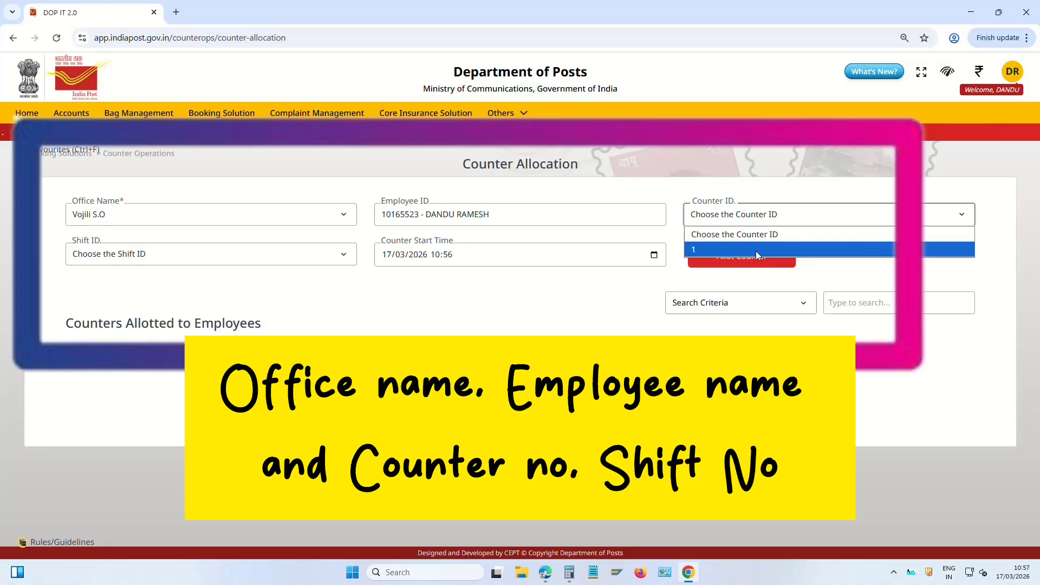
left_click(708, 253)
left_click_drag(515, 216, 379, 218)
left_click(774, 218)
left_click(775, 217)
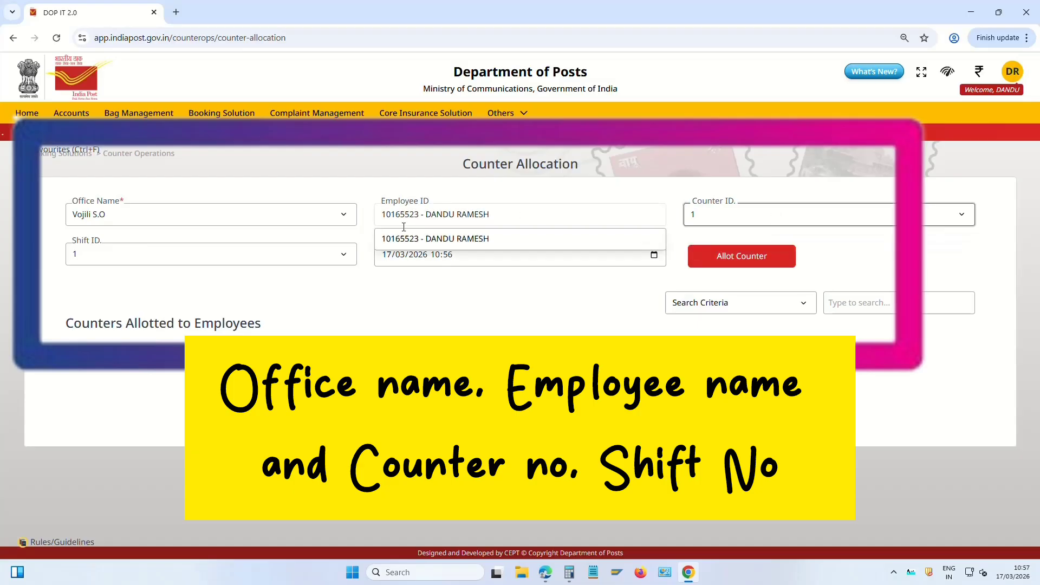
left_click(495, 293)
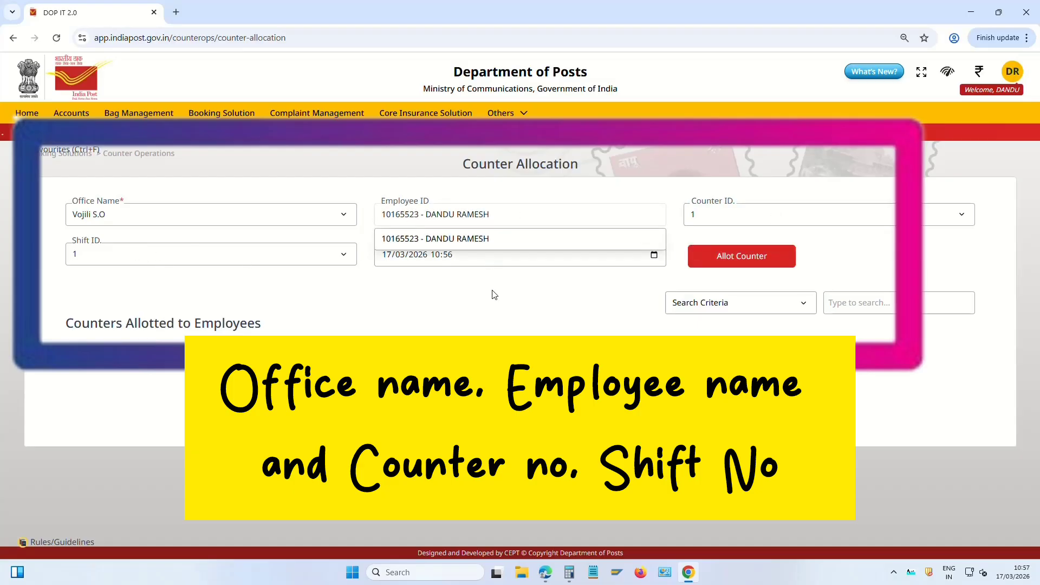
left_click(743, 262)
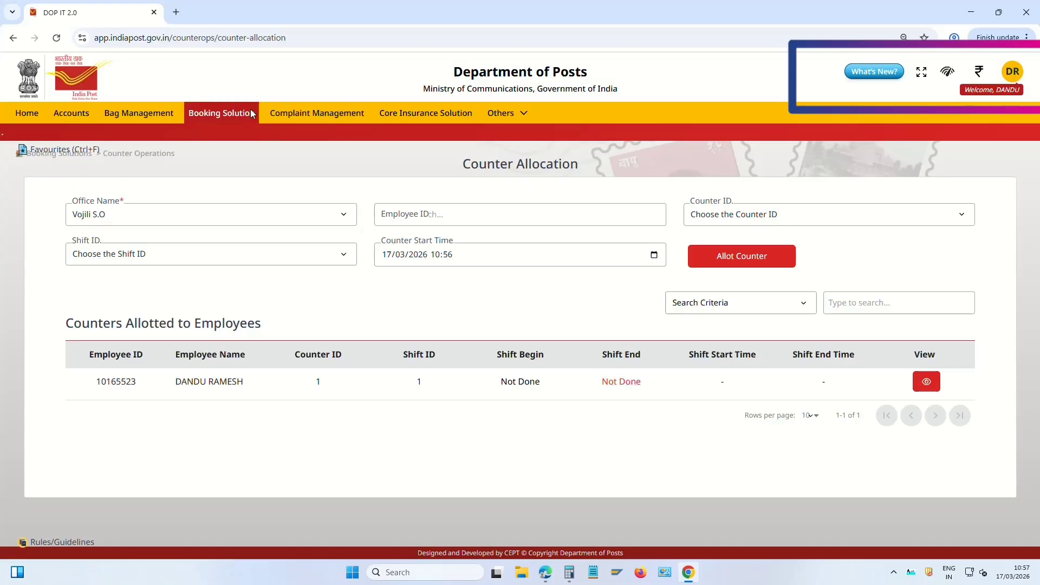
Begin the shift on Counter 1, Shift 1 via Counter Operations' Begin Your Shift
left_click(223, 116)
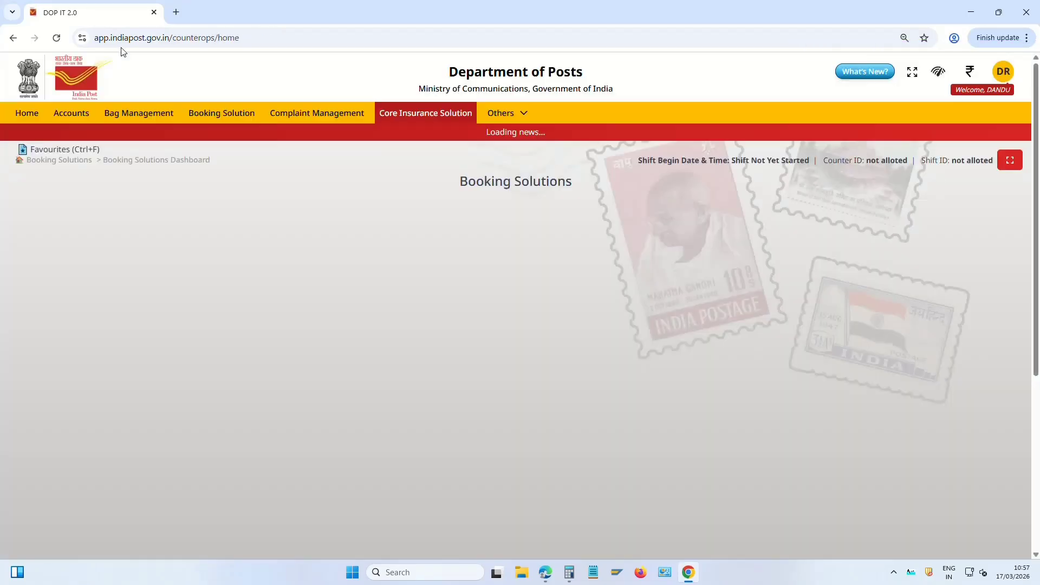
left_click(136, 374)
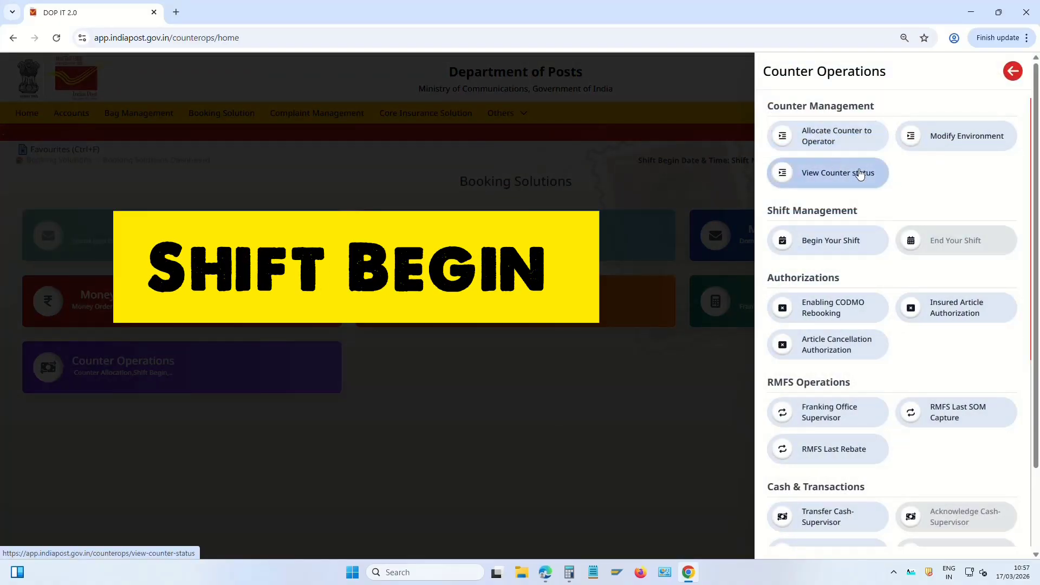
left_click(840, 248)
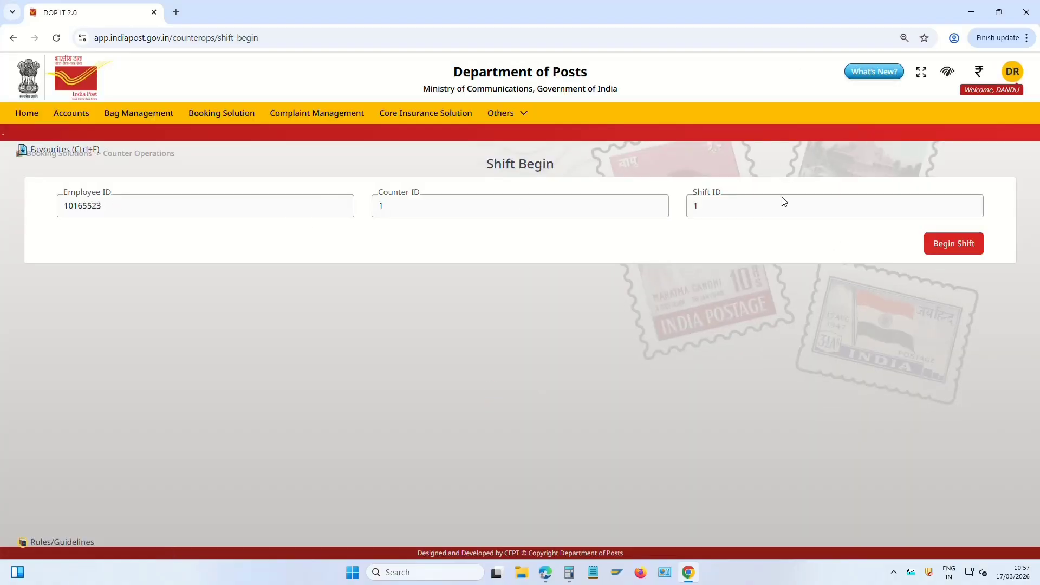
left_click(954, 245)
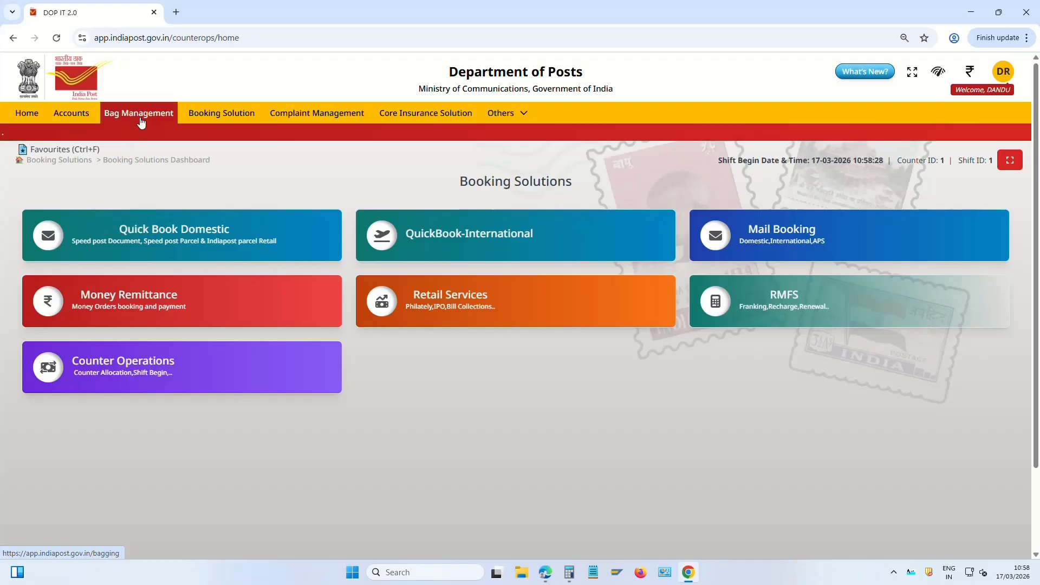
Open Bag Receive (F1) and select the Gudur TMO_Venkatagiri Town S.O_05:00_Bus Schedule_366008 schedule
left_click(144, 116)
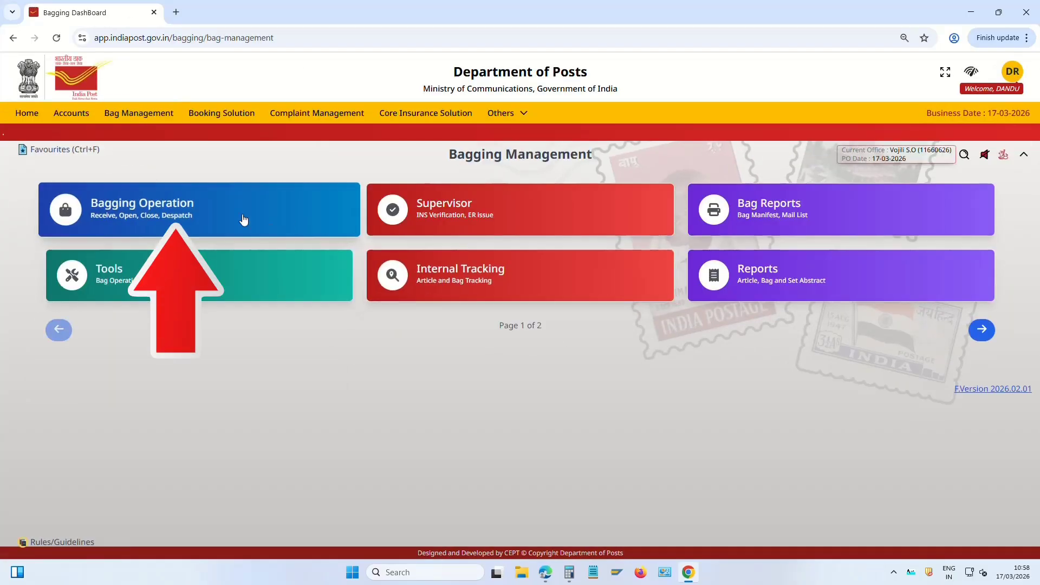
left_click(169, 205)
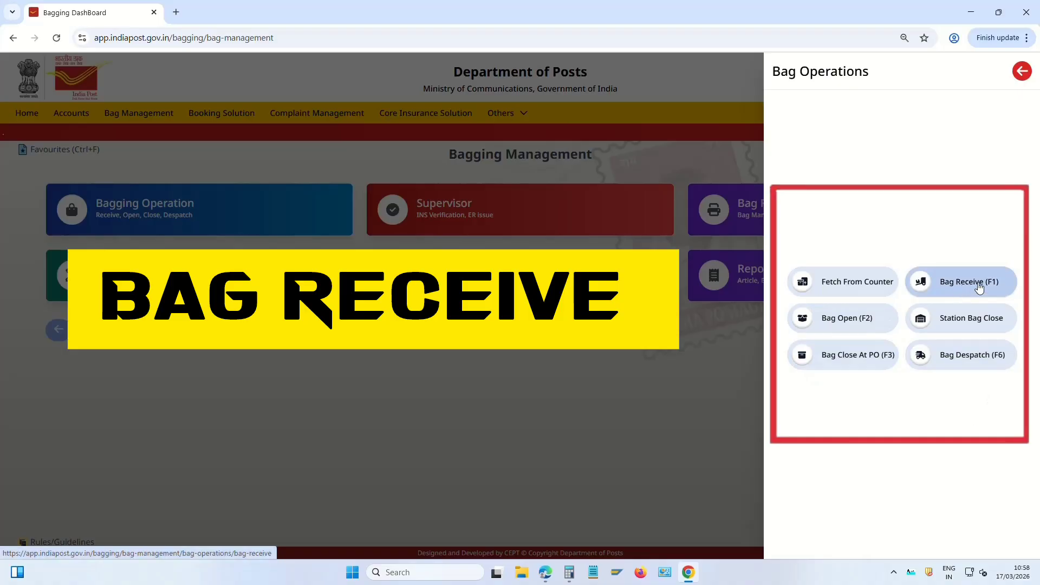
left_click(974, 286)
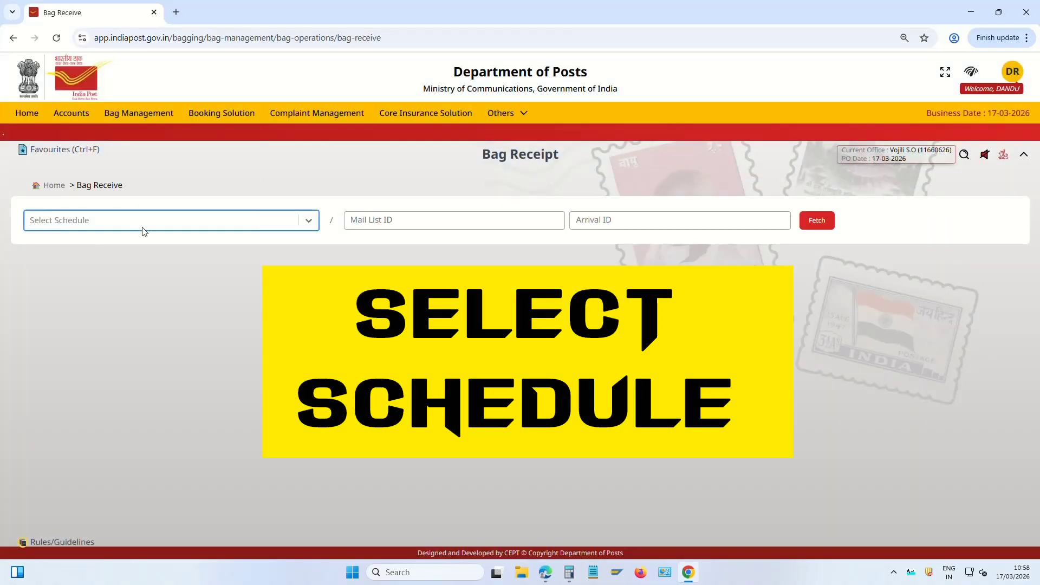
left_click(155, 227)
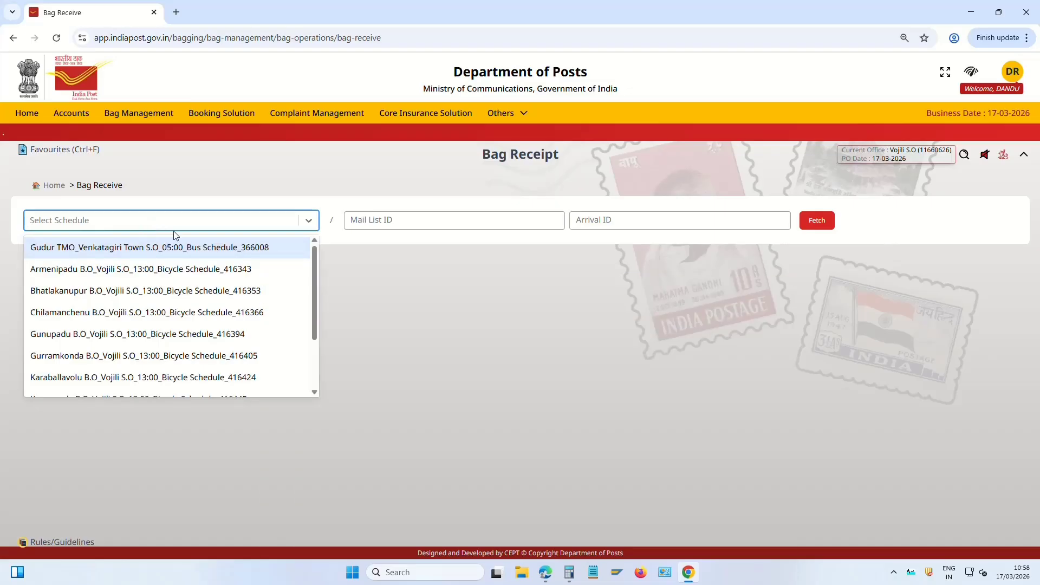
left_click(253, 253)
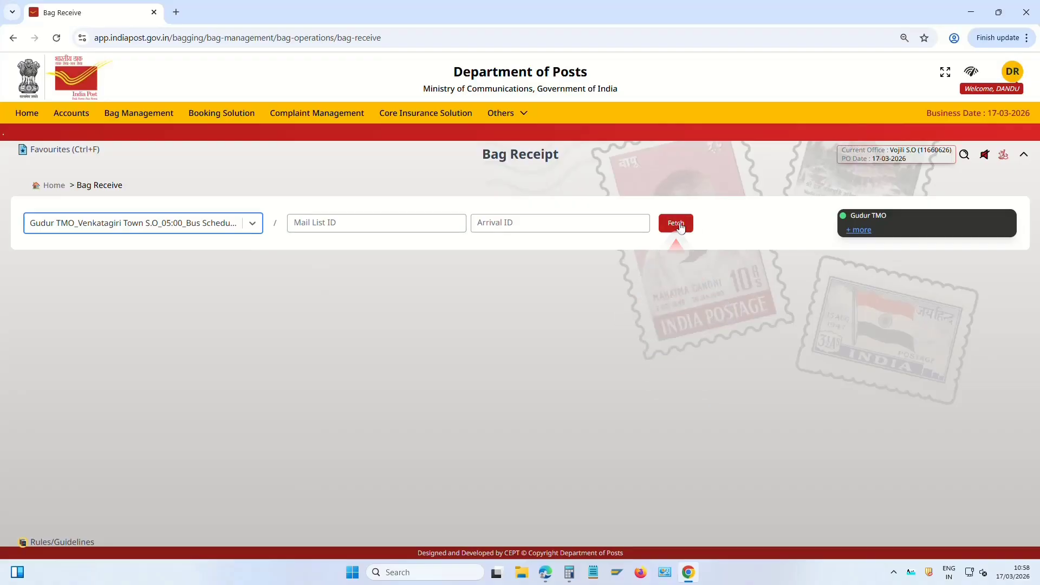
left_click(681, 227)
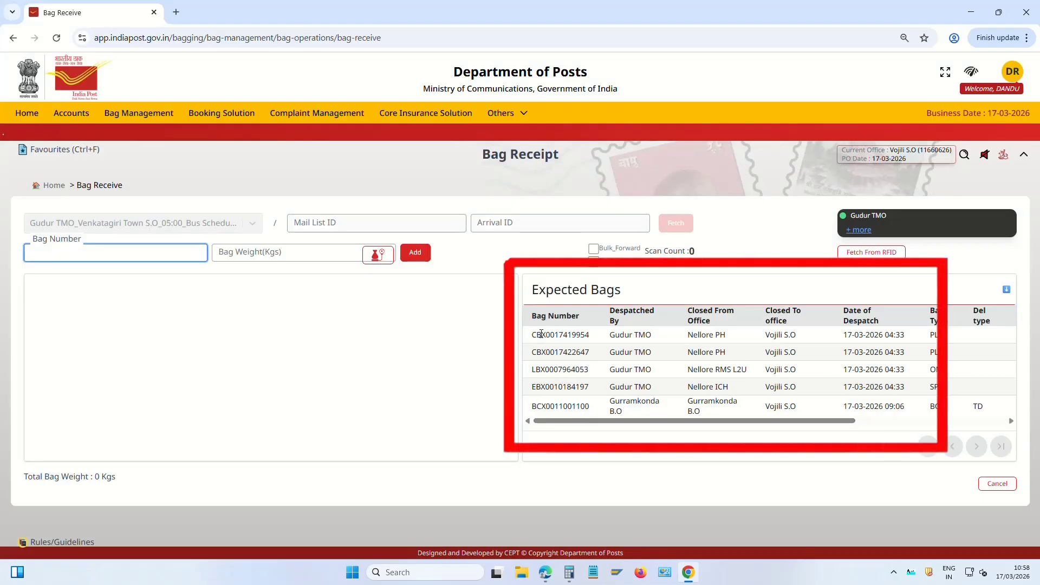
left_click_drag(534, 335, 653, 439)
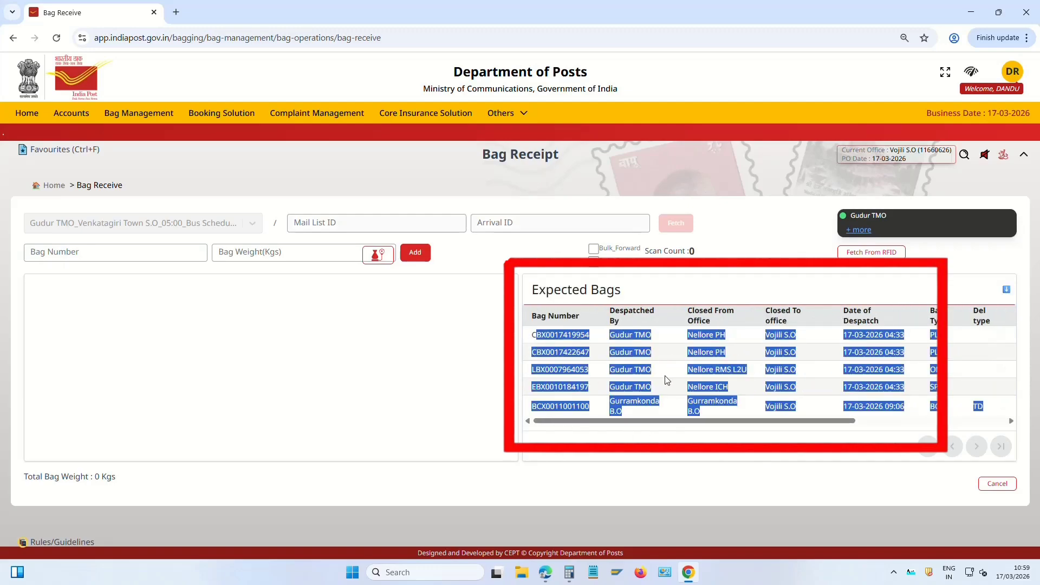
left_click(672, 413)
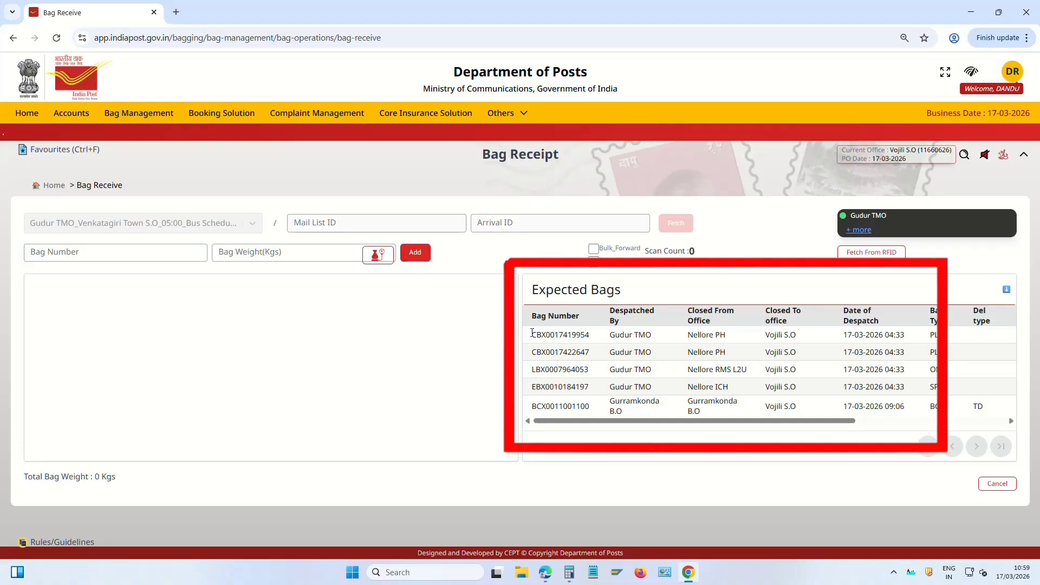
left_click_drag(533, 335, 591, 336)
key("ctrl+c")
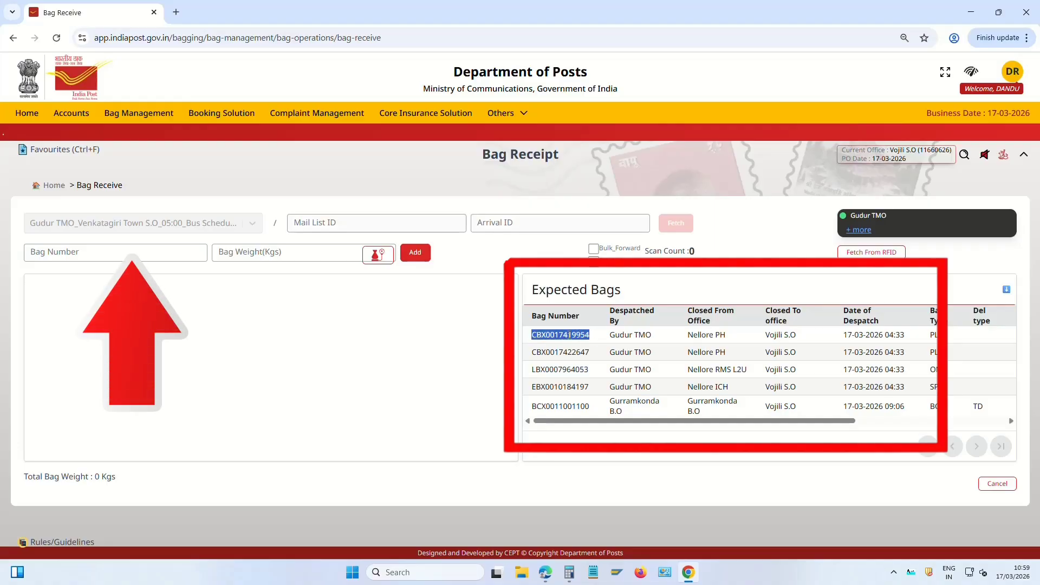
left_click(186, 259)
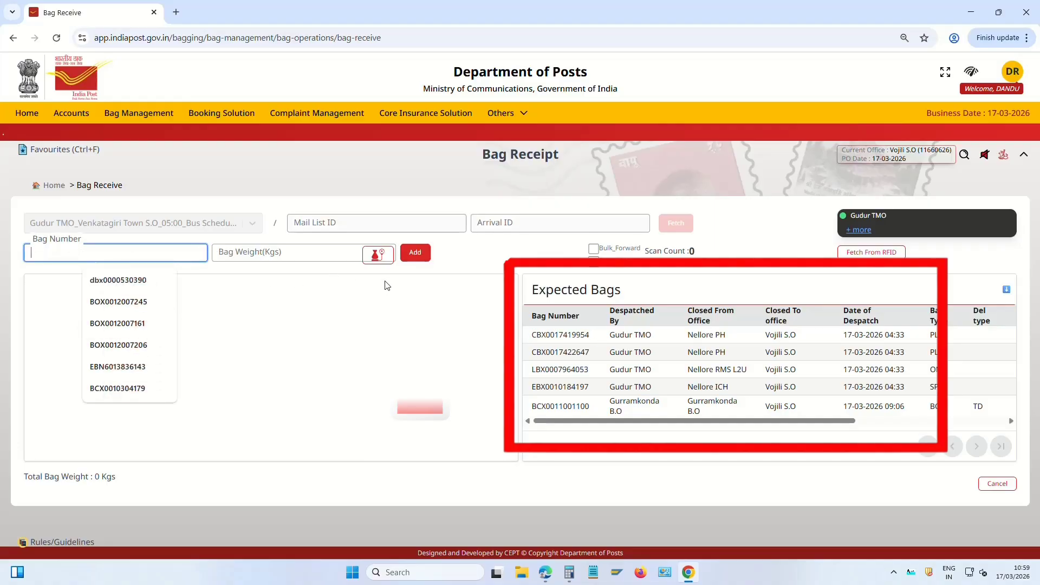
key("ctrl+v")
left_click(415, 252)
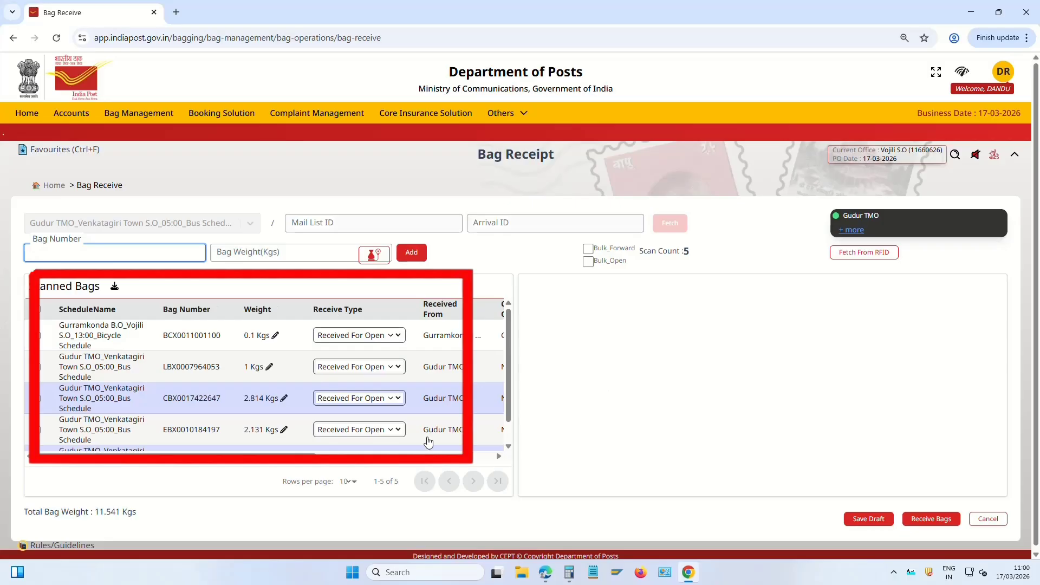
Receive all five scanned bags, totalling 11.541 kg
left_click_drag(28, 285, 85, 291)
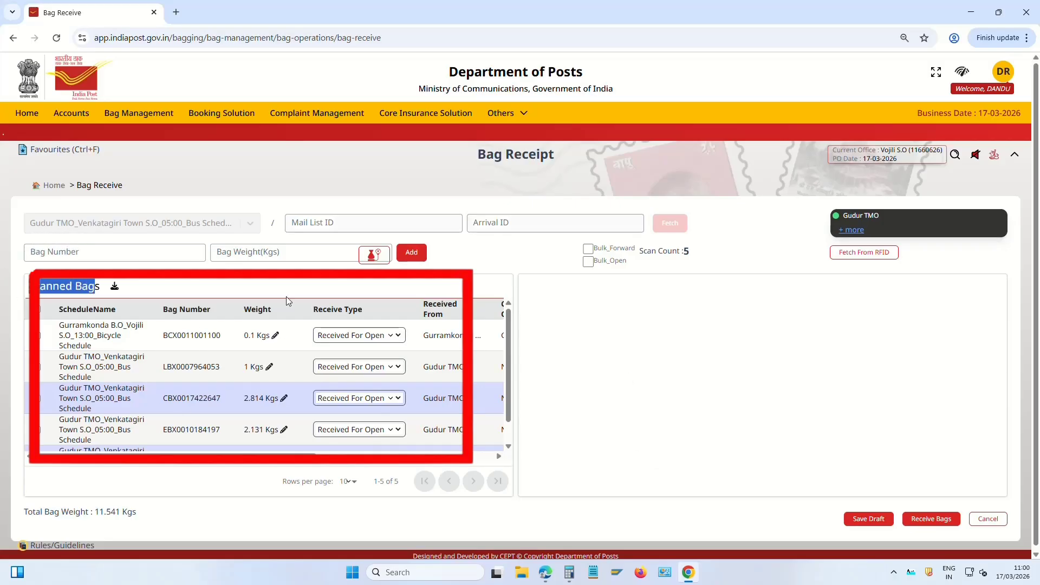
scroll(181, 384, "down", 1)
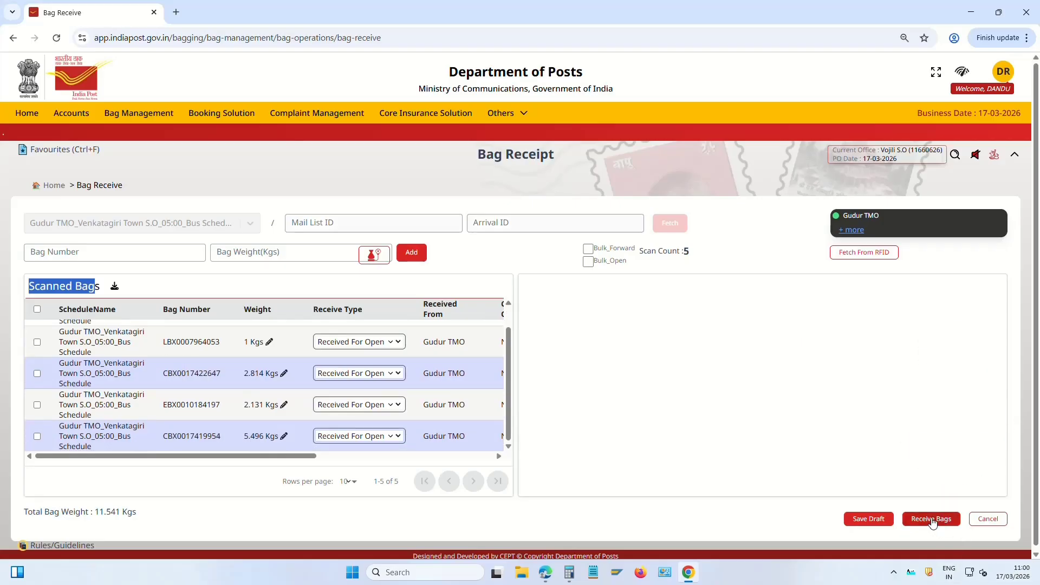
left_click(934, 520)
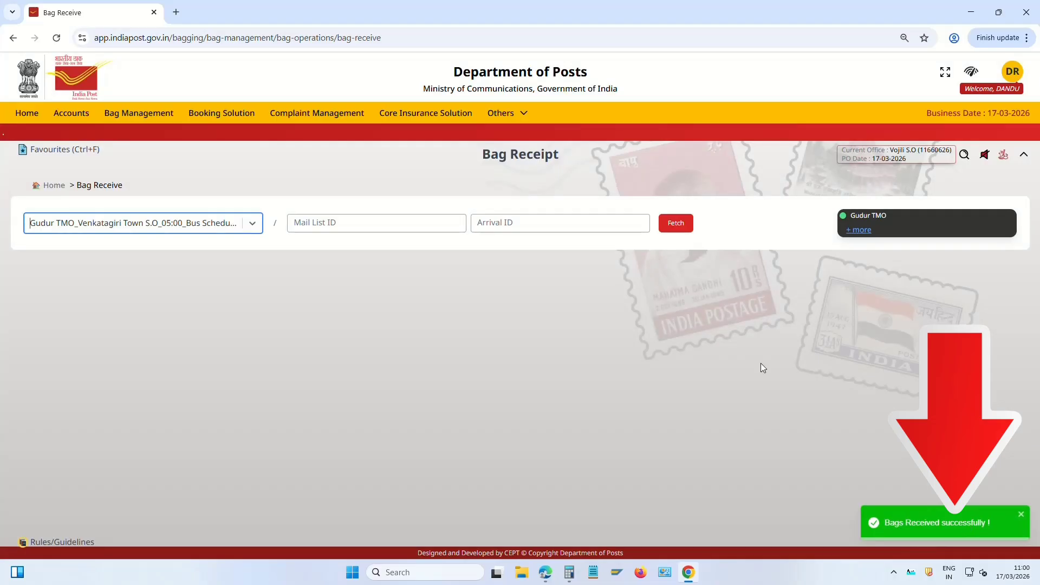
left_click(52, 186)
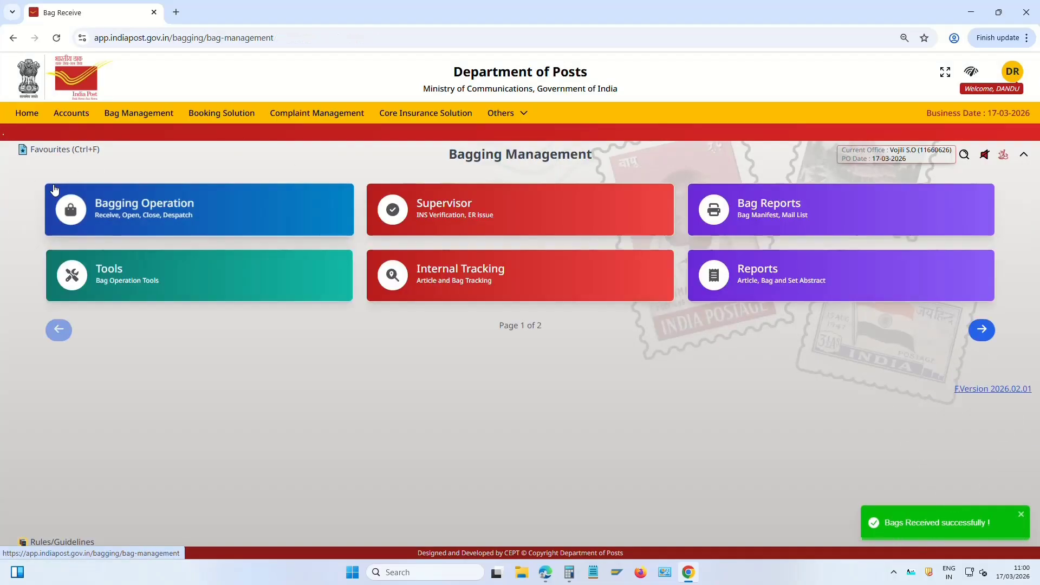
left_click(161, 215)
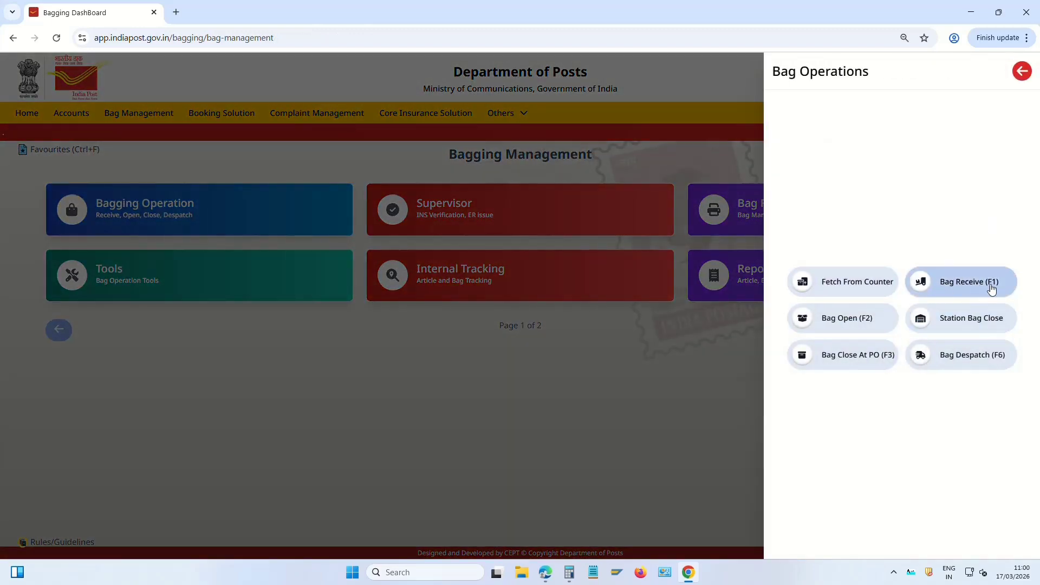
left_click(852, 331)
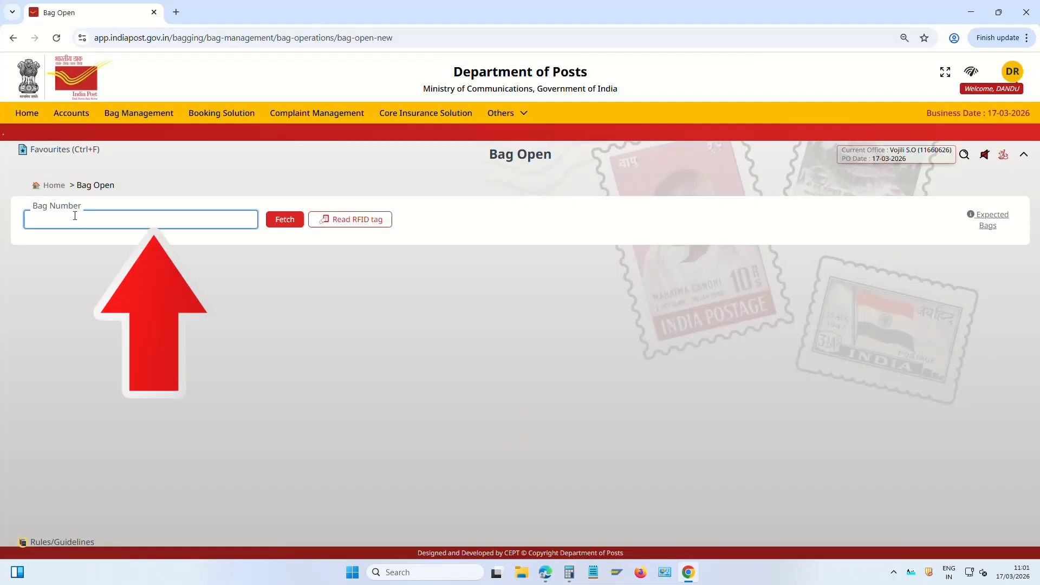
left_click(75, 216)
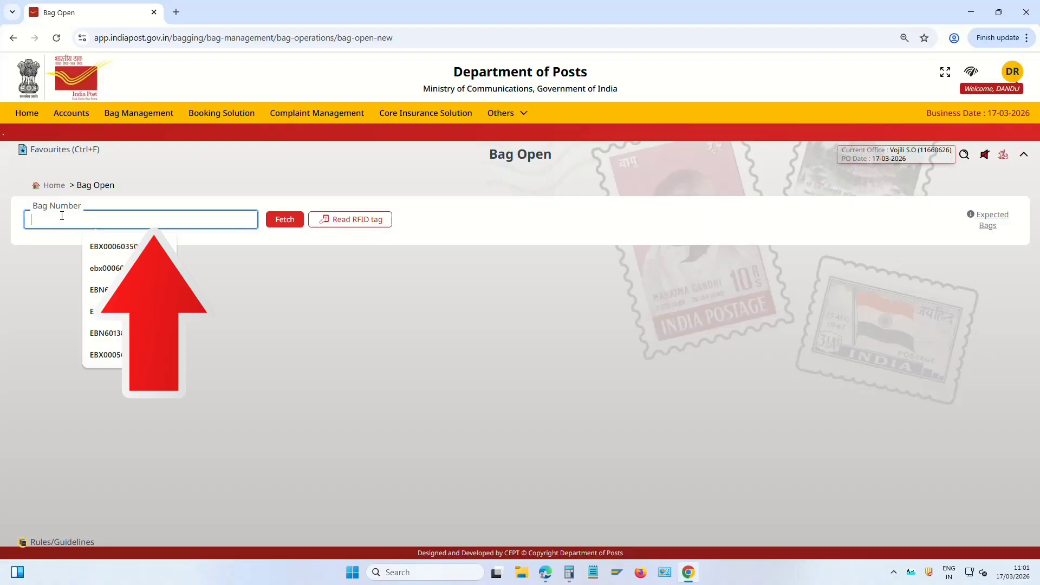
type("EBX0011184197")
key("Return")
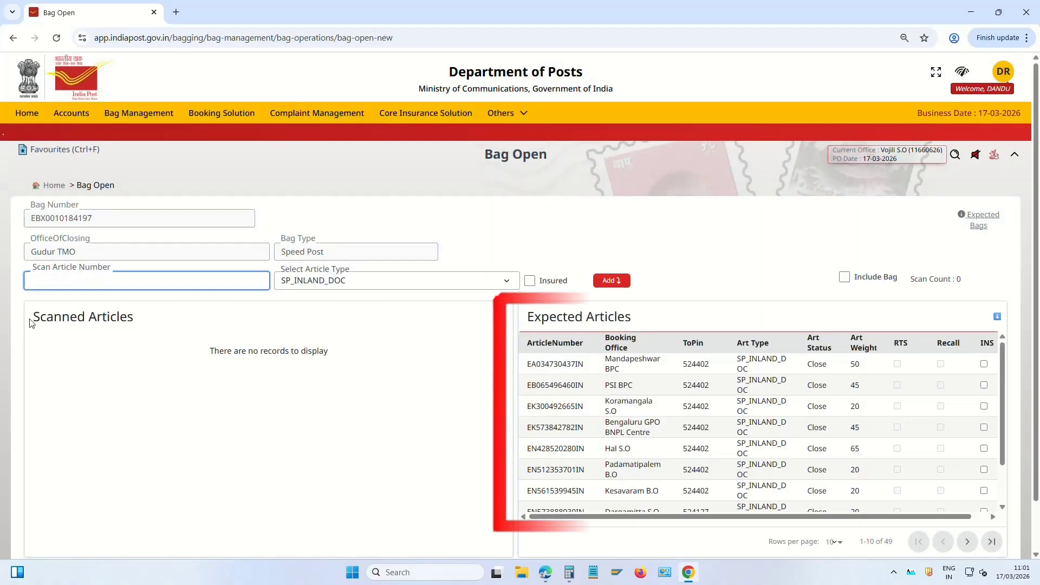
left_click_drag(523, 362, 869, 538)
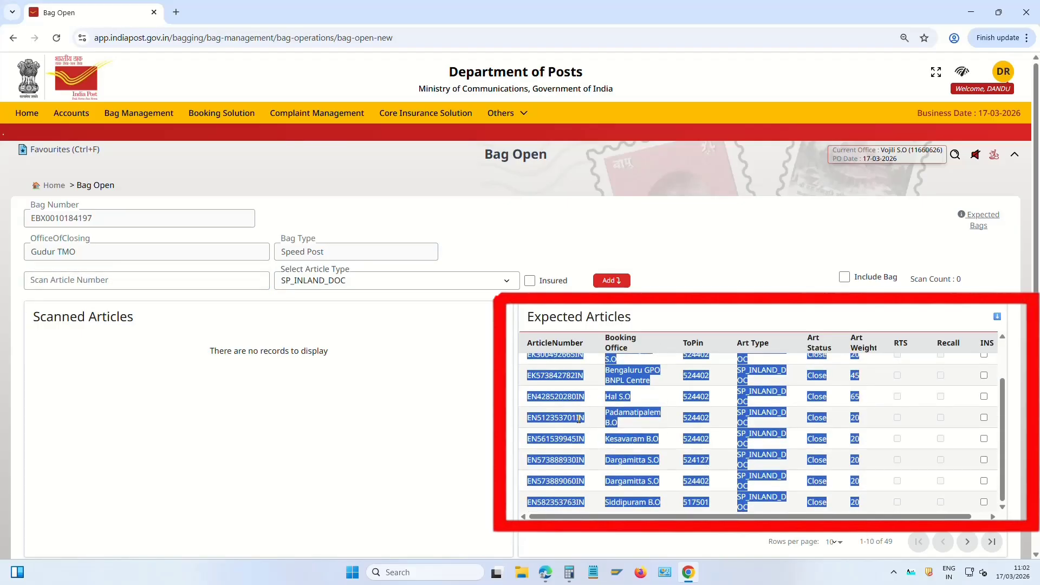
left_click(664, 391)
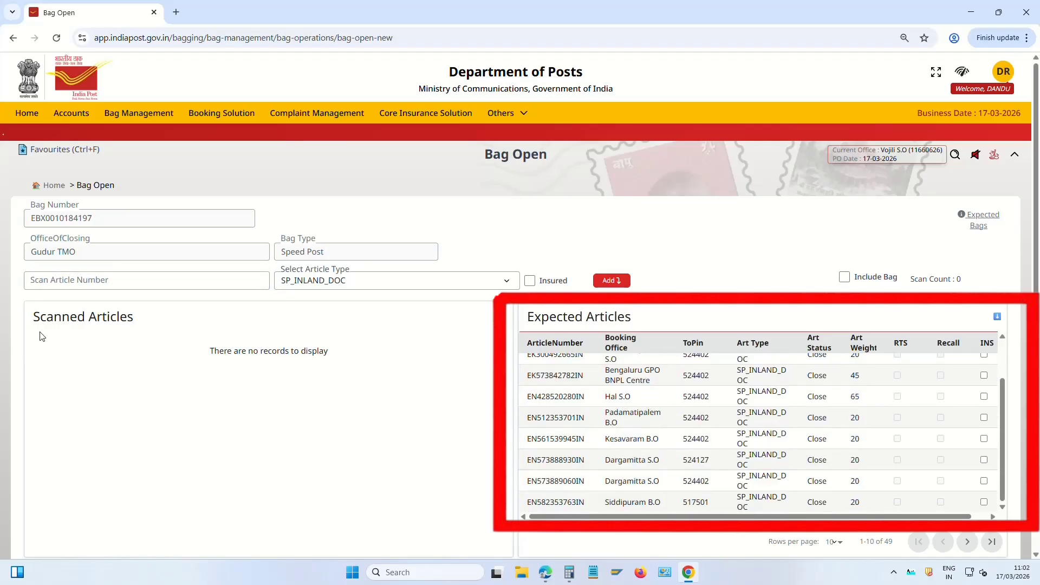
left_click_drag(43, 336, 334, 354)
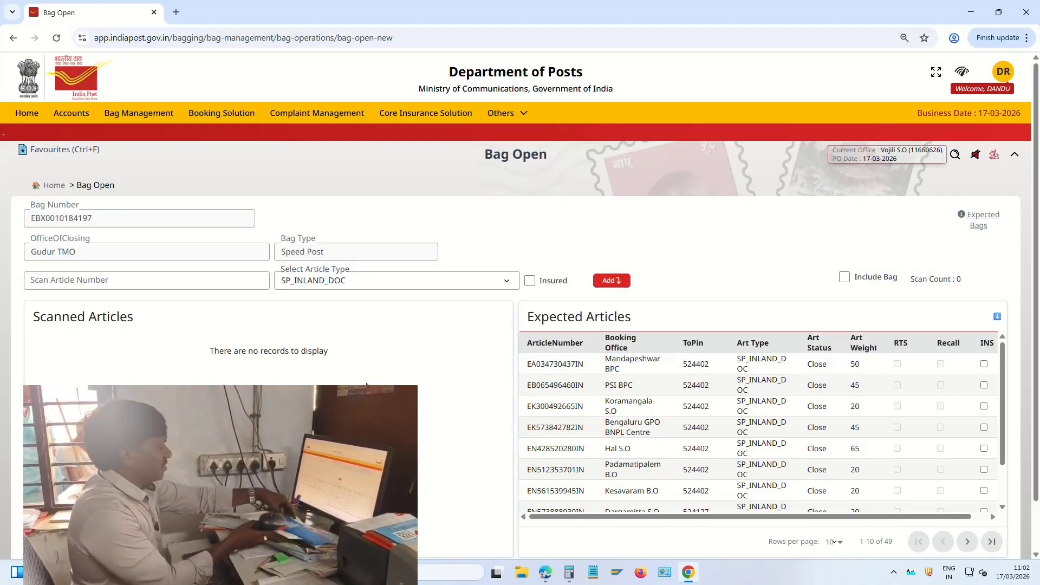
left_click(174, 283)
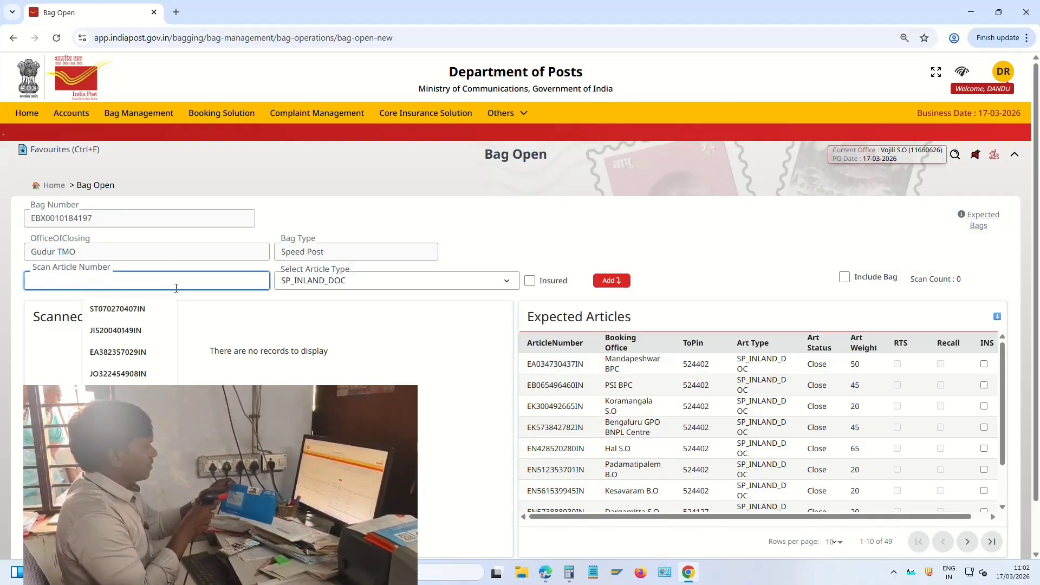
type("EN428520280IN")
key("Return")
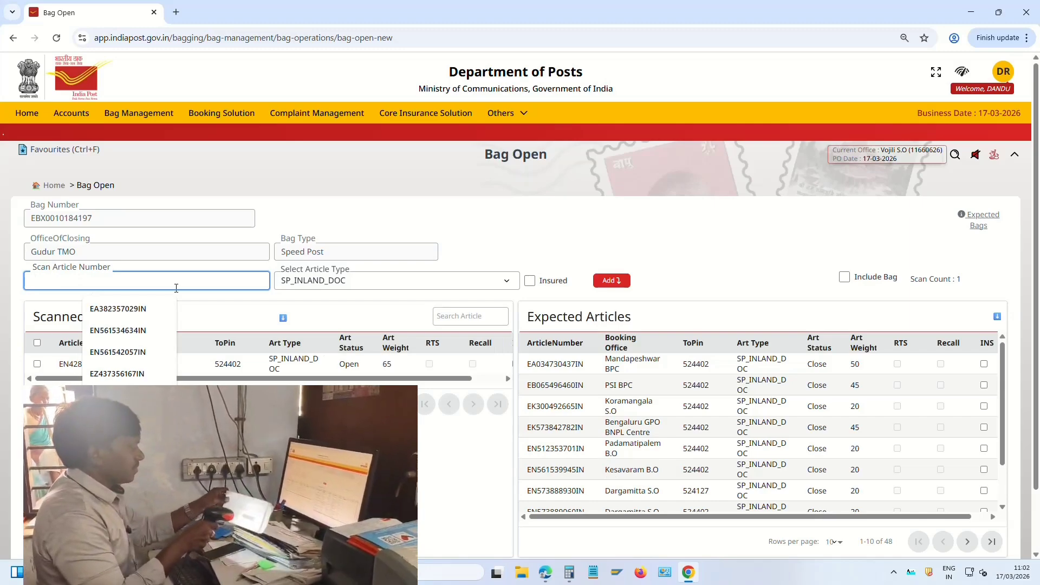
type("JI538349956IN")
key("Return")
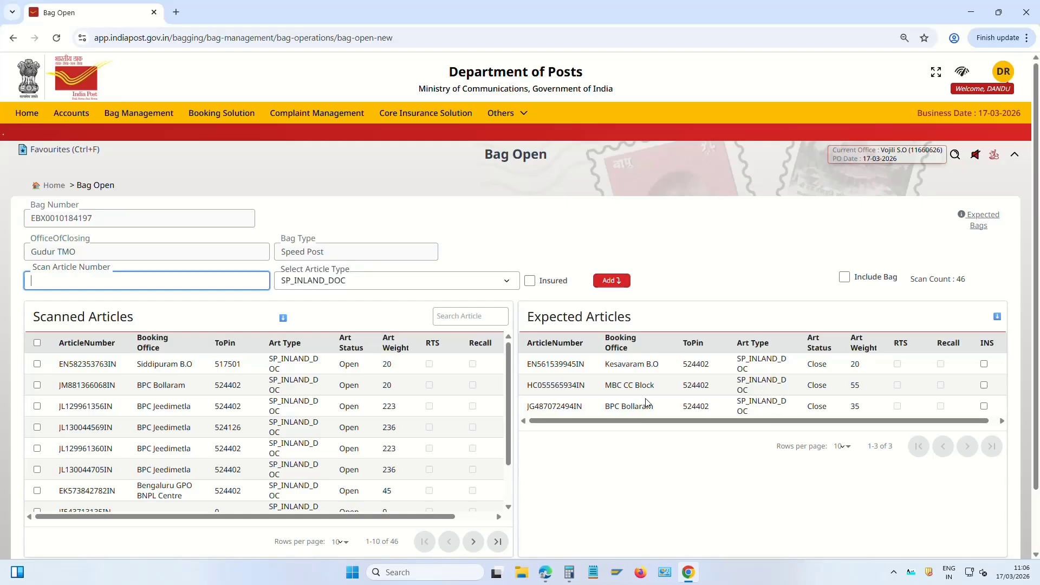
double_click(561, 363)
key("ctrl+c")
left_click(233, 281)
key("ctrl+v")
Add the remaining expected articles, including HC055565934IN and JG487072494IN, to the scanned list
double_click(555, 363)
left_click(612, 280)
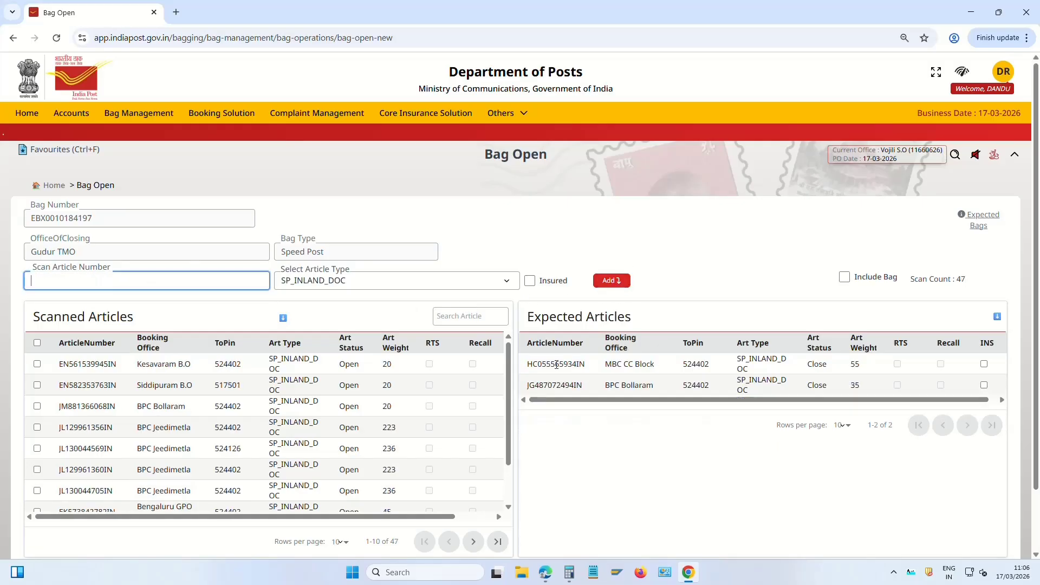
left_click(252, 280)
key("ctrl+v")
left_click(611, 281)
double_click(558, 363)
key("ctrl+c")
left_click(174, 280)
key("ctrl+v")
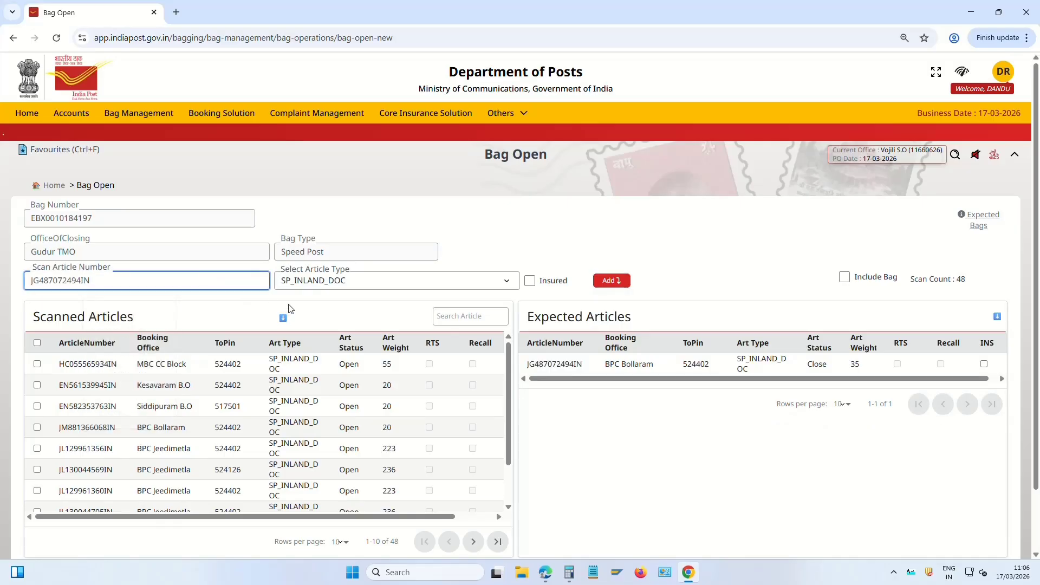
left_click(612, 280)
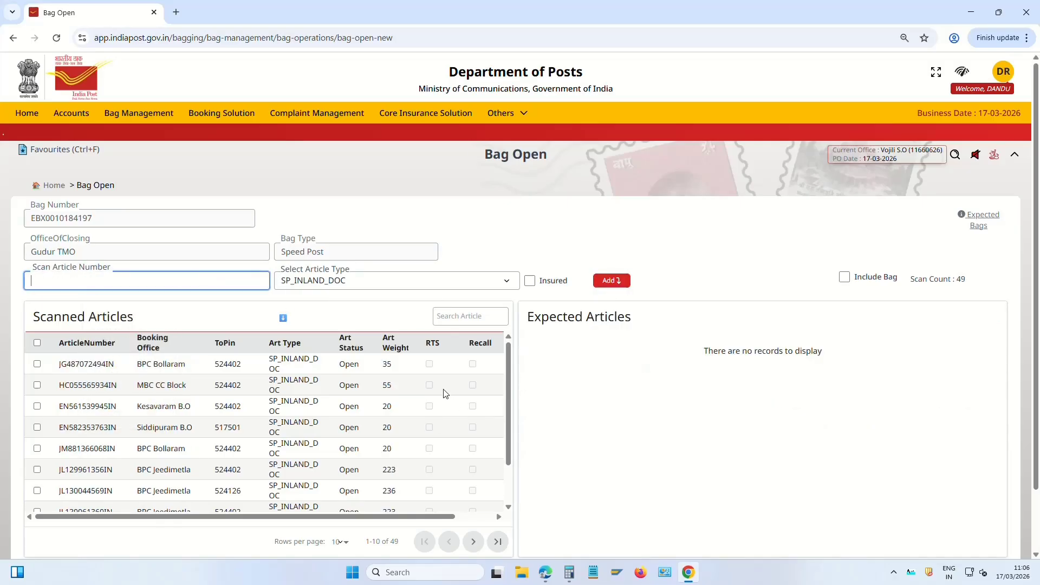
left_click_drag(507, 428, 507, 463)
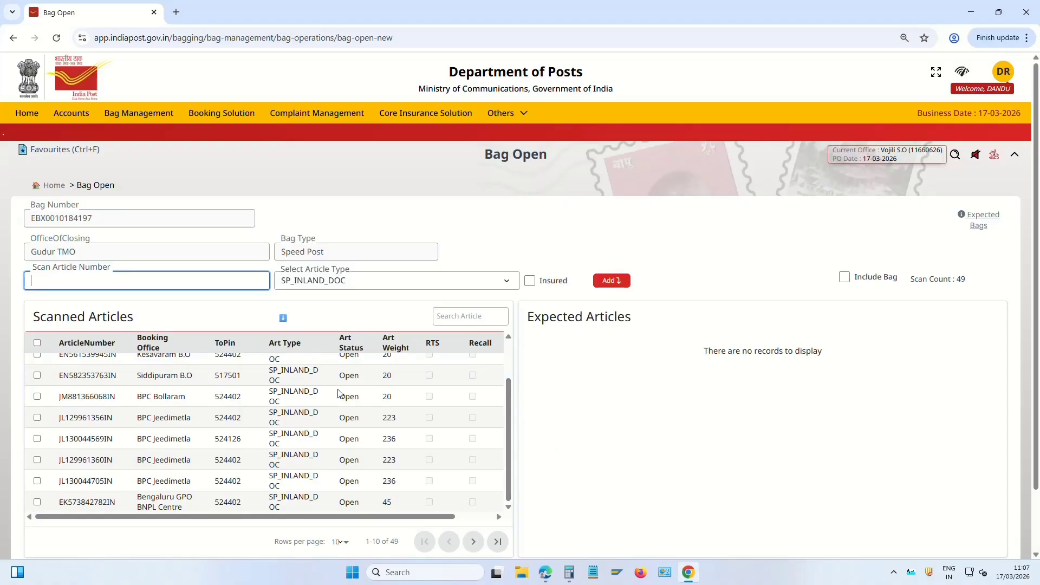
scroll(344, 434, "down", 2)
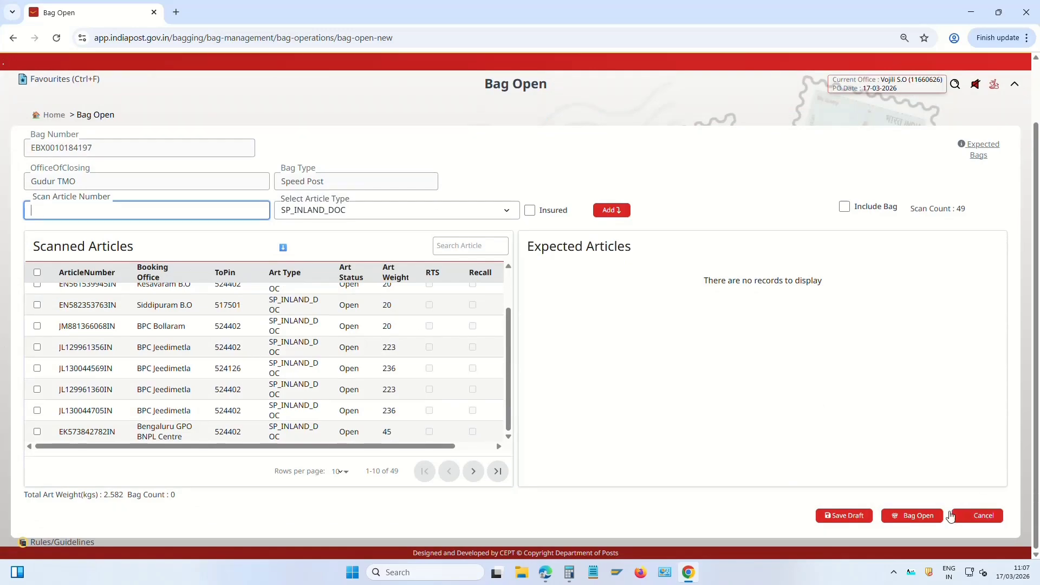
left_click(917, 517)
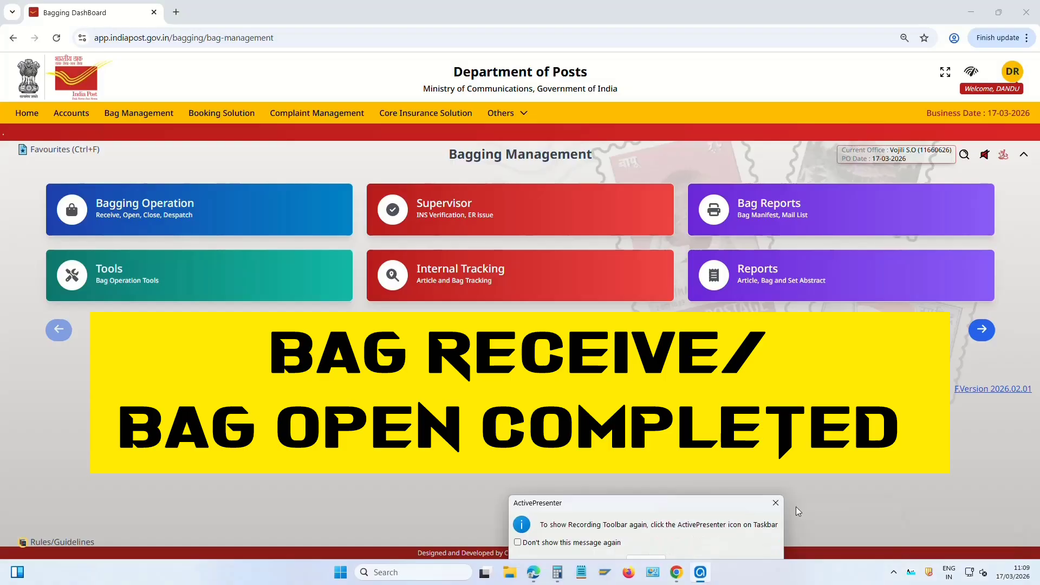
Dismiss the notice and open Postman and Delivery Mgmt from the Others modules
left_click(776, 504)
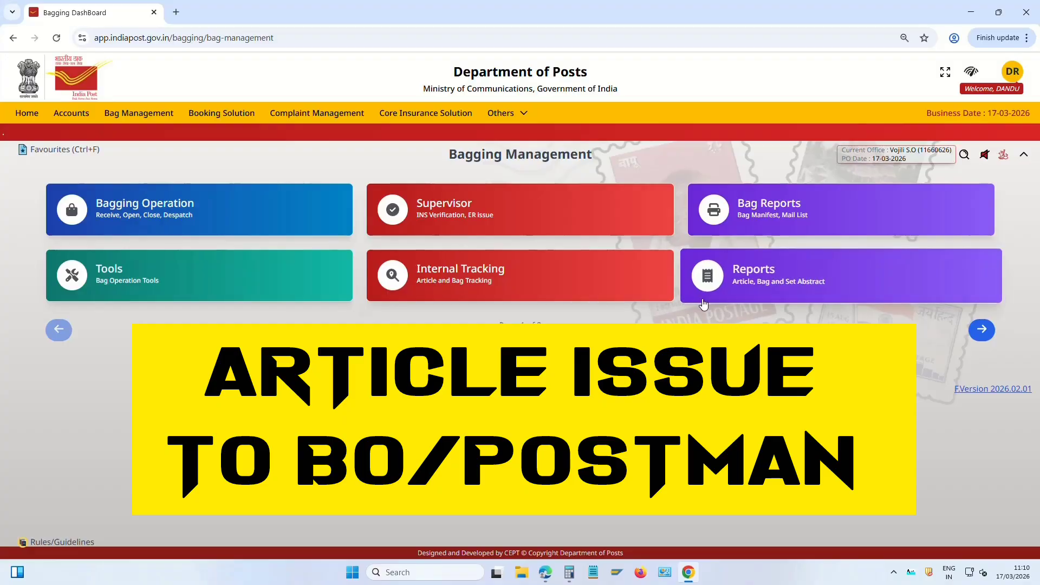
left_click(497, 113)
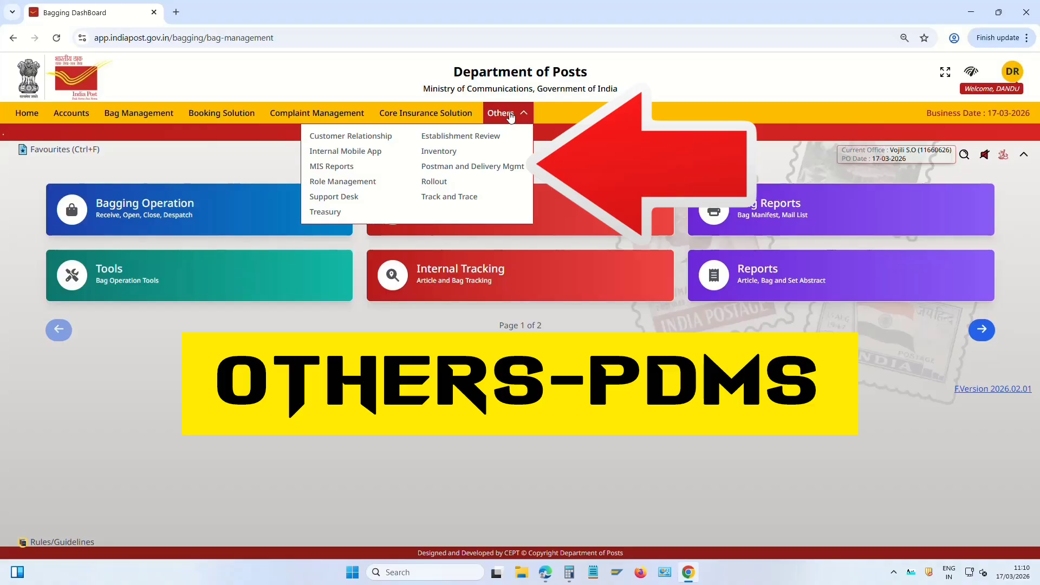
left_click(513, 173)
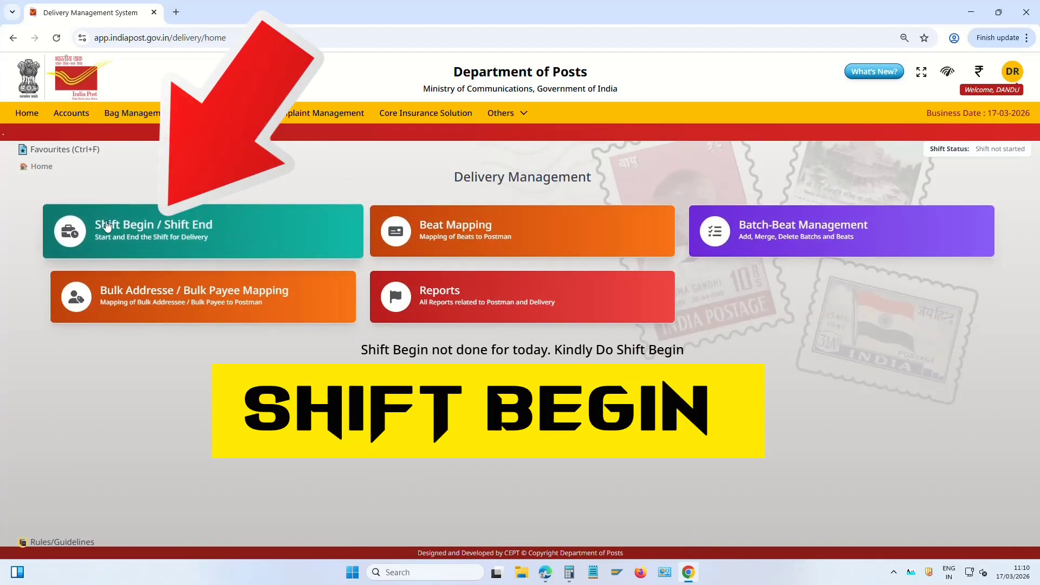
left_click(150, 232)
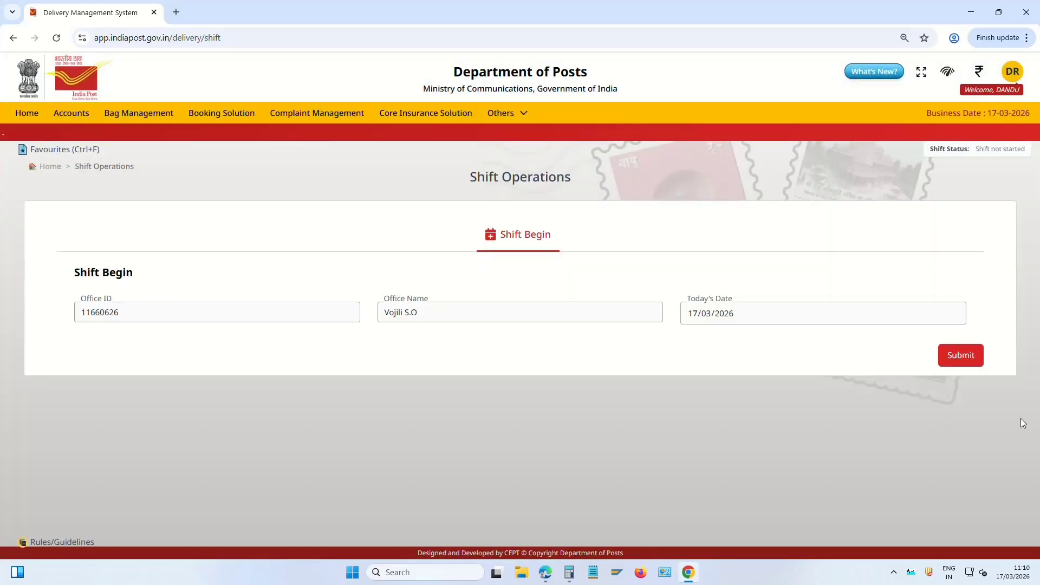
left_click(962, 356)
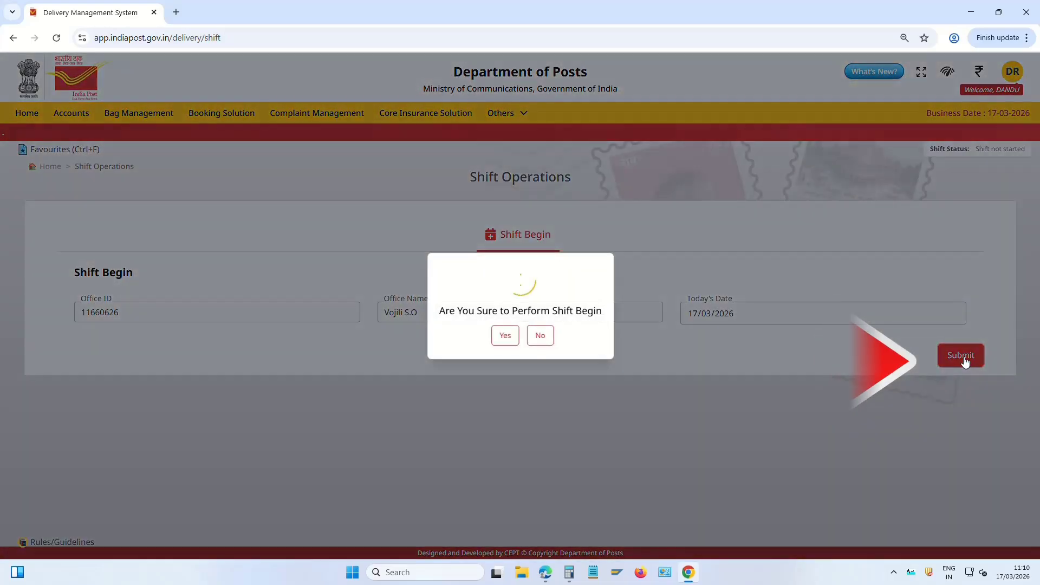
left_click(505, 335)
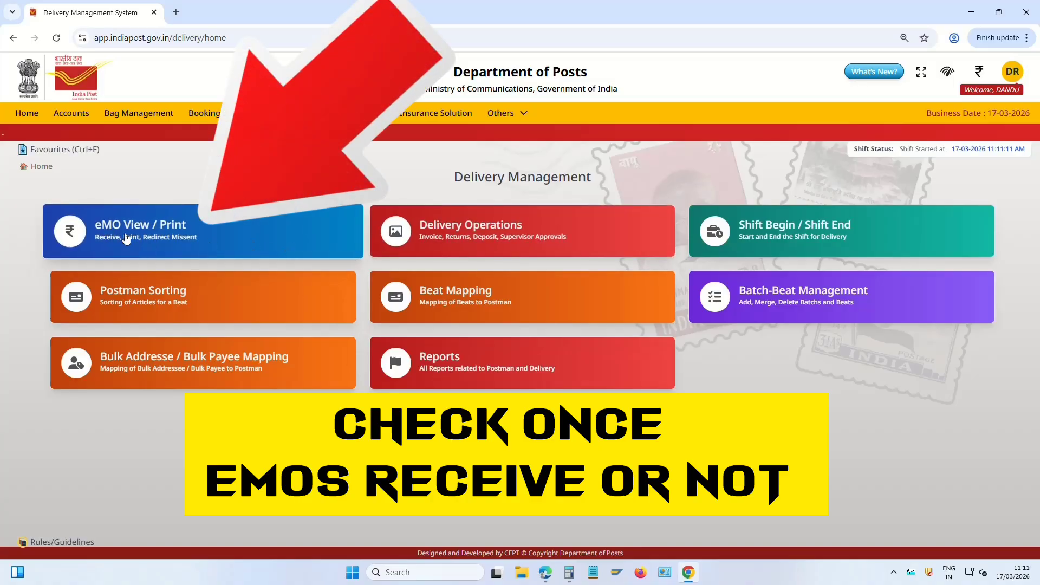
Fetch the pending ₹100 eMO, select it and print it with the Print operation
left_click(163, 232)
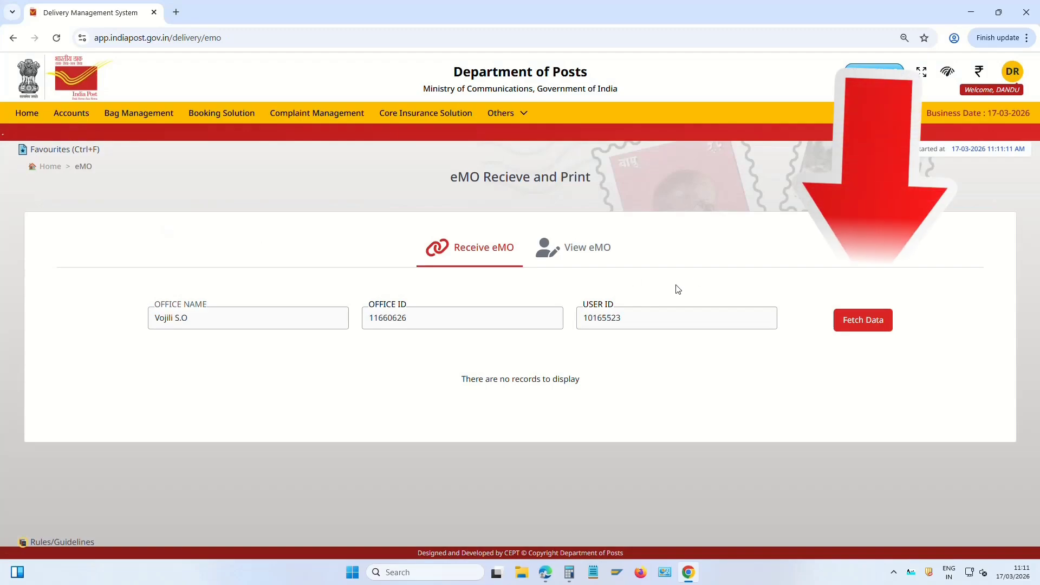
left_click(873, 325)
scroll(661, 347, "down", 1)
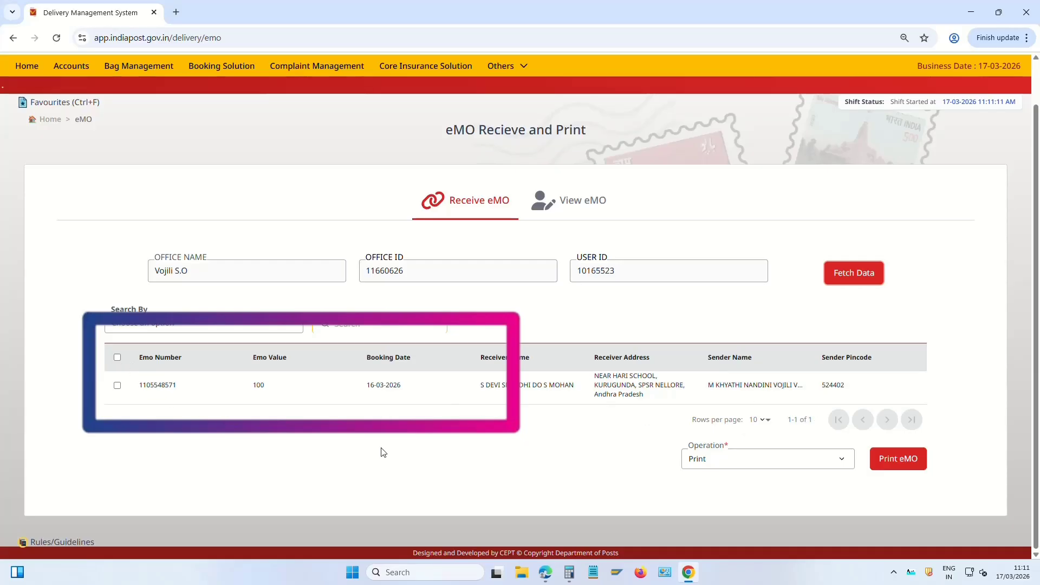
left_click(117, 385)
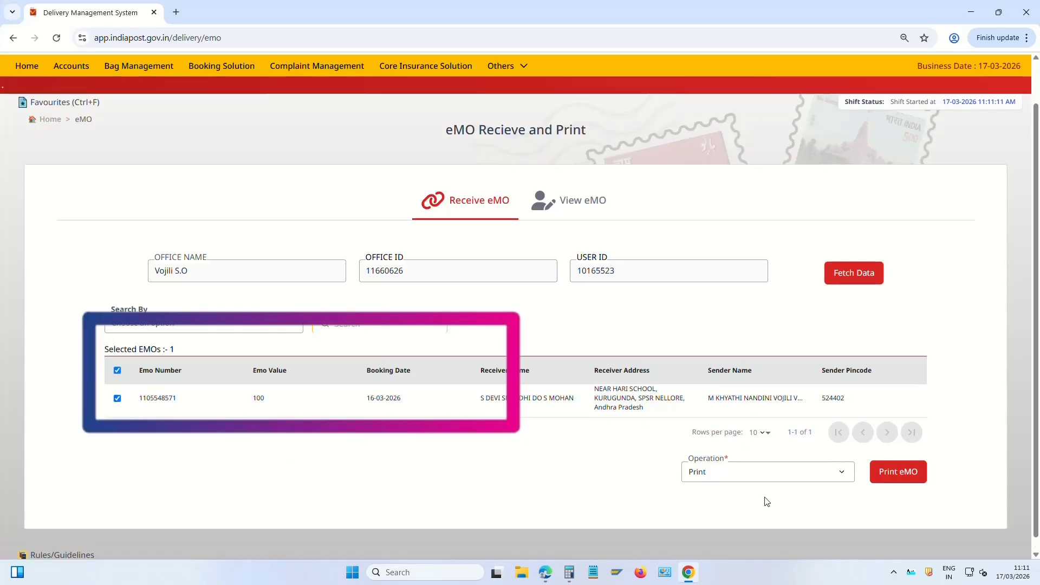
left_click(726, 475)
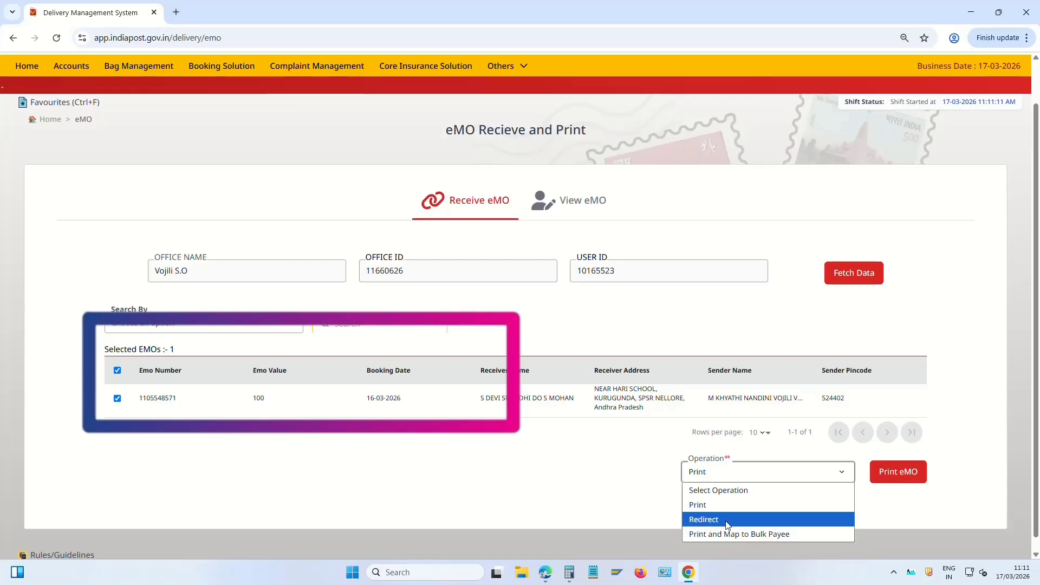
left_click(726, 521)
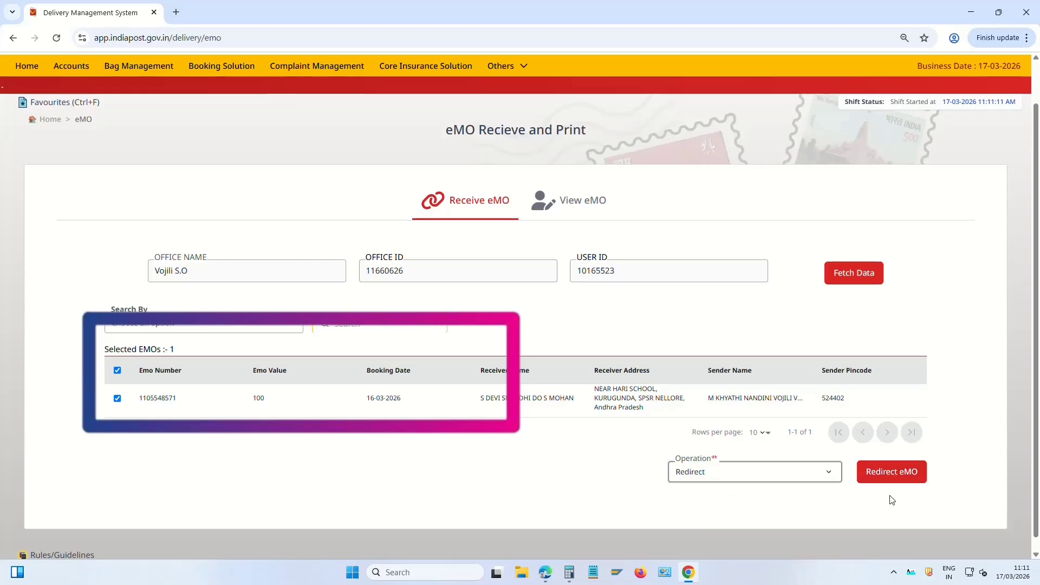
left_click(753, 470)
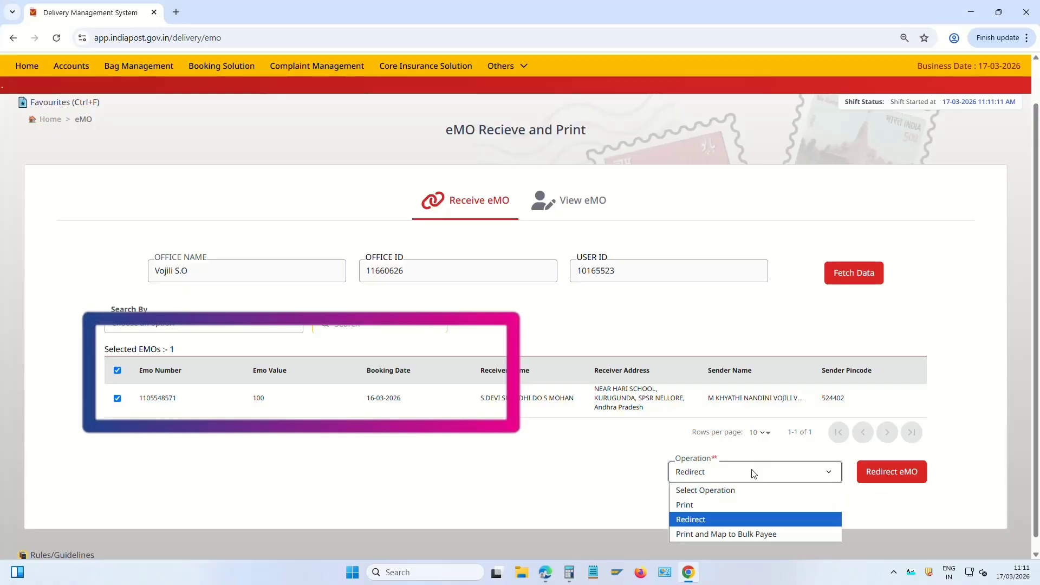
left_click(724, 511)
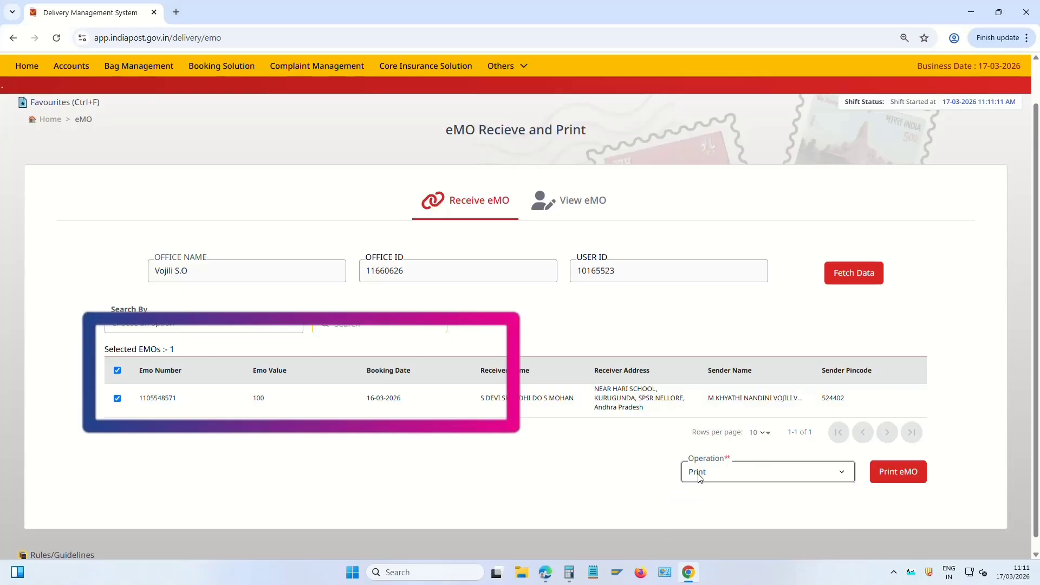
left_click(901, 473)
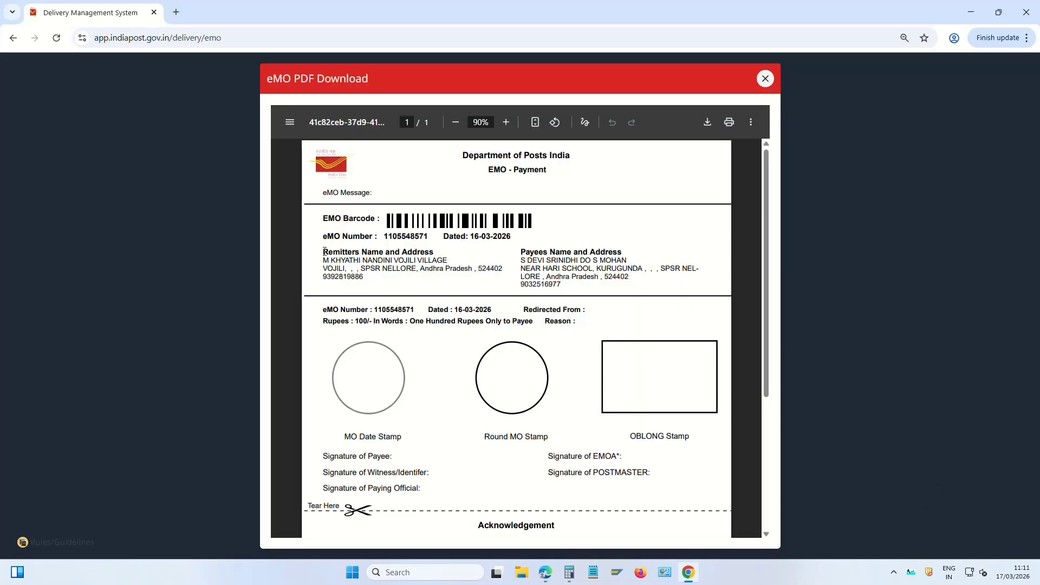
Review the remitter and payee details on the eMO form and print it
left_click_drag(324, 252, 456, 271)
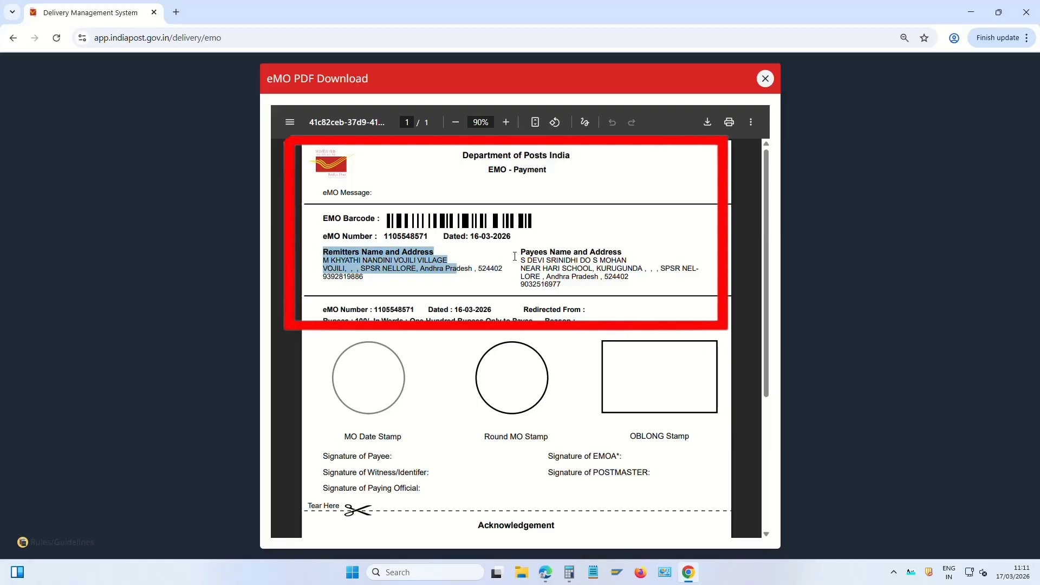
left_click_drag(514, 256, 628, 277)
left_click(438, 270)
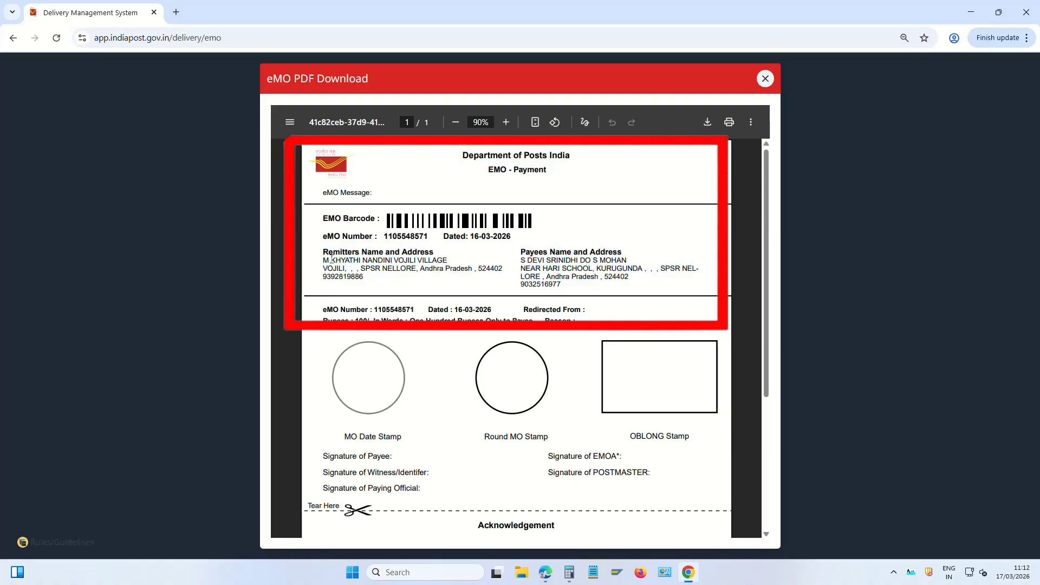
left_click_drag(385, 258, 462, 277)
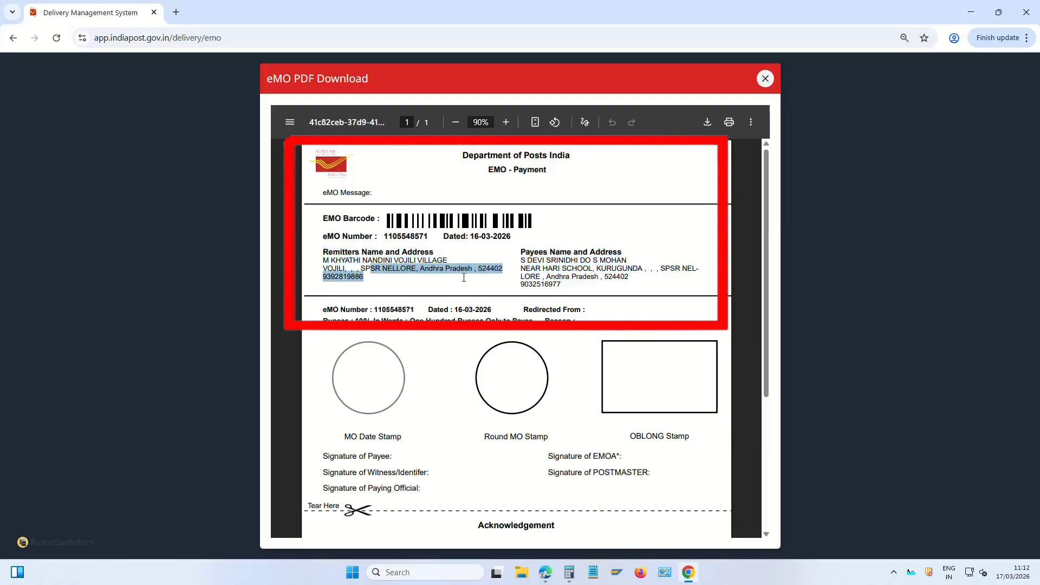
left_click(466, 282)
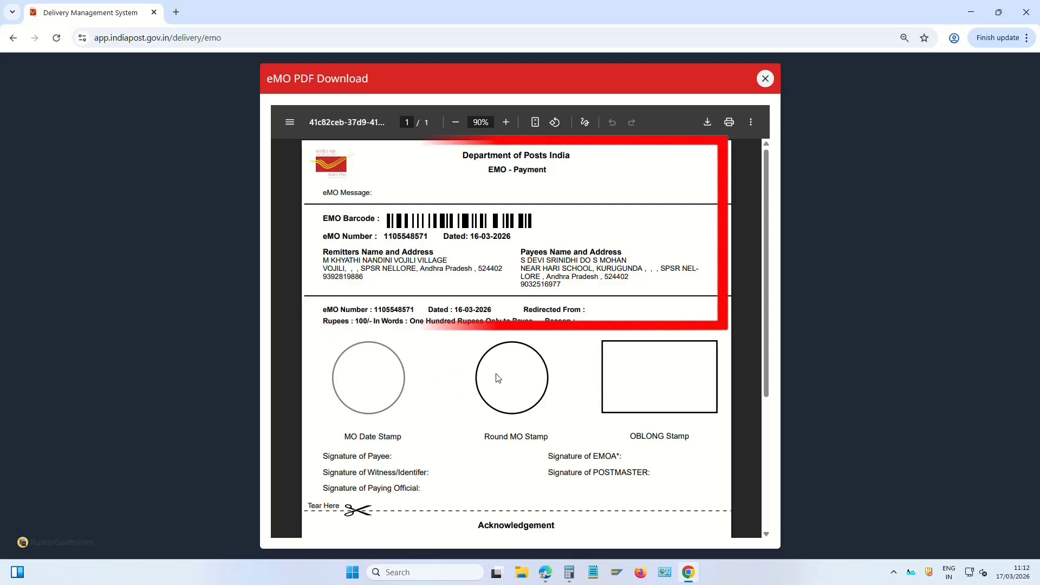
left_click(729, 122)
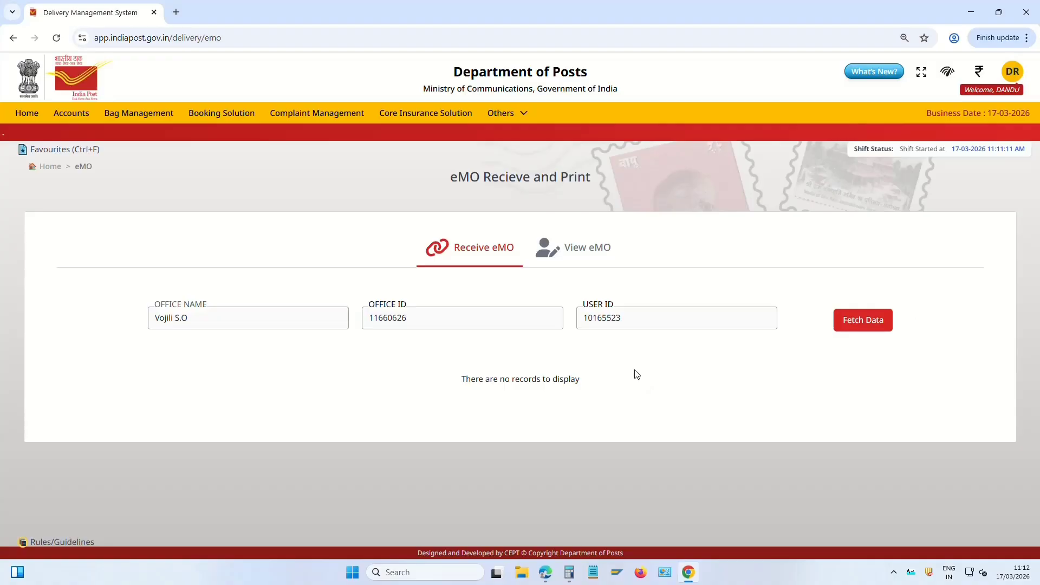
Confirm View eMO lists the ₹100 eMO as received, then return to Delivery Management home
left_click(598, 253)
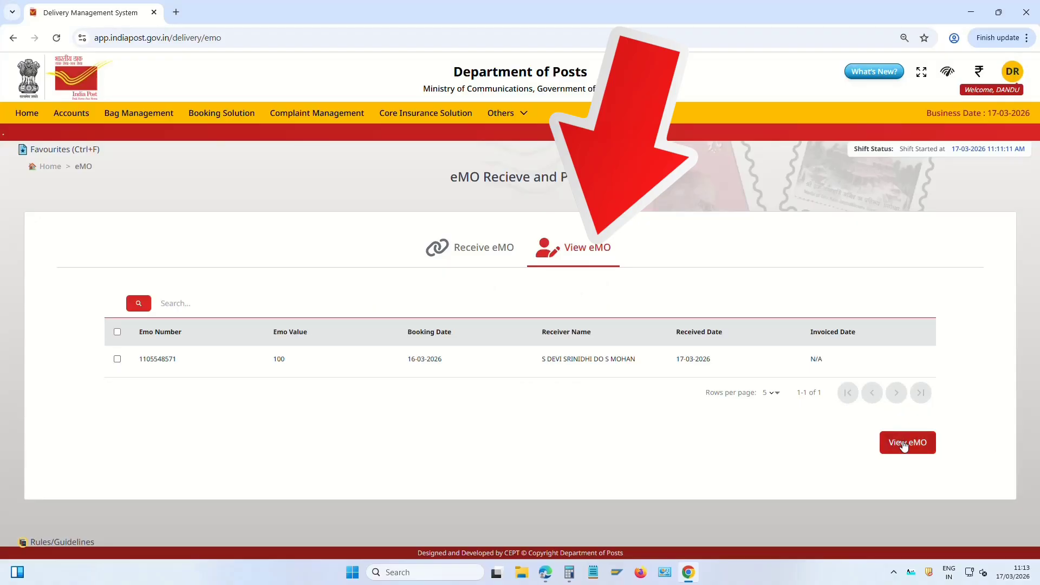
left_click(117, 359)
left_click(117, 358)
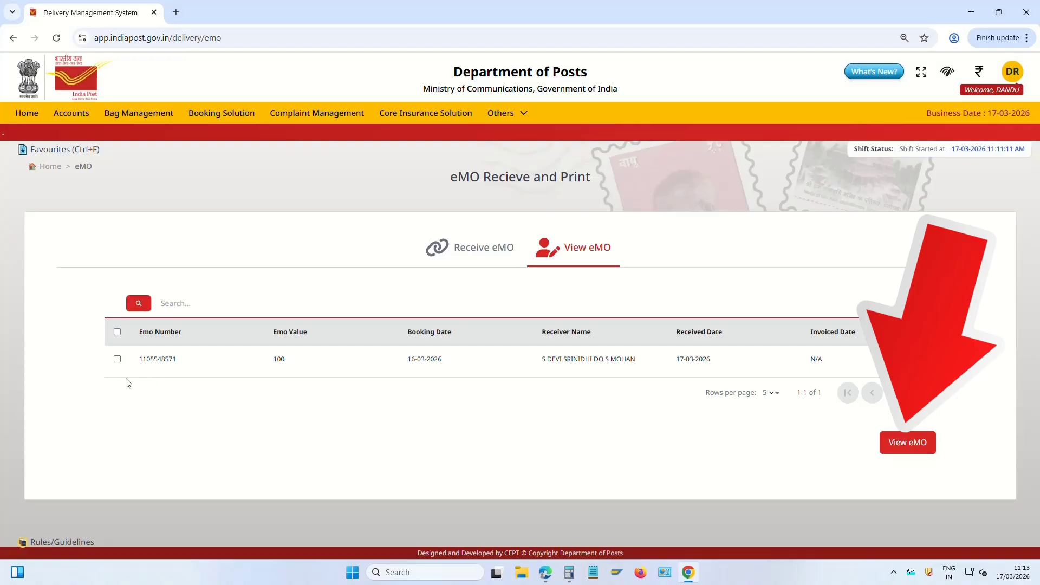
left_click(52, 173)
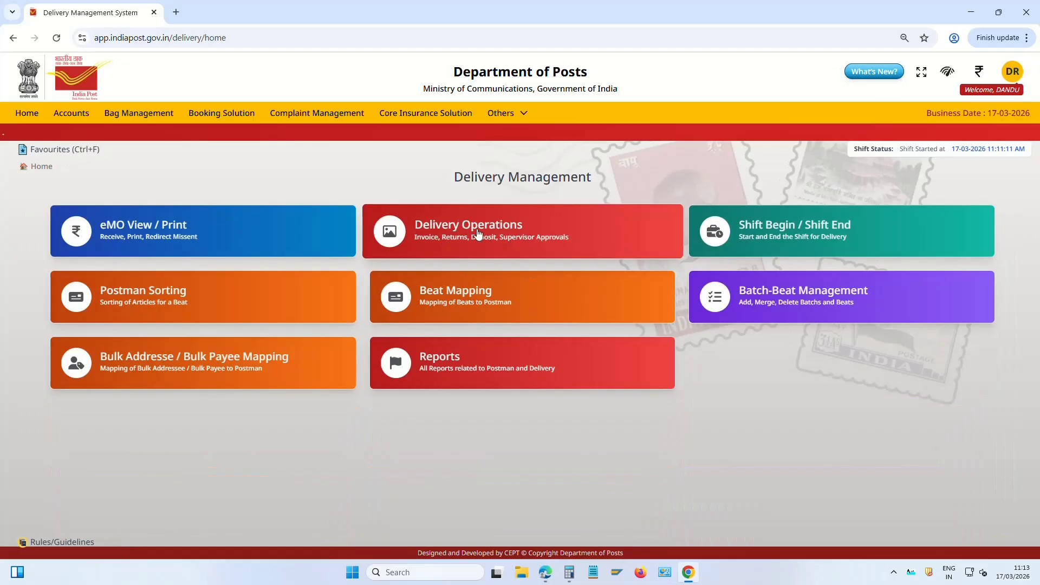
Open Delivery Operations and set the Invoice channel to Branch office for Accountable Articles
left_click(458, 229)
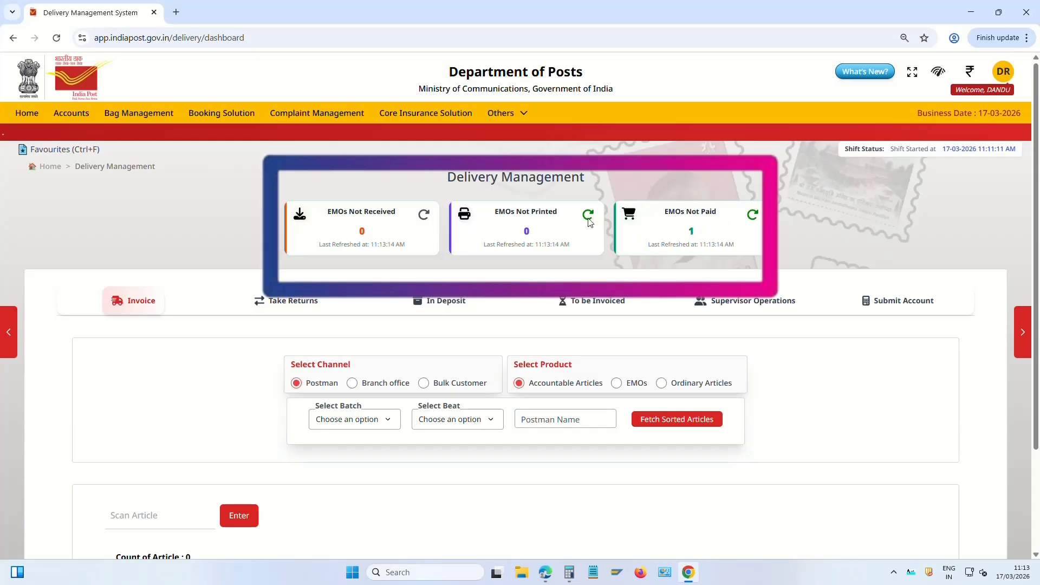
scroll(370, 336, "down", 1)
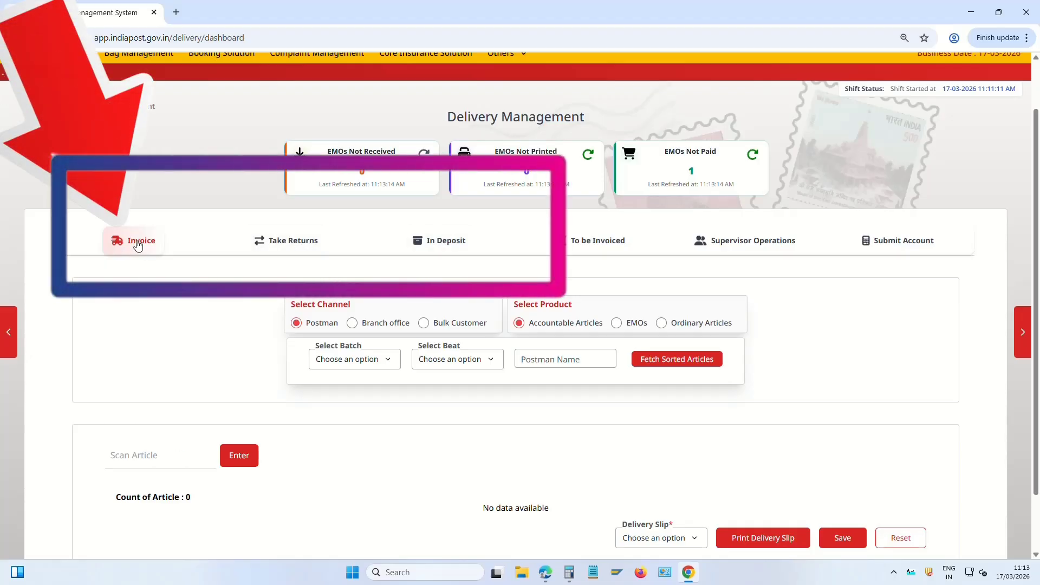
left_click(292, 245)
left_click(136, 243)
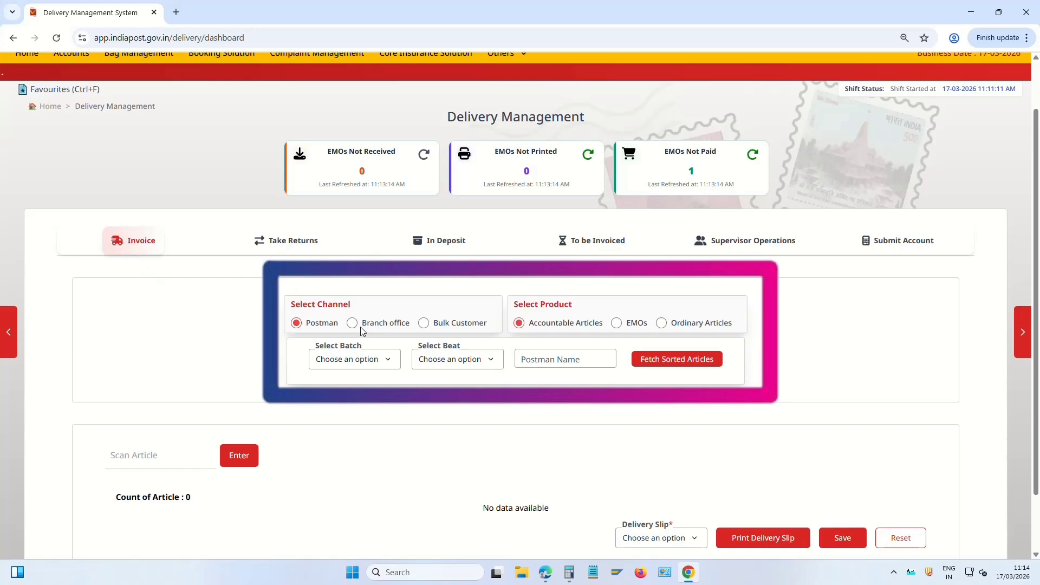
left_click(424, 324)
left_click(624, 317)
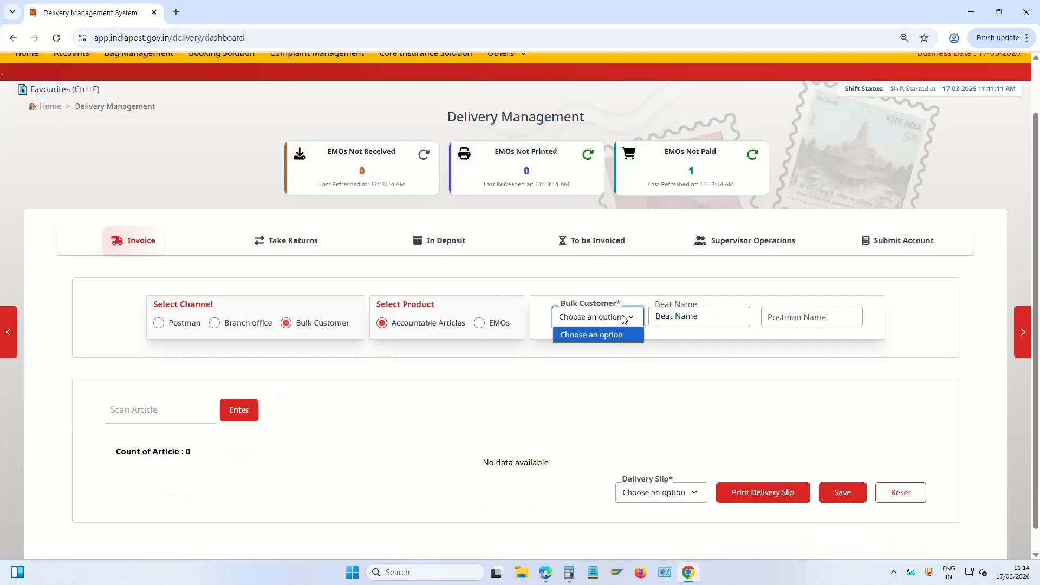
left_click(698, 319)
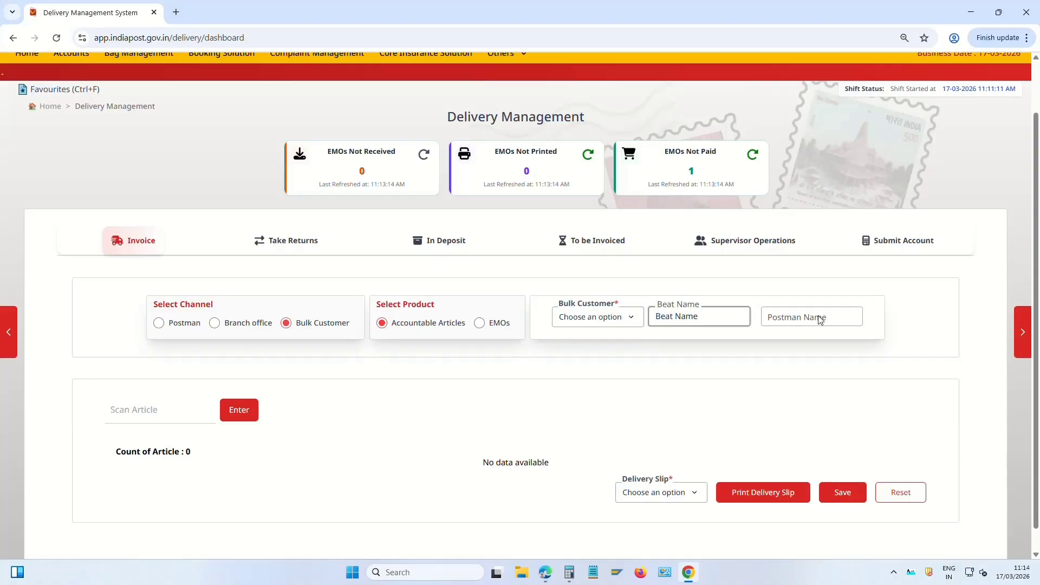
left_click(159, 324)
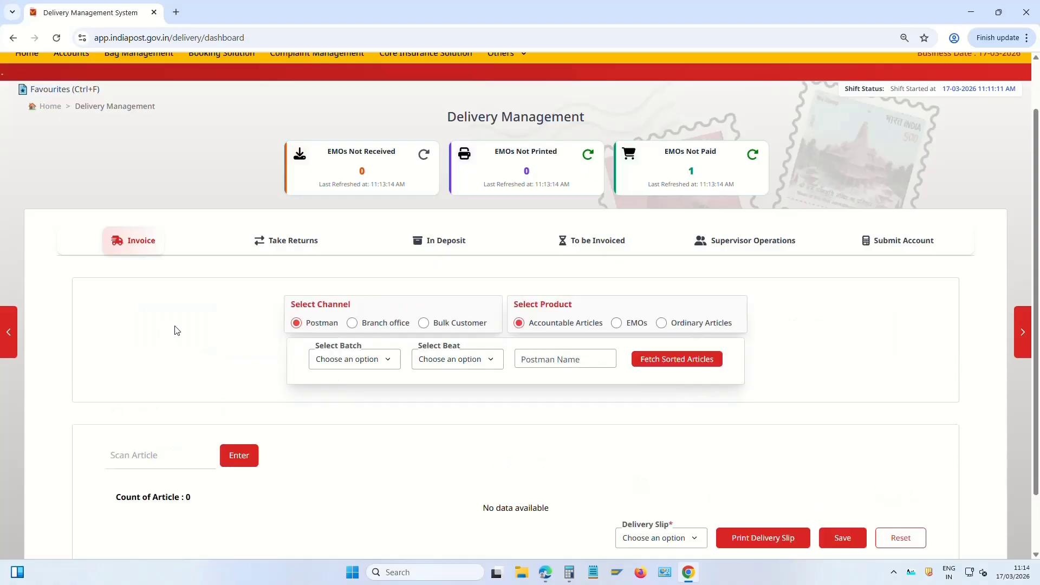
left_click(353, 324)
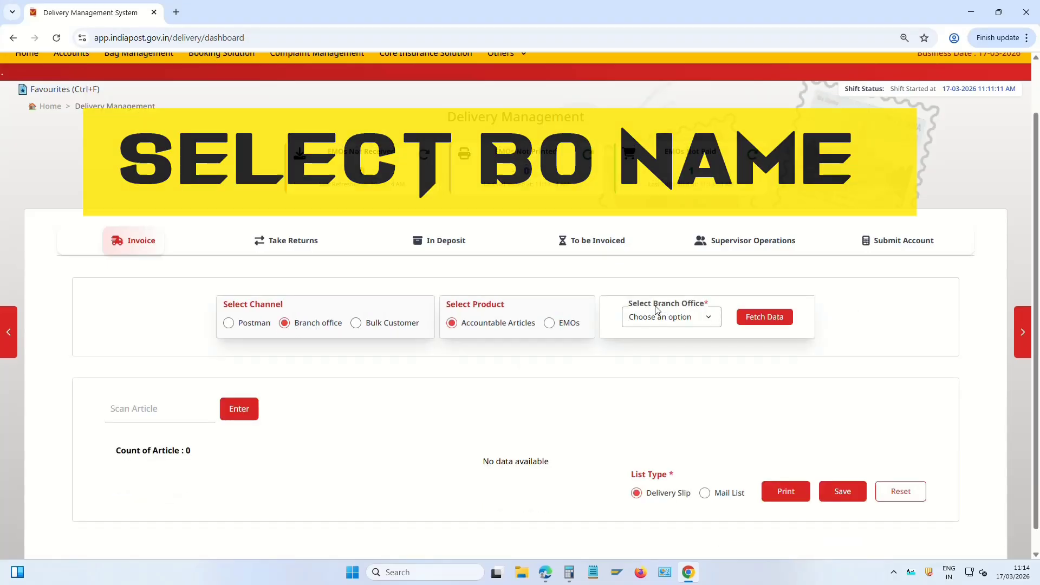
Select Armenipadu B.O and fetch its three accountable articles
left_click(684, 321)
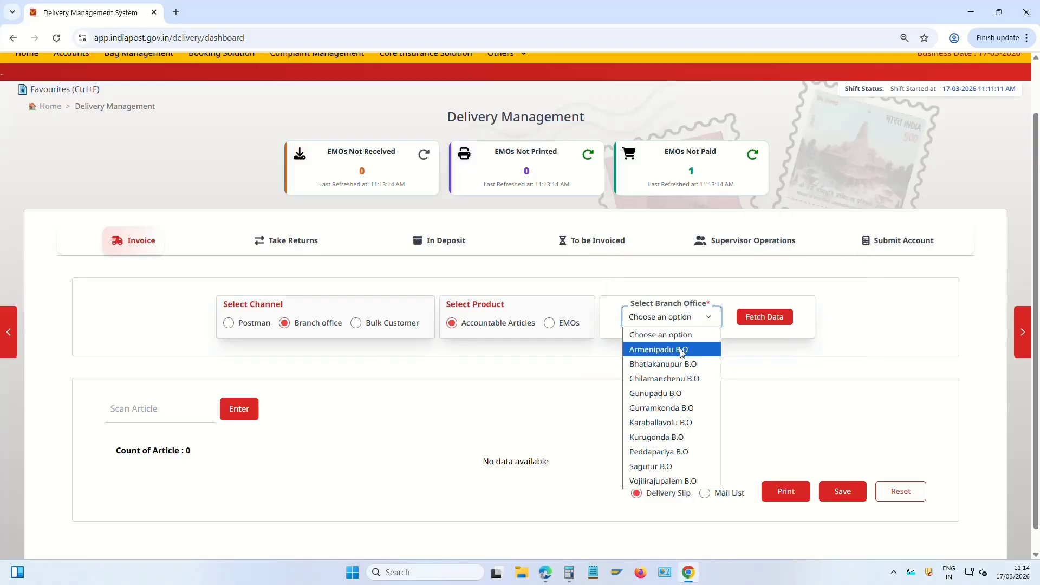
left_click(697, 350)
scroll(271, 396, "down", 1)
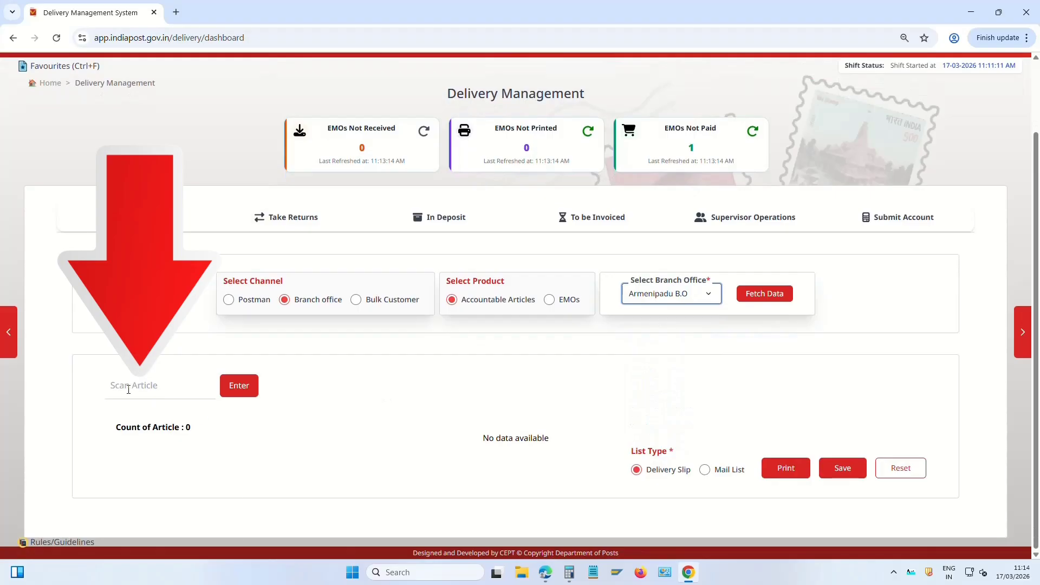
left_click(115, 384)
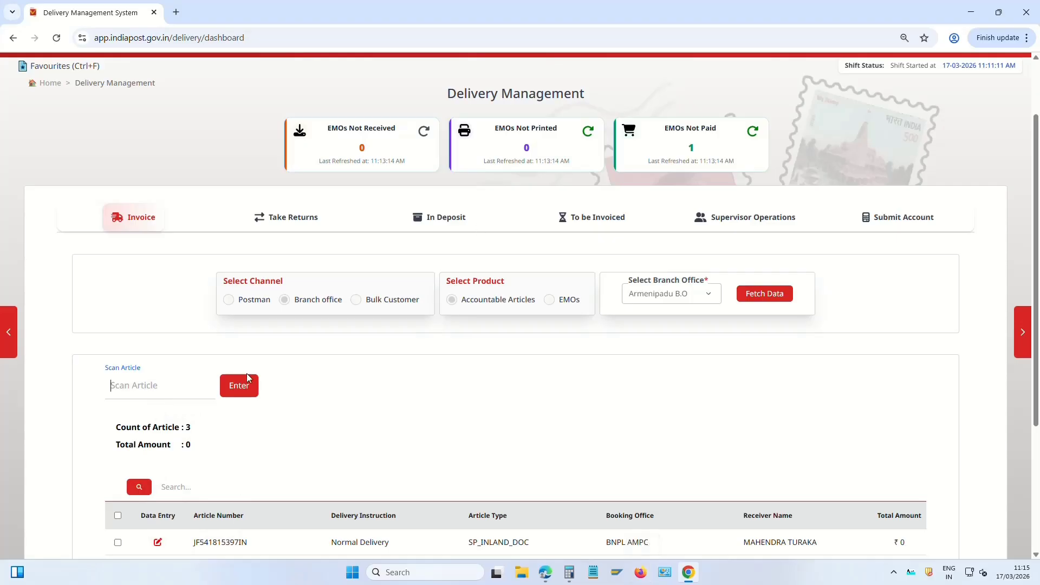
scroll(514, 362, "down", 3)
left_click_drag(116, 246, 196, 249)
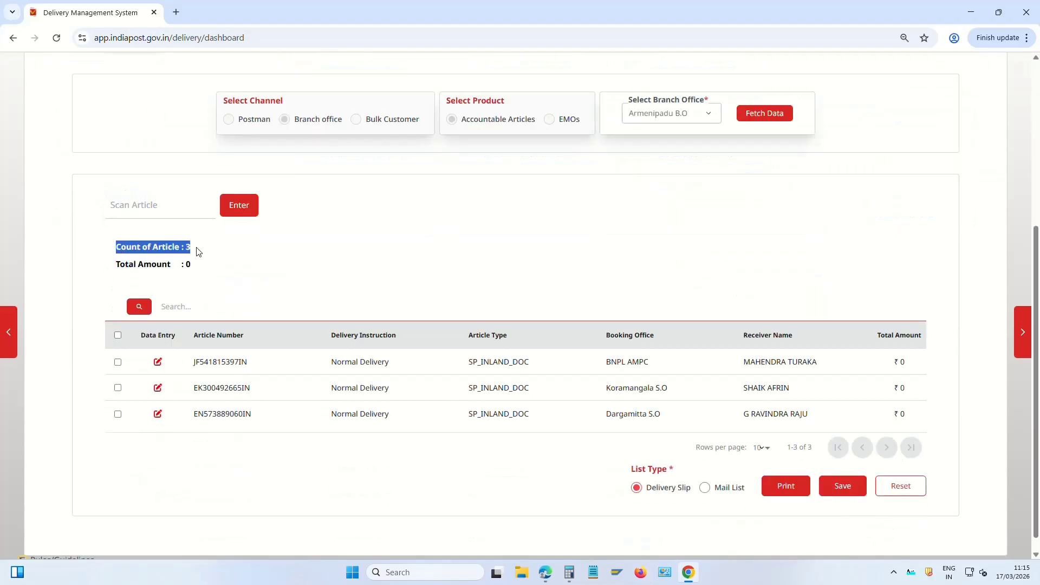
left_click(222, 253)
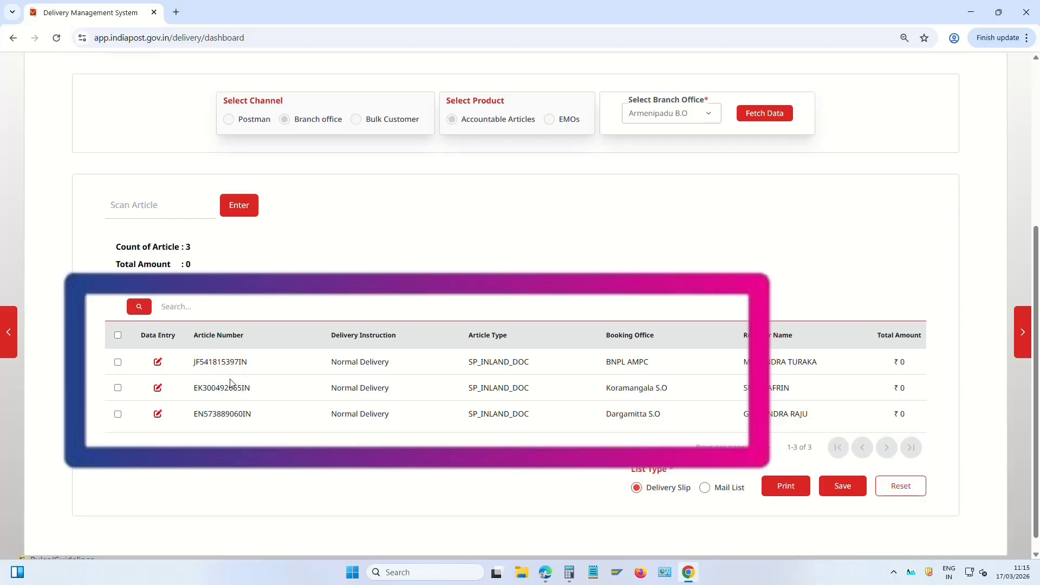
Check the article row checkboxes and open the Invoice to BO summary showing 3 Speed Post
left_click(117, 362)
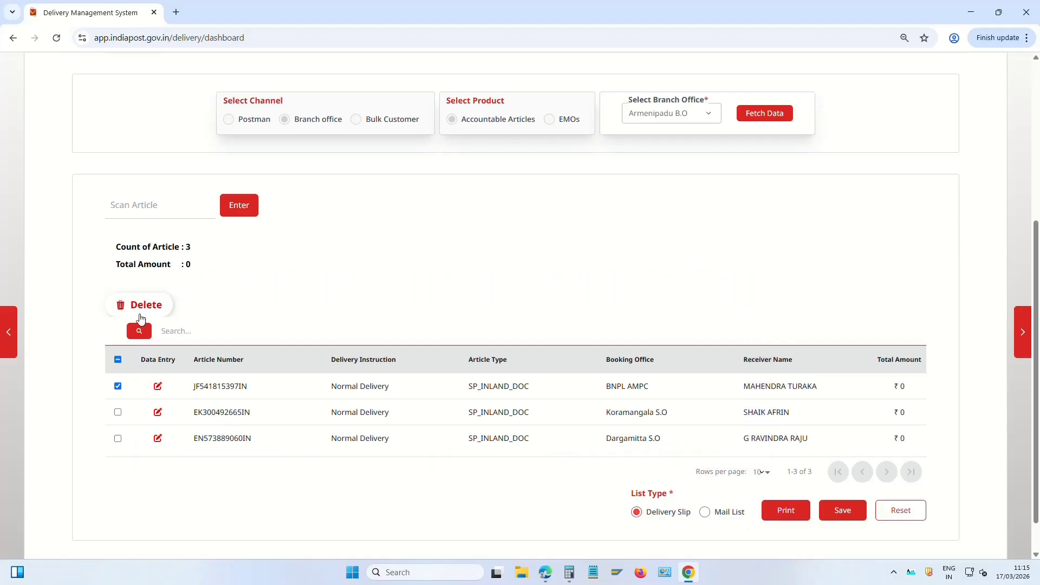
left_click(118, 359)
left_click(118, 361)
left_click(119, 362)
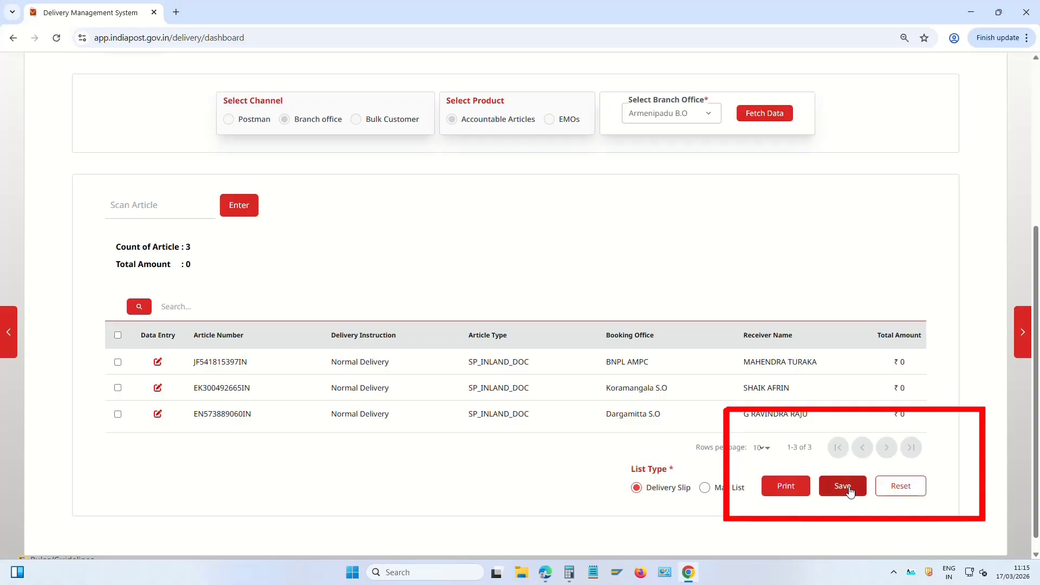
left_click(849, 487)
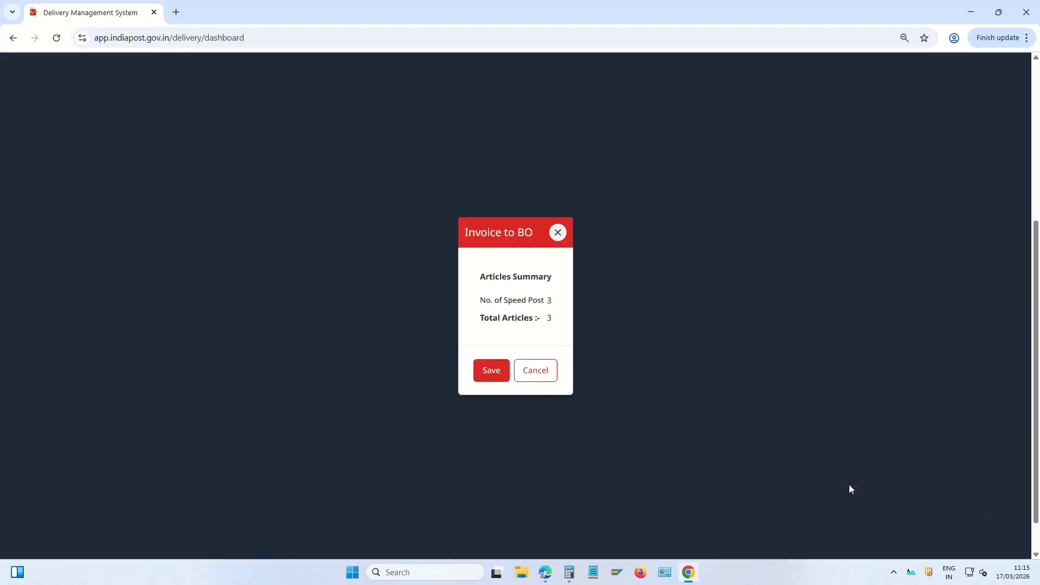
Save the three-article invoice to Armenipadu B.O and print its mail list to Save as PDF
left_click(501, 373)
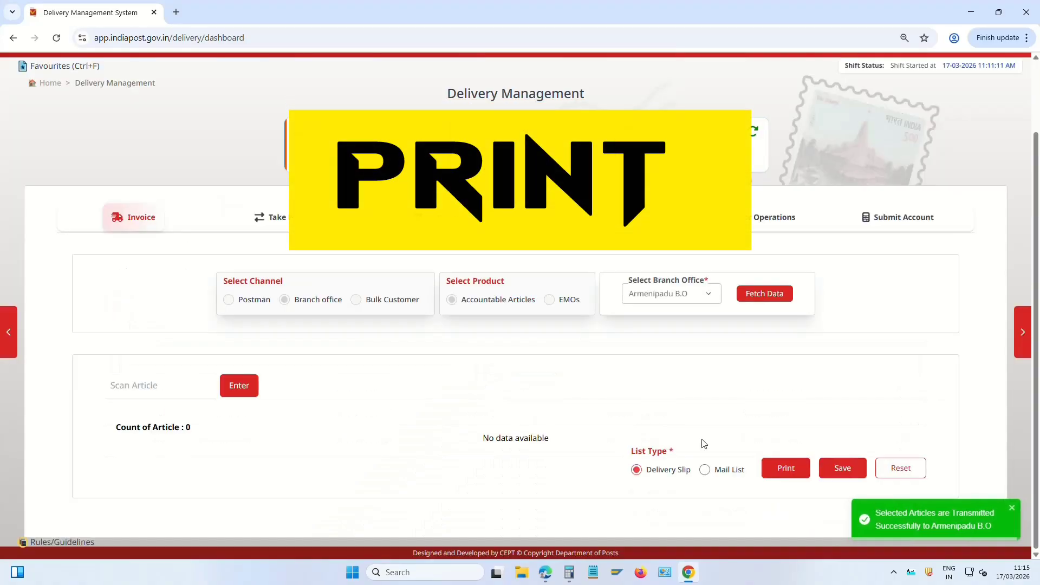
left_click(785, 471)
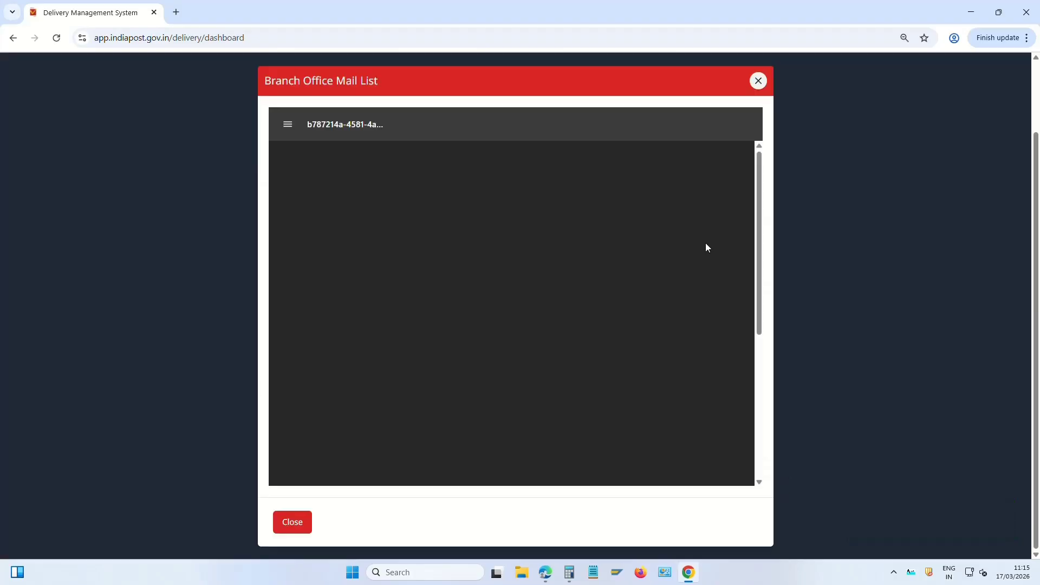
left_click(726, 126)
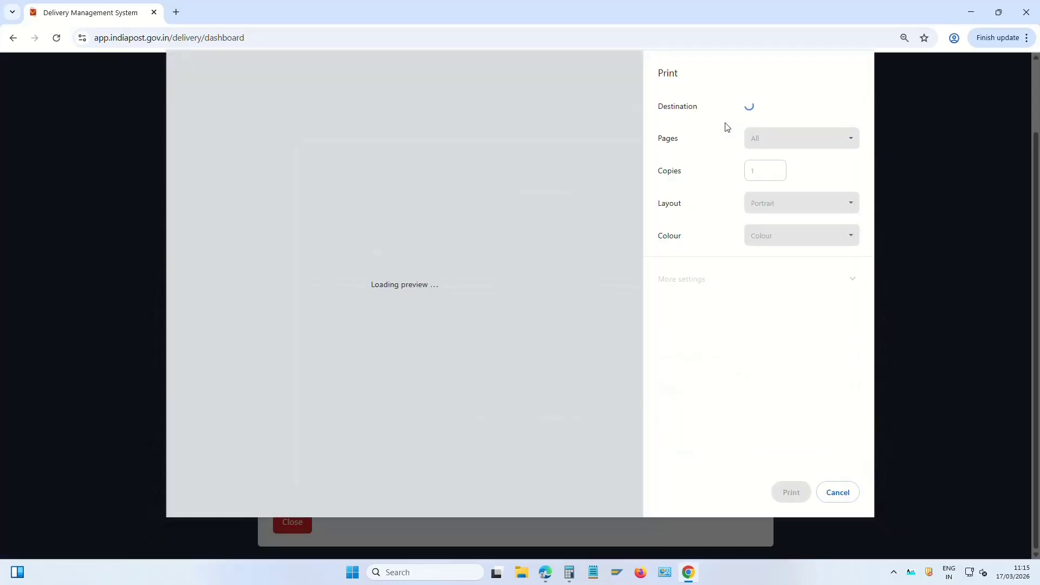
left_click(808, 110)
left_click(805, 169)
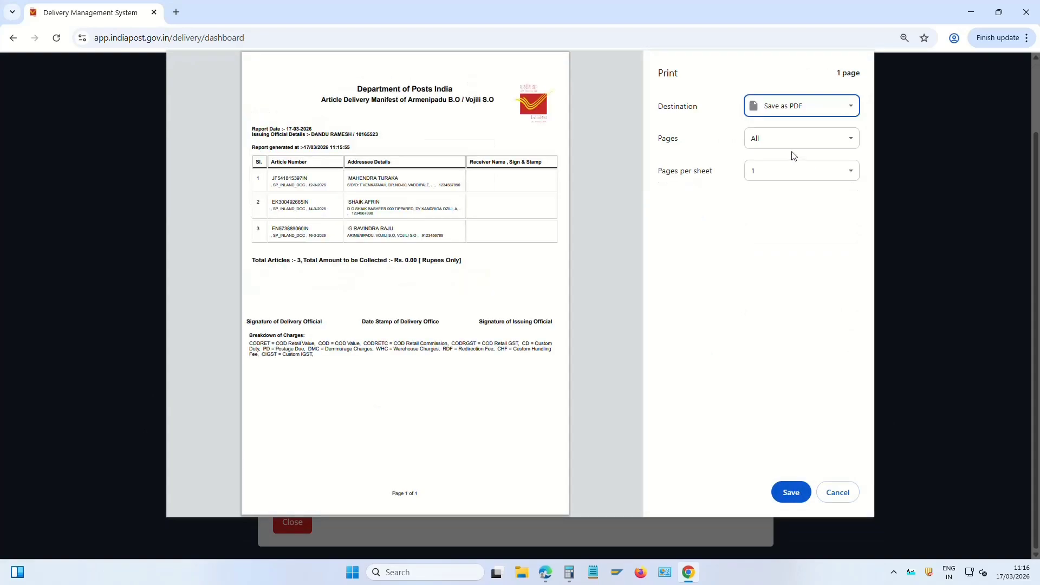
left_click(791, 492)
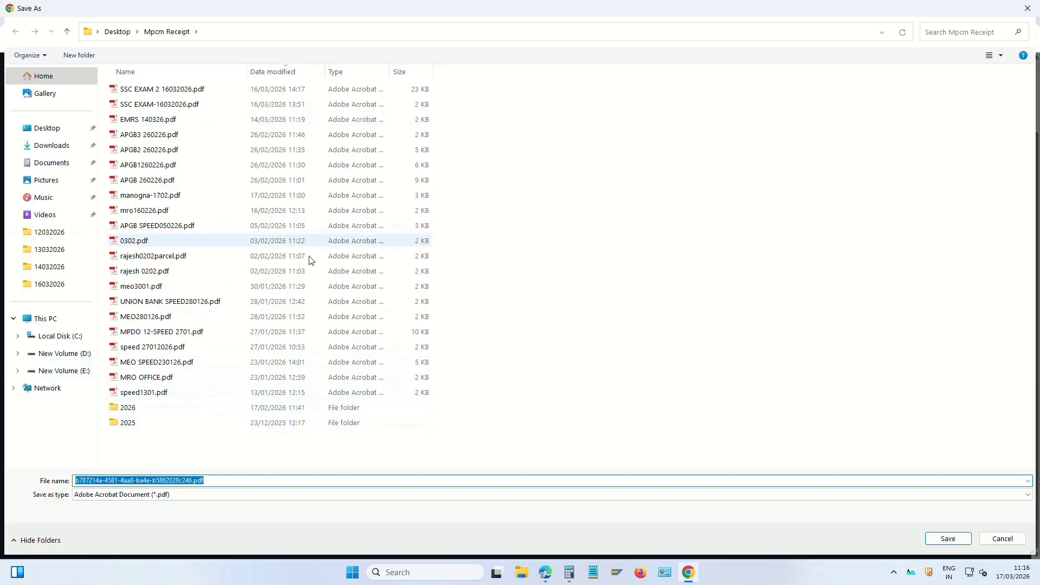
Save the mail list PDF into a new folder Reports > 2026 > MARCH2026 > 17032026
left_click(57, 132)
double_click(143, 194)
double_click(144, 105)
double_click(147, 106)
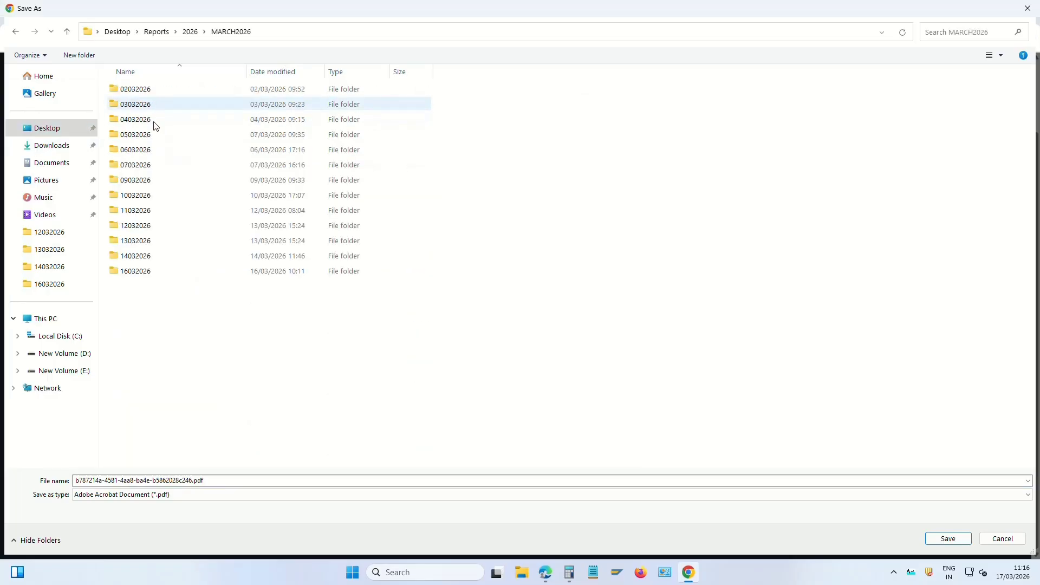
right_click(162, 303)
mouse_move(206, 397)
left_click(288, 396)
type("17032026")
key("Return")
key("Return")
left_click(152, 482)
type("off")
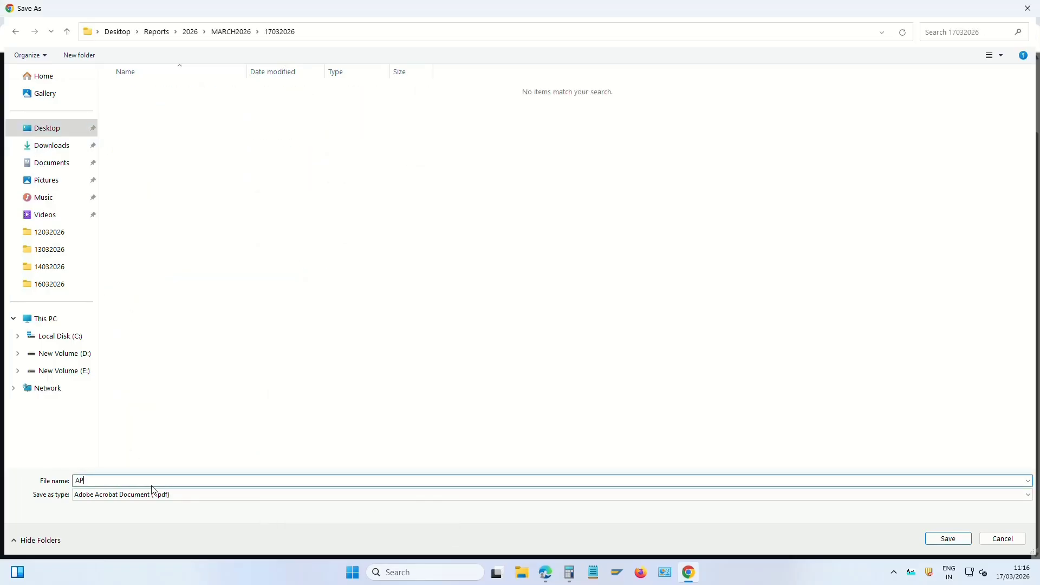
left_click(948, 539)
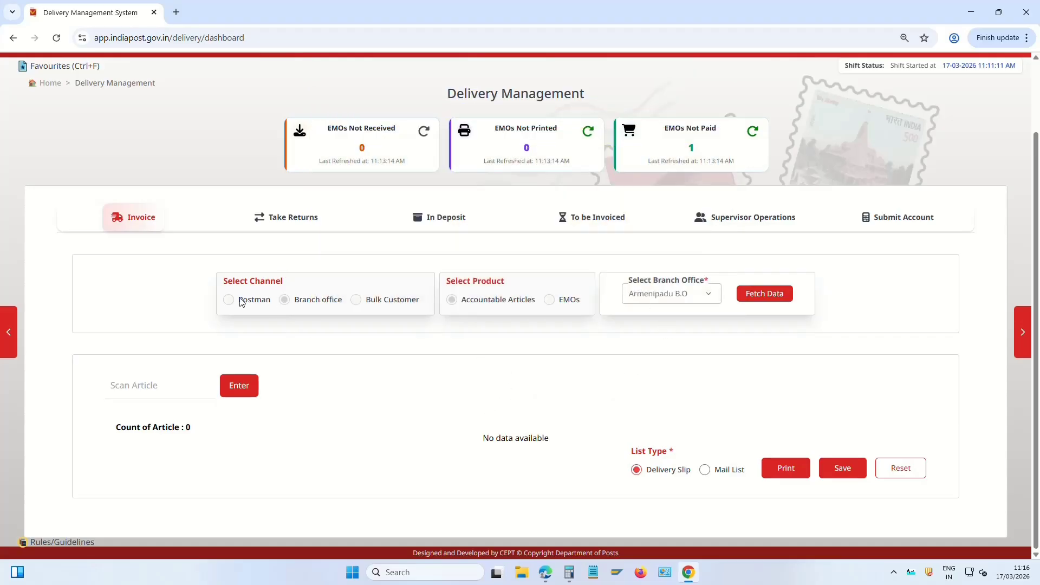
Set the invoice channel to Branch office and select Kurugonda B.O
left_click_drag(242, 303, 695, 298)
left_click(693, 372)
left_click(293, 222)
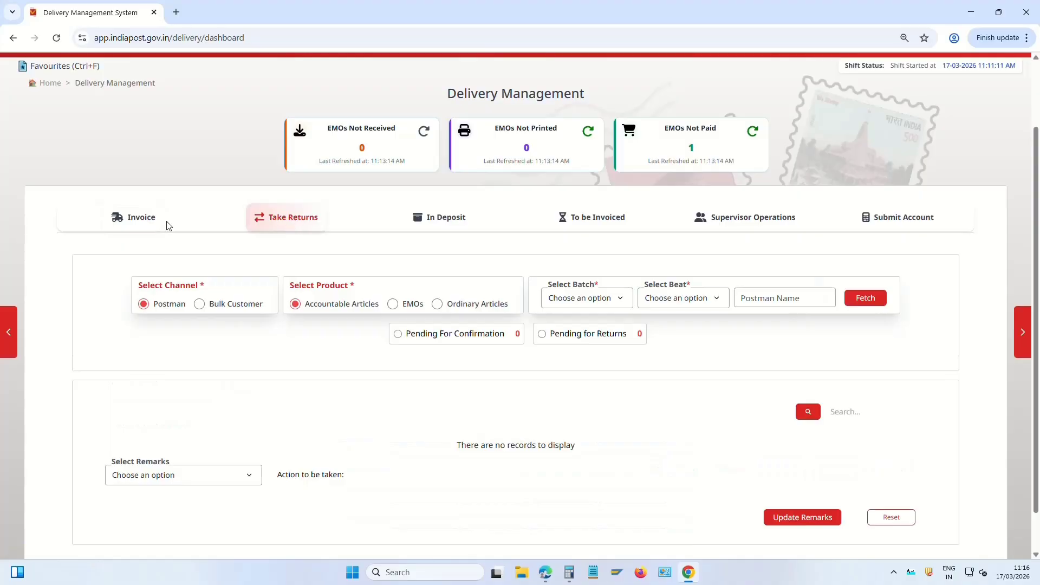
left_click(140, 223)
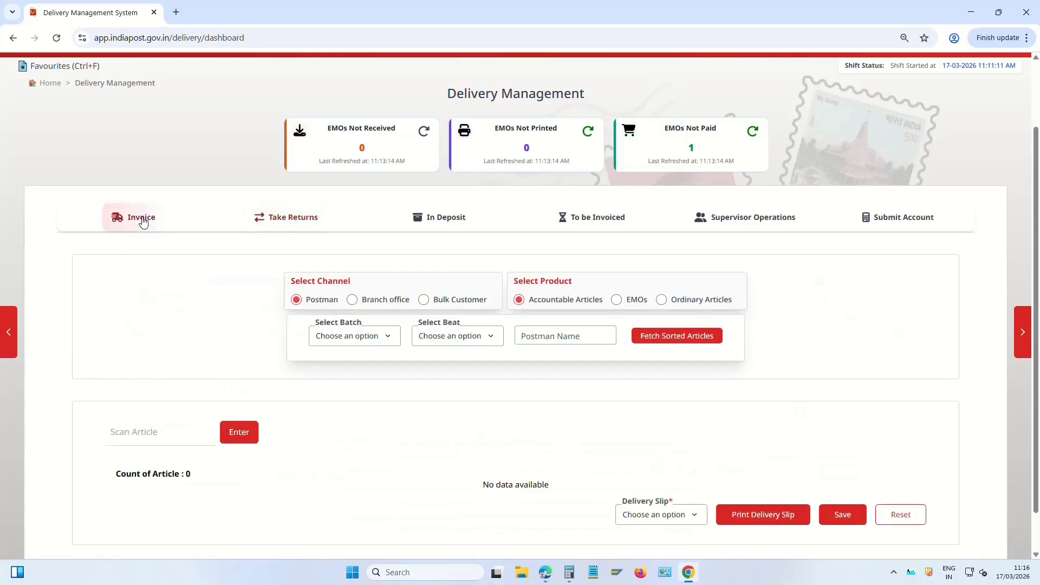
left_click(353, 303)
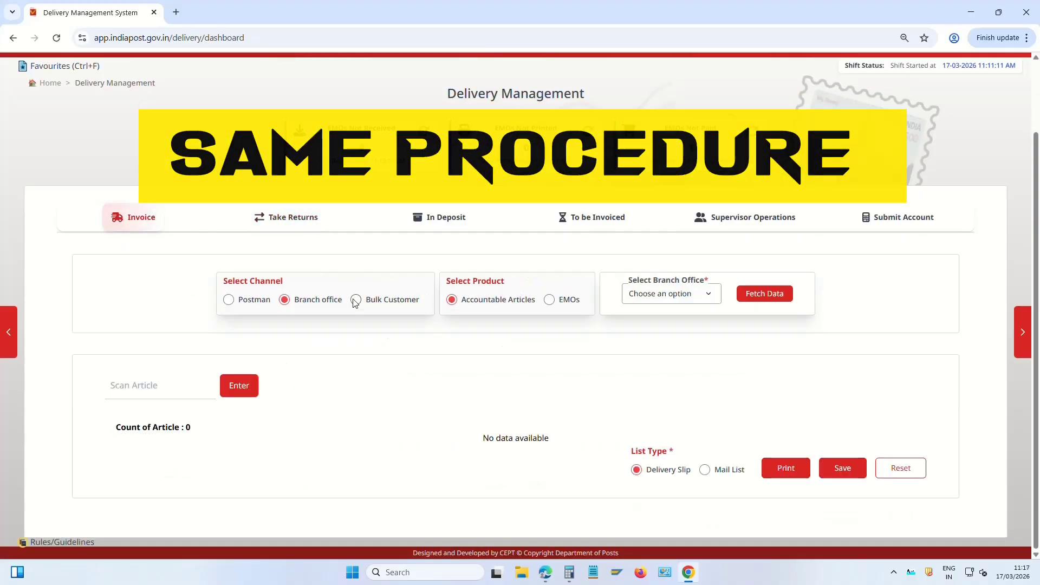
left_click(698, 298)
left_click(682, 342)
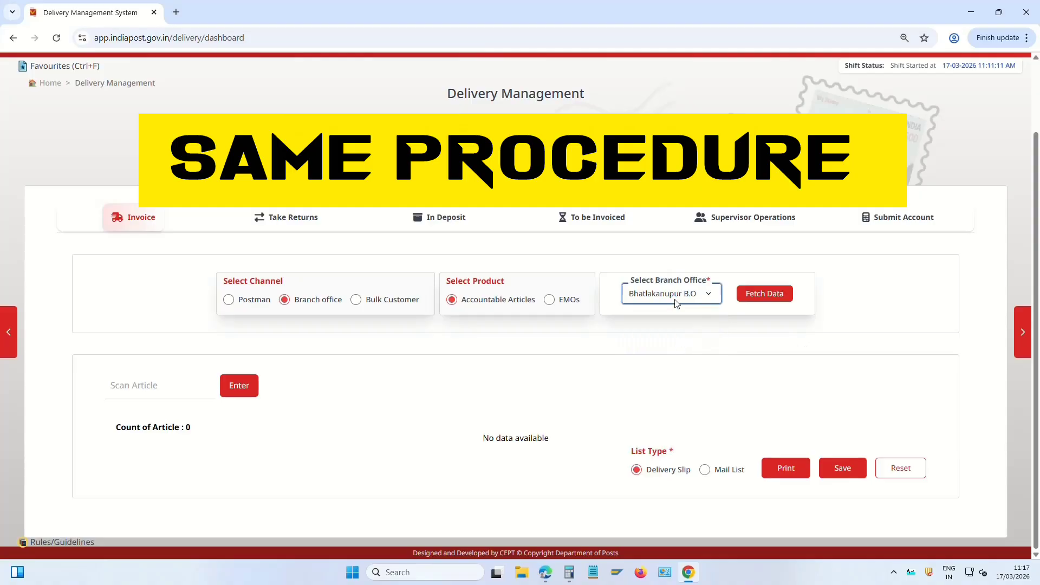
left_click(140, 386)
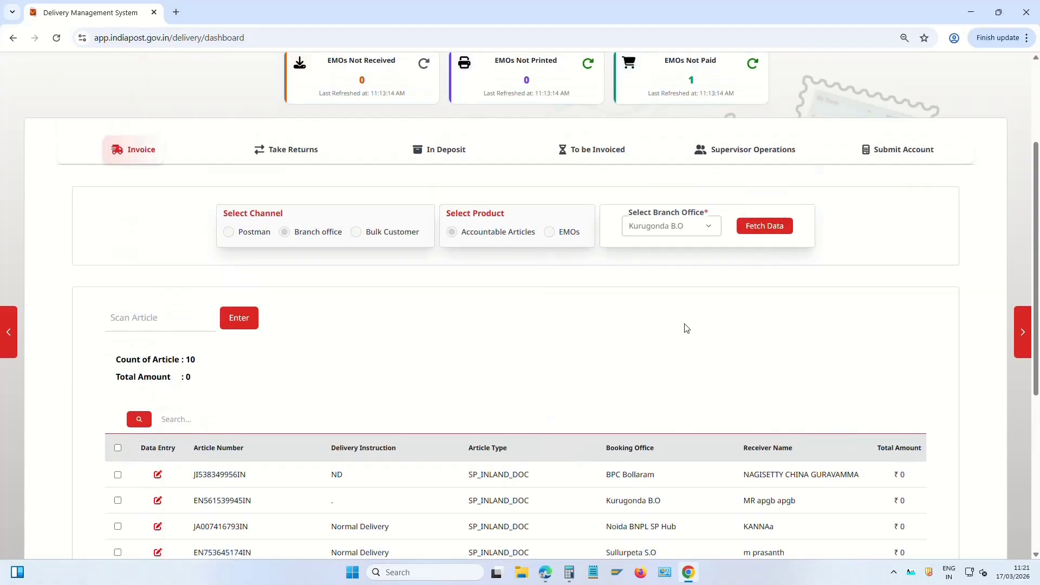
Invoice the 10 articles (9 Speed Post, 1 parcel) to Kurugonda B.O
scroll(685, 321, "down", 2)
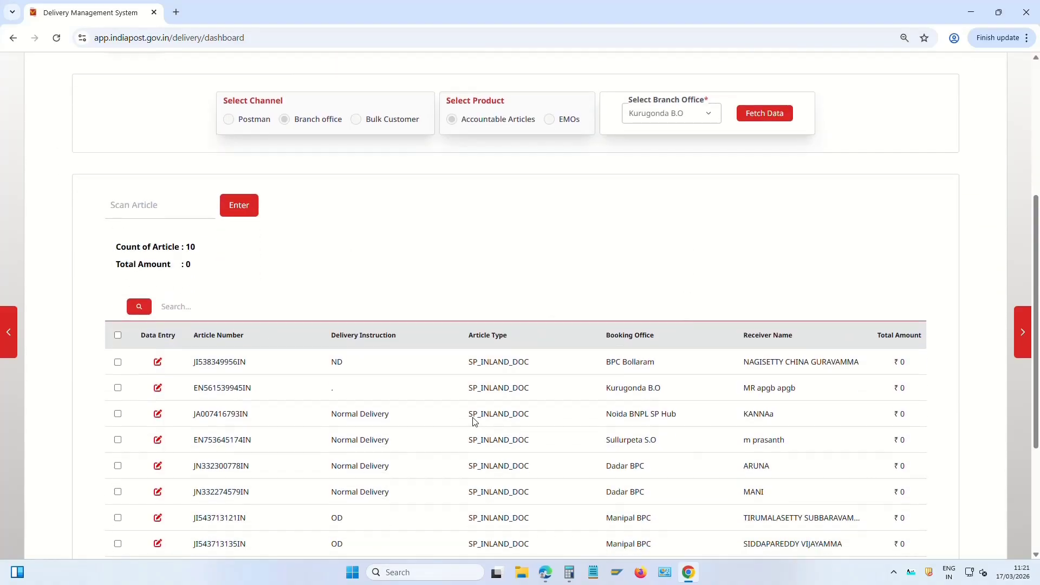
scroll(460, 401, "down", 3)
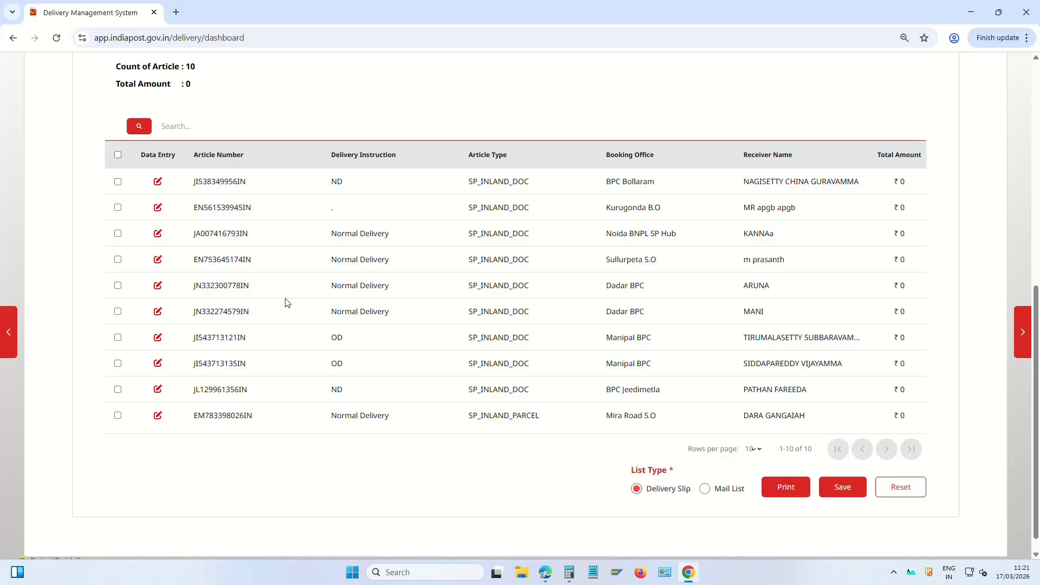
scroll(264, 365, "up", 1)
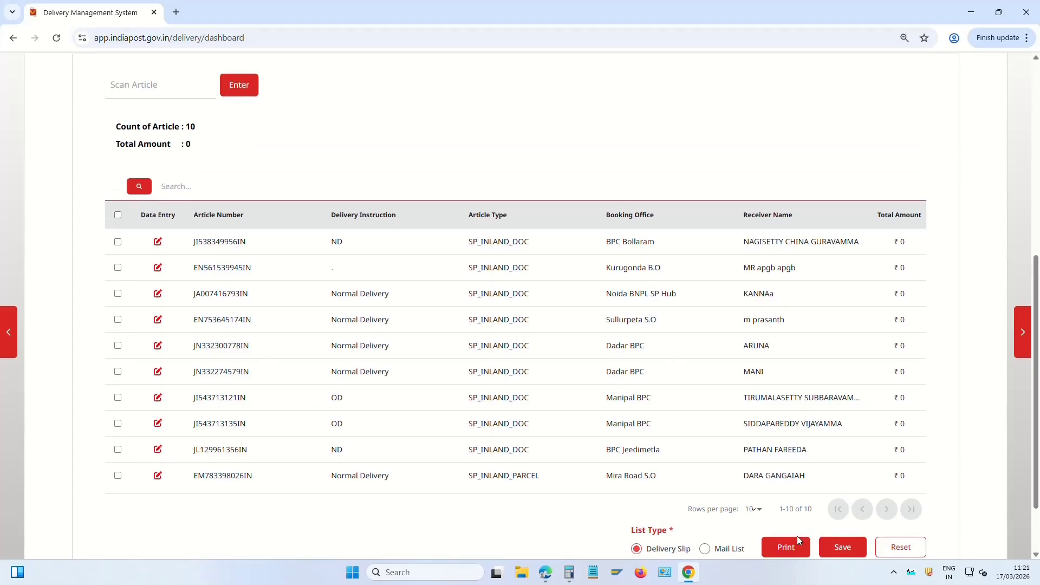
left_click(850, 551)
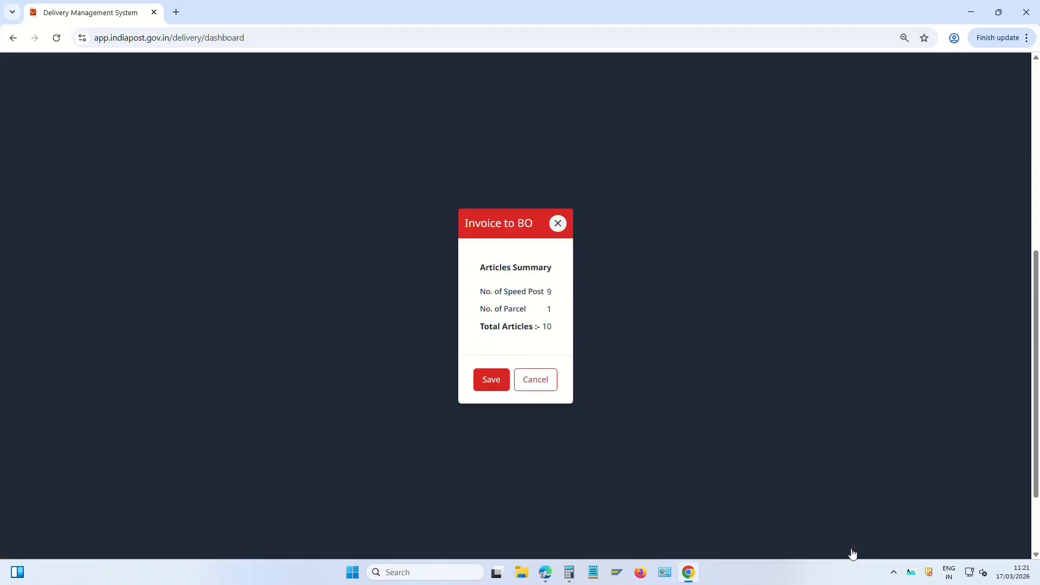
left_click(492, 381)
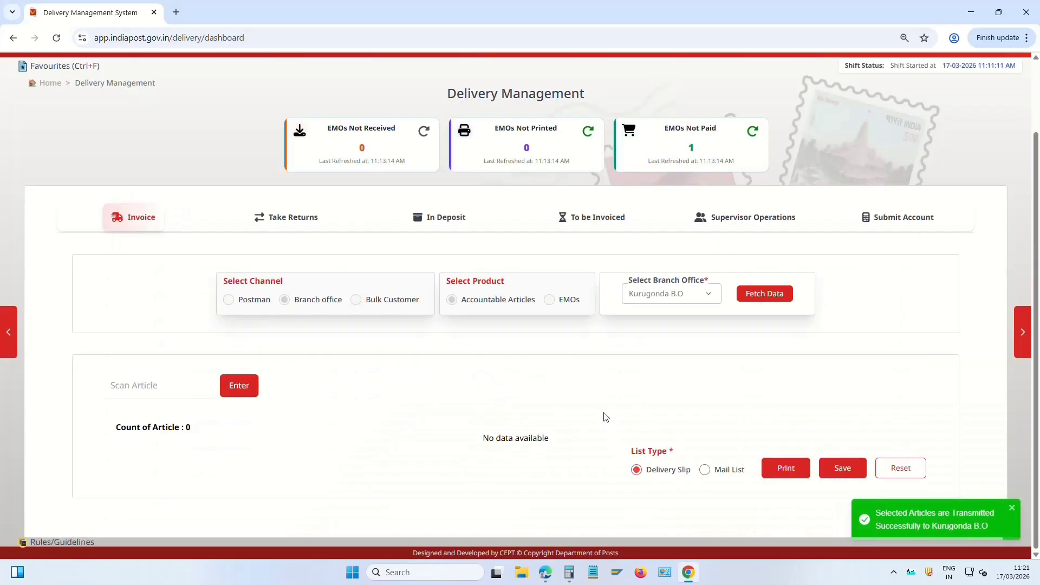
Set the invoice to Branch office channel with EMOs product for Kurugonda B.O
left_click(247, 277)
left_click(145, 279)
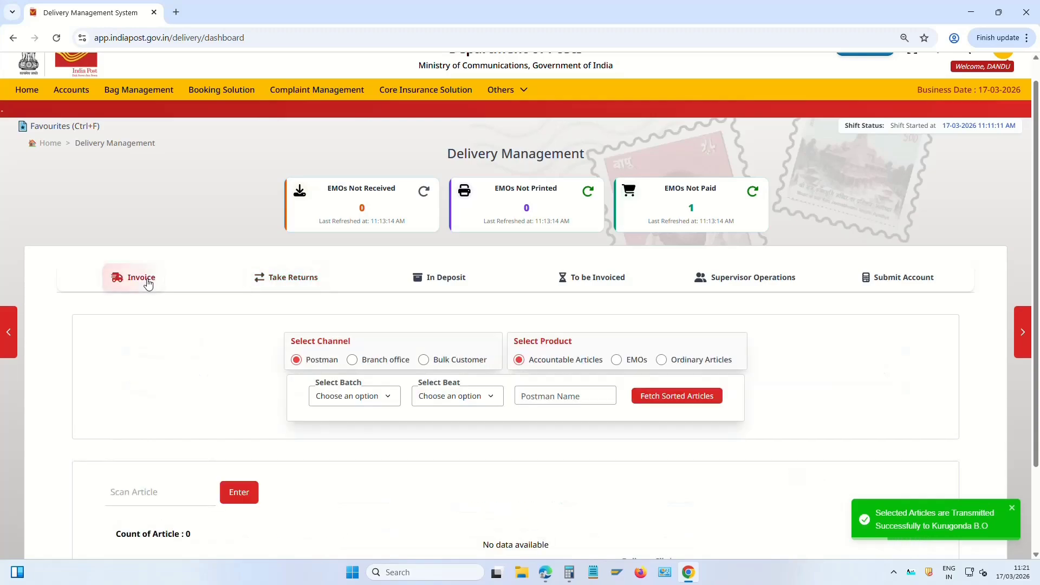
left_click(352, 360)
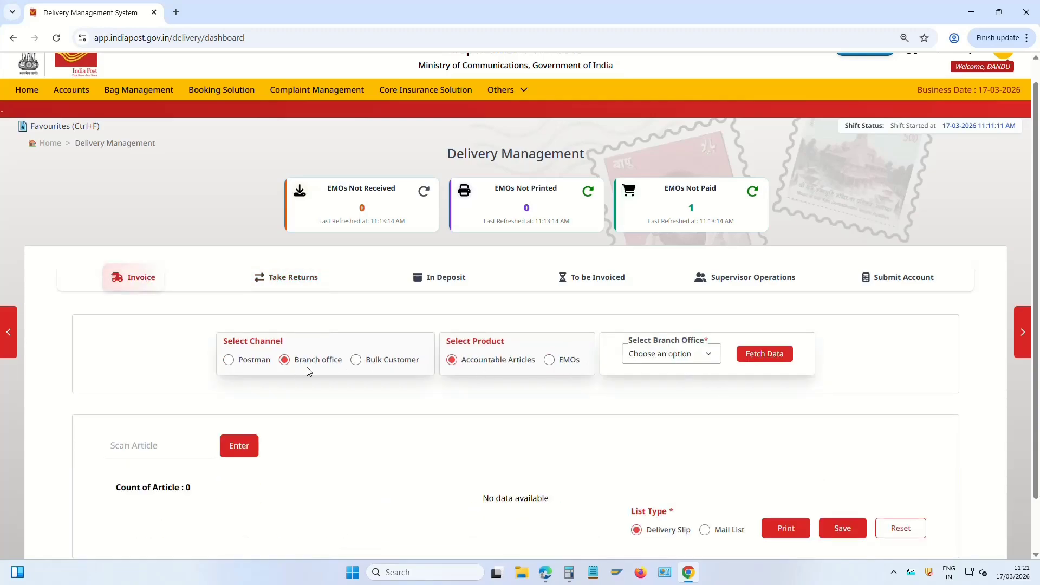
left_click_drag(476, 365, 528, 364)
left_click(549, 359)
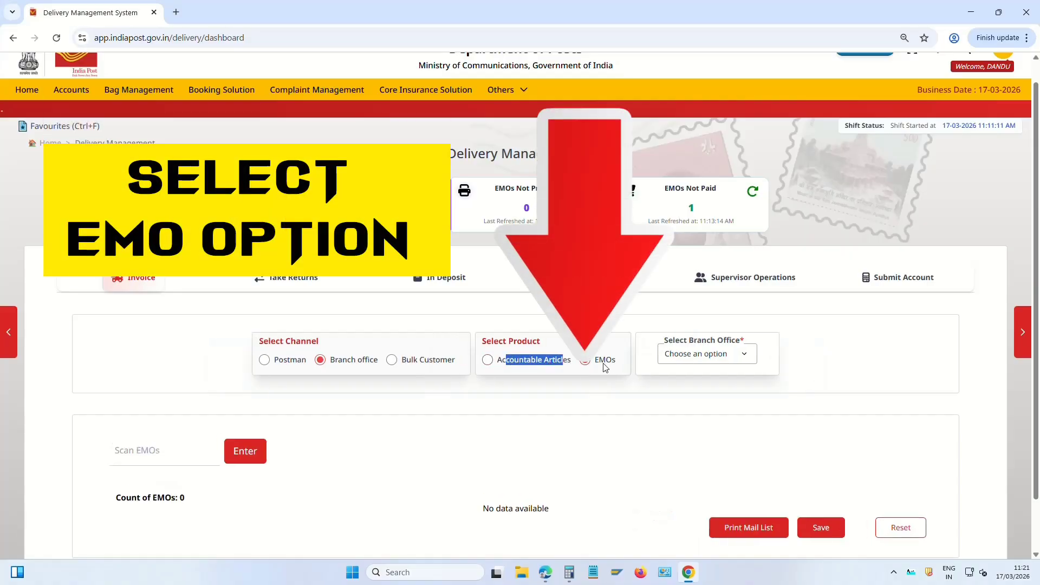
left_click(712, 360)
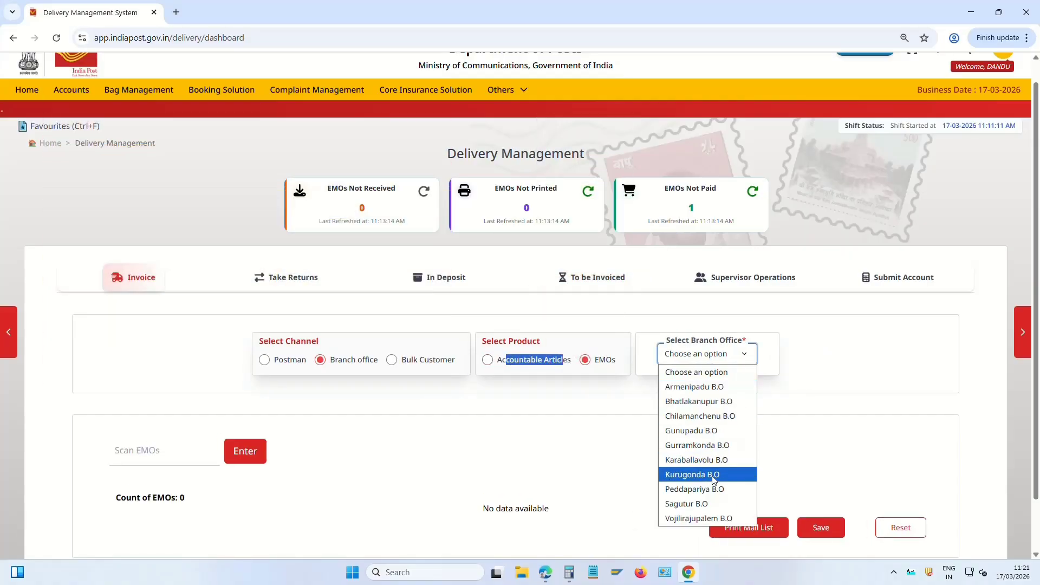
left_click(709, 475)
Scan the EMO and save its ₹100 invoice to Kurugonda B.O
left_click(115, 450)
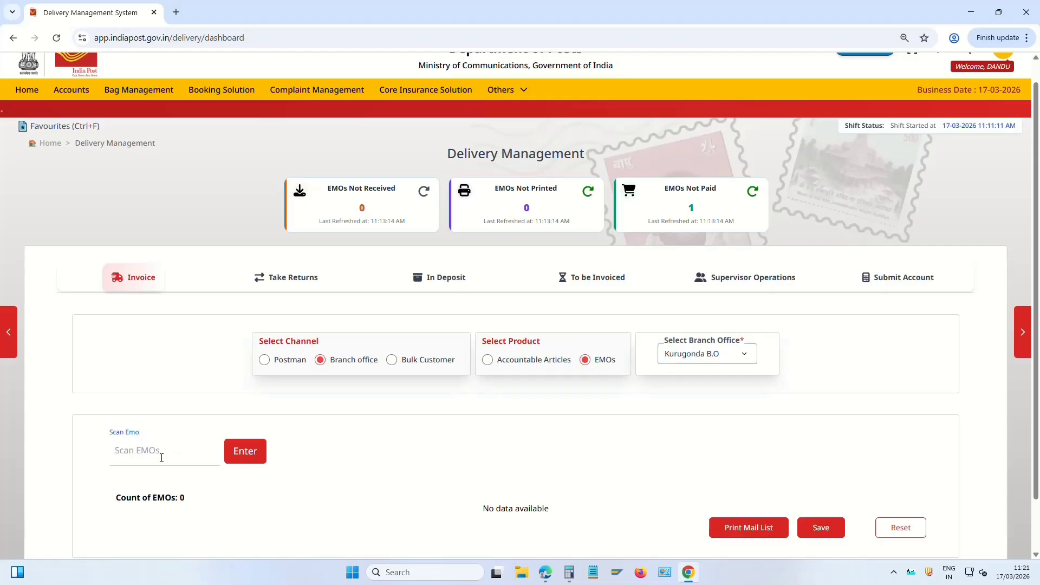
key("Return")
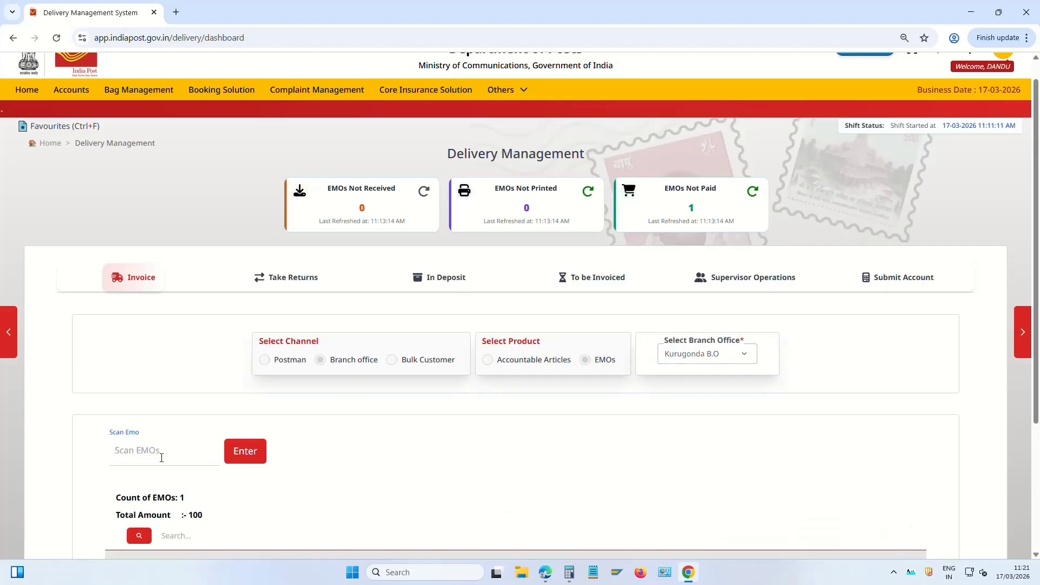
scroll(599, 418, "down", 3)
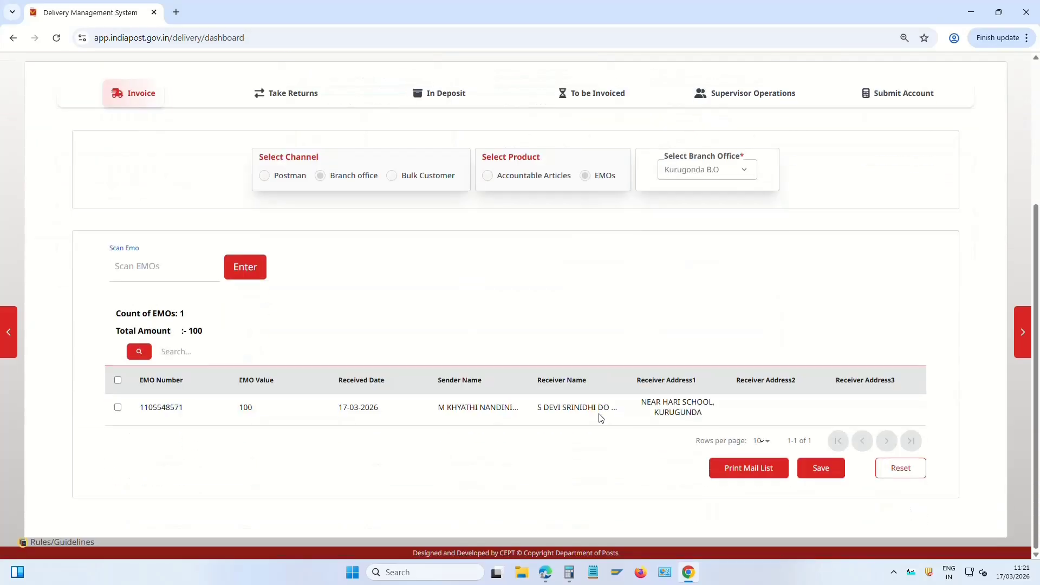
left_click(828, 470)
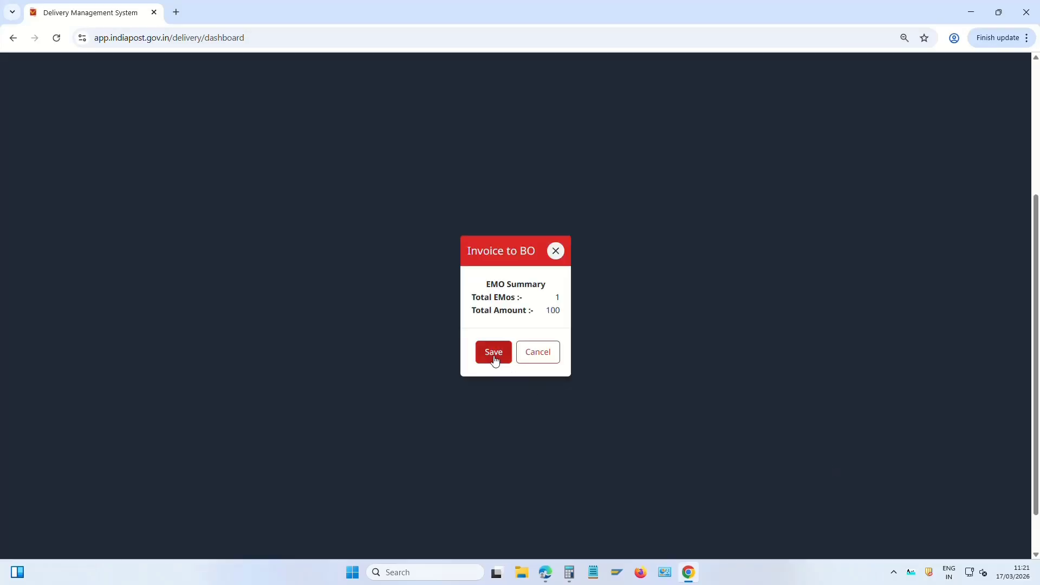
left_click_drag(474, 310, 567, 315)
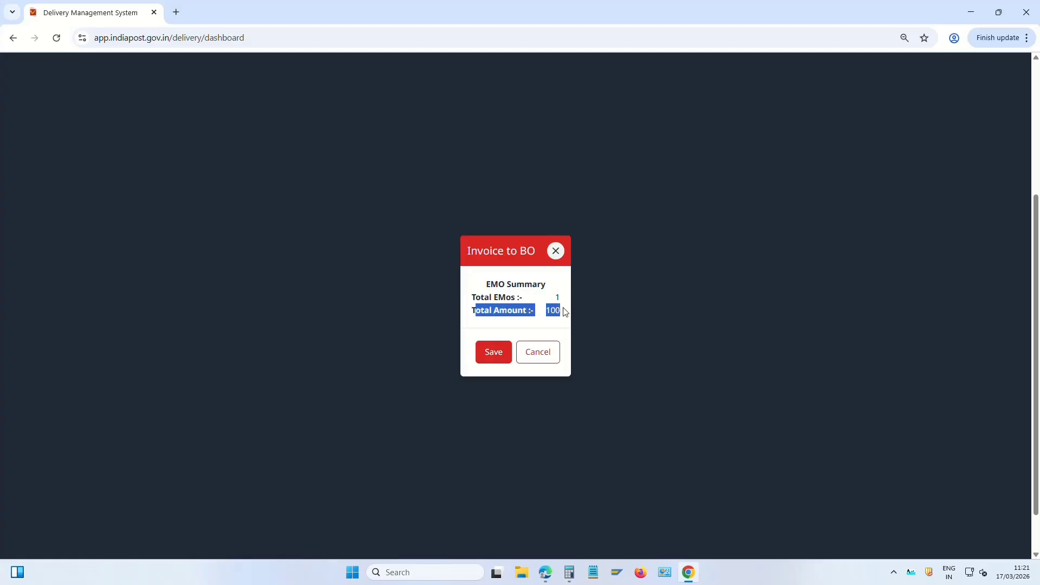
left_click(550, 338)
left_click(493, 353)
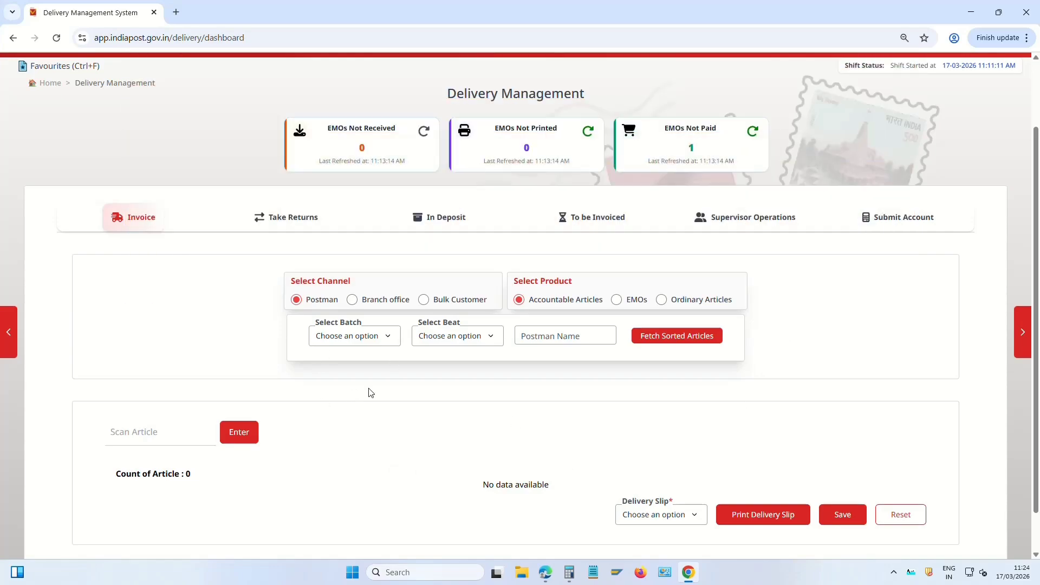
Choose Batch BATCH_01 and Beat BEAT_01 for the postman invoice
left_click(273, 222)
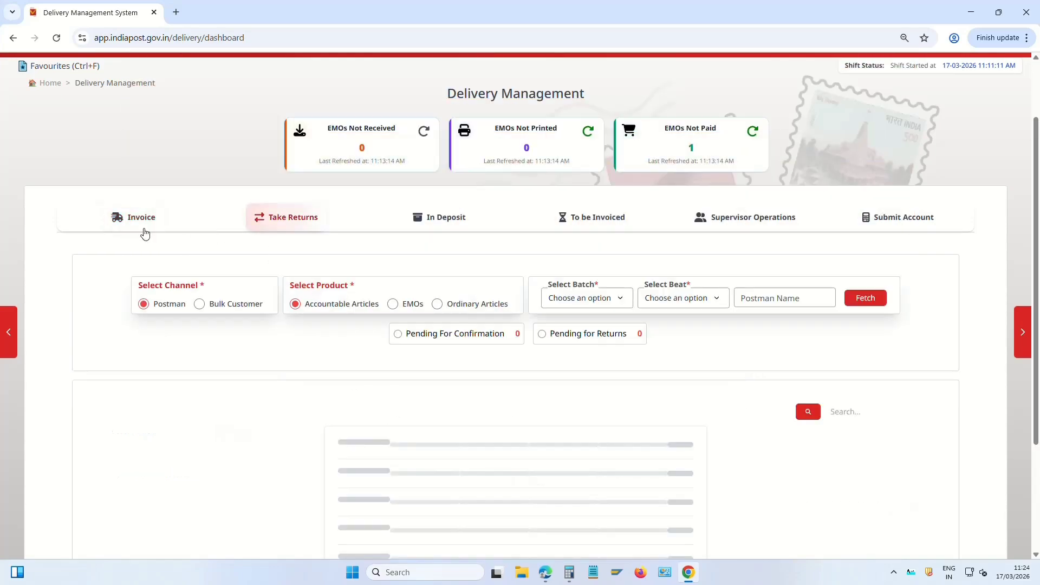
left_click(142, 217)
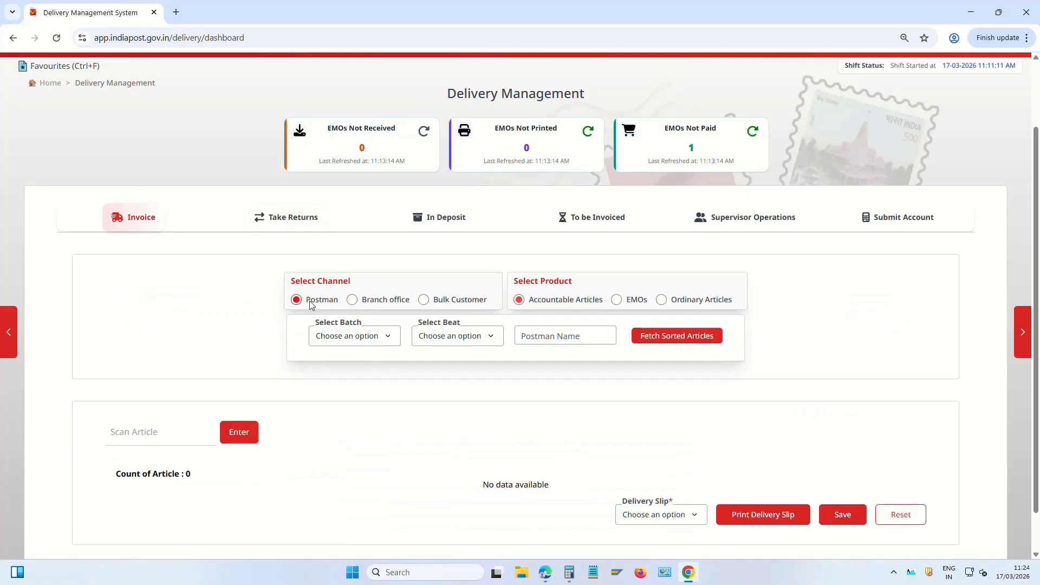
left_click_drag(312, 306, 322, 301)
left_click(351, 338)
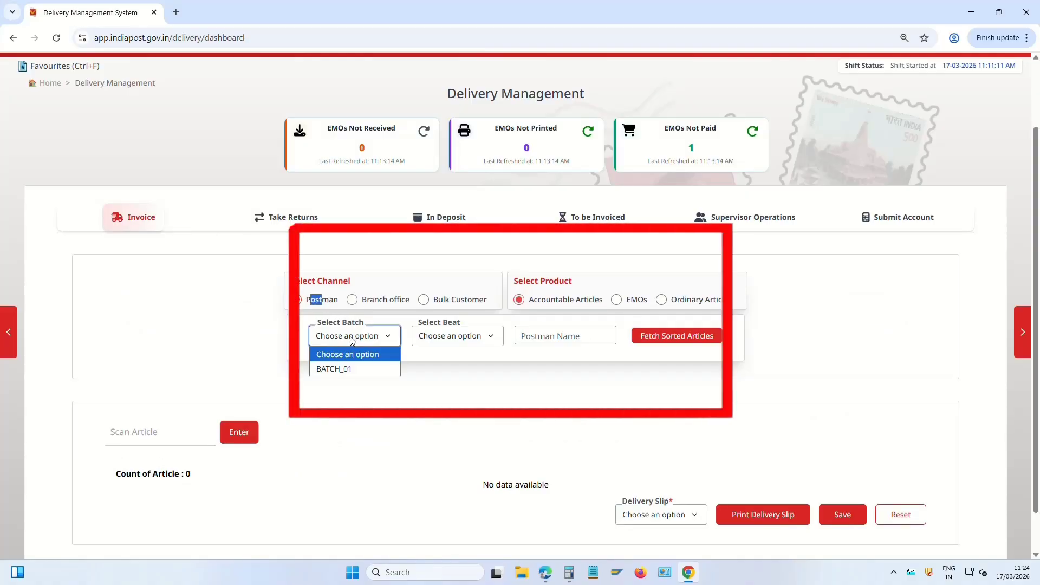
left_click(348, 369)
left_click(454, 337)
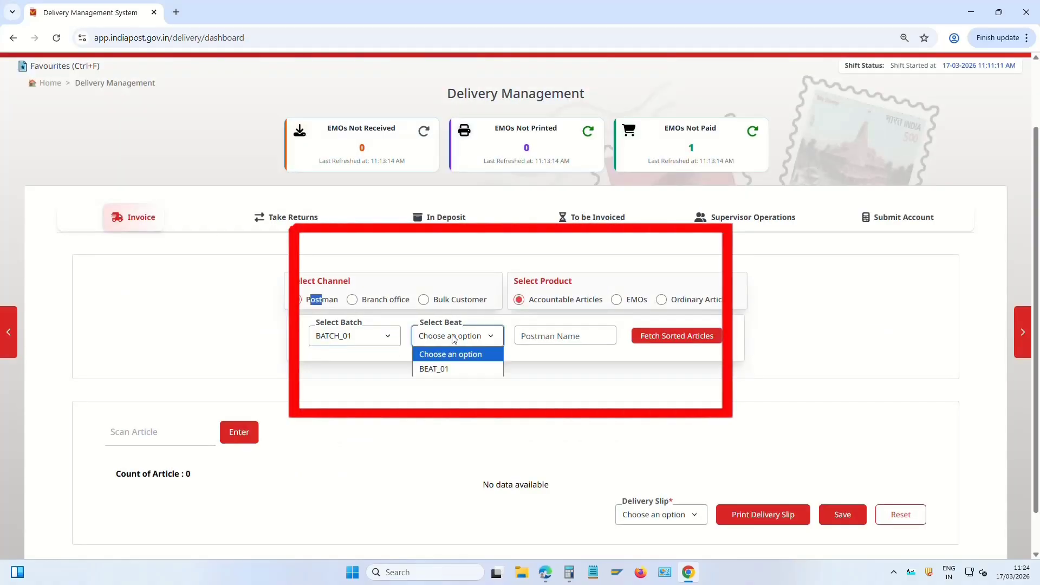
left_click(447, 370)
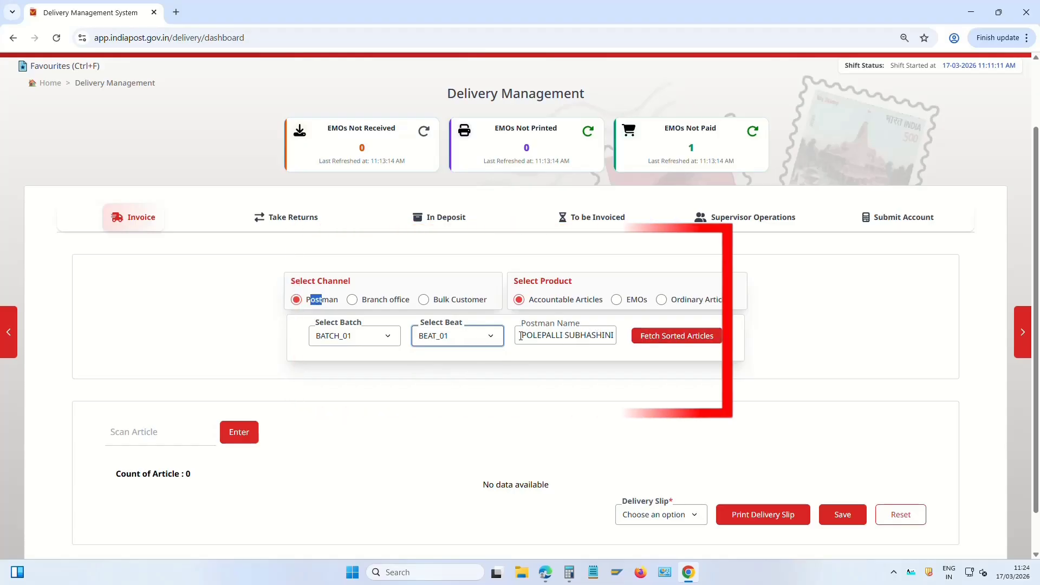
left_click_drag(522, 335, 621, 339)
Scan the articles and save the 24-article invoice (21 Speed Post, 3 parcels) to the postman
left_click(149, 432)
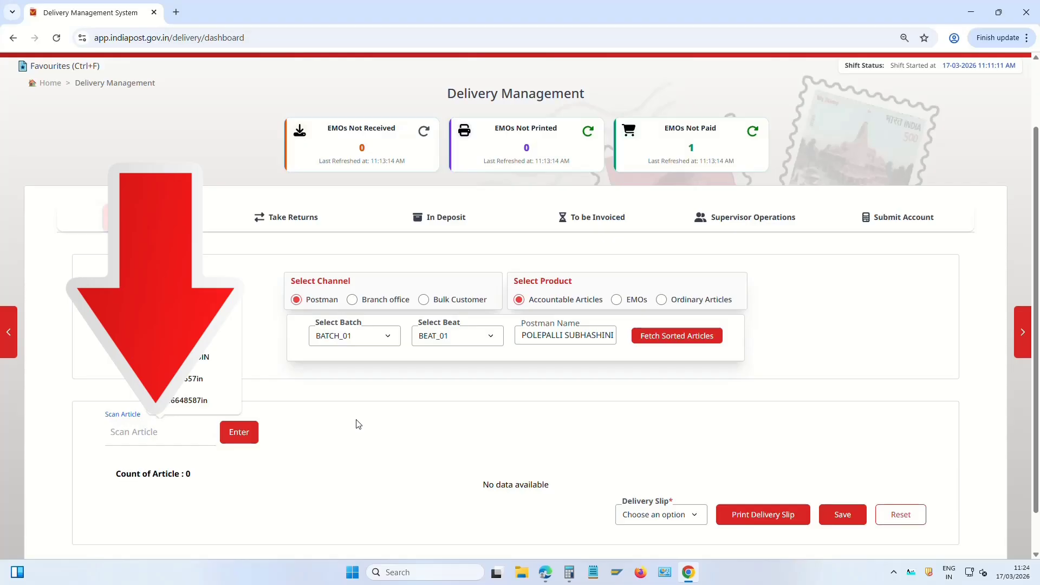
scroll(363, 421, "down", 1)
left_click(128, 390)
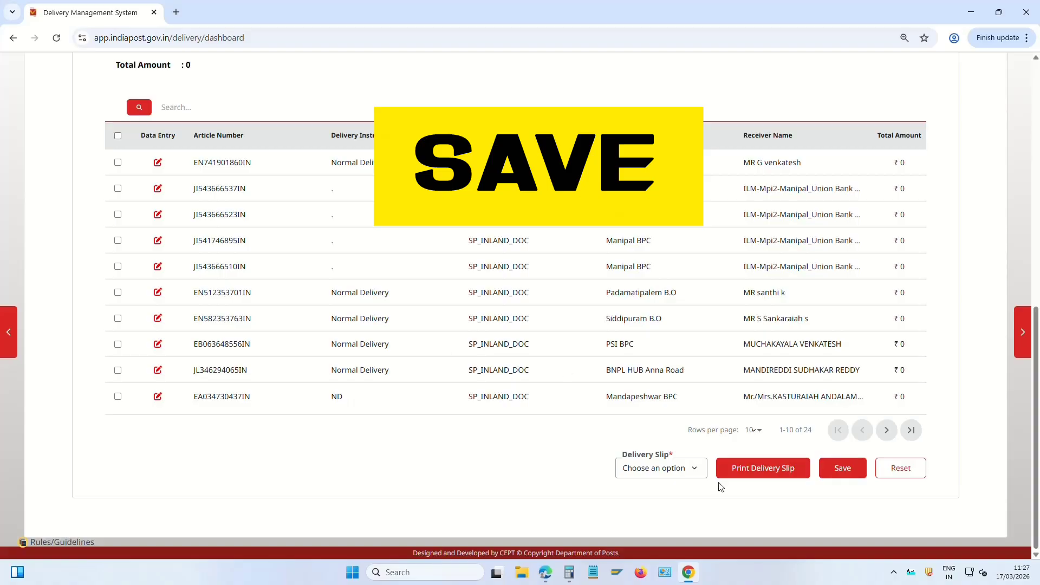
left_click(843, 469)
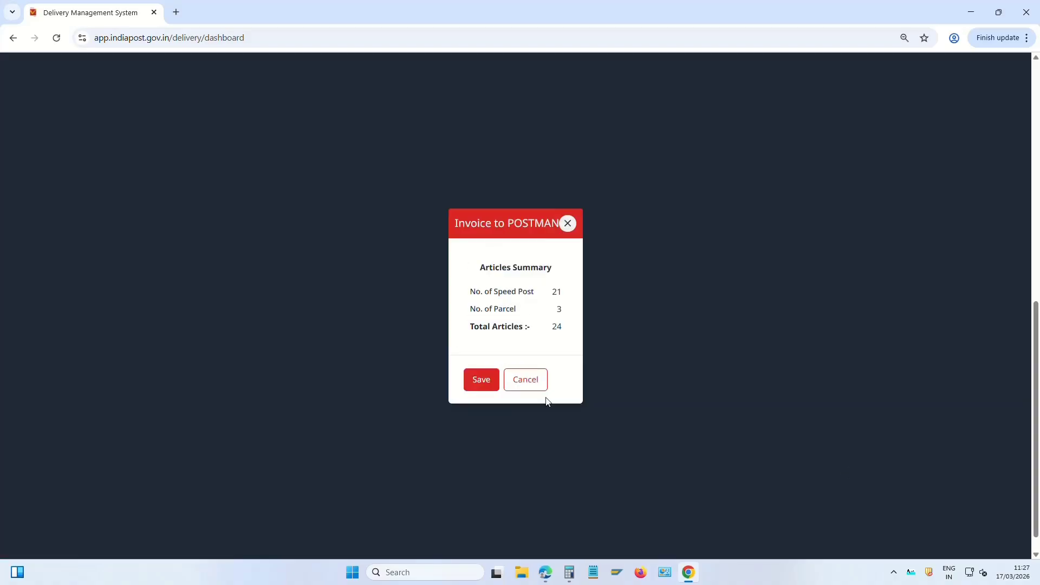
left_click(482, 381)
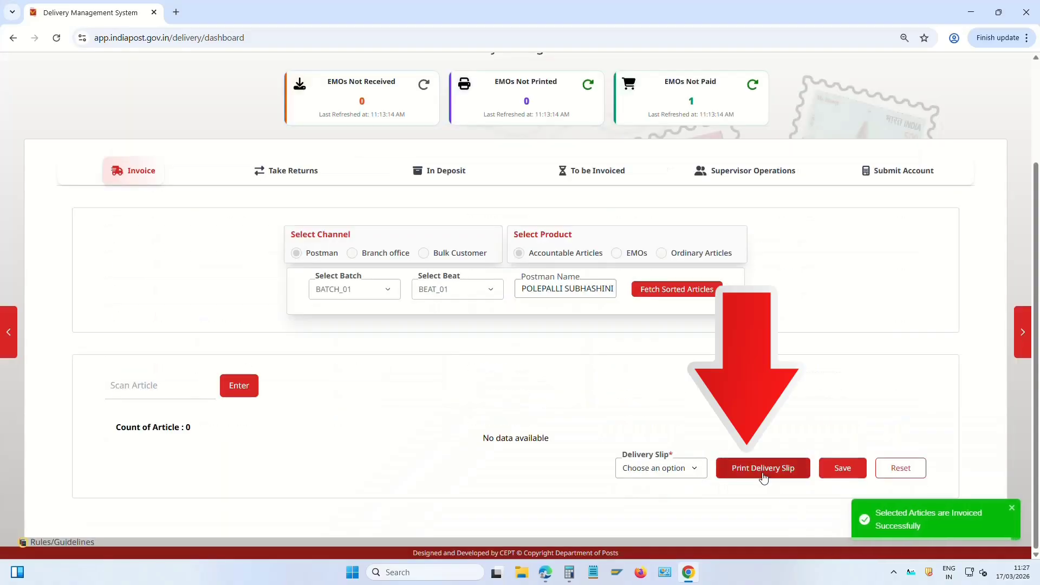
Generate the postman's delivery slip with slip type All
left_click(777, 475)
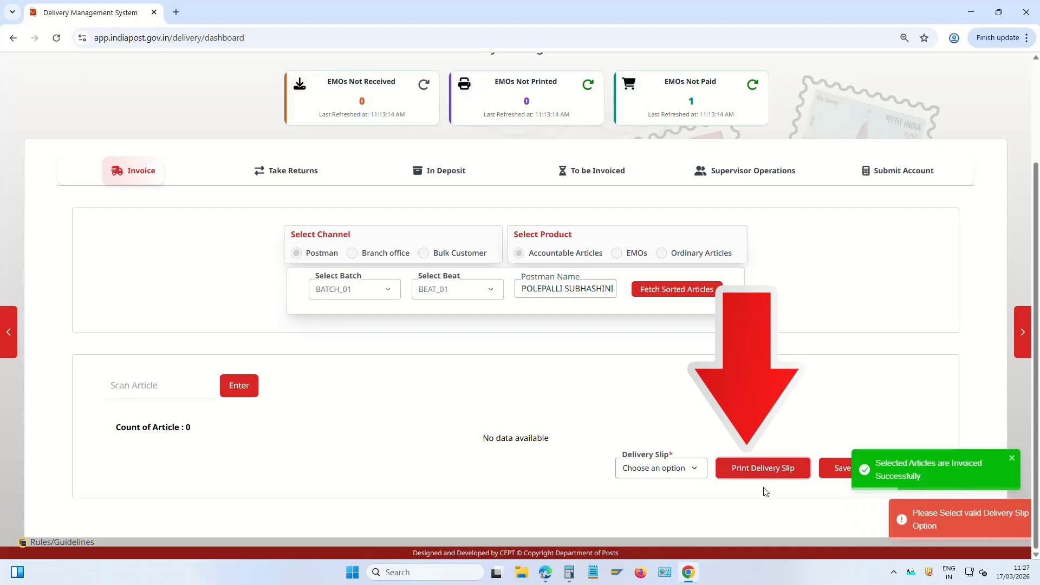
left_click(661, 468)
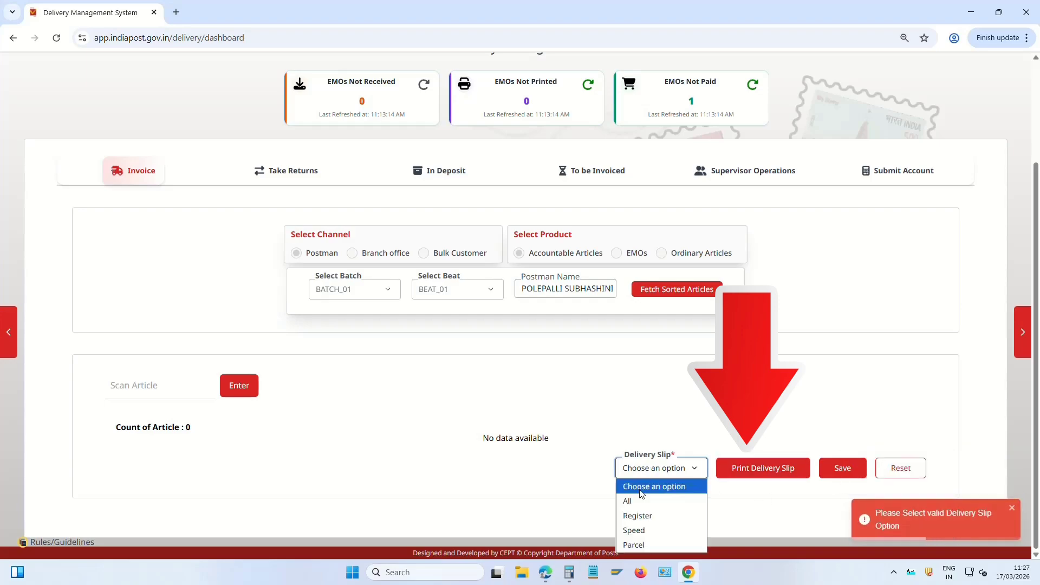
left_click(644, 504)
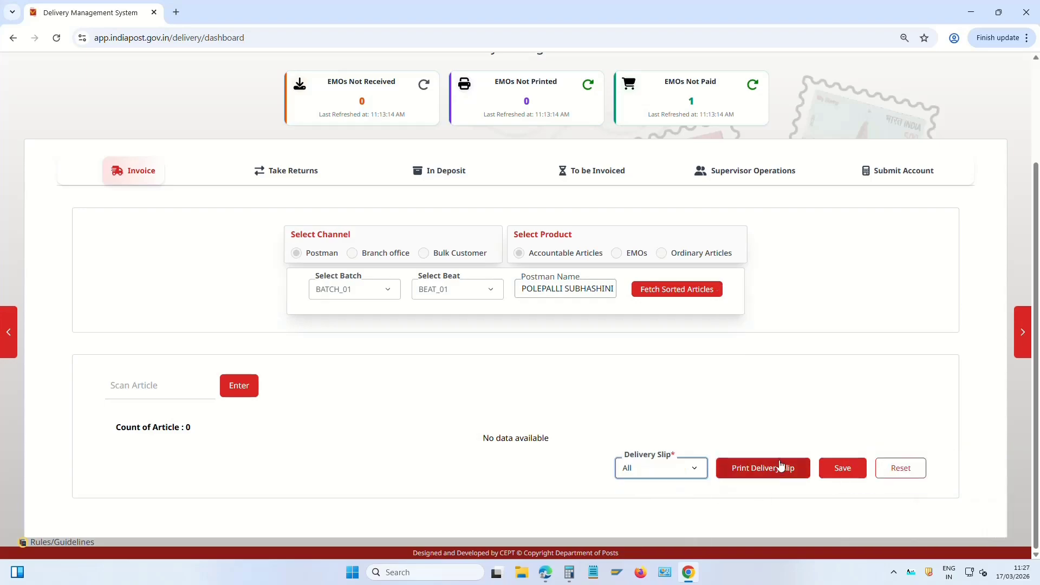
left_click(780, 470)
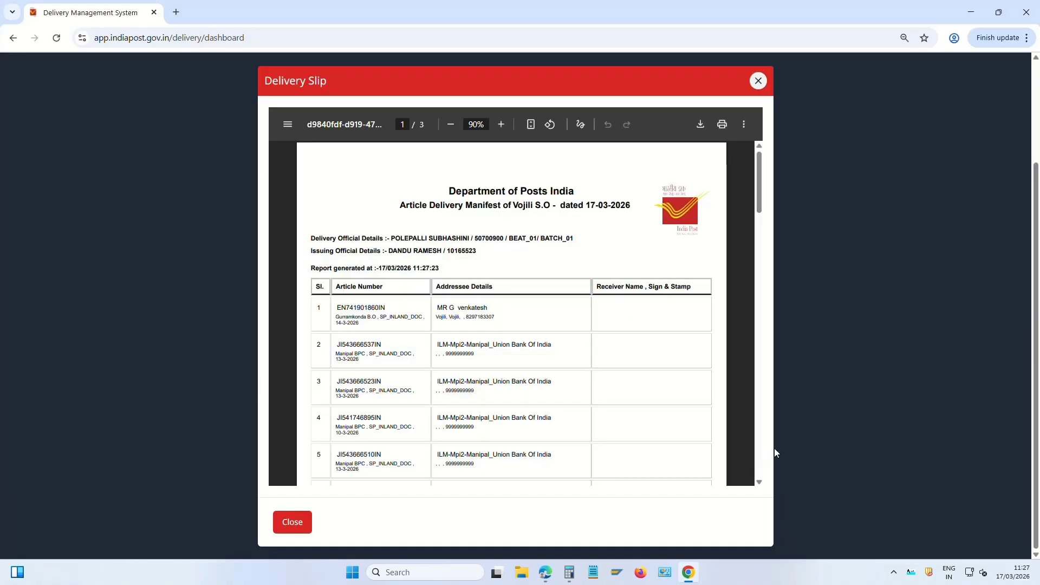
Print pages 1 and 2 of the delivery slip on HP LaserJet 1018
left_click(723, 125)
left_click(802, 106)
left_click(792, 122)
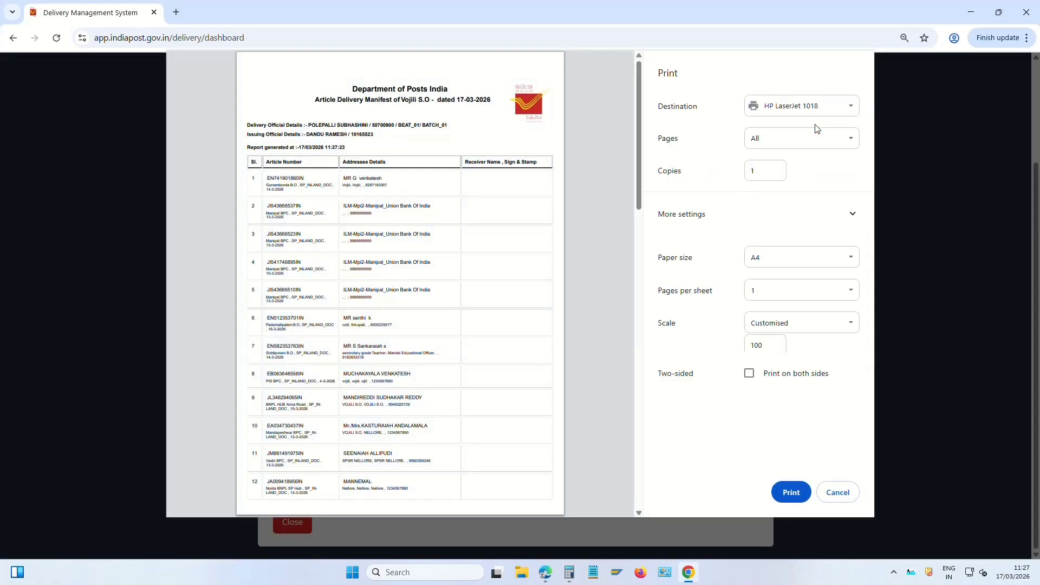
left_click(802, 139)
left_click(802, 185)
type("1")
left_click(789, 496)
key("ctrl+p")
left_click(802, 138)
left_click(802, 184)
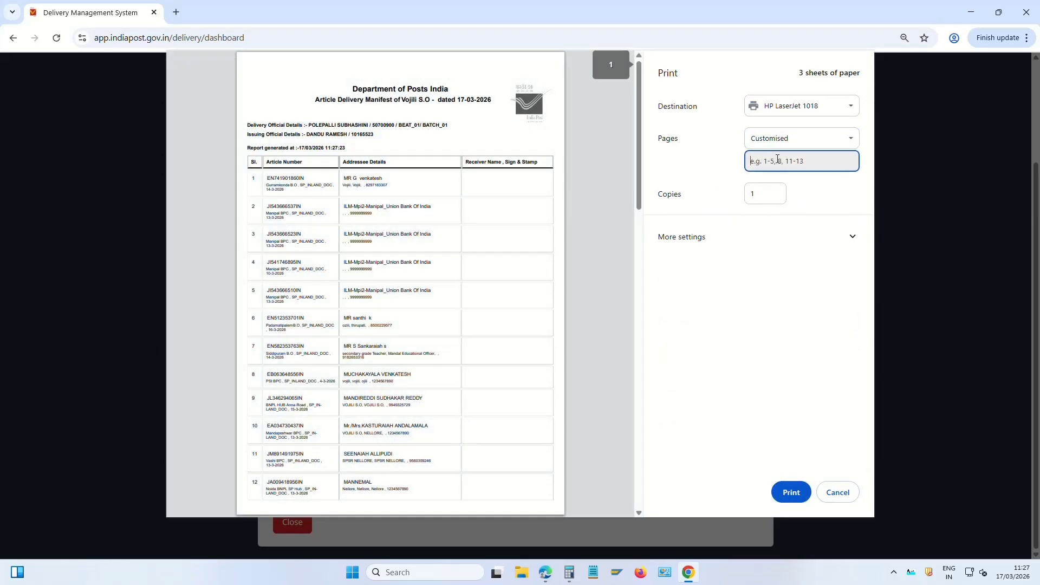
type("2")
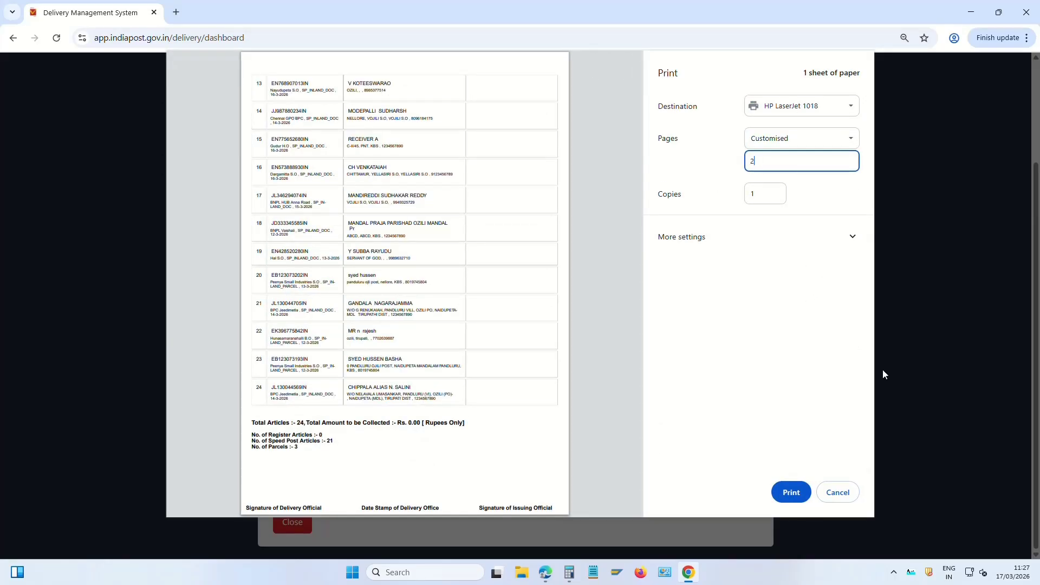
left_click(791, 492)
Save a PDF copy of the delivery slip
left_click(723, 125)
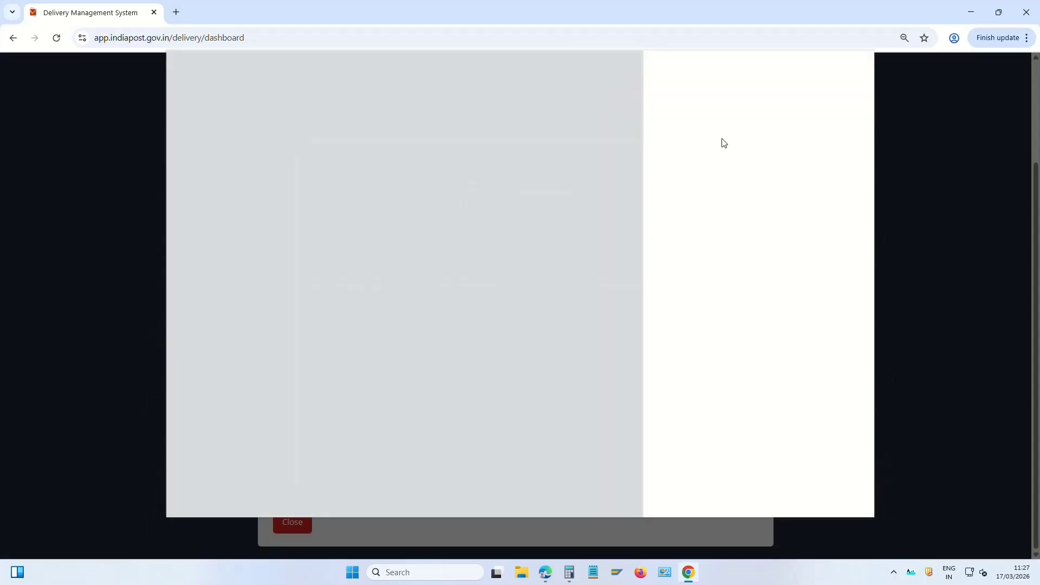
left_click(808, 108)
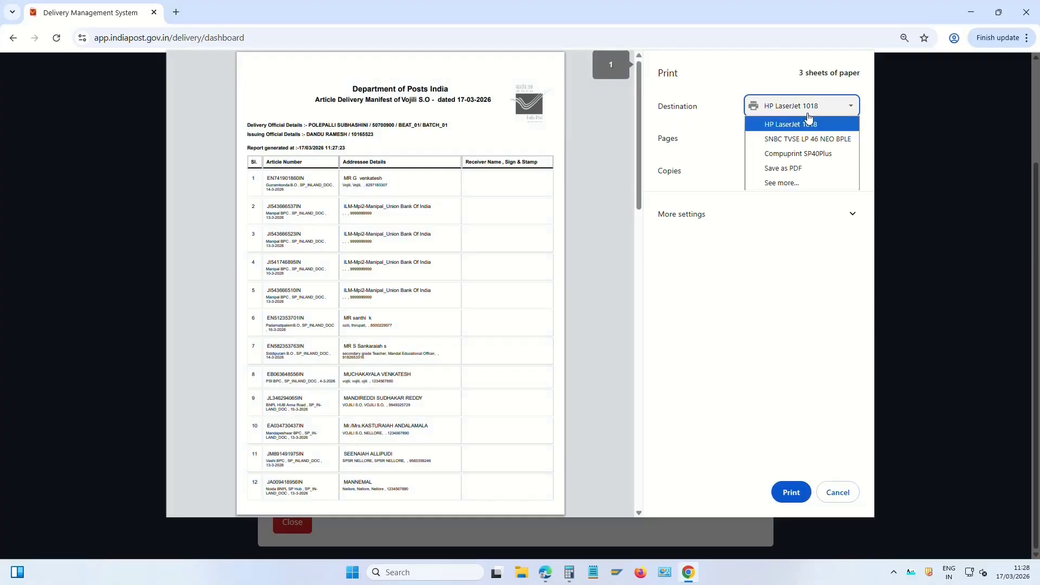
left_click(807, 166)
key("Return")
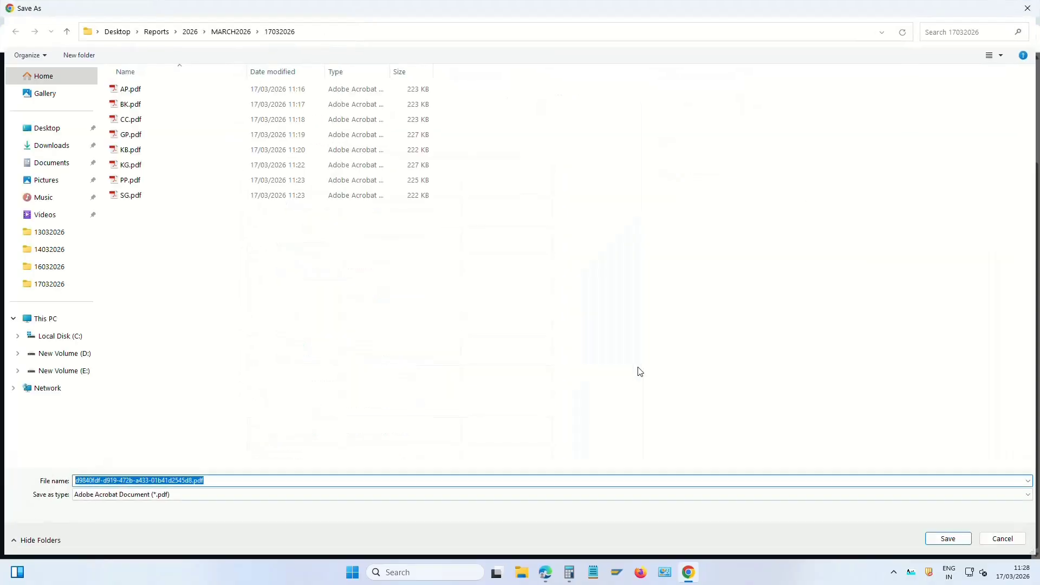
Open Treasury management from Others and show the Cash/Cheques panel with Cash Request and Remittance
type("DSS")
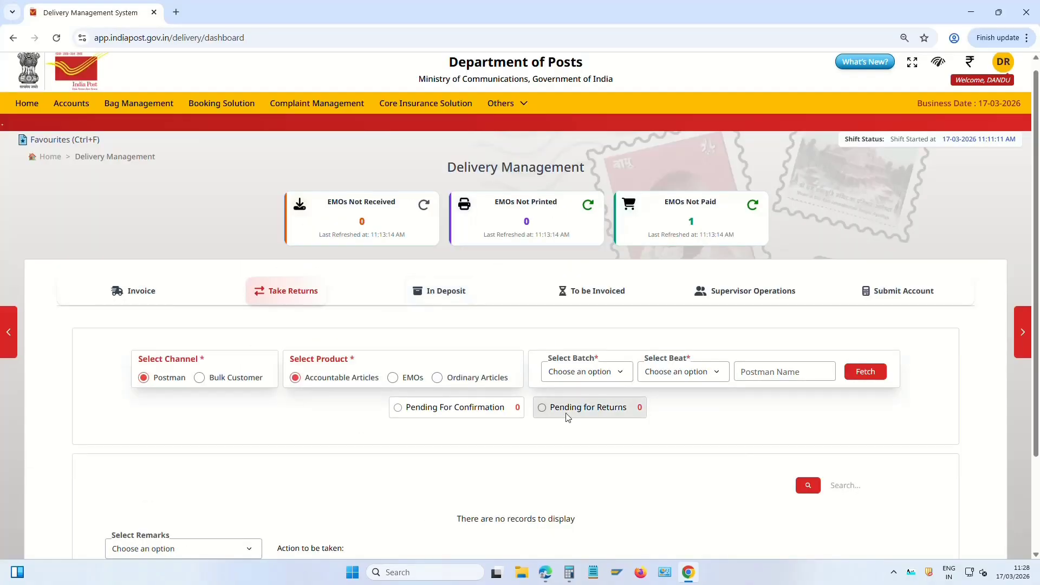
scroll(574, 401, "down", 3)
scroll(569, 380, "up", 3)
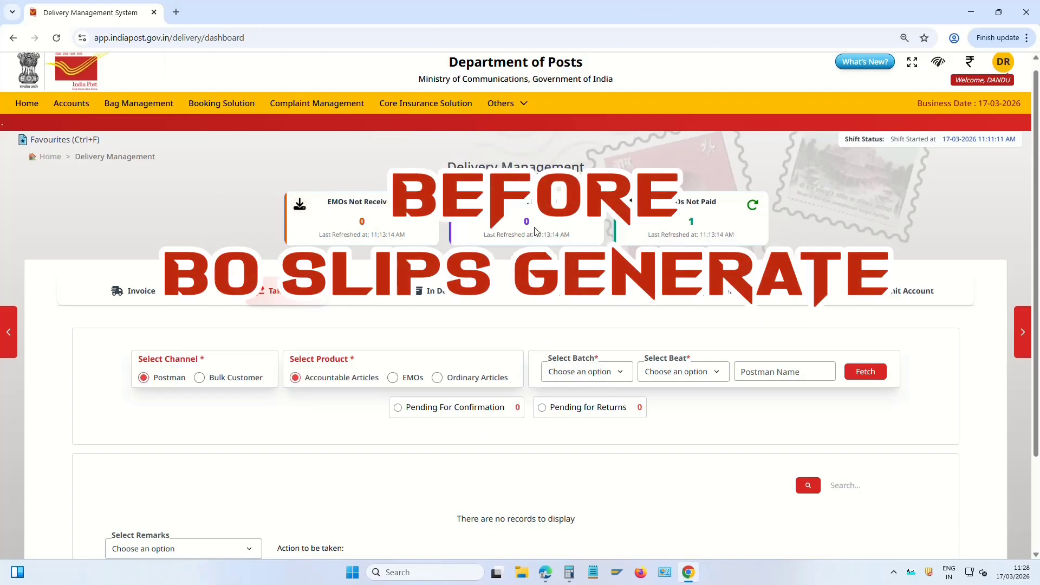
left_click(506, 104)
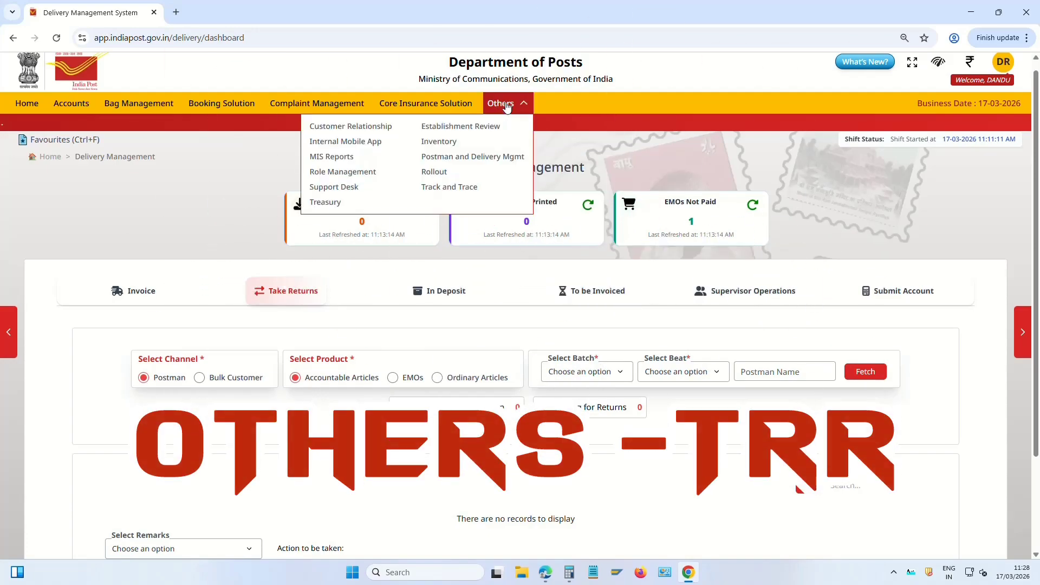
left_click(333, 203)
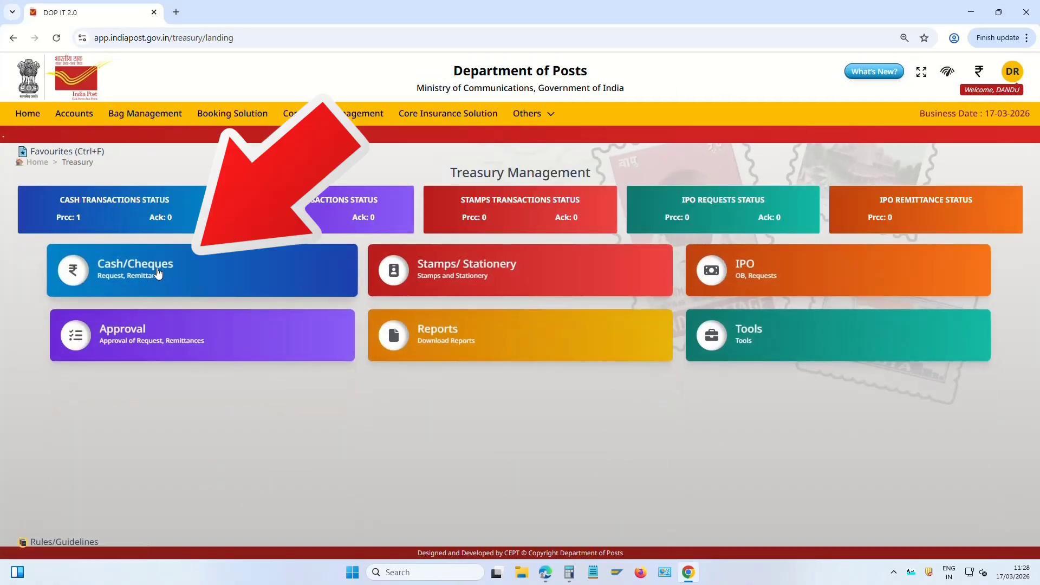
left_click(145, 274)
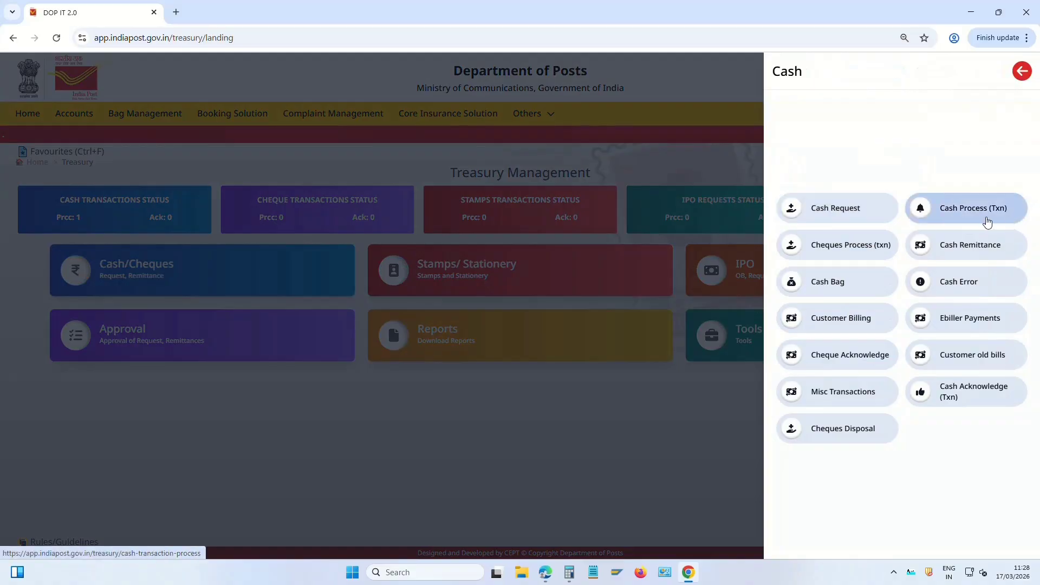
Start a cash remittance with Armenipadu B.O as the receiving office
left_click(989, 247)
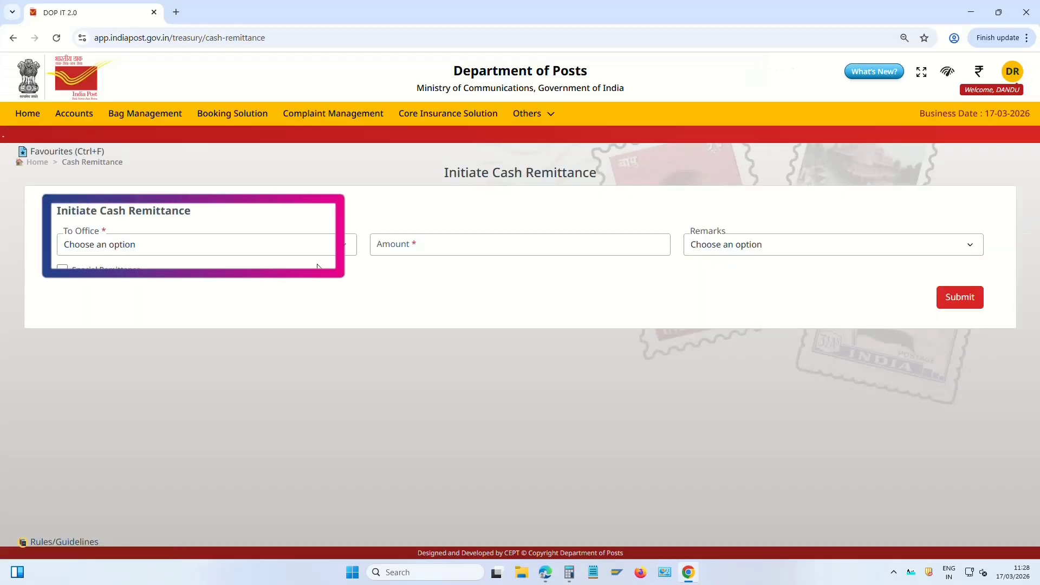
left_click(96, 245)
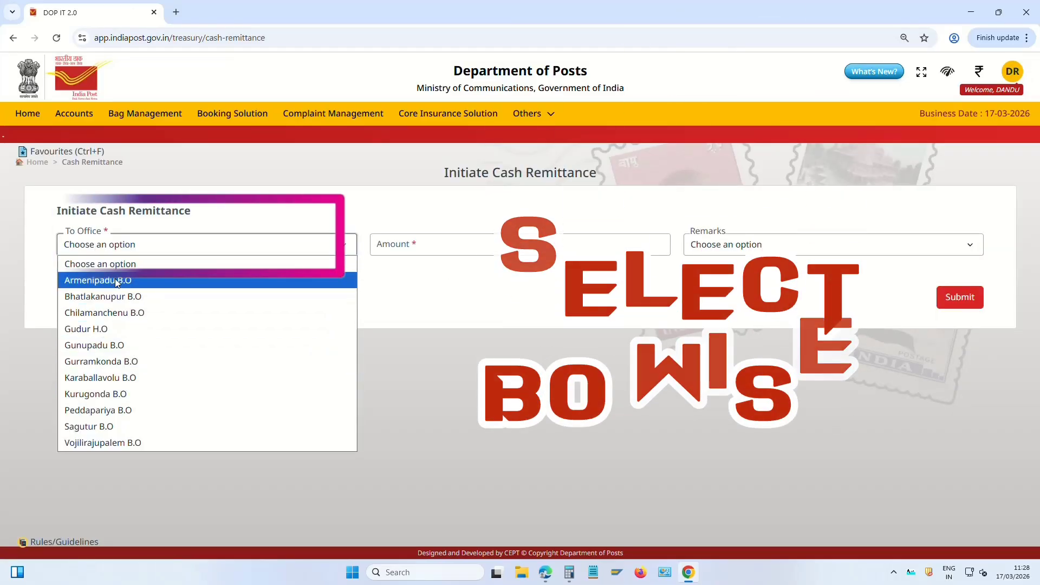
left_click(116, 279)
left_click(469, 244)
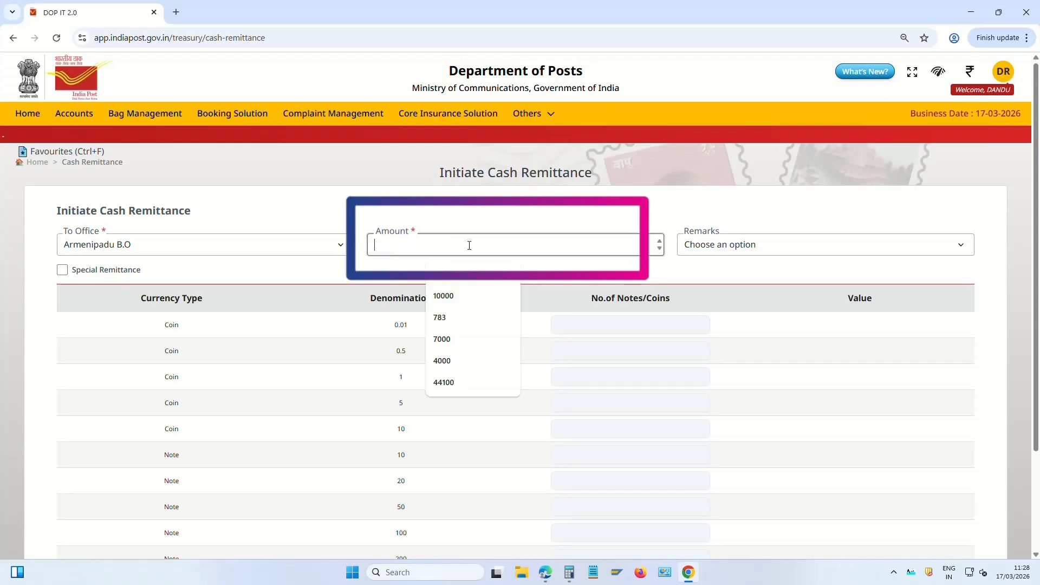
left_click(774, 251)
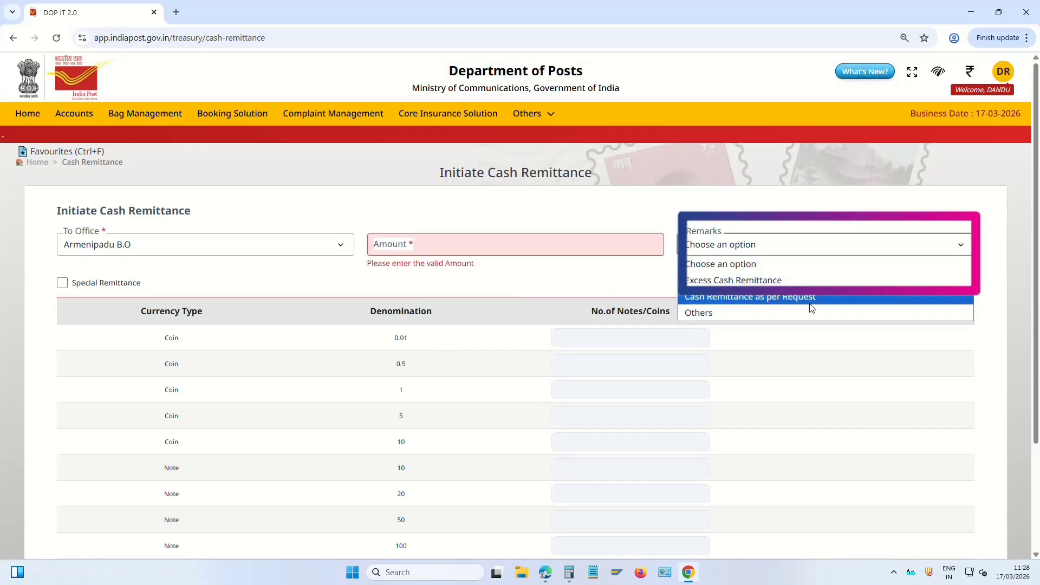
left_click(337, 344)
scroll(336, 344, "down", 1)
Enter 20000 as the 1-rupee coin count, then go back to Treasury Management
left_click(587, 327)
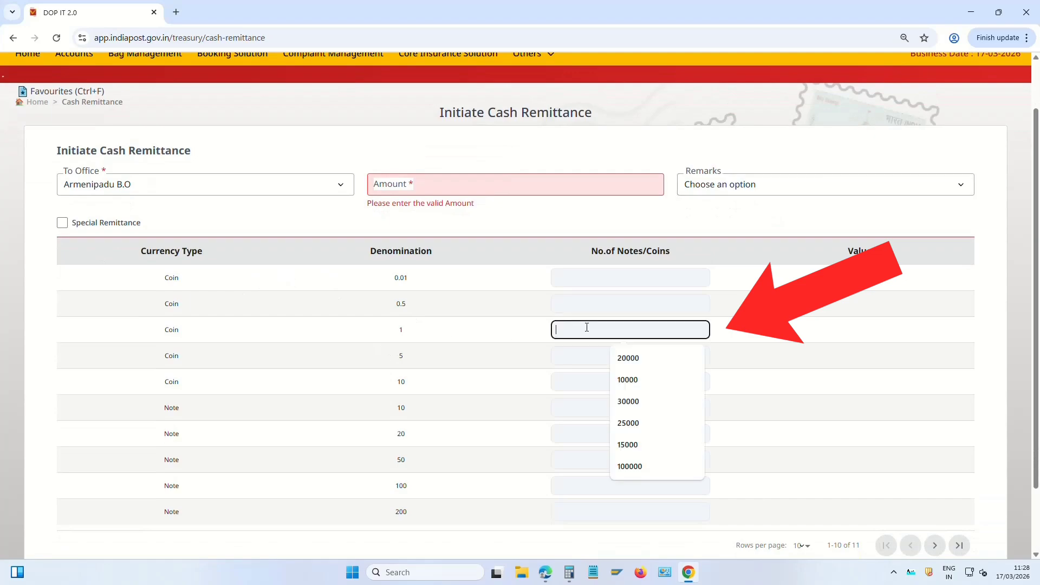
type("20000")
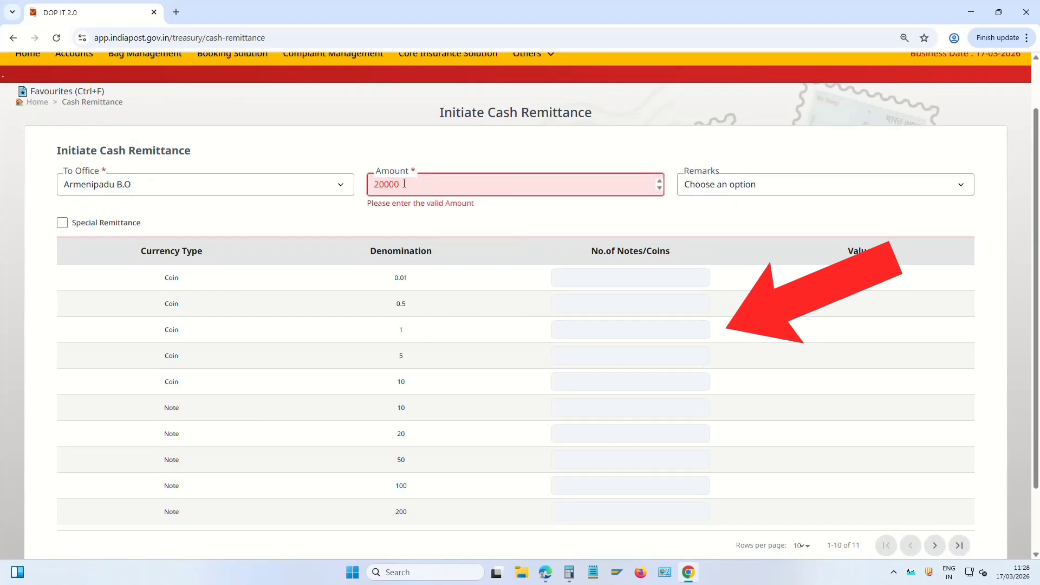
left_click(556, 332)
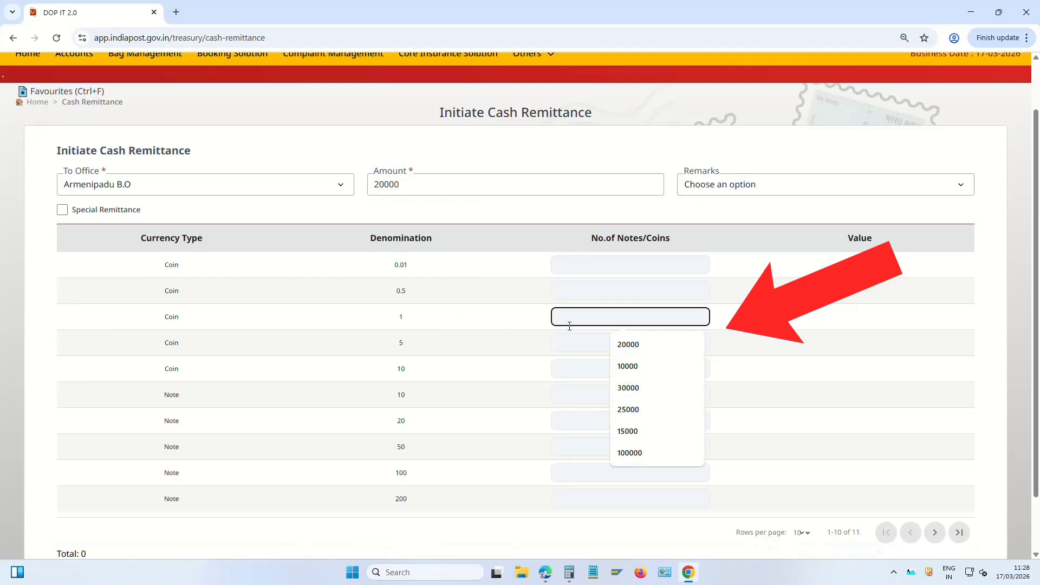
type("20000")
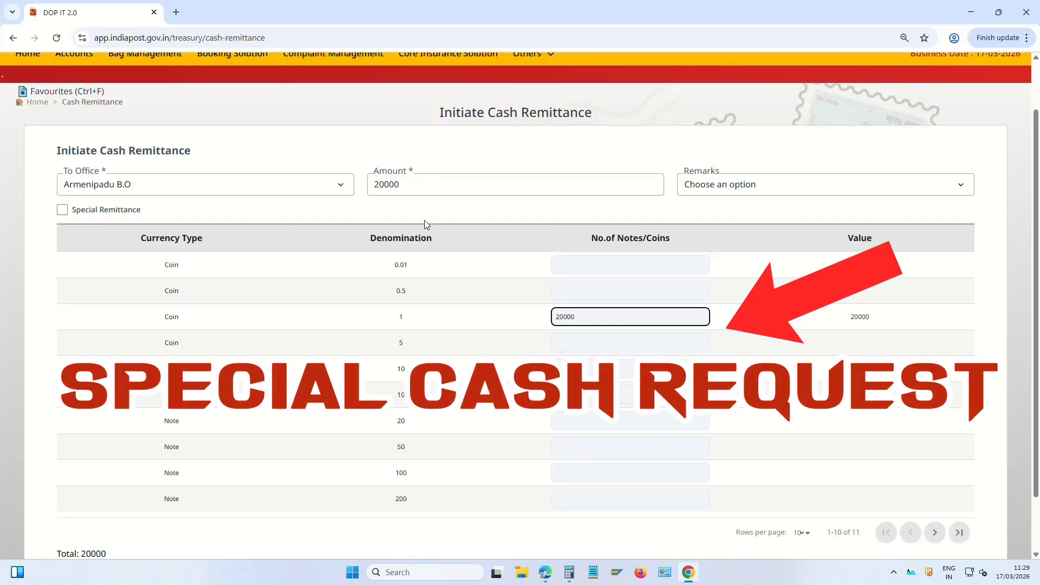
left_click(38, 103)
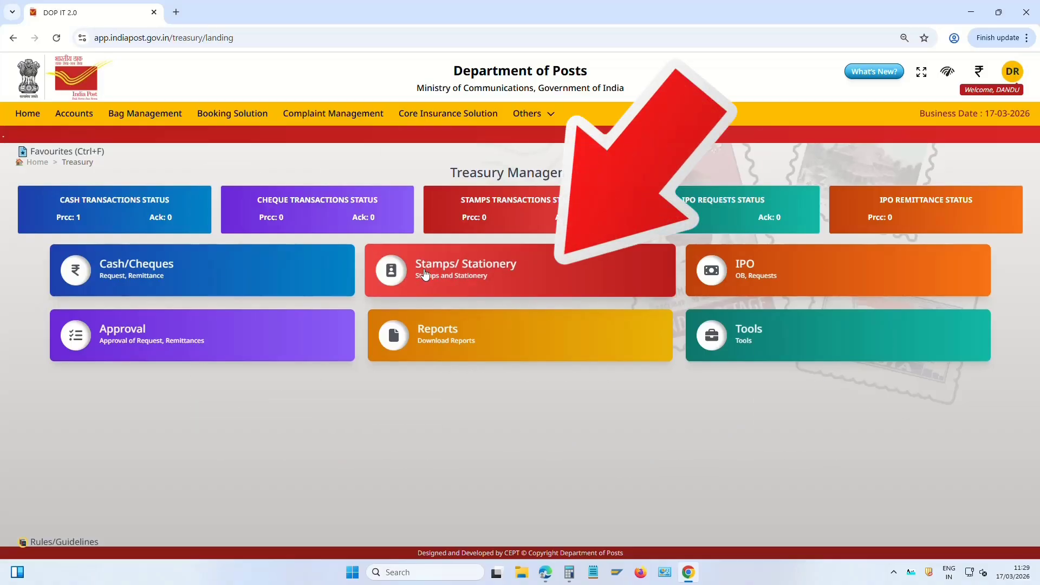
left_click(465, 271)
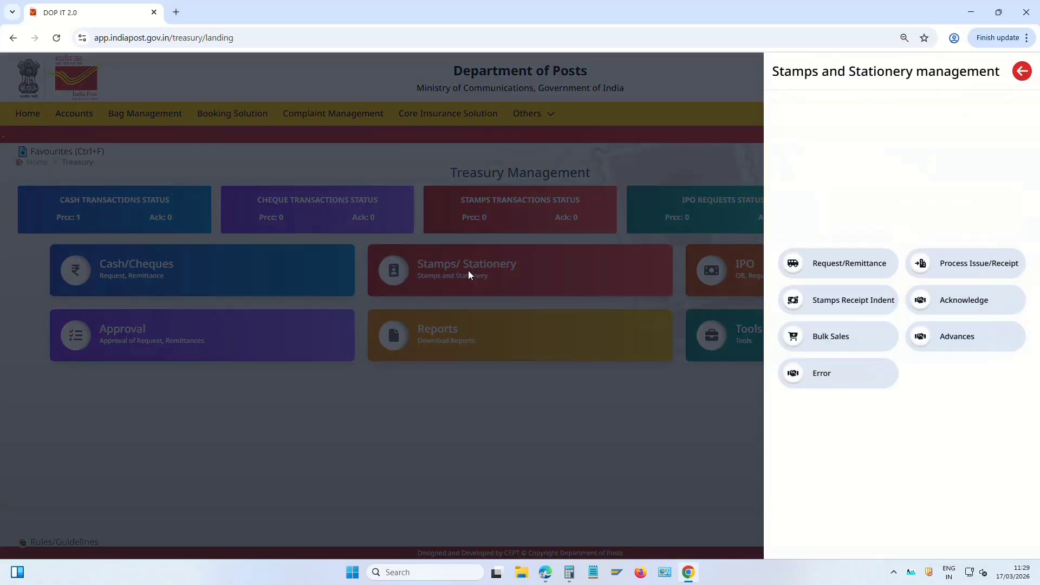
left_click(856, 270)
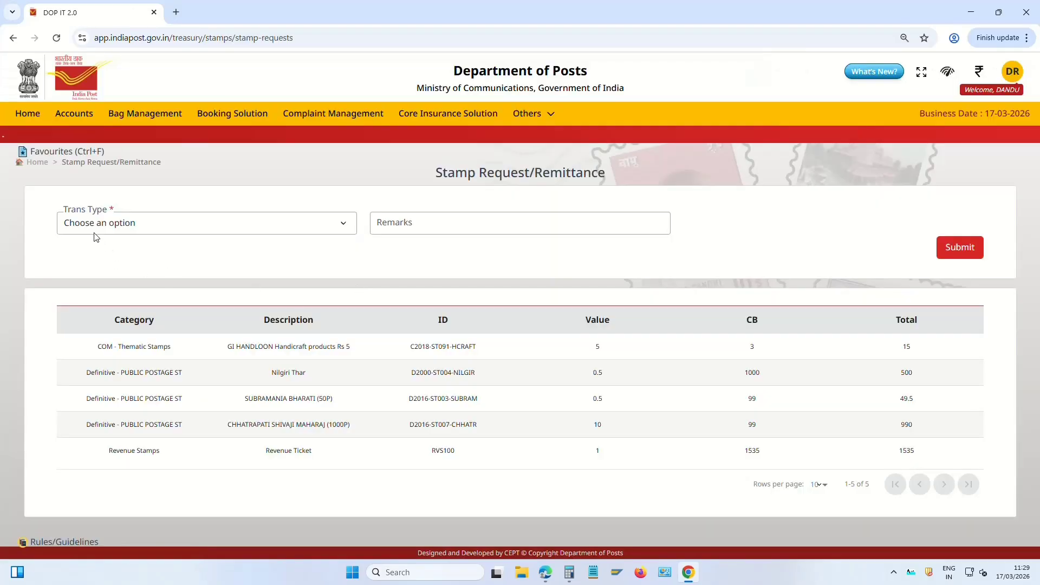
left_click(137, 230)
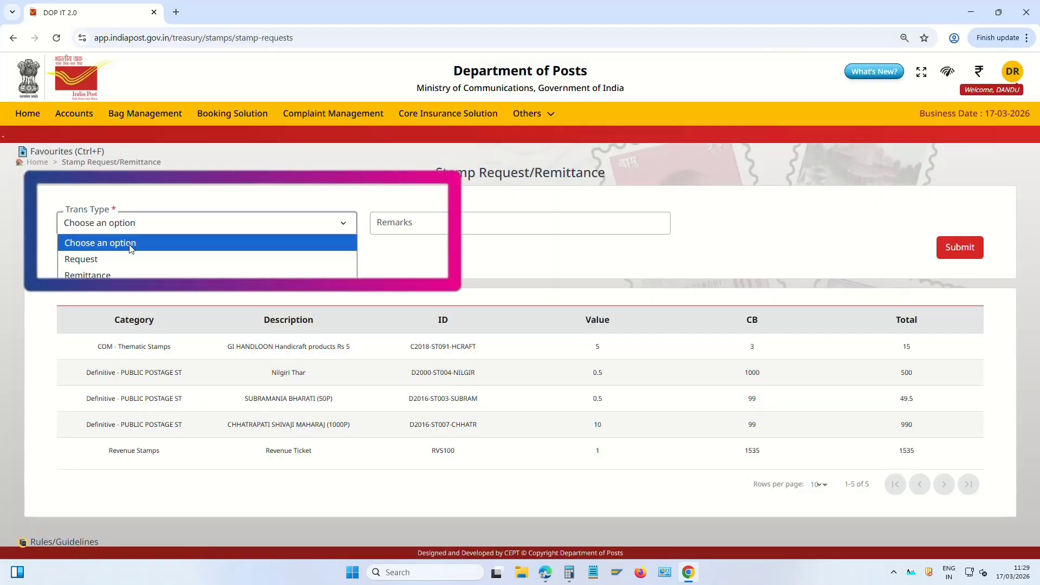
left_click(100, 261)
left_click(466, 219)
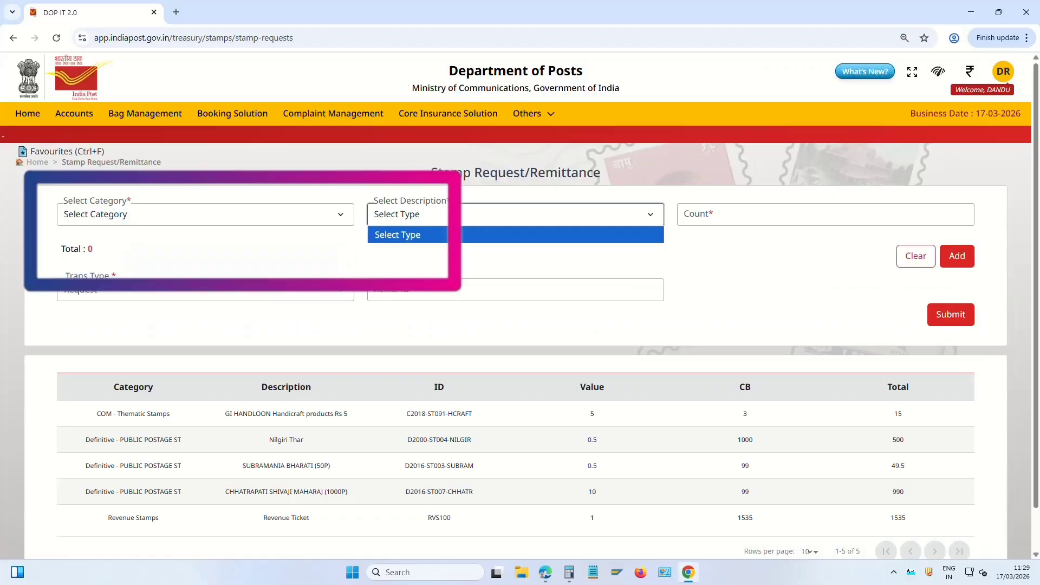
left_click(155, 220)
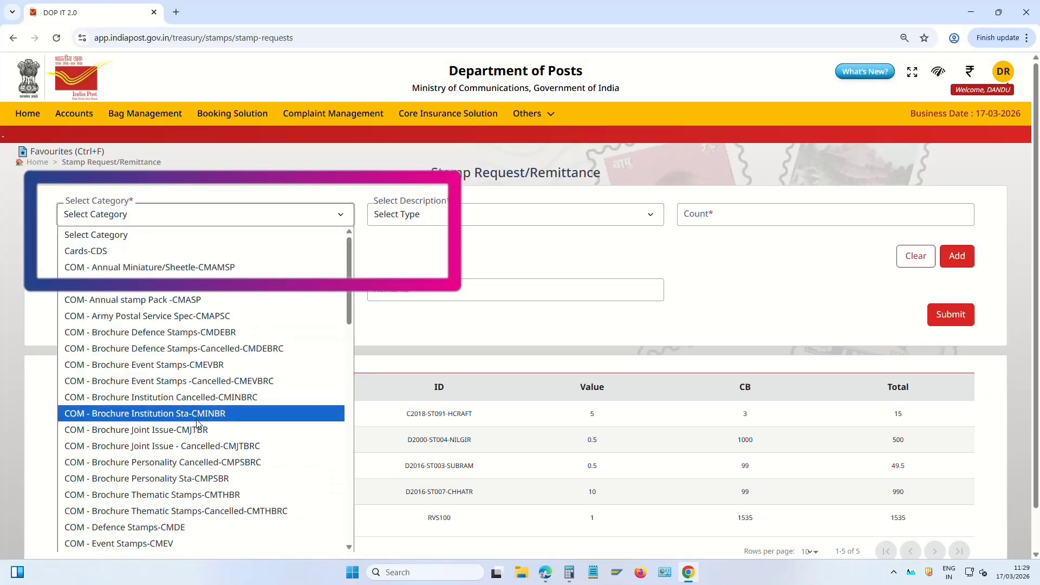
key("r")
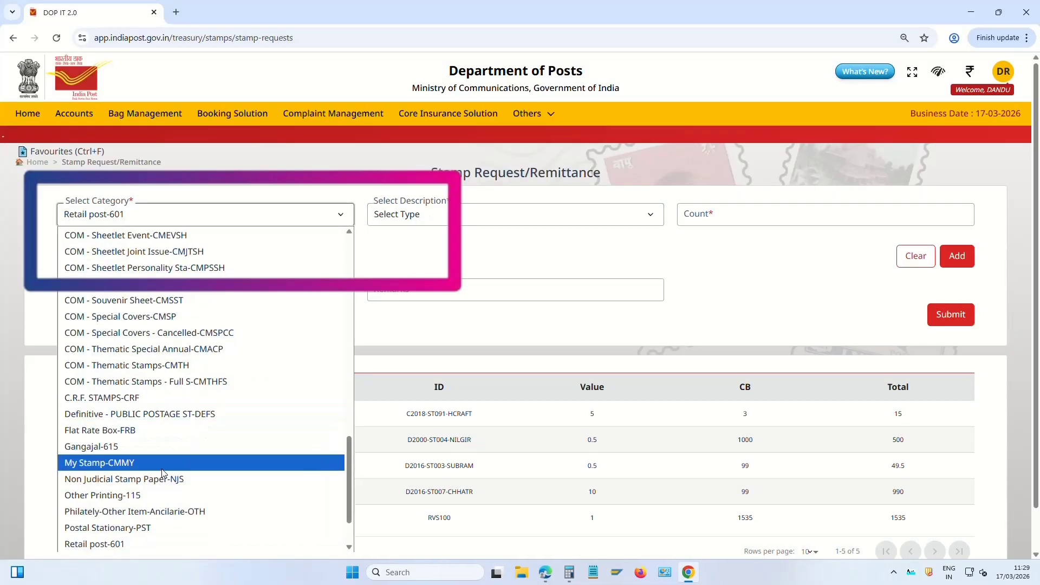
key("r")
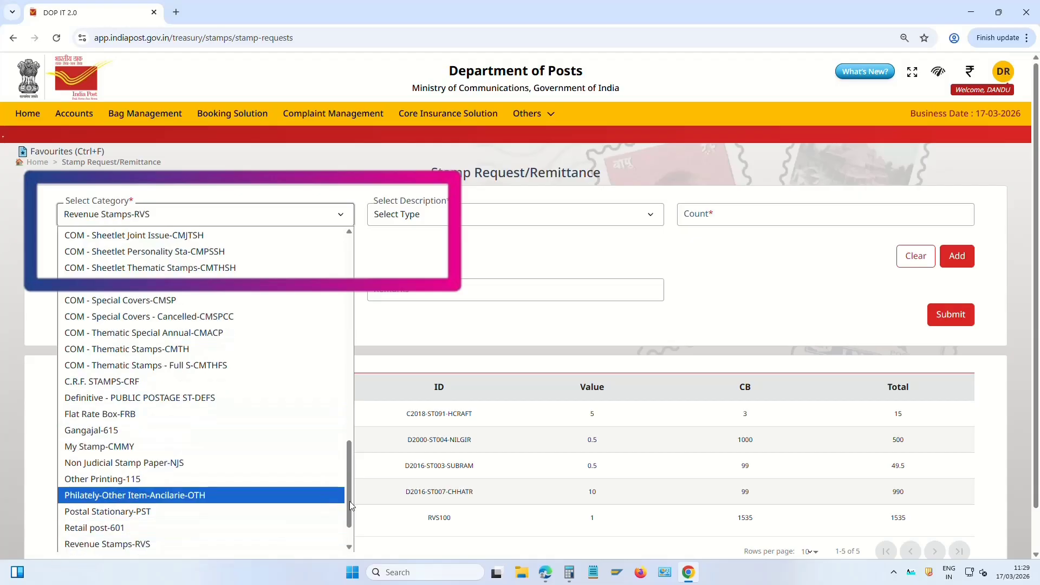
left_click_drag(349, 502, 351, 533)
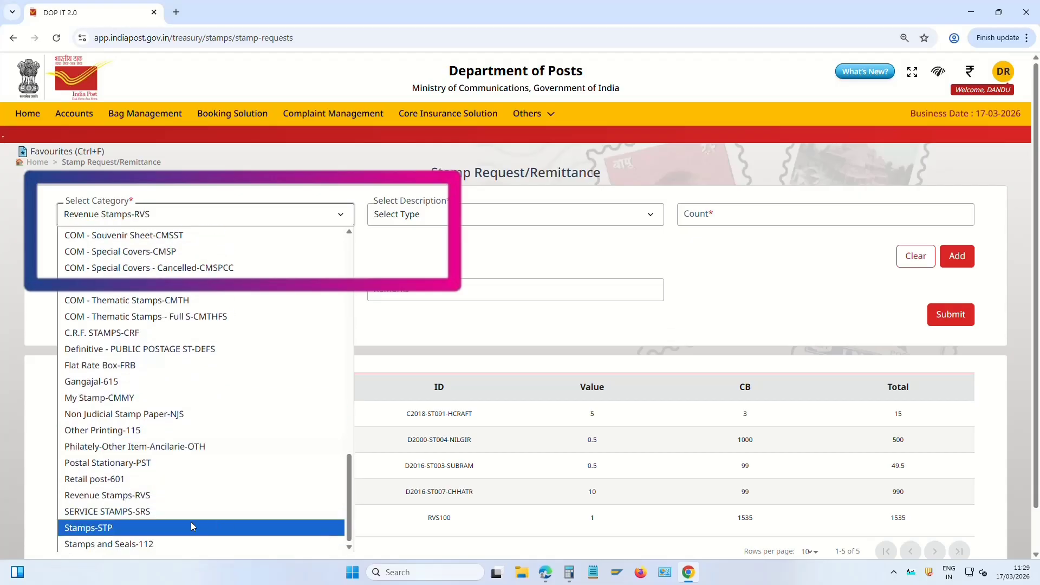
left_click(130, 495)
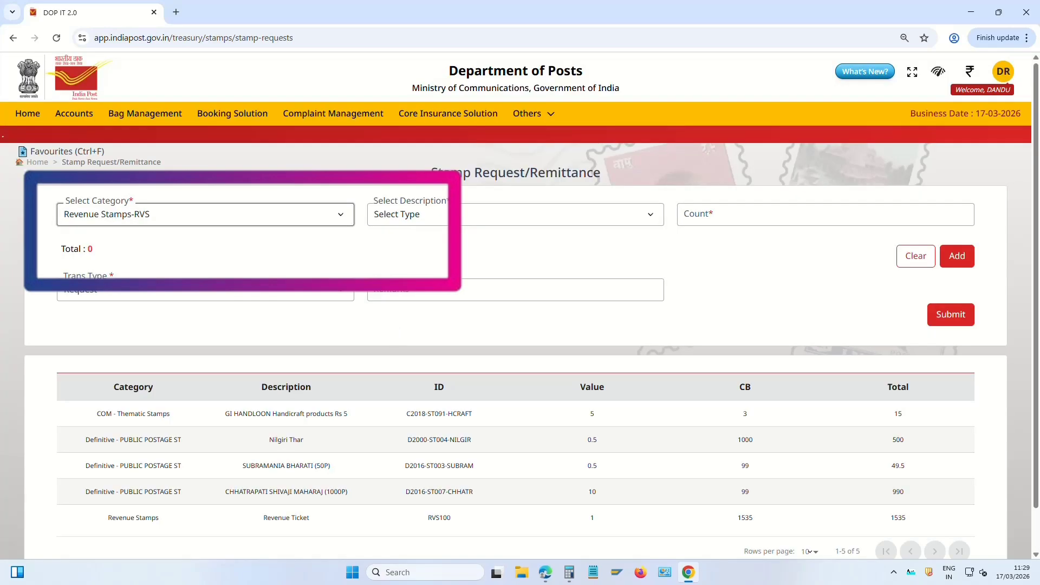
left_click(432, 214)
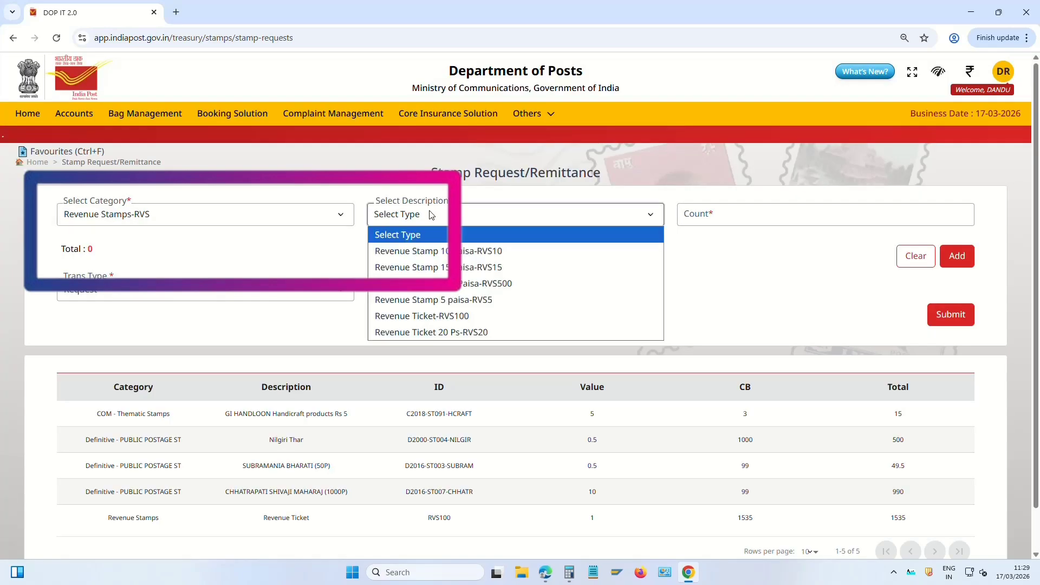
left_click(474, 318)
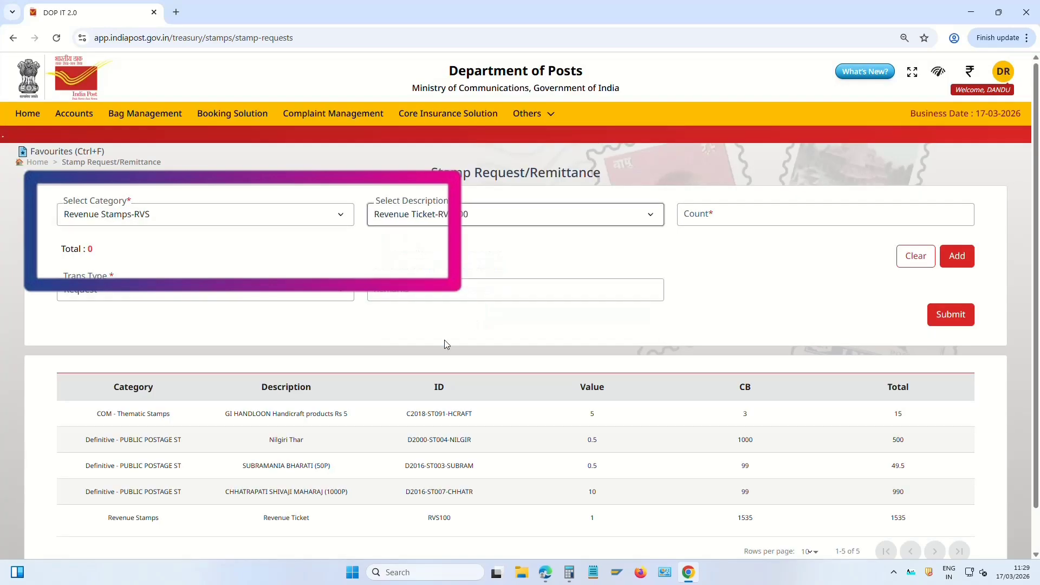
left_click(714, 215)
type("320")
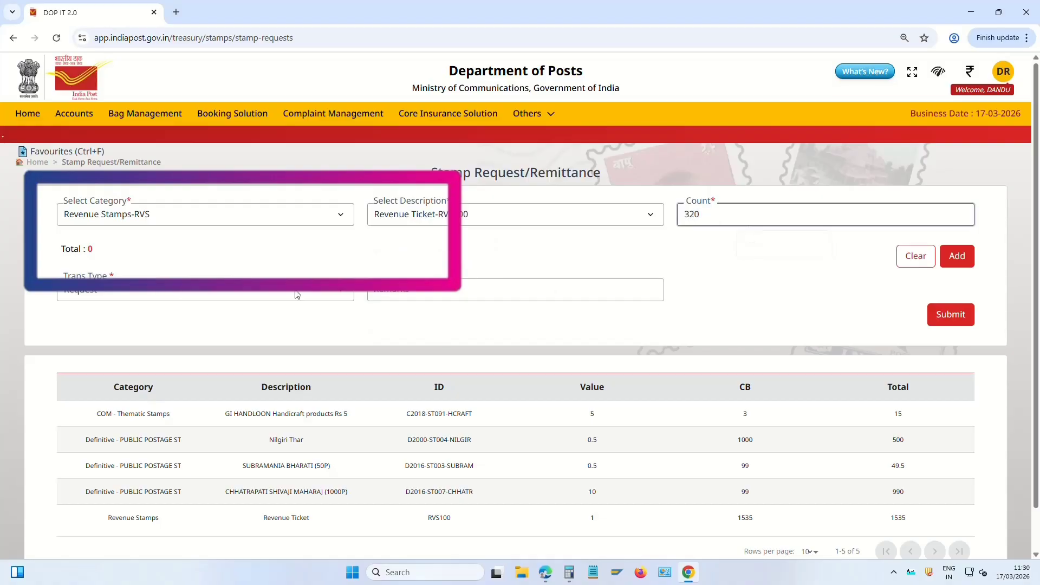
left_click(438, 295)
left_click(738, 257)
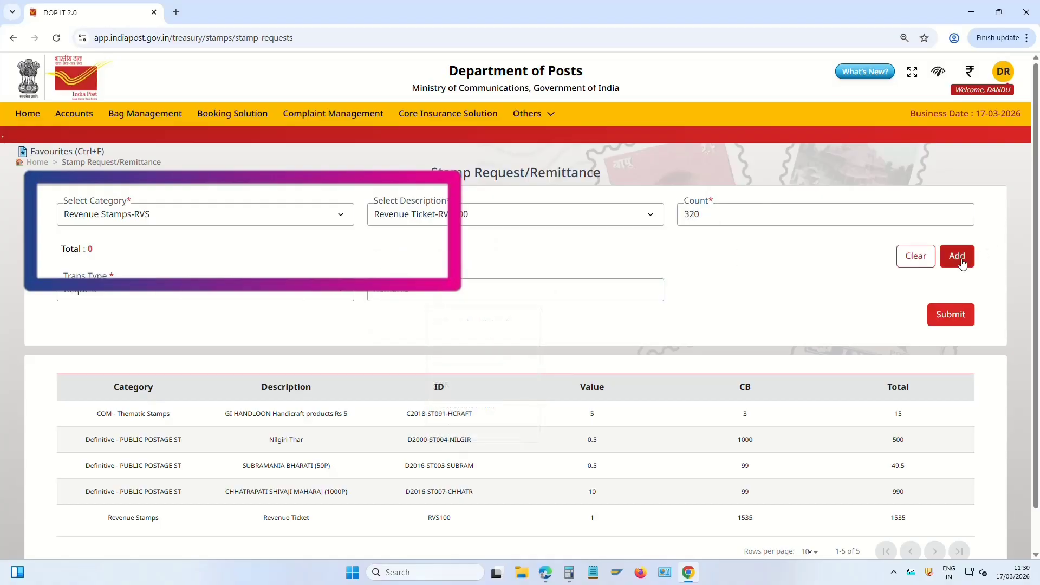
left_click(957, 256)
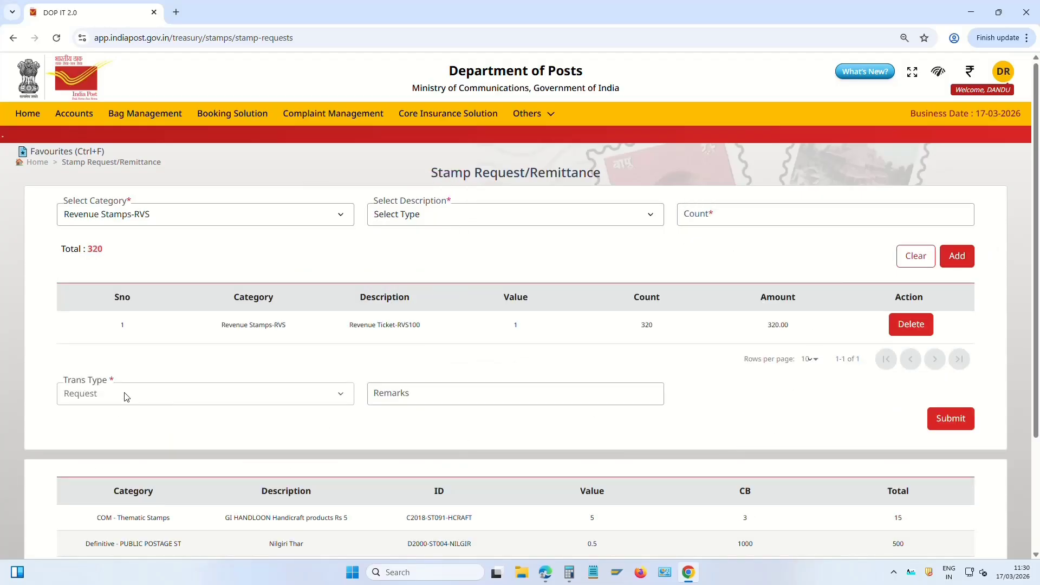
scroll(205, 366, "down", 2)
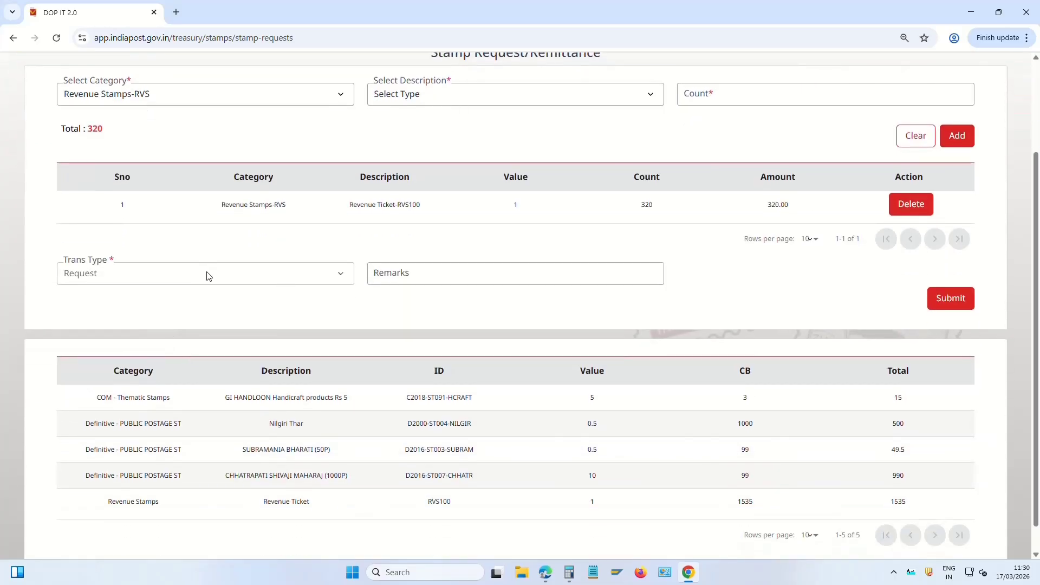
left_click(420, 277)
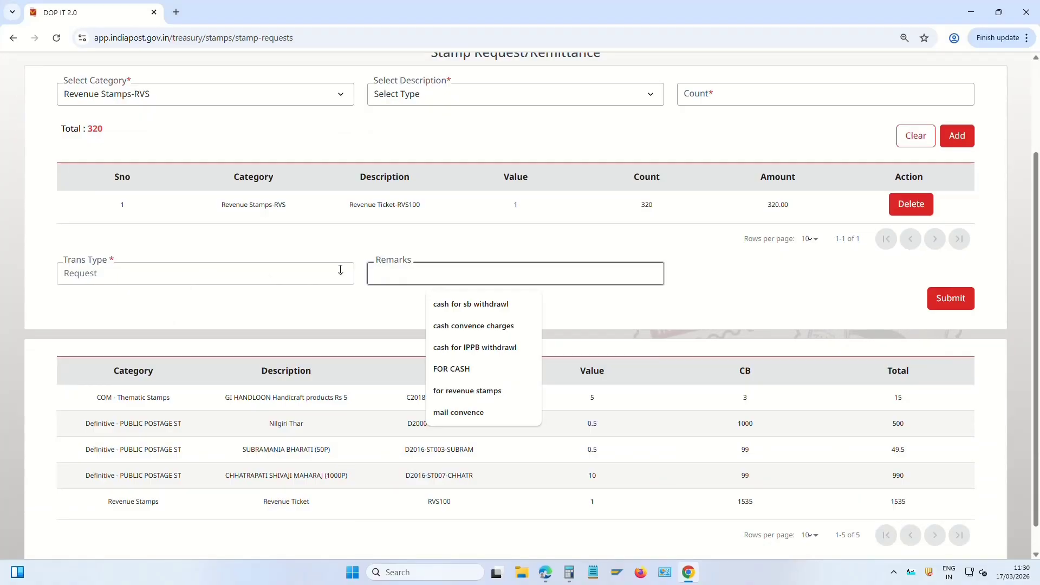
left_click(682, 249)
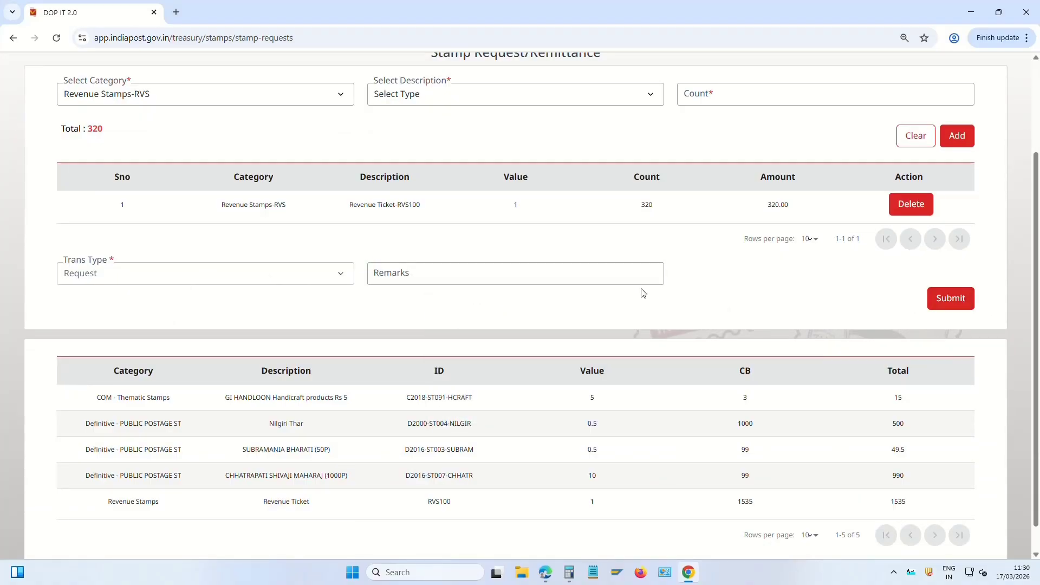
scroll(640, 296, "up", 2)
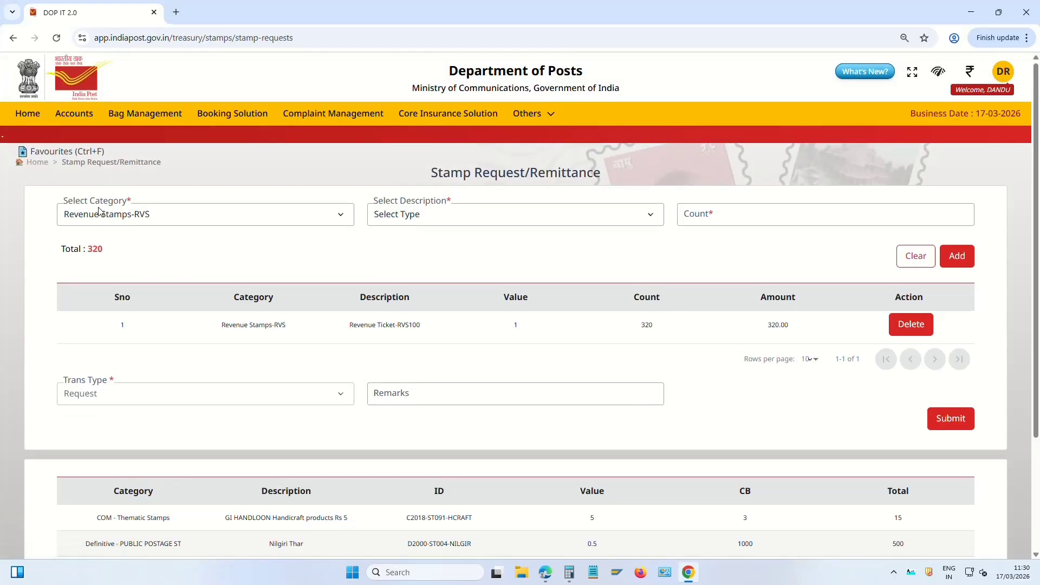
left_click(38, 163)
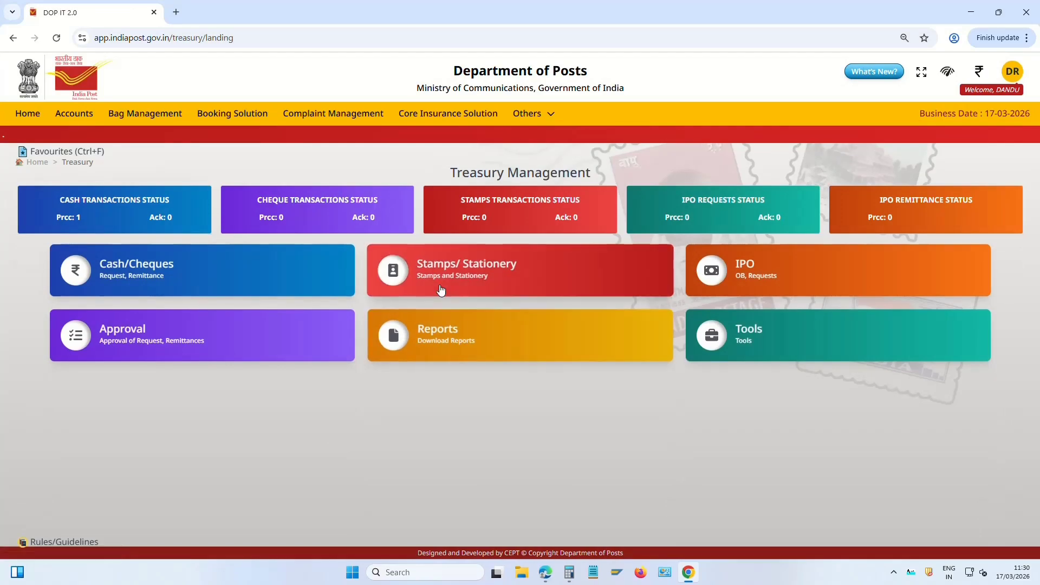
Set up a stamp Remittance for Revenue Stamps-RVS, description Revenue Ticket-RVS100
left_click(466, 272)
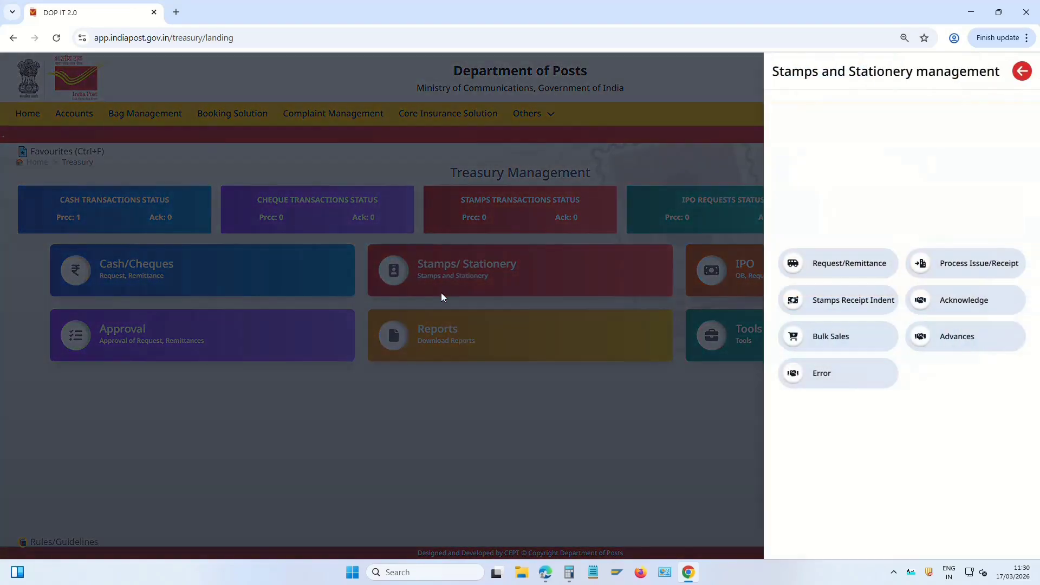
left_click(866, 271)
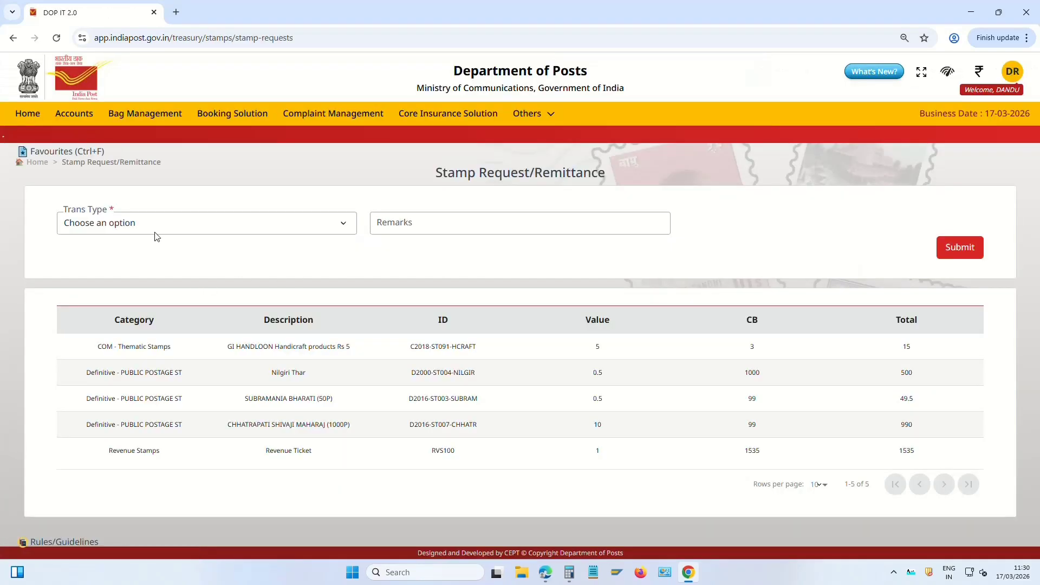
left_click(166, 223)
left_click(115, 274)
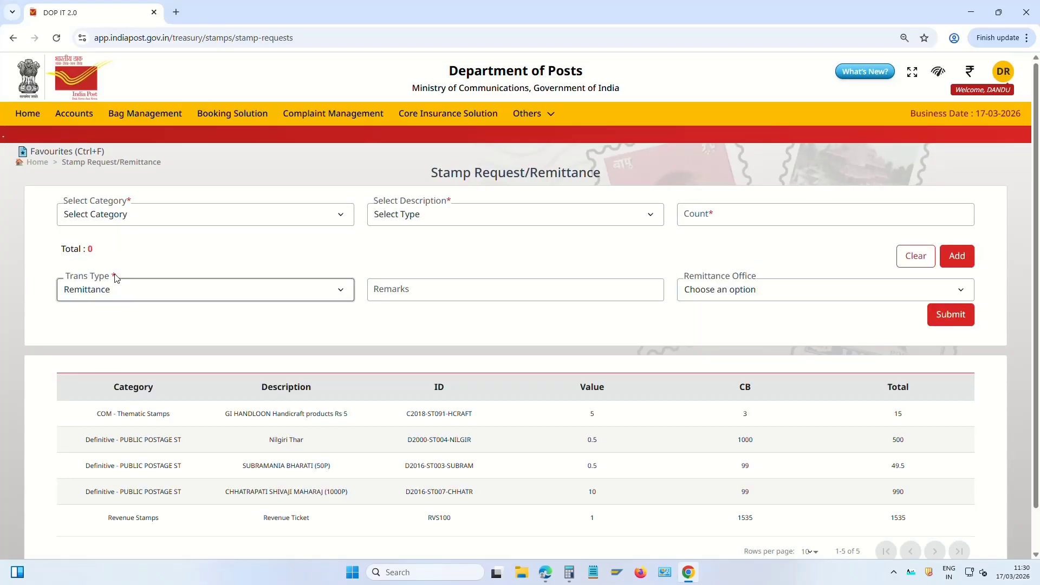
left_click(129, 220)
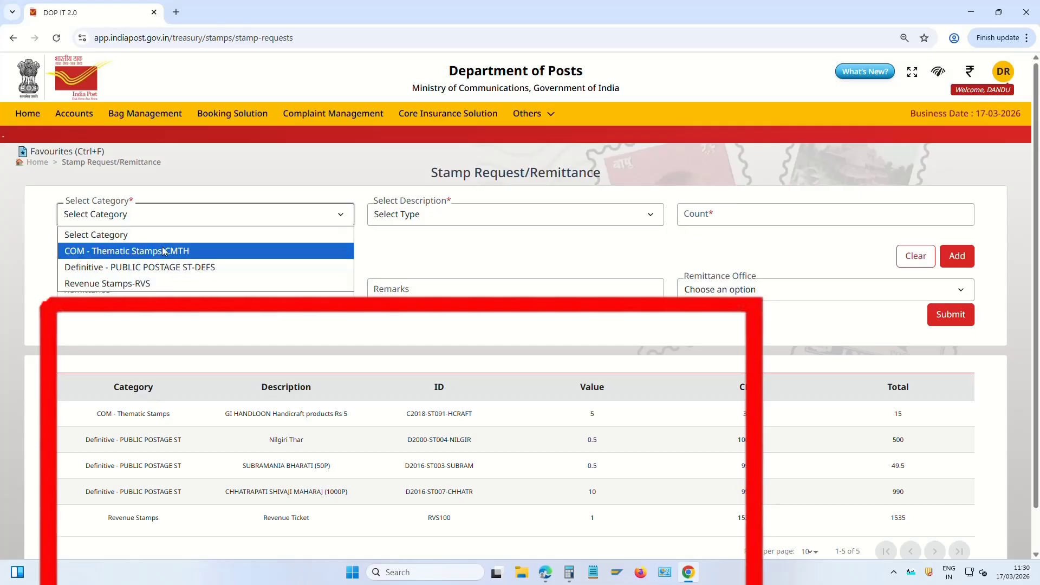
left_click(151, 288)
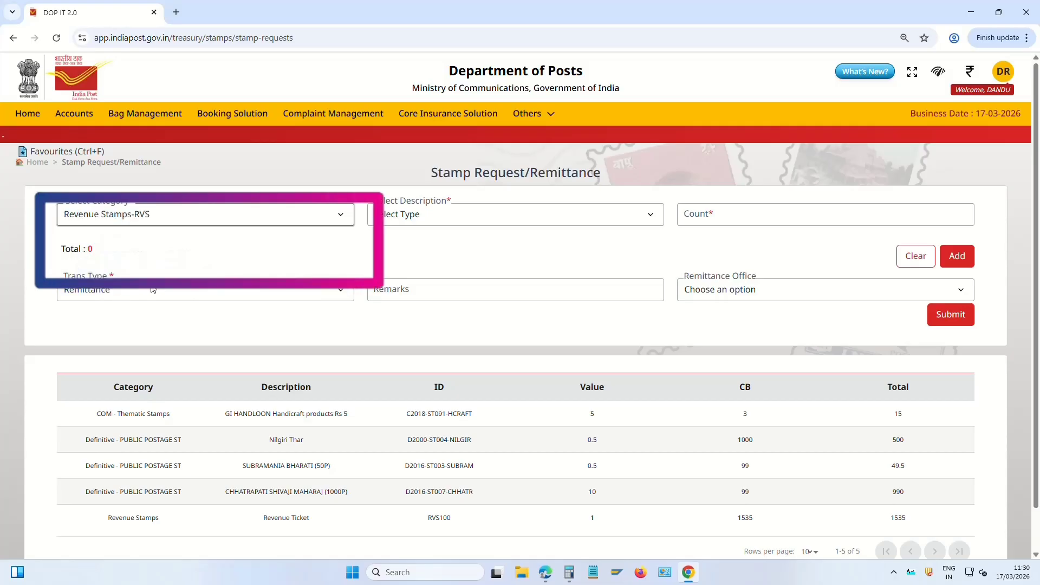
left_click(412, 217)
left_click(447, 251)
Add 100 Revenue Ticket-RVS100 stamps to the remittance
key("Tab")
type("100")
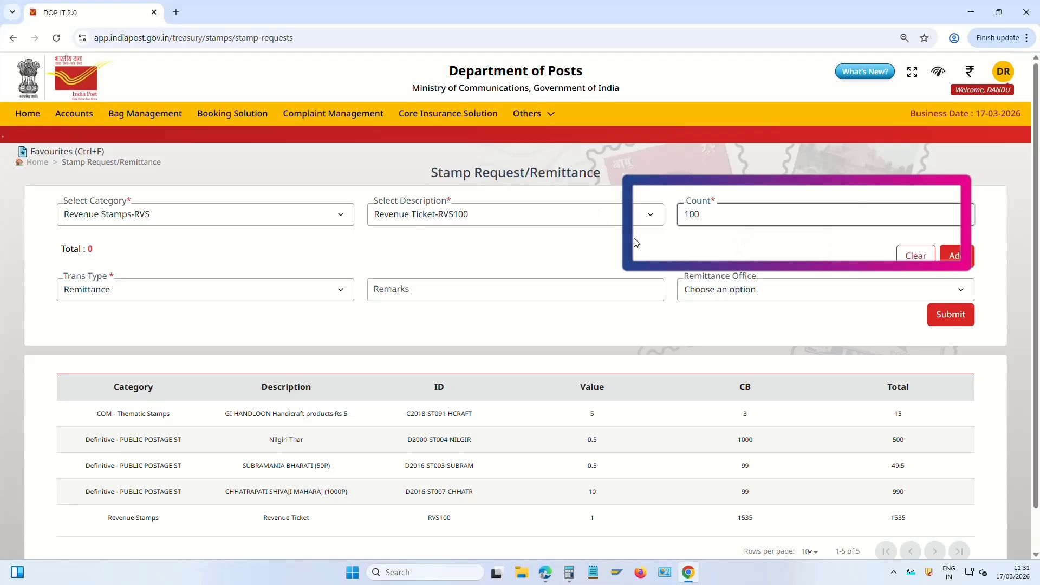
left_click_drag(725, 220, 640, 215)
left_click(727, 209)
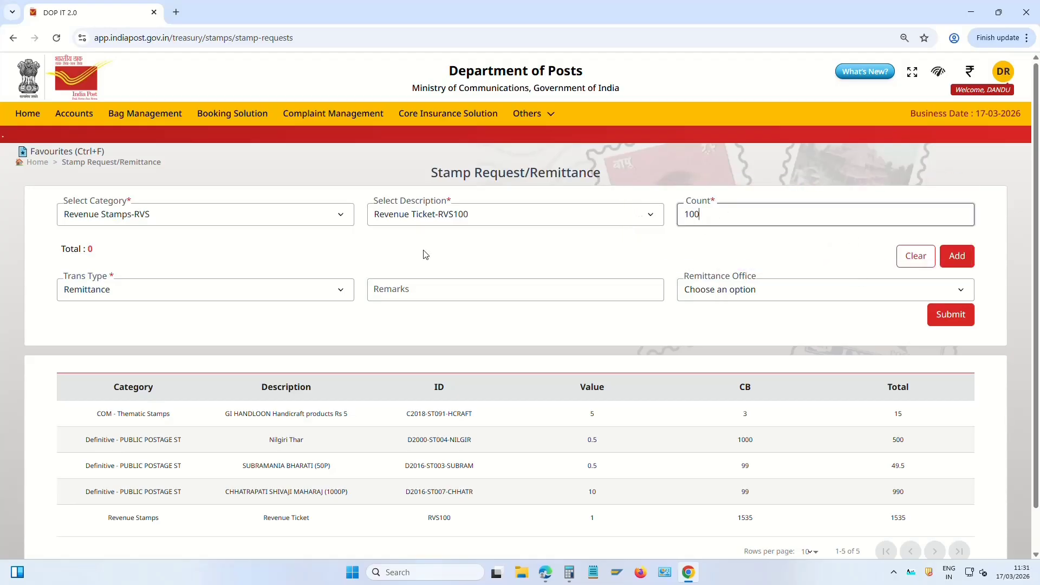
left_click(965, 264)
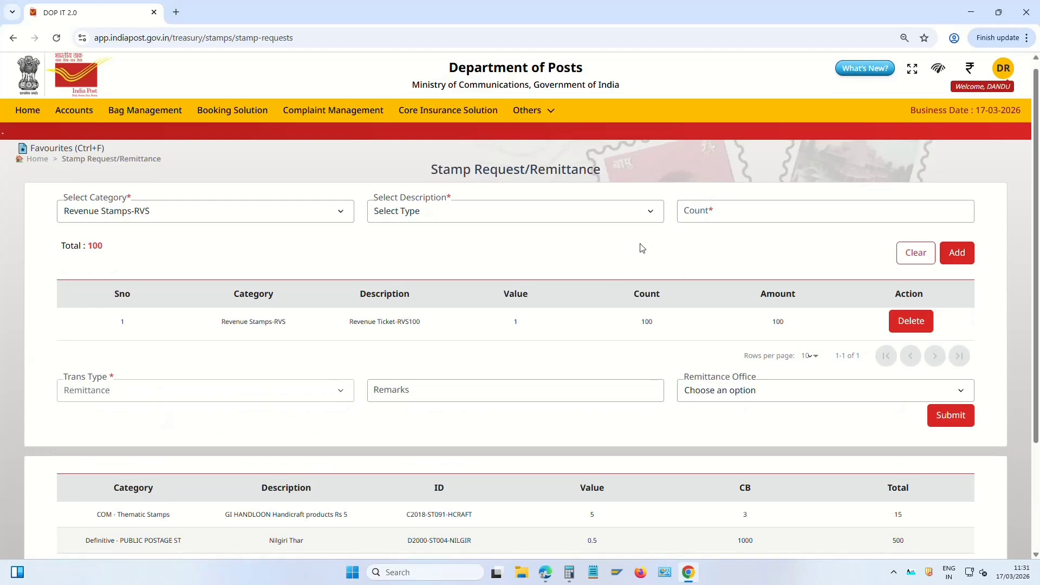
scroll(188, 330, "down", 1)
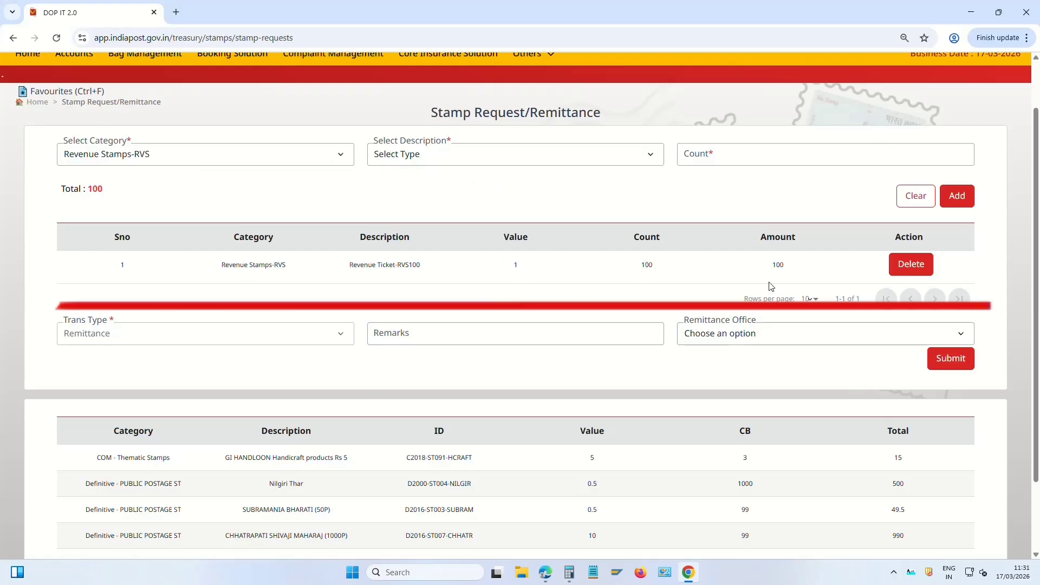
Remit to Peddapariya B.O and confirm, dropping the RVS100 balance from 1535 to 1435
left_click(741, 333)
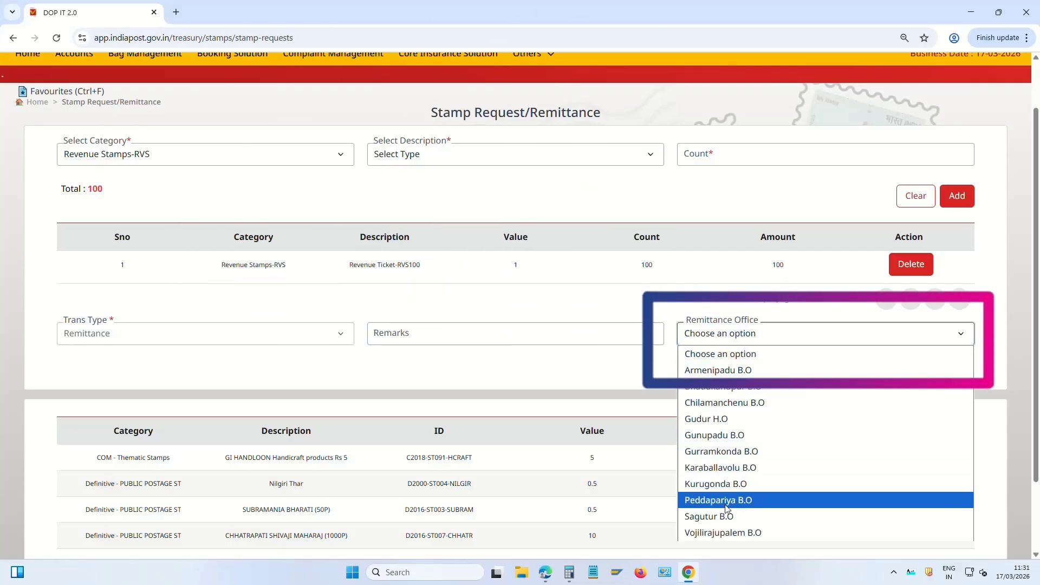
left_click(764, 504)
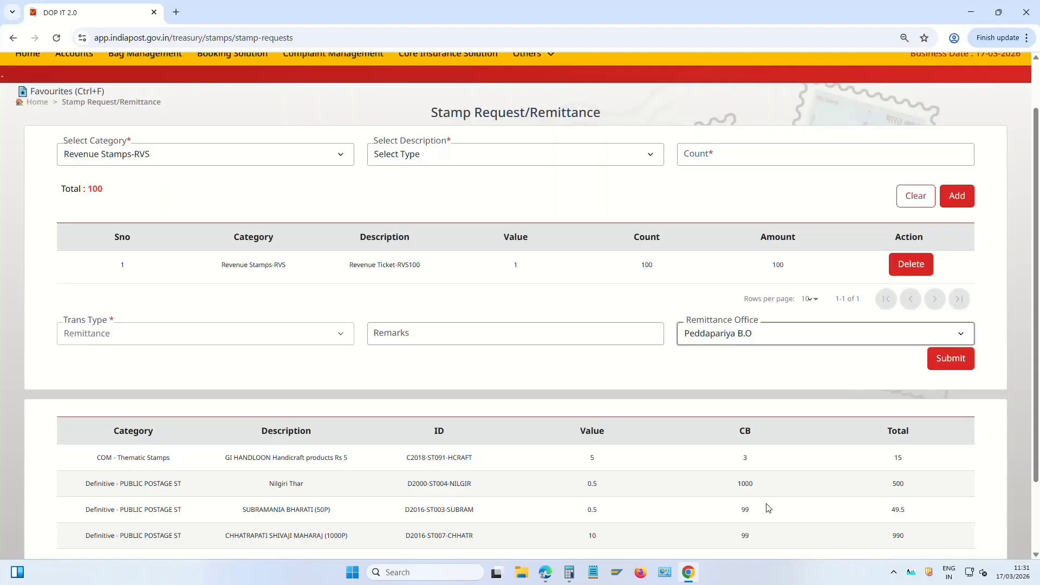
scroll(667, 383, "down", 2)
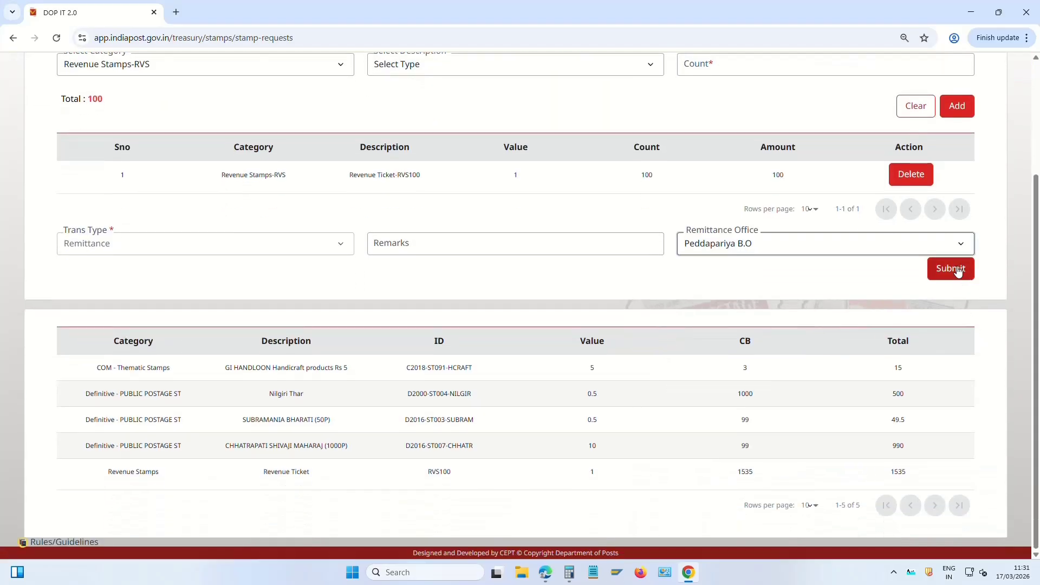
left_click_drag(429, 476, 452, 472)
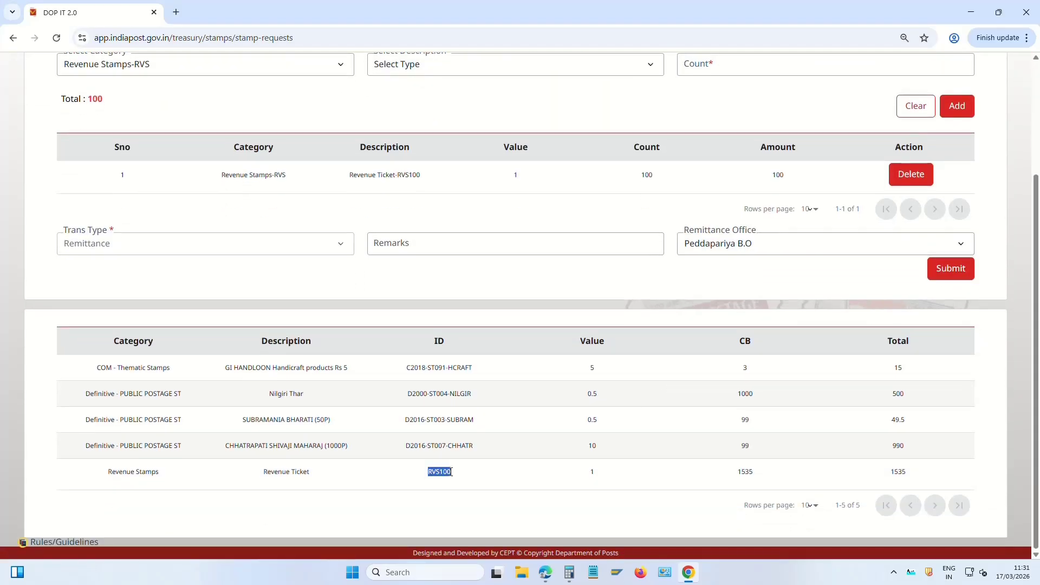
mouse_move(752, 476)
left_mouse_down()
mouse_move(778, 478)
mouse_move(763, 476)
left_mouse_up()
left_click(757, 476)
left_click(803, 278)
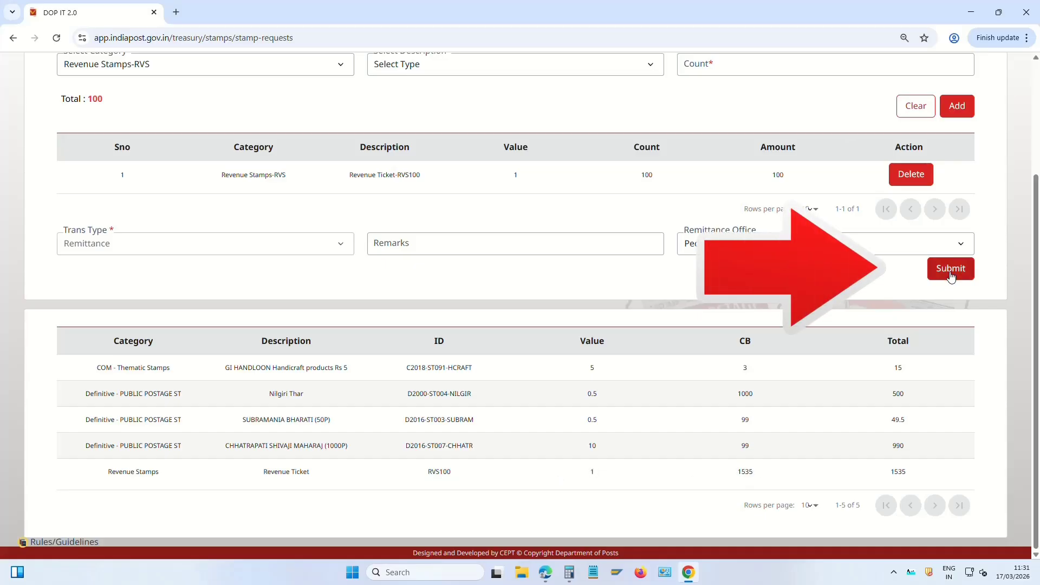
left_click(955, 272)
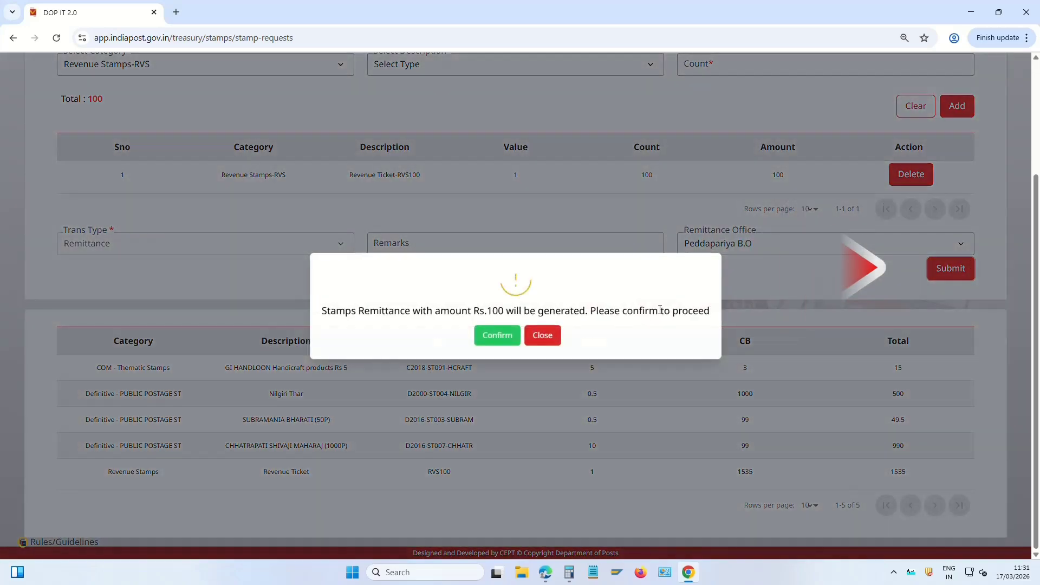
left_click(496, 336)
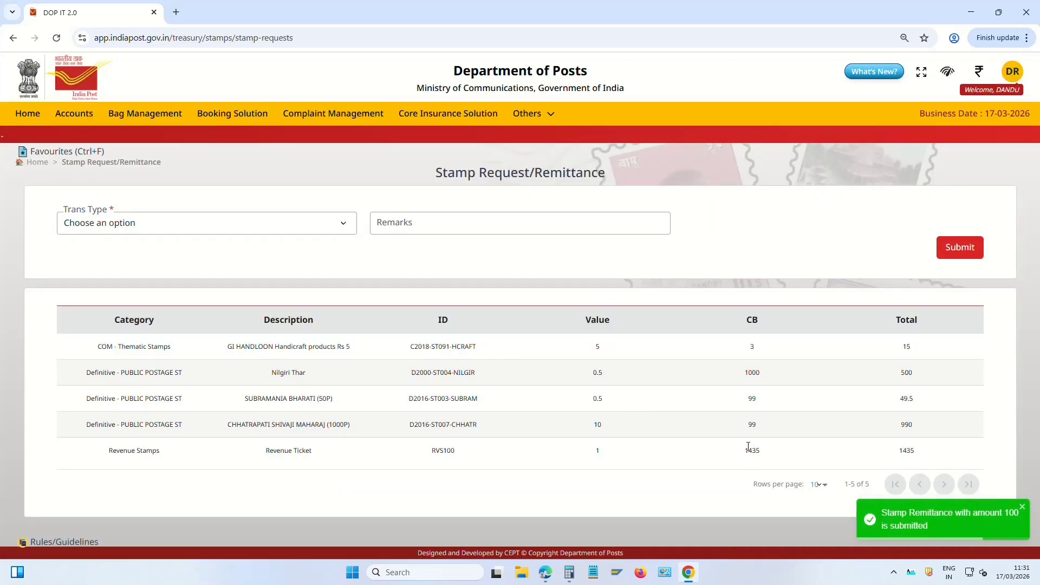
left_click_drag(745, 452, 768, 457)
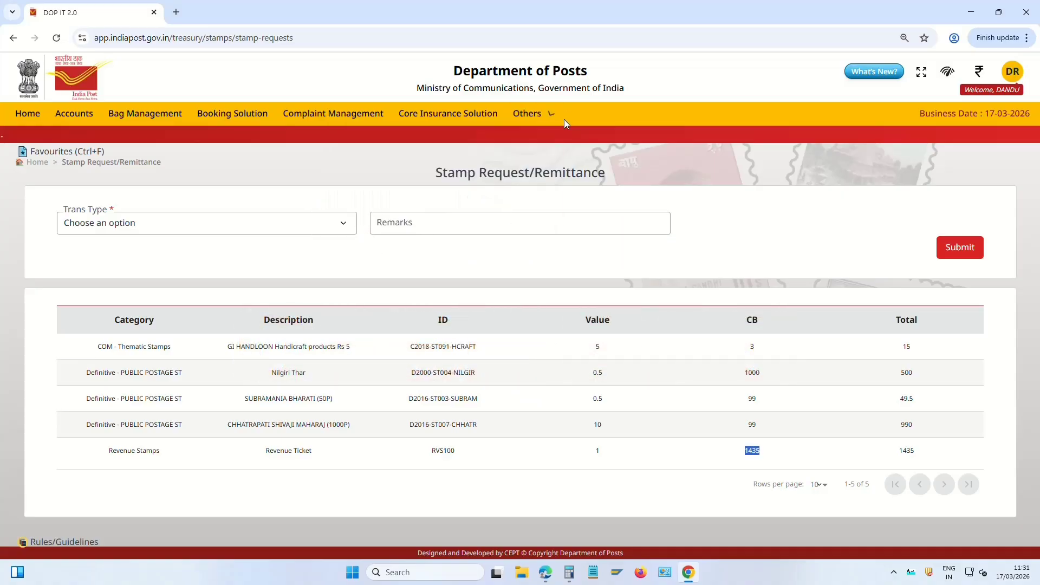
mouse_move(531, 115)
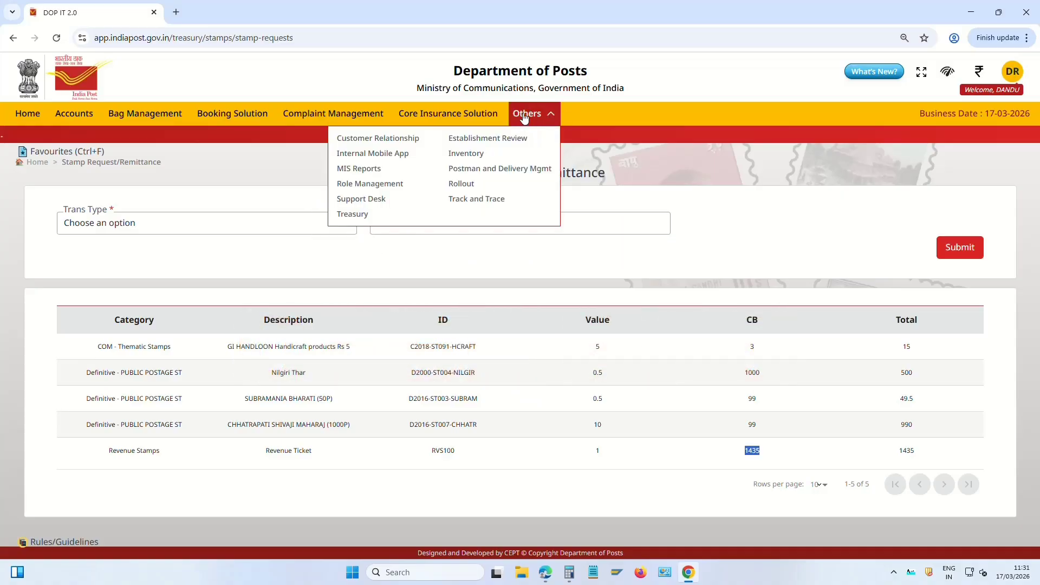
Submit a Cash Bag close to Peddapariya B.O (no transactions to close), then return to Treasury Management
left_click(353, 215)
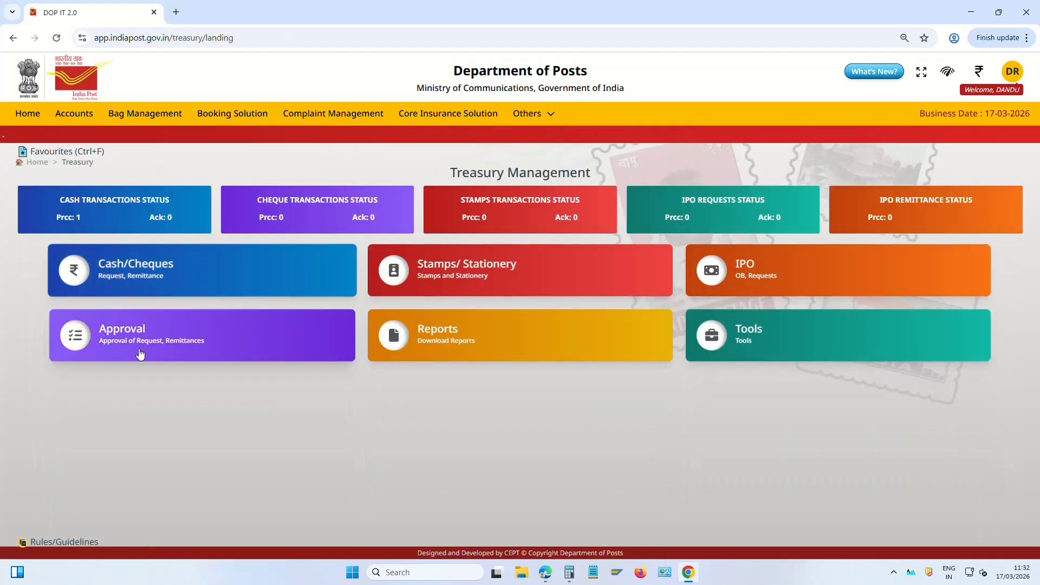
left_click(150, 277)
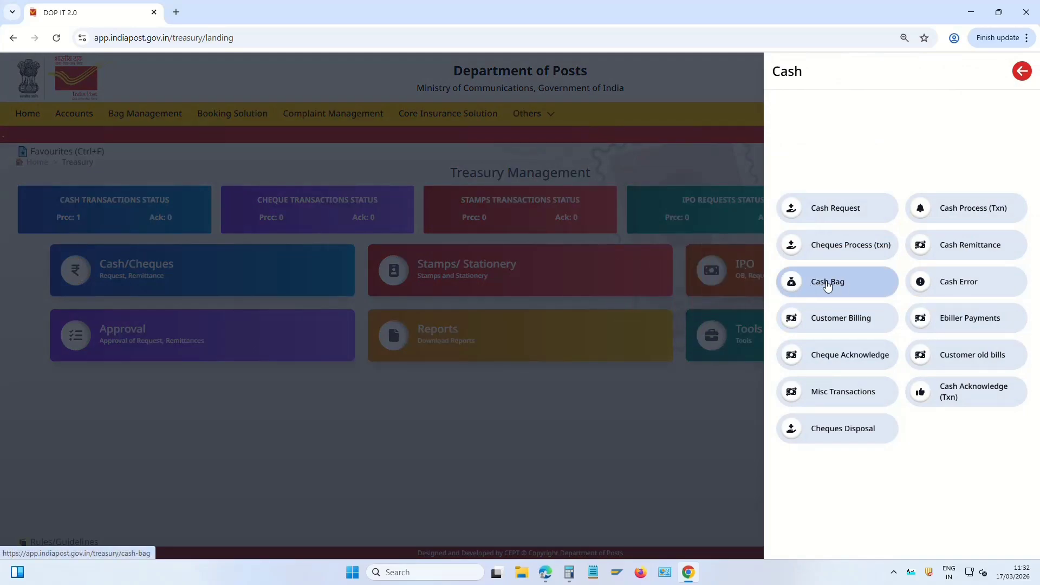
left_click(828, 284)
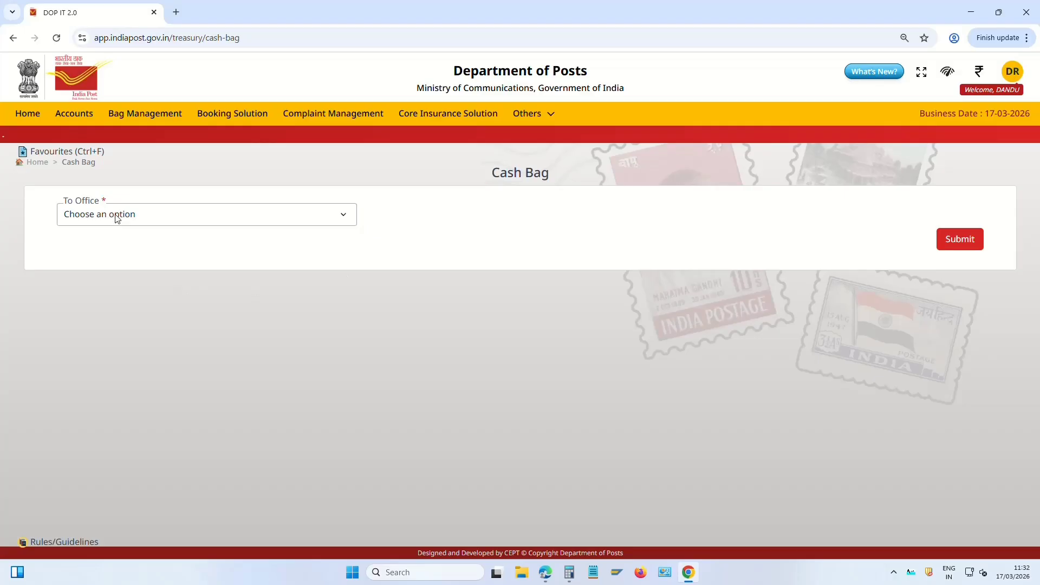
left_click(116, 217)
left_click(138, 379)
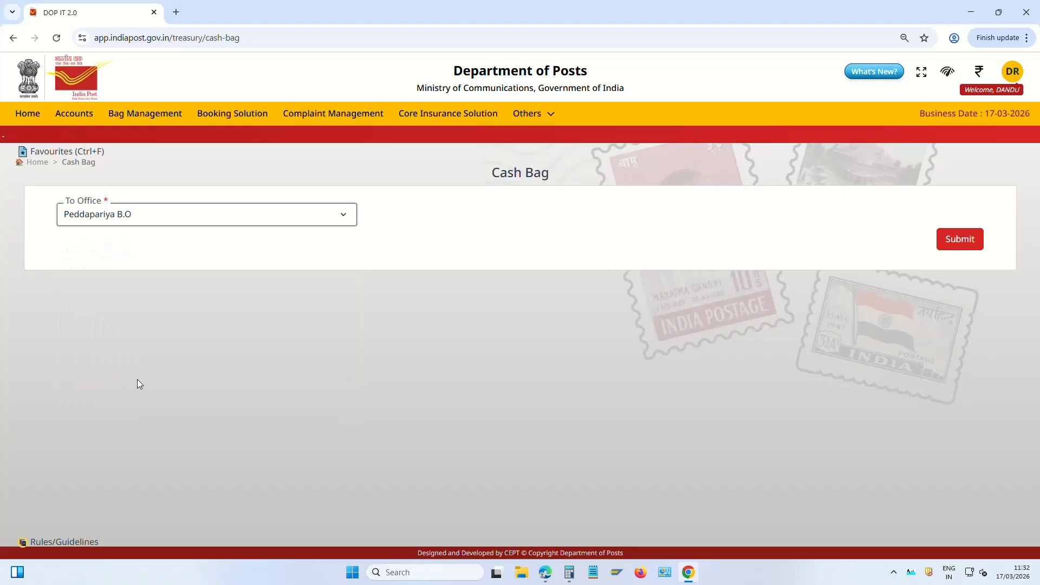
left_click(965, 245)
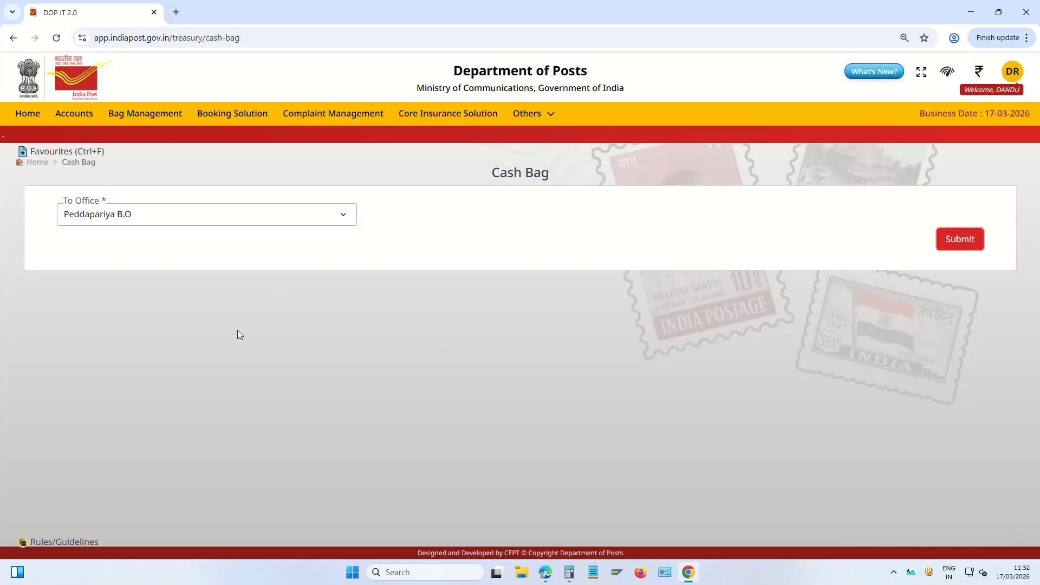
left_click(42, 164)
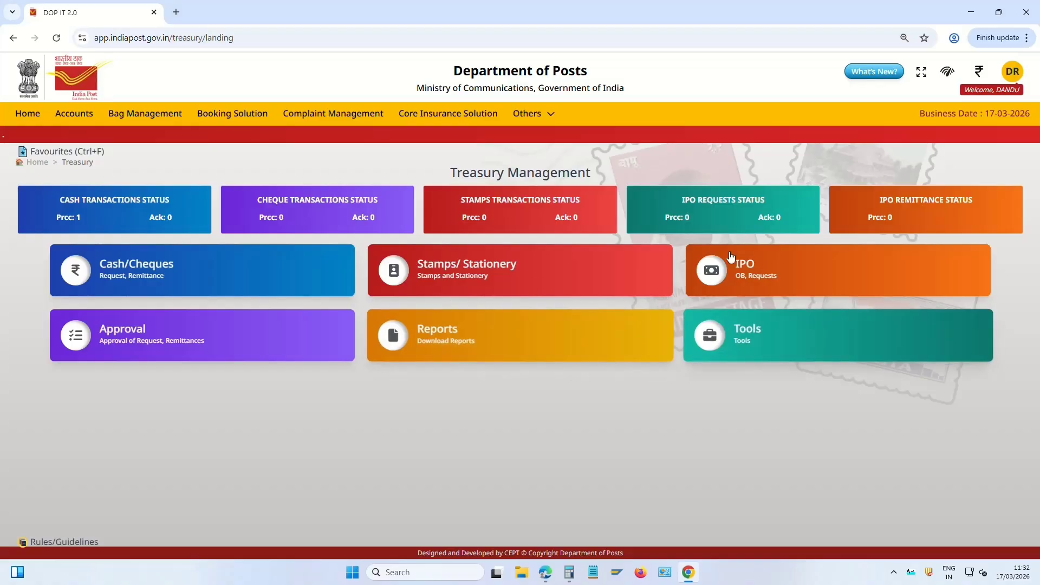
Open Accounts > BO Slips and Bags > BO Slip Generation and start the slip operation
left_click(82, 118)
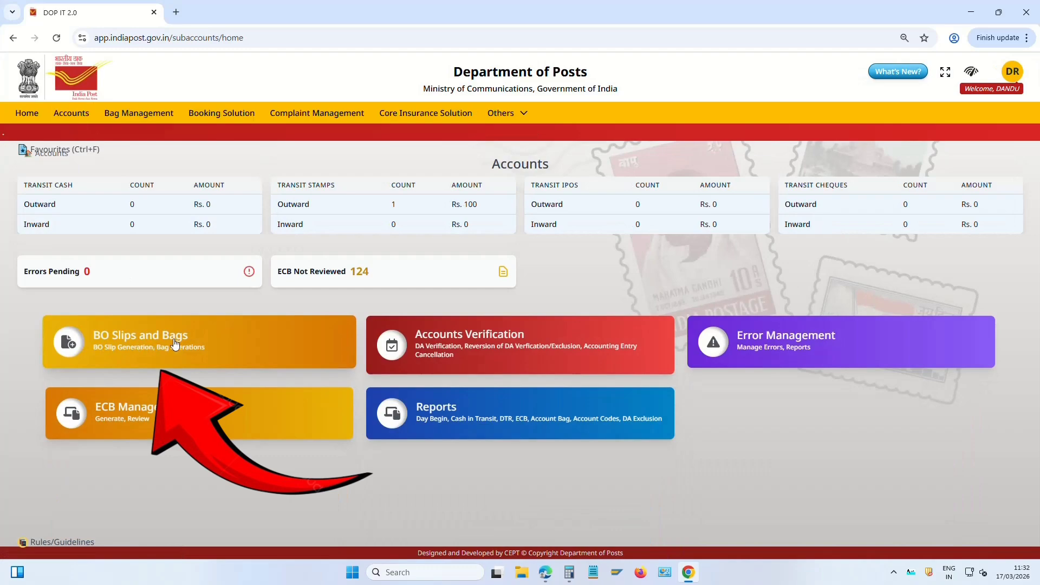
left_click(158, 341)
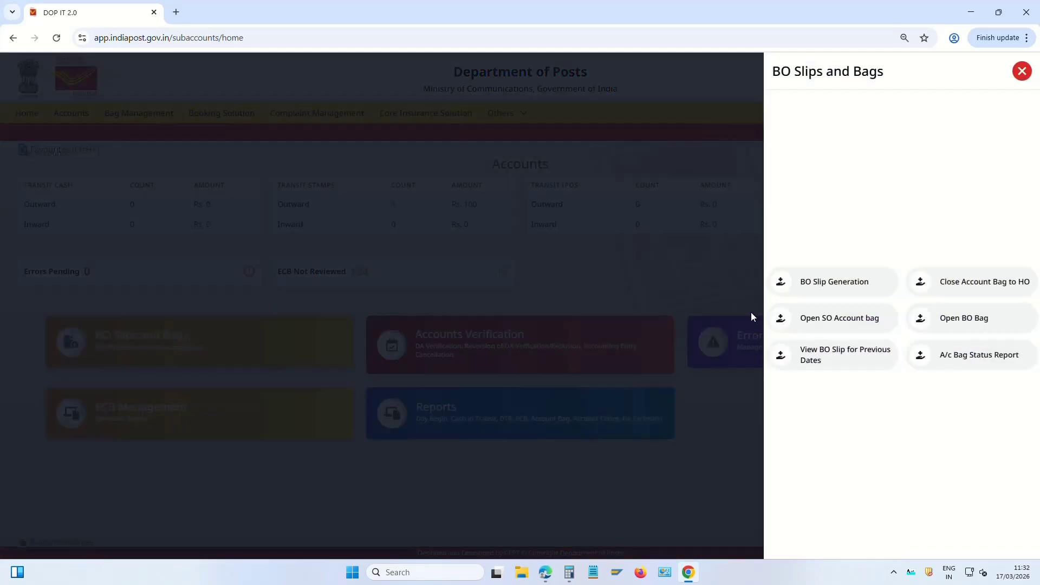
left_click(856, 284)
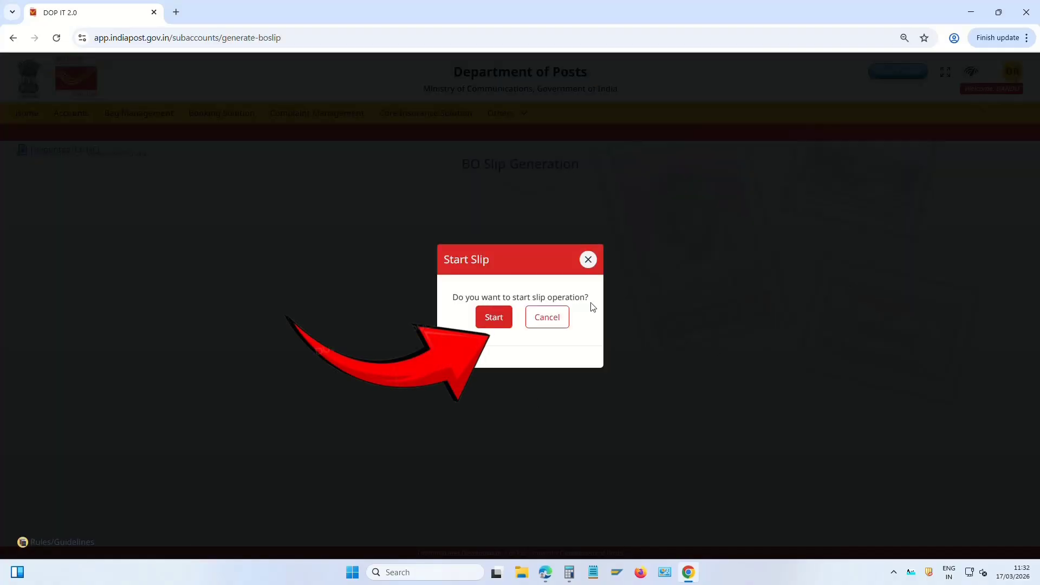
left_click(494, 317)
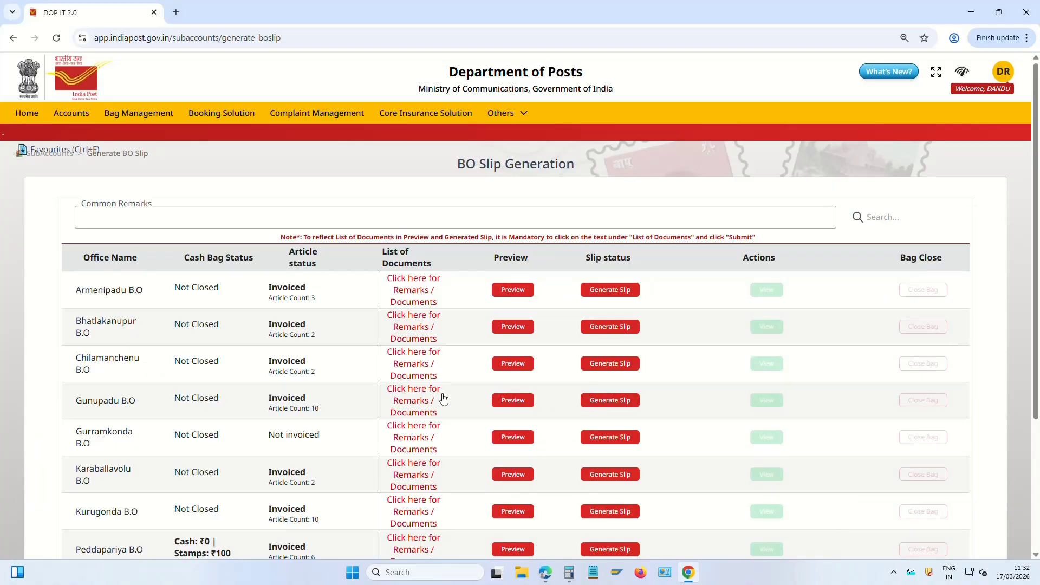
scroll(485, 404, "down", 3)
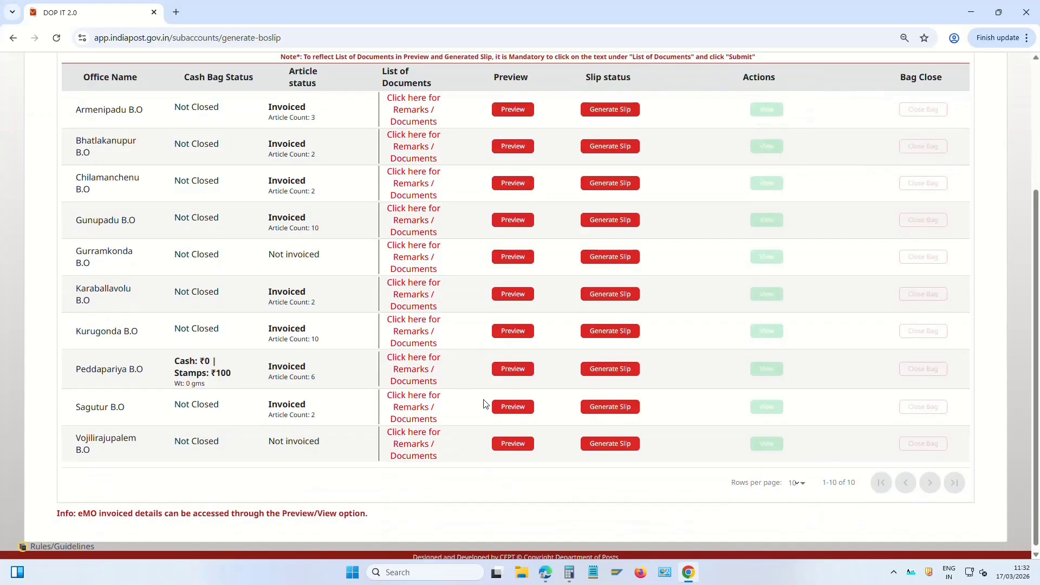
scroll(482, 403, "up", 1)
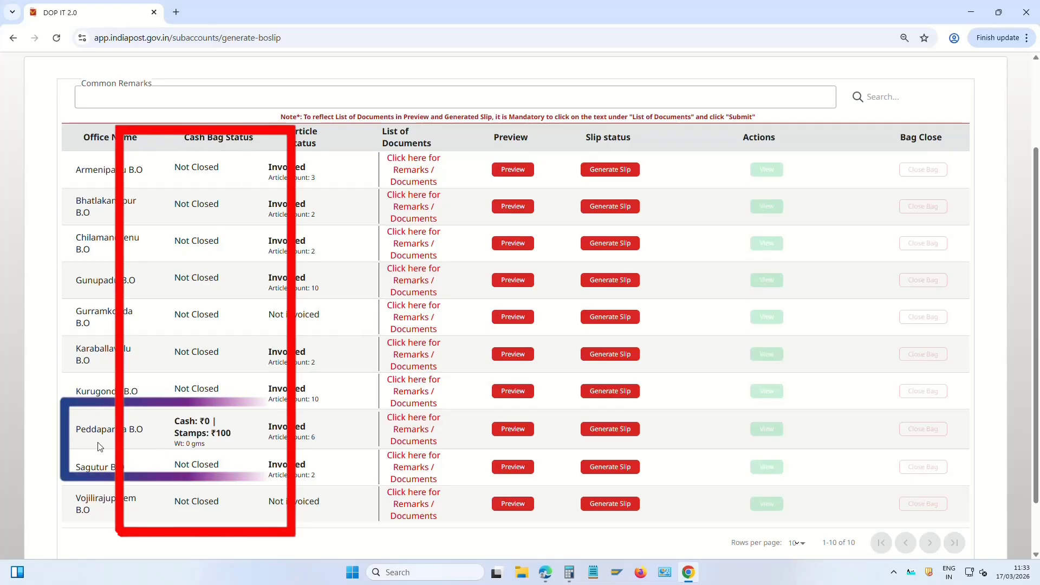
mouse_move(75, 429)
left_mouse_down()
mouse_move(216, 426)
mouse_move(235, 443)
left_mouse_up()
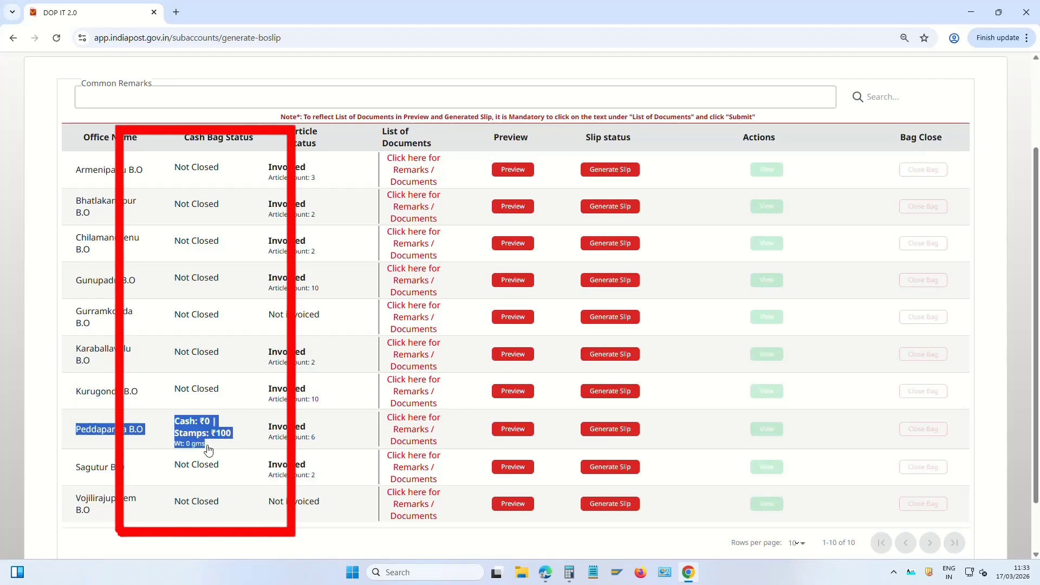
left_click(193, 437)
left_click(759, 235)
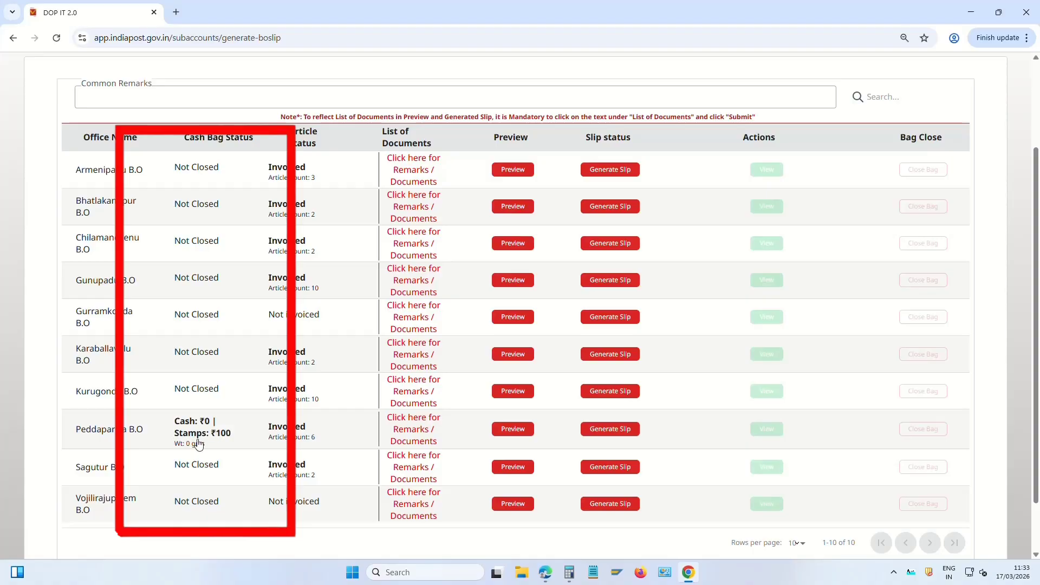
left_click(212, 438)
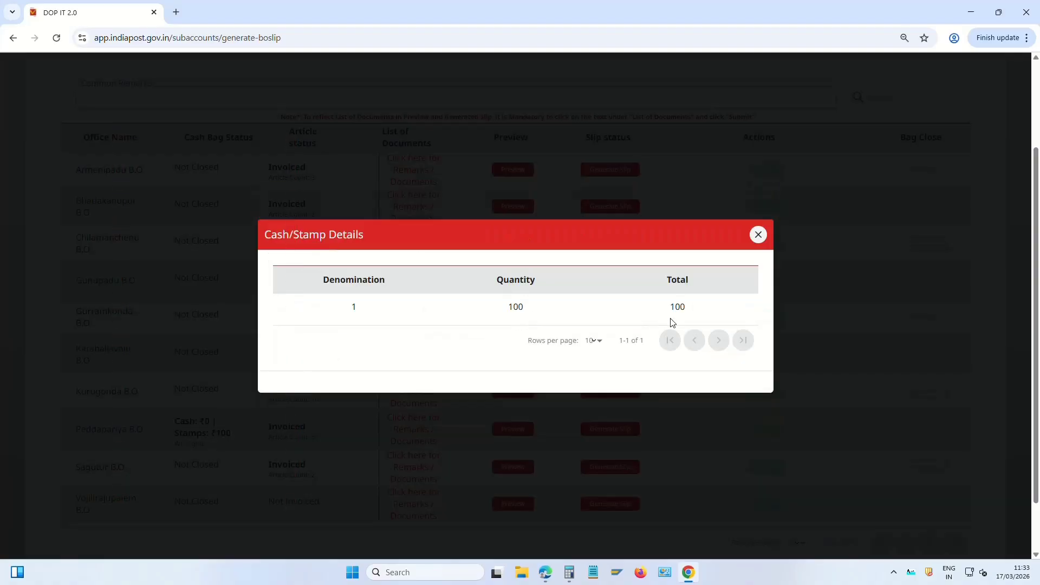
left_click(758, 235)
scroll(660, 379, "up", 3)
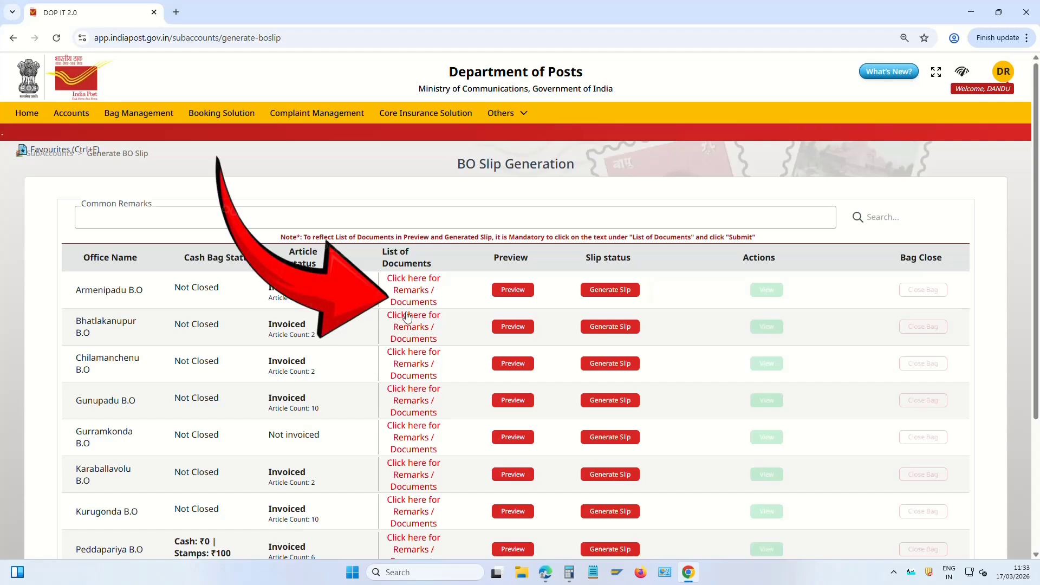
Add an Others document remark reading 'SB PASSBOOK ENCLOSED' to the branch office slip and save
left_click(424, 295)
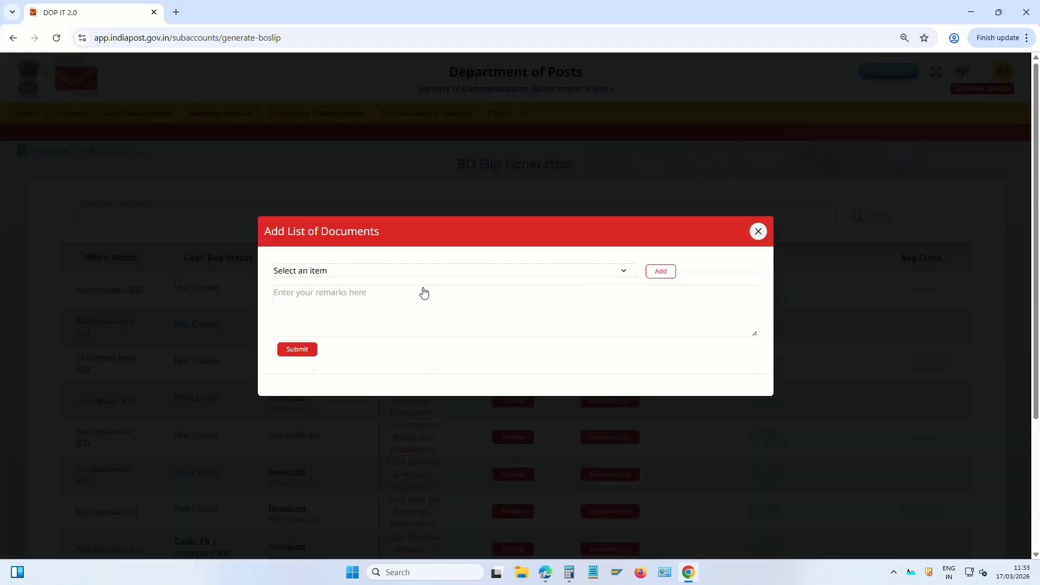
left_click(365, 275)
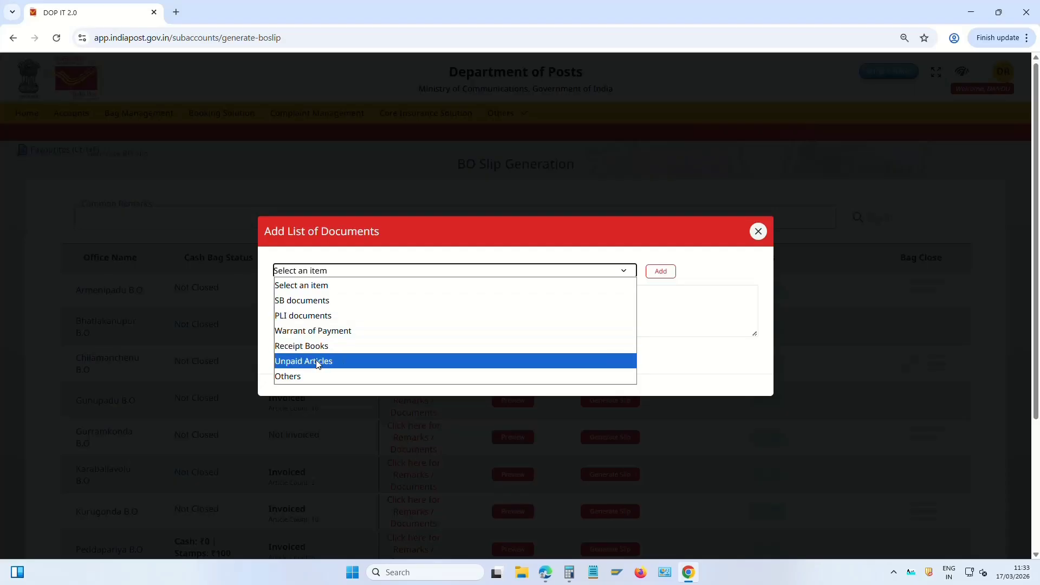
left_click(292, 377)
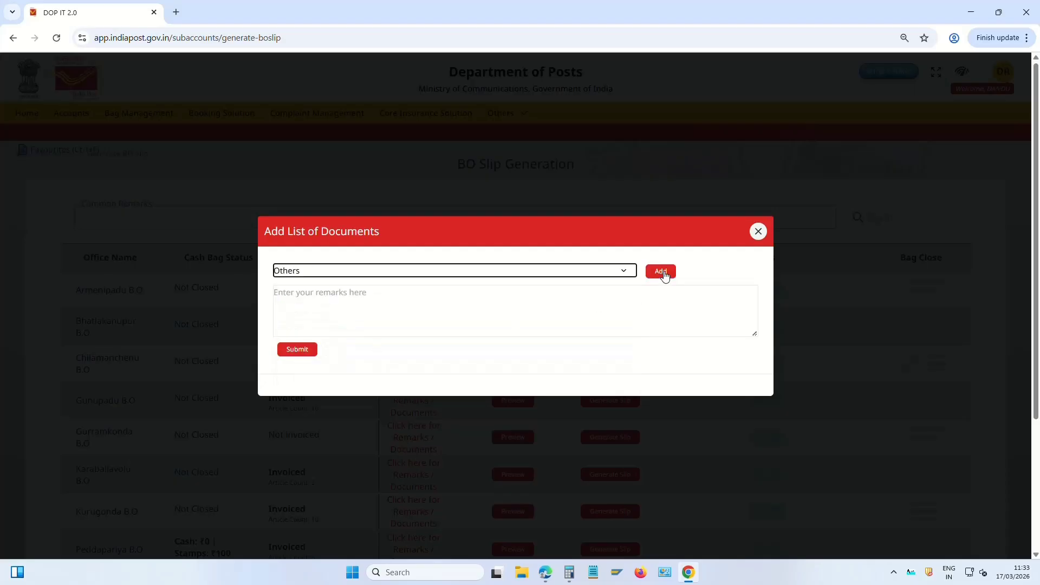
left_click(662, 271)
left_click(335, 293)
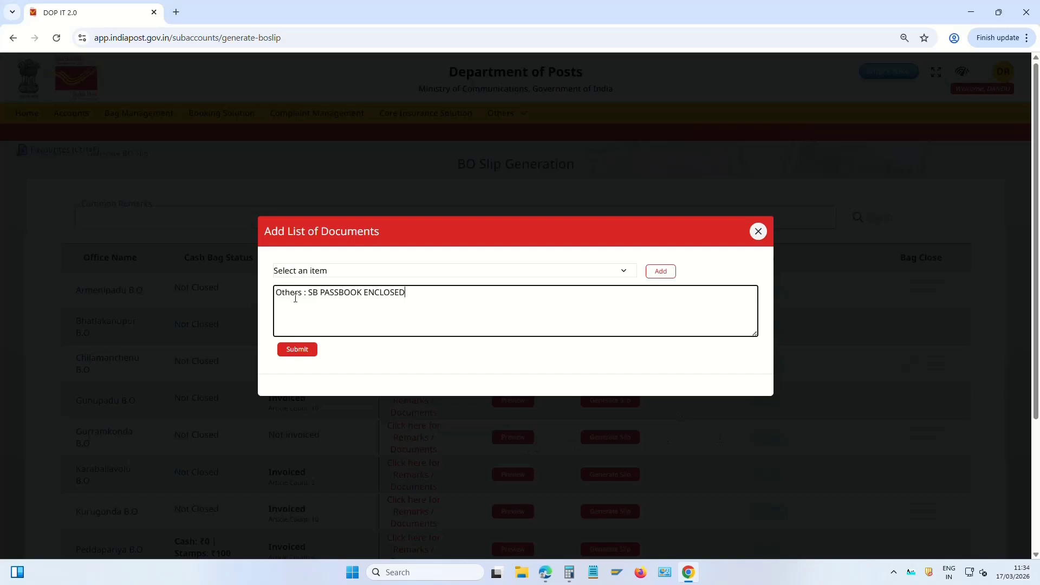
left_click_drag(295, 298, 502, 318)
left_click(501, 318)
left_click(765, 236)
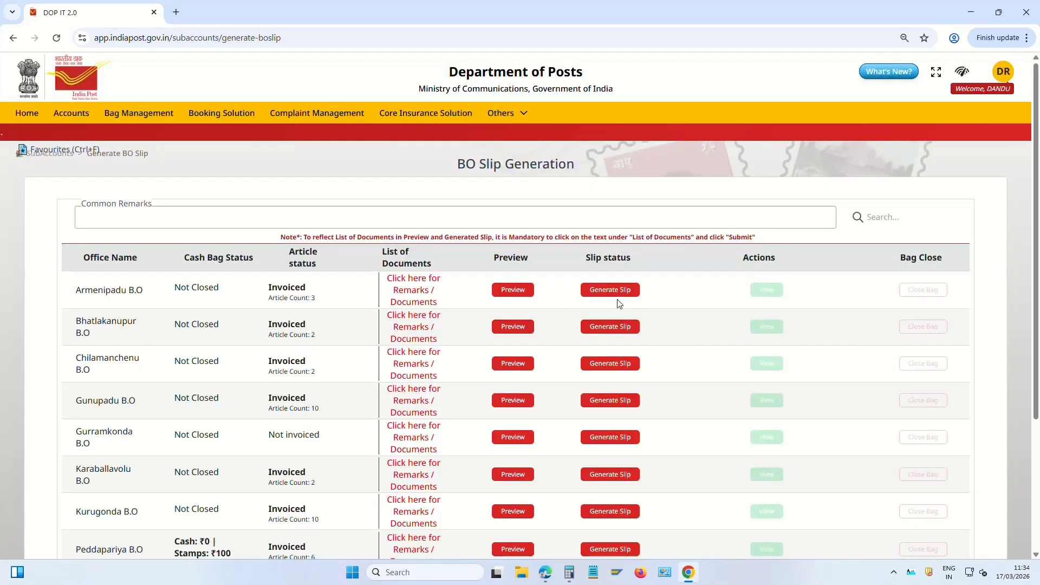
Generate Armenipadu B.O's slip without a cash bag and print it on the HP LaserJet 1018
left_click(626, 294)
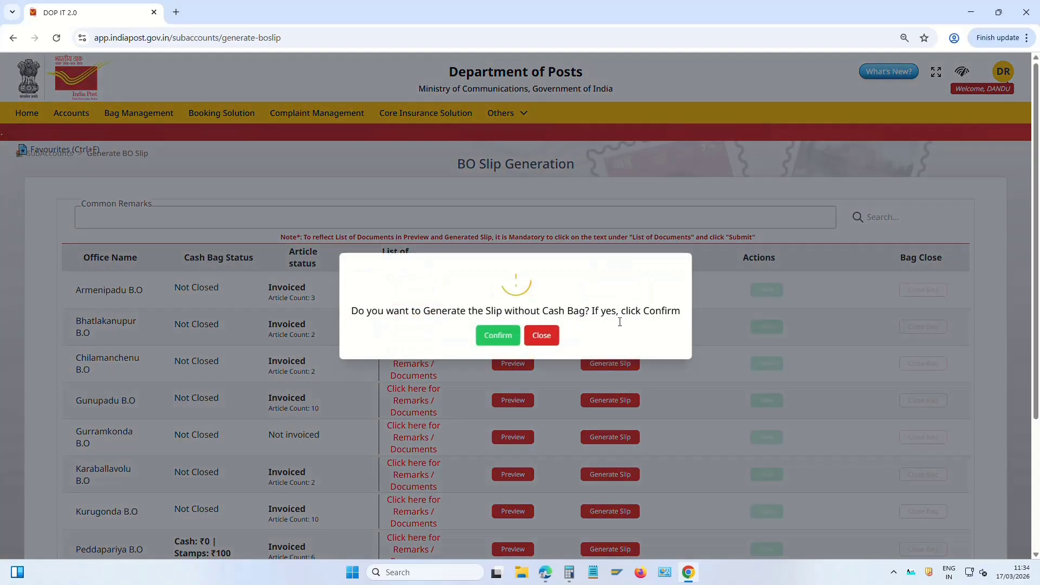
left_click(497, 336)
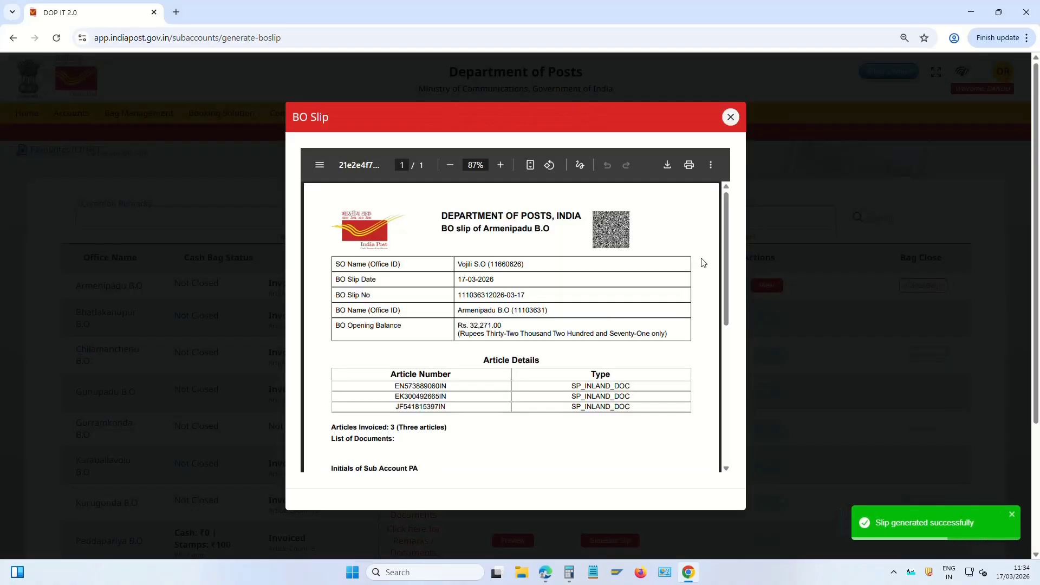
left_click(690, 165)
left_click(801, 106)
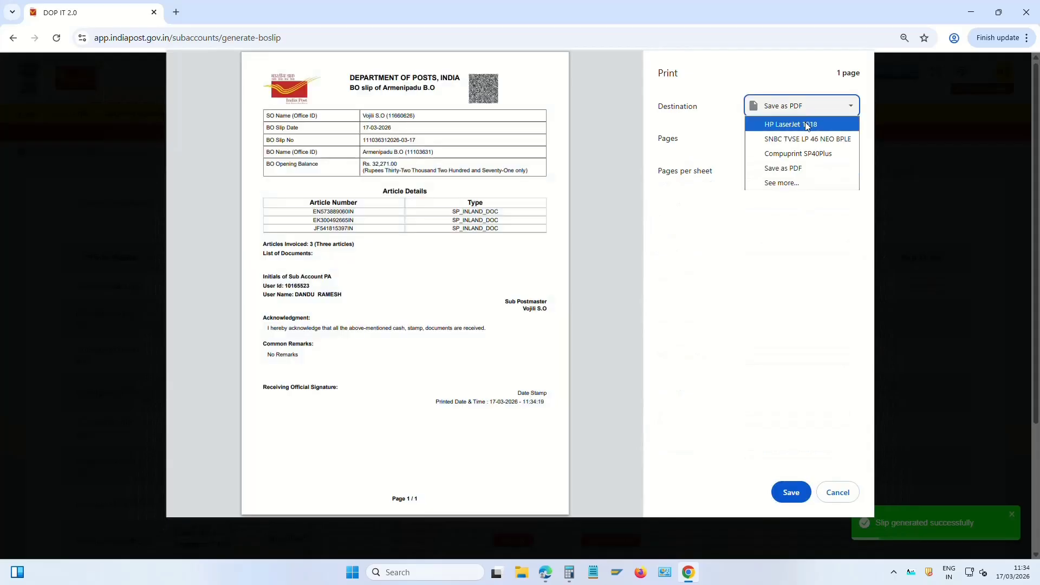
left_click(806, 122)
left_click(791, 493)
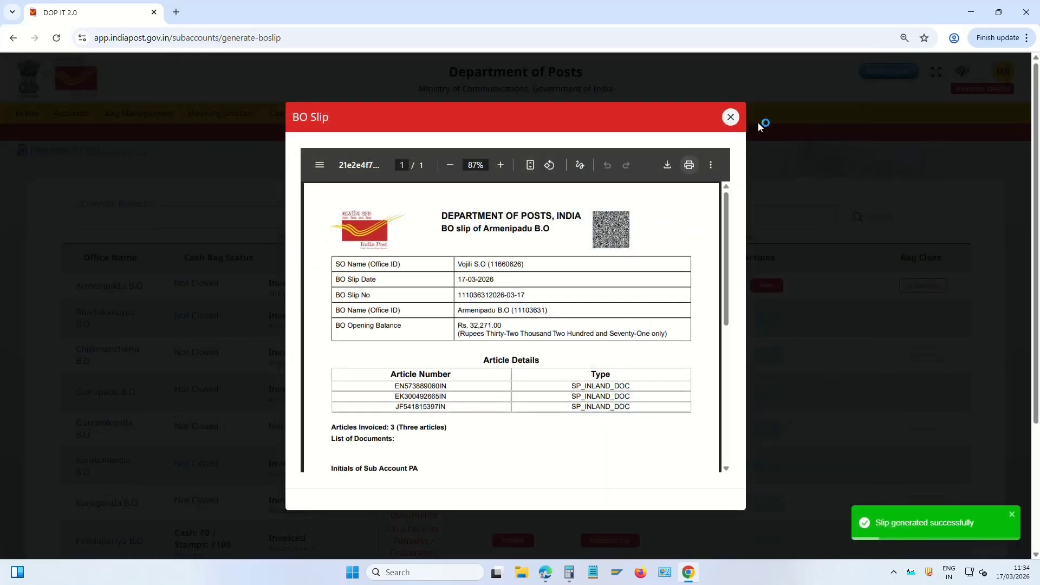
left_click(732, 114)
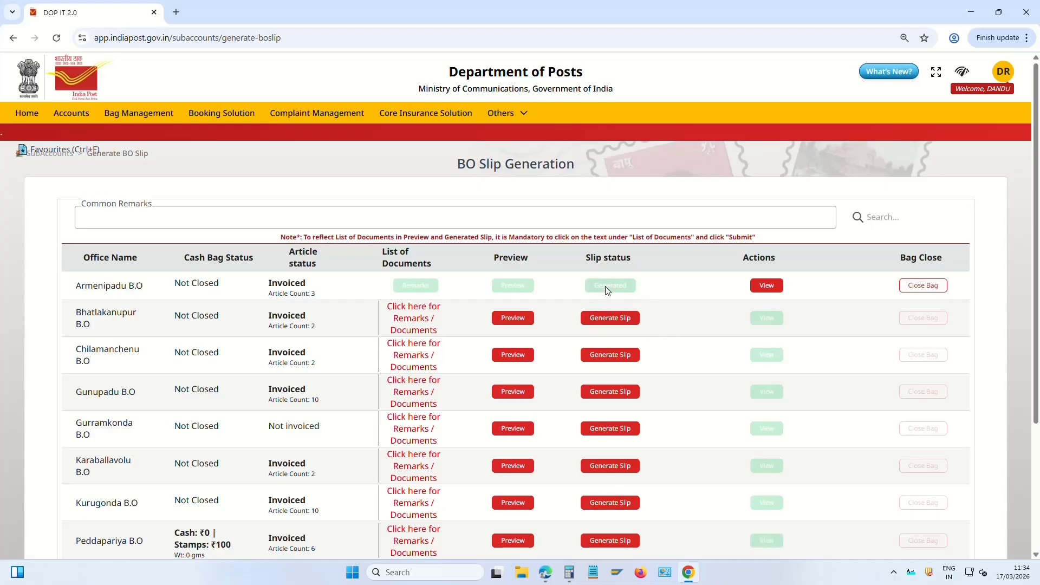
Close Armenipadu B.O's account bag with a weight of 100 g
left_click(926, 286)
left_click(396, 326)
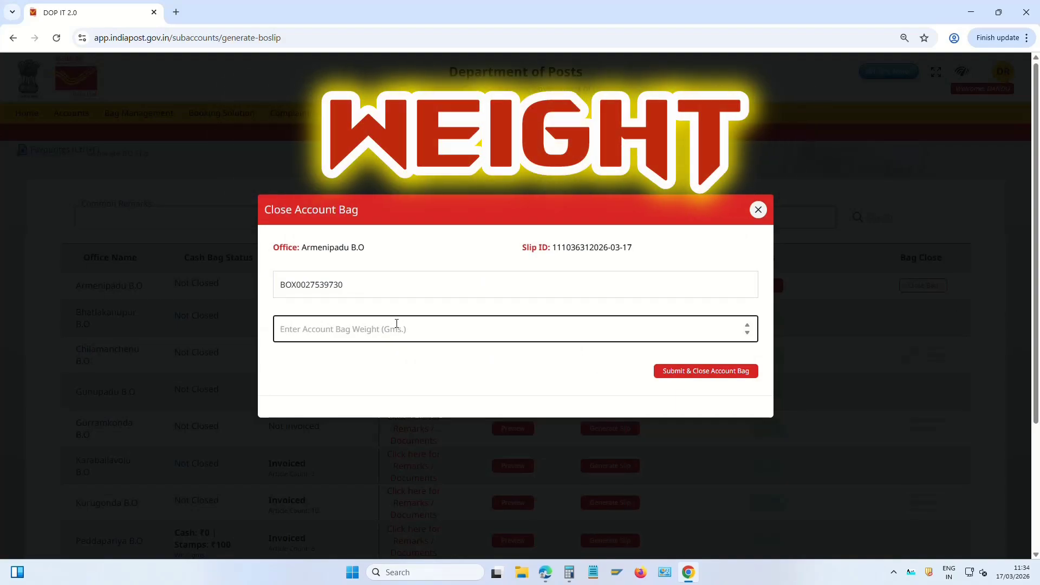
type("100")
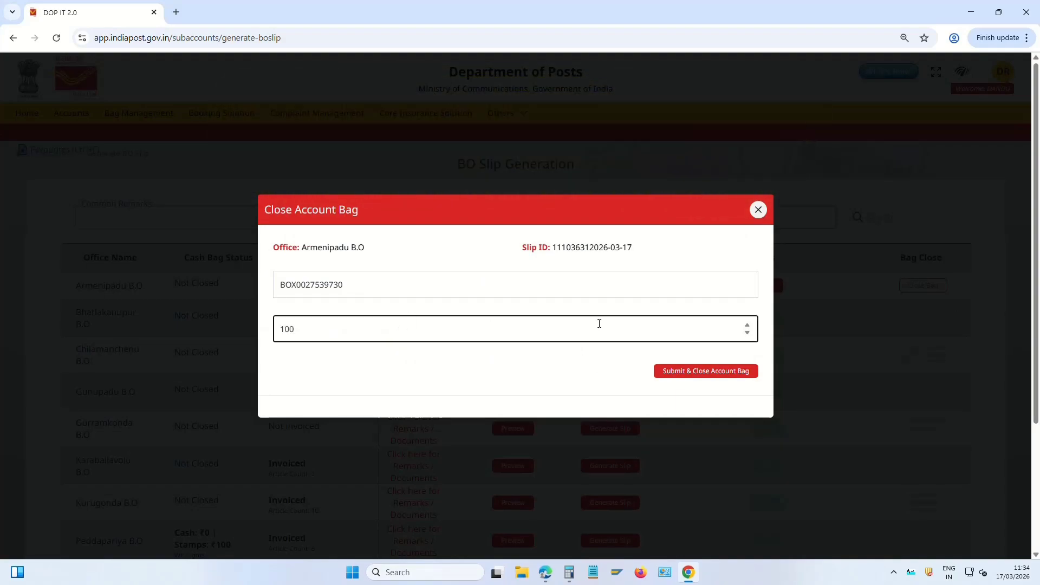
left_click(717, 371)
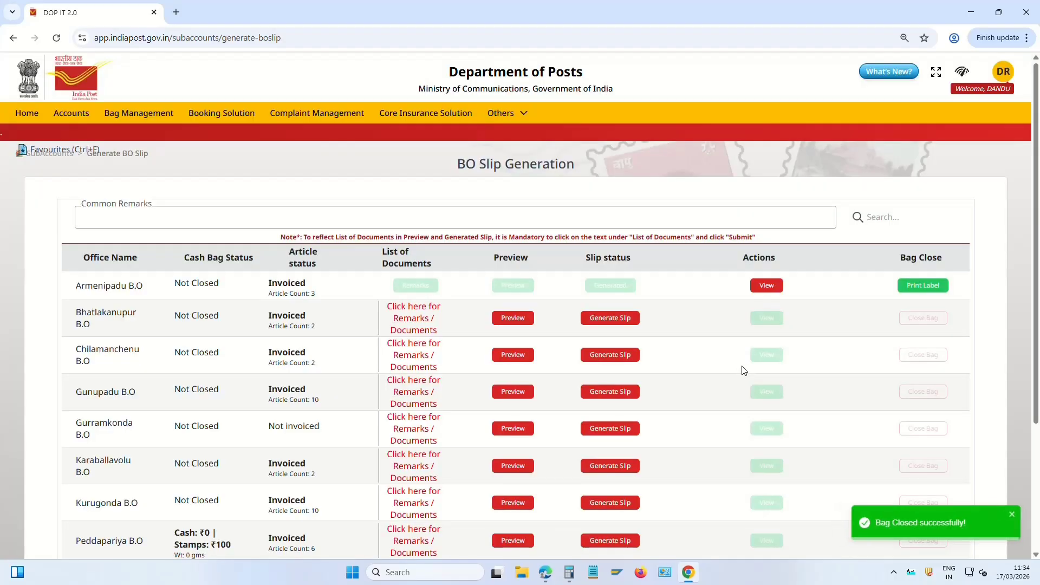
Generate slips for Bhatlakanupur and Chilamanchenu B.O, print Chilamanchenu's, and close its account bag
left_click(622, 318)
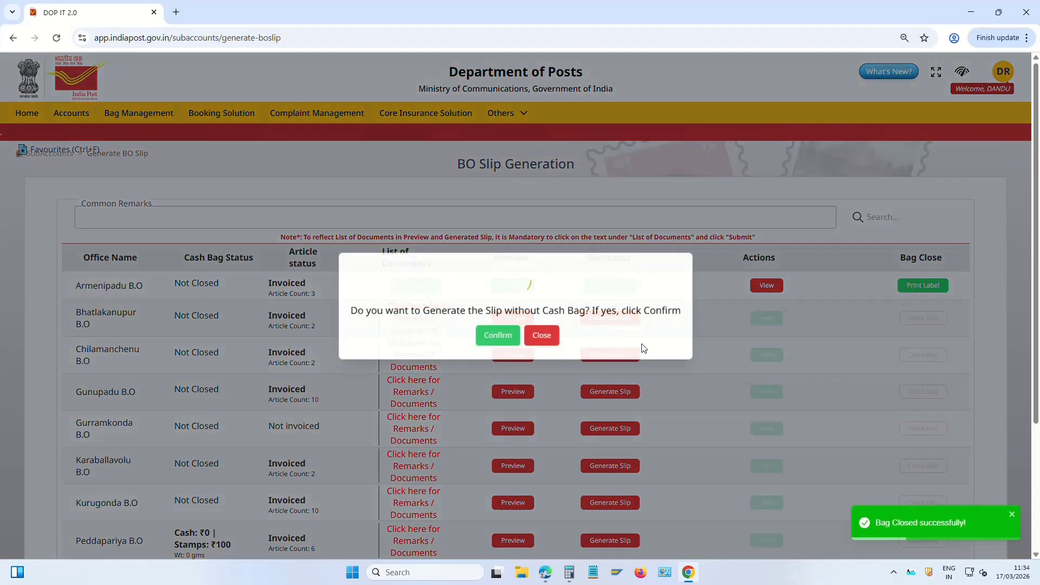
left_click(498, 336)
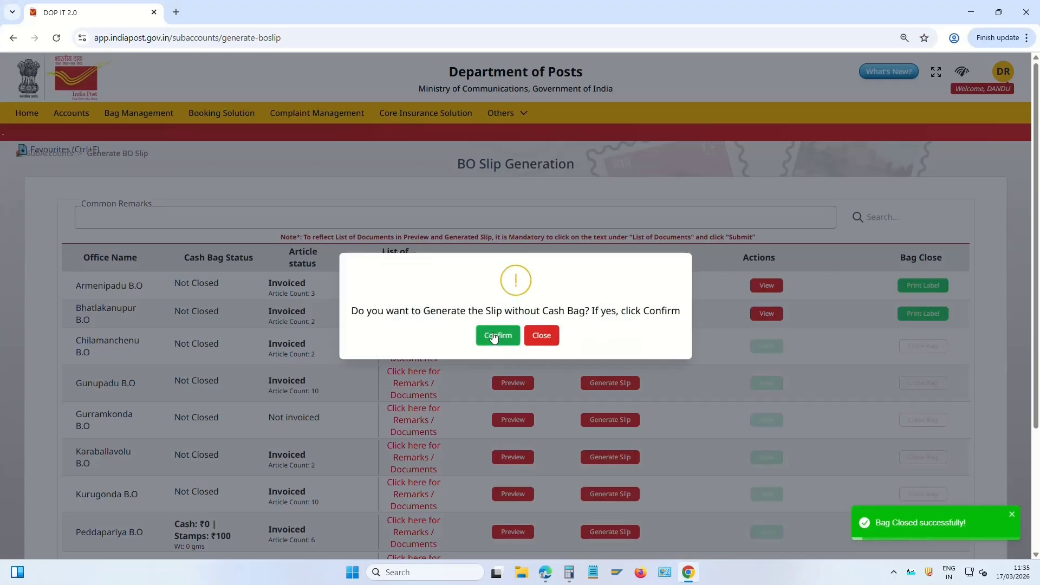
left_click(497, 335)
left_click(788, 496)
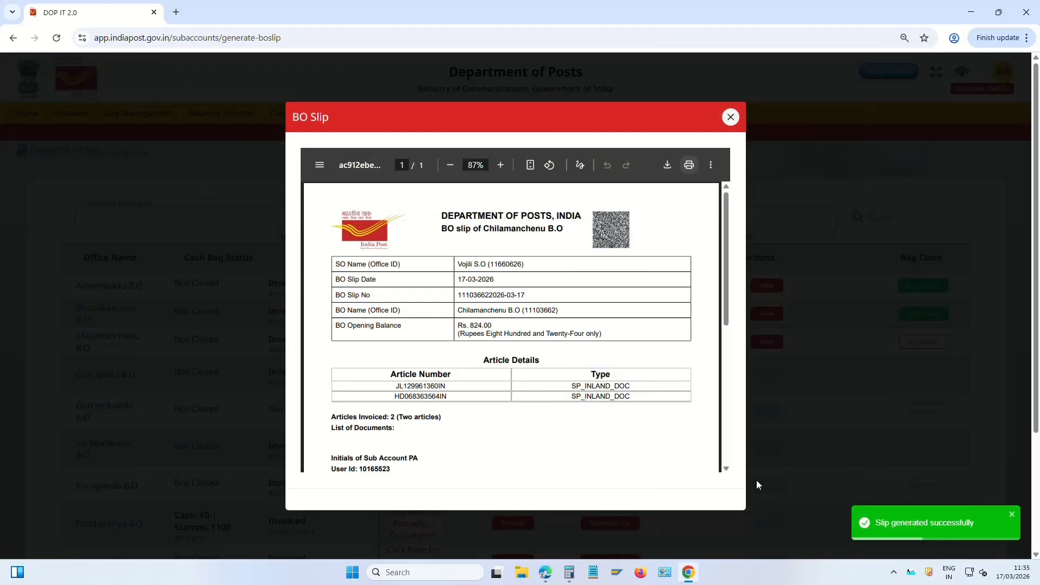
left_click(731, 117)
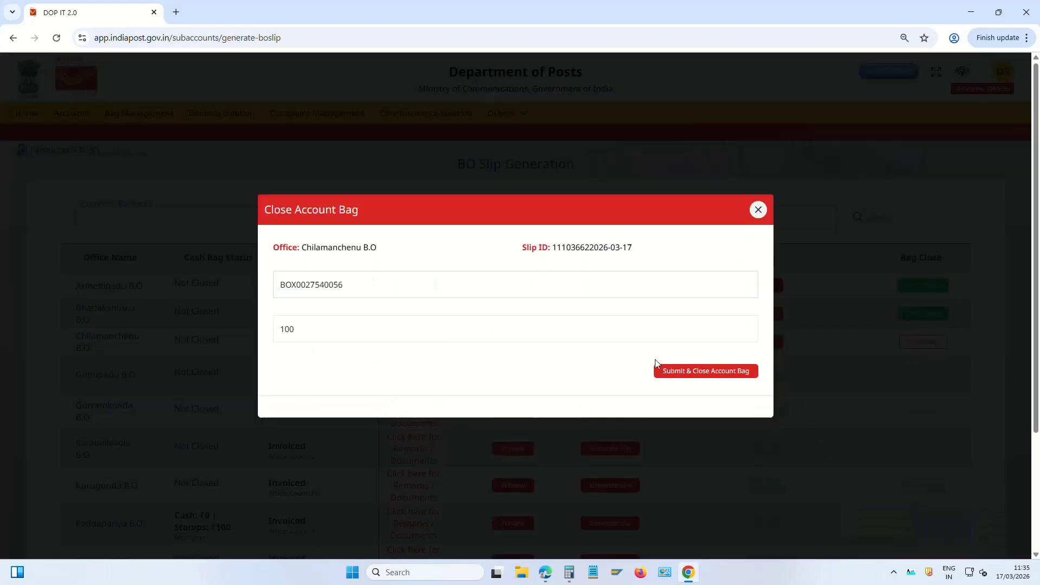
left_click(662, 369)
Generate and print Gunupadu B.O's slip without a cash bag, then close its account bag
left_click(611, 254)
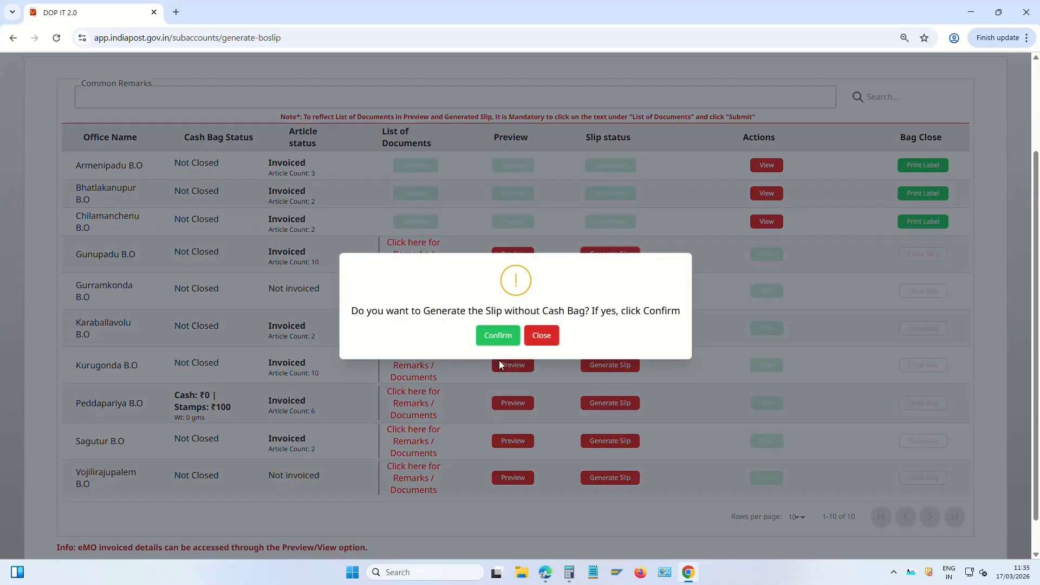
left_click(498, 336)
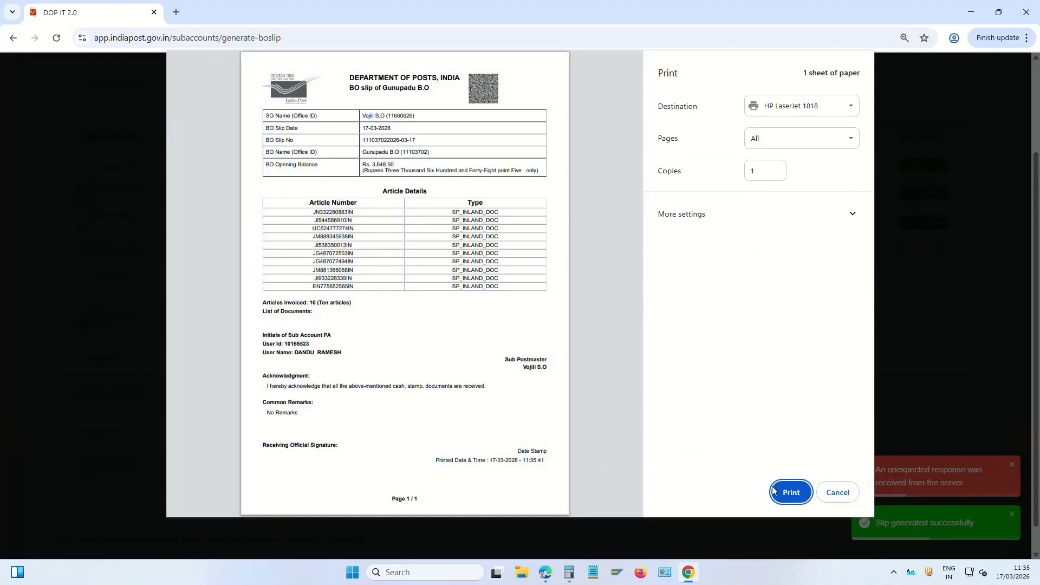
left_click(790, 493)
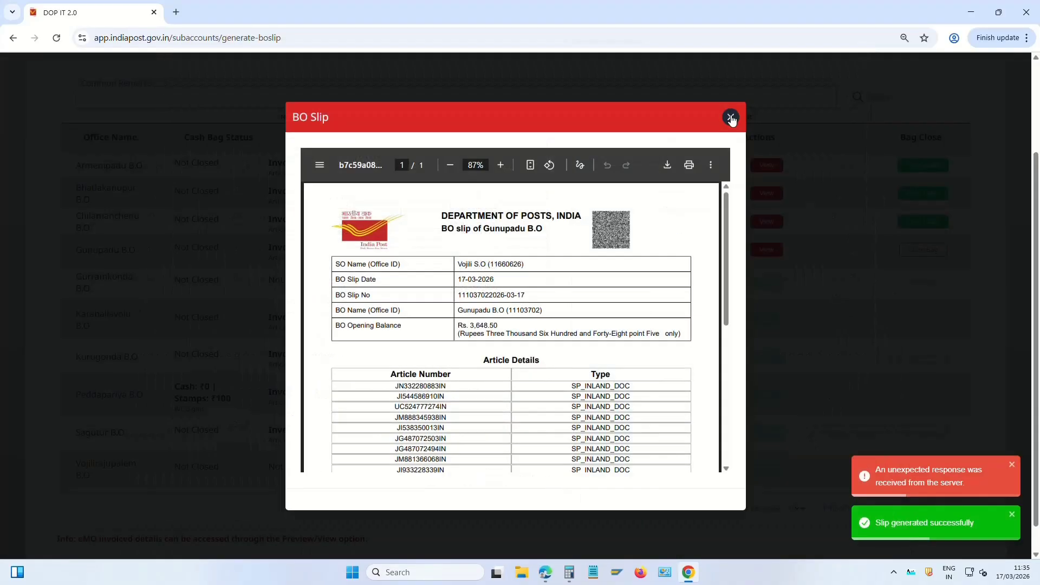
left_click(731, 117)
left_click(722, 372)
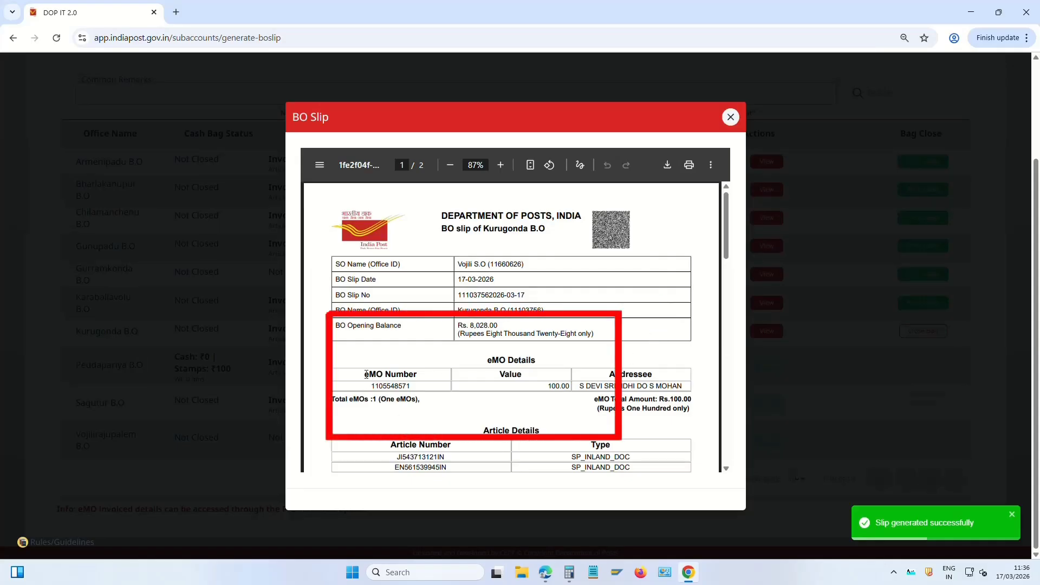
Review the eMO details row on Kurugonda B.O's slip
left_click_drag(364, 375, 684, 386)
scroll(461, 358, "down", 5)
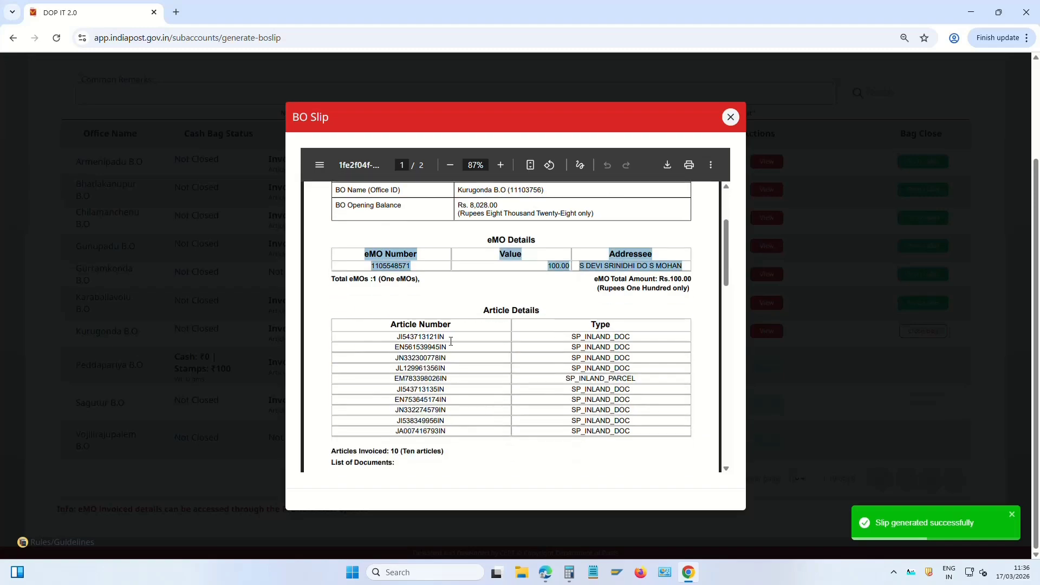
scroll(564, 331, "up", 5)
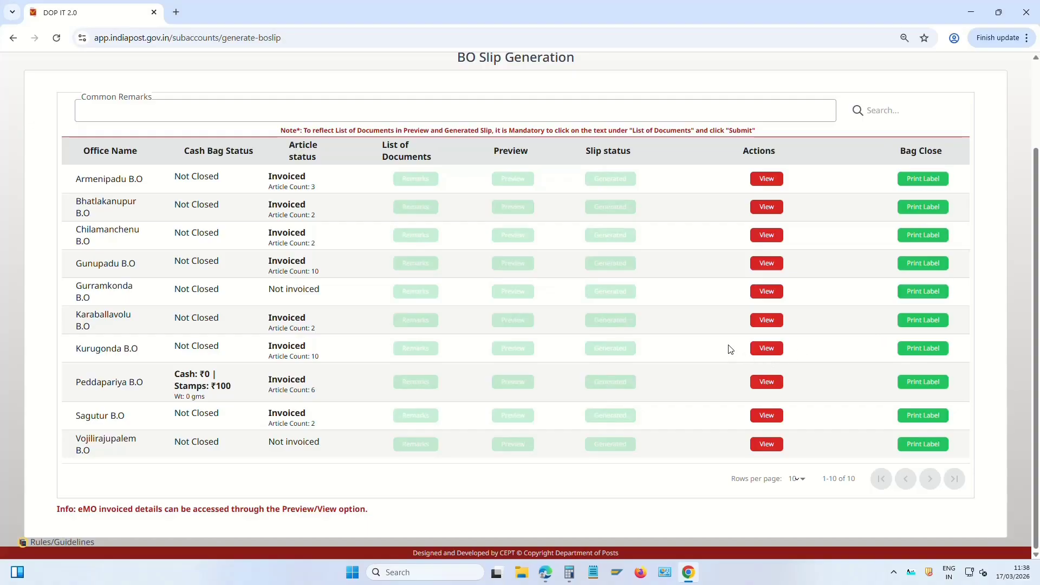
scroll(705, 334, "up", 2)
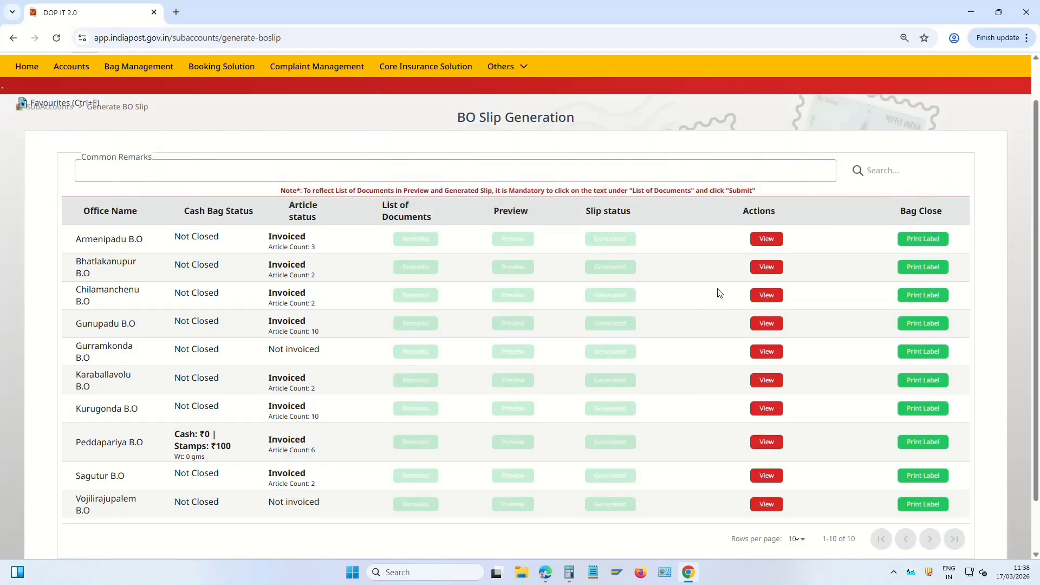
scroll(260, 227, "up", 1)
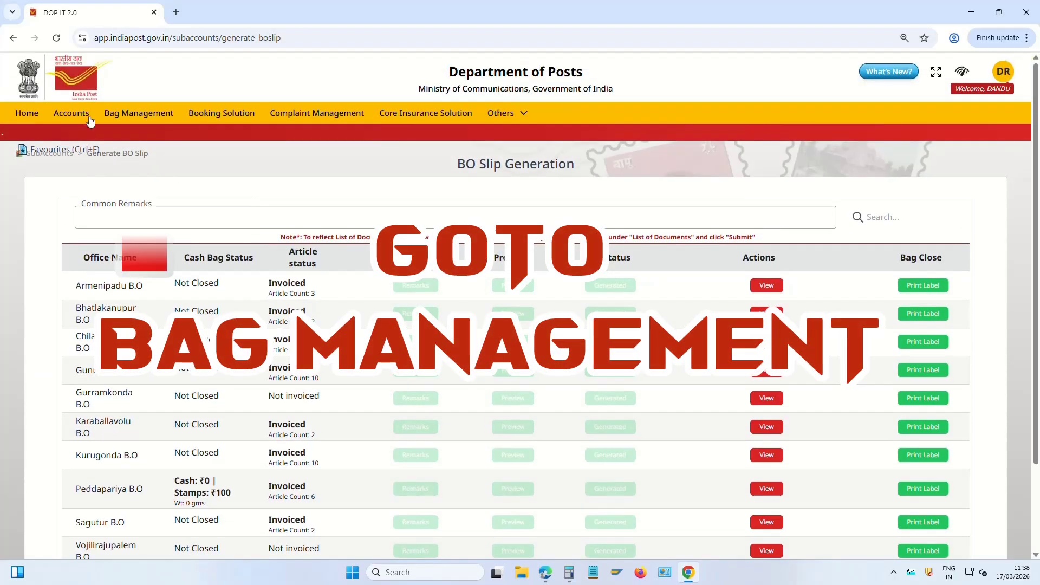
Fetch today's expected bags for the Armenipadu B.O bicycle schedule in Bag Despatch
left_click(147, 116)
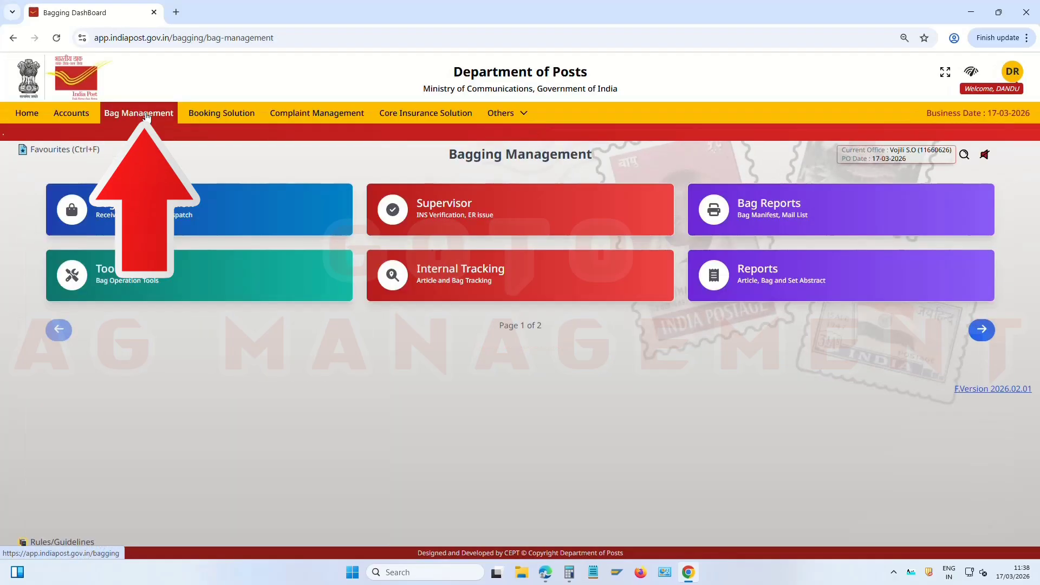
left_click(182, 213)
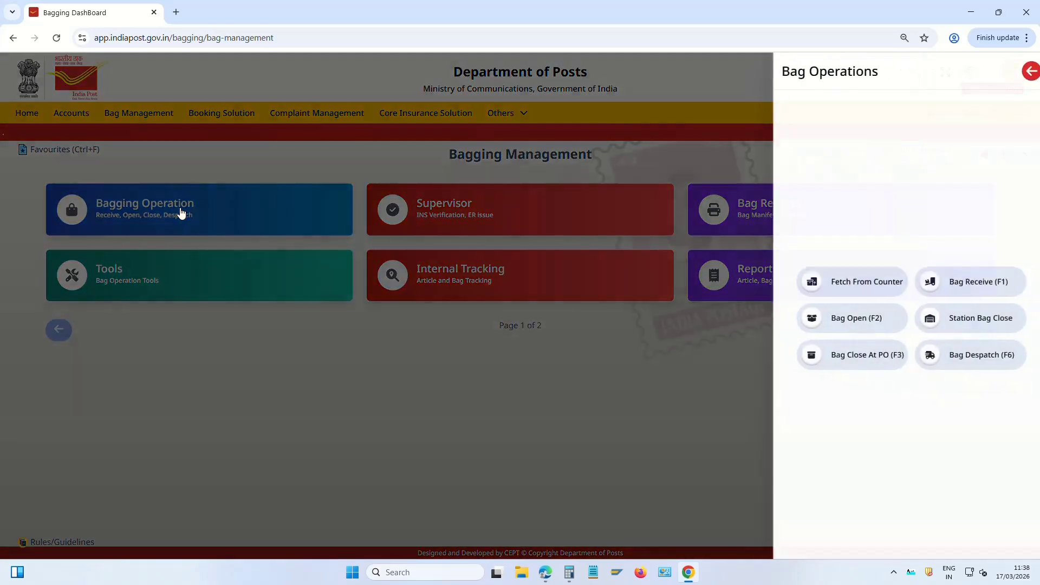
left_click(973, 355)
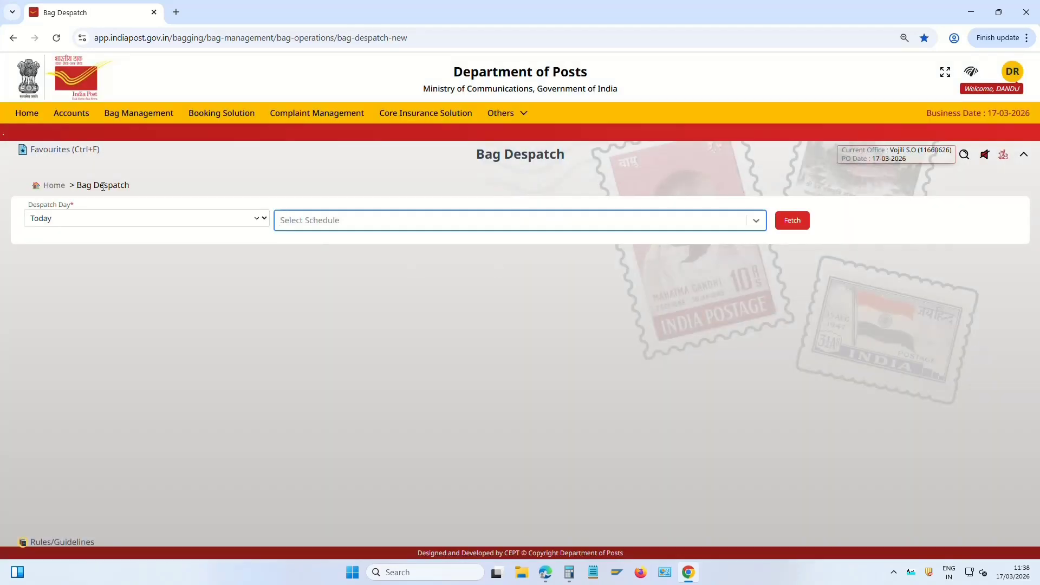
left_click(98, 219)
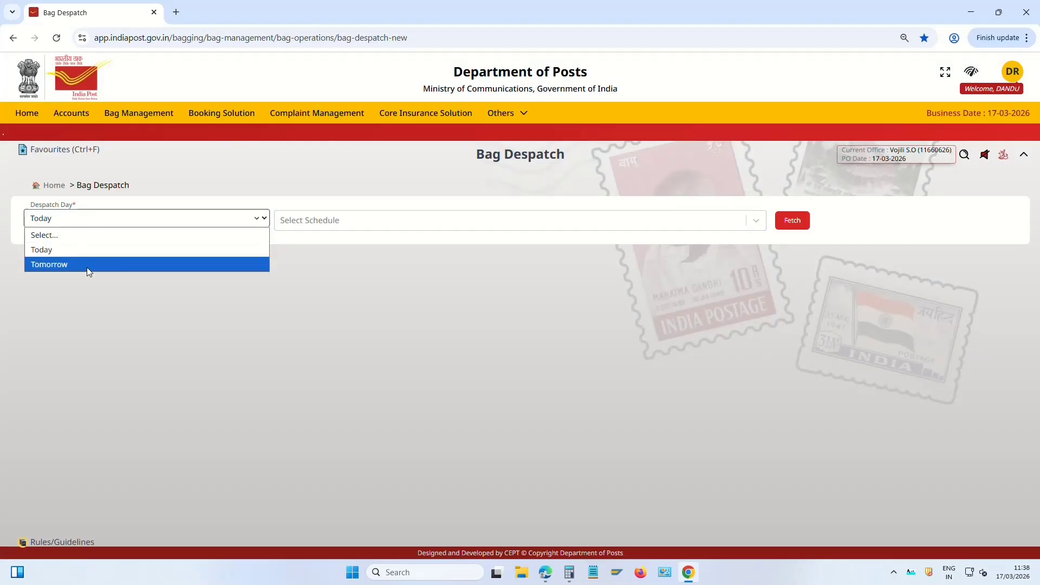
left_click(139, 250)
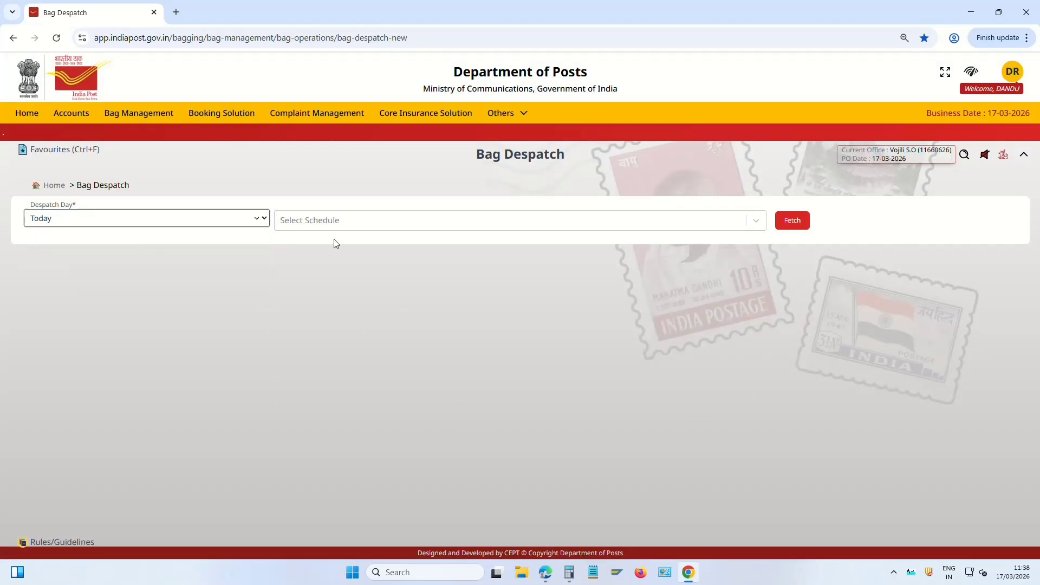
left_click(339, 223)
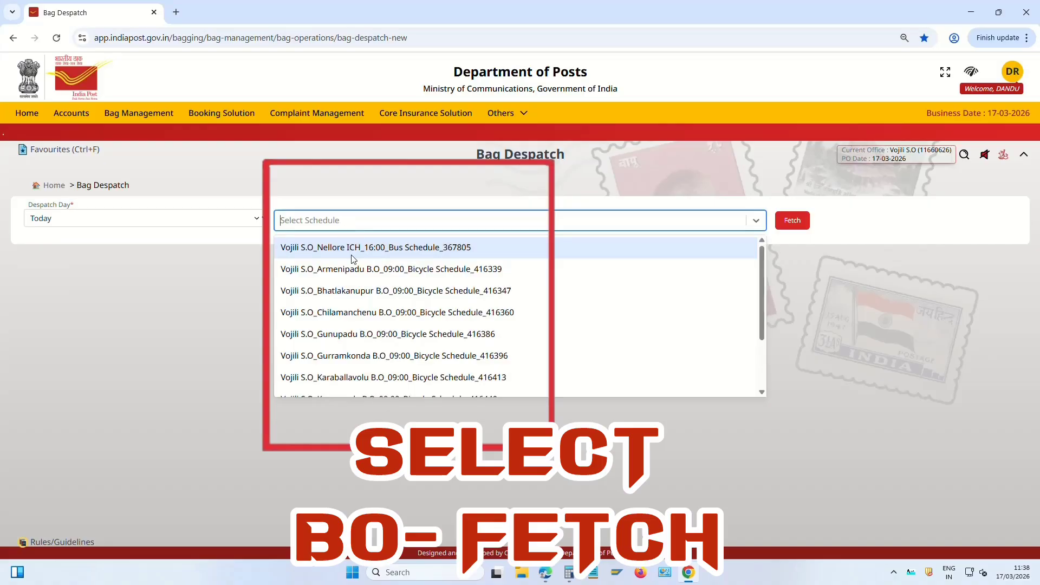
left_click(377, 271)
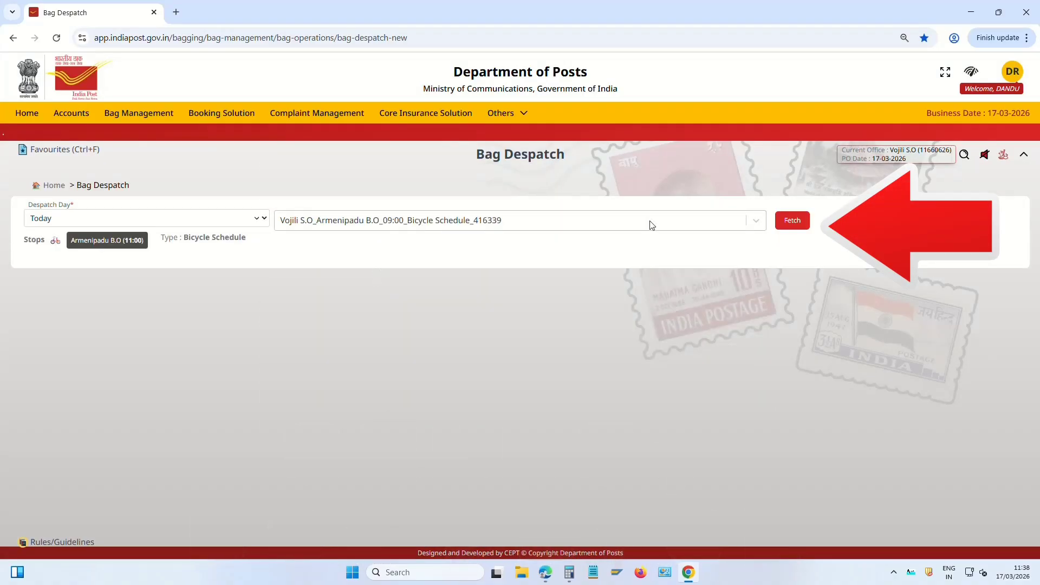
left_click(797, 224)
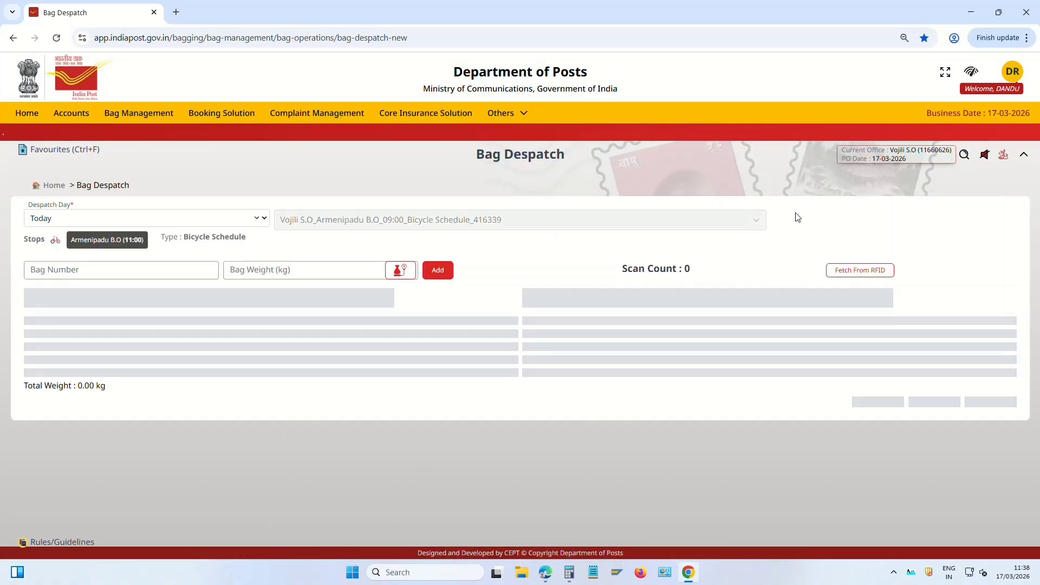
double_click(566, 342)
key("ctrl+c")
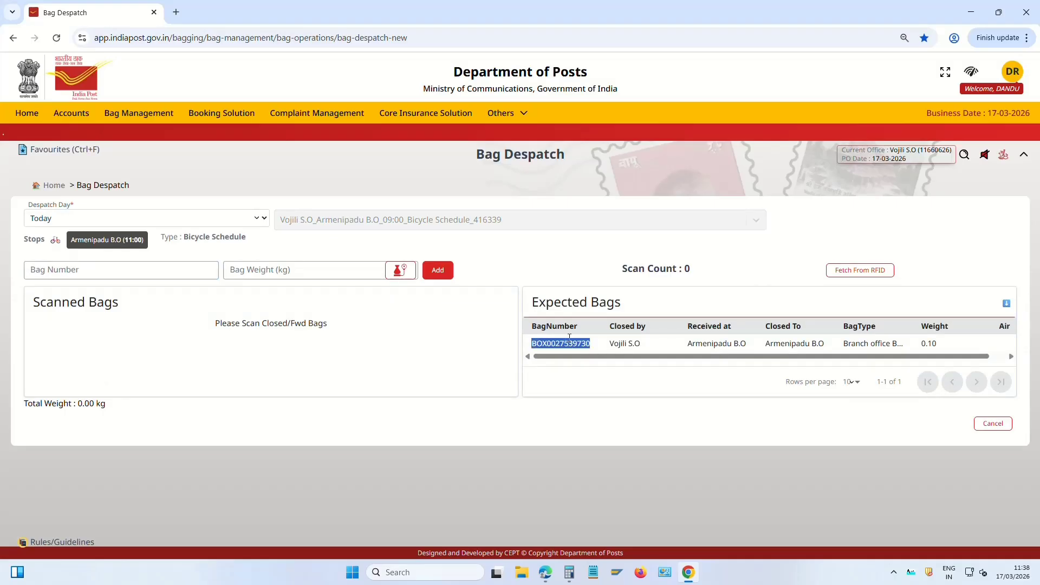
left_click(161, 273)
key("ctrl+v")
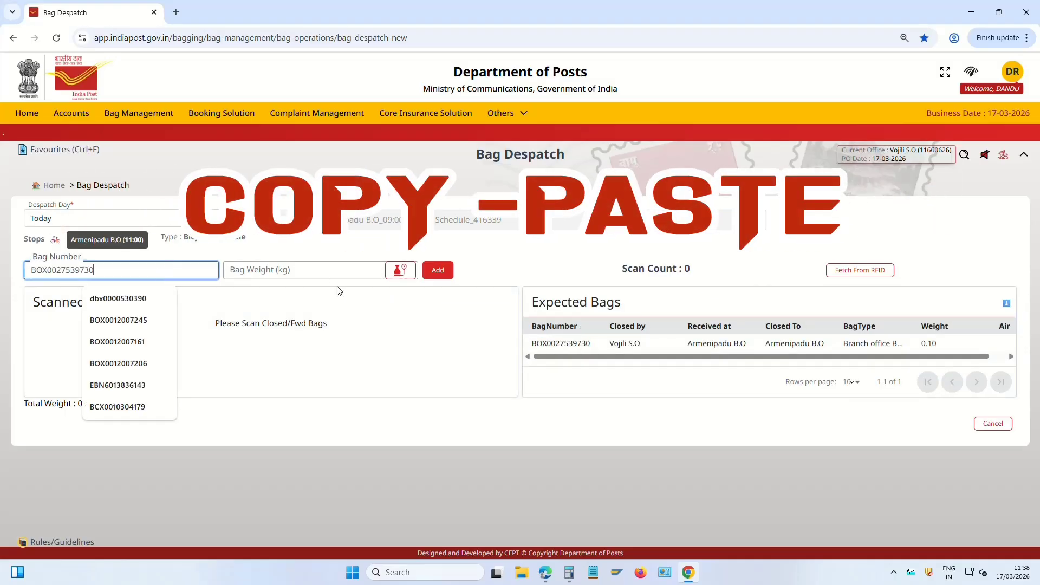
left_click(438, 270)
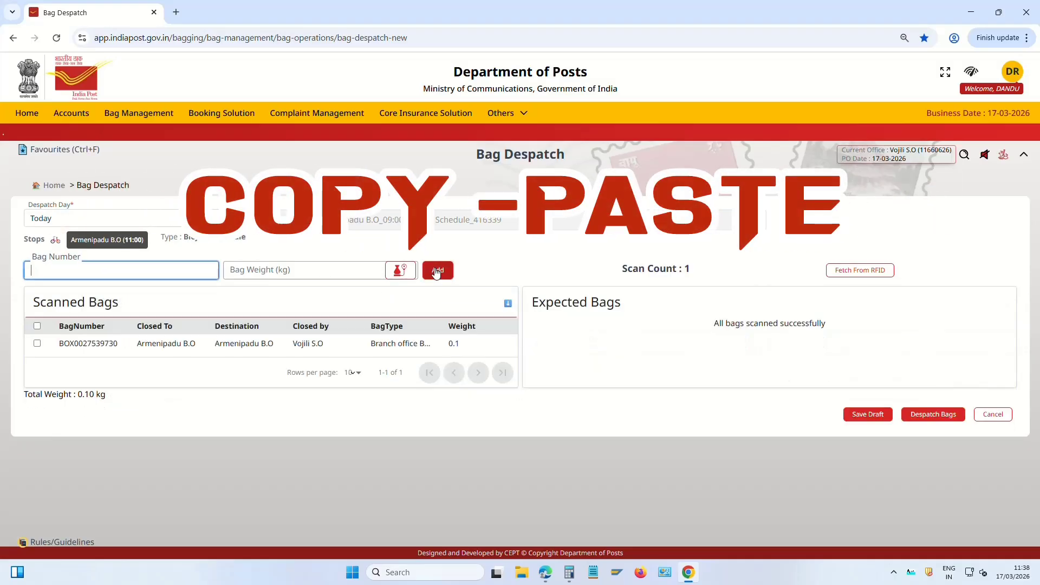
Despatch the scanned bag to Gunupadu B.O and close its mail list
left_click(940, 419)
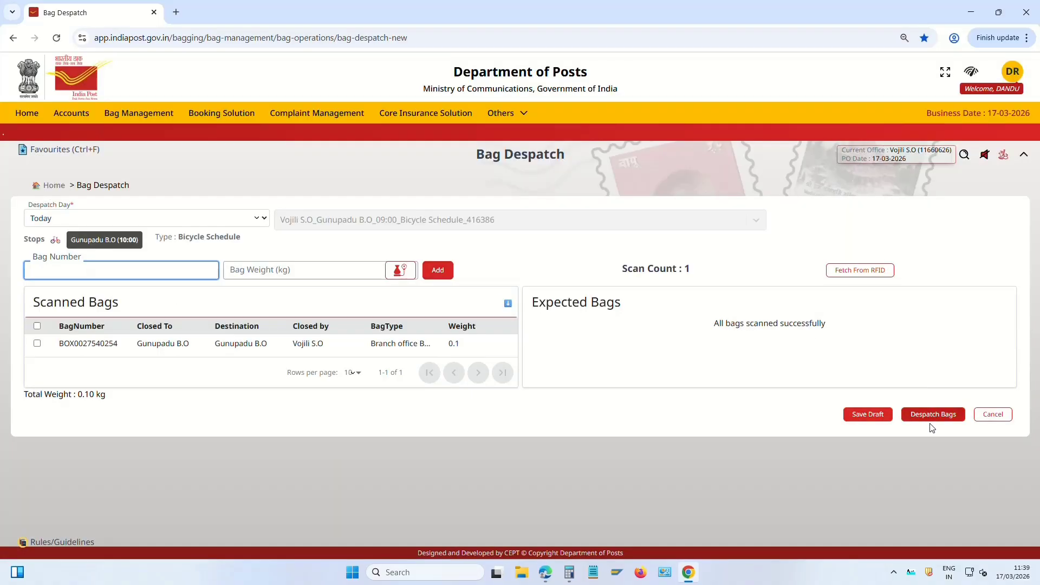
left_click(934, 416)
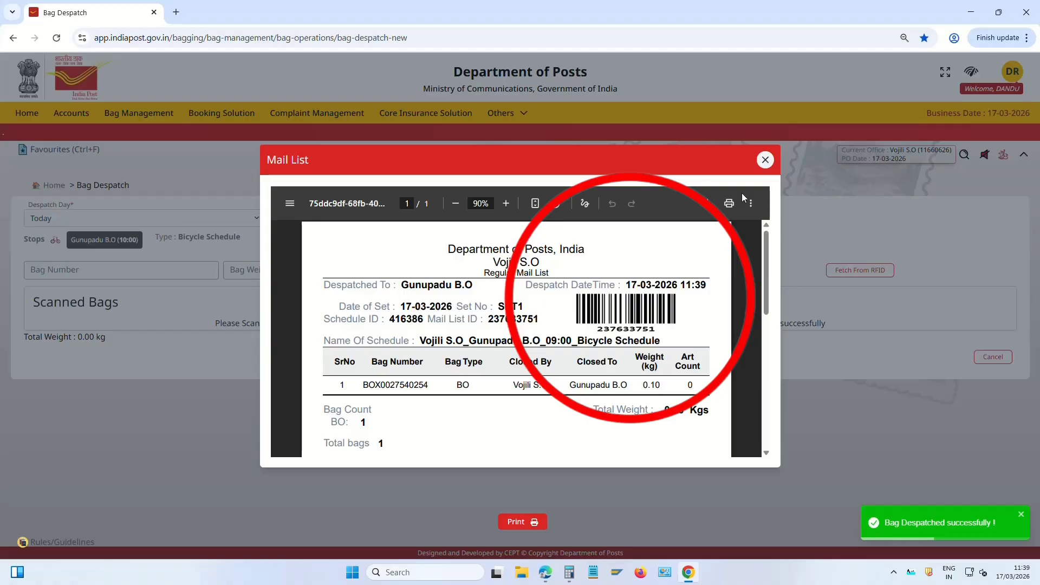
left_click(765, 159)
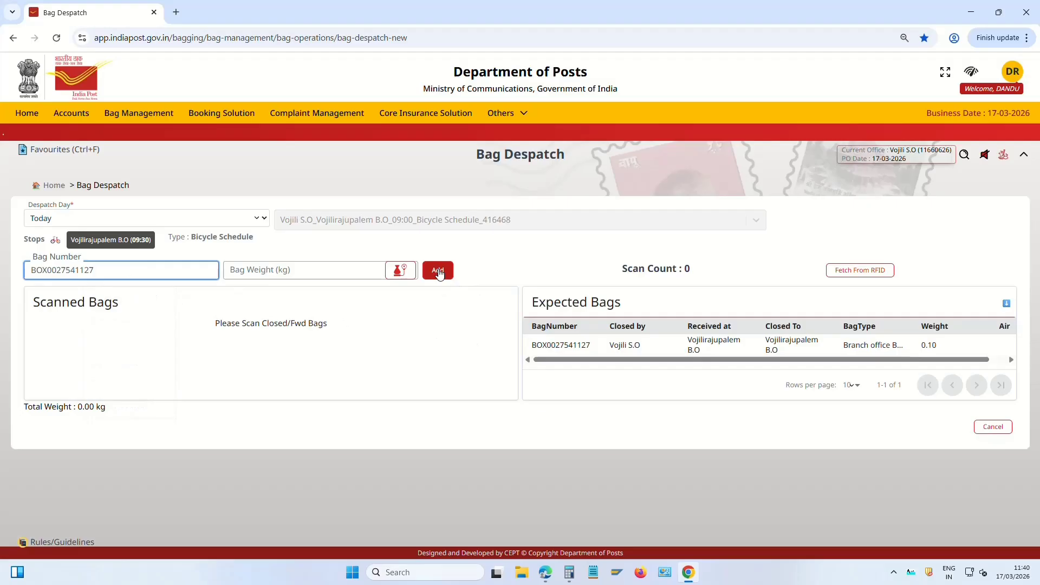
left_click(438, 271)
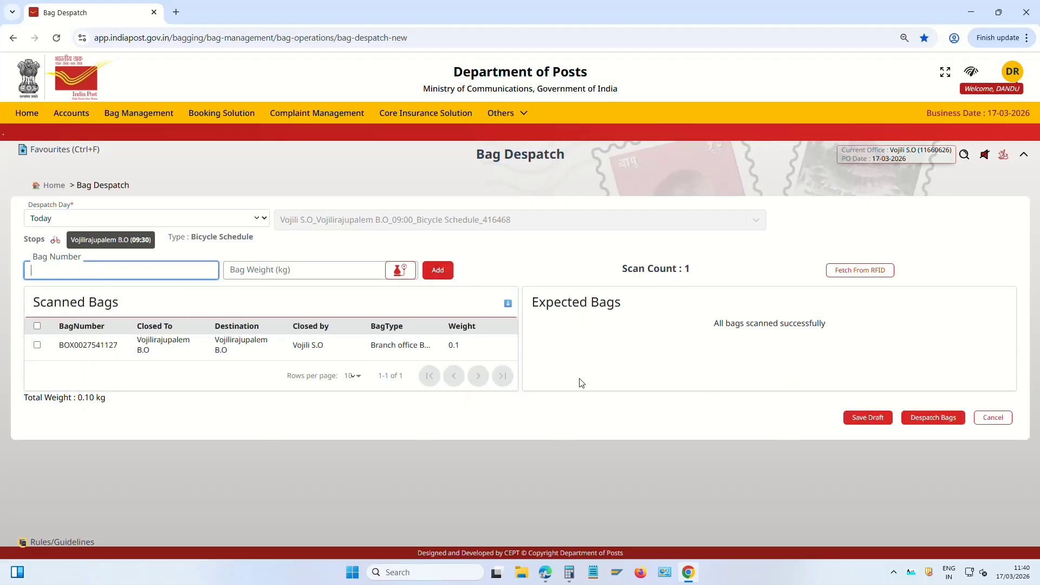
left_click(928, 420)
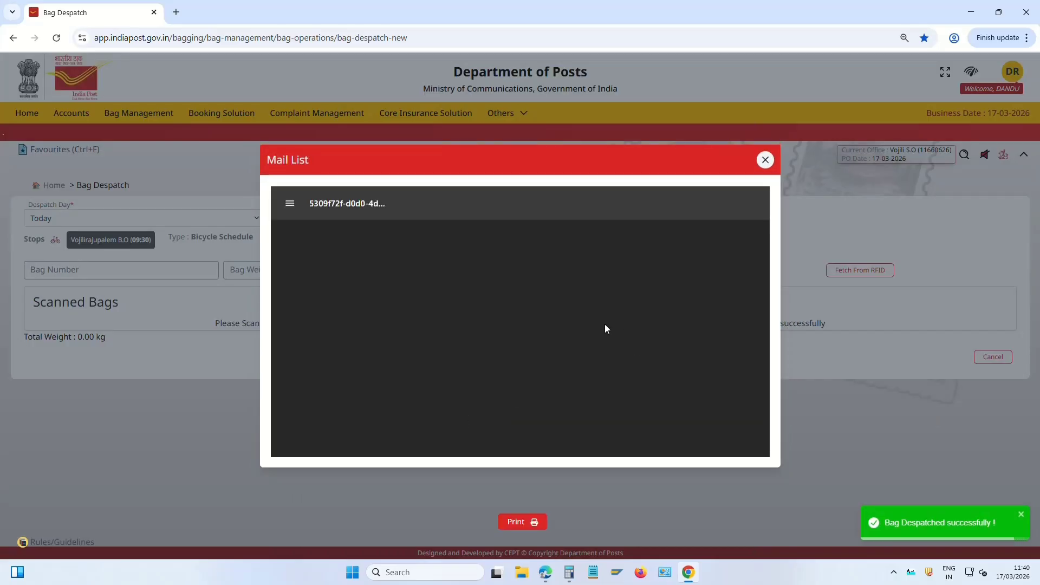
left_click(769, 158)
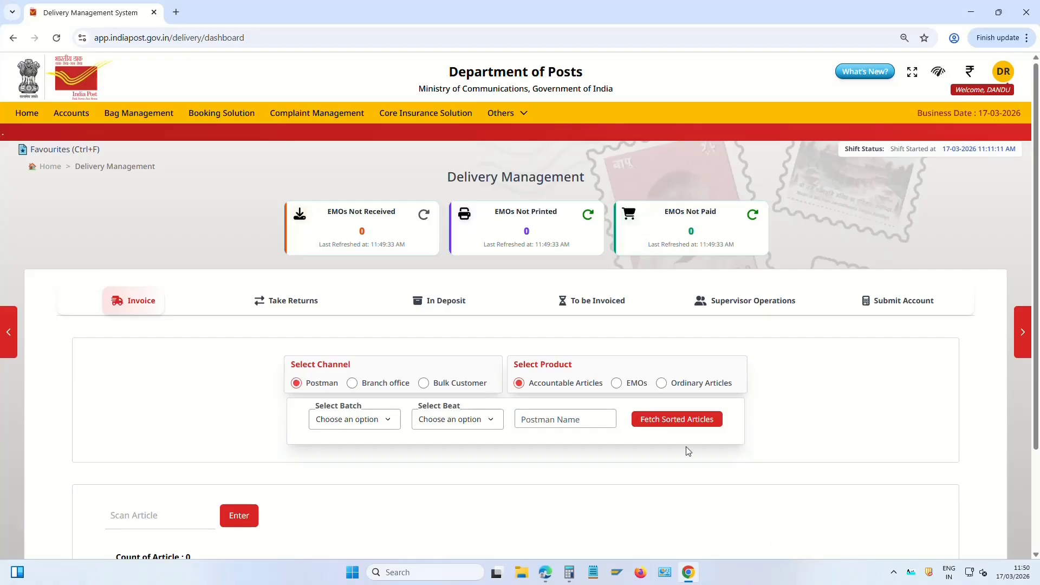
Select Speed Post article JN331951171IN under To be Invoiced and mark it Missent
left_click(445, 306)
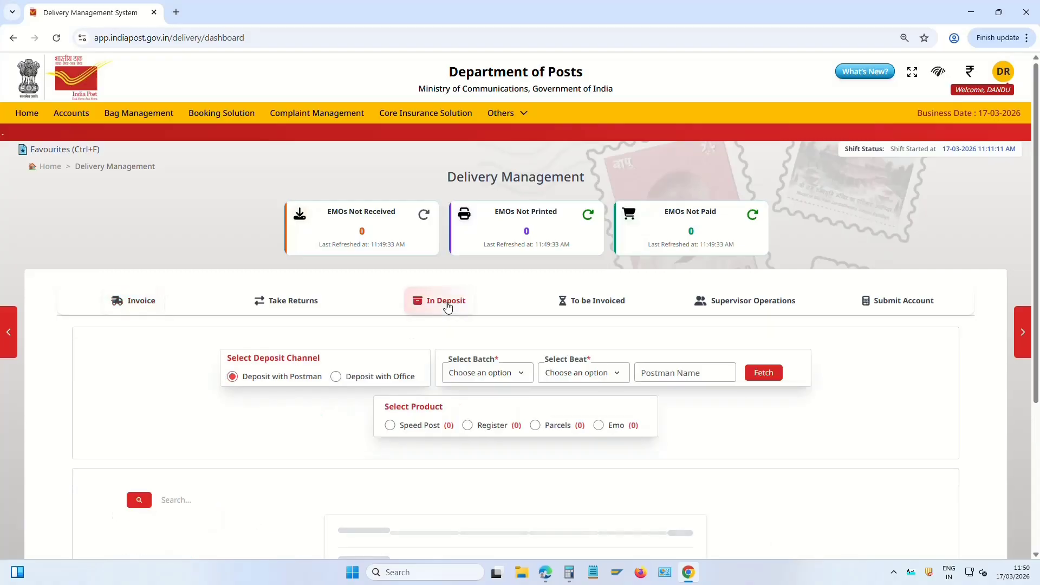
left_click(587, 305)
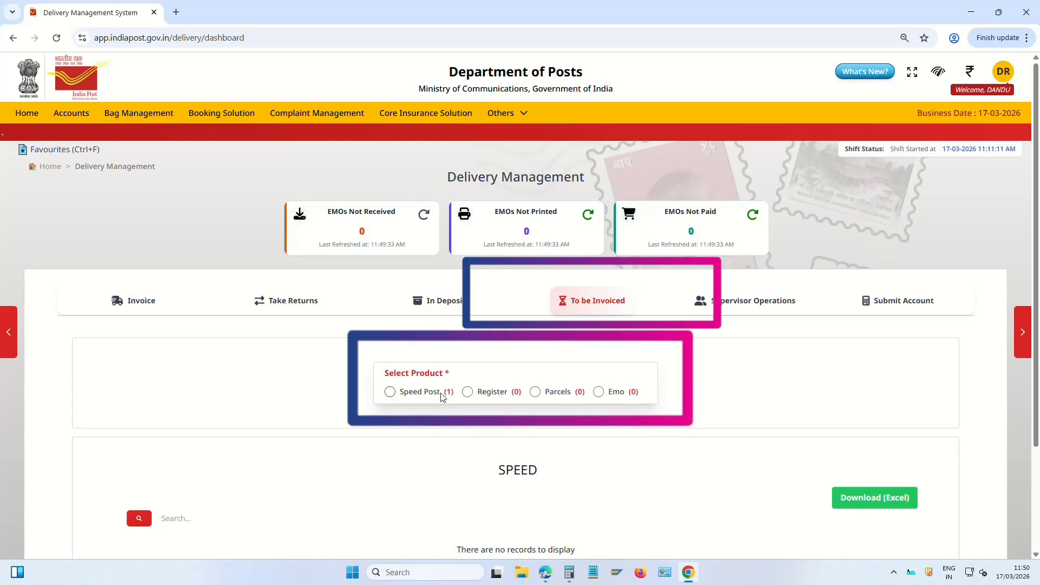
left_click(391, 392)
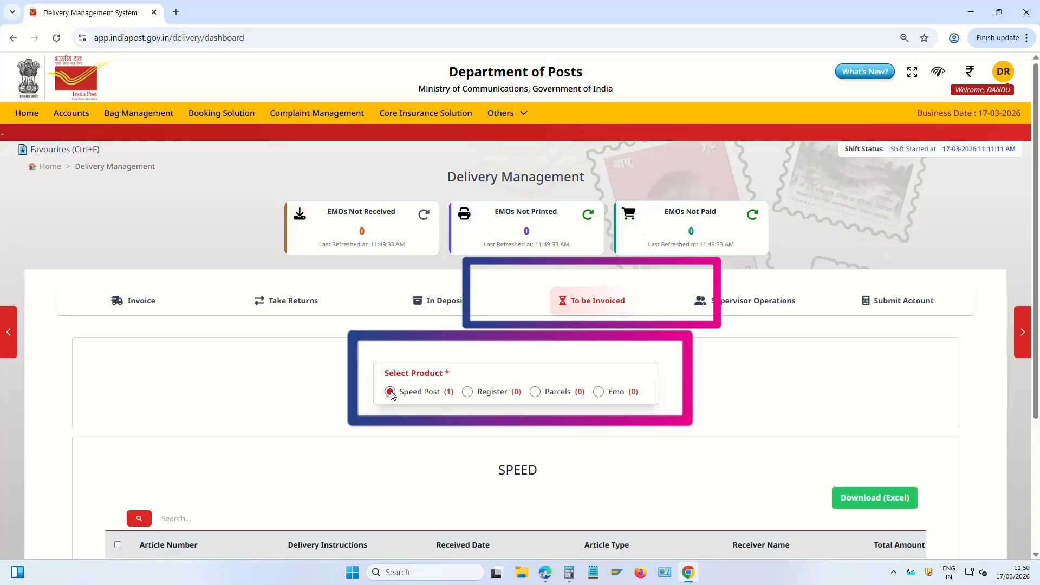
scroll(609, 448, "down", 2)
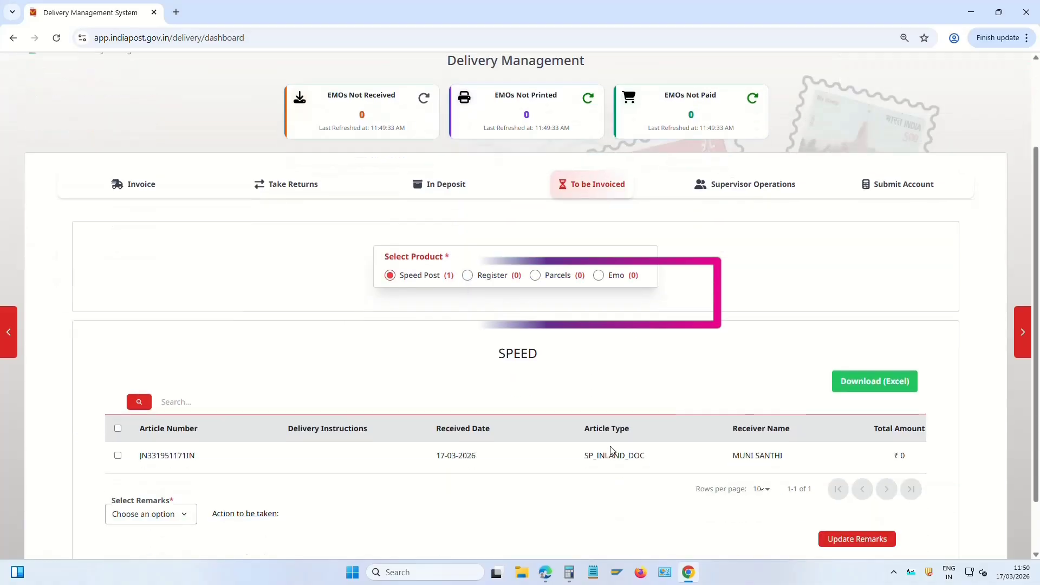
left_click(118, 453)
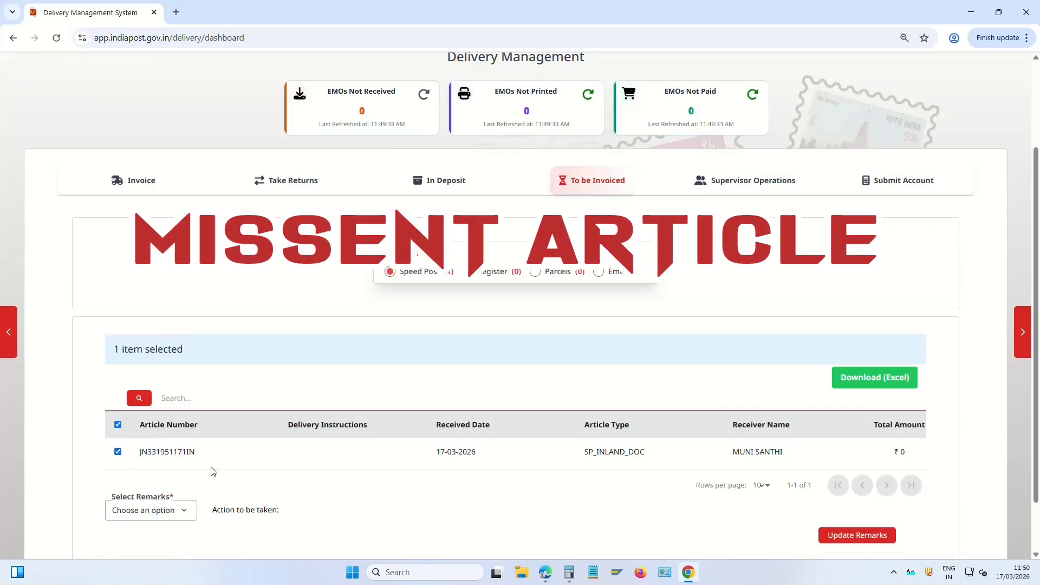
scroll(486, 423, "down", 1)
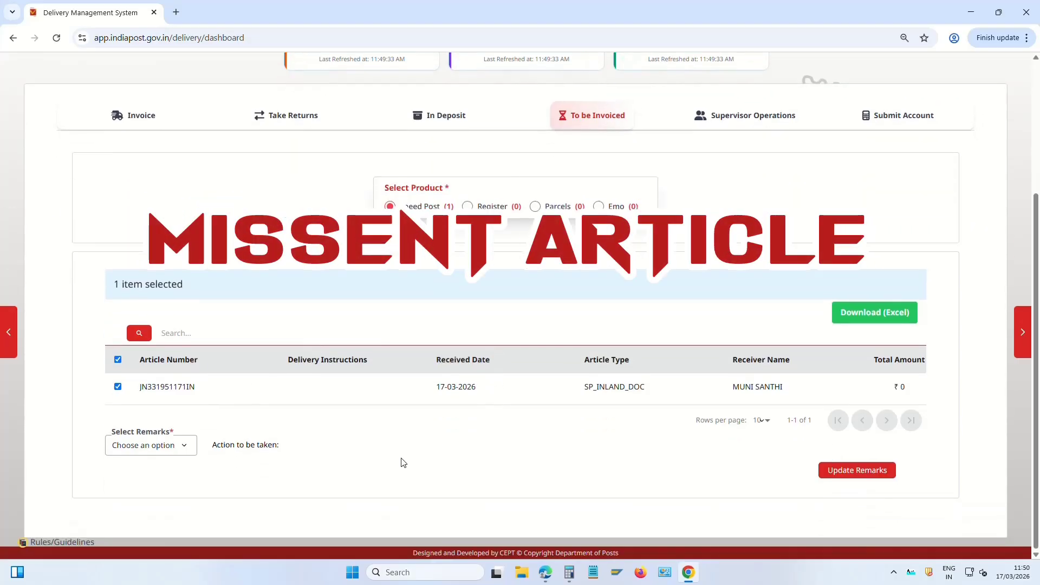
left_click(169, 445)
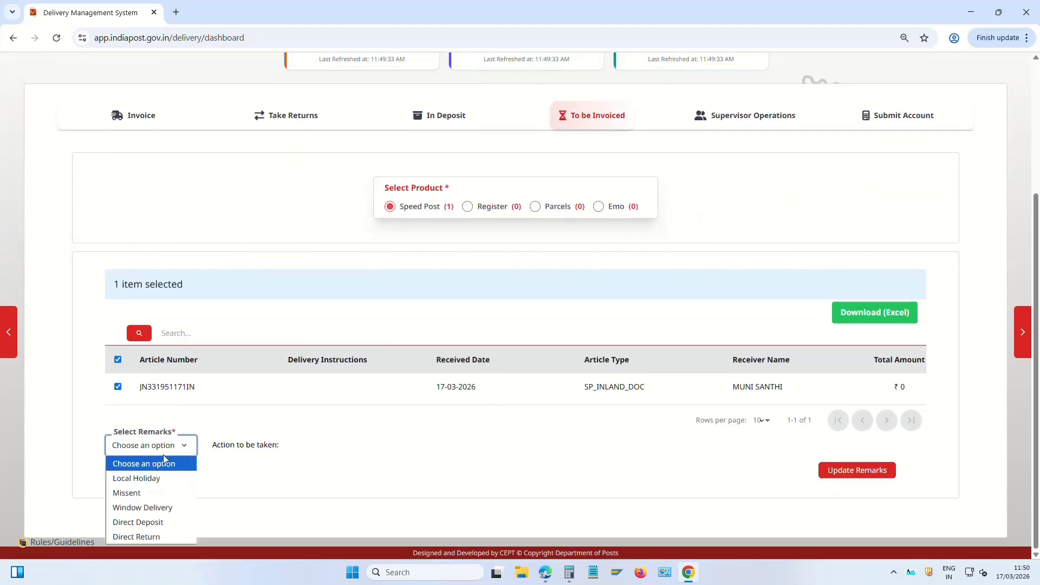
left_click(139, 494)
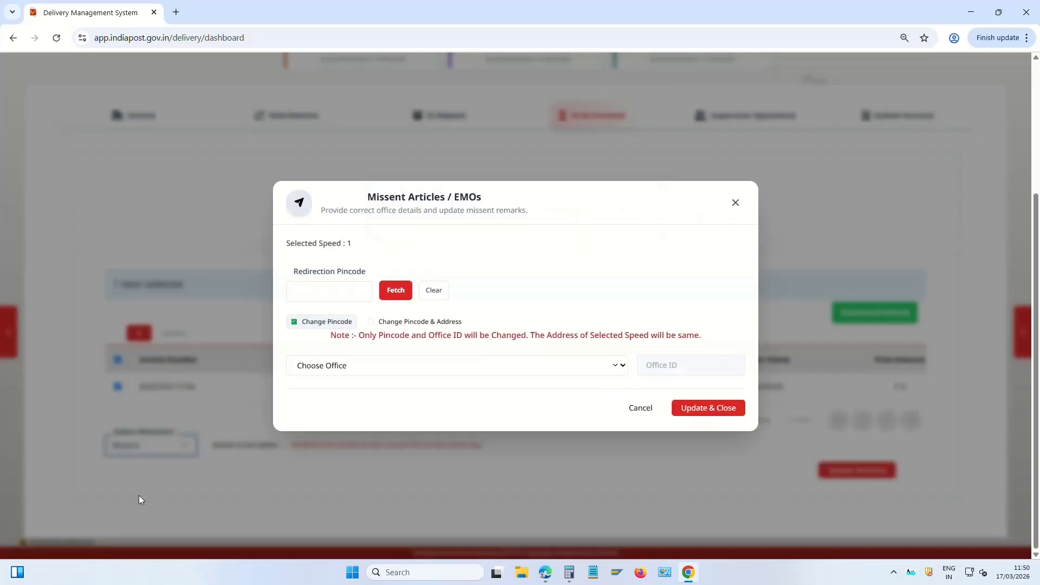
Redirect the article to pincode 524421, Menakur S.O, and save the update
left_click(330, 294)
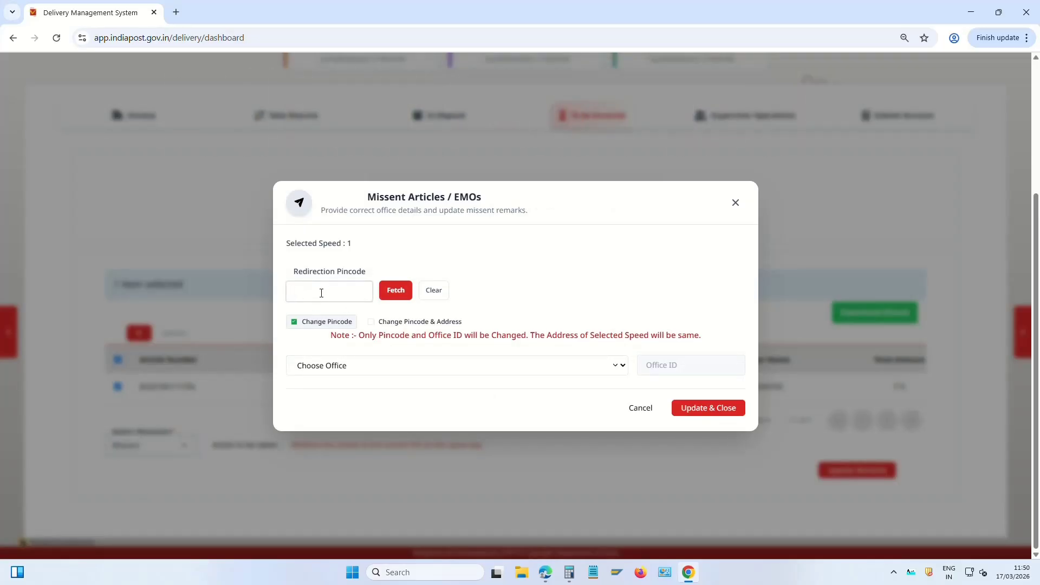
type("524421")
left_click(395, 296)
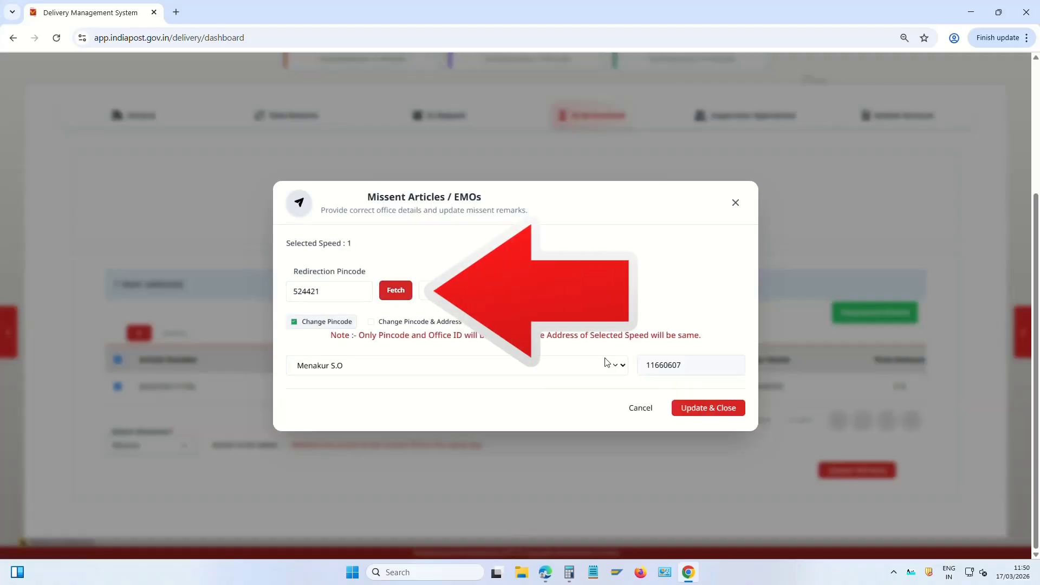
left_click(325, 371)
left_click(364, 365)
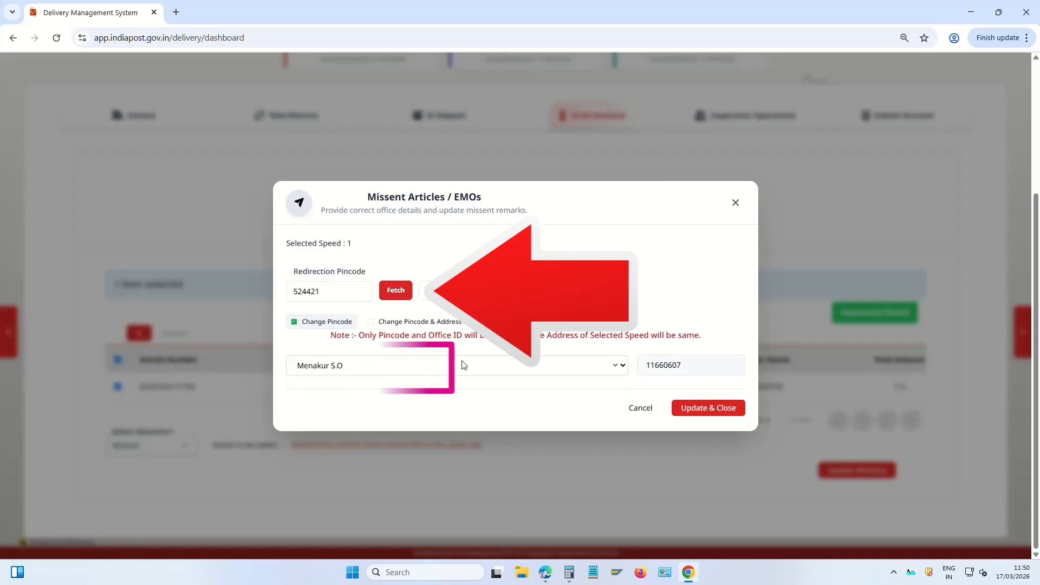
left_click(725, 413)
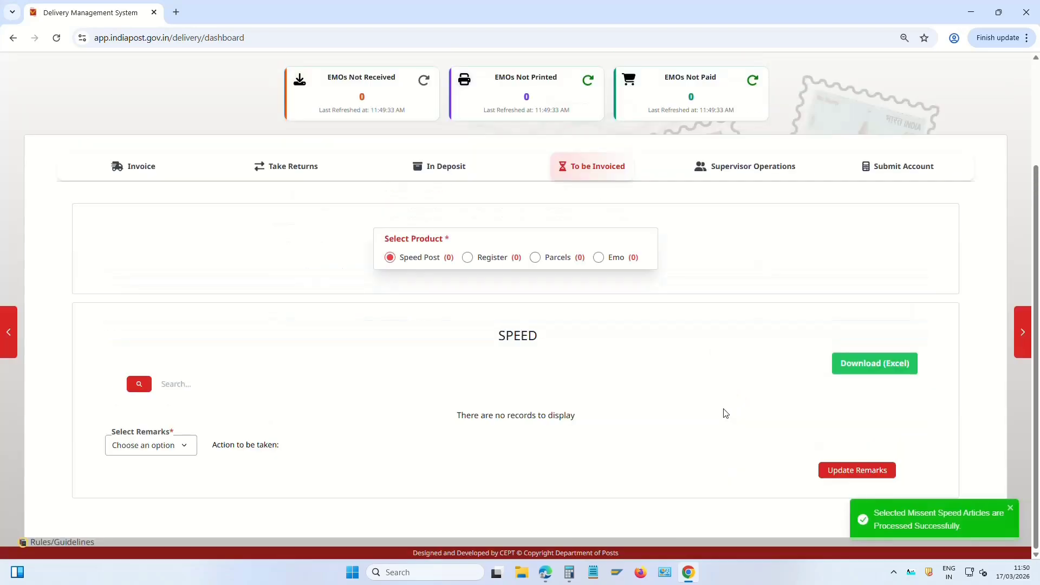
left_click(434, 169)
Confirm To be Invoiced is empty, fetch Deposit articles for BATCH_01 and BEAT_01 (none), then return
scroll(561, 177, "up", 1)
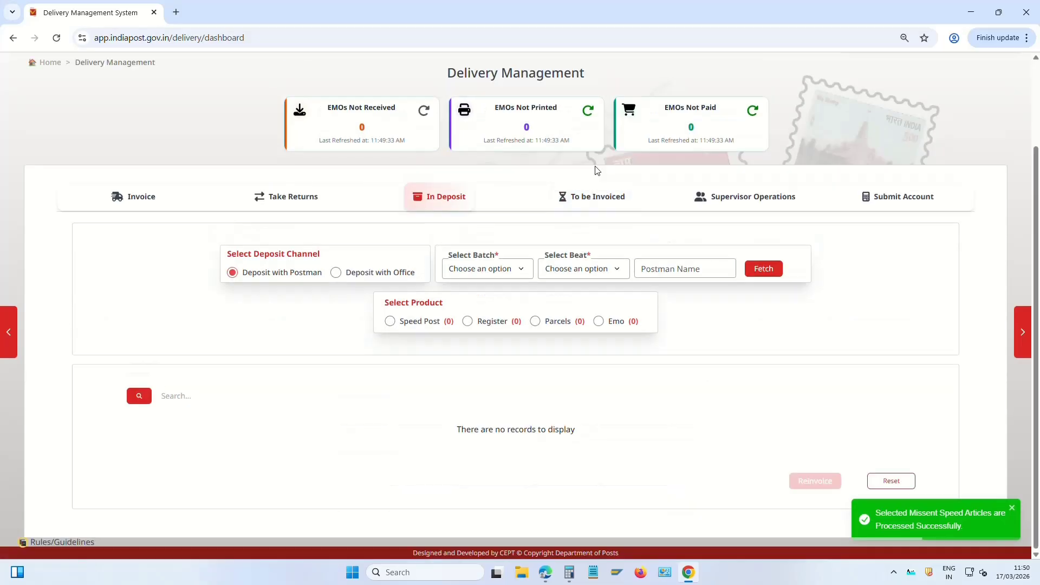
left_click(596, 196)
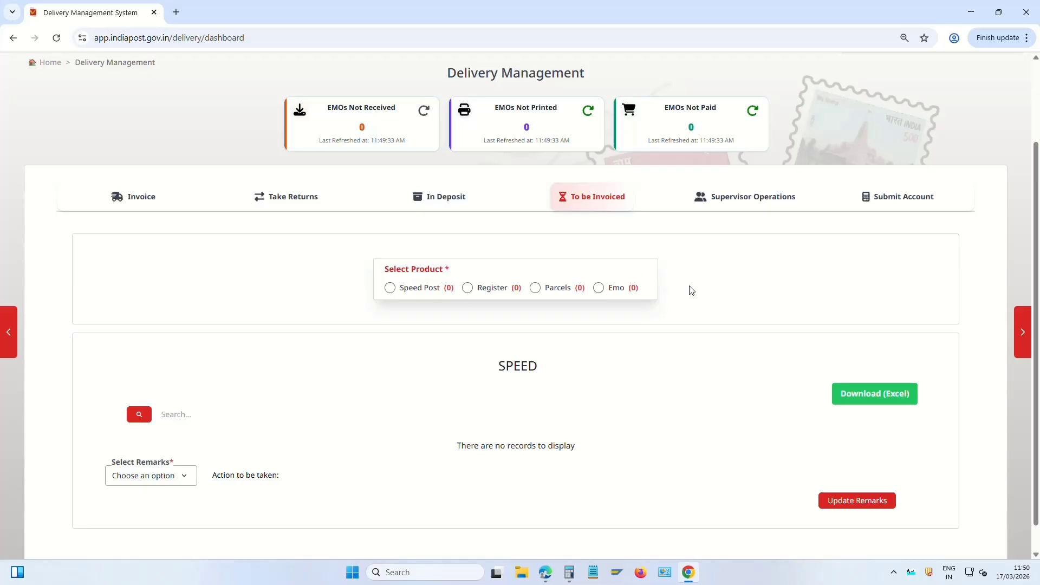
left_click(442, 198)
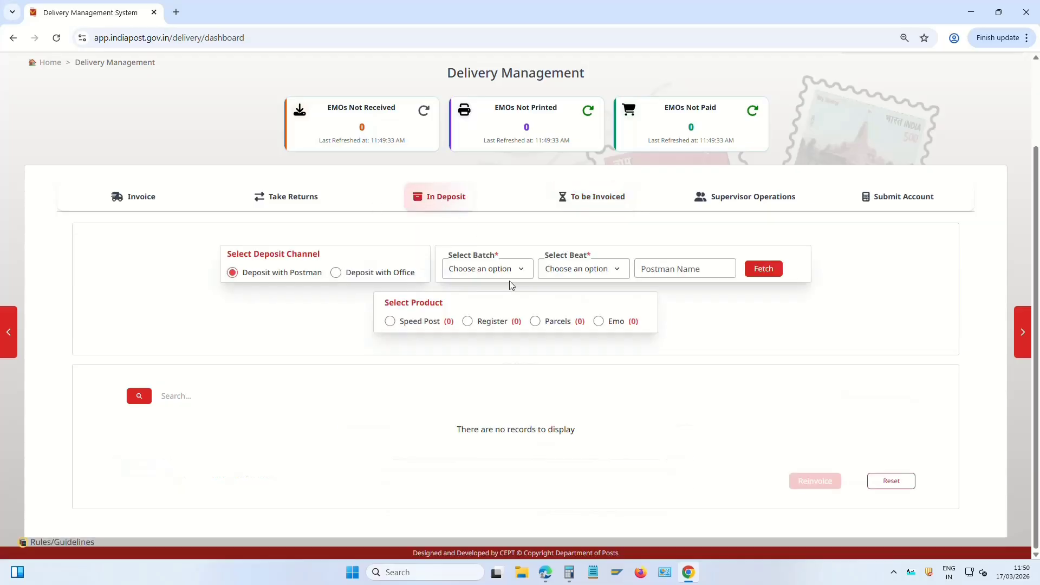
left_click(496, 270)
left_click(479, 300)
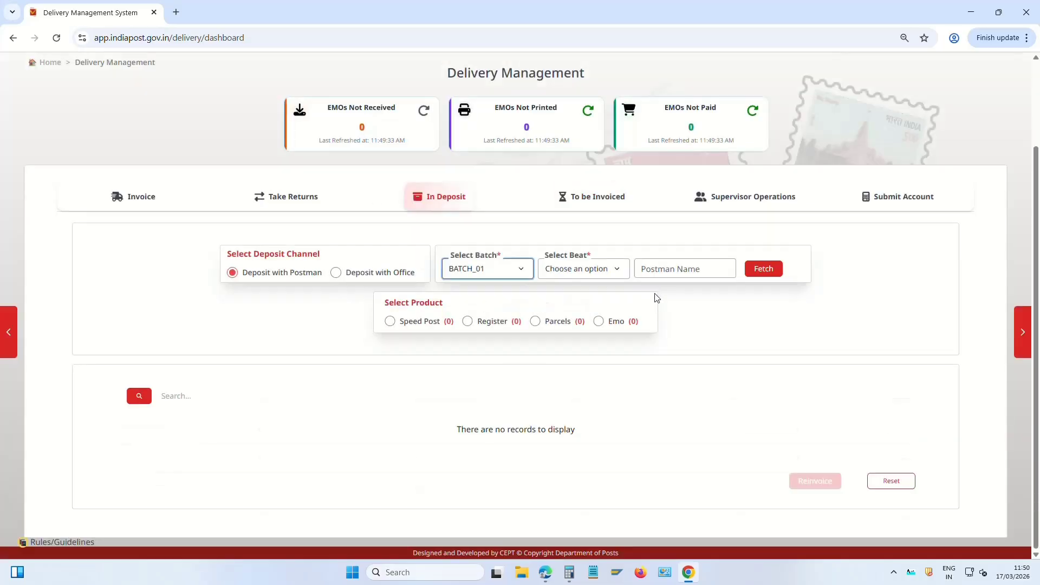
left_click(595, 270)
left_click(578, 303)
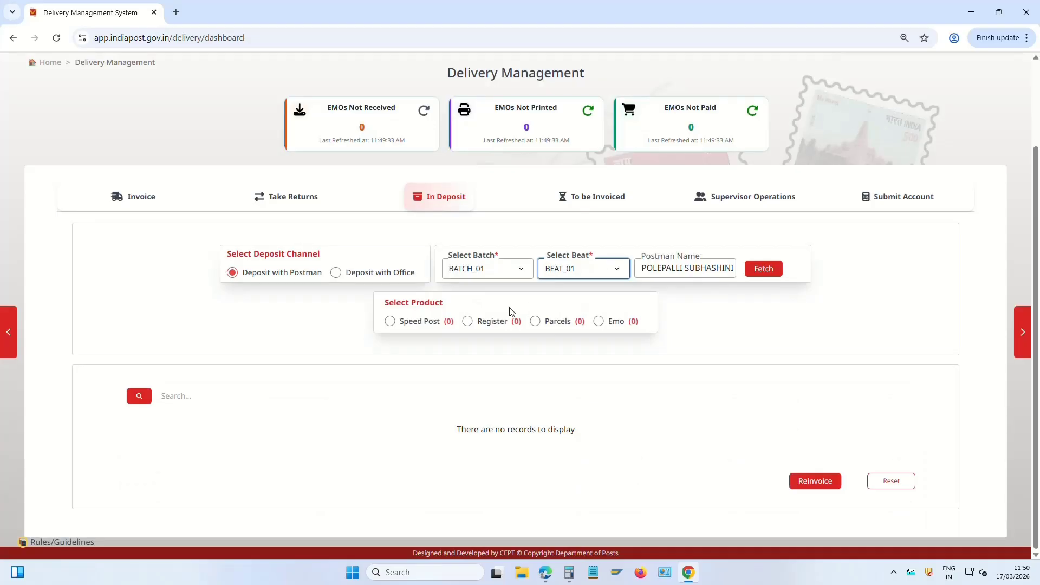
left_click(764, 269)
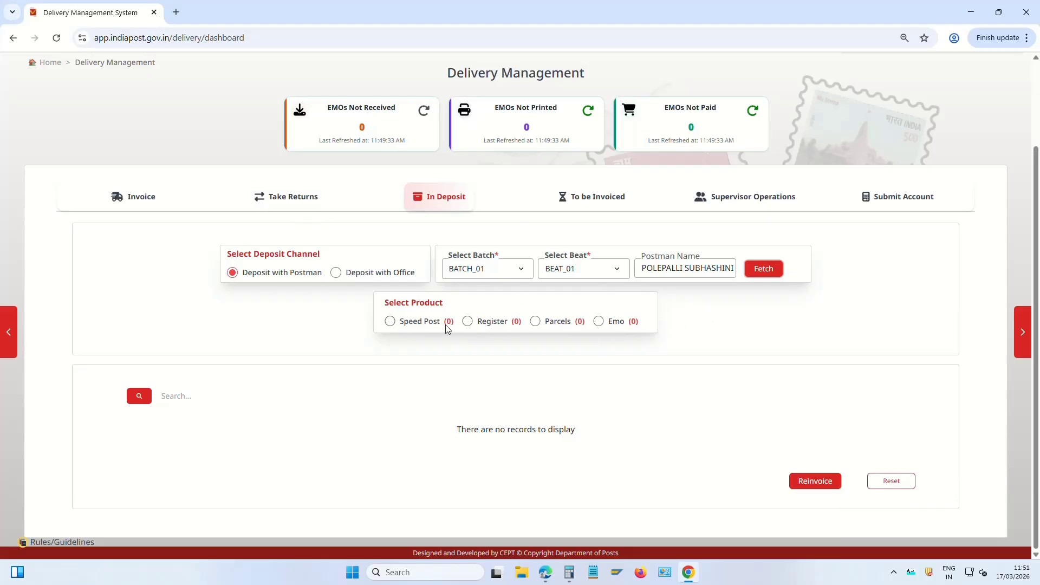
left_click(581, 199)
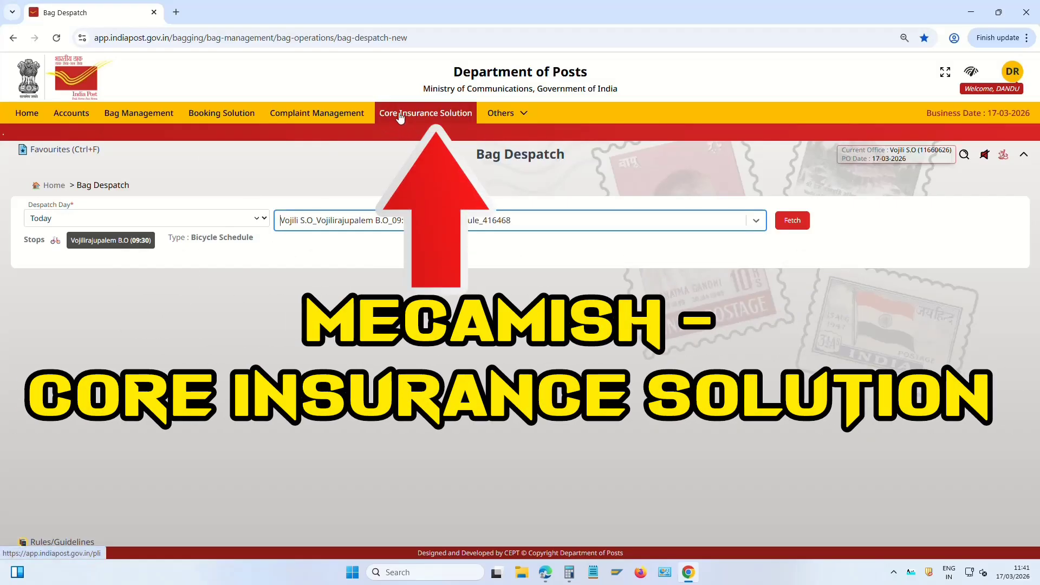
Open Core Insurance Solution's Collections to show transaction types such as Initial and Renewal Premium
left_click(449, 118)
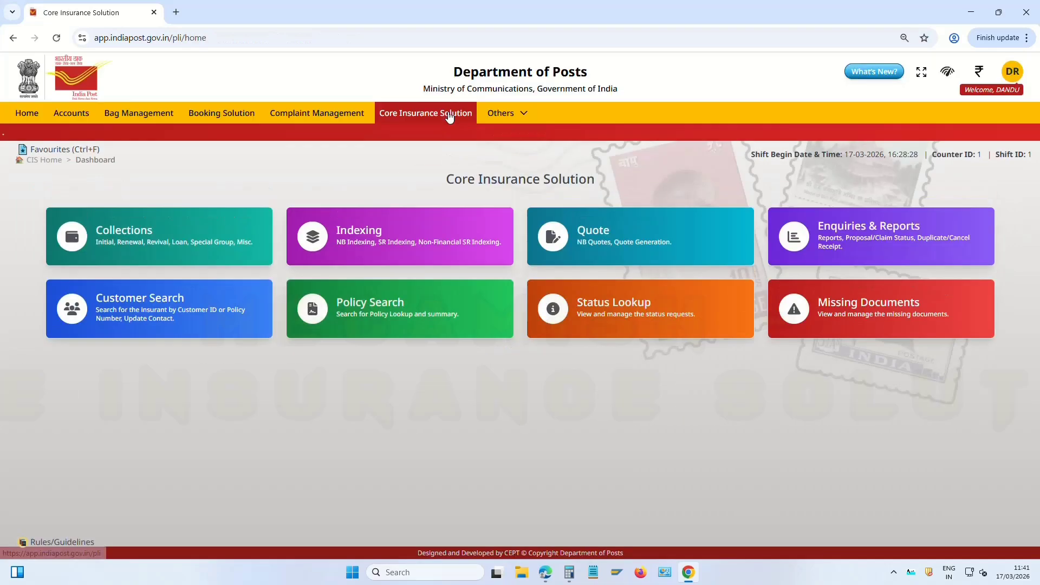
left_click(135, 240)
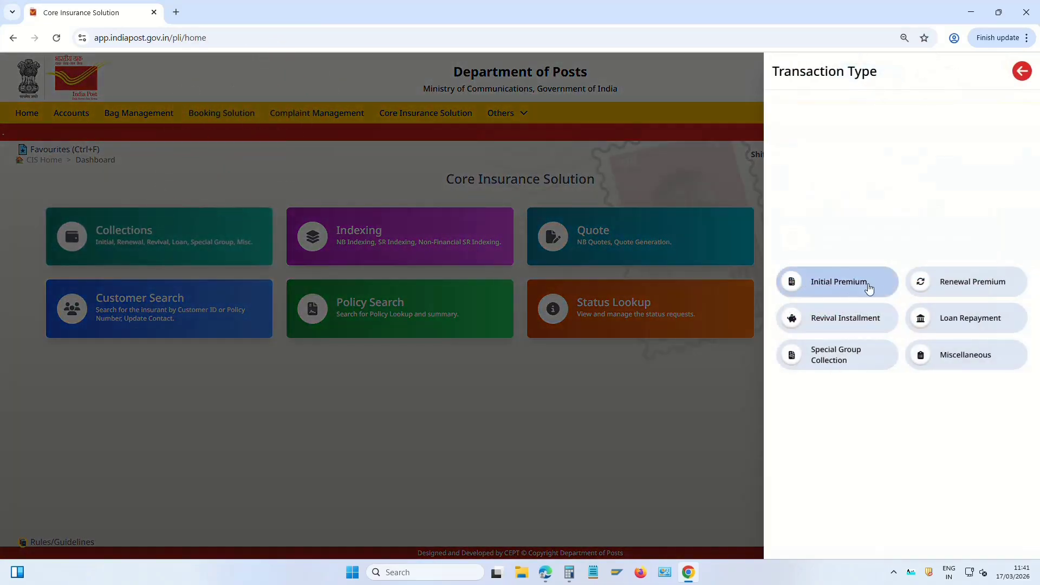
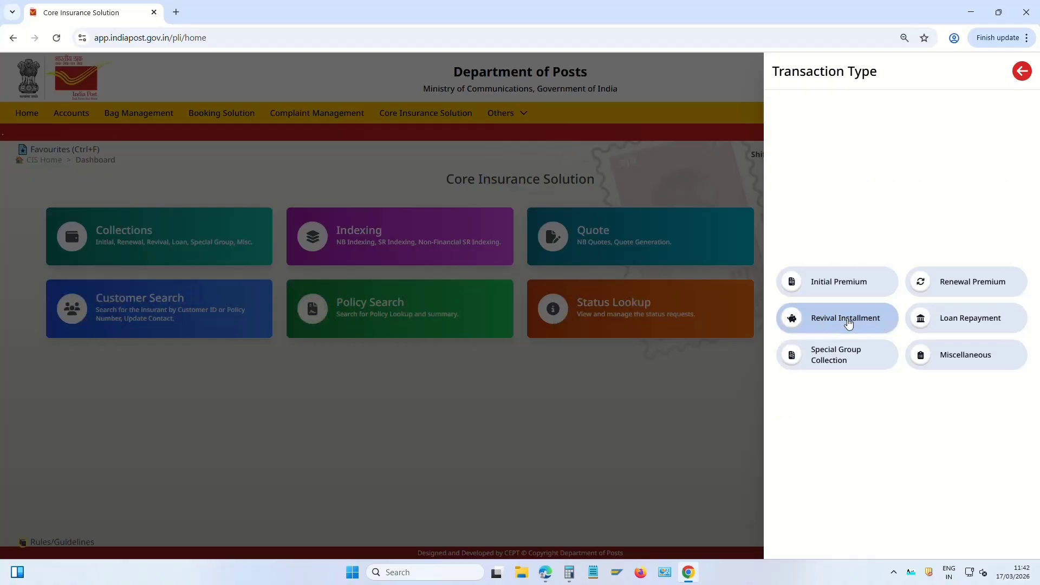
Preview Revival Installment collection with Lumpsum revival mode and the Policy Number field, then return to CIS home
left_click(847, 320)
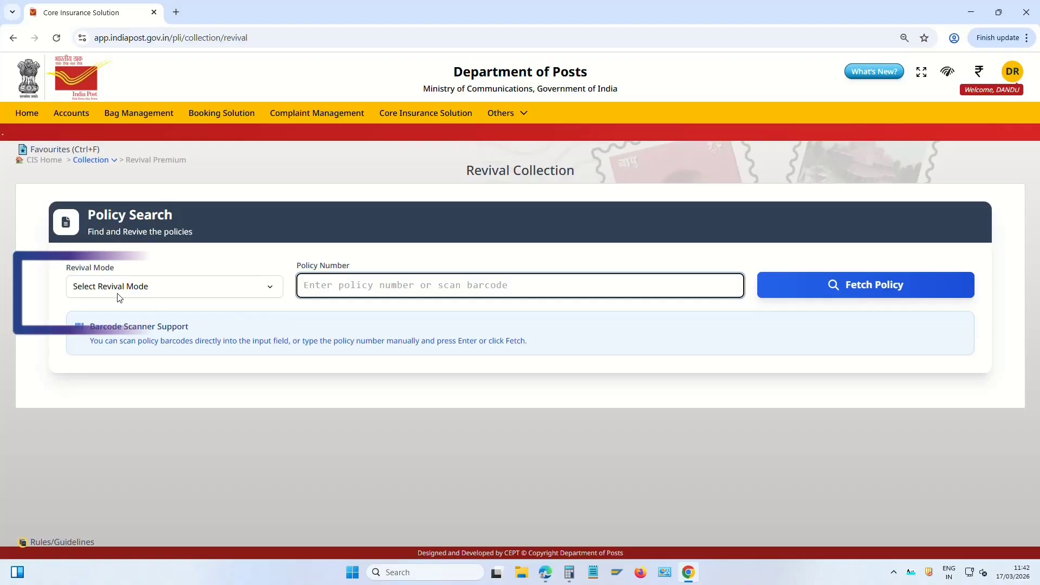
left_click(94, 288)
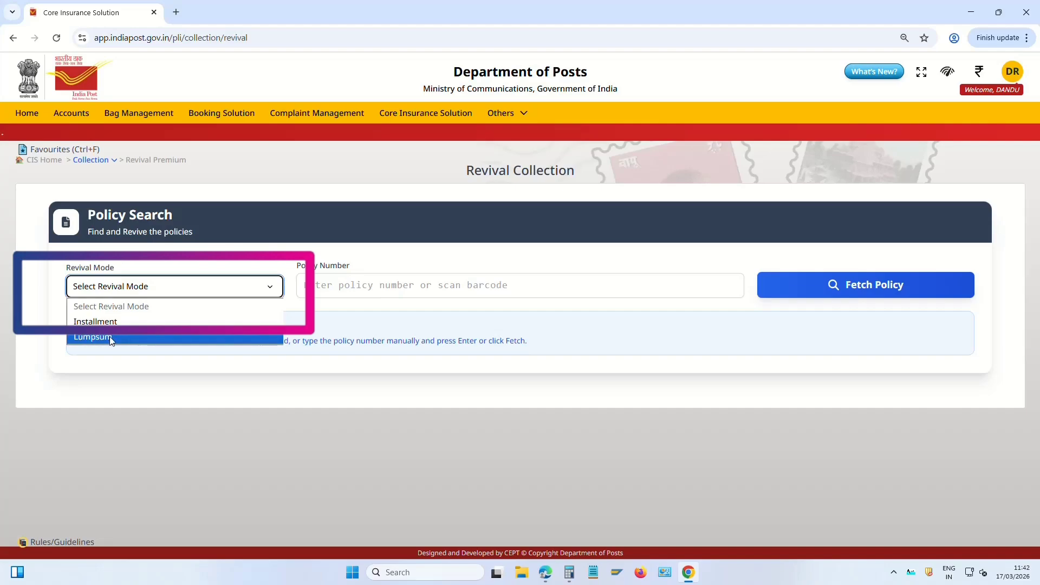
left_click(110, 338)
left_click(374, 286)
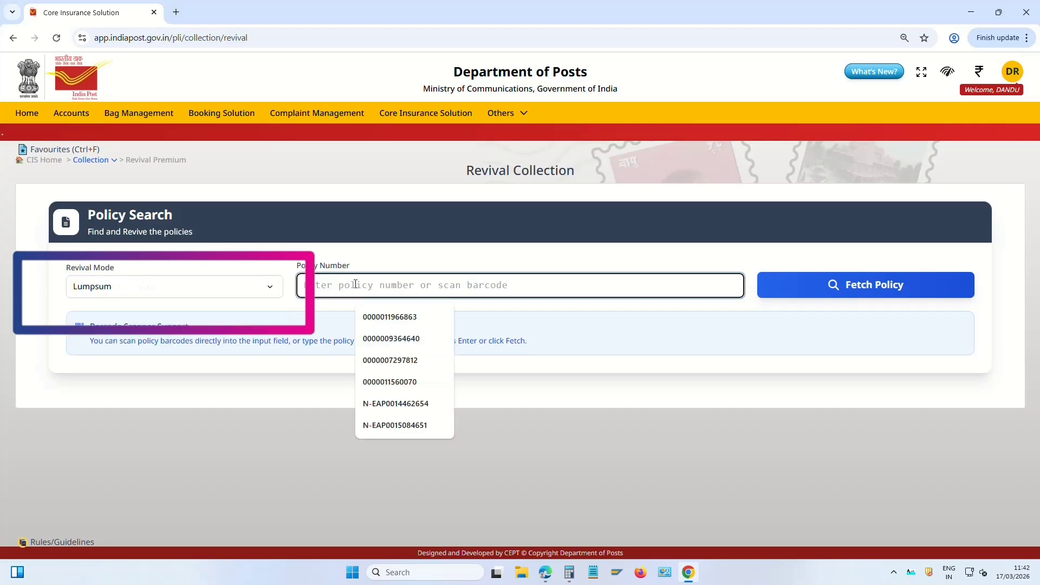
left_click(640, 431)
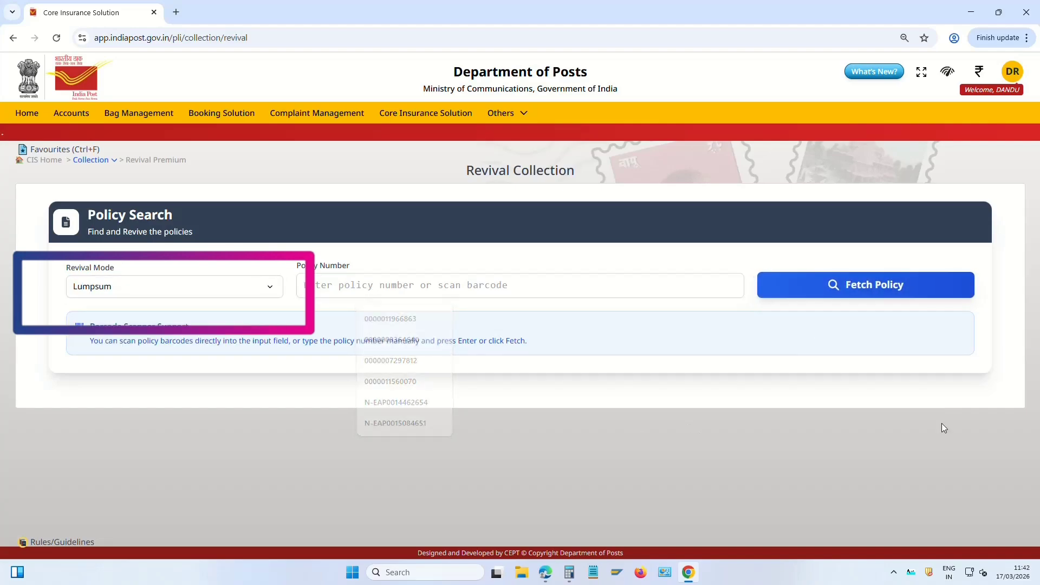
left_click(44, 160)
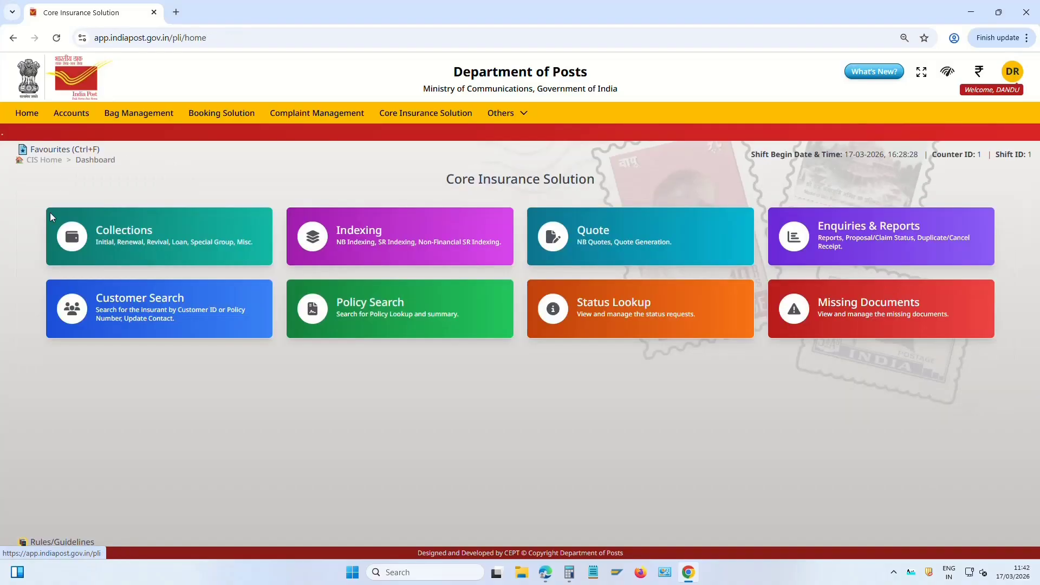
left_click(209, 240)
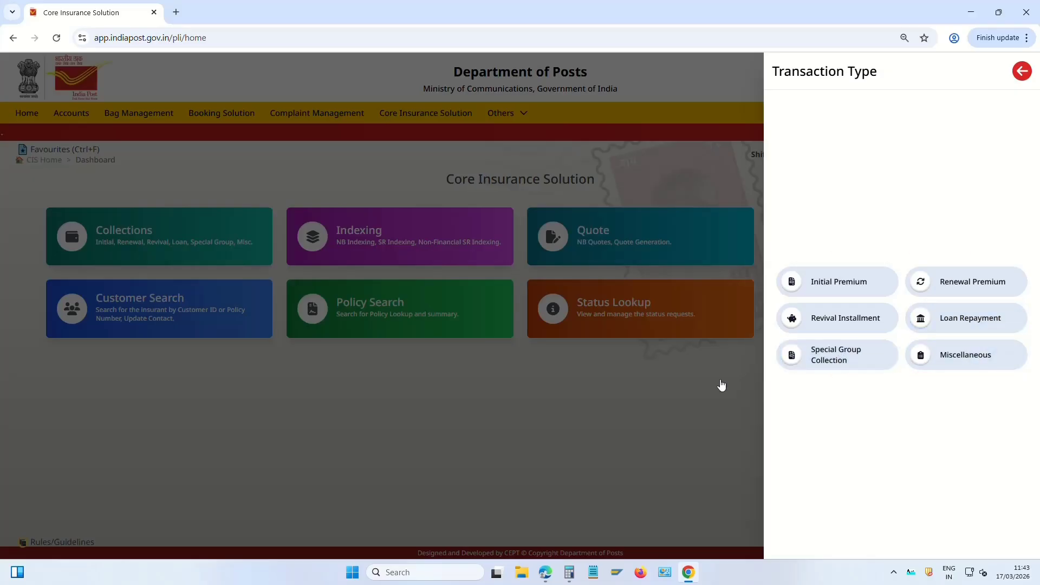
left_click(704, 391)
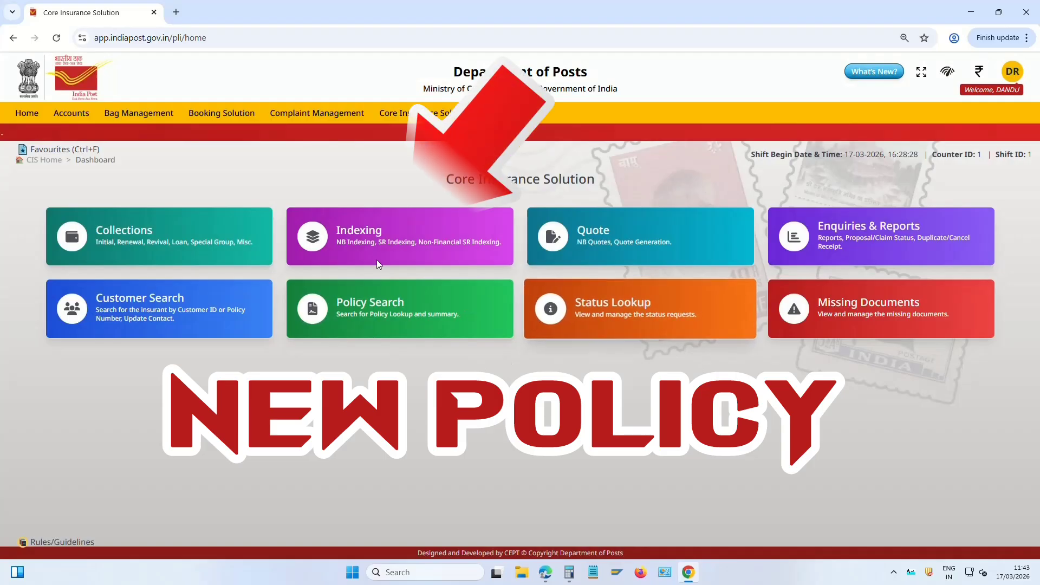
left_click(368, 233)
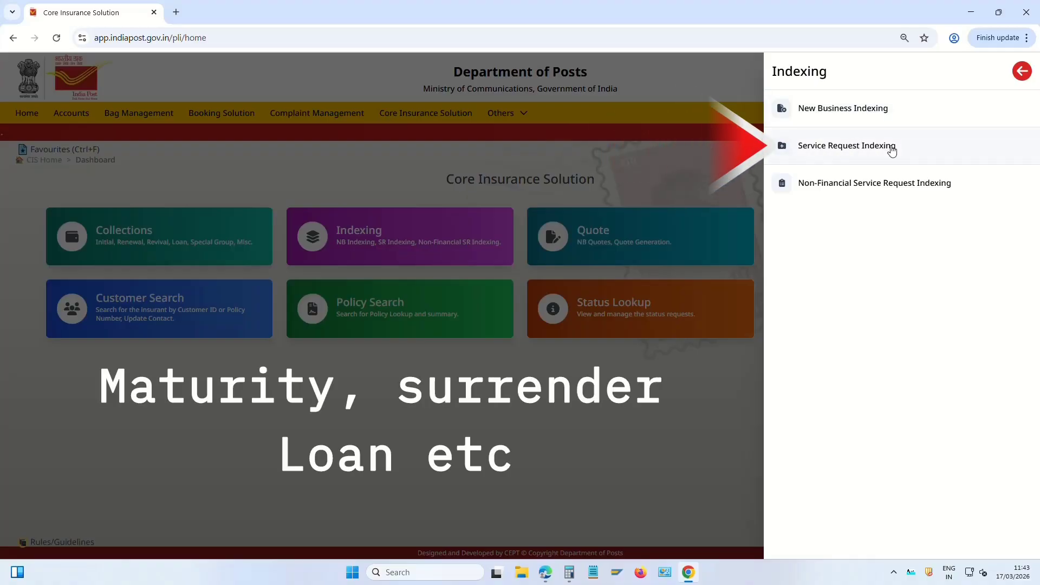
left_click(875, 148)
left_click(393, 262)
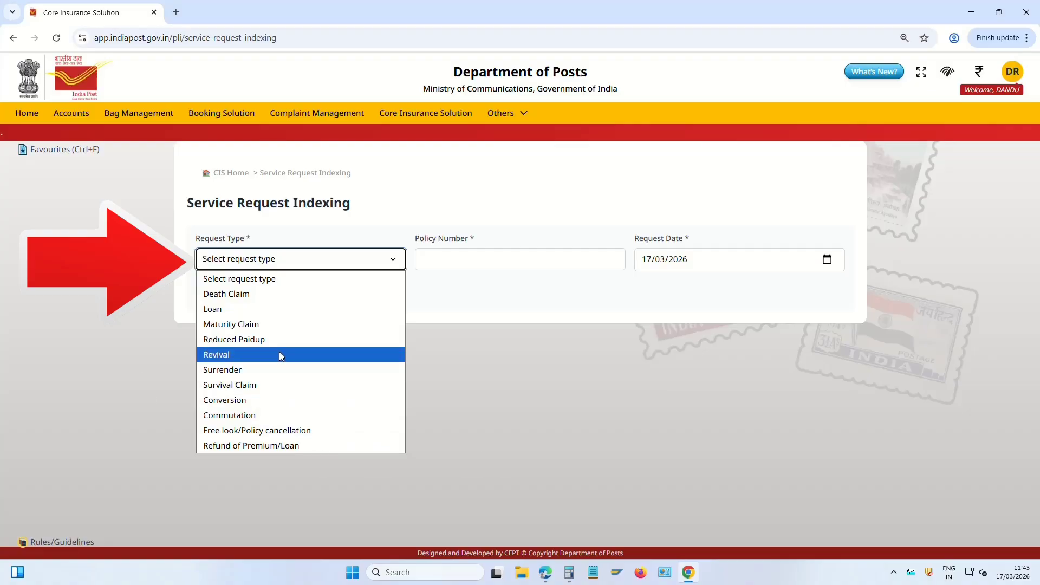
left_click(488, 259)
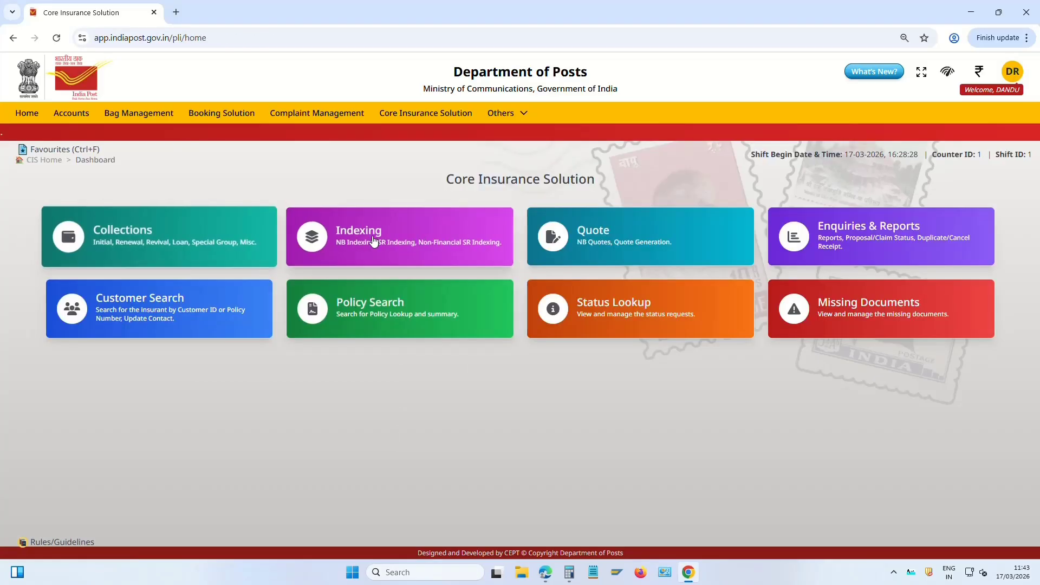
left_click(420, 240)
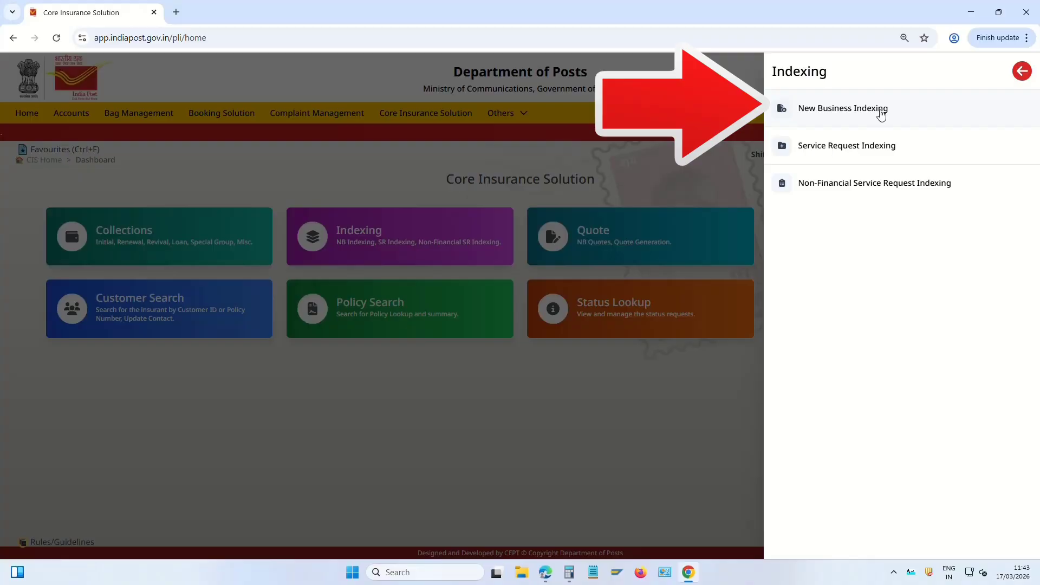
left_click(847, 112)
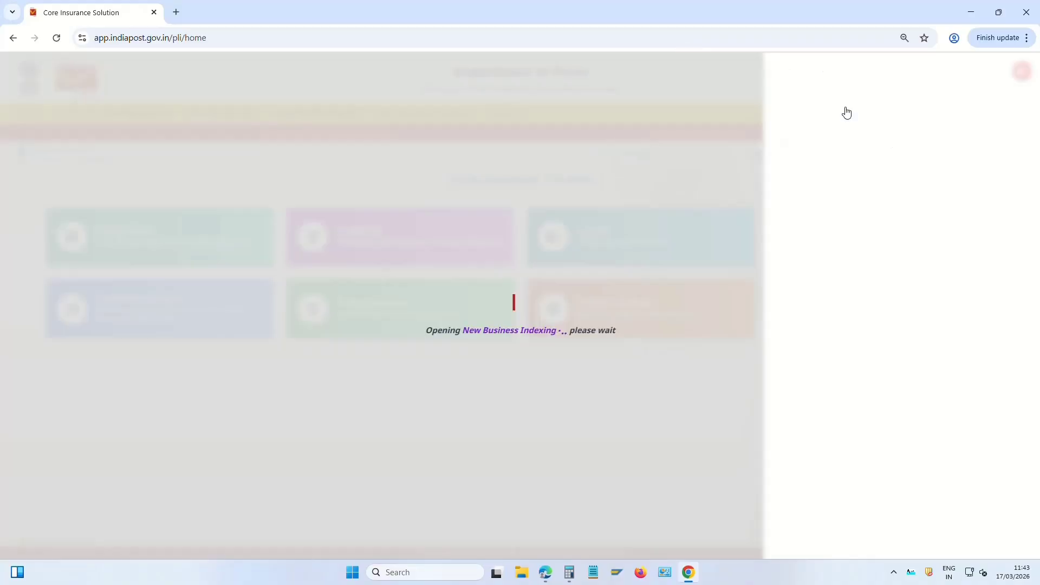
left_click(82, 274)
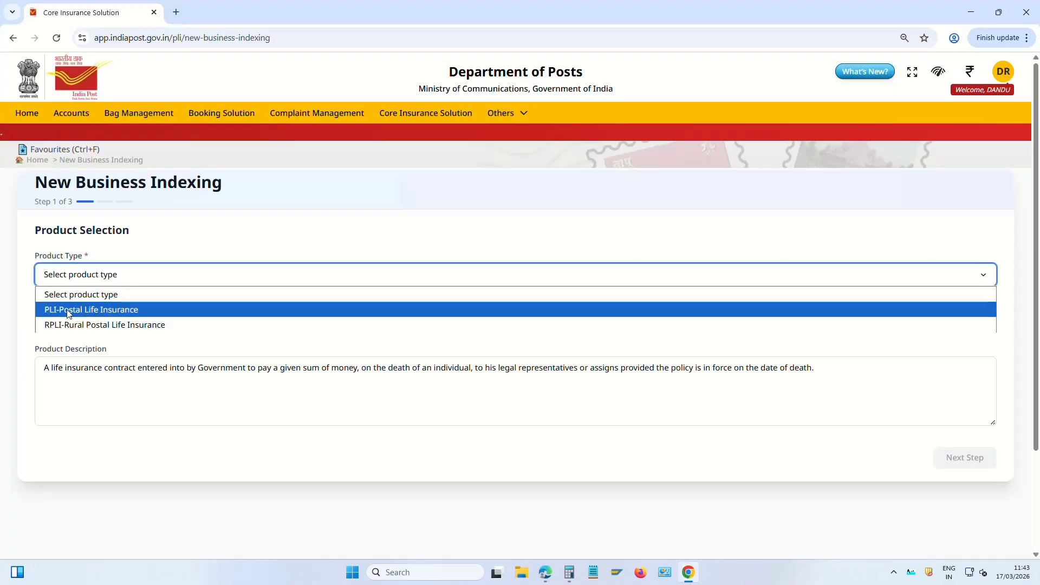
left_click(127, 326)
left_click(109, 320)
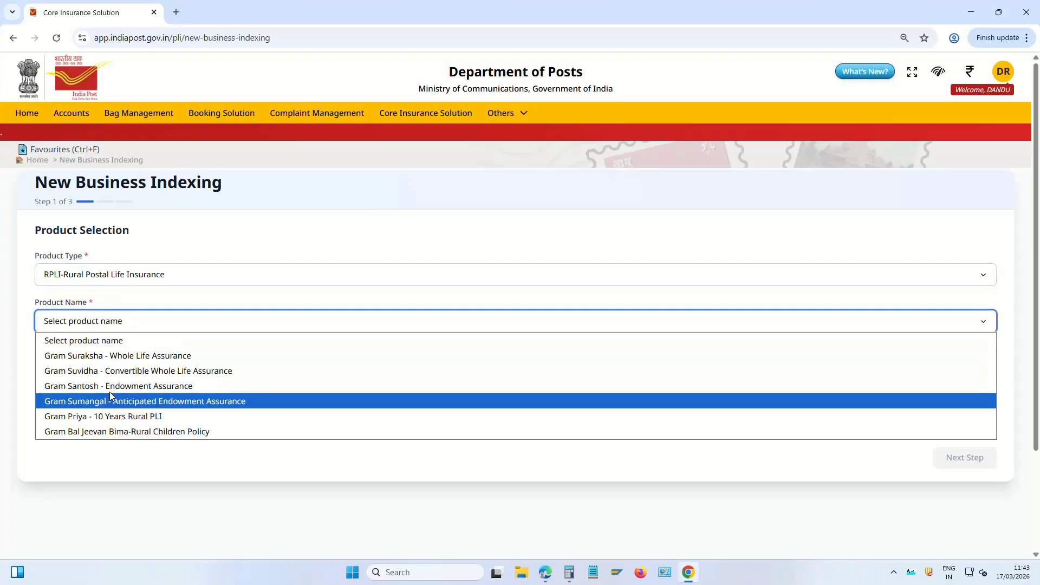
left_click(181, 386)
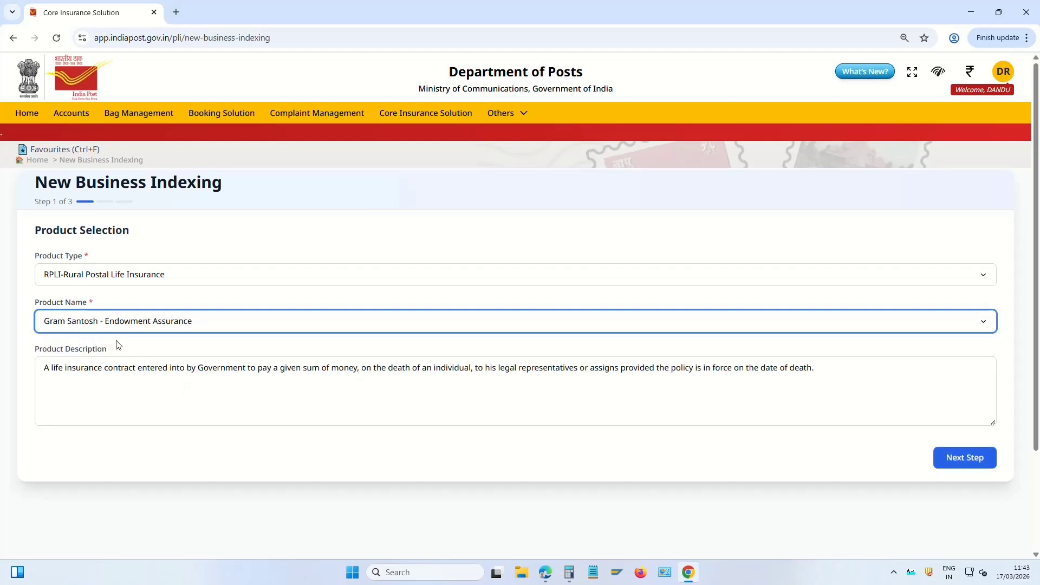
left_click(970, 460)
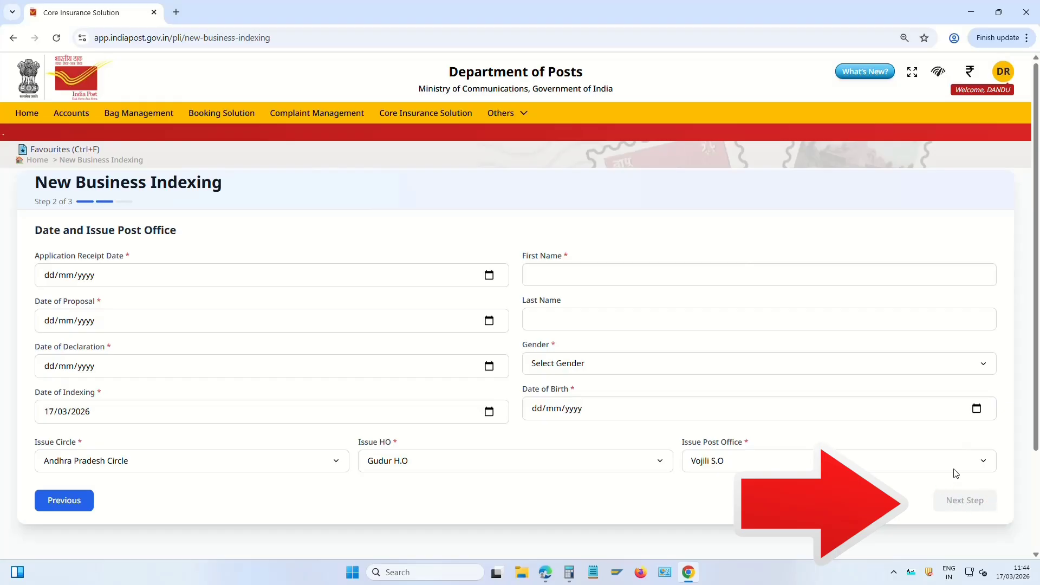
left_click(38, 161)
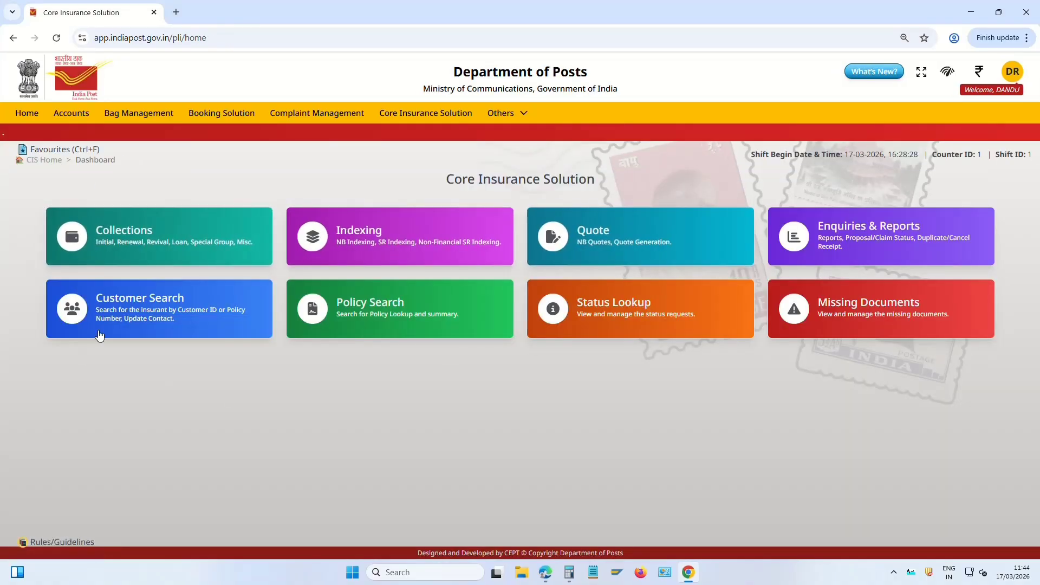
left_click(591, 242)
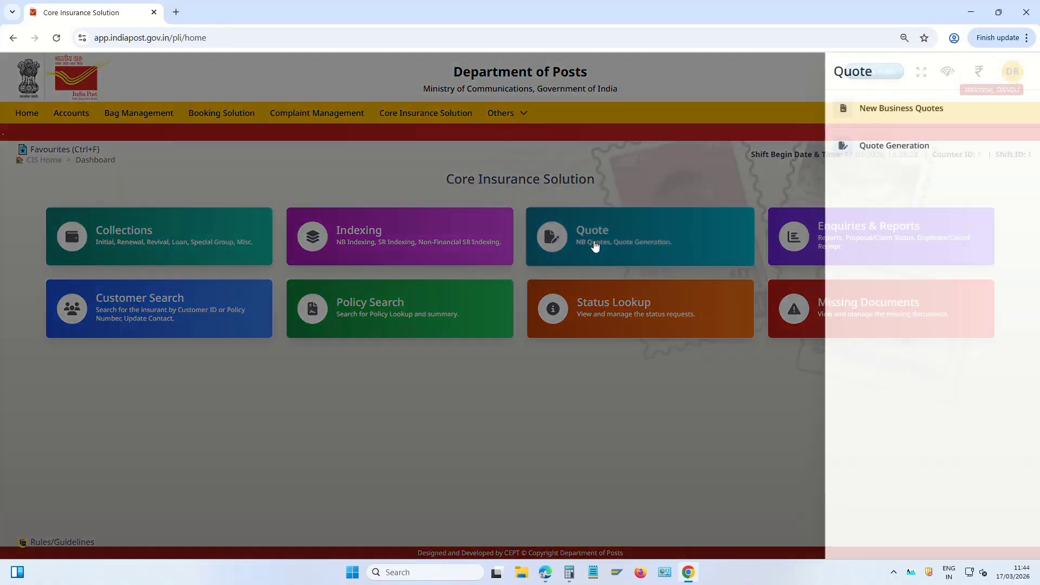
left_click(854, 144)
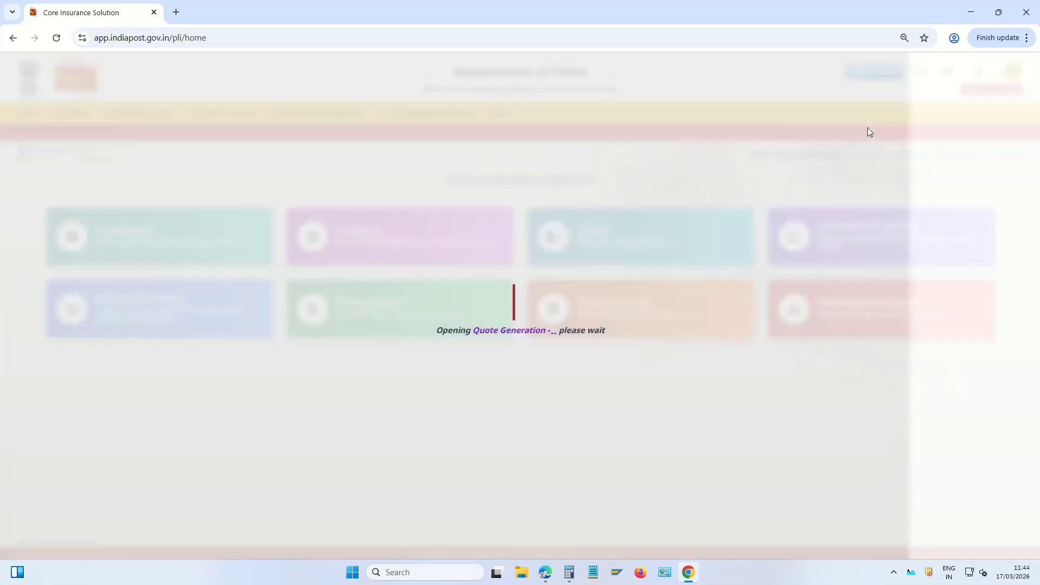
left_click(323, 262)
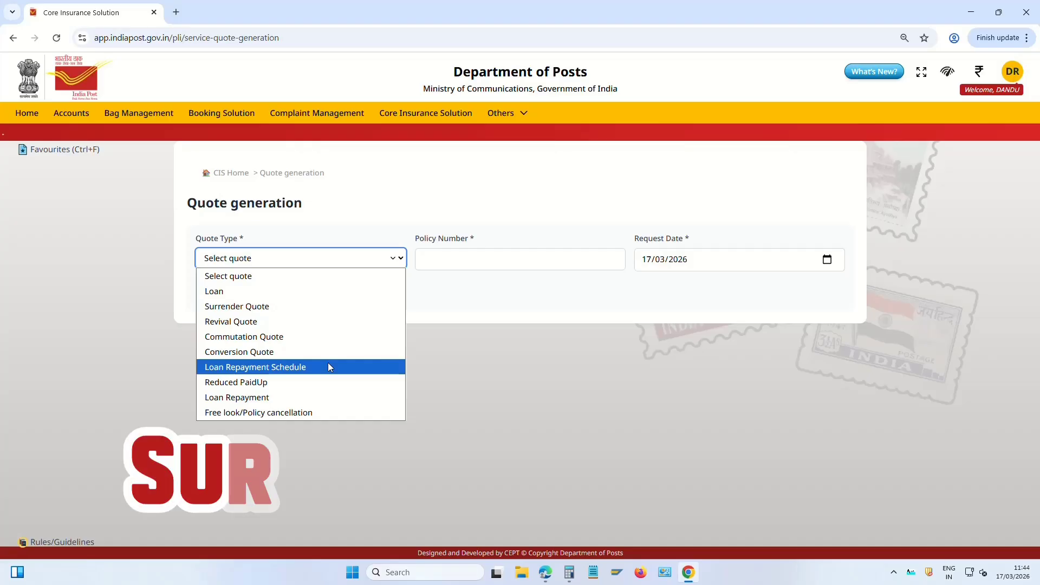
left_click(290, 307)
left_click(437, 260)
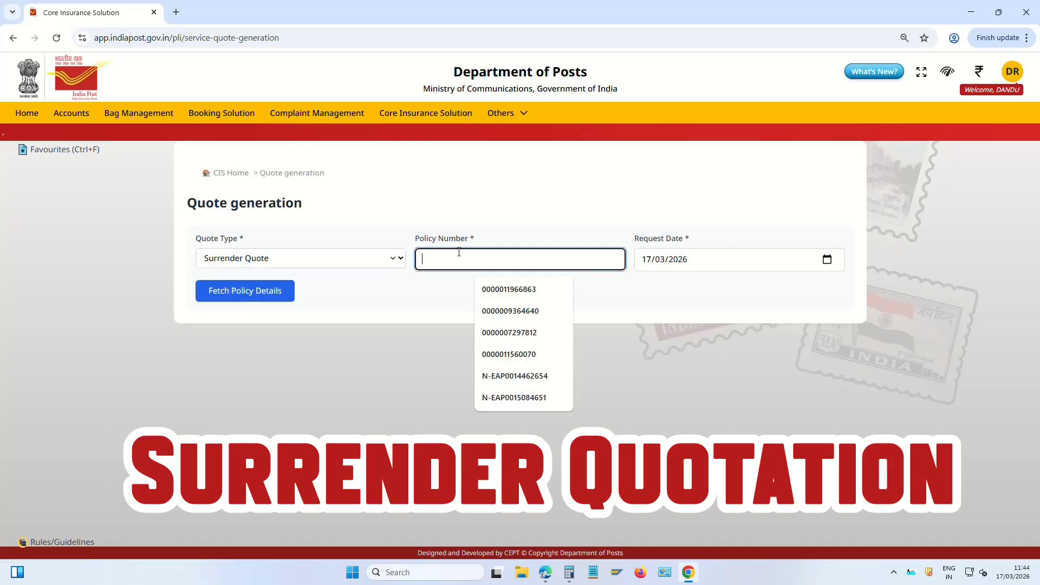
left_click(276, 261)
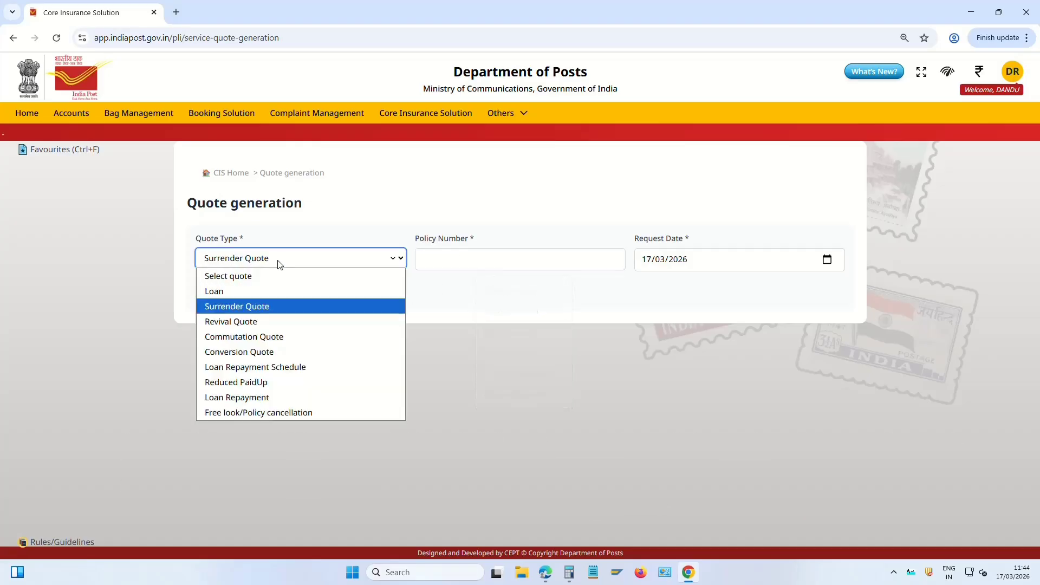
left_click(236, 294)
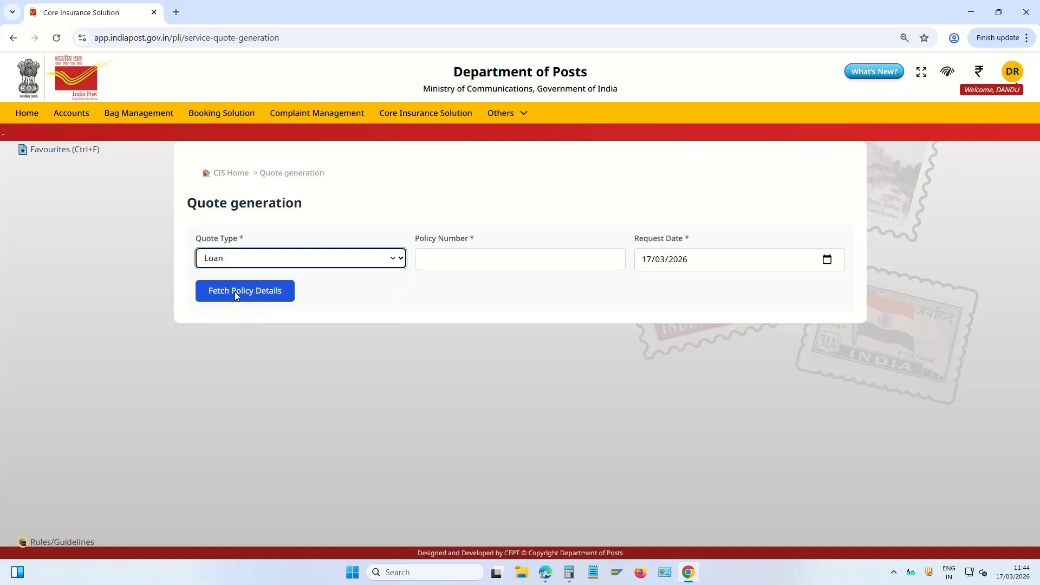
left_click(255, 262)
left_click(118, 236)
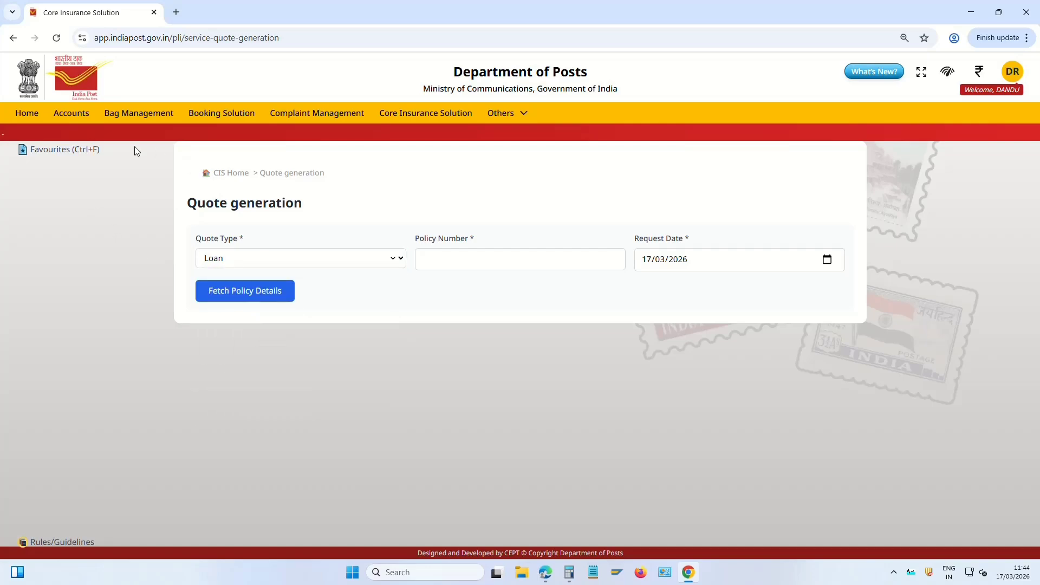
left_click(219, 175)
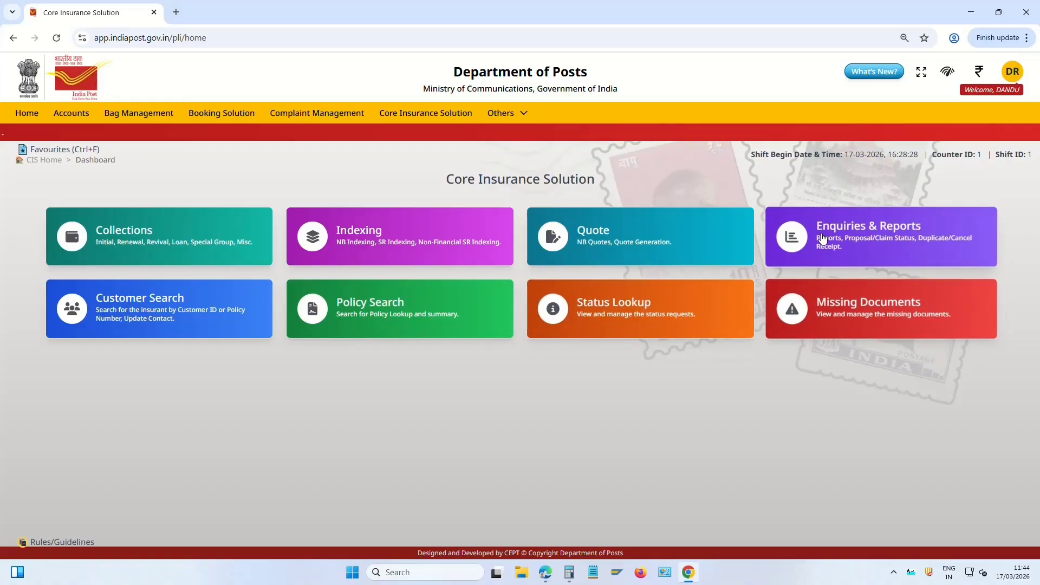
Glance at the Enquiries & Reports options, then go to the Booking Solutions dashboard
left_click(879, 230)
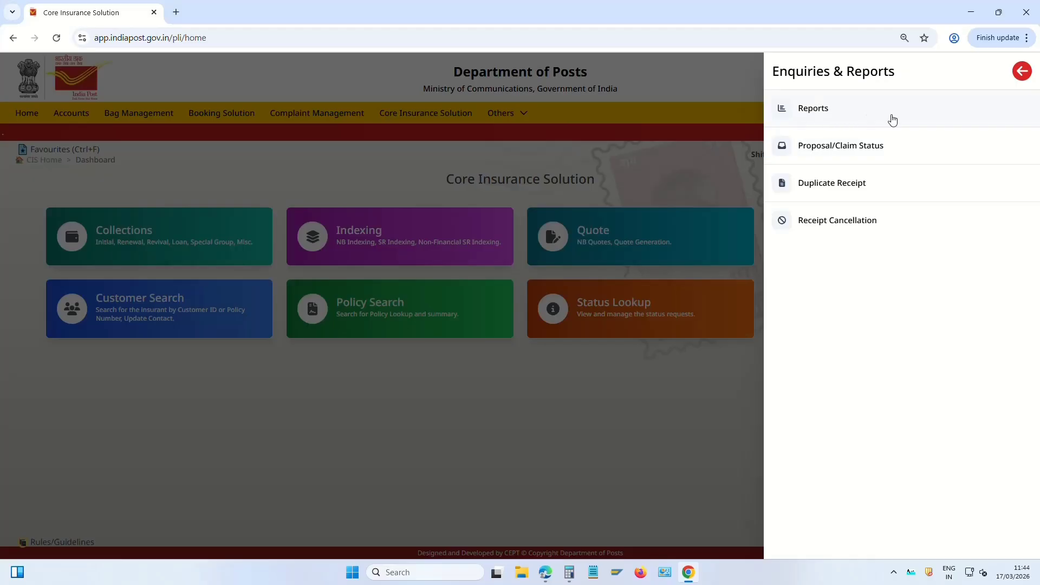
left_click(613, 441)
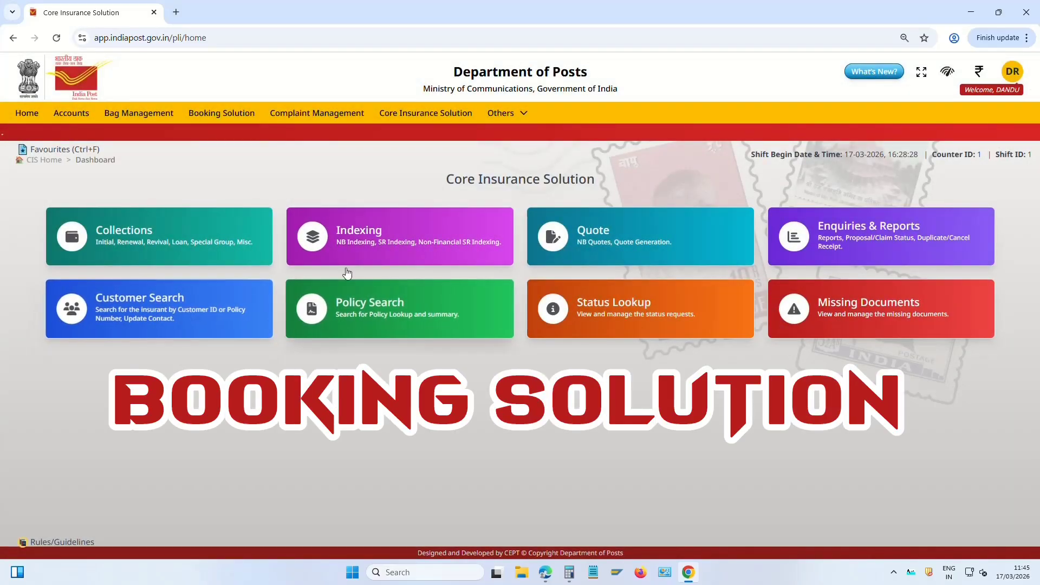
left_click(238, 116)
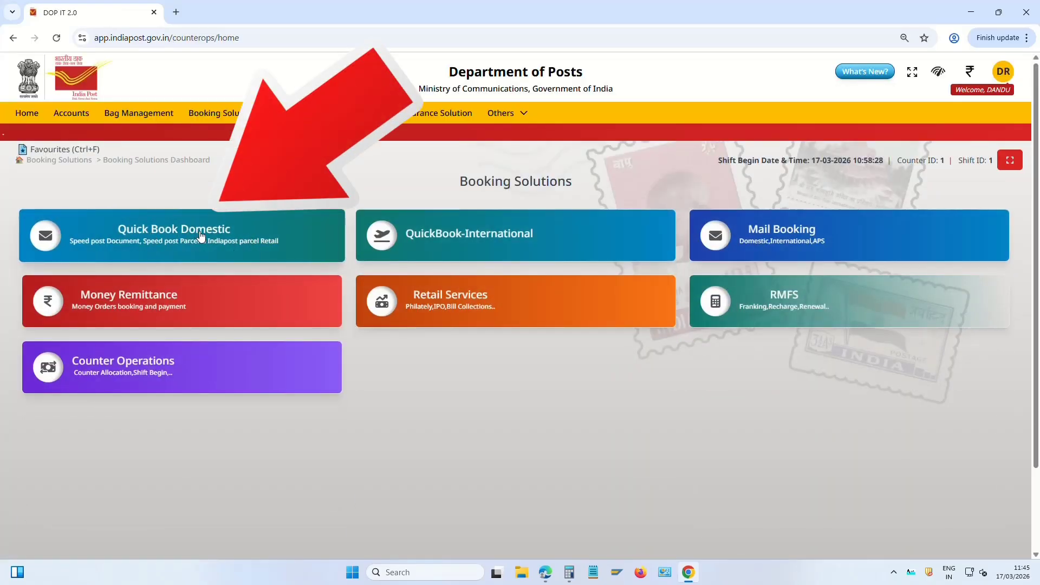
Open Domestic Mail Quick Book and confirm treating the light item as merchandise
left_click(200, 236)
scroll(286, 288, "down", 1)
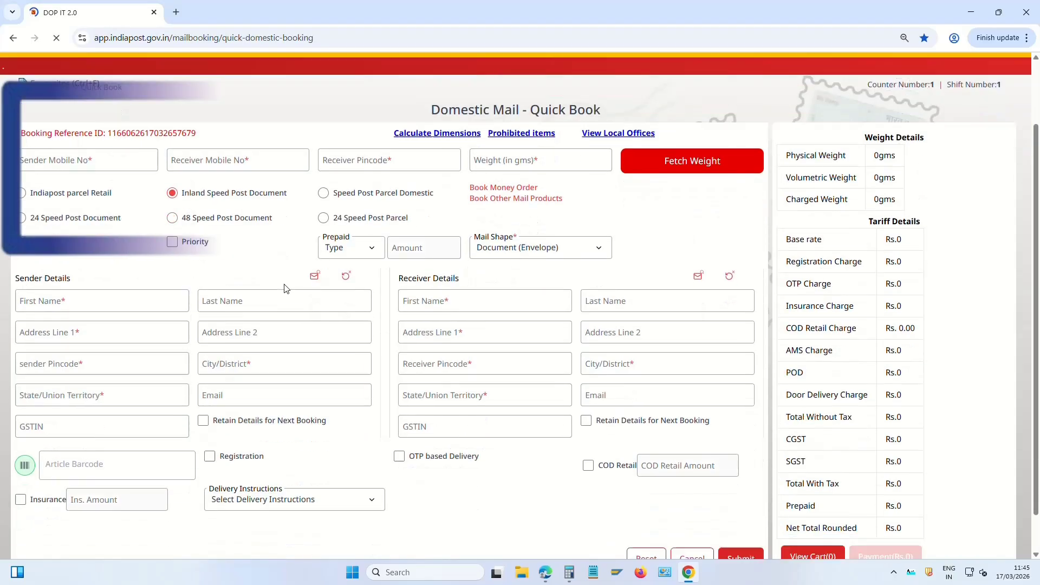
scroll(286, 288, "down", 1)
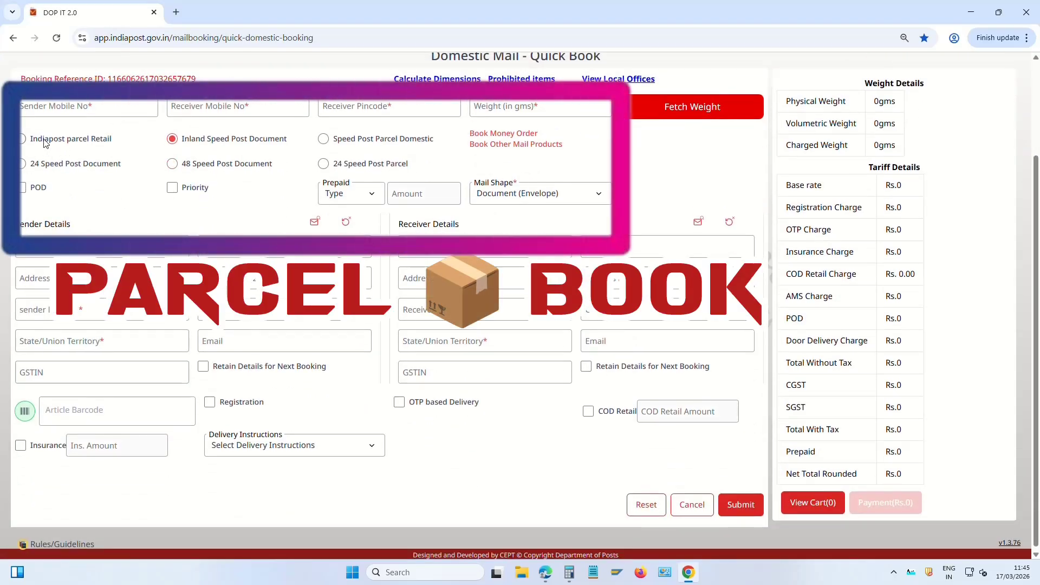
left_click_drag(45, 142, 95, 147)
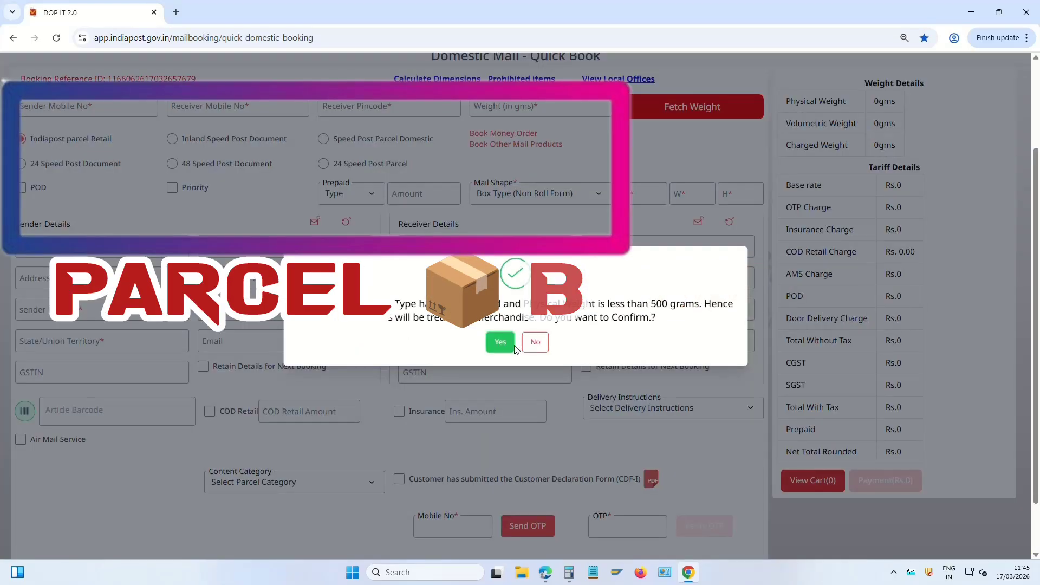
left_click(537, 343)
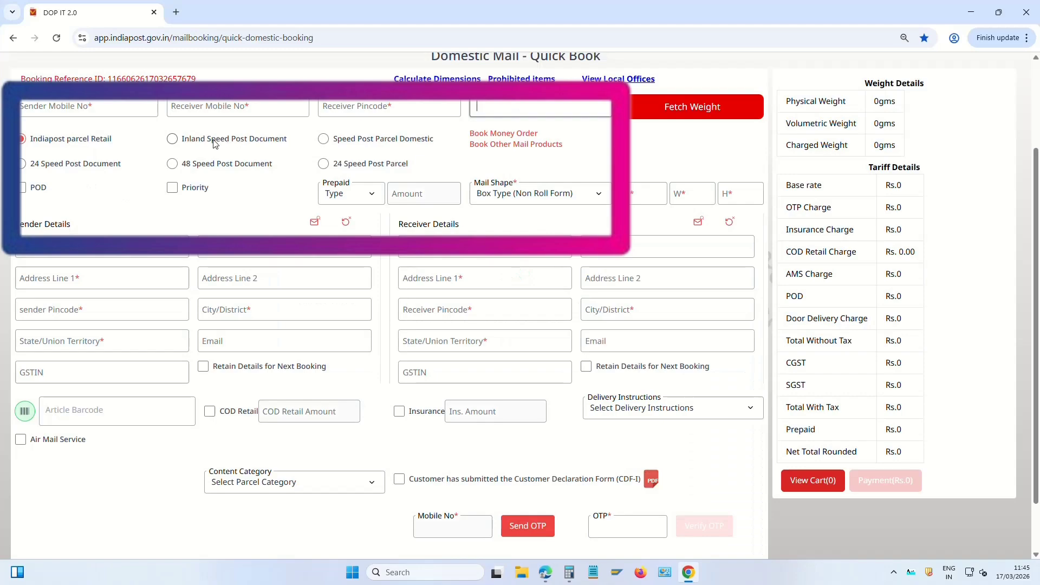
Select Inland Speed Post Document as the service, then return to Booking Solutions
left_click_drag(214, 142, 266, 145)
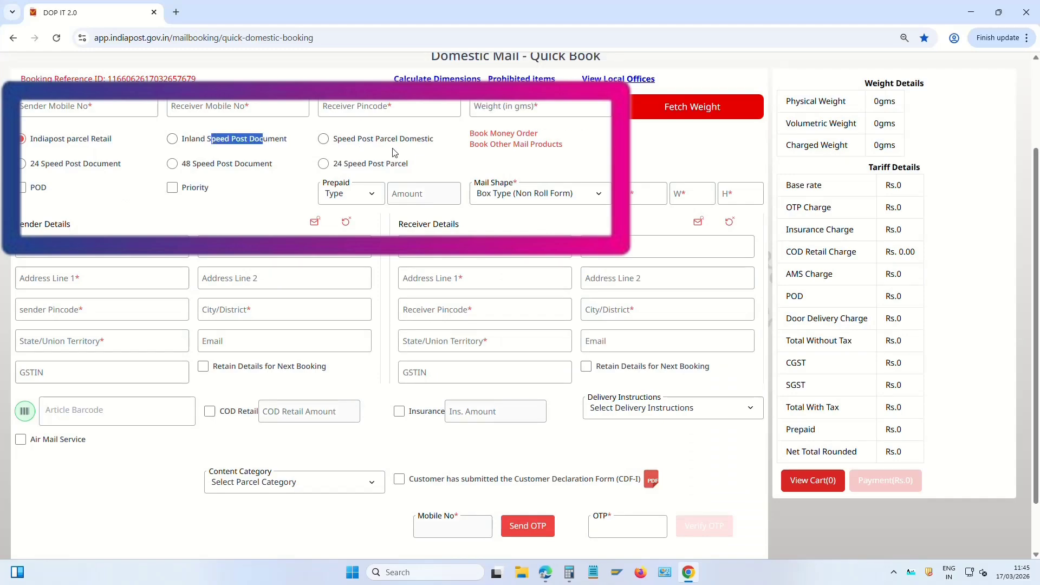
left_click(197, 141)
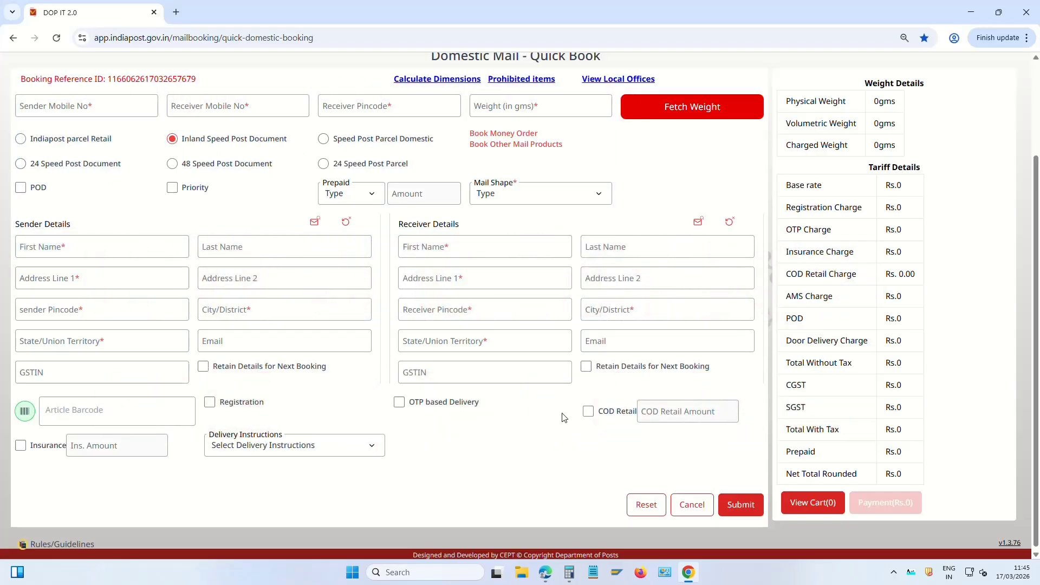
scroll(190, 181, "up", 1)
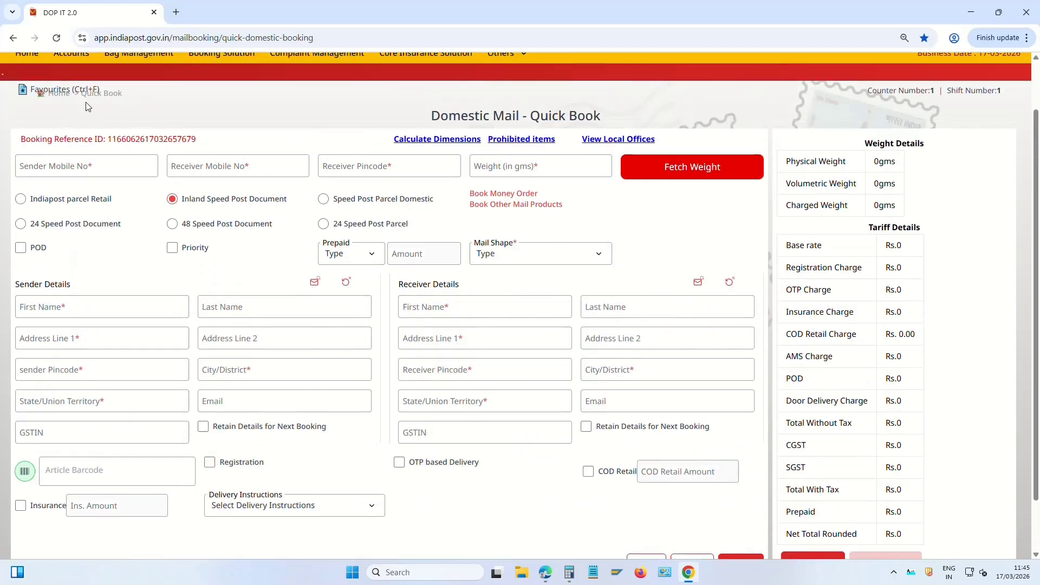
scroll(162, 122, "up", 1)
left_click(222, 113)
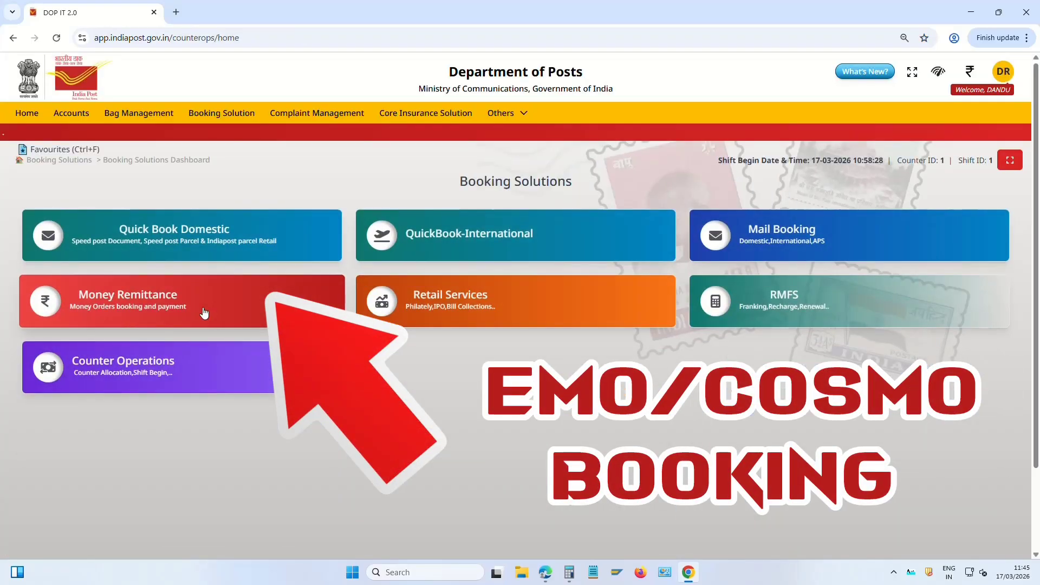
left_click(156, 307)
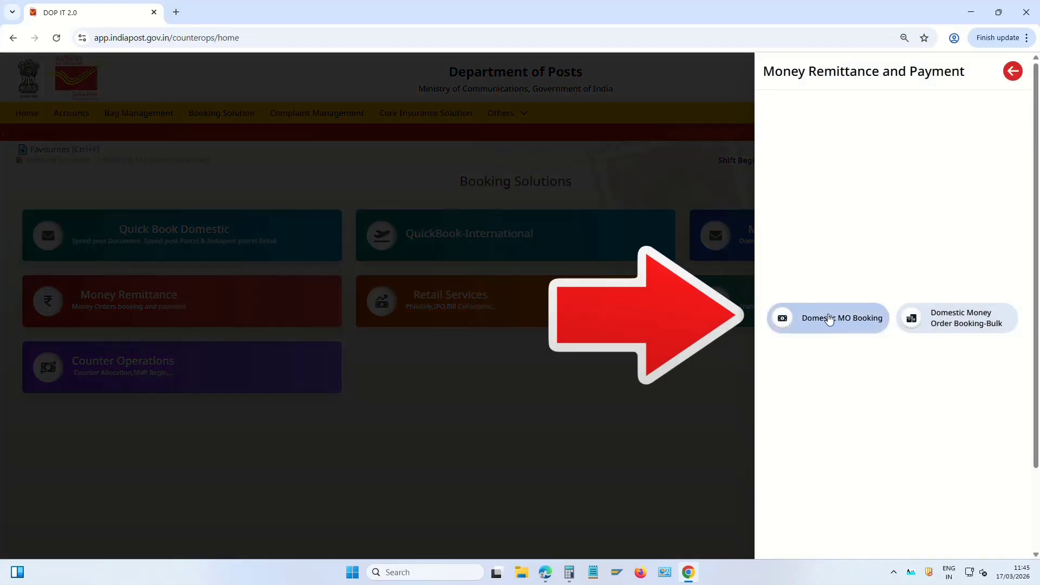
left_click(855, 324)
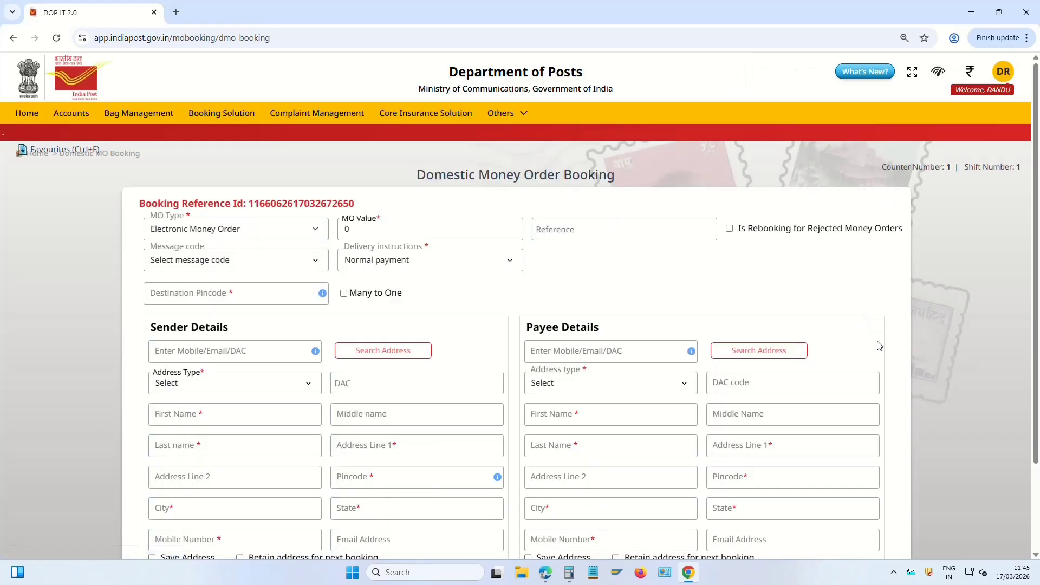
left_click(244, 233)
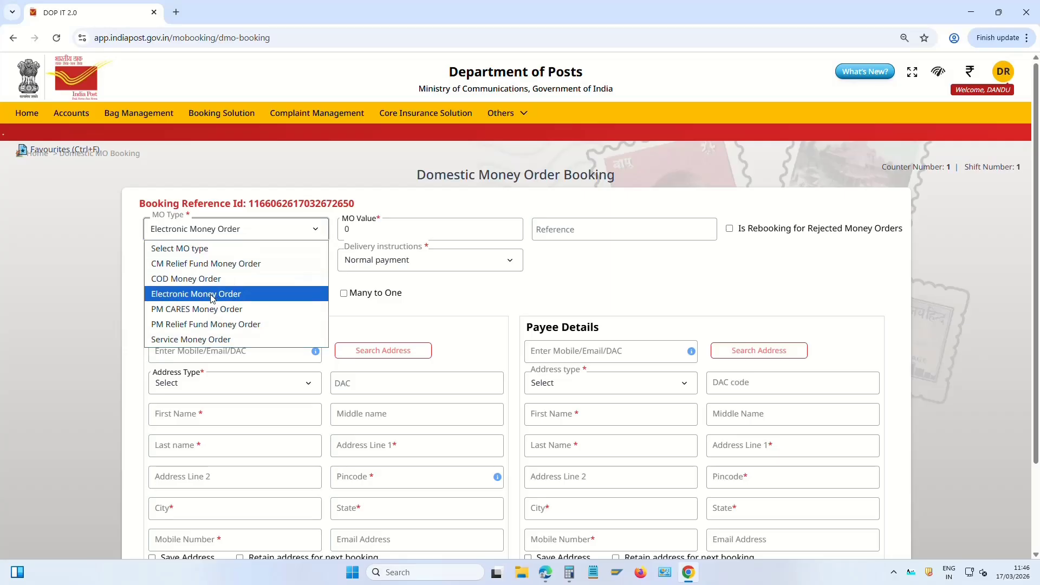
left_click(209, 296)
key("Tab")
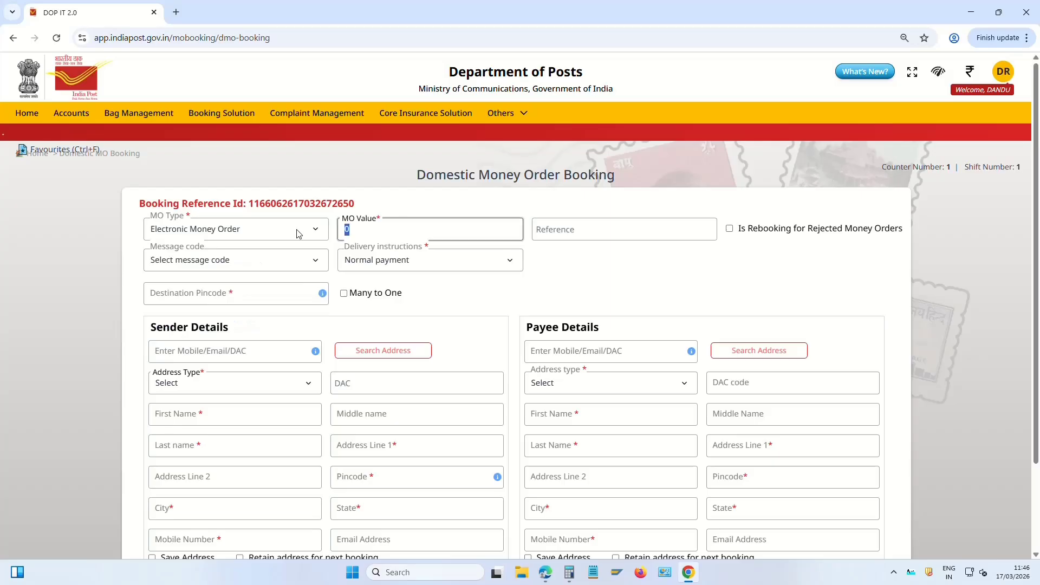
type("100")
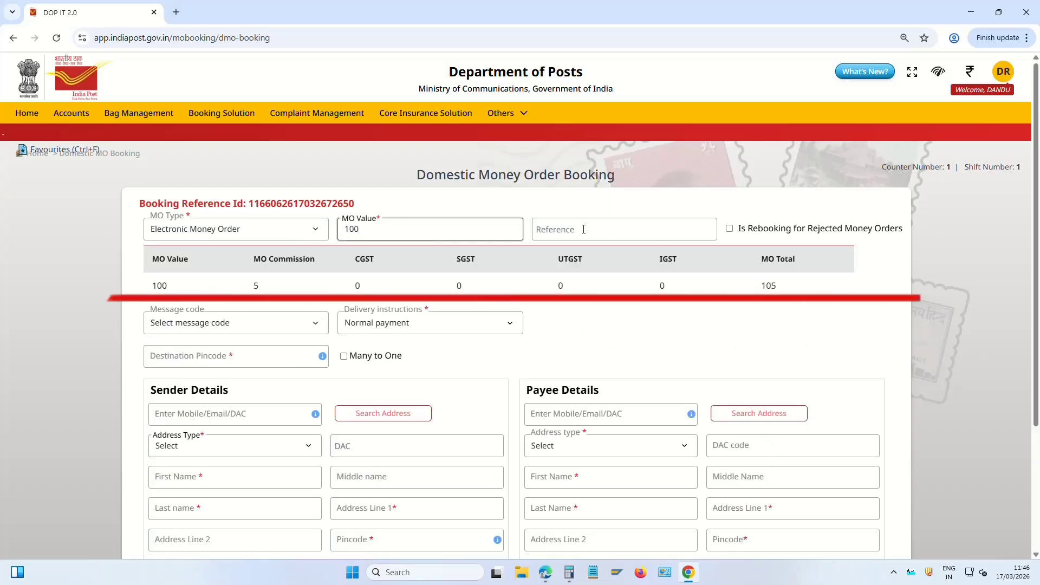
double_click(766, 286)
left_click(795, 291)
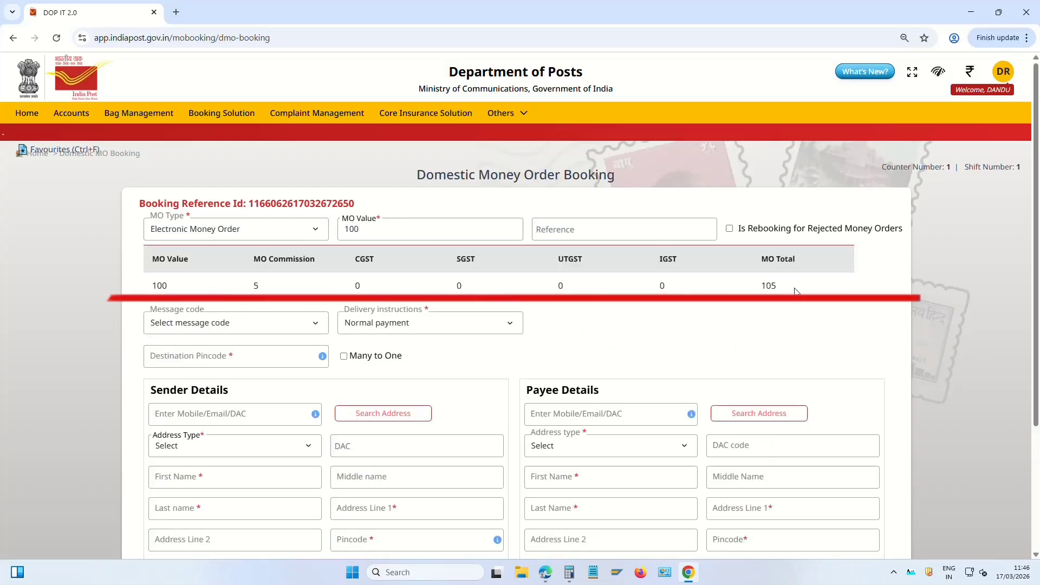
double_click(170, 288)
double_click(769, 286)
scroll(748, 312, "down", 1)
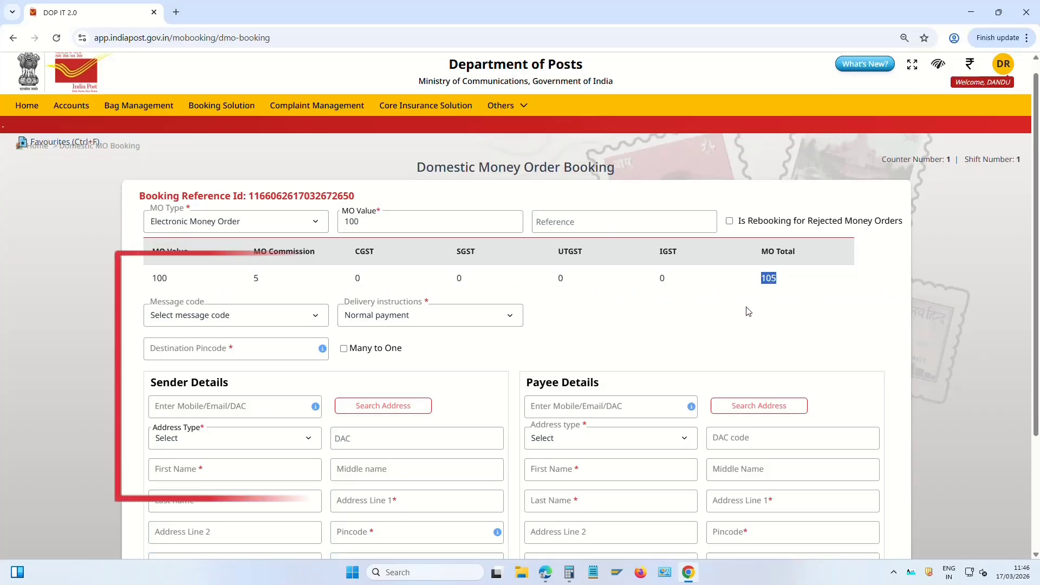
scroll(749, 311, "down", 2)
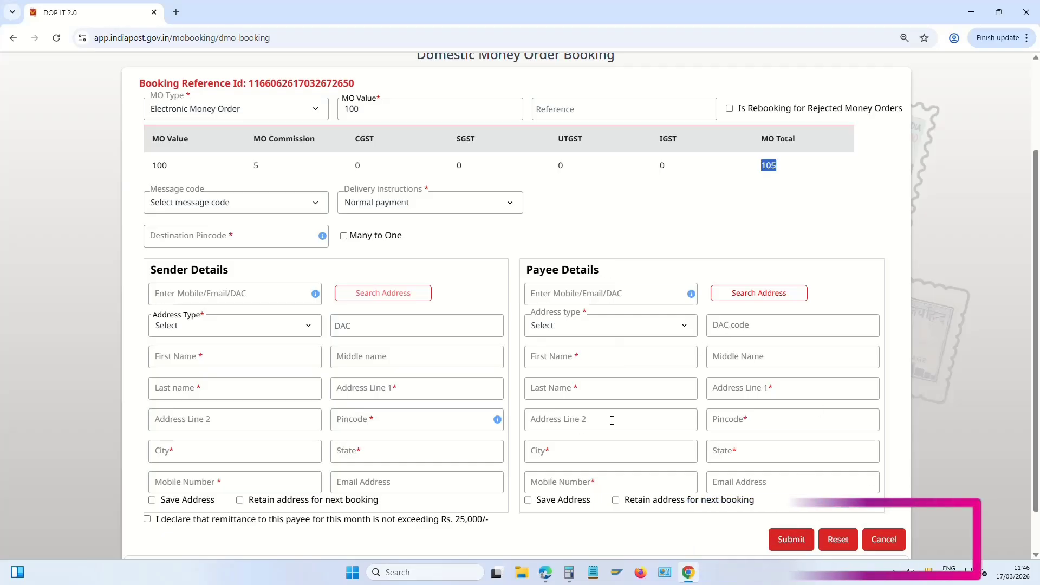
scroll(614, 418, "up", 3)
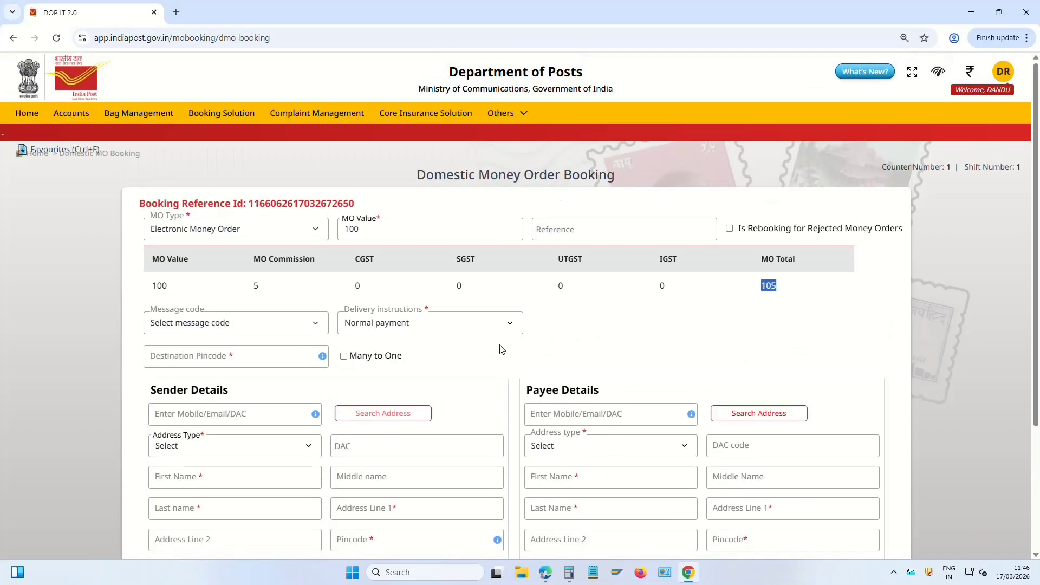
left_click(224, 115)
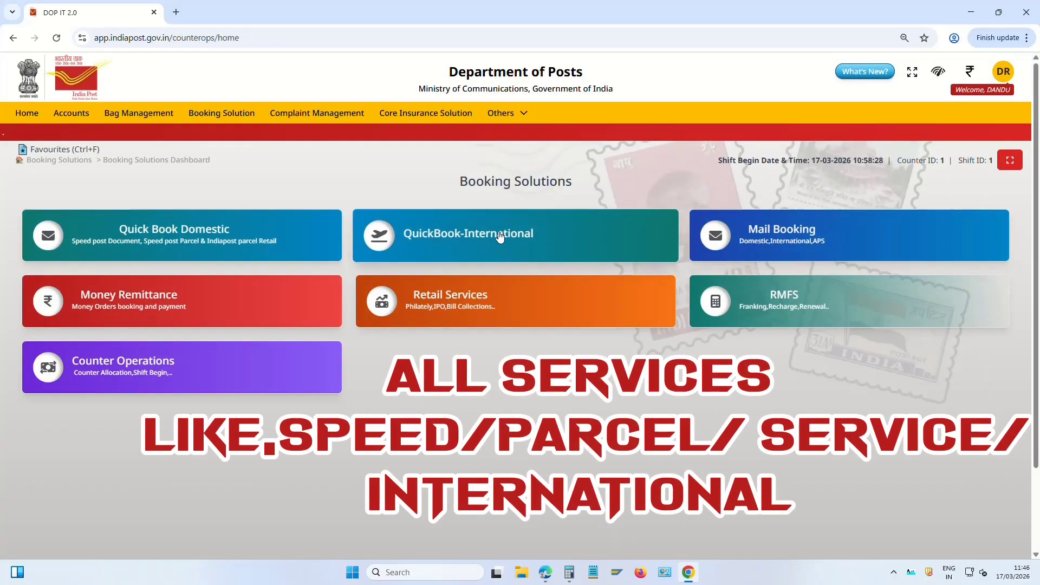
left_click(802, 236)
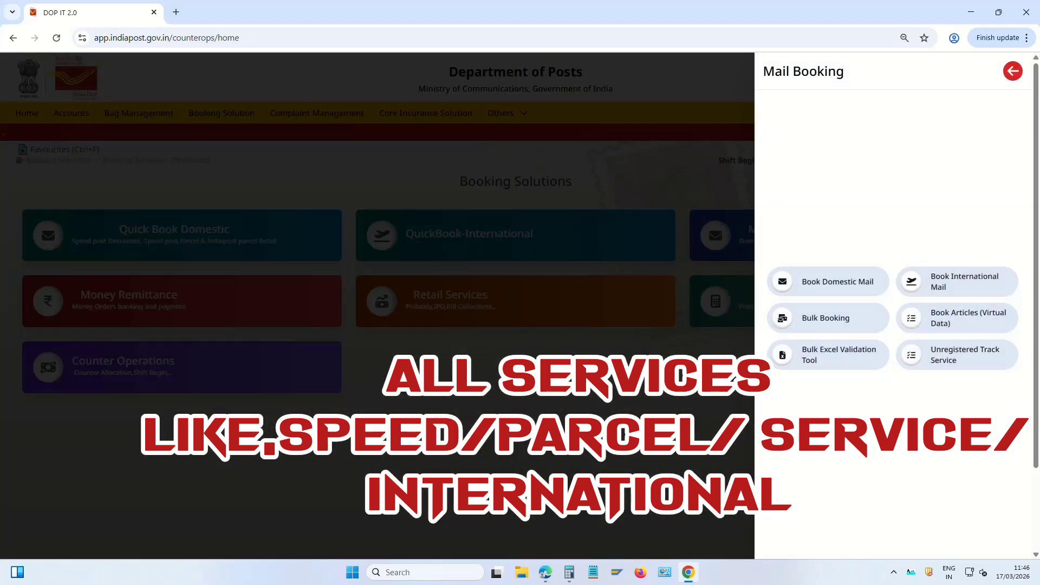
Open Book Domestic Mail, set Customer Type to On Postal Service, and return to Booking Solutions
left_click(743, 238)
left_click(802, 242)
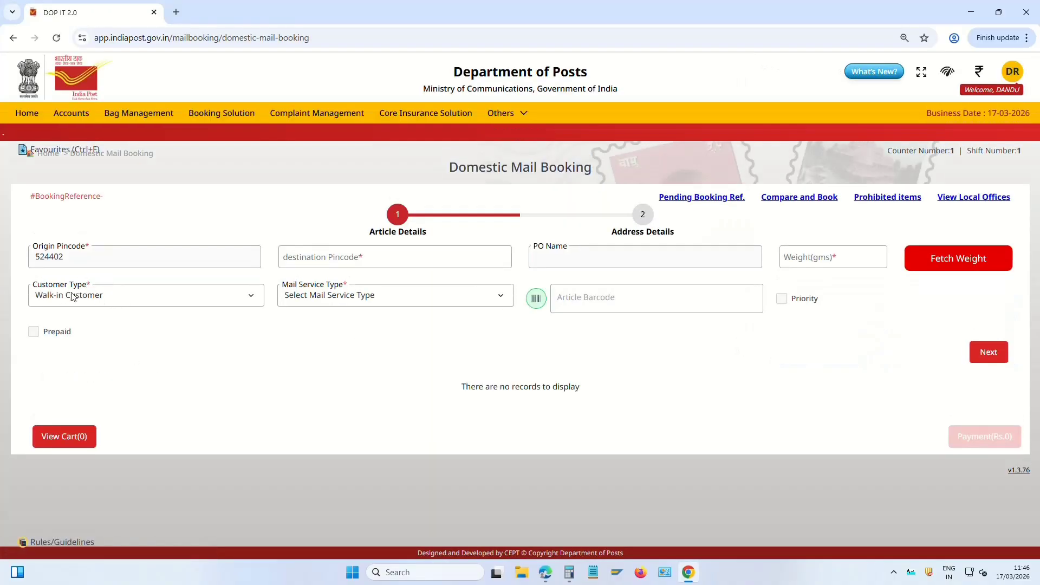
left_click(90, 296)
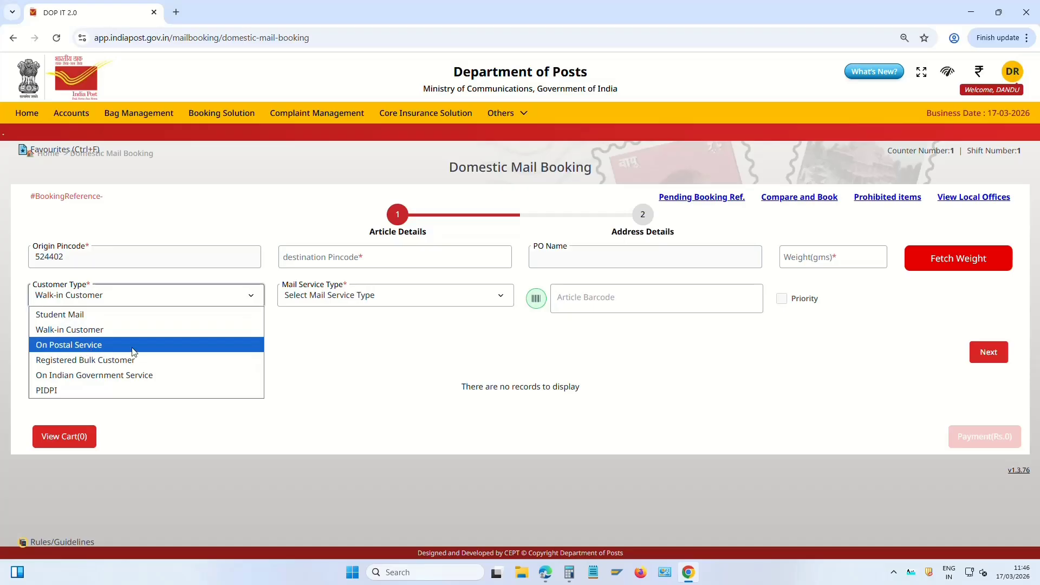
left_click(123, 346)
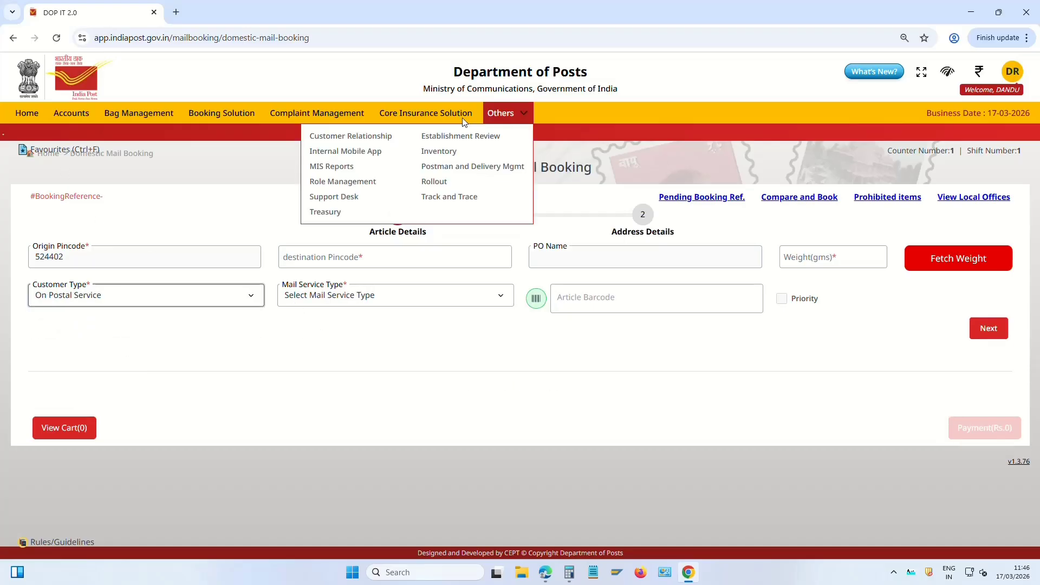
left_click(222, 115)
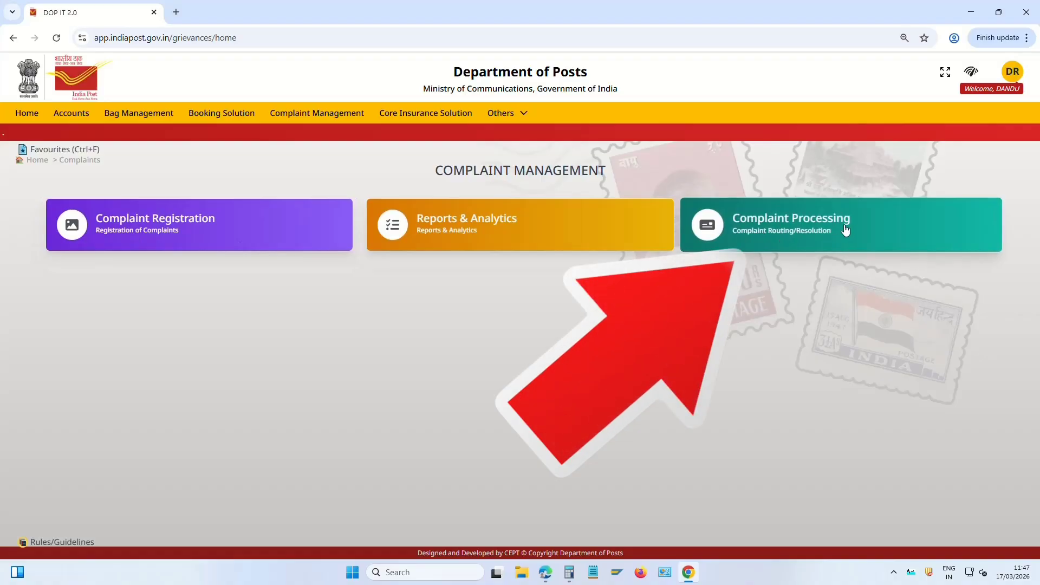
Check Complaint Processing for complaints pending resolution, finding none pending
left_click(817, 224)
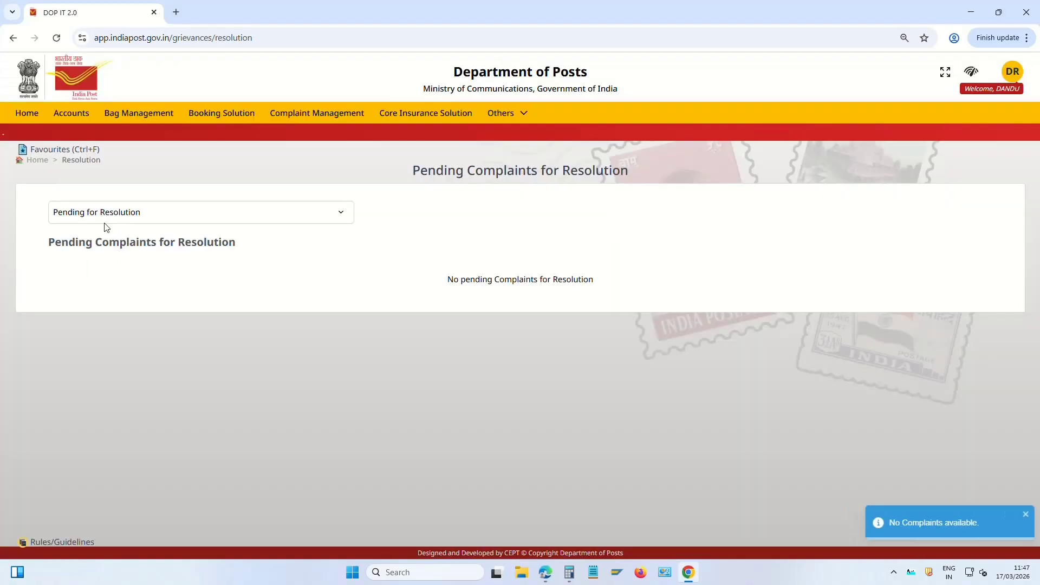
left_click(134, 214)
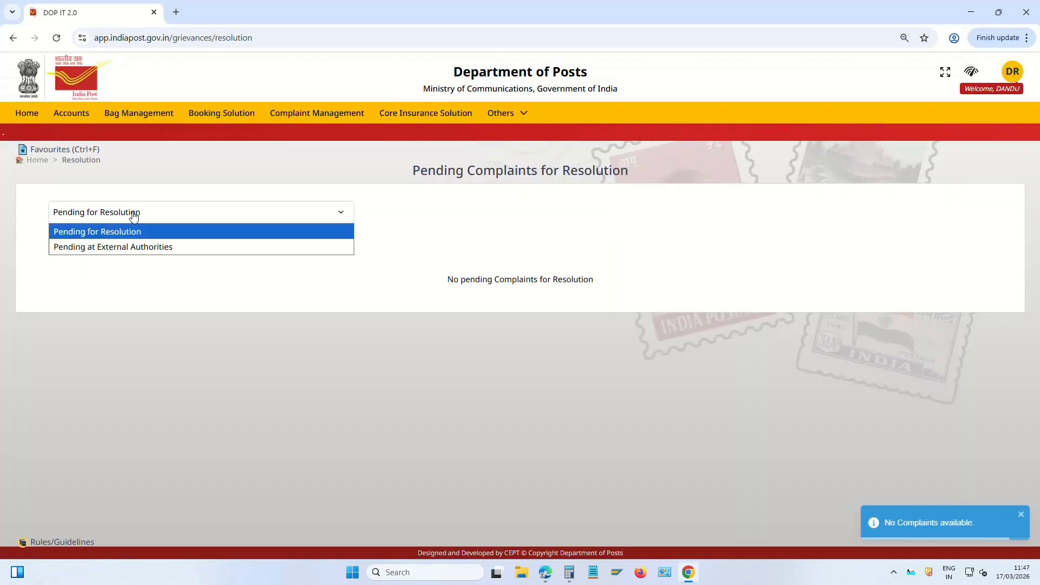
left_click(105, 235)
left_click_drag(90, 299, 727, 304)
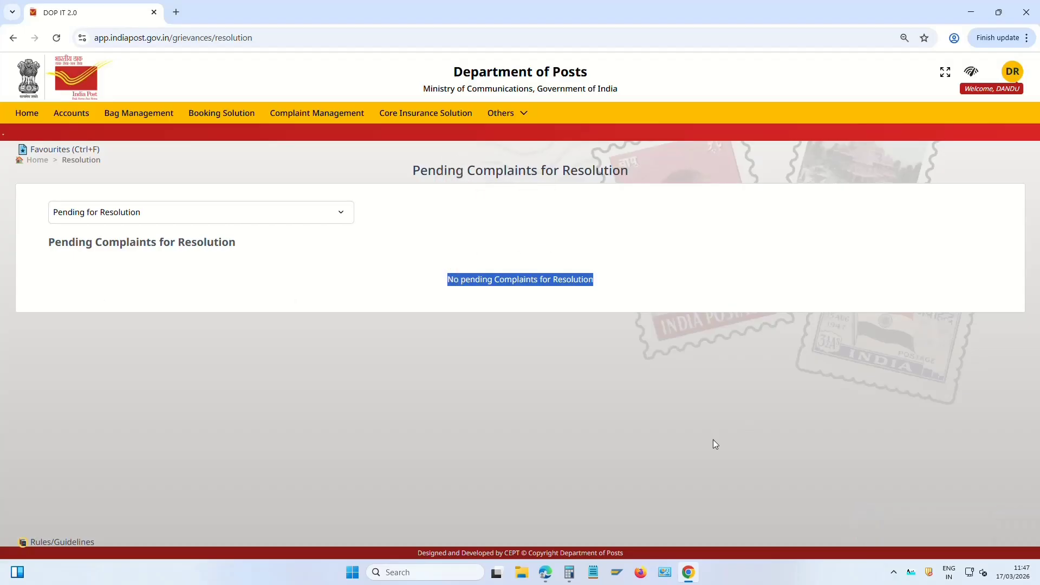
left_click(42, 161)
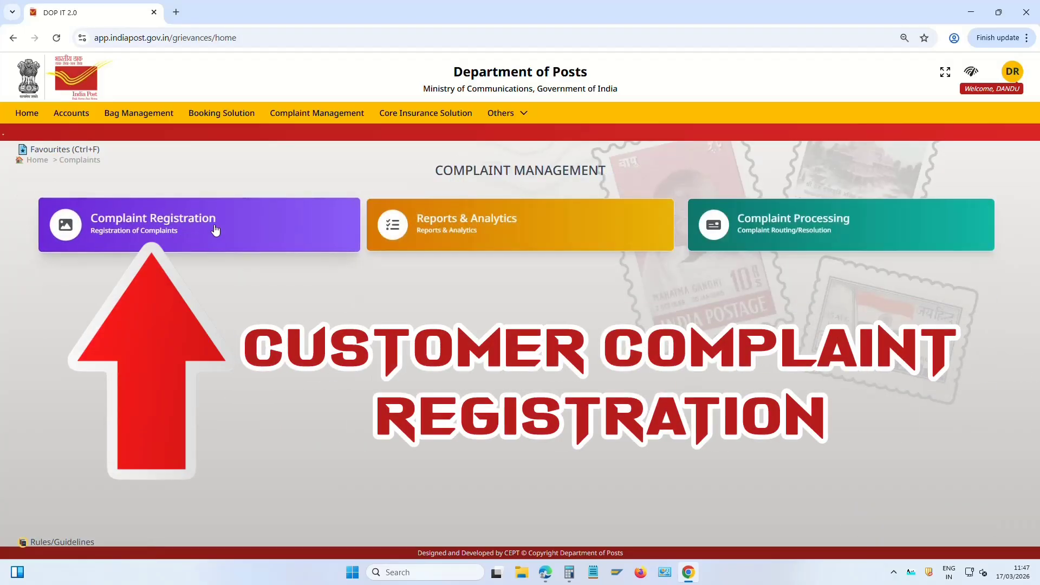
Look over the Complaint Registration form's category list without choosing, then return to Complaint Management
left_click(157, 226)
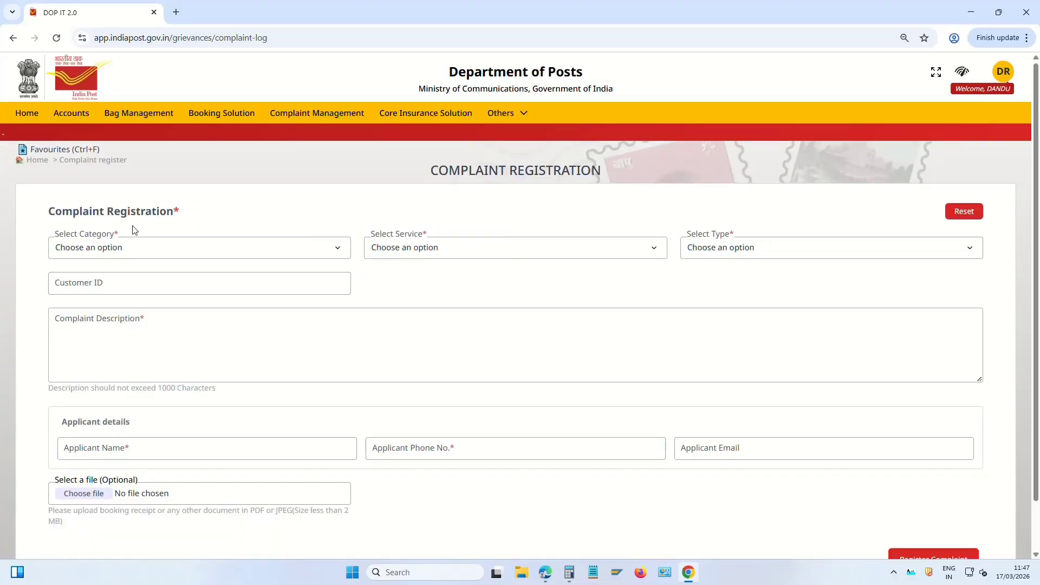
left_click(106, 245)
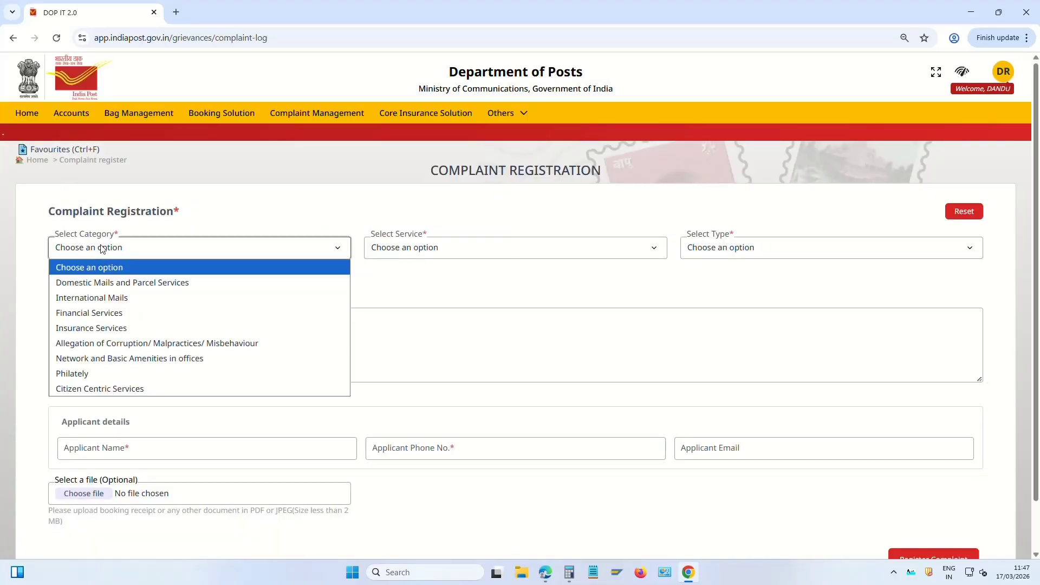
left_click(465, 282)
scroll(1001, 504, "down", 1)
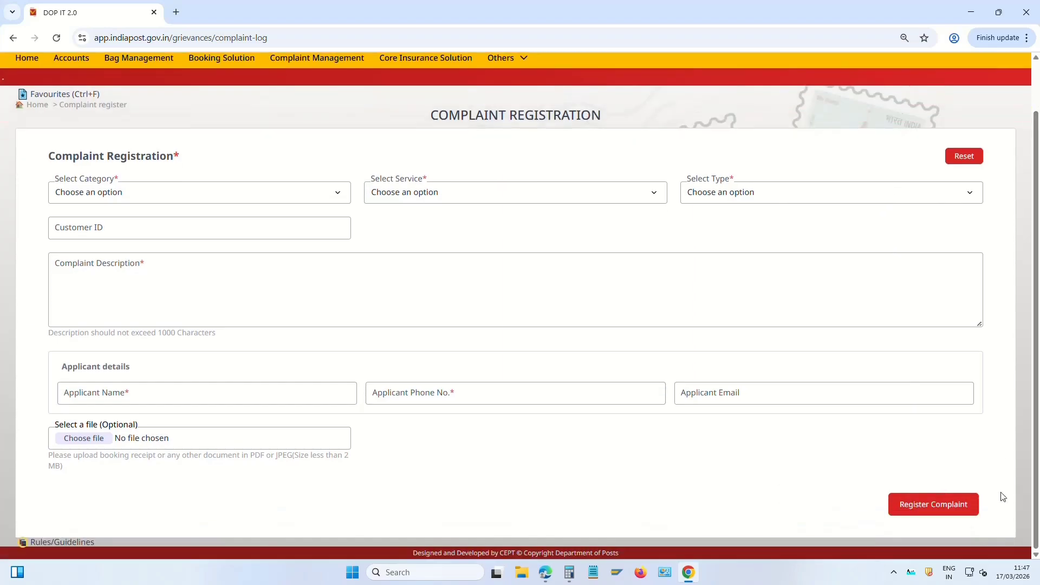
scroll(383, 295, "up", 1)
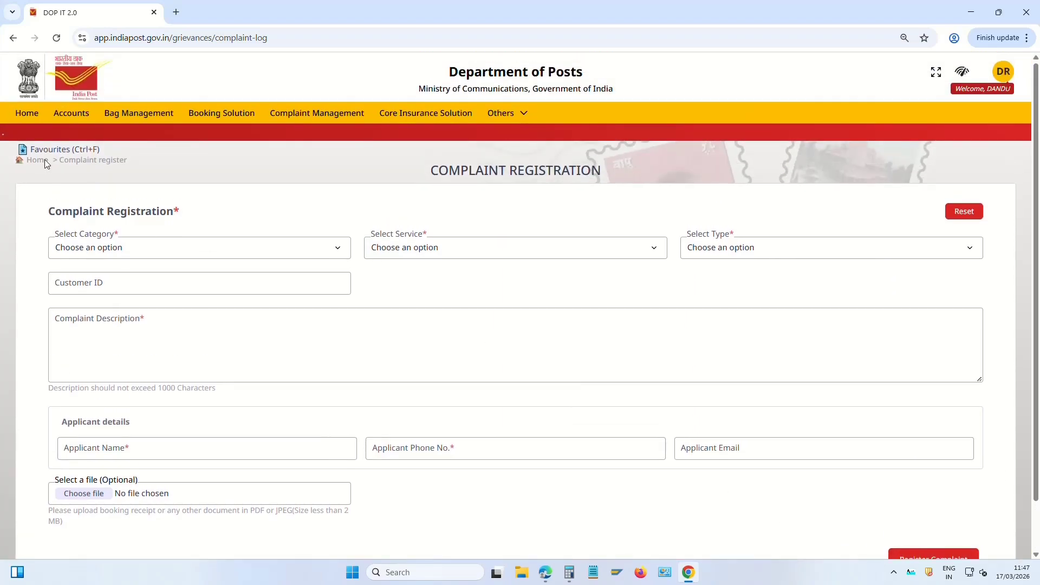
left_click(39, 160)
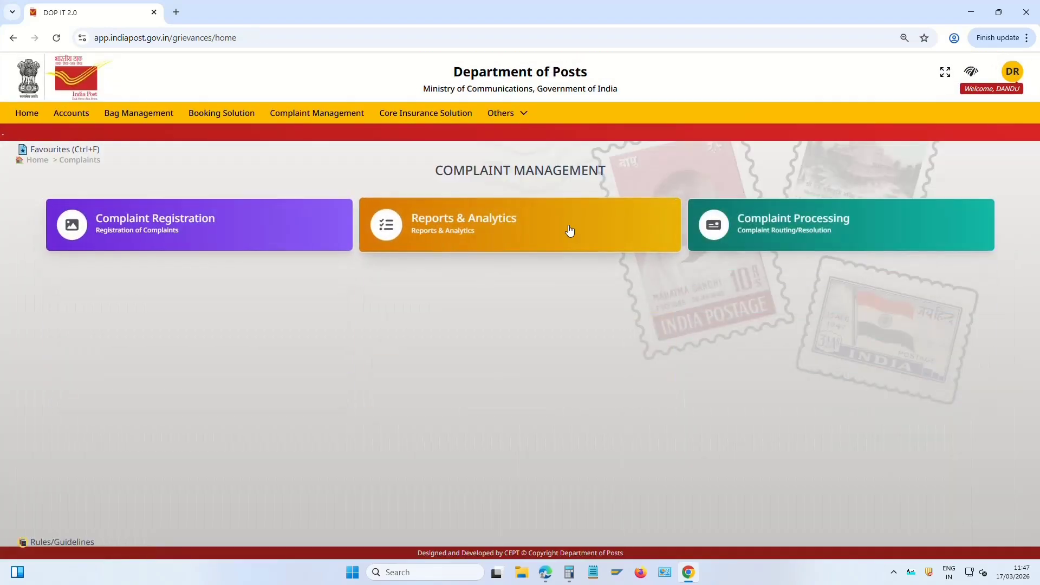
View the complaint reports options, then go back to the employee portal home
left_click(490, 230)
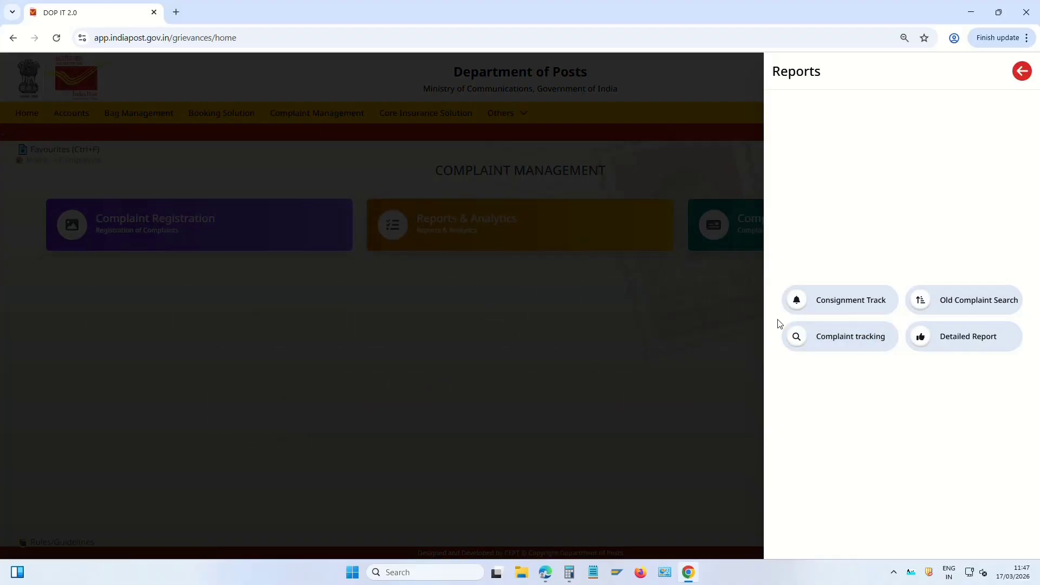
left_click(1023, 71)
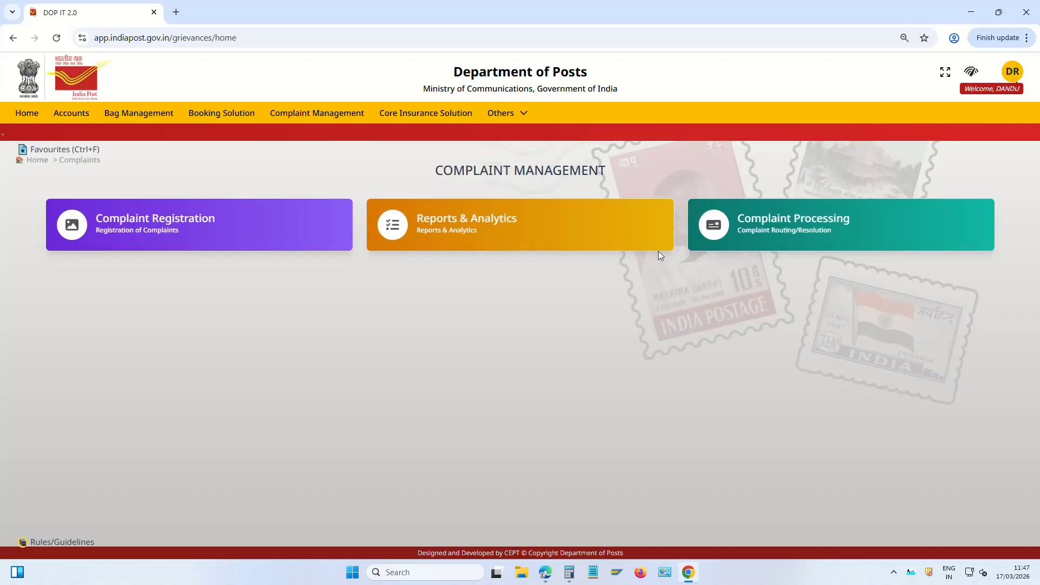
left_click(28, 115)
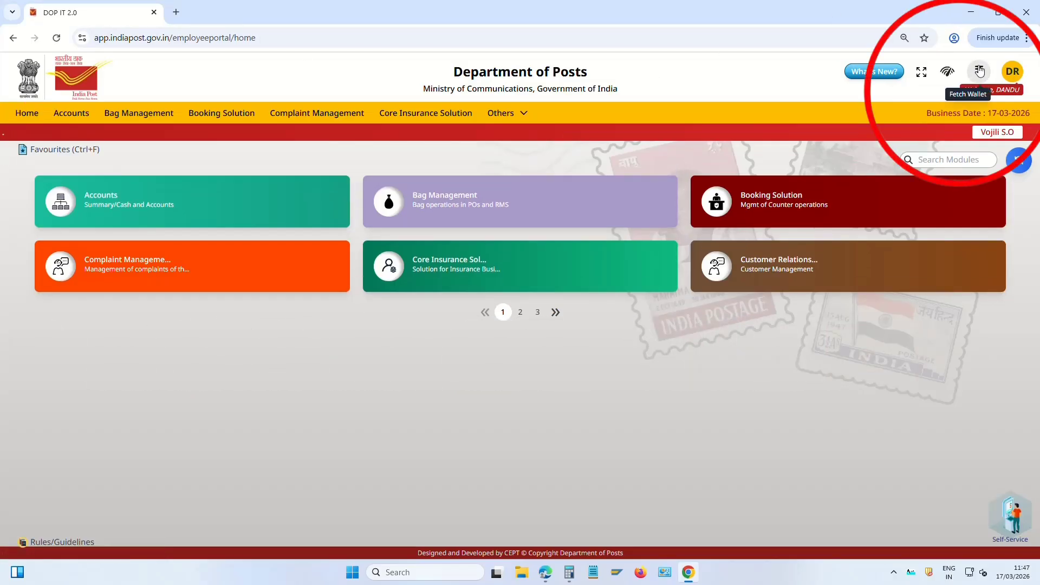
Fetch the wallet balance (₹ 19898) and bring the Finacle window into focus
left_click(980, 71)
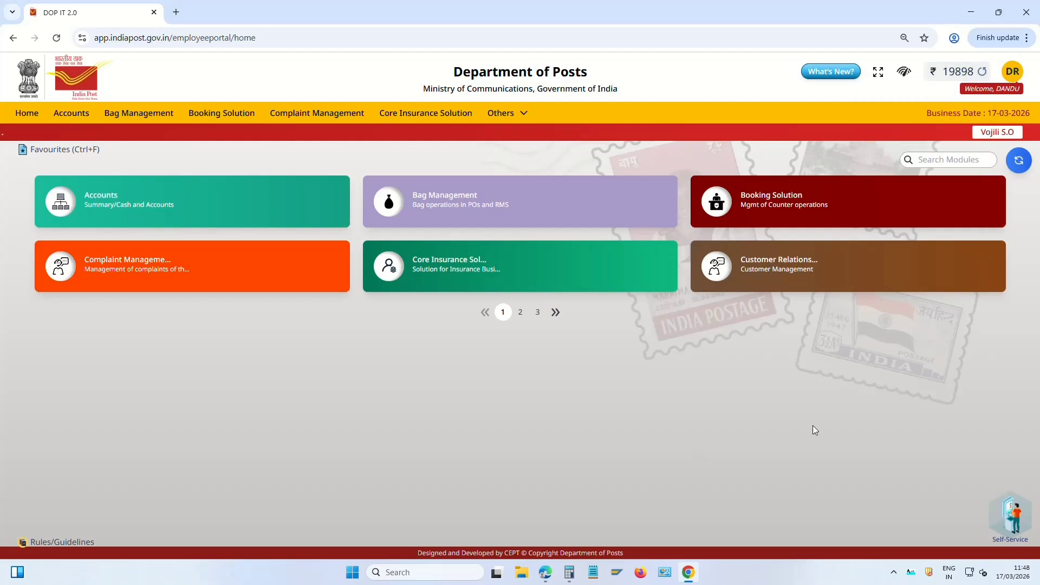
left_click(546, 575)
left_click(583, 326)
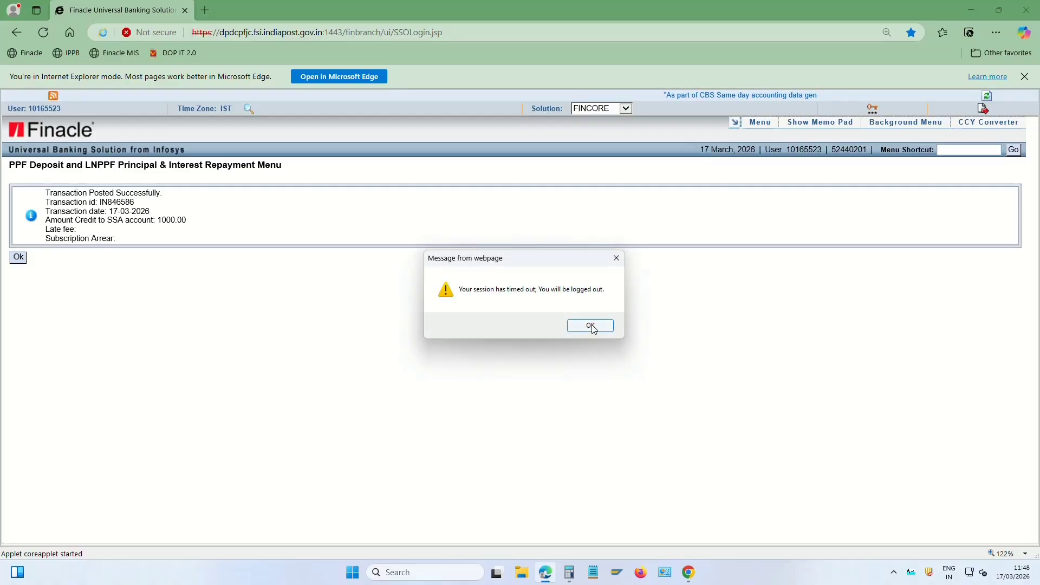
Log back into Finacle with the counter password and switch to the FINCORE solution
left_click(592, 326)
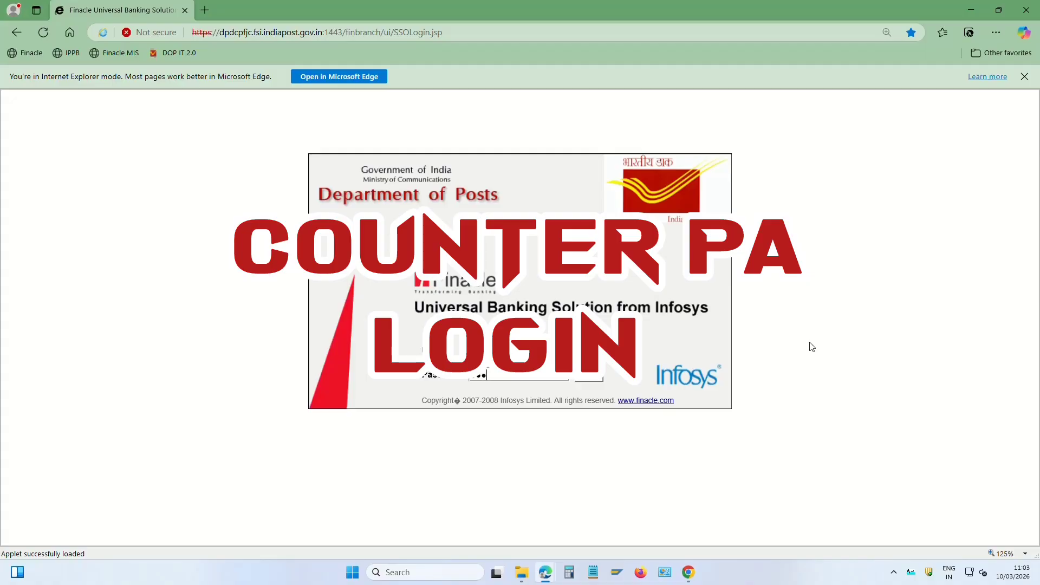
type("•••")
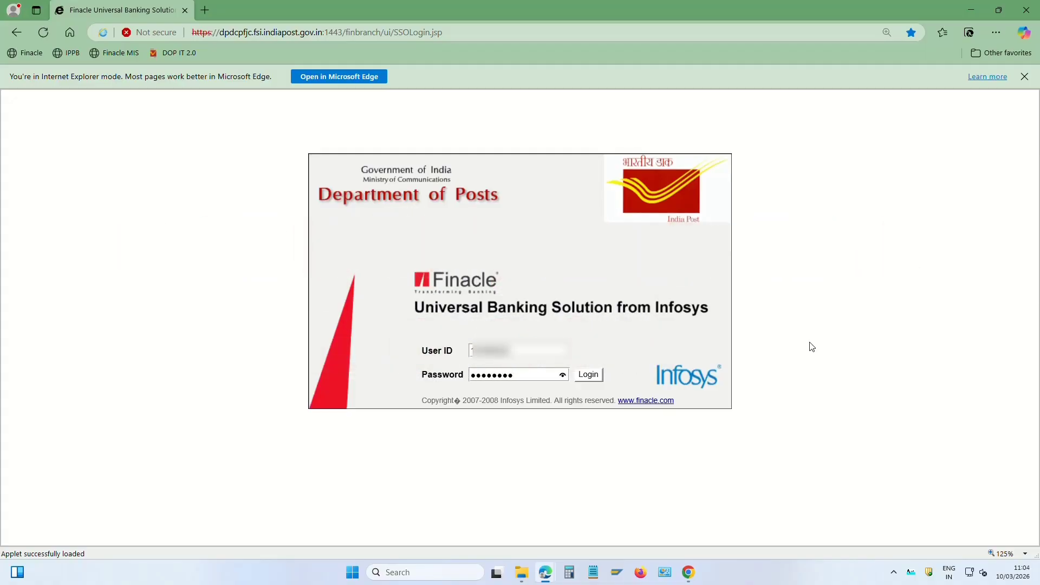
type("••")
key("Return")
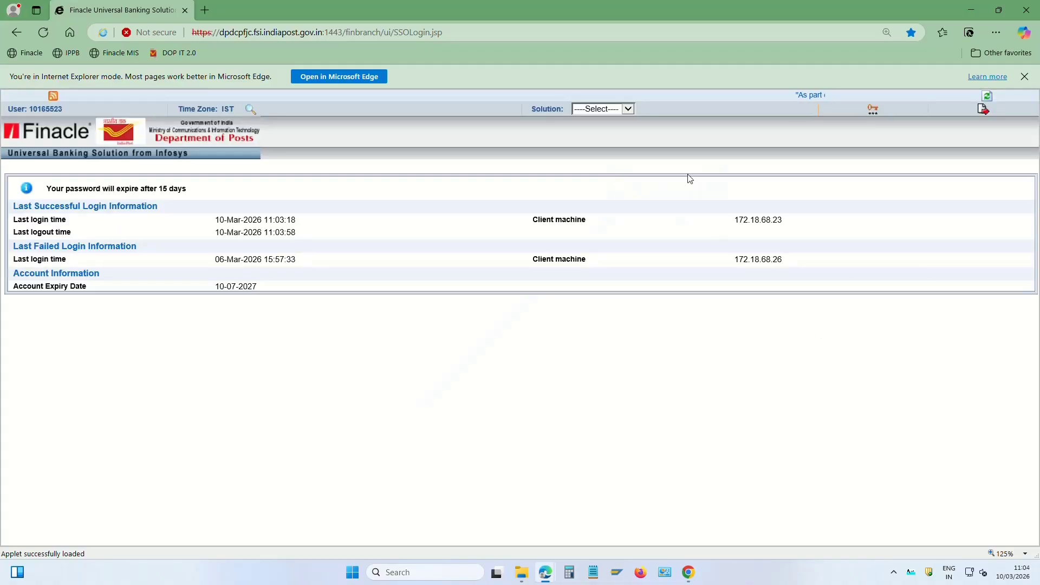
left_click(618, 109)
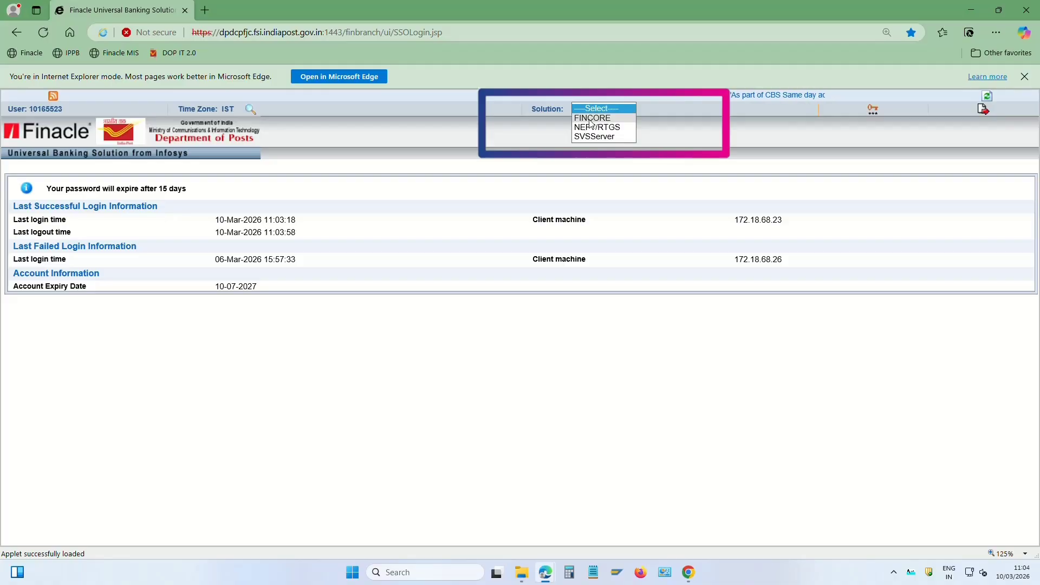
left_click(590, 119)
left_click(533, 325)
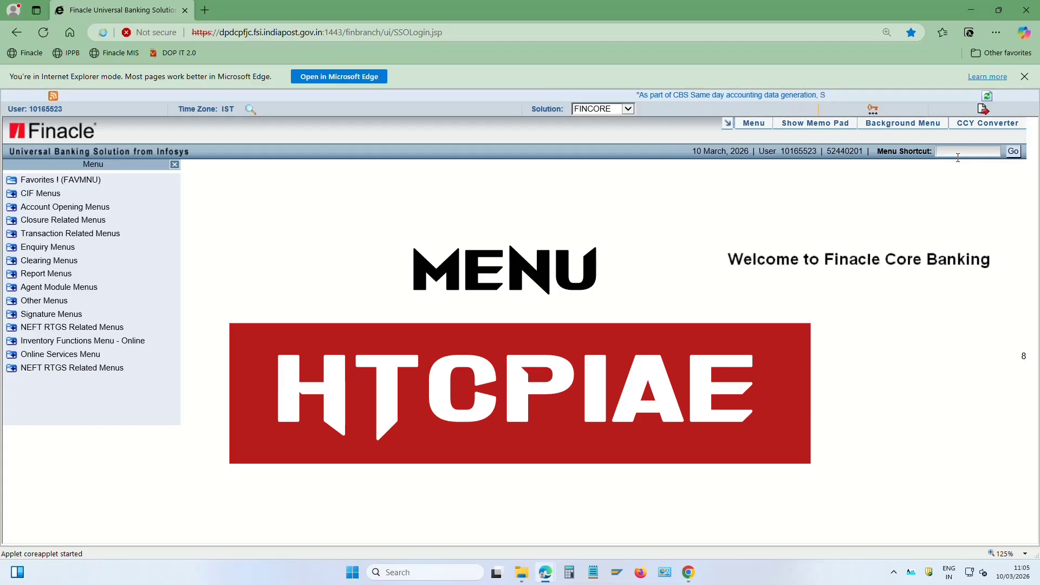
Check the teller's cash position via HTCPIAE (0.00 Cr. today), then open HTM
type("HTCPIAE")
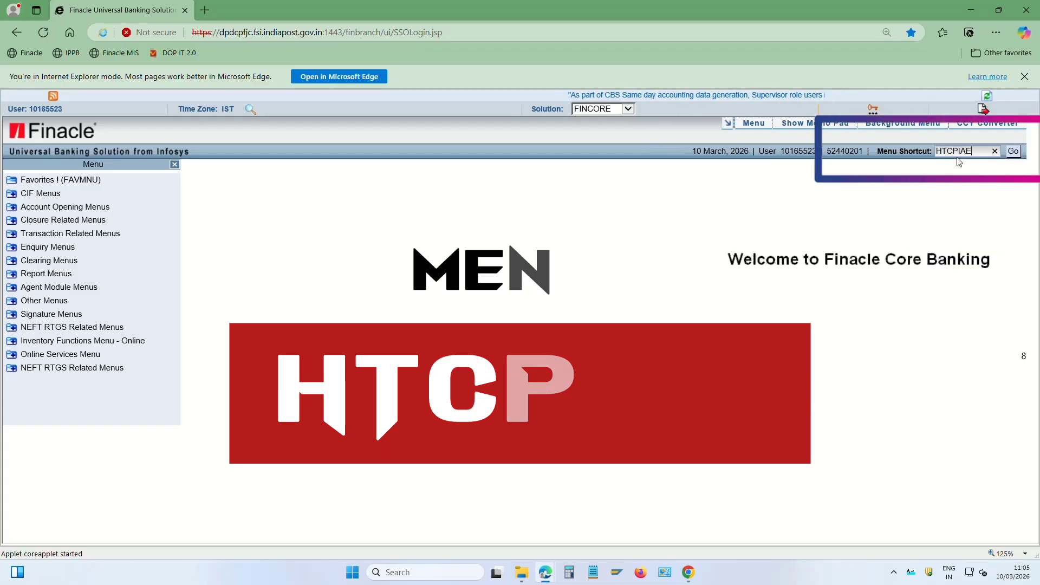
key("Return")
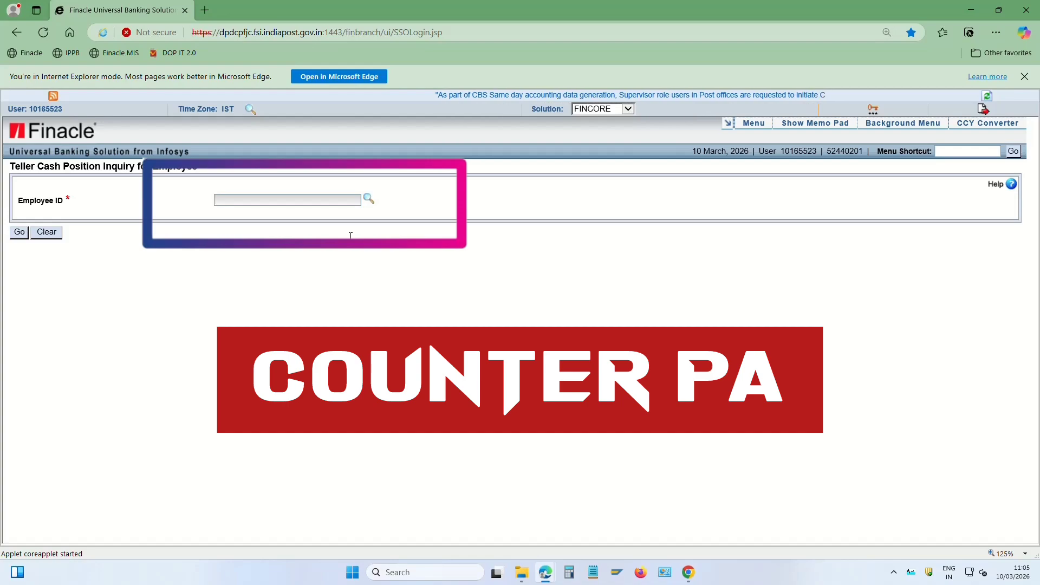
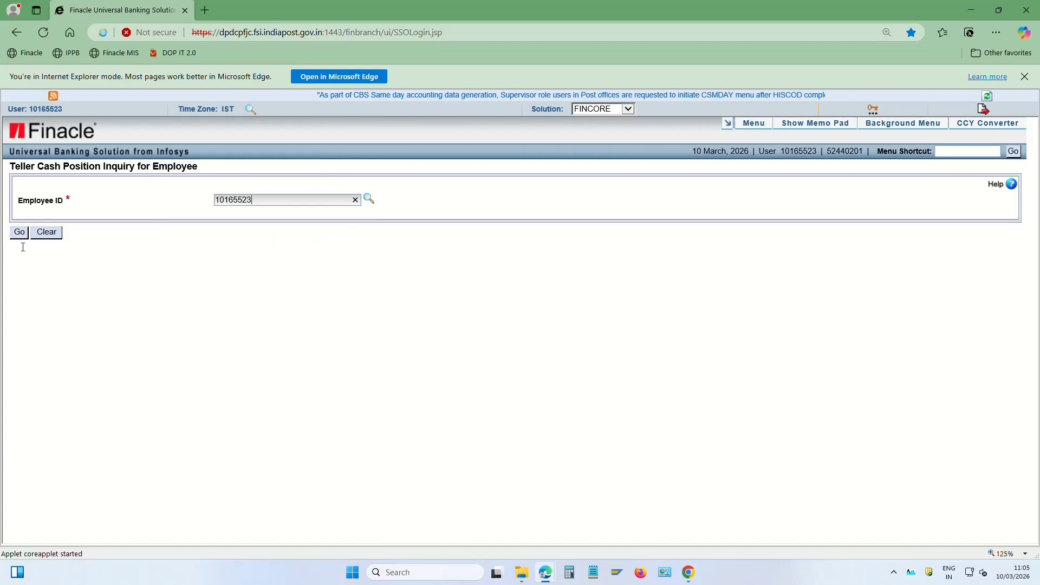
key("Return")
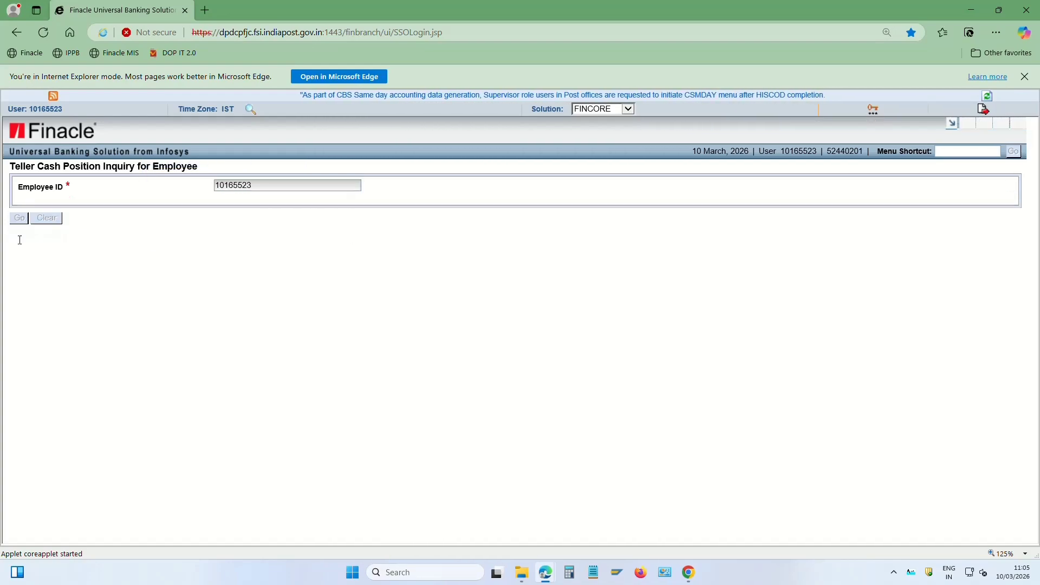
left_click_drag(553, 253, 629, 252)
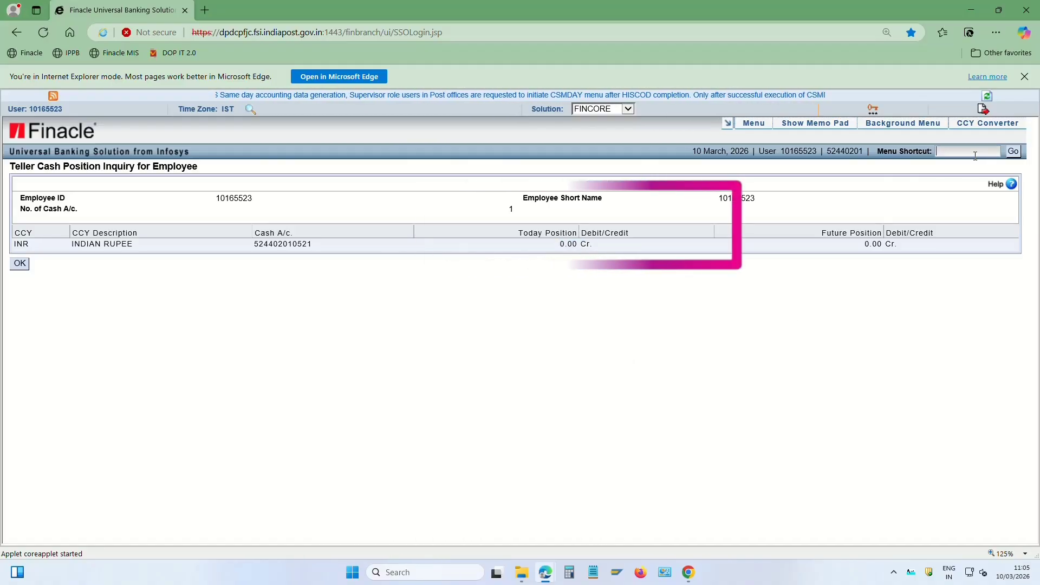
type("HTM")
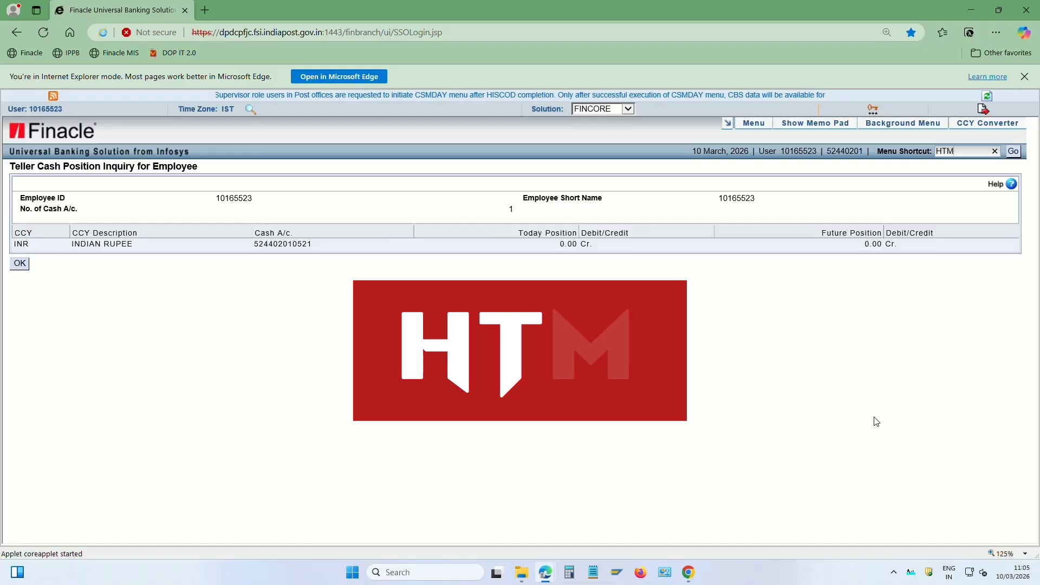
key("Return")
Start an Add transaction of type Cash/Cash Transfer in Transactions Maintenance
left_click(256, 293)
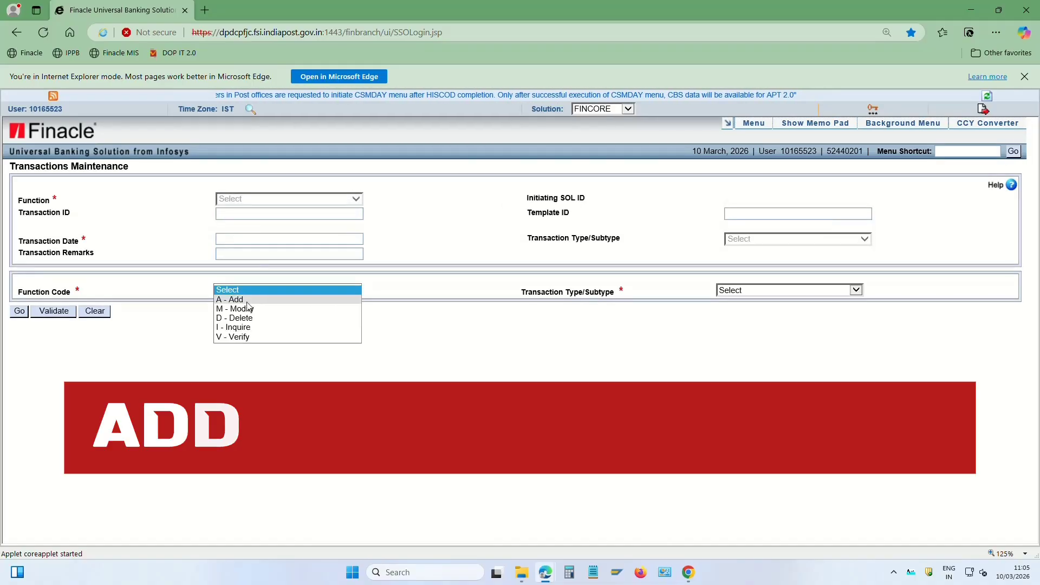
left_click(245, 301)
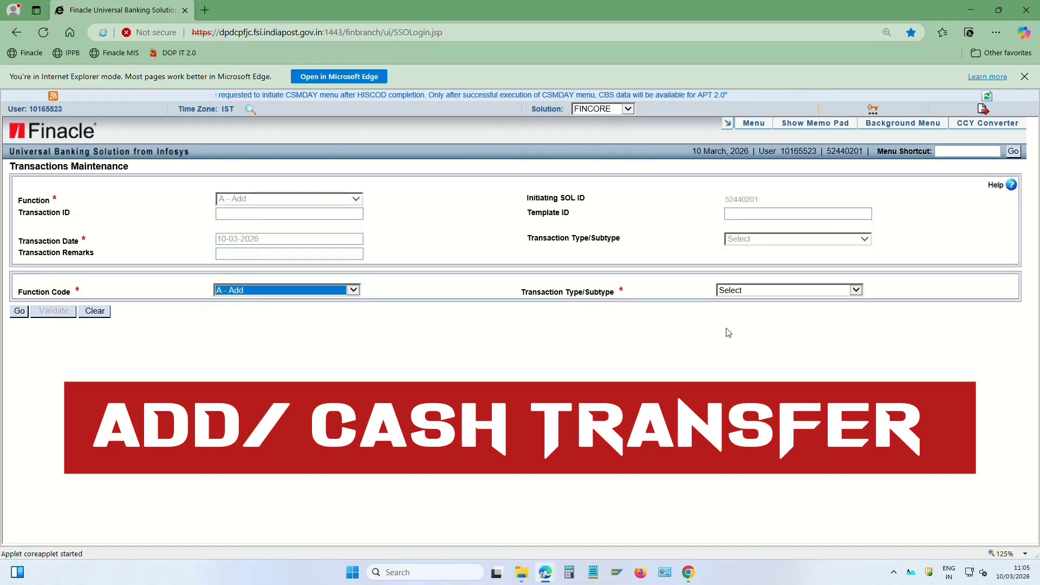
left_click(787, 291)
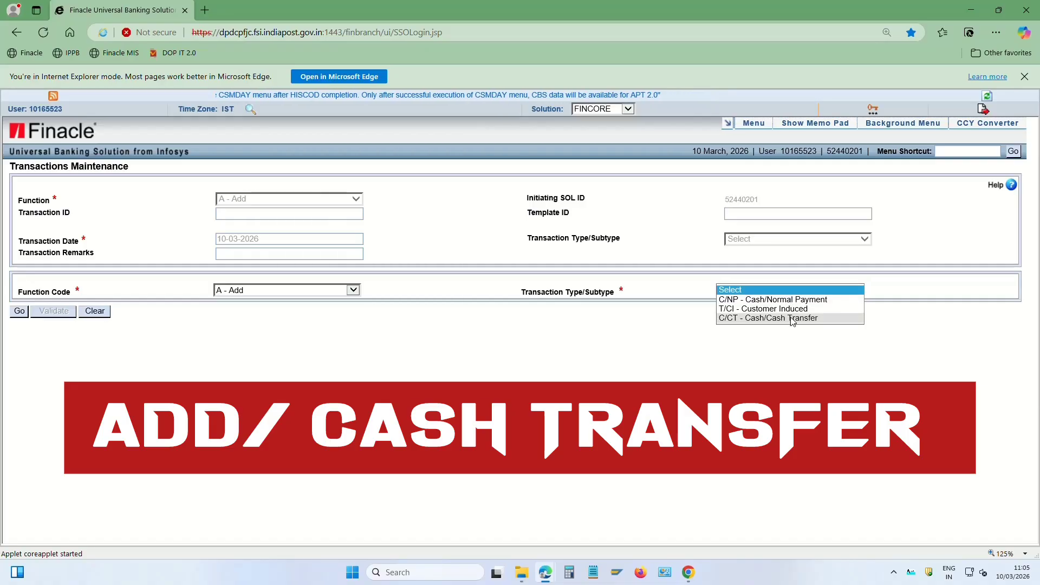
left_click(792, 320)
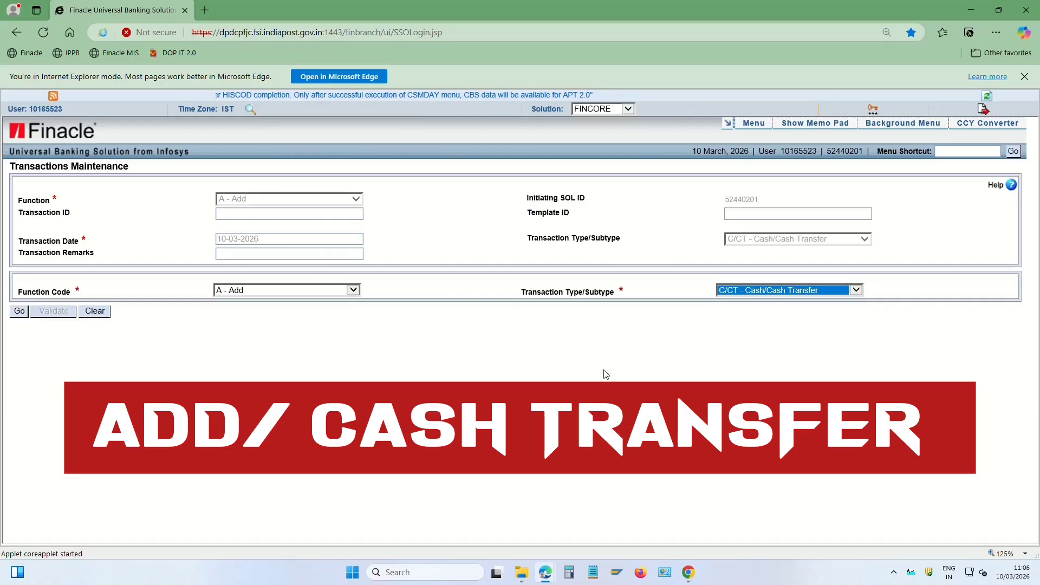
left_click(20, 311)
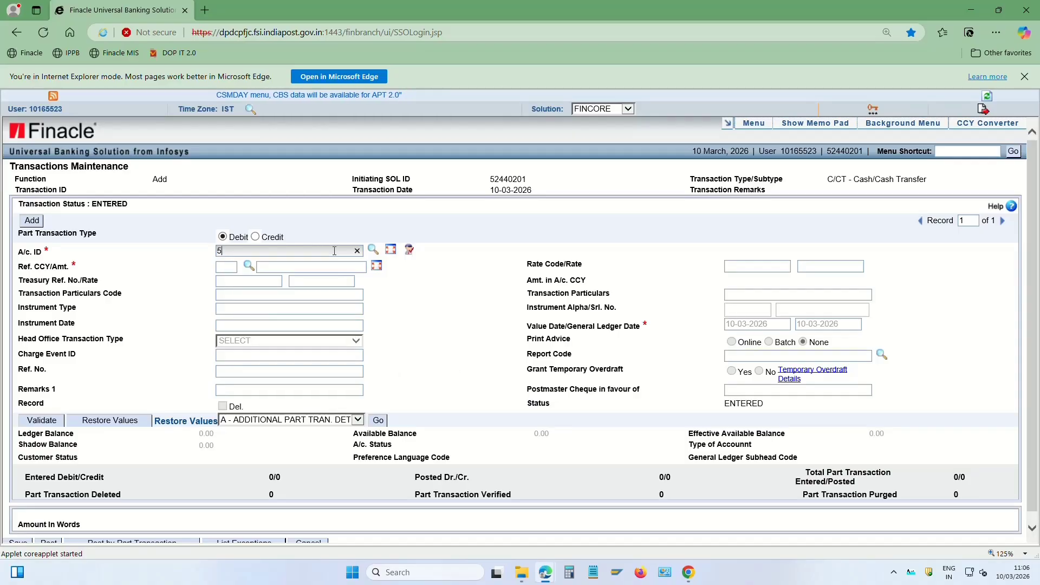
Add the 1,50,000.00 debit part transaction on the teller cash account, correcting the mistyped amount
left_click(335, 251)
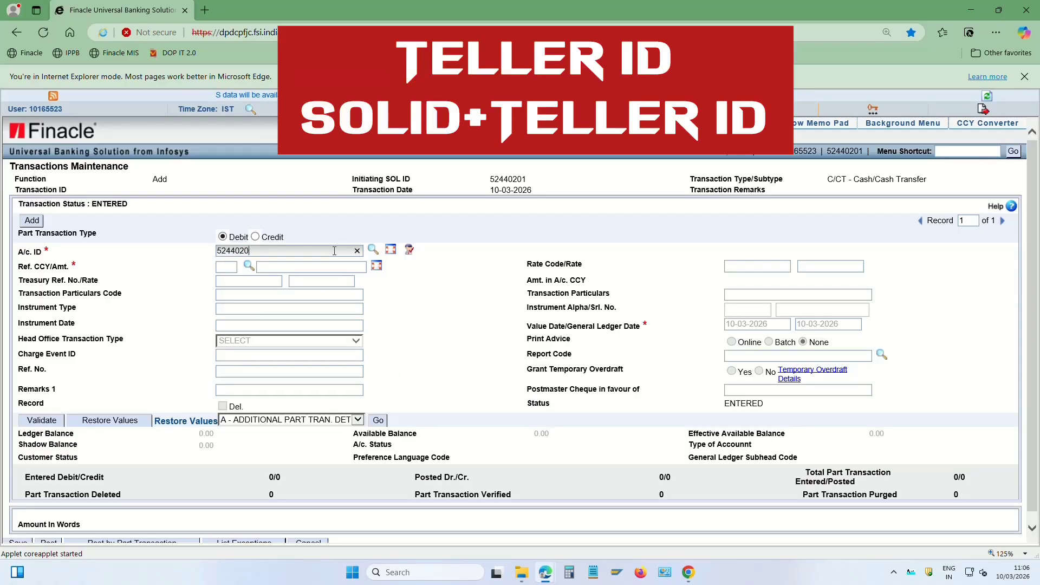
key("Tab")
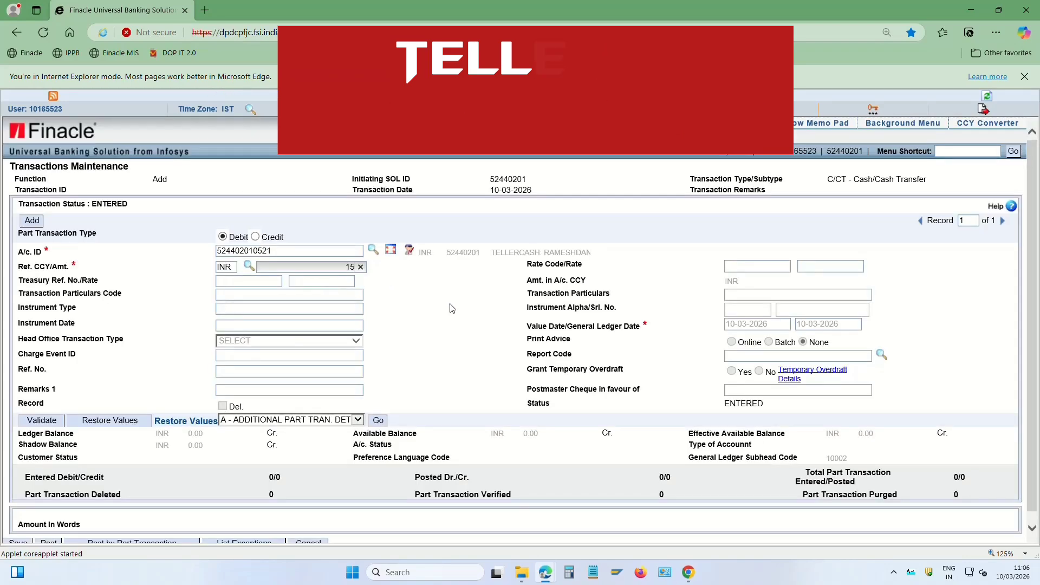
type("1")
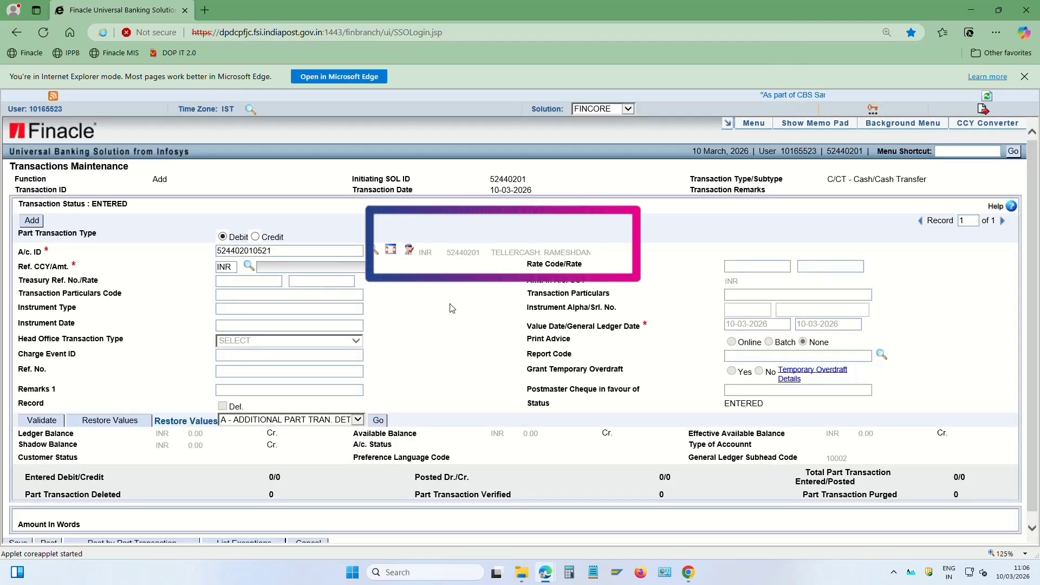
type("500000")
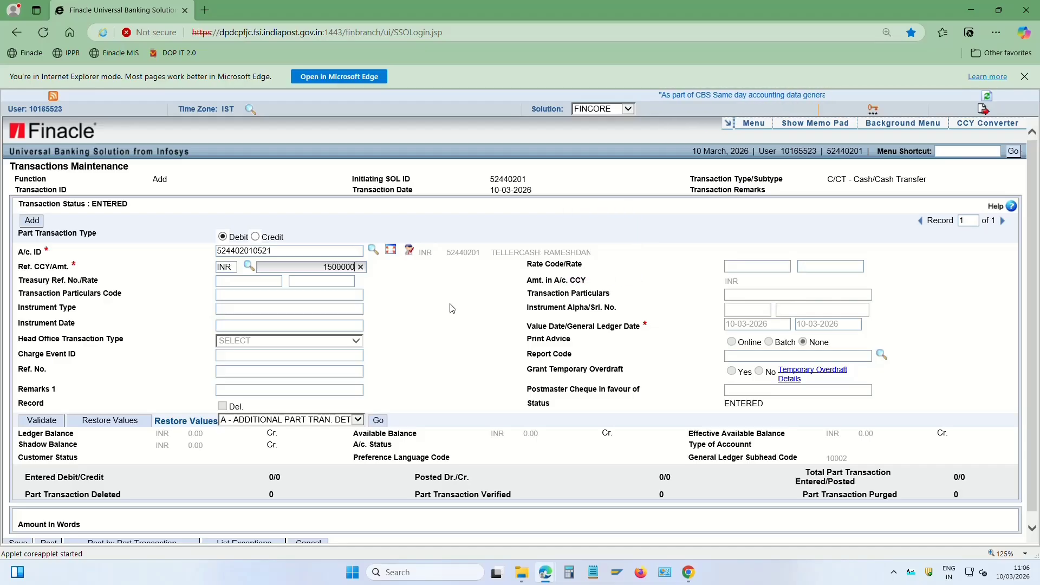
key("Tab")
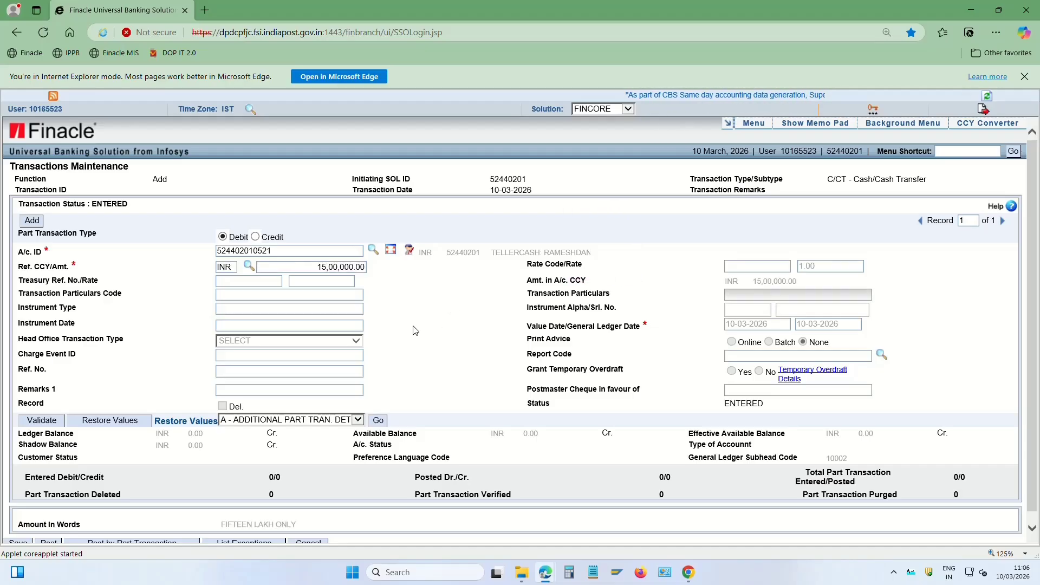
left_click(355, 268)
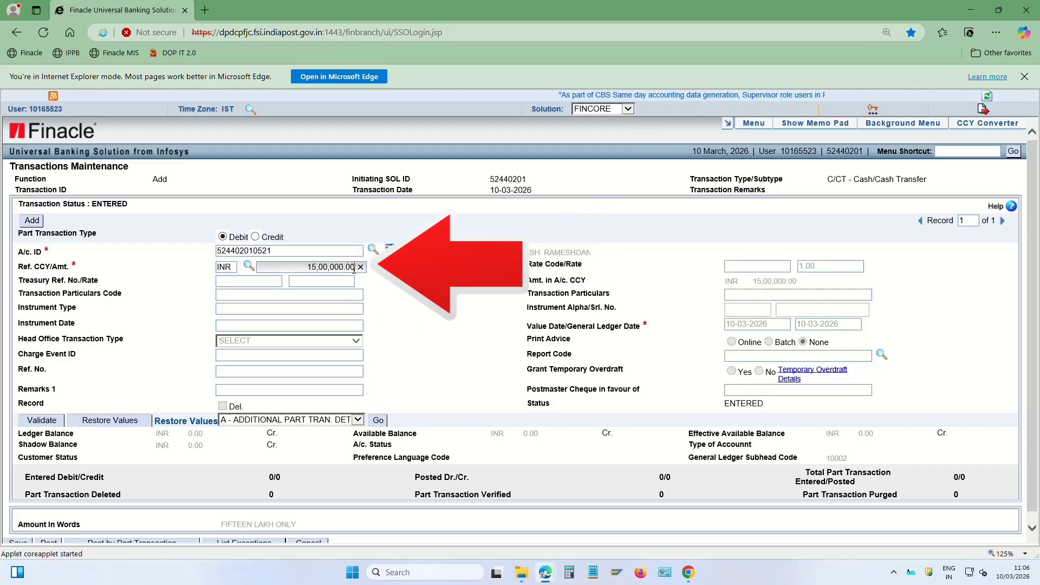
key("BackSpace")
key("BackSpace")
key("BackSpace")
key("BackSpace")
key("BackSpace")
key("BackSpace")
key("BackSpace")
key("BackSpace")
key("BackSpace")
key("BackSpace")
key("BackSpace")
key("BackSpace")
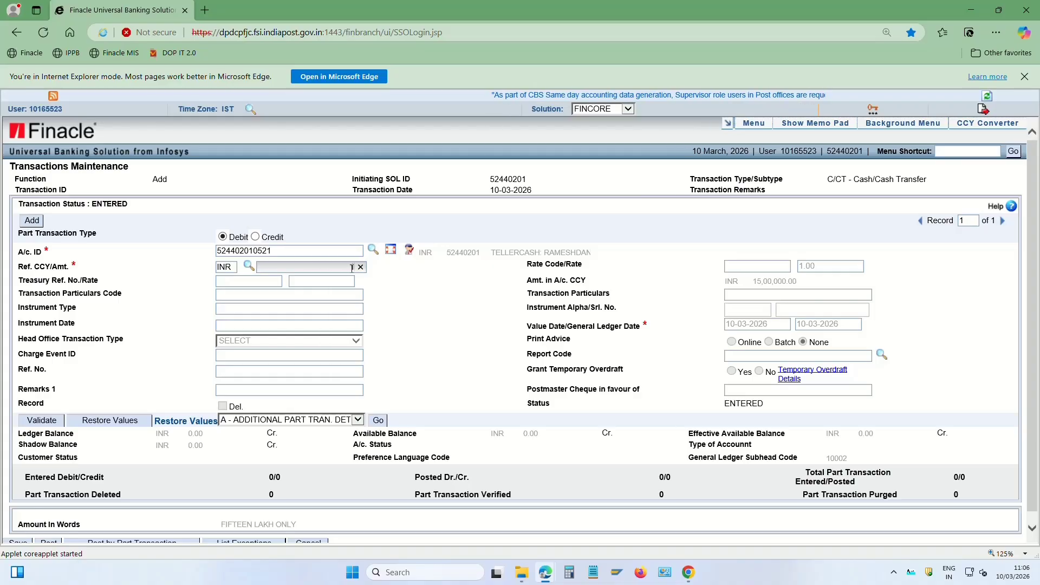
type("150000")
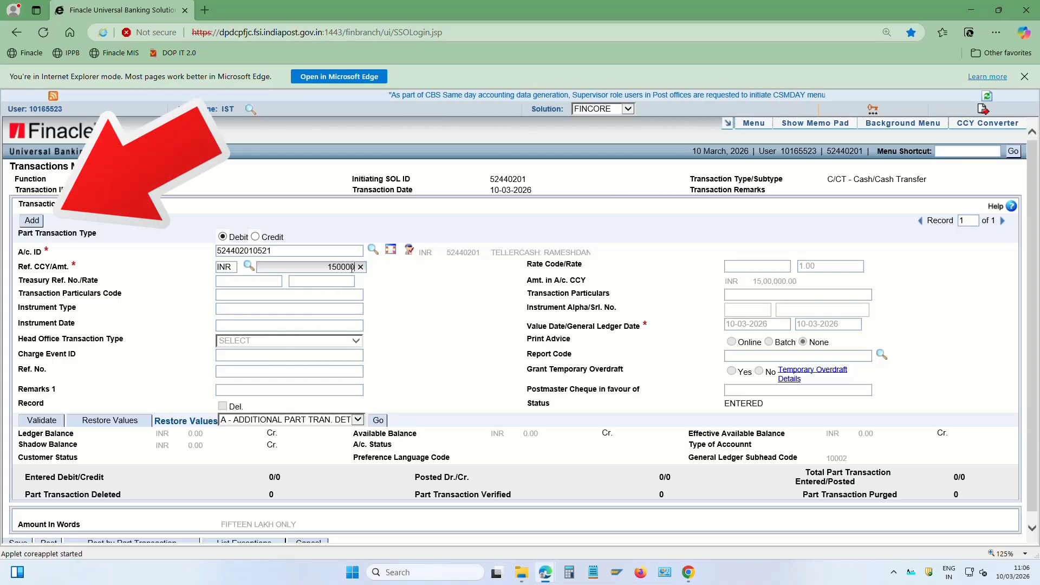
left_click(31, 221)
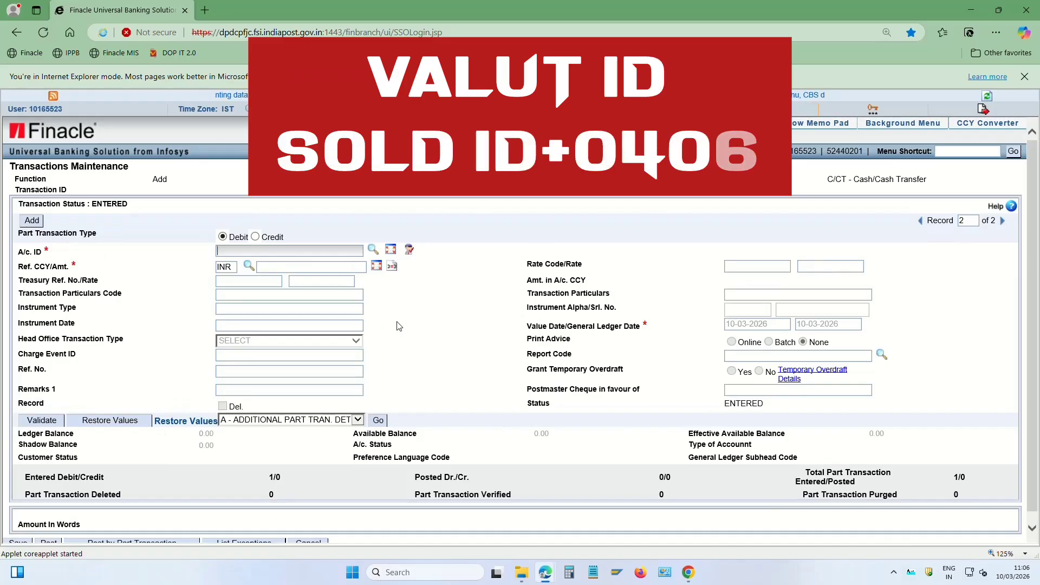
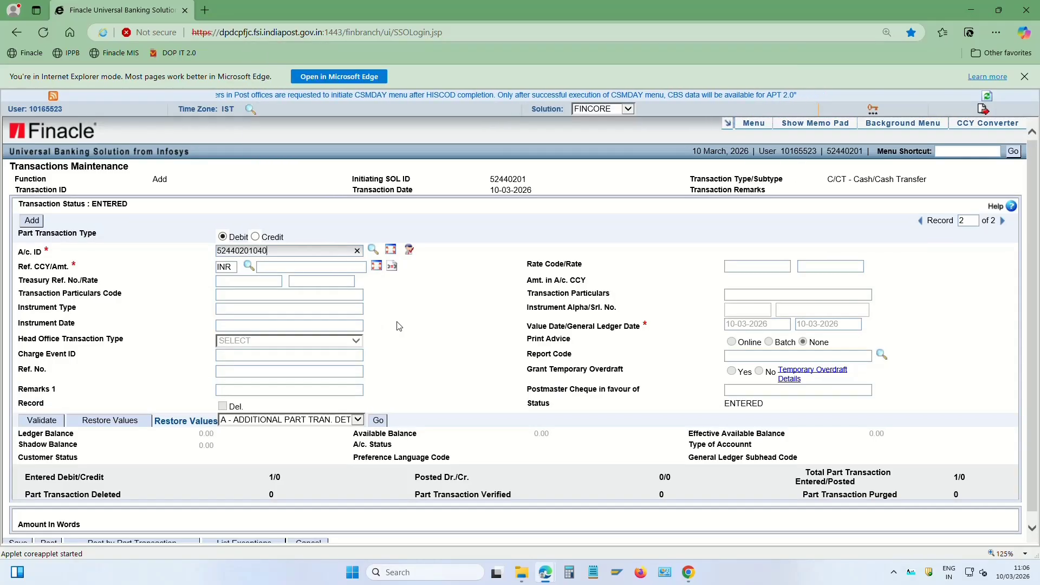
Enter the vault account as the credit leg with the balancing 1,50,000.00 contra amount
key("Tab")
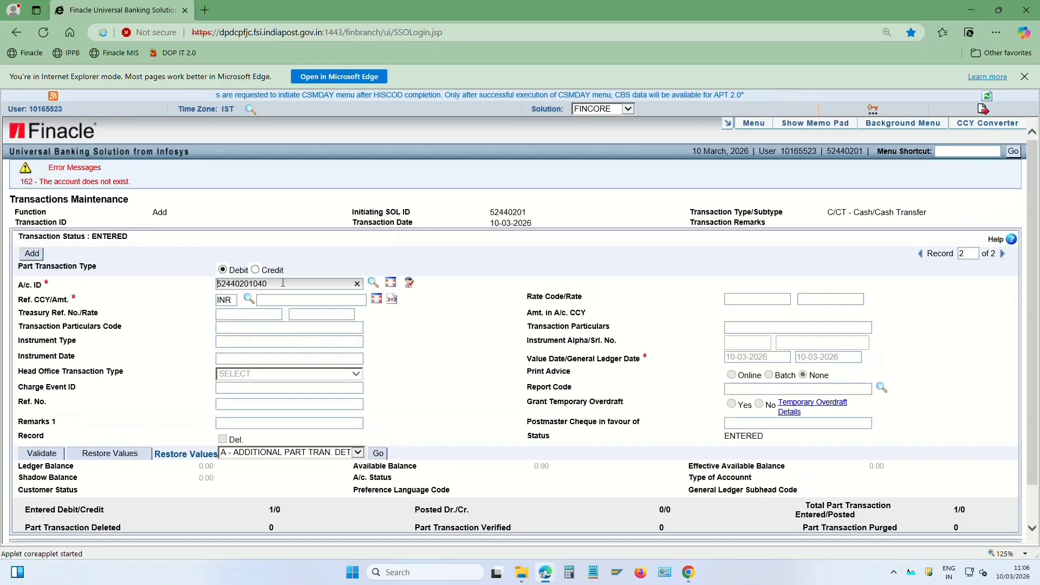
left_click(283, 286)
type("6")
key("Tab")
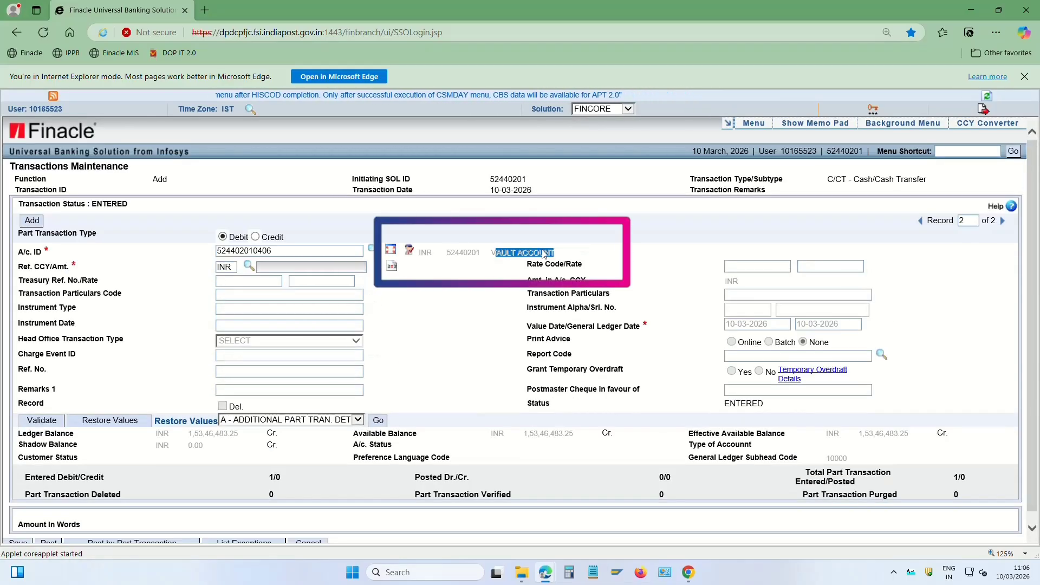
left_click(393, 269)
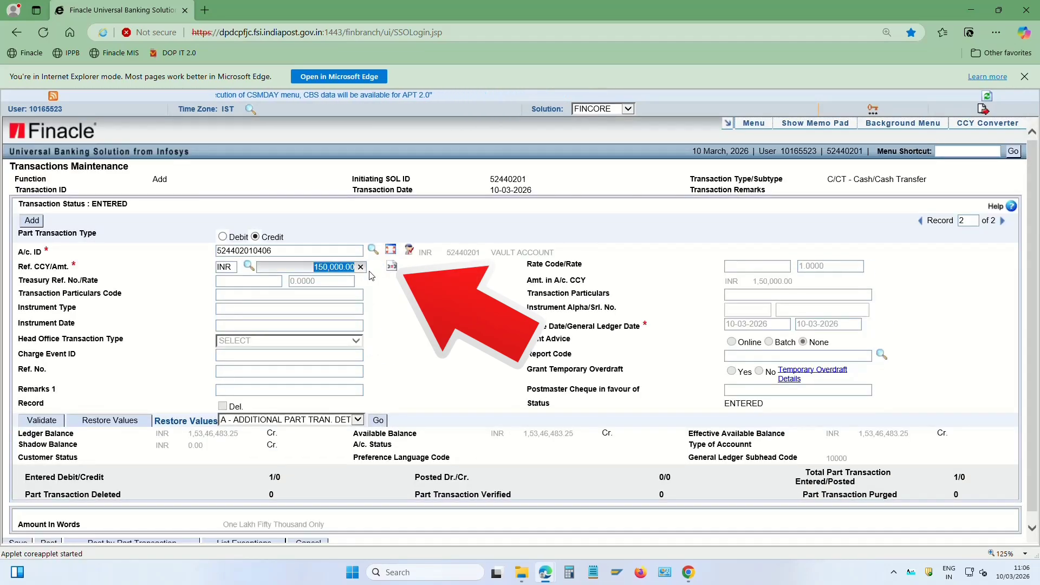
key("Tab")
Post the cash transfer transaction and select the new transaction ID
scroll(477, 309, "down", 1)
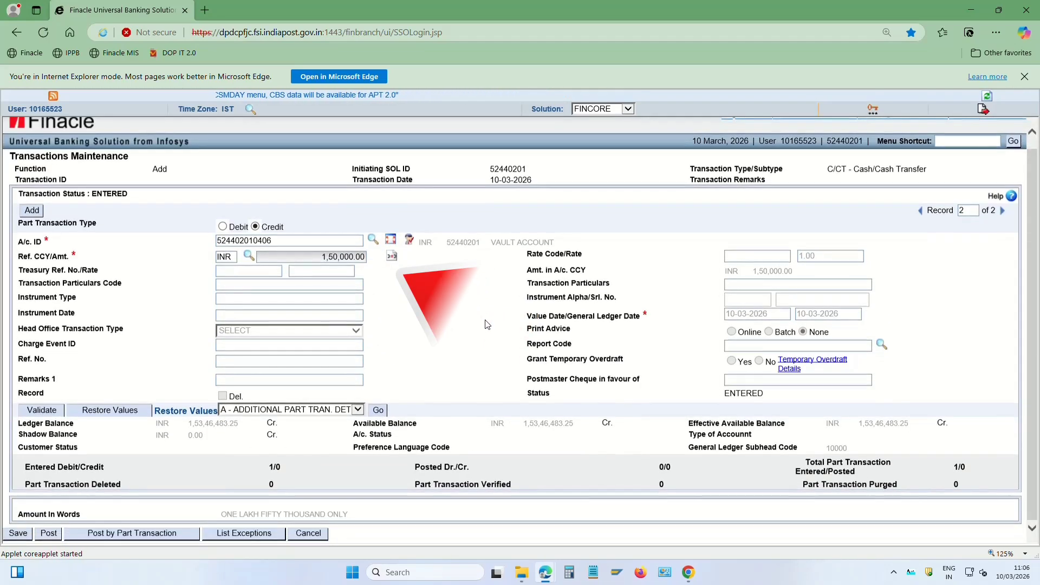
left_click(49, 535)
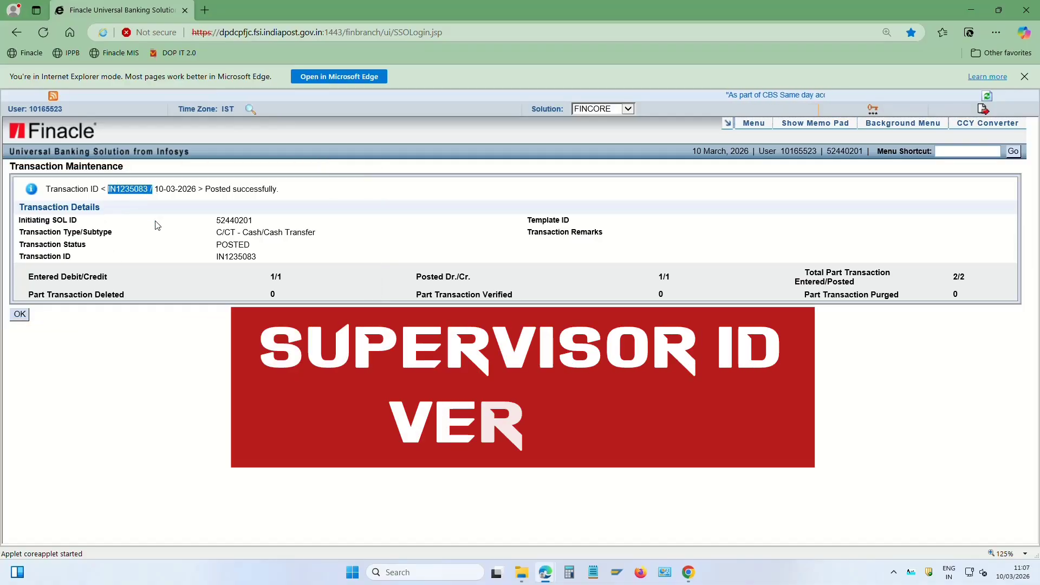
double_click(135, 190)
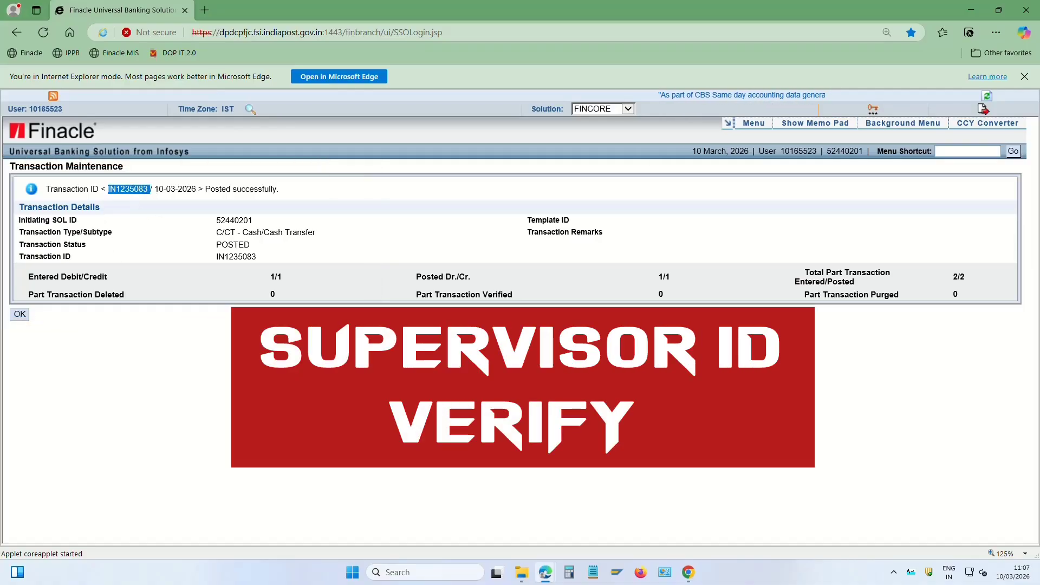
left_click(997, 33)
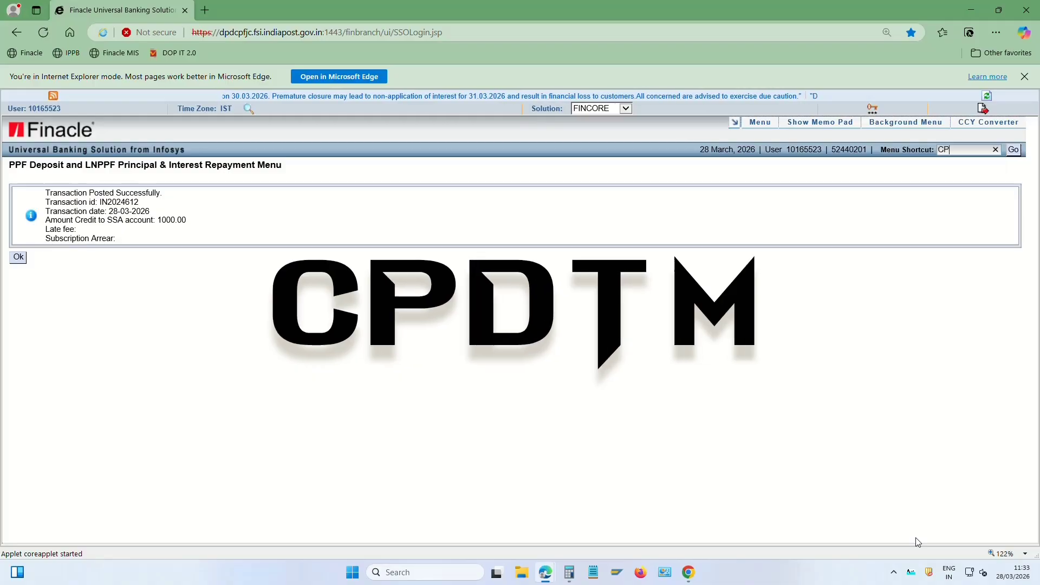
Open the CPDTM PPF deposit menu and set Function Code to Add
type("CP")
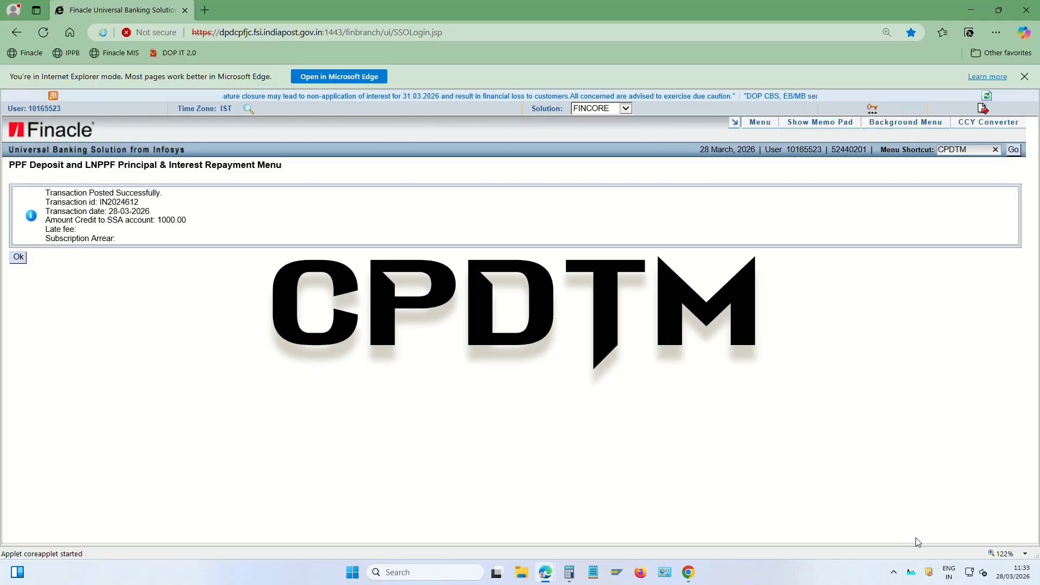
left_click(1014, 151)
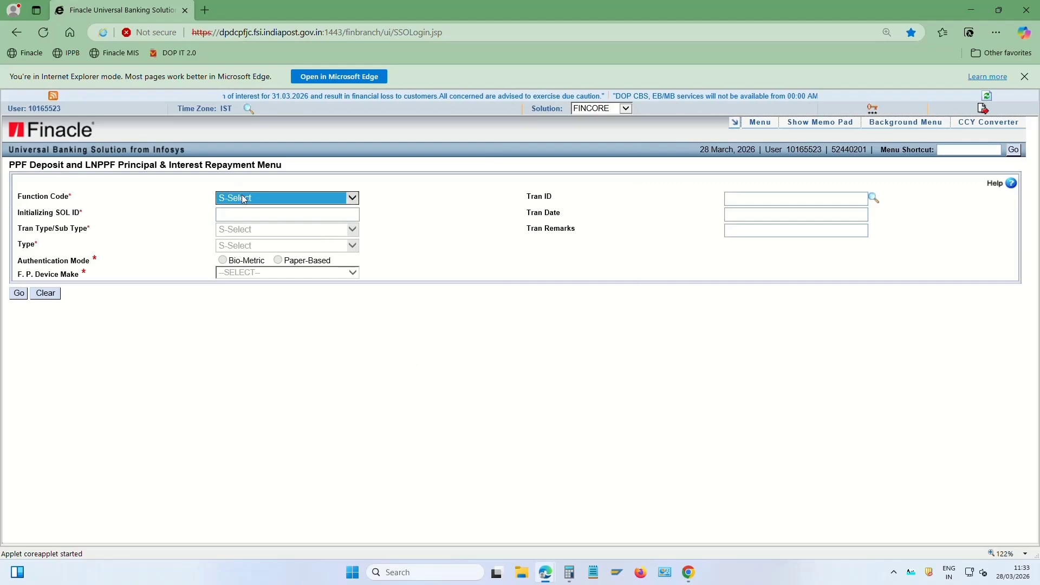
left_click(243, 198)
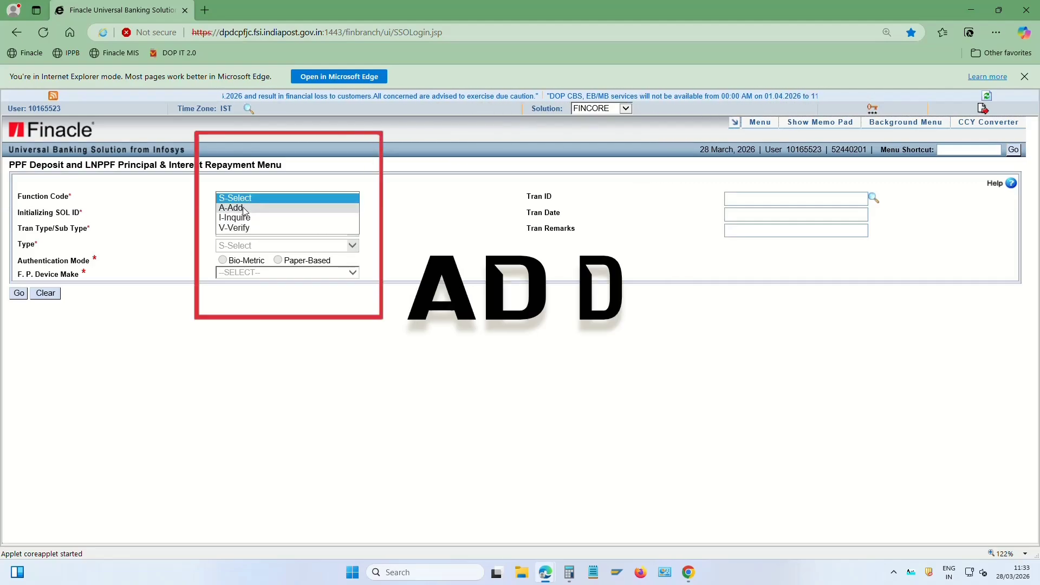
left_click(243, 208)
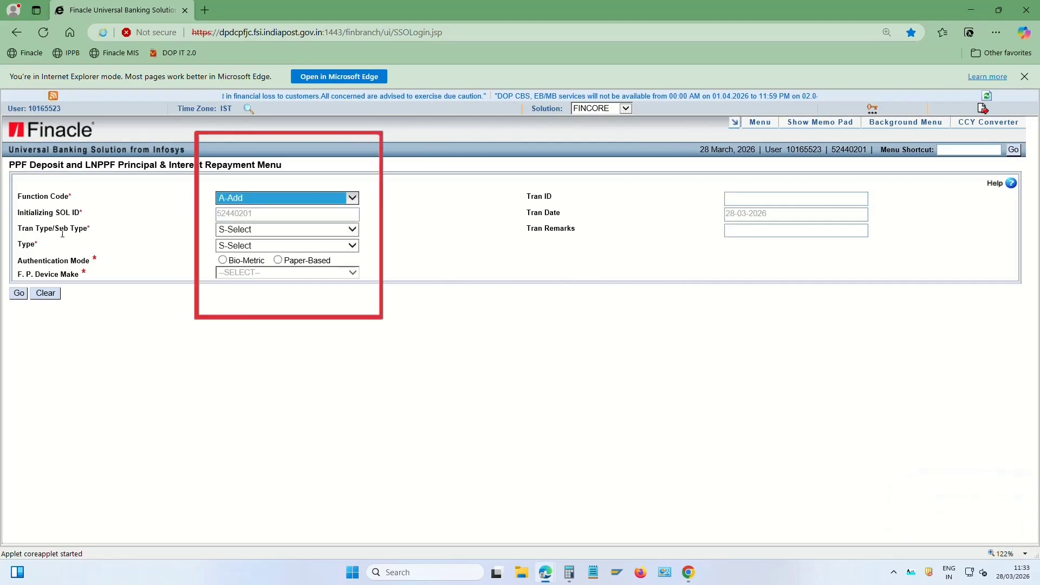
left_click_drag(21, 230, 75, 230)
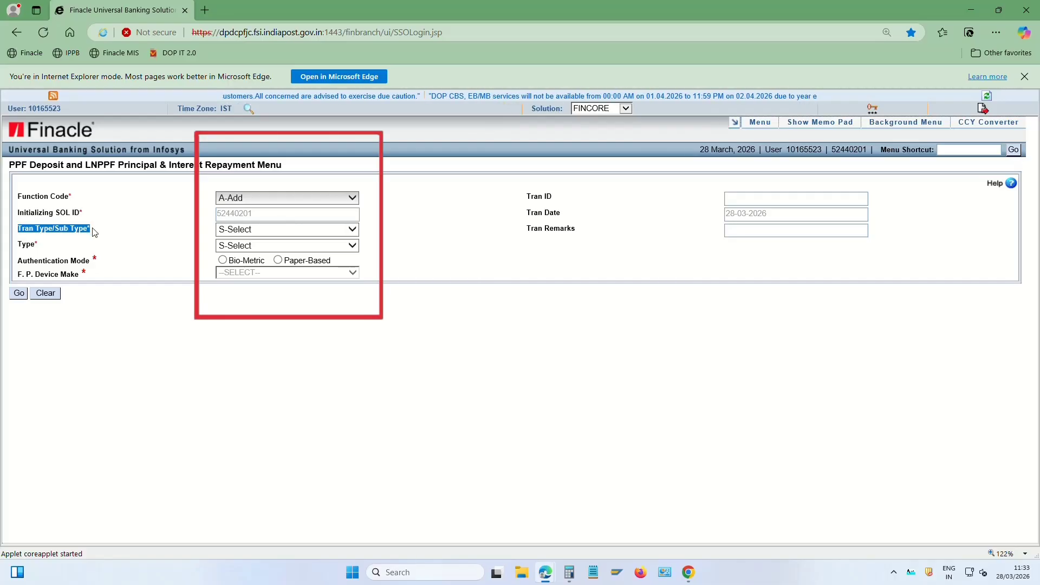
Set the transaction type to Cash Normal Receipt after briefly trying Customer Transfer
left_click(243, 232)
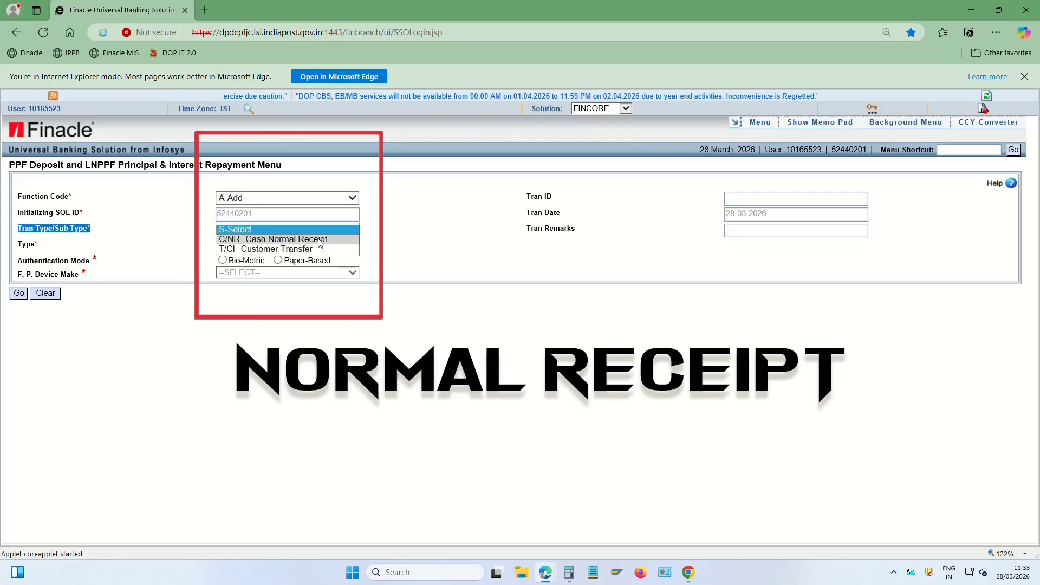
left_click(320, 239)
left_click(290, 232)
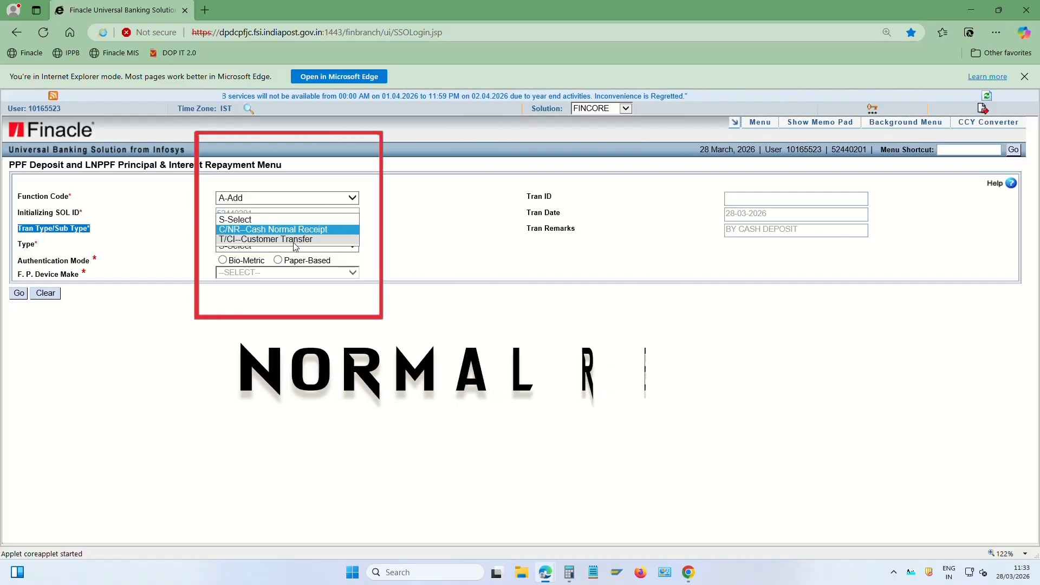
left_click(282, 240)
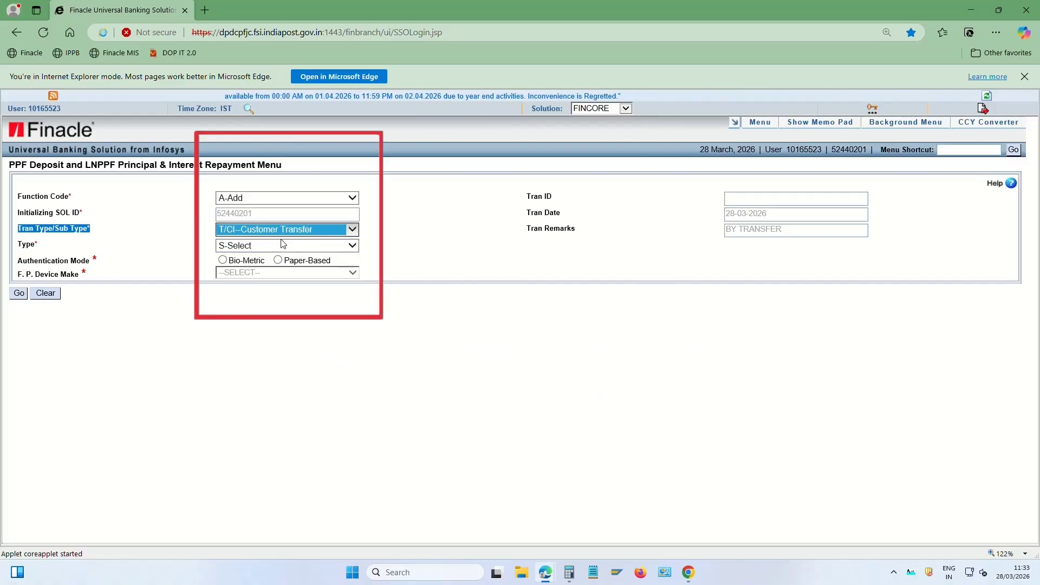
left_click(278, 232)
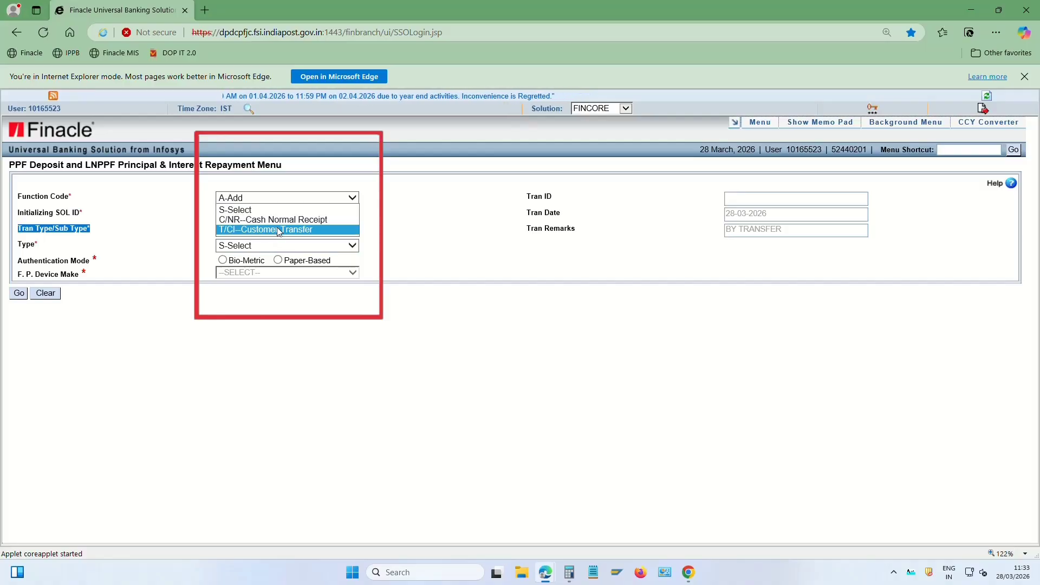
left_click(316, 220)
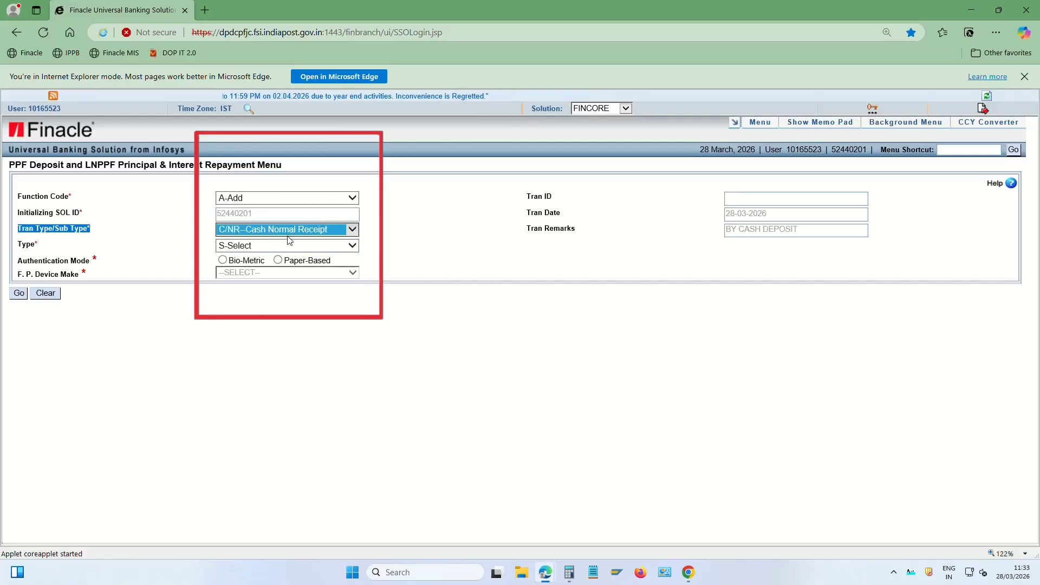
Choose Normal Contribution deposit type with paper-based authentication and load the detail form
left_click(240, 247)
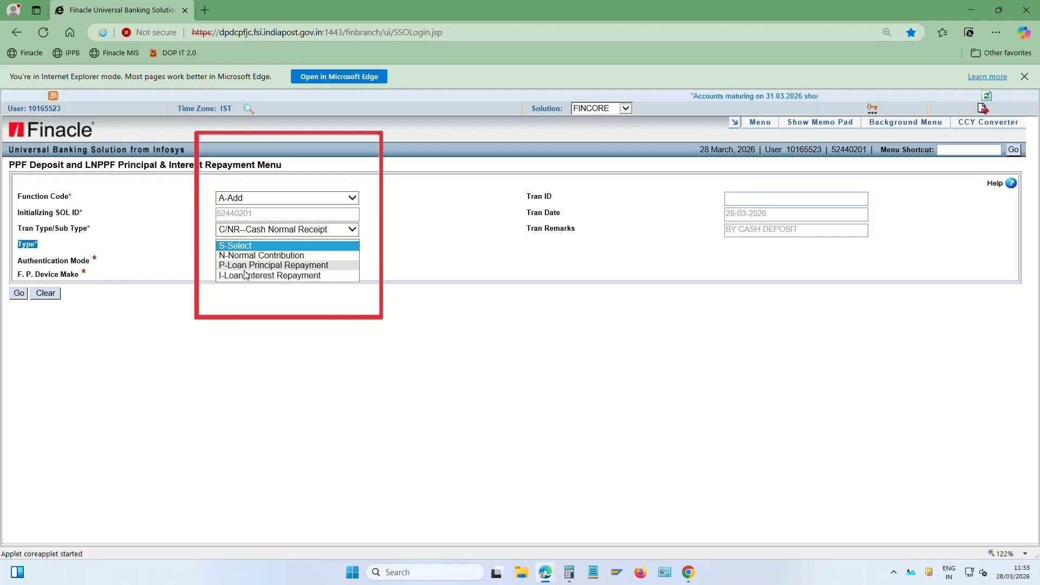
left_click(287, 259)
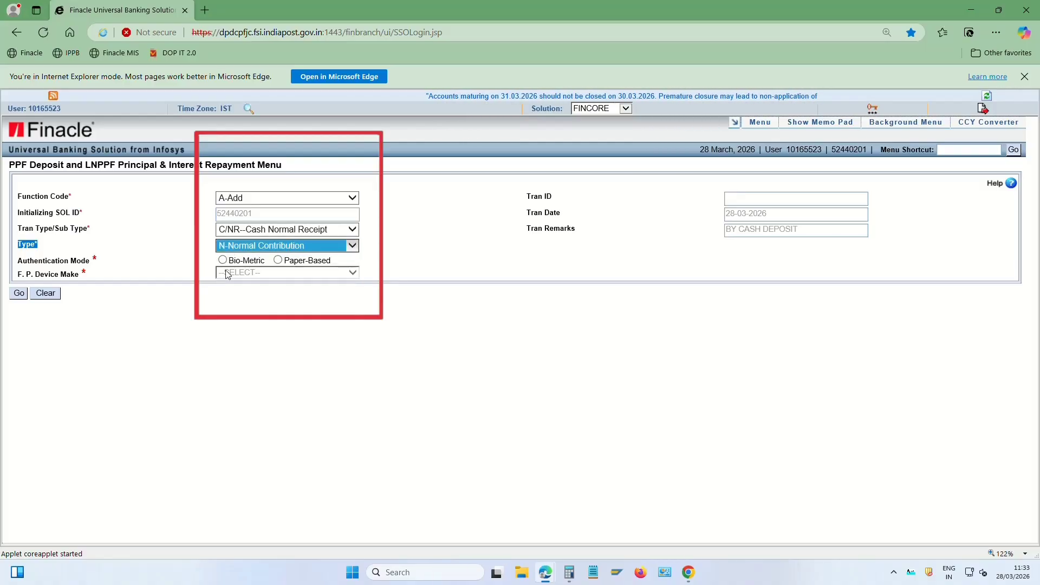
left_click(278, 260)
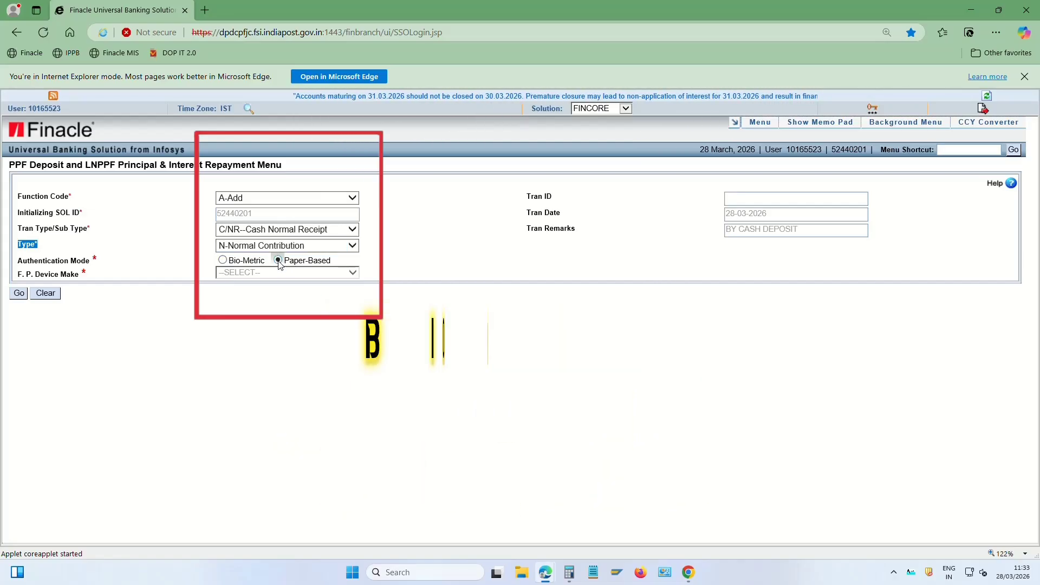
left_click(19, 293)
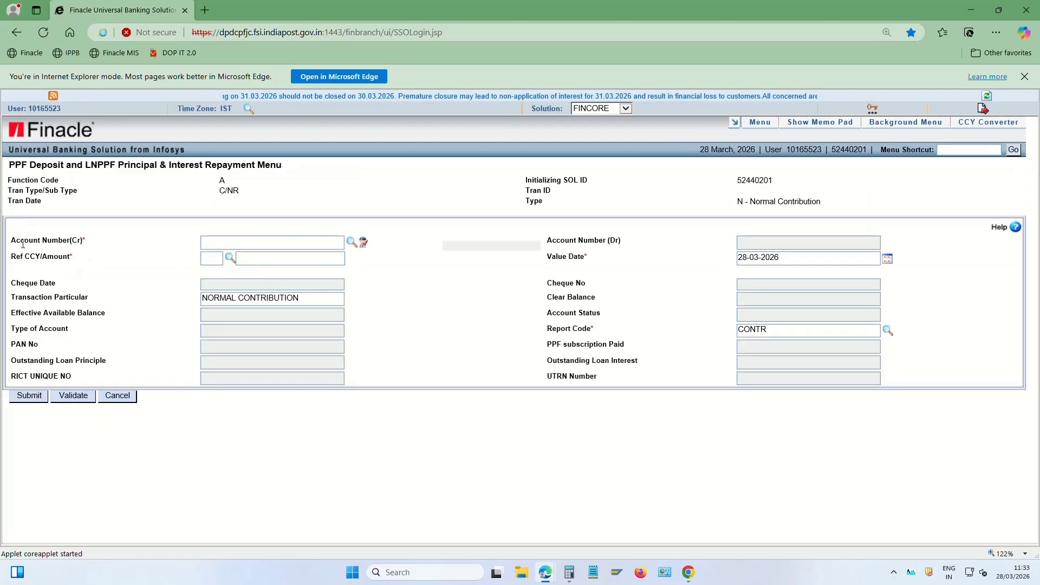
Paste the PPF credit account number and fetch its name and balances
left_click_drag(22, 245, 96, 245)
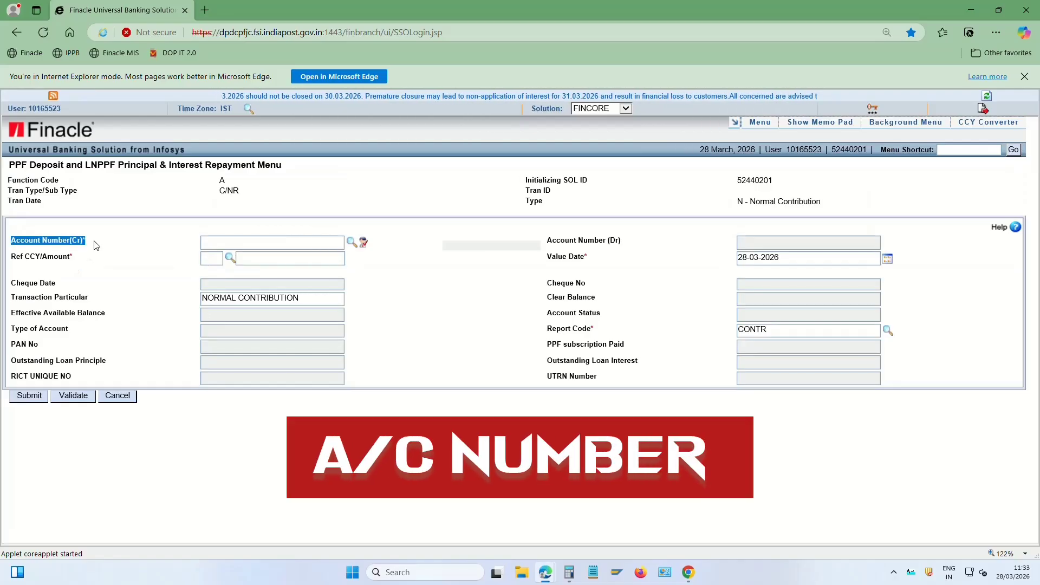
left_click(219, 244)
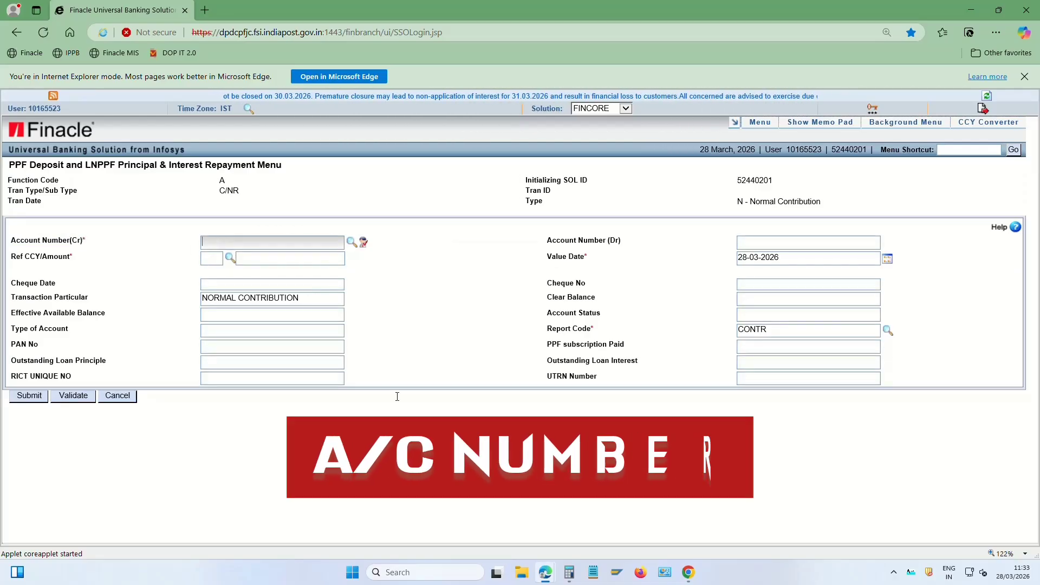
key("ctrl+v")
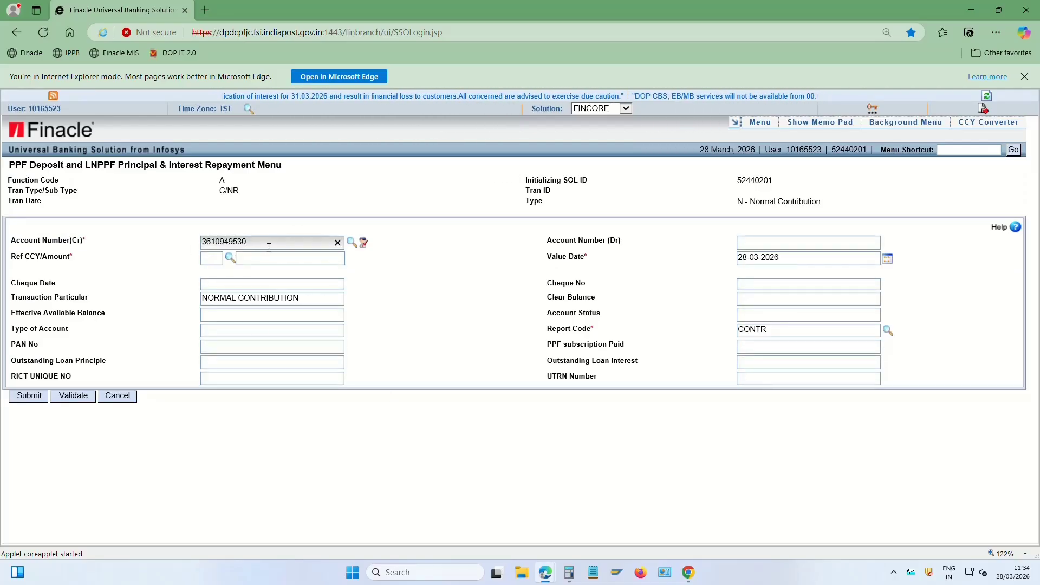
key("Tab")
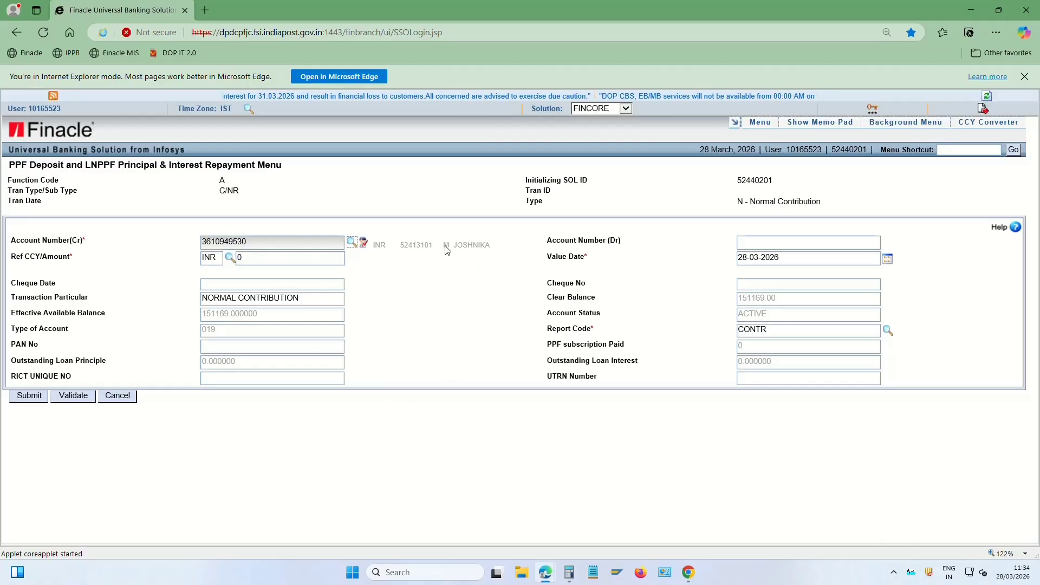
left_click_drag(445, 246, 460, 245)
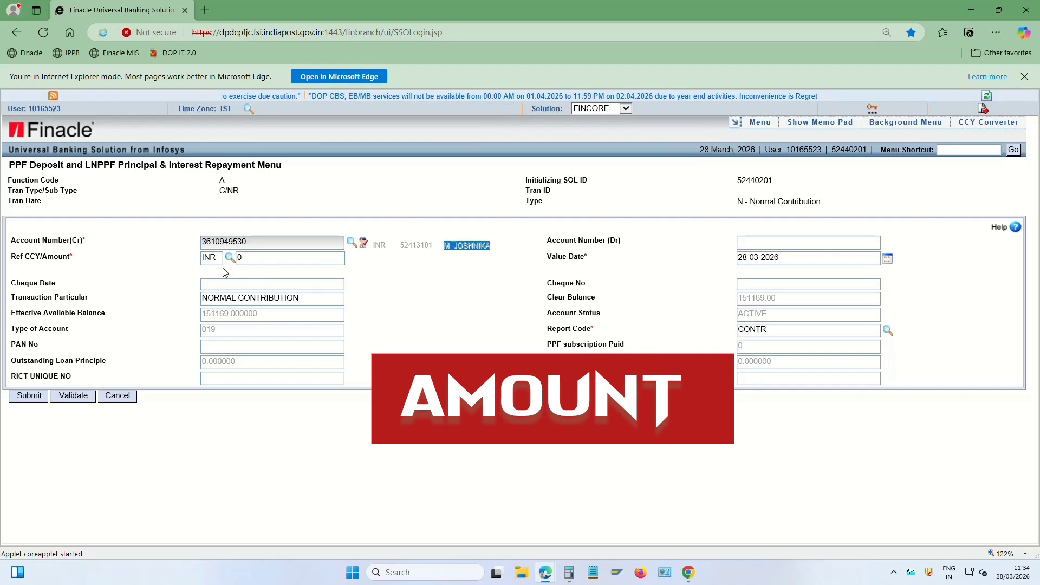
Set the contribution amount to 12000 using the 12T shorthand
left_click_drag(241, 258, 142, 261)
key("BackSpace")
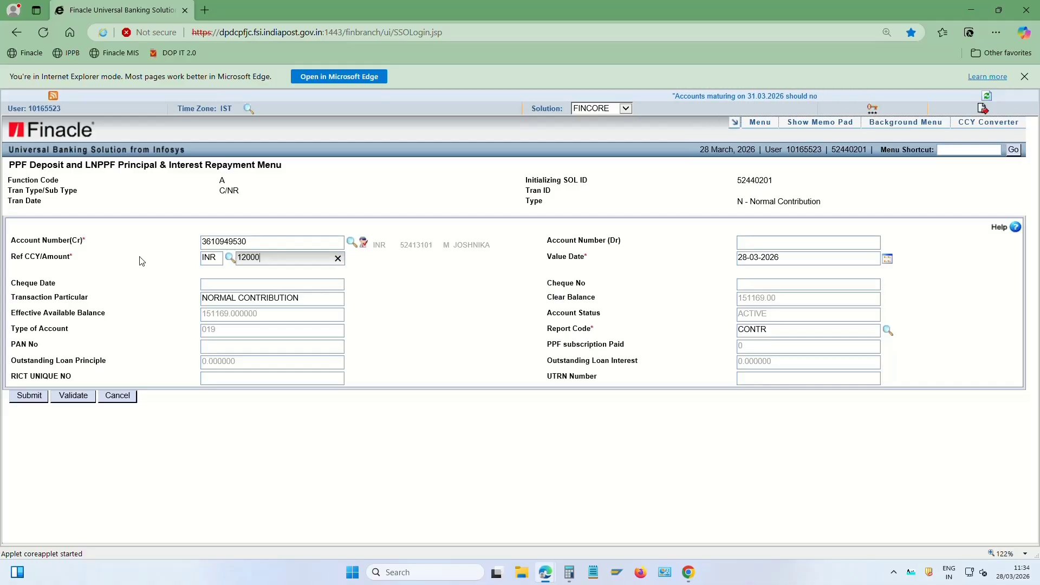
key("BackSpace")
key("BackSpace")
key("BackSpace")
key("BackSpace")
key("BackSpace")
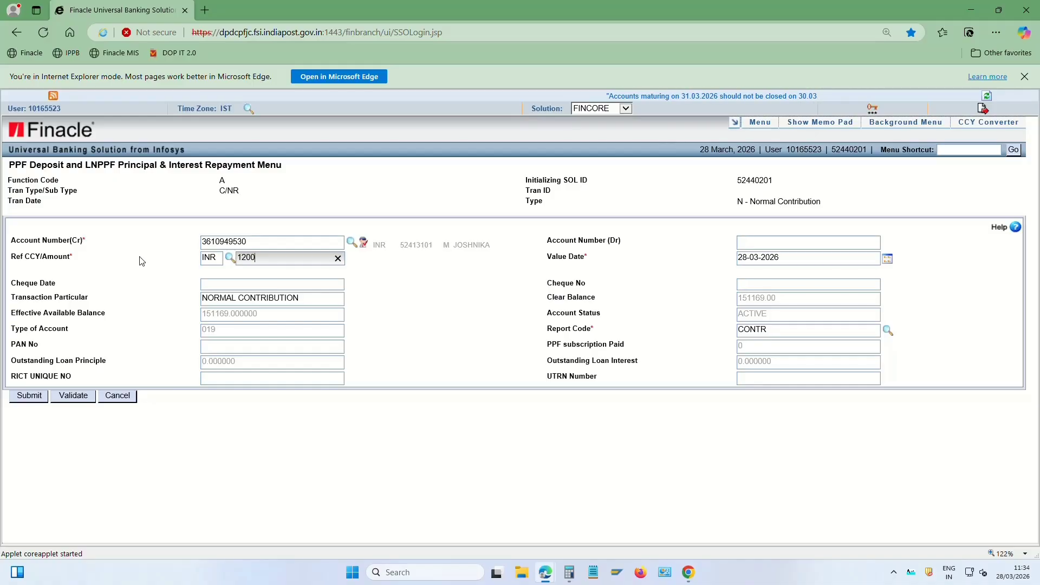
type("12")
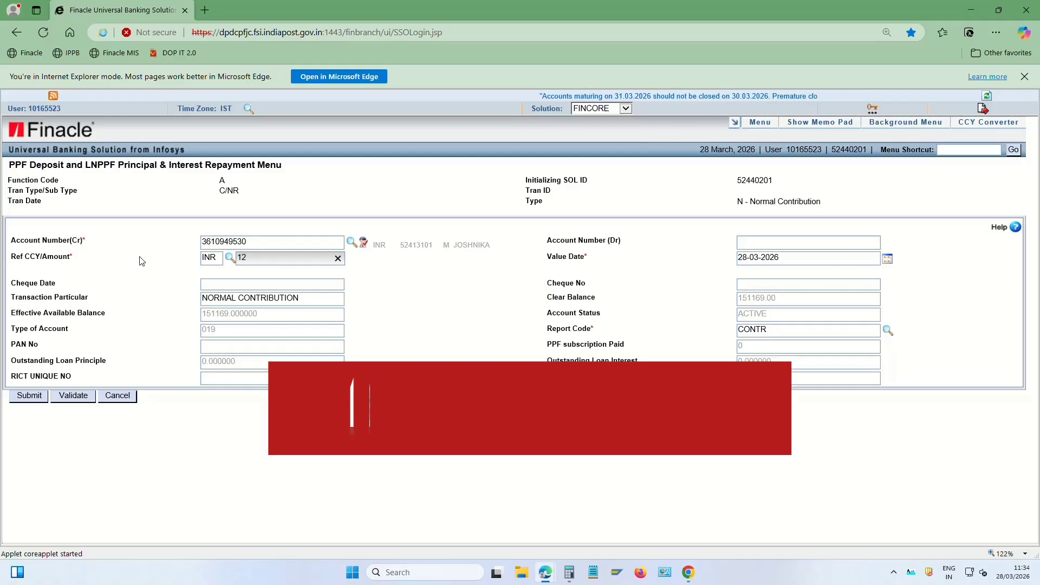
type("T")
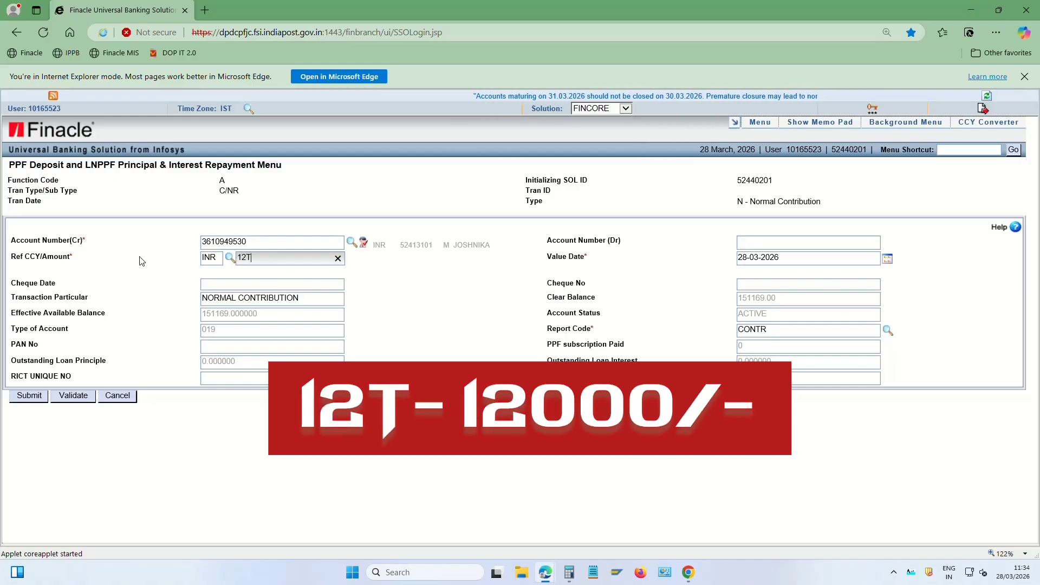
key("Tab")
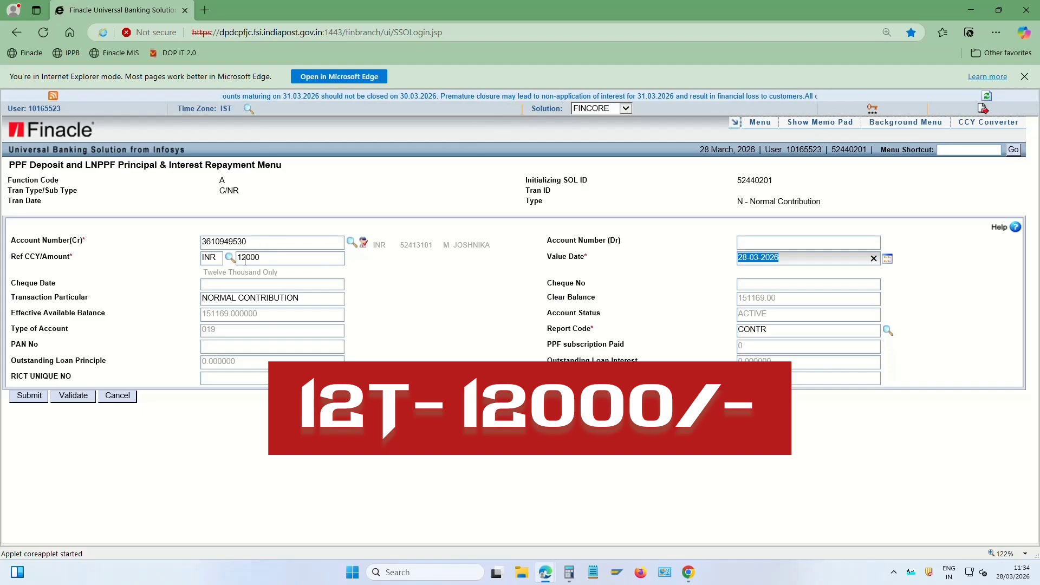
left_click(272, 257)
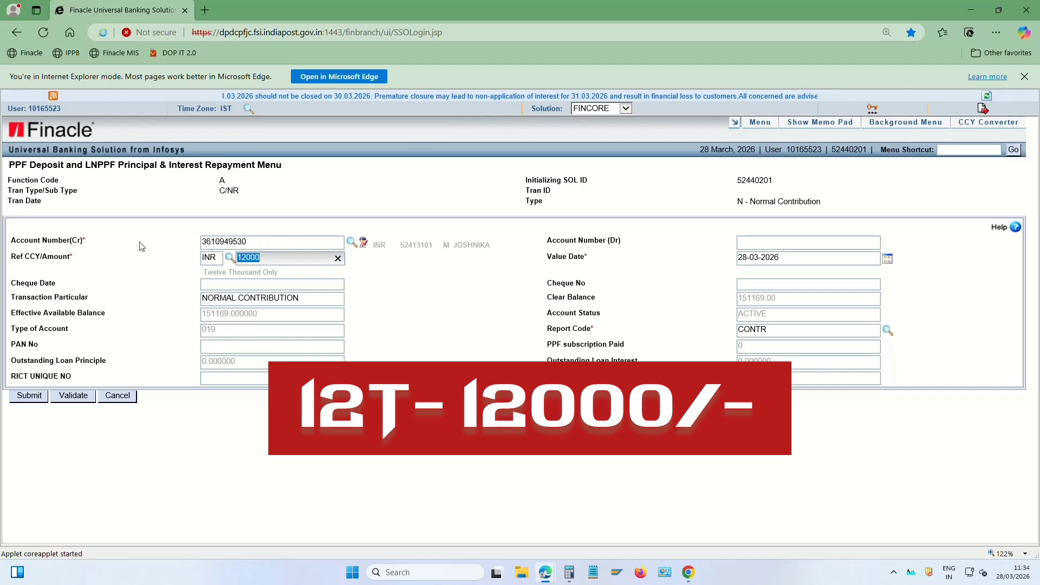
type("1000")
key("Tab")
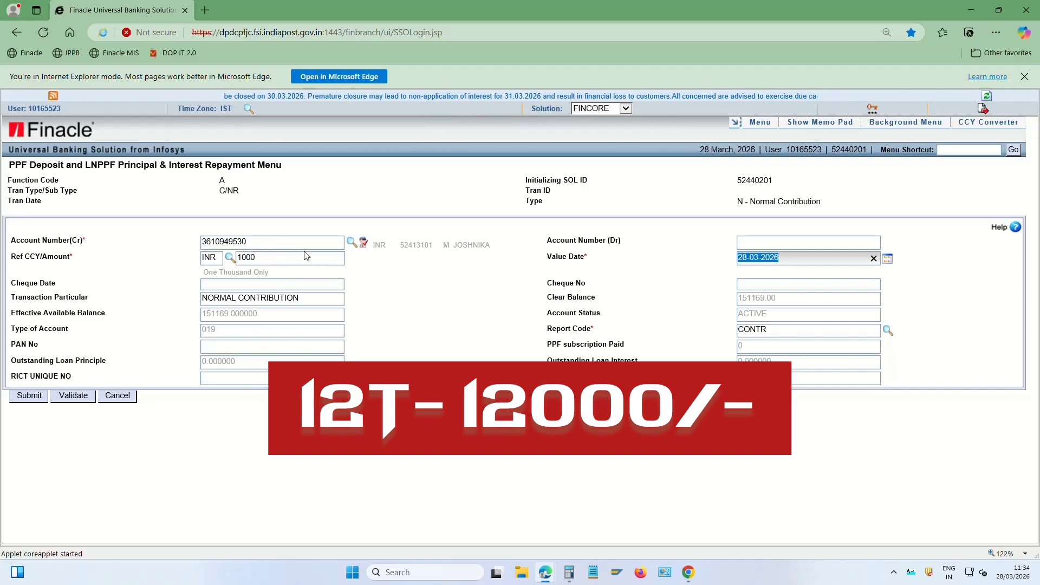
left_click(307, 256)
type("1")
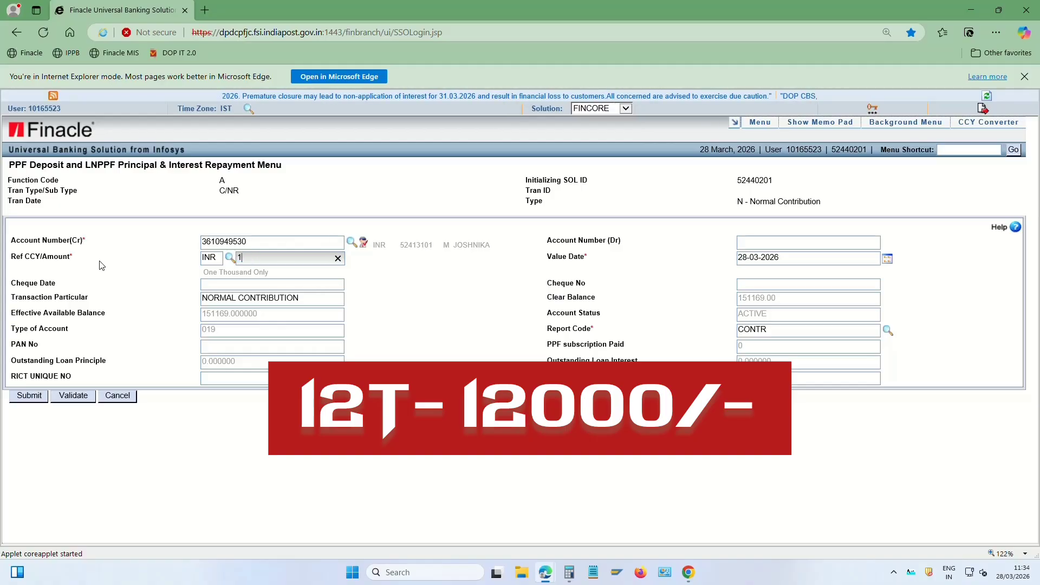
type("2T")
key("Tab")
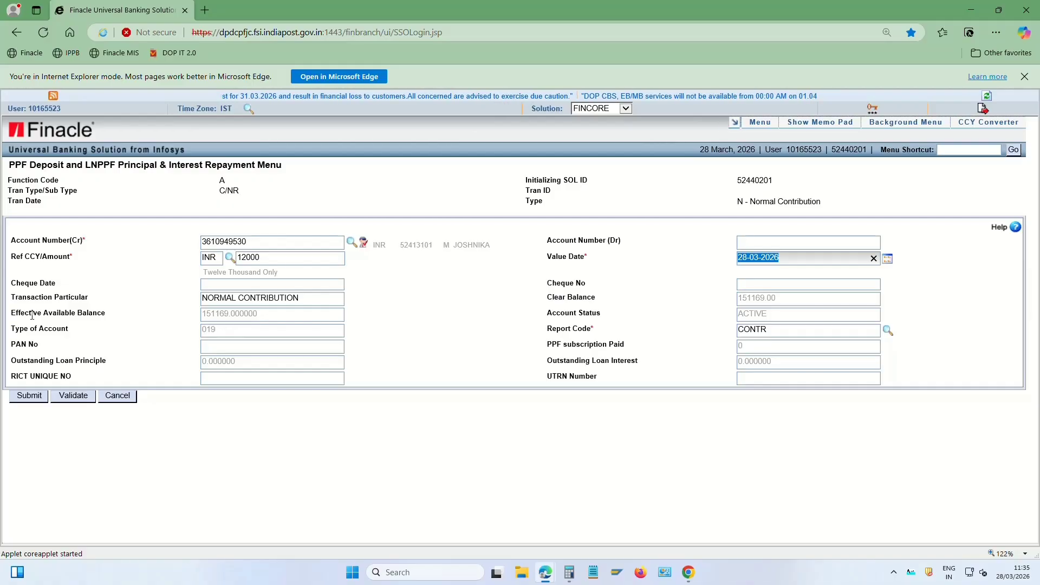
Check the balances, submit the 12000 contribution and note the new transaction ID
left_click_drag(12, 313, 182, 318)
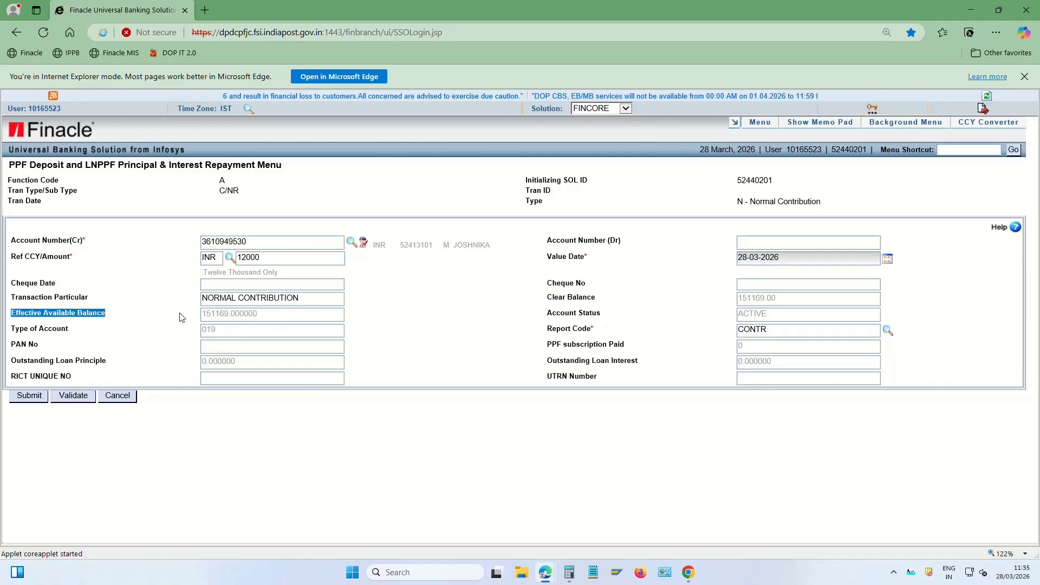
left_click(279, 317)
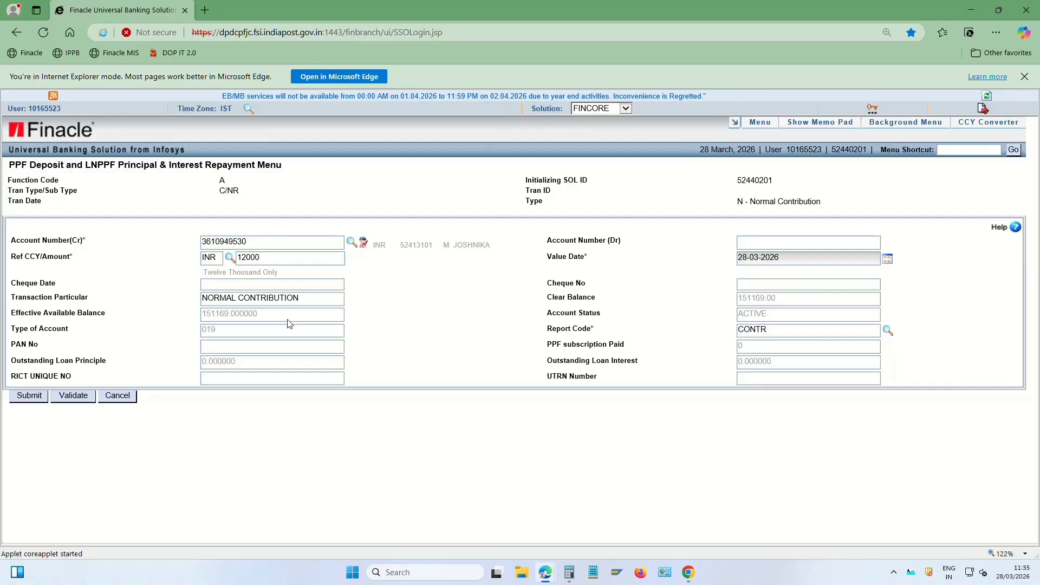
left_click_drag(265, 312, 210, 314)
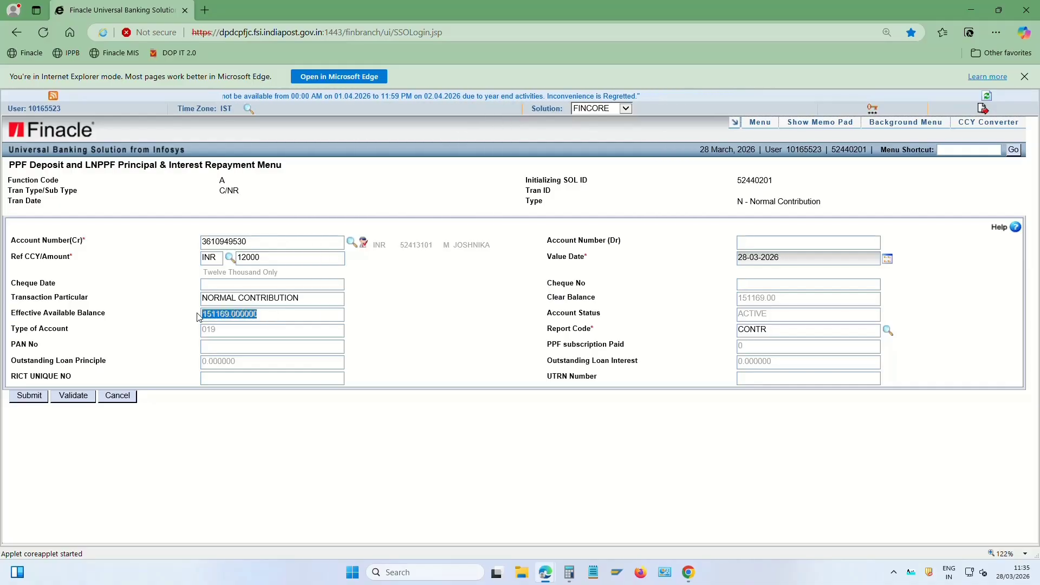
left_click(115, 378)
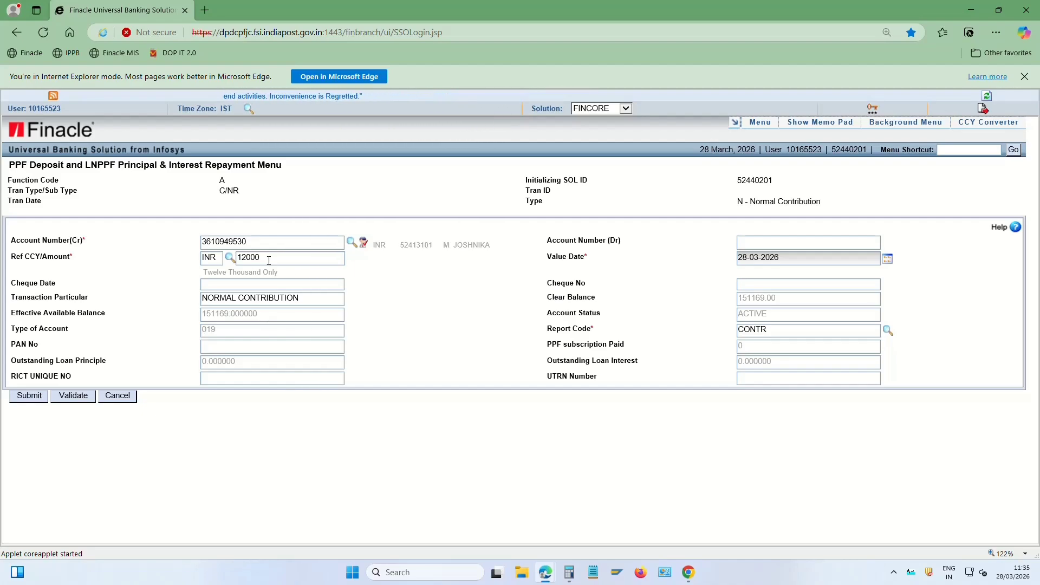
left_click(29, 396)
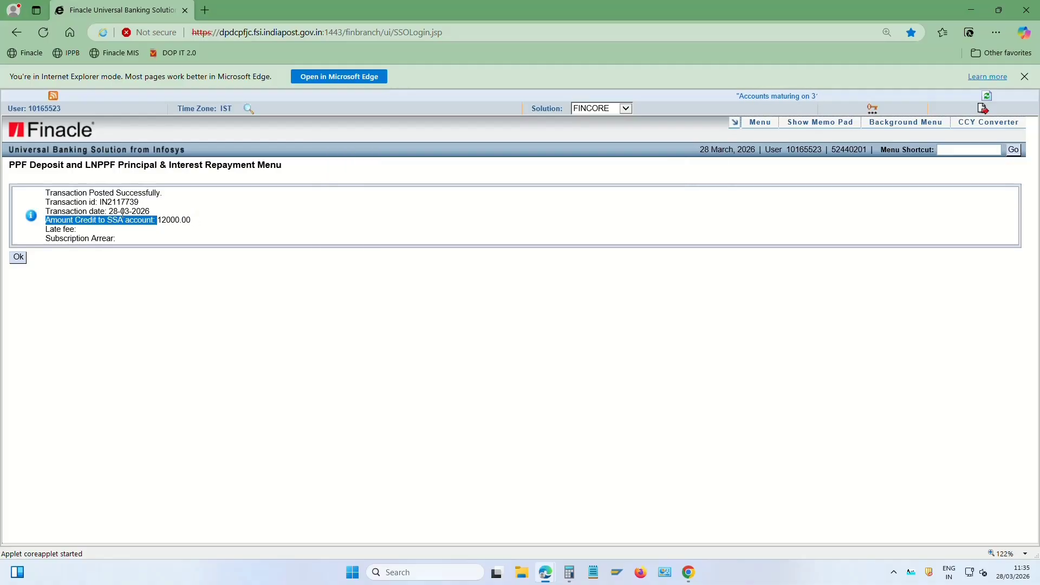
left_click_drag(100, 204, 141, 204)
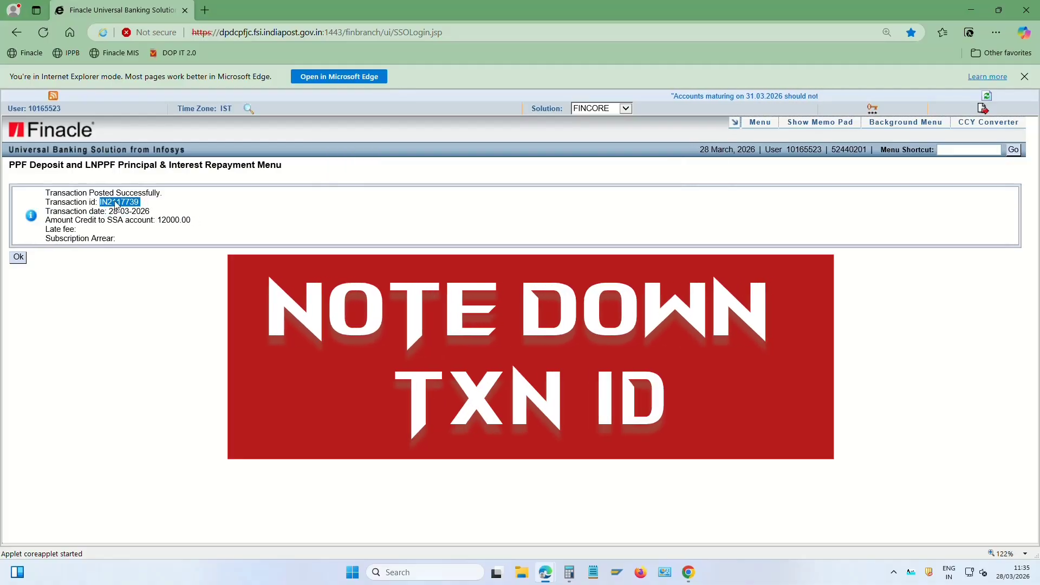
left_click(91, 232)
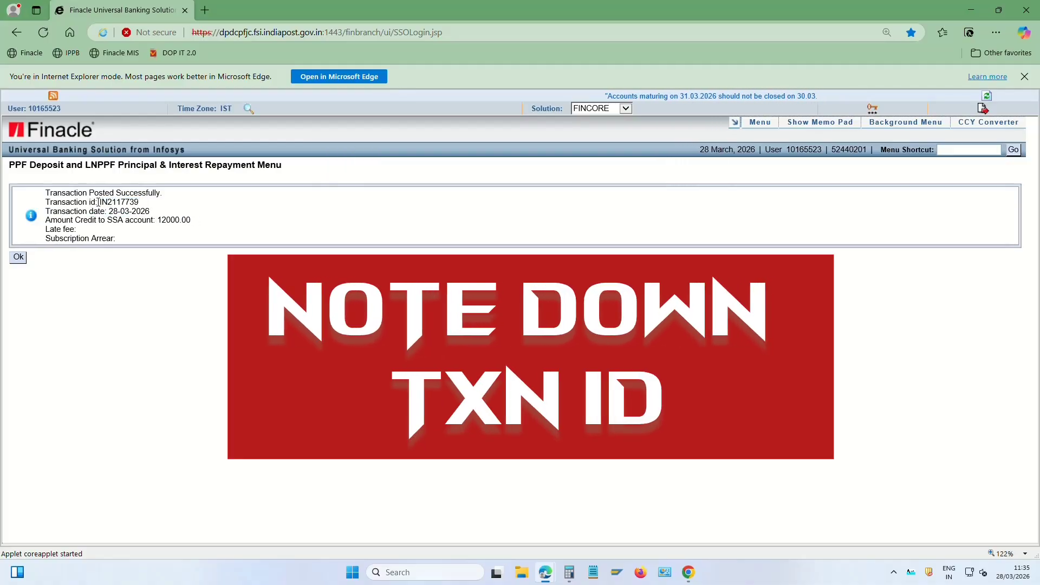
left_click_drag(99, 202, 154, 206)
key("ctrl+c")
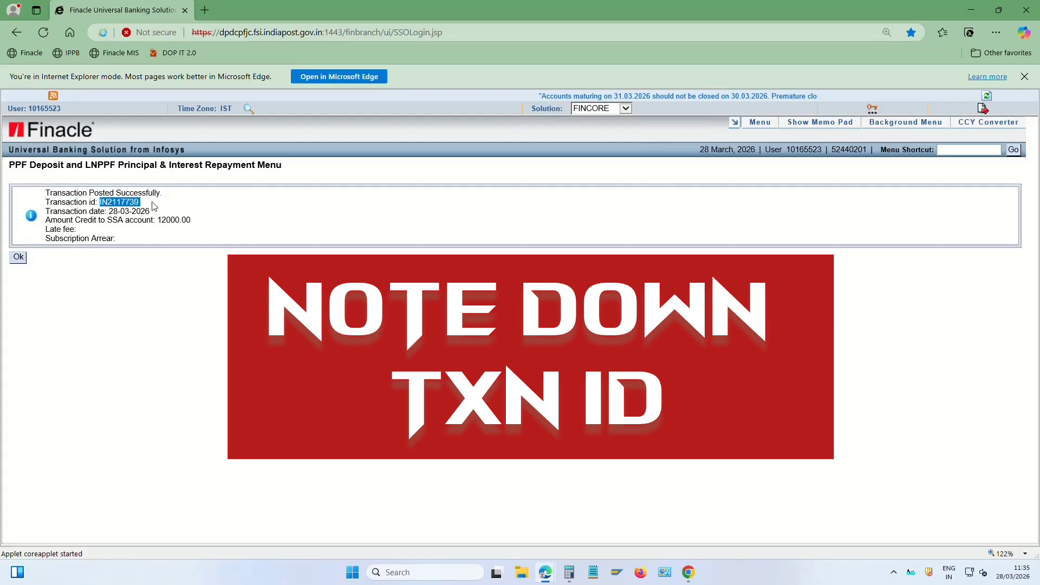
In the supervisor session, open the CPDTM PPF deposit menu with function V-Verify
mouse_move(546, 572)
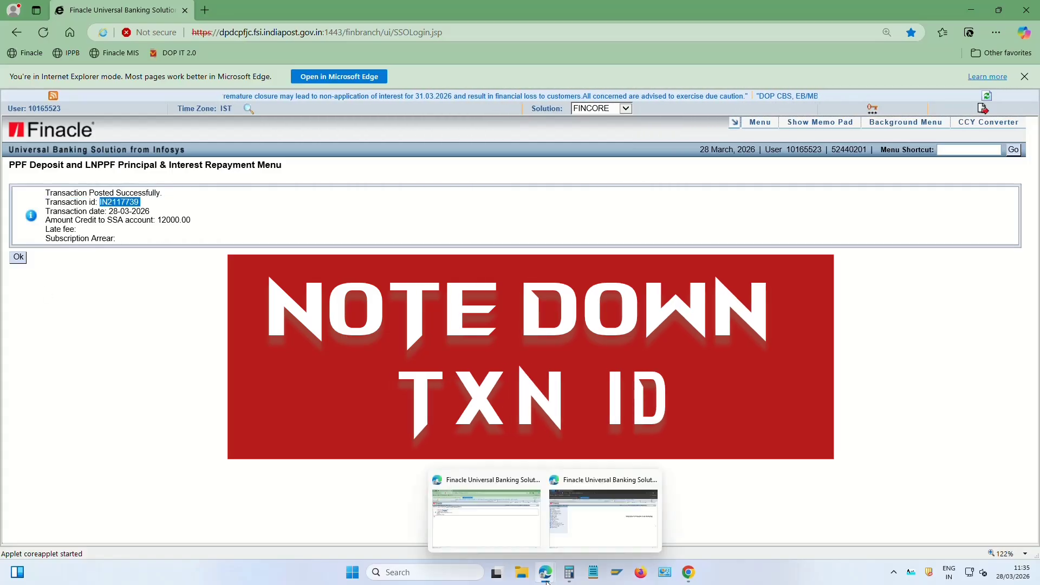
left_click(595, 530)
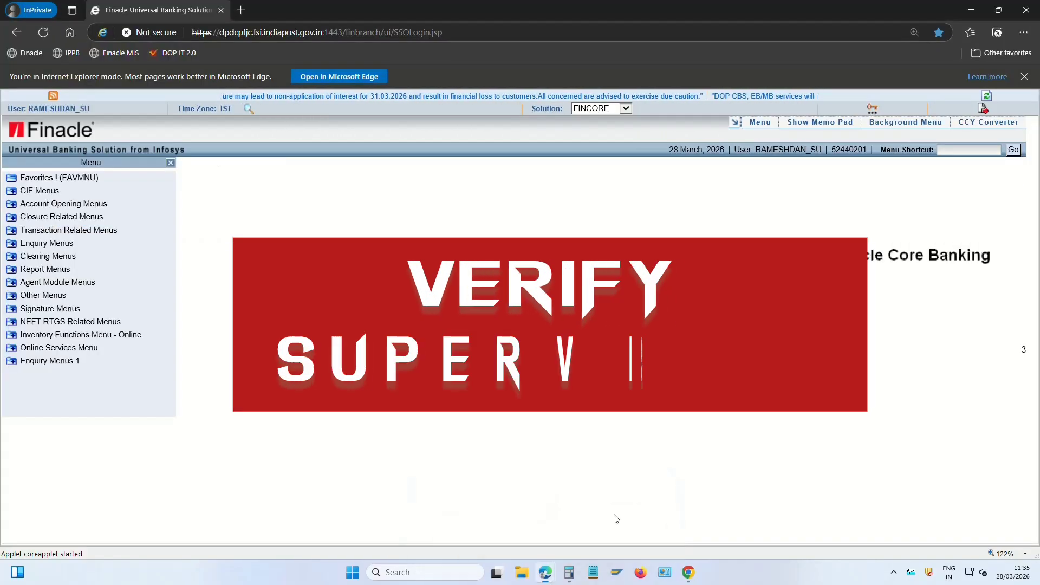
left_click(967, 161)
type("CPDTM")
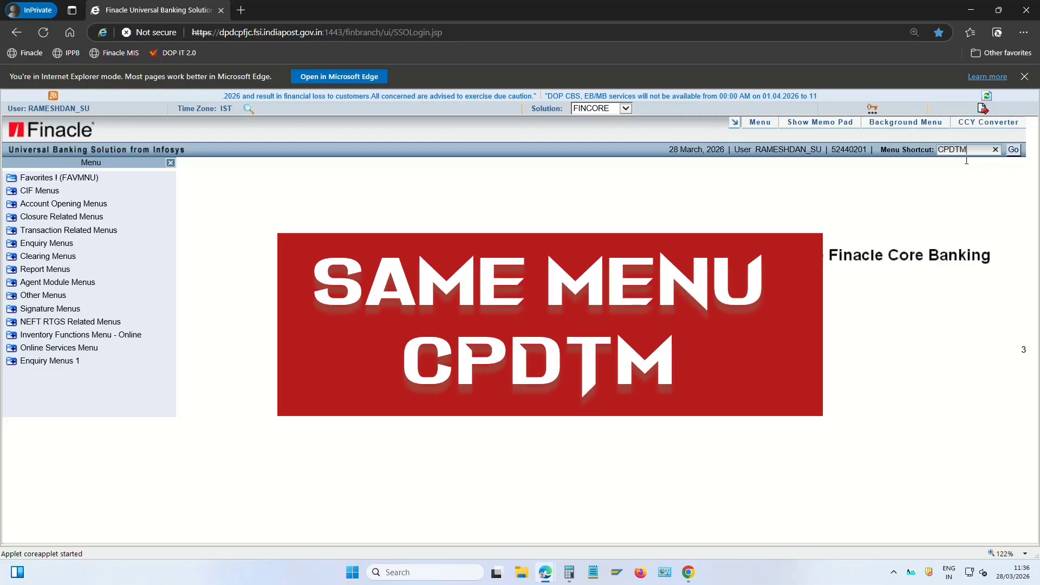
left_click(1011, 153)
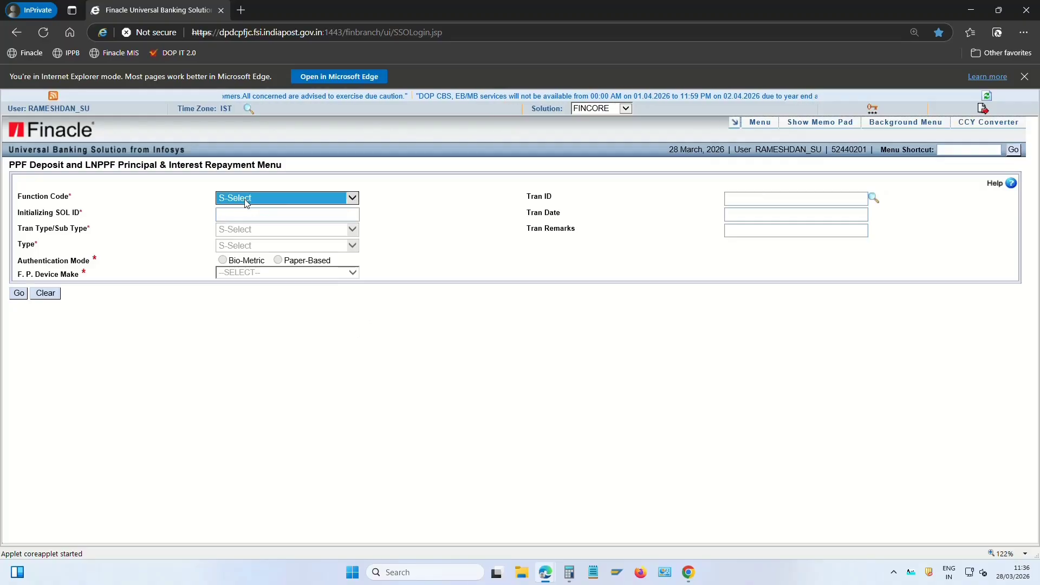
left_click(255, 199)
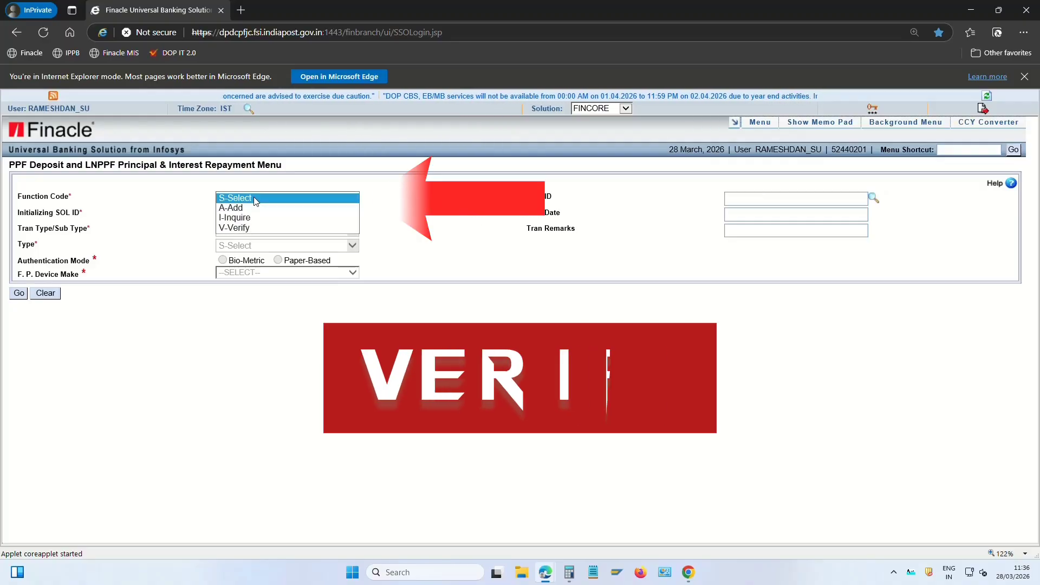
left_click(239, 228)
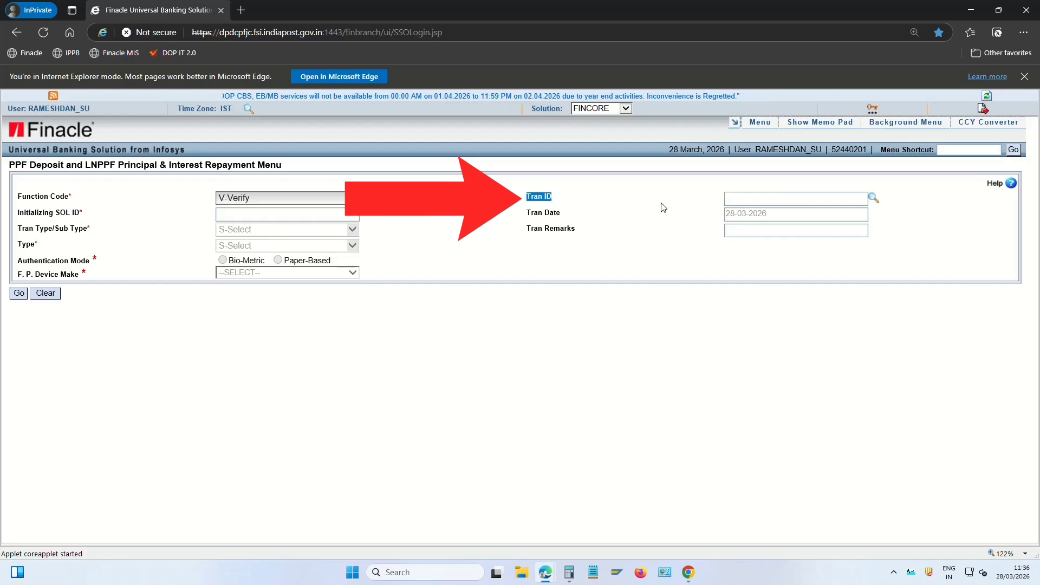
Paste the posted transaction ID, load the 12000 deposit and verify it
left_click(748, 200)
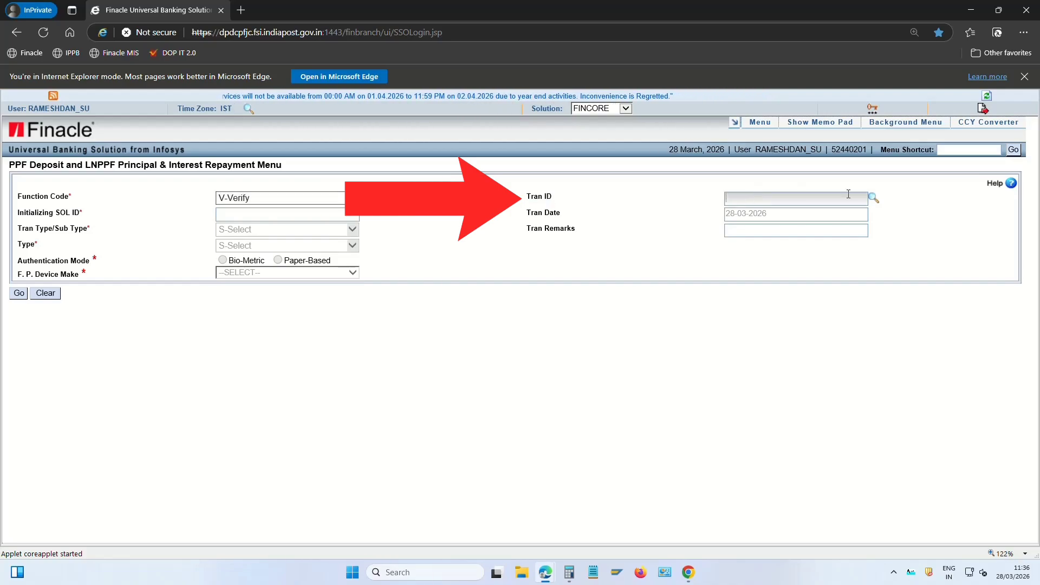
key("ctrl+v")
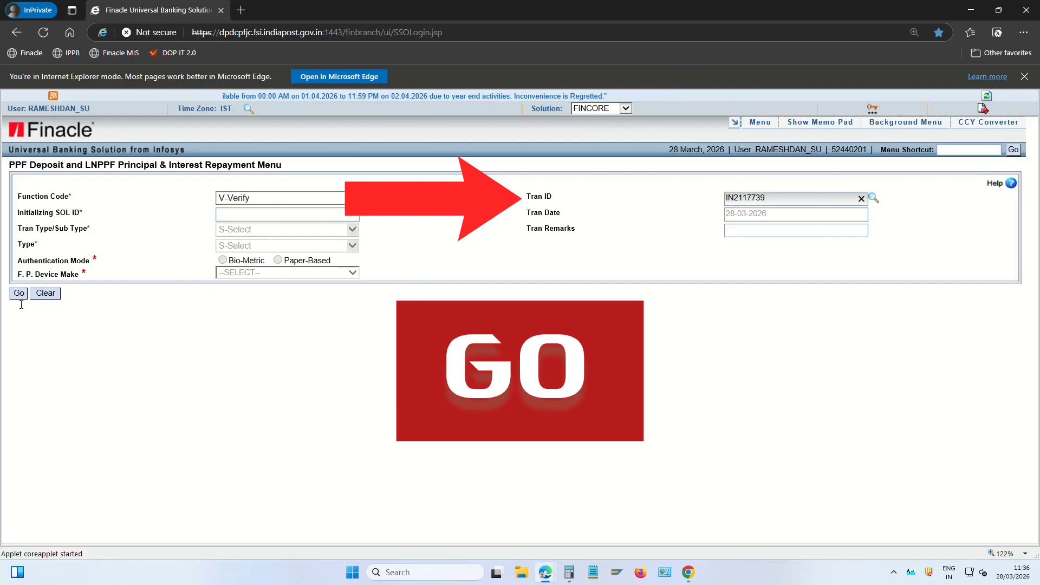
left_click(19, 293)
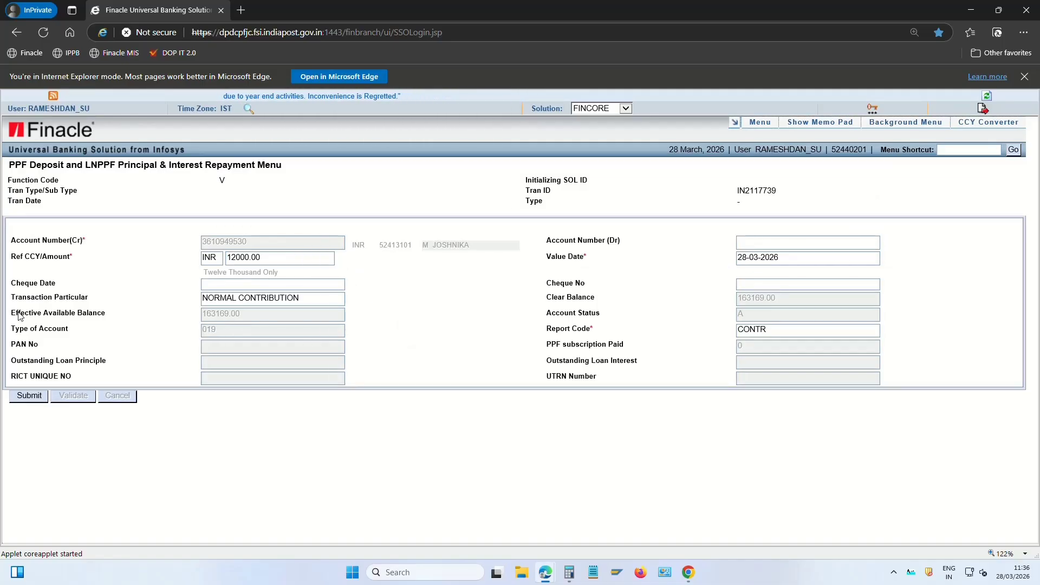
left_click_drag(18, 317, 216, 319)
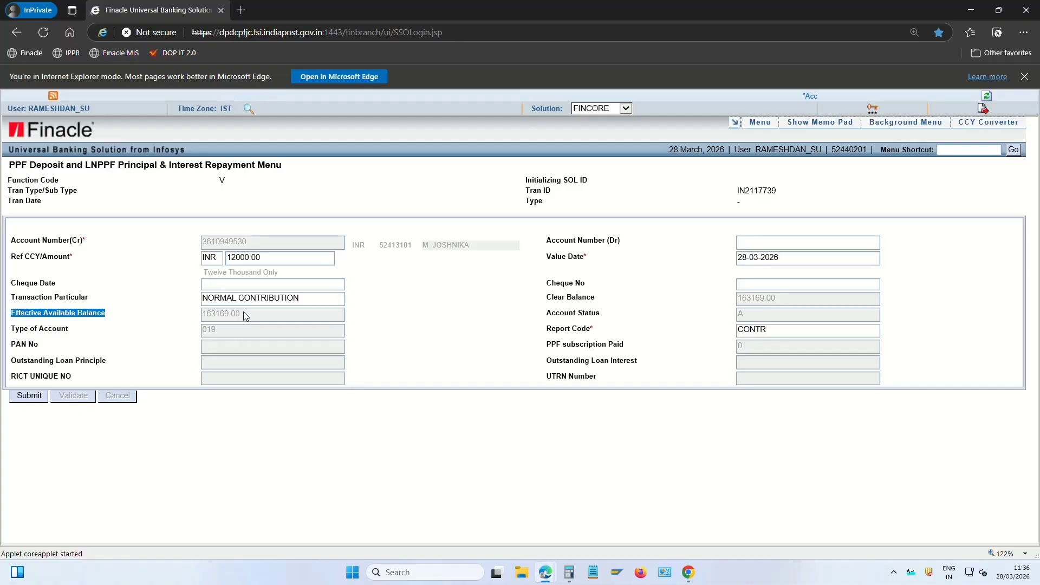
left_click(29, 398)
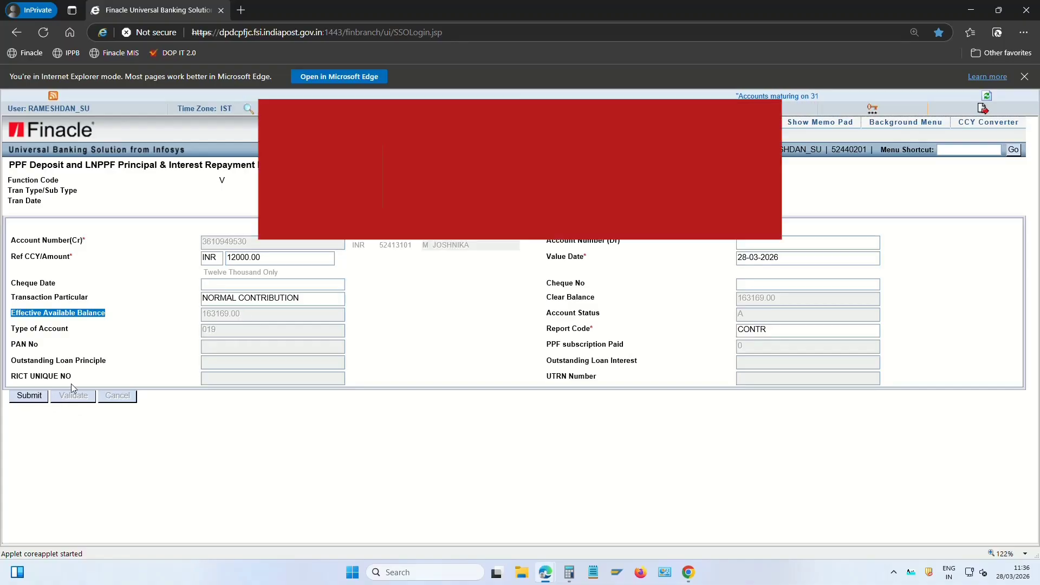
left_click(39, 395)
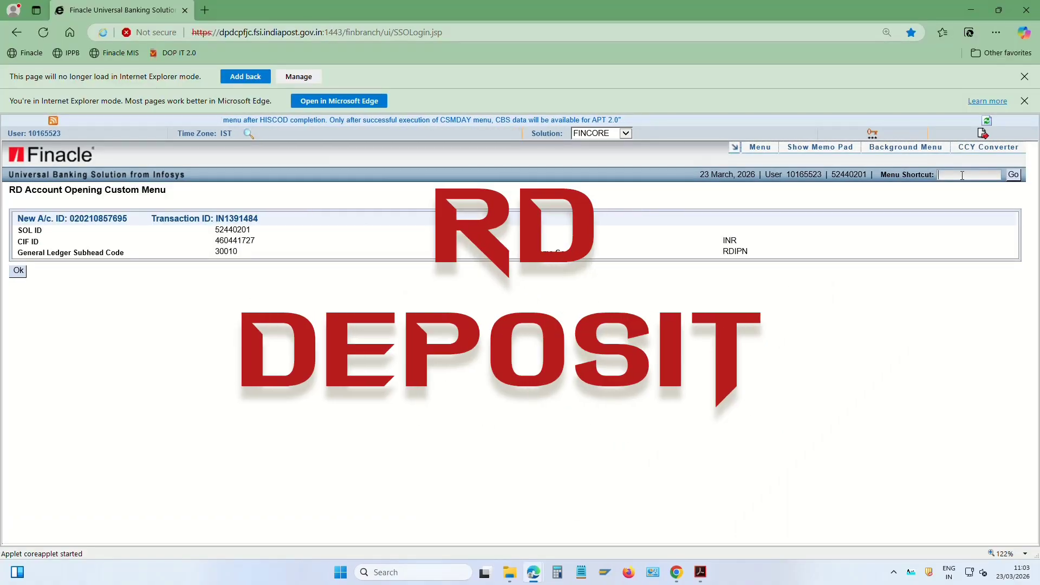
Open CRDP RD Payment with function A-ADD, type C/NR Cash Deposit, paper-based authentication
type("CR")
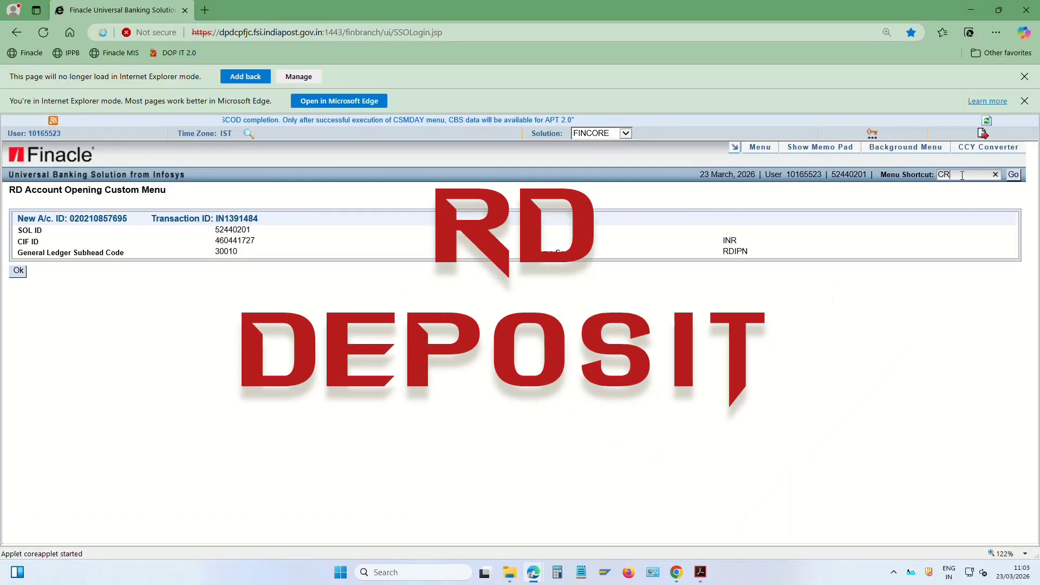
type("DP")
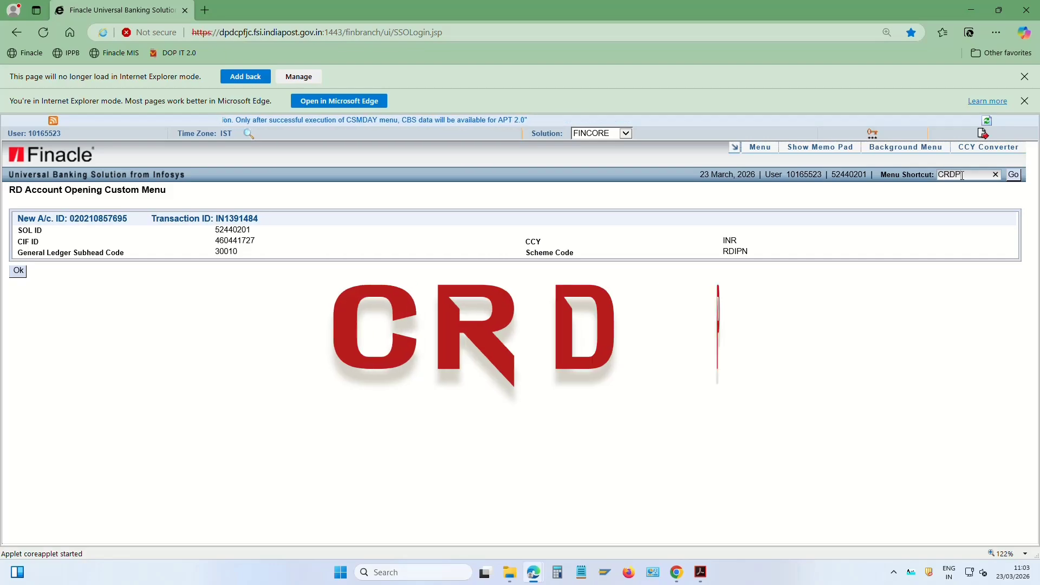
left_click_drag(962, 175, 923, 186)
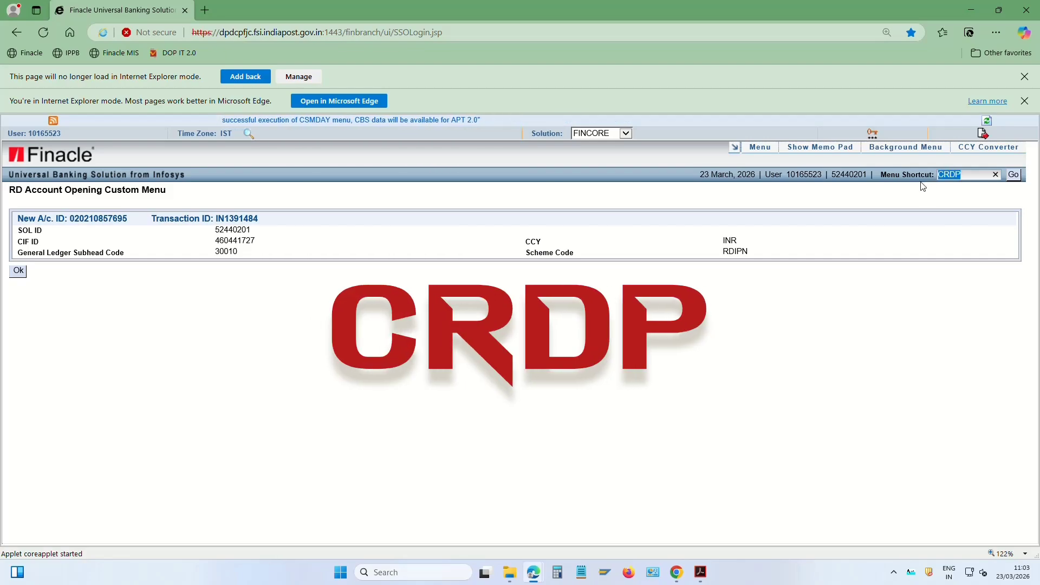
left_click(1016, 178)
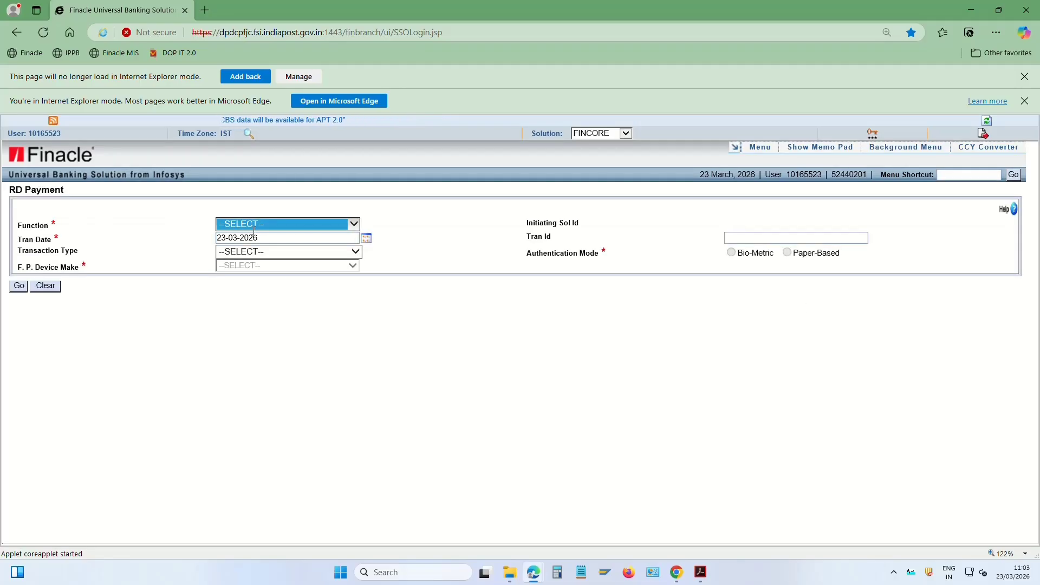
left_click(258, 224)
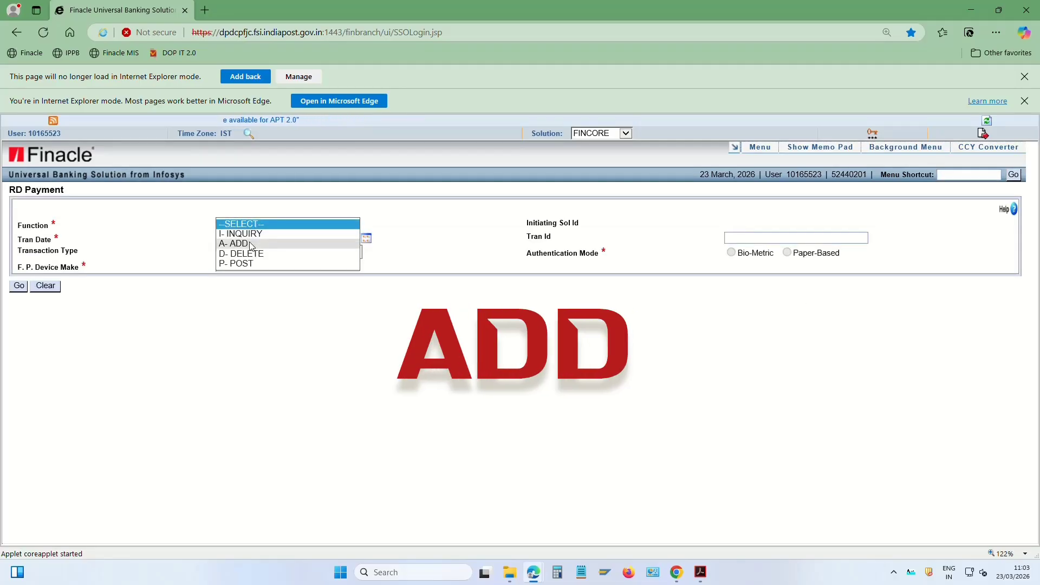
left_click(251, 245)
left_click(279, 252)
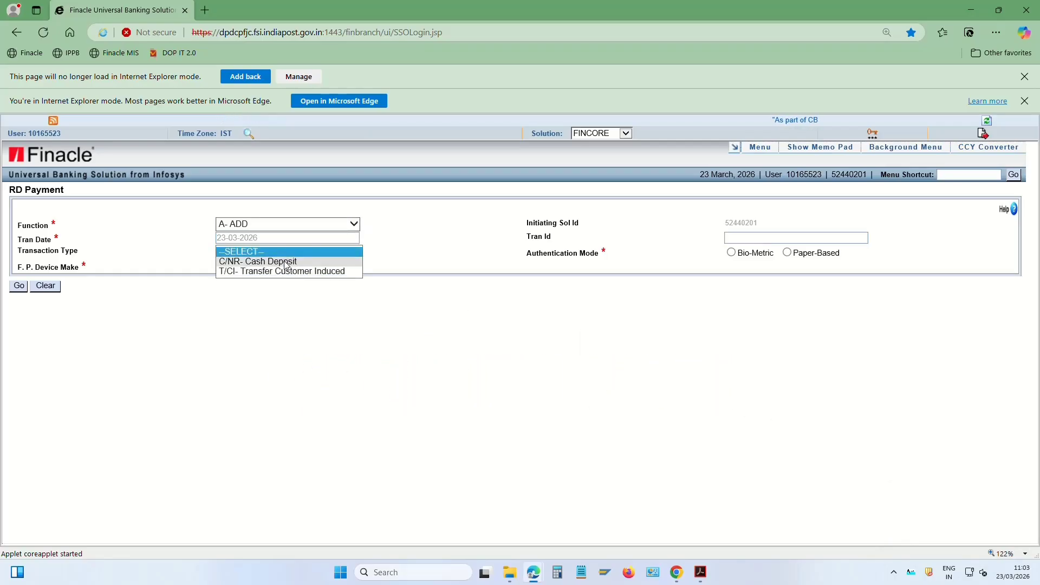
left_click(285, 263)
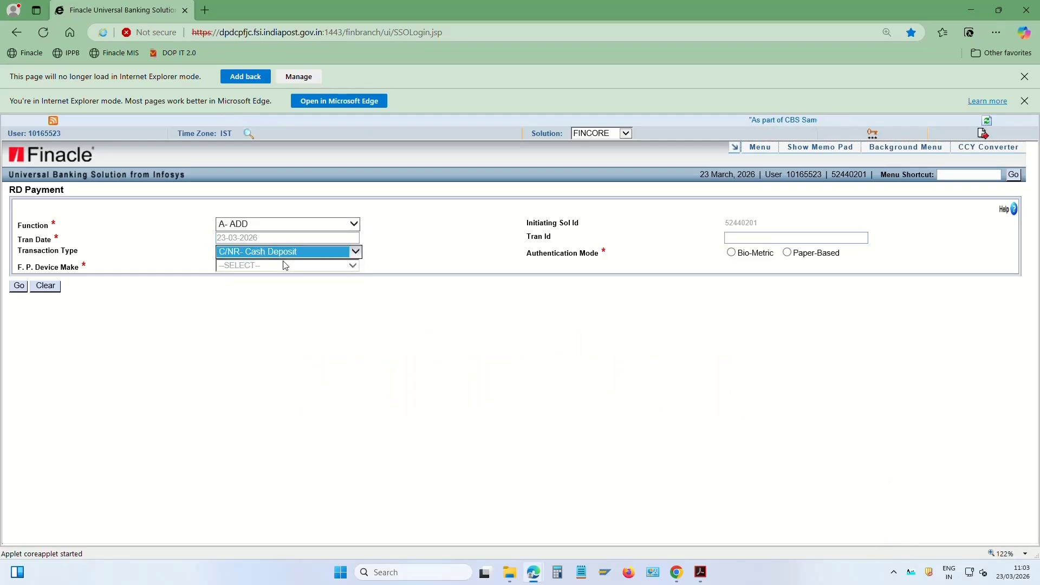
left_click(786, 253)
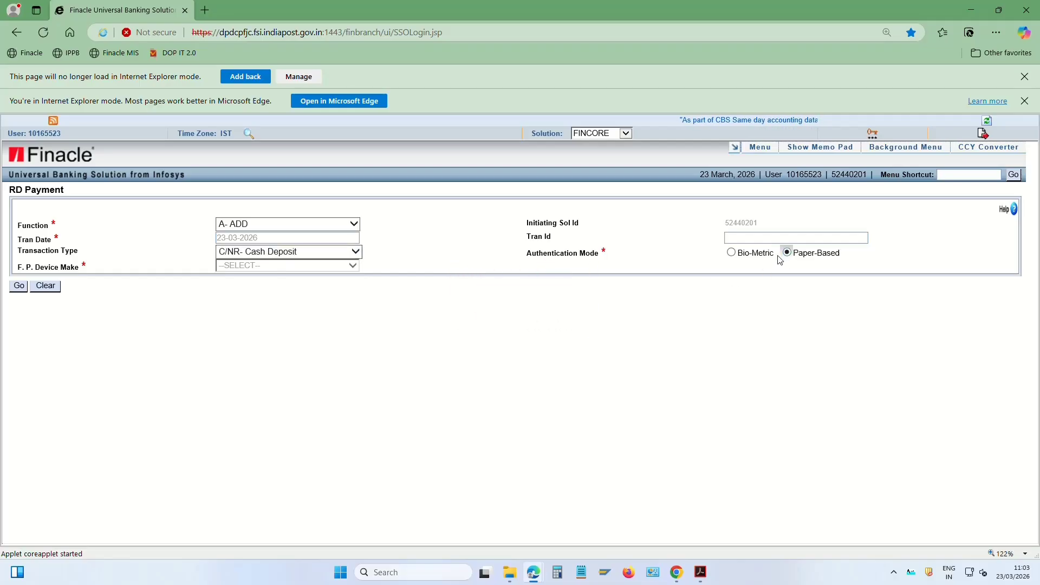
left_click(19, 286)
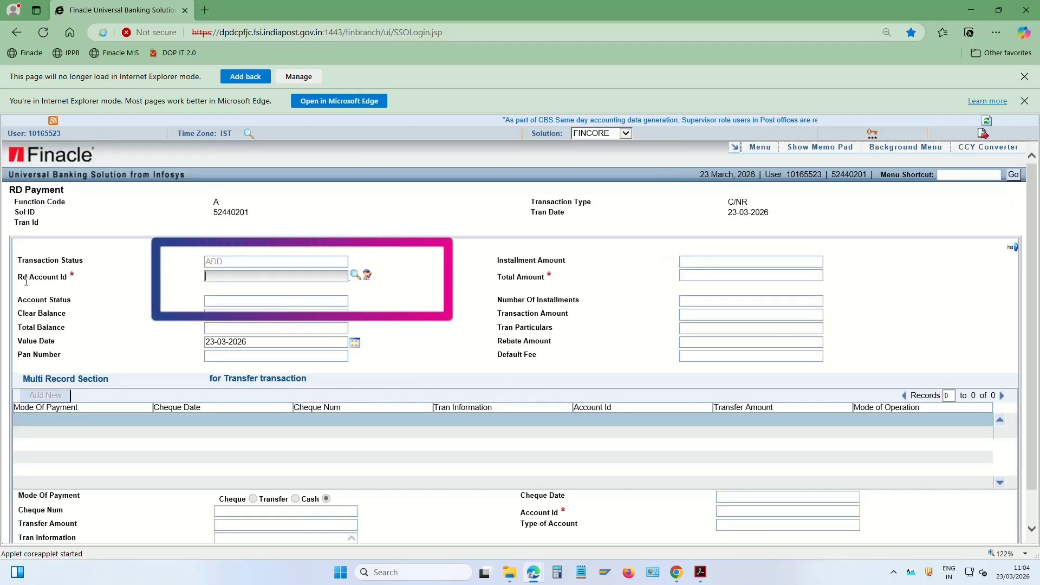
Enter the customer's RD account ID and a total amount of 1000, then review balances
left_click_drag(20, 276, 89, 279)
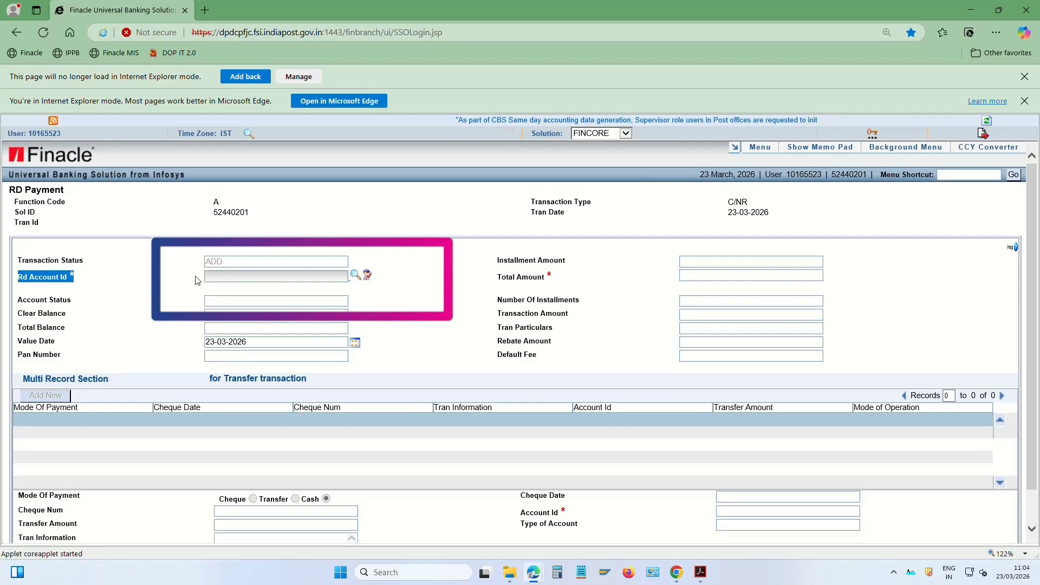
left_click(216, 275)
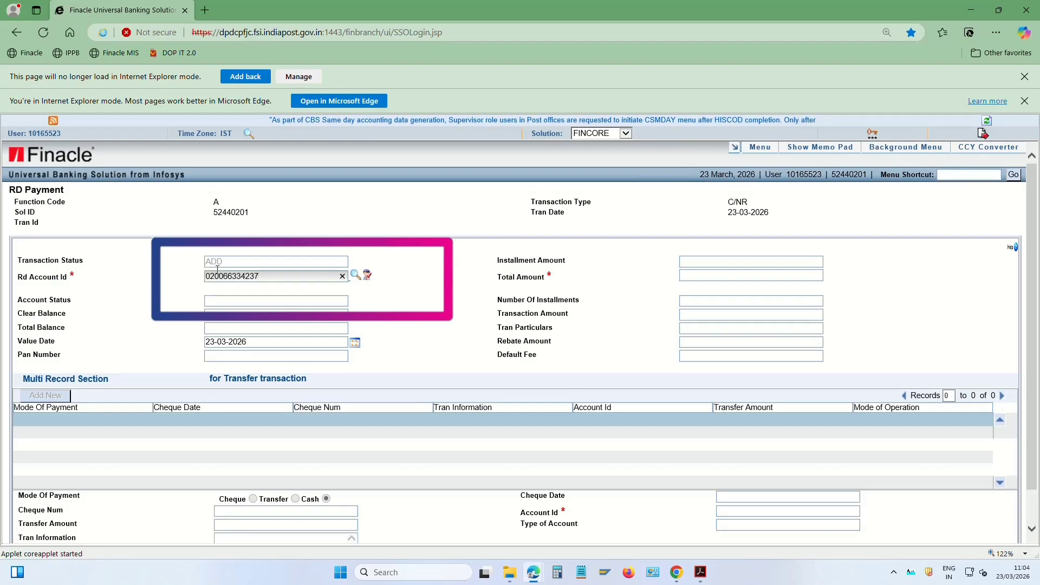
key("Tab")
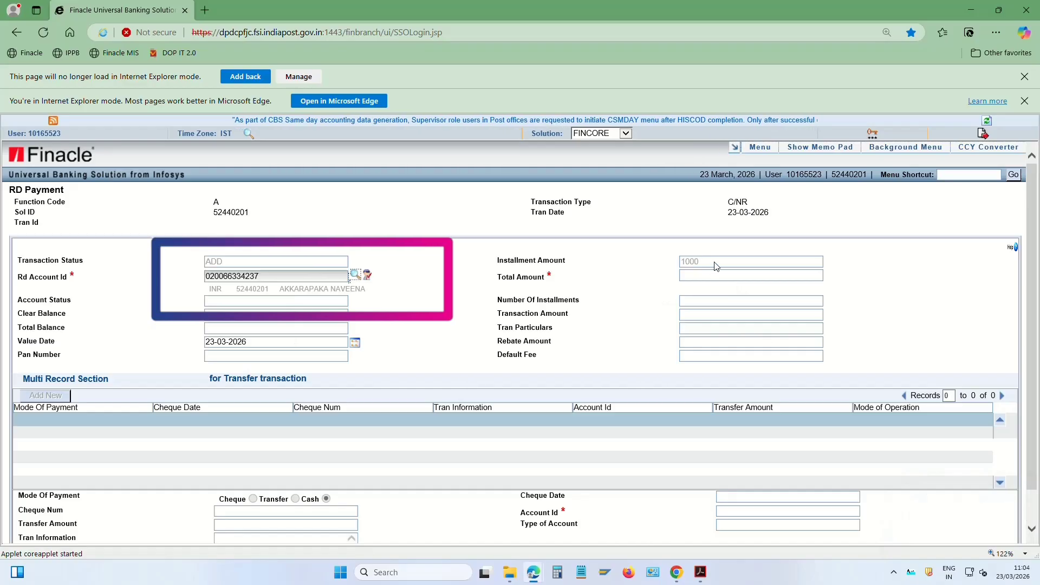
left_click(704, 277)
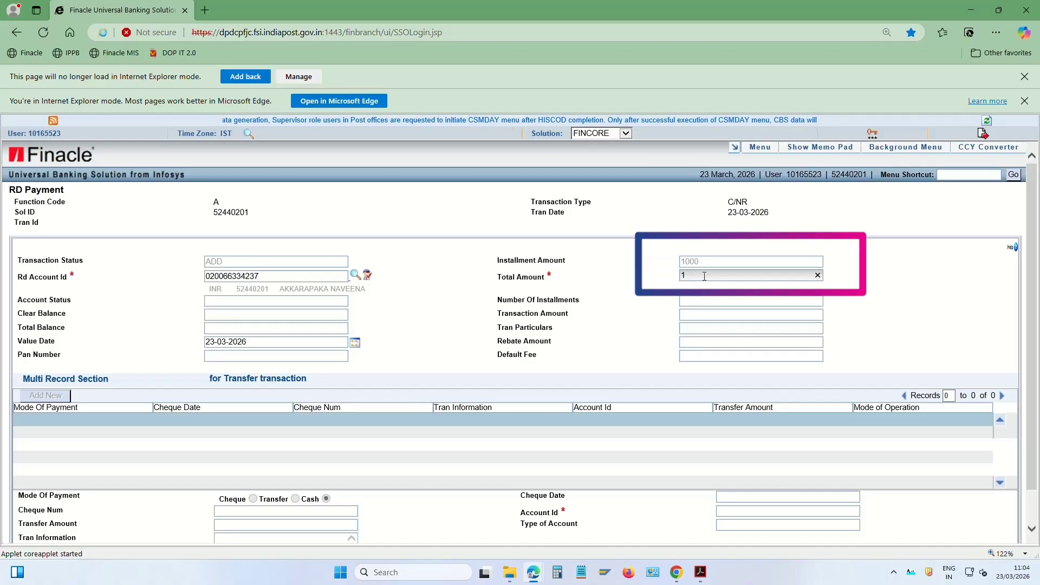
type("1")
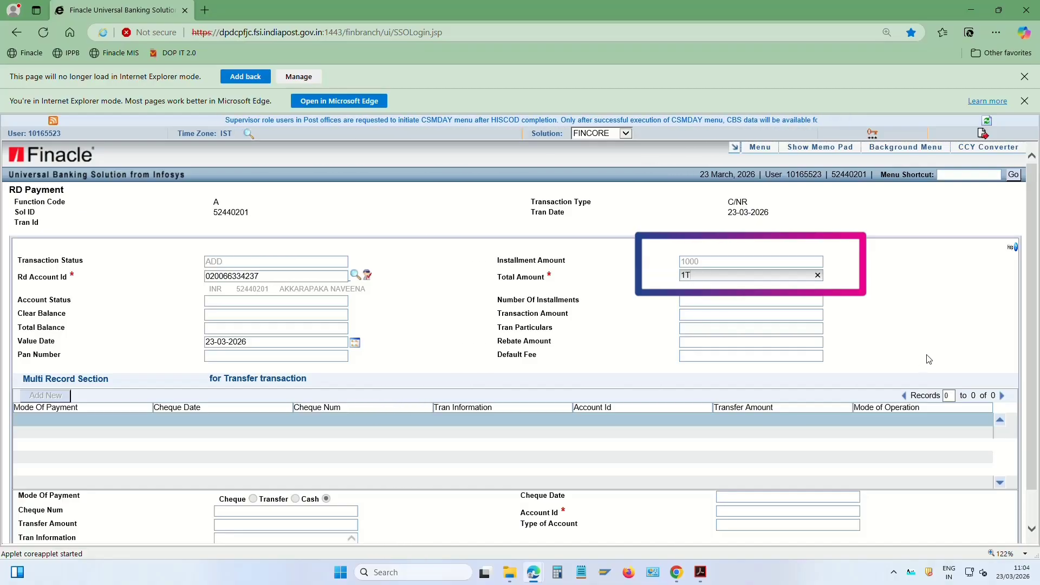
type("000")
key("Tab")
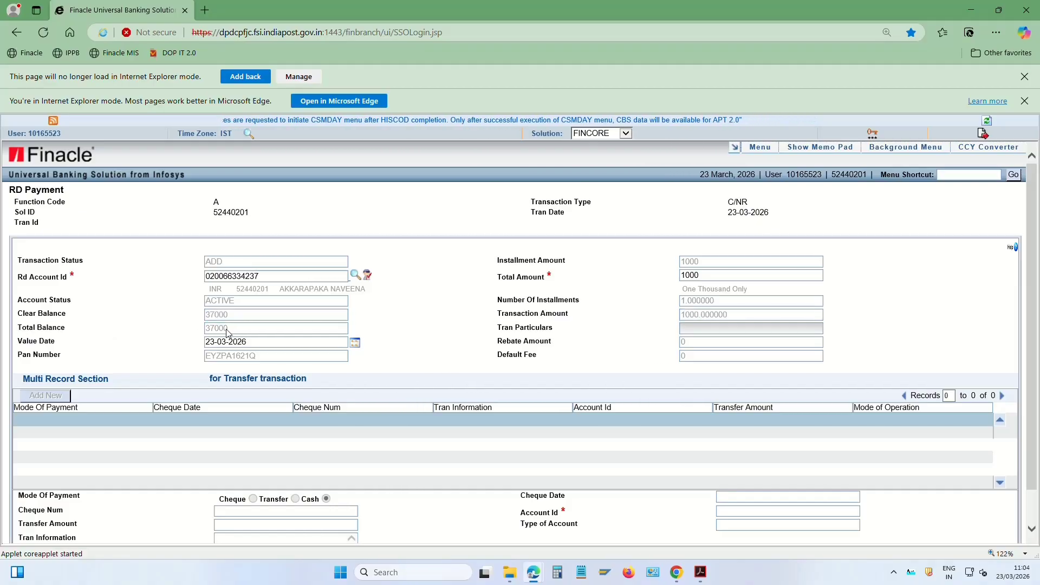
left_click_drag(251, 332, 200, 337)
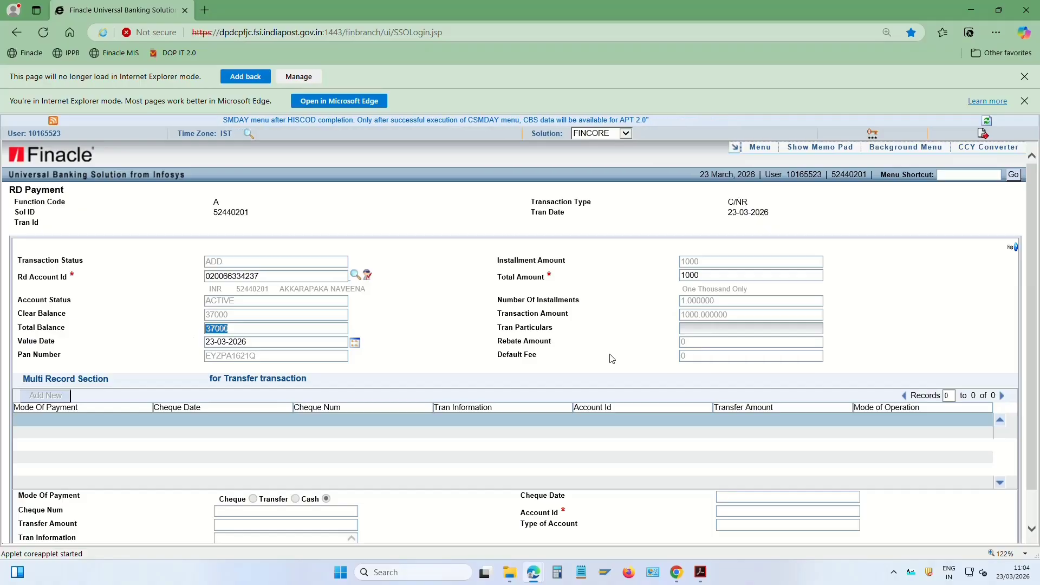
left_click_drag(513, 355, 537, 360)
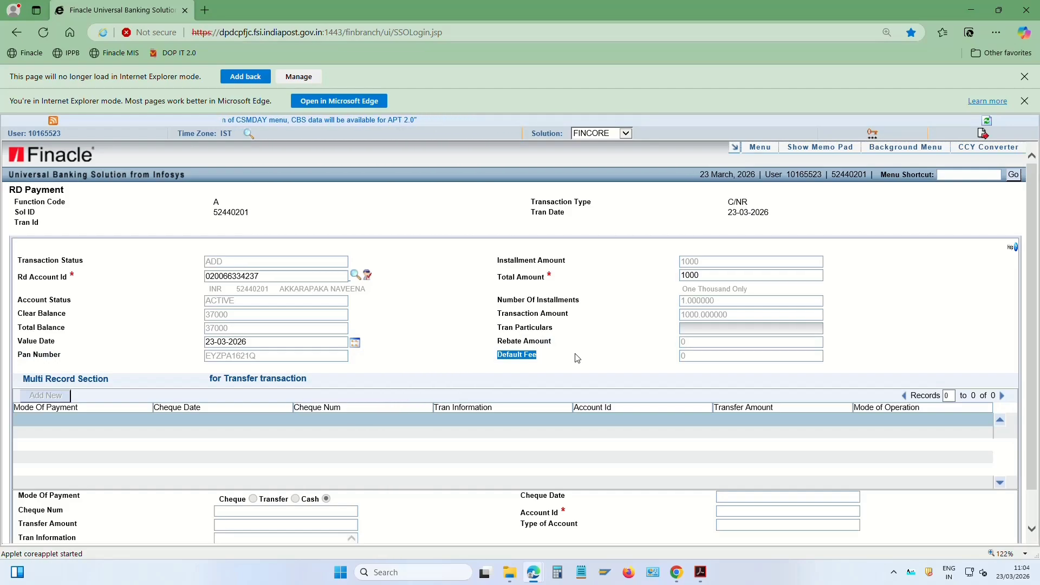
scroll(447, 376, "down", 1)
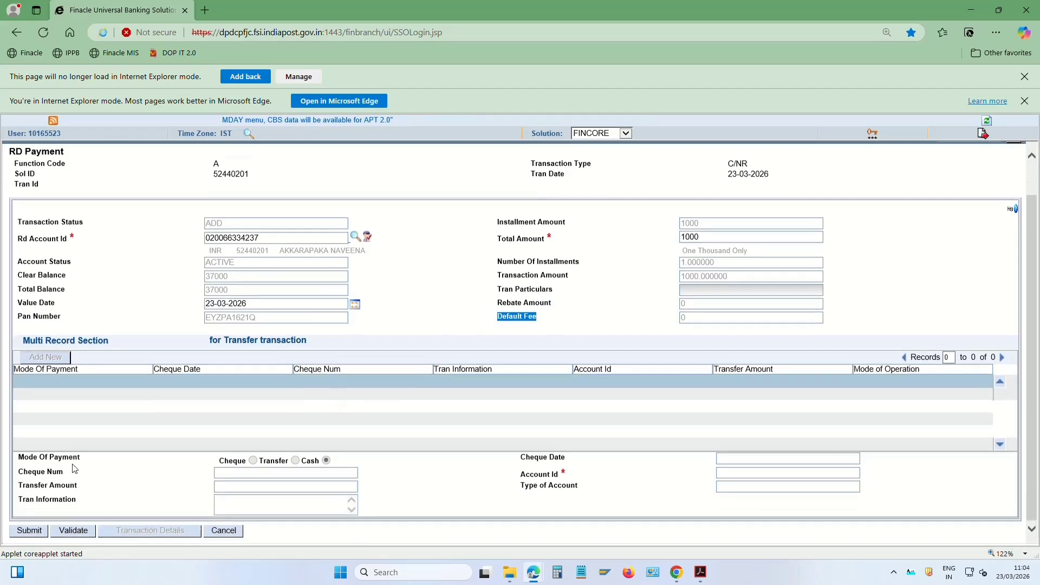
Submit the RD payment and select the new transaction ID from the success message
left_click(29, 531)
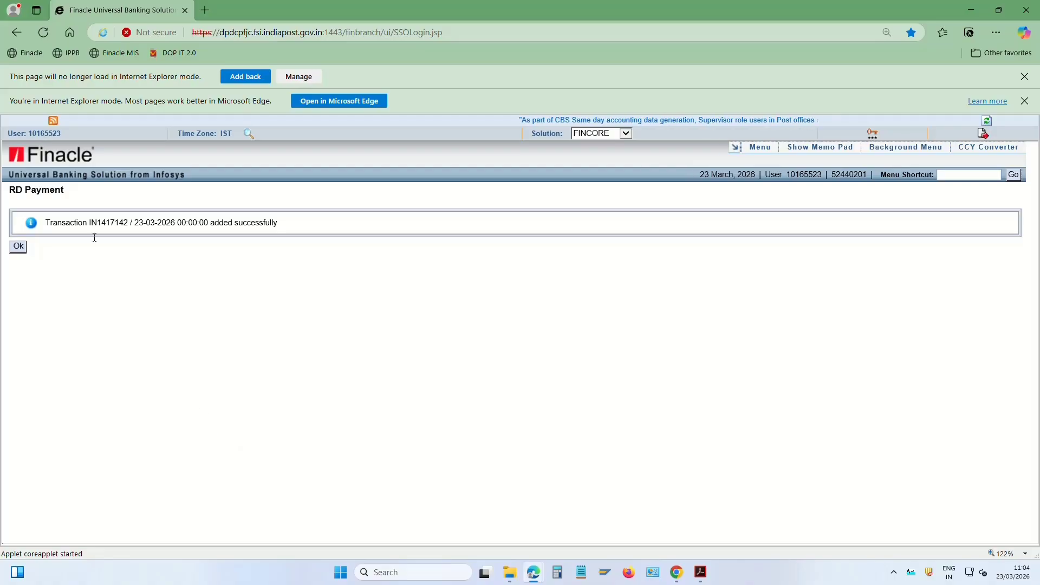
double_click(108, 224)
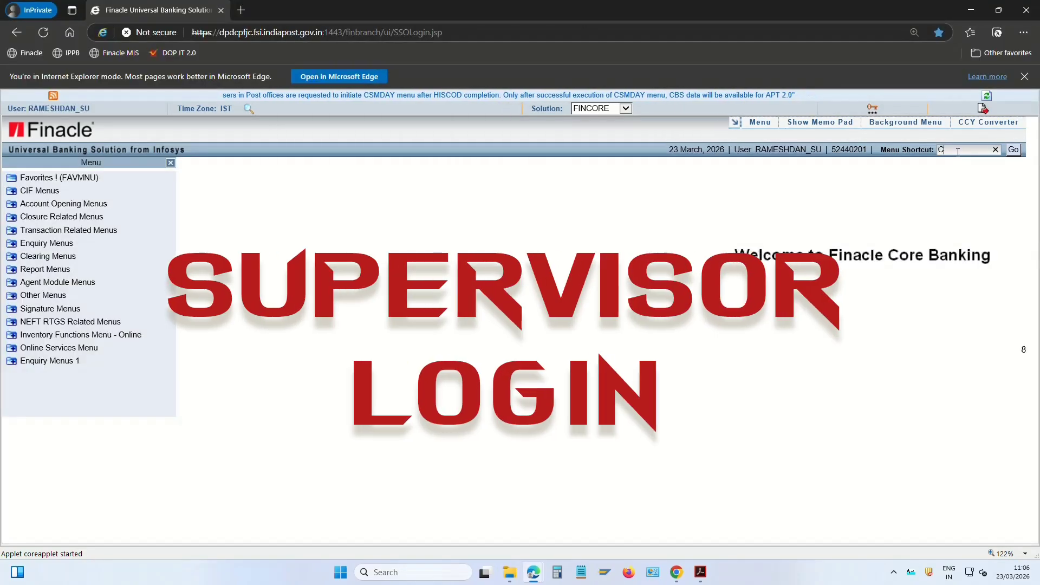
Open CRDP with function P-POST and load pending transaction 7142
type("DP")
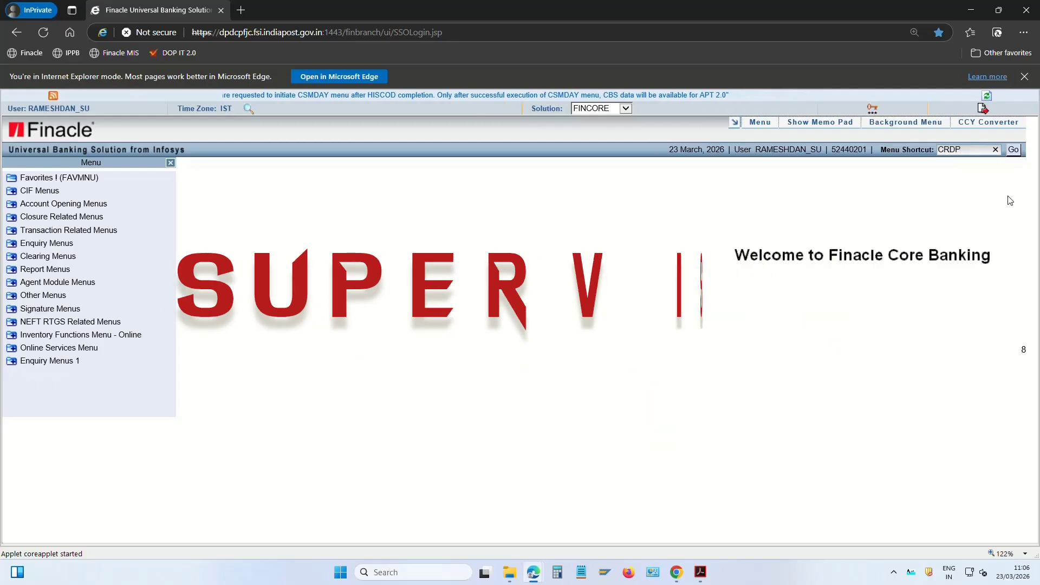
left_click(1012, 151)
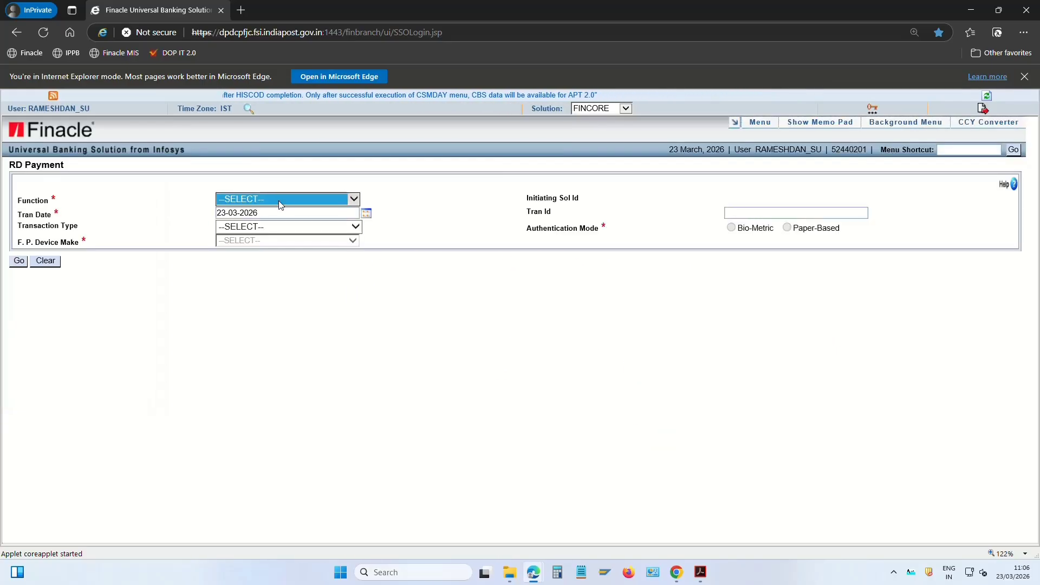
left_click(283, 201)
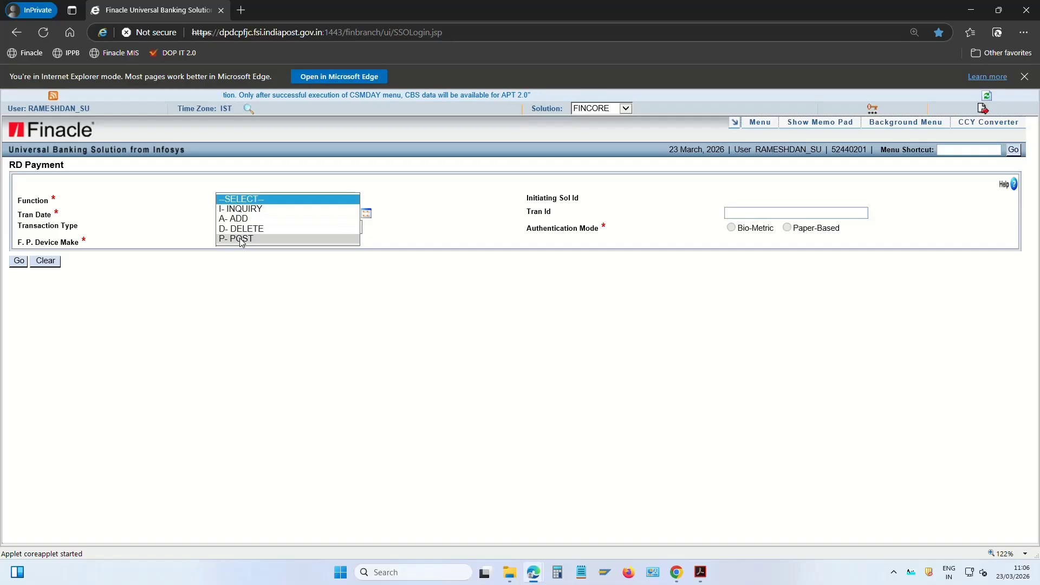
left_click(241, 240)
left_click(750, 215)
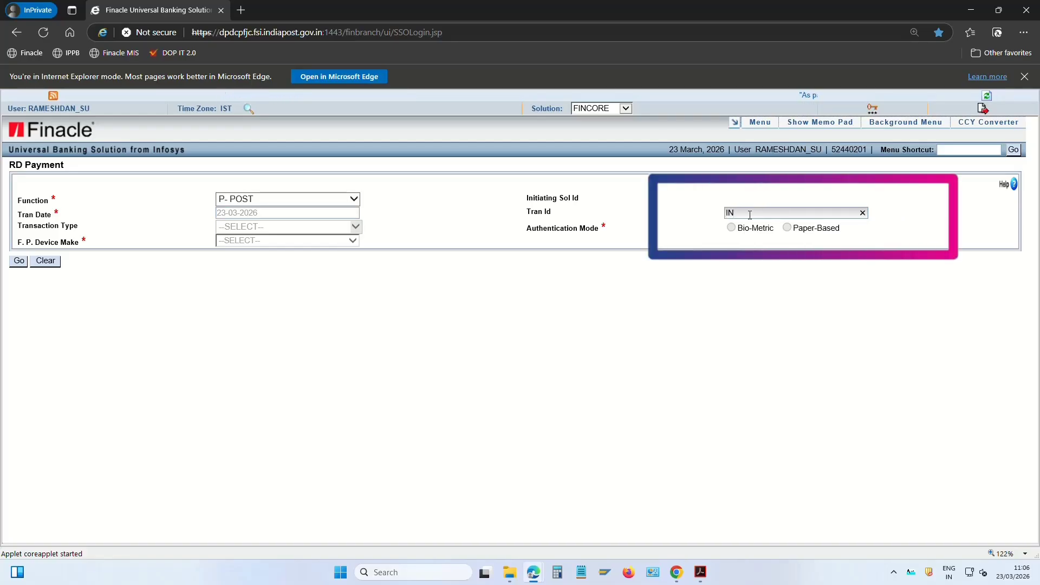
type("7142")
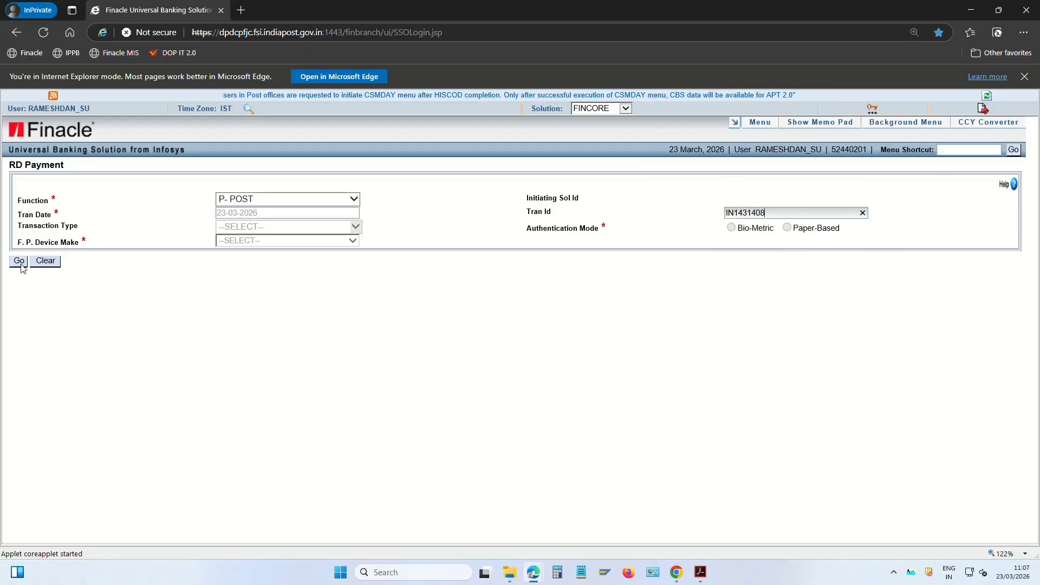
left_click(19, 261)
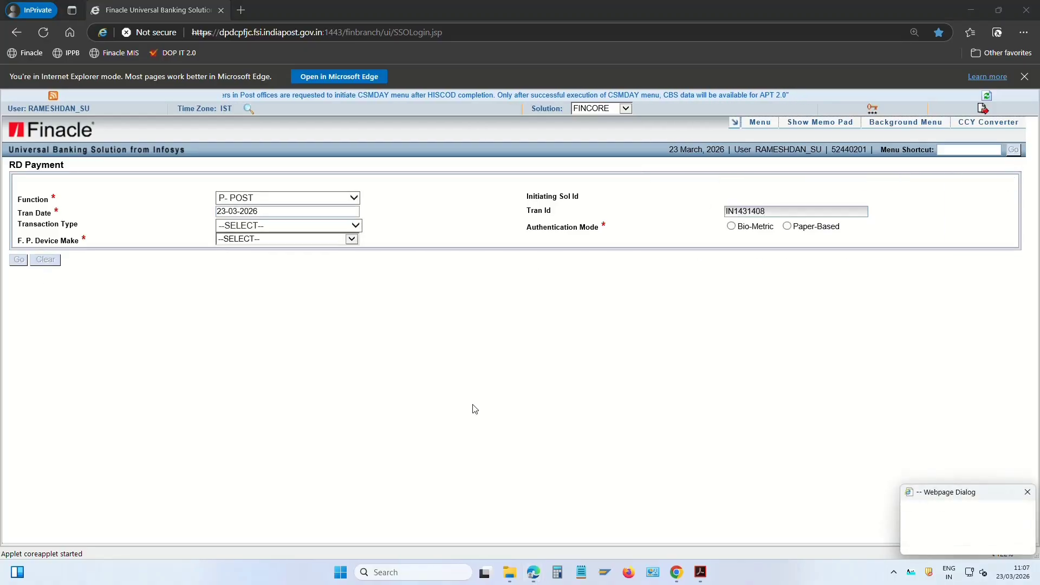
Post the 1000 RD payment and dismiss the confirmation message
left_click_drag(746, 252, 671, 257)
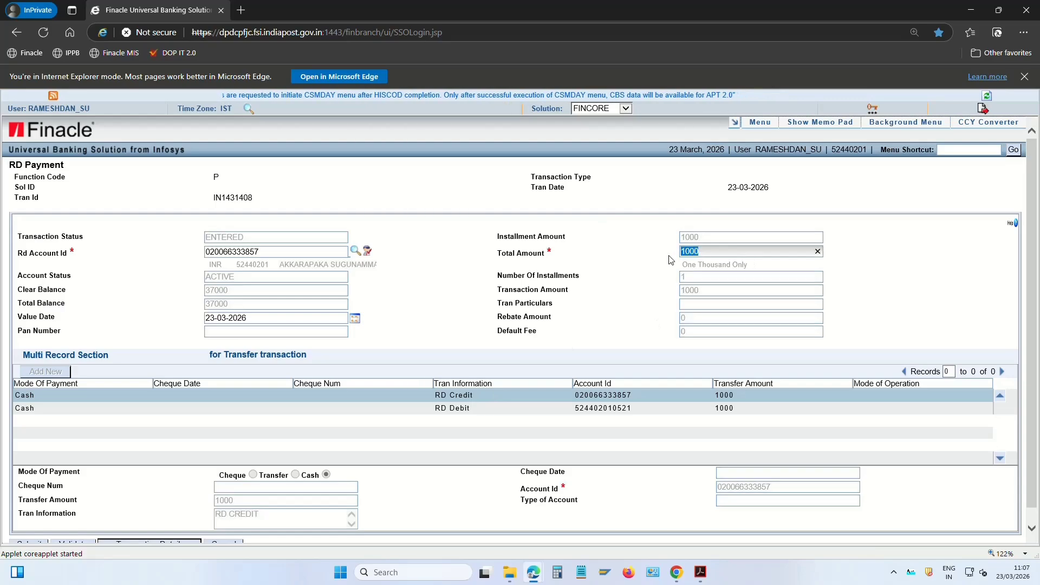
scroll(425, 305, "down", 1)
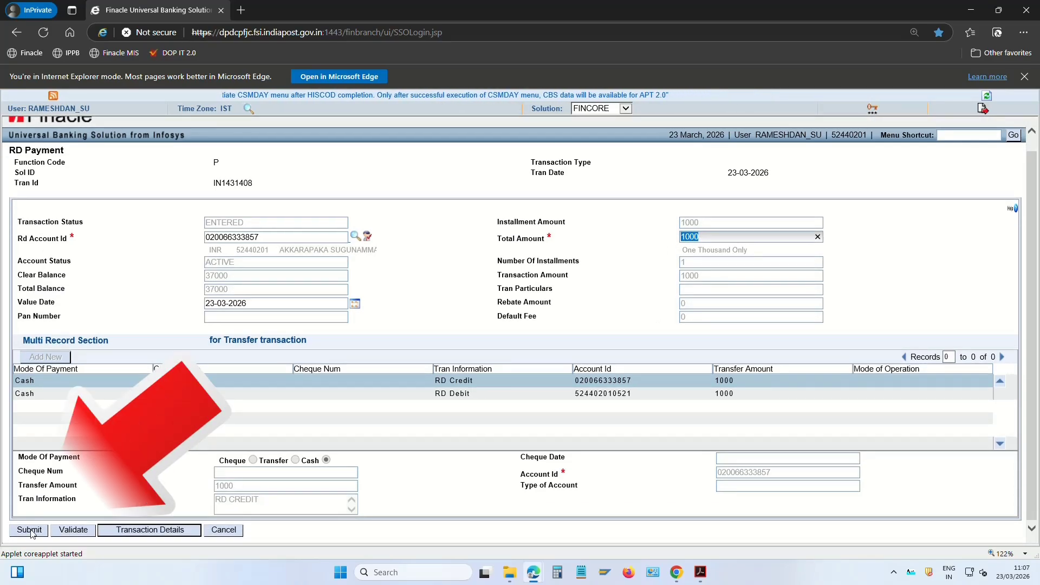
left_click(34, 534)
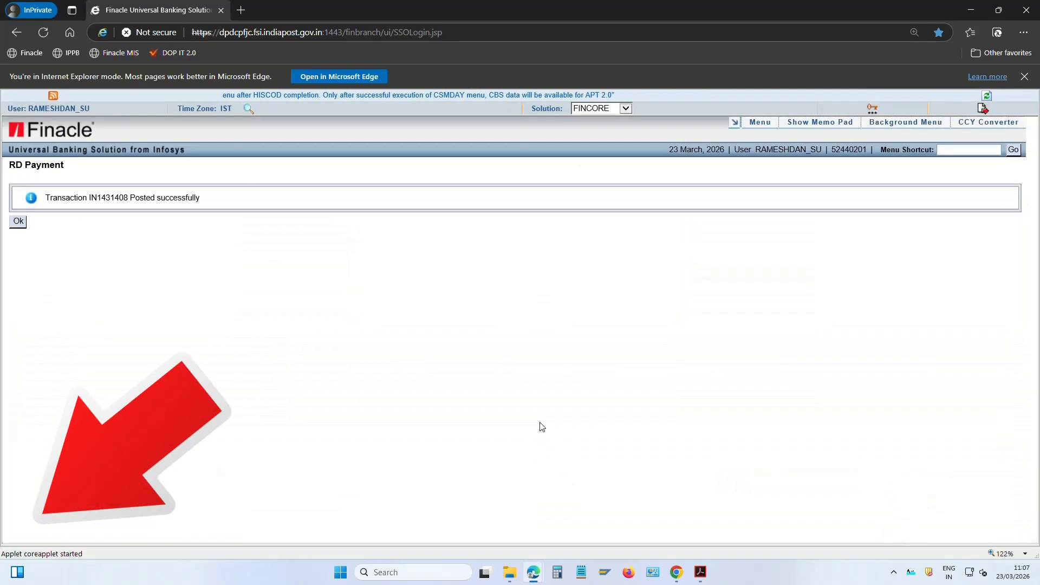
left_click(19, 222)
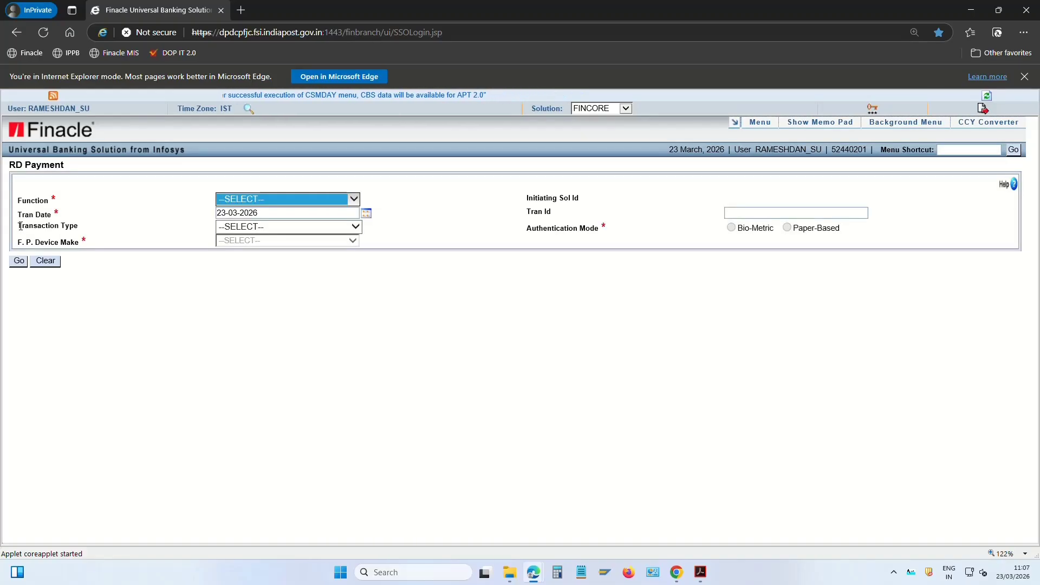
left_click(966, 151)
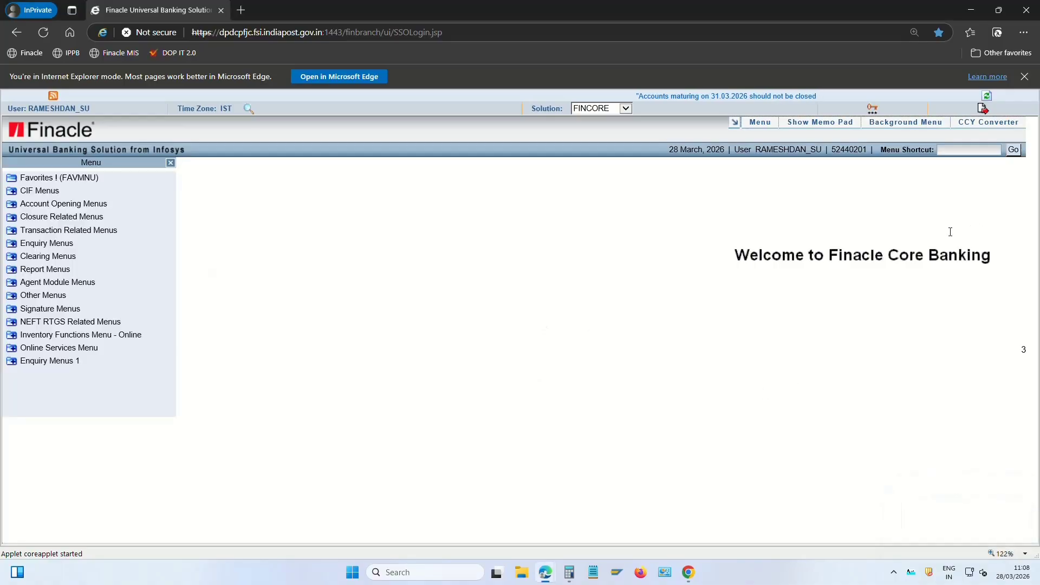
Return to the operator's Edge window and open menu shortcut CRDOAAC
key("alt+Tab")
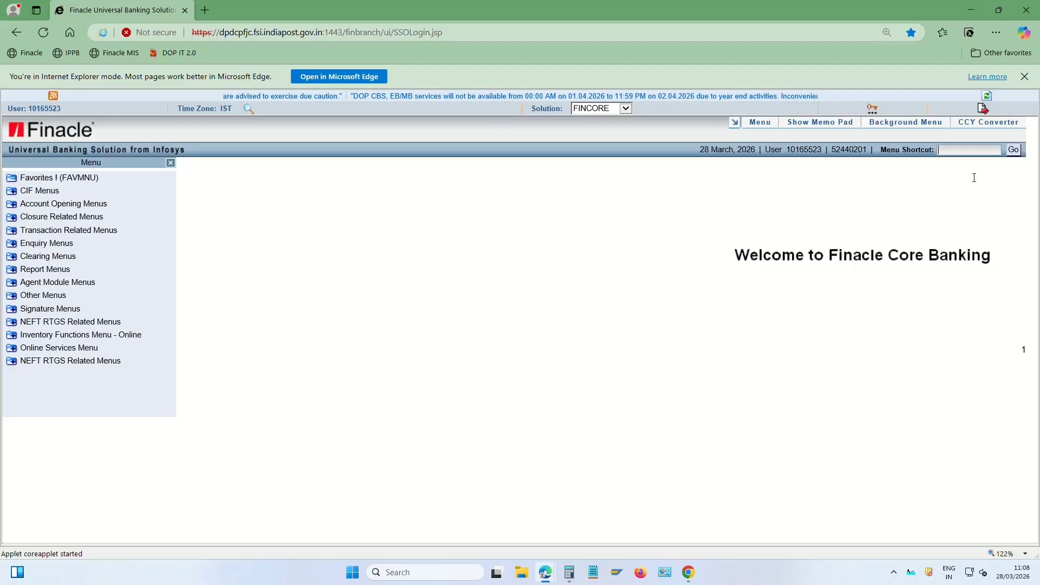
type("CRDOAAC")
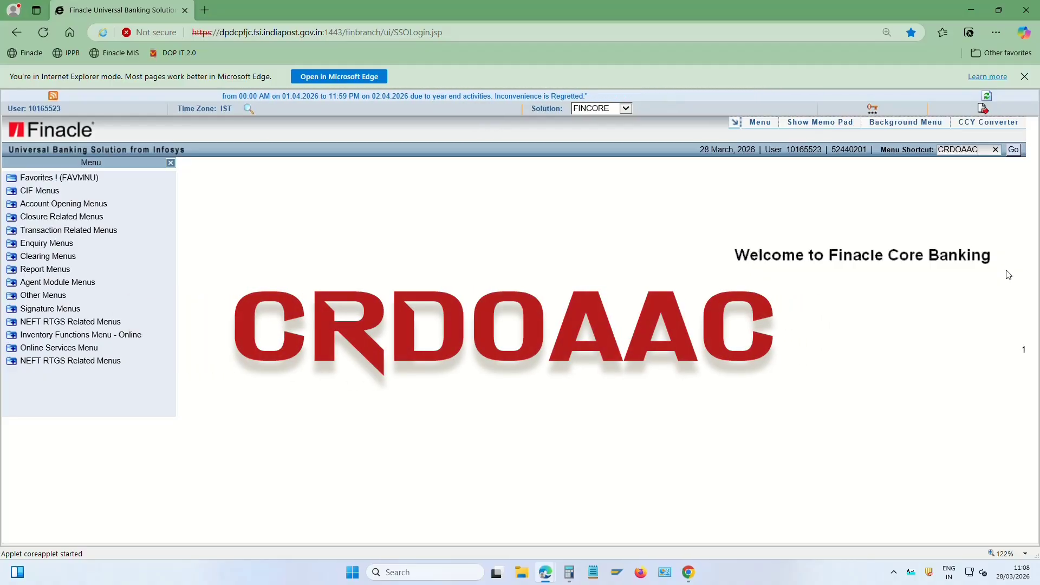
left_click(1013, 150)
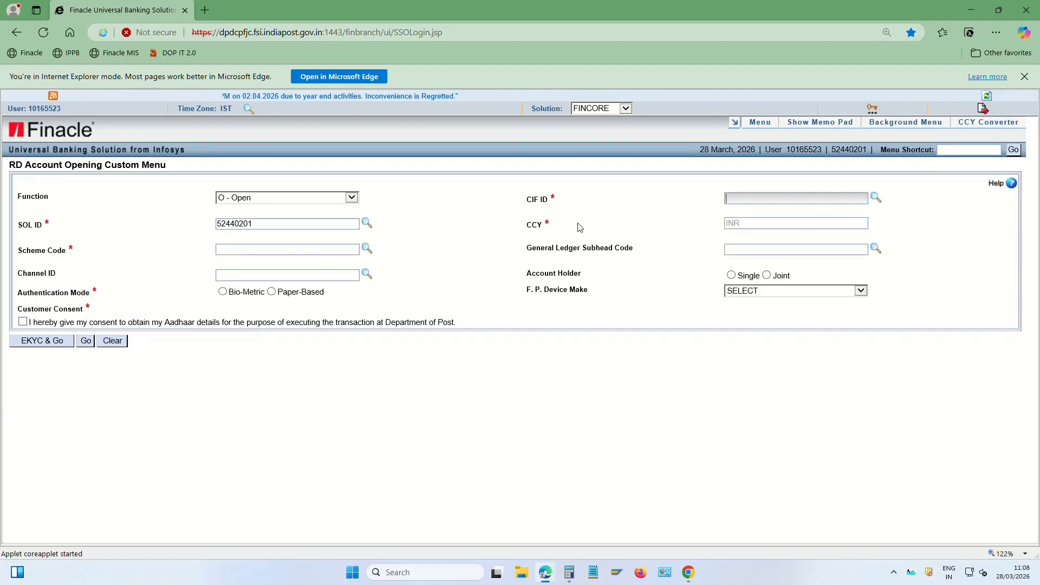
Enter the customer's CIF ID, accept the non-EKYC paper-based alert, and clear Scheme Code
left_click(740, 199)
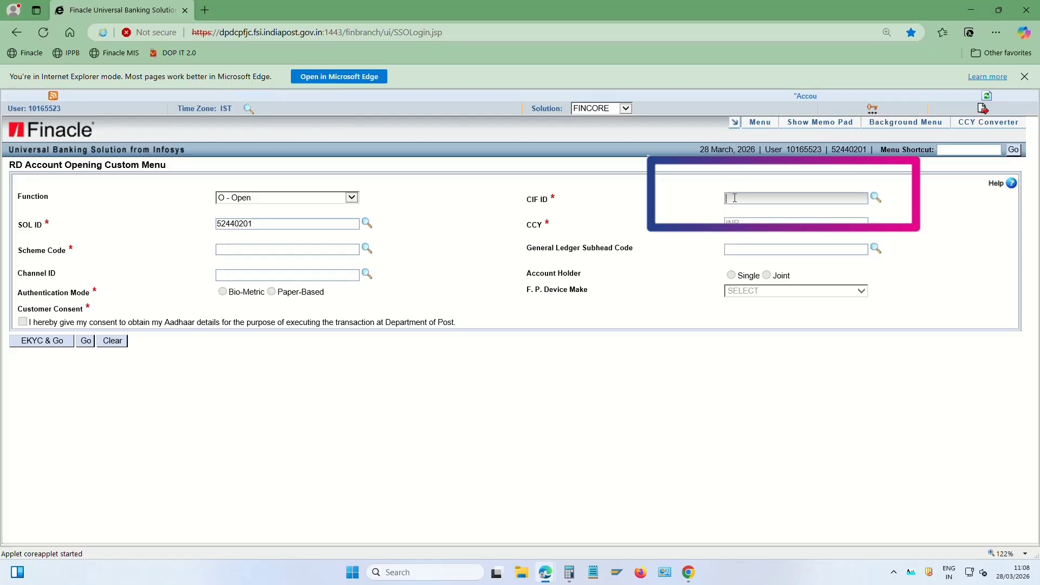
key("Tab")
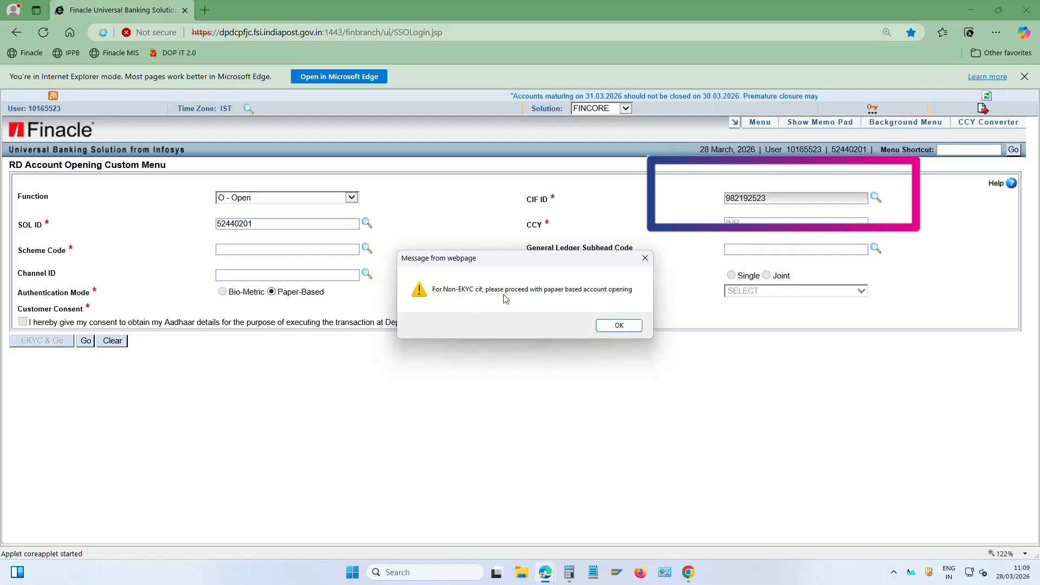
left_click(628, 327)
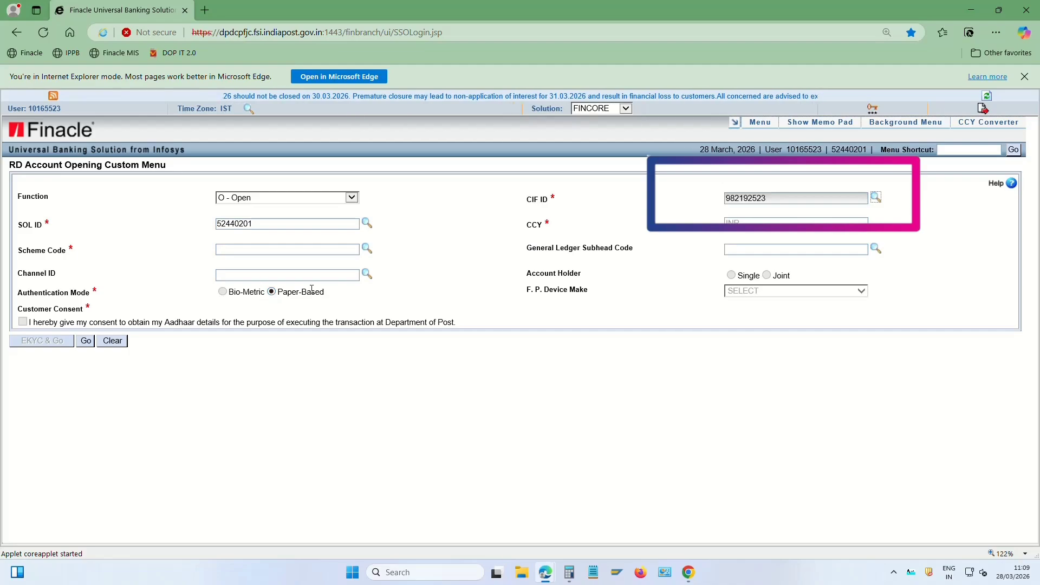
left_click(255, 247)
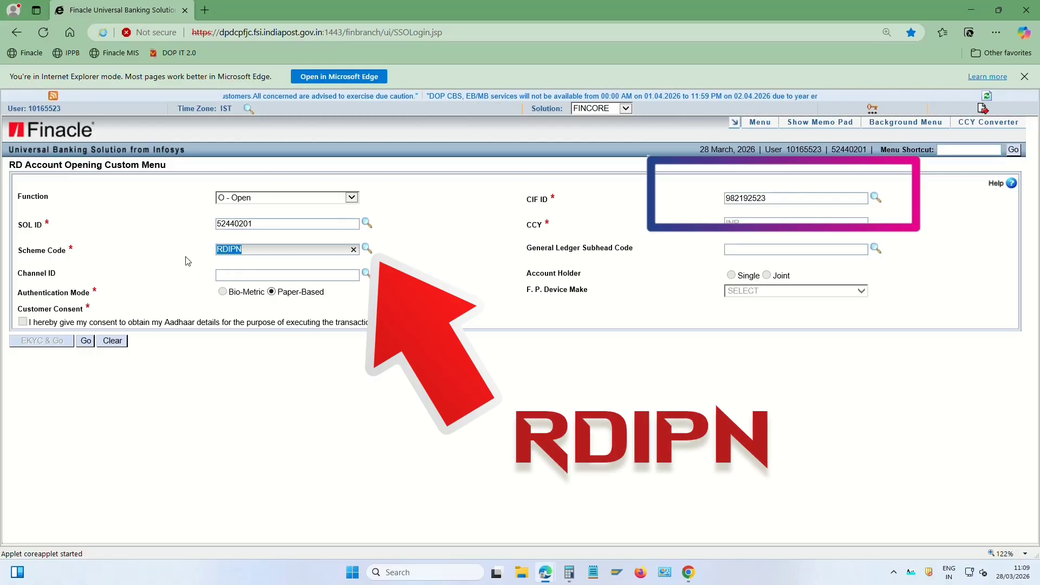
key("BackSpace")
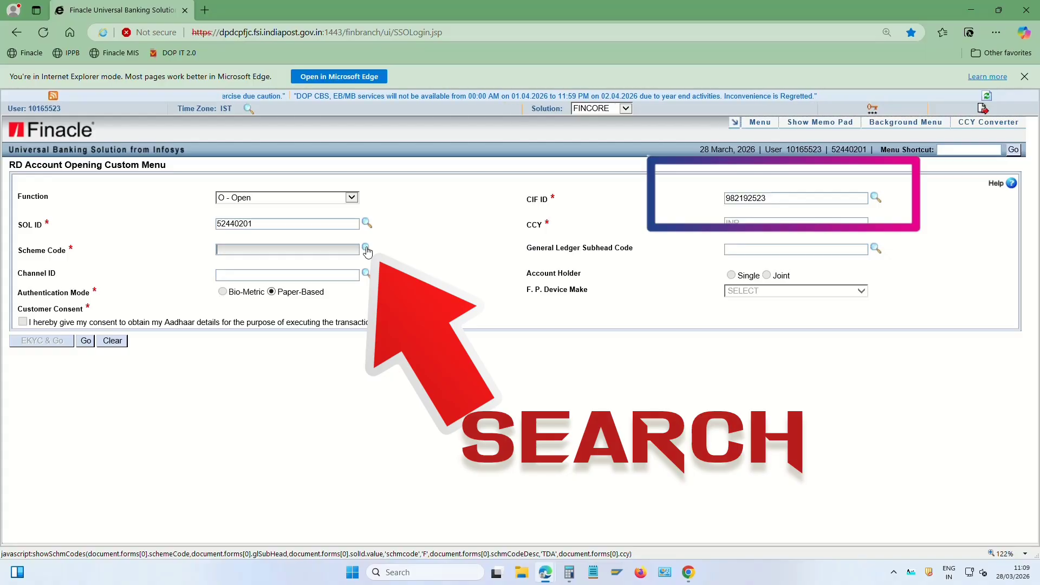
Choose RDIPN (Recurring Deposit - Normal) from the scheme code list, filling GL subhead 30010
left_click(367, 250)
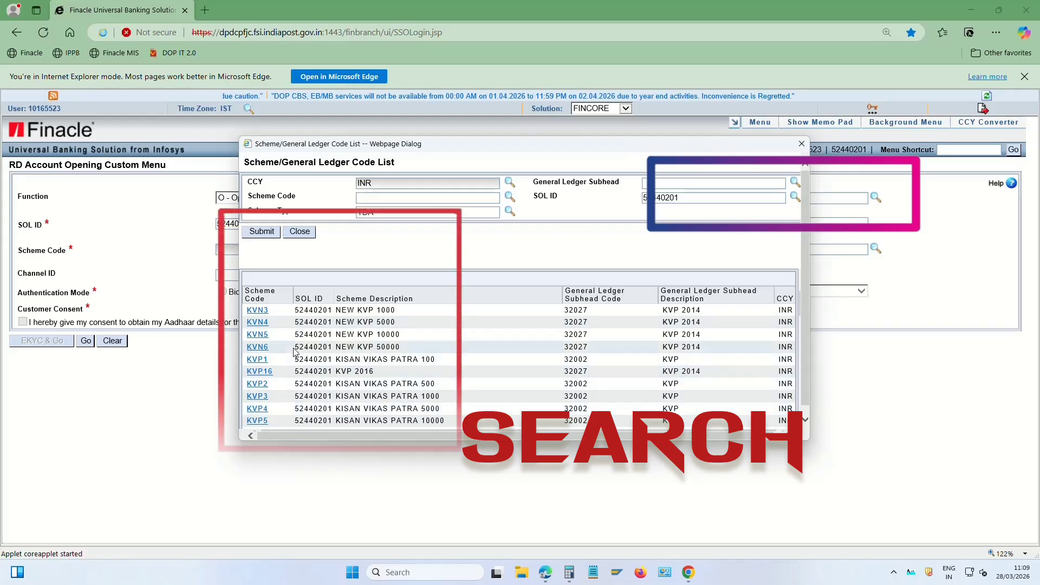
scroll(297, 348, "down", 10)
scroll(297, 348, "down", 8)
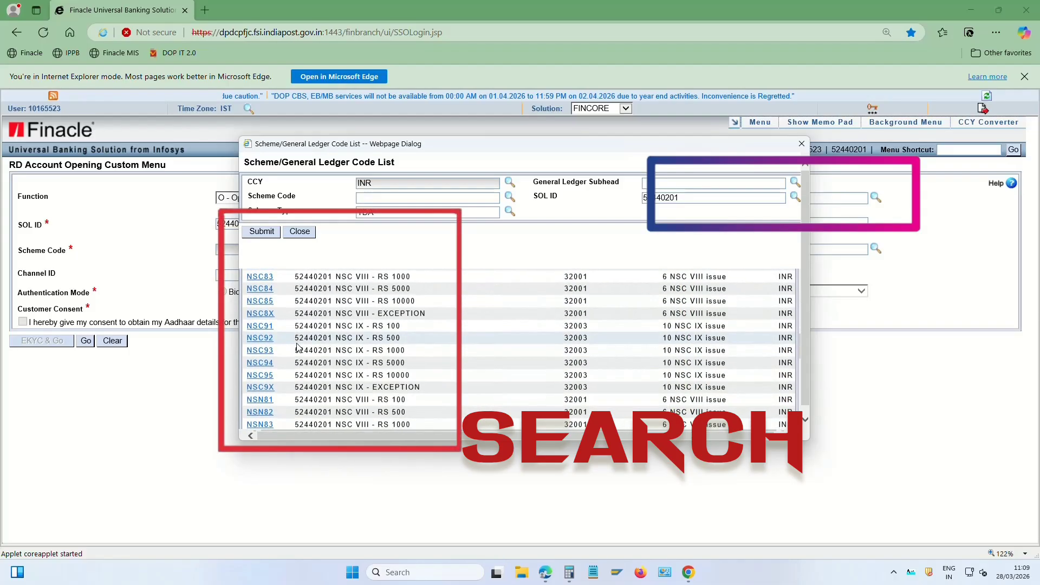
scroll(265, 339, "down", 3)
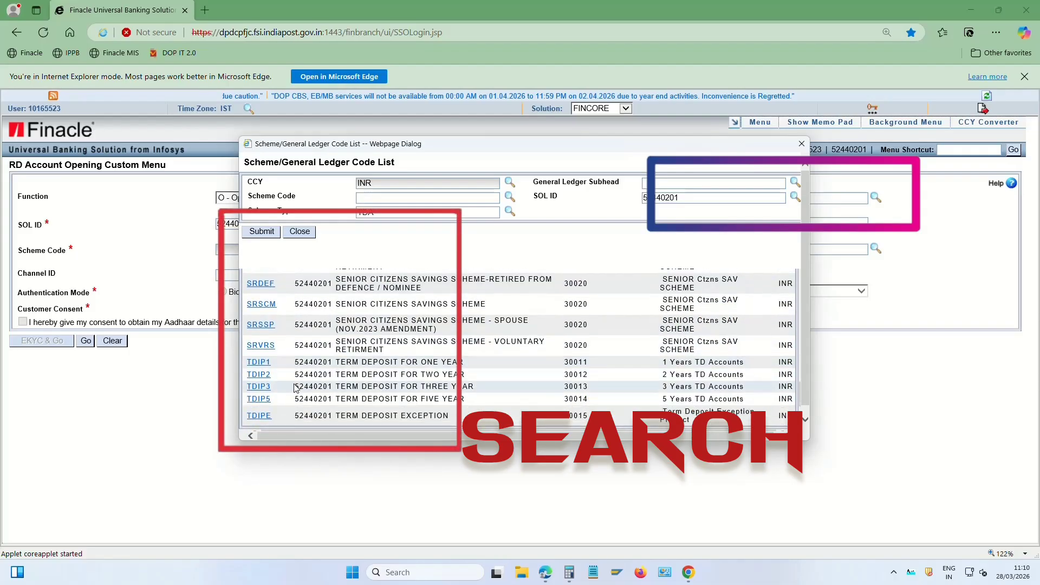
scroll(300, 375, "up", 5)
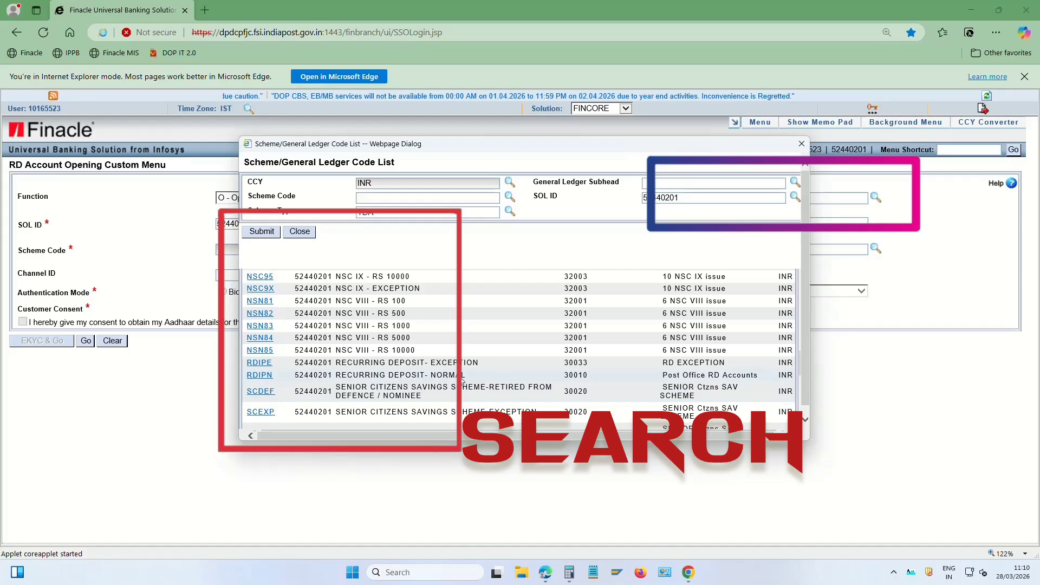
left_click(260, 375)
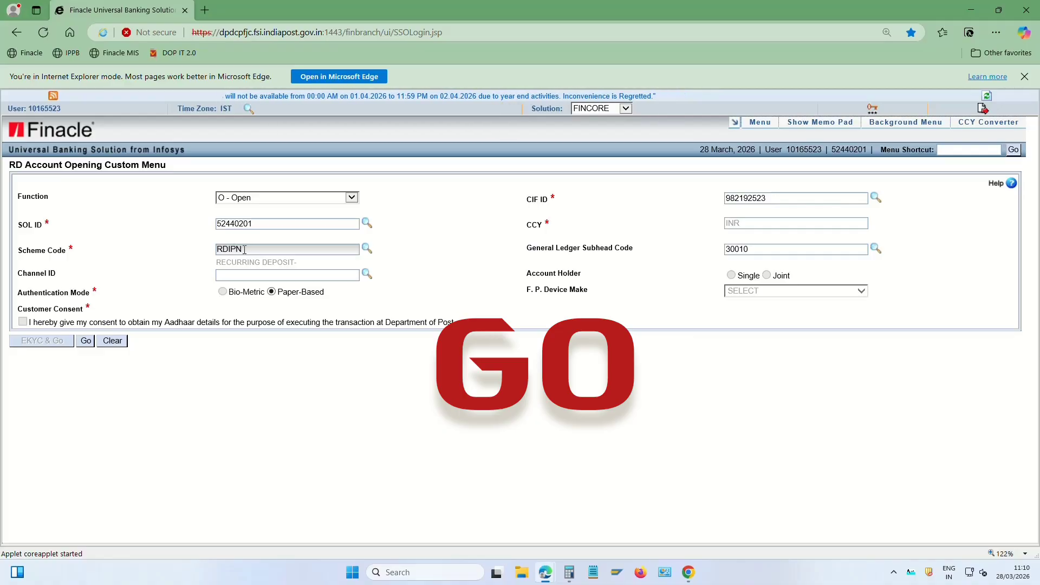
Load the Open RD Account form and set Type of Account to 012 (SELF)
left_click(86, 341)
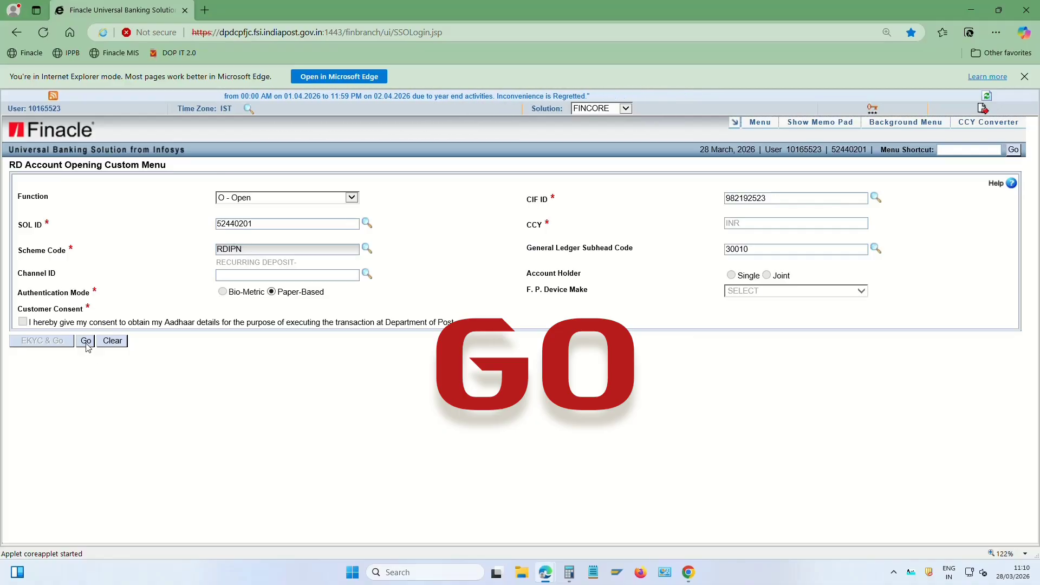
left_click_drag(25, 299, 89, 298)
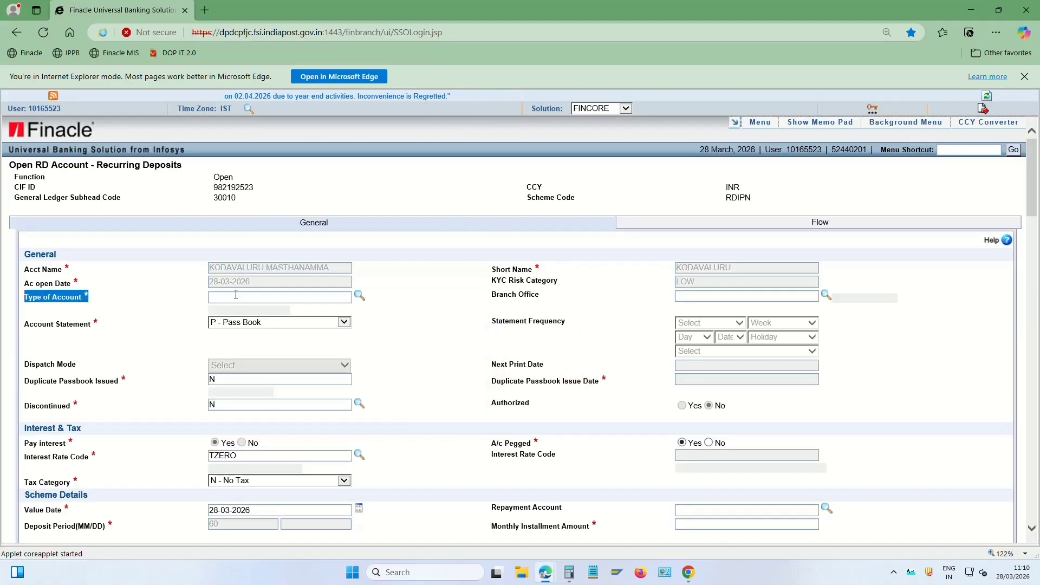
left_click(237, 295)
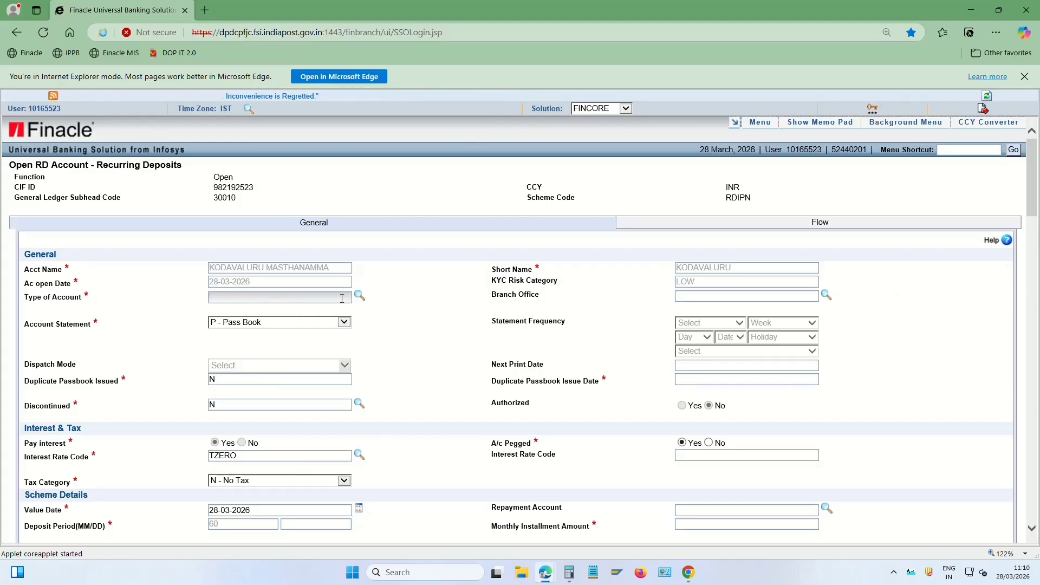
left_click(359, 296)
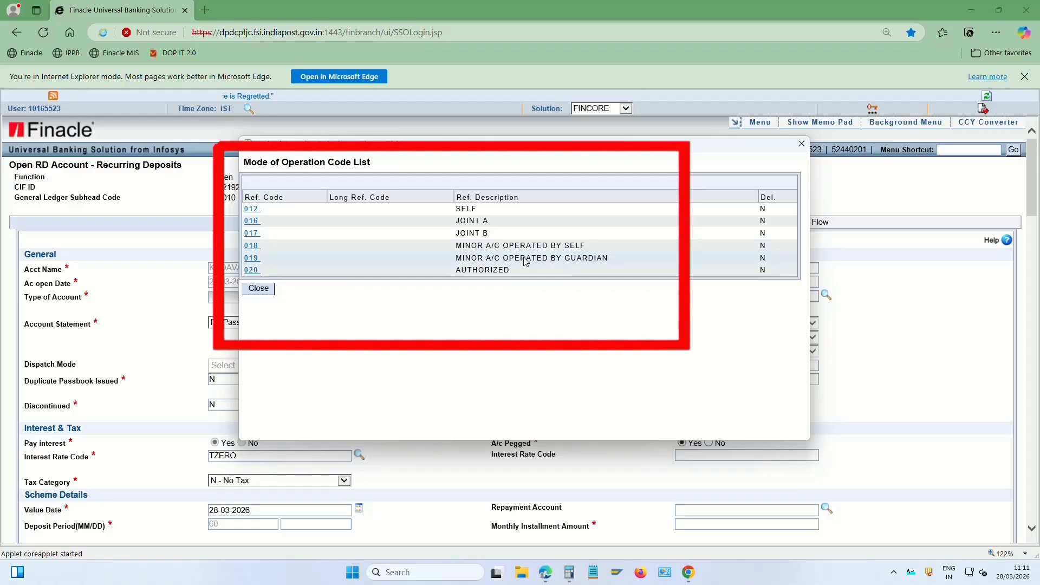
left_click(252, 209)
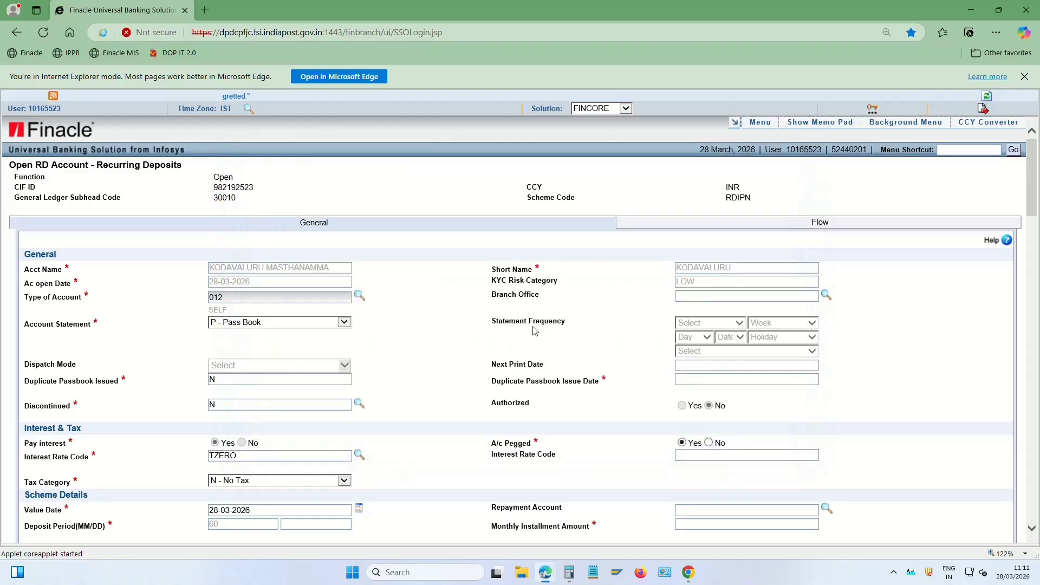
left_click_drag(492, 295, 544, 298)
left_click(551, 298)
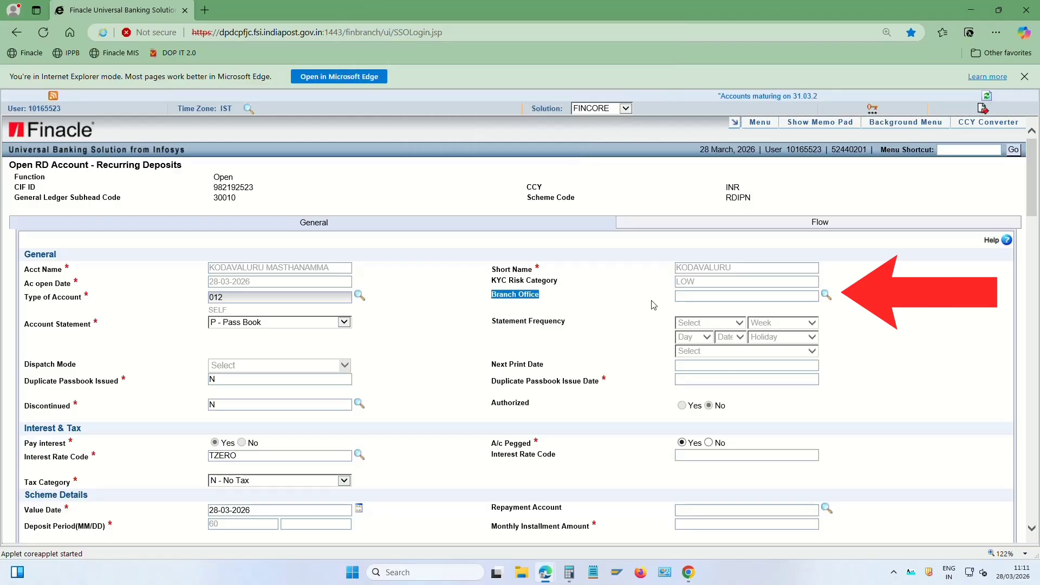
Pick branch office K7276 (ARMENIPADUBO) from the BO Mapping lookup
left_click(688, 293)
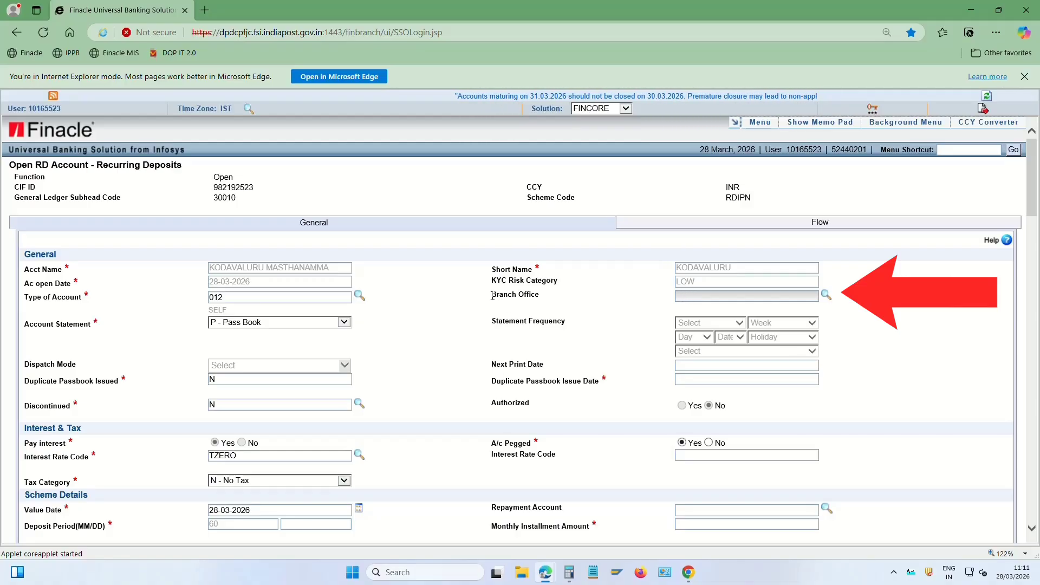
left_click_drag(493, 295, 539, 295)
left_click(702, 298)
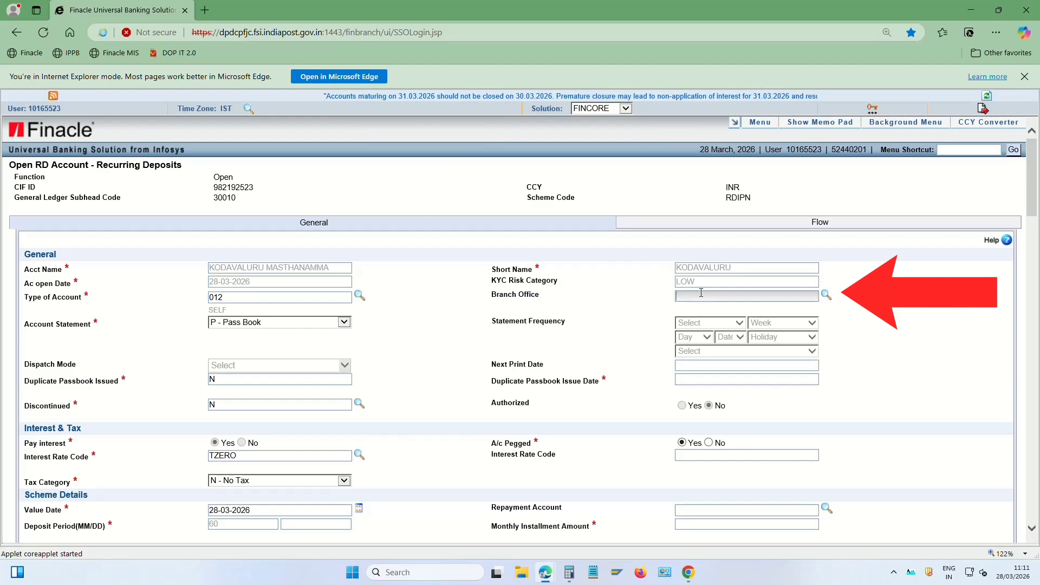
left_click(826, 295)
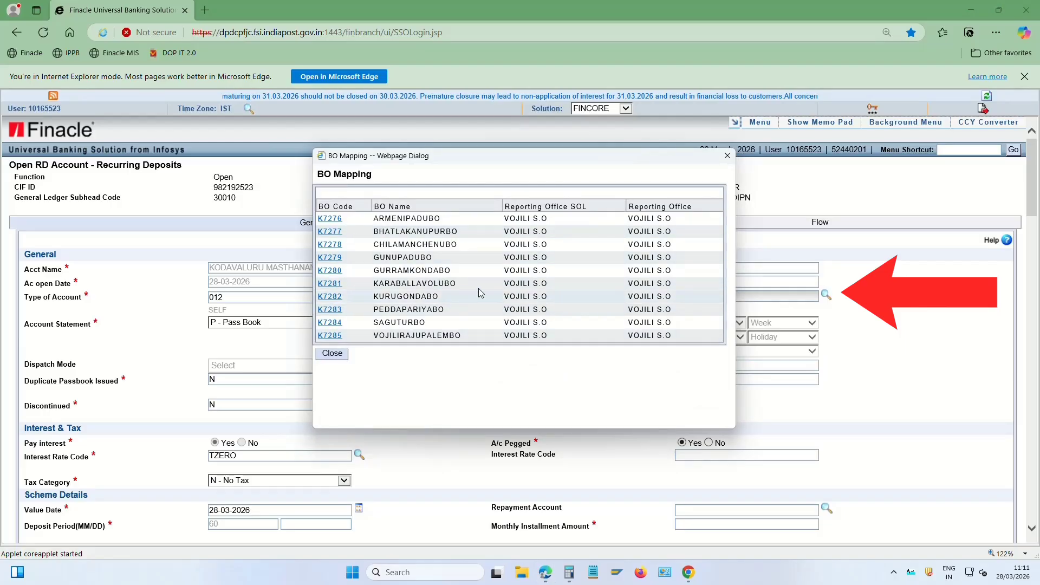
left_click(334, 220)
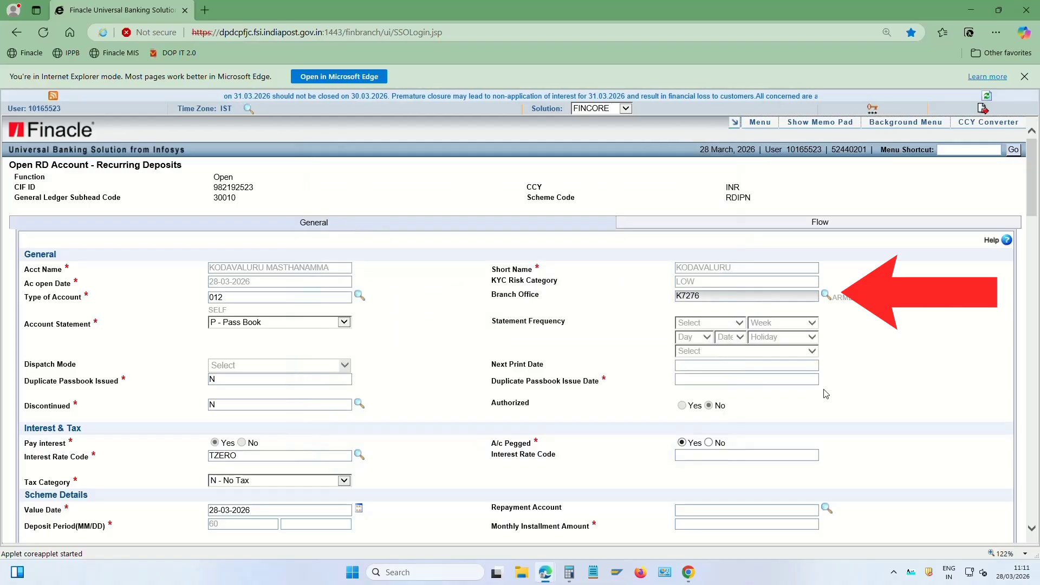
scroll(438, 418, "down", 2)
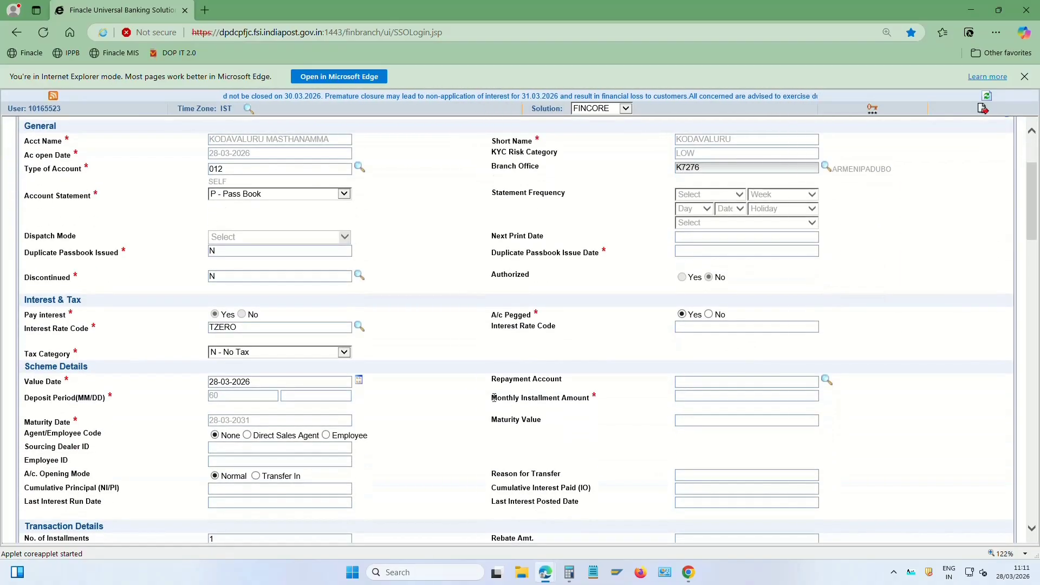
Enter a monthly installment of 100 so the maturity value calculates to 7137.00
left_click_drag(491, 398, 600, 399)
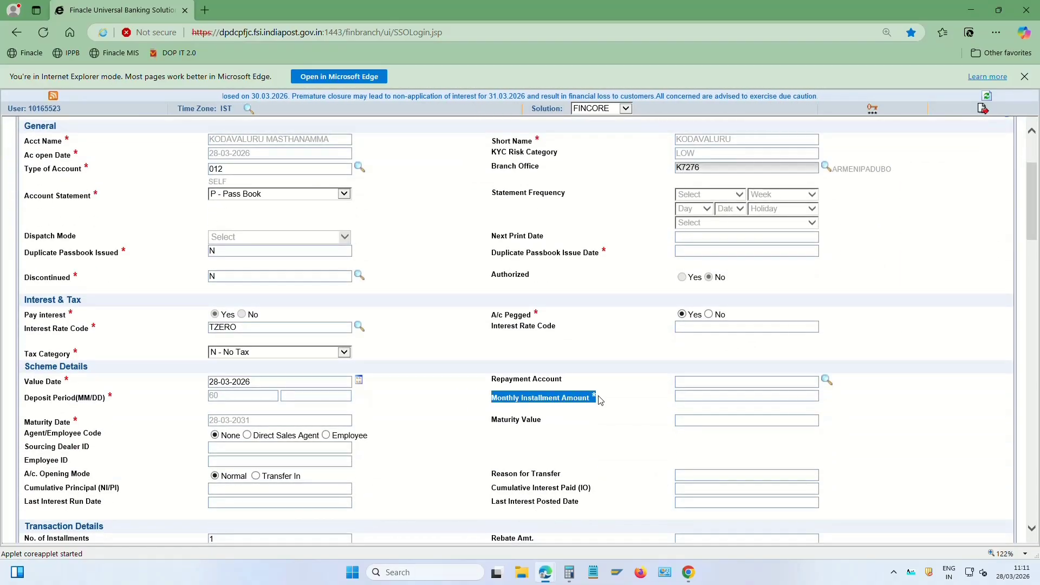
left_click(692, 395)
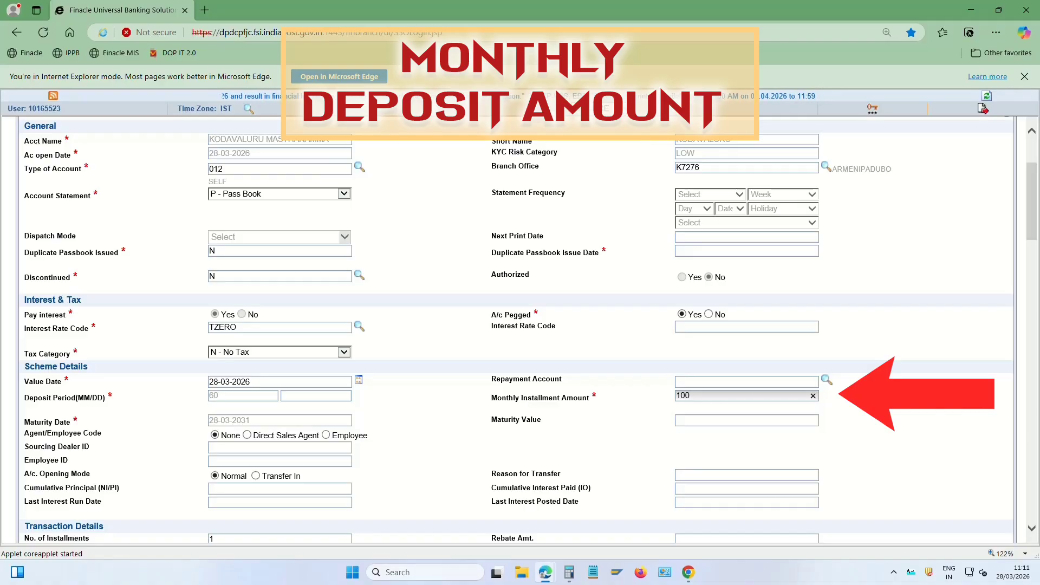
key("Tab")
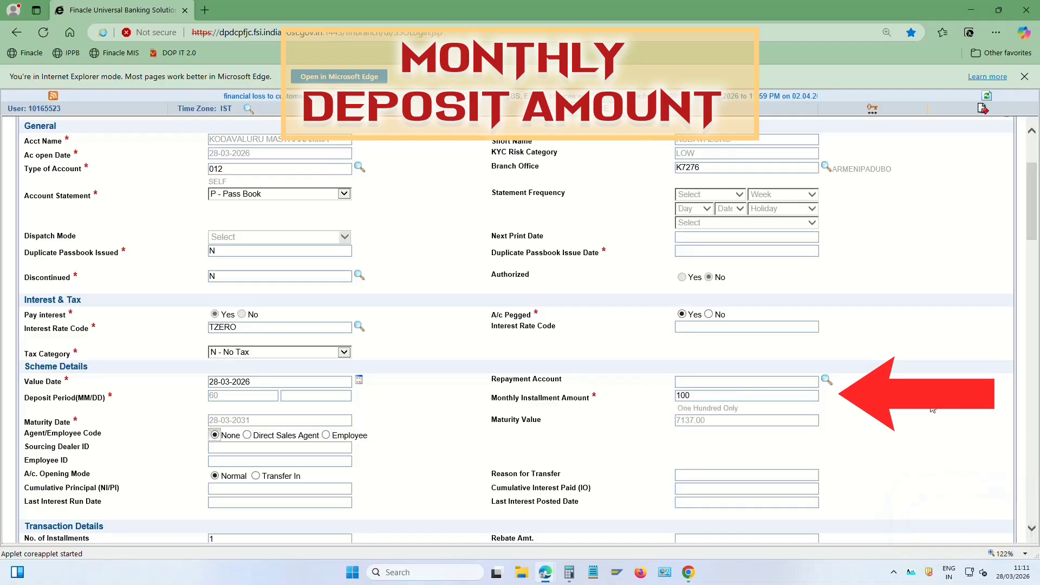
left_click_drag(490, 420, 684, 421)
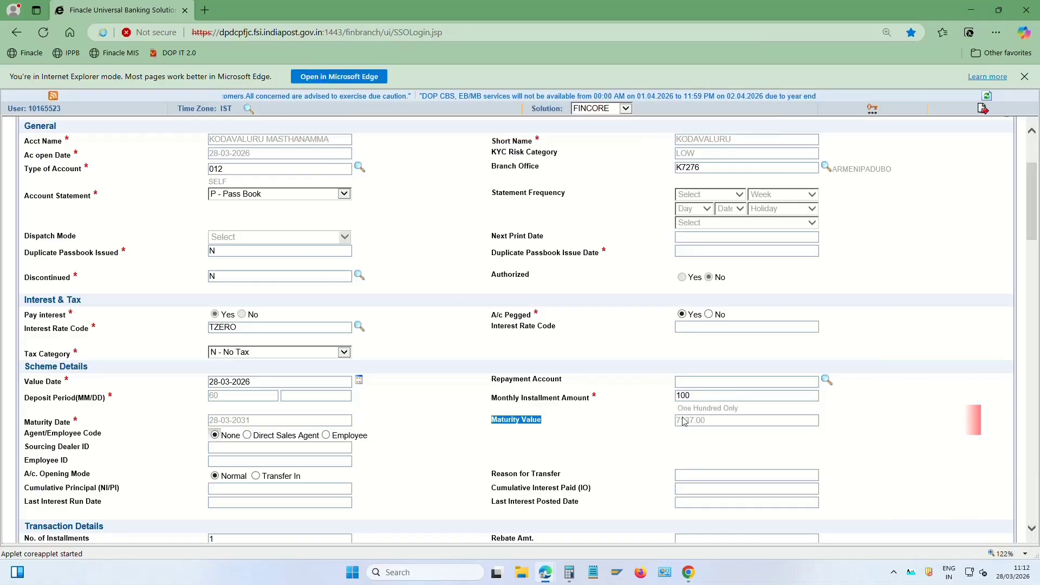
Mark account documents received as Yes with 1 document received
left_click(642, 446)
scroll(604, 448, "down", 5)
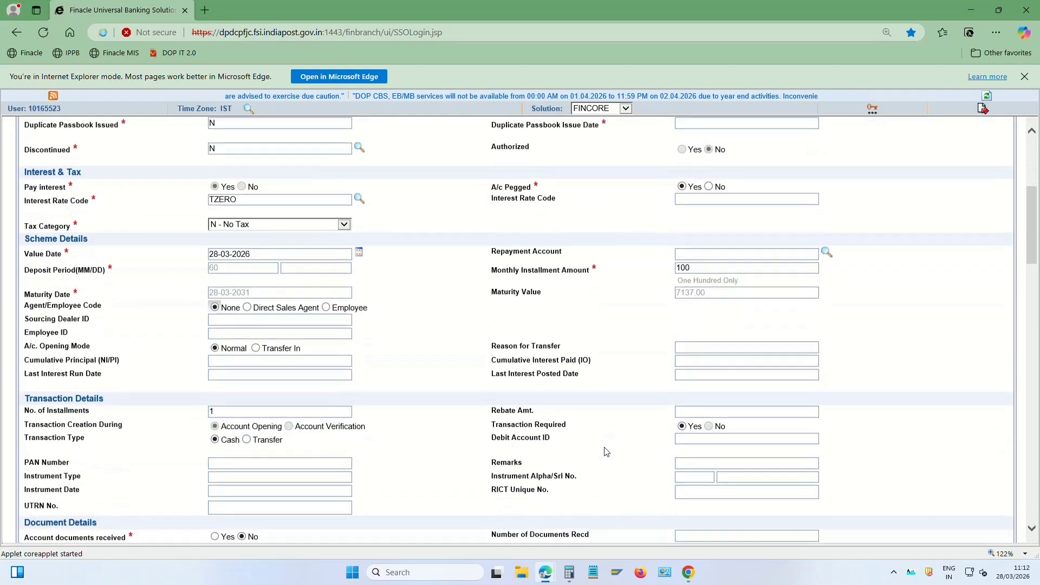
scroll(607, 452, "down", 2)
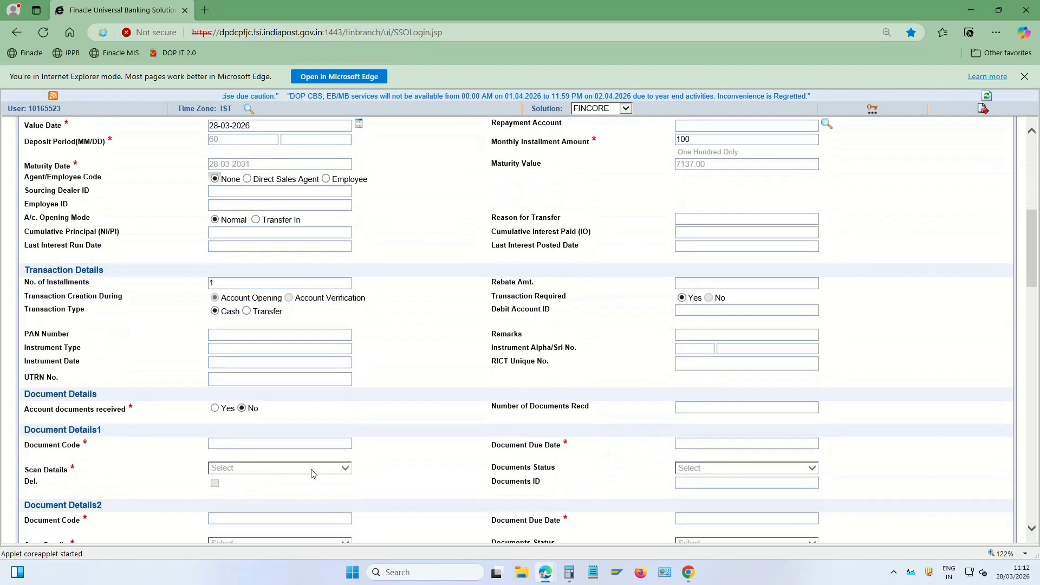
left_click_drag(24, 410, 99, 413)
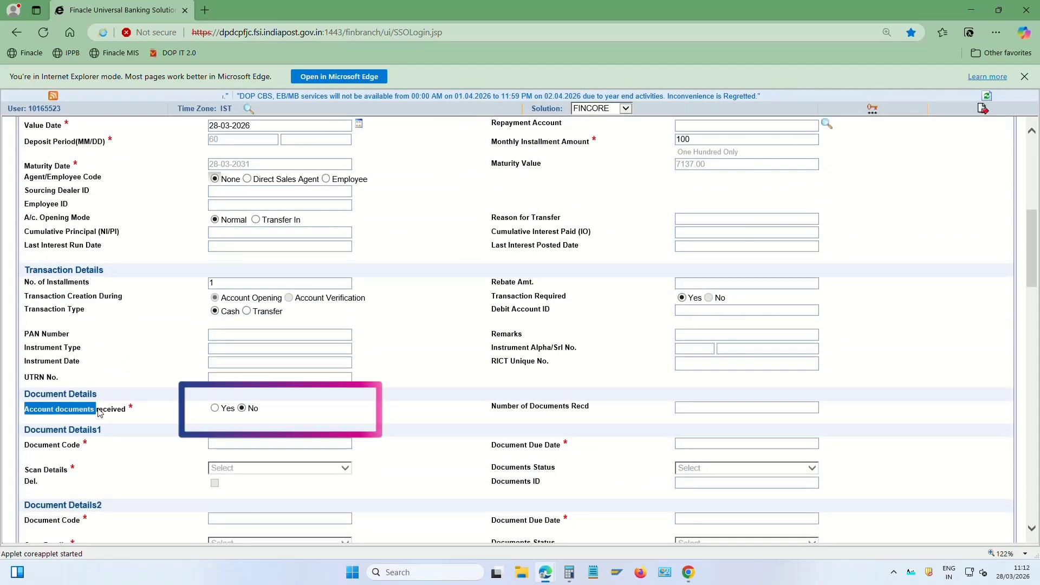
left_click(128, 409)
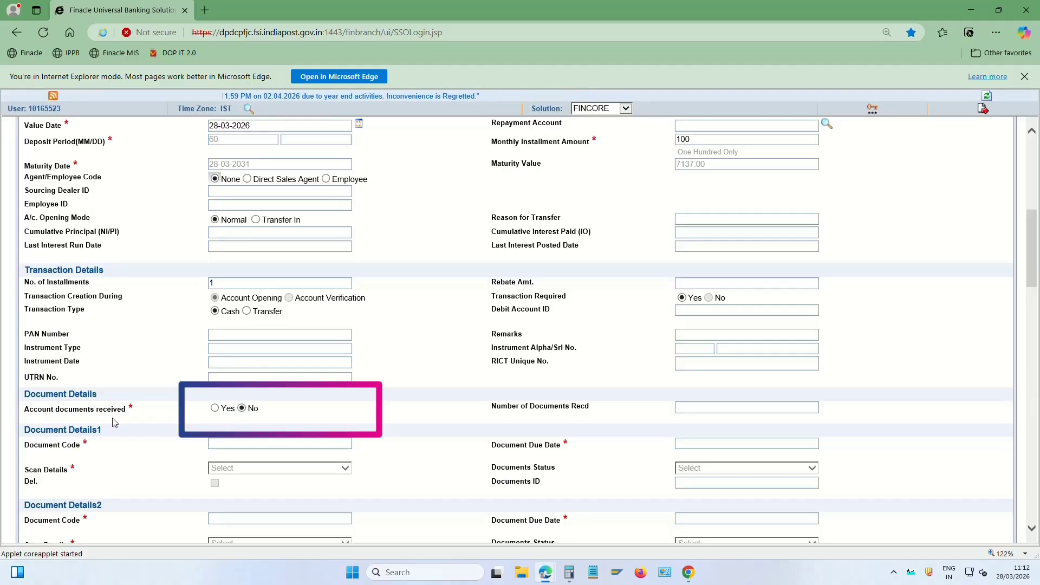
left_click(215, 409)
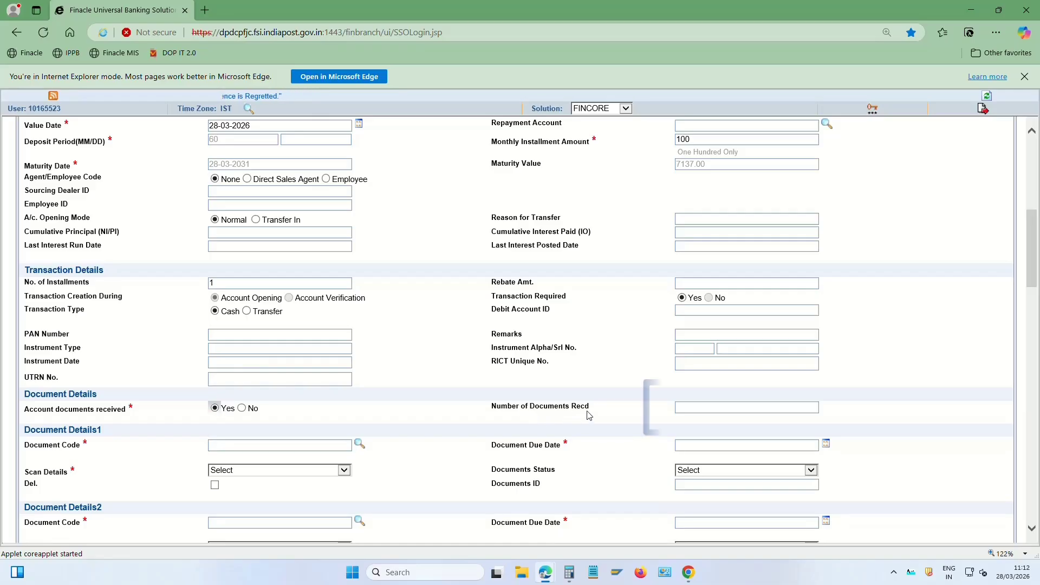
left_click(717, 409)
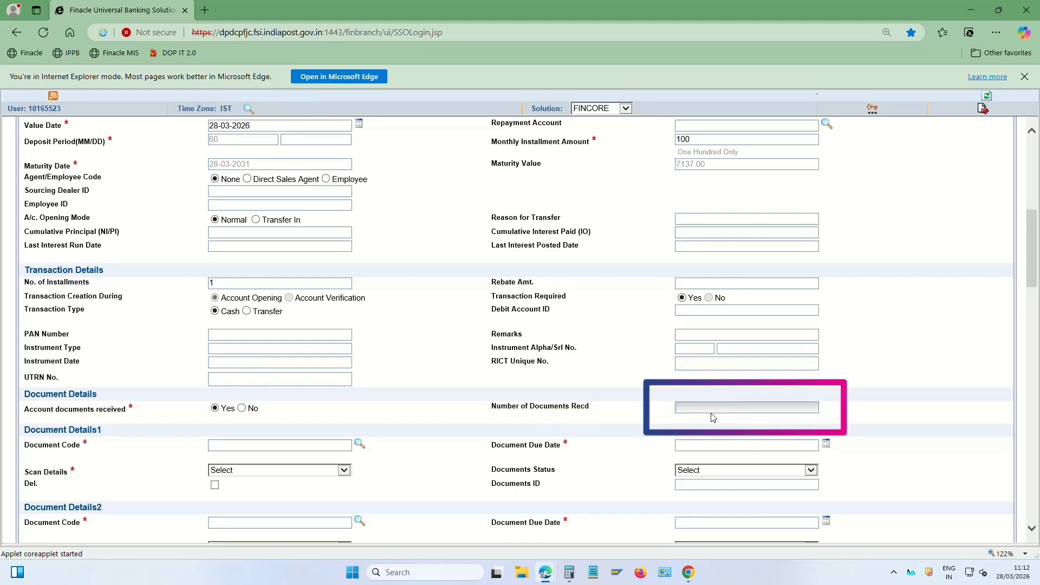
type("1")
key("Tab")
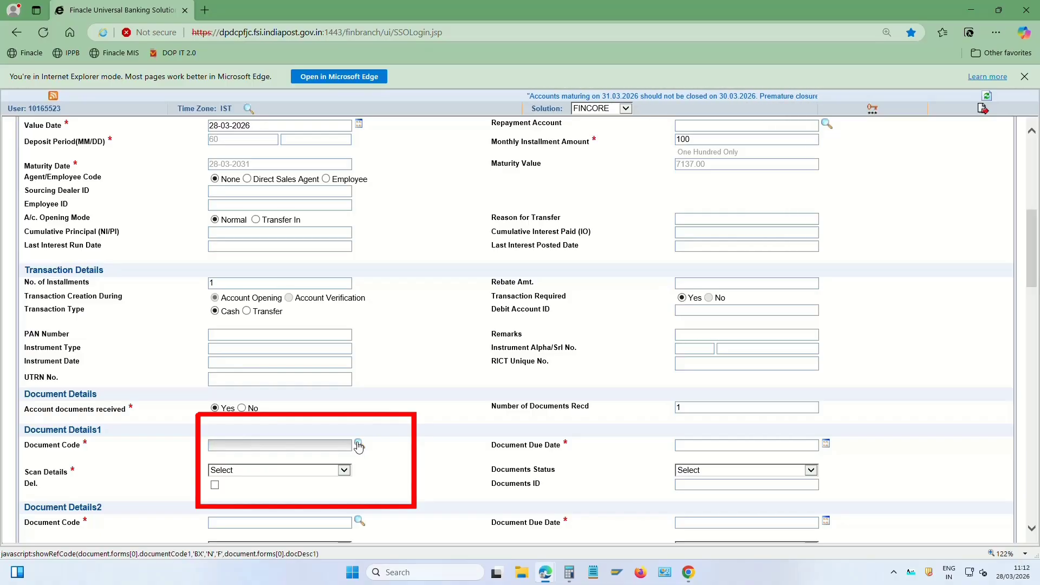
Add document code 016 (Account Opening Form) with due date 28-03-2026
left_click(358, 446)
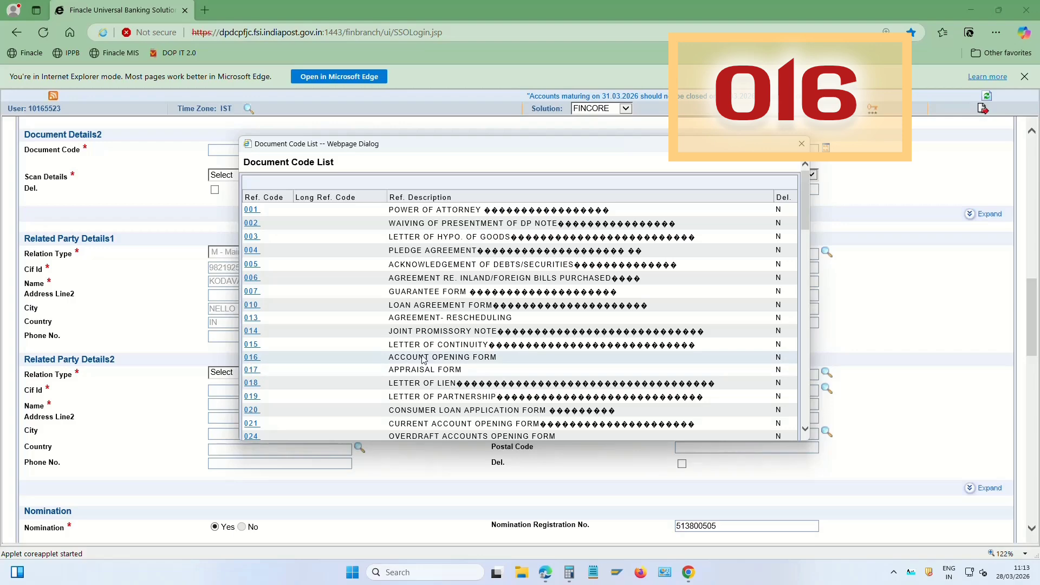
left_click(252, 358)
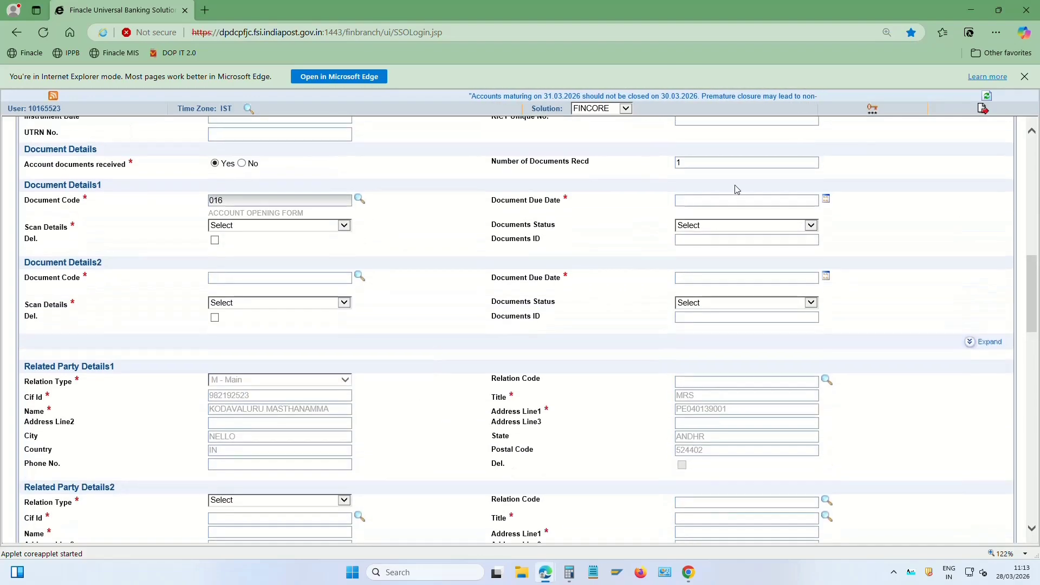
left_click(719, 201)
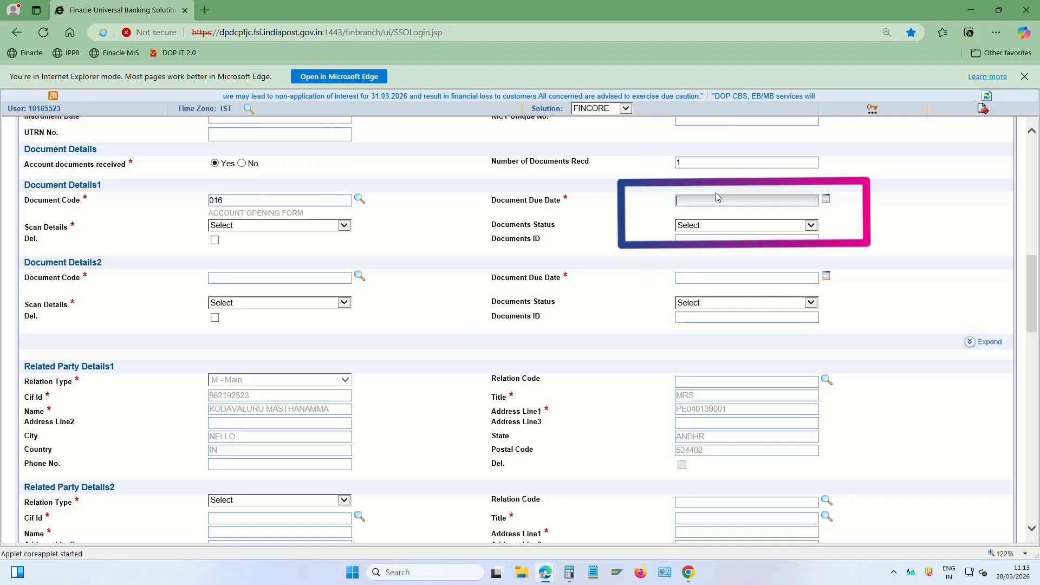
left_click(826, 200)
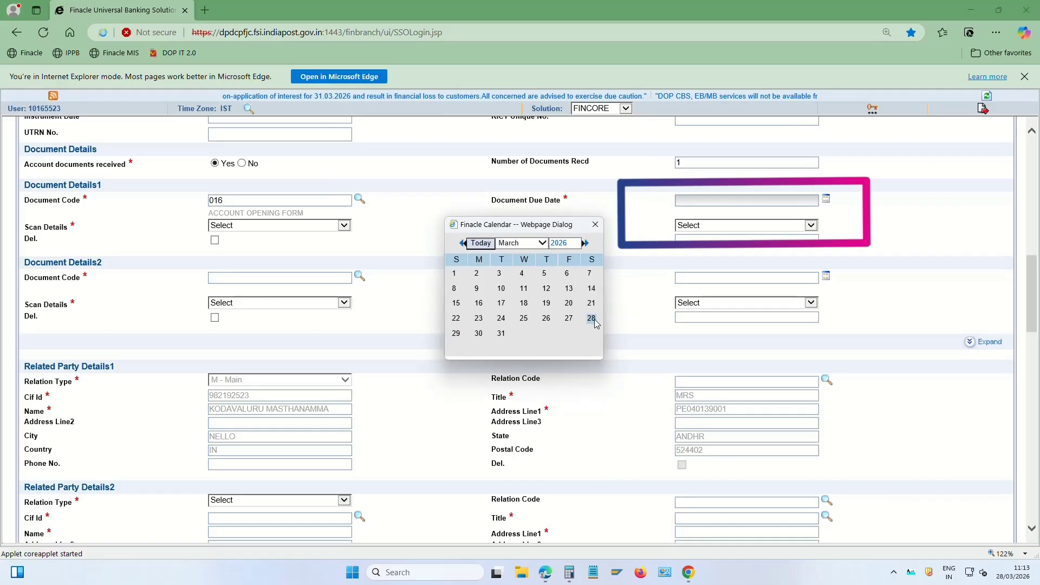
left_click(594, 321)
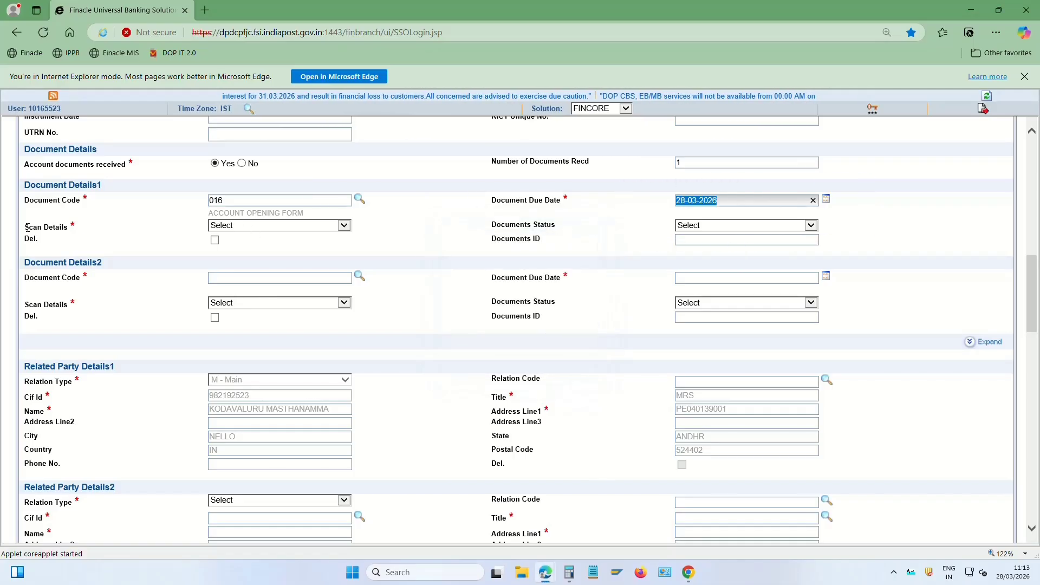
Set the document's Scan Details to Y-Scan Required and status to S-Sent to CPC
left_click_drag(24, 225, 87, 224)
left_click(270, 225)
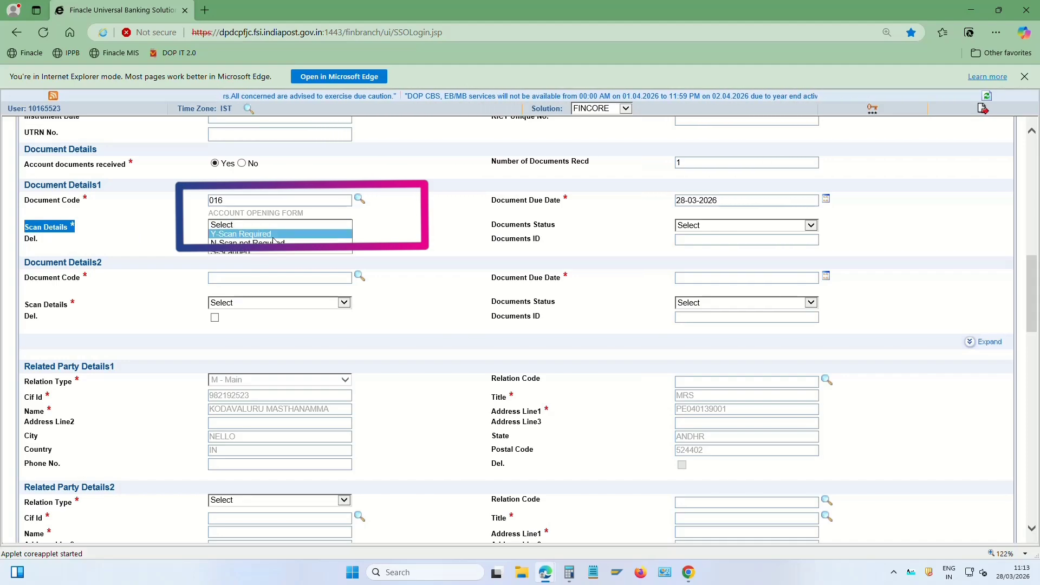
left_click(274, 236)
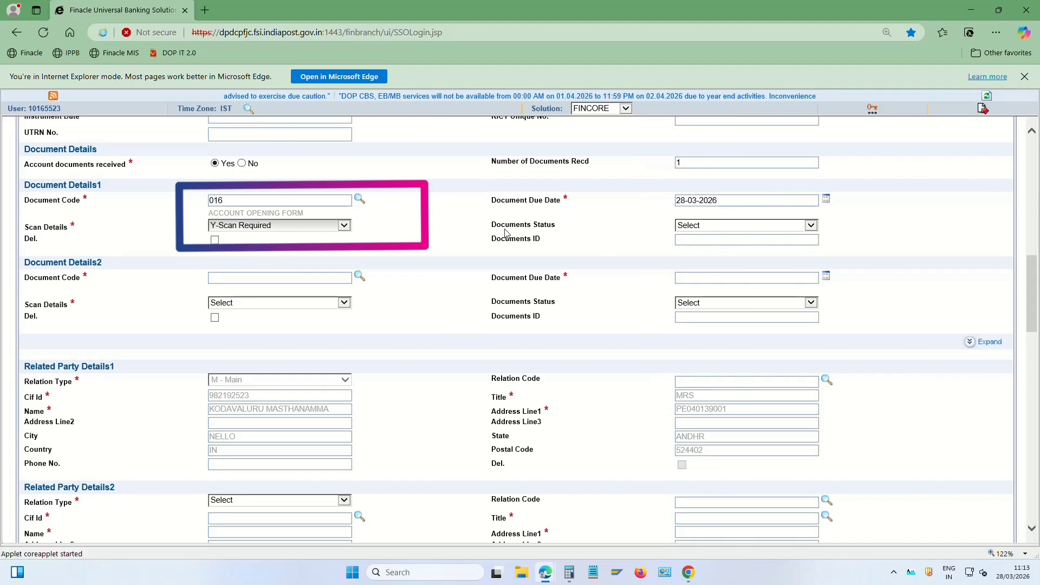
left_click_drag(491, 224, 581, 230)
left_click(701, 226)
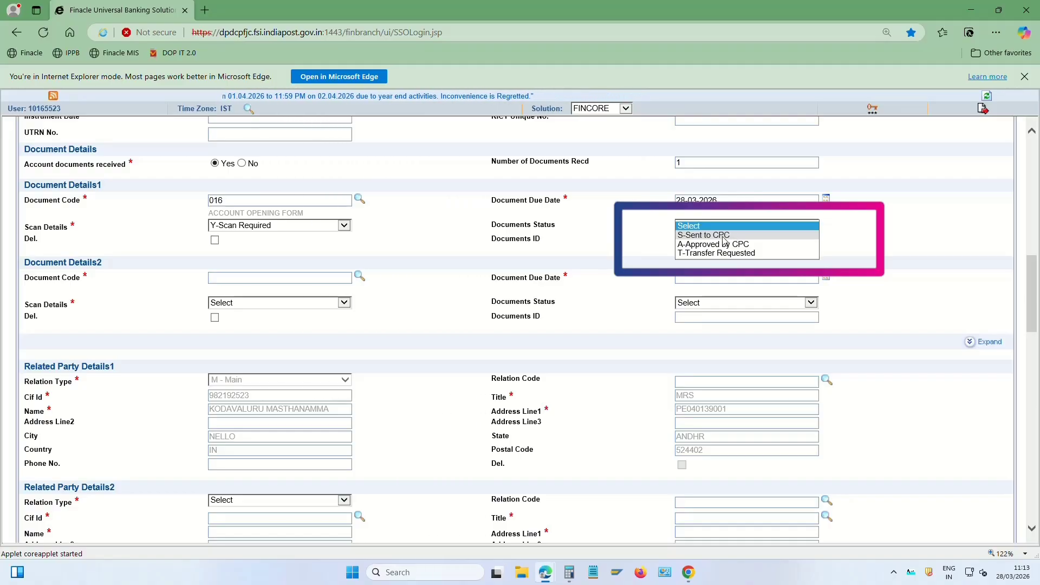
left_click(732, 235)
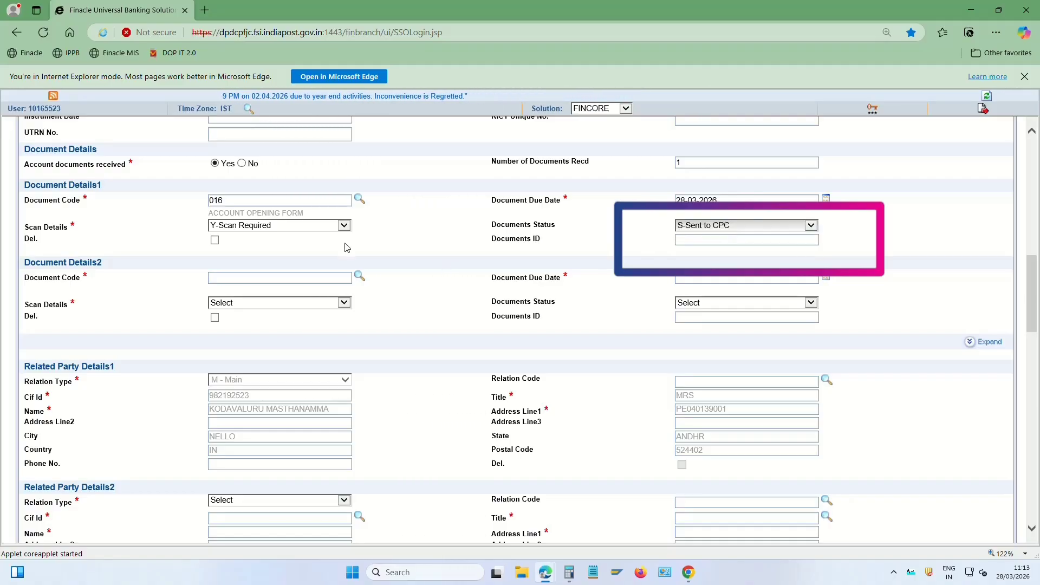
Enter the nominee's full name in Nomination Details1
scroll(551, 267, "down", 1)
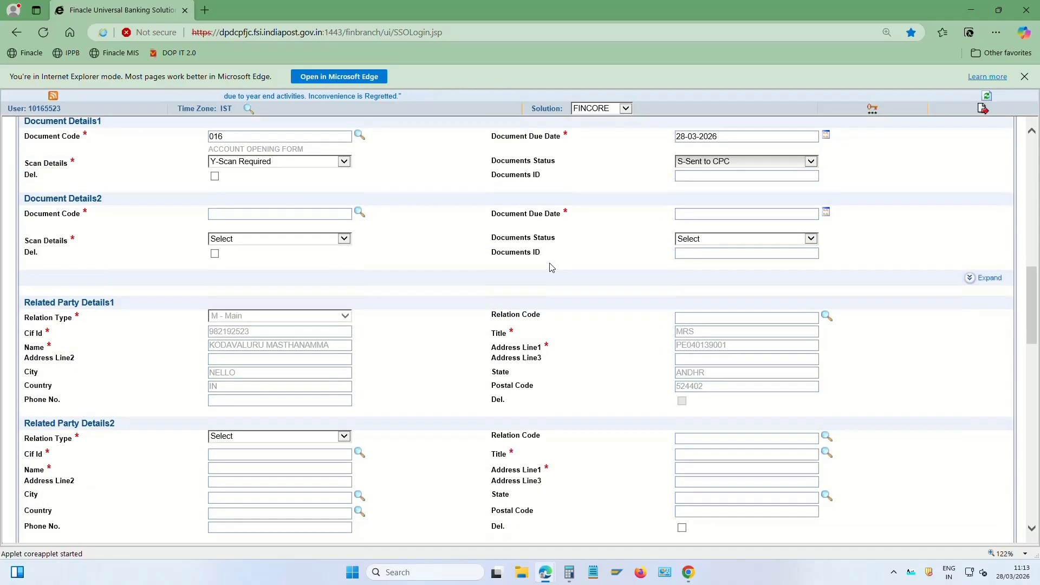
scroll(551, 267, "down", 6)
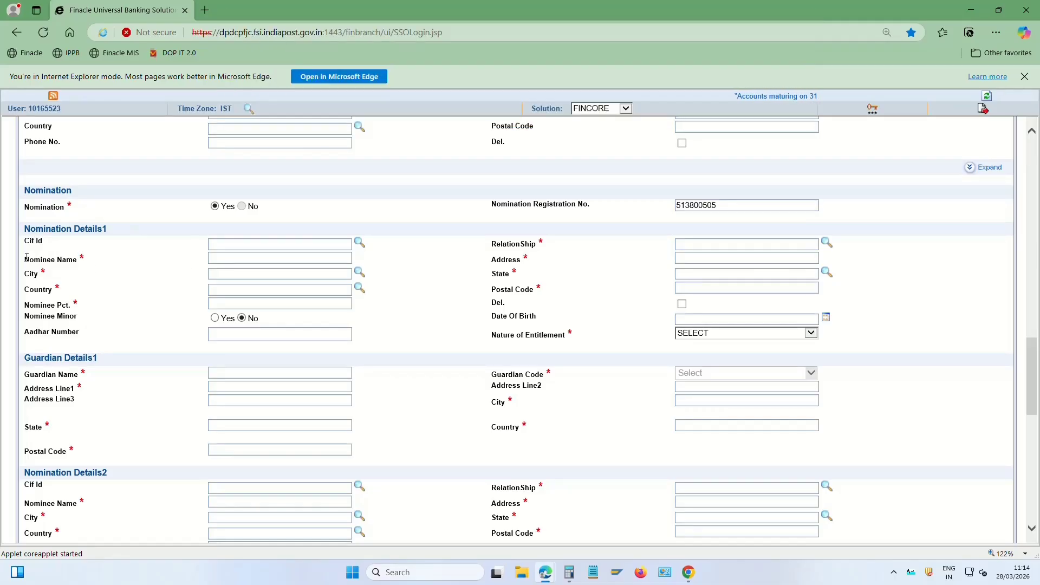
left_click(294, 258)
type("K LAKSHMI")
key("Tab")
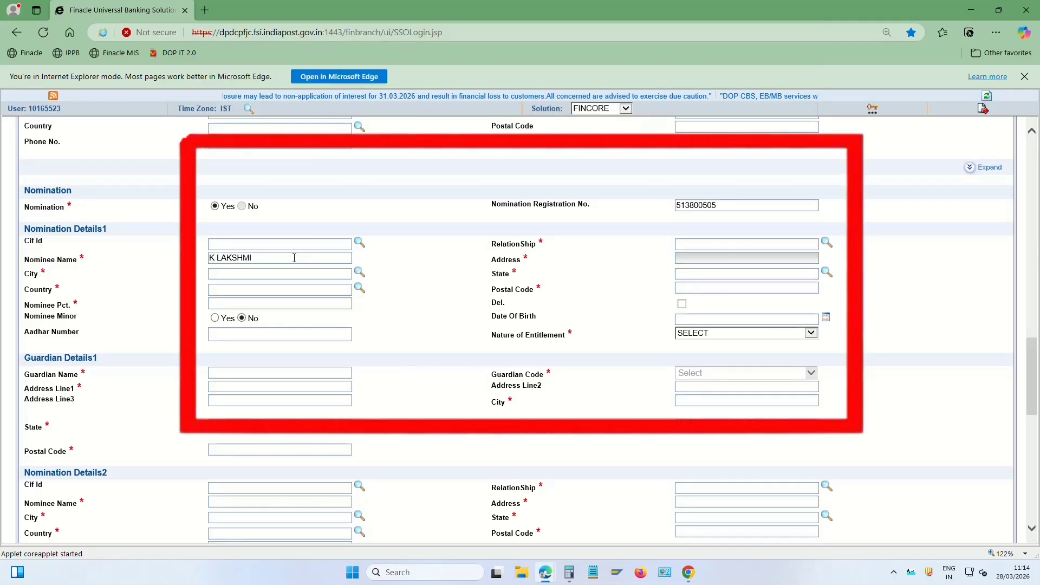
left_click_drag(294, 258, 204, 258)
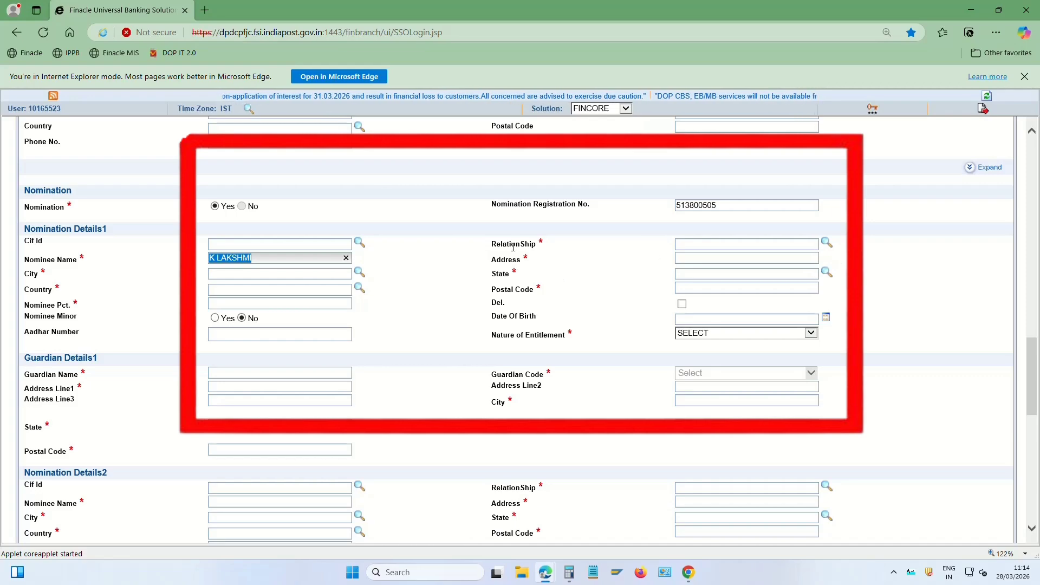
Set the nominee's relationship to DIL from the relationship code lookup
left_click_drag(495, 242, 543, 244)
left_click(715, 243)
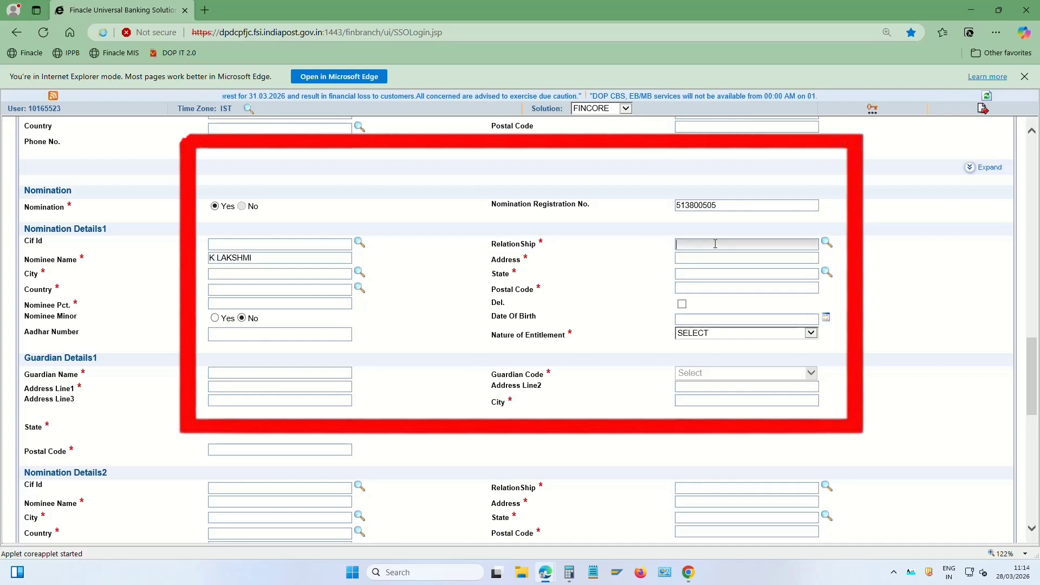
left_click(242, 258)
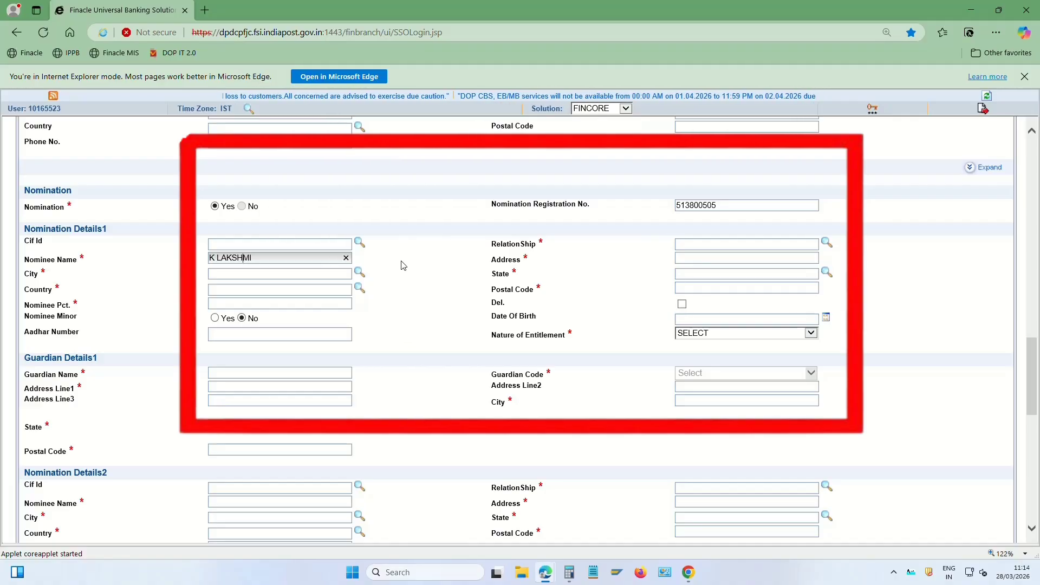
left_click(699, 245)
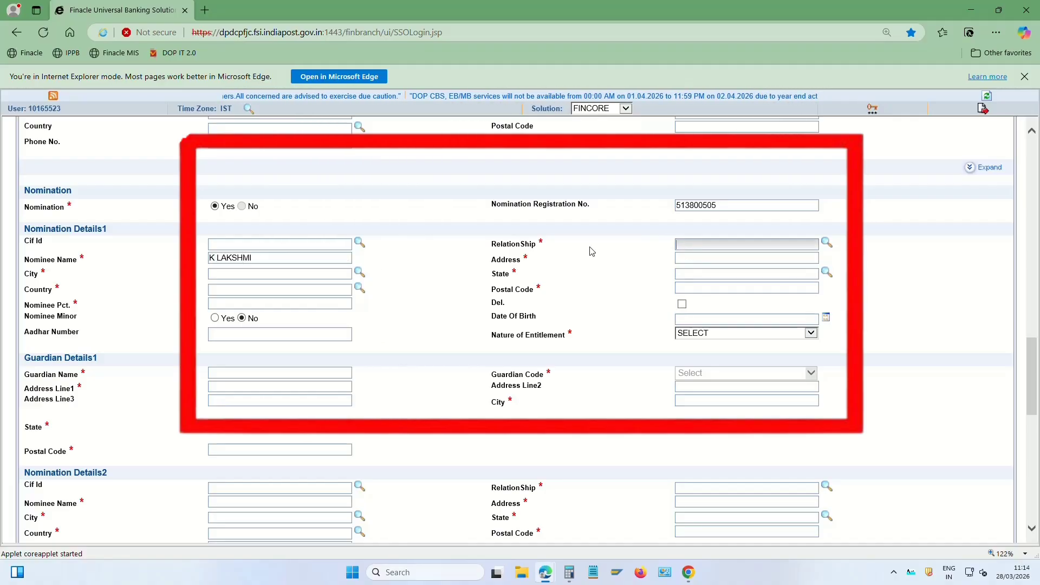
double_click(500, 245)
left_click(711, 244)
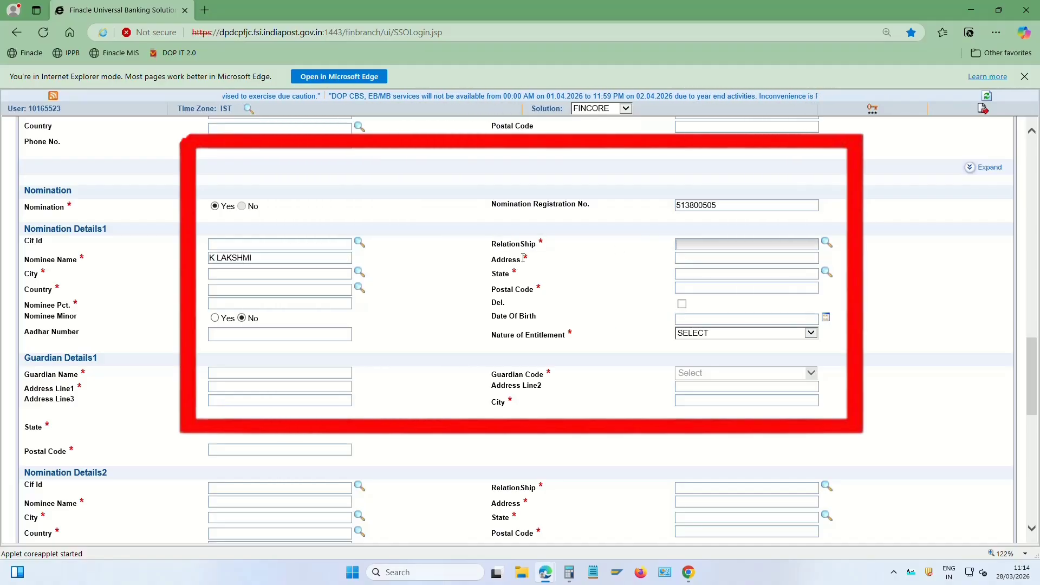
mouse_move(545, 276)
left_mouse_down()
mouse_move(563, 325)
mouse_move(535, 270)
left_mouse_up()
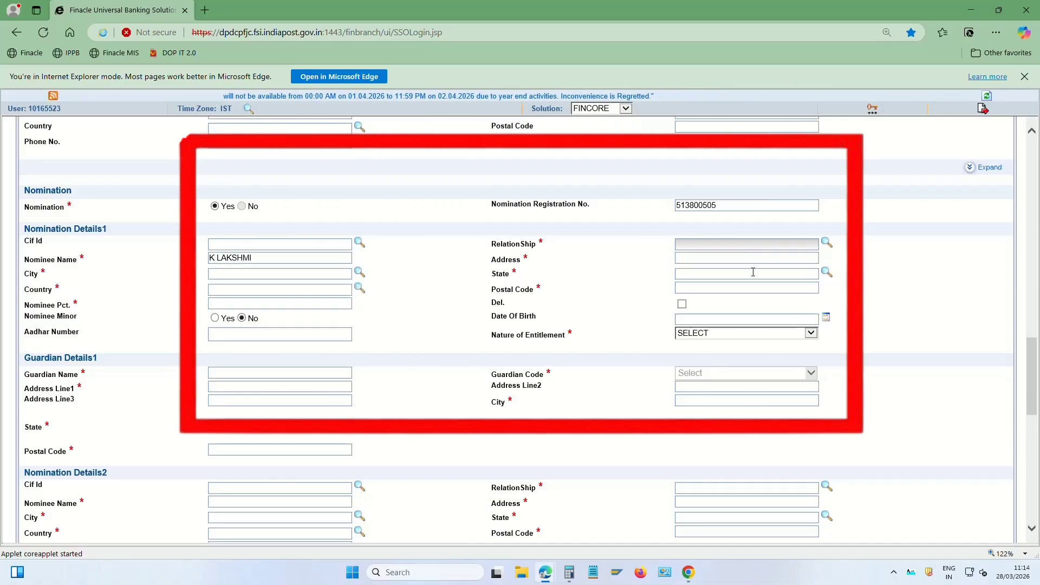
left_click(826, 243)
scroll(251, 435, "down", 3)
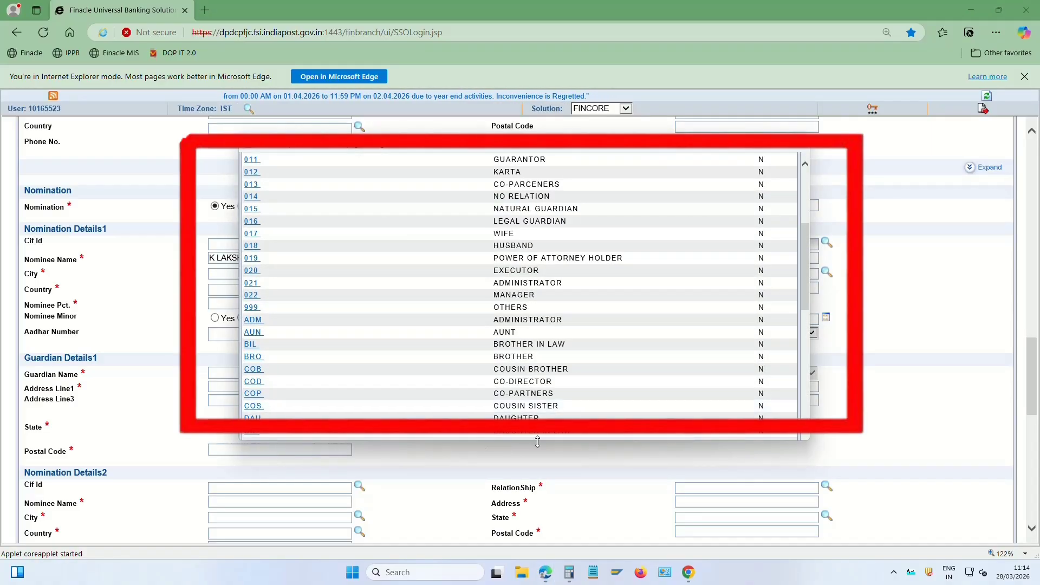
left_click(253, 437)
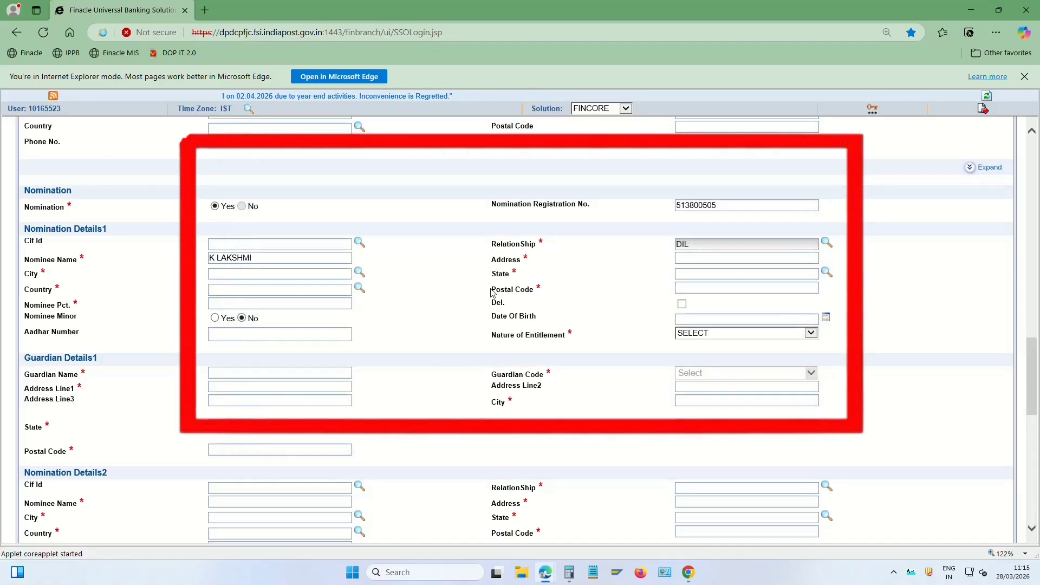
Enter the nominee's postal code and village address, letting city, state and country autofill
left_click(736, 288)
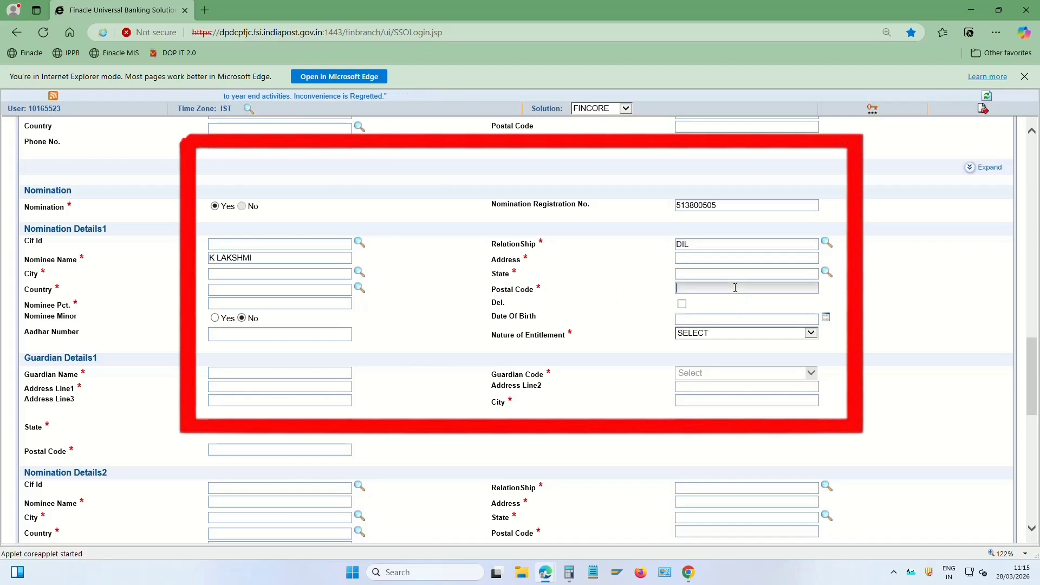
type("524")
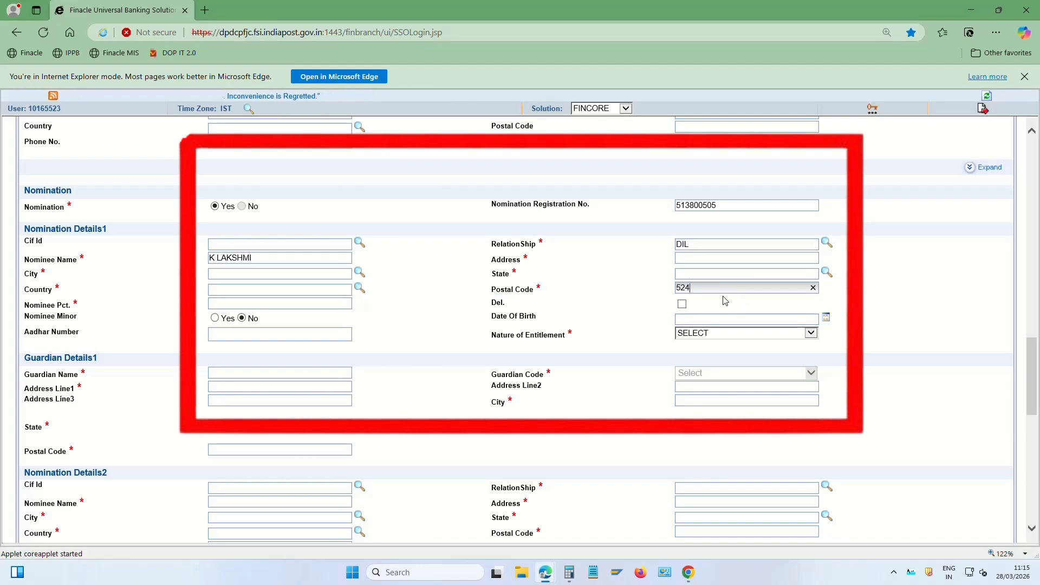
type("402")
key("Tab")
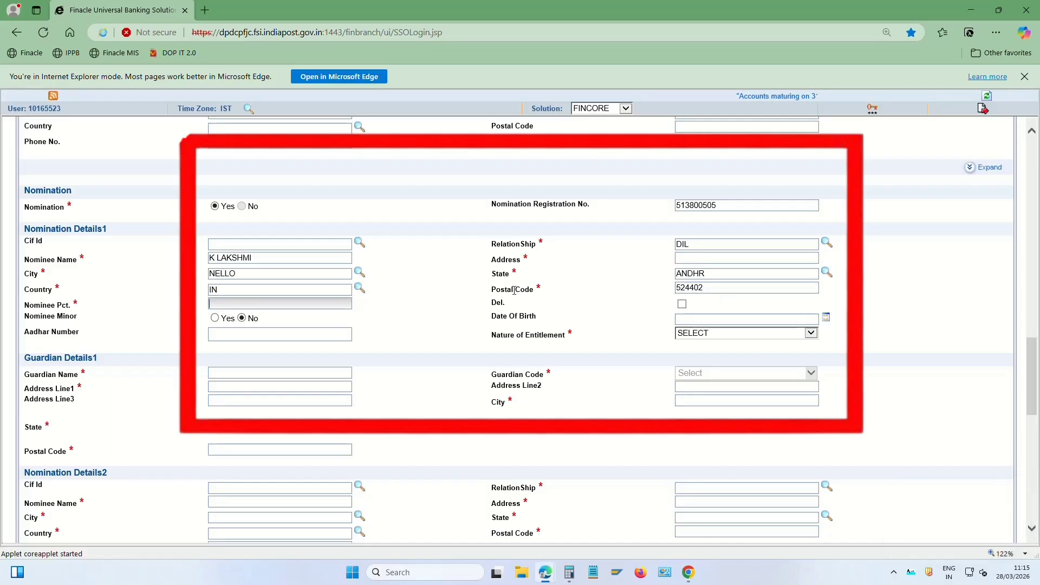
left_click_drag(495, 276, 539, 275)
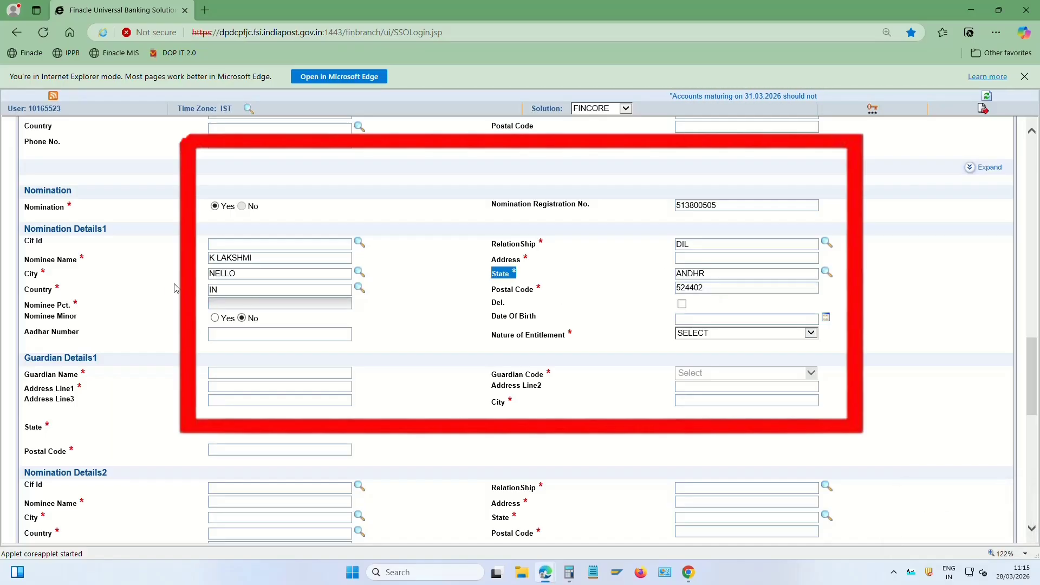
left_click_drag(24, 291, 215, 288)
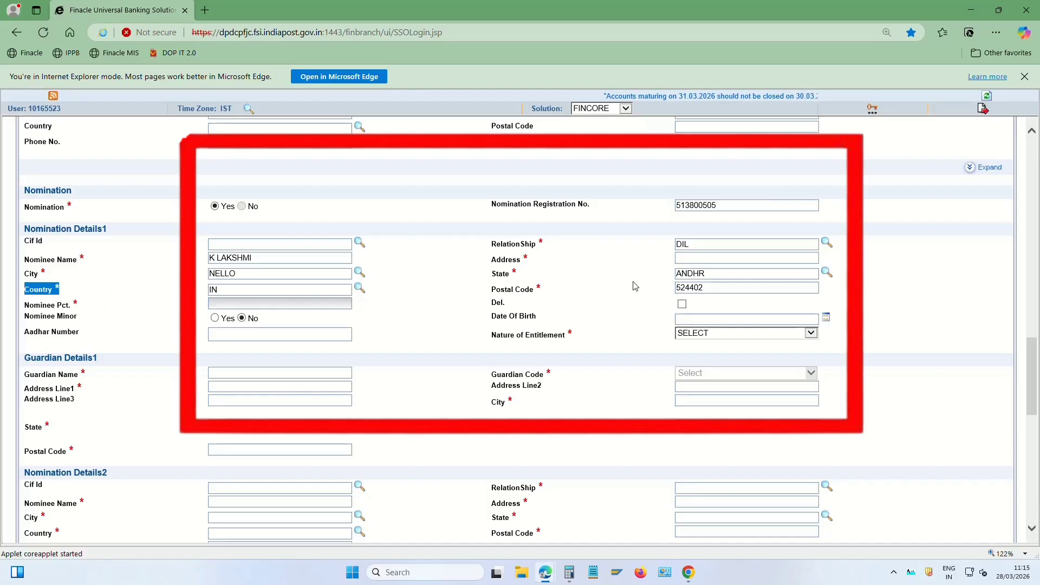
left_click_drag(487, 259, 526, 259)
left_click(679, 259)
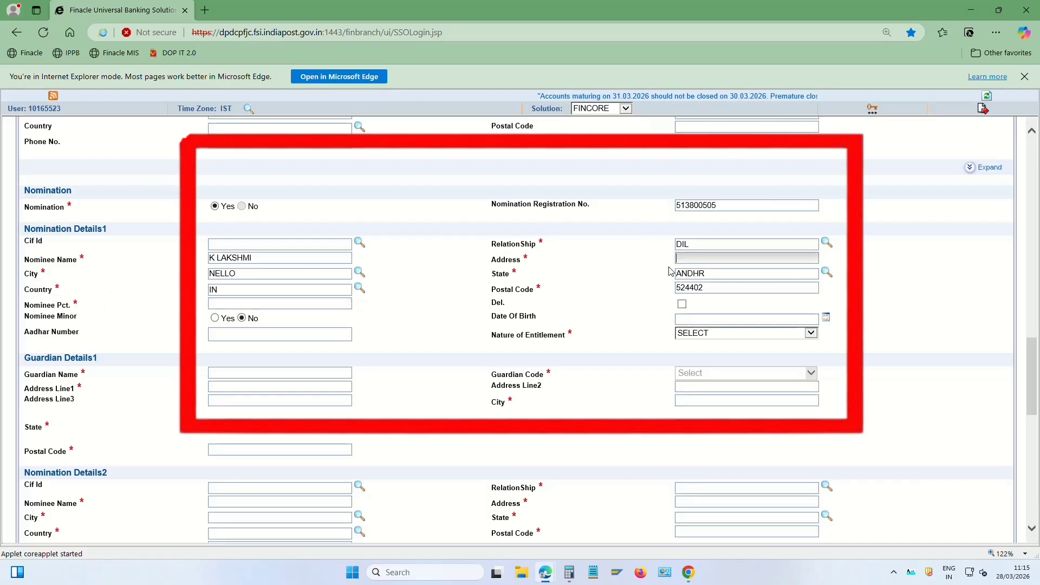
key("shift+Tab")
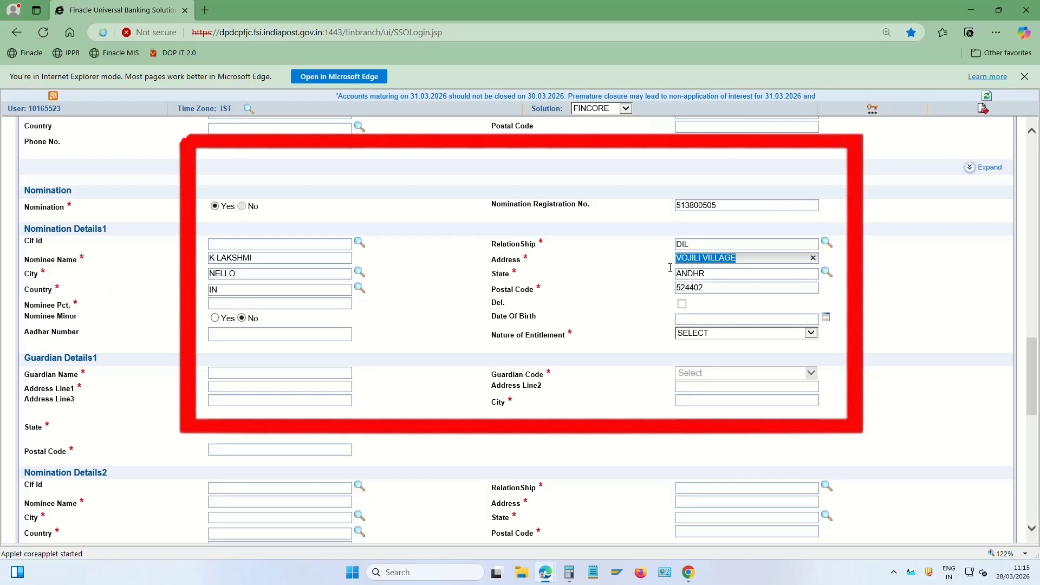
left_click(633, 272)
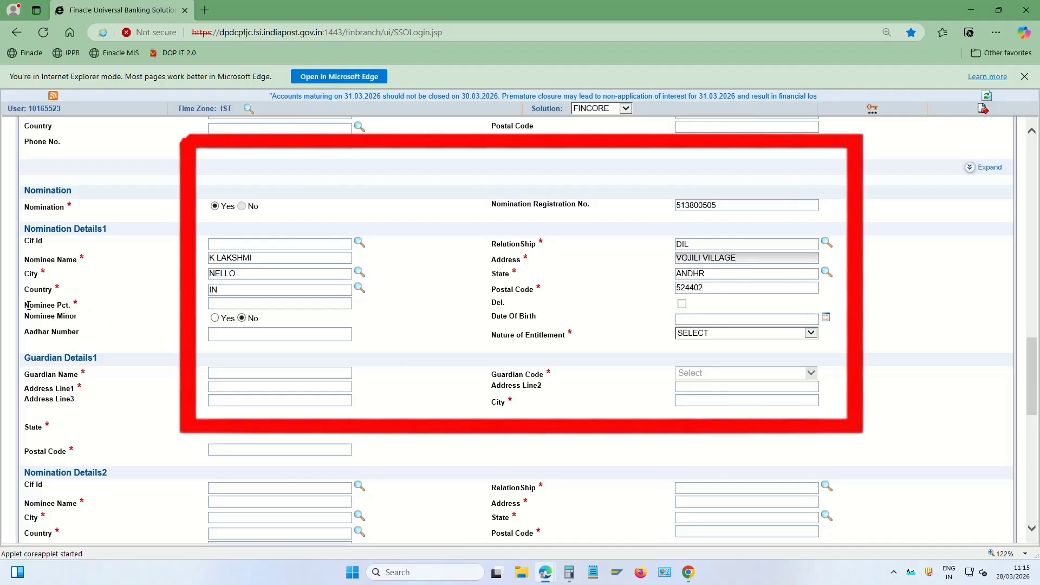
left_click_drag(29, 306, 83, 308)
Replace the 50 share with a 100 percent nominee share and entitlement O-Owner
left_click(210, 302)
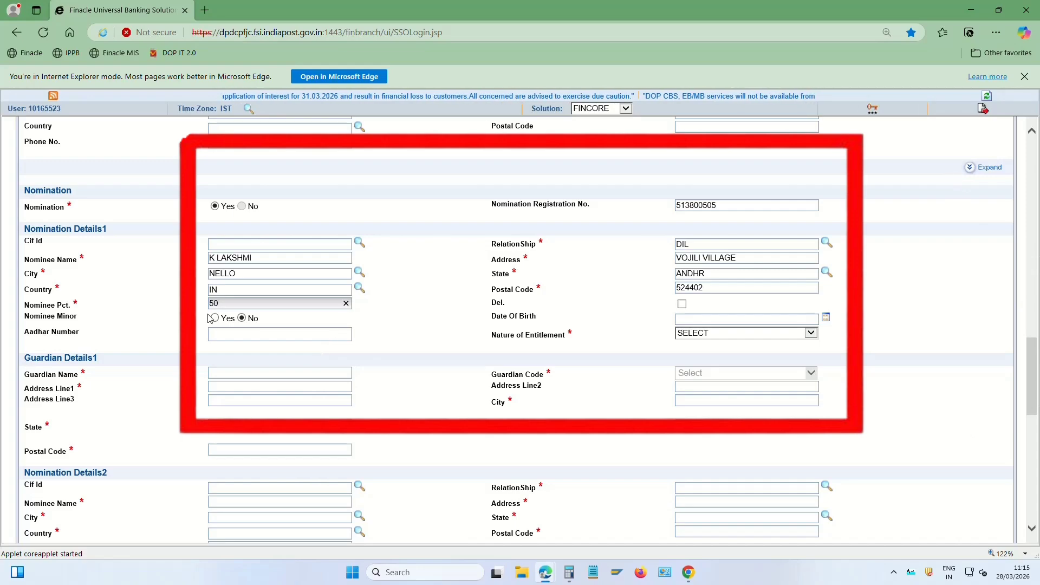
left_click_drag(227, 301, 180, 308)
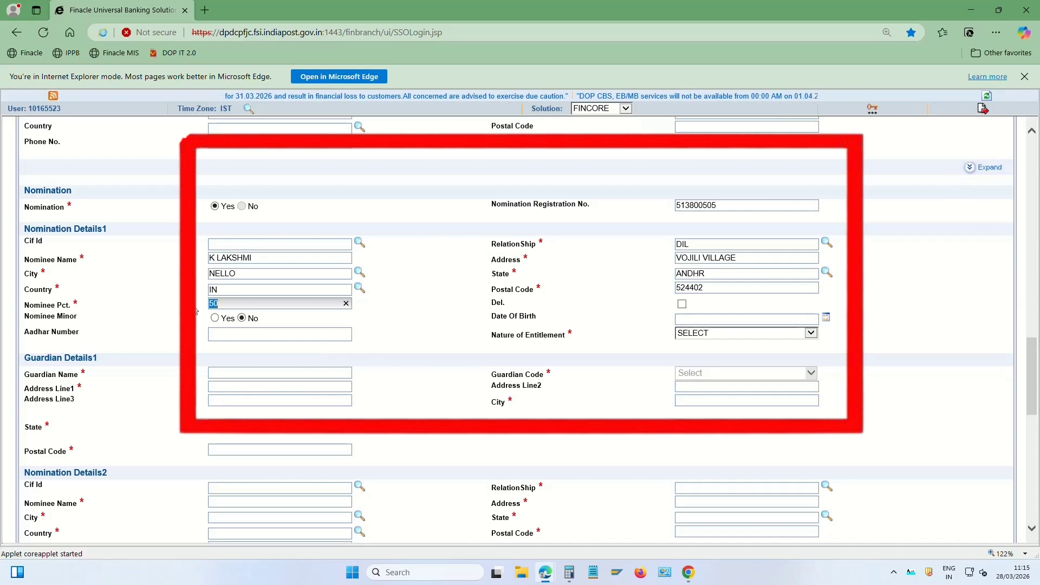
type("100")
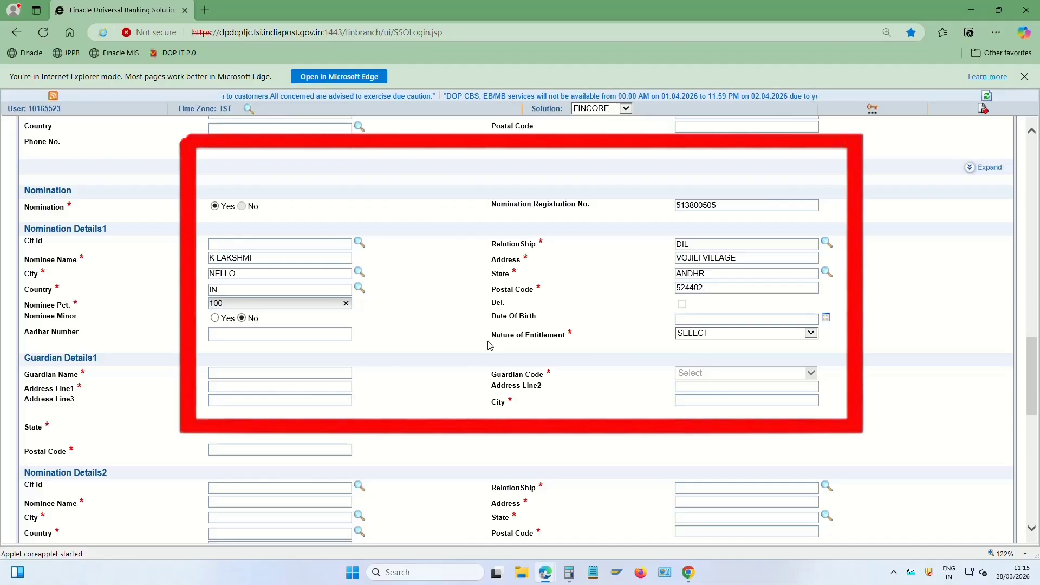
left_click_drag(490, 337, 578, 334)
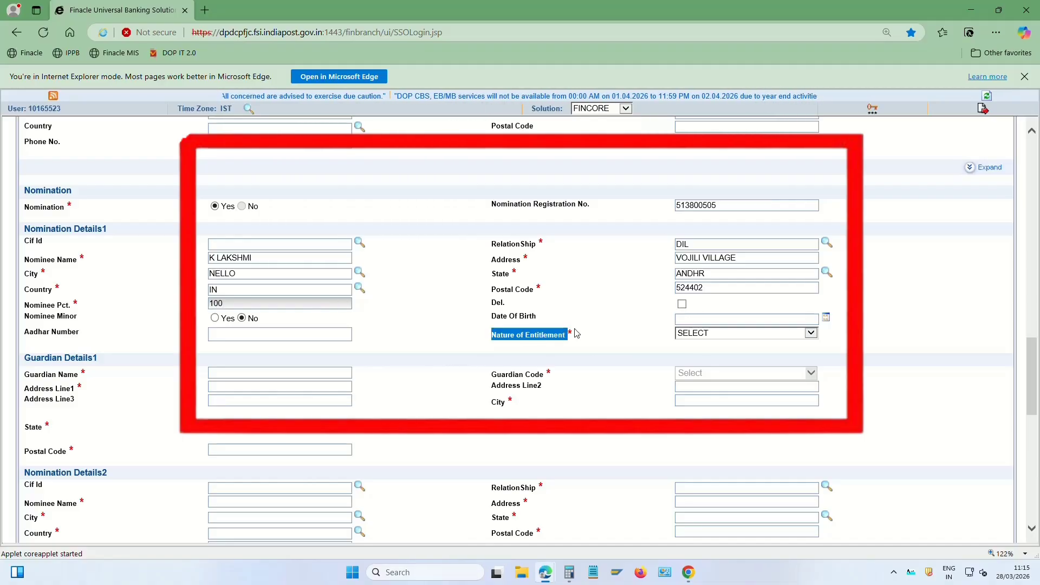
left_click(722, 335)
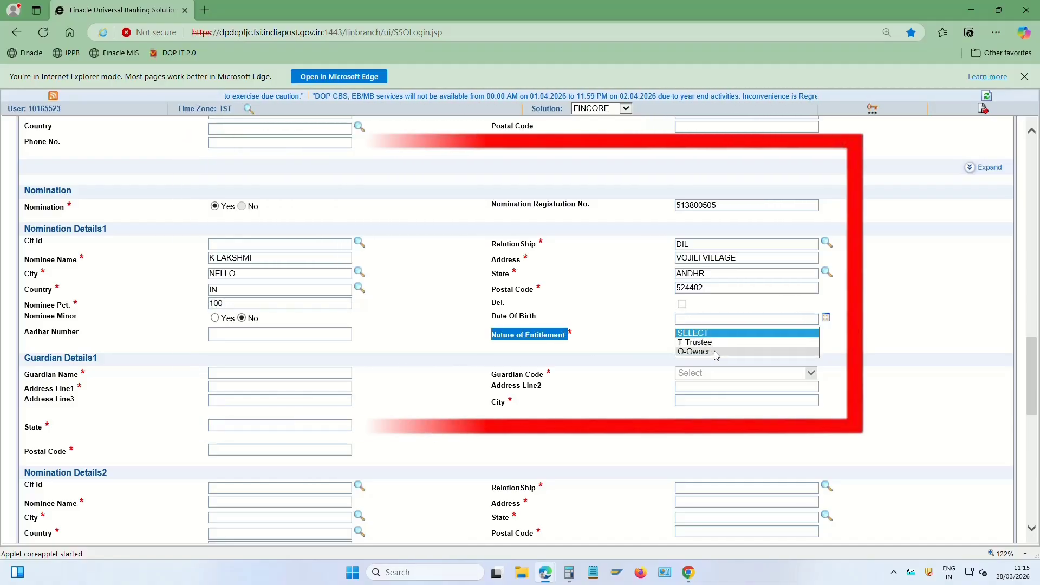
left_click(715, 352)
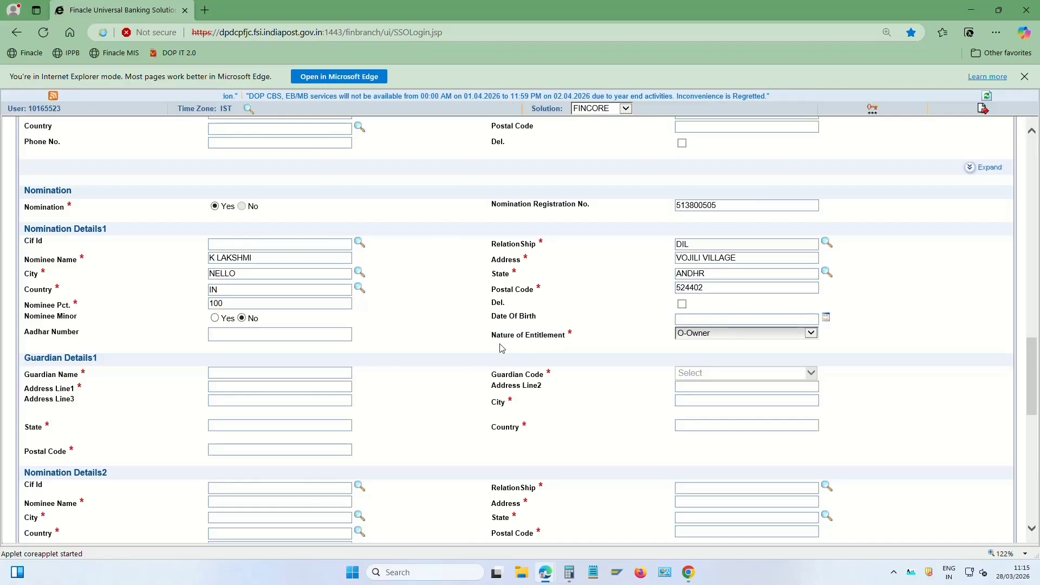
scroll(569, 338, "up", 20)
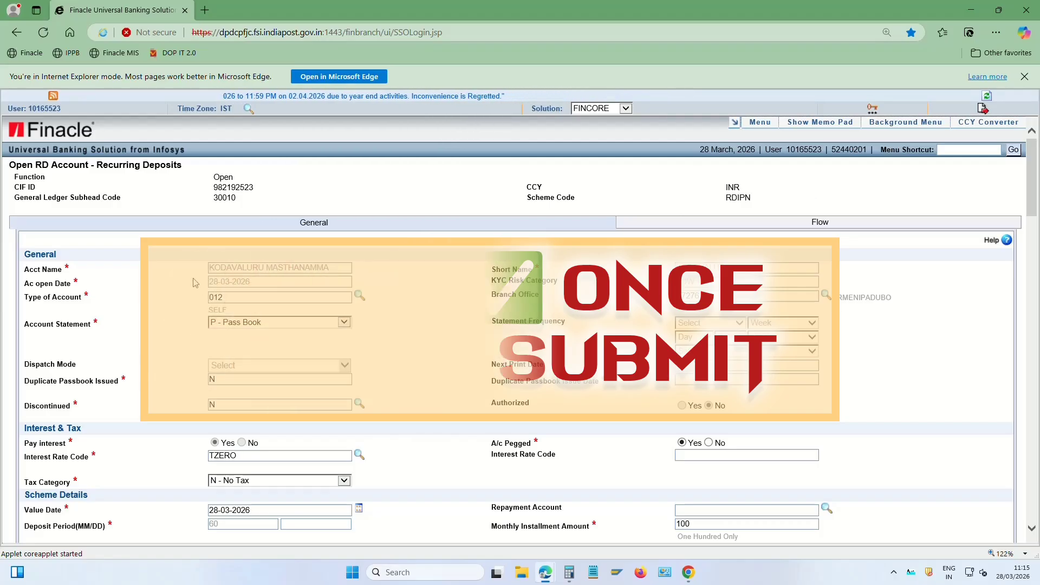
Review the installment amount and submit the Open RD Account form
scroll(460, 279, "down", 5)
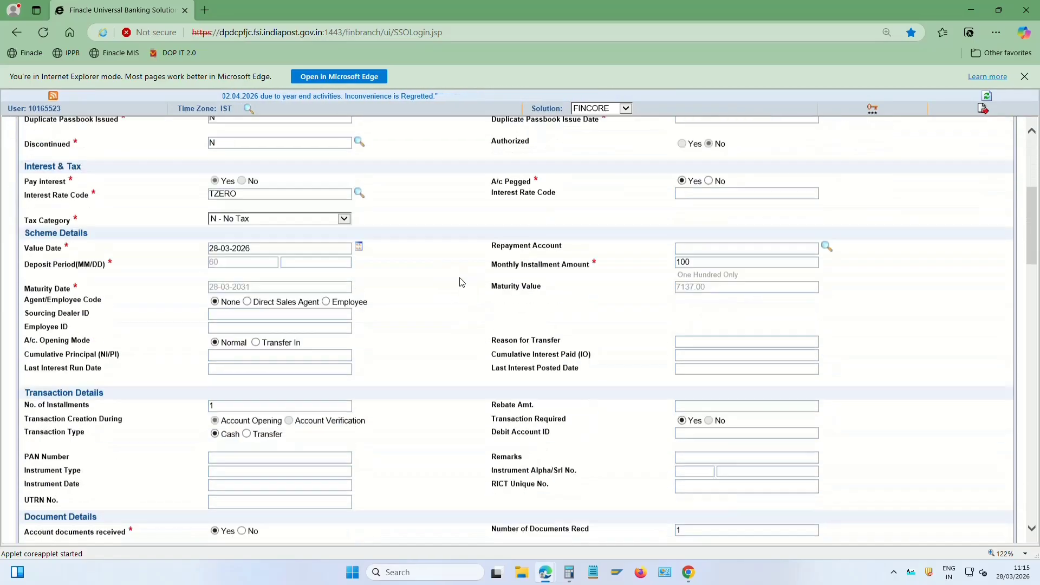
left_click(686, 204)
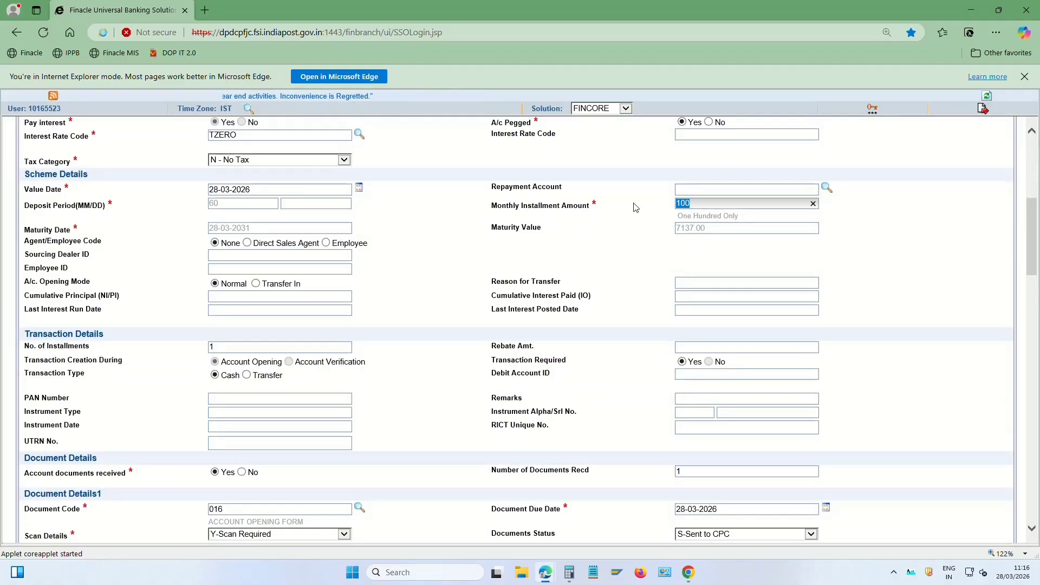
scroll(569, 339, "down", 10)
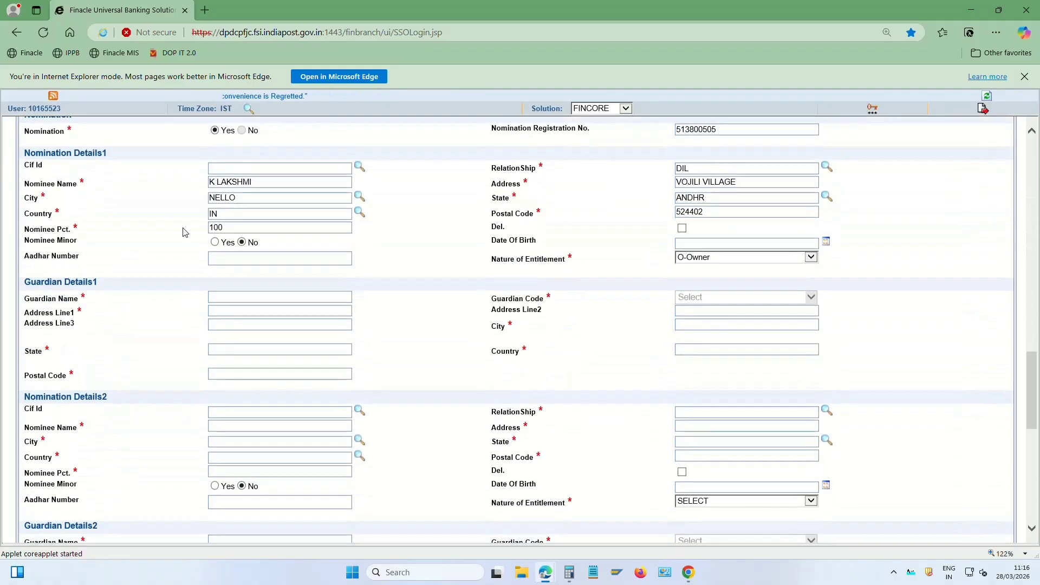
scroll(534, 326, "down", 8)
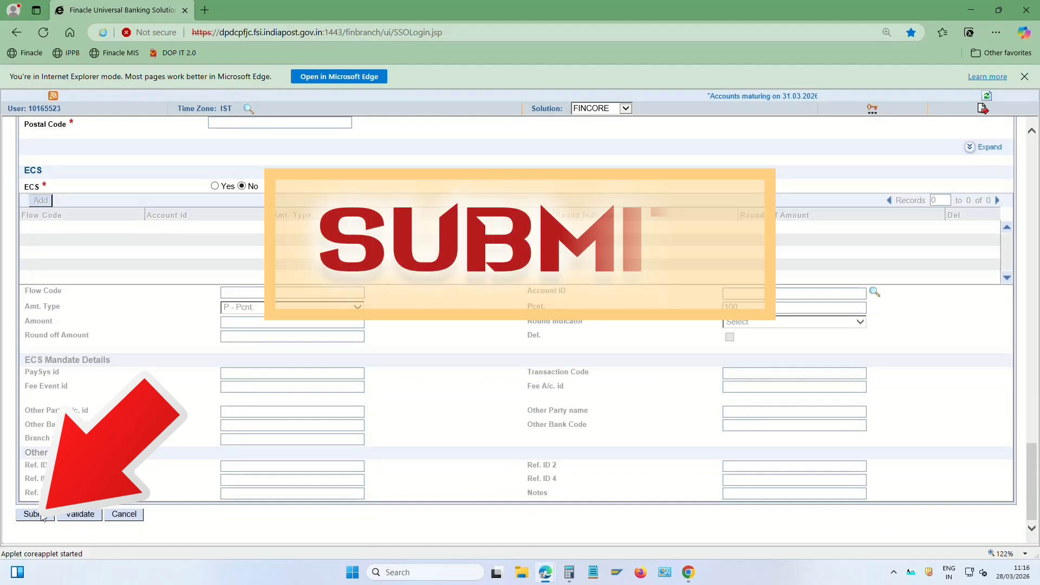
left_click(41, 516)
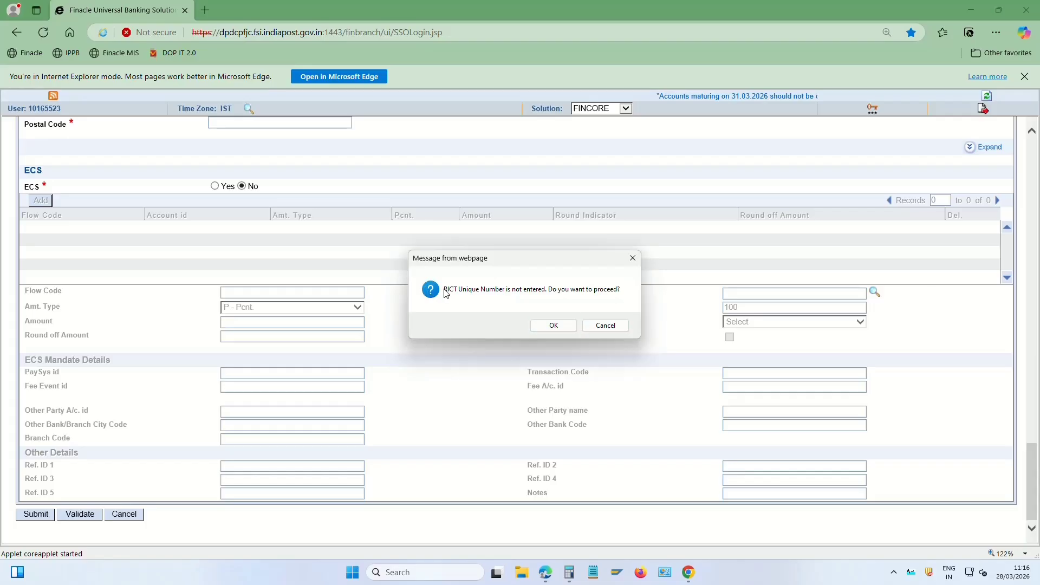
Cancel the warning and enter the RICT Unique No., autofilling Transfer and the debit account ID
left_click(611, 326)
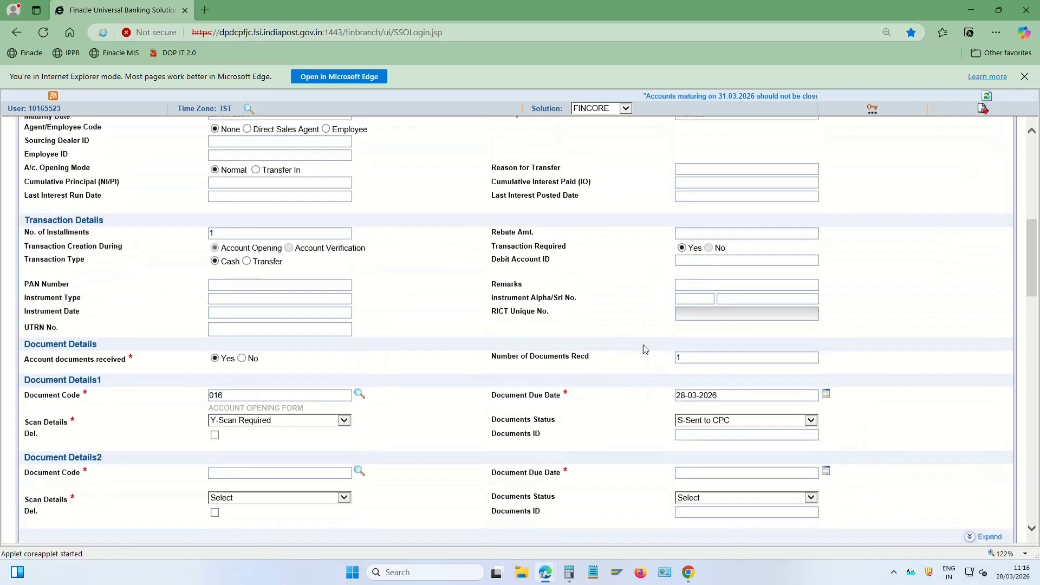
left_click_drag(493, 315, 549, 314)
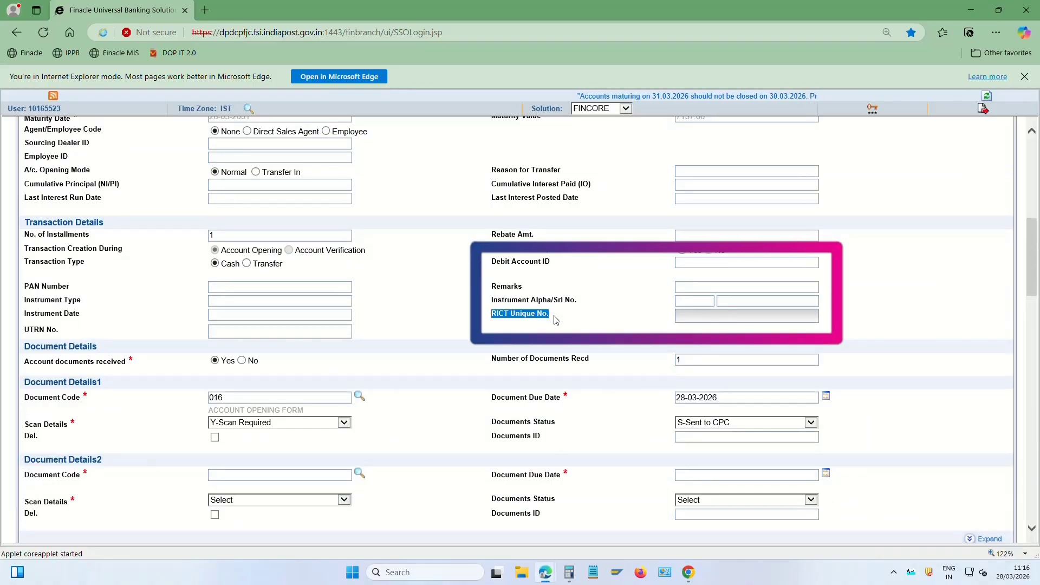
left_click(695, 314)
left_click(688, 317)
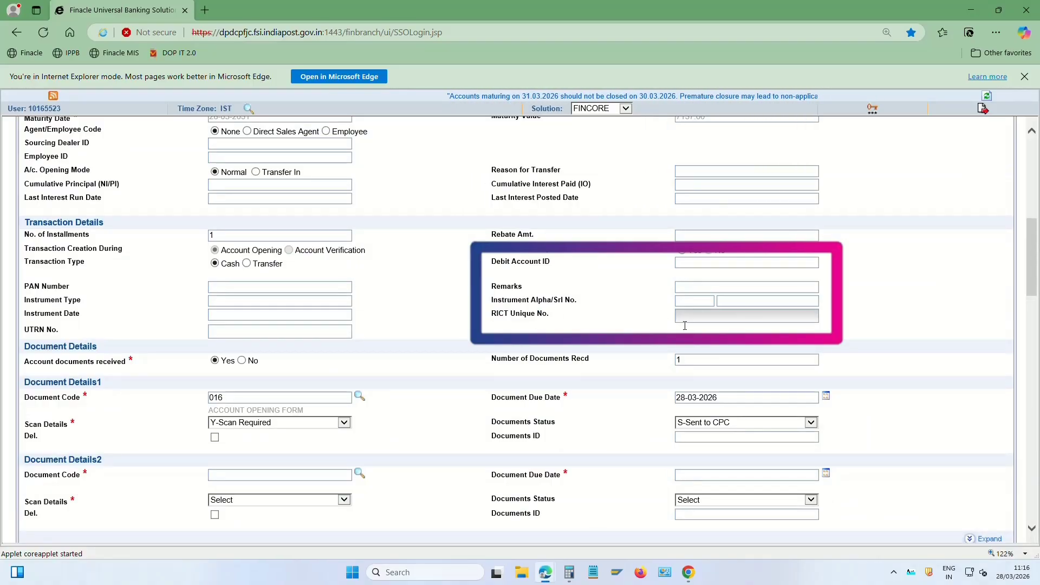
key("Tab")
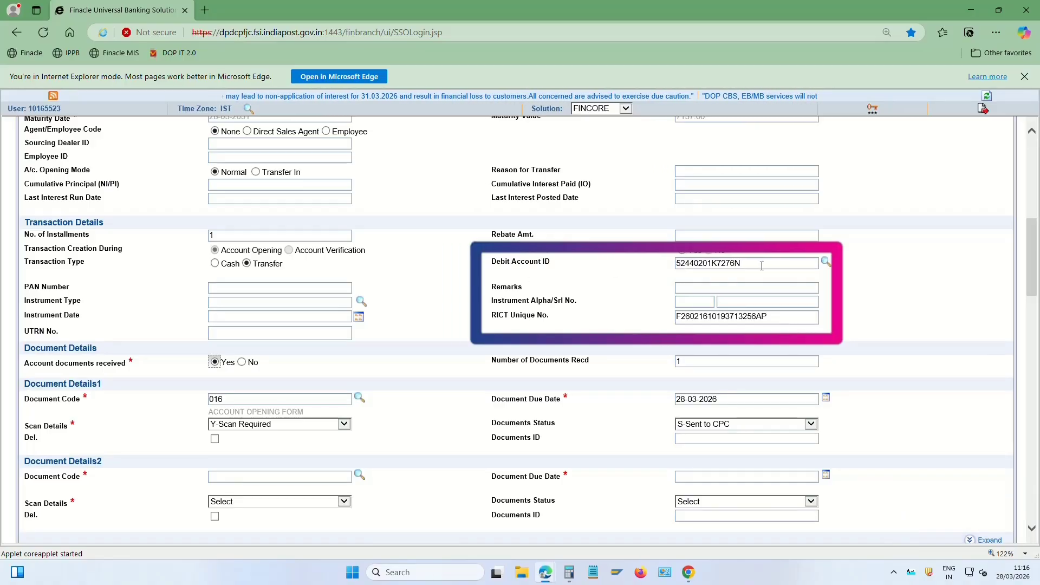
left_click_drag(761, 265, 674, 269)
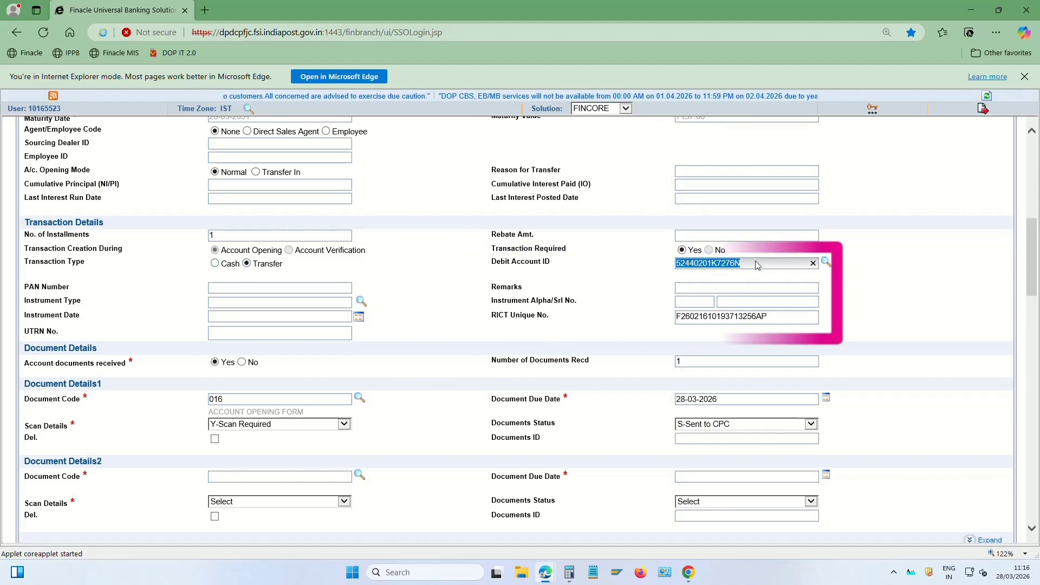
scroll(819, 309, "down", 15)
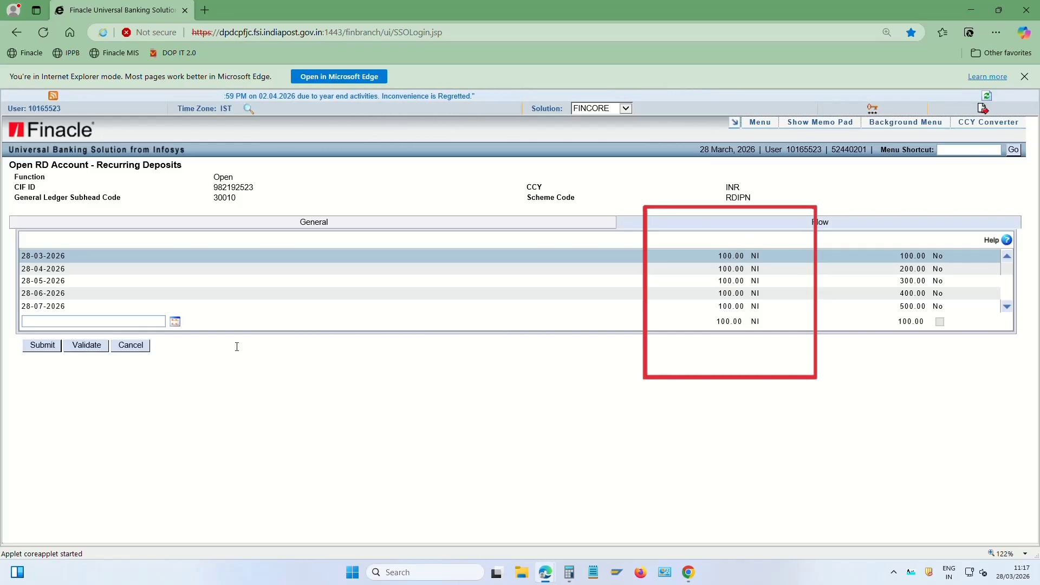
Submit the RD form, note the new account ID and transaction ID, and copy the account ID
left_click(42, 345)
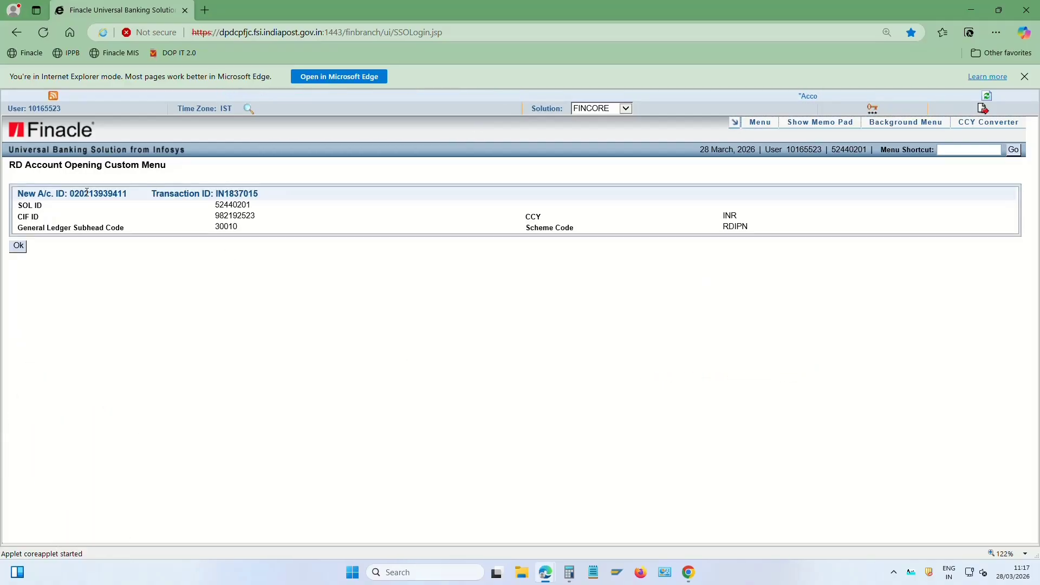
double_click(87, 193)
left_click(215, 194)
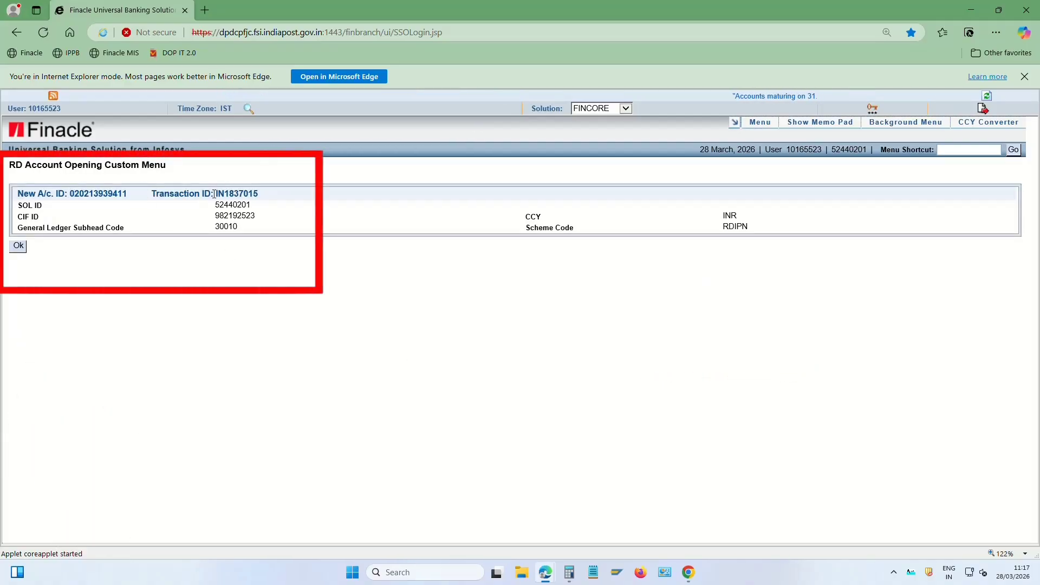
left_click_drag(217, 194, 260, 196)
left_click(282, 205)
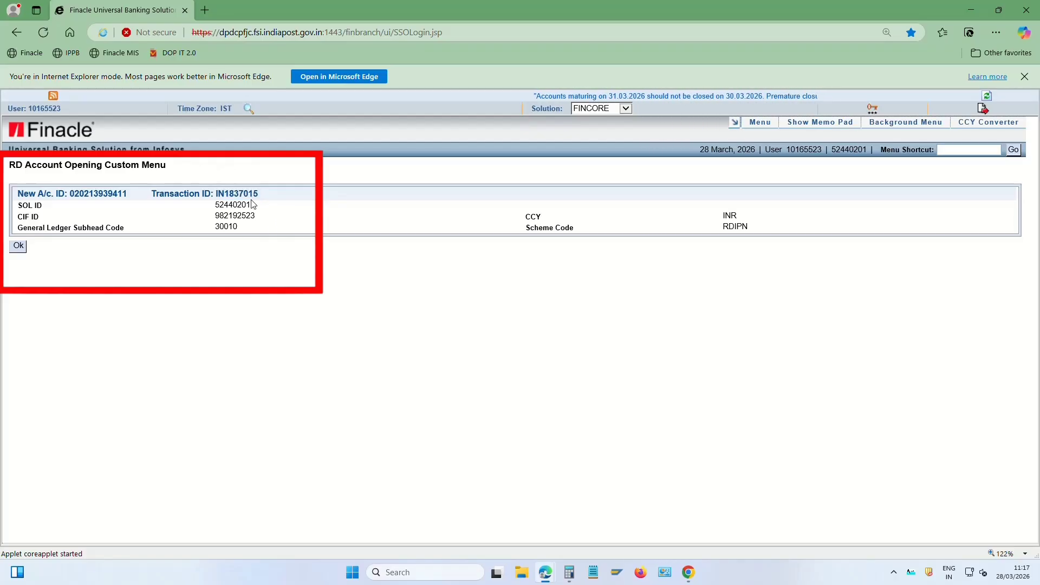
left_click_drag(71, 194, 127, 195)
key("ctrl+c")
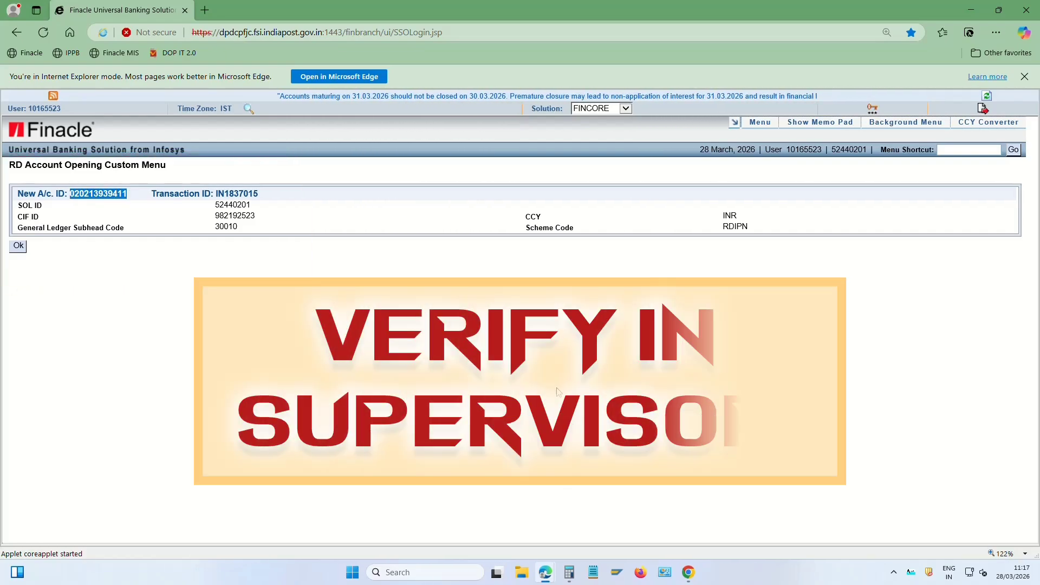
In the supervisor session, open menu shortcut CRDOAACV
mouse_move(549, 573)
left_click(610, 521)
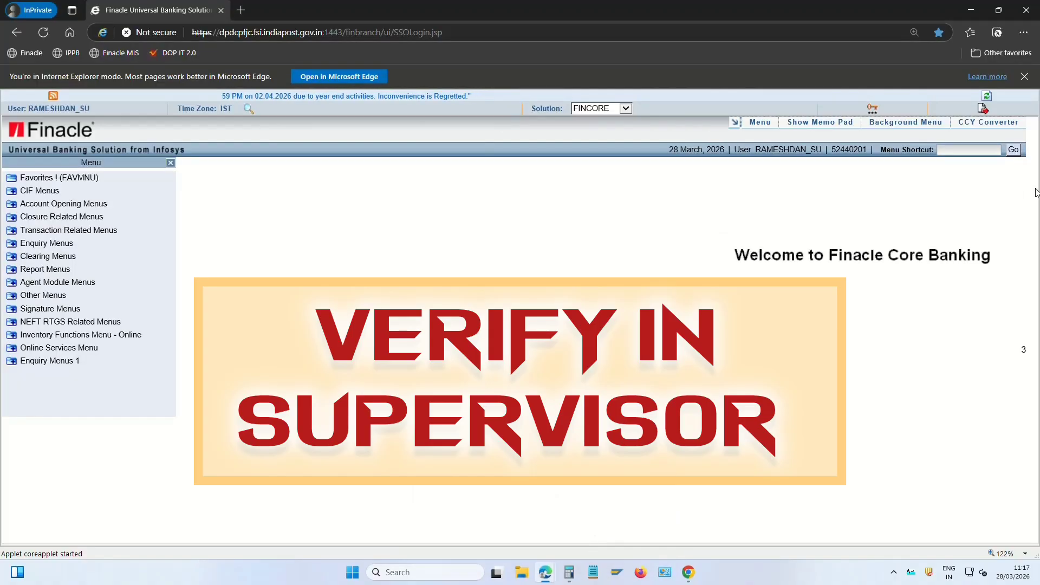
left_click(973, 150)
type("CR")
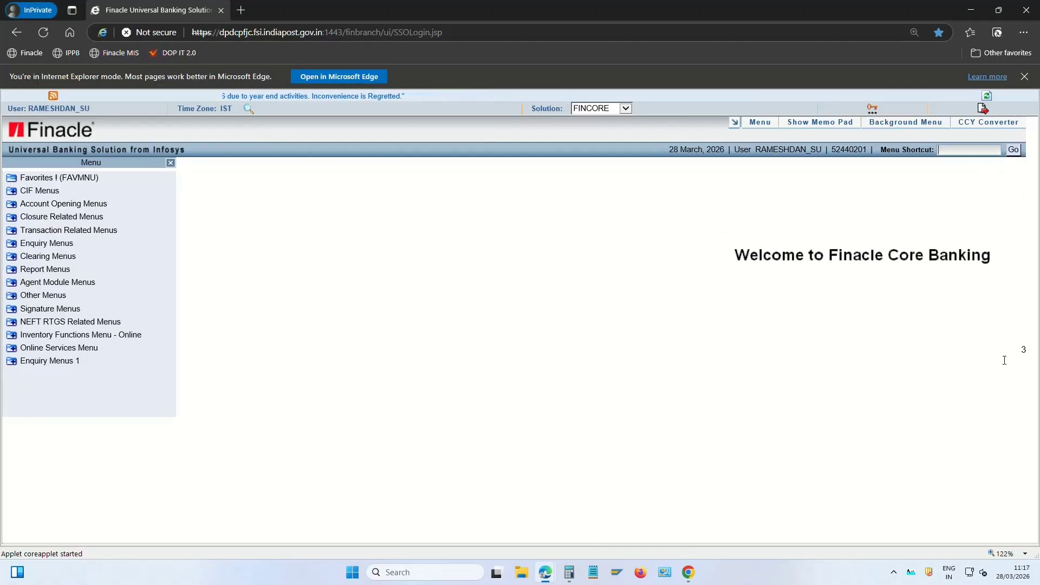
type("DOAACV")
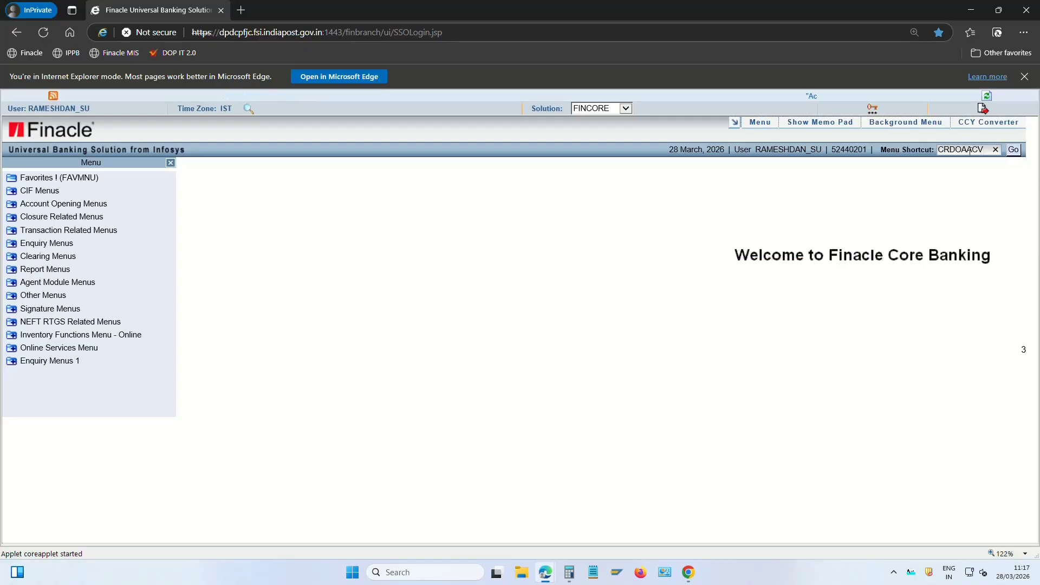
left_click_drag(969, 150, 978, 155)
left_click(989, 153)
left_click(1017, 153)
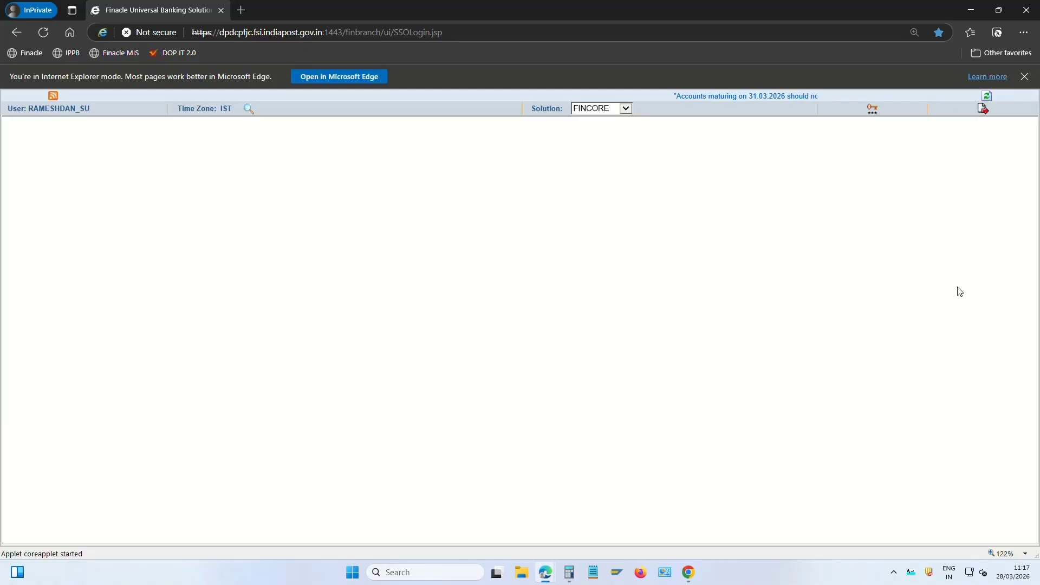
Choose function V - Verify and paste the new account's ID as Temporary A/c. ID
left_click(254, 199)
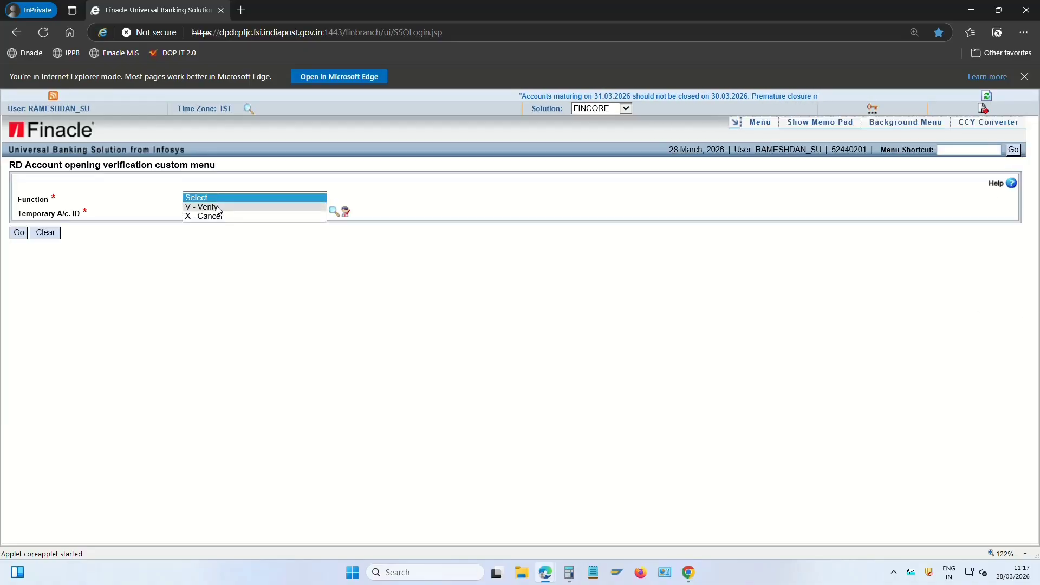
left_click(218, 208)
left_click(219, 207)
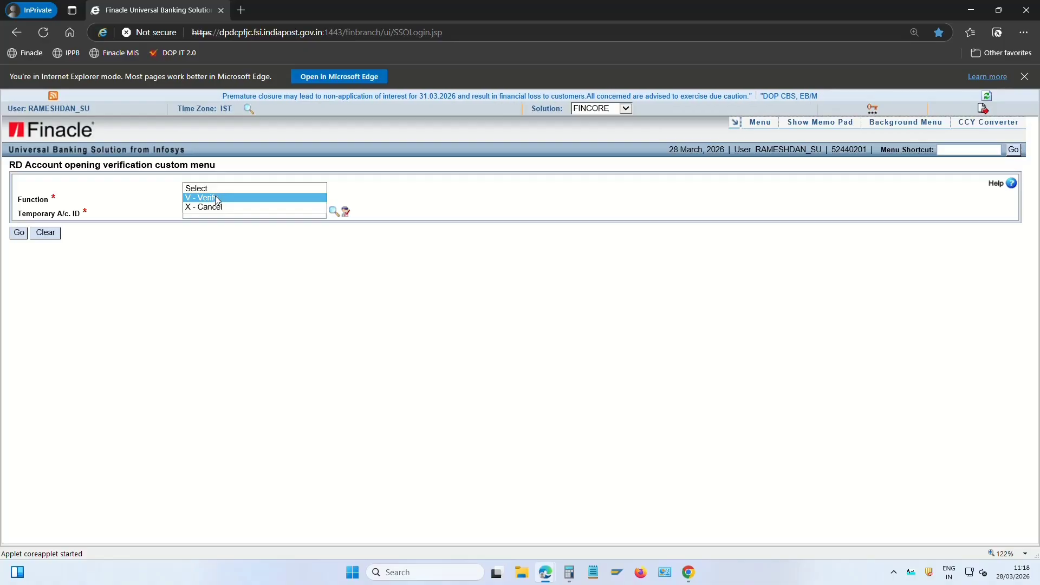
left_click(215, 198)
left_click(211, 212)
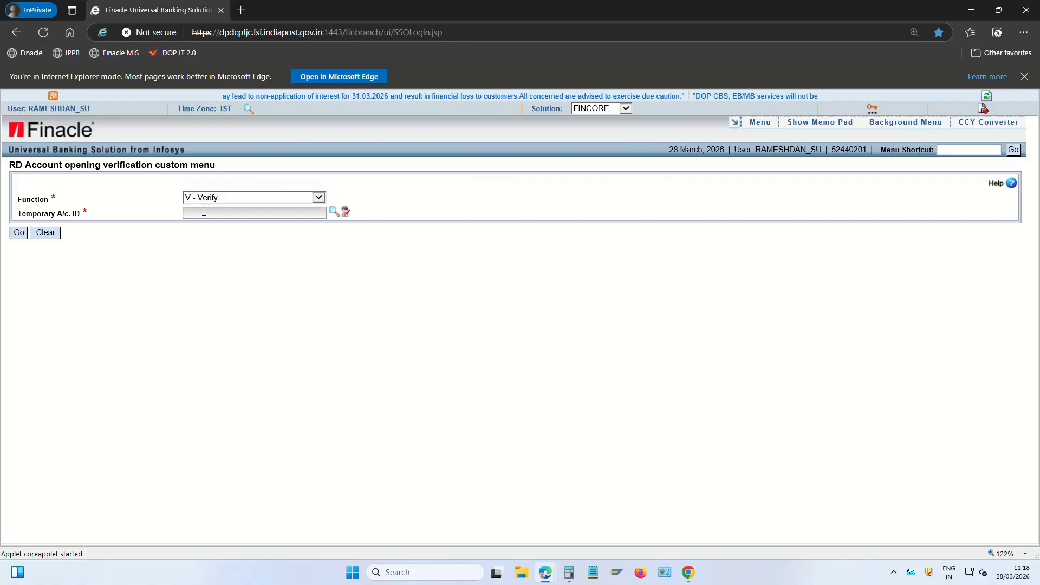
key("ctrl+v")
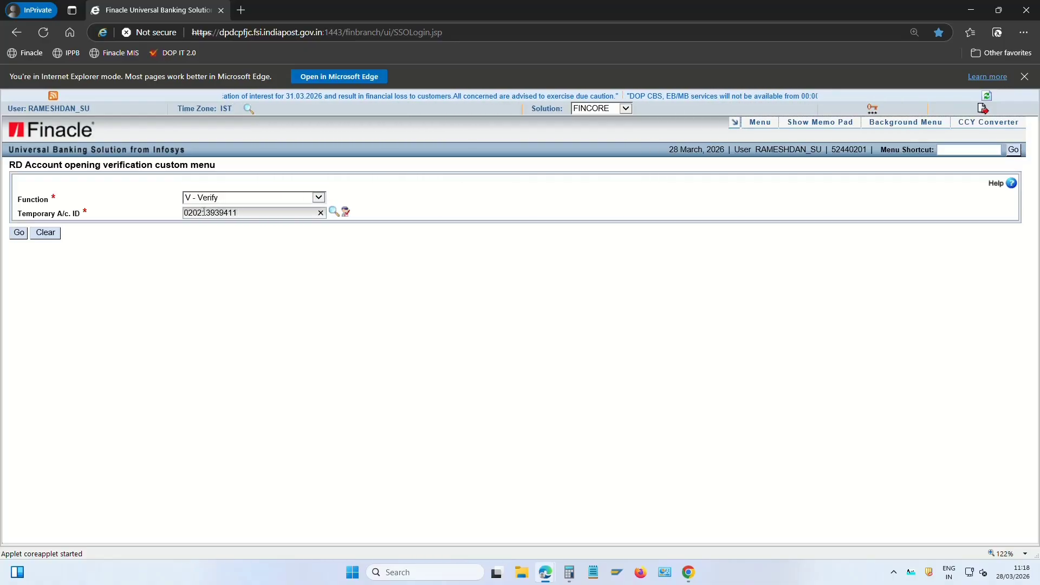
key("Tab")
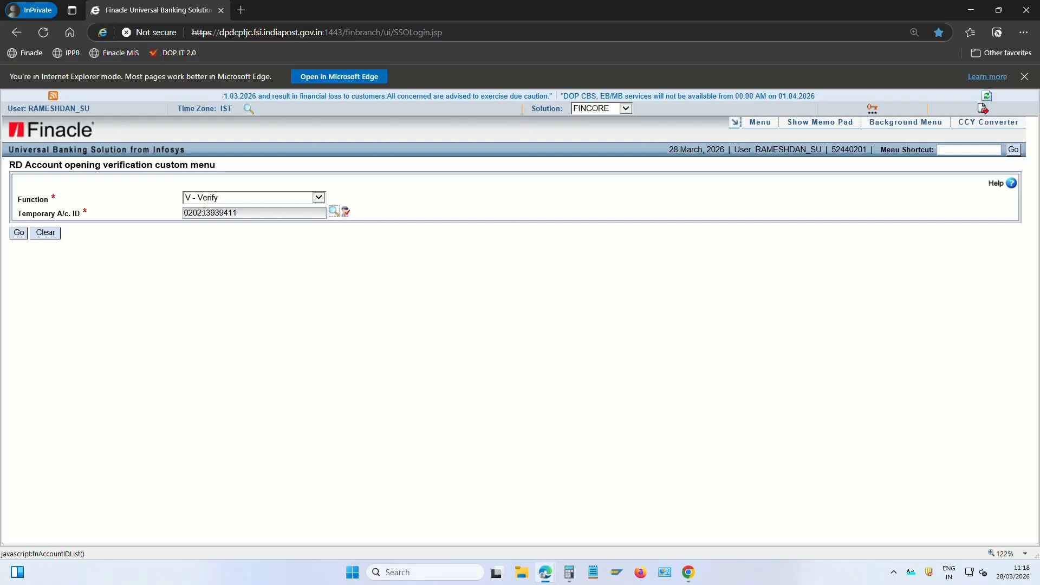
Load the account, note its nomination registration number, and submit to get Verified and Posted
left_click(19, 234)
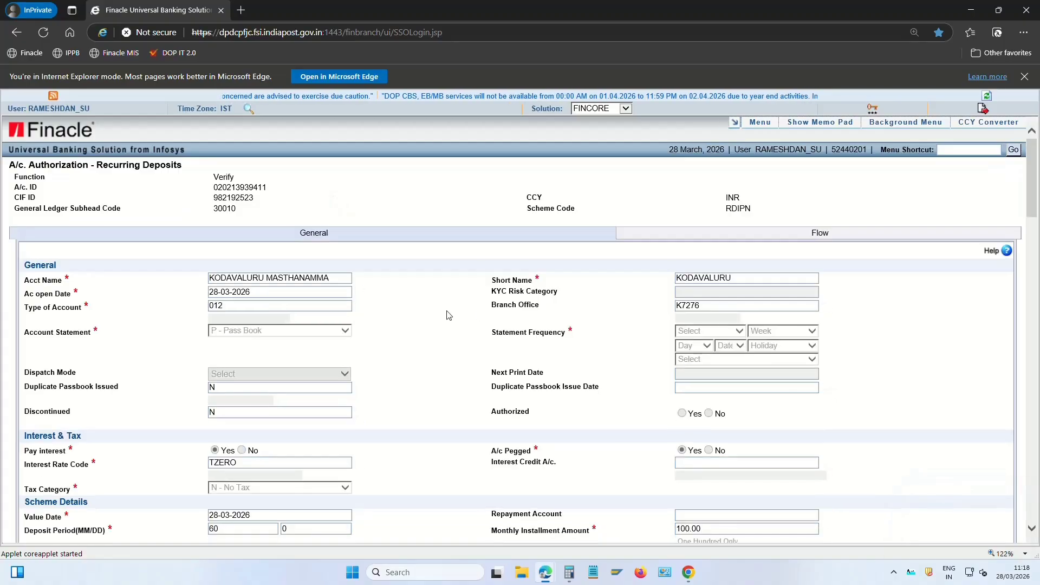
scroll(411, 339, "down", 8)
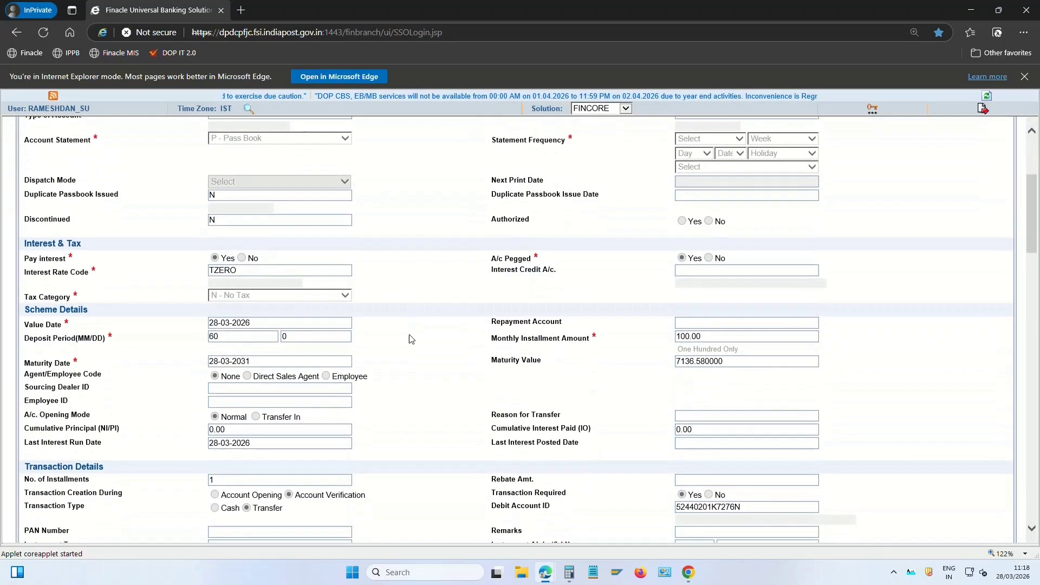
scroll(410, 337, "down", 8)
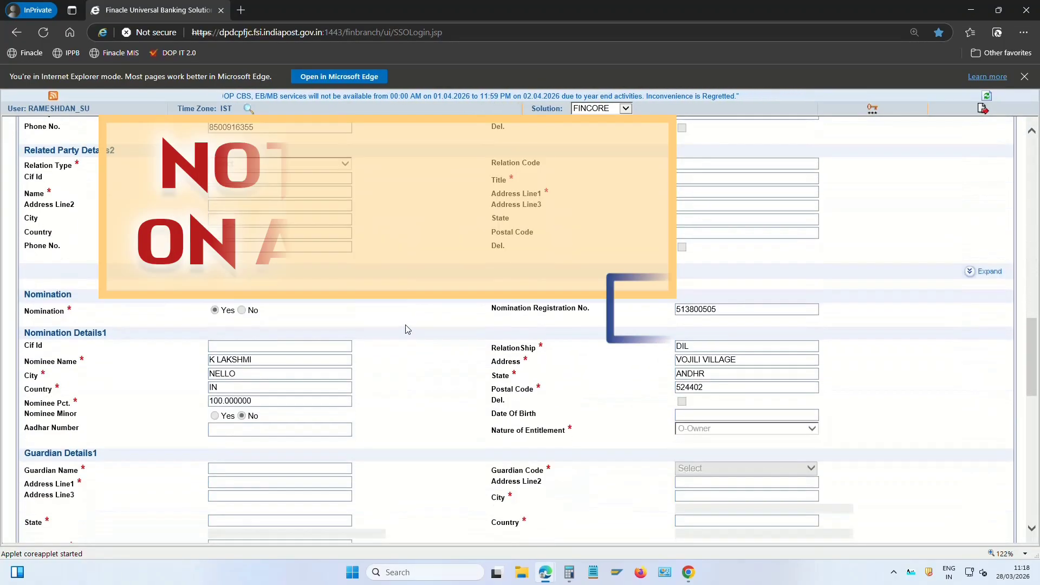
double_click(732, 310)
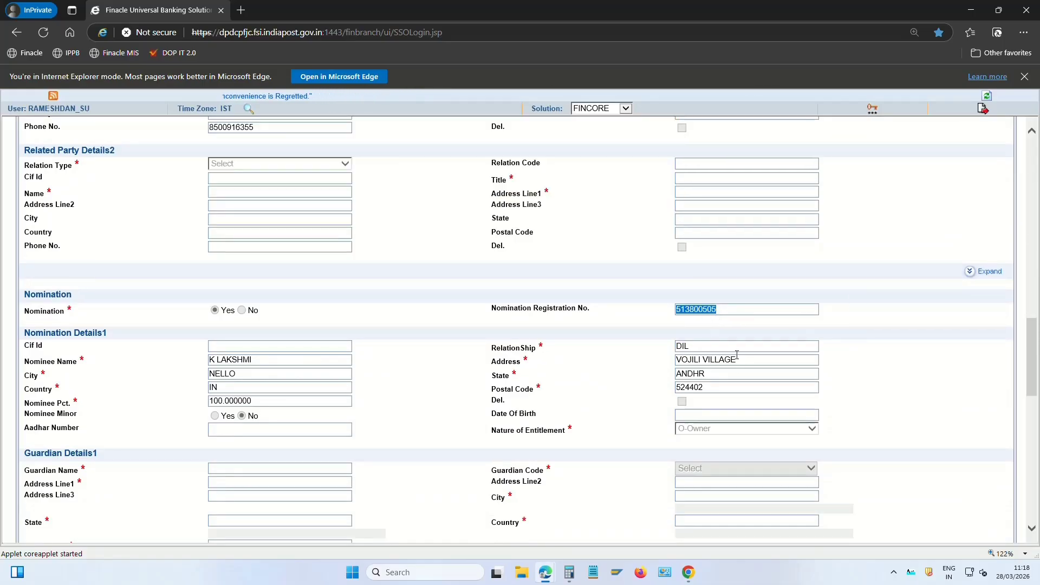
scroll(712, 325, "down", 12)
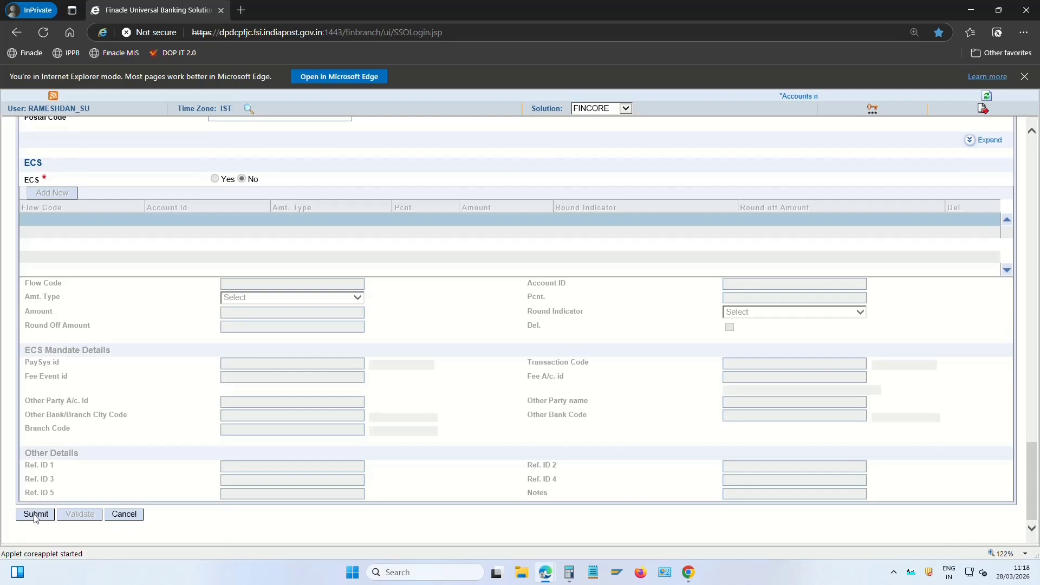
left_click(36, 515)
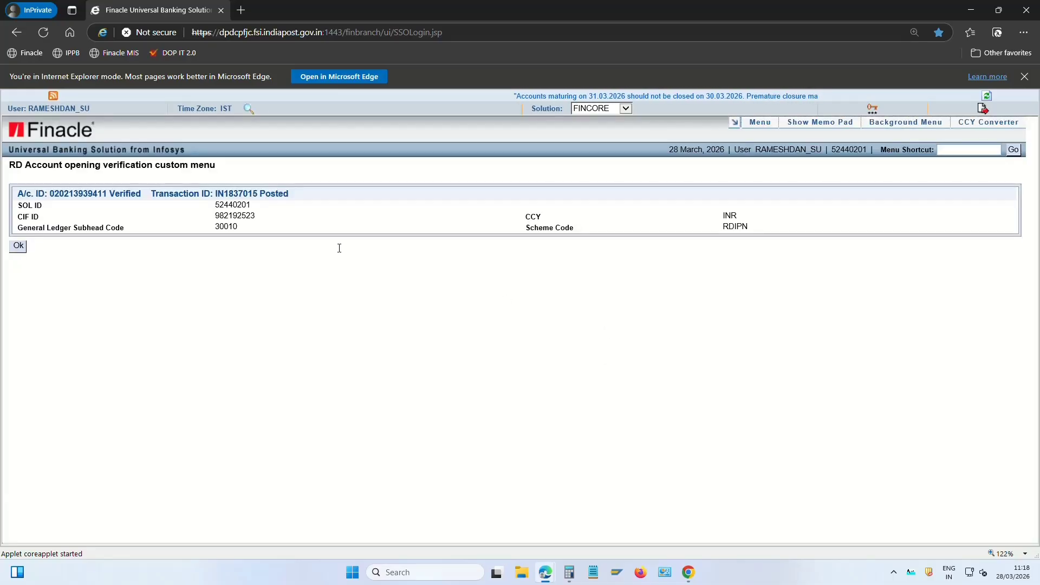
left_click_drag(106, 194, 260, 196)
left_click(259, 279)
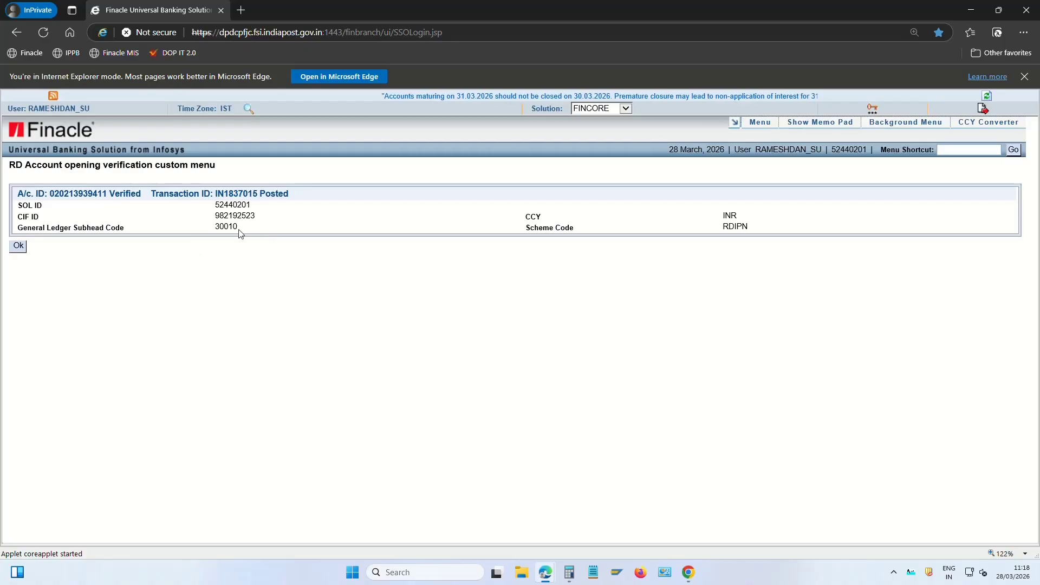
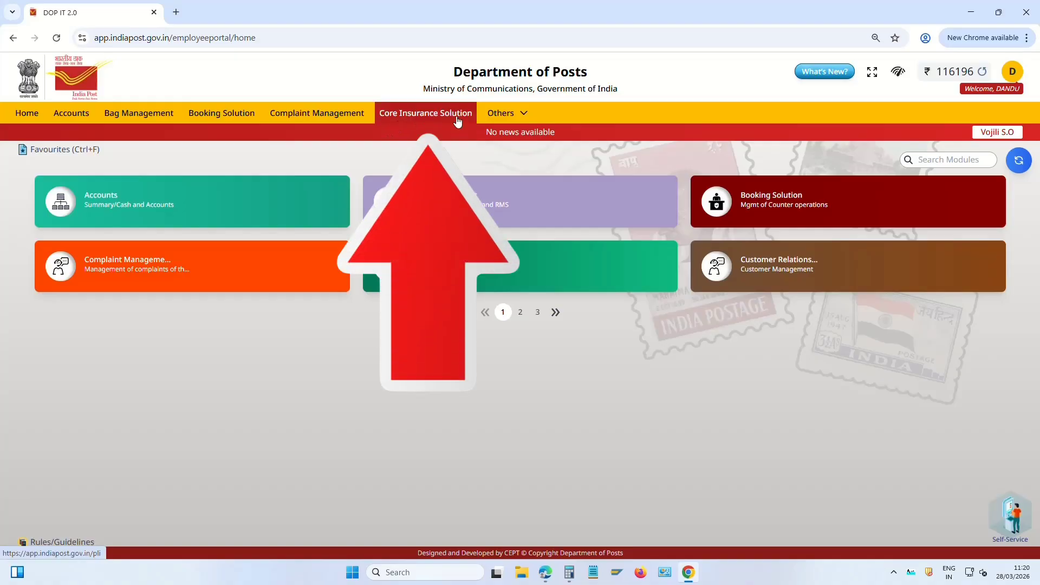
Start a Renewal Premium transaction from Core Insurance Solution's Collections
left_click(422, 115)
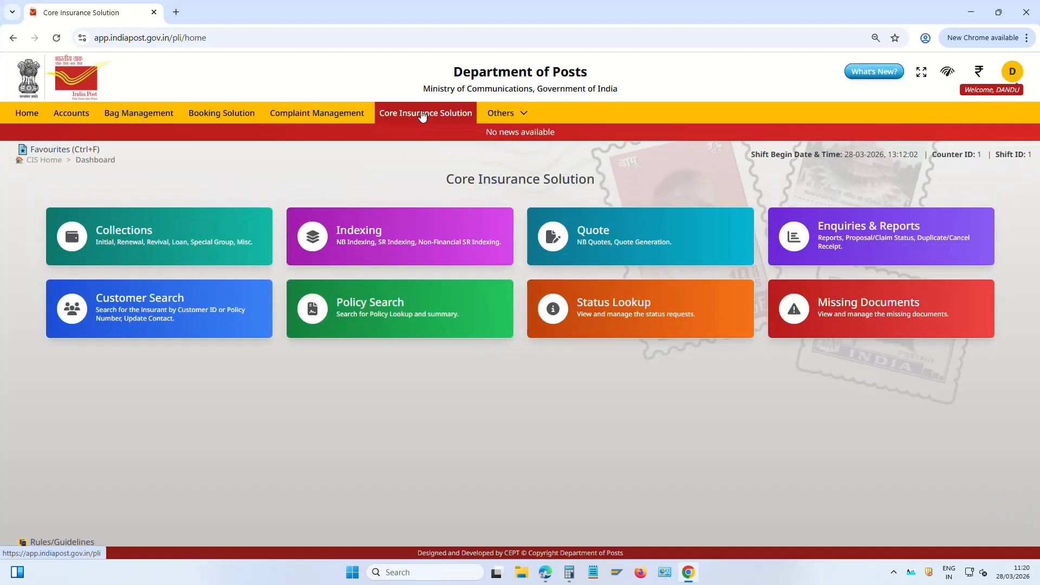
left_click(137, 237)
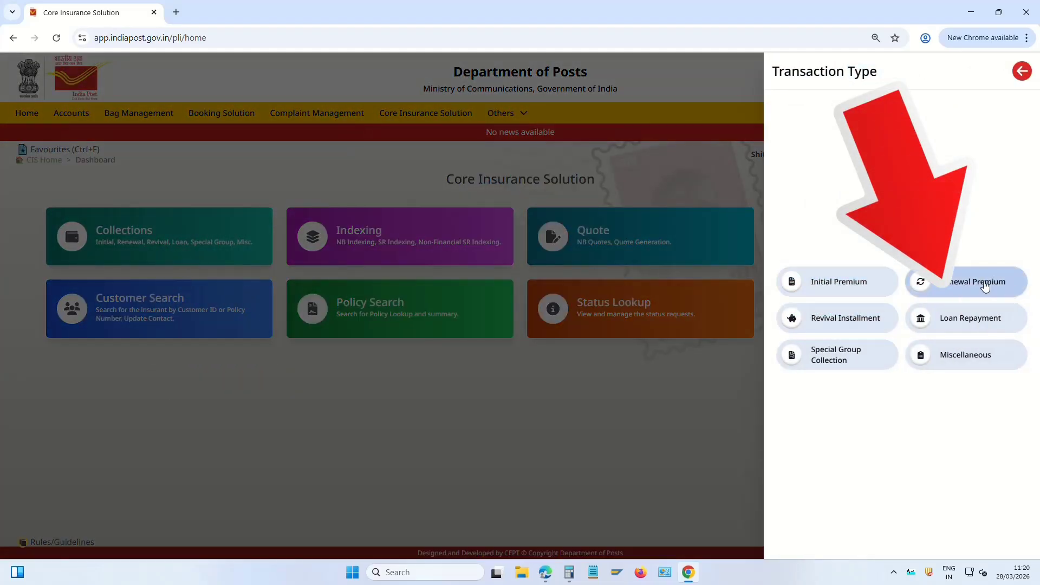
left_click(986, 286)
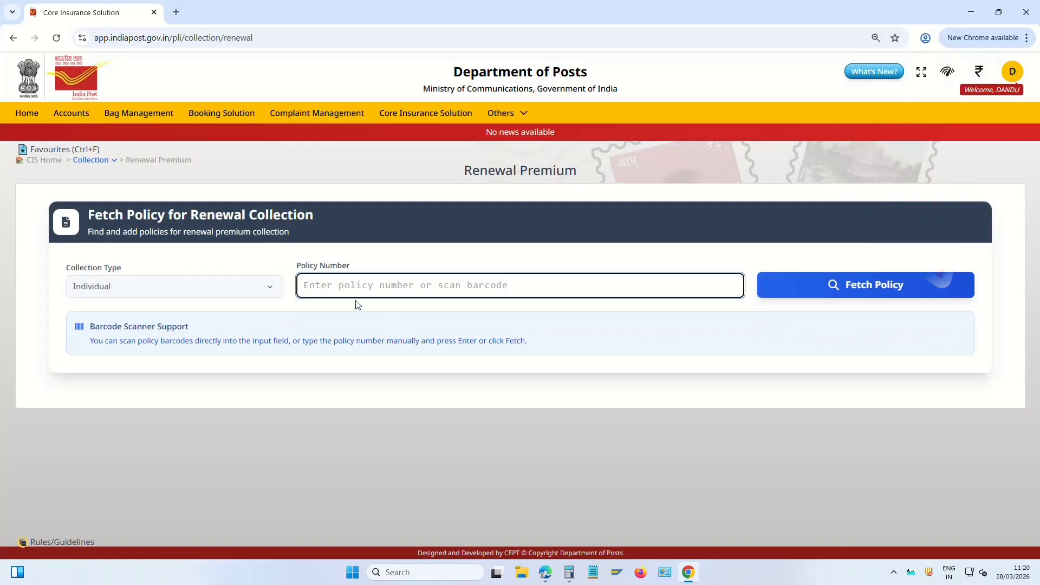
Fetch the insured's policy into Policy Details, showing its ₹1885.00 monthly premium
left_click(364, 286)
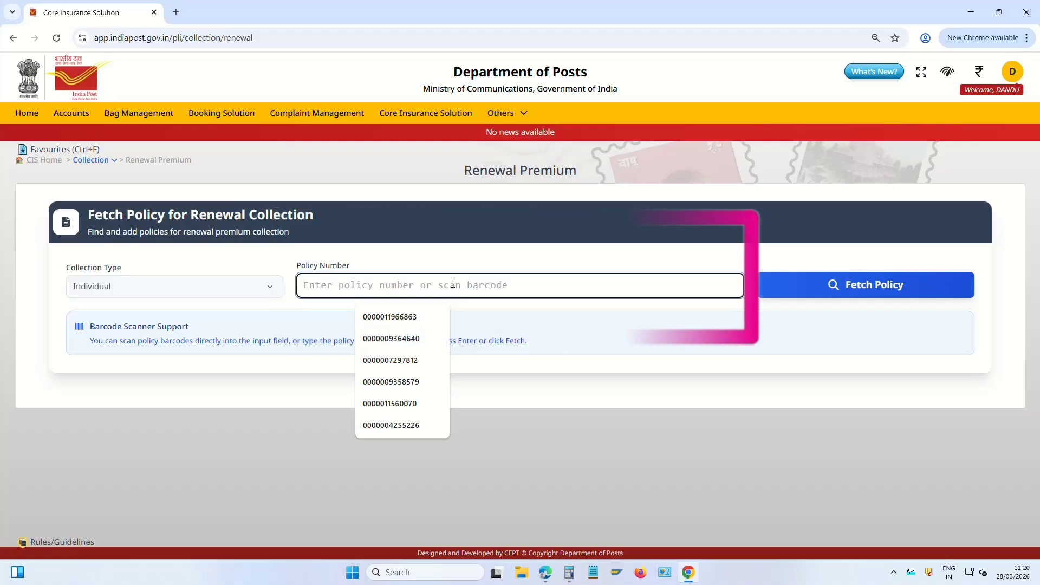
key("Return")
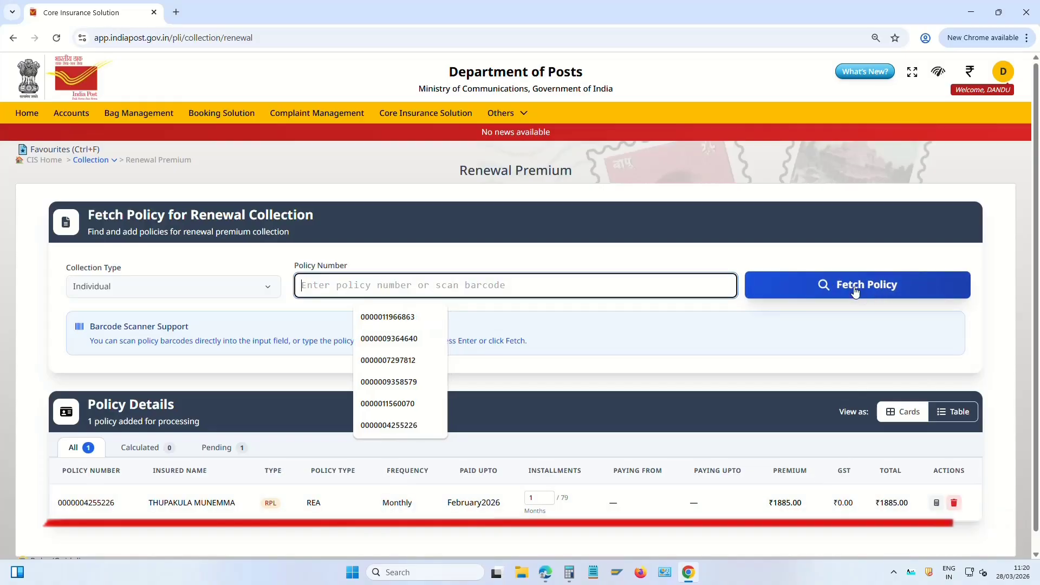
scroll(837, 371, "down", 1)
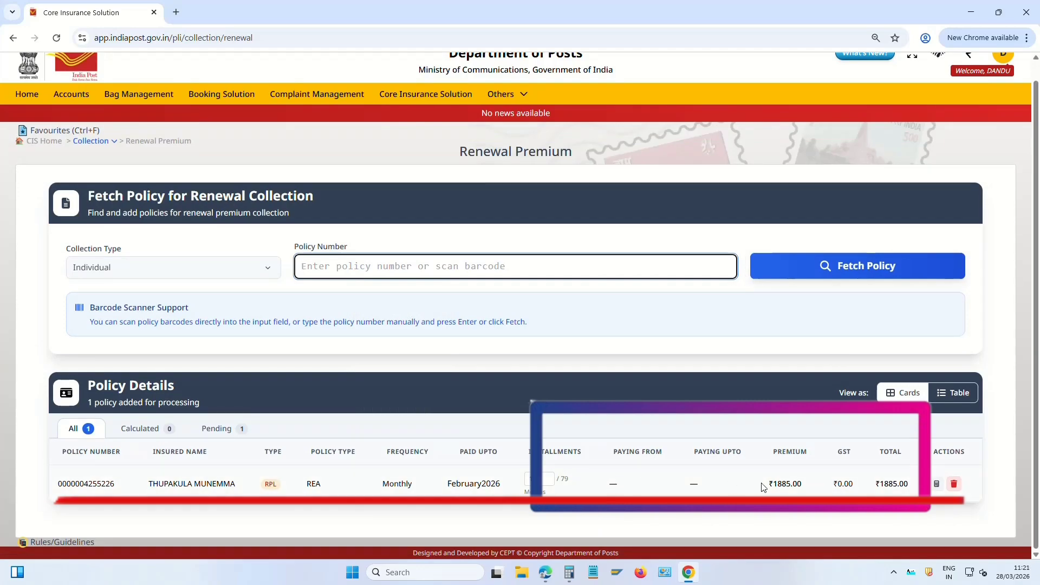
left_click_drag(773, 454, 849, 451)
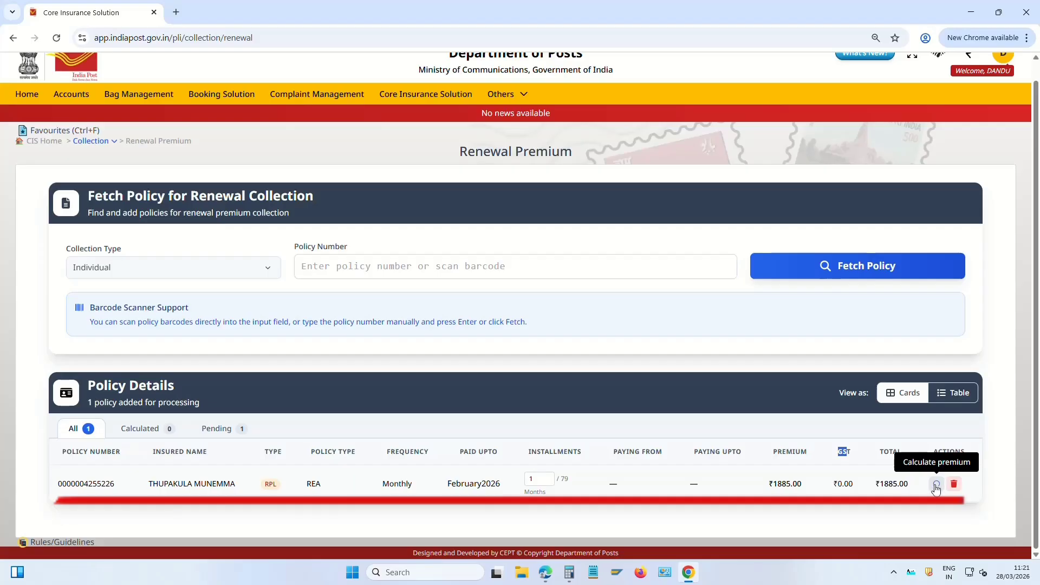
Calculate the premium and review the paying-from and paying-upto months and the grand total
left_click(938, 484)
scroll(813, 385, "down", 2)
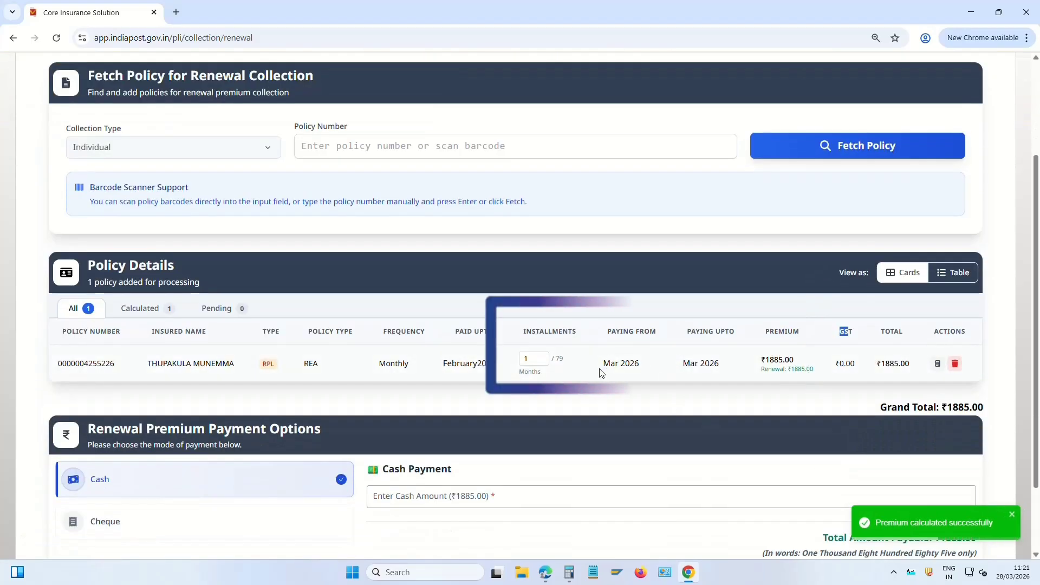
left_click_drag(603, 364, 724, 369)
left_click(723, 401)
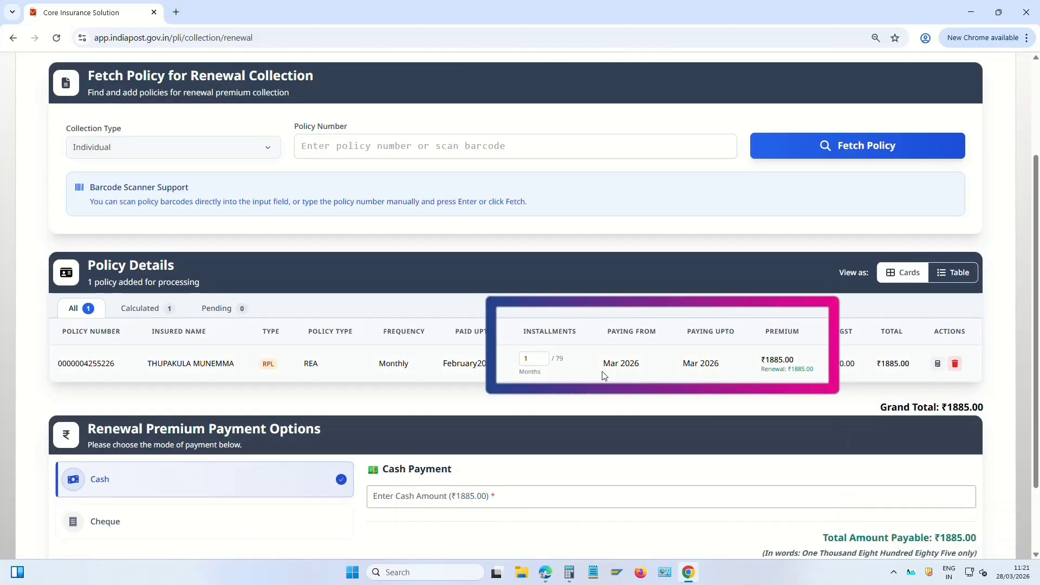
left_click_drag(607, 367, 730, 364)
left_click(706, 416)
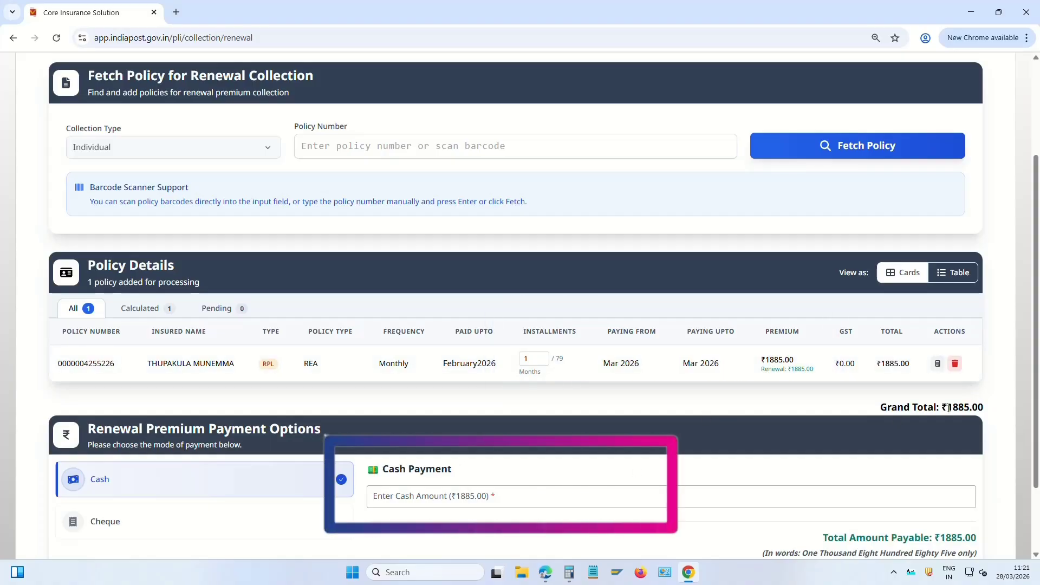
left_click_drag(949, 408, 987, 408)
Enter 1885 as the cash payment and proceed to generate the receipt
left_click(498, 501)
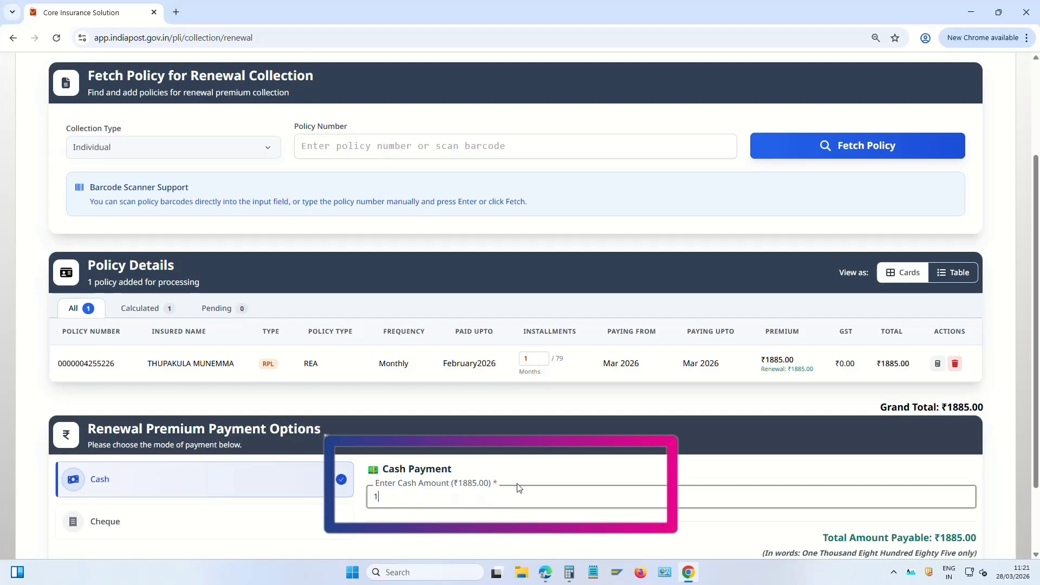
type("1885")
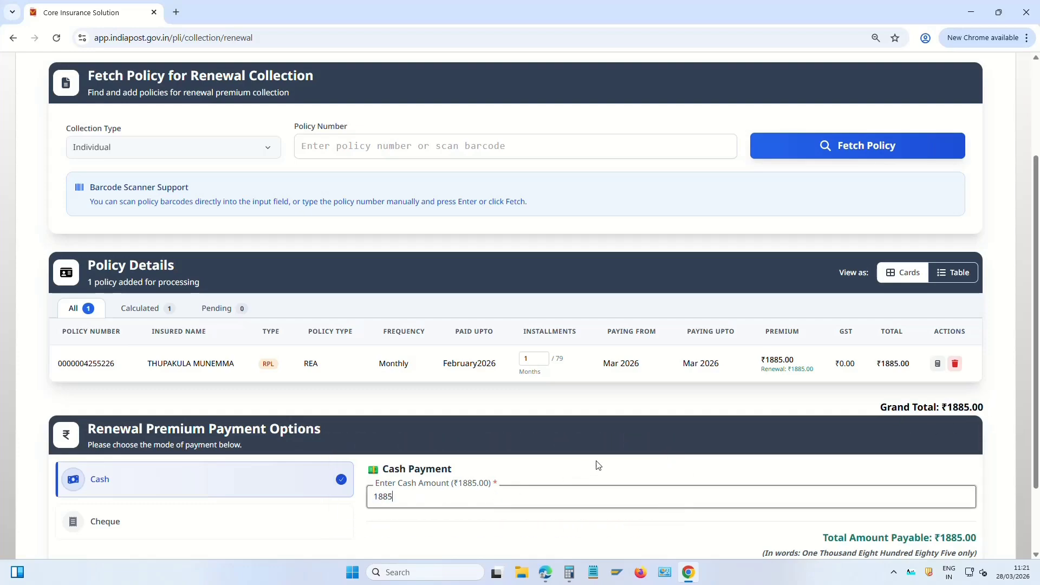
scroll(575, 498, "down", 2)
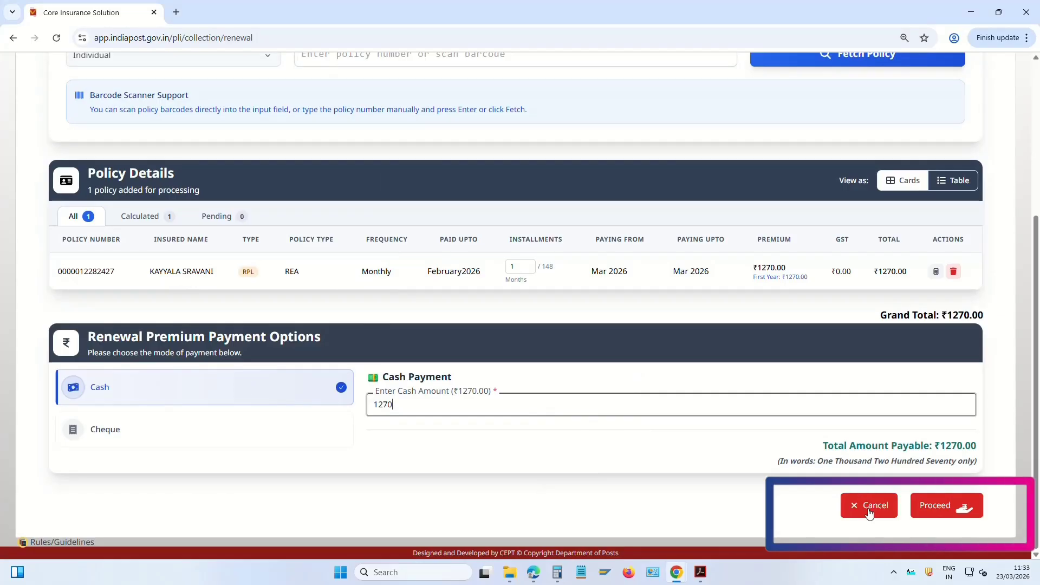
left_click(952, 504)
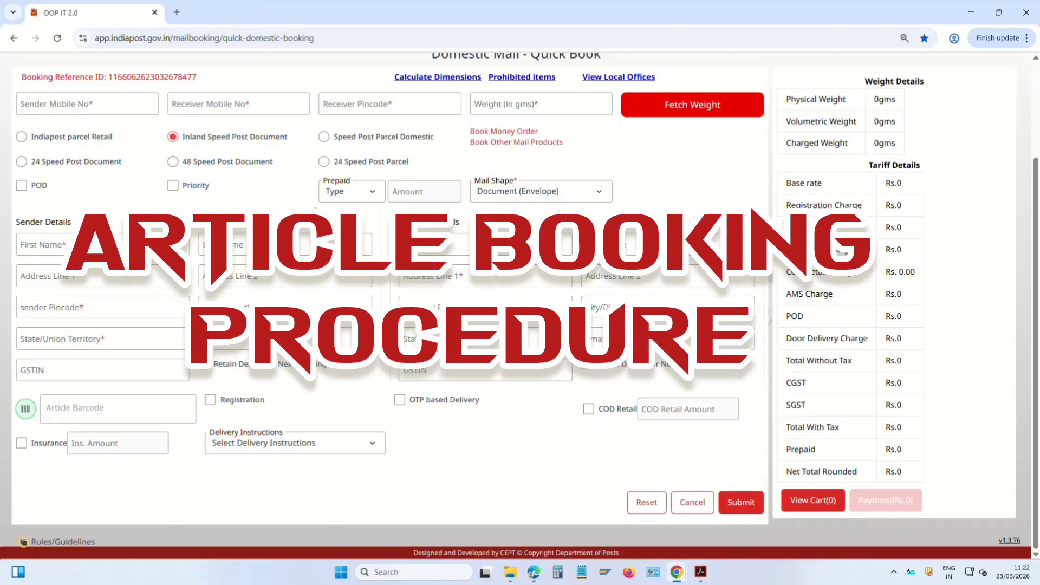
Go back to Home and open the Quick Book Domestic form under Booking Solution
scroll(316, 208, "up", 3)
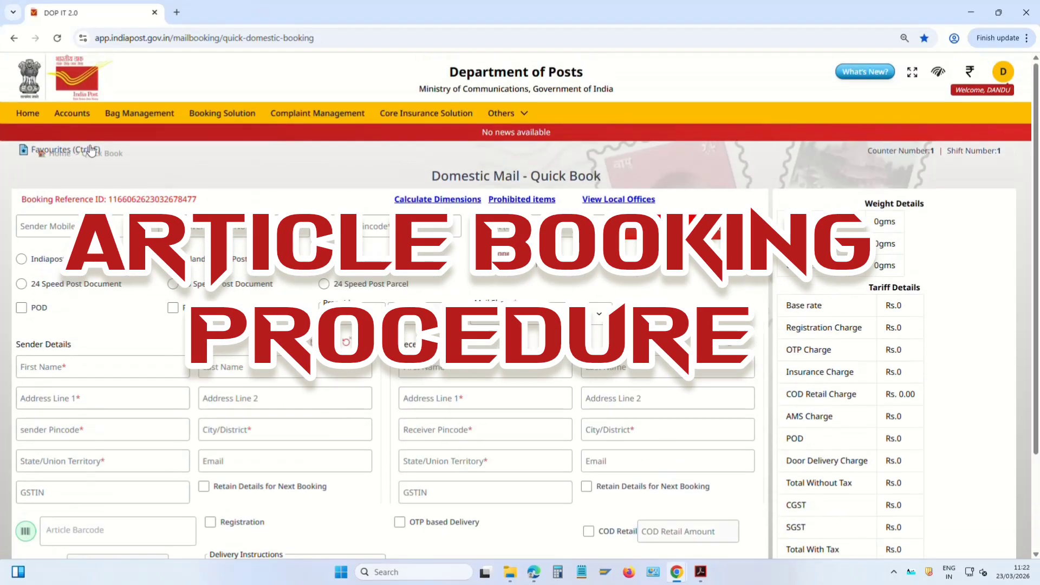
left_click(26, 114)
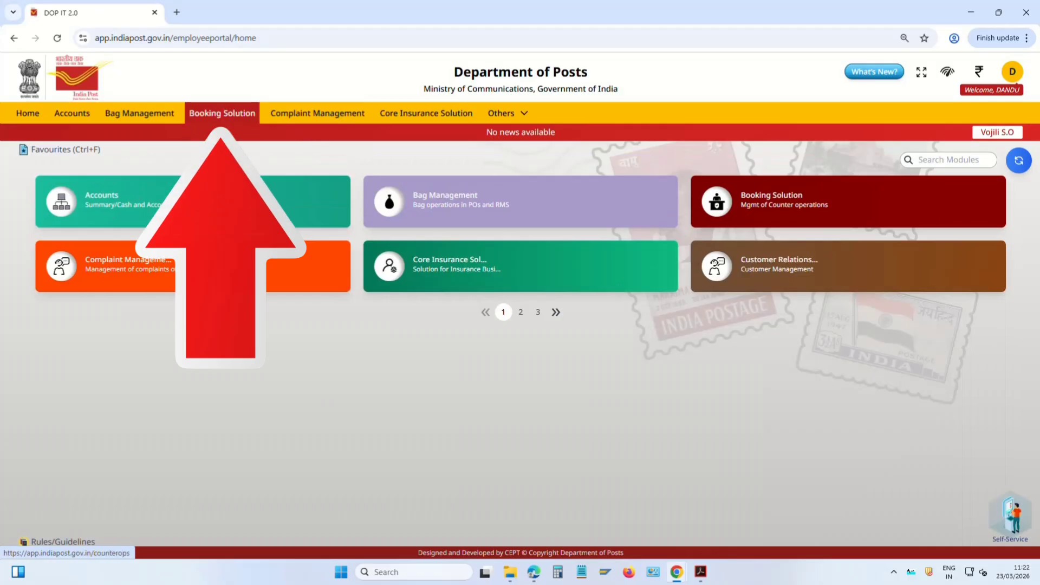
left_click(216, 114)
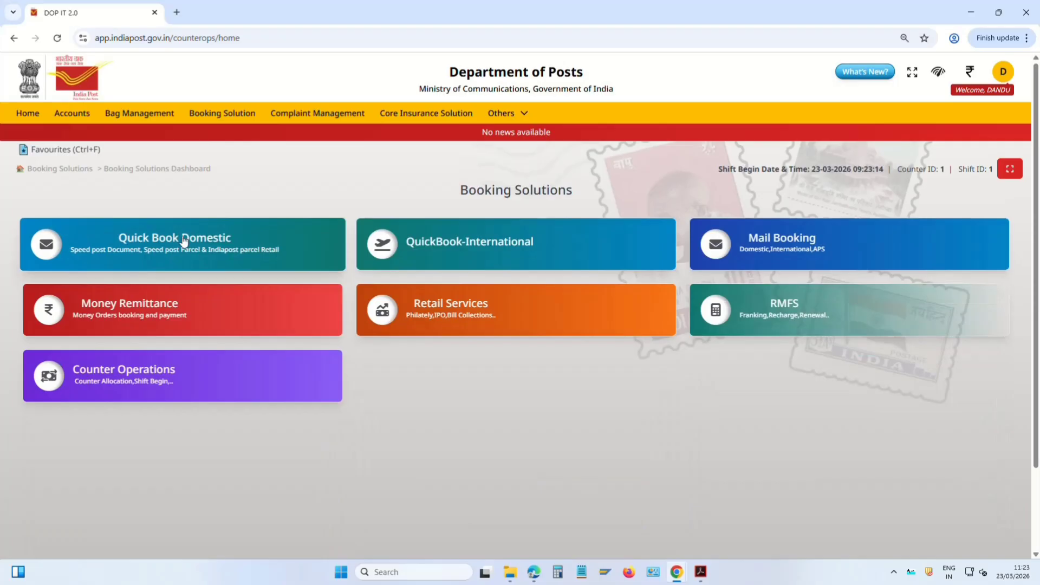
left_click(292, 289)
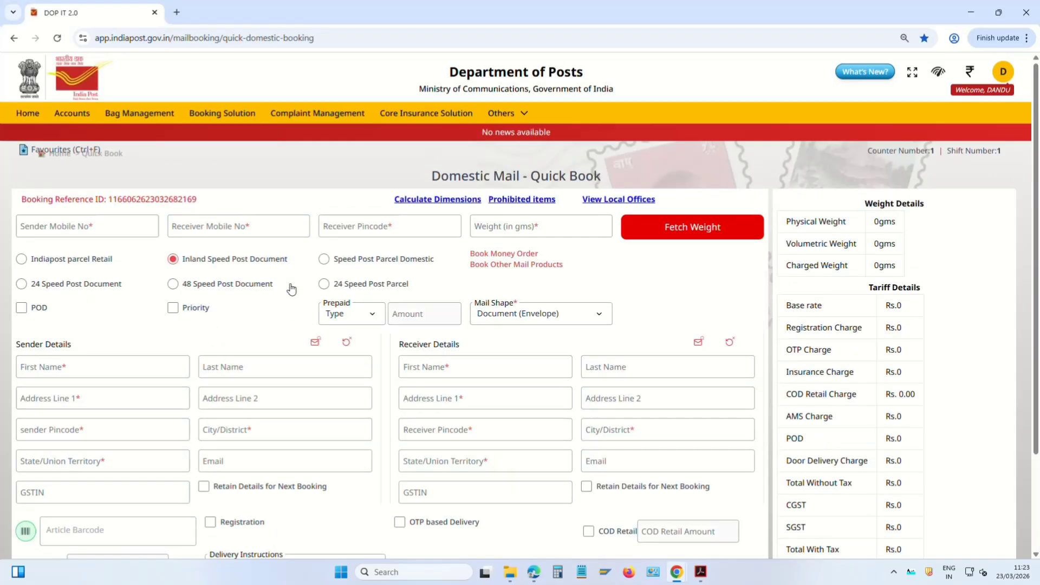
Enter the sender's mobile number and accept the suggested receiver mobile number
left_click(65, 225)
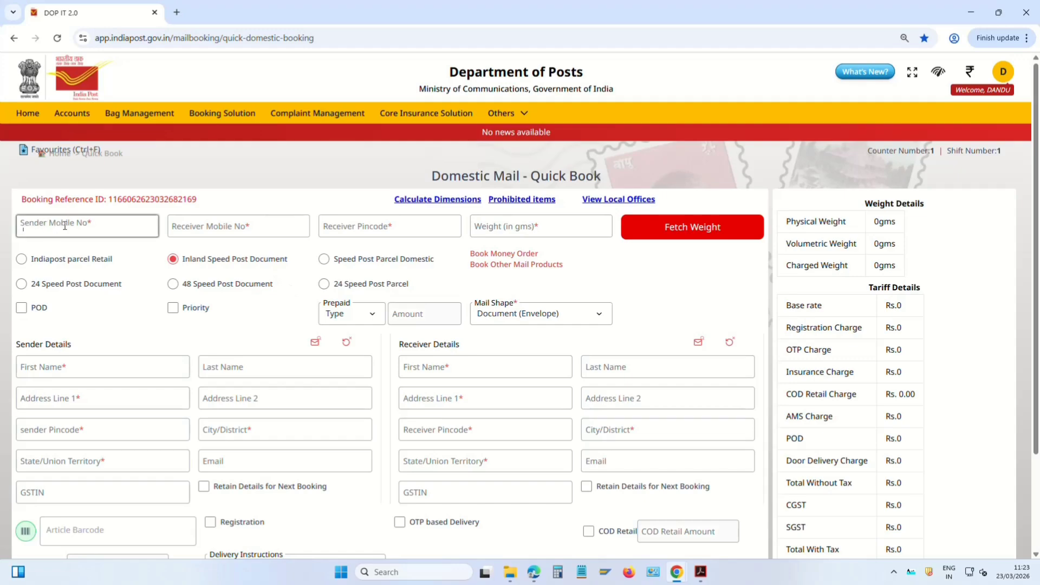
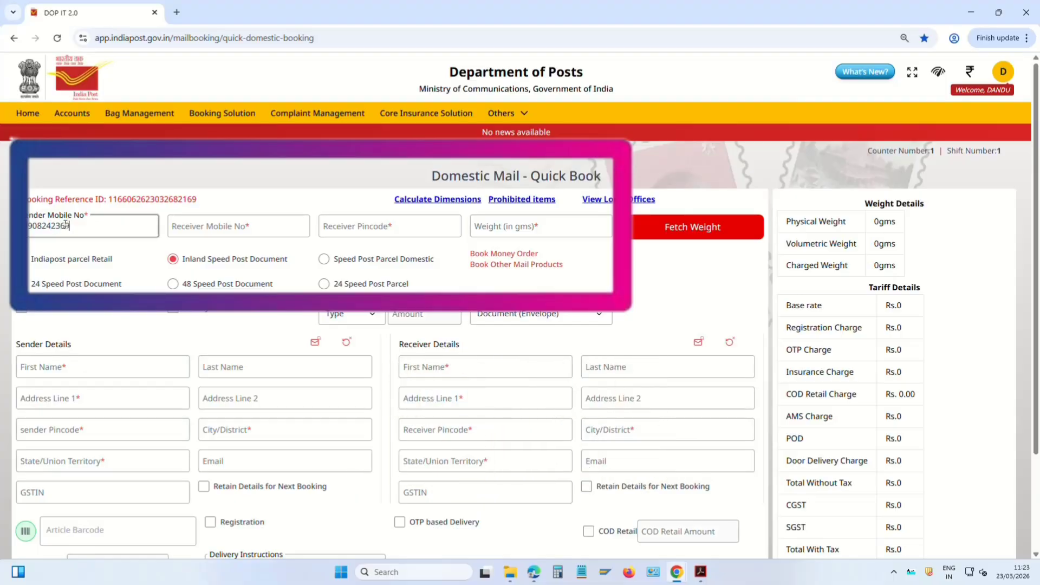
key("Tab")
type("12")
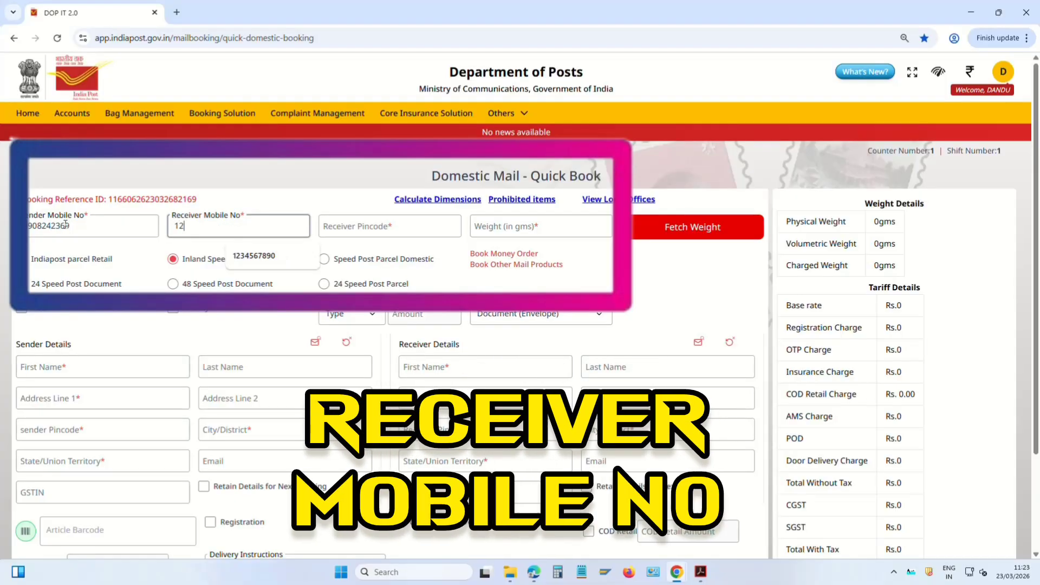
key("Down")
key("Return")
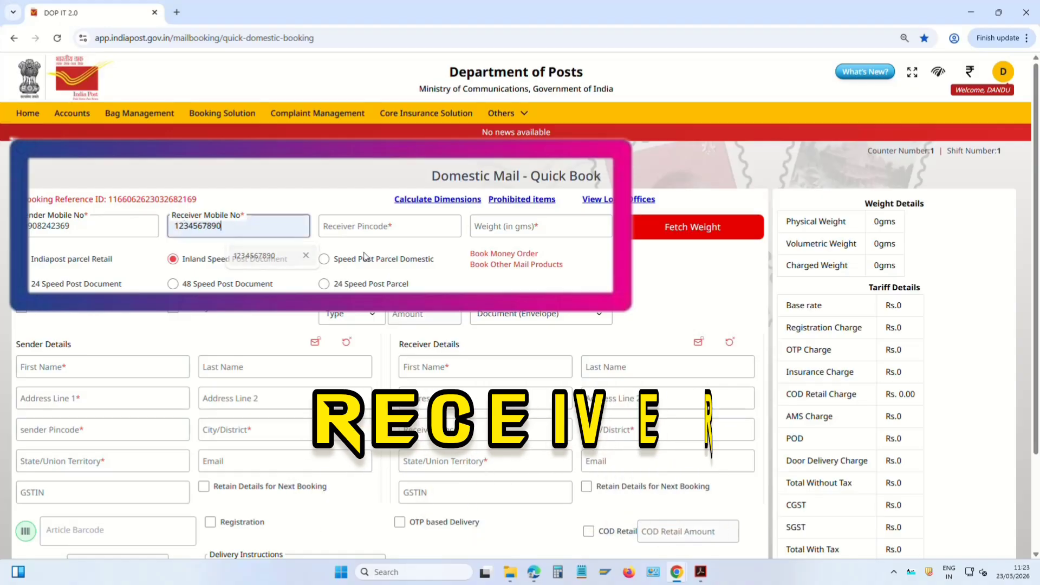
Set receiver pincode 524001 by choosing Nellore H.O from the pincode search
left_click(393, 232)
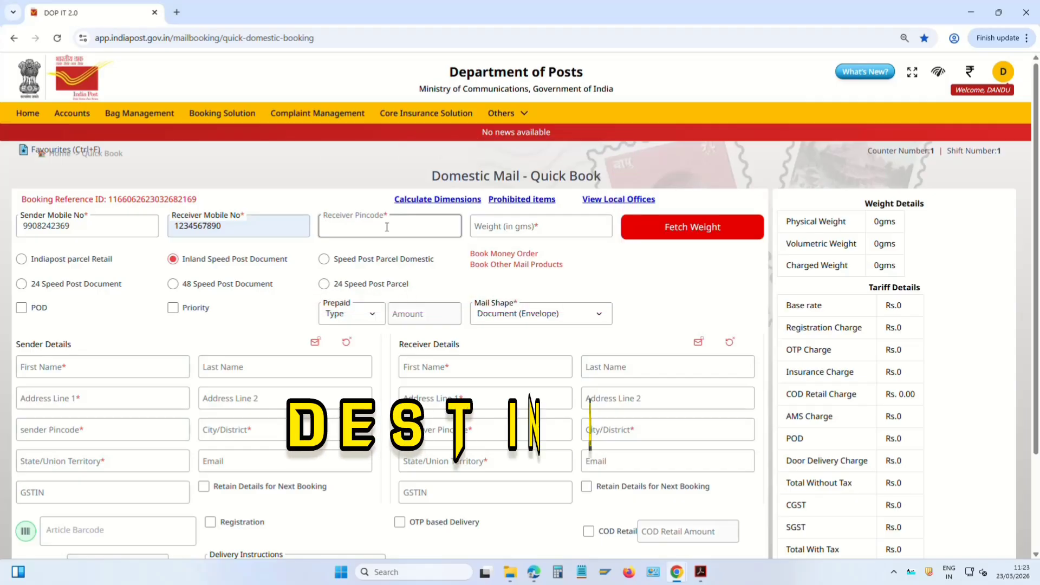
type("5244")
key("BackSpace")
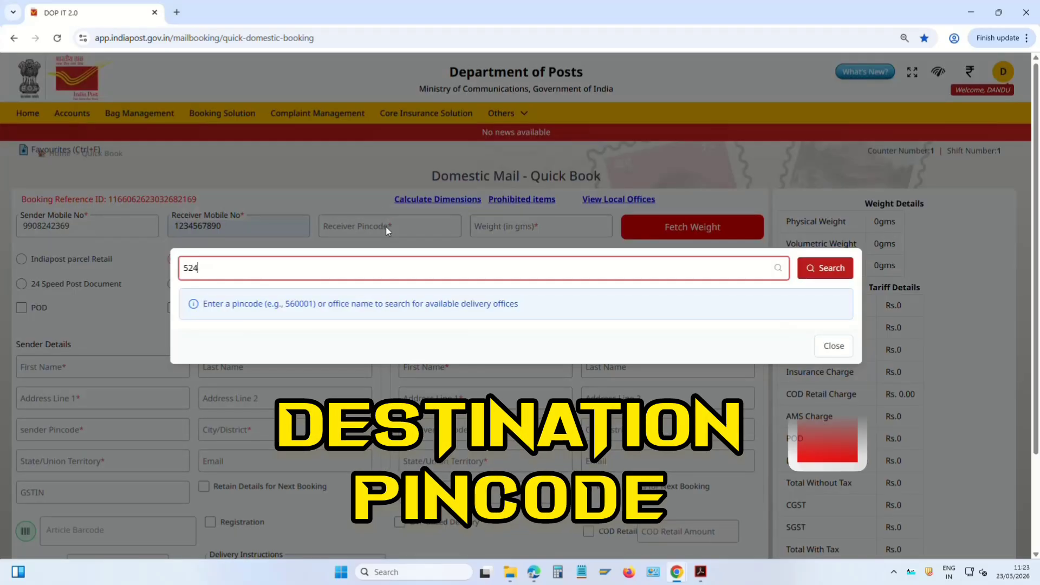
type("001")
key("Return")
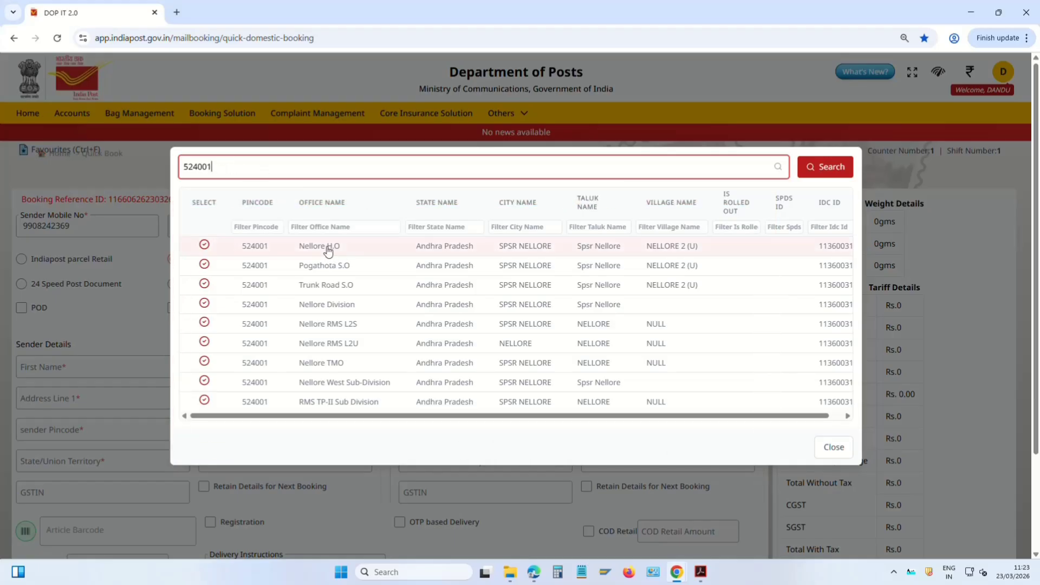
left_click(349, 247)
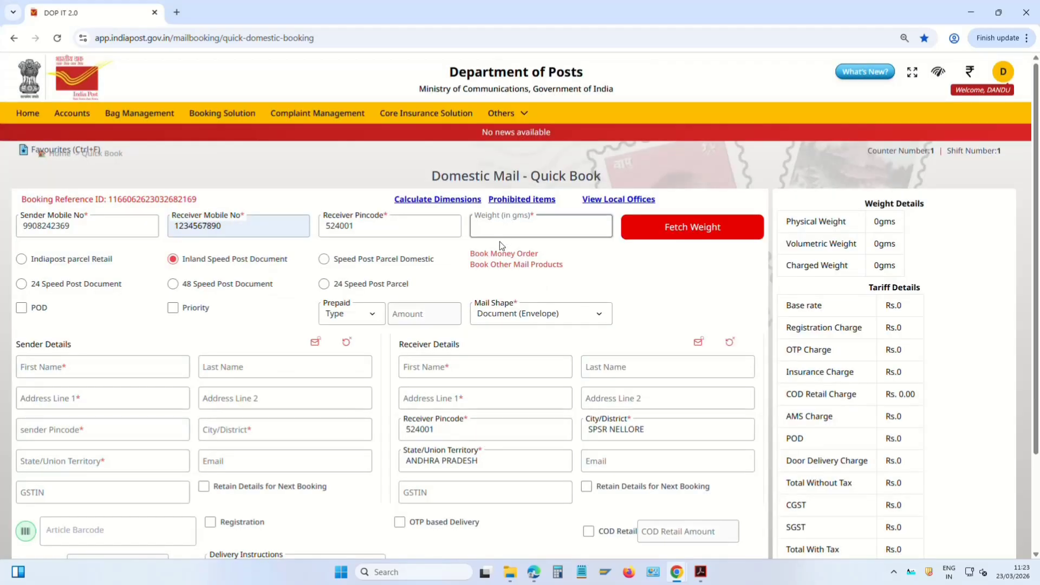
Enter an article weight of 20 g to compute the tariff
type("20")
left_click_drag(535, 214, 474, 217)
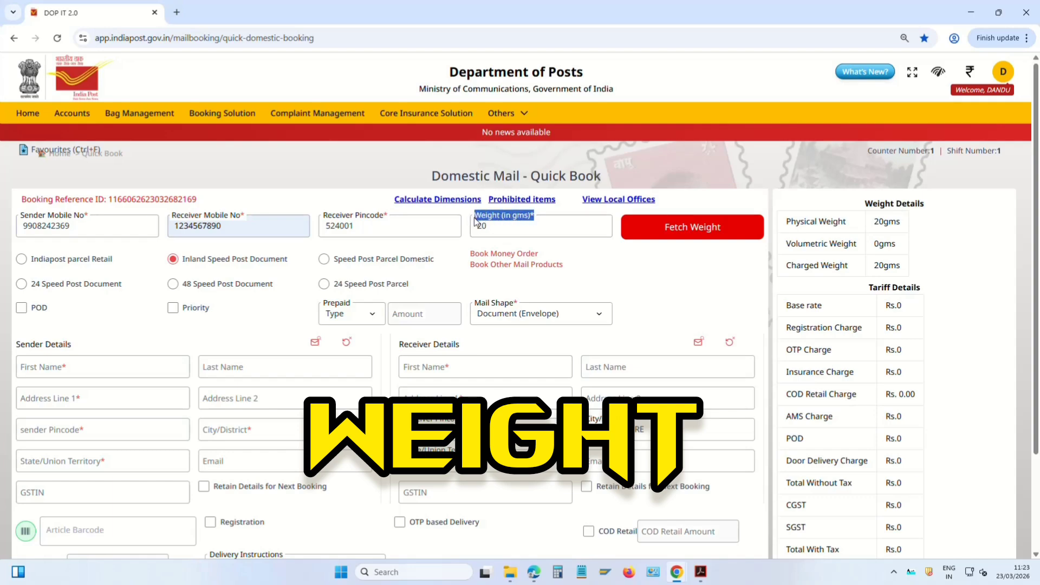
left_click(515, 231)
key("Tab")
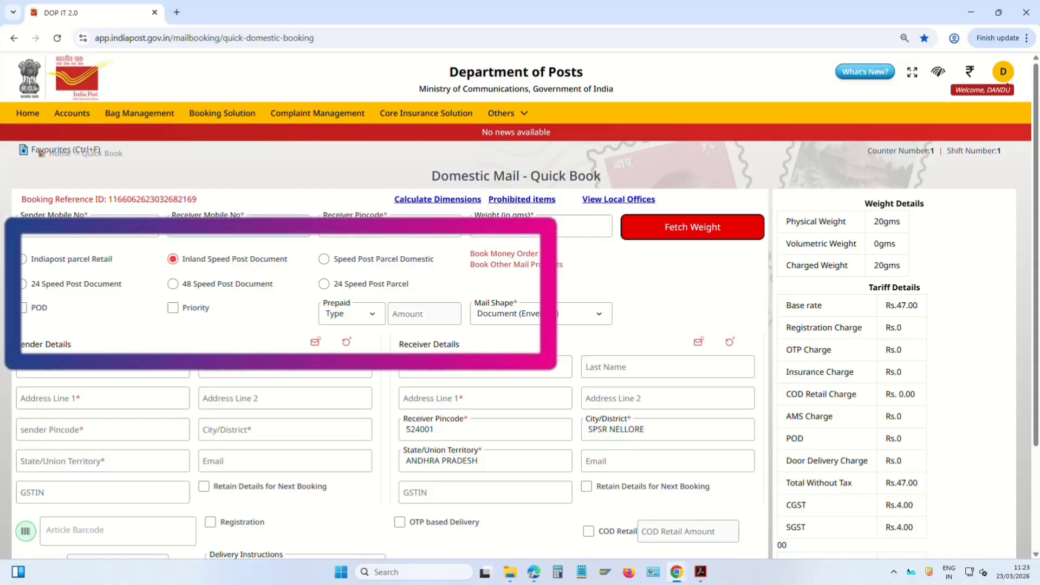
Fill sender MANDAL EDUCATIONAL OFFICE, VOJILI VILLAGE, pincode 524402 with Vojili S.O
left_click(64, 370)
left_click_drag(17, 343, 79, 341)
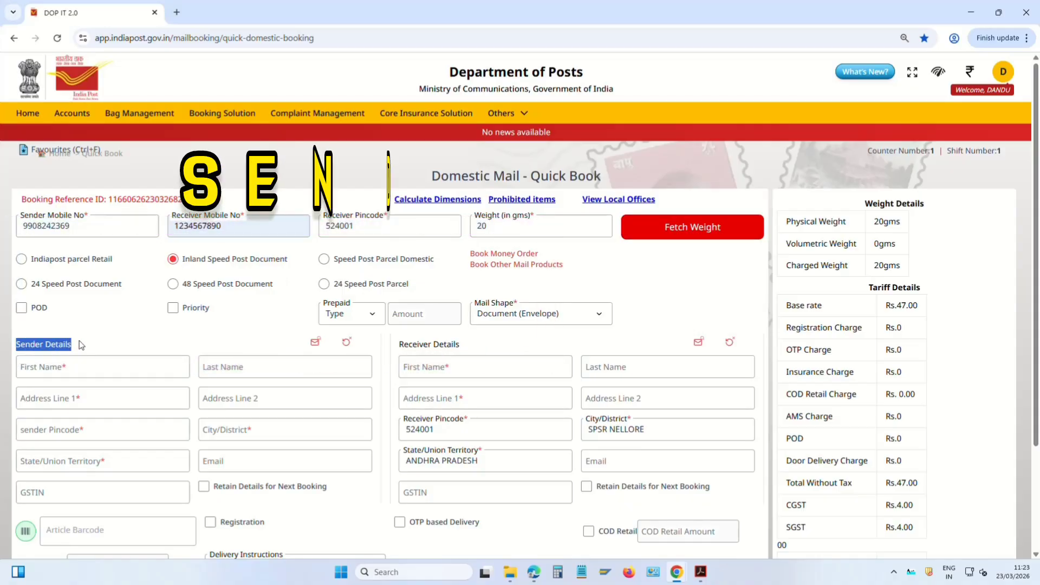
left_click(92, 370)
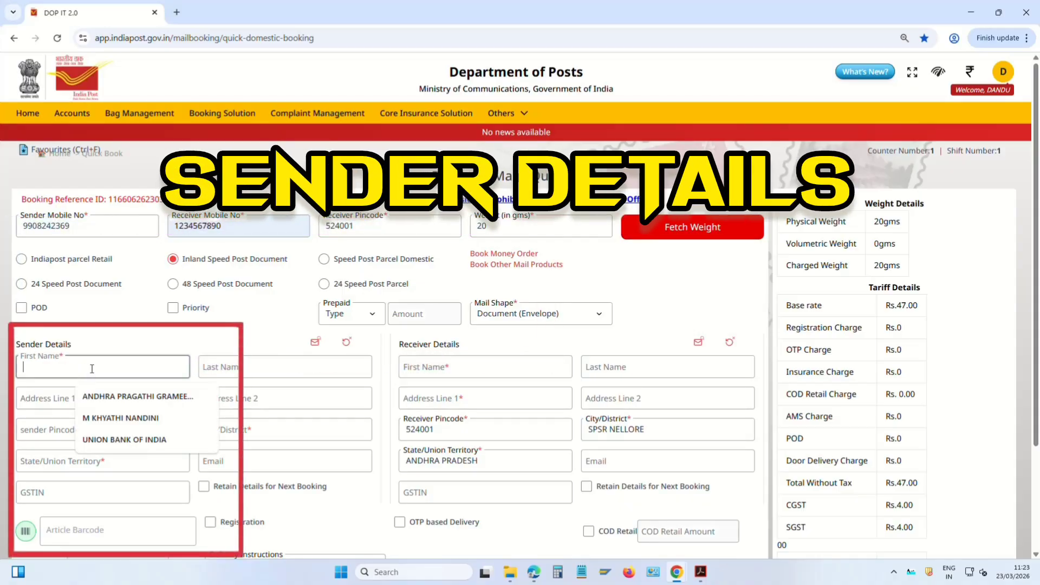
type("MANDAL EDUCATIONAL")
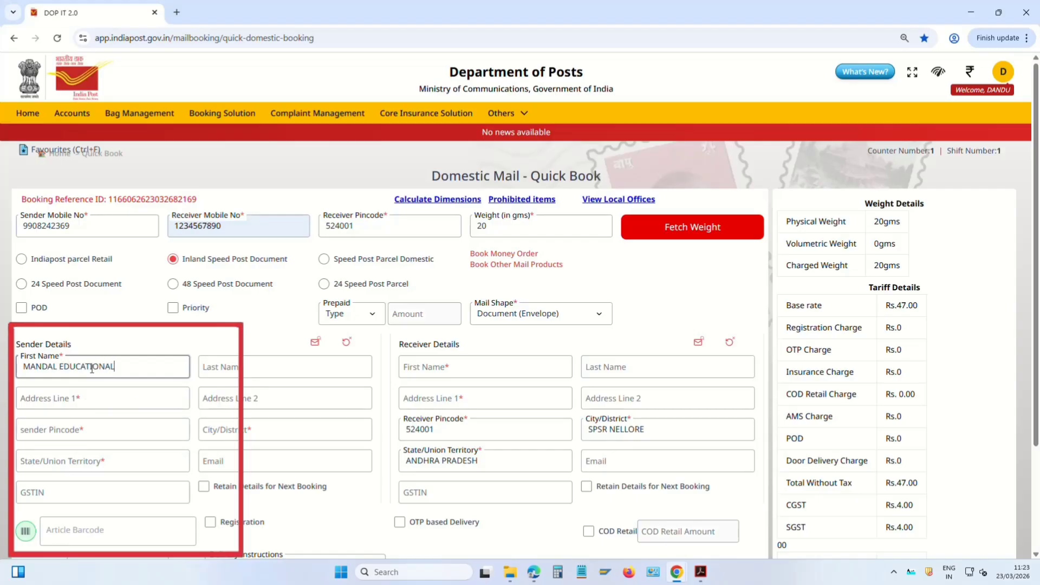
type(" OFFICE")
key("Tab")
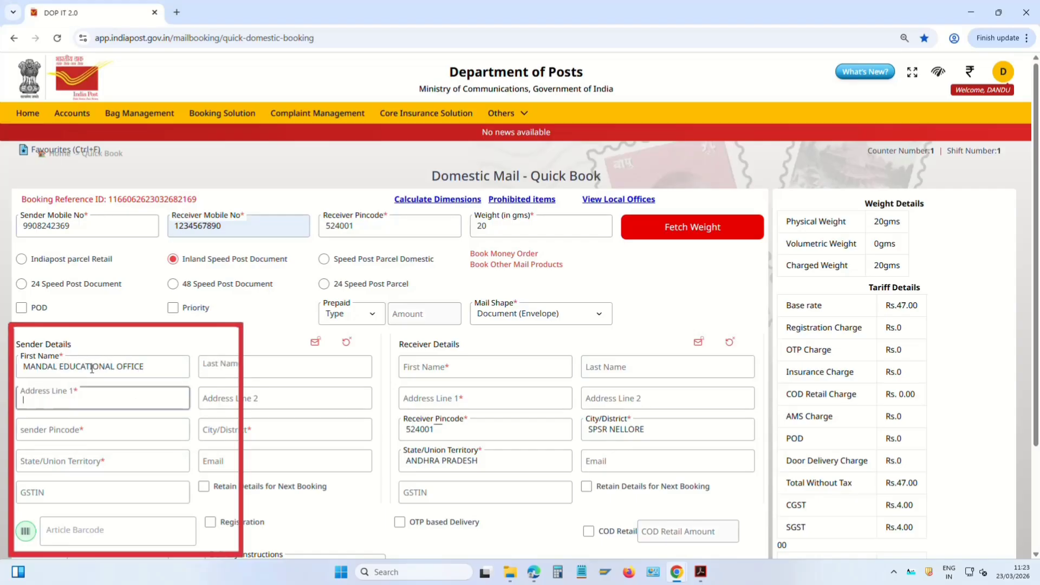
type("VO")
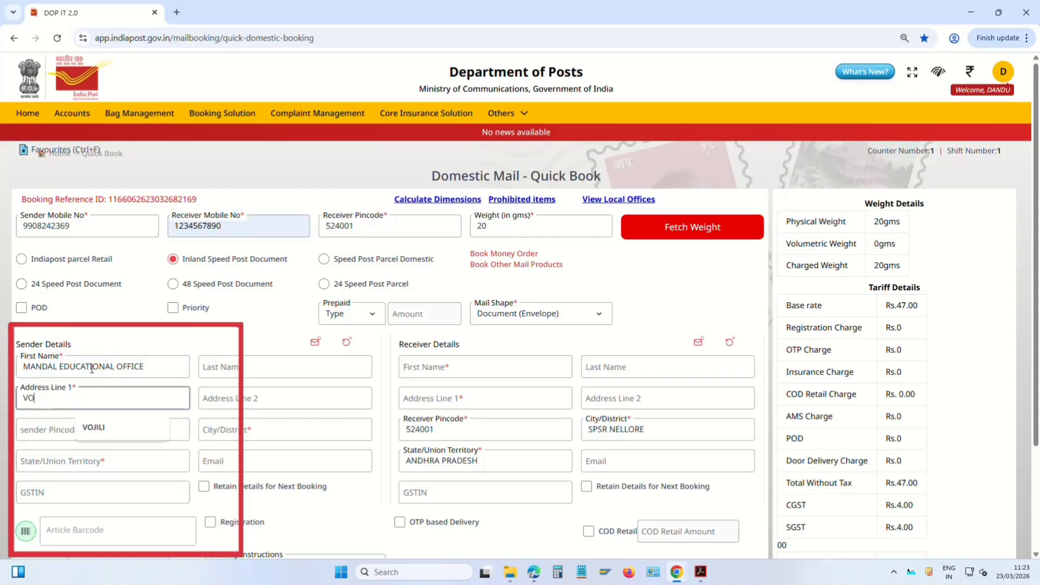
left_click(121, 418)
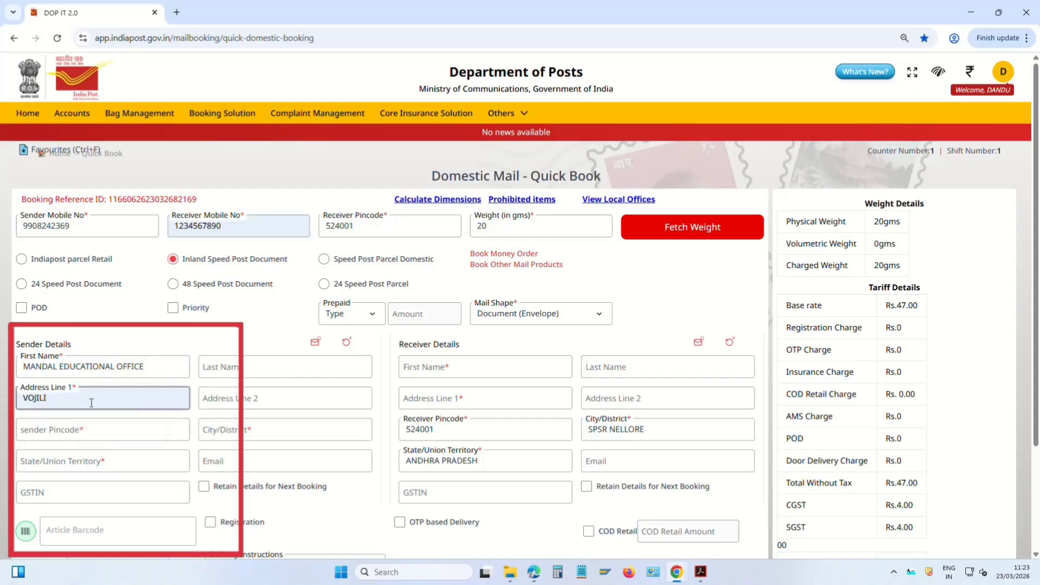
type("V")
type("ILLAGE")
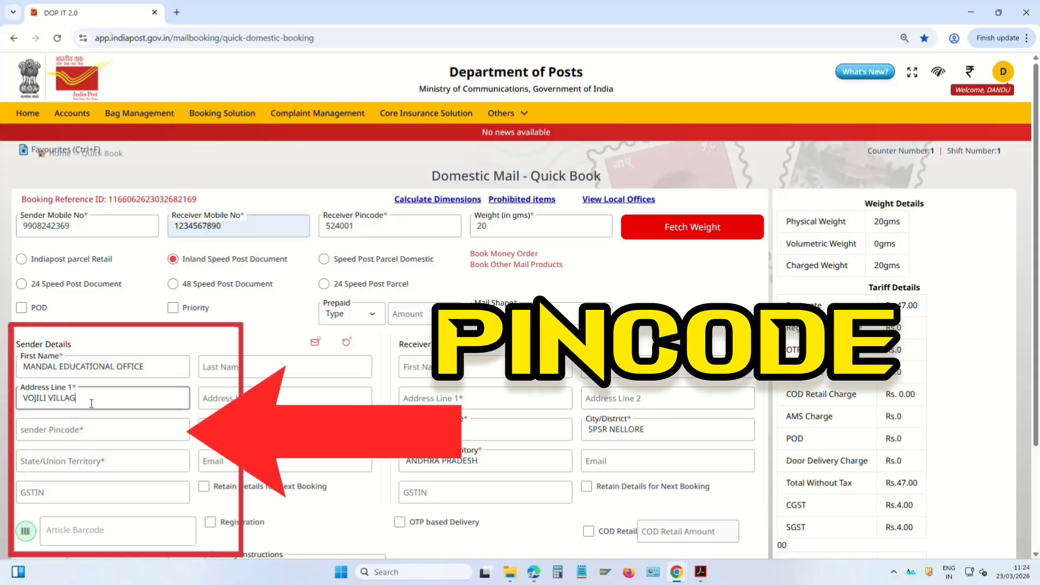
key("Tab")
type("524402")
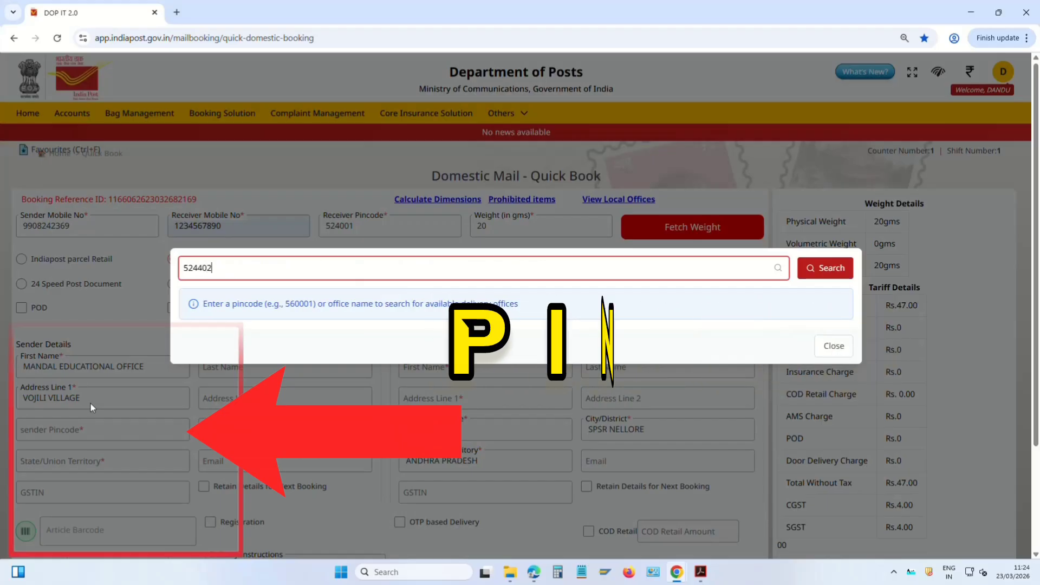
key("Return")
left_click(306, 224)
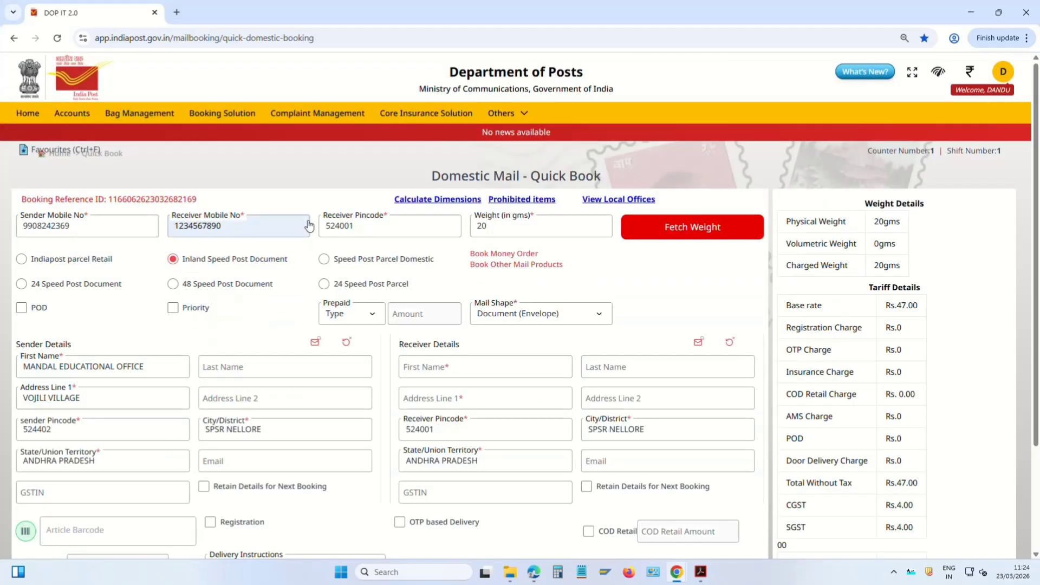
Enter barcode EN741903021IN and tick Retain Details for the sender
scroll(133, 333, "down", 2)
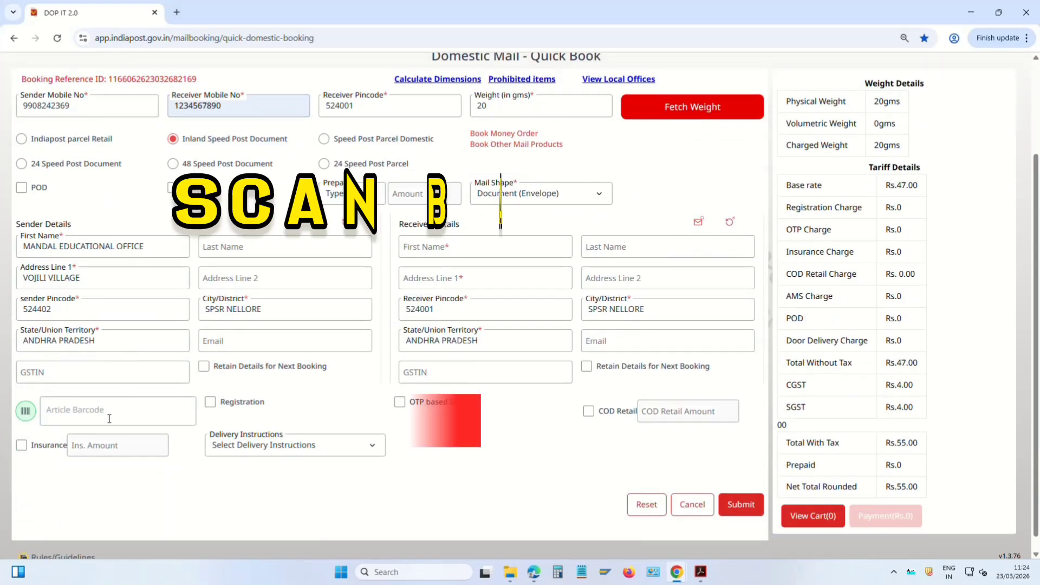
left_click(92, 411)
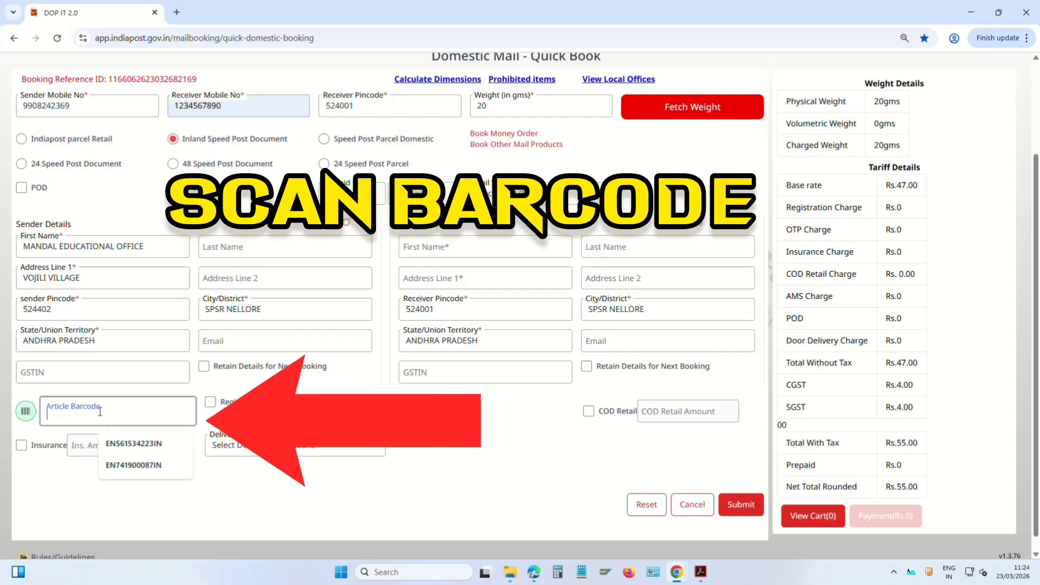
type("EN741903021IN")
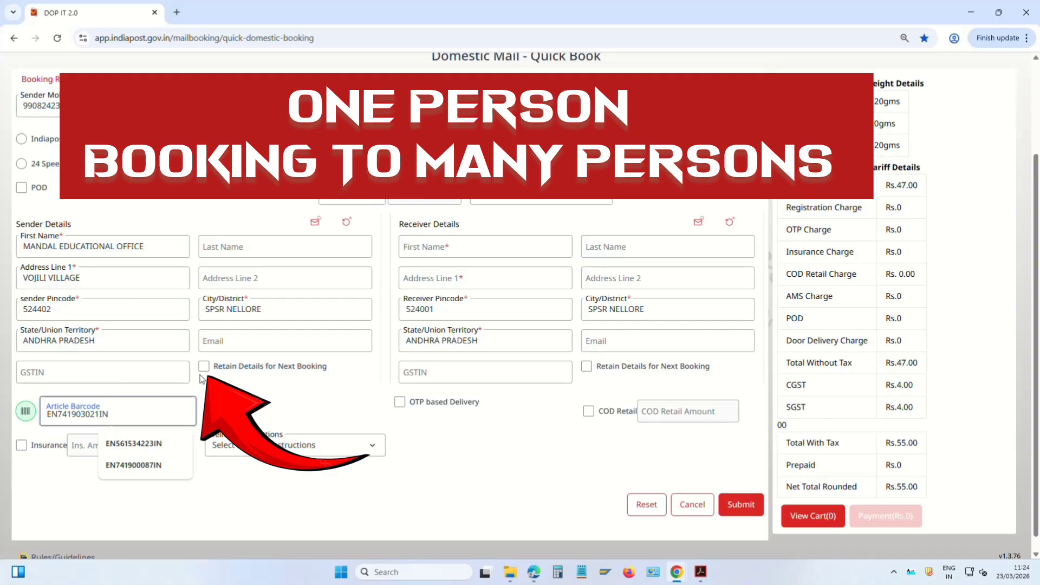
left_click(204, 367)
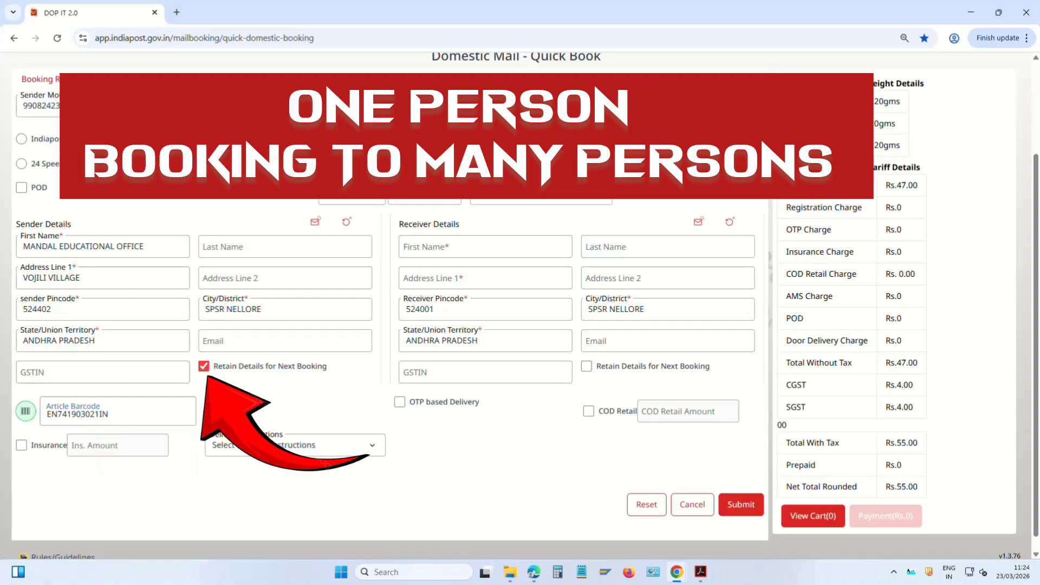
Set receiver THE PRINCIPAL JUNIOR CIVIL JUDGE, NELLORE, with Normal Delivery; net total Rs.55.00
left_click(458, 246)
type("THE")
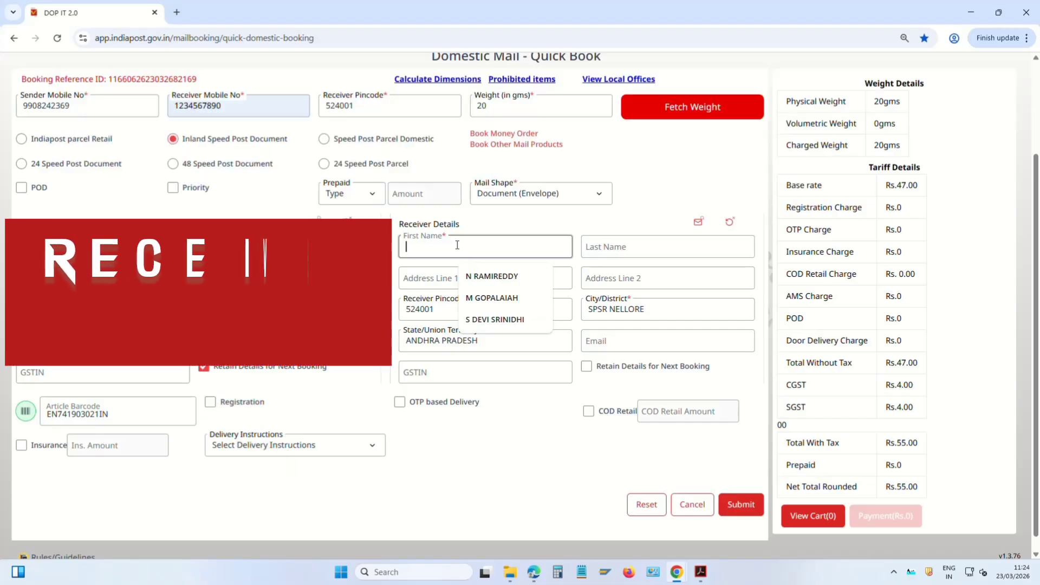
type(" PRINCI")
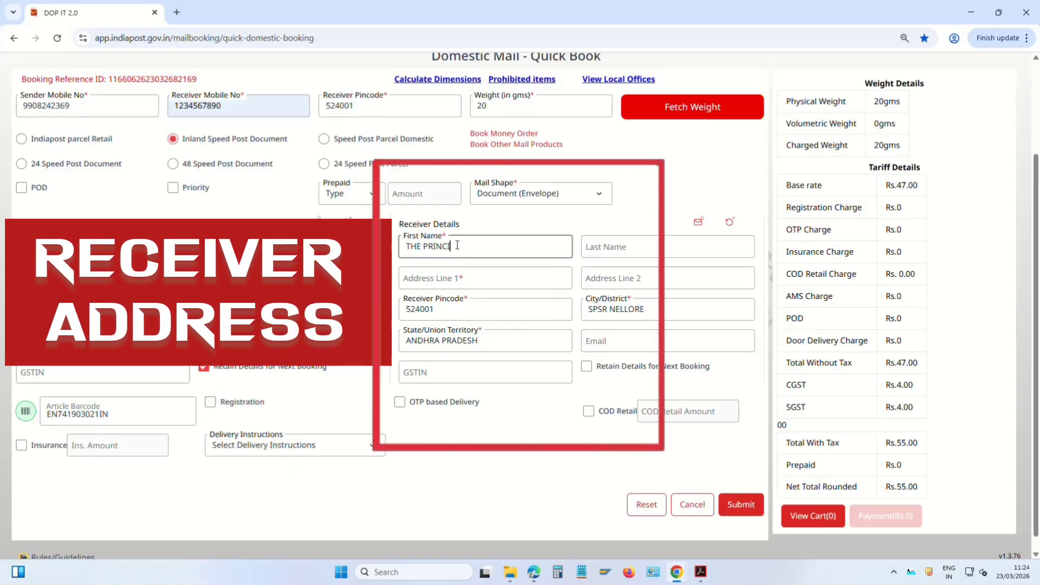
type("PAL JUNIOR CIVIL JUDGE")
left_click(432, 278)
type("NELLORE")
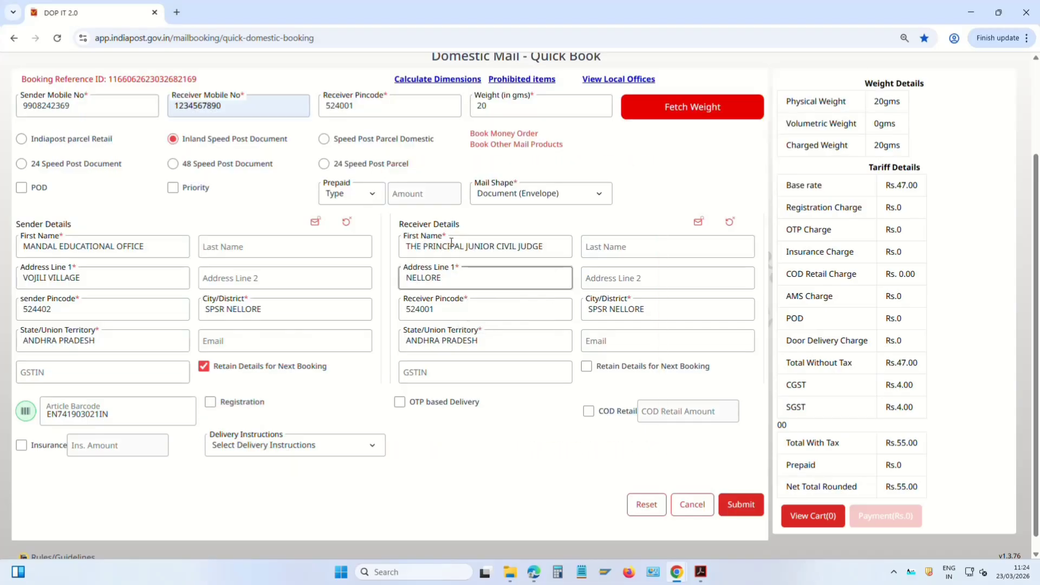
left_click(379, 453)
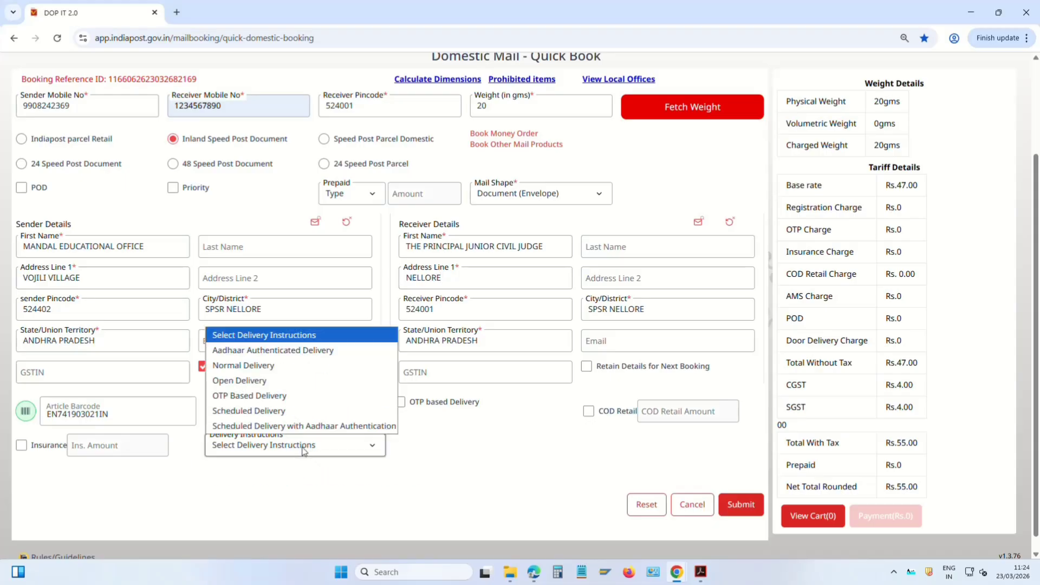
left_click(260, 370)
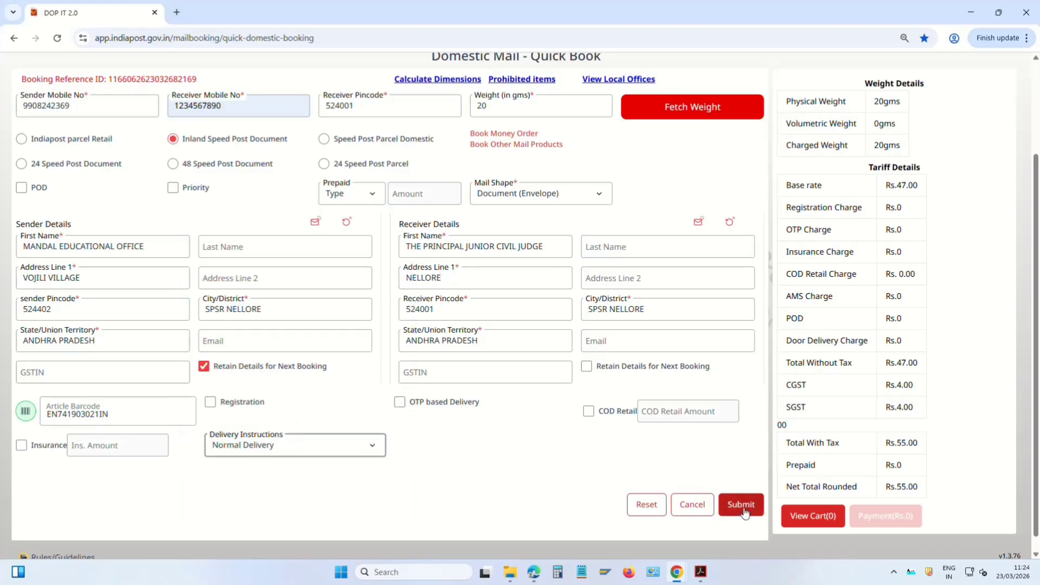
triple_click(902, 487)
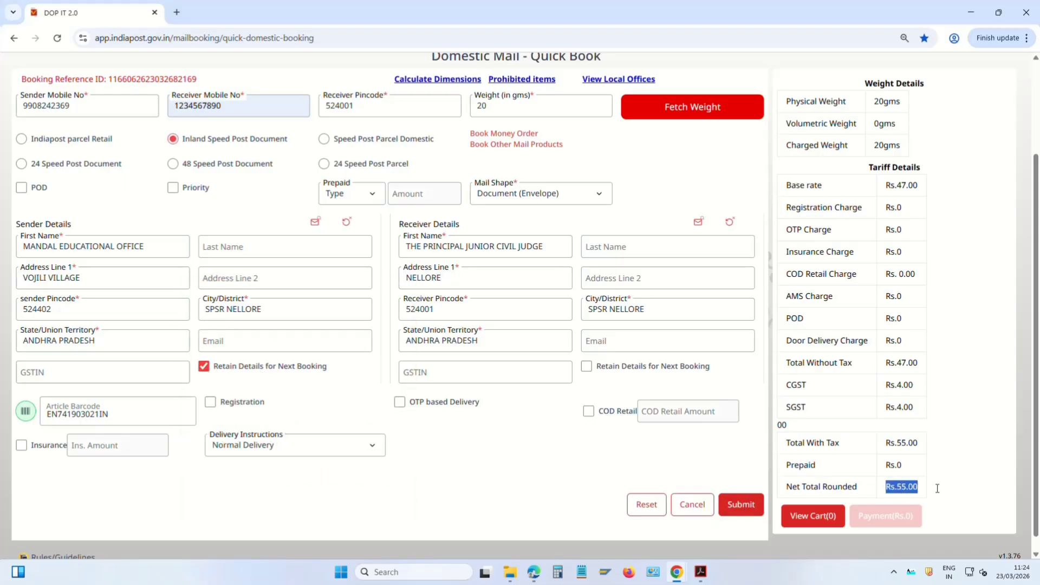
Submit the booking to the cart, then set the next article's receiver mobile and pincode 524001
left_click(740, 505)
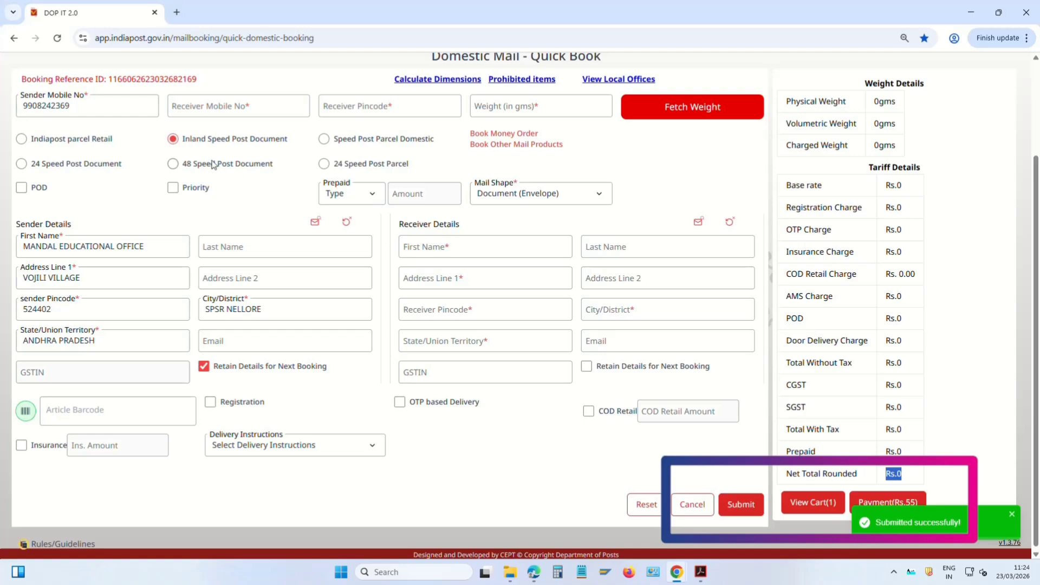
left_click(231, 105)
type("1234567890")
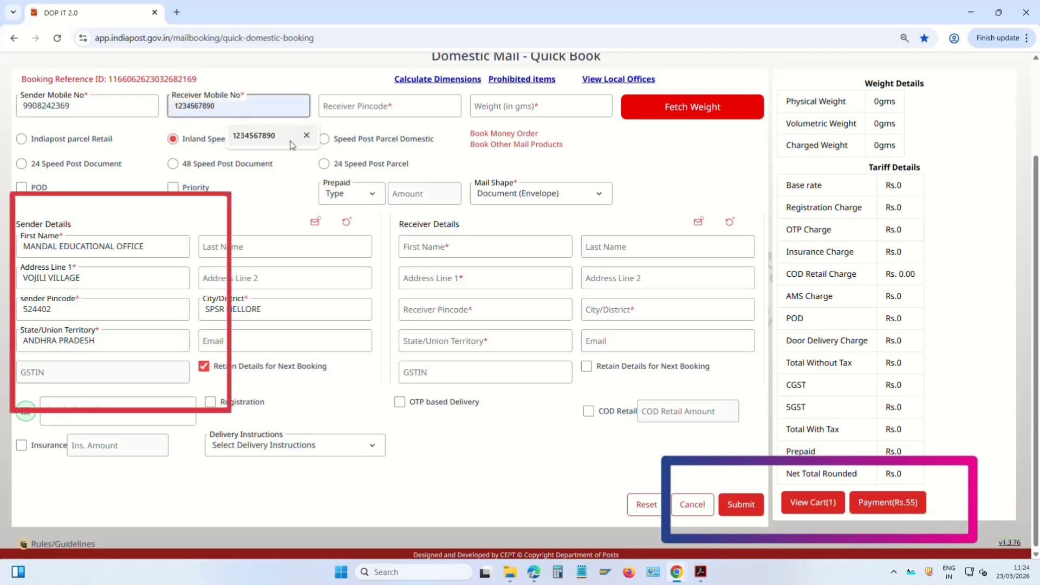
left_click(254, 135)
left_click(359, 103)
type("524001")
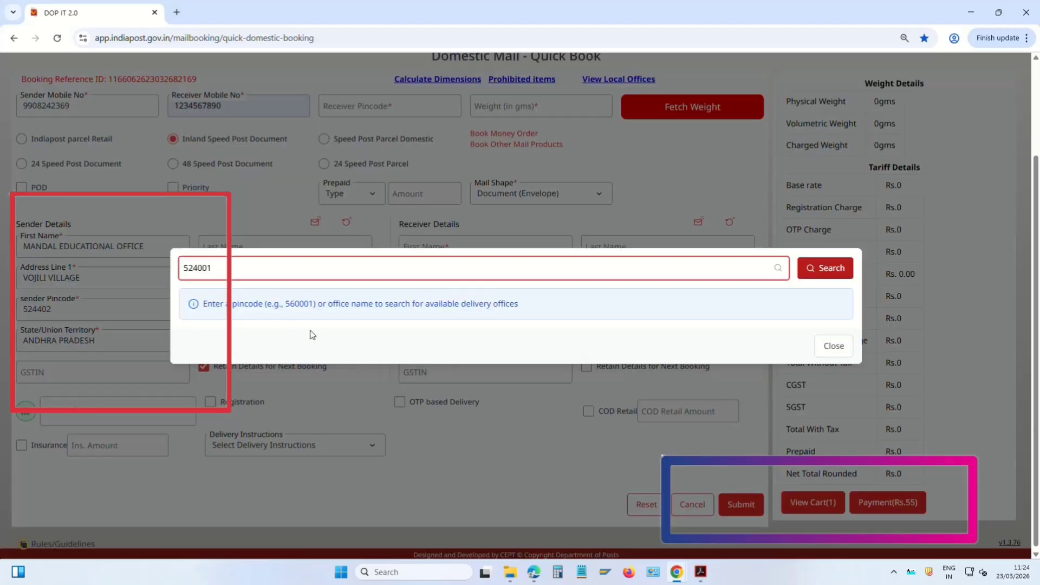
key("Return")
left_click(338, 250)
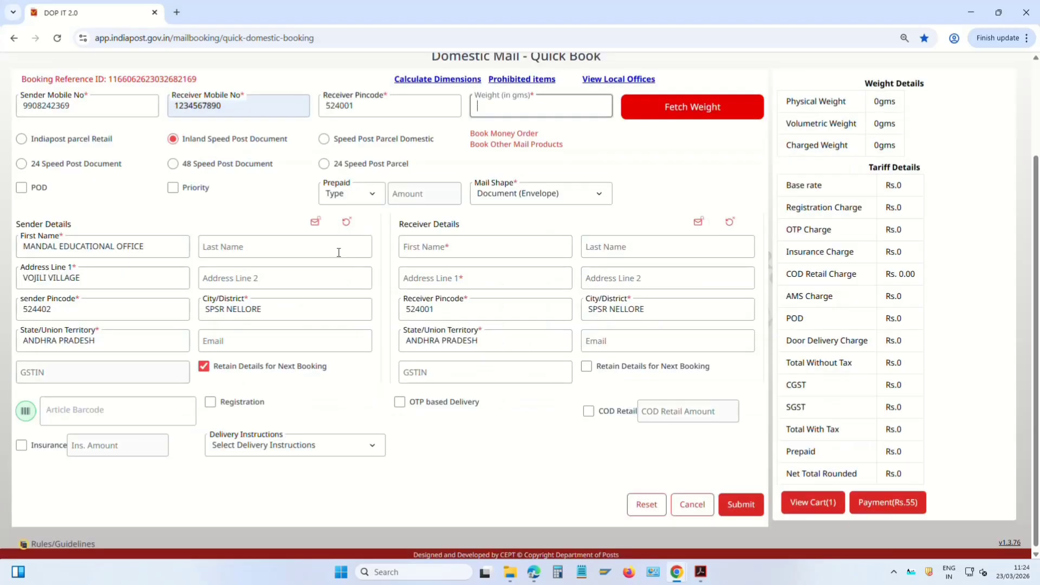
type("20")
key("Tab")
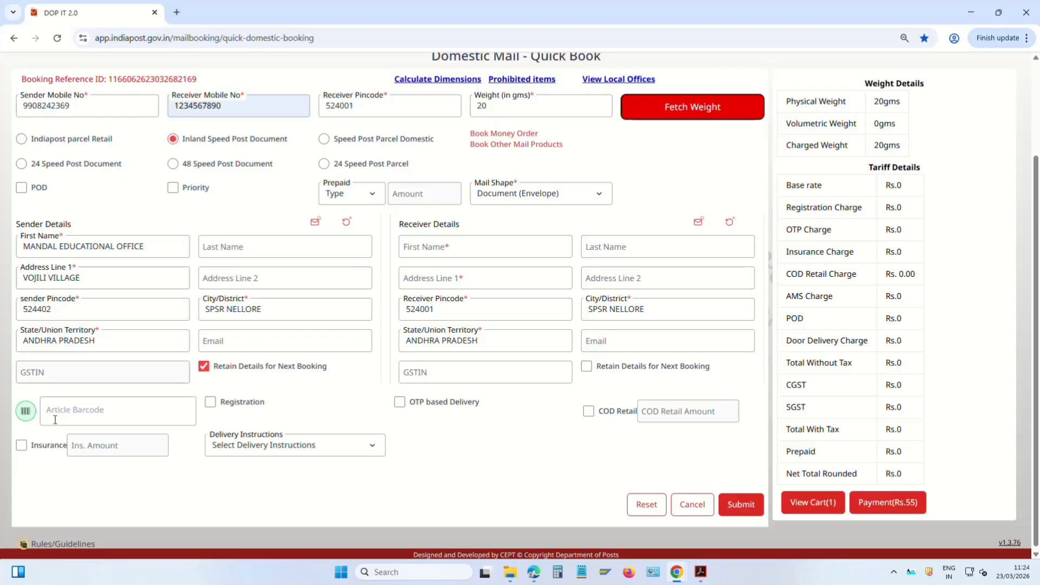
key("Return")
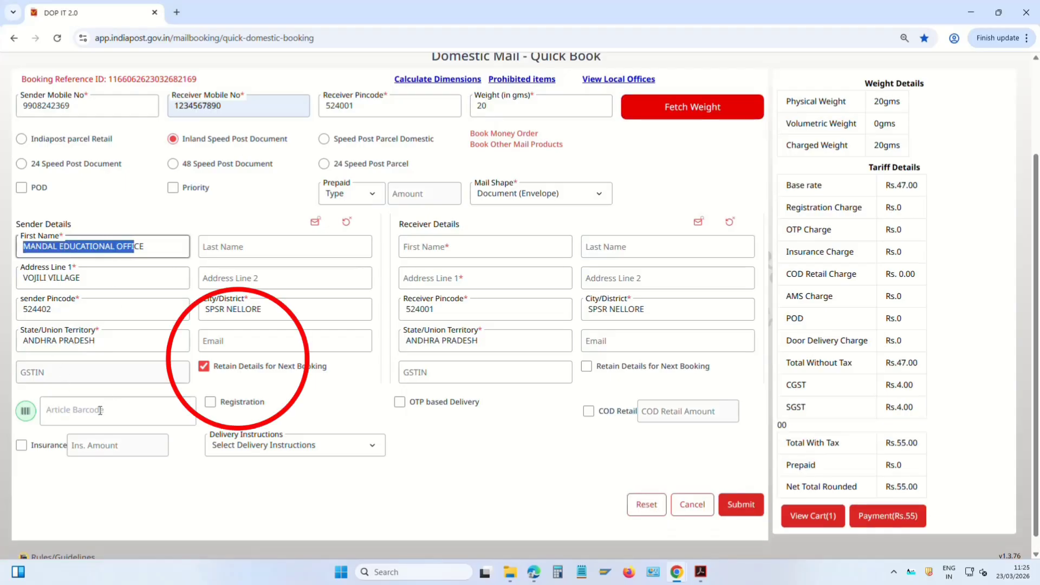
left_click(101, 411)
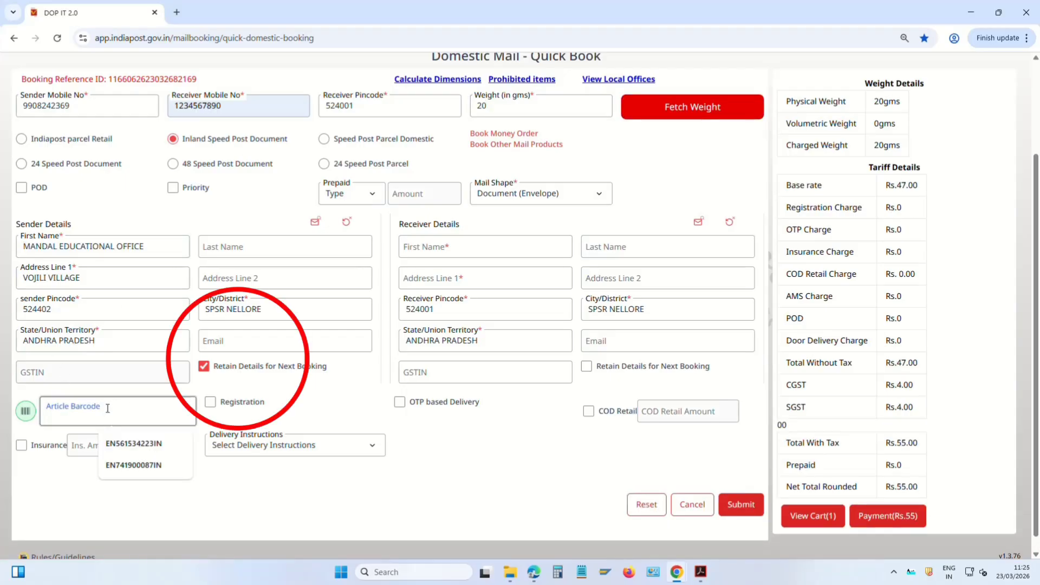
type("EN741902905IN")
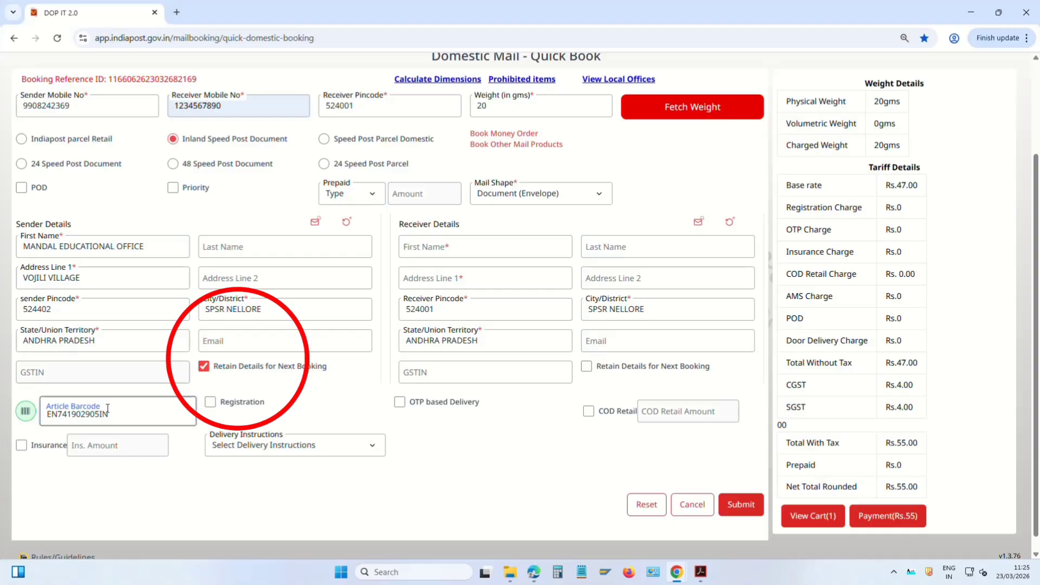
left_click(312, 450)
left_click(266, 366)
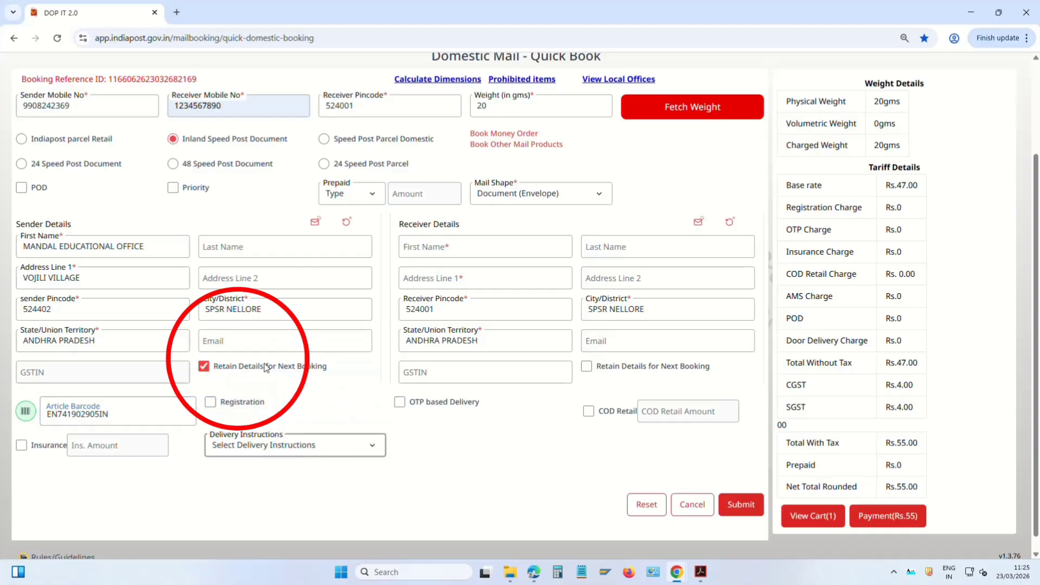
left_click(423, 251)
type("THE")
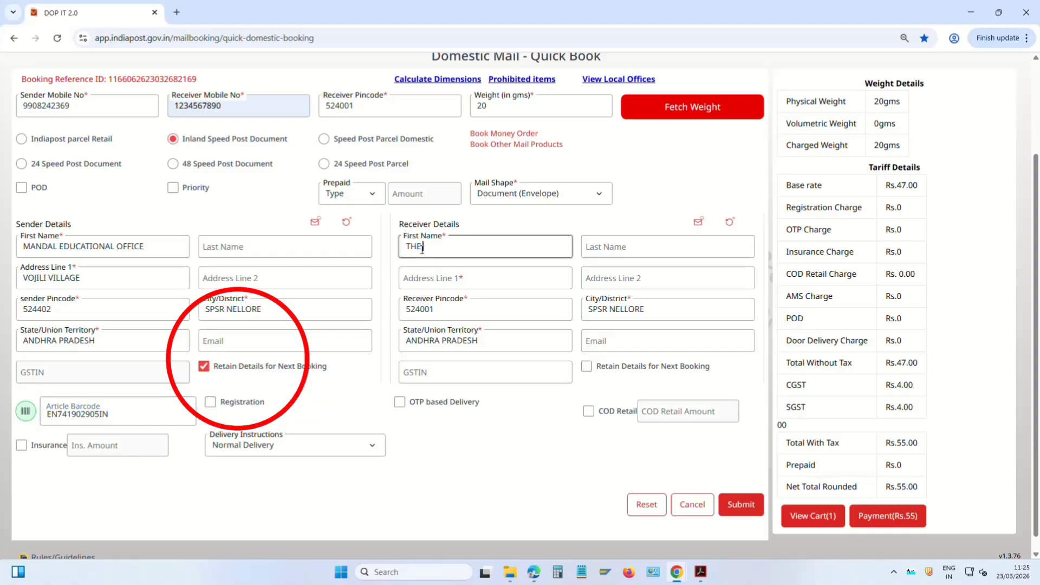
type(" PRINICPA")
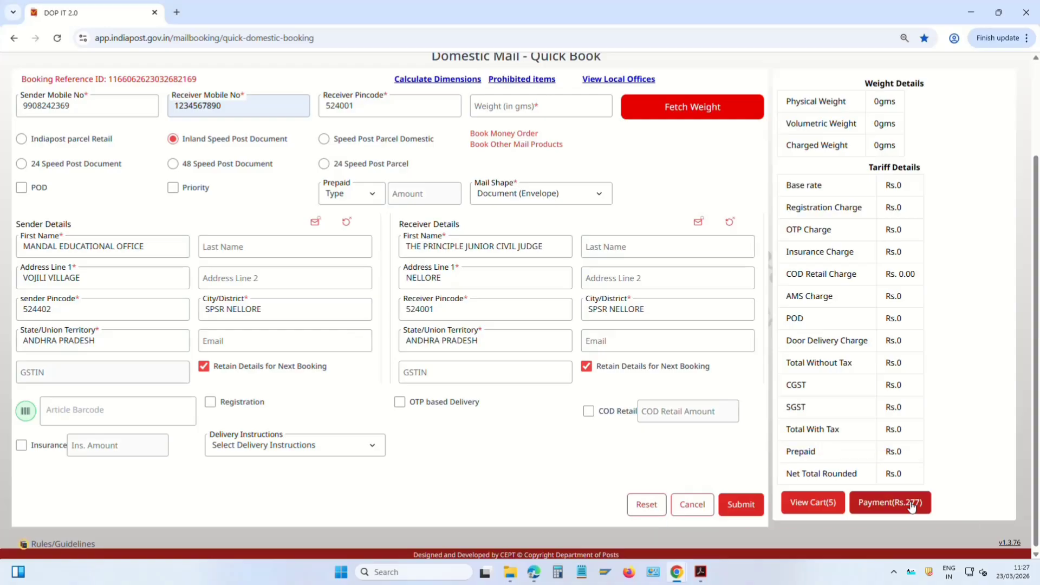
Pay the Rs.277 cart total by UPI/QR and verify the payment arrived
left_click(912, 504)
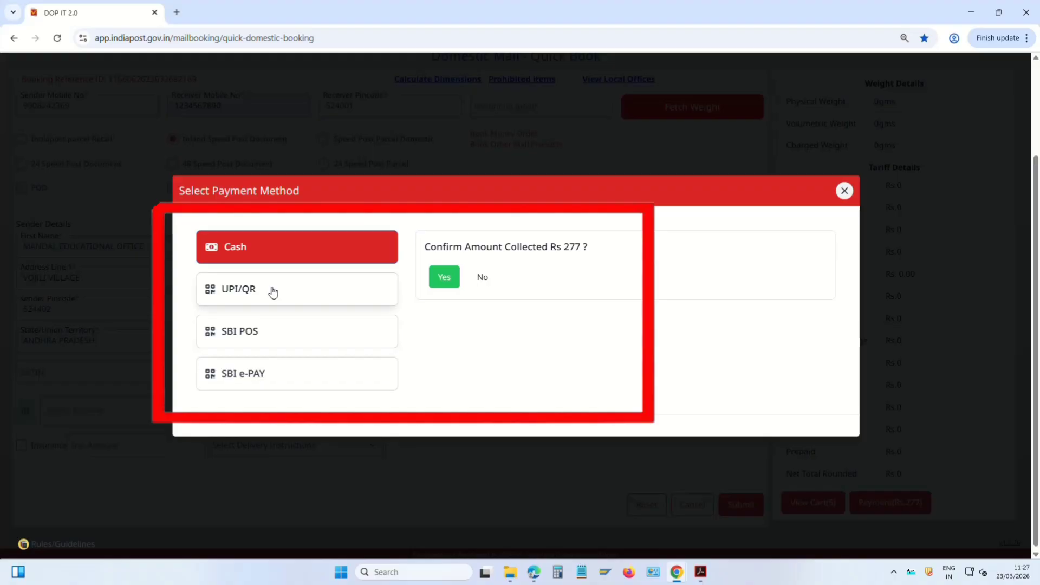
left_click(273, 292)
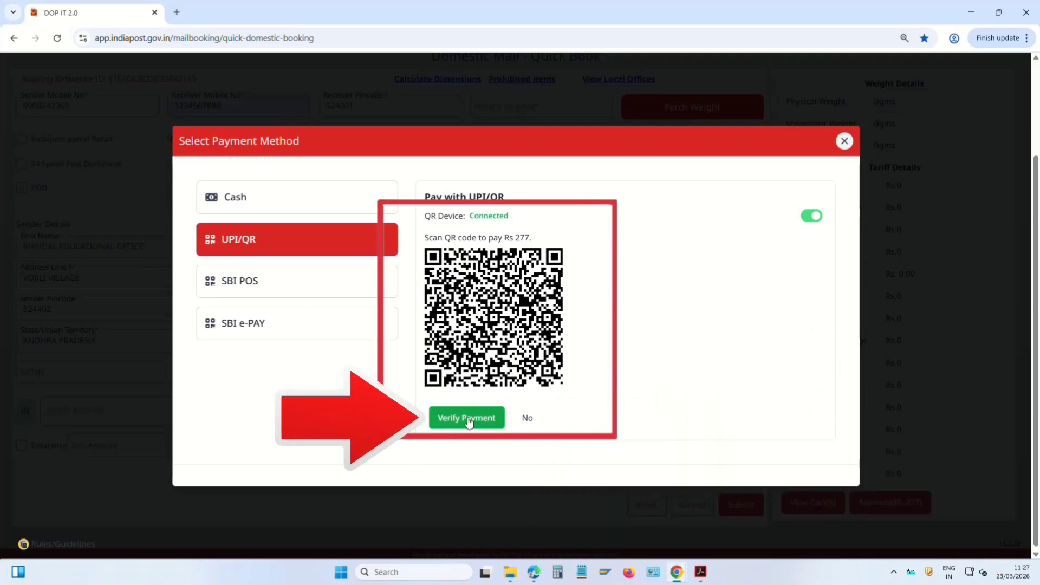
left_click(468, 421)
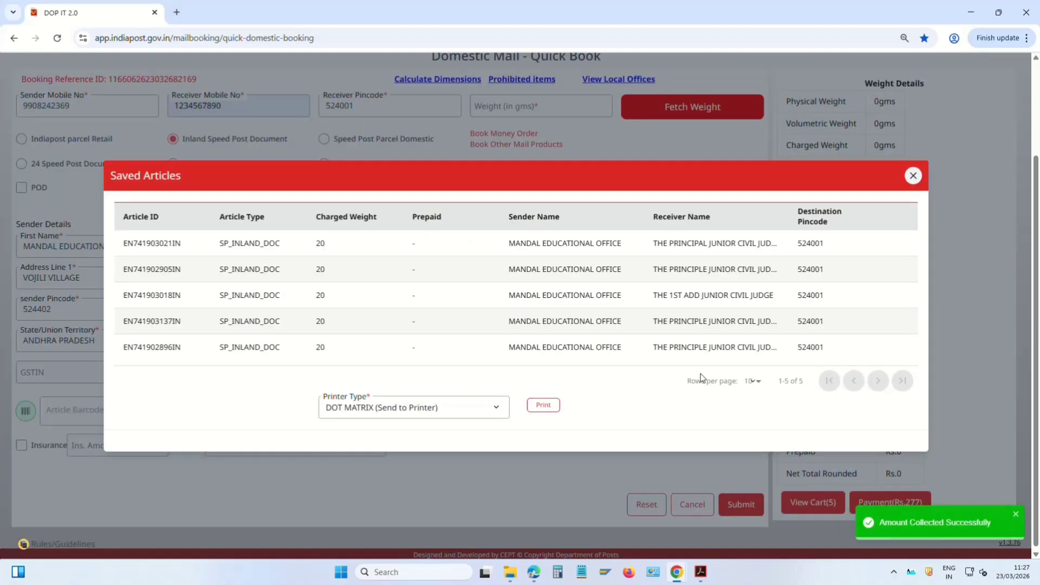
Print thermal receipts and labels, confirming EN741903021IN, EN741902905IN and EN741903018IN printed successfully
left_click(444, 407)
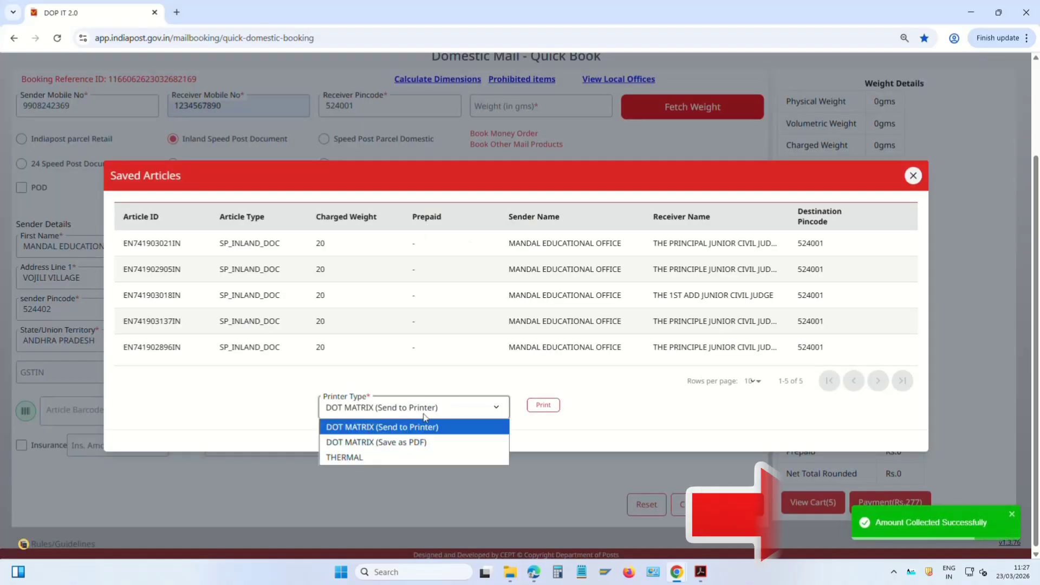
left_click(389, 456)
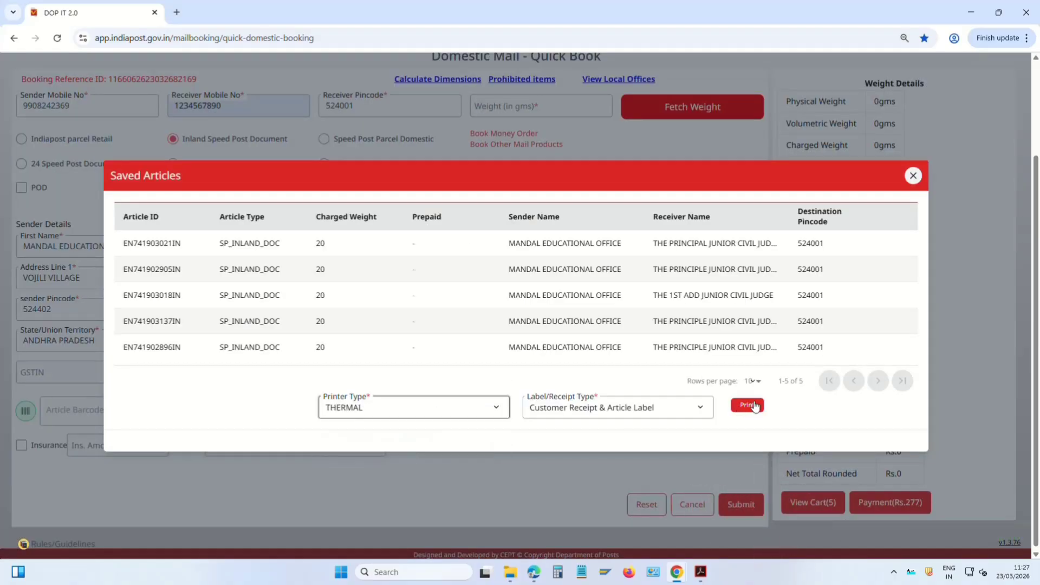
left_click(753, 405)
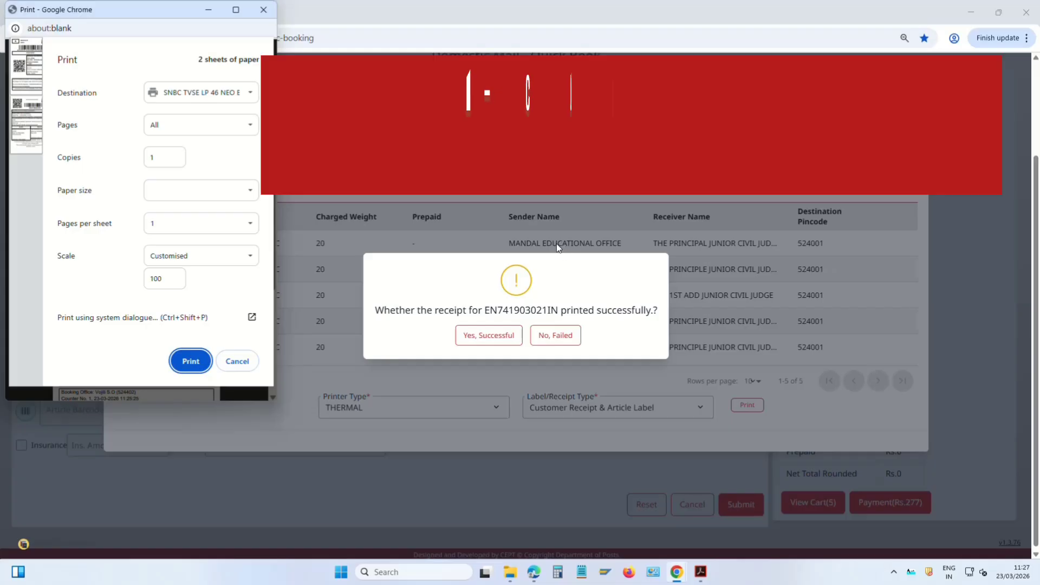
left_click(191, 361)
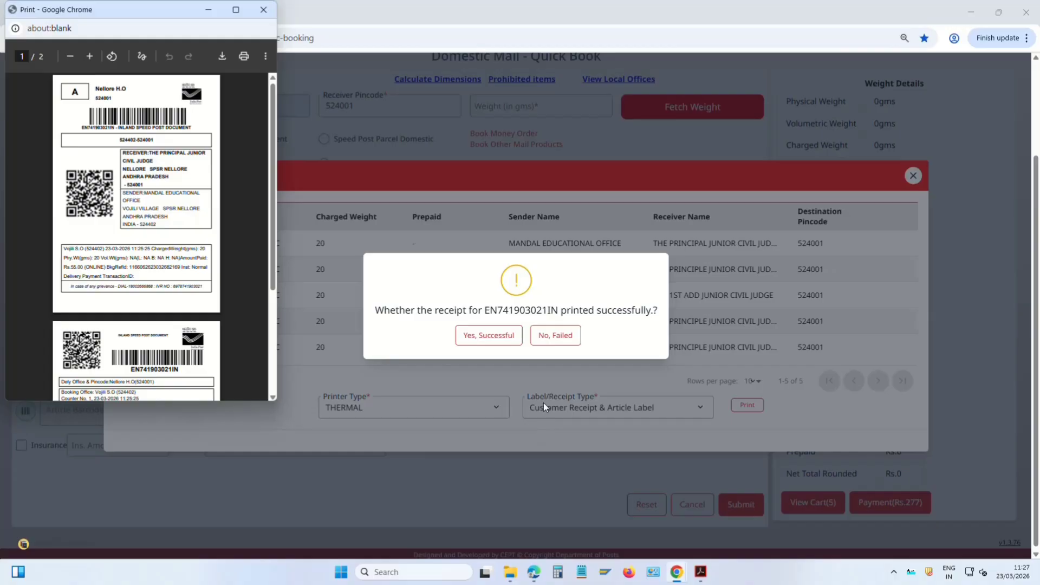
left_click(503, 336)
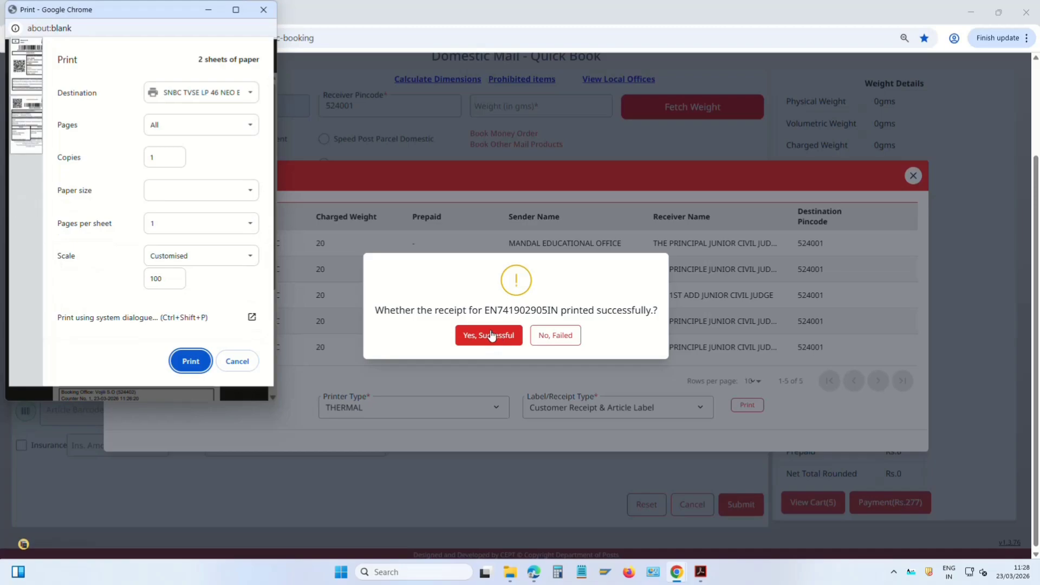
left_click(491, 336)
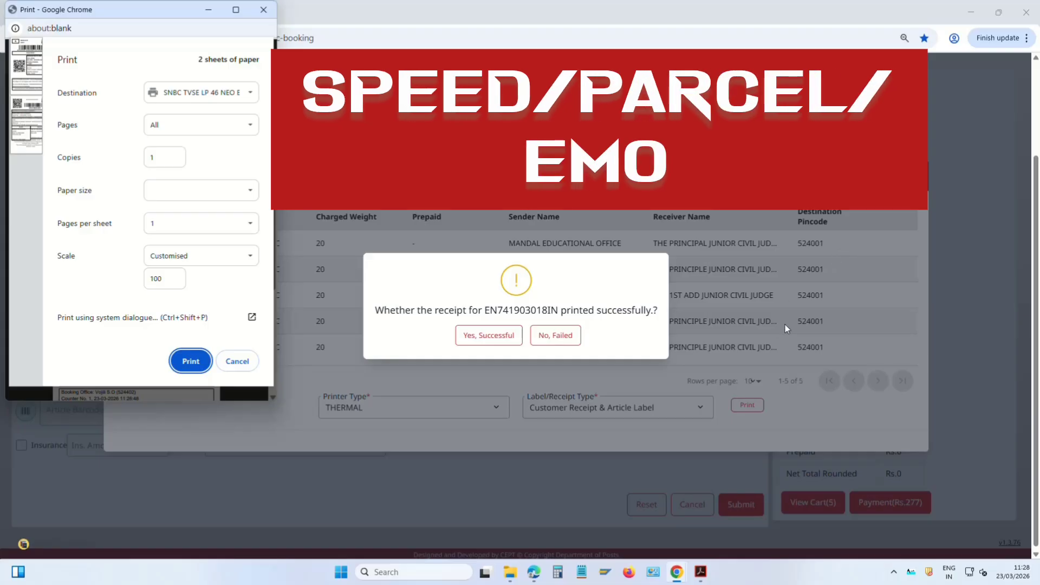
left_click(190, 361)
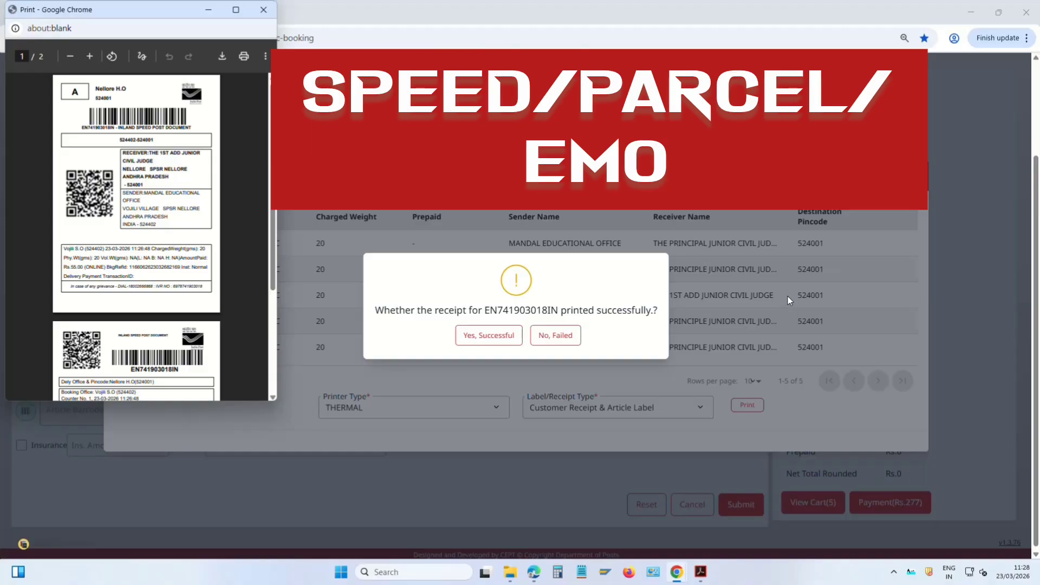
left_click(497, 335)
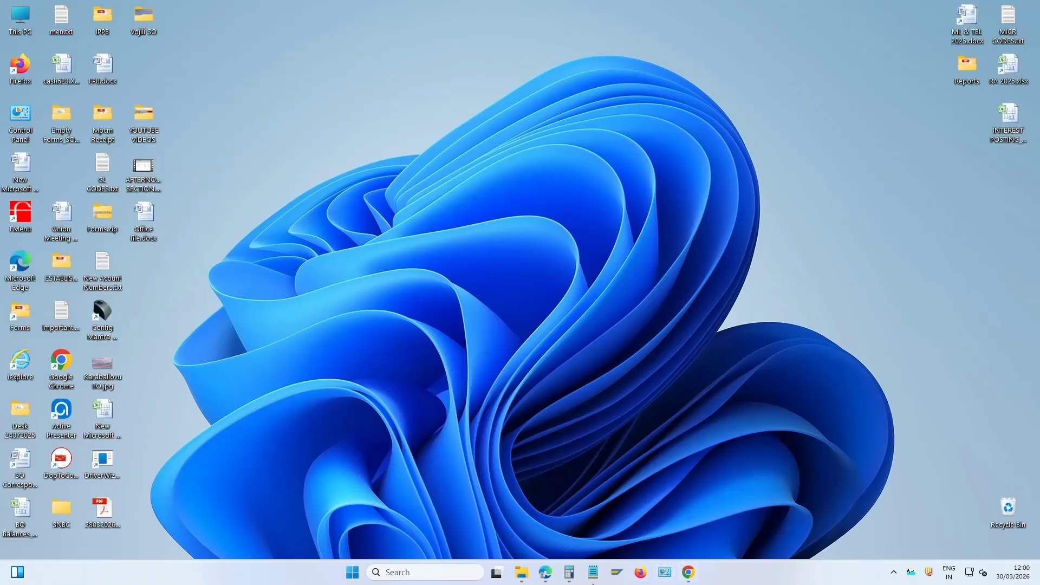
Switch windows and open Domestic MO Booking from Booking Solution's Money Remittance card
mouse_move(544, 568)
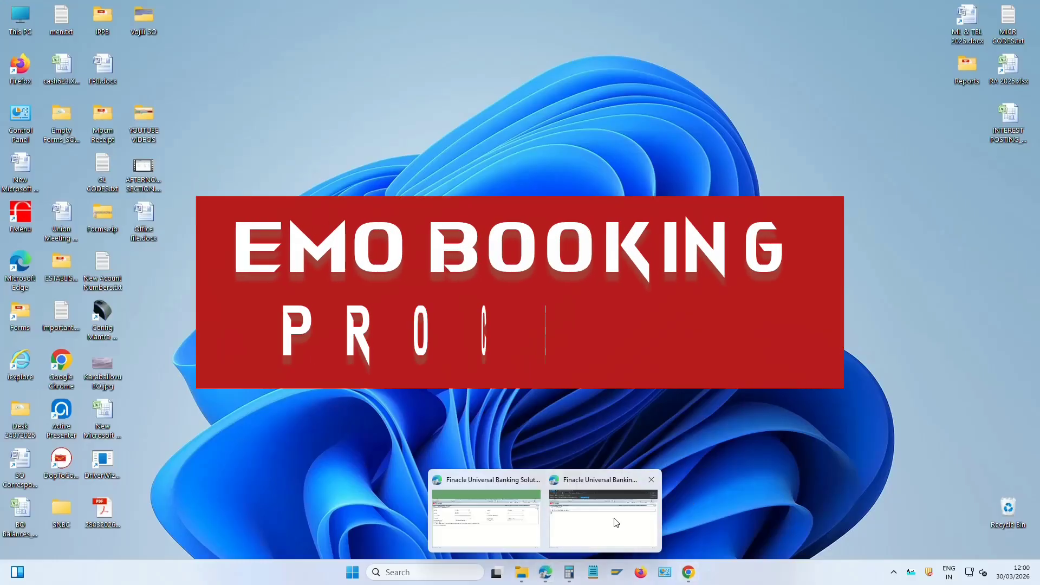
left_click(616, 523)
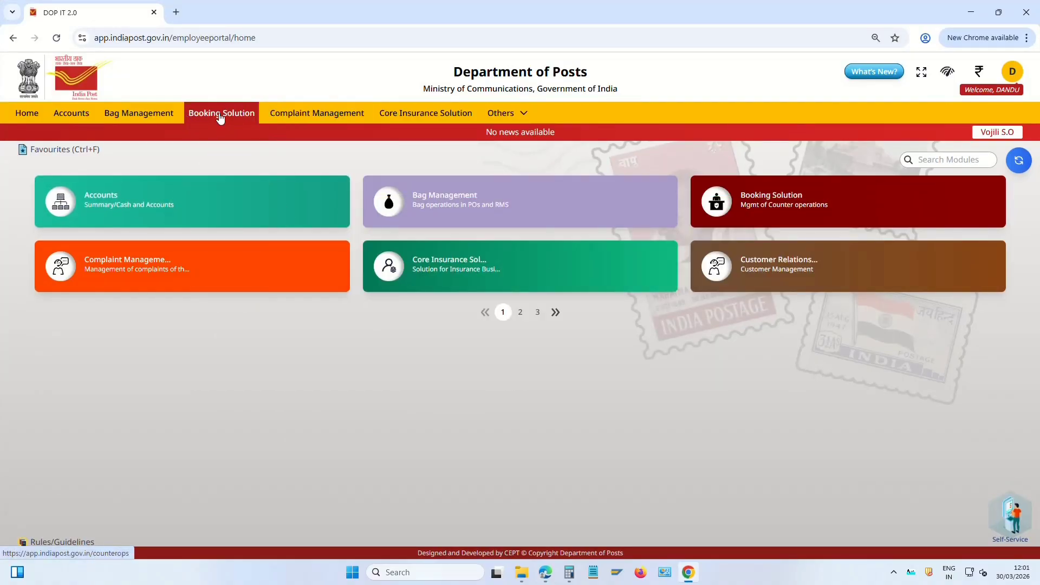
left_click(219, 116)
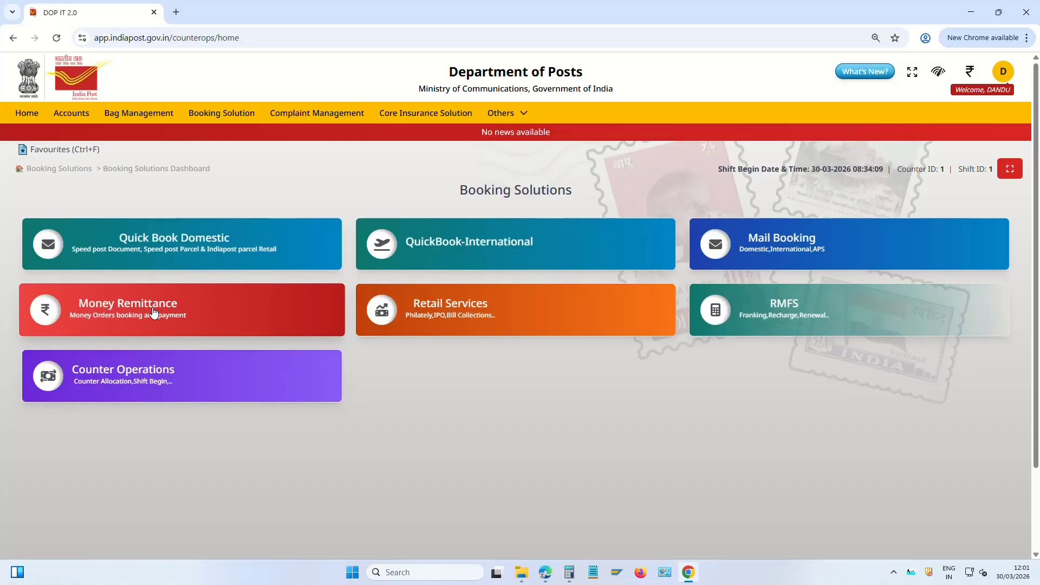
left_click(154, 312)
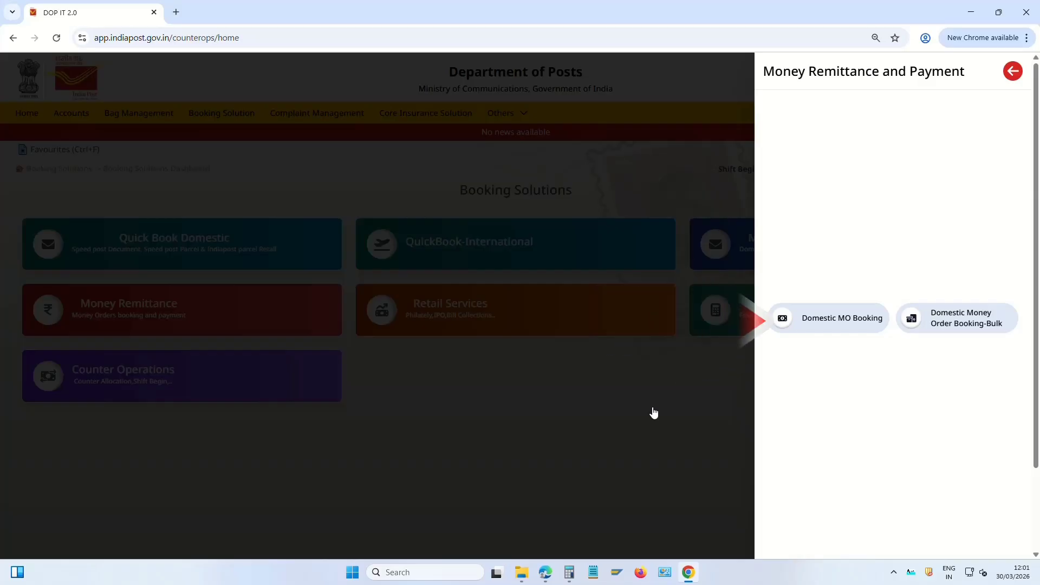
left_click(838, 319)
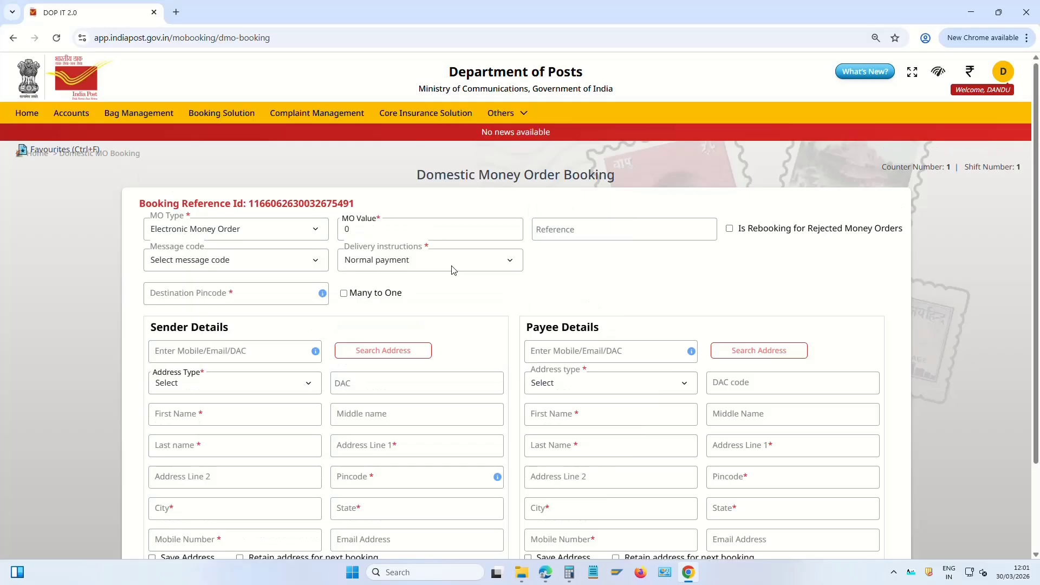
Check the booking reference and keep Electronic Money Order as the MO type
scroll(639, 285, "down", 1)
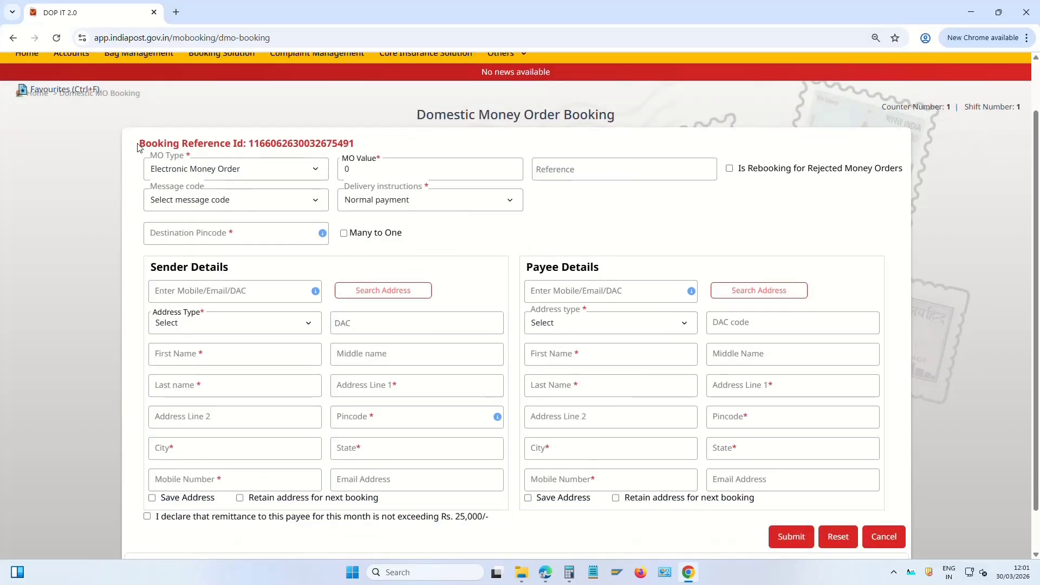
left_click_drag(138, 143, 360, 154)
left_click(511, 254)
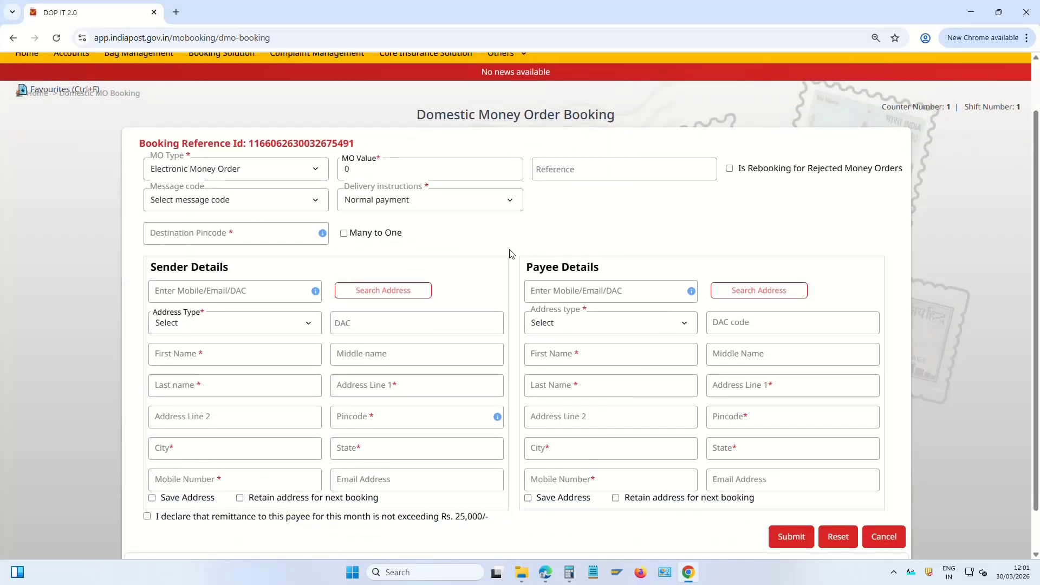
left_click(239, 172)
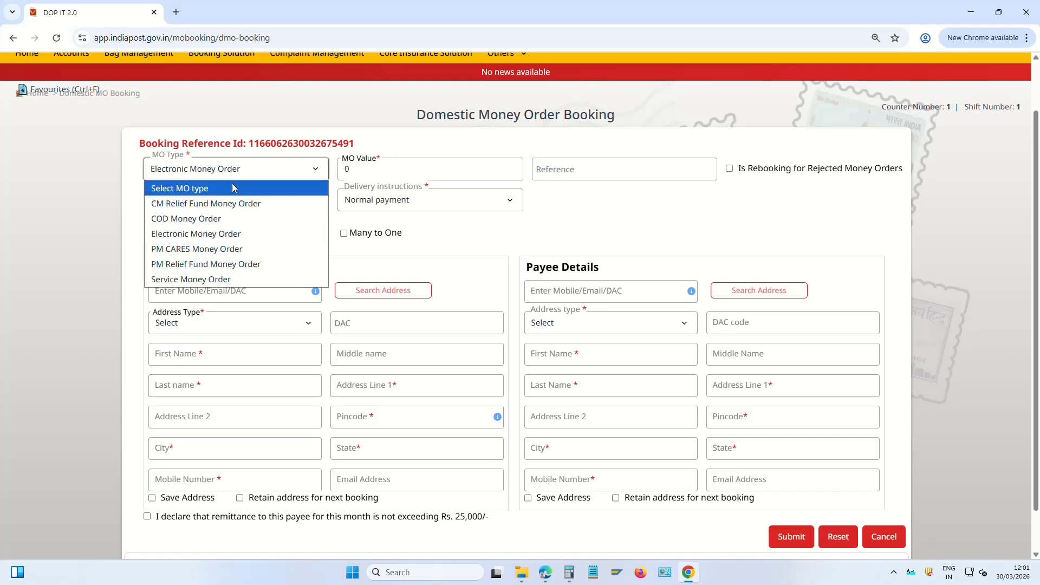
left_click(230, 236)
Enter an MO value of 200, giving an MO total of 210
left_click(381, 169)
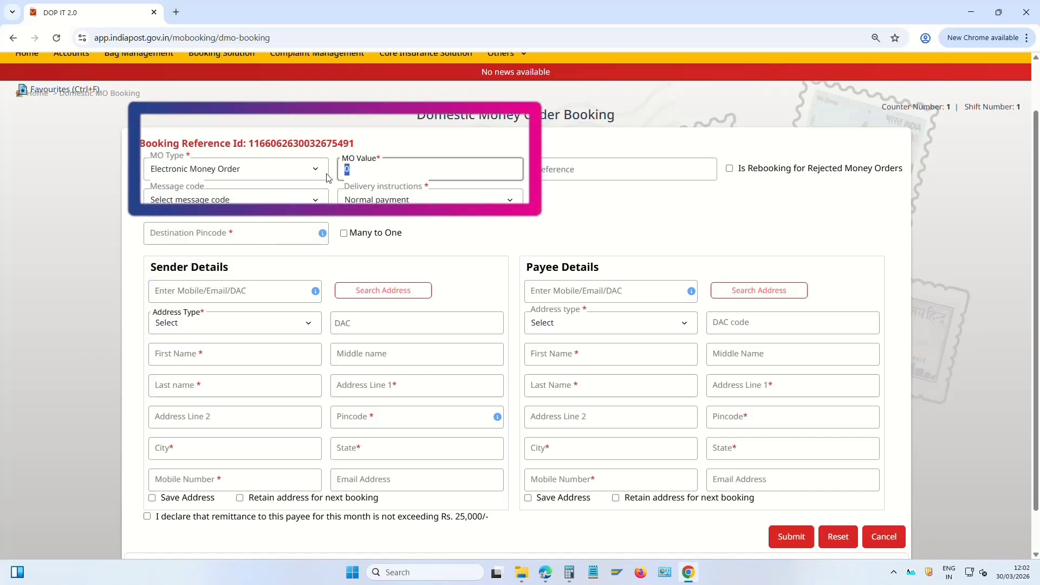
key("BackSpace")
type("200")
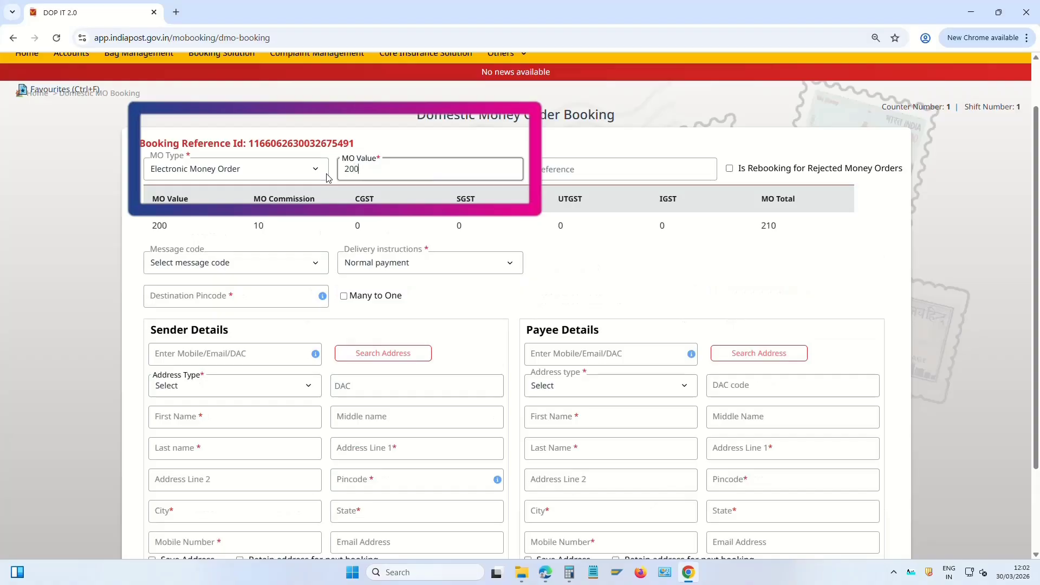
key("Tab")
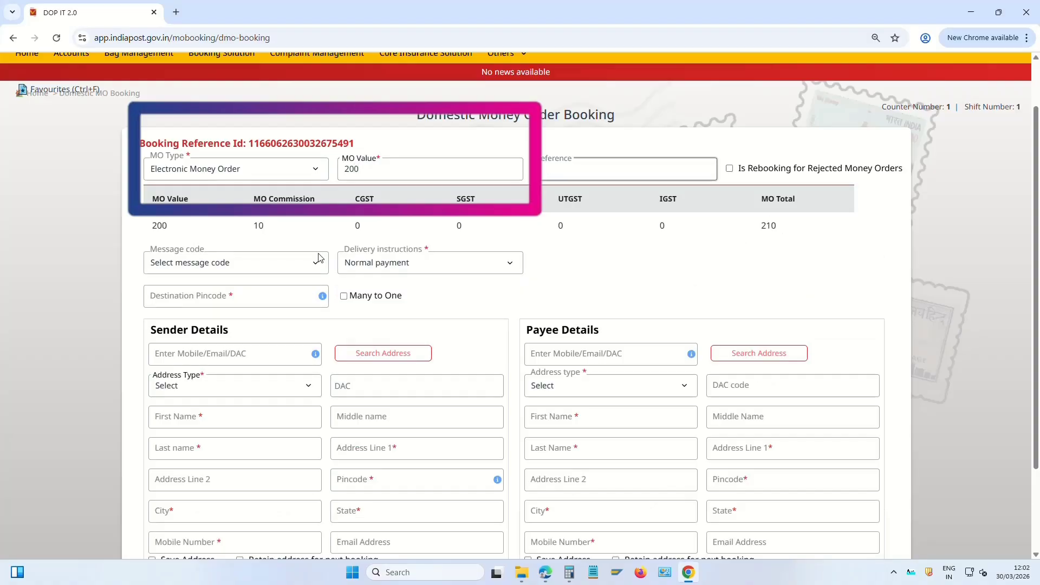
left_click_drag(154, 227, 172, 226)
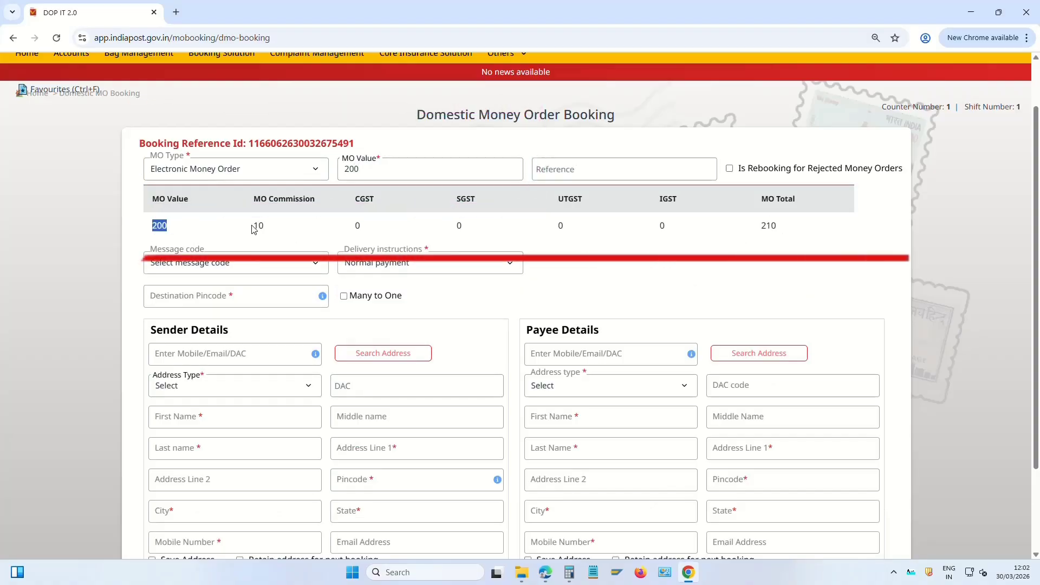
left_click_drag(259, 225, 266, 225)
left_click_drag(760, 228, 783, 228)
Enter reference 'emo' and keep Normal payment as the delivery instruction
left_click(511, 215)
left_click(582, 167)
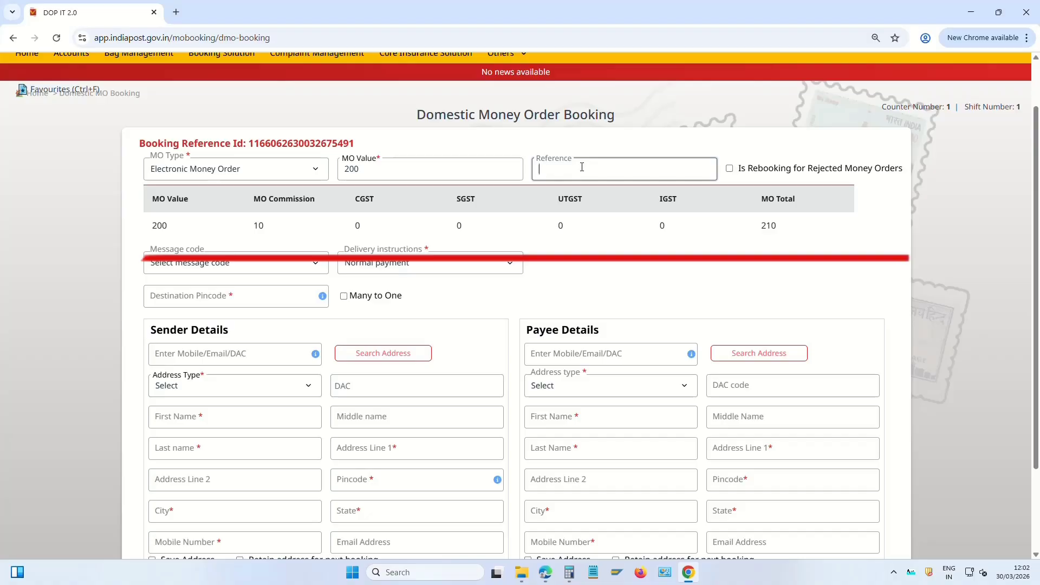
type("emo")
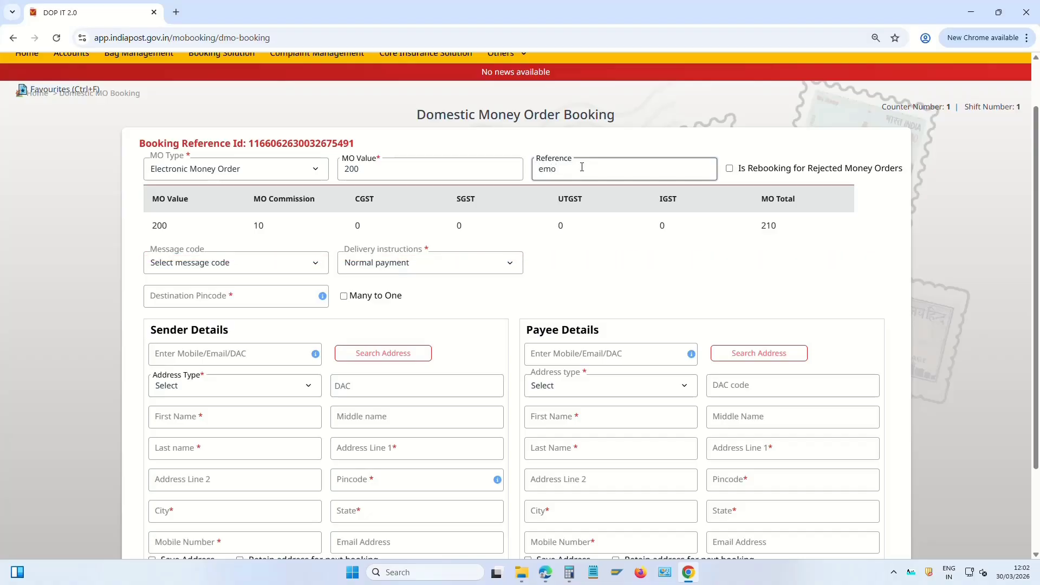
left_click(191, 266)
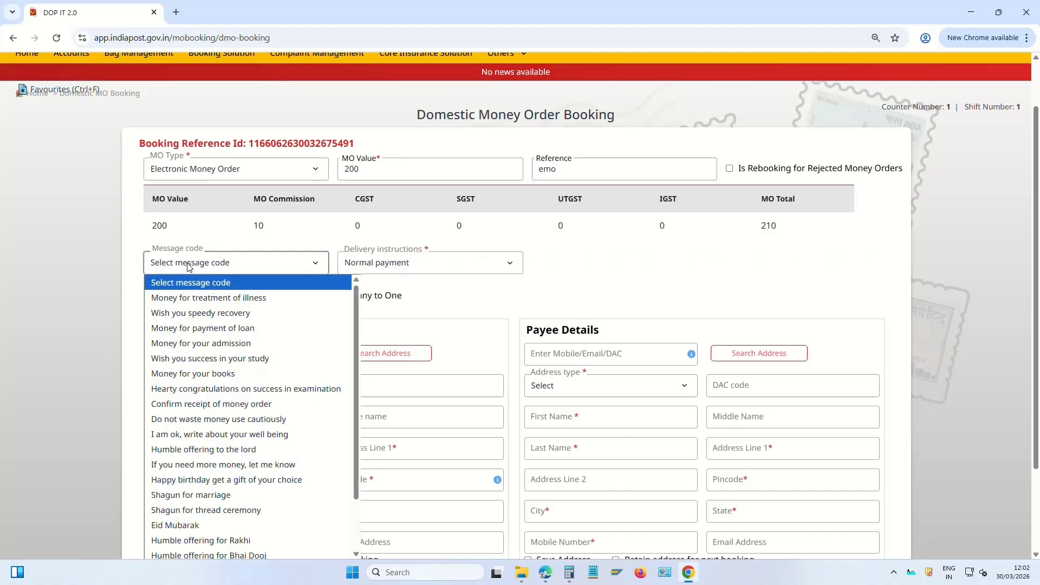
left_click(189, 267)
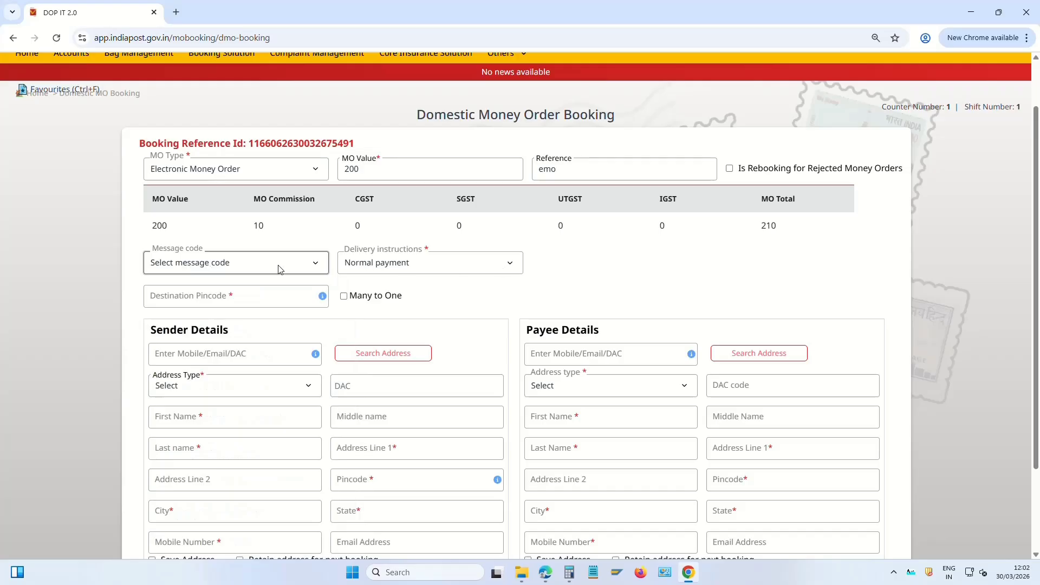
left_click(233, 265)
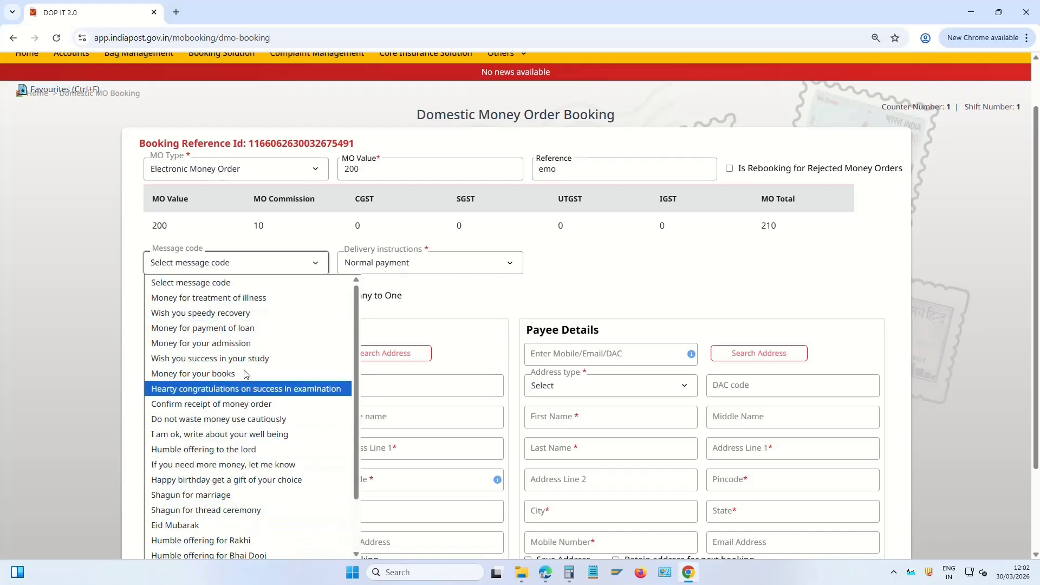
left_click(419, 265)
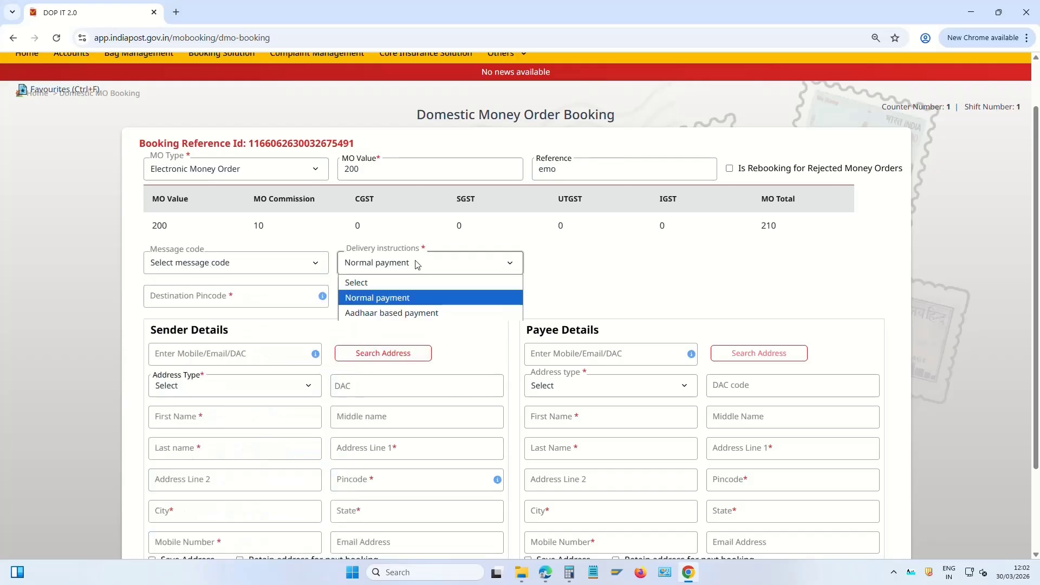
left_click(400, 302)
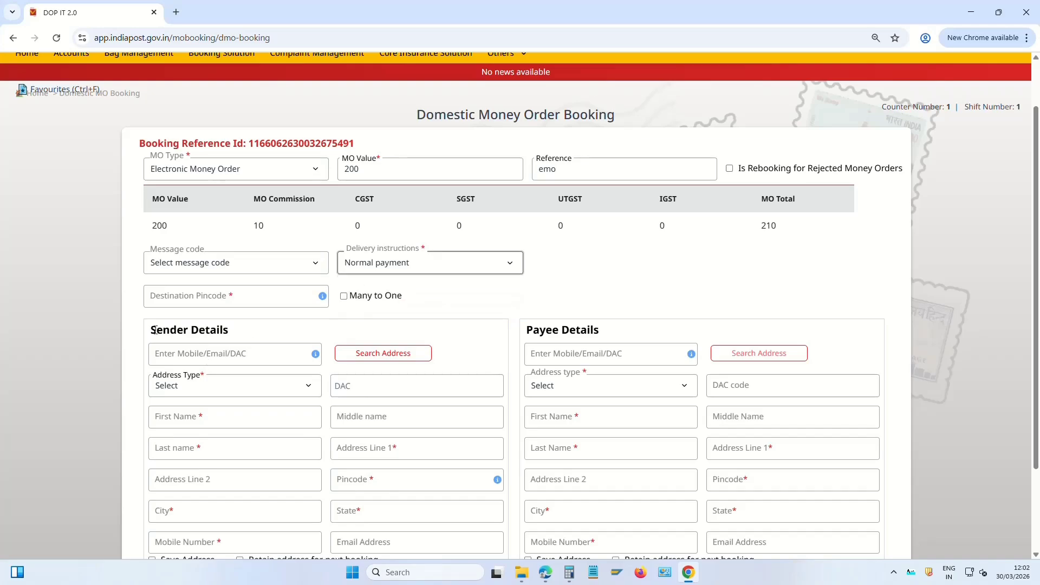
Set the sender's address type to Home and enter the sender's full name
left_click_drag(155, 330, 240, 337)
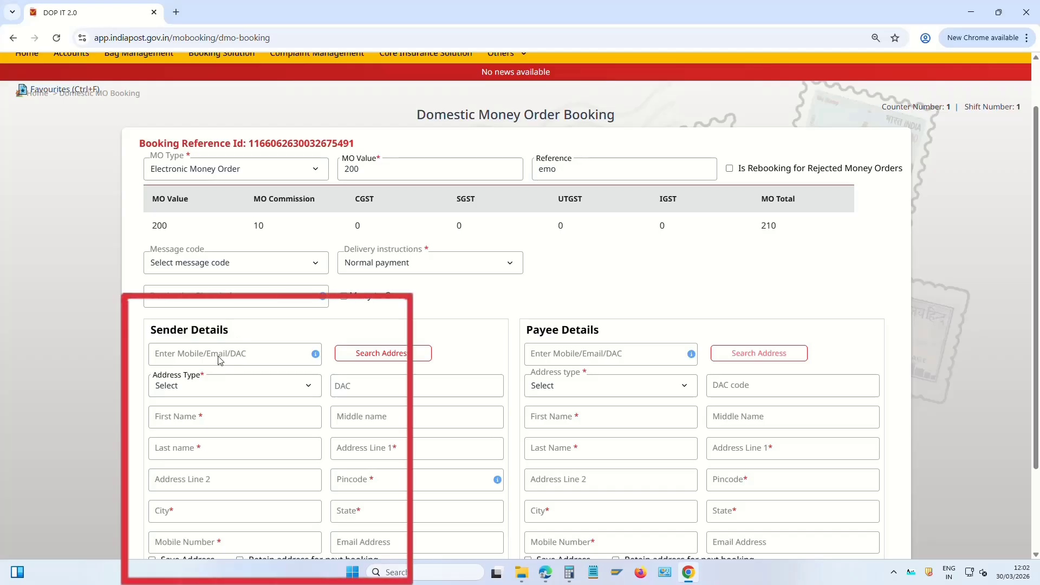
left_click(244, 356)
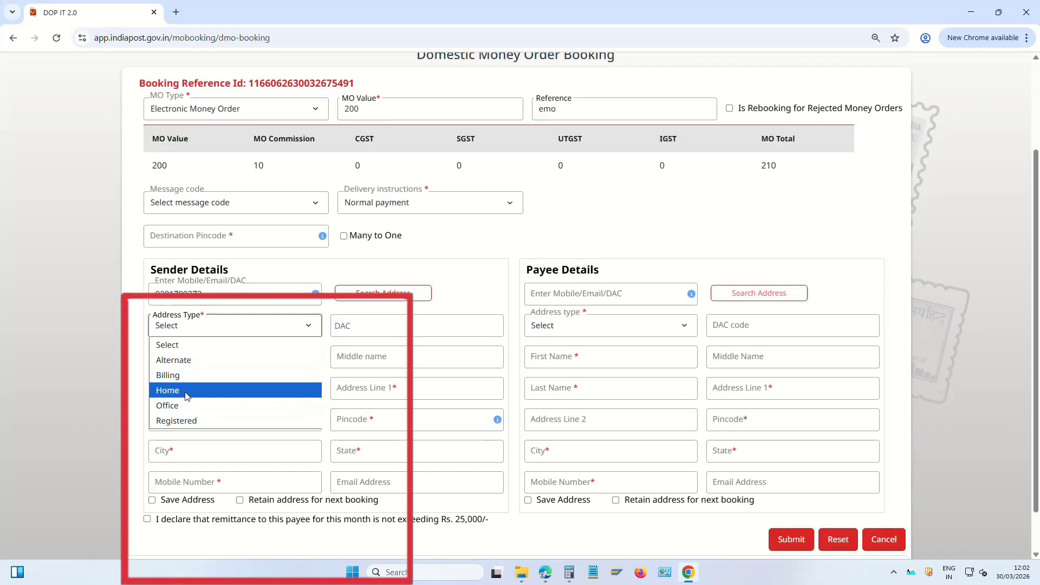
left_click(185, 389)
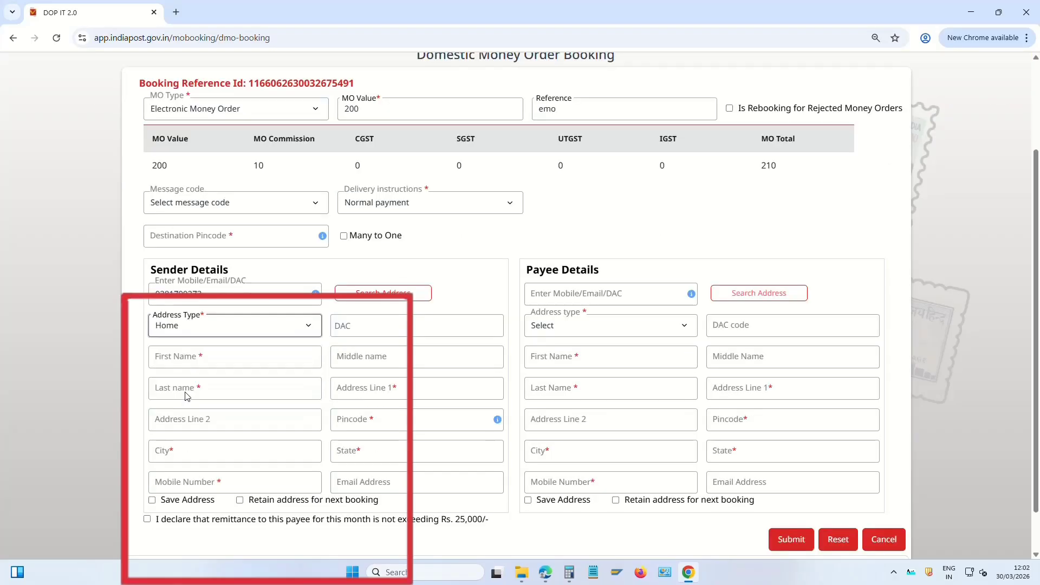
left_click(213, 360)
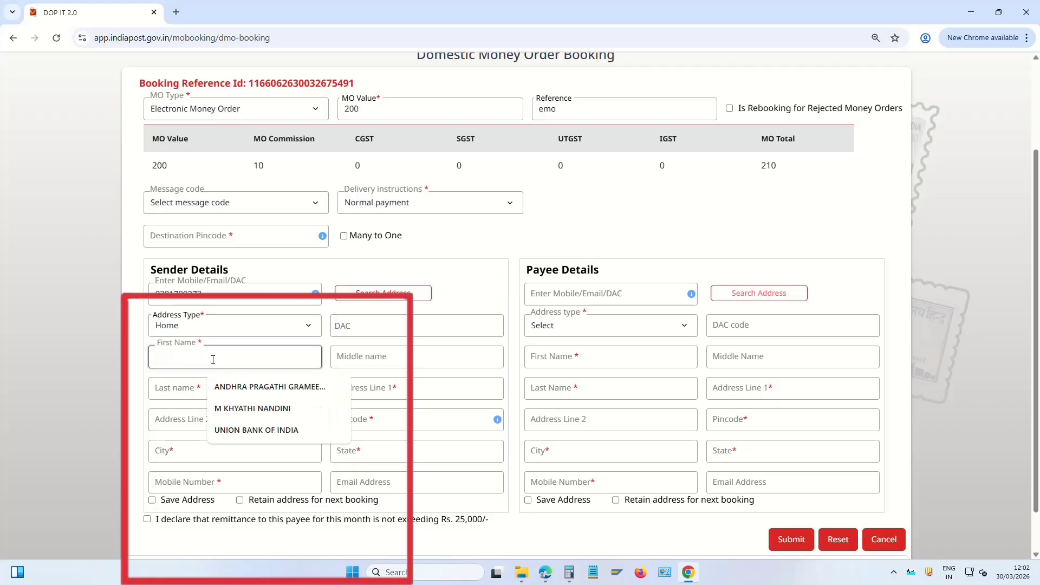
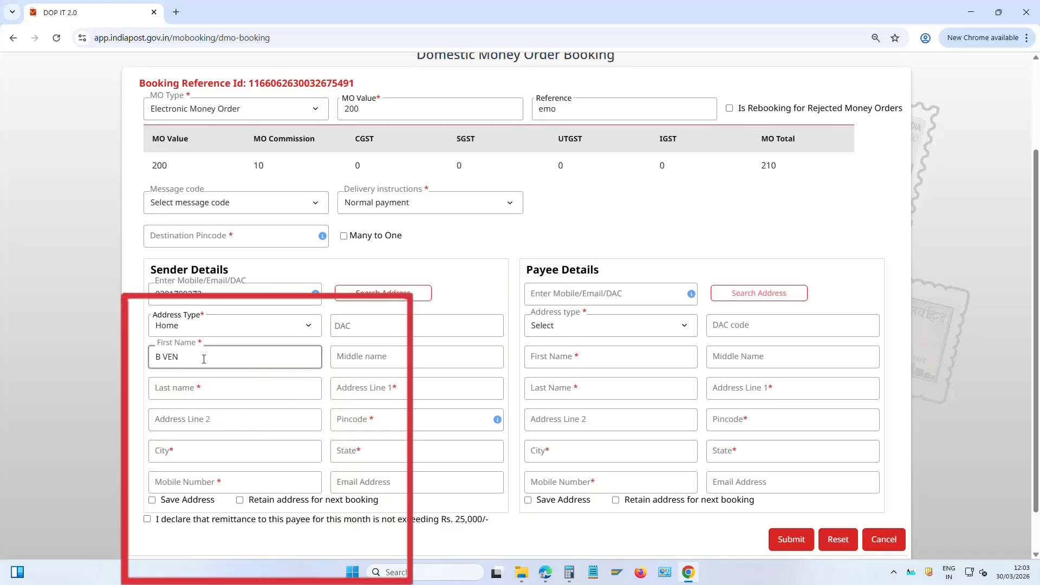
key("Tab")
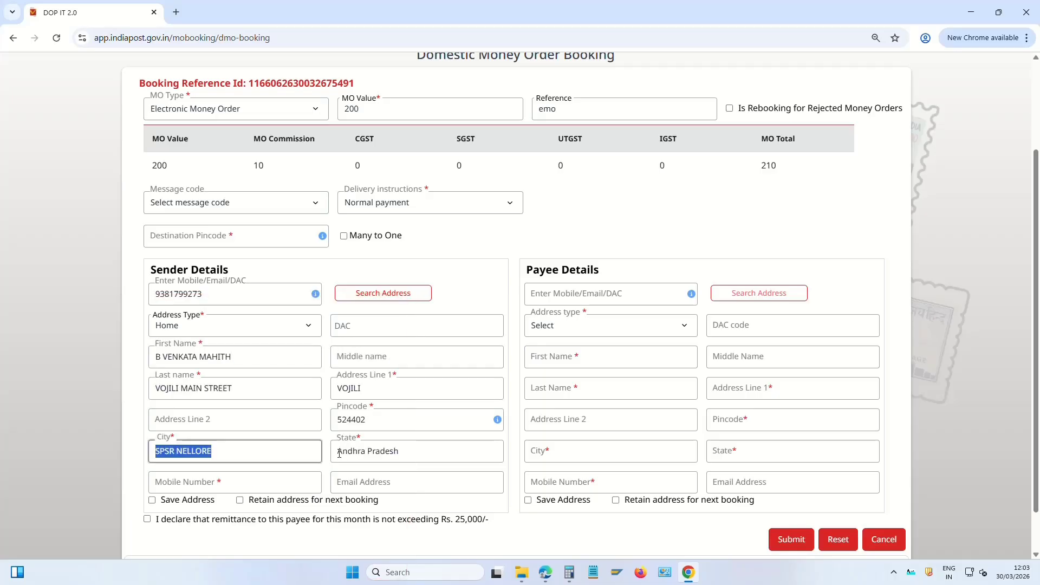
key("Tab")
Fill the sender's state and paste the searched number as the sender's mobile number
left_click(465, 454)
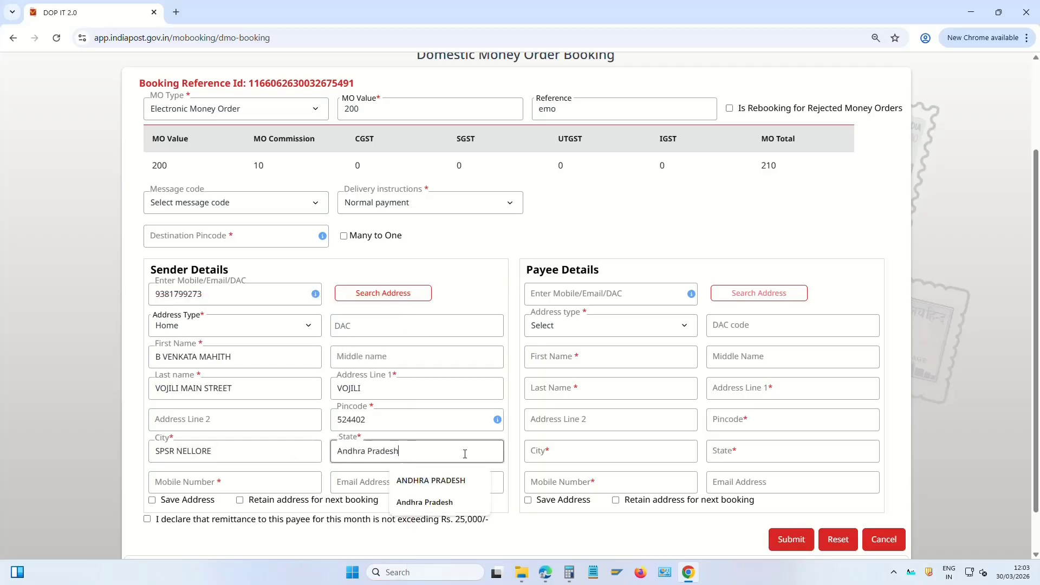
scroll(460, 444, "down", 1)
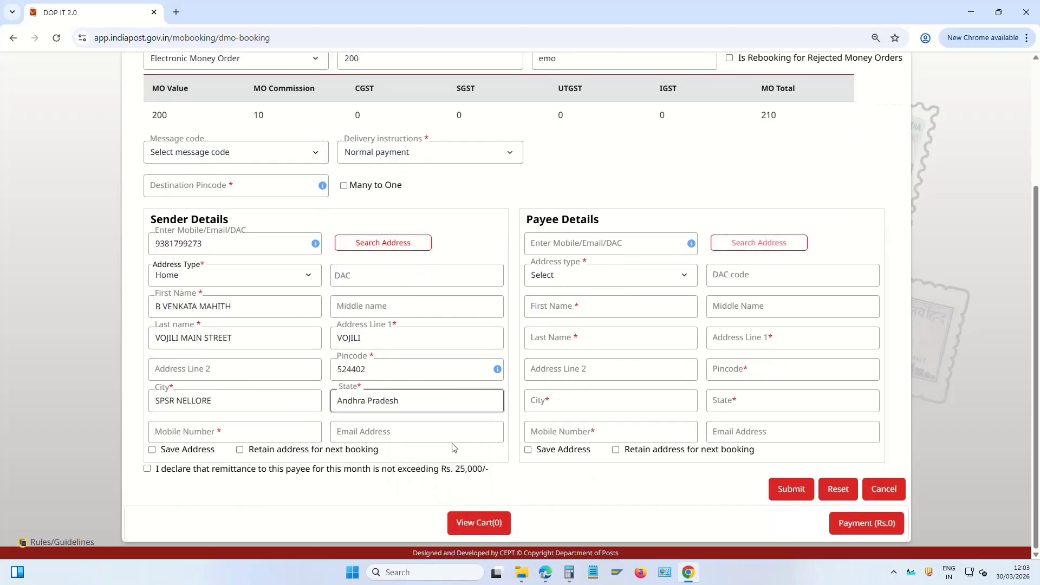
left_click(217, 437)
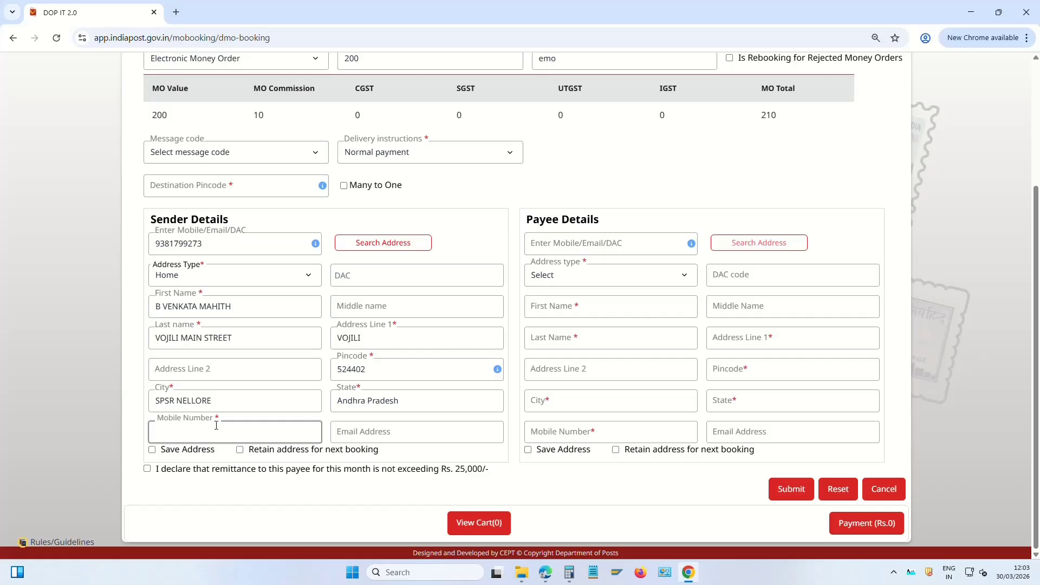
double_click(207, 247)
key("ctrl+c")
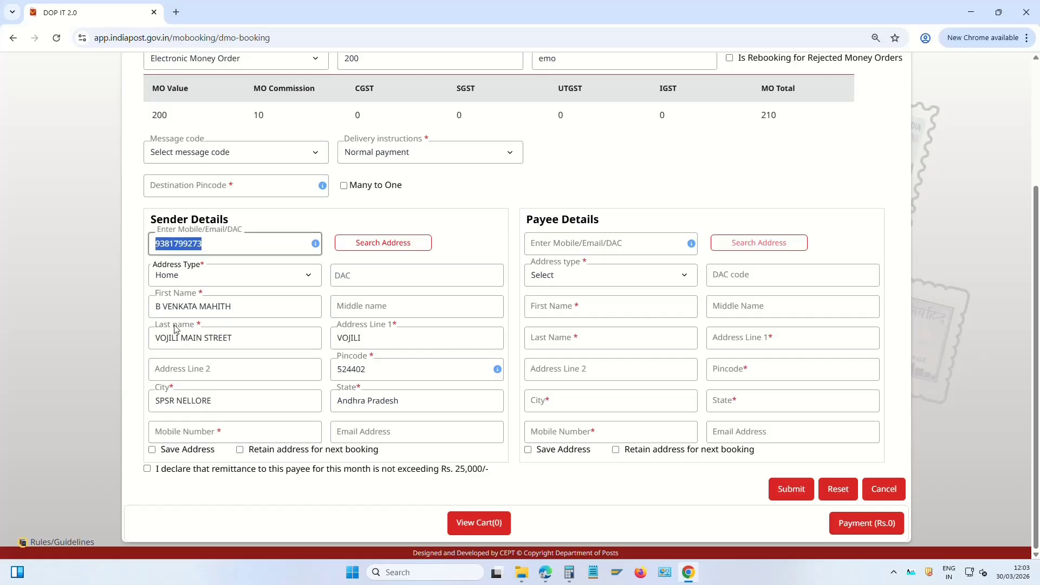
left_click(265, 429)
key("ctrl+v")
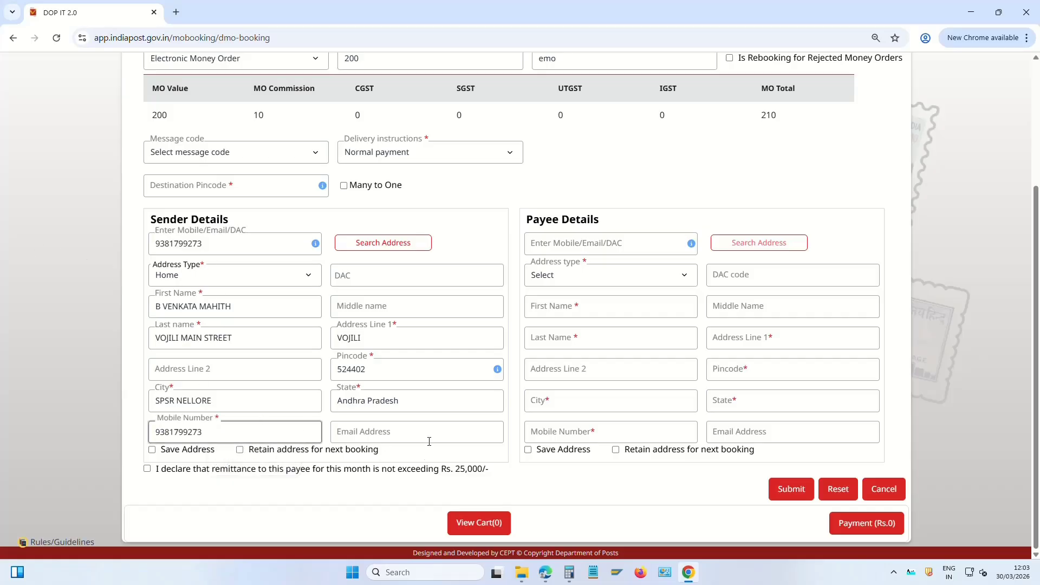
left_click(429, 440)
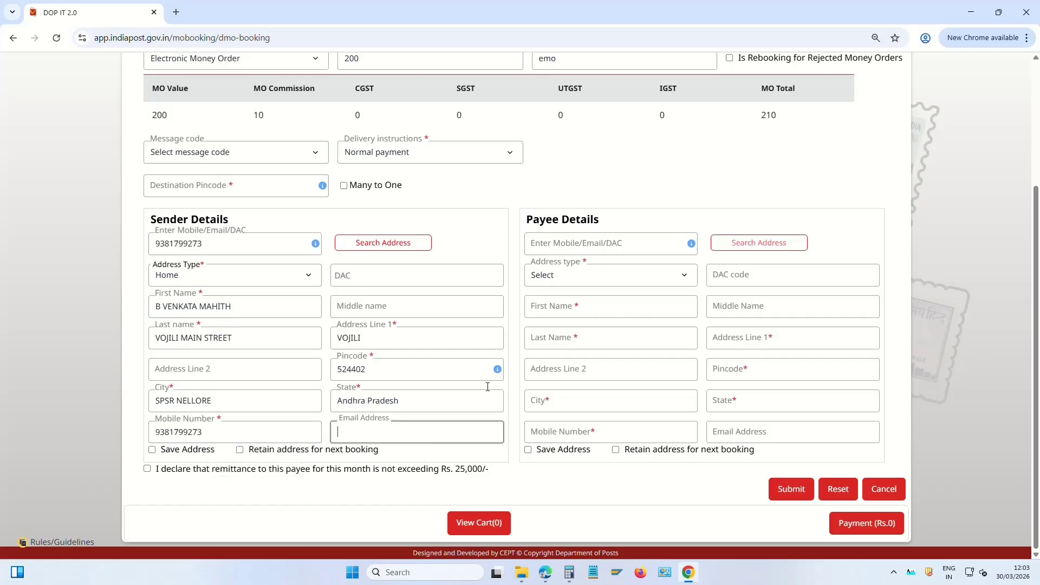
Set the payee's address type to Home and enter the payee's name, correcting a typo
left_click(595, 275)
left_click(566, 341)
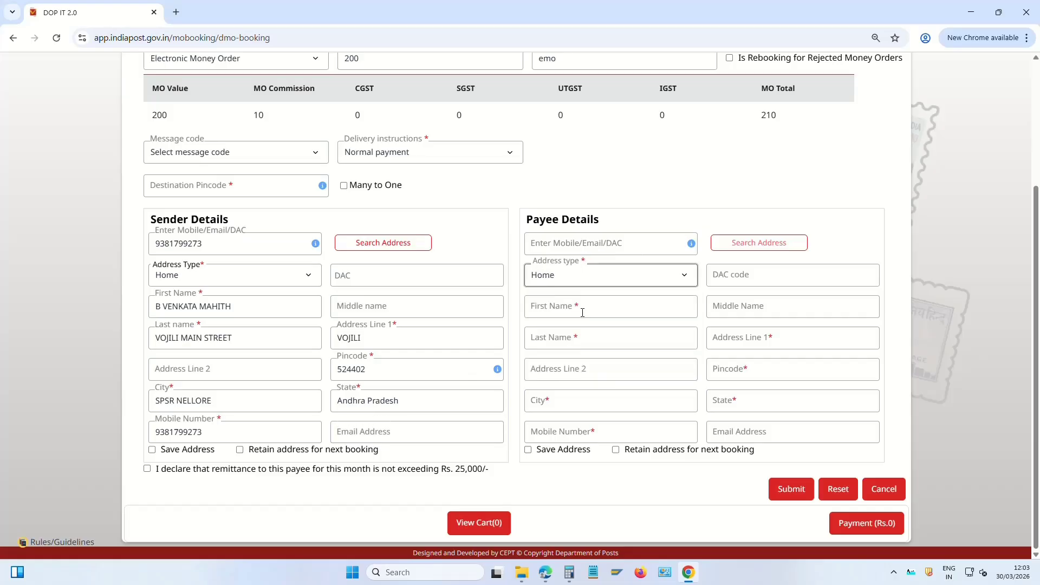
left_click(589, 307)
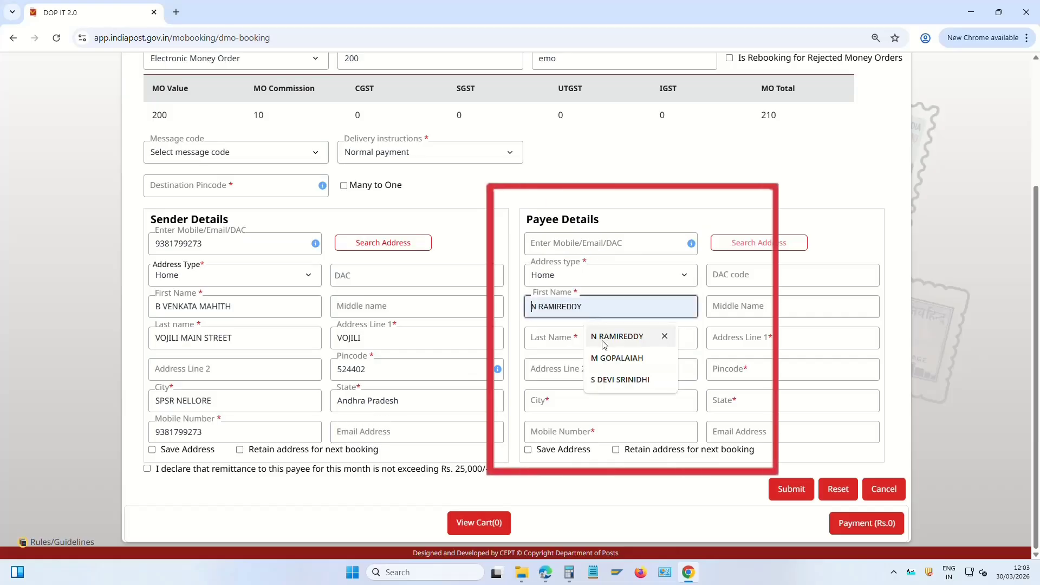
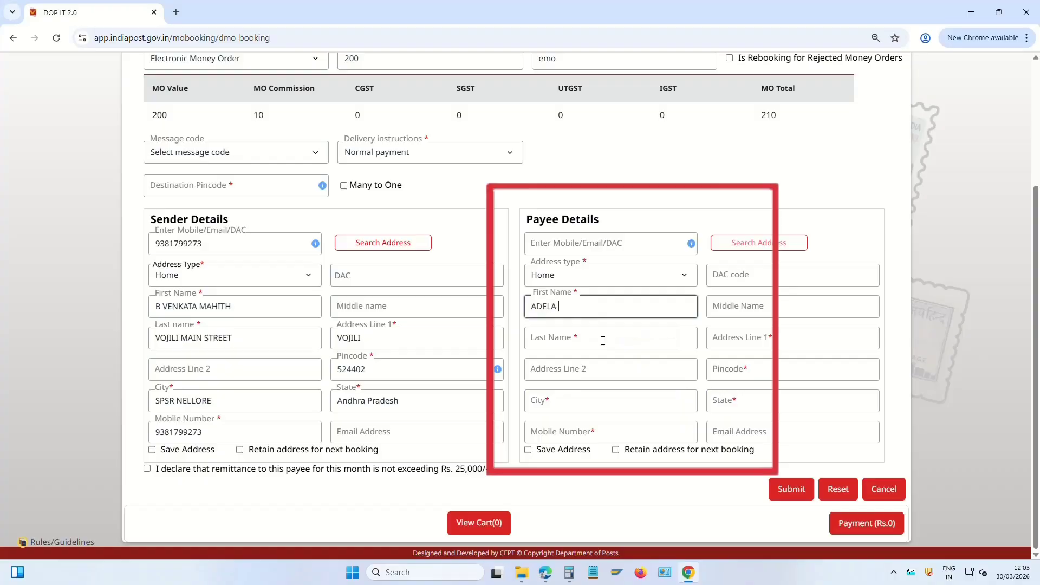
key("Tab")
key("Tab")
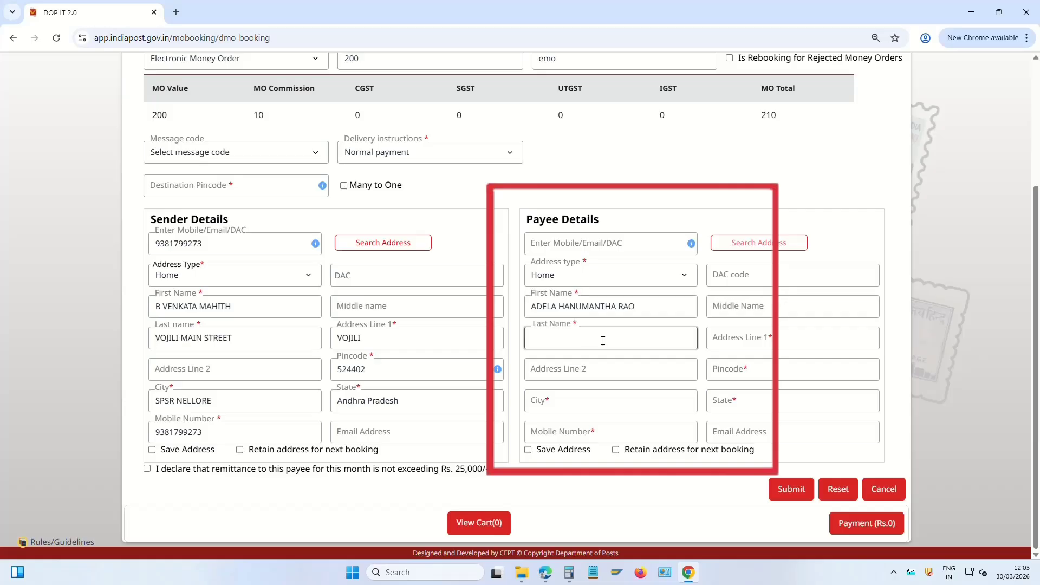
Enter the payee's address lines and pincode, and leave the remittance declaration ticked
key("Tab")
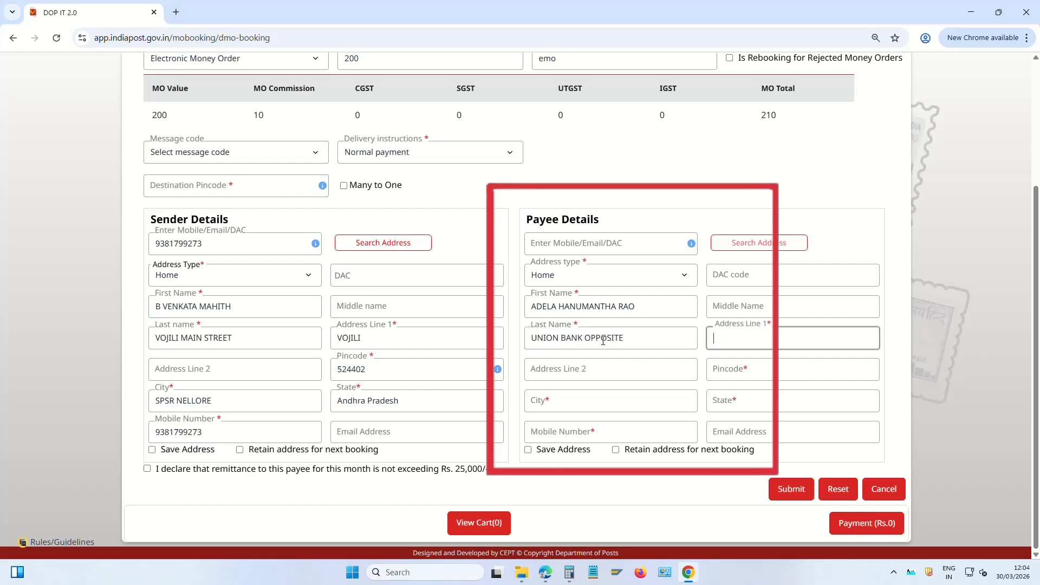
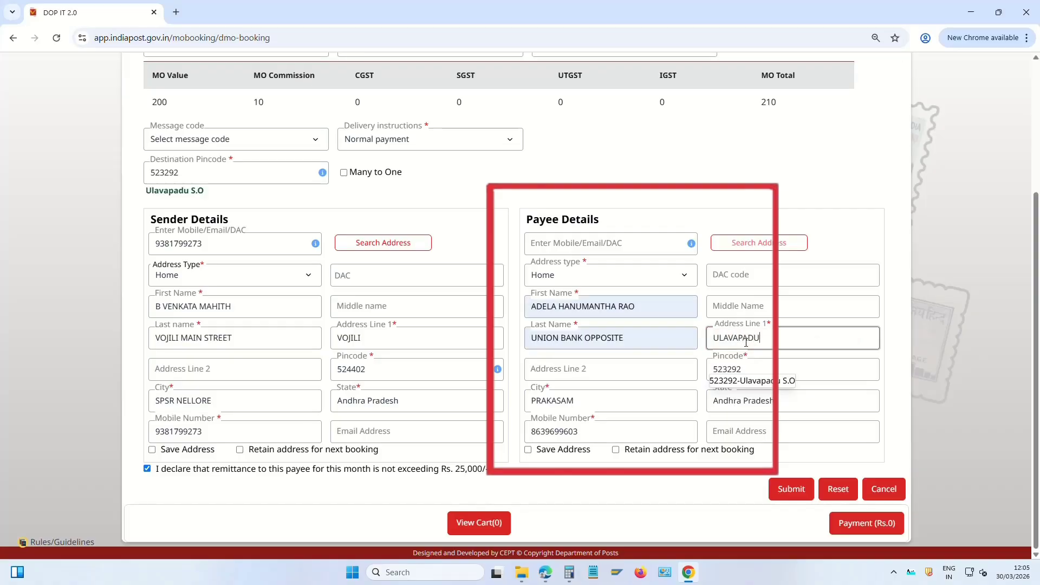
key("Tab")
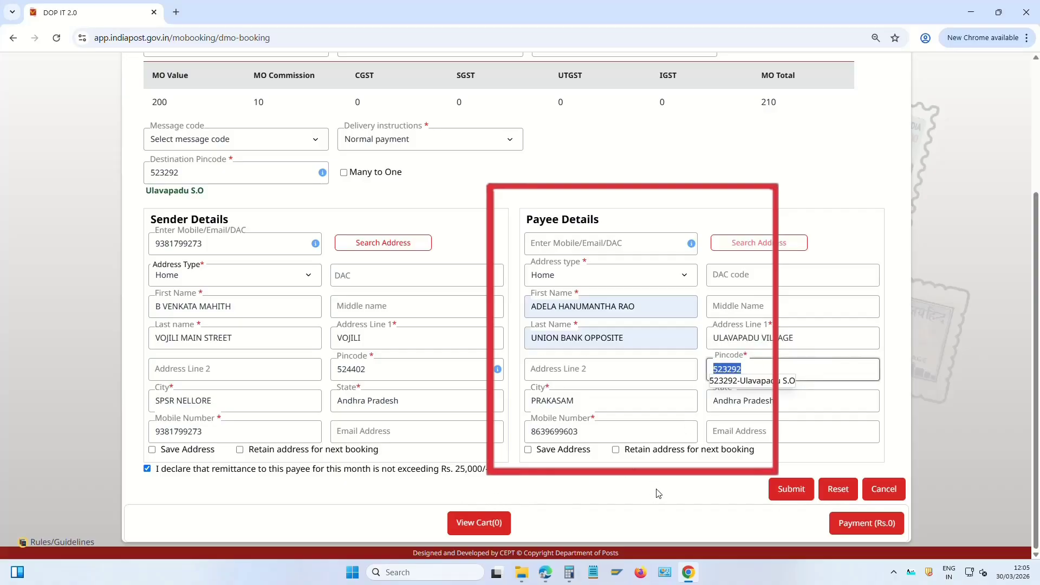
left_click(148, 469)
left_click(148, 469)
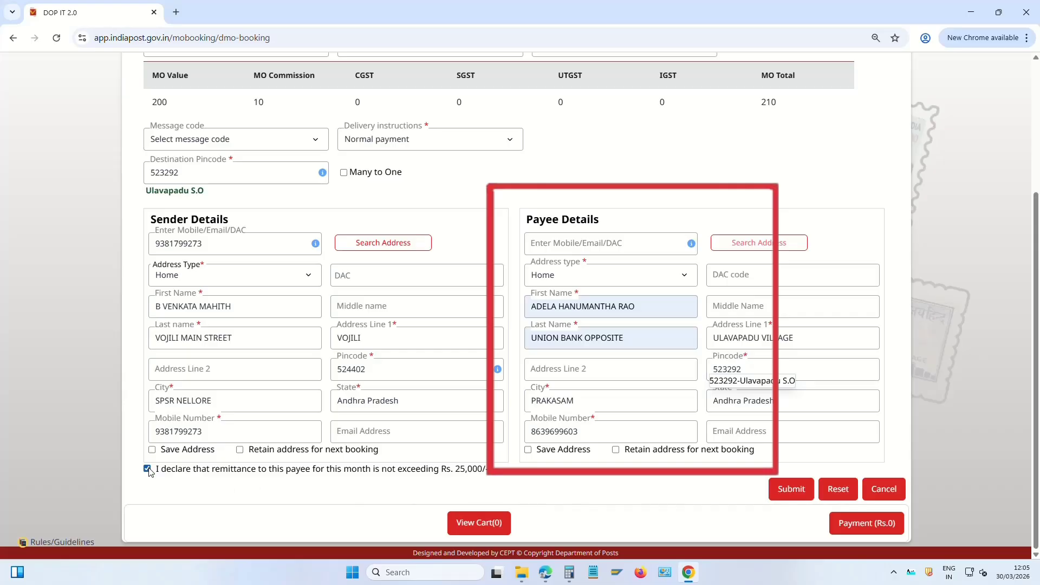
Submit the money order to the cart and record the Rs 210 payment as cash
left_click(797, 490)
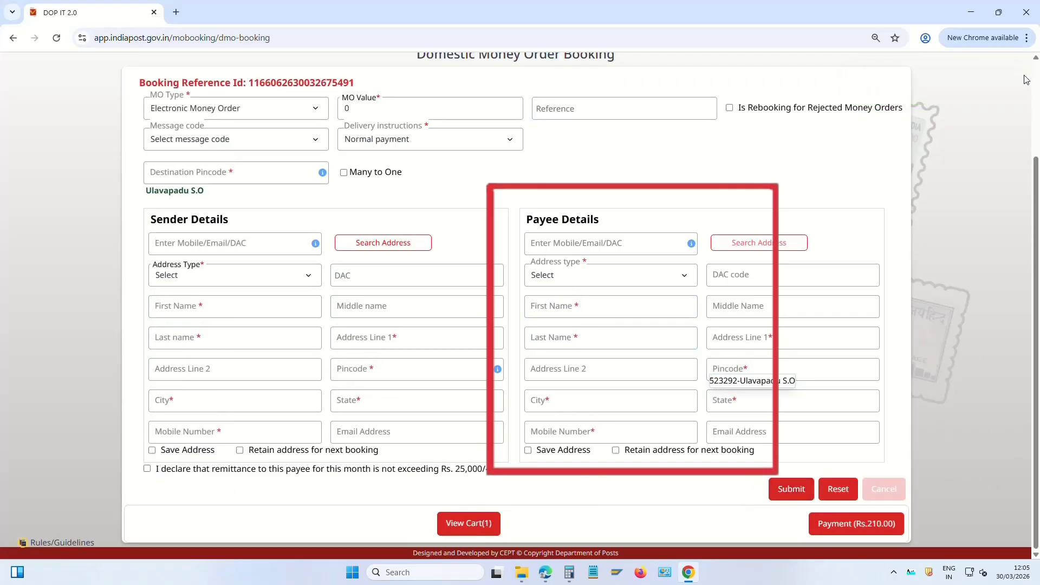
left_click(873, 523)
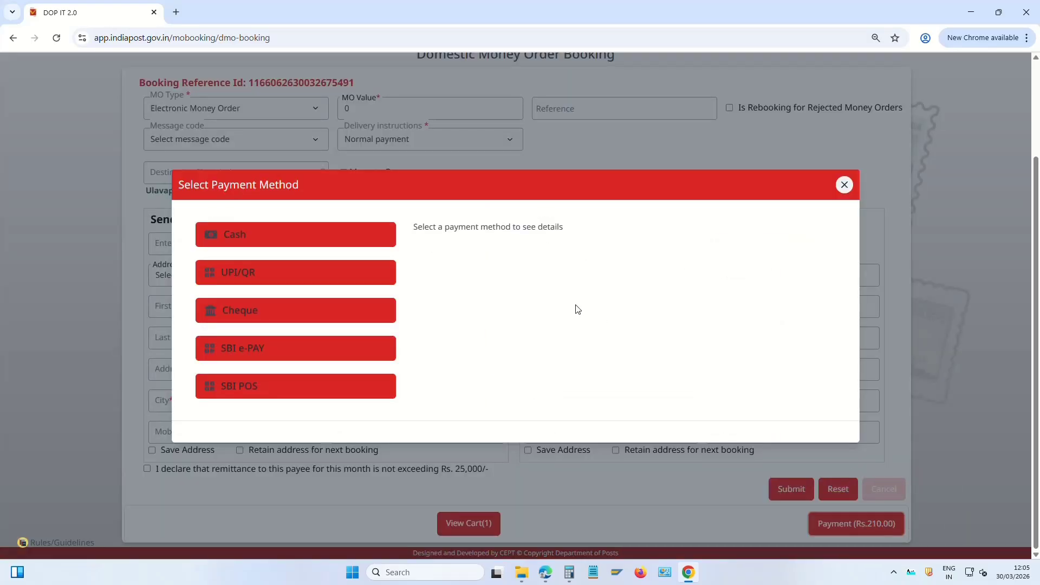
left_click(285, 242)
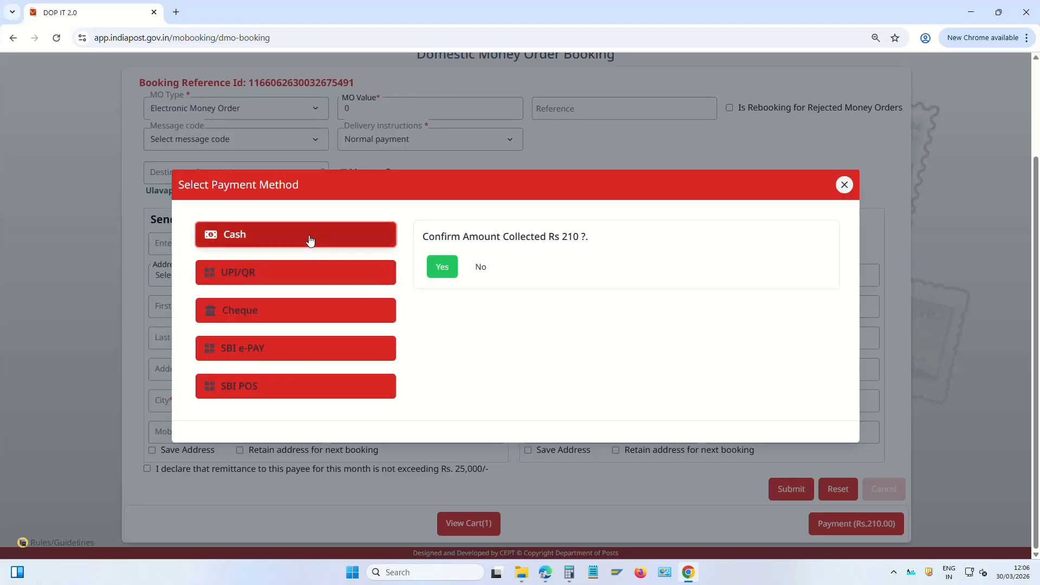
left_click(442, 268)
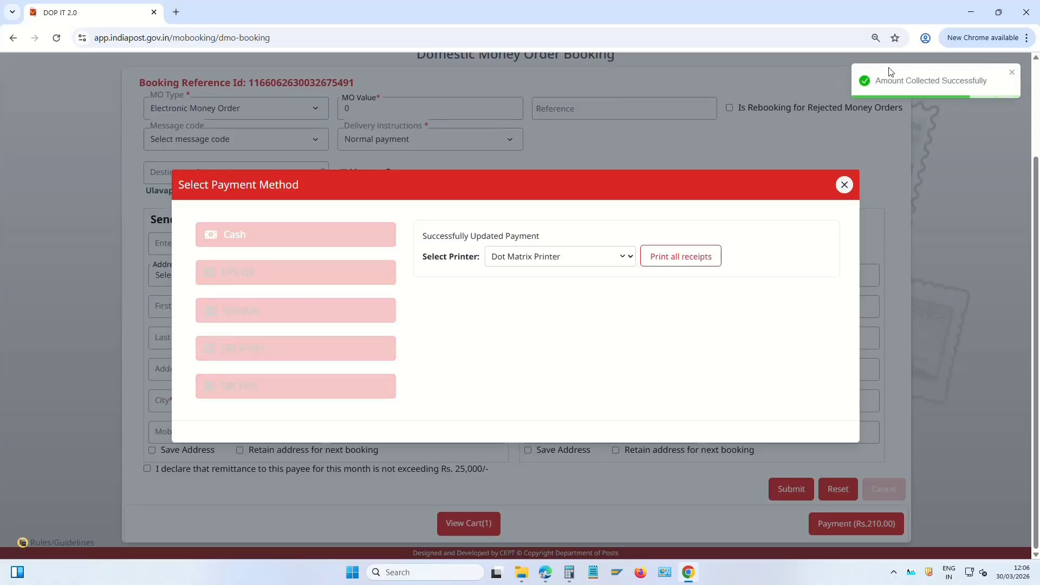
Select Thermal Printer and print all receipts for the money order booking
left_click(557, 262)
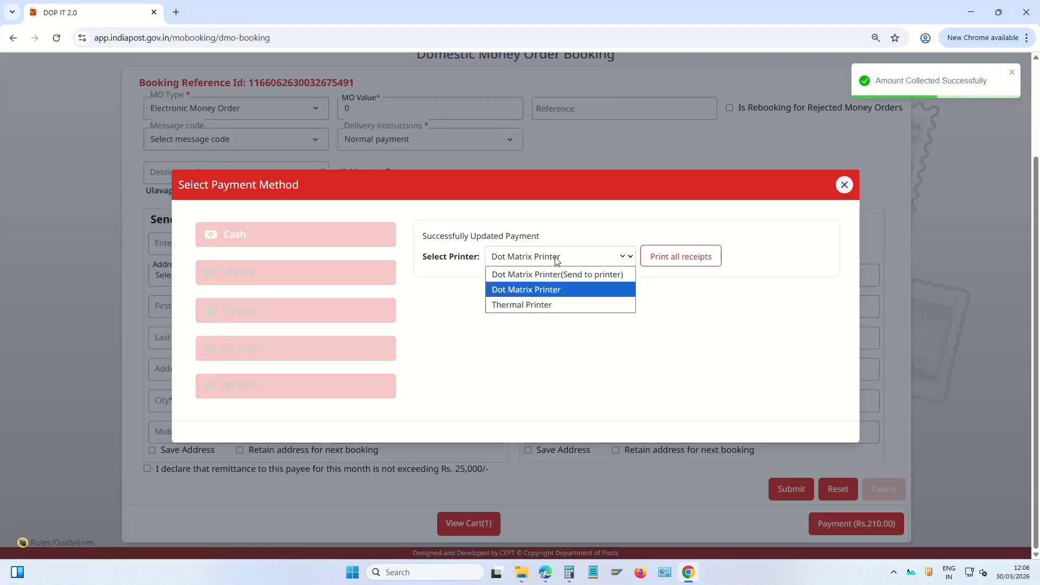
left_click(530, 305)
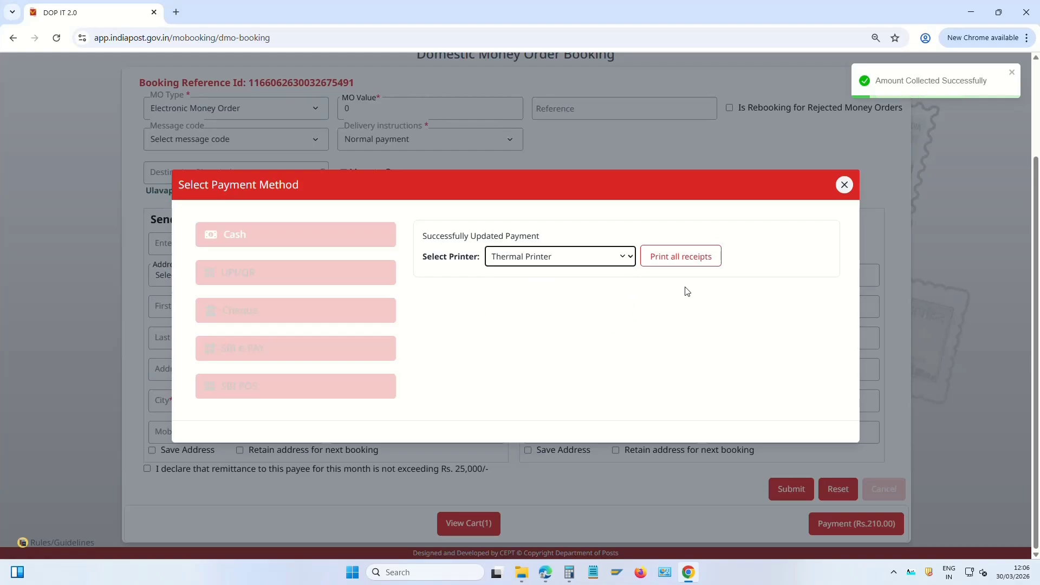
left_click(587, 260)
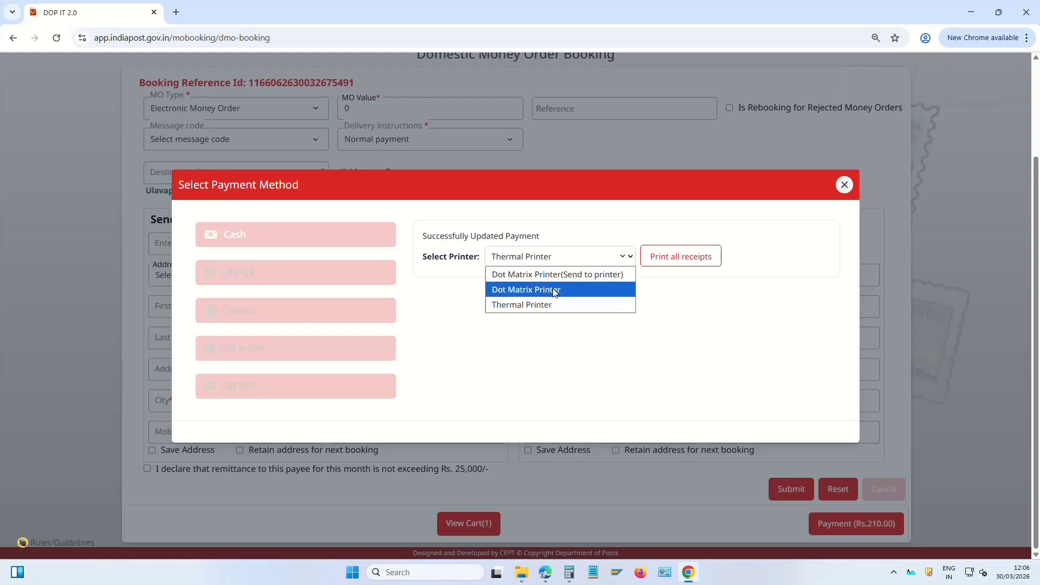
left_click(570, 304)
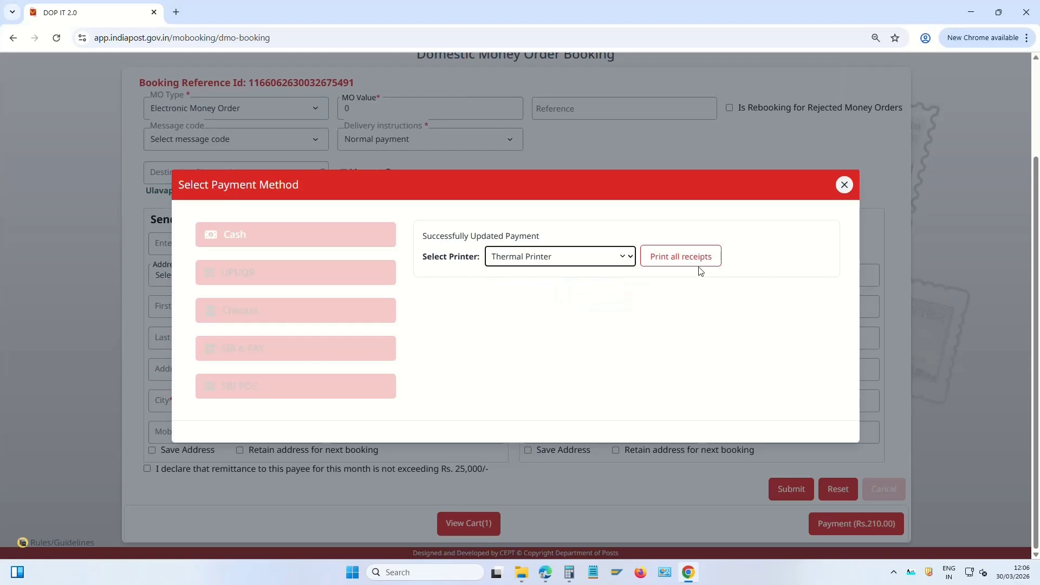
left_click(697, 261)
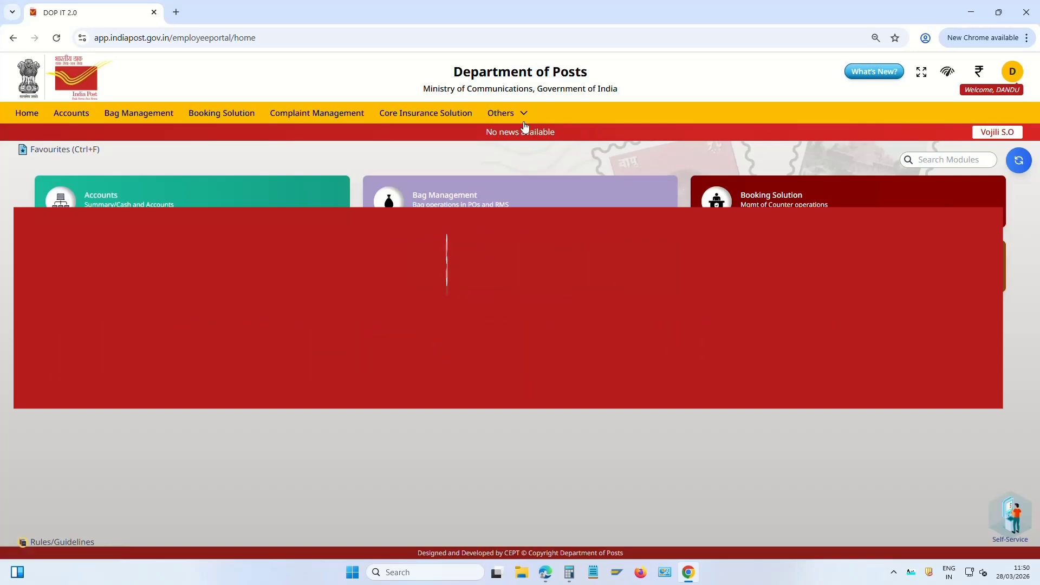
Go to Others > Treasury Management and open the IPO Management panel
left_click(511, 114)
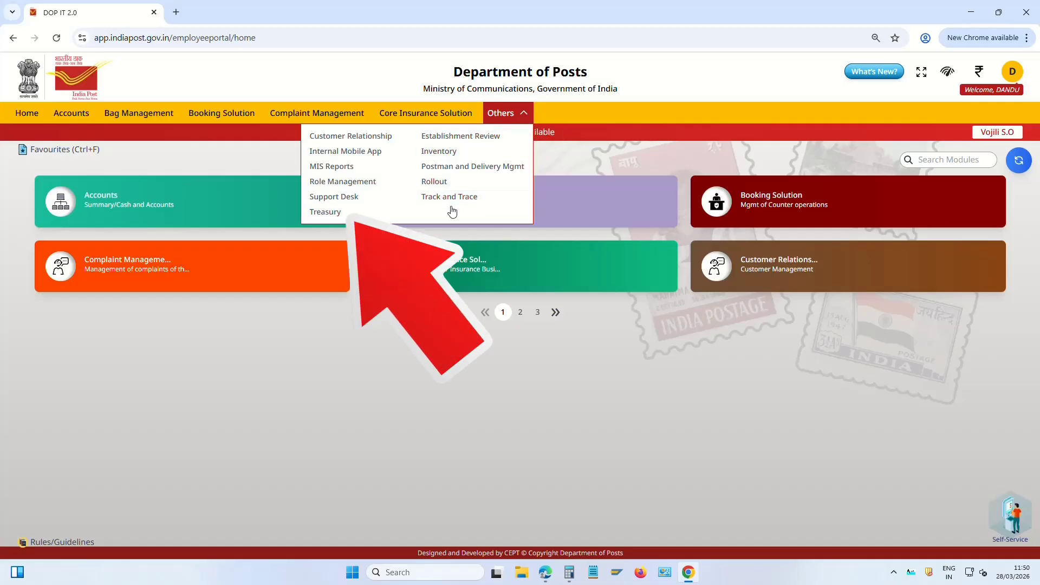
left_click(328, 212)
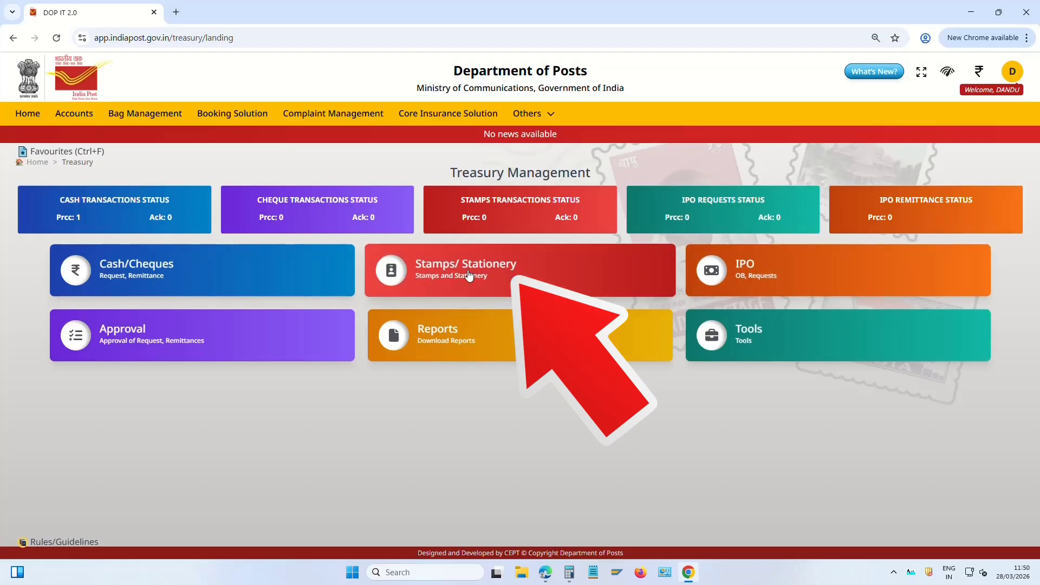
left_click(746, 269)
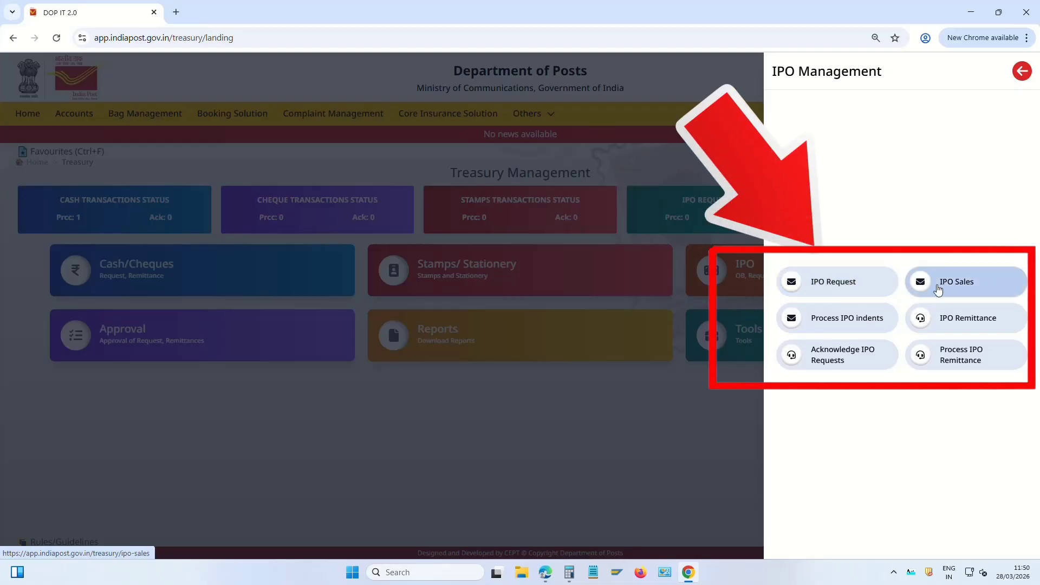
On IPO Sales, review the ₹10 stock (45, prefix 72f, serials 520456–520500) and enter quantity 1
left_click(968, 286)
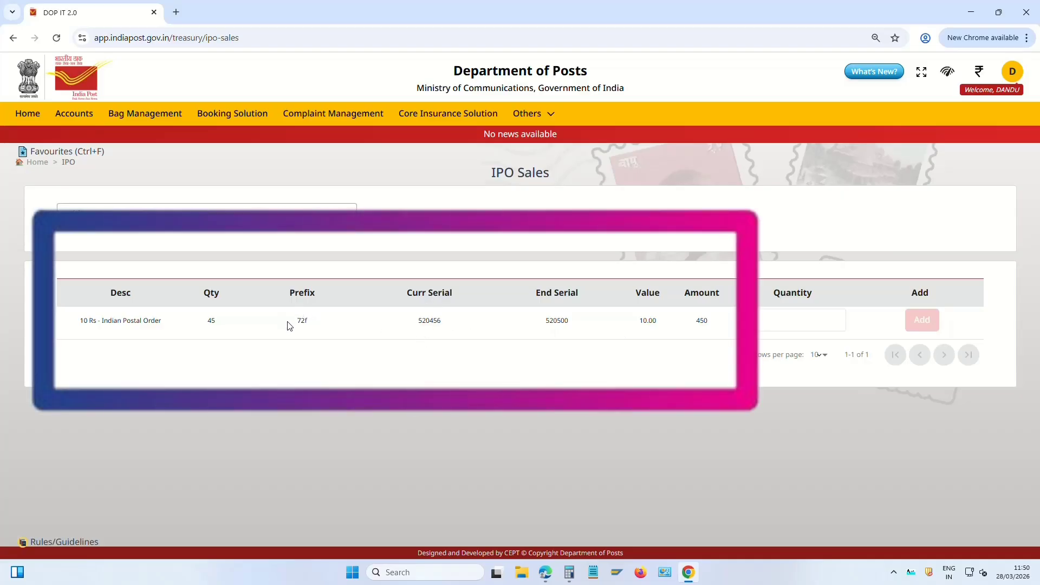
double_click(213, 320)
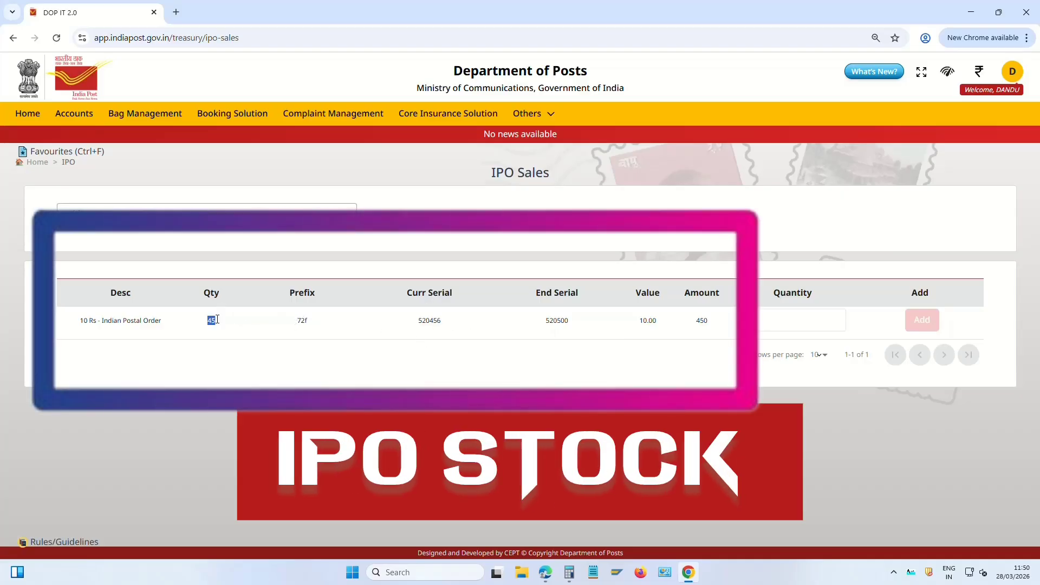
left_click_drag(292, 324, 338, 325)
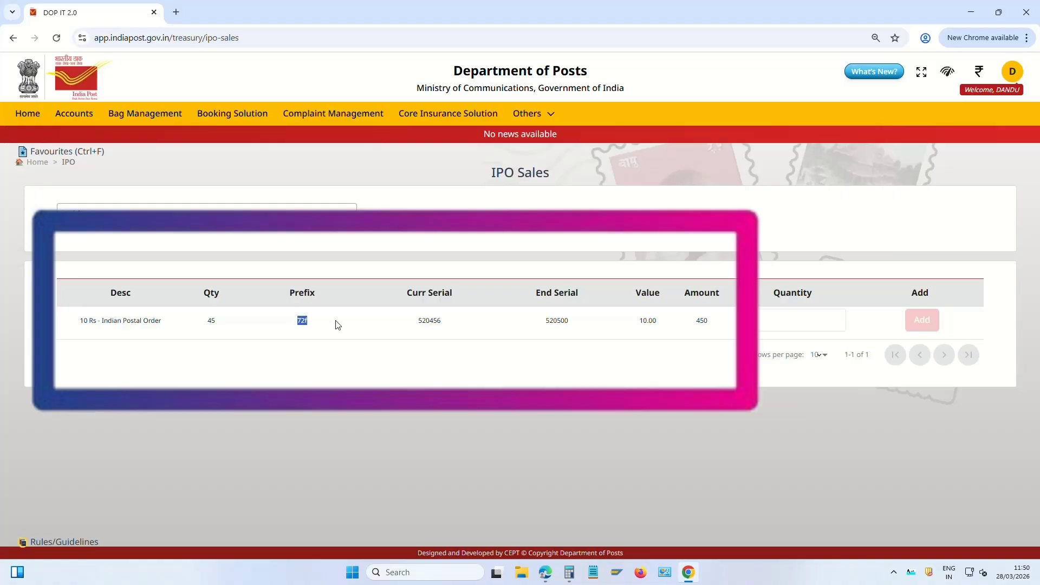
left_click(339, 325)
left_click_drag(417, 328, 449, 321)
left_click_drag(548, 322, 572, 326)
left_click(572, 327)
left_click(779, 321)
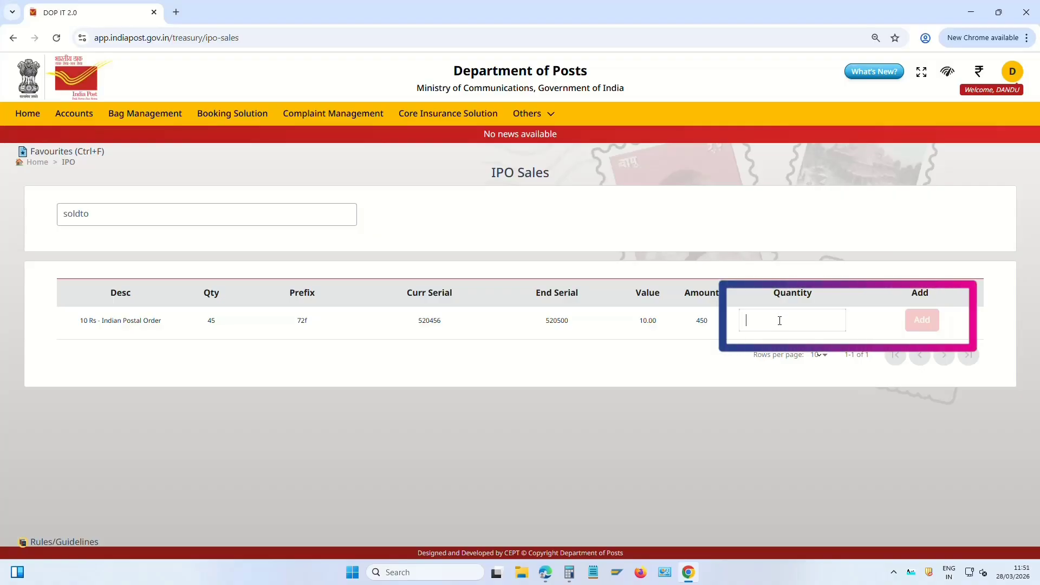
type("1")
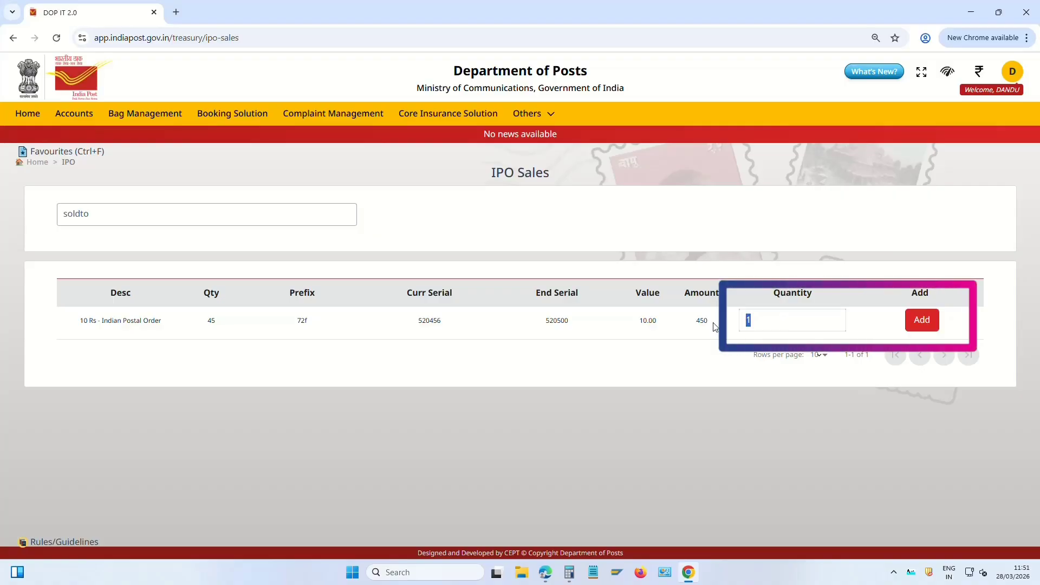
type("2")
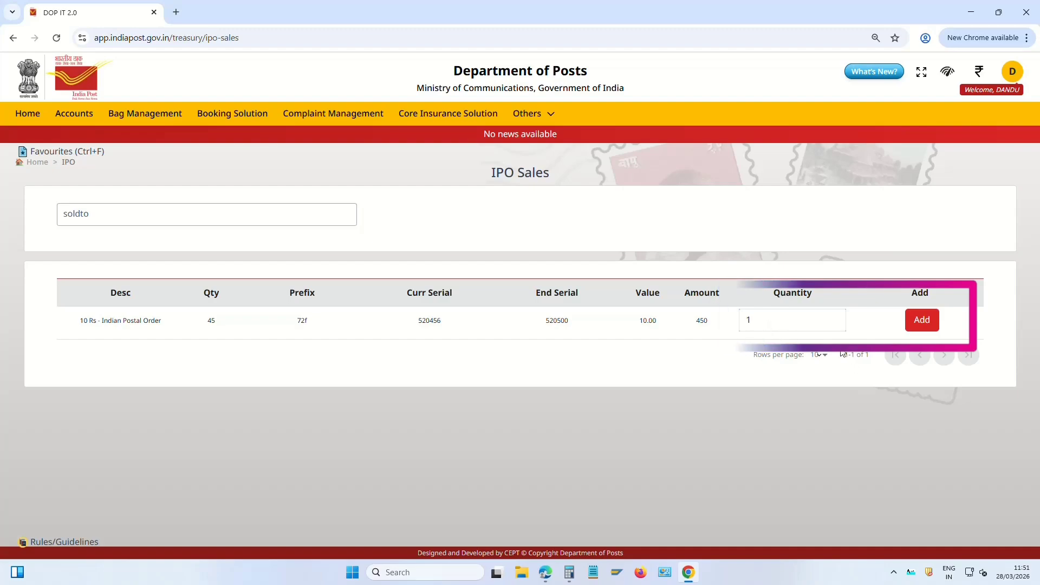
Add the ₹10 postal order to the sale list and verify count 1, amount 10, commission 1
left_click(920, 326)
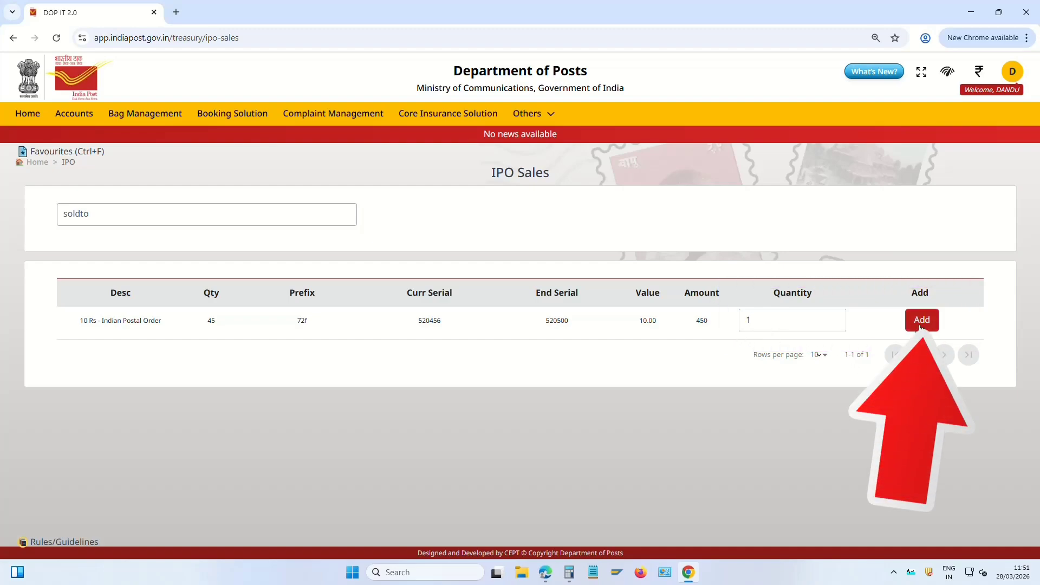
left_click(922, 326)
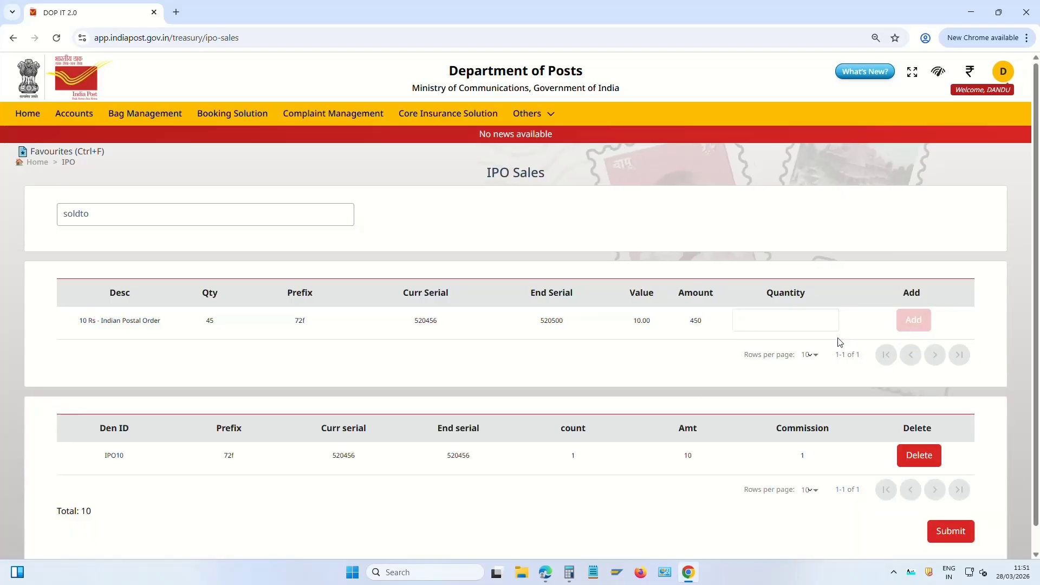
scroll(707, 387, "down", 1)
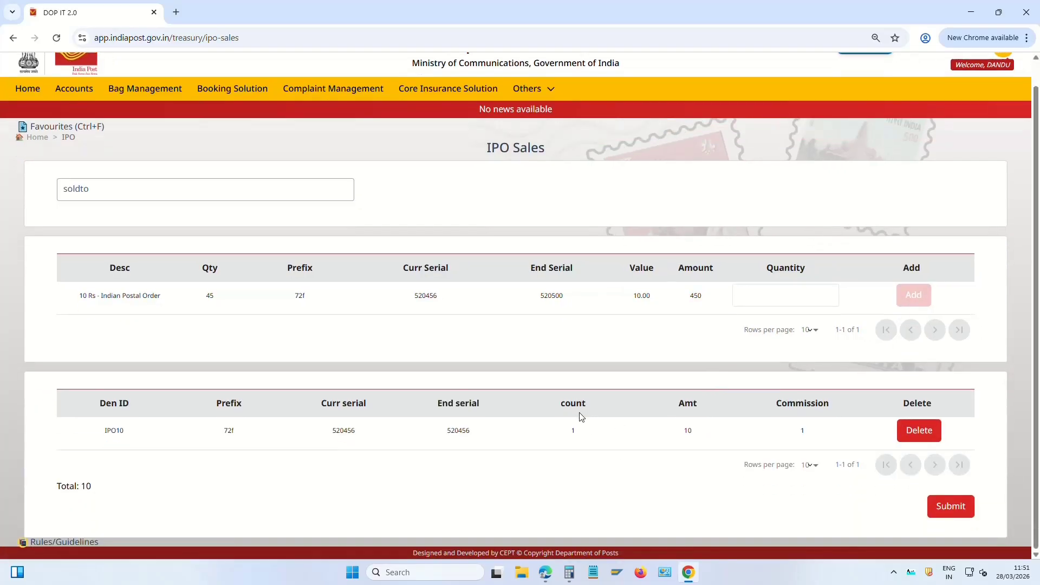
double_click(573, 434)
double_click(688, 431)
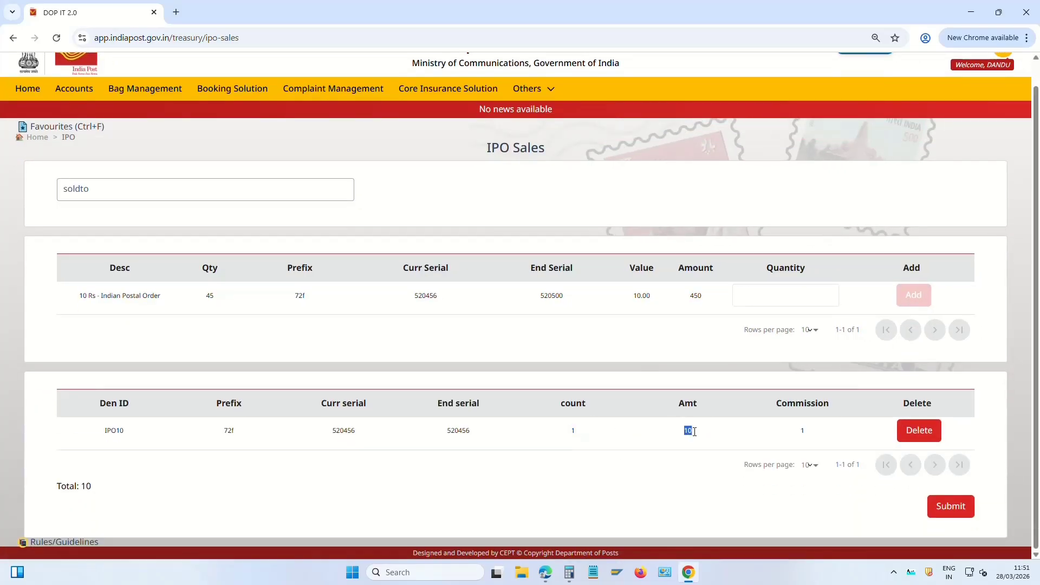
double_click(802, 432)
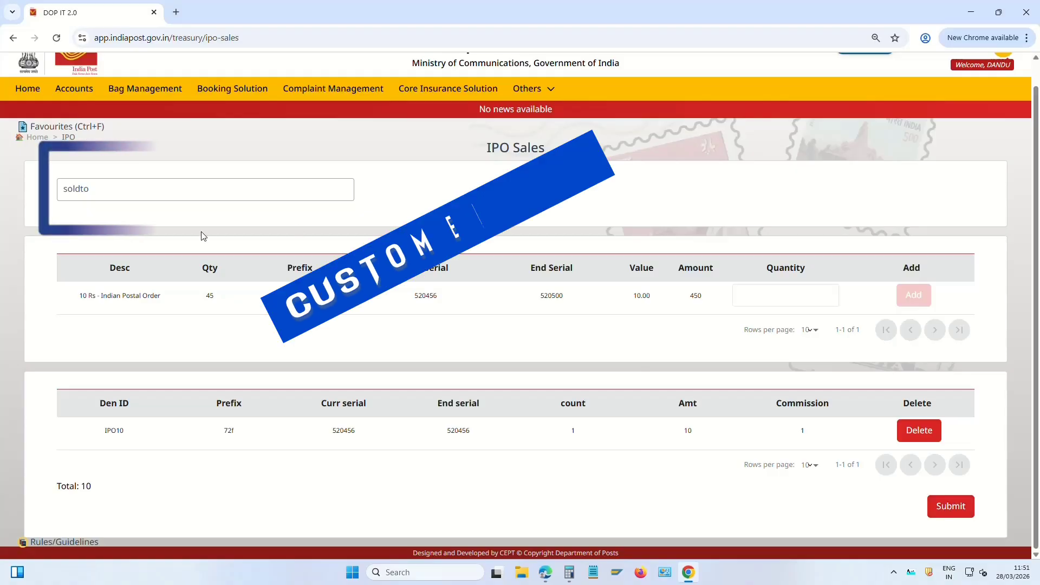
Enter the customer's name in Sold To and submit the postal order sale
left_click(151, 190)
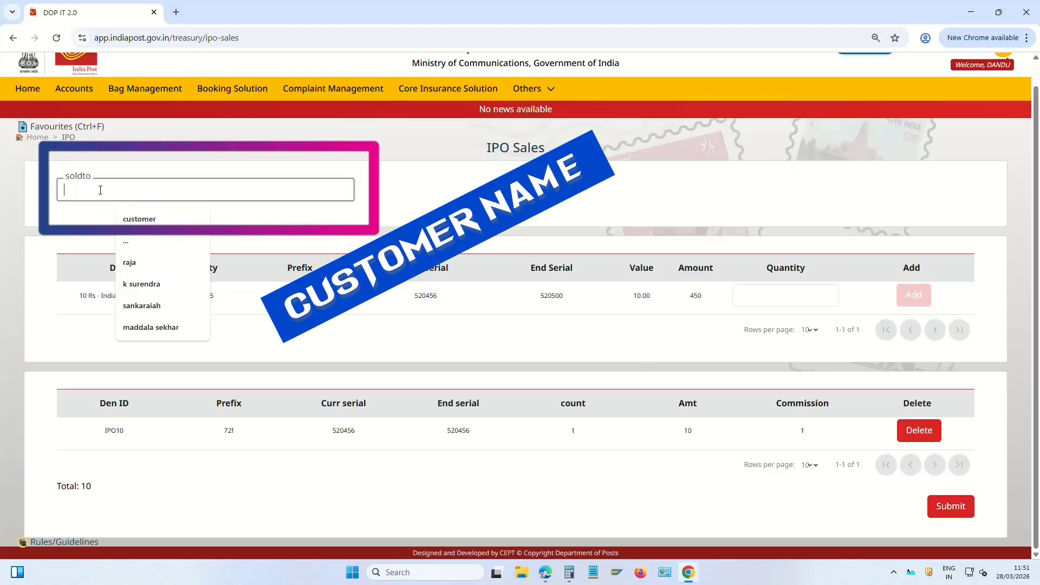
type("PENCHALARAJU")
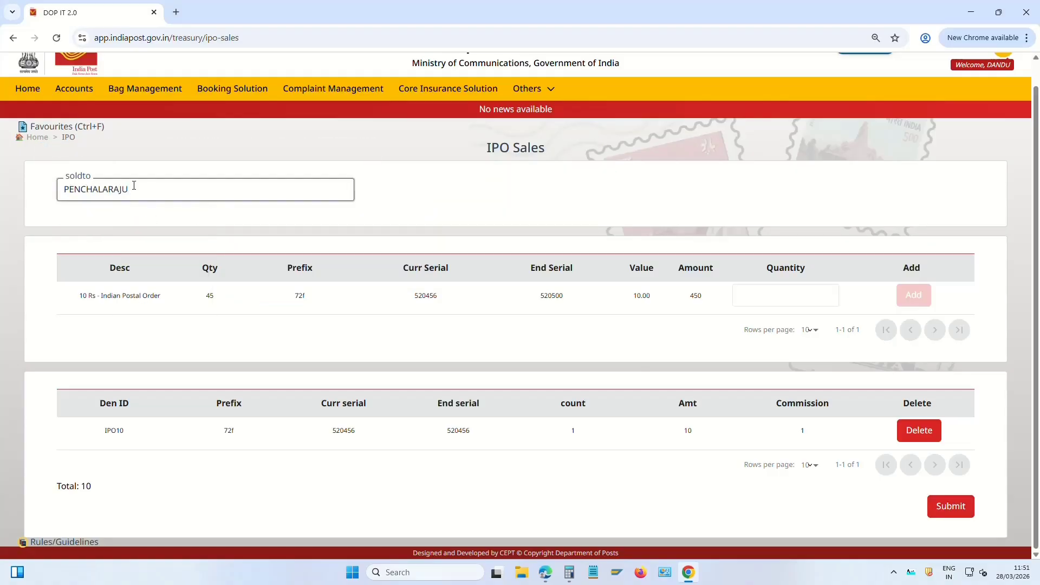
left_click(952, 508)
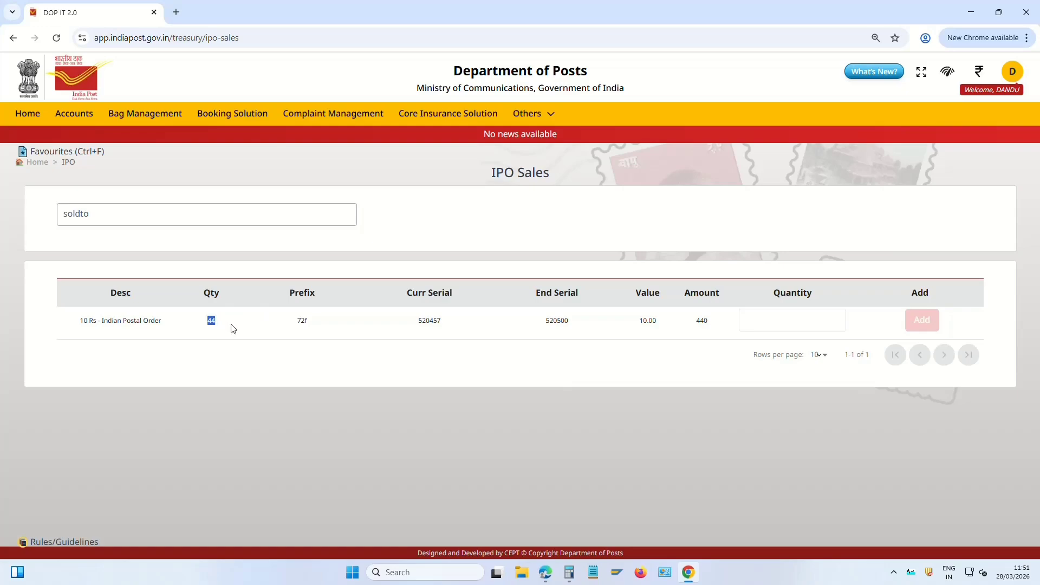
left_click(252, 352)
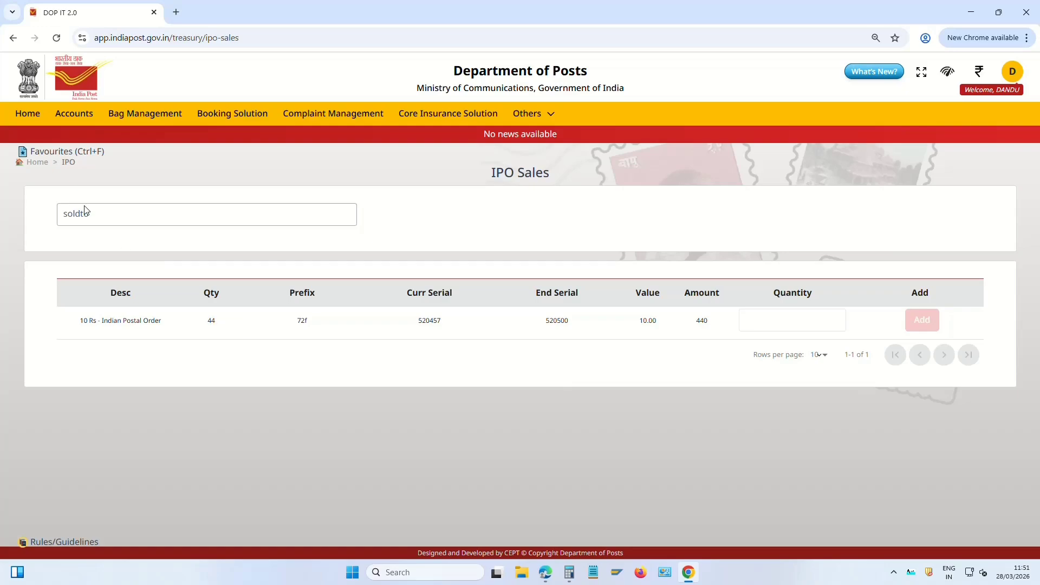
Generate the Daily Transactions Report for 28/03/2026 from Treasury reports
left_click(41, 165)
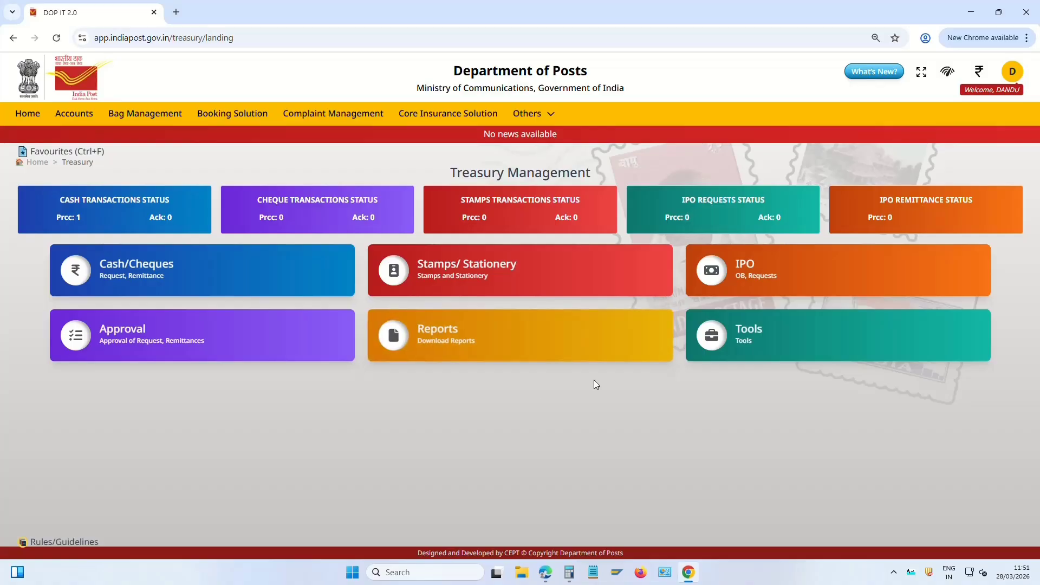
left_click(458, 343)
scroll(978, 398, "down", 9)
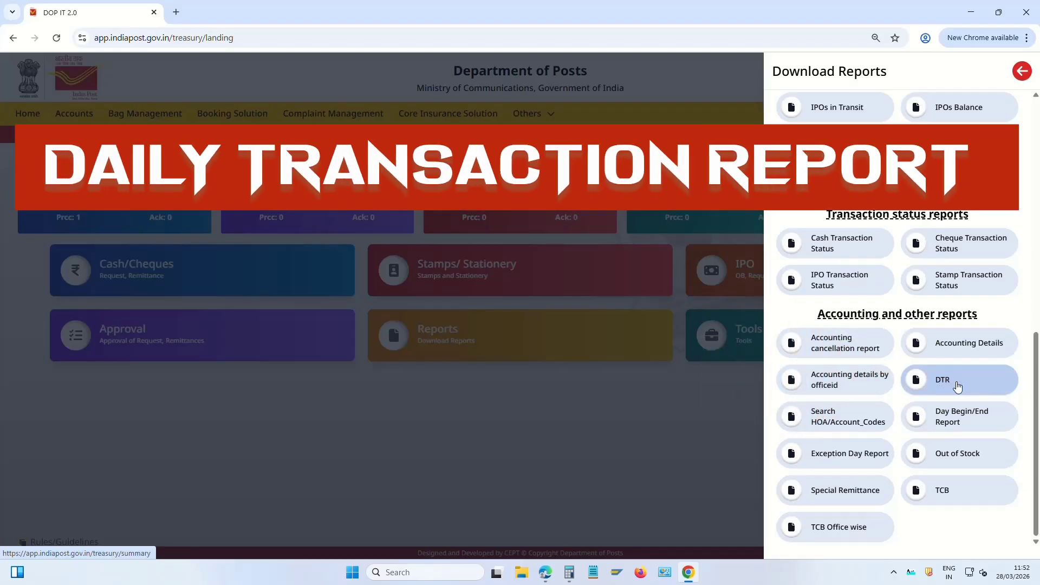
left_click(958, 386)
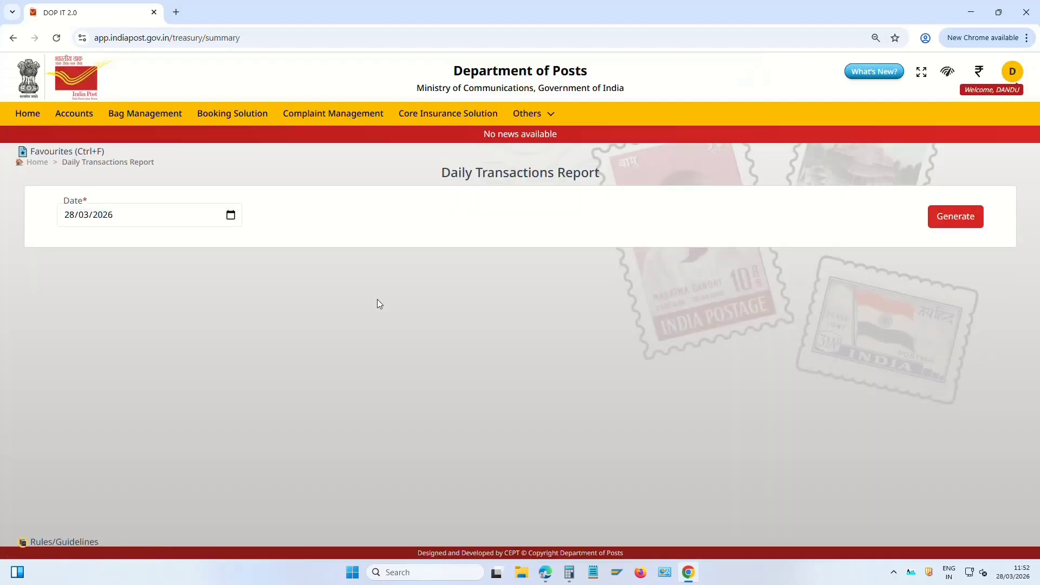
left_click(957, 217)
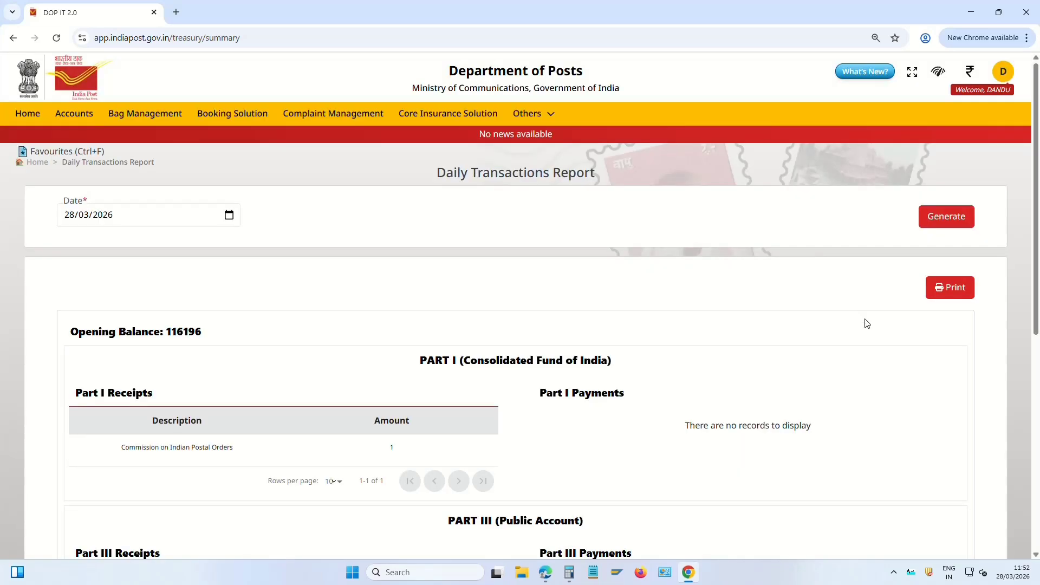
Review the report's Indian Postal Order commission and receipt lines totalling 11
scroll(862, 322, "down", 3)
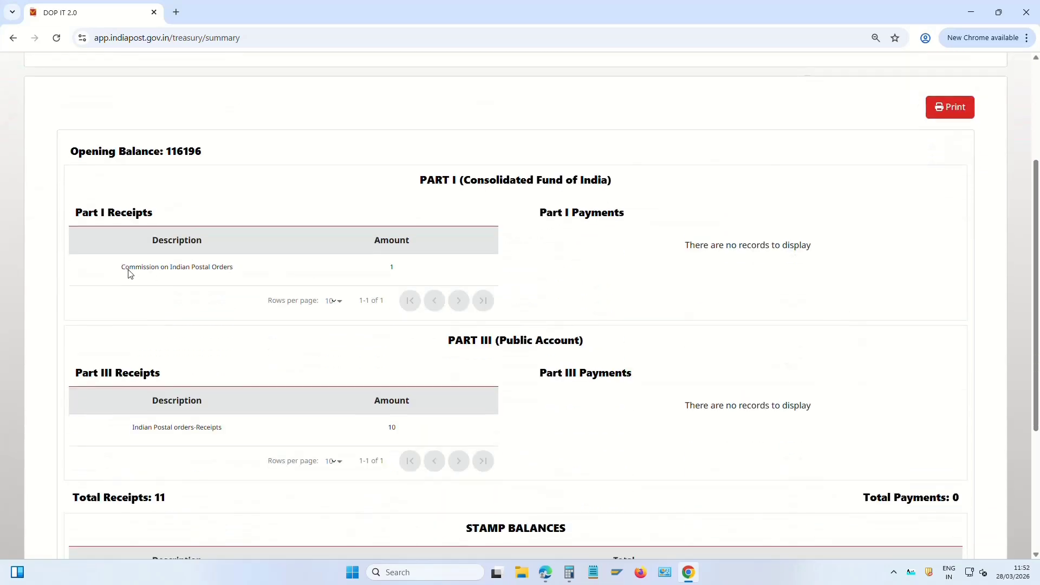
left_click_drag(126, 269, 547, 280)
left_click(412, 276)
left_click_drag(124, 267, 408, 269)
left_click(409, 269)
left_click_drag(134, 437, 497, 439)
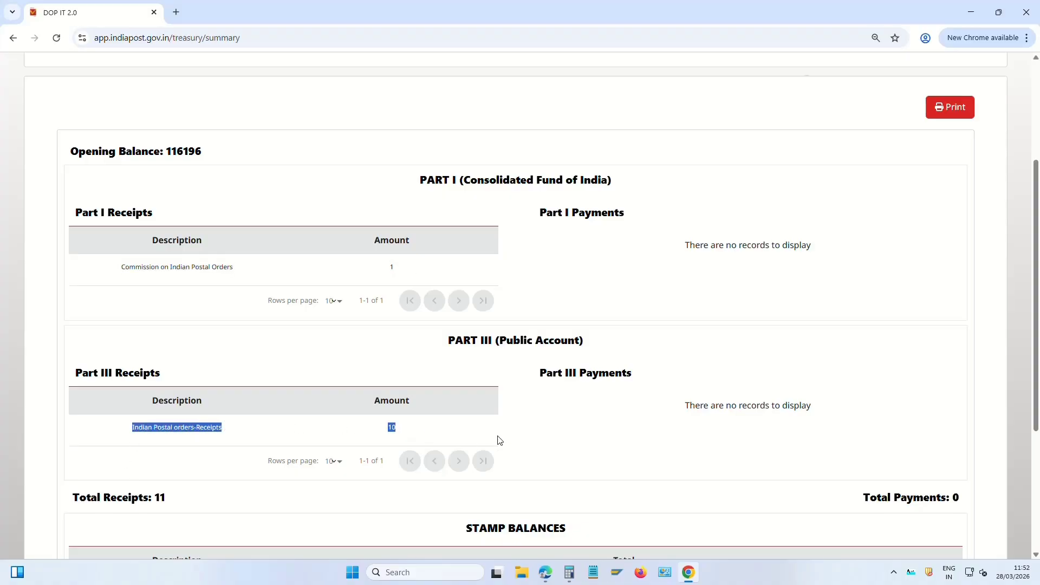
scroll(497, 439, "down", 2)
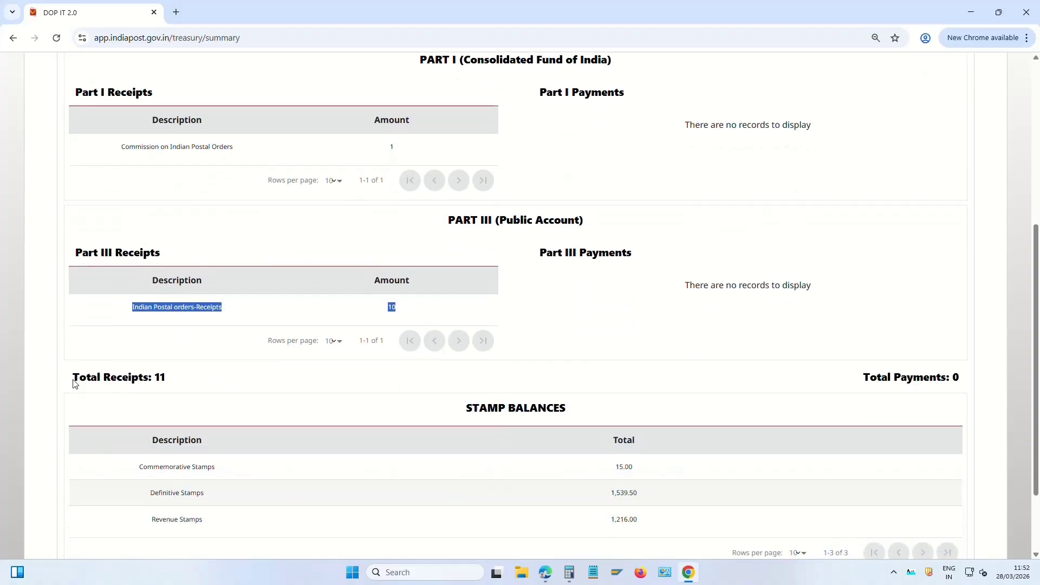
left_click_drag(75, 384, 198, 379)
scroll(295, 388, "up", 5)
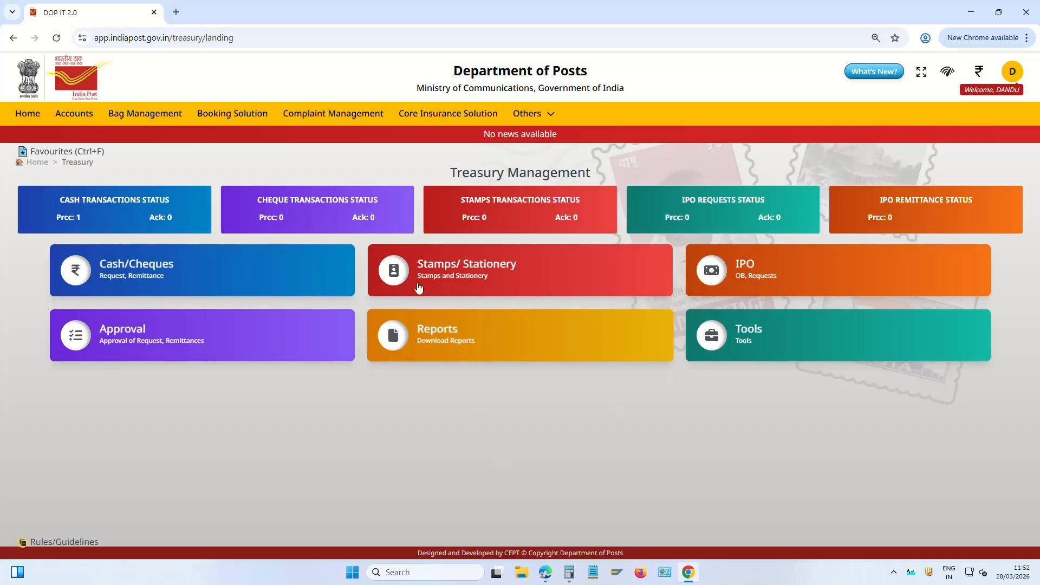
Open Stamp Bulk Sales and choose the Revenue Stamps-RVS category
left_click(504, 271)
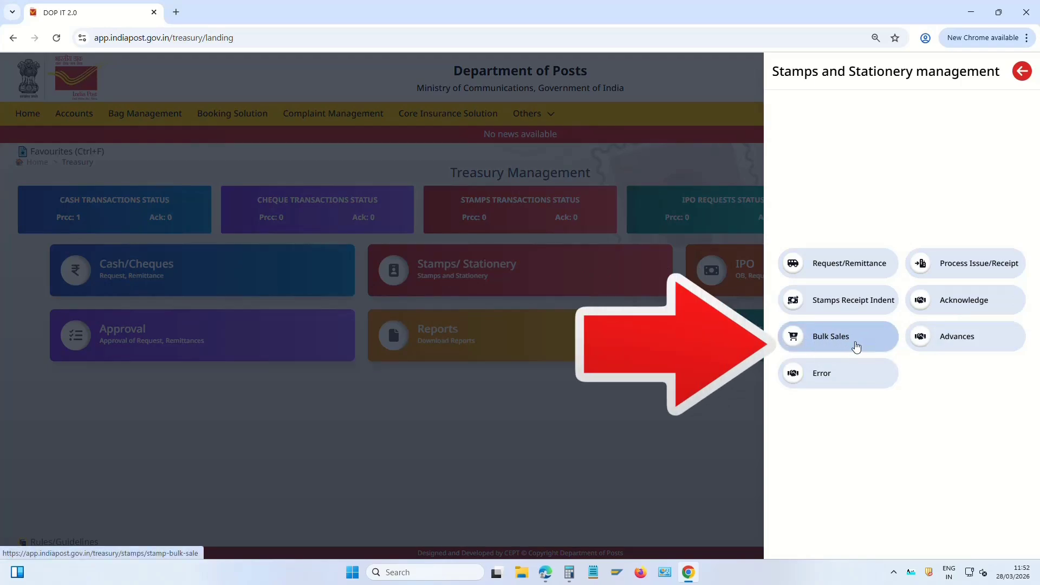
left_click(829, 338)
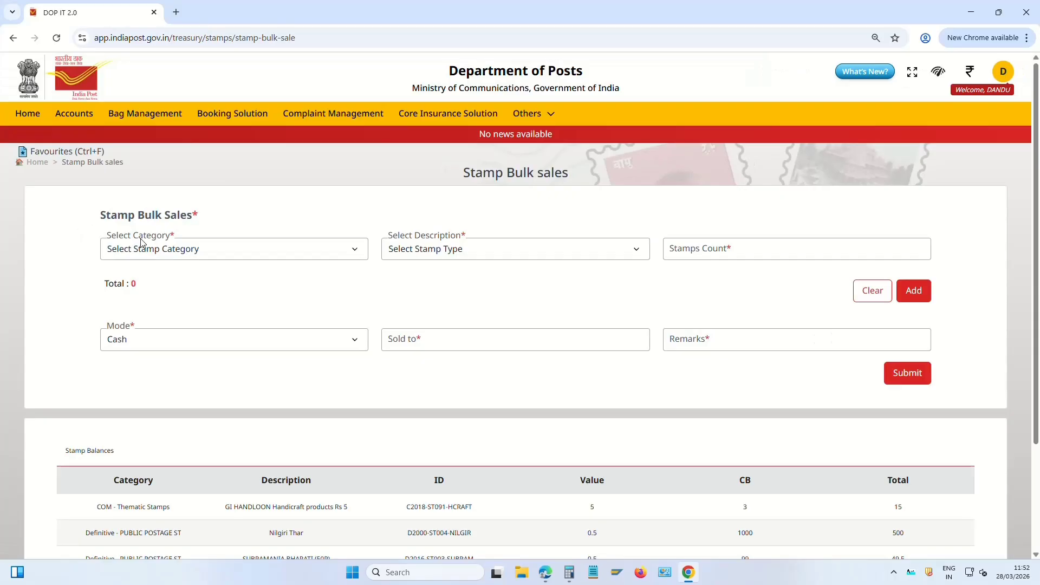
left_click(154, 249)
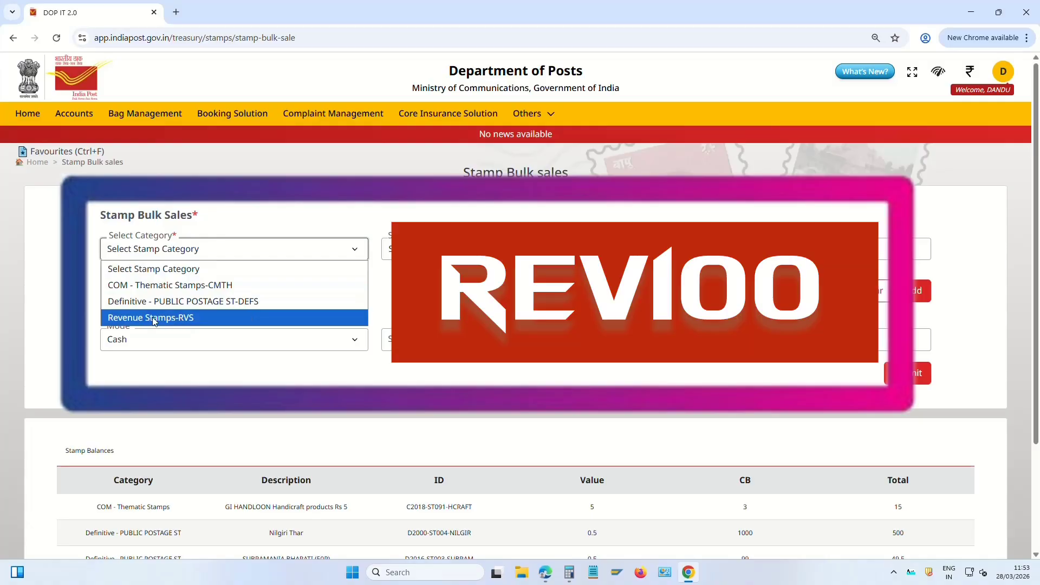
left_click(178, 320)
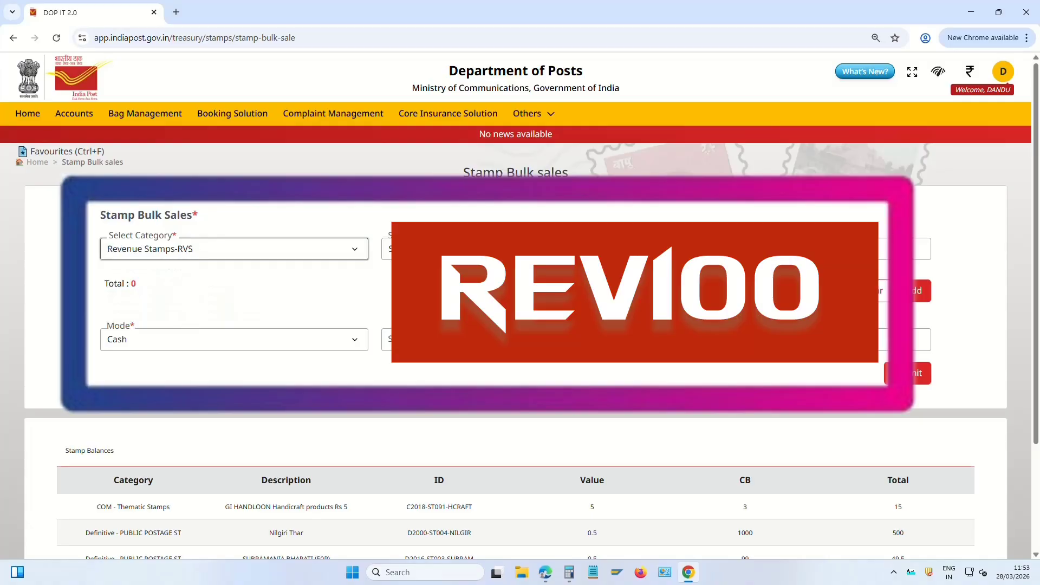
left_click(207, 255)
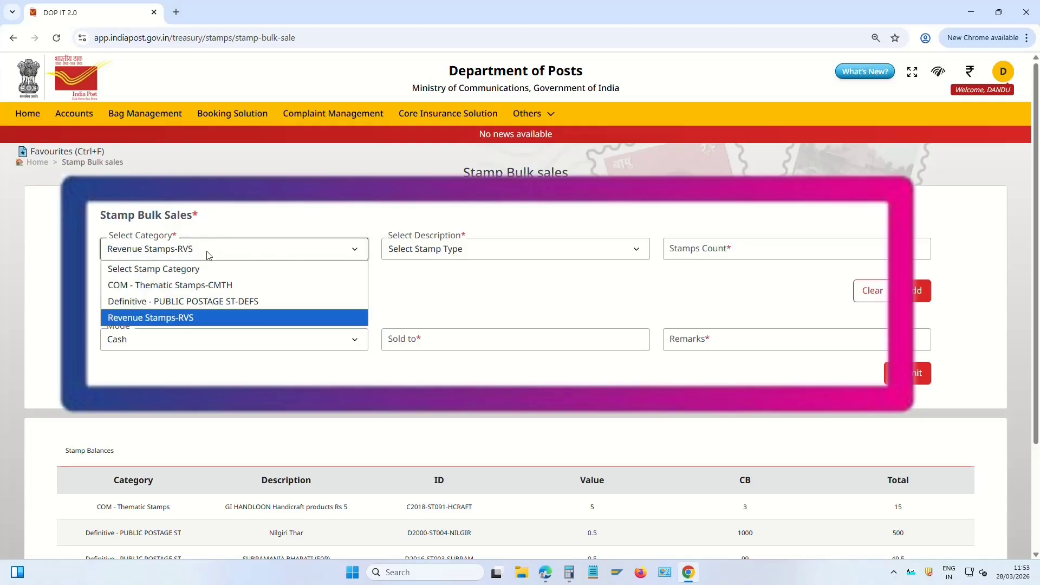
left_click(192, 320)
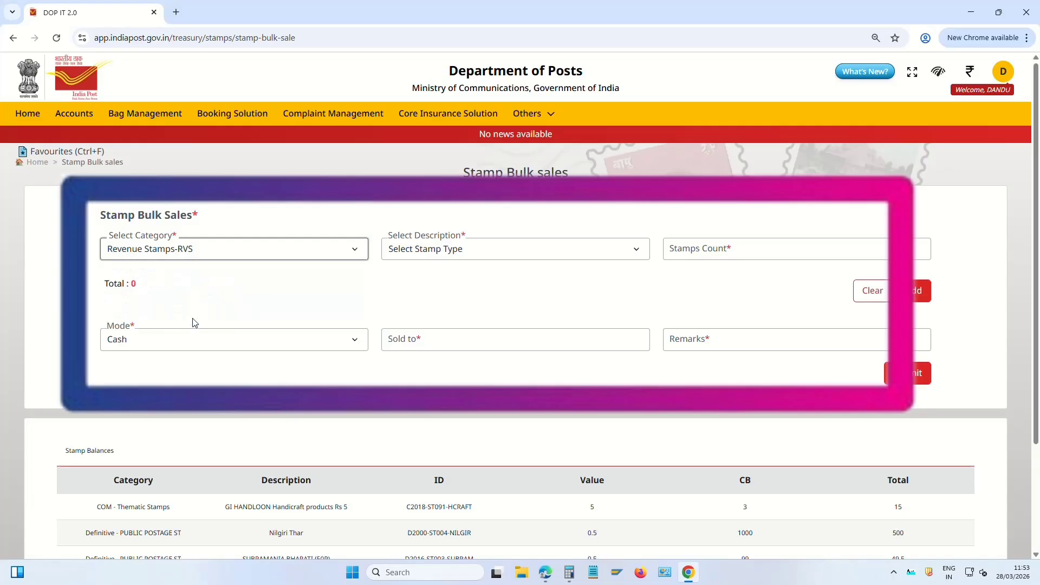
Select Revenue Ticket-RVS100 and enter a stamps count of 5
left_click(450, 253)
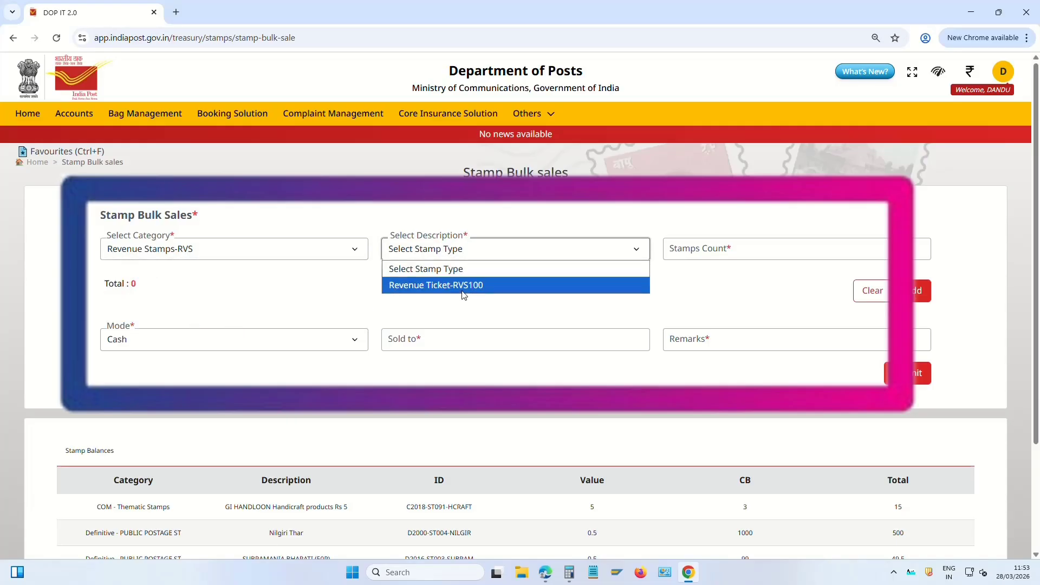
left_click(488, 290)
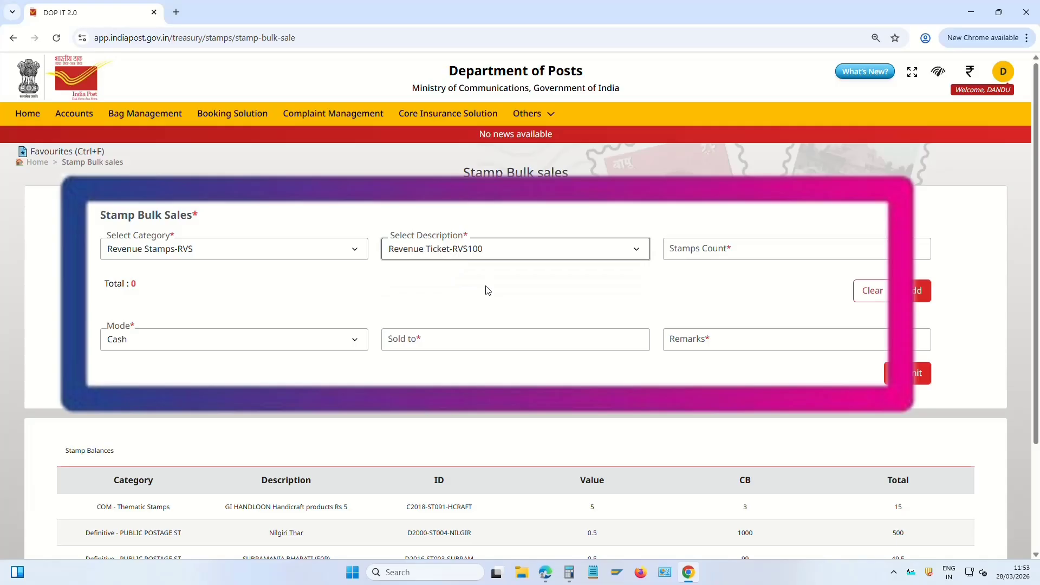
left_click(736, 249)
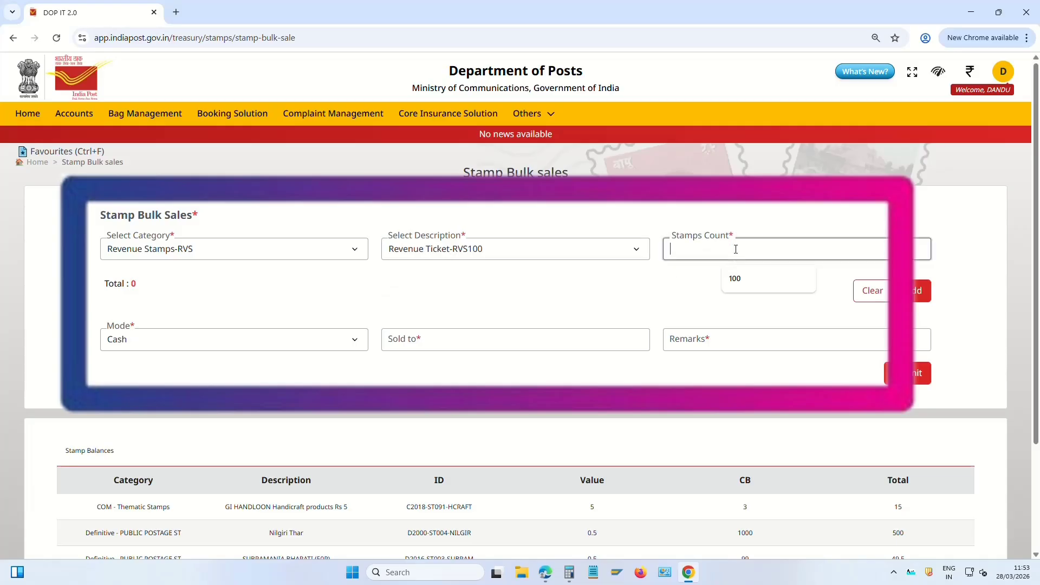
type("5")
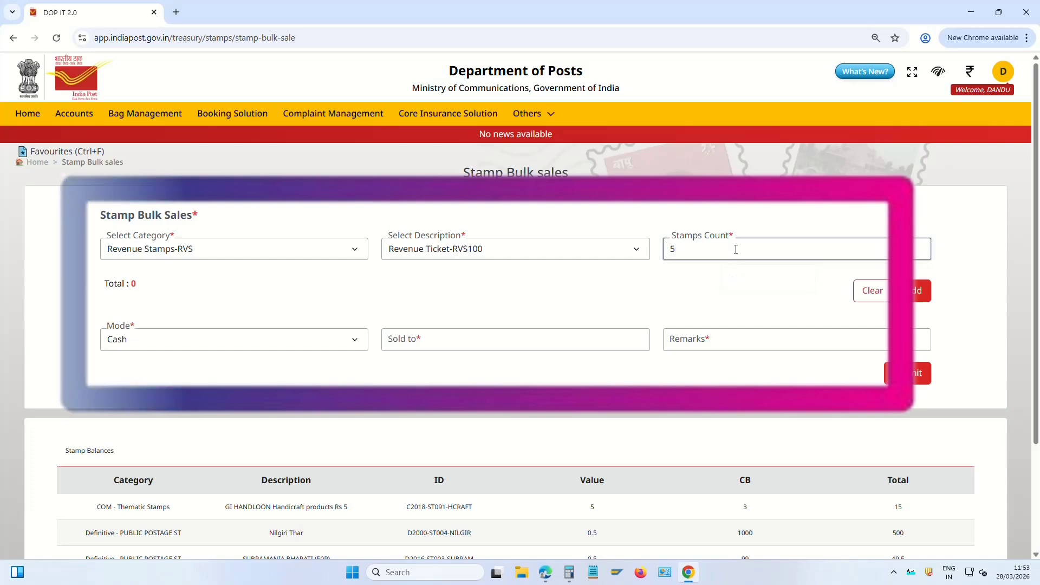
Add the 5 revenue tickets to the sale list and enter the buyer's name in Sold to
left_click(915, 293)
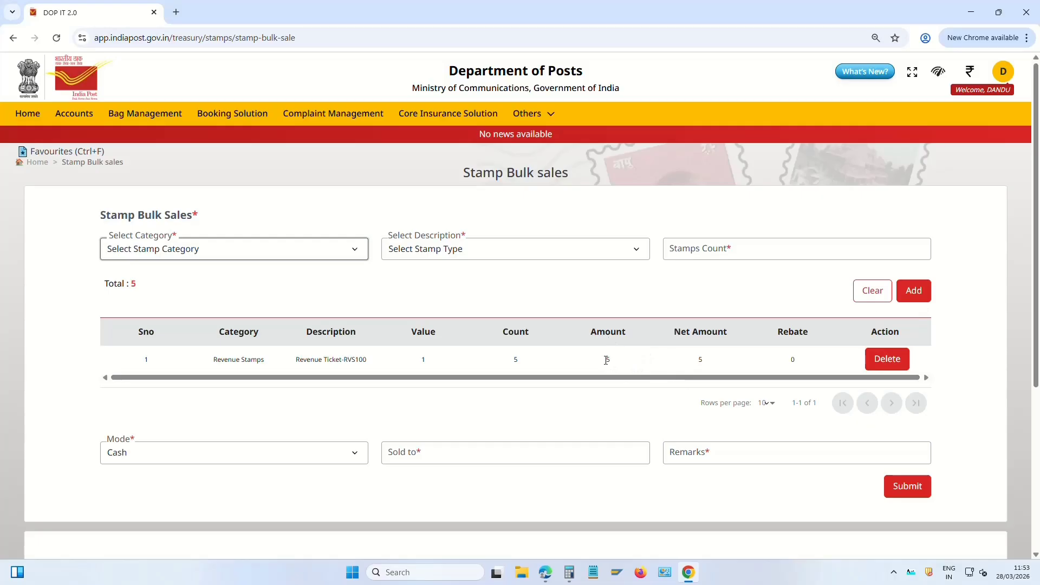
left_click_drag(606, 360, 713, 363)
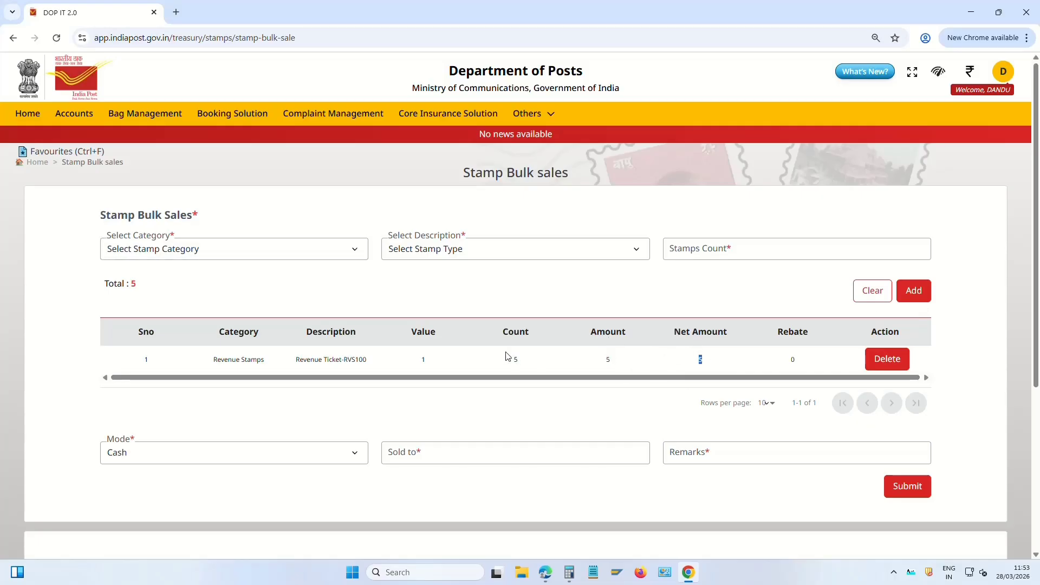
left_click(440, 450)
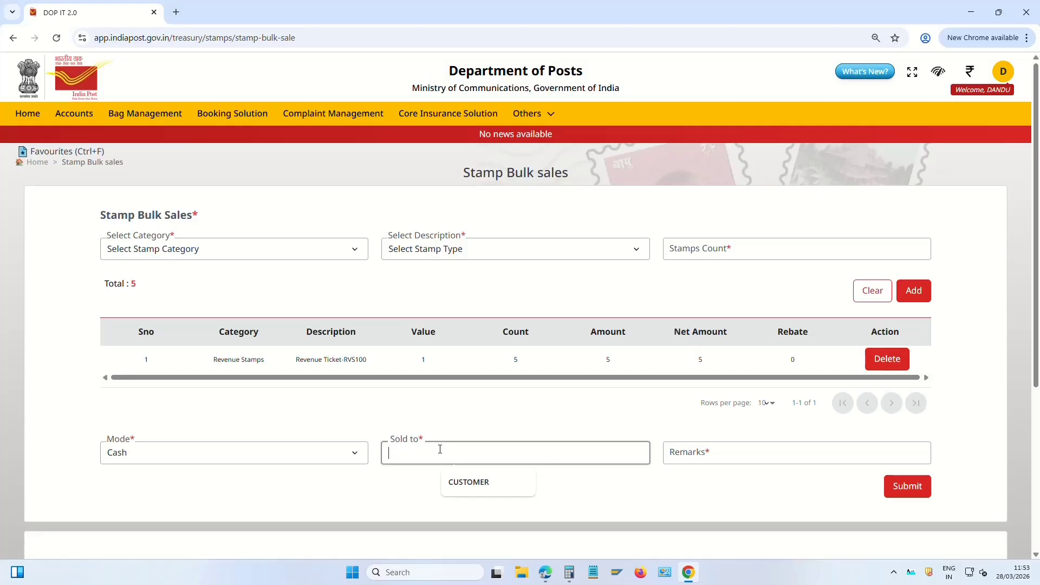
type("RAJU")
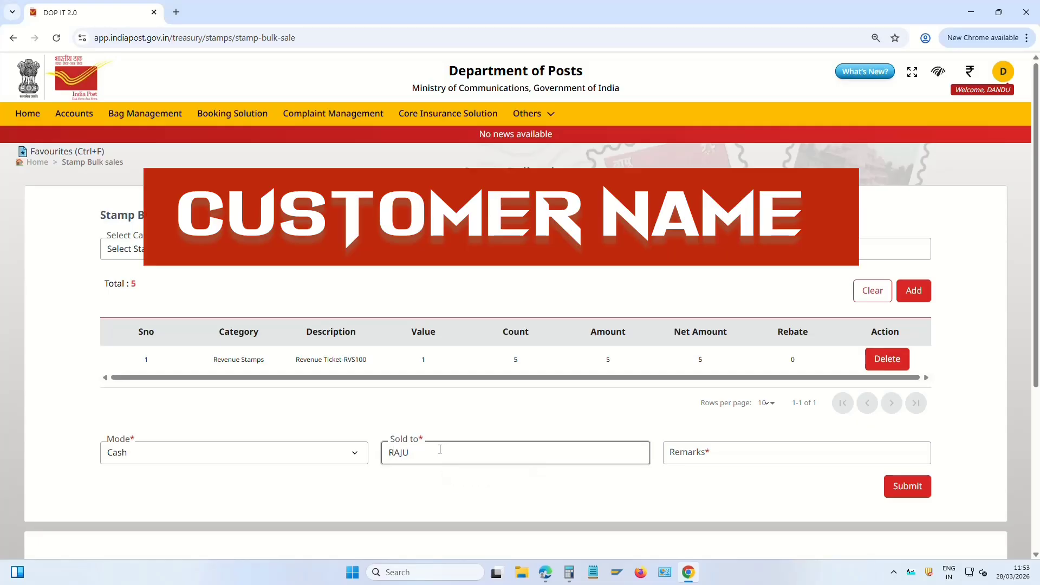
Enter remark REV, then submit and confirm the Rs.5 stamp bulk sale
left_click(755, 448)
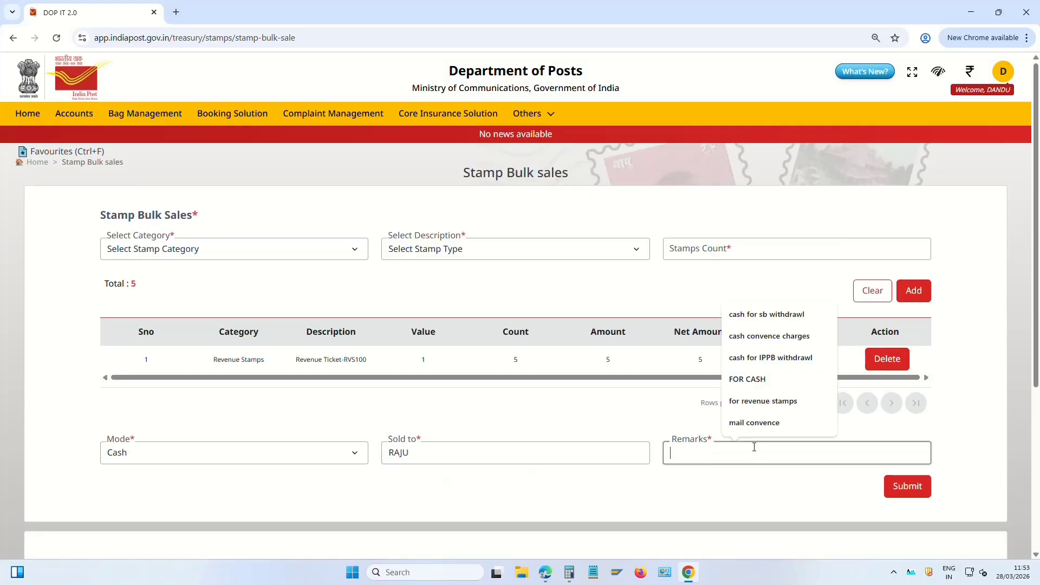
type("REV")
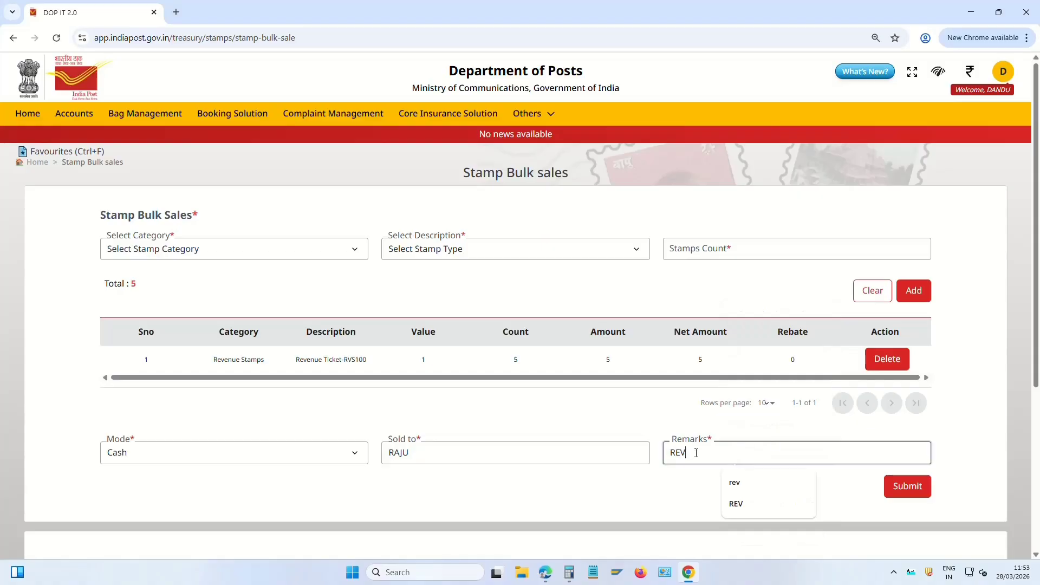
left_click(707, 488)
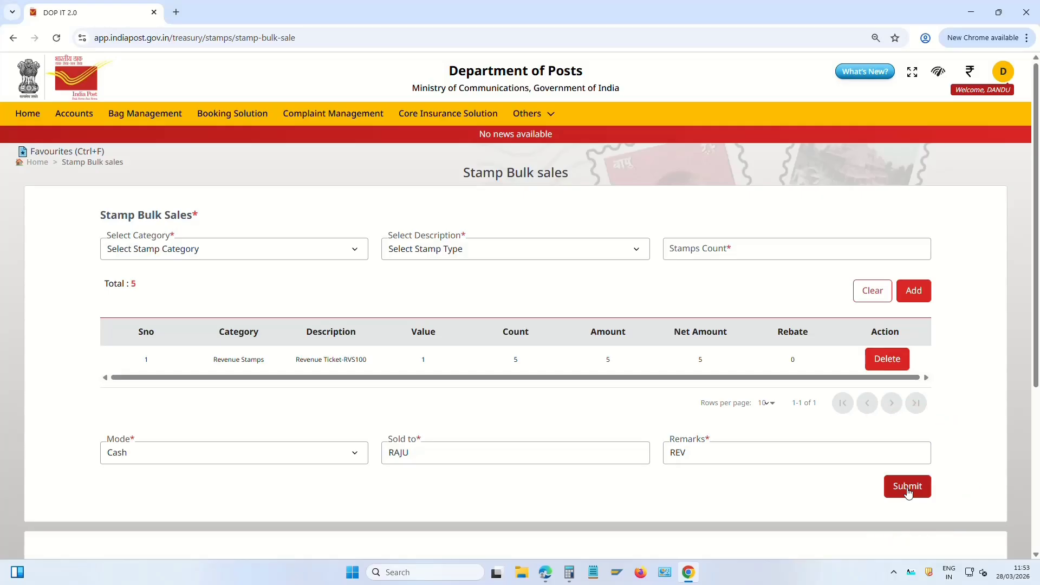
left_click(909, 490)
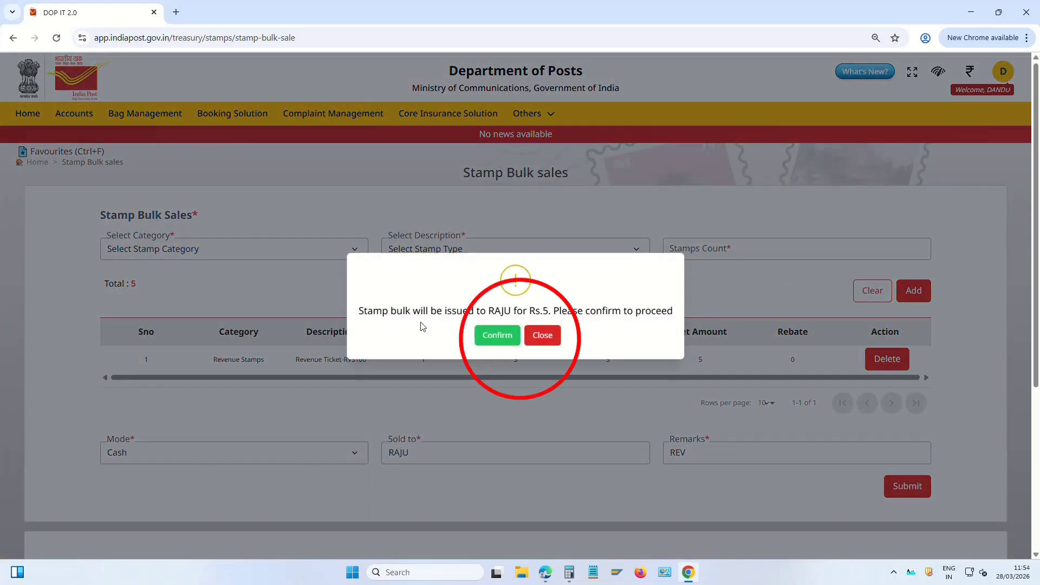
left_click(504, 337)
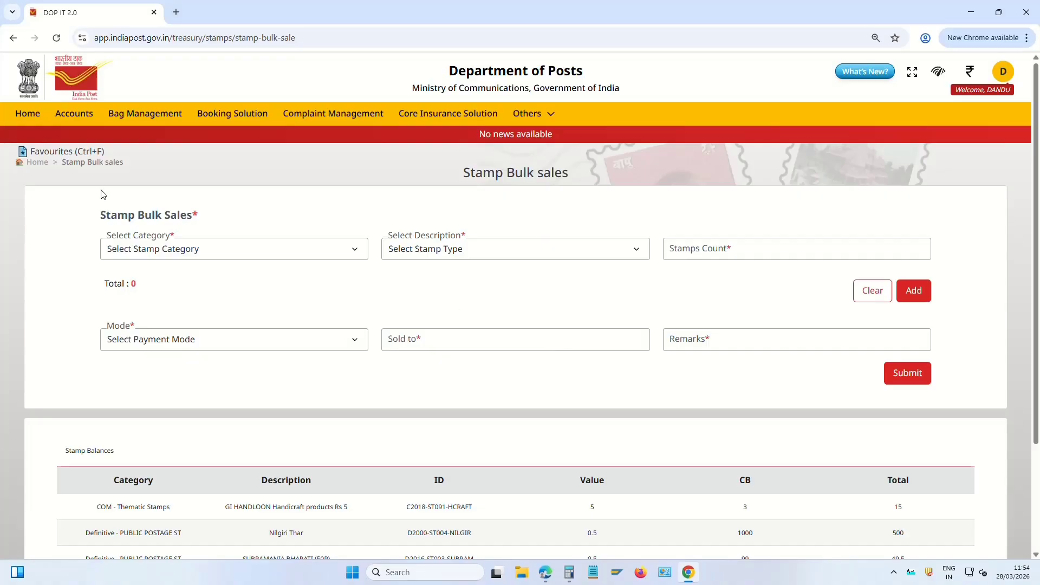
Generate the Daily Transactions Report for 28/03/2026 from Reports
left_click(39, 163)
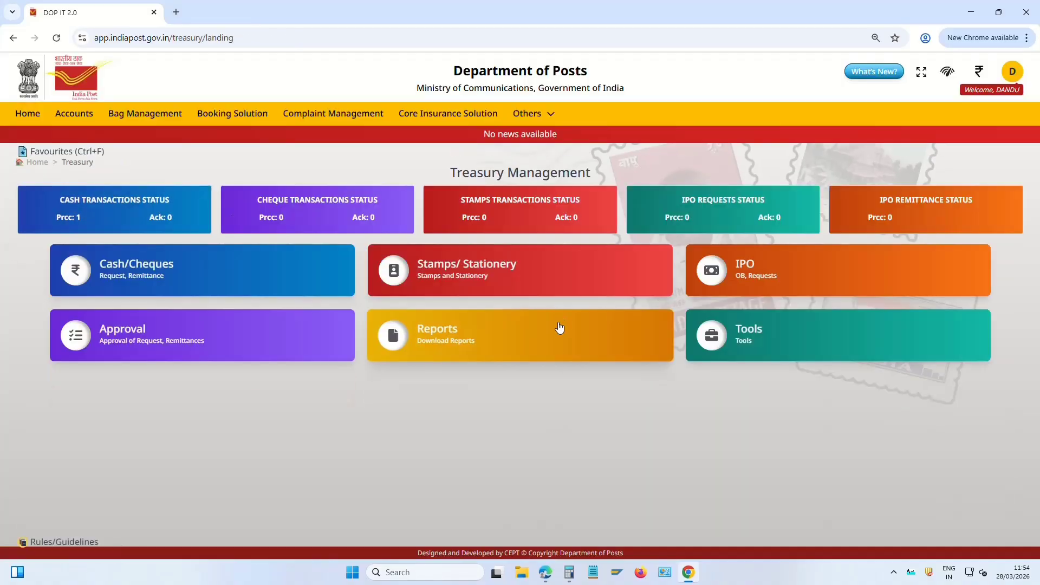
left_click(466, 340)
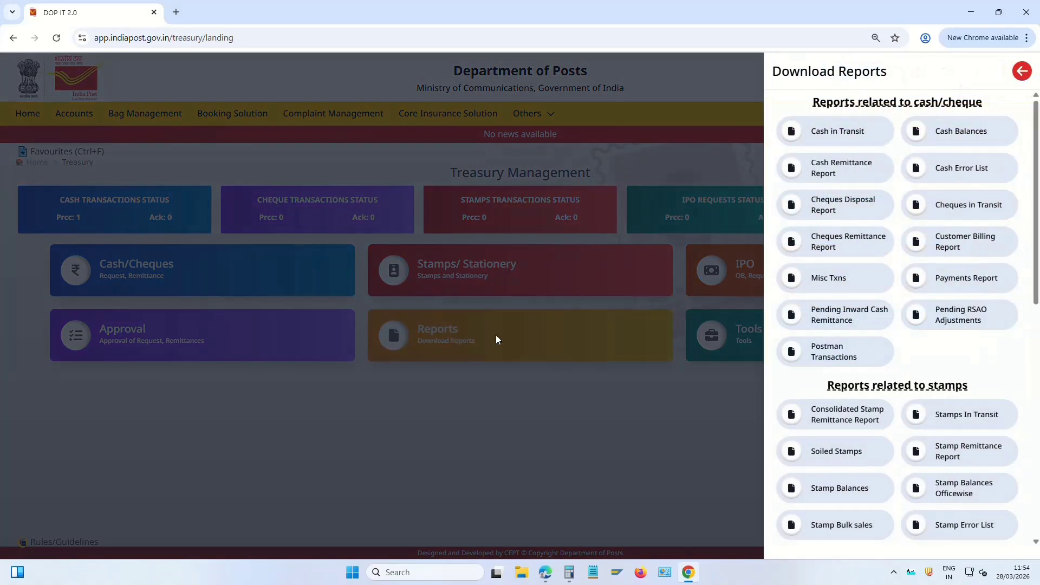
scroll(970, 418, "down", 2)
scroll(971, 379, "down", 3)
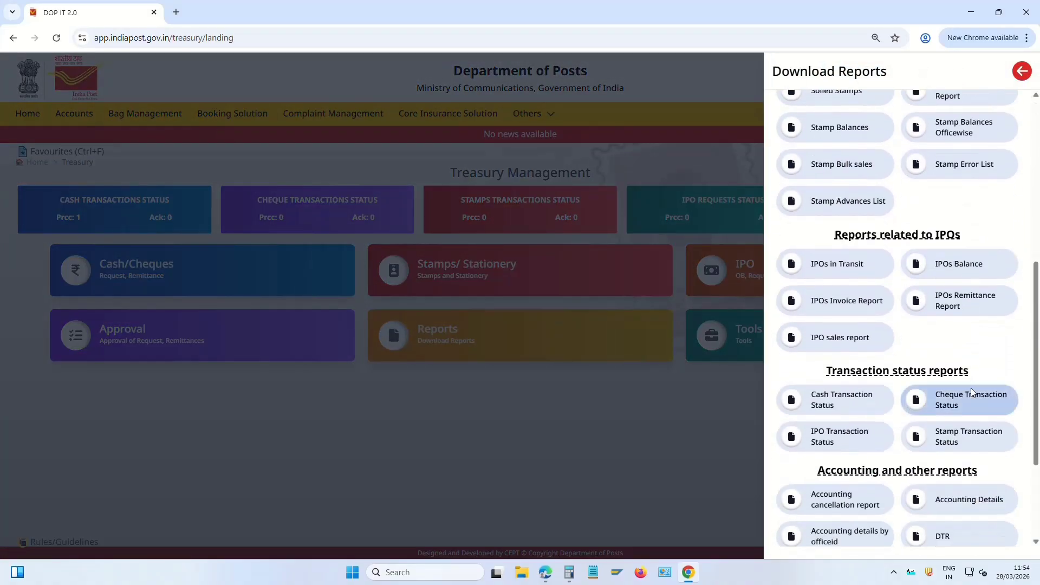
left_click(952, 538)
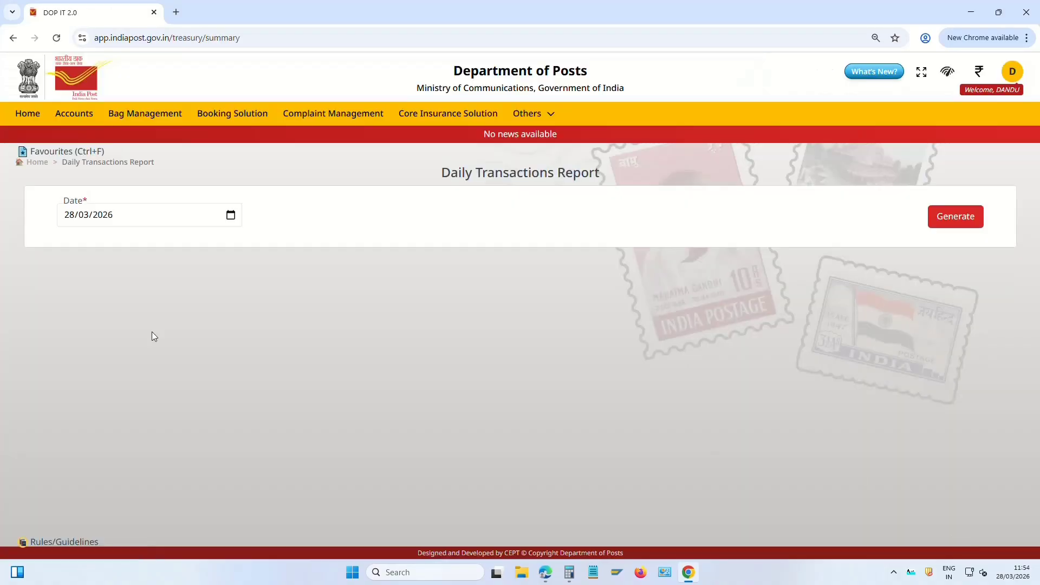
left_click(958, 217)
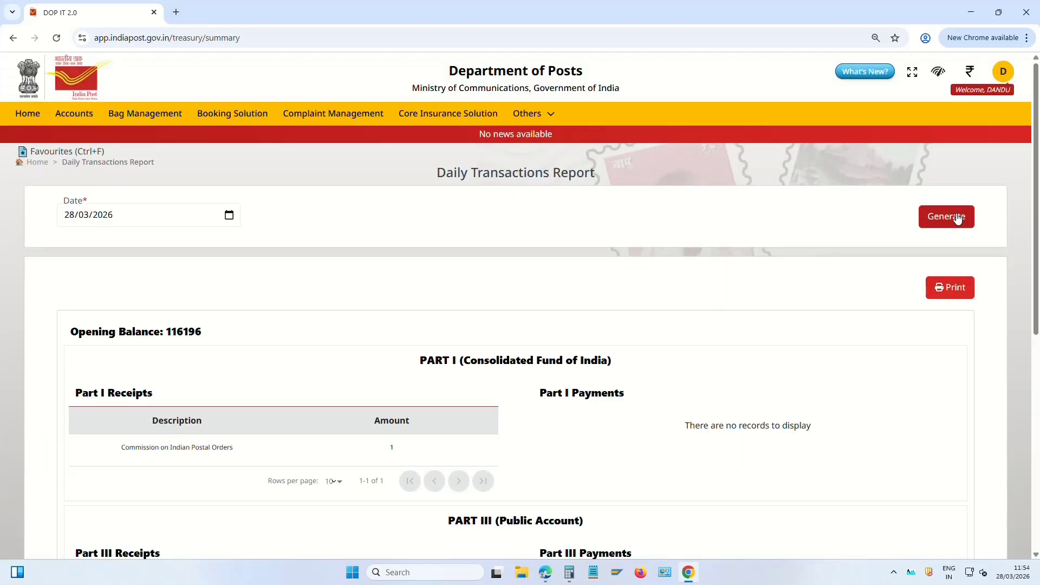
Check the Commission on Indian Postal Orders receipt and the Indian Postal Orders receipt of 10
scroll(585, 341, "down", 5)
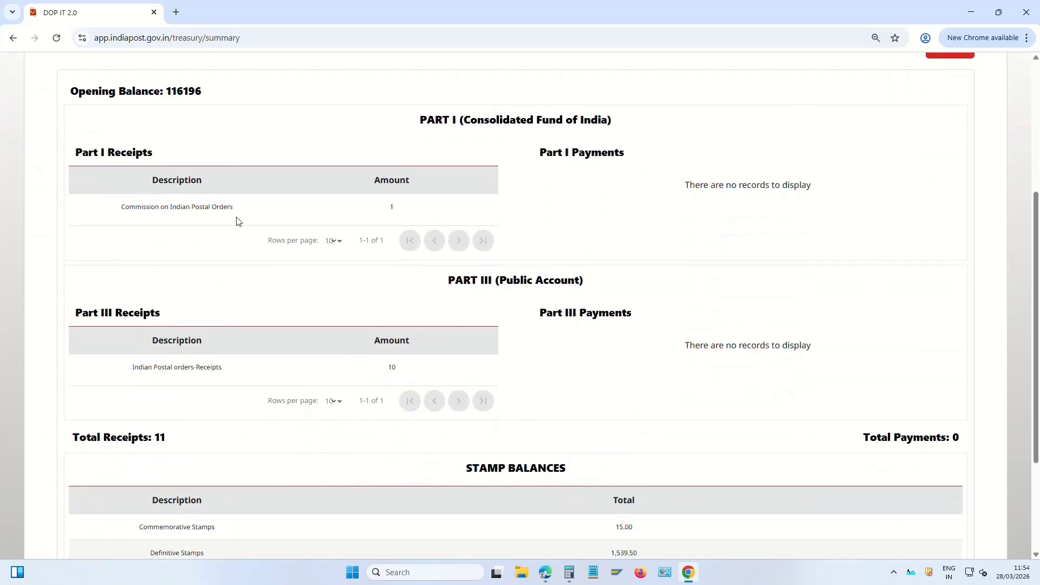
left_click_drag(136, 208, 418, 209)
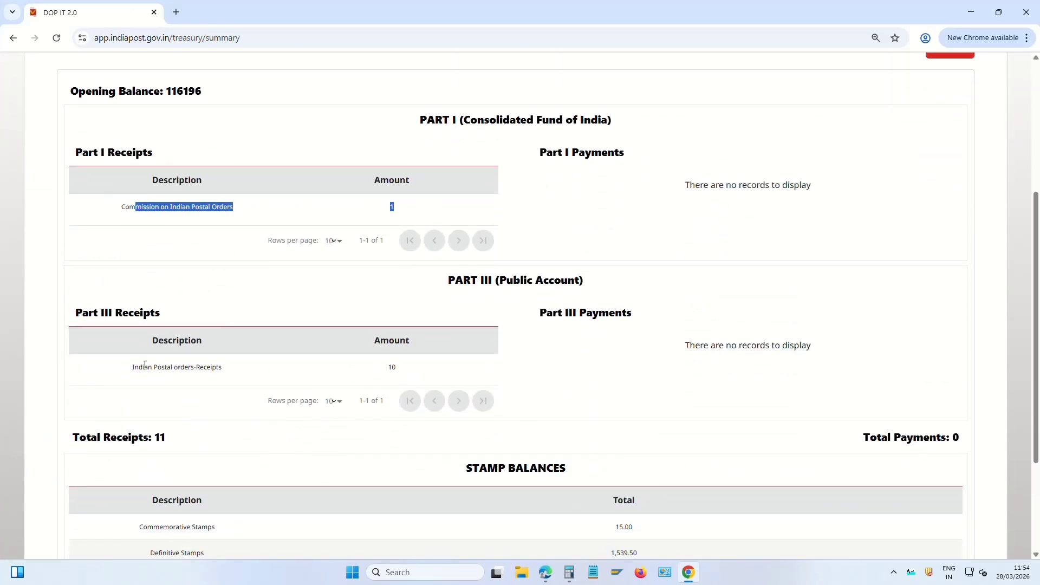
left_click_drag(144, 367, 628, 395)
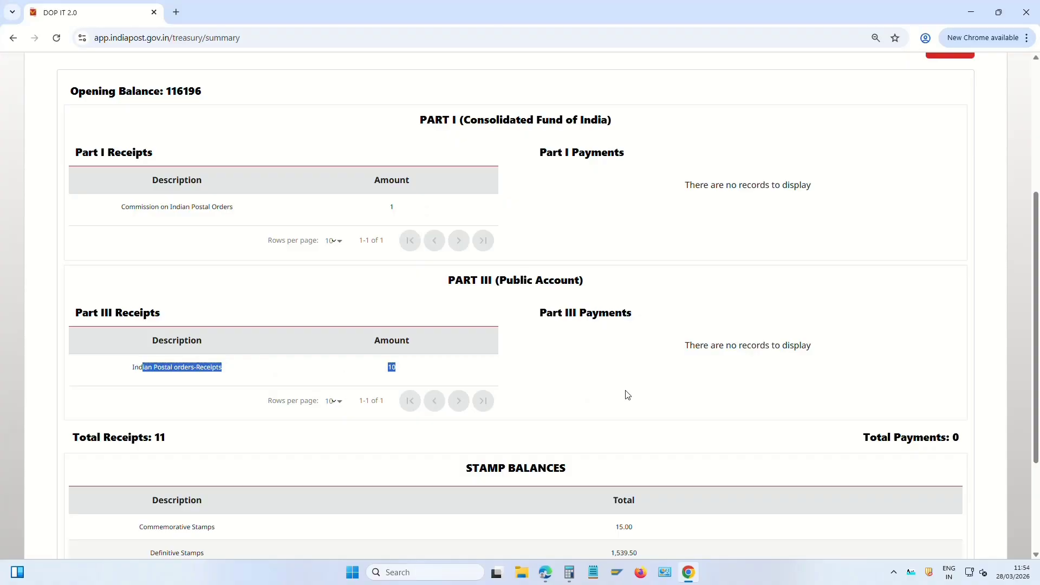
scroll(626, 395, "up", 5)
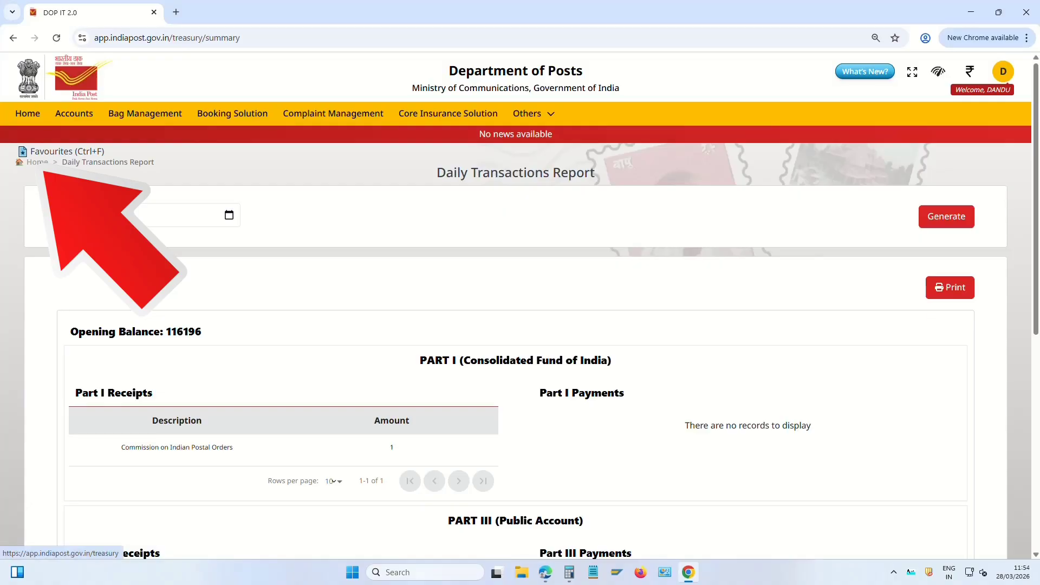
Open Stamp Bulk Sales Approve and locate the pending sale of 5
left_click(37, 162)
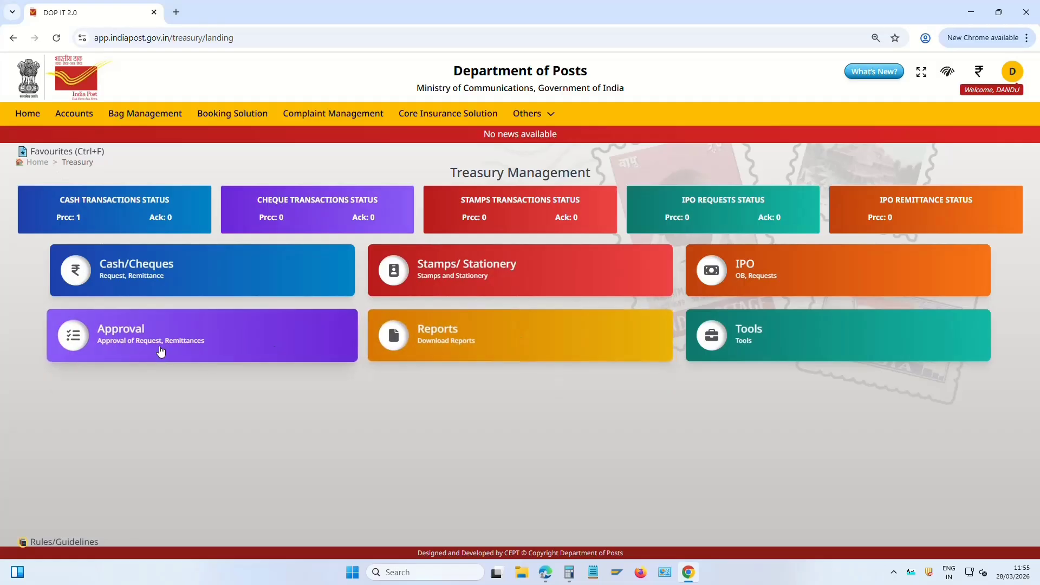
left_click(122, 335)
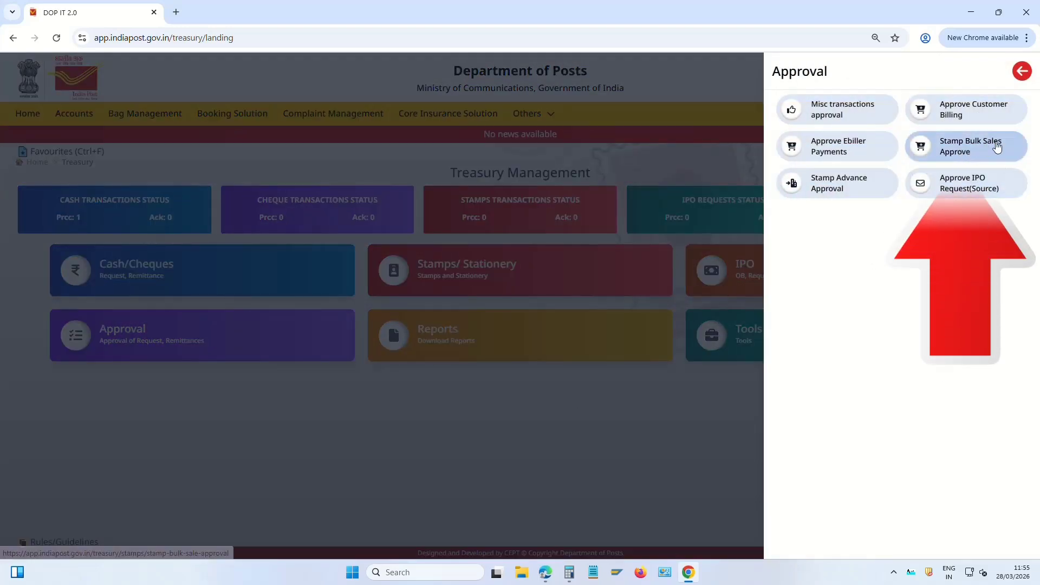
left_click(968, 155)
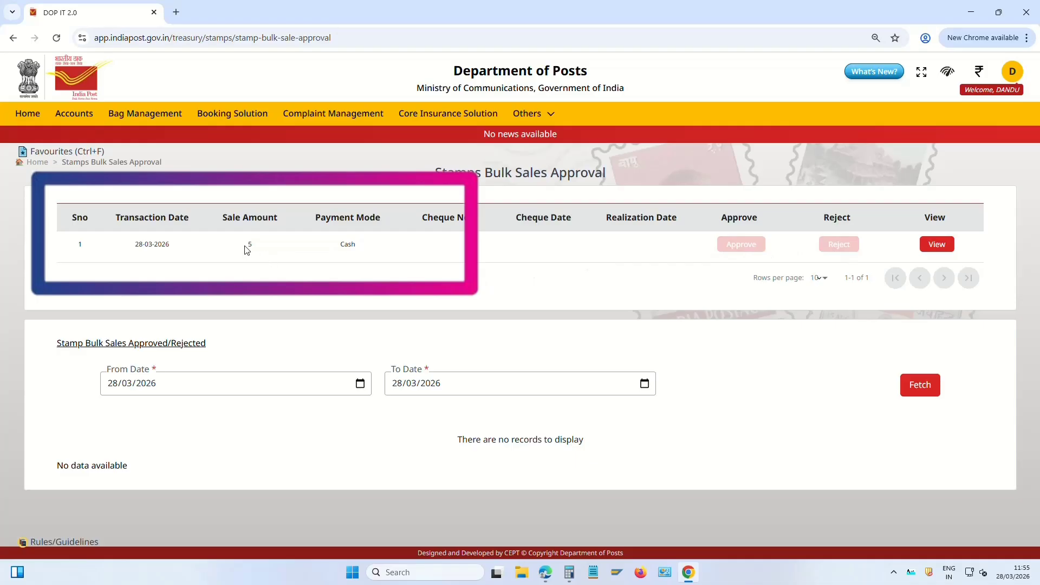
left_click_drag(246, 246, 255, 244)
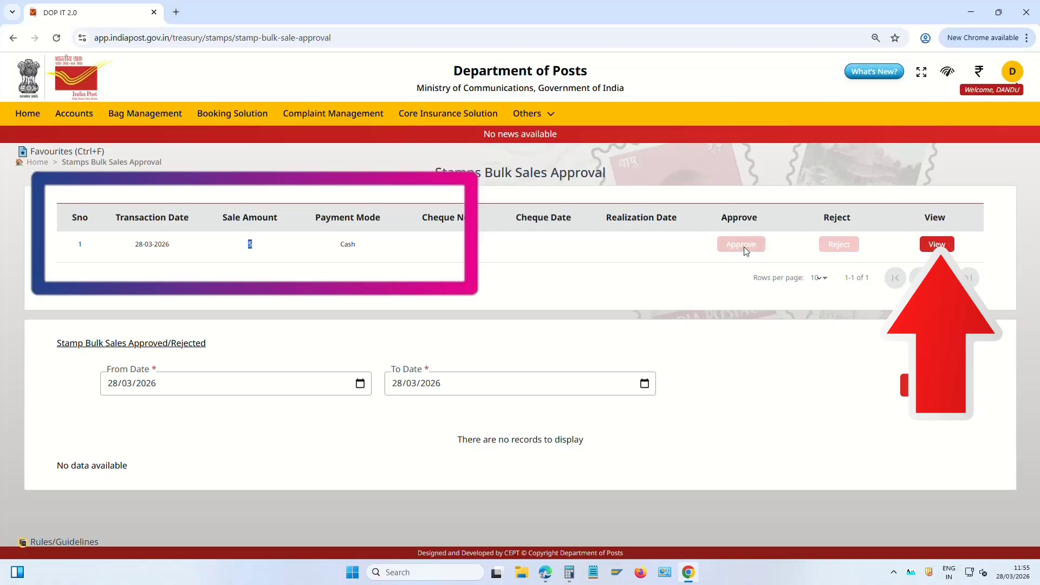
View the pending Rs.5 sale, approve it and confirm
left_click(937, 245)
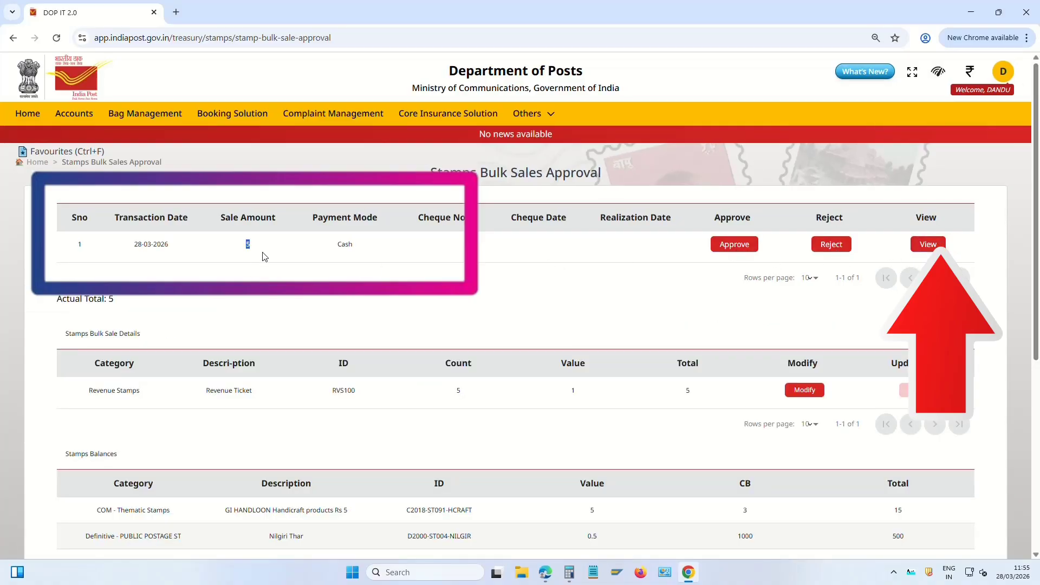
left_click(247, 251)
left_click(735, 245)
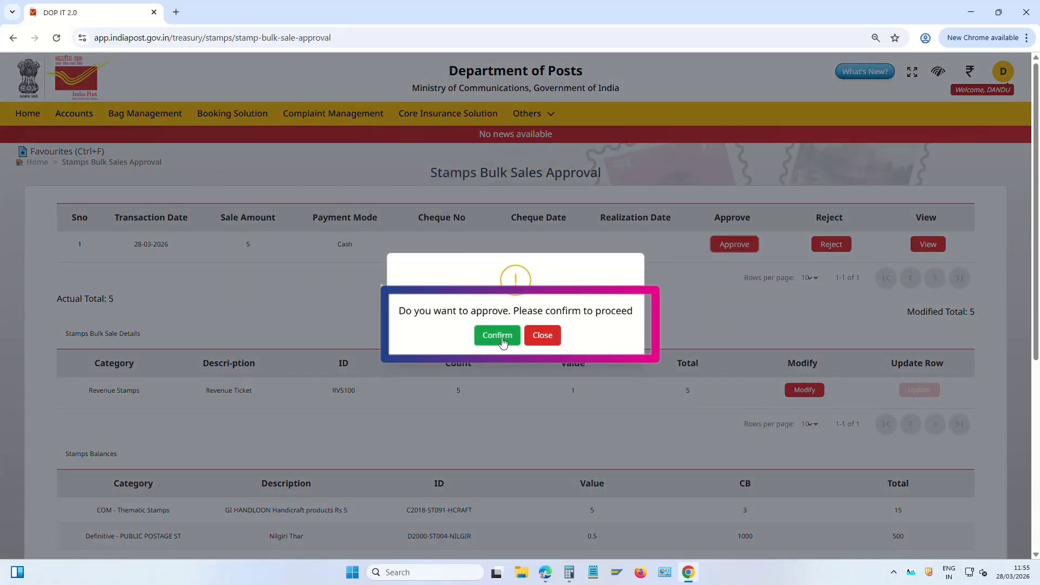
left_click(498, 337)
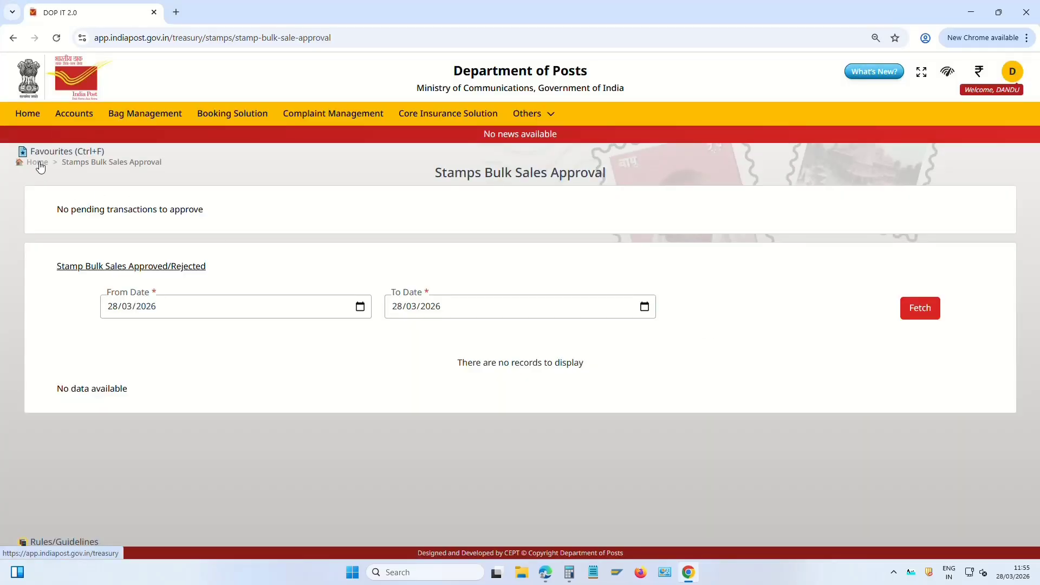
Generate today's Daily Transactions Report again from Reports
left_click(39, 164)
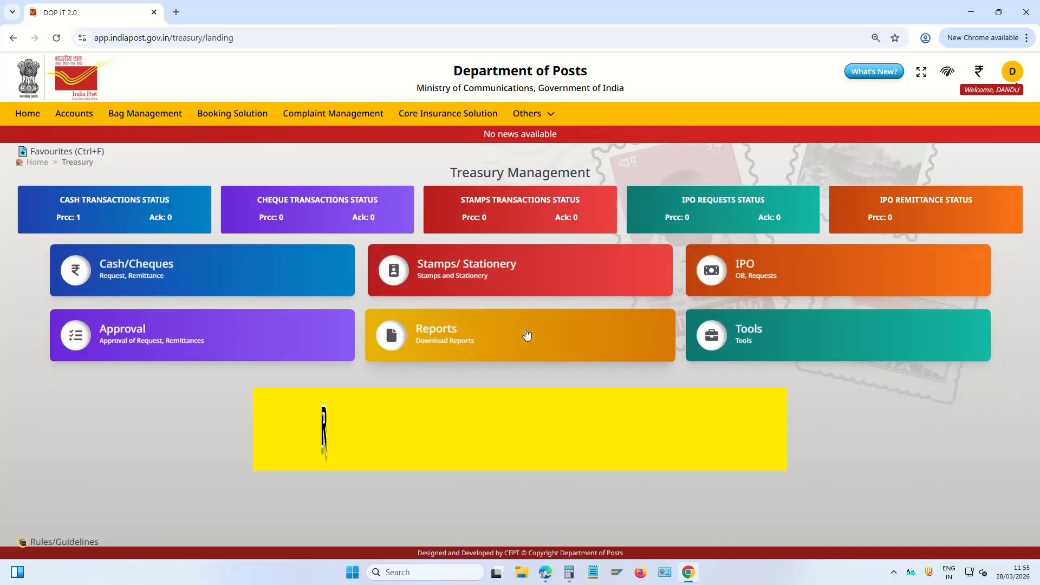
left_click(462, 337)
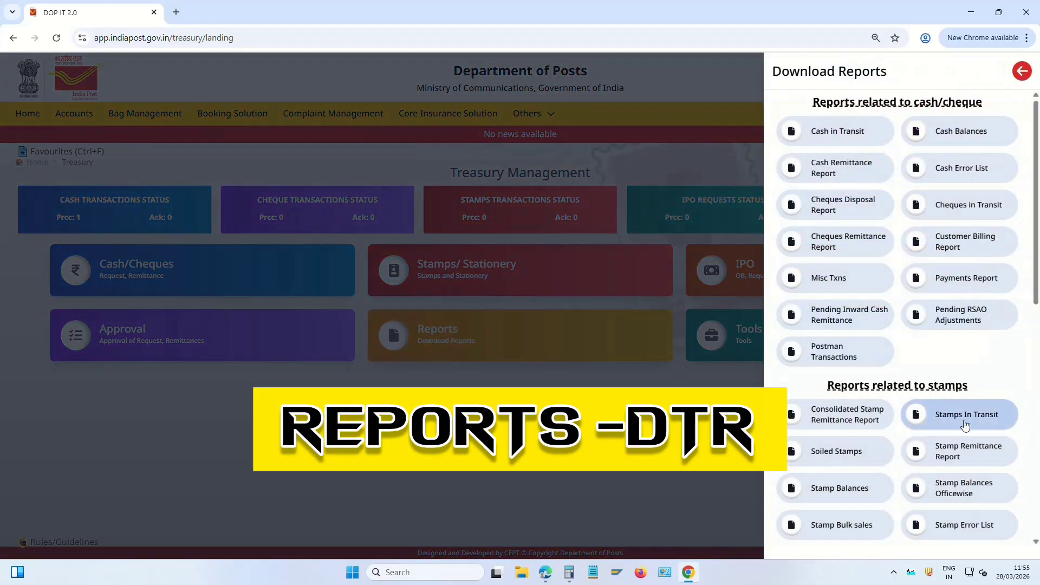
scroll(954, 415, "down", 4)
scroll(966, 418, "down", 2)
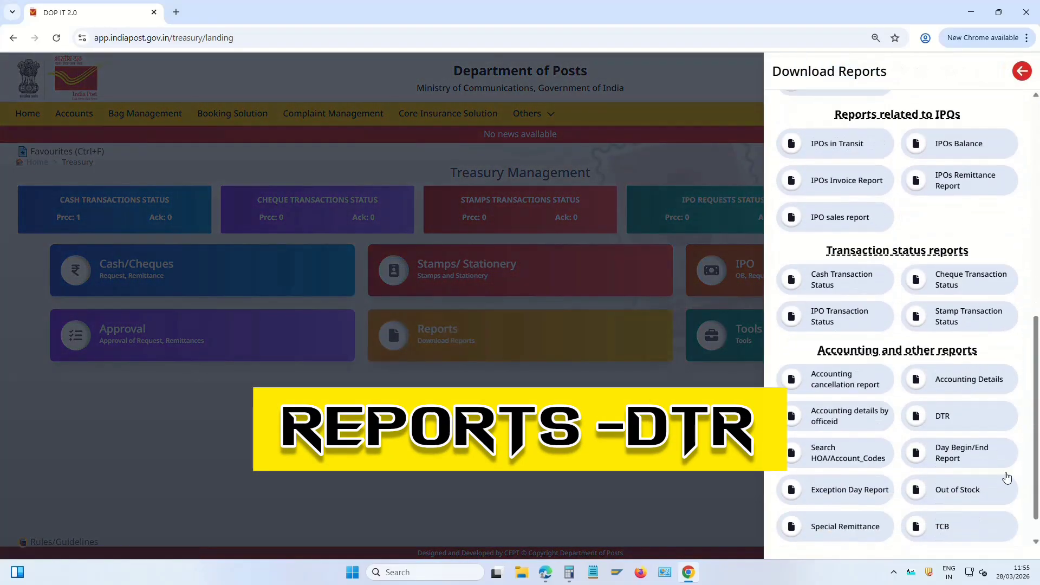
left_click(960, 417)
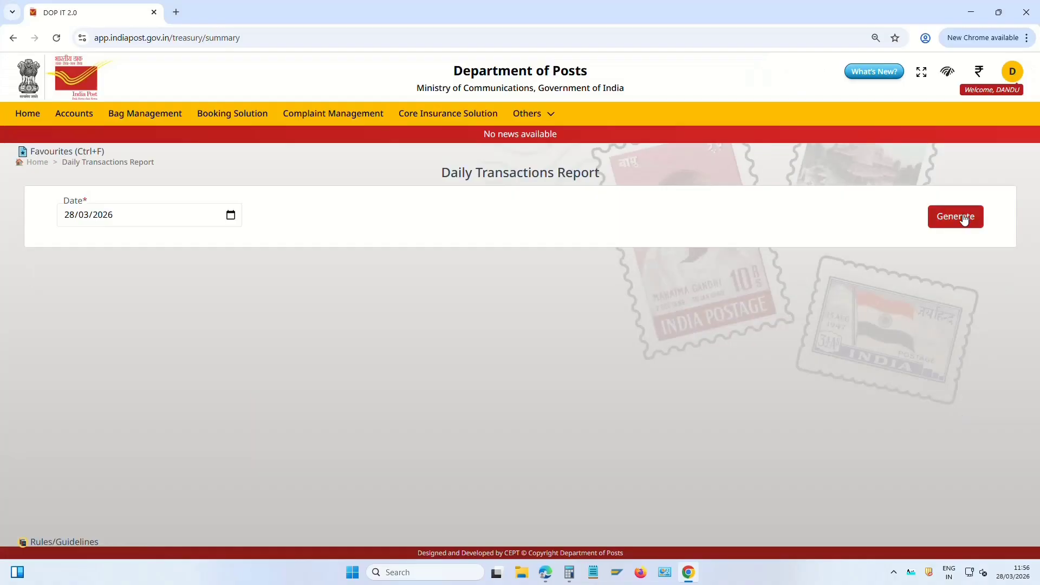
left_click(959, 216)
Check the postage stamps sale receipt of 5 and the Total Receipts of 16
scroll(872, 425, "down", 2)
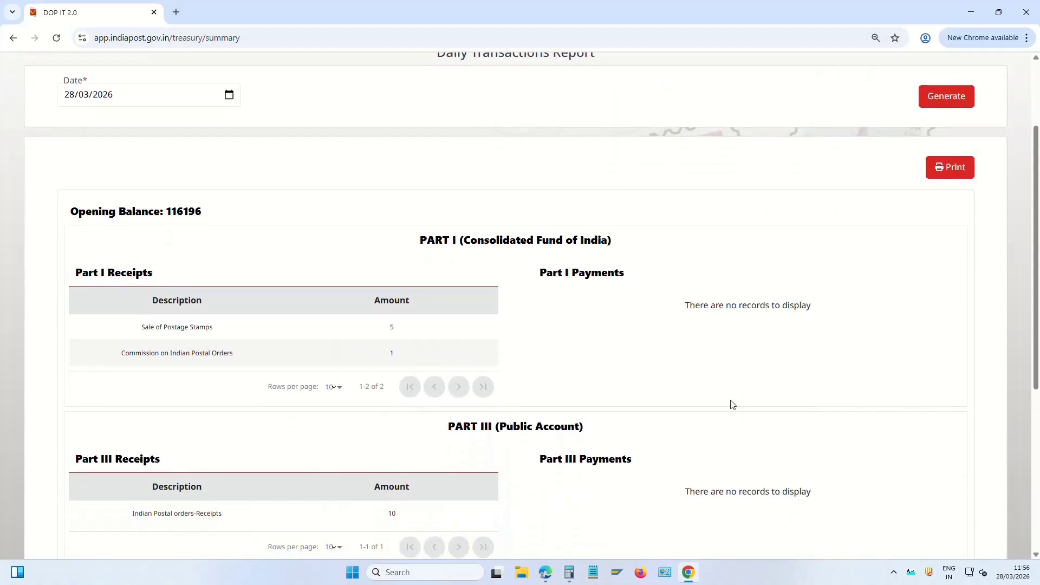
left_click_drag(139, 327, 404, 333)
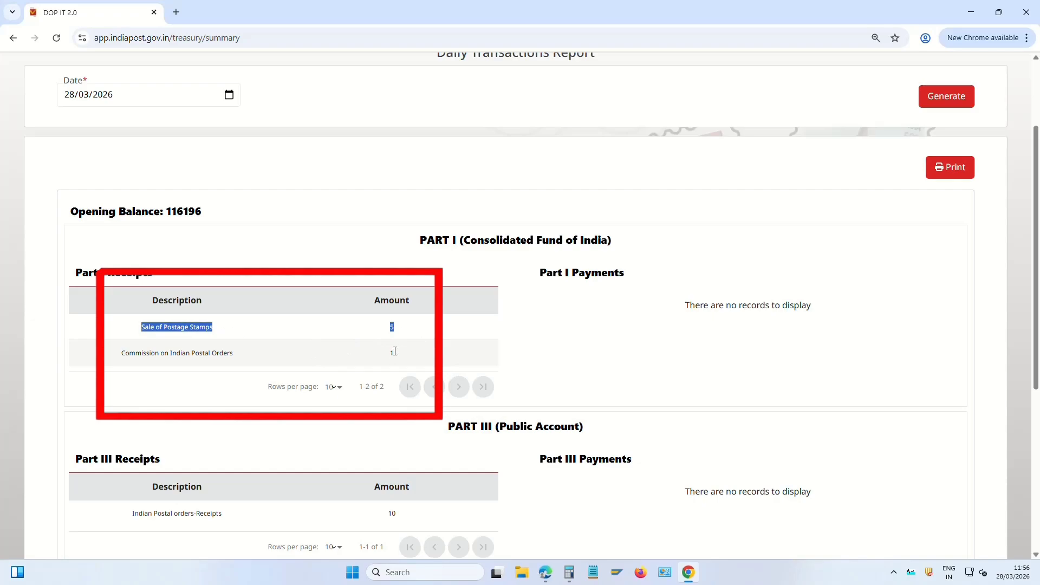
left_click(409, 333)
scroll(427, 435, "down", 2)
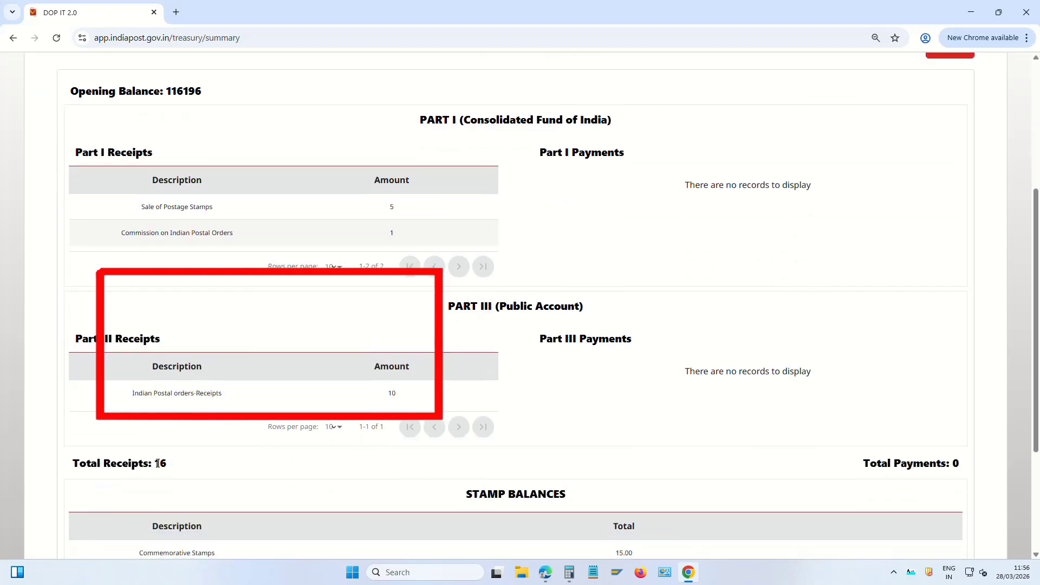
double_click(160, 464)
scroll(550, 362, "up", 4)
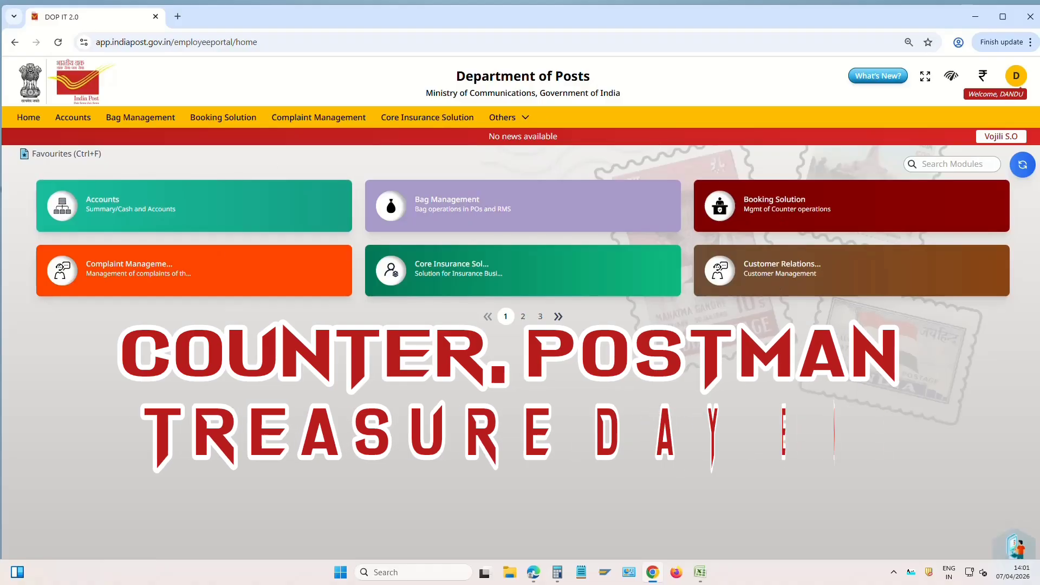
Fetch the wallet balance of 6504 on the home page, then go to Others > Treasury
left_click(25, 120)
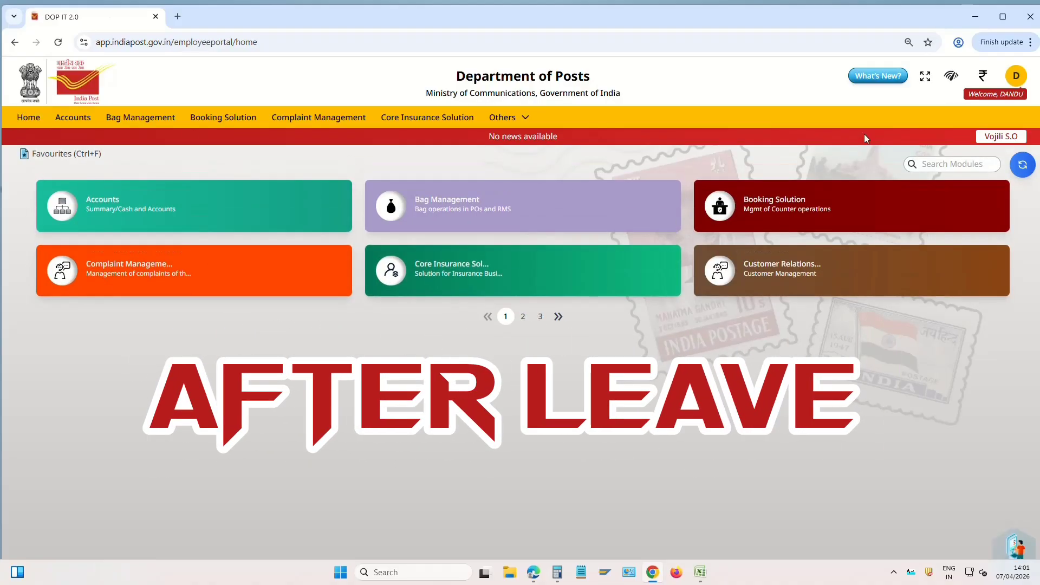
left_click(983, 77)
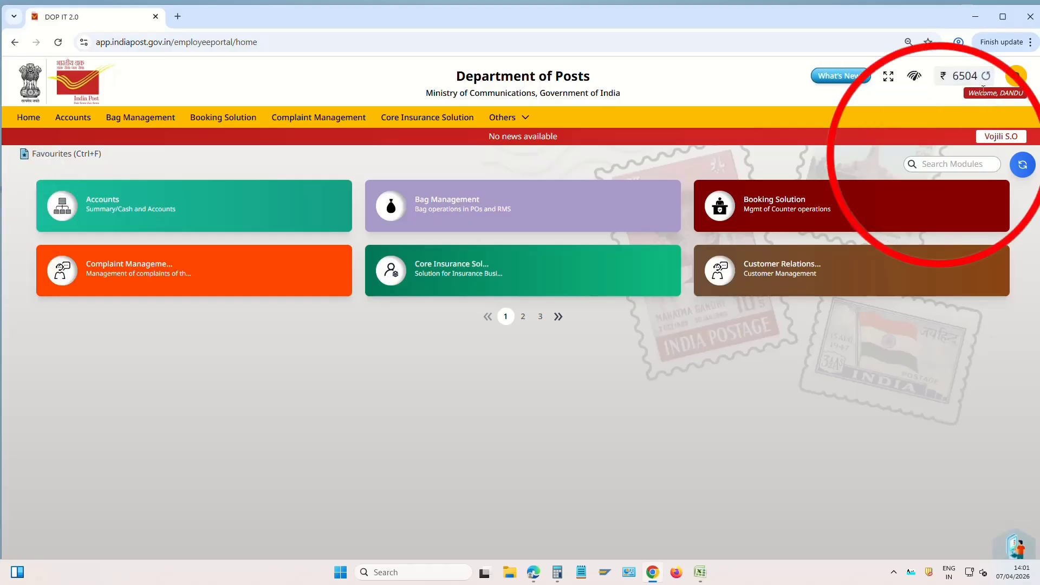
mouse_move(978, 80)
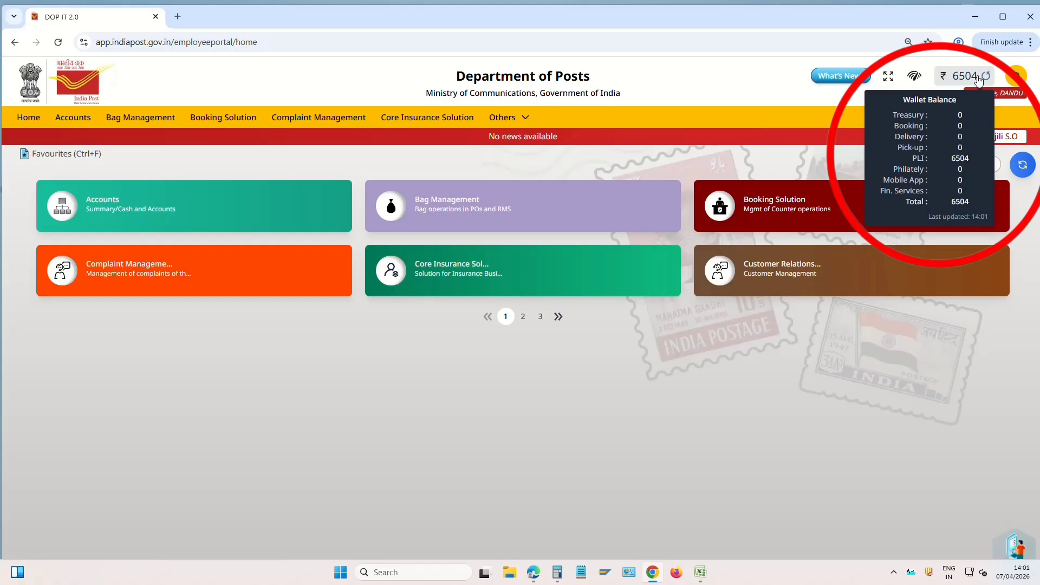
left_click(504, 118)
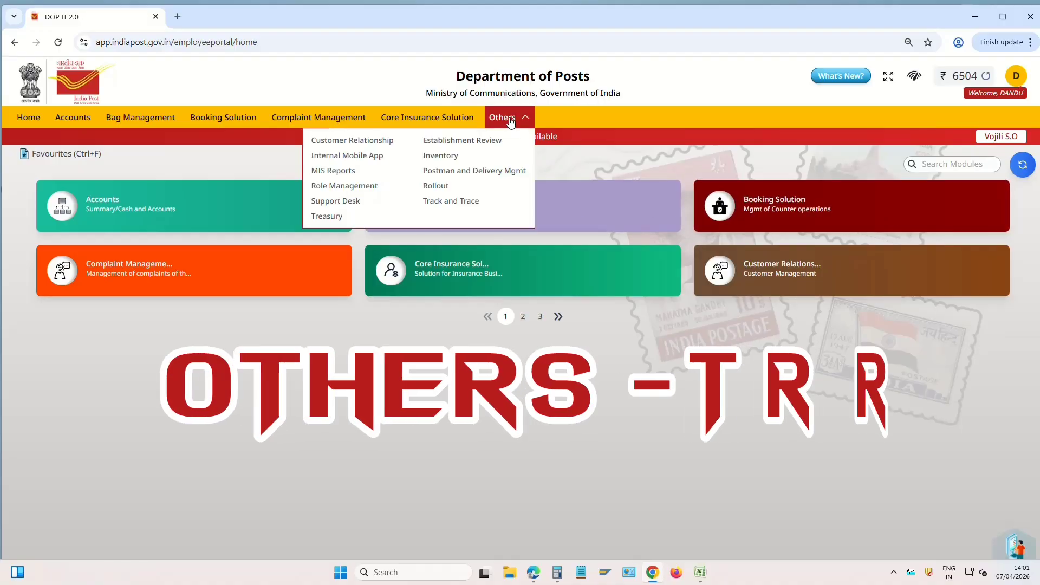
left_click(337, 219)
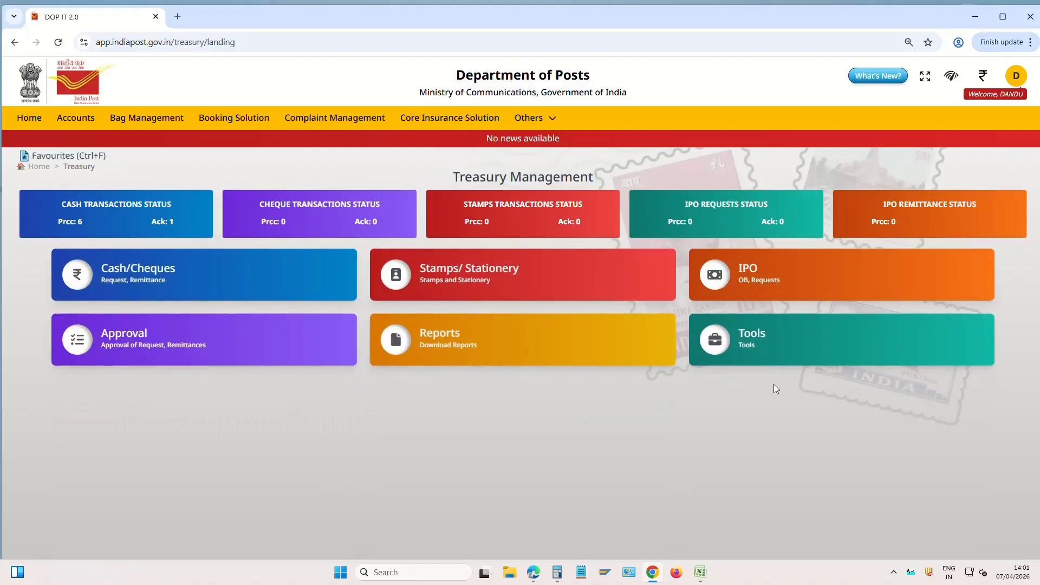
Start a cash transfer from the postman to the Sub Post Master with remark AFTER DEPUTATION
left_click(757, 347)
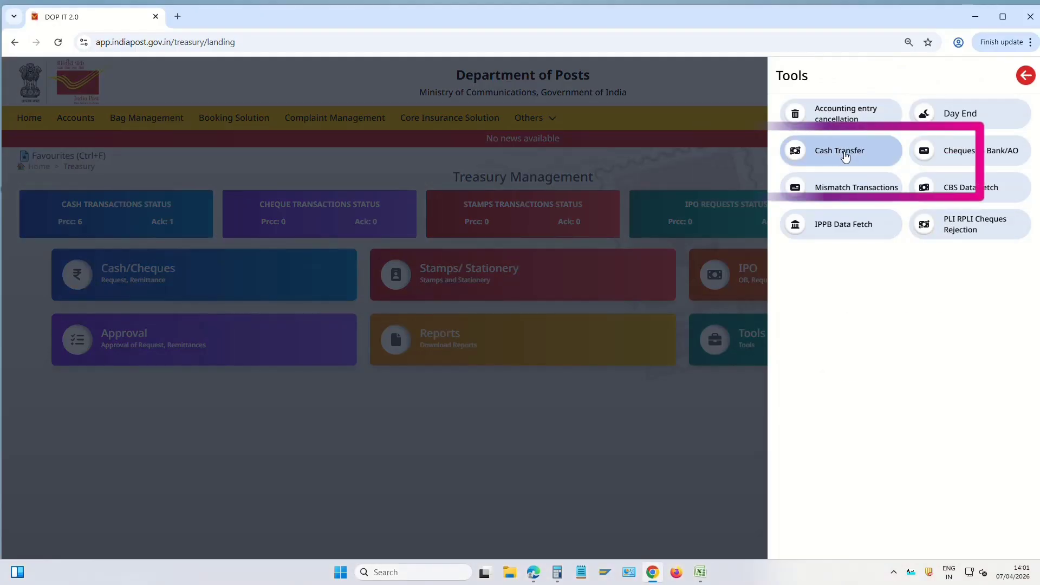
left_click(845, 155)
left_click(101, 219)
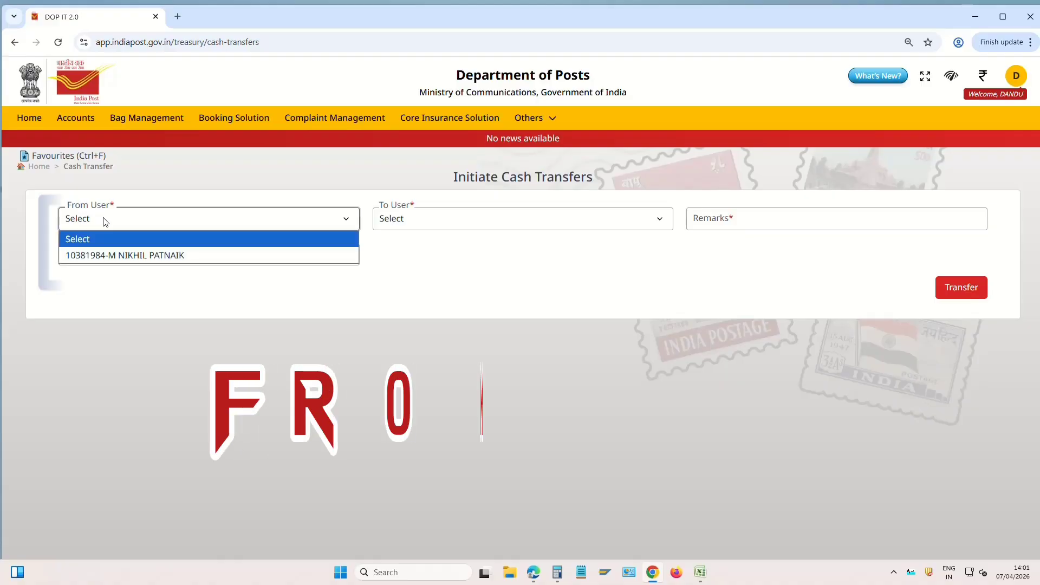
left_click(138, 256)
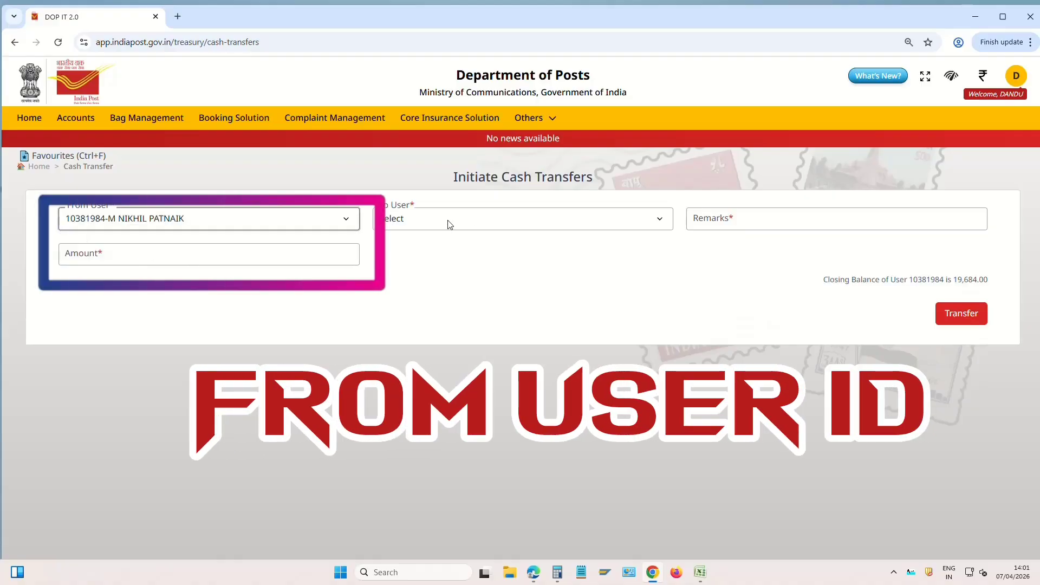
left_click(425, 222)
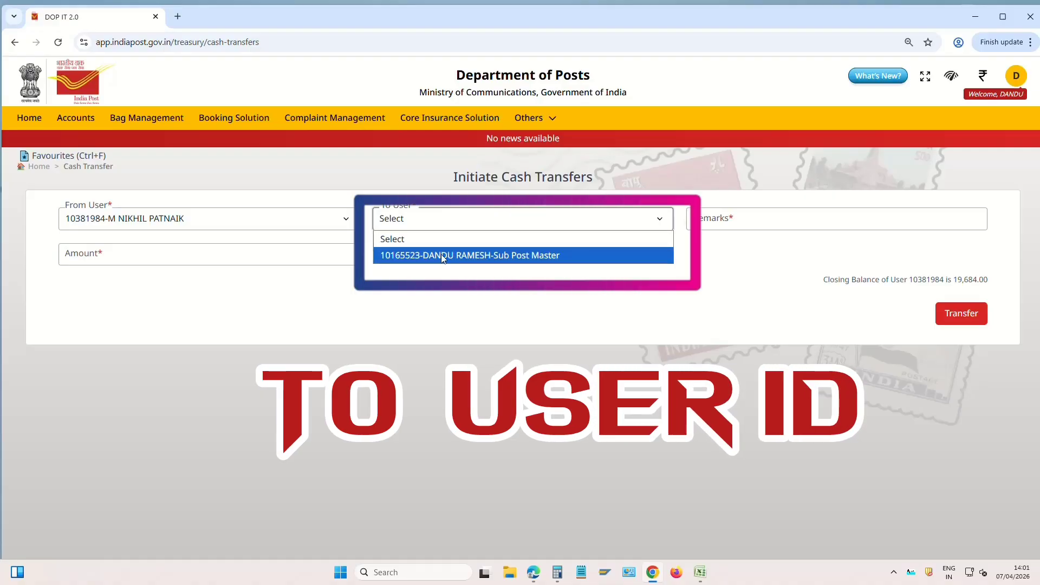
left_click(447, 256)
left_click(780, 221)
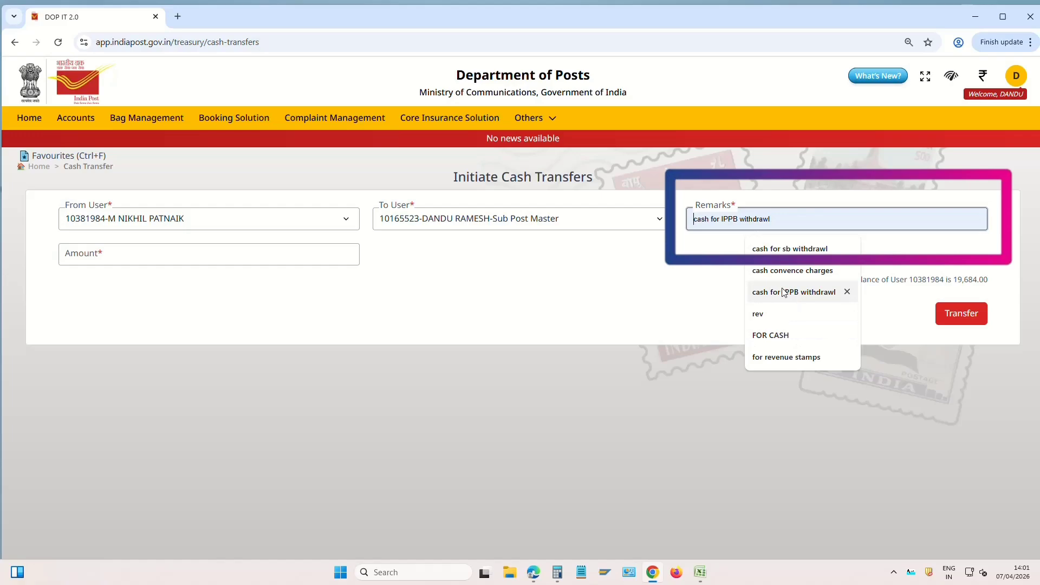
type("AFTER DEPUTATION")
Enter the postman's closing balance of 19684 as the amount and transfer it
left_click(145, 263)
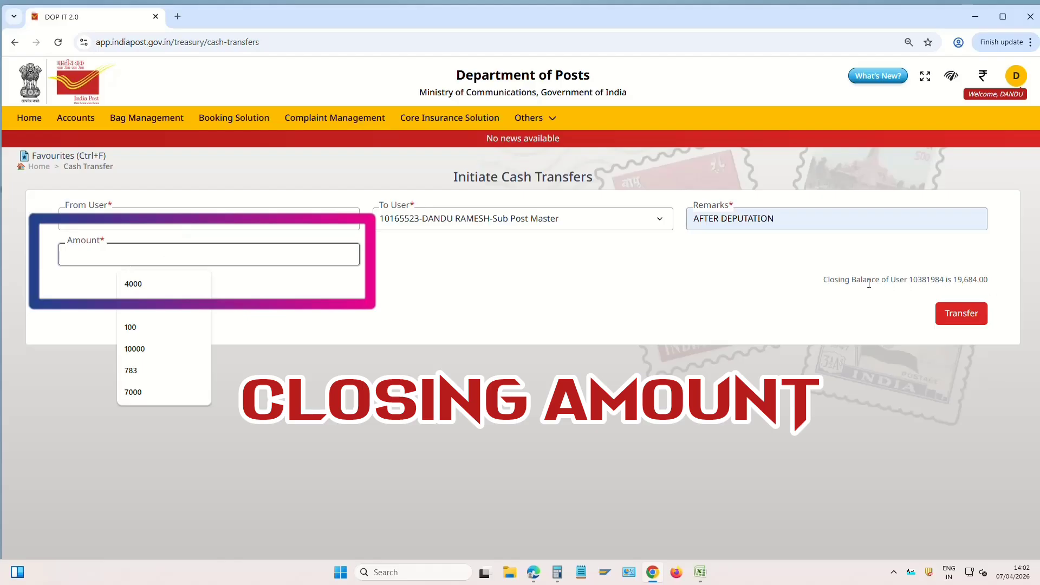
left_click_drag(824, 280, 998, 282)
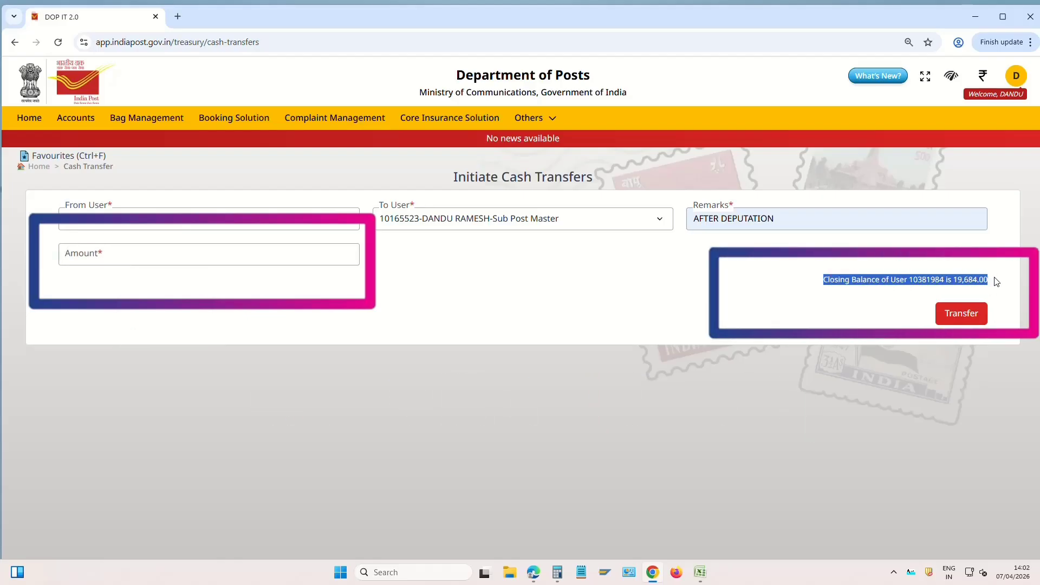
left_click(961, 279)
left_click(200, 249)
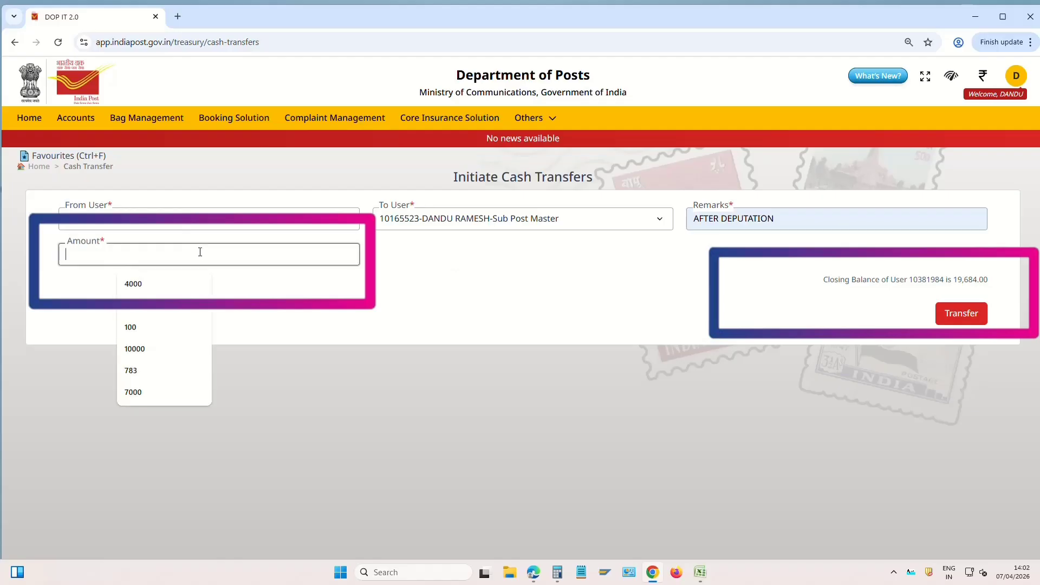
type("19684")
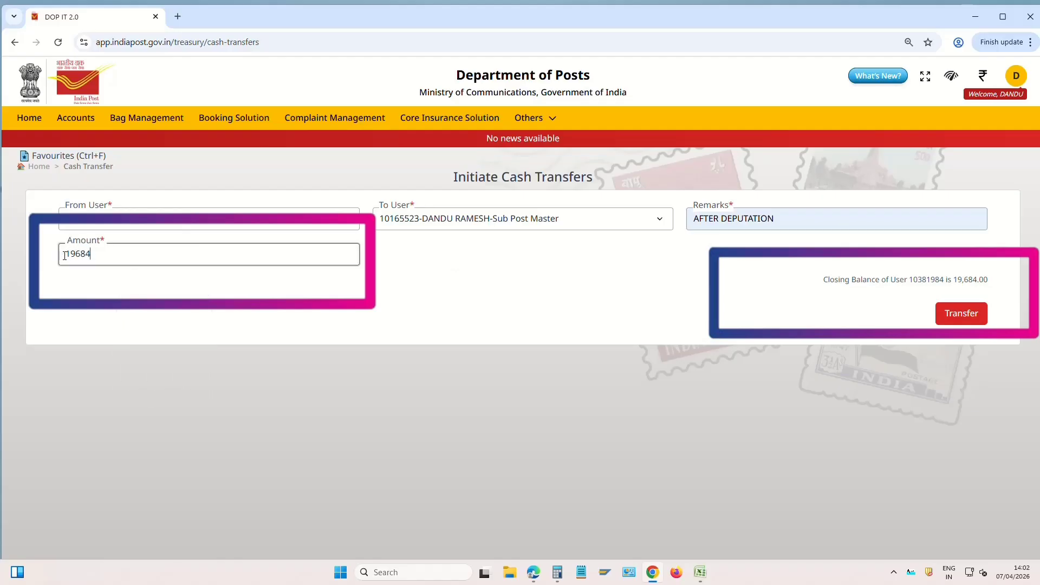
left_click_drag(64, 255, 137, 256)
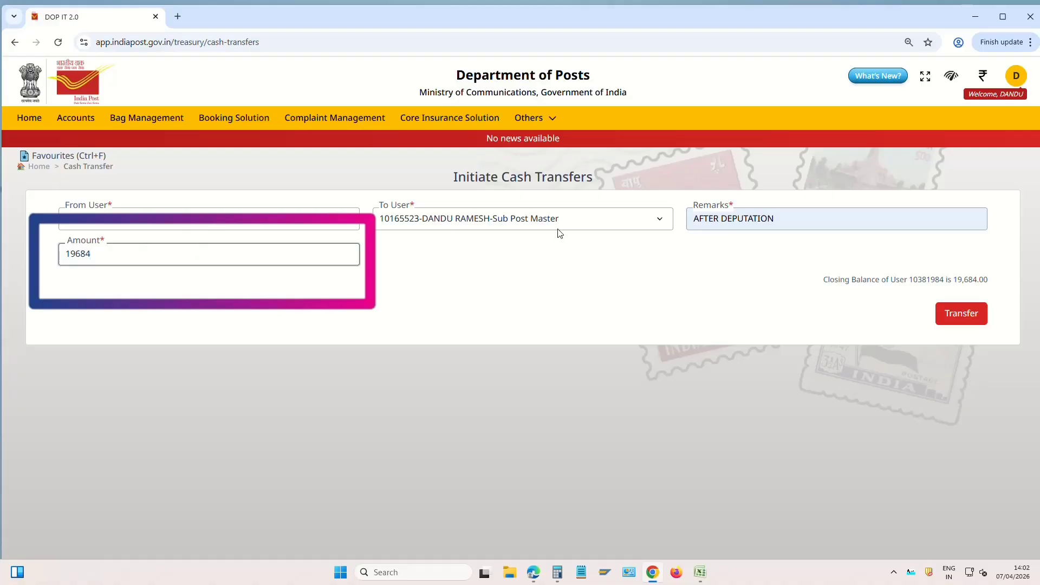
left_click(971, 322)
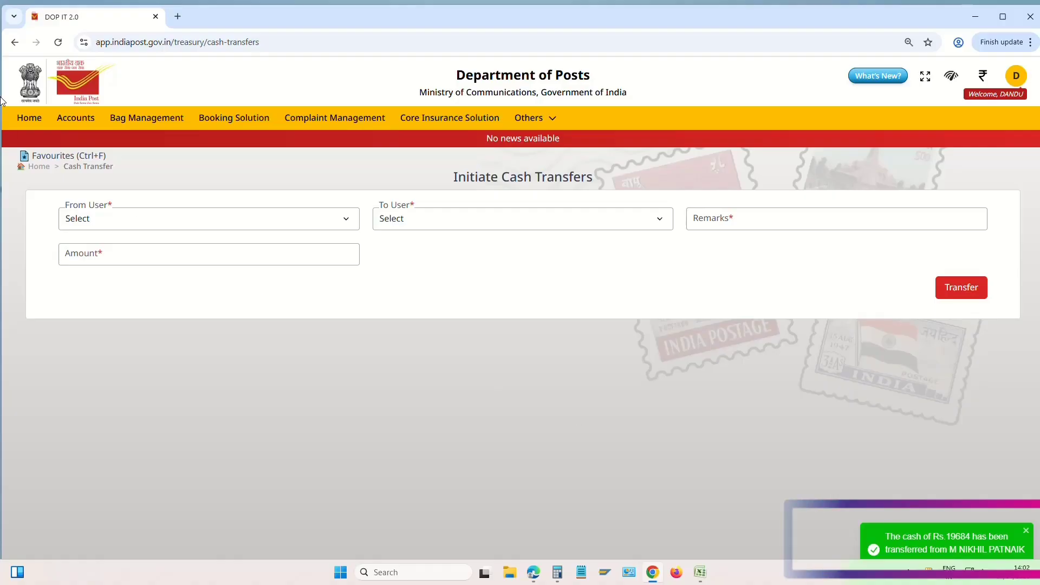
Return to the Employee Portal home page via the India Post logo
left_click(29, 118)
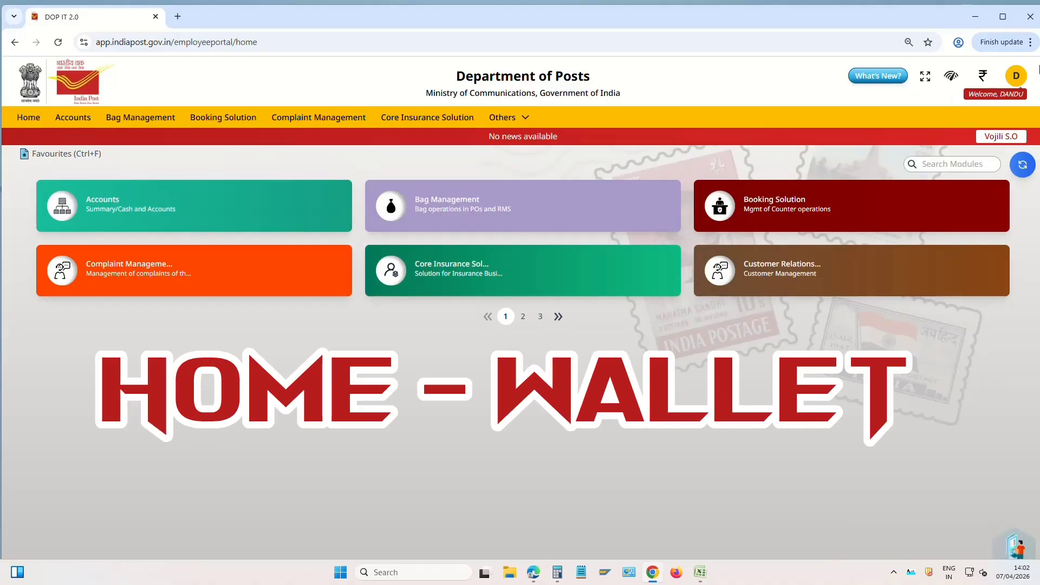
Refresh the wallet to show ₹26188 (Treasury 19684, PLI 6504)
left_click(984, 77)
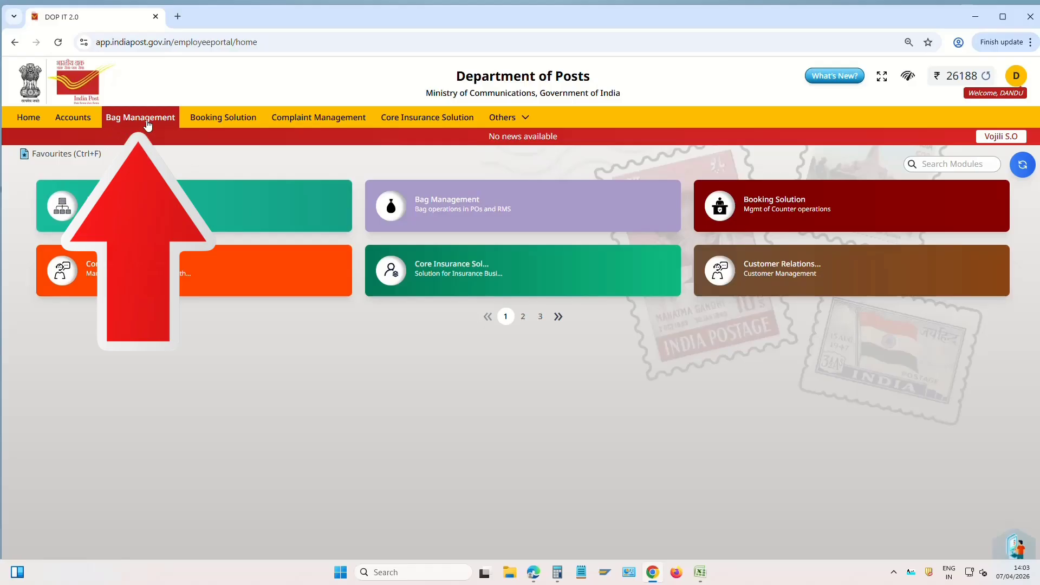
Open Bag Receipt and select the Armenipadu B.O Vojili S.O 13:00 bicycle schedule
left_click(153, 121)
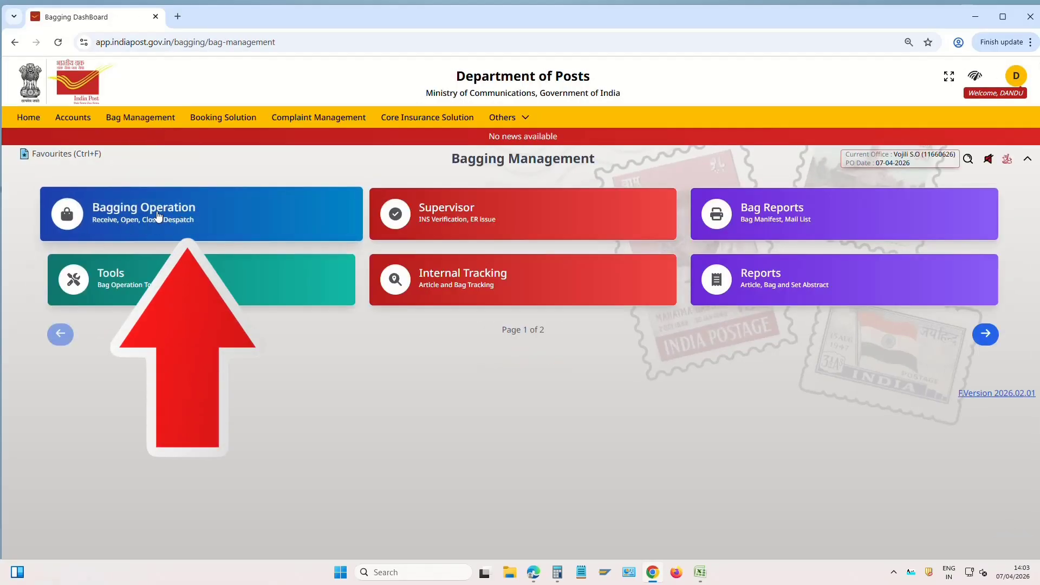
left_click(179, 221)
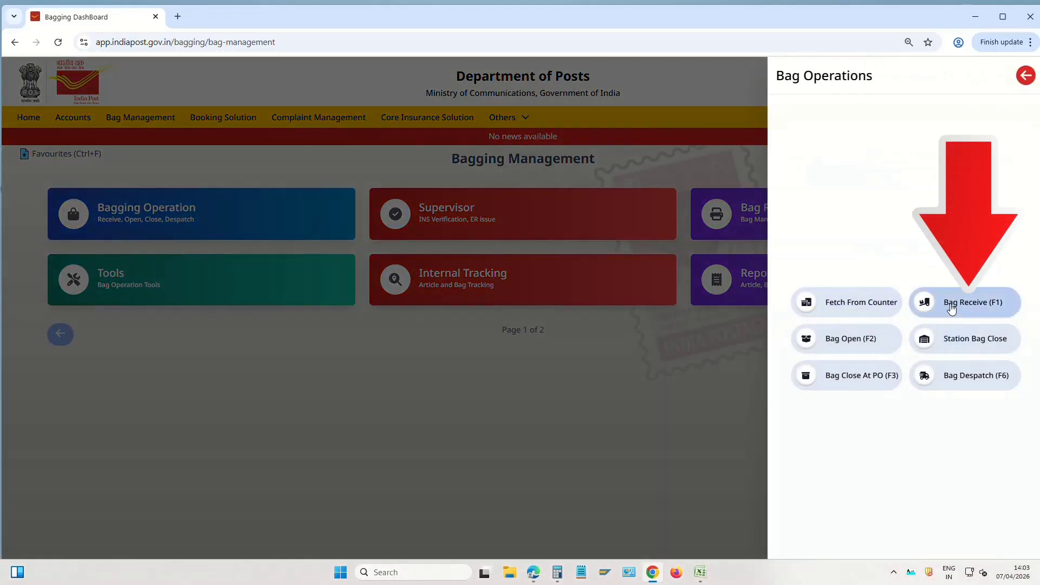
left_click(965, 305)
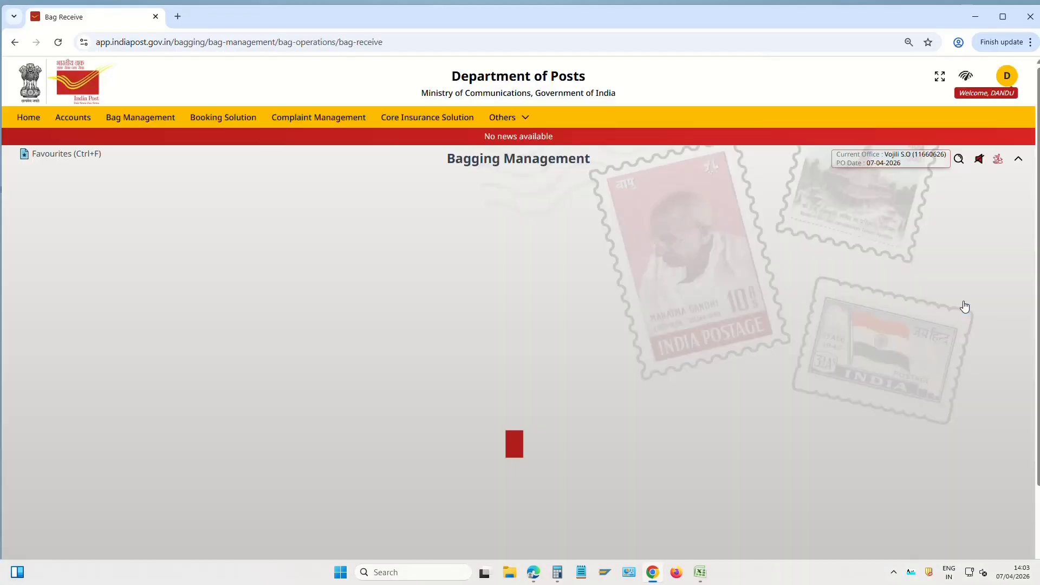
left_click(76, 227)
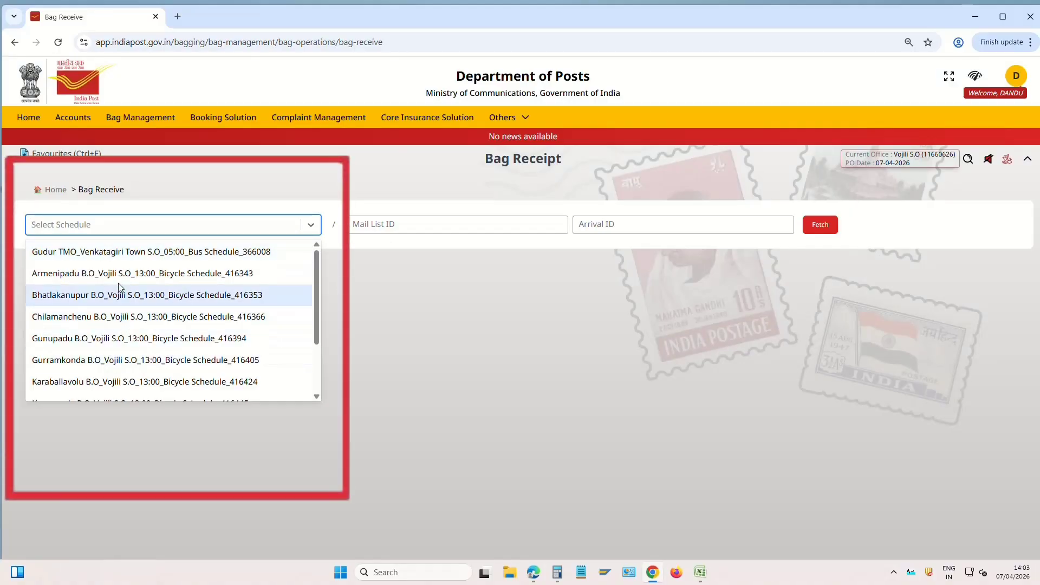
scroll(129, 337, "down", 2)
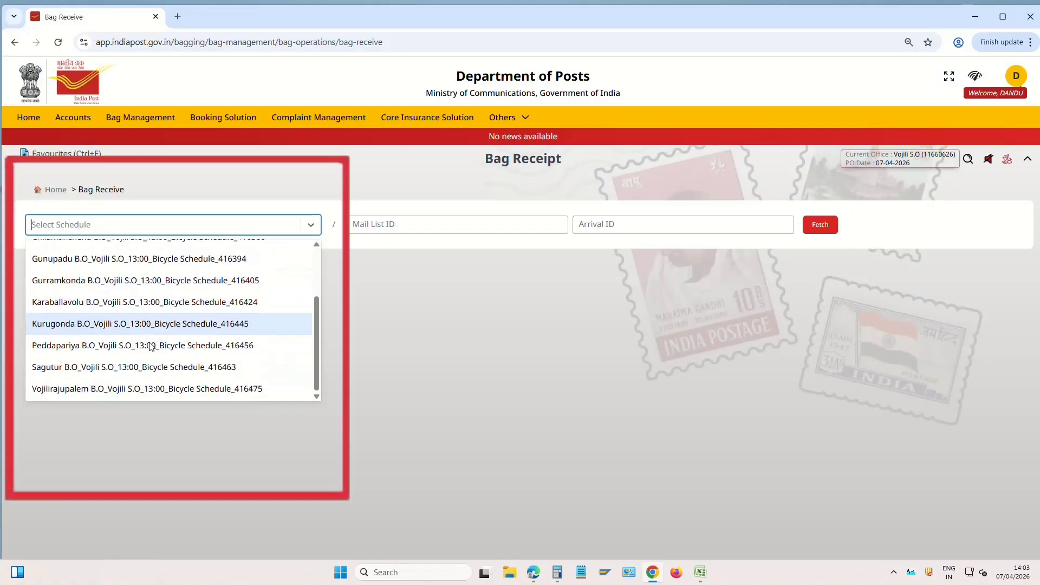
scroll(163, 325, "up", 2)
left_click(85, 274)
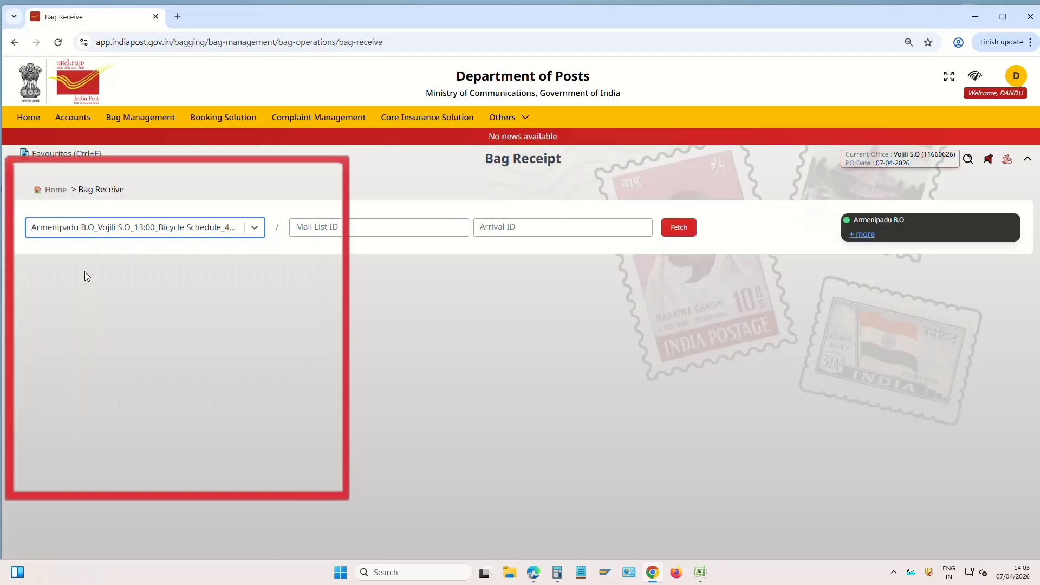
left_click(668, 232)
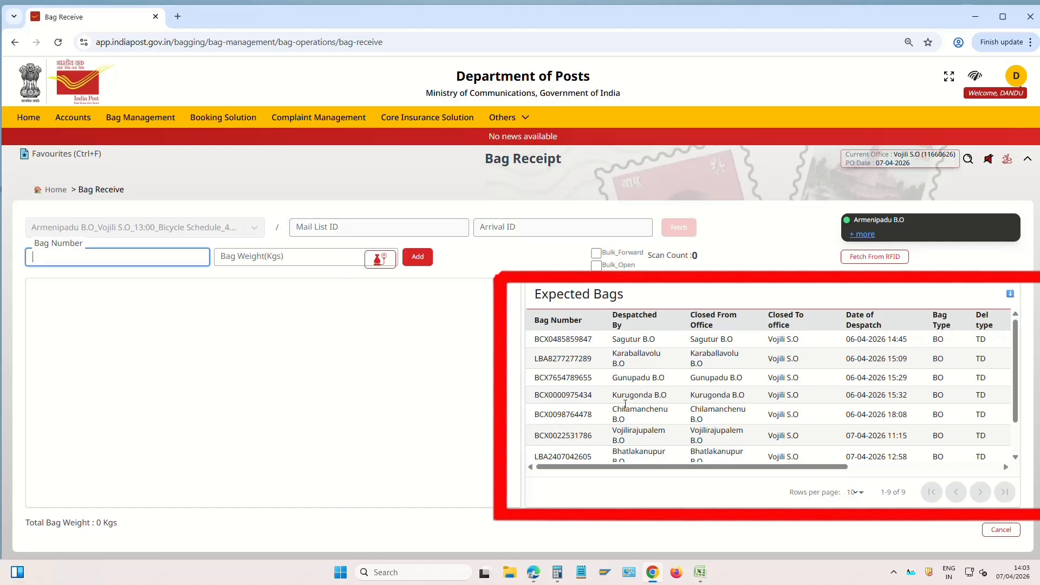
double_click(564, 339)
key("ctrl+c")
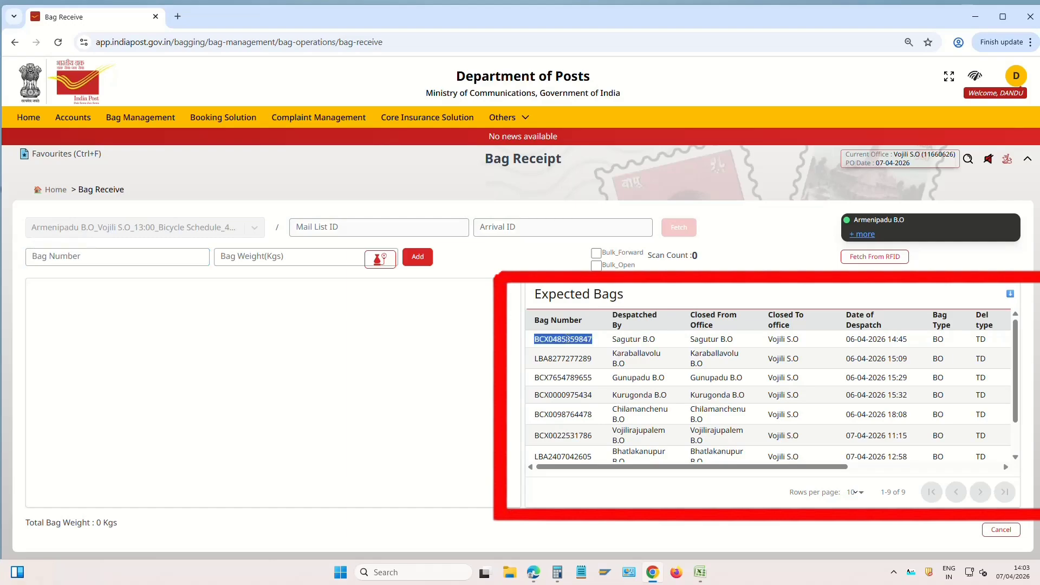
left_click(113, 256)
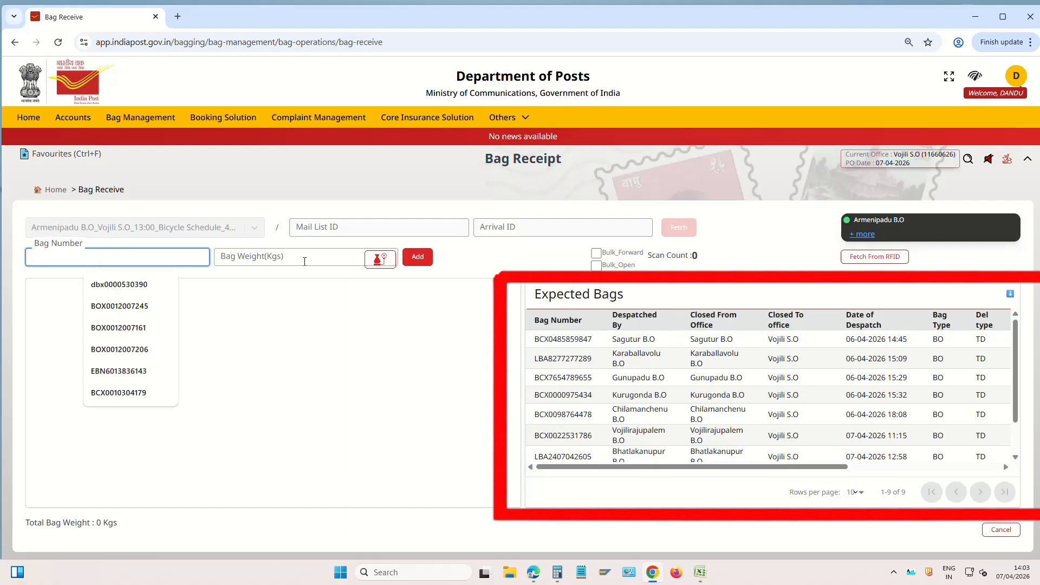
key("ctrl+v")
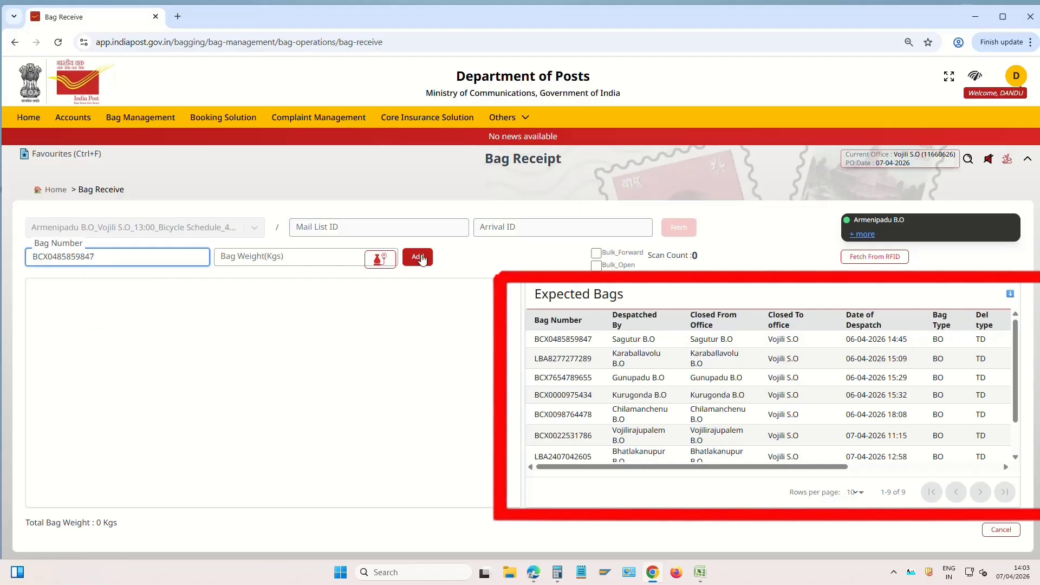
left_click(422, 258)
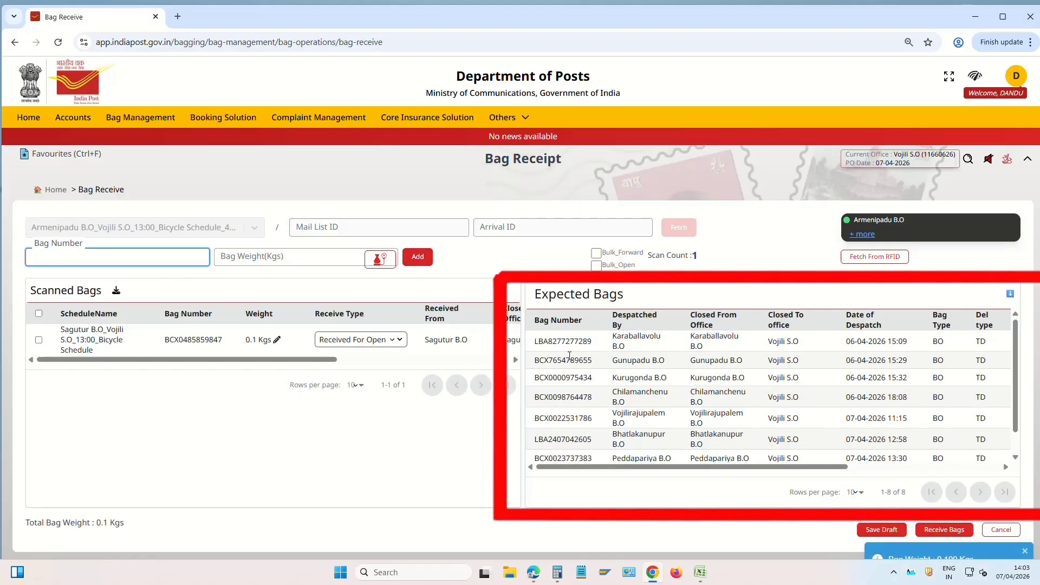
left_click_drag(540, 338, 672, 444)
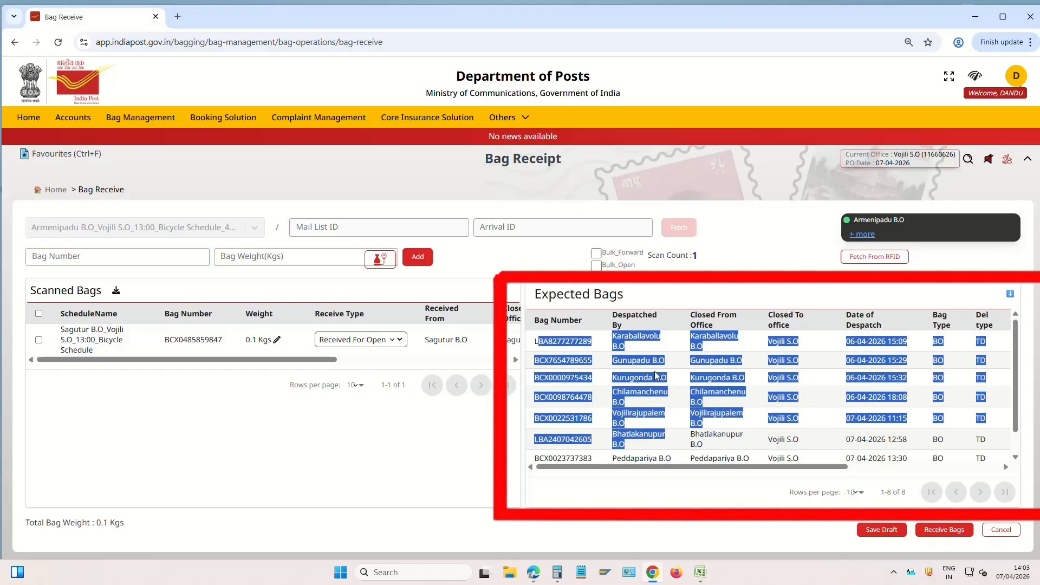
double_click(555, 339)
left_click_drag(554, 339, 141, 258)
type("BCX7654789655")
key("Return")
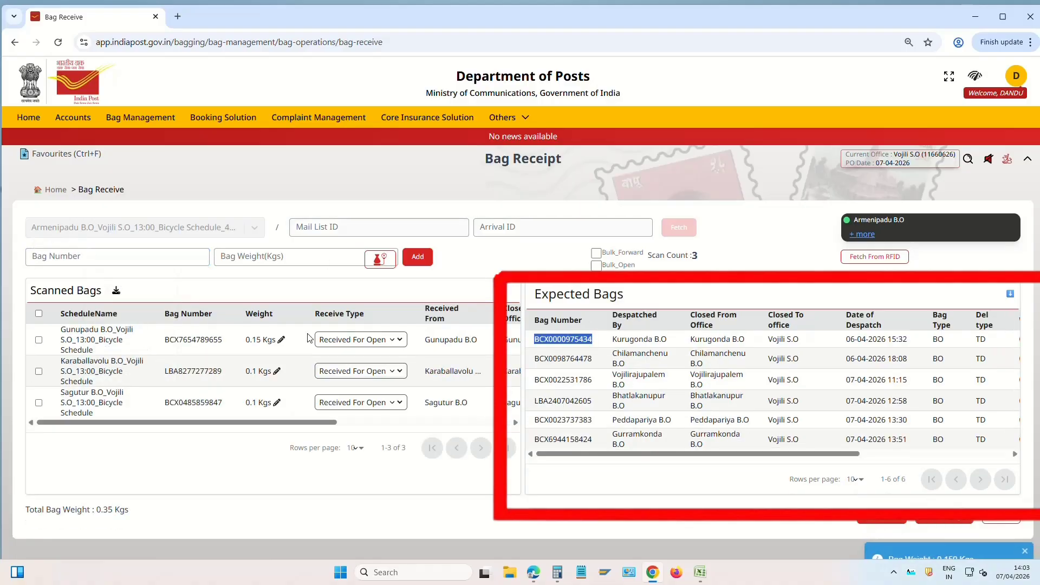
type("BCX0000975434")
key("Return")
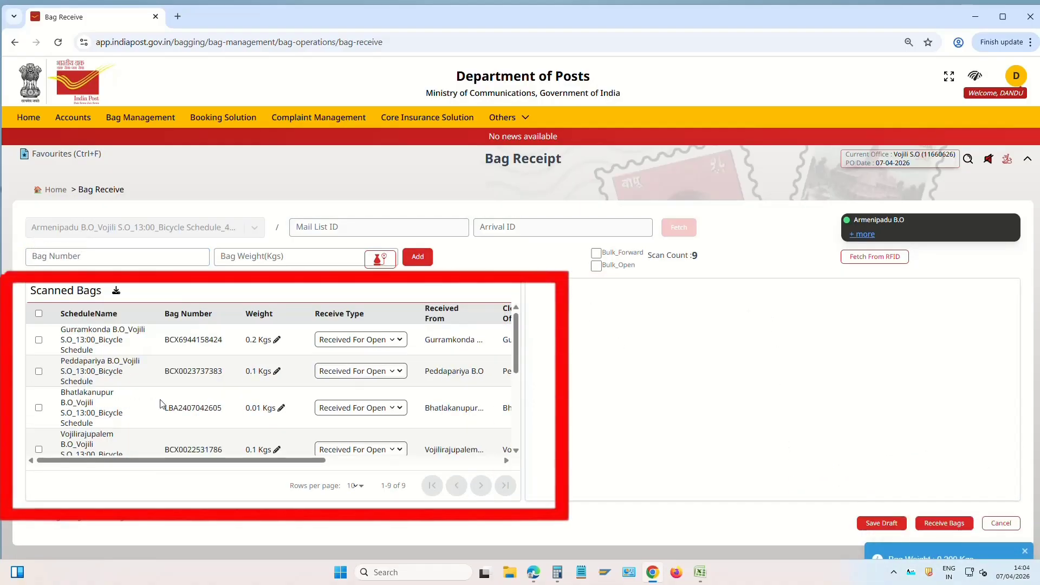
left_click_drag(68, 332, 252, 414)
left_click(635, 381)
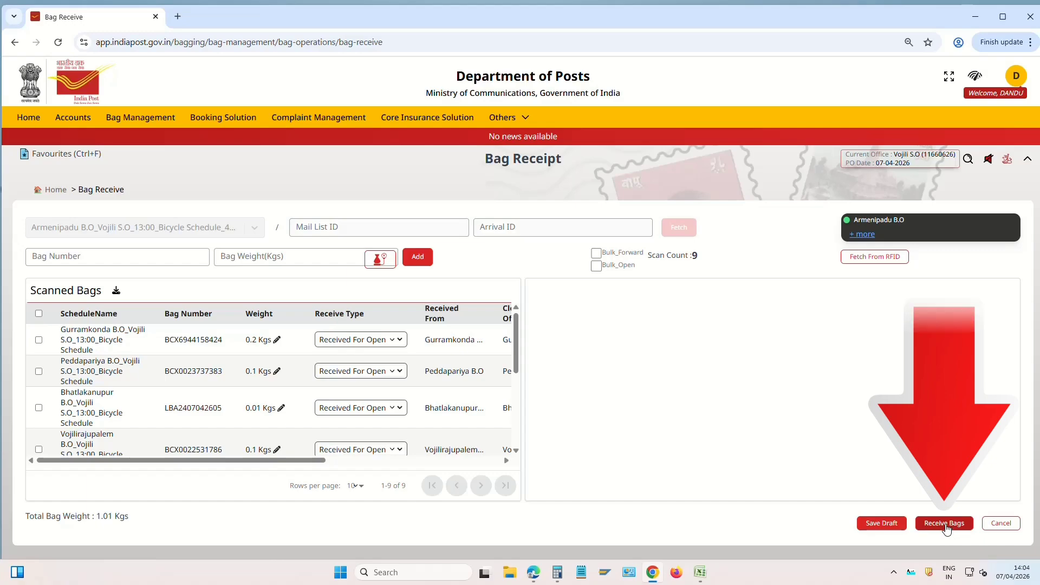
left_click(947, 528)
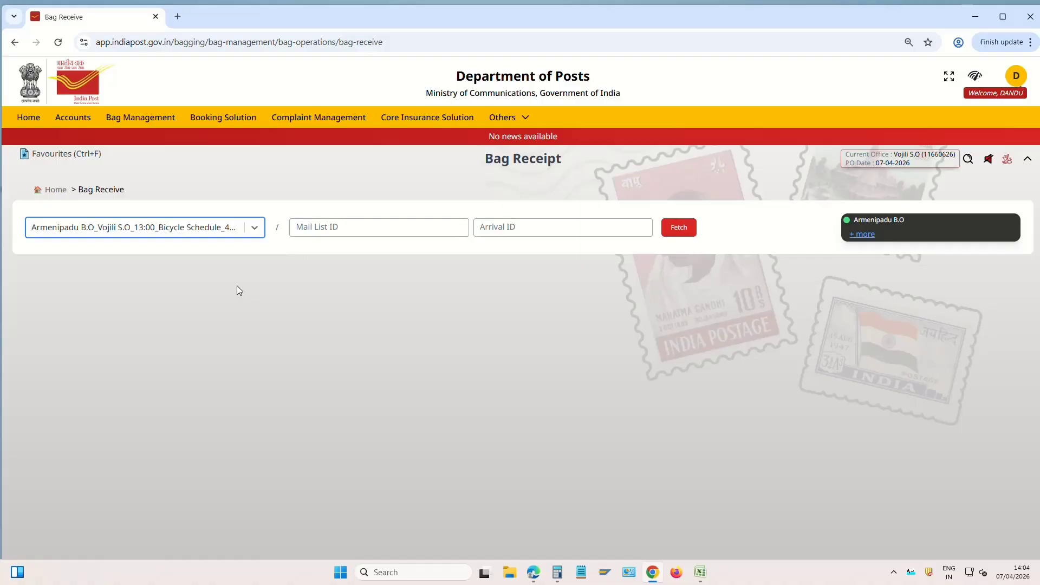
Open the Open BO Bag page under Accounts' BO Slips and Bags to list the nine received bags
left_click(81, 123)
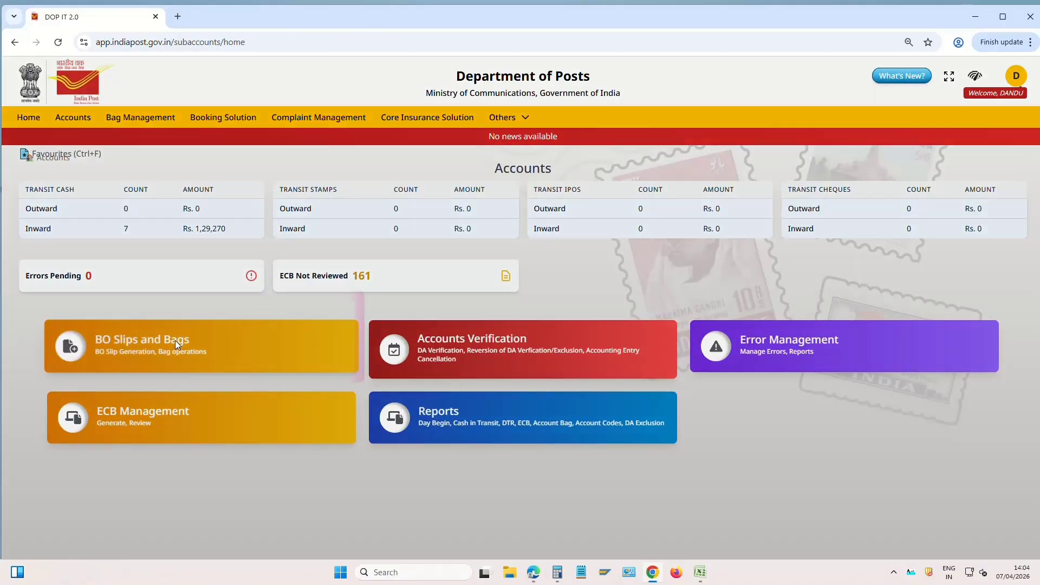
left_click(174, 340)
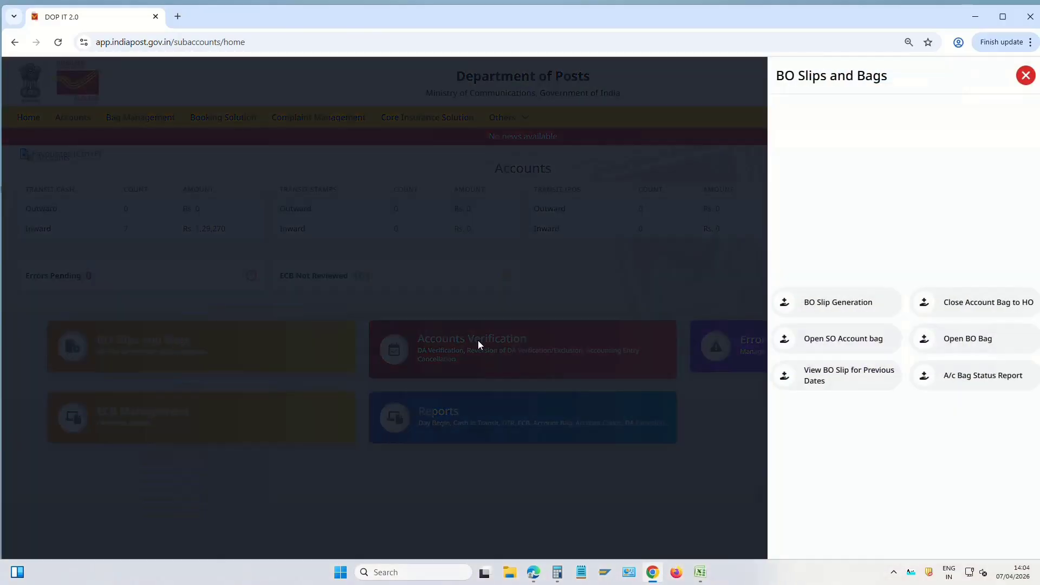
left_click(975, 344)
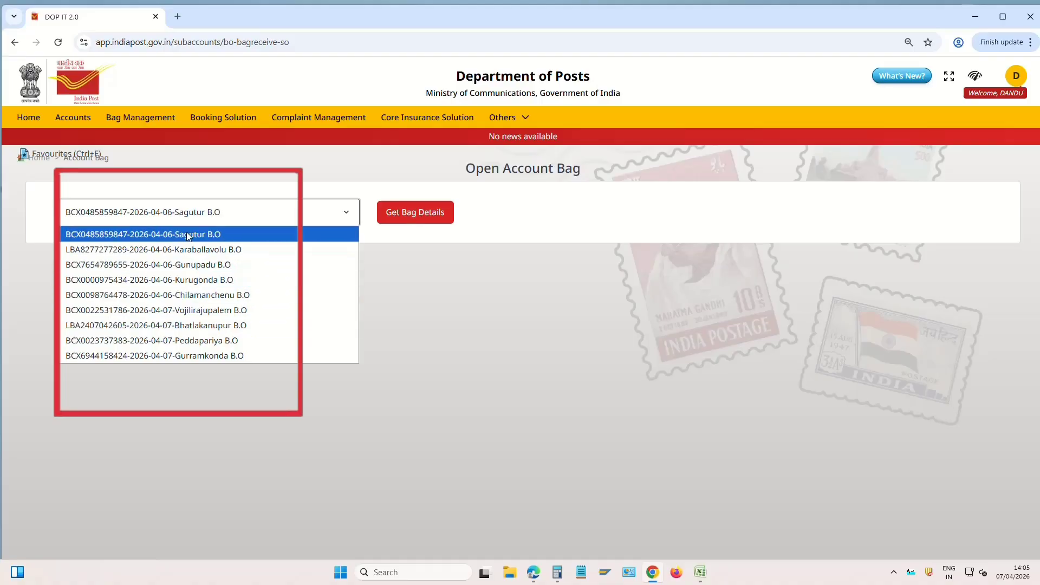
Open the Sagutur B.O account bag after reviewing its EMO amount and cash bag weight
left_click(224, 234)
left_click(415, 212)
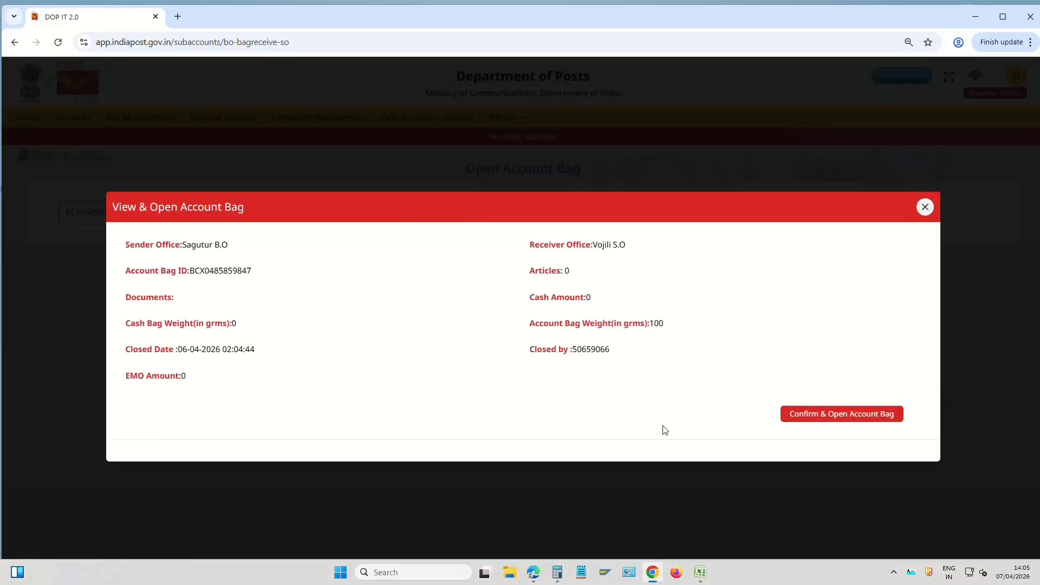
left_click_drag(662, 425, 661, 449)
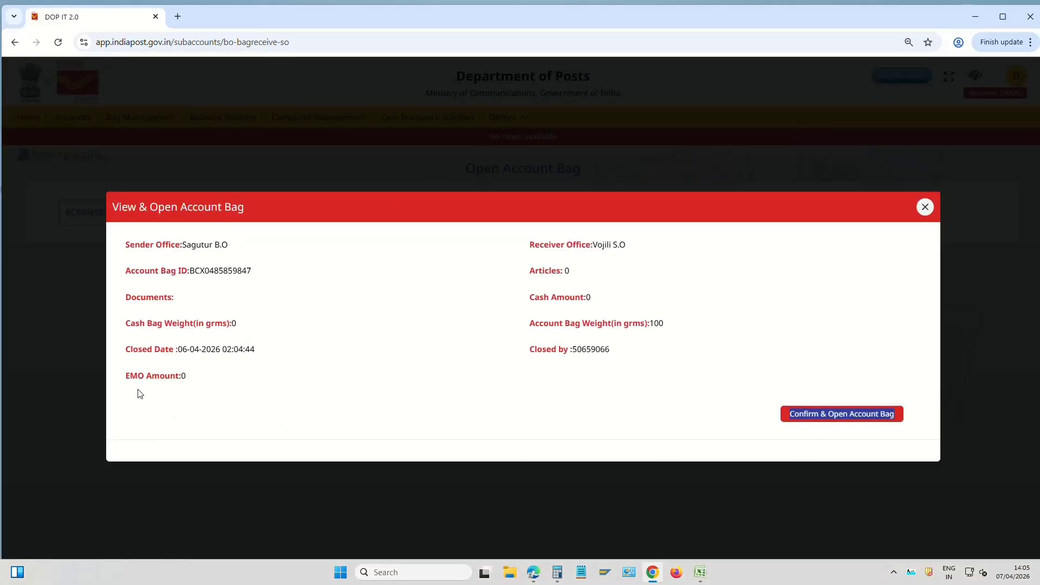
double_click(187, 378)
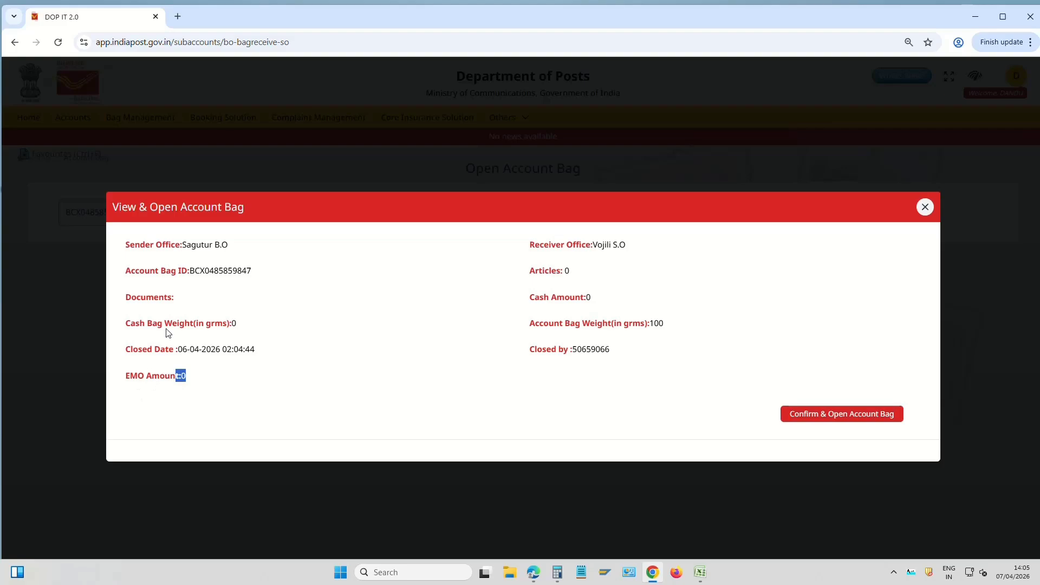
left_click_drag(162, 323, 285, 323)
left_click(191, 320)
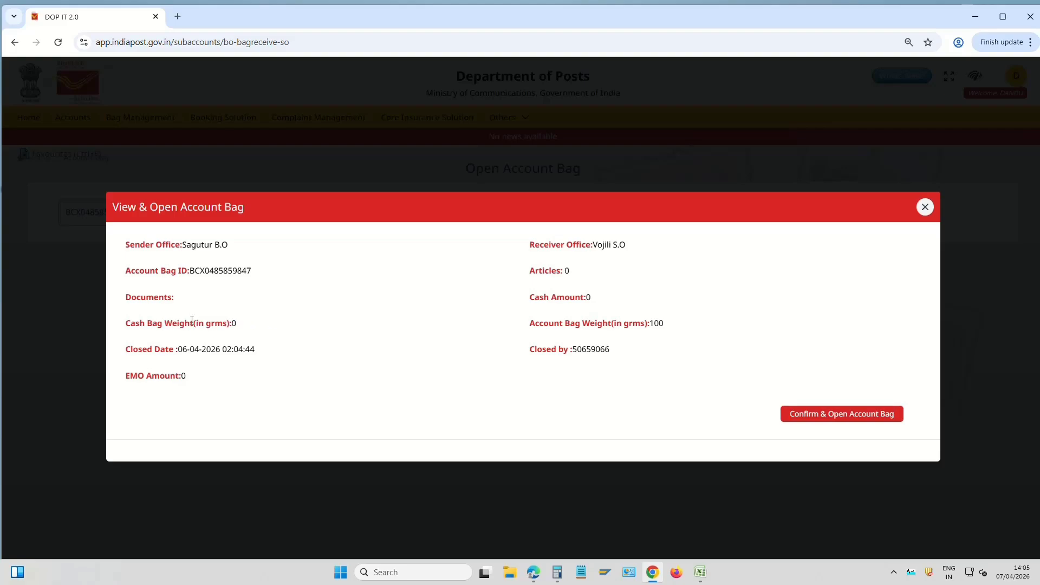
double_click(233, 323)
left_click(255, 326)
left_click_drag(130, 375, 206, 379)
left_click(184, 381)
left_click(209, 411)
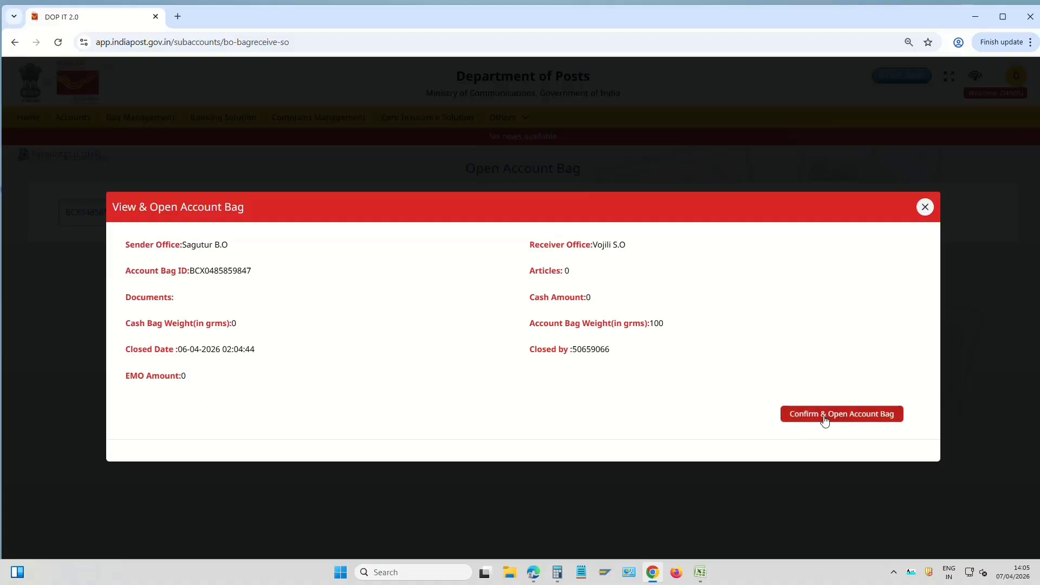
left_click(882, 417)
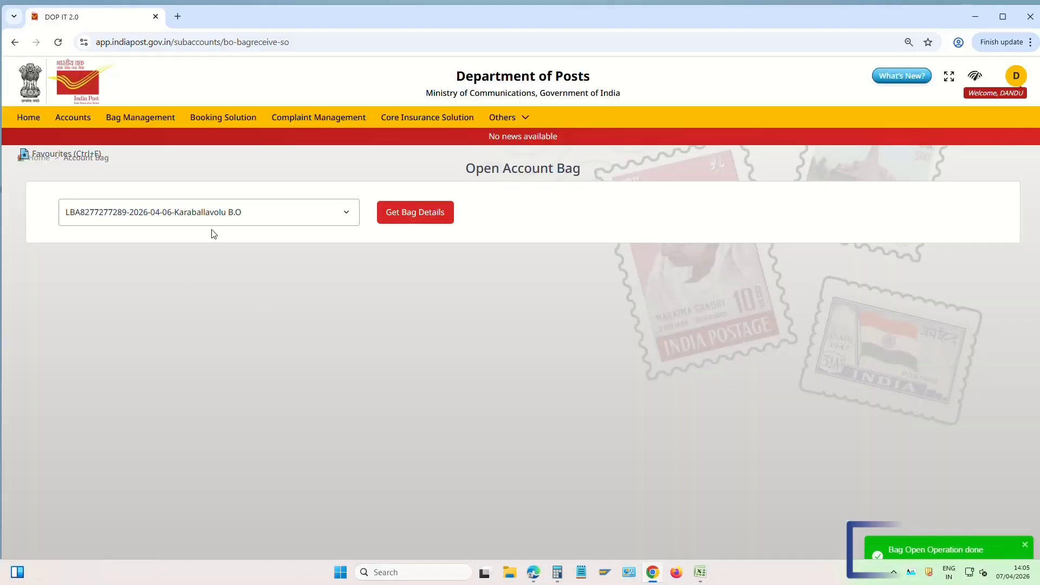
Open the Gunupadu B.O account bag and the next two bags in the list
left_click(231, 214)
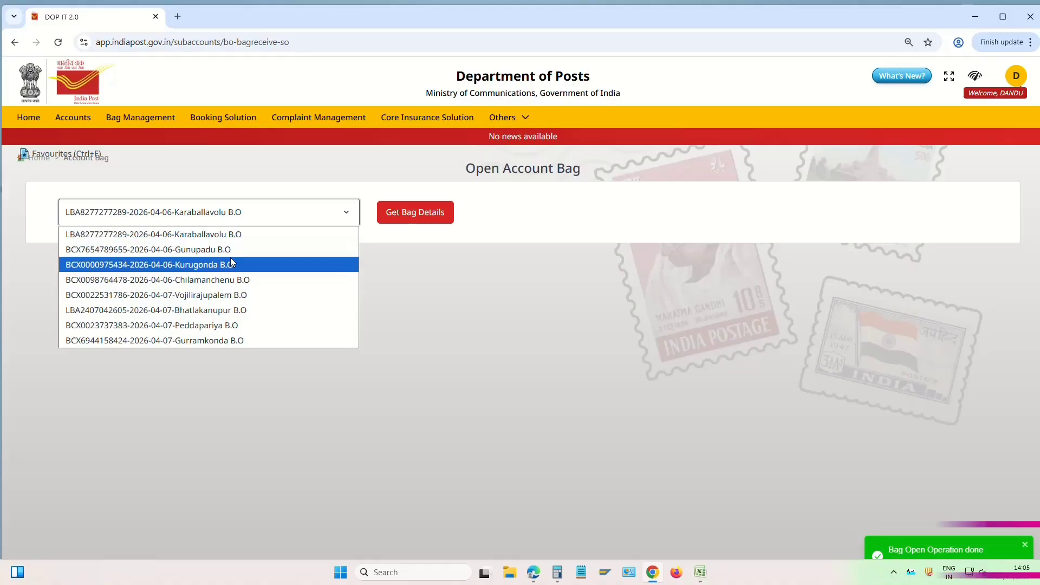
left_click(271, 250)
left_click(428, 216)
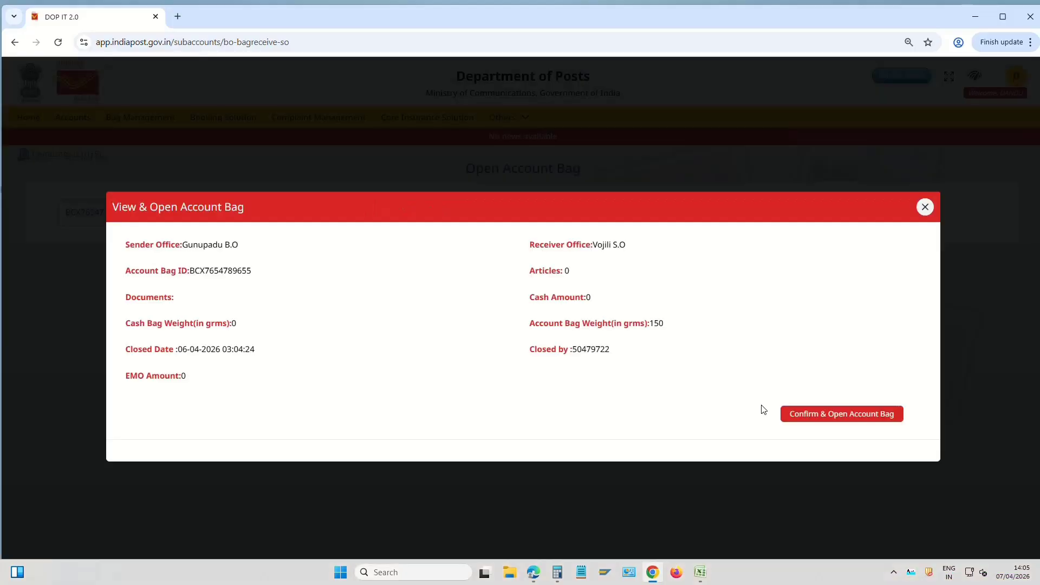
left_click(801, 418)
left_click(415, 212)
left_click(841, 414)
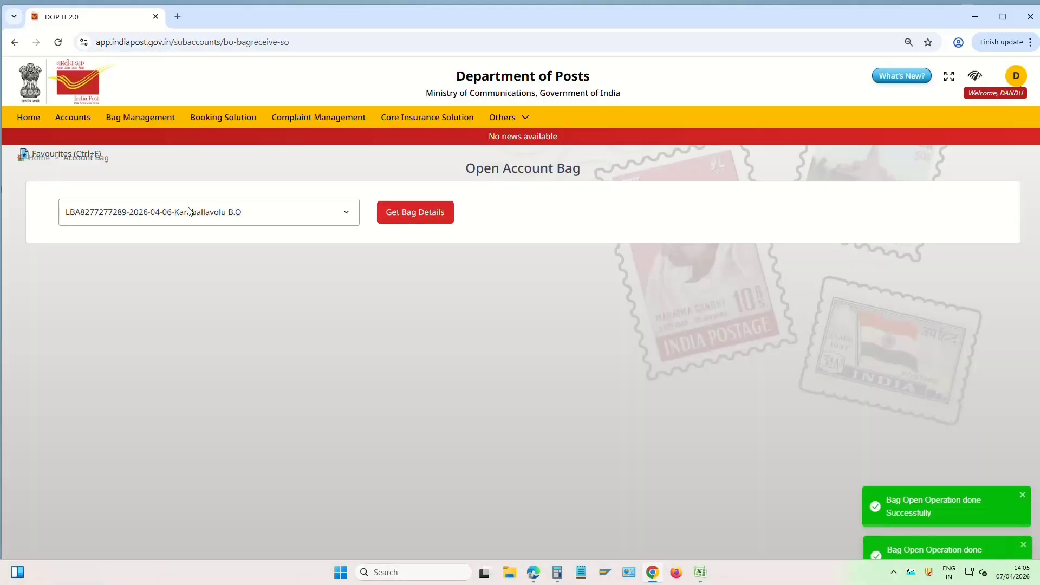
left_click(415, 212)
left_click(840, 413)
left_click(217, 212)
Open the Vojilirajupalem B.O account bag after checking article number EN741902176IN
left_click(216, 249)
left_click(416, 212)
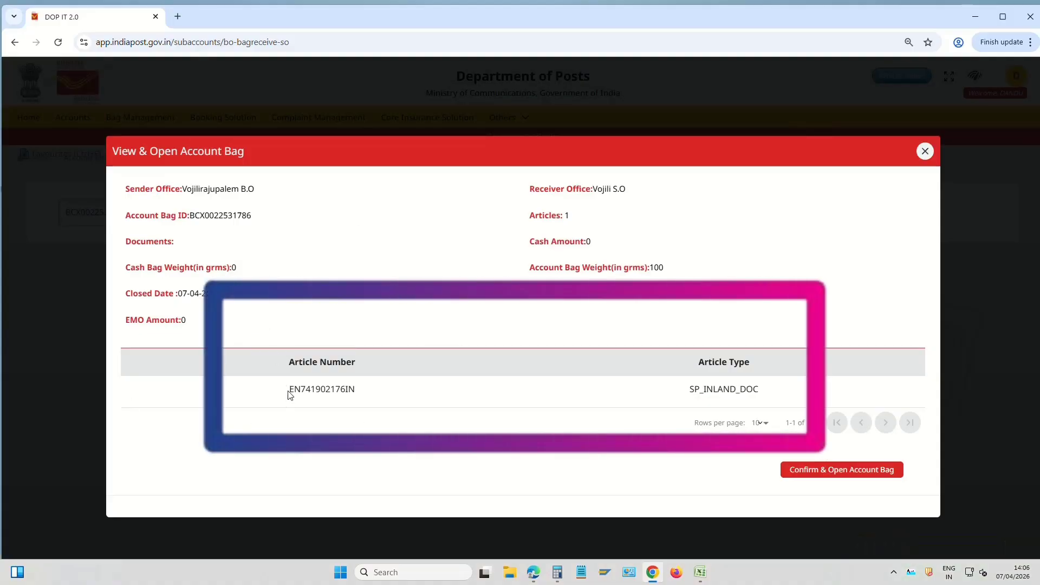
left_click_drag(290, 395, 365, 396)
left_click_drag(289, 390, 377, 395)
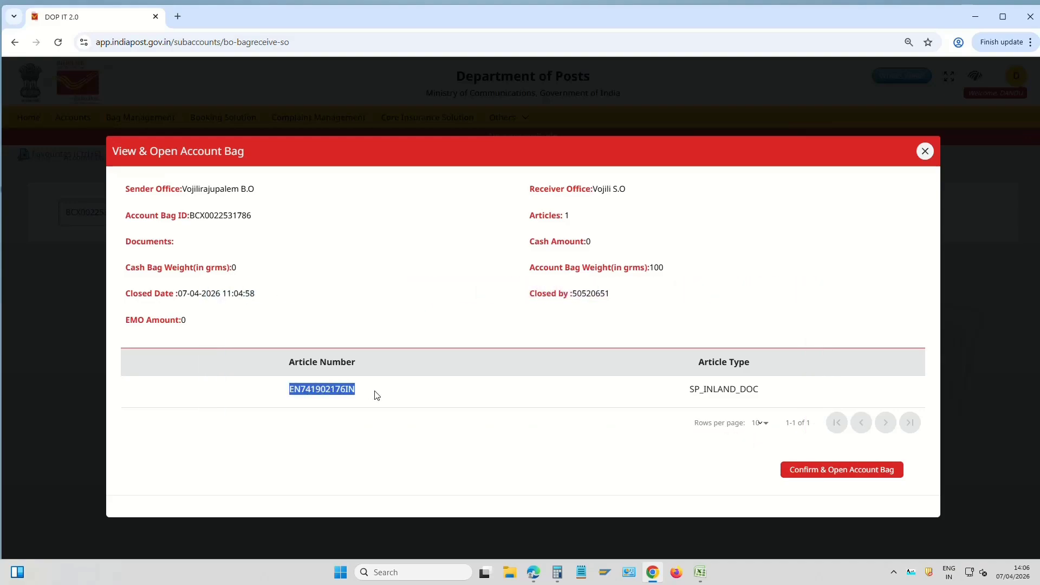
left_click(840, 476)
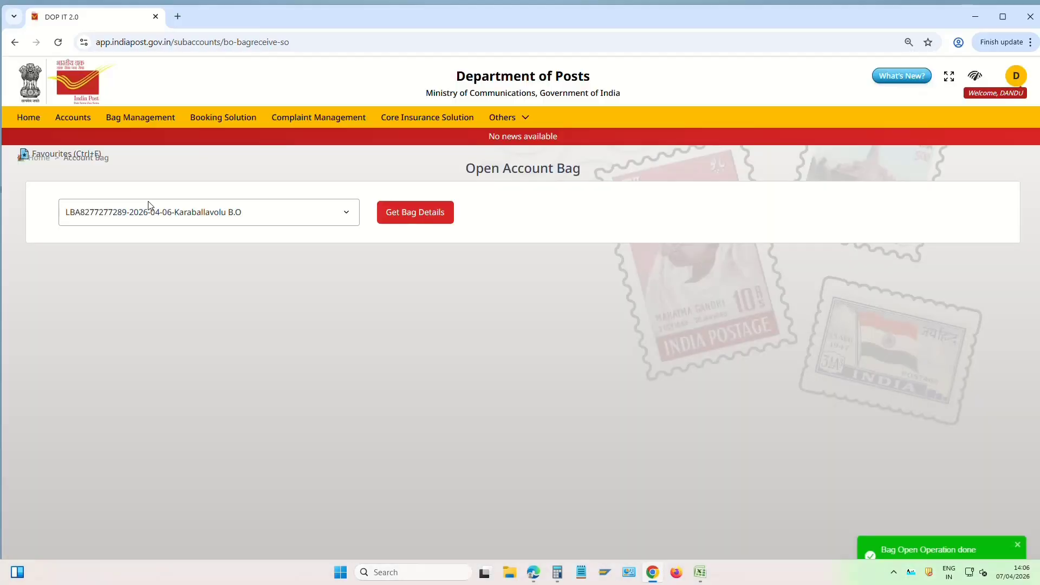
Open the Bhatlakanupur, Gurramkonda and remaining account bags until none are left
left_click(148, 208)
left_click(179, 249)
left_click(415, 213)
left_click(844, 417)
left_click(217, 212)
left_click(220, 252)
left_click(415, 212)
left_click(782, 415)
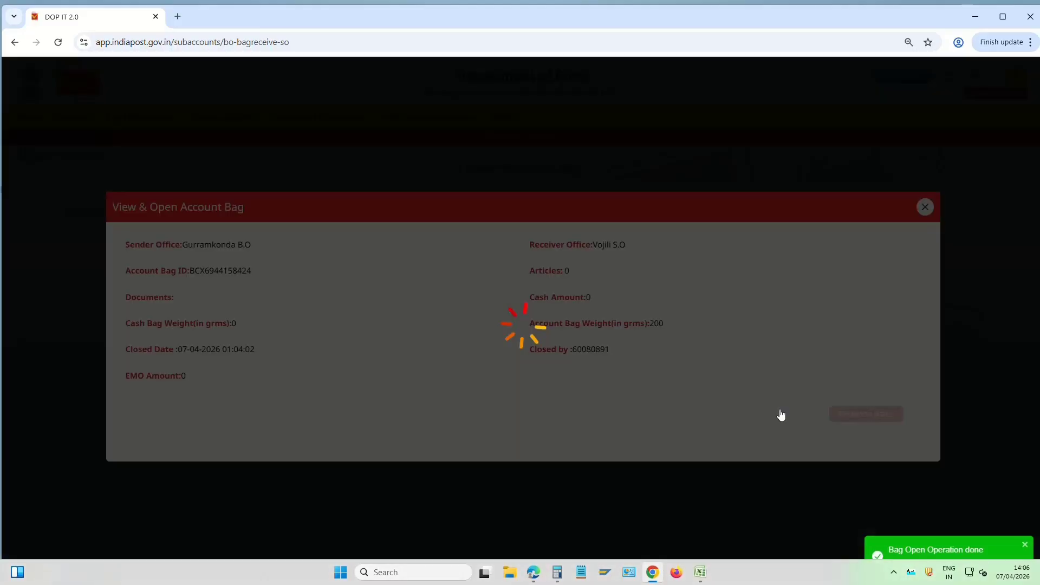
left_click(217, 213)
left_click(217, 251)
left_click(422, 218)
left_click(870, 409)
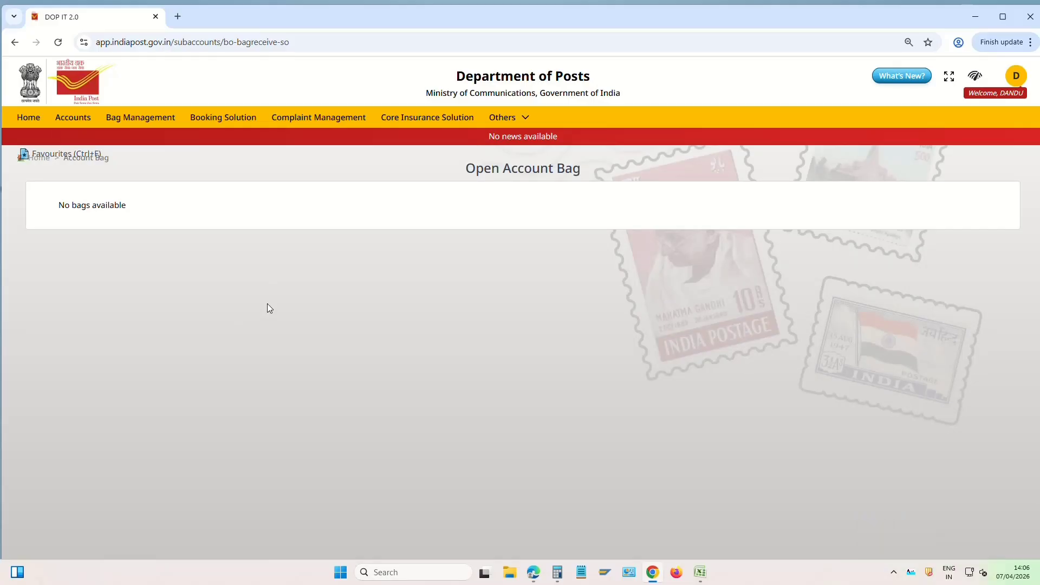
Switch to the Treasury module from the Others menu
left_click(508, 122)
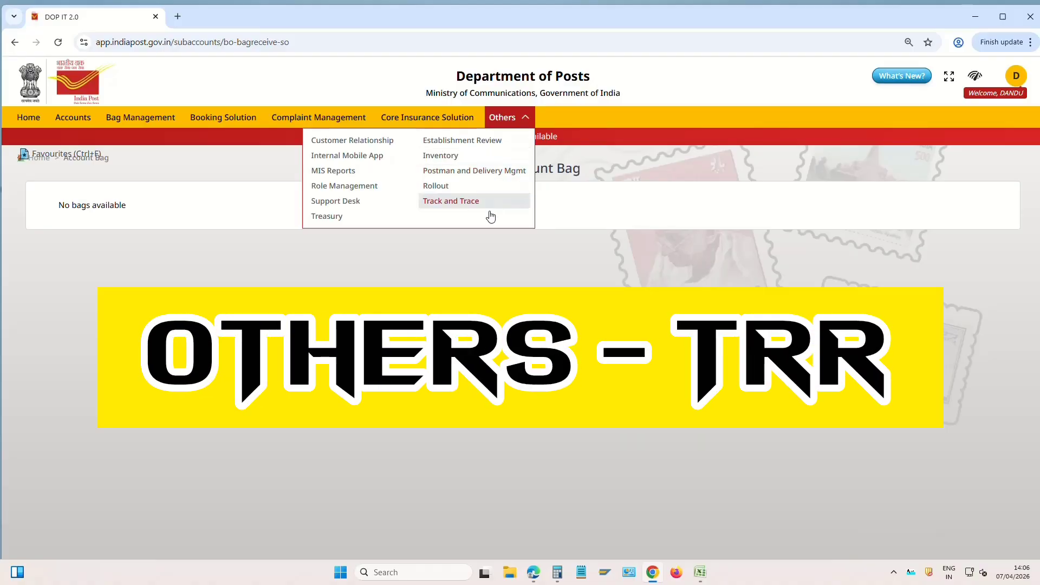
left_click(340, 218)
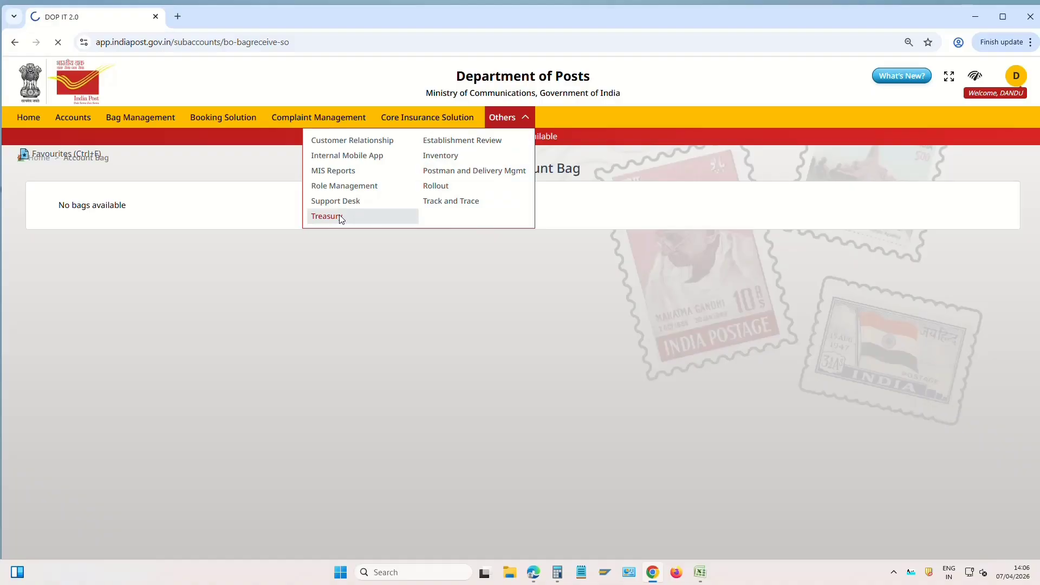
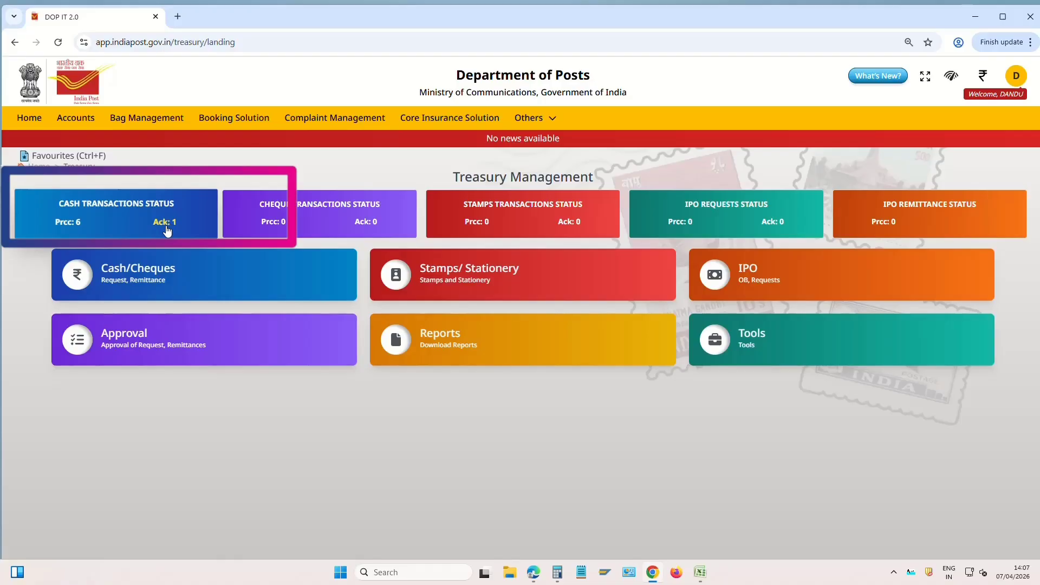
Acknowledge the 40000 cash bag from Gudur H.O with remark 'received' and confirm receipt
left_click(172, 227)
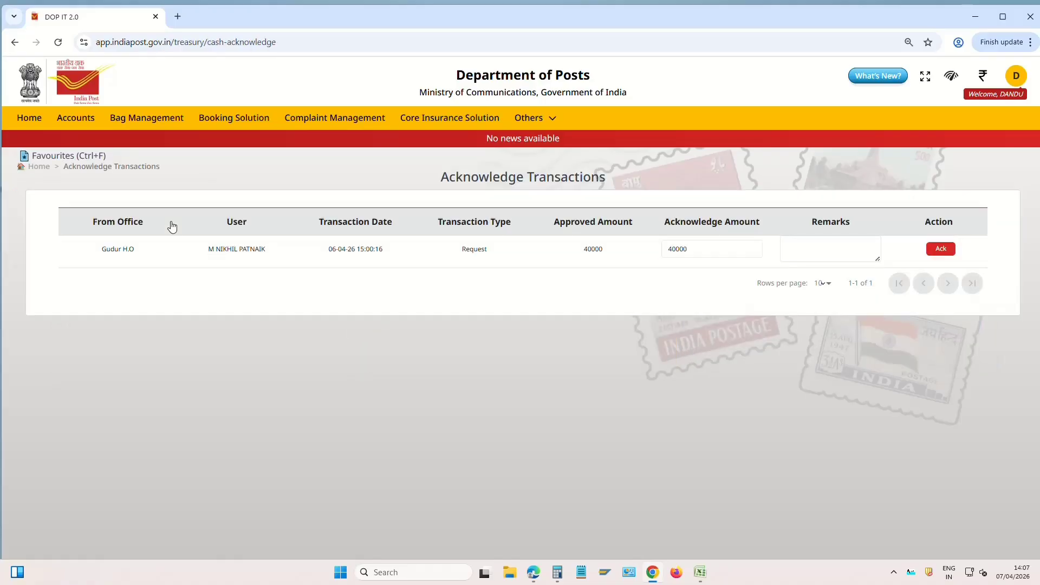
left_click_drag(102, 253, 158, 254)
left_click(212, 259)
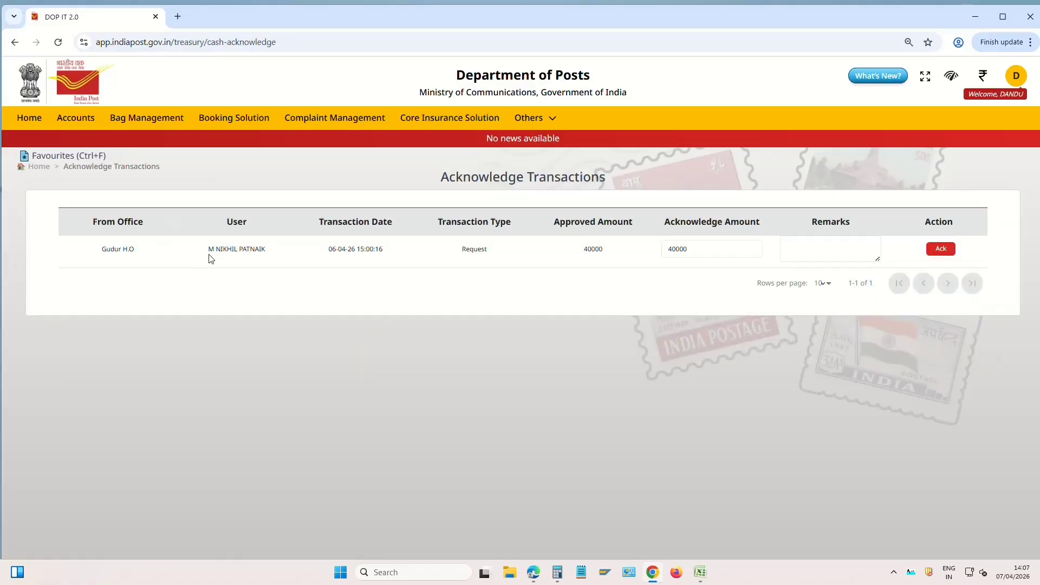
left_click(818, 247)
left_click_drag(690, 249, 646, 251)
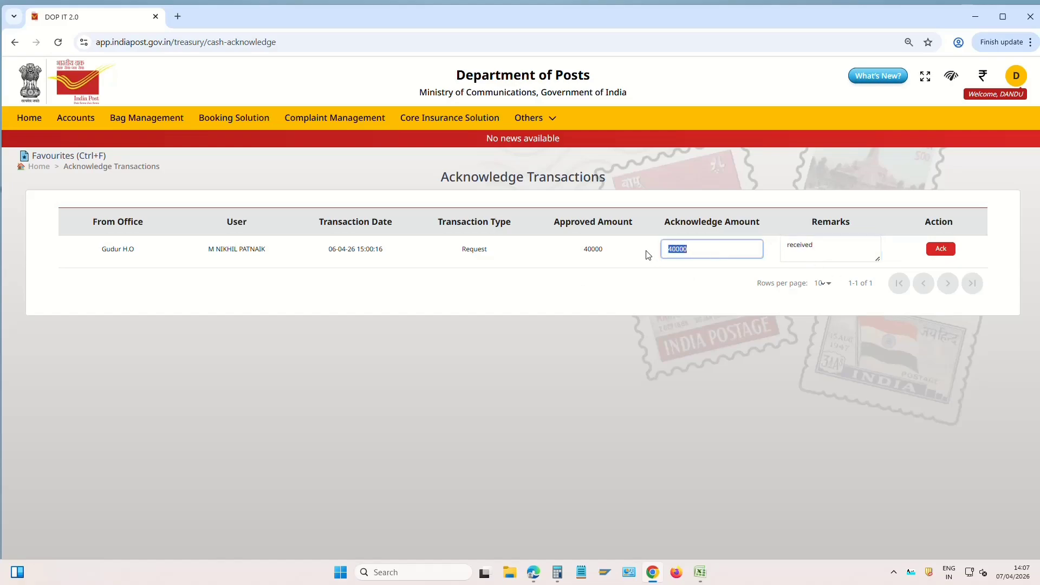
left_click_drag(582, 249, 625, 250)
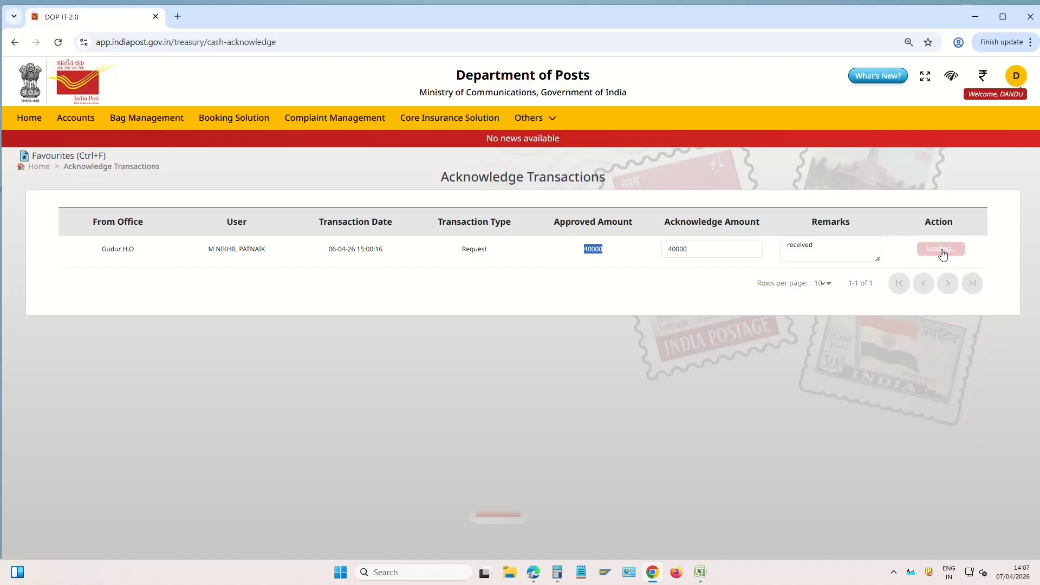
left_click(941, 250)
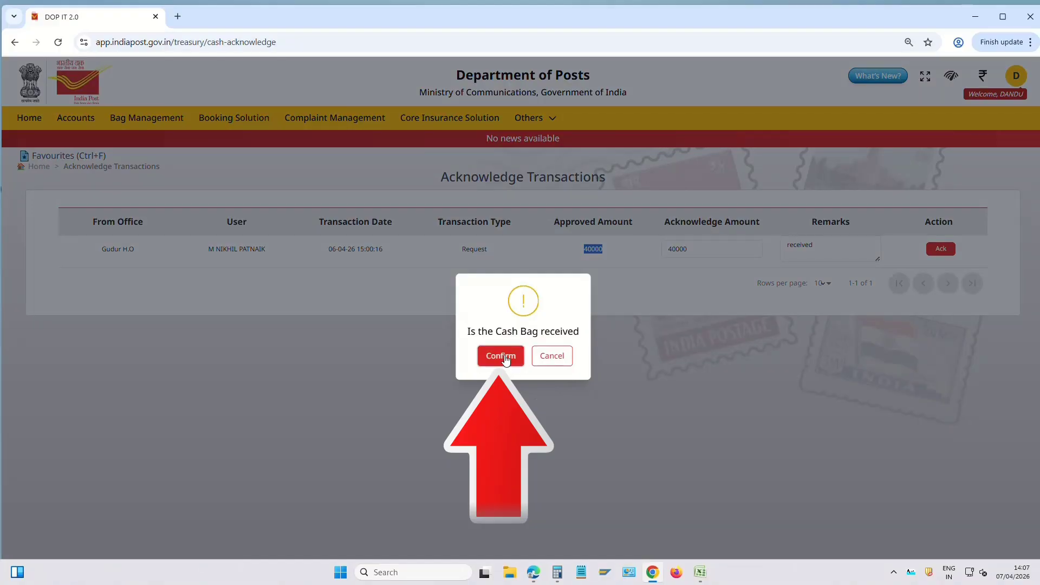
left_click(505, 356)
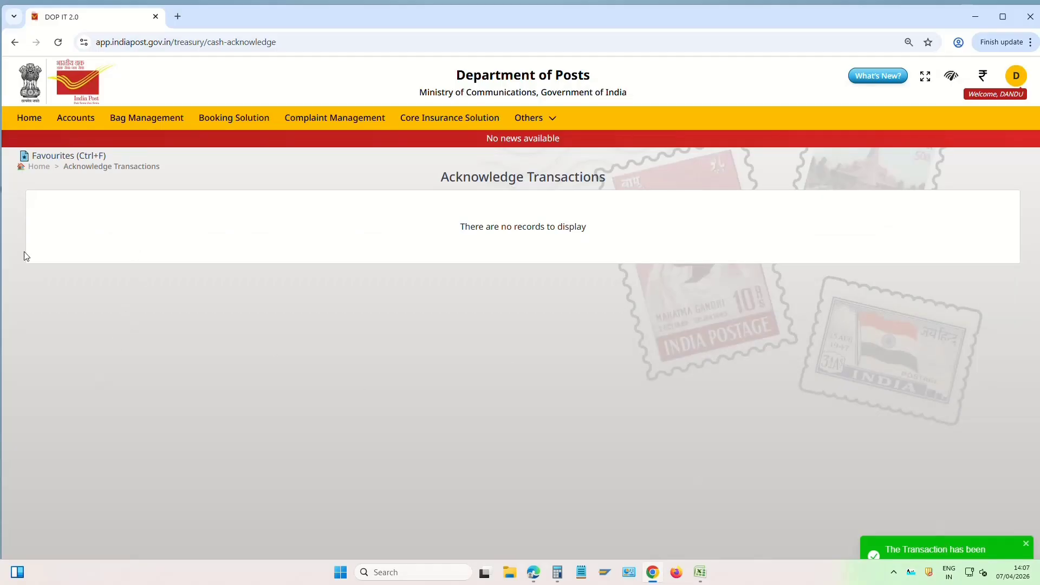
Fetch the 66188 wallet balance from the home page, then go to Treasury Management
left_click(28, 120)
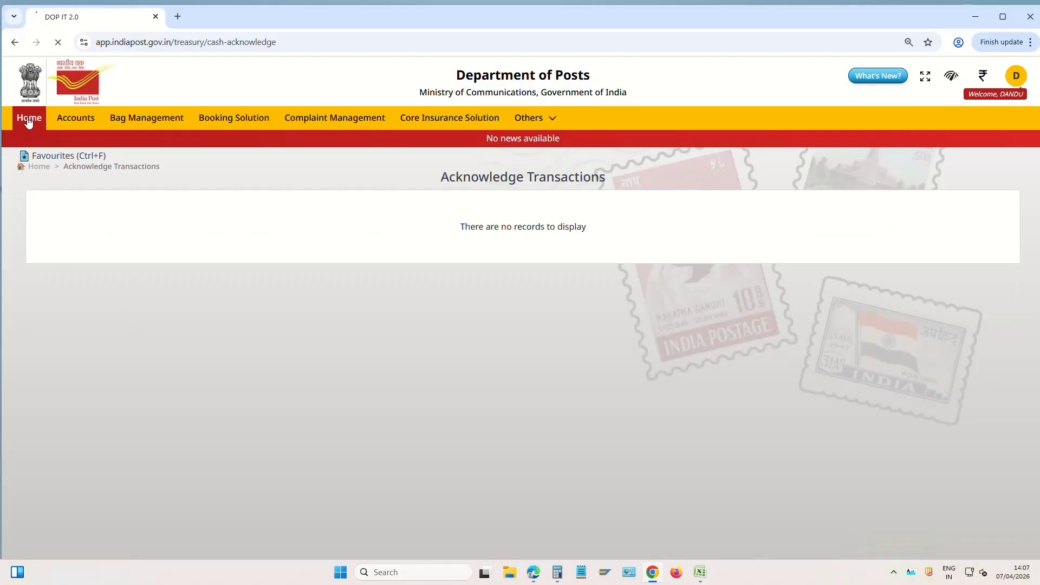
left_click(978, 77)
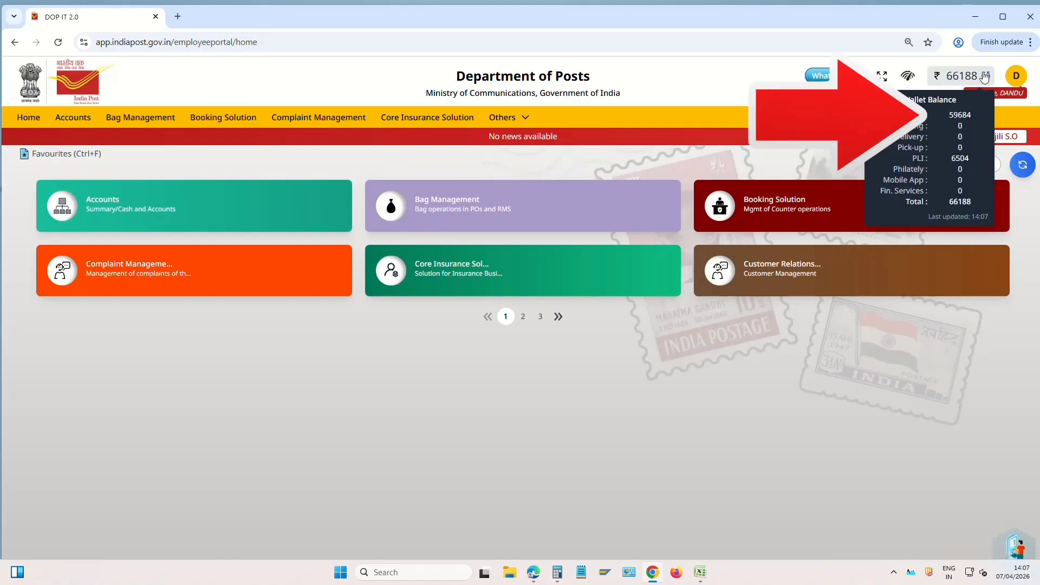
mouse_move(987, 80)
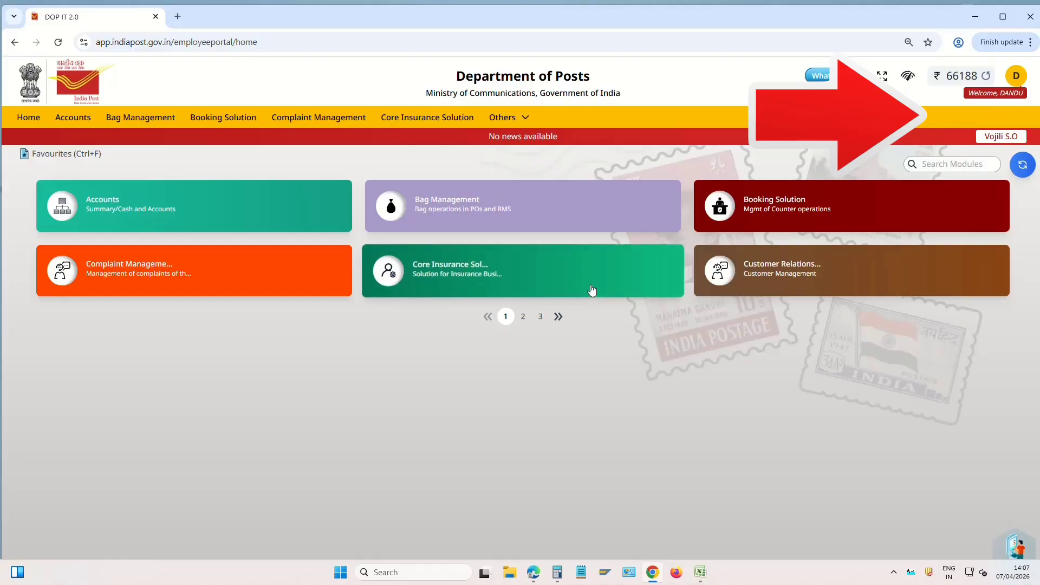
left_click(510, 120)
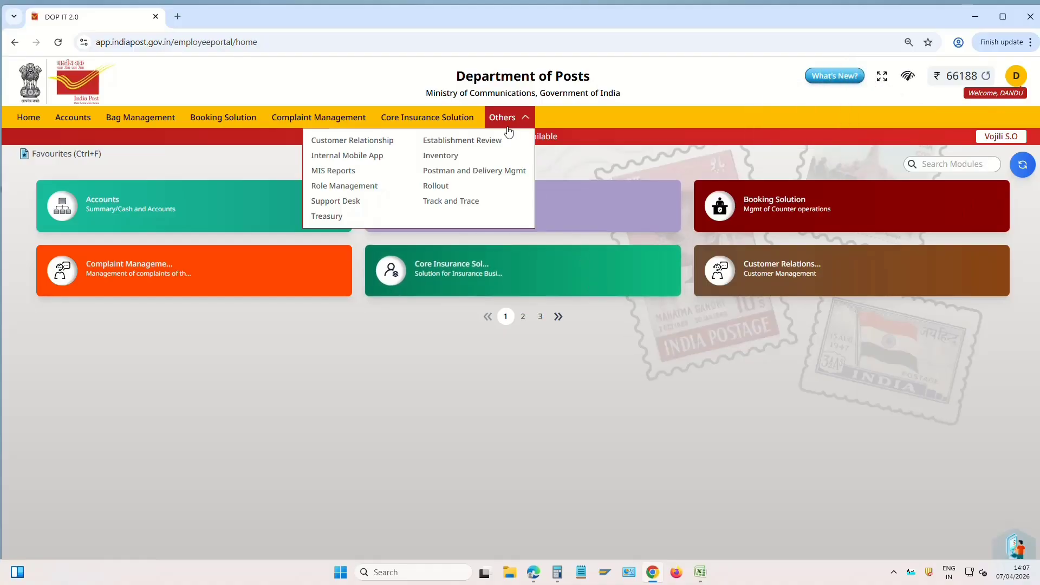
left_click(328, 217)
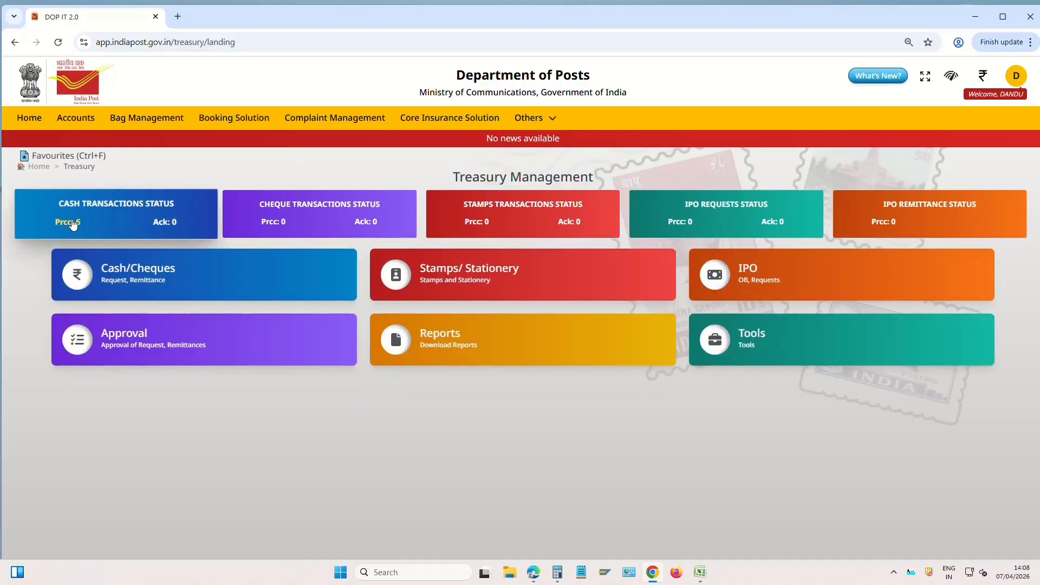
Process the six branch remittances: 18620, 18950, 9700, 7500, 26000 special and 8500
left_click(73, 224)
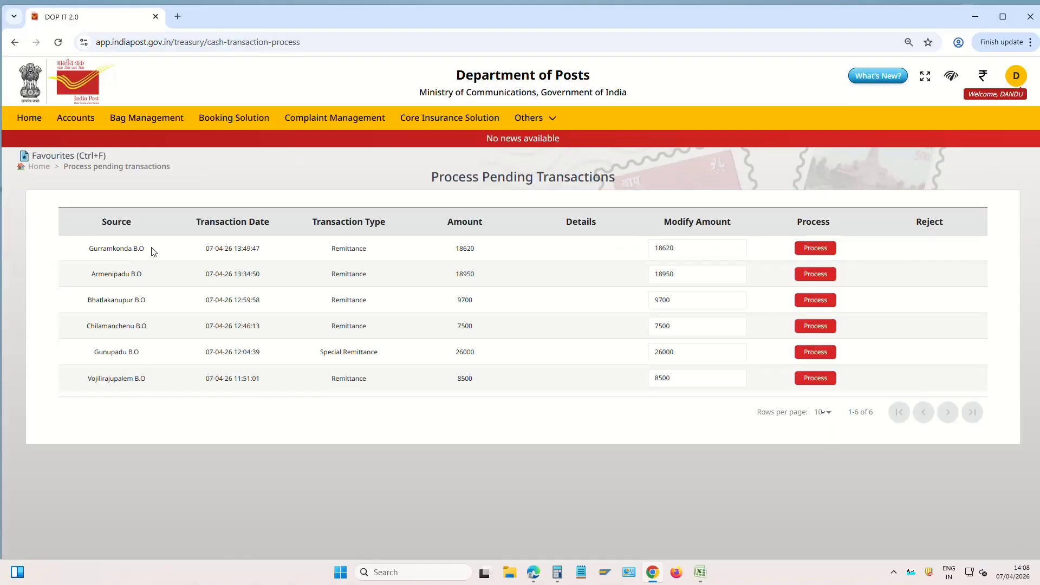
left_click_drag(90, 255, 179, 386)
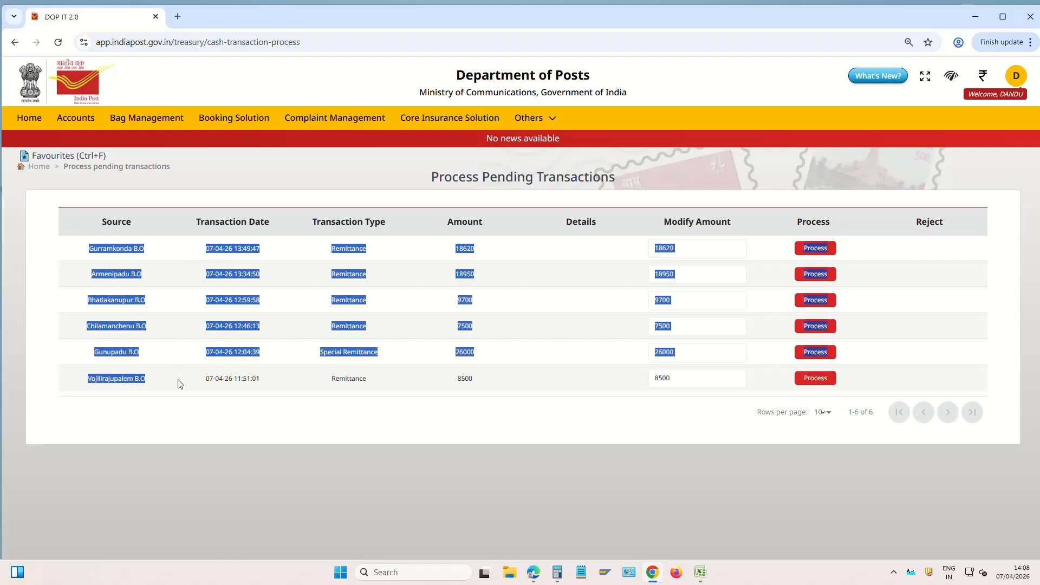
left_click(321, 303)
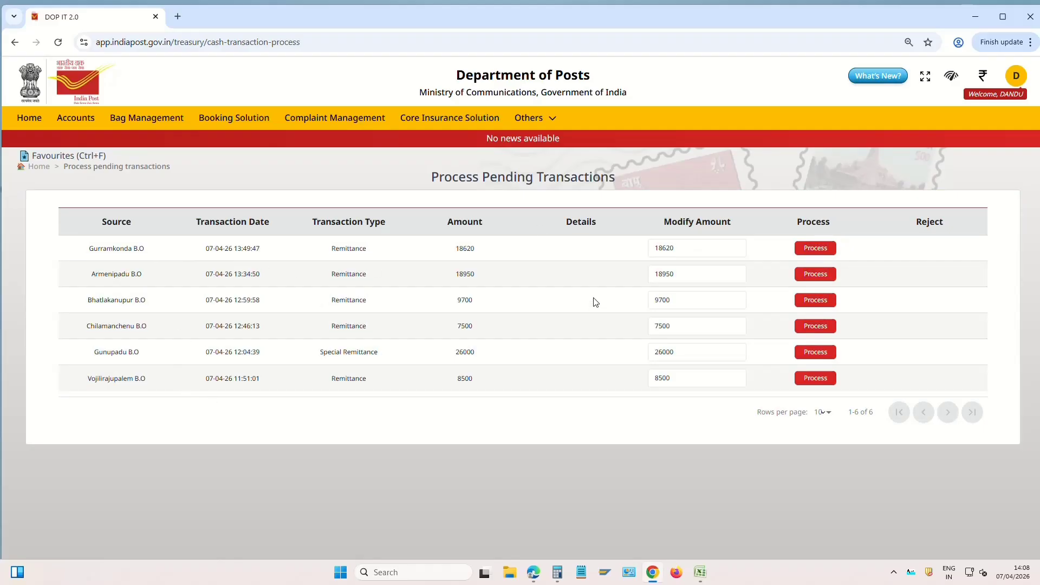
left_click(815, 247)
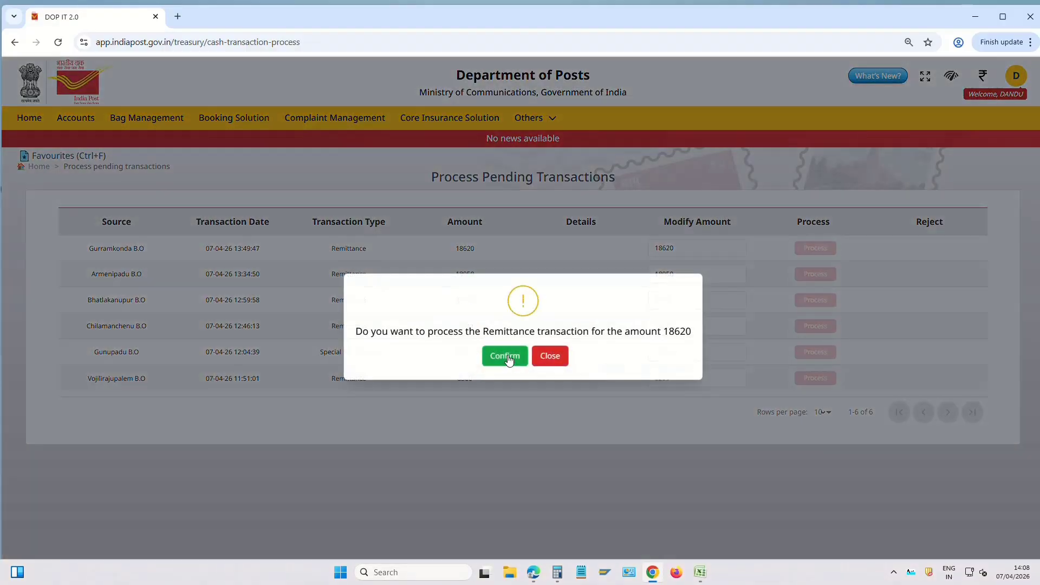
left_click(504, 356)
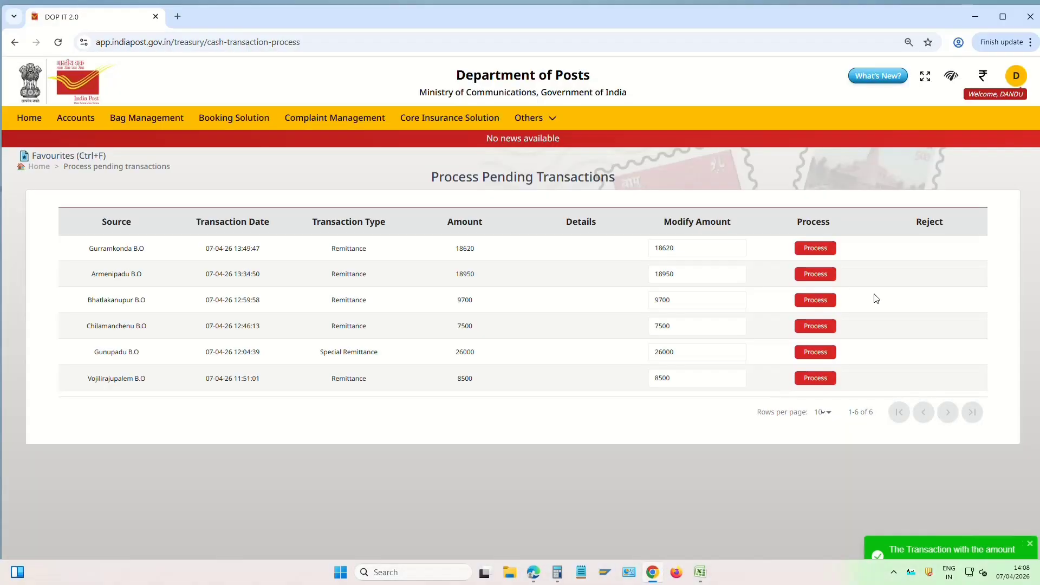
left_click(816, 248)
left_click(506, 356)
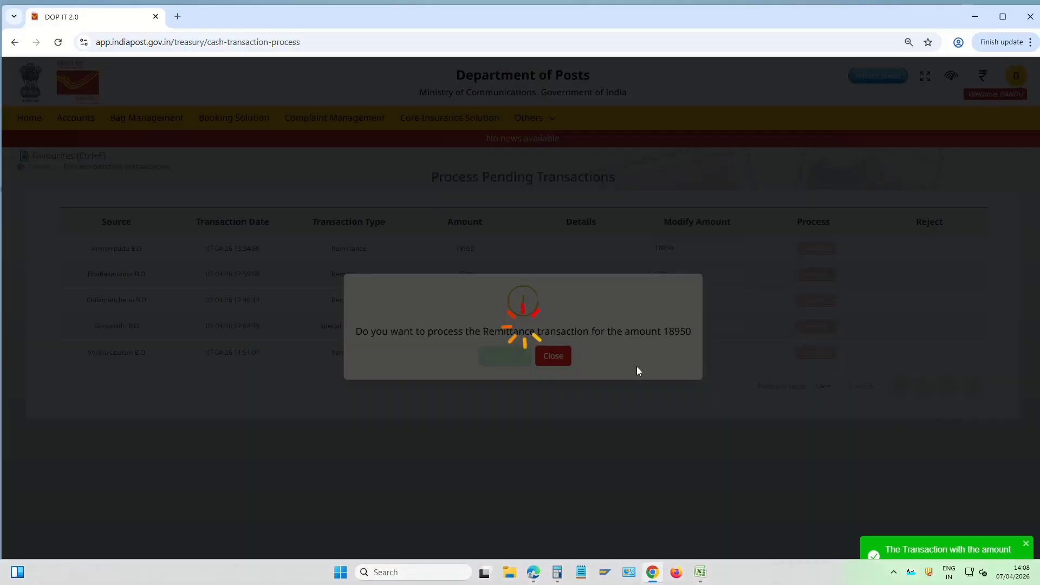
left_click(822, 249)
left_click(505, 356)
left_click(817, 249)
left_click(505, 356)
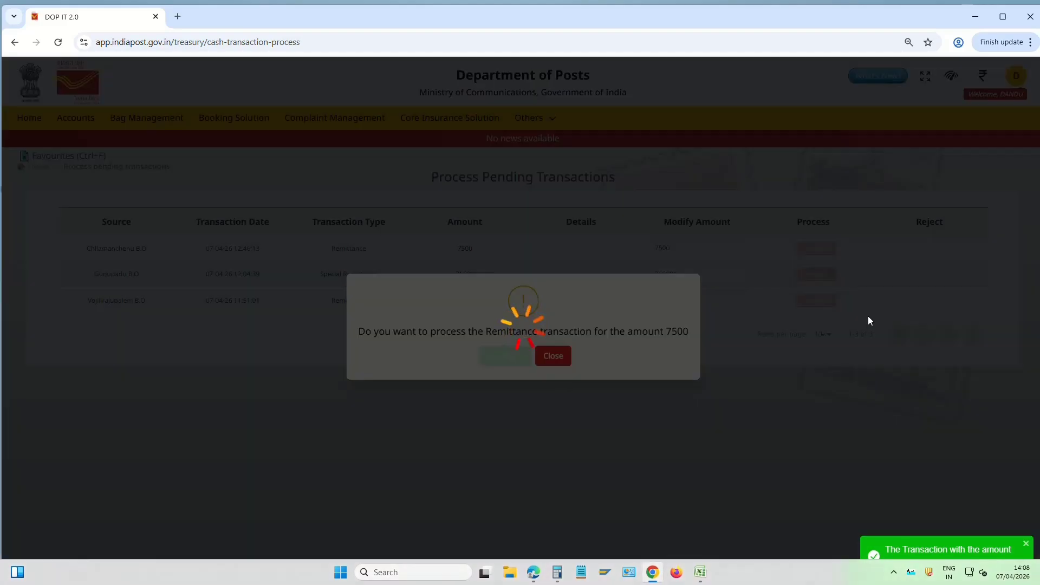
left_click(817, 249)
left_click(504, 357)
left_click(821, 250)
left_click(504, 356)
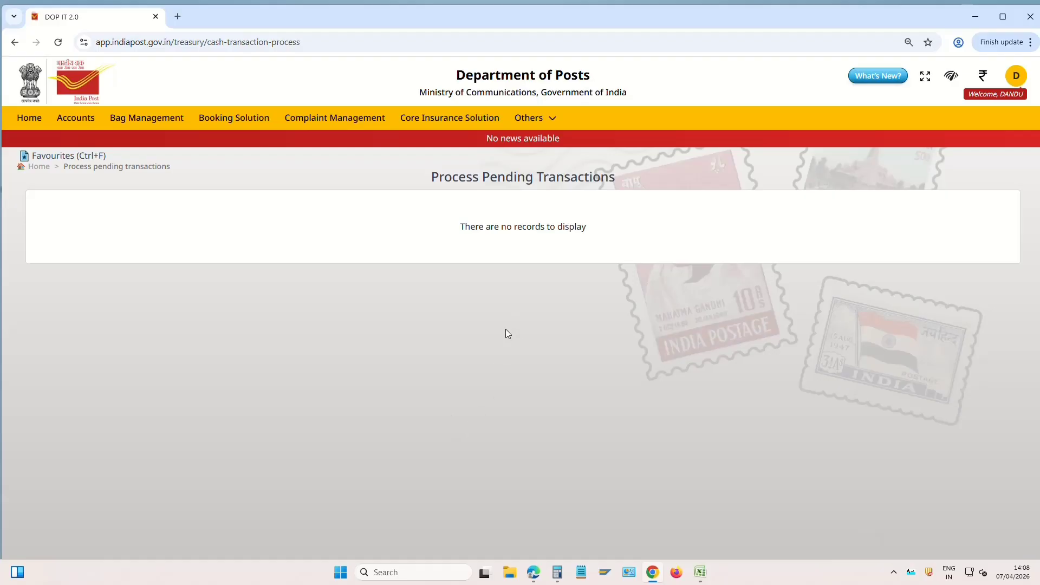
Return to the Treasury Management page via Others > Treasury
left_click(536, 120)
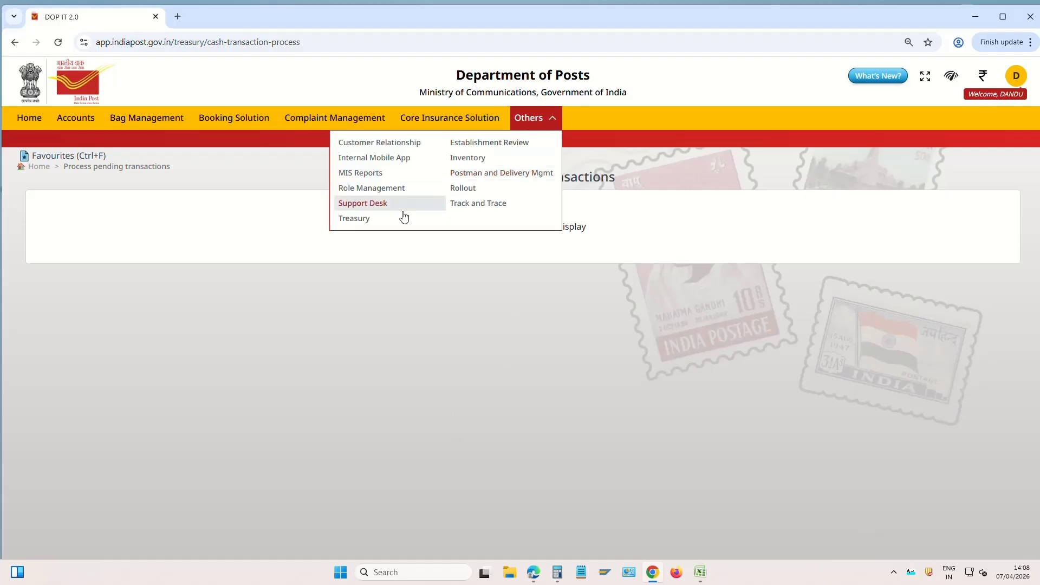
left_click(372, 219)
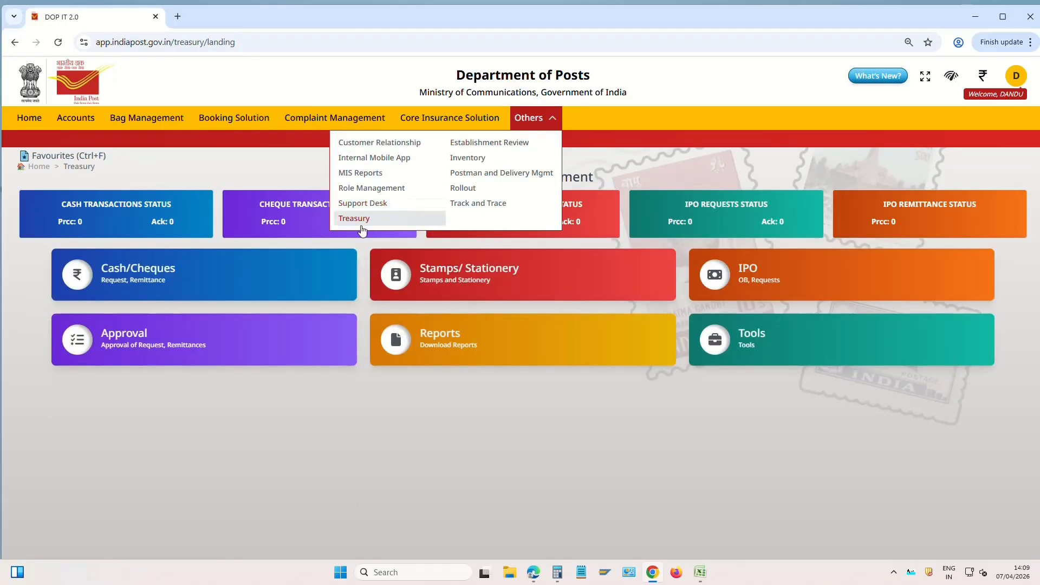
left_click(377, 217)
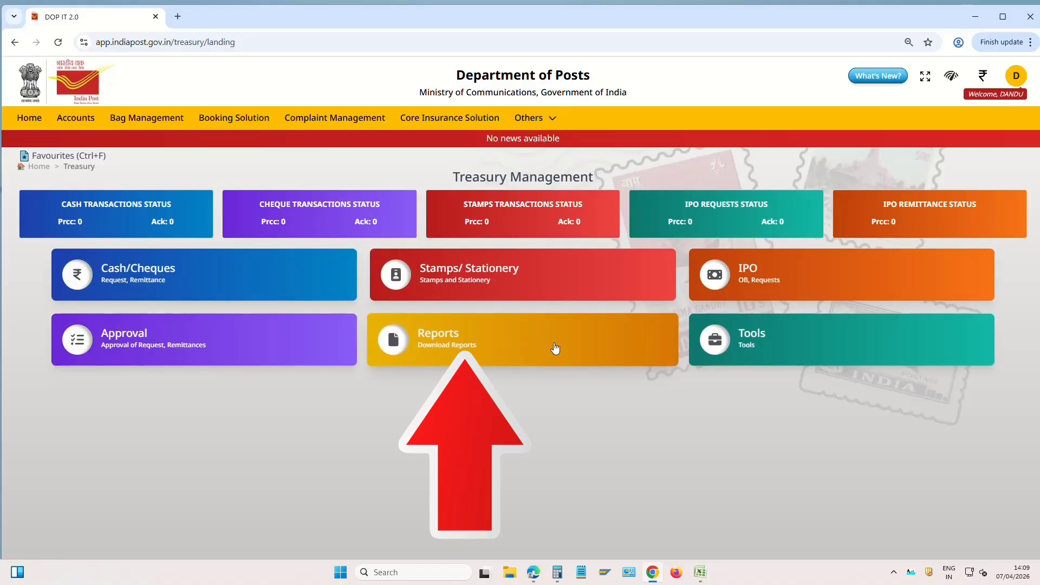
Generate the Treasurer's Cash Book (TCB) report for 07/04/2026
left_click(510, 344)
scroll(889, 434, "down", 9)
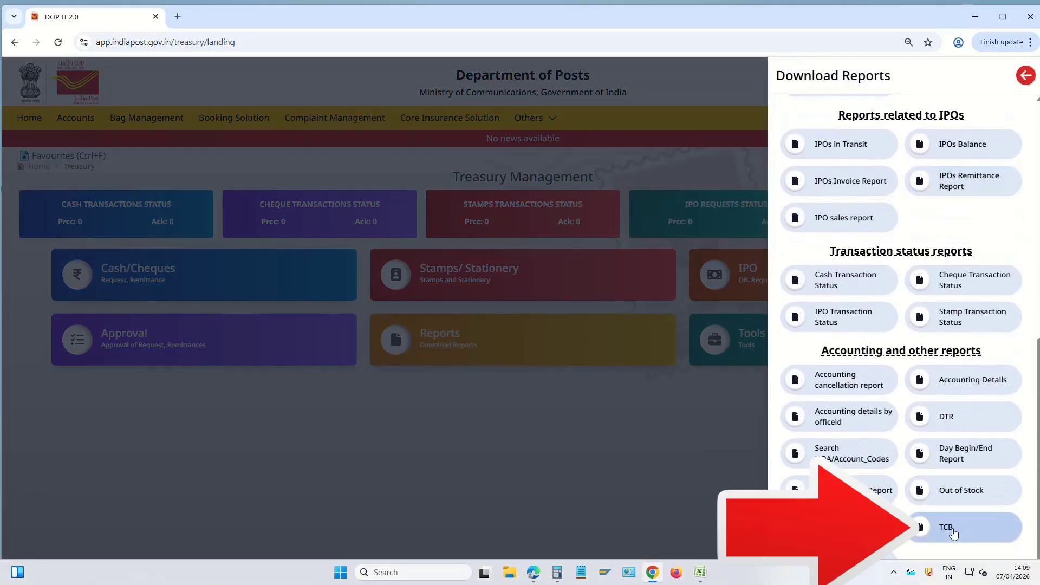
left_click(953, 531)
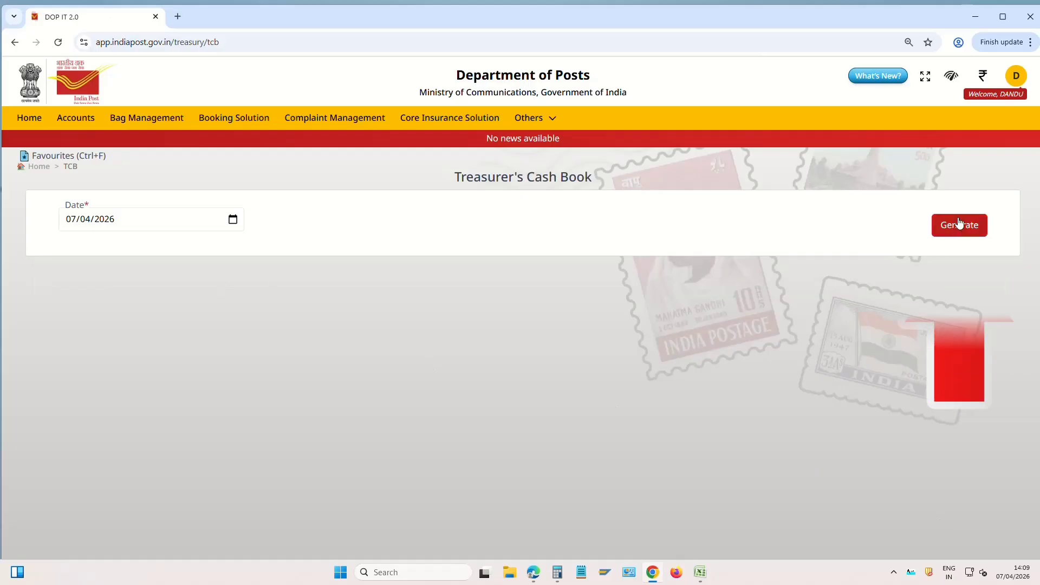
left_click(959, 224)
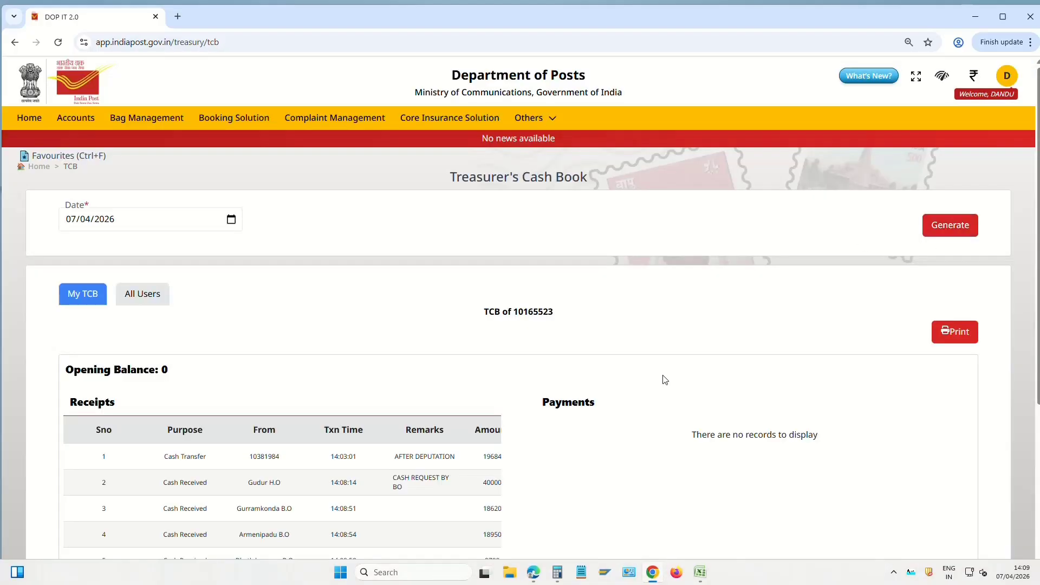
Review the cash book receipts from Gudur H.O and branch offices, totalling 148954
scroll(666, 380, "down", 3)
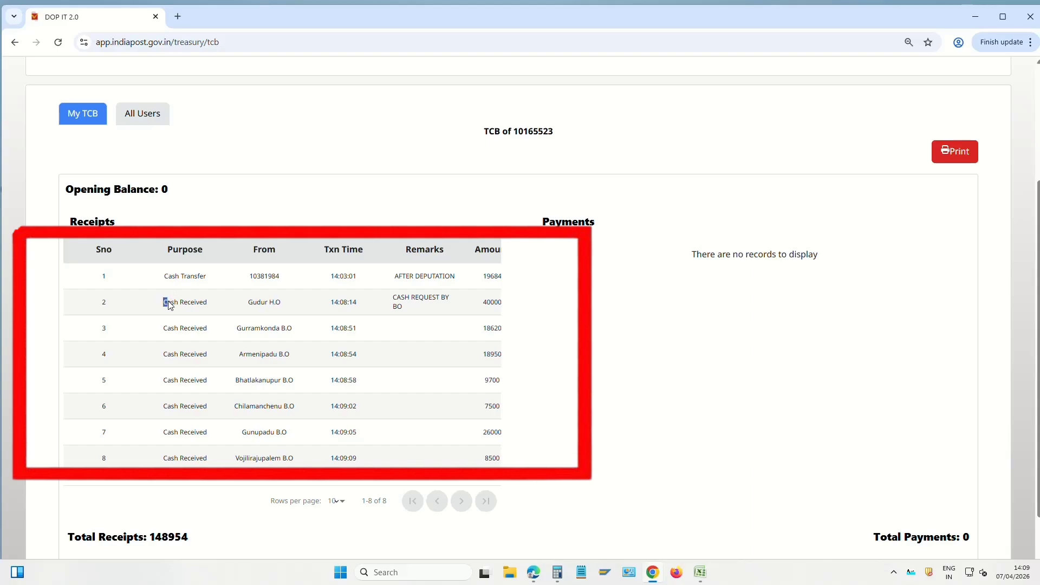
left_click_drag(164, 301, 449, 308)
left_click_drag(163, 328, 500, 453)
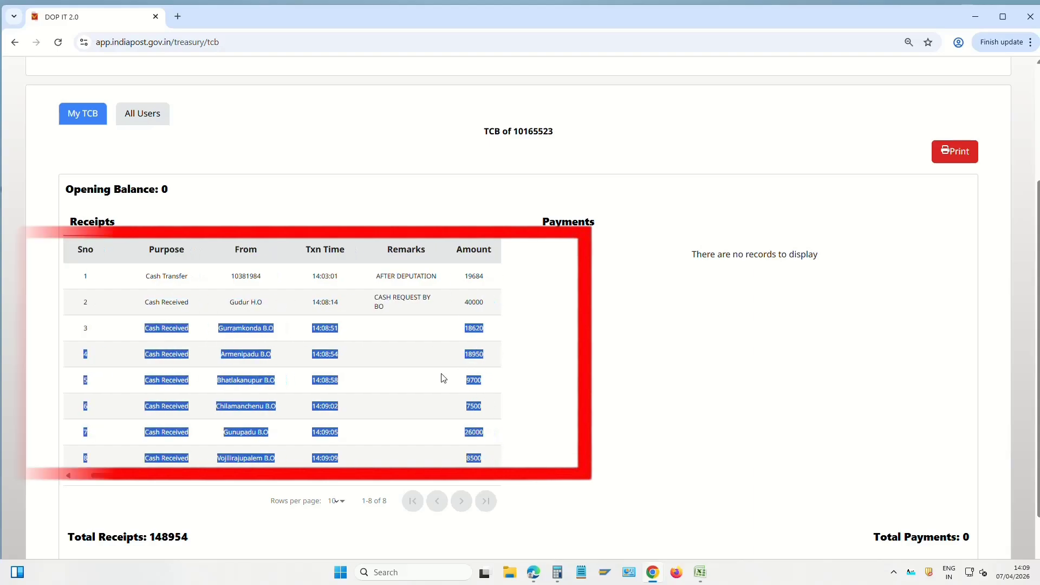
scroll(285, 459, "down", 1)
scroll(286, 460, "down", 2)
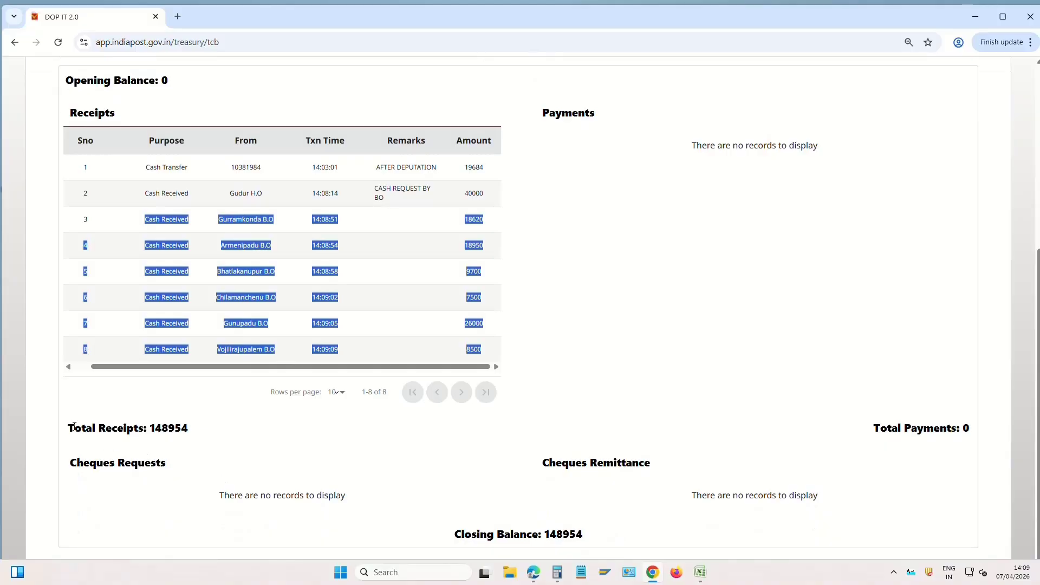
left_click_drag(74, 427, 264, 444)
left_click(340, 455)
scroll(312, 324, "up", 5)
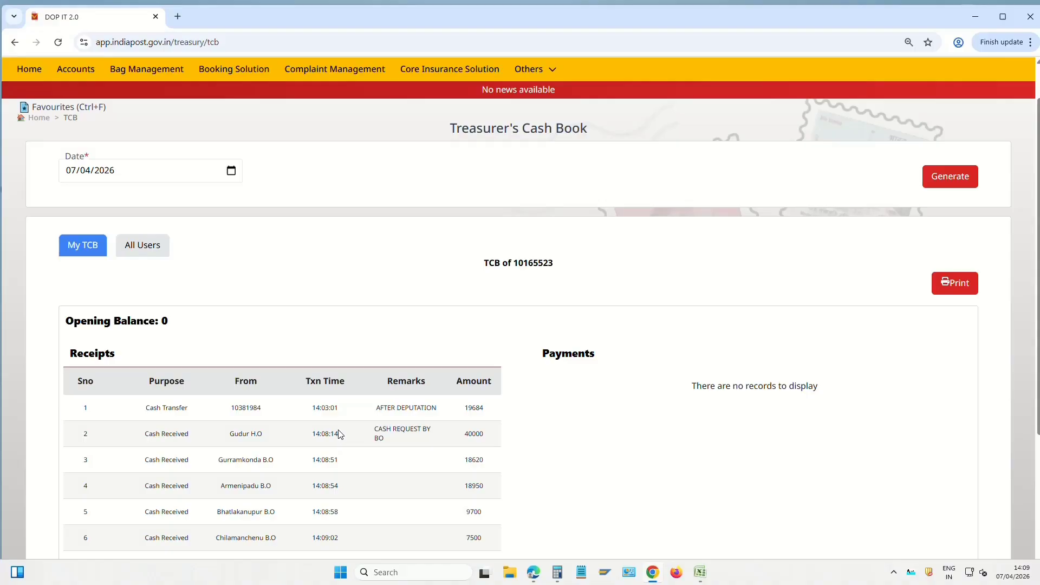
scroll(522, 444, "up", 1)
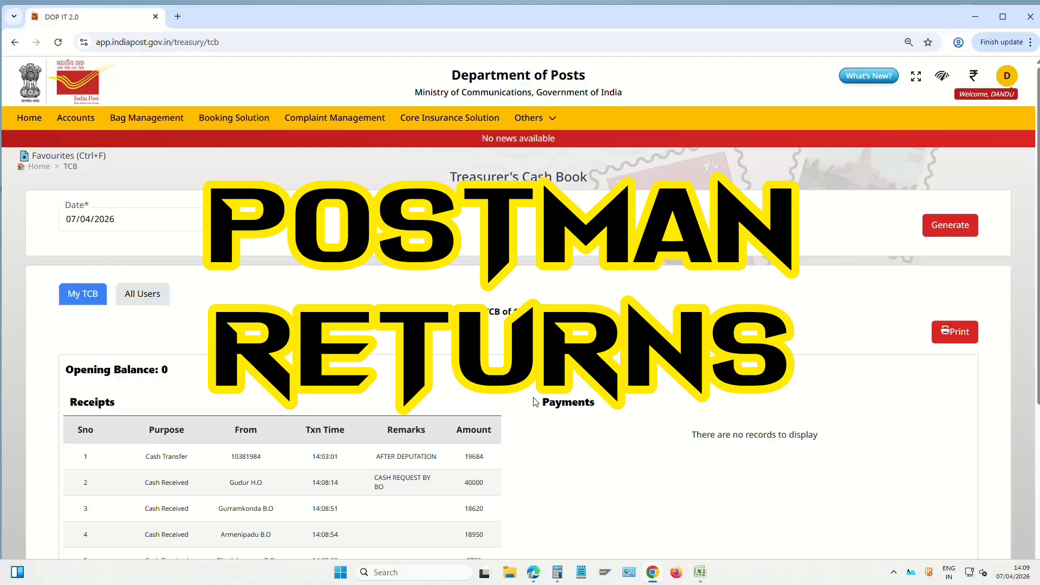
Open the Take Returns form under Postman and Delivery Management
left_click(531, 119)
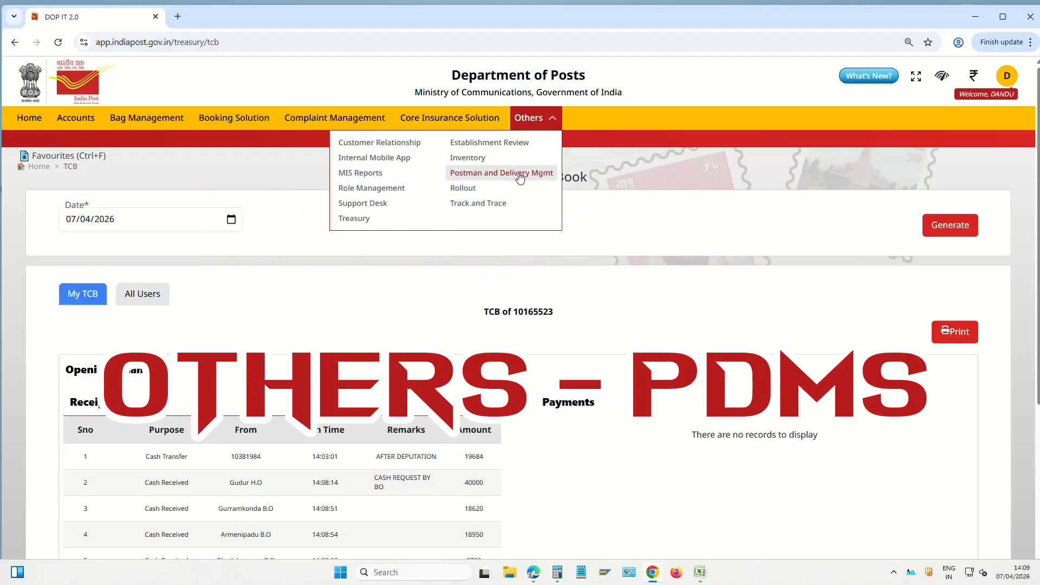
left_click(542, 178)
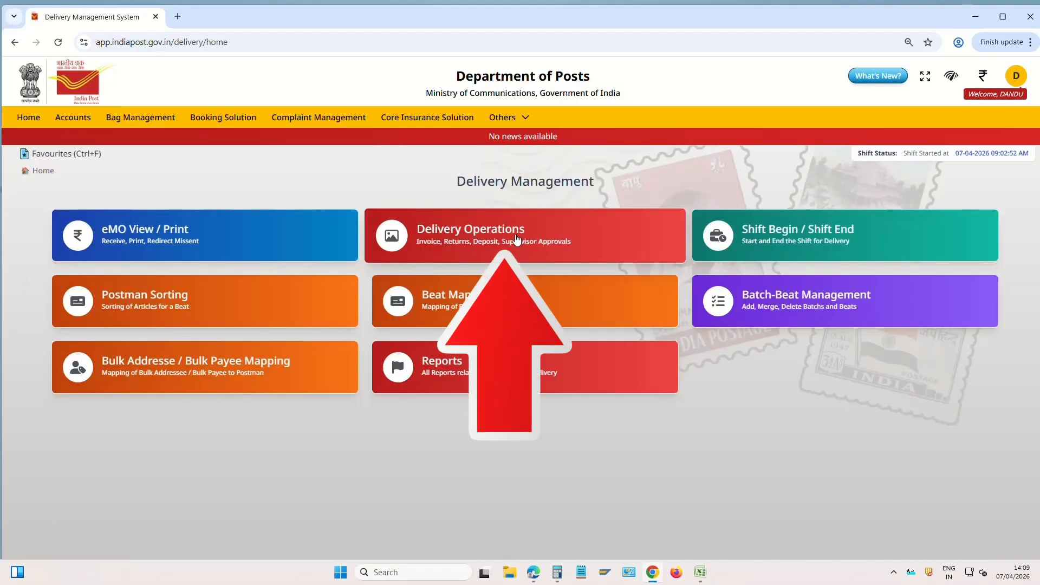
left_click(516, 240)
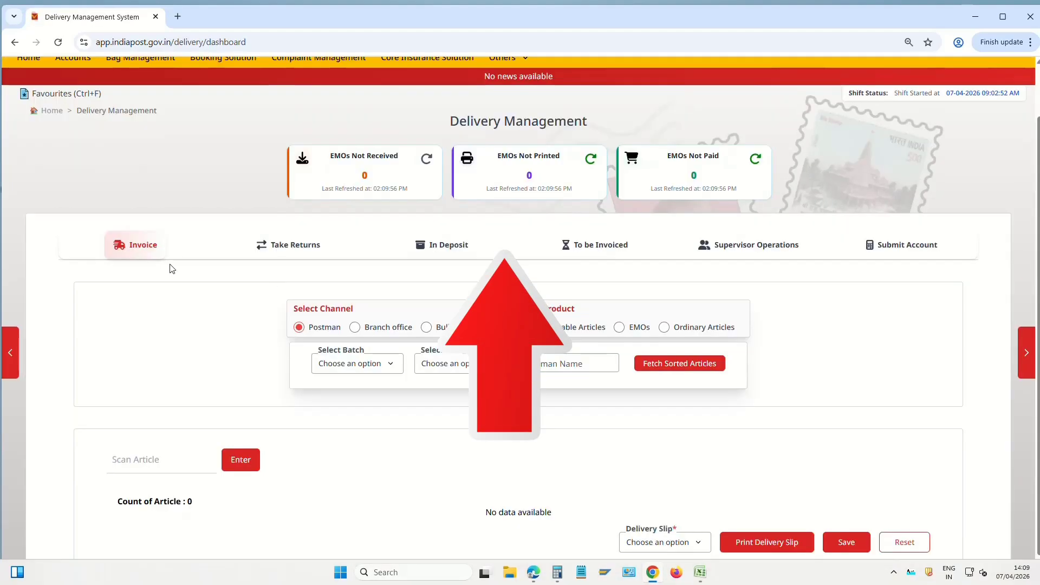
left_click(301, 250)
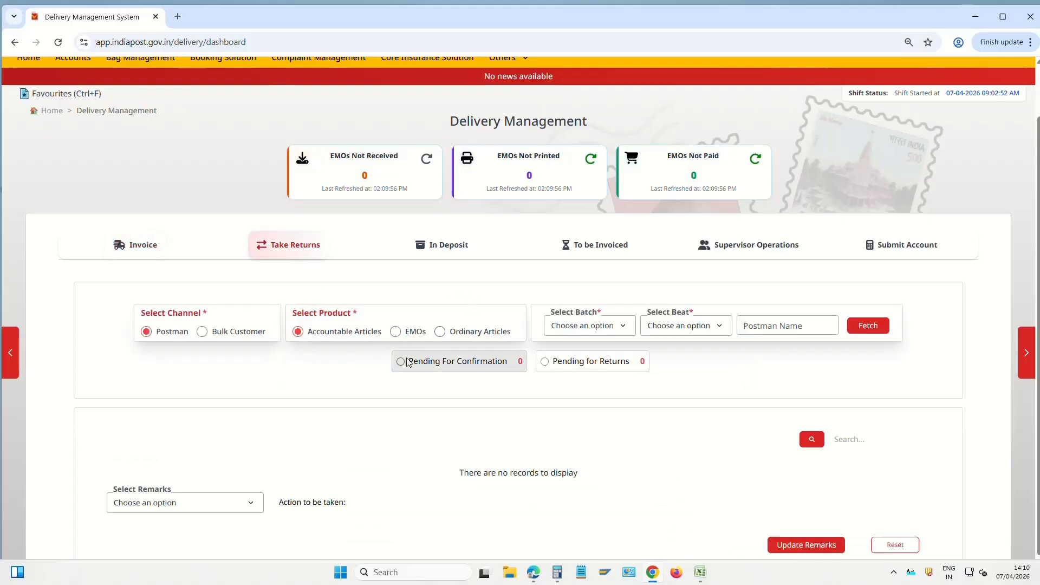
Fetch returns for BATCH_01 and BEAT_01, confirming no articles are pending
left_click(589, 331)
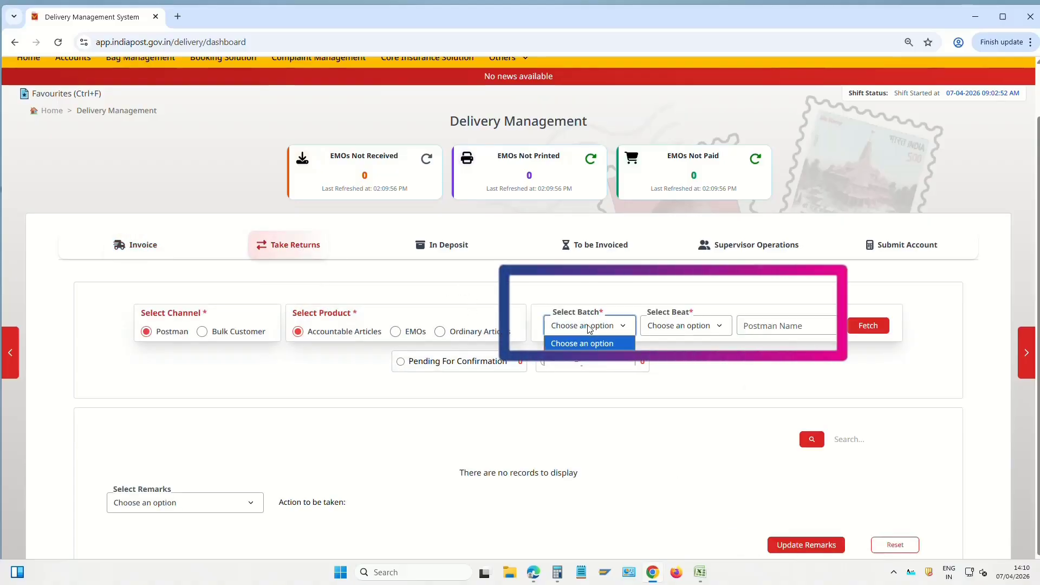
left_click(579, 363)
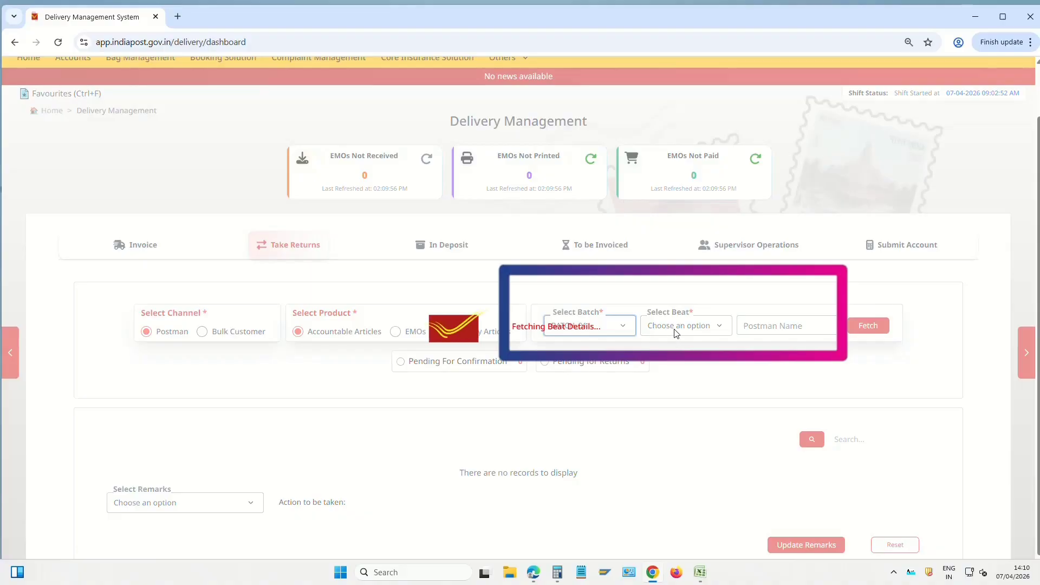
left_click(682, 327)
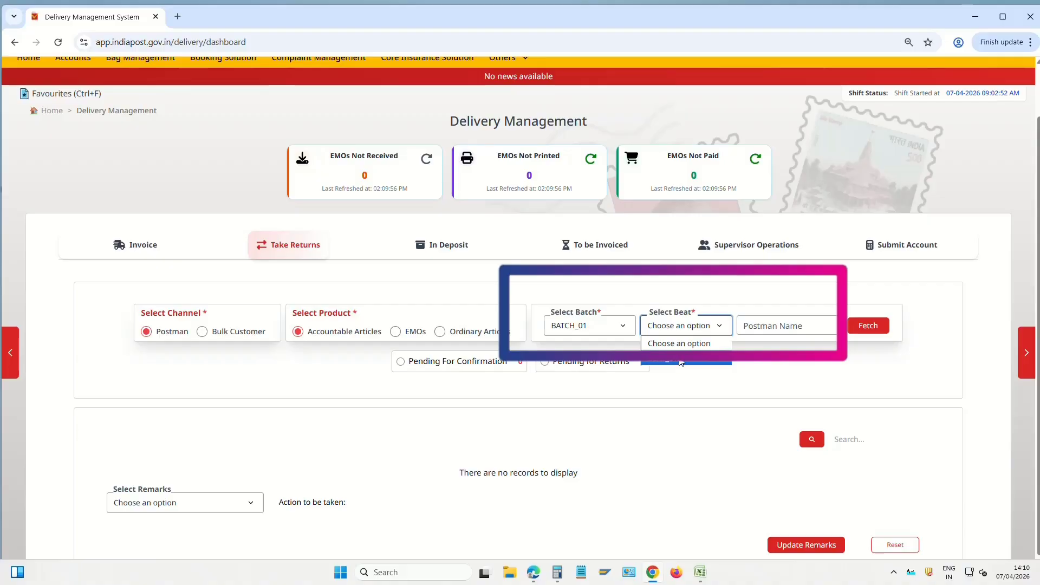
left_click(679, 362)
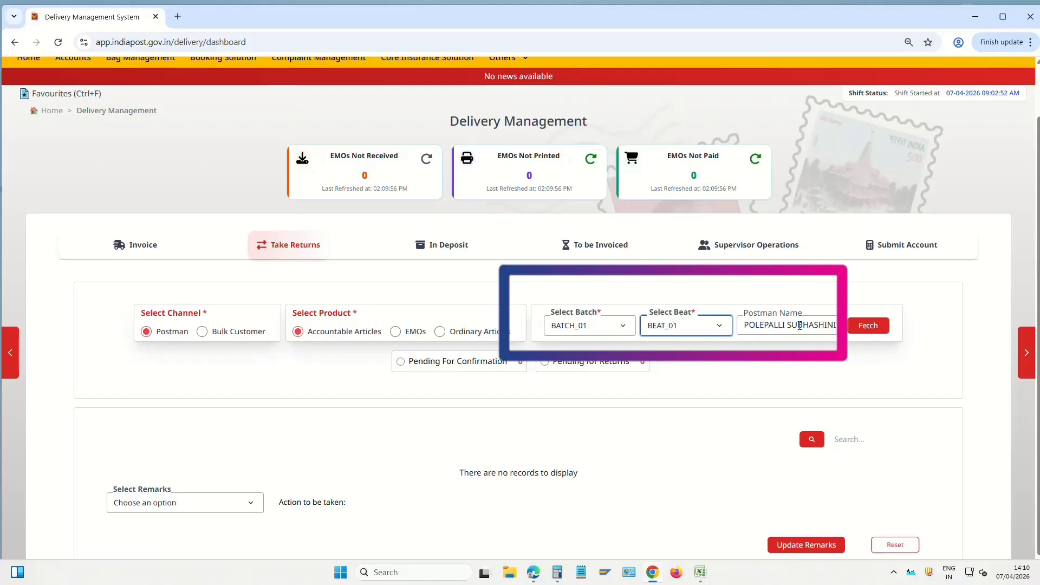
left_click(868, 326)
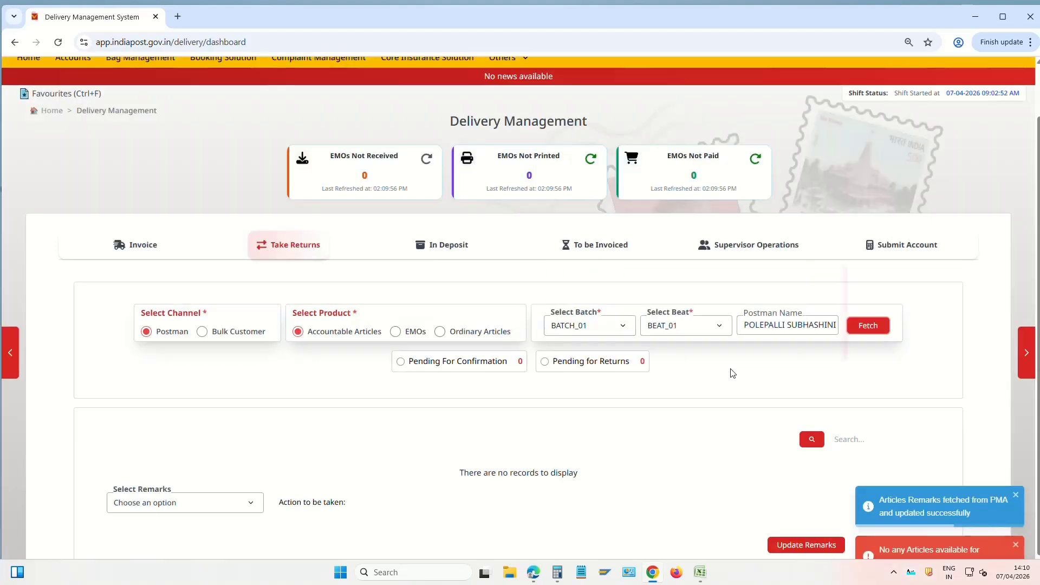
scroll(737, 365, "down", 1)
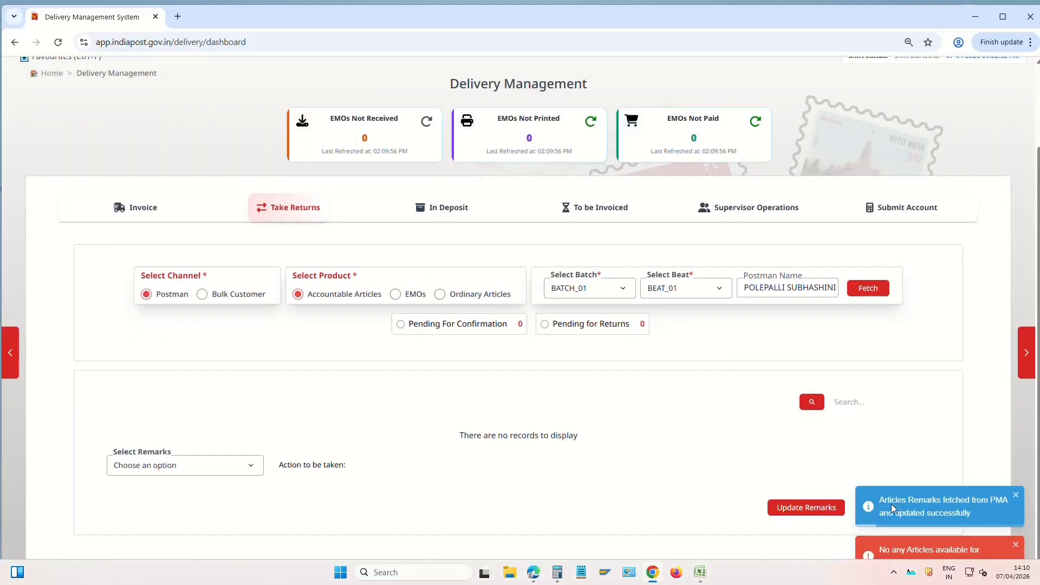
left_click_drag(893, 504, 956, 512)
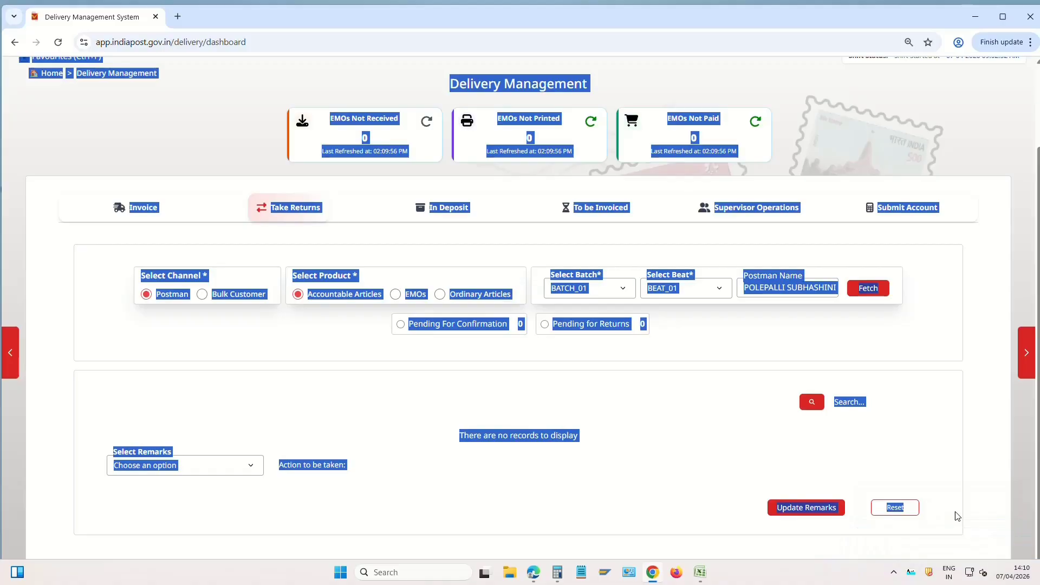
Fetch the Submit Account details for Postman, BATCH_01 and BEAT_01
left_click(792, 410)
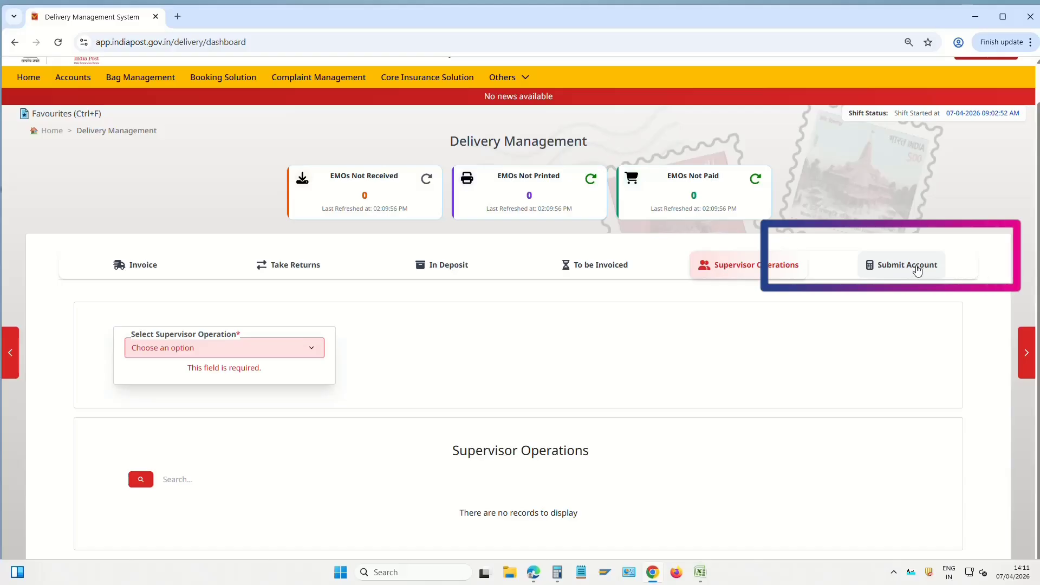
left_click(917, 271)
scroll(545, 424, "down", 1)
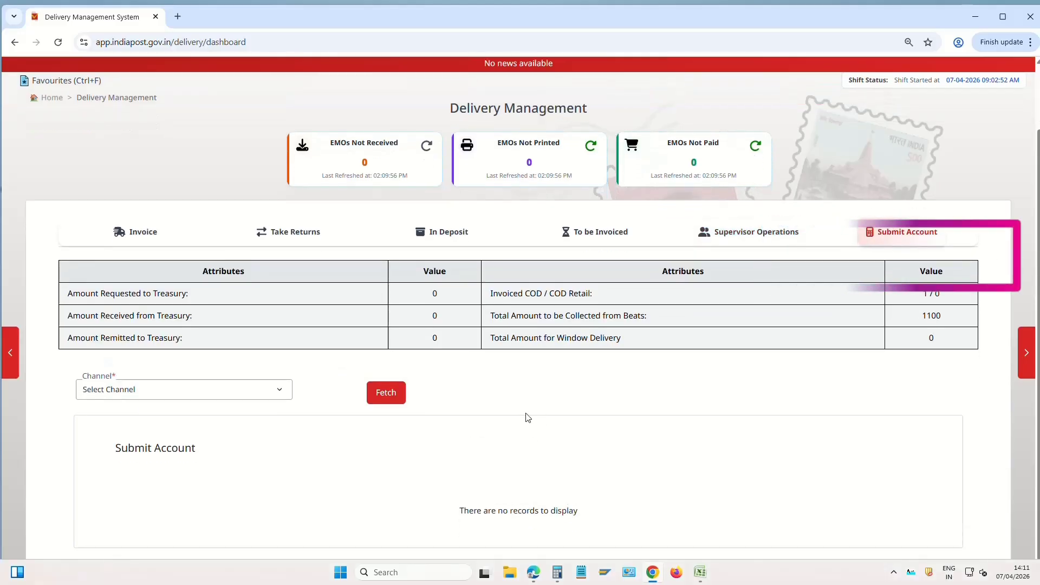
left_click(120, 393)
left_click(128, 424)
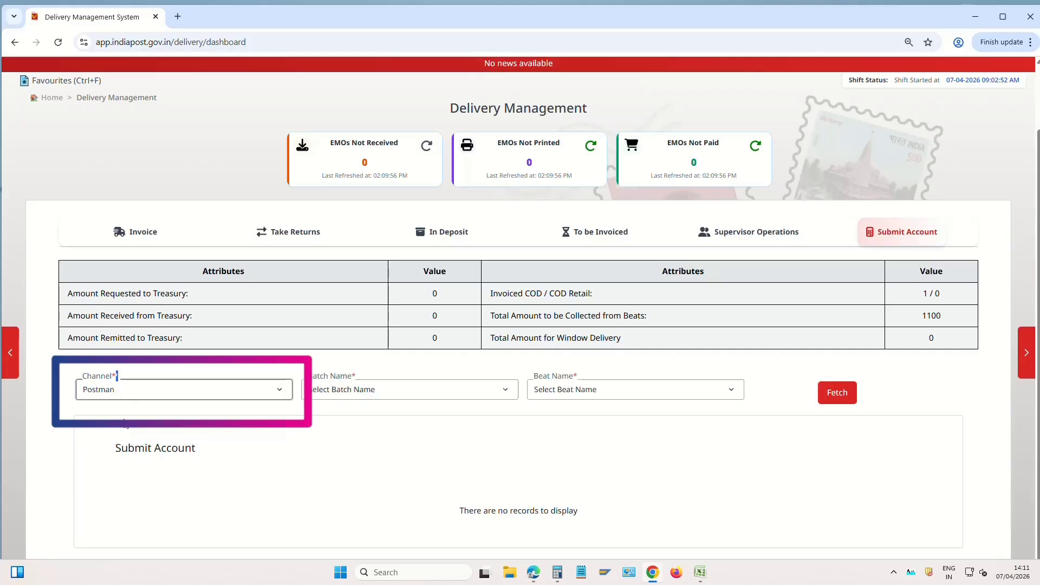
left_click(367, 391)
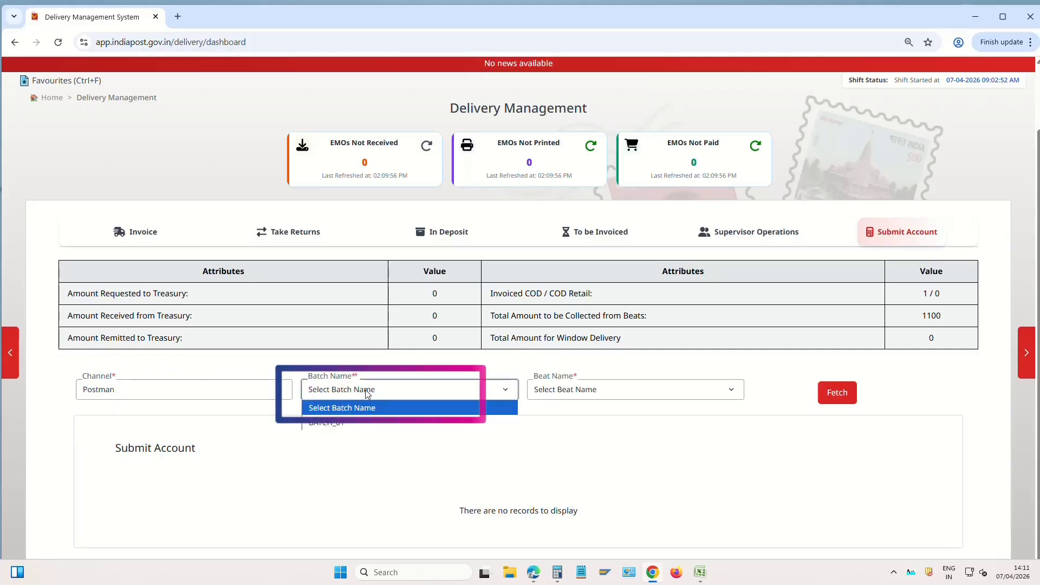
left_click(342, 425)
left_click(609, 397)
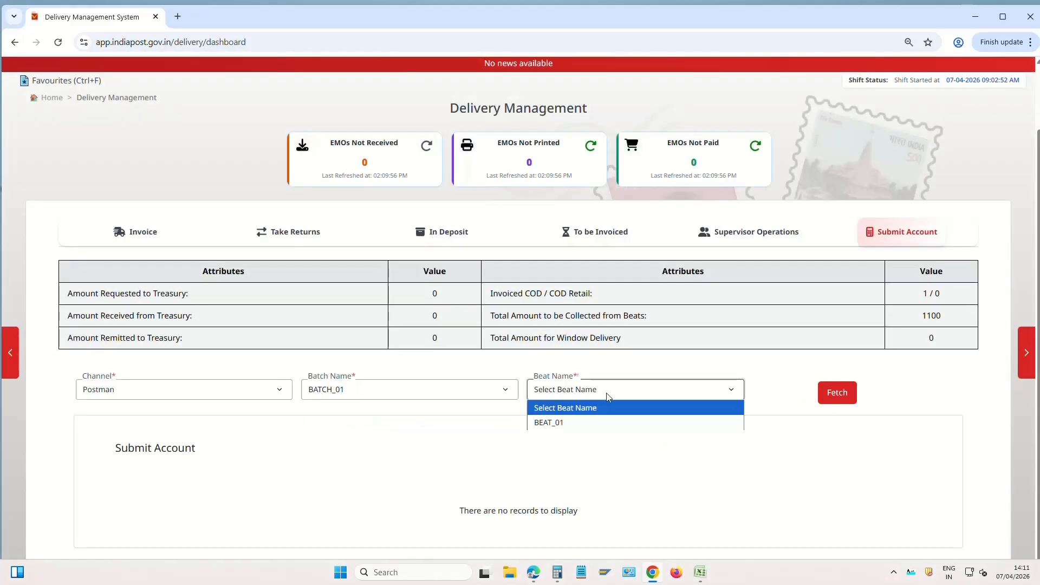
left_click(582, 426)
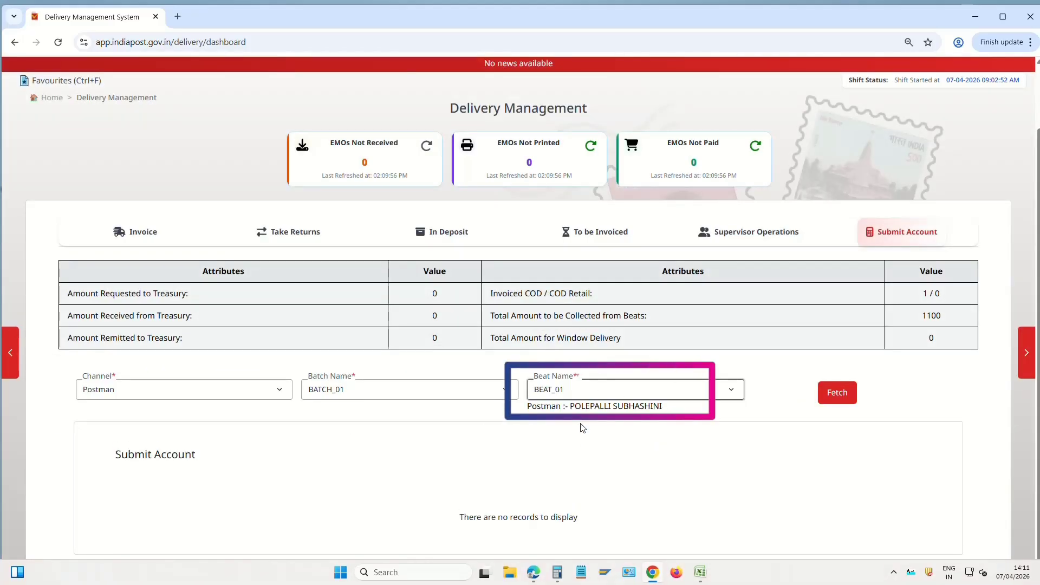
left_click(842, 393)
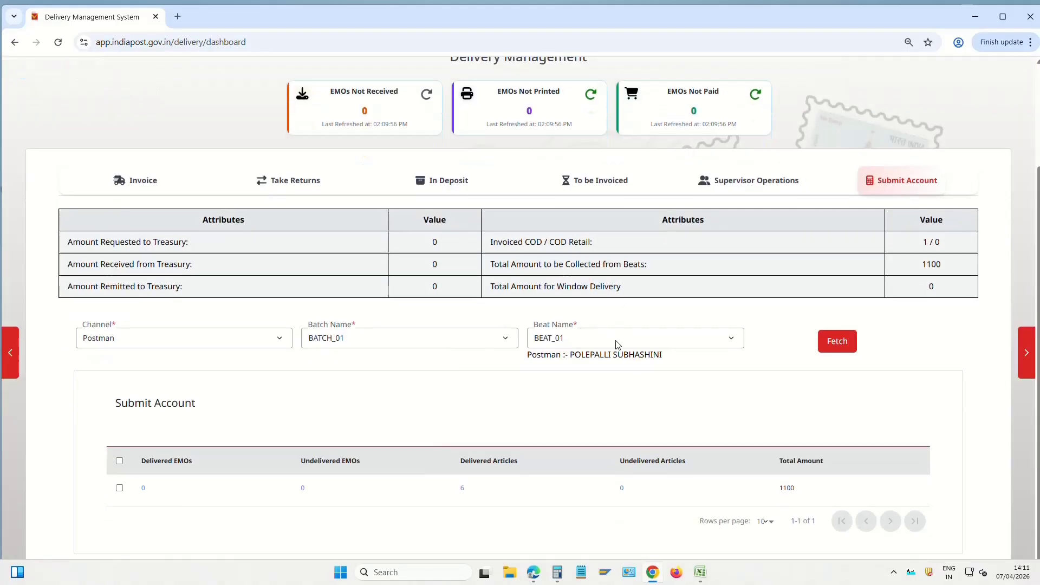
Check the 6 delivered articles totalling 1100, select the row and save the submission
scroll(618, 341, "down", 1)
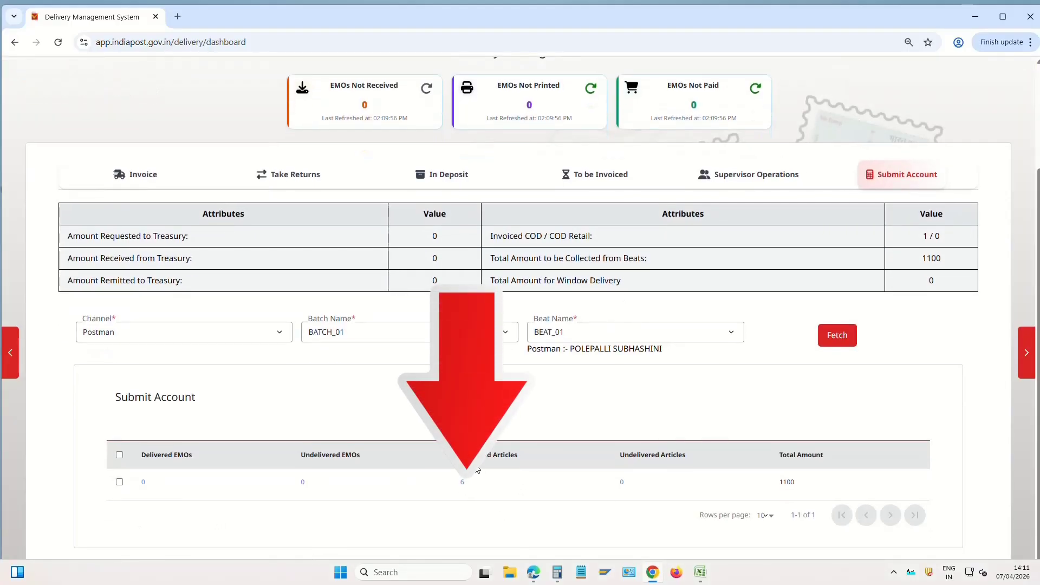
left_click_drag(292, 486, 323, 485)
mouse_move(775, 486)
left_mouse_down()
mouse_move(804, 484)
mouse_move(793, 482)
left_mouse_up()
left_click(823, 492)
left_click(120, 458)
scroll(434, 520, "down", 1)
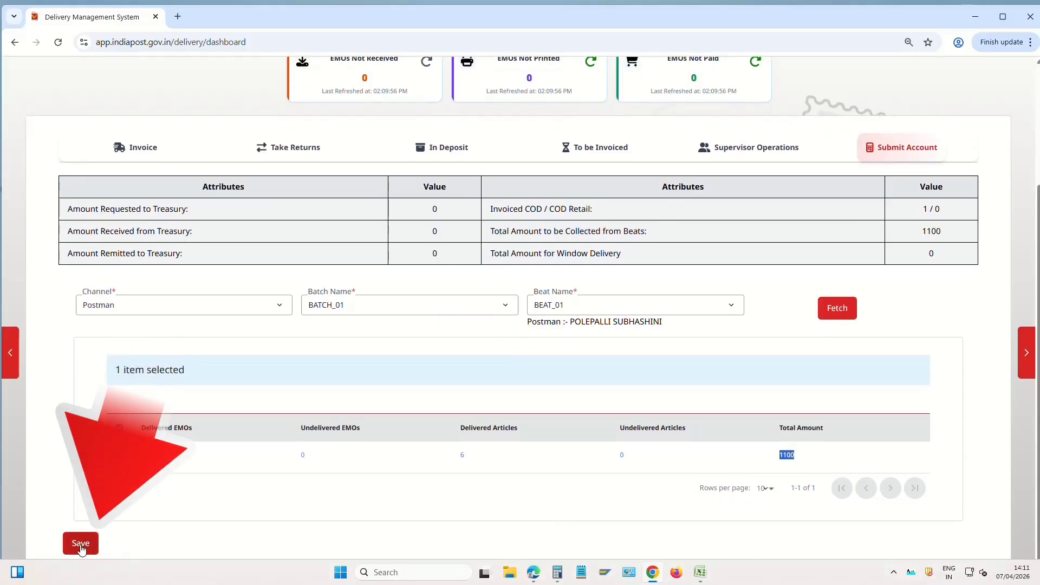
left_click(81, 544)
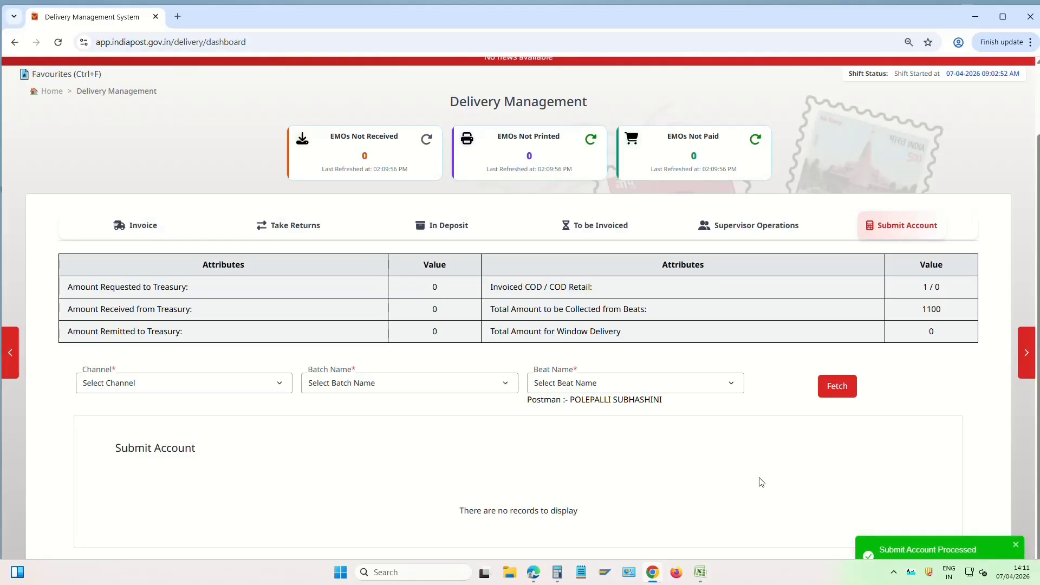
scroll(753, 476, "up", 2)
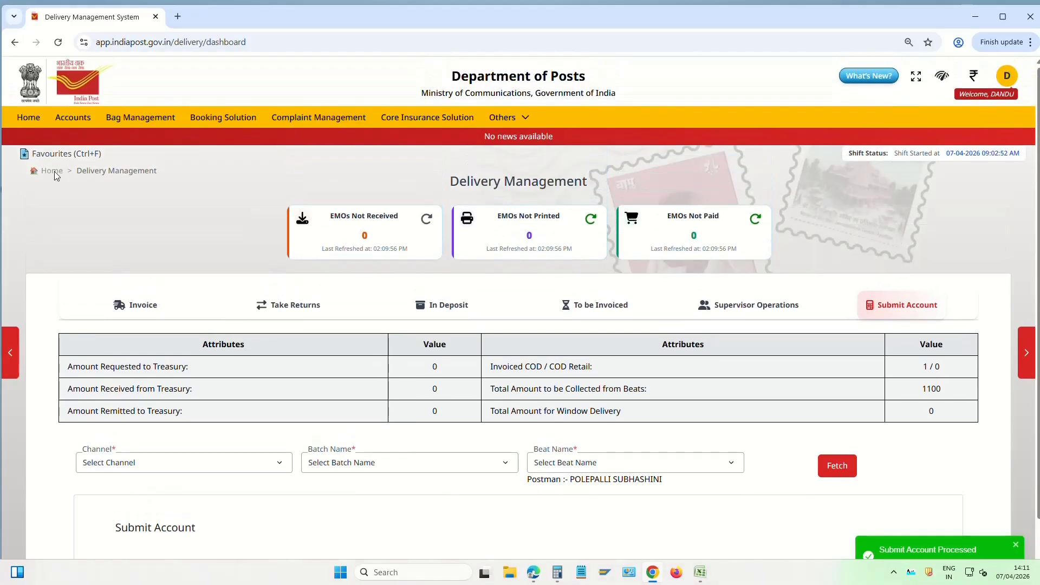
On the Shift End page, check BATCH_01's account is submitted but Treasury Approval pending
left_click(53, 171)
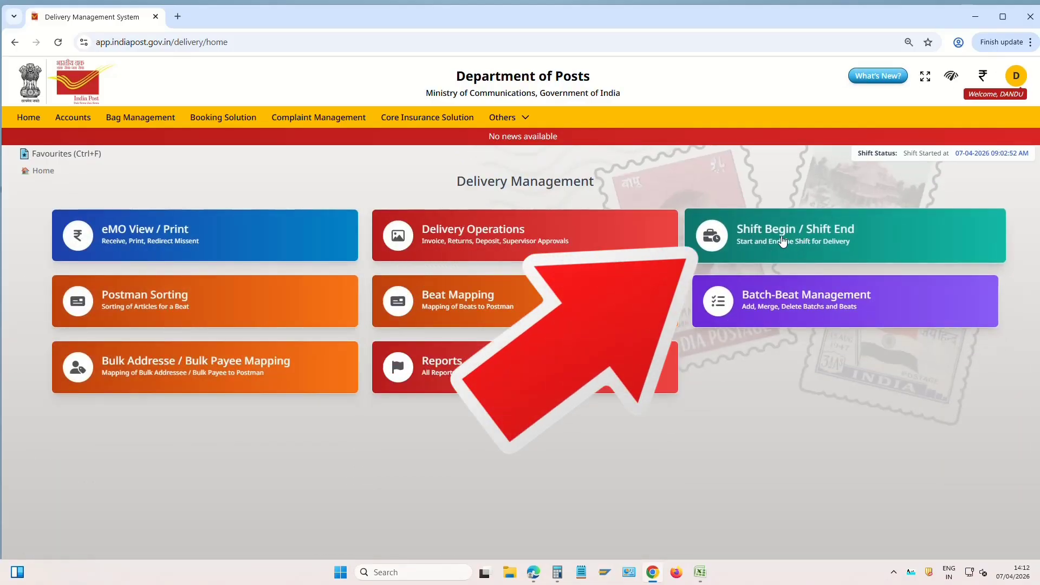
left_click(782, 240)
scroll(412, 350, "down", 4)
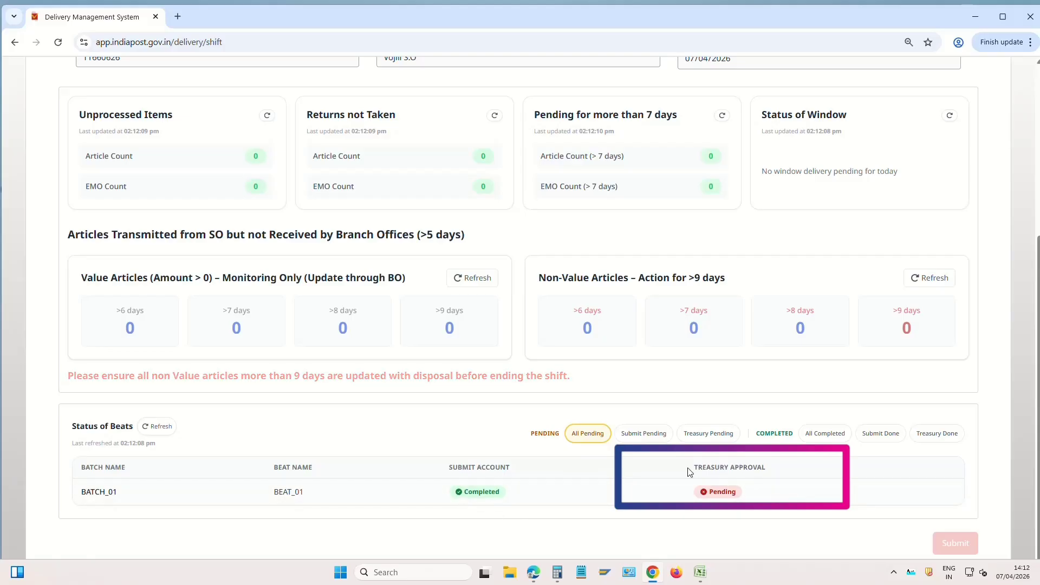
left_click_drag(689, 472, 776, 477)
left_click(684, 498)
left_click_drag(698, 490, 760, 491)
left_click(762, 492)
scroll(764, 482, "up", 5)
left_click(504, 119)
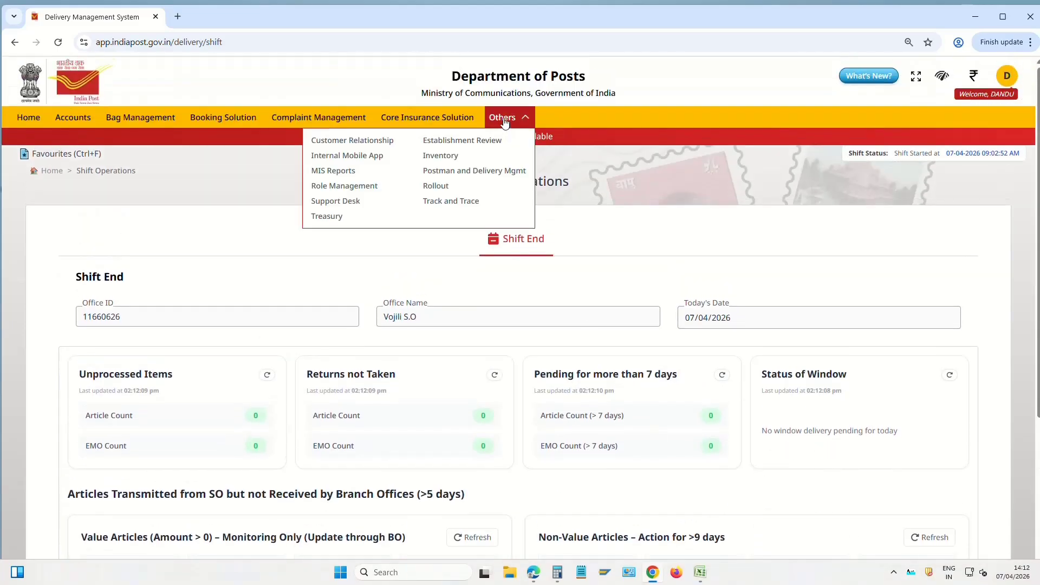
Process and confirm the 1100 Postman Delivery remittance in Treasury Management
left_click(331, 217)
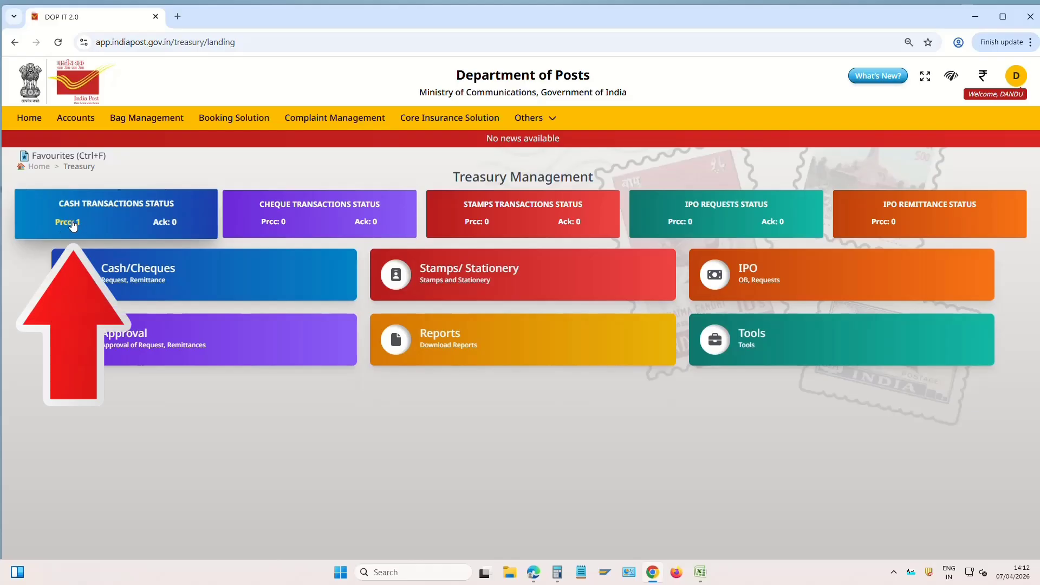
left_click(73, 224)
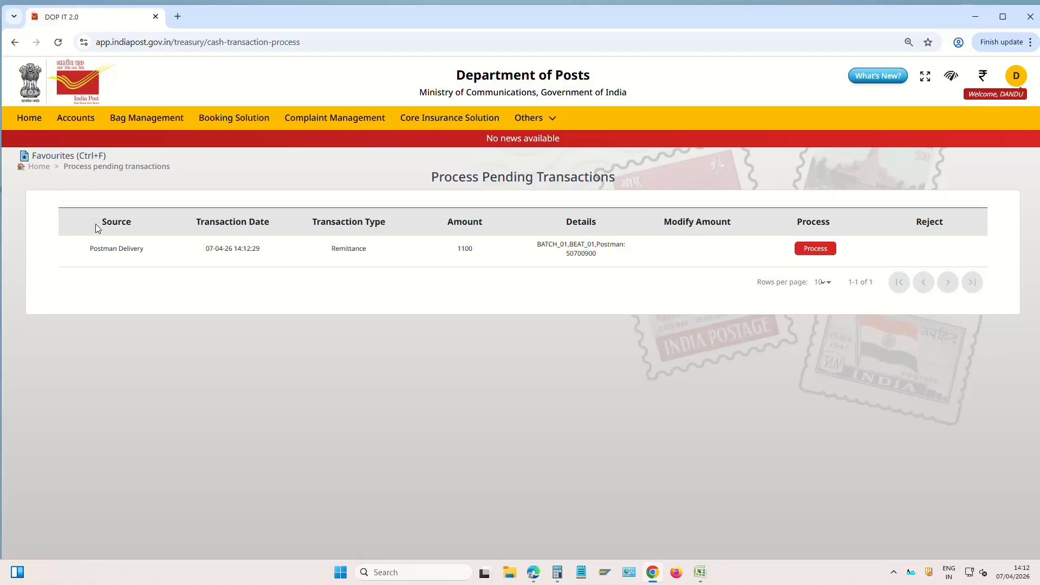
triple_click(124, 248)
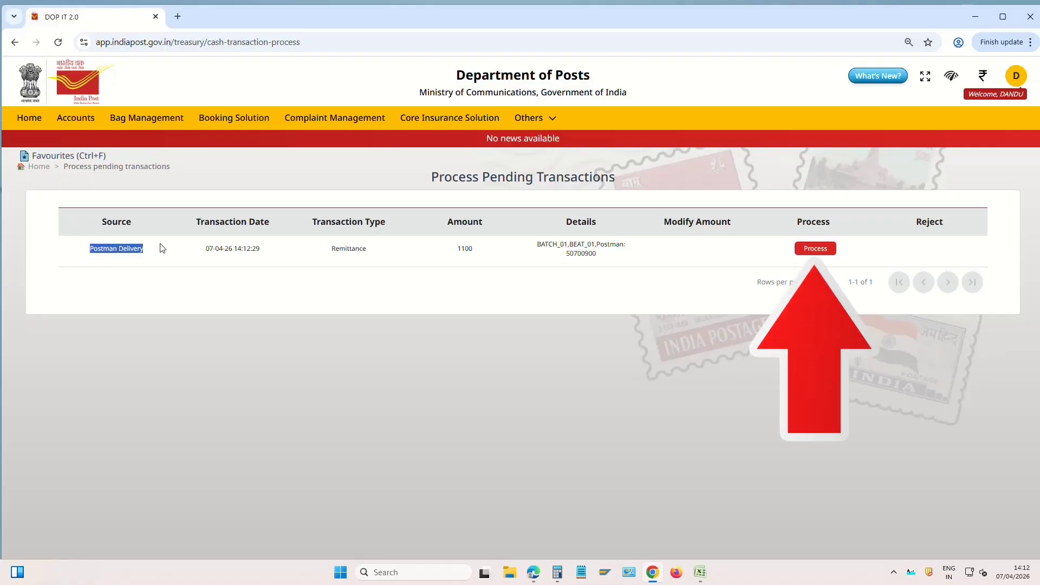
left_click(162, 248)
left_click_drag(453, 252, 494, 253)
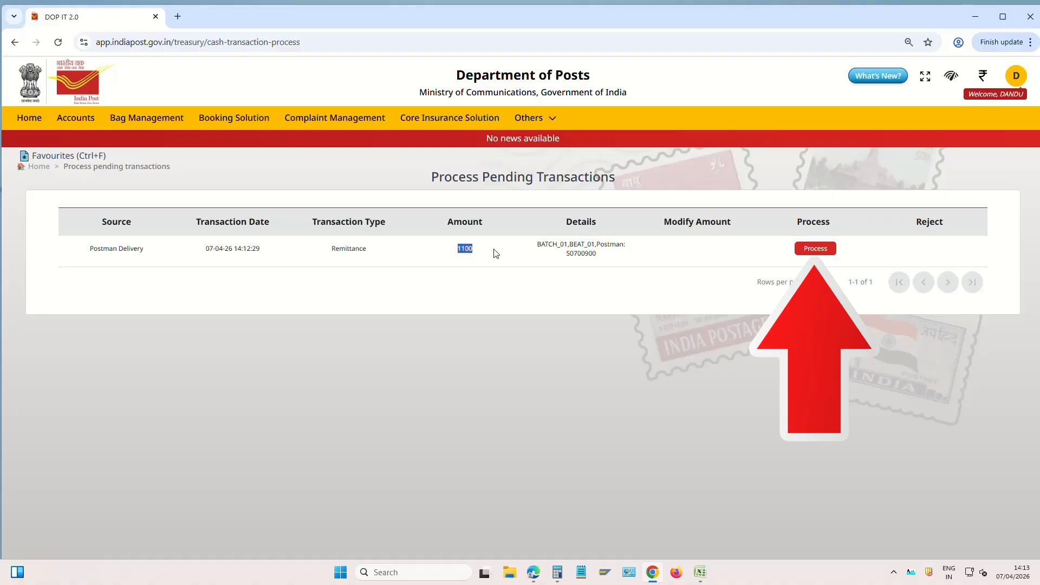
left_click(817, 249)
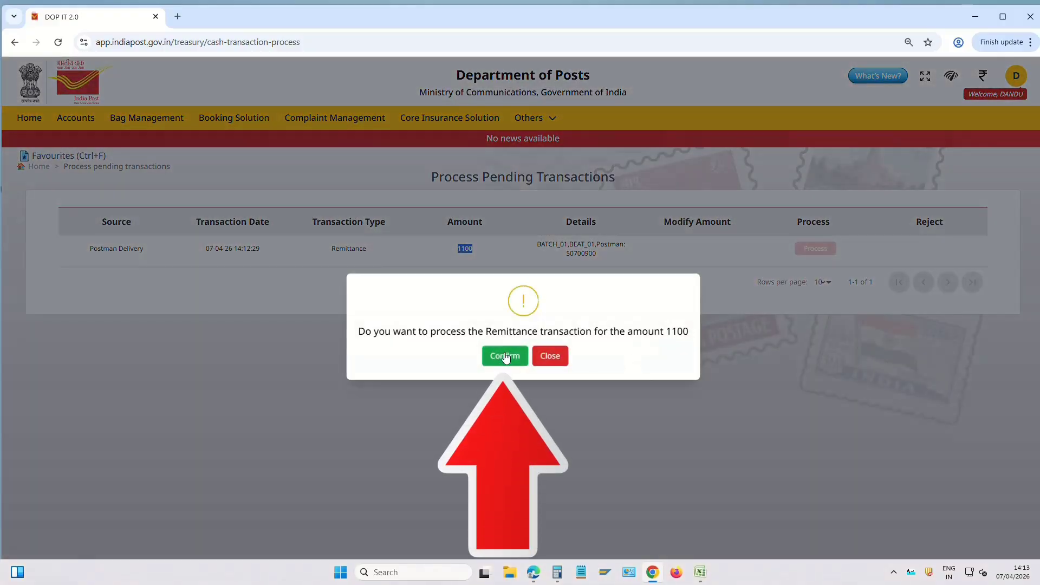
left_click(506, 358)
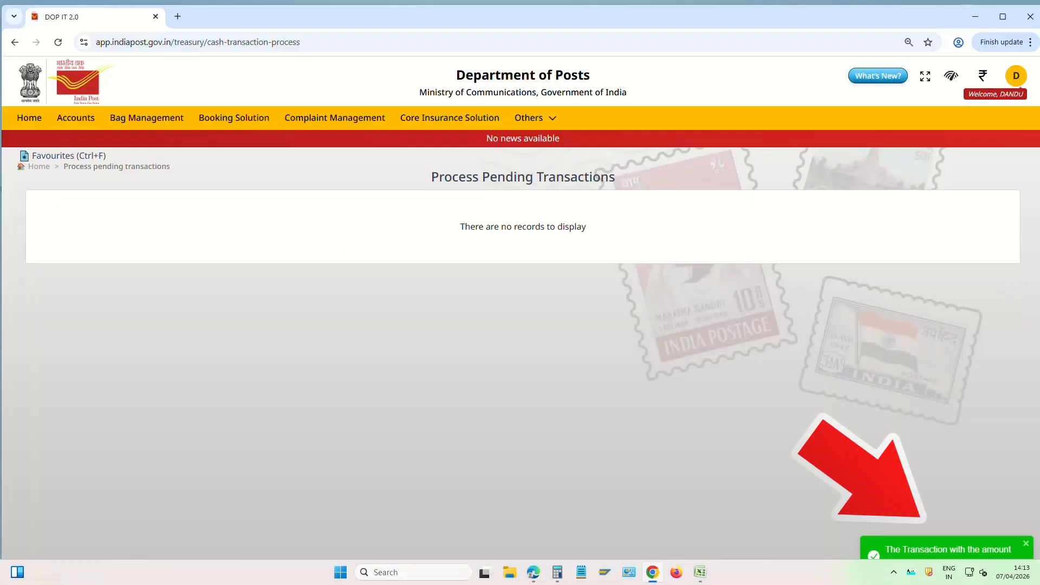
left_click(533, 119)
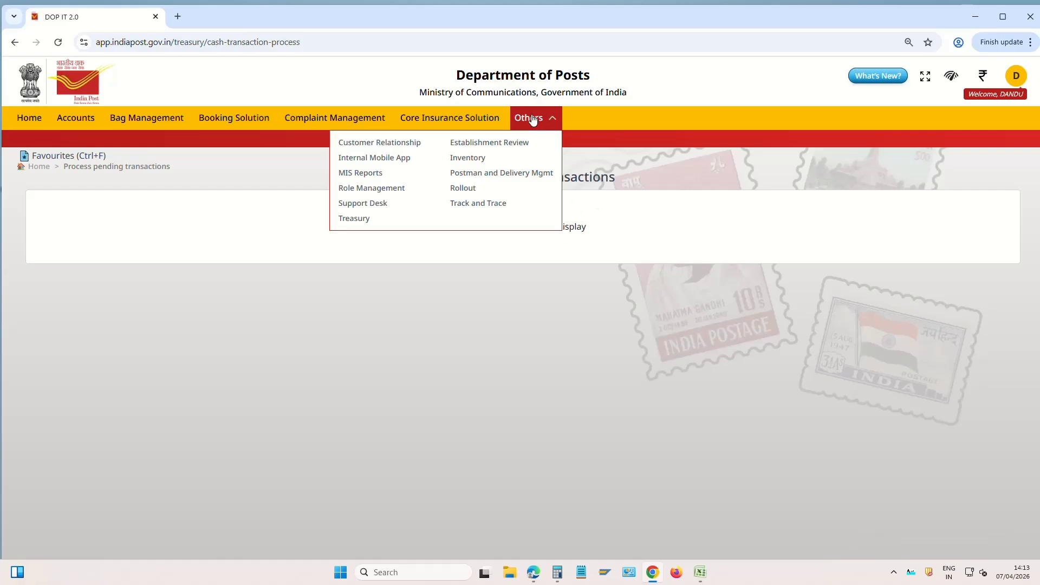
Submit and confirm the shift end for 07-04-2026 on the delivery shift page
left_click(541, 176)
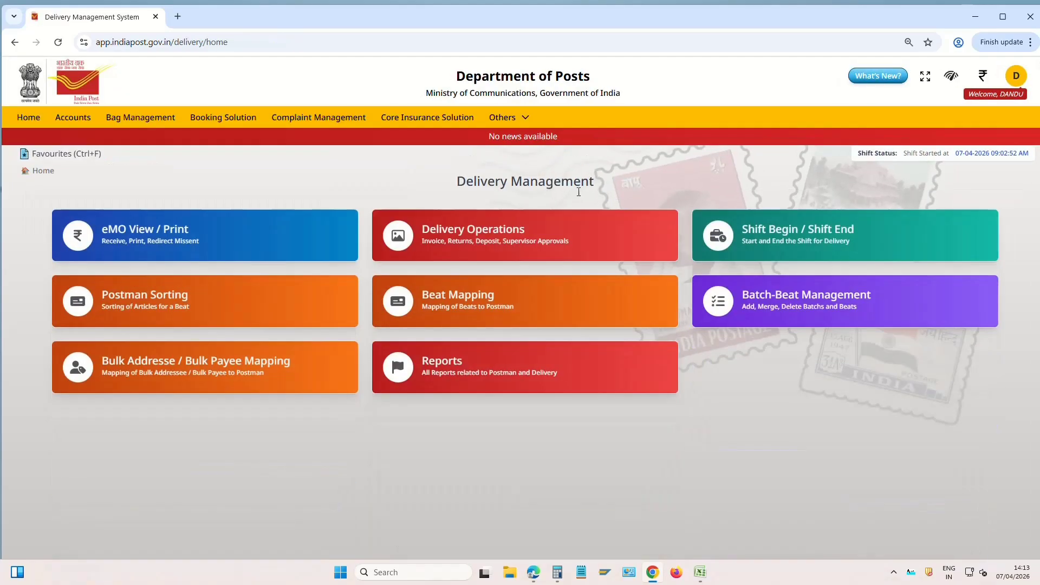
left_click(837, 240)
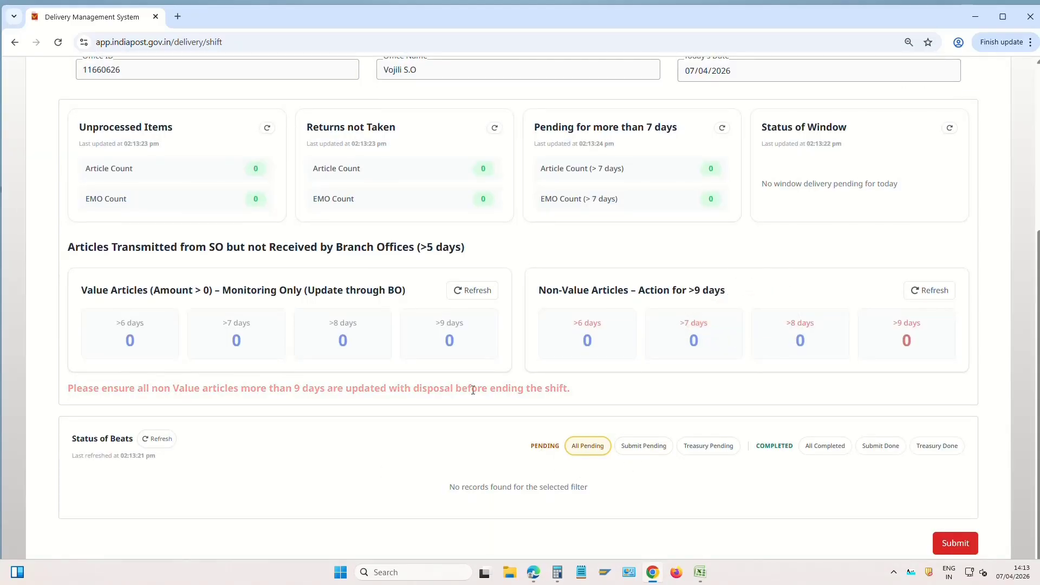
left_click(959, 547)
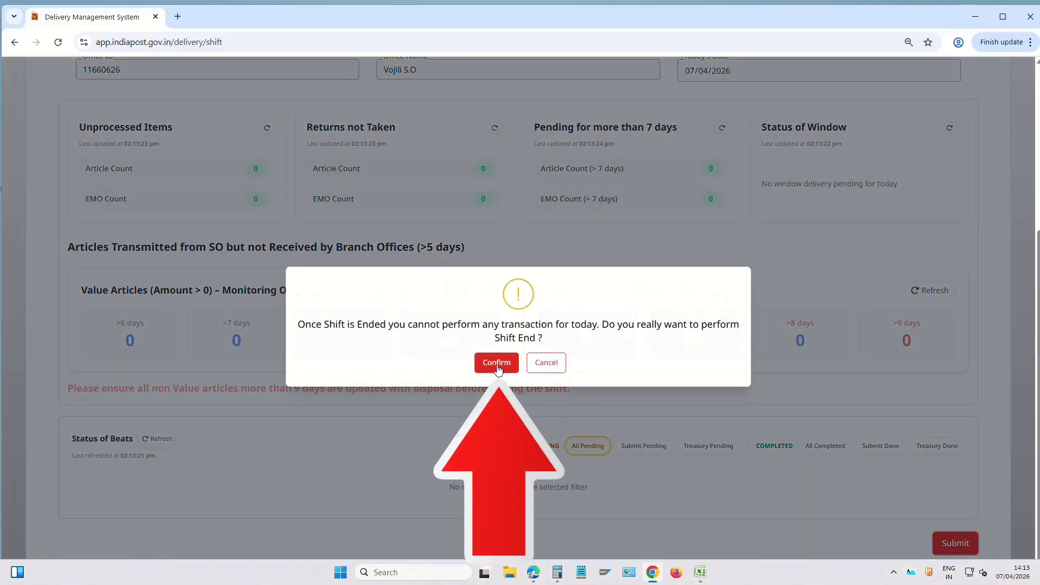
left_click(497, 364)
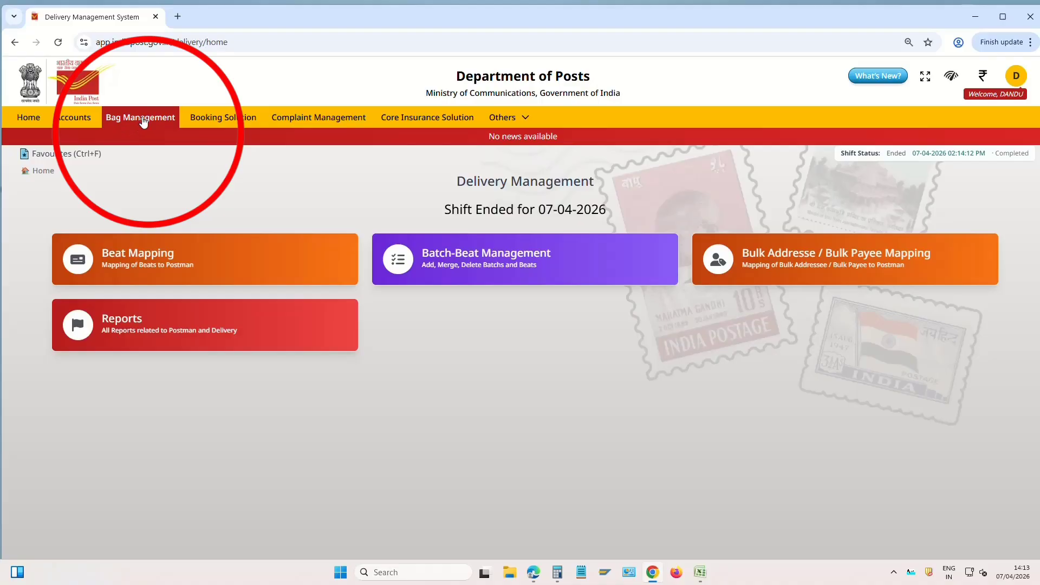
Open Bag Management and its Bagging Operation card
left_click(142, 117)
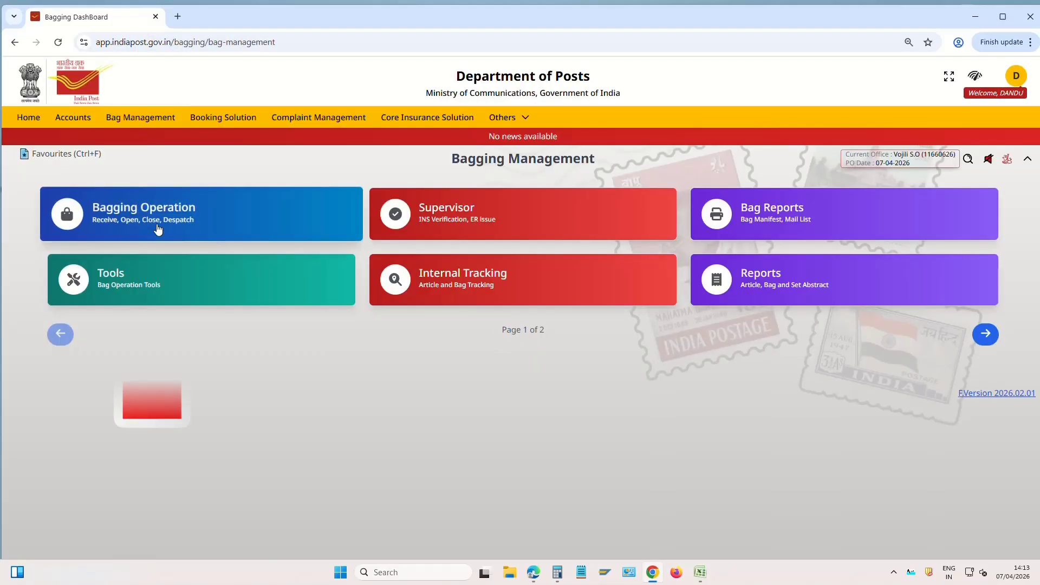
left_click(169, 214)
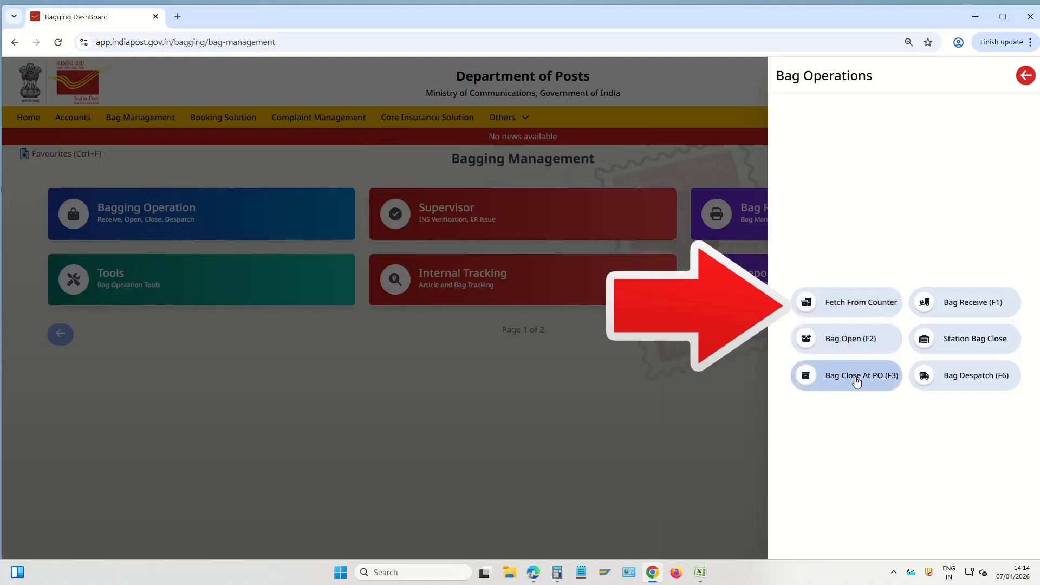
Fetch counter articles from all four sources: Counter 1, Induction Articles, Delivery Branch, Return from Branch Office
left_click(872, 305)
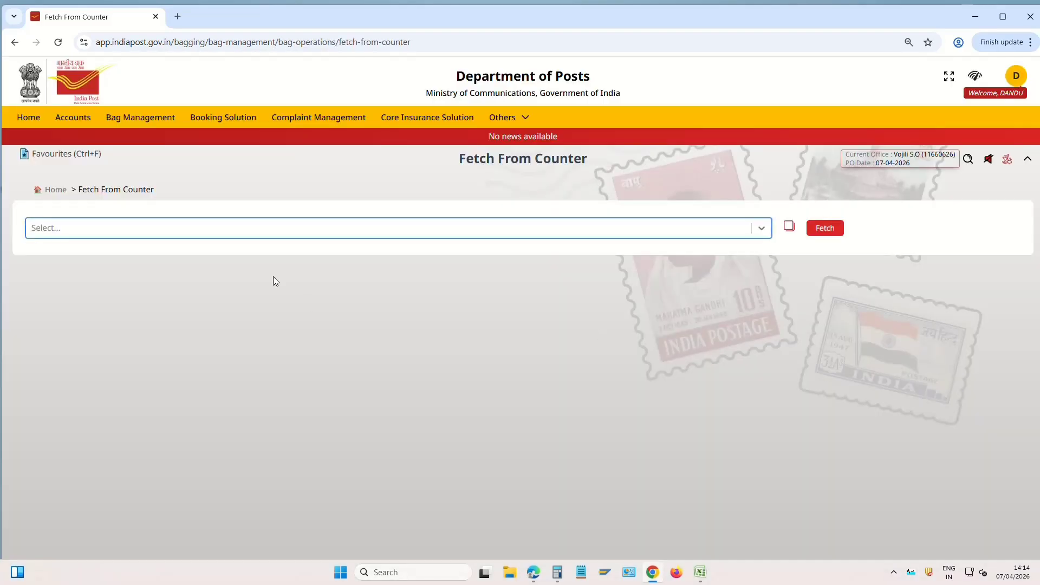
left_click(762, 228)
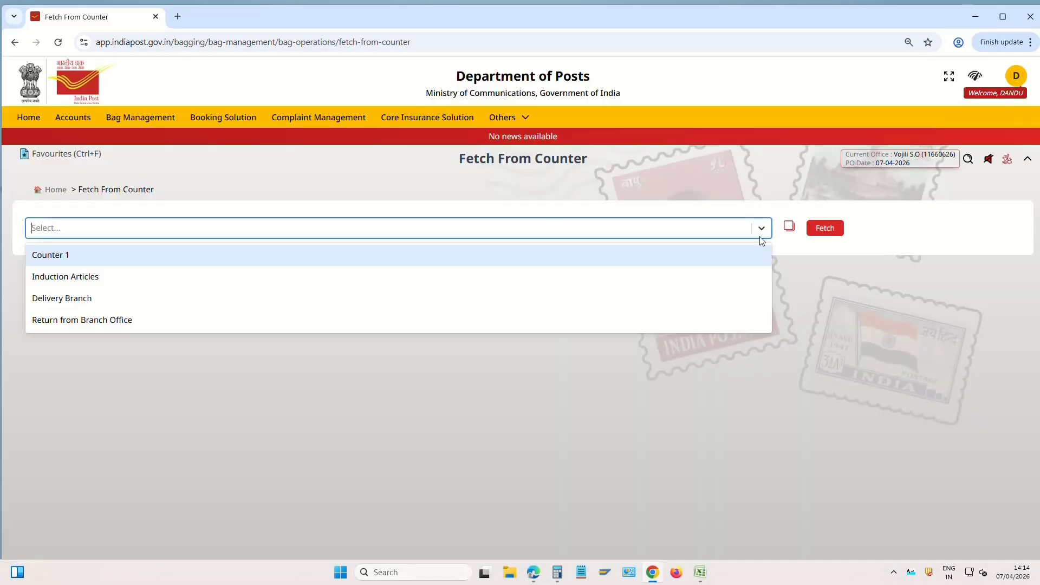
left_click(63, 259)
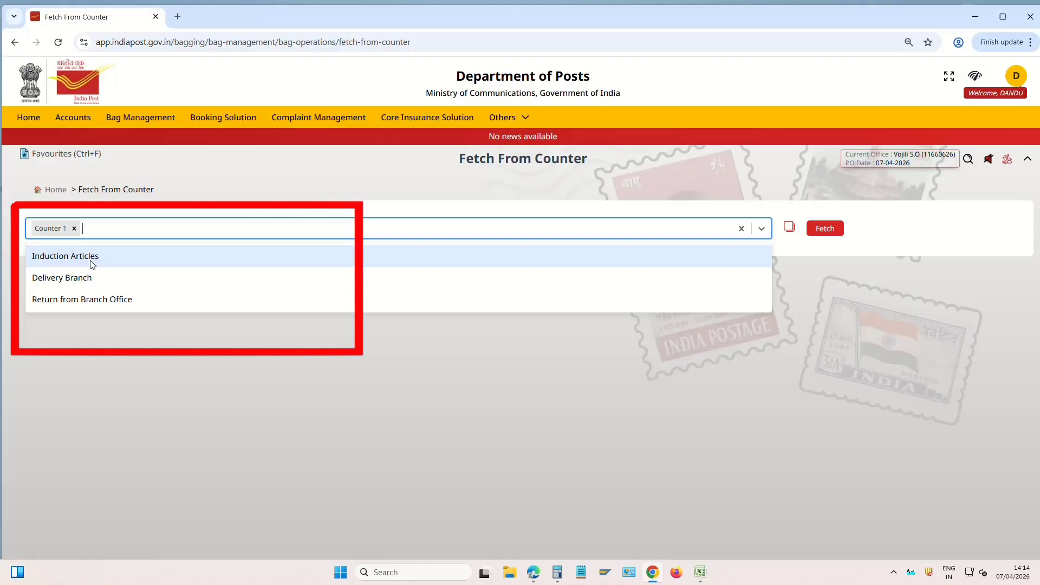
left_click(90, 260)
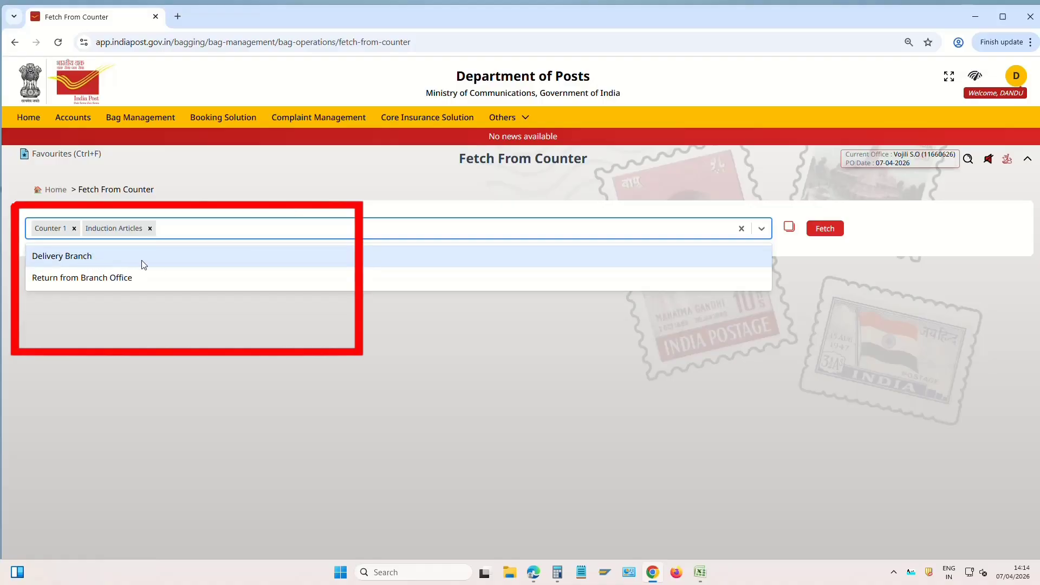
left_click(123, 262)
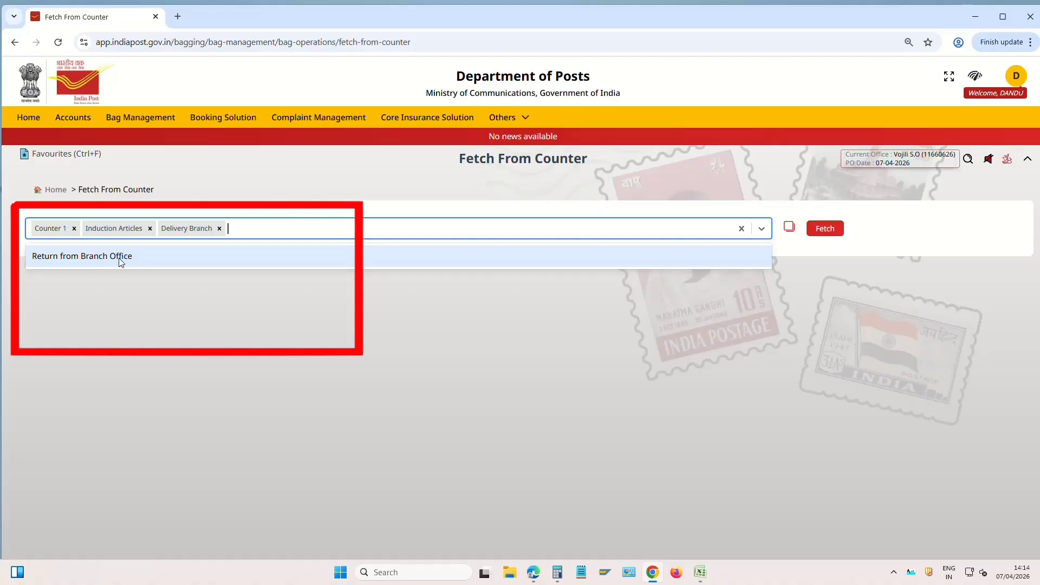
left_click(165, 265)
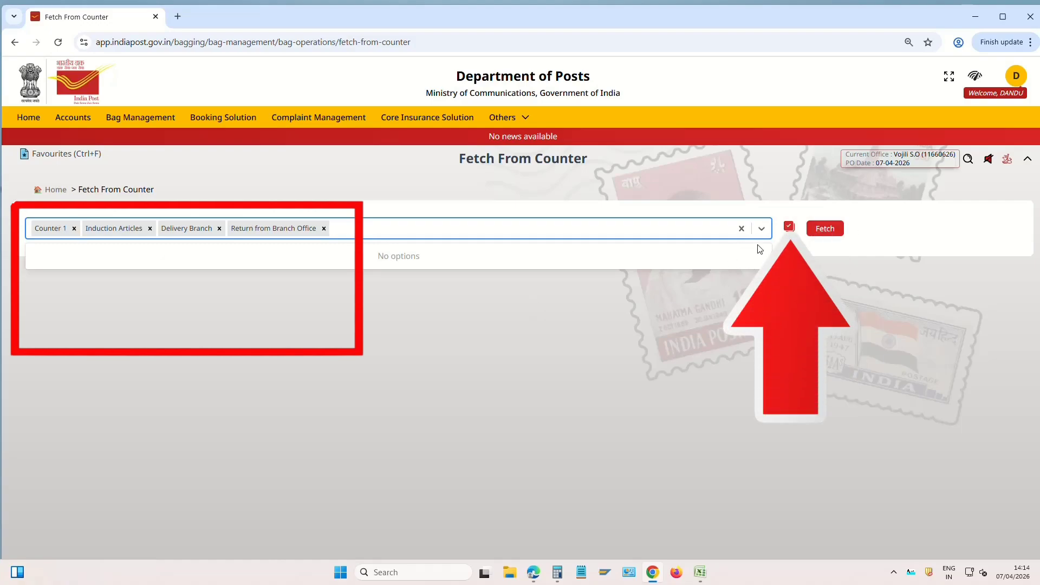
left_click(743, 229)
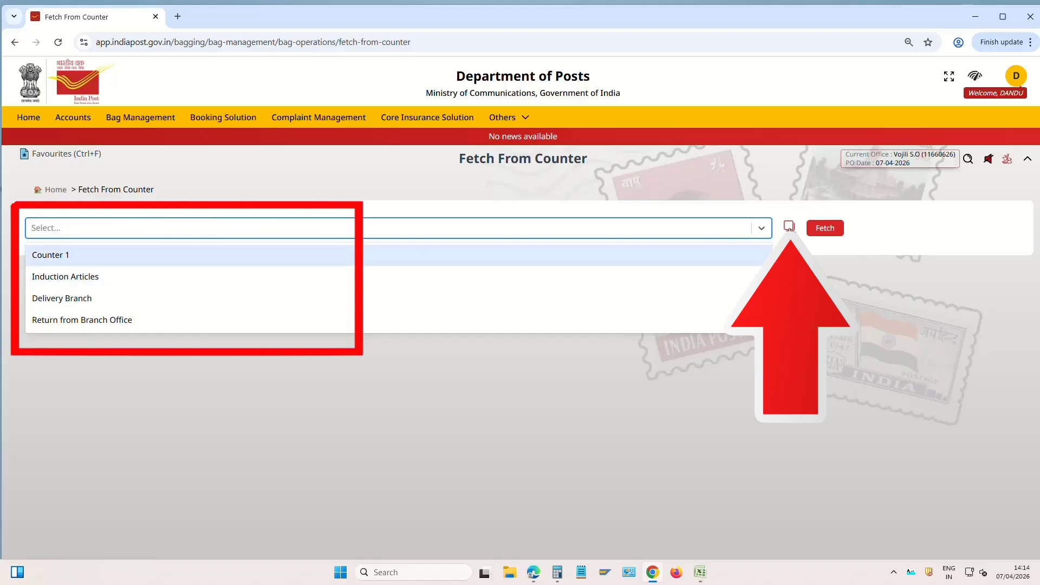
left_click(790, 226)
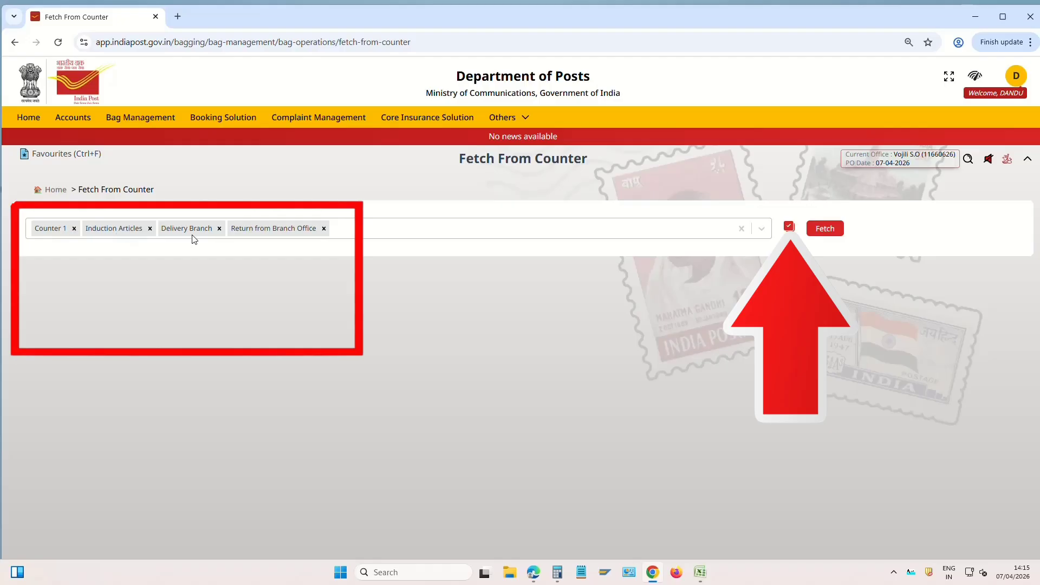
left_click(829, 230)
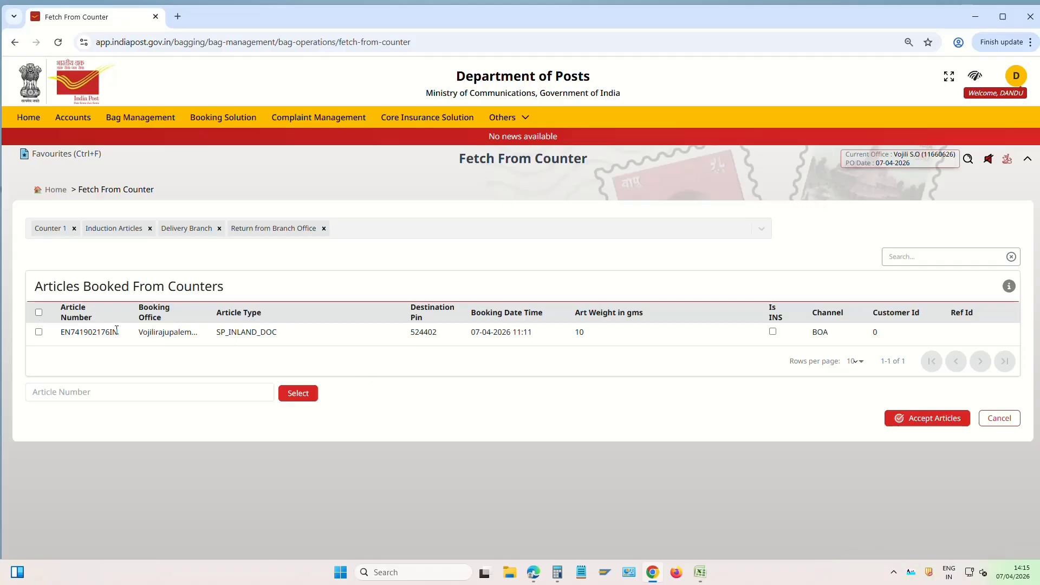
Accept the fetched 10 g SP_INLAND_DOC article and return to the Bagging Management dashboard
left_click(39, 313)
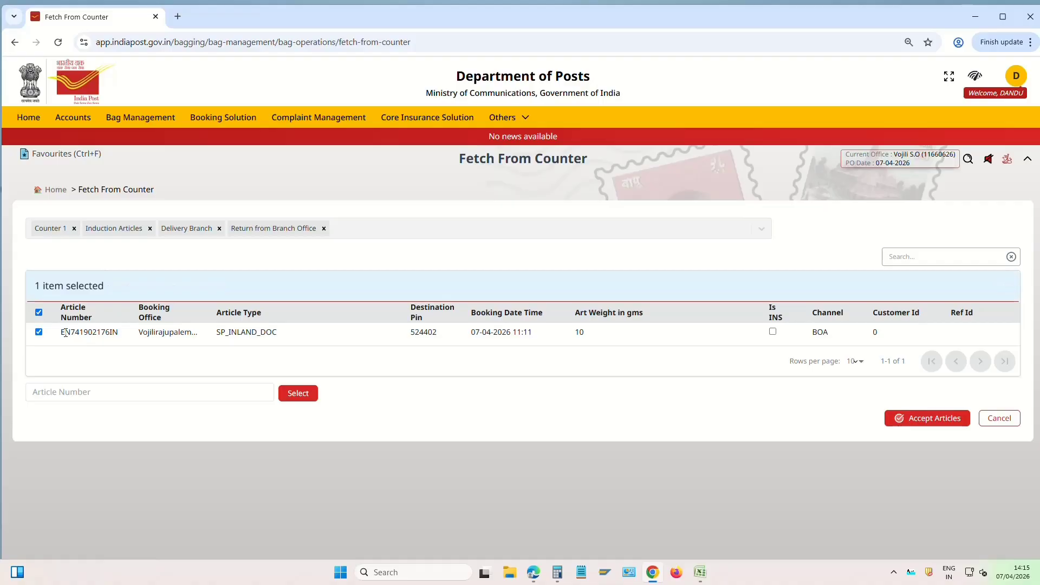
left_click_drag(63, 332, 123, 330)
left_click(146, 333)
left_click(933, 424)
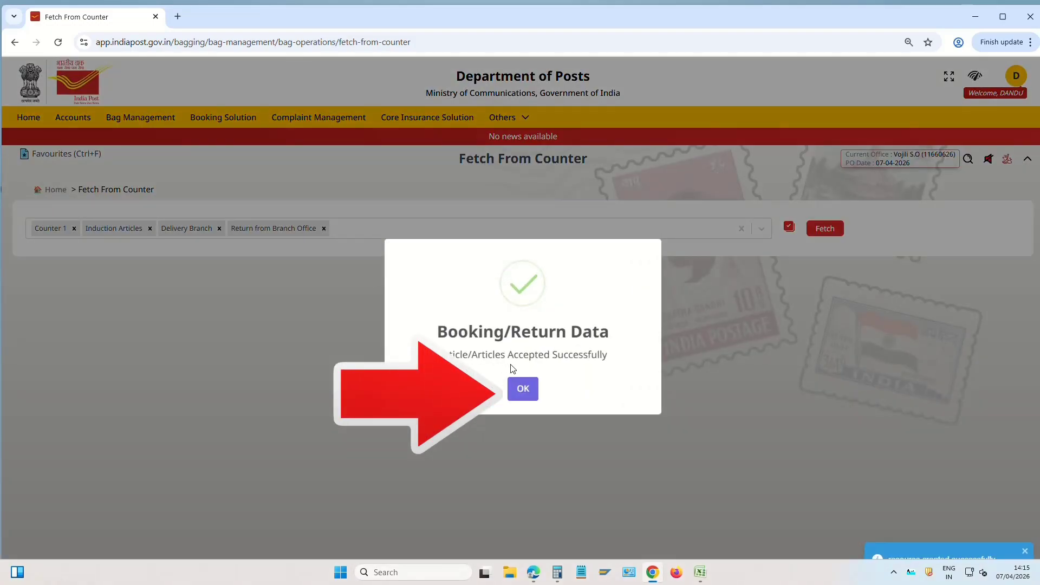
left_click(524, 390)
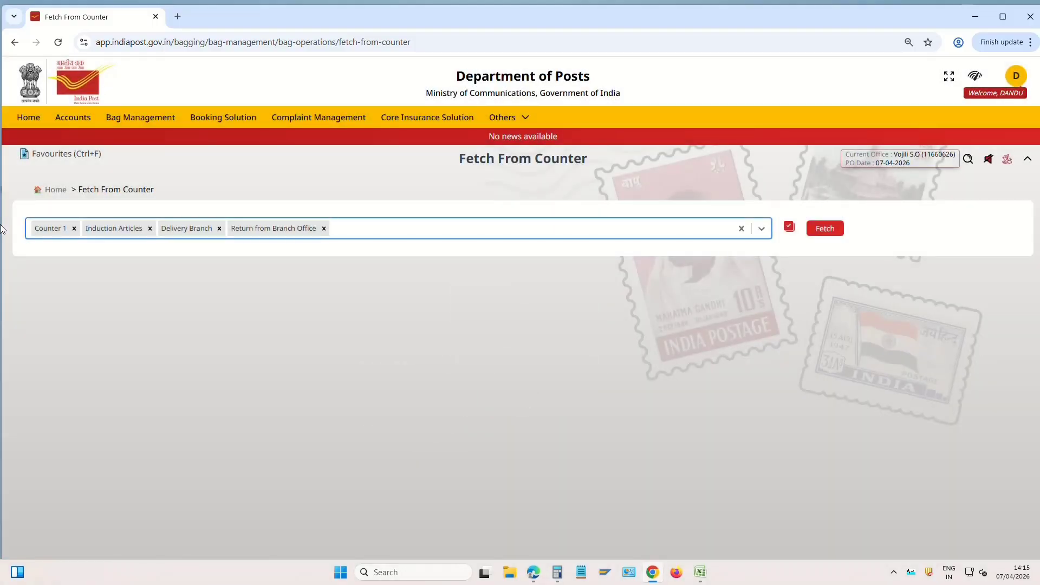
left_click(53, 189)
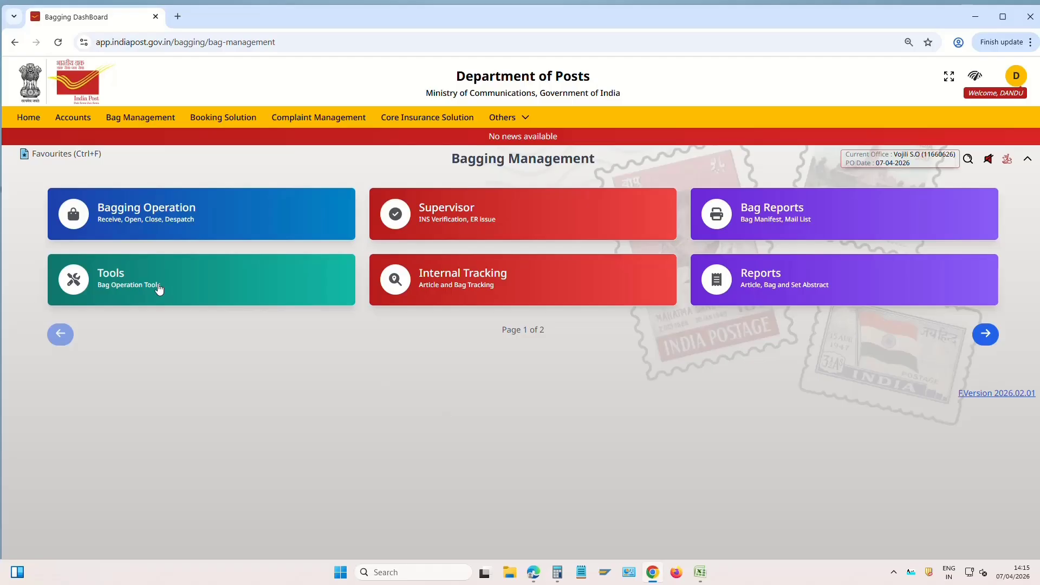
left_click(181, 221)
left_click(211, 224)
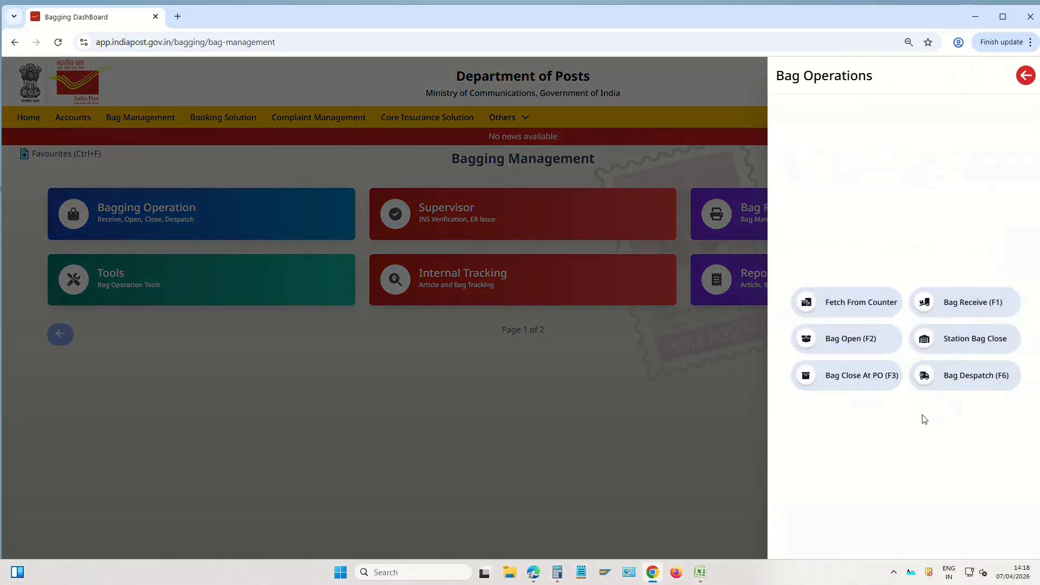
left_click(856, 376)
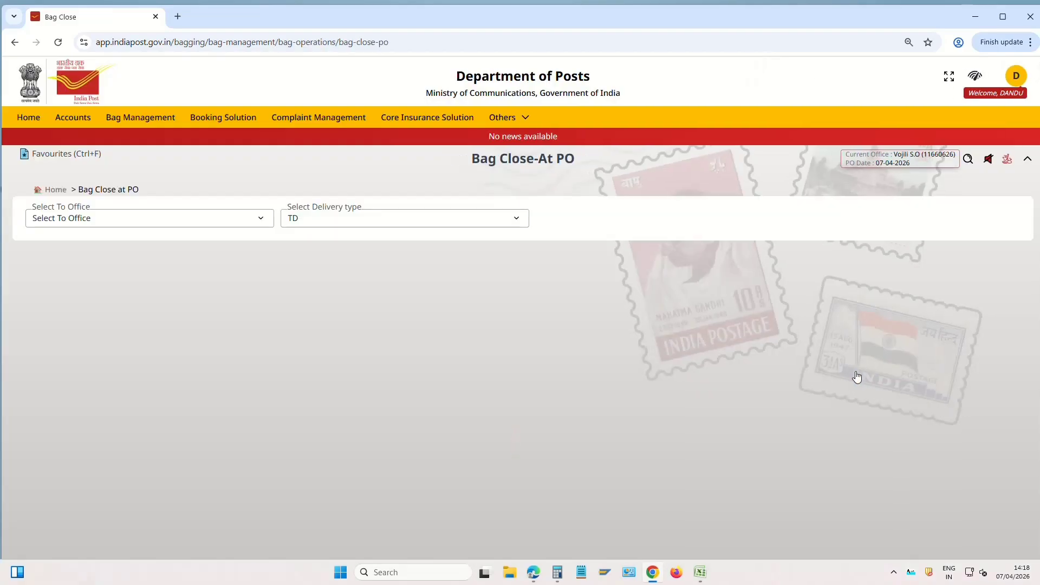
left_click(99, 217)
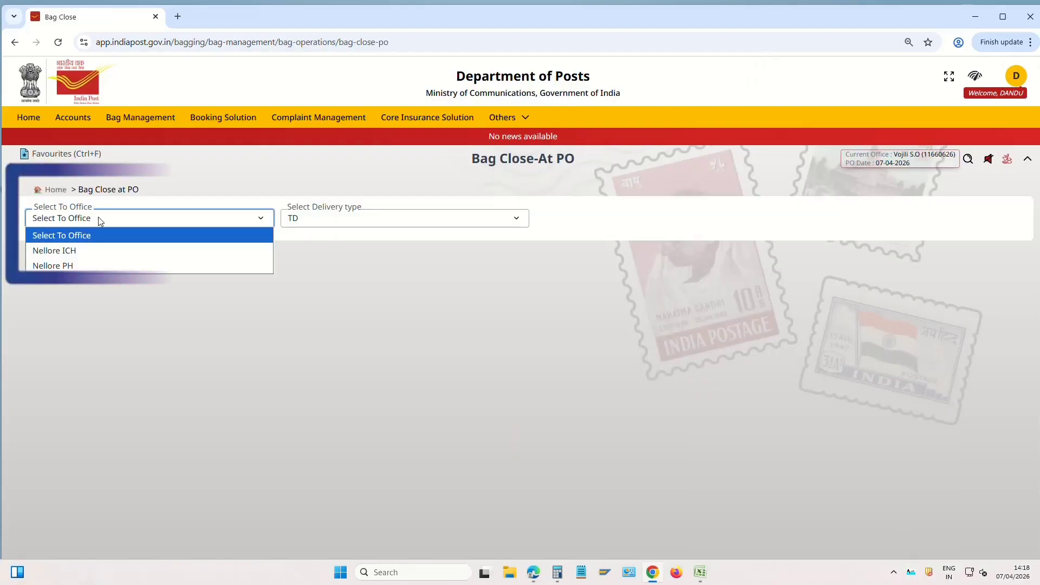
left_click(115, 250)
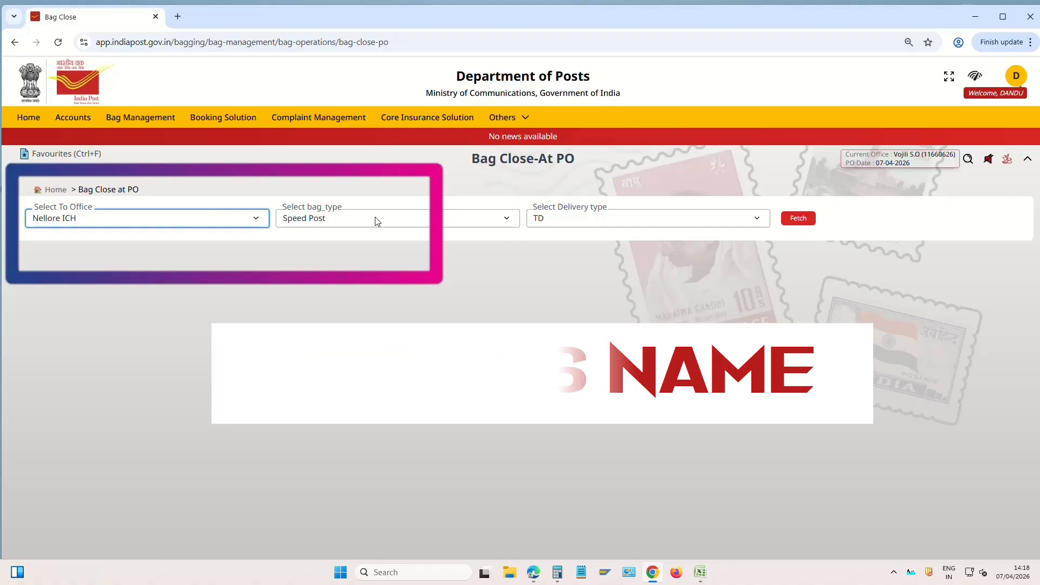
left_click(582, 224)
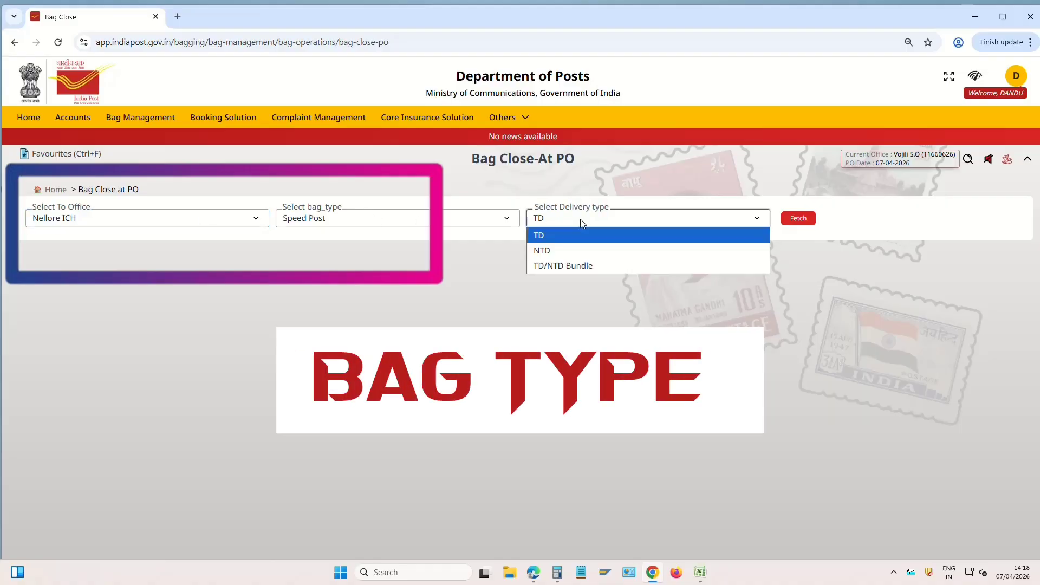
left_click(583, 237)
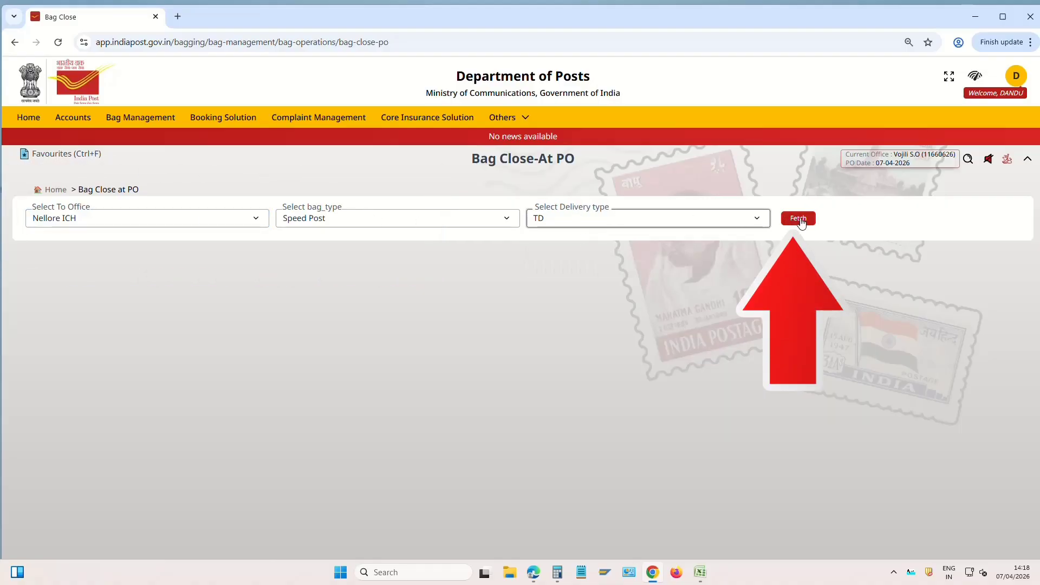
left_click(797, 219)
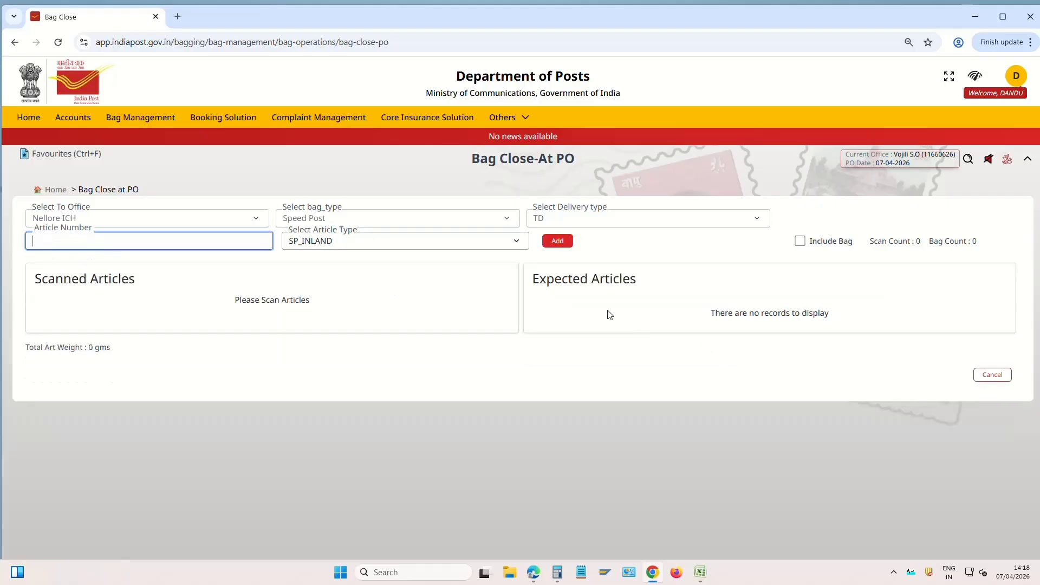
left_click_drag(540, 279, 676, 314)
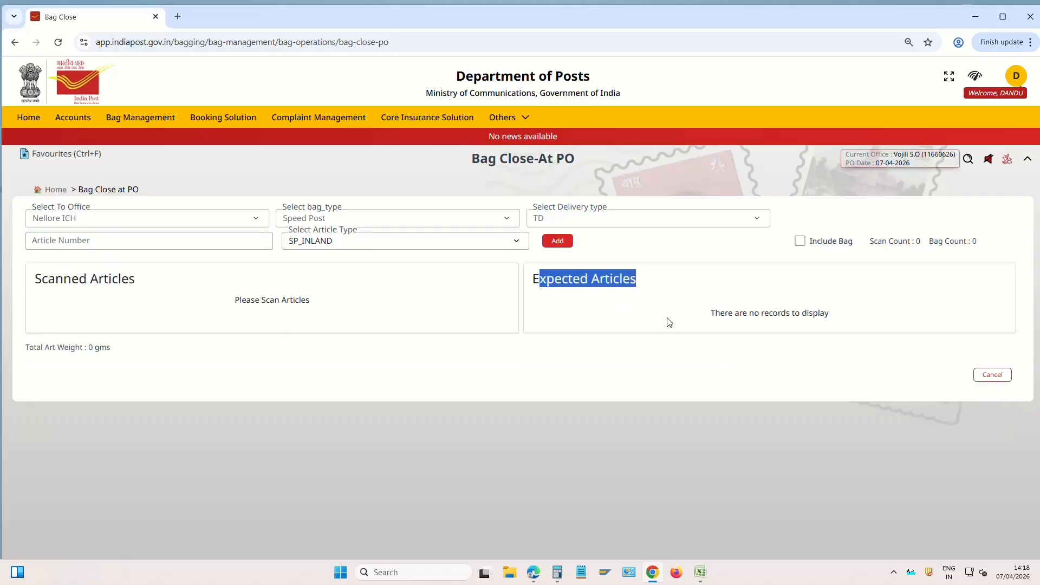
left_click(615, 312)
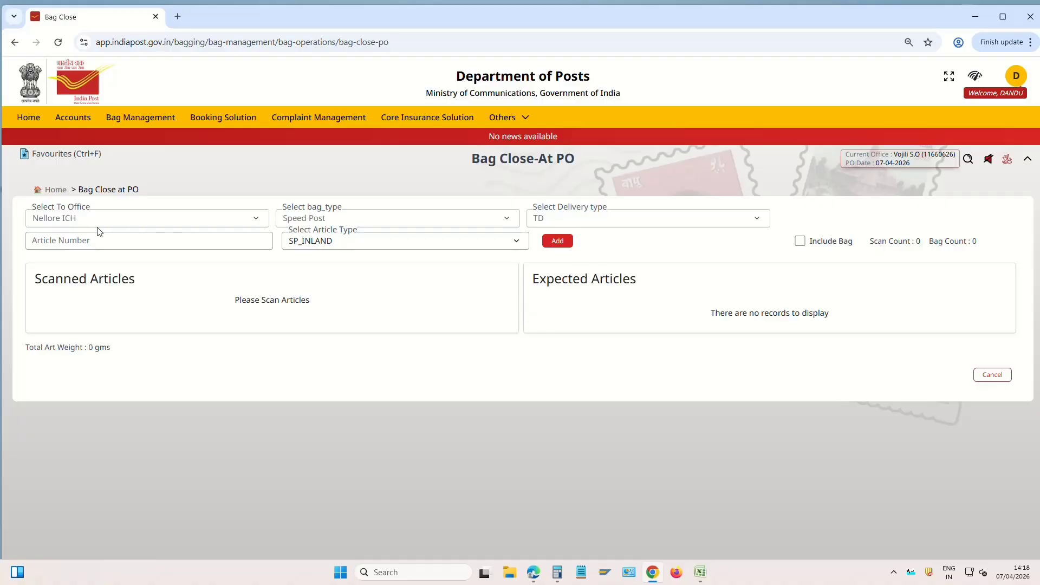
Open Bag Close - Station and fetch its expected articles
left_click(57, 191)
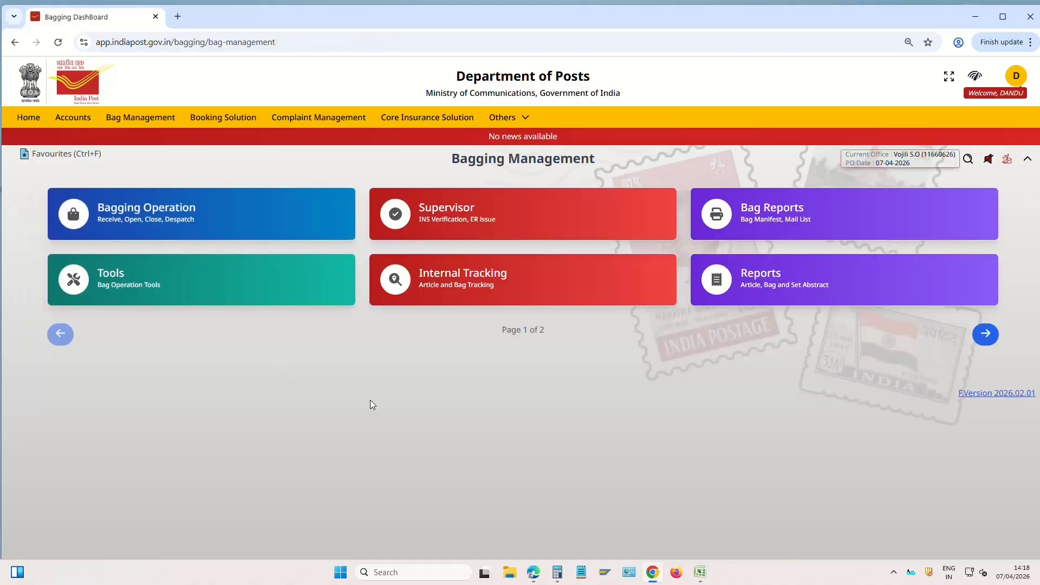
left_click(222, 227)
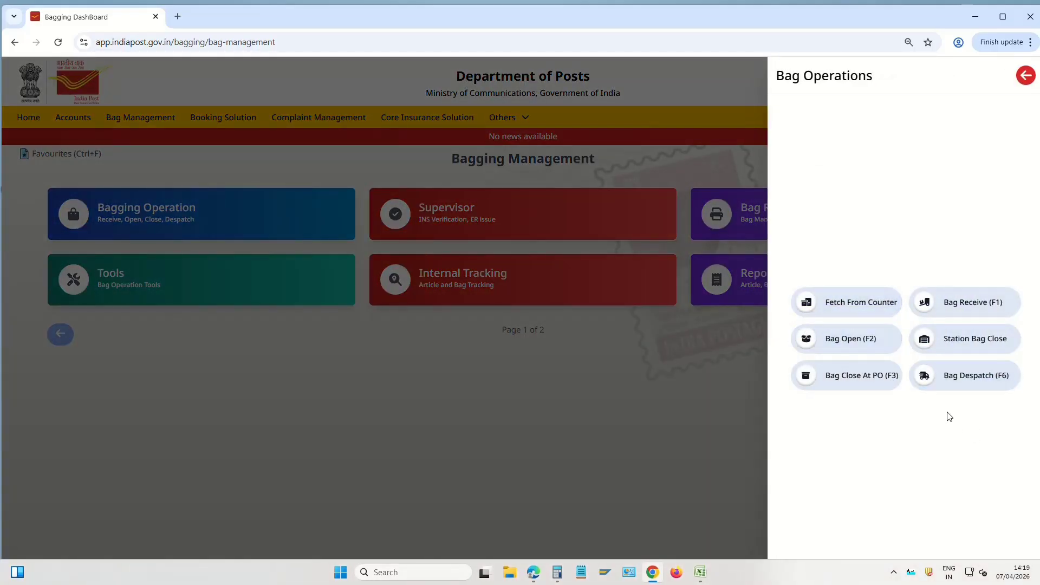
left_click(988, 342)
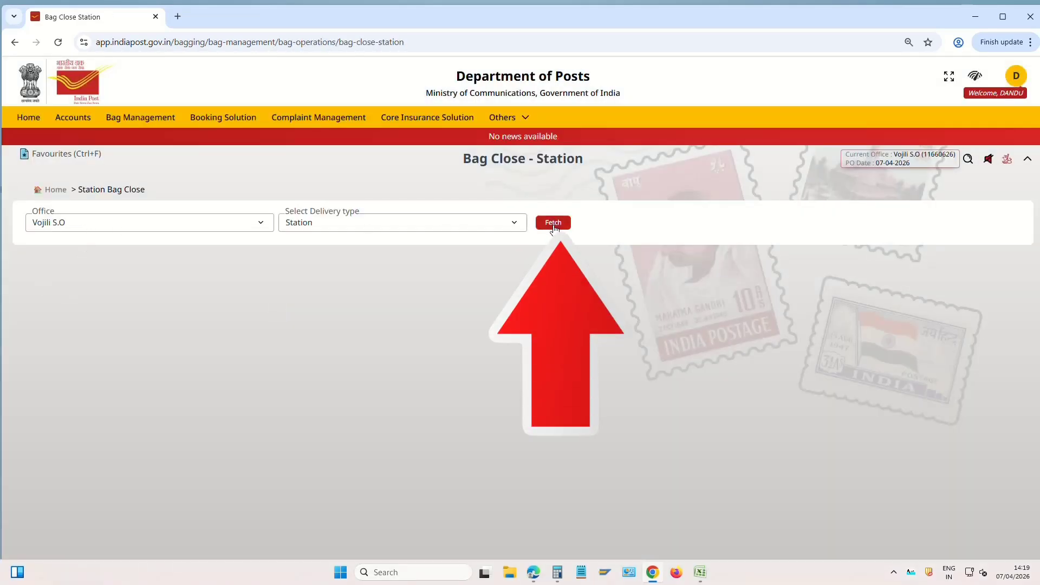
left_click(553, 223)
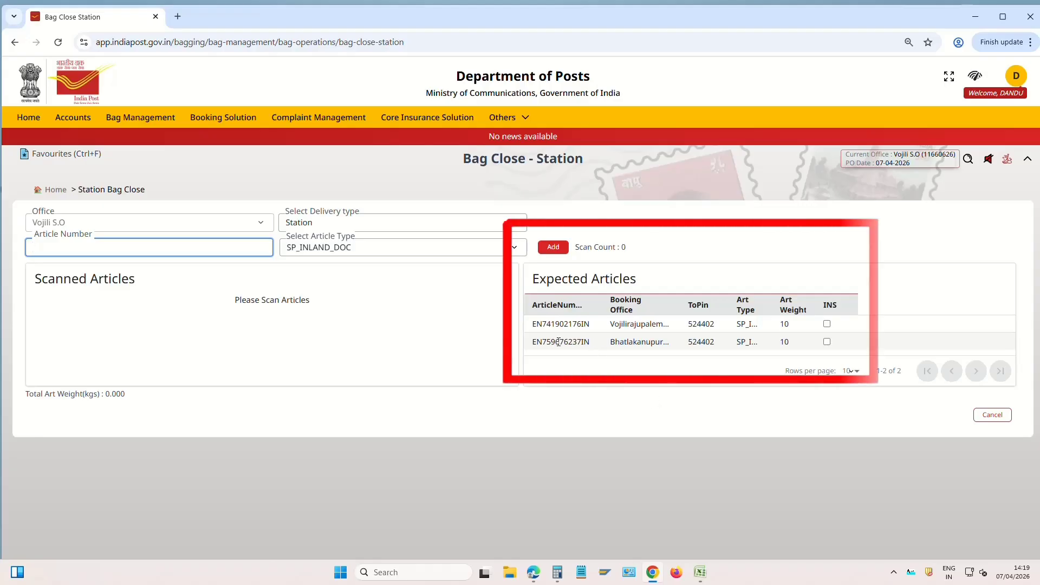
left_click_drag(533, 327, 600, 332)
left_click(532, 342)
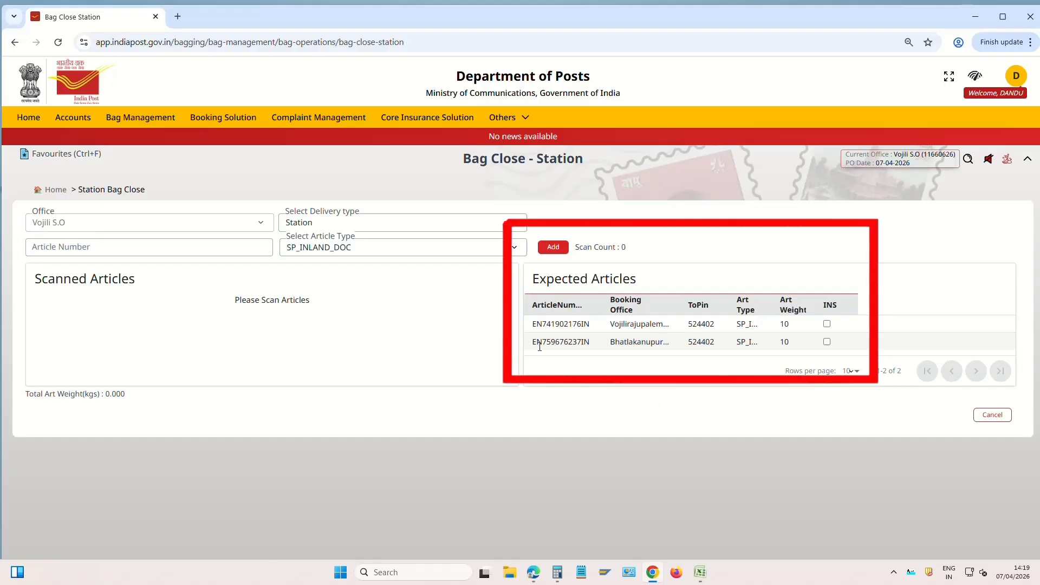
left_click_drag(532, 344, 590, 342)
left_click(601, 359)
double_click(560, 342)
left_click(54, 190)
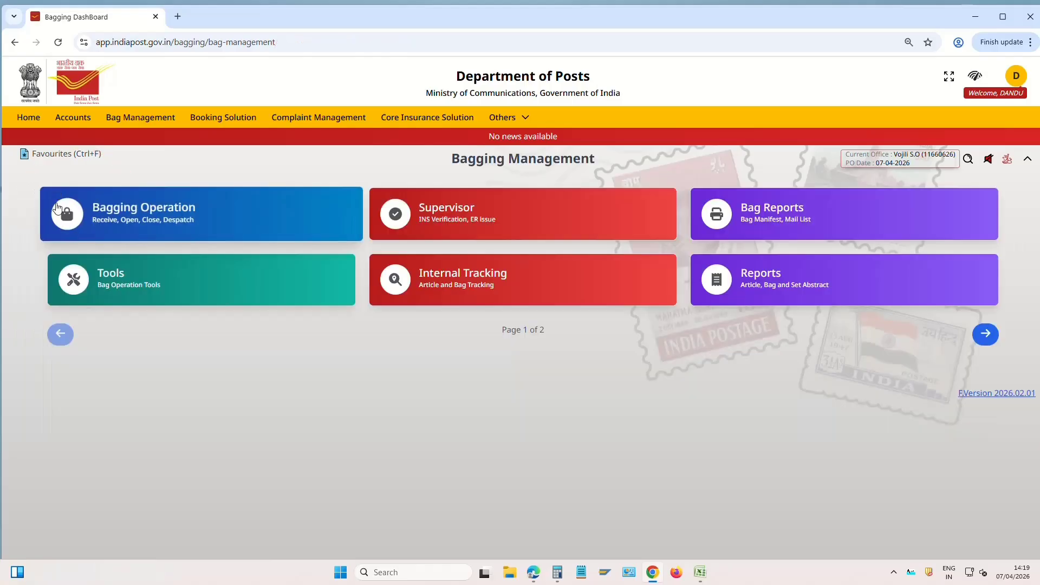
left_click(143, 290)
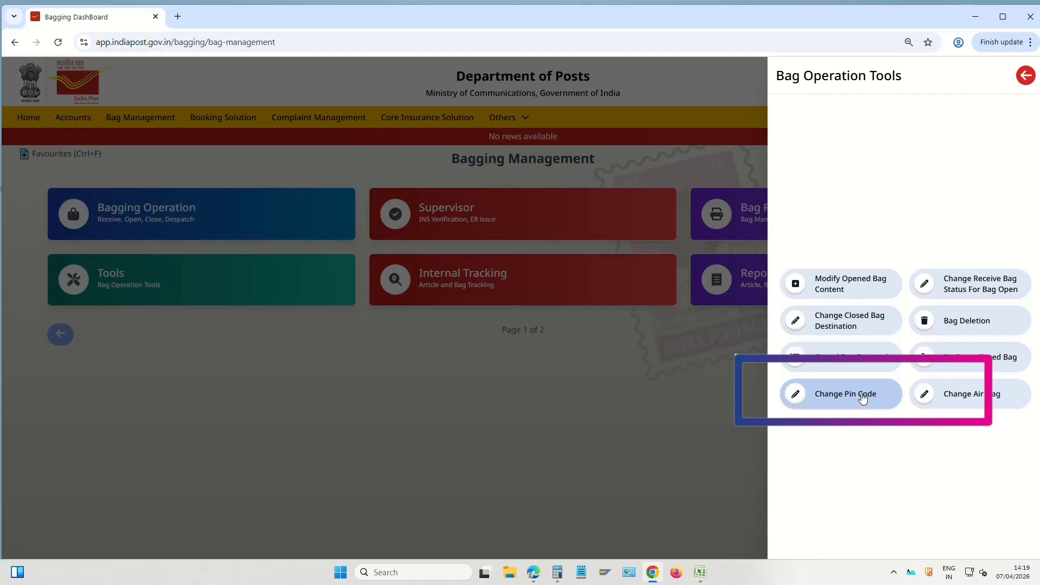
left_click(846, 394)
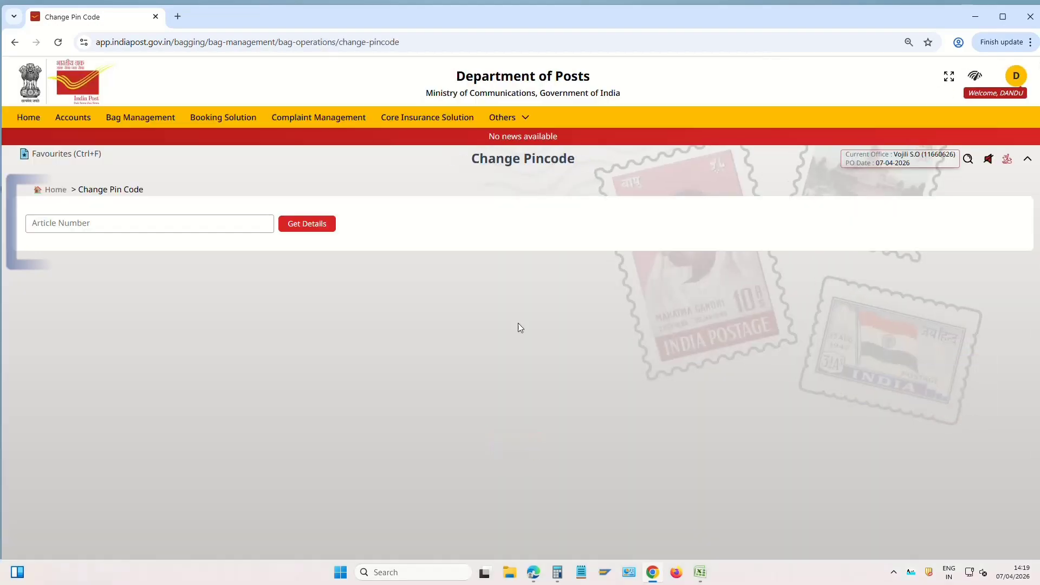
left_click(102, 225)
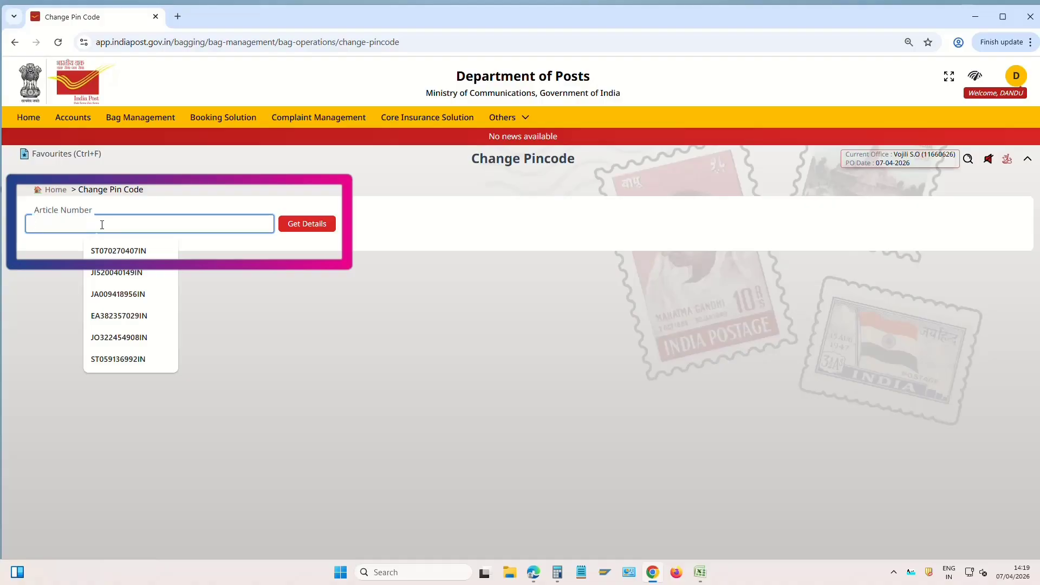
type("EN759676237IN")
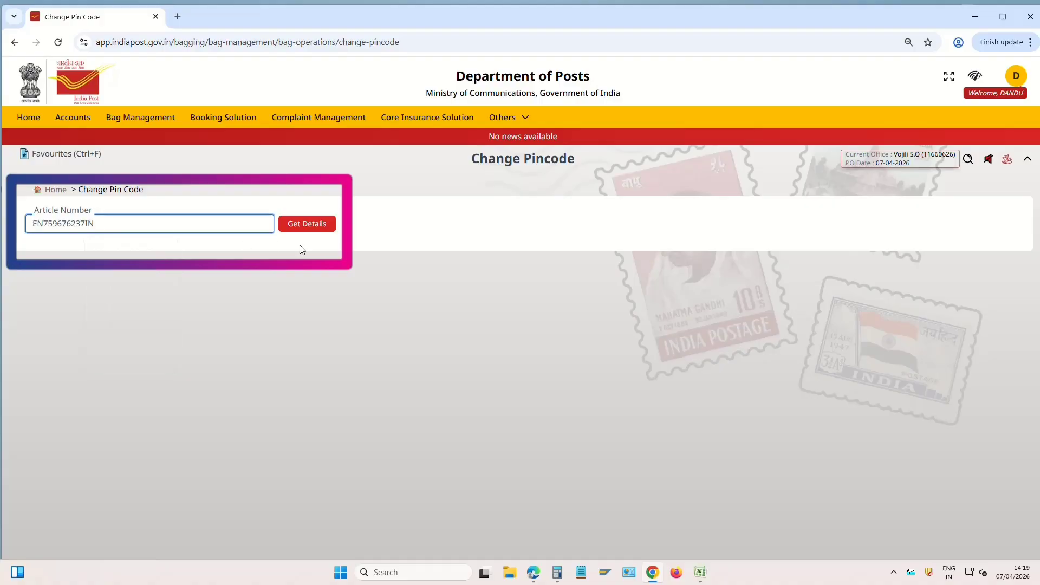
left_click(309, 224)
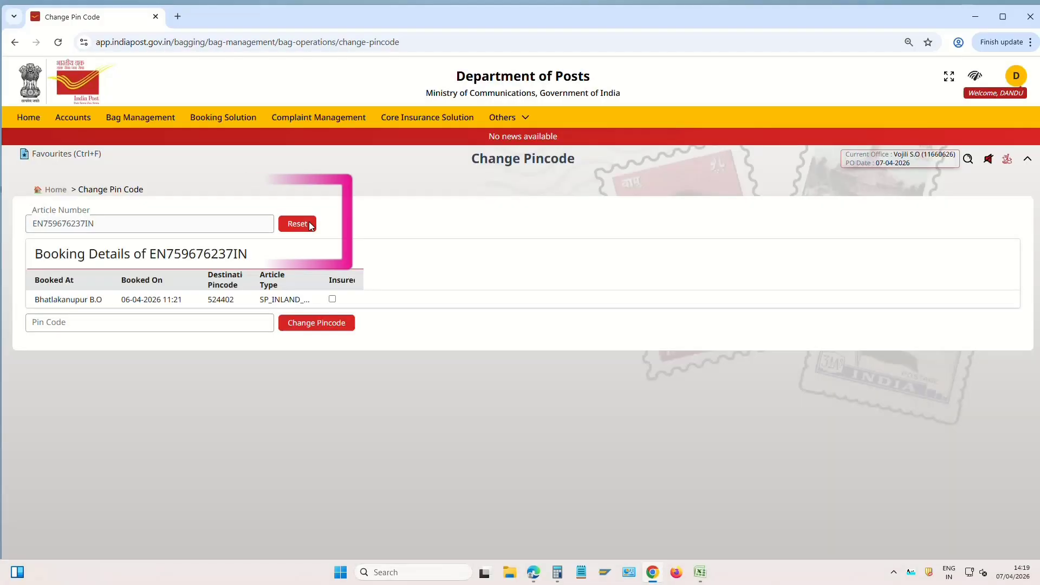
Replace the destination pincode 524402 with 524225 and apply the change
left_click(105, 321)
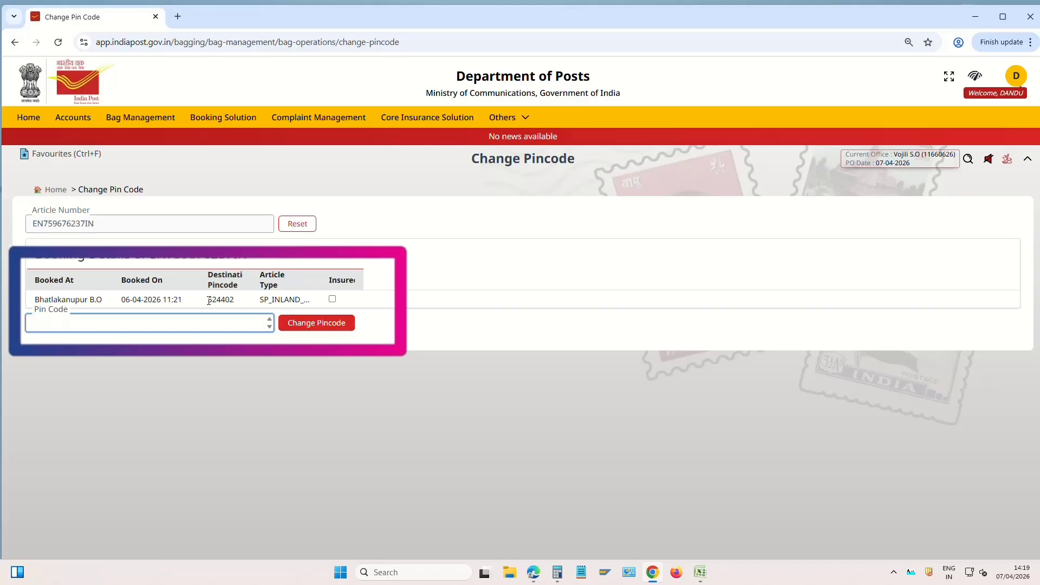
left_click_drag(209, 301, 234, 297)
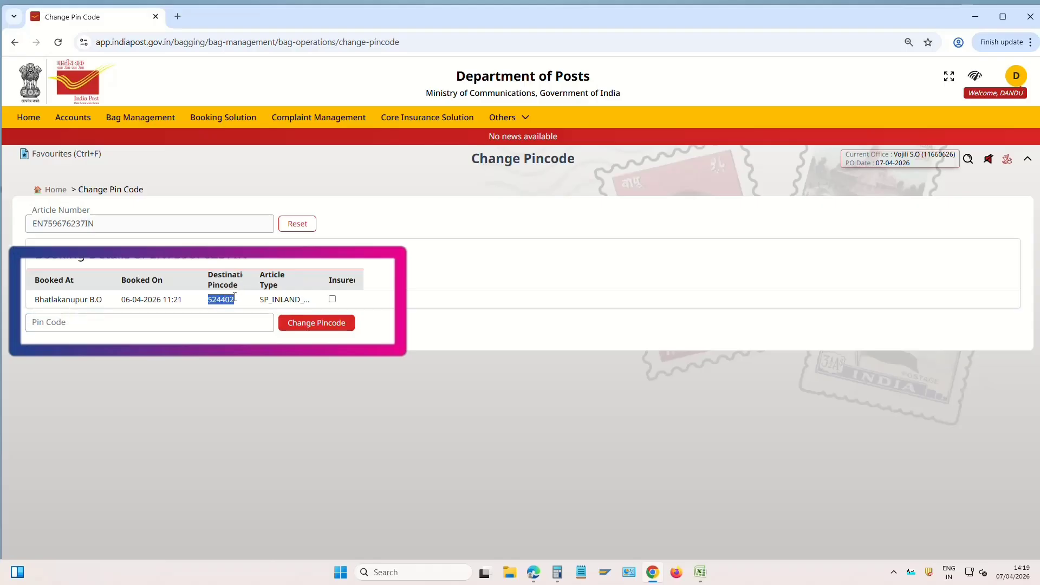
left_click(203, 317)
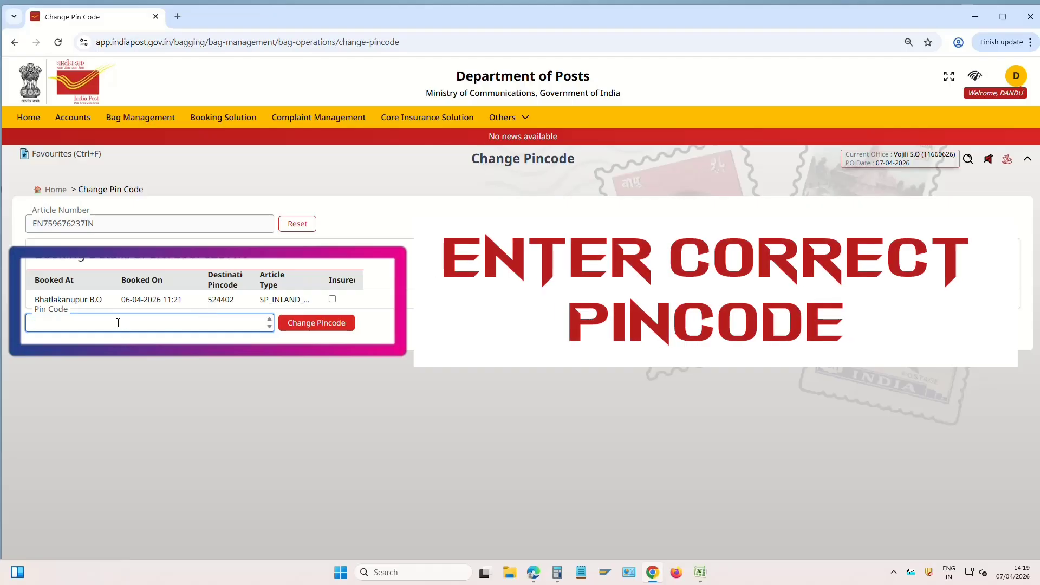
type("524225")
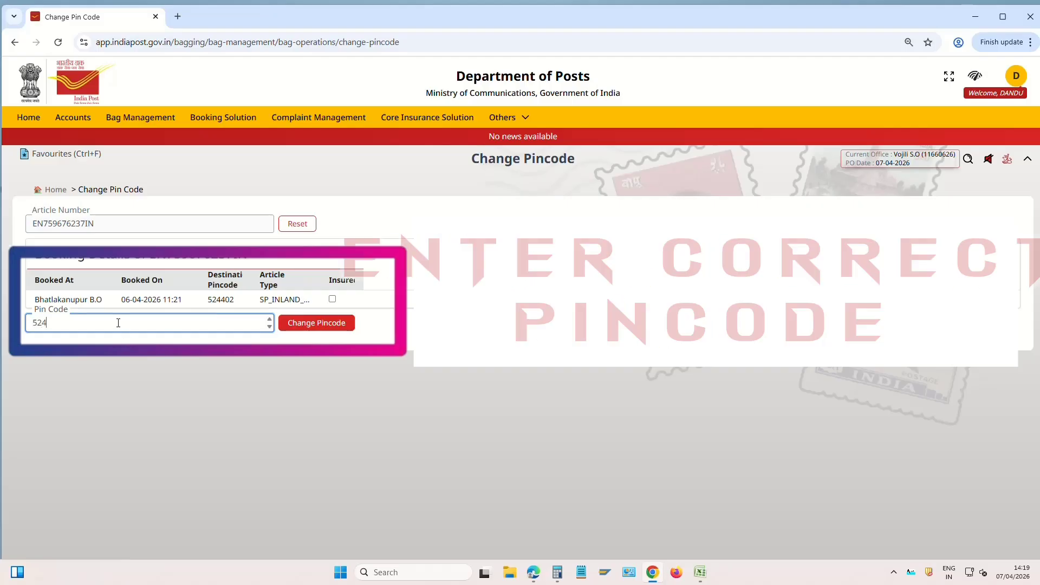
double_click(86, 323)
left_click(340, 325)
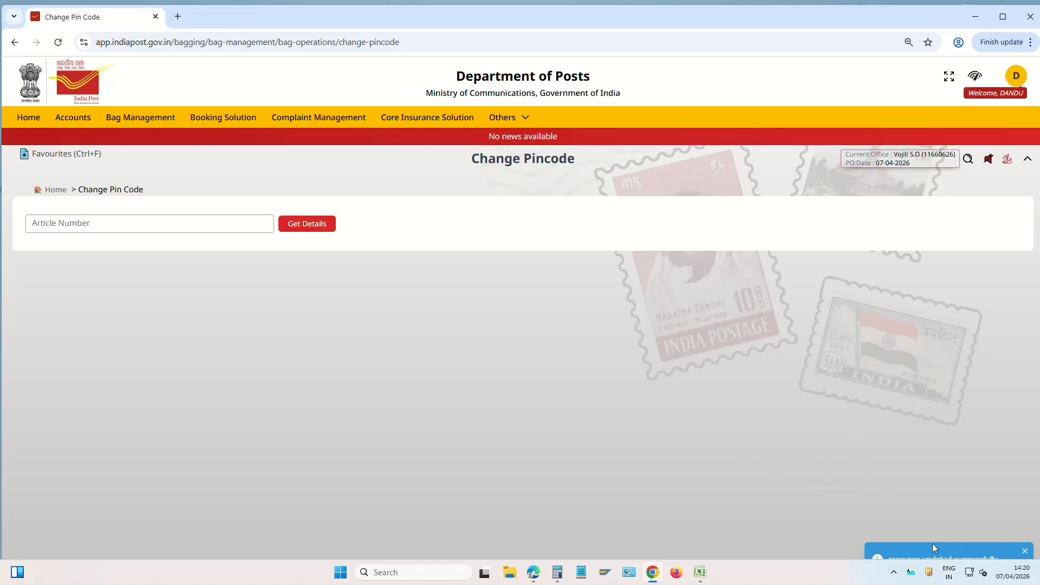
Start a Bag Close At PO for Nellore ICH, Speed Post, TD, and fetch expected articles
left_click(54, 190)
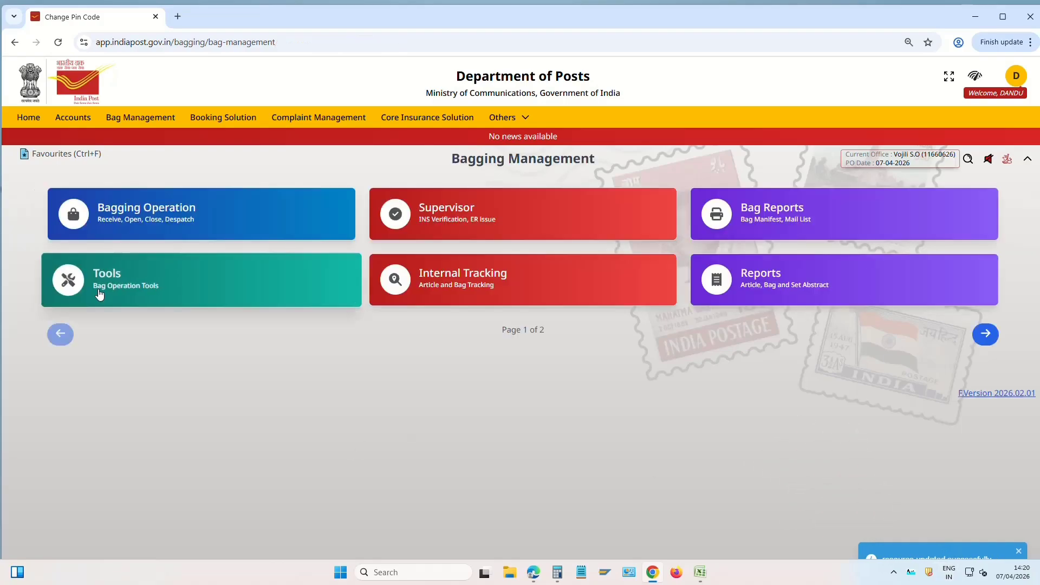
left_click(175, 215)
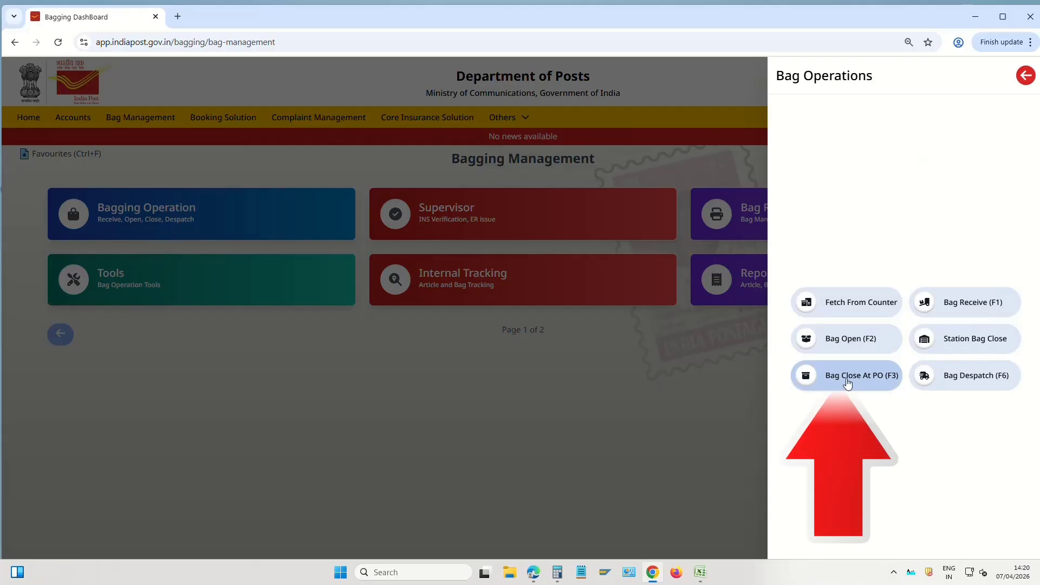
left_click(876, 381)
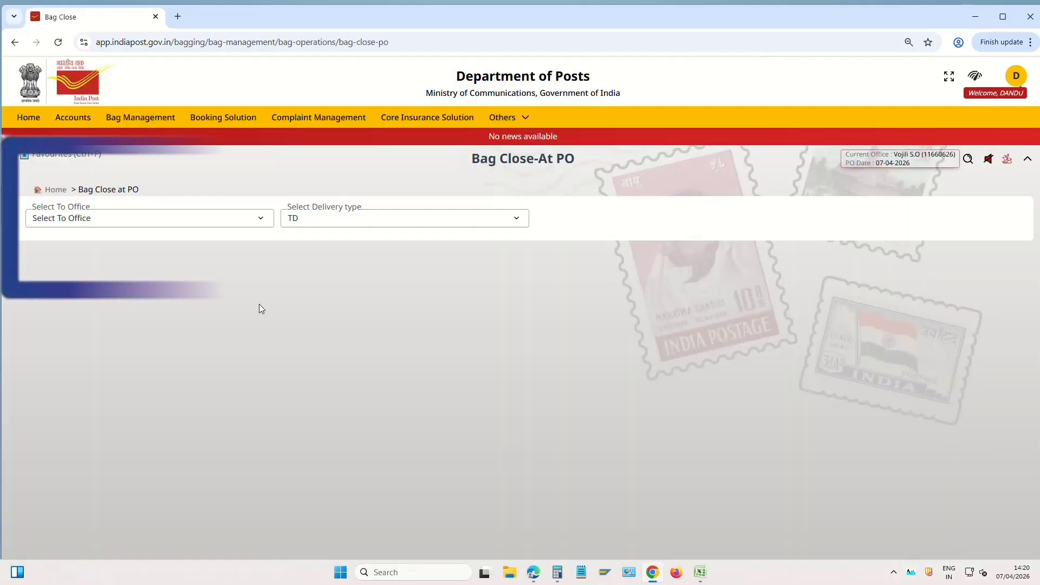
left_click(96, 221)
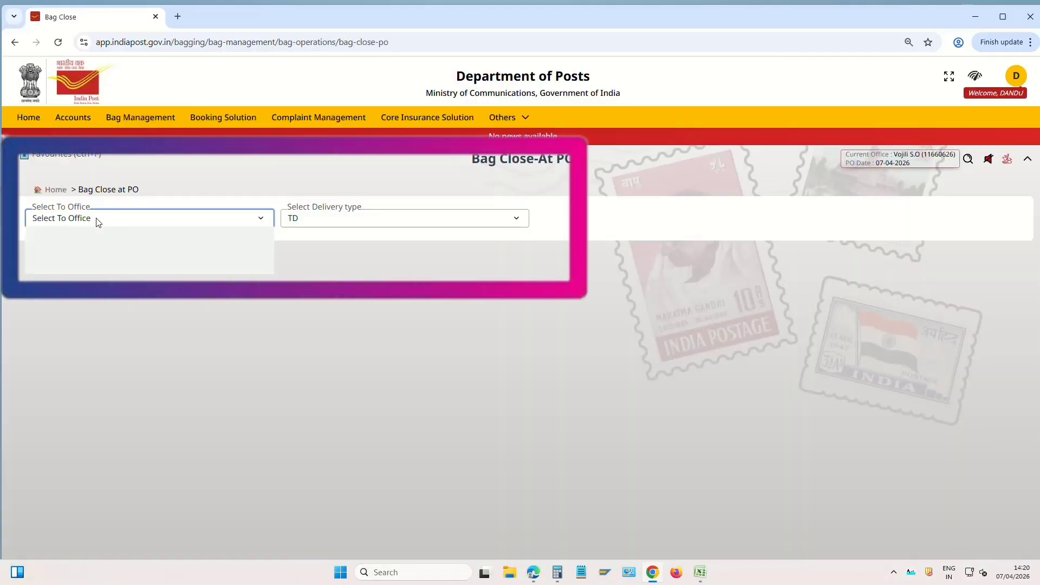
left_click(100, 249)
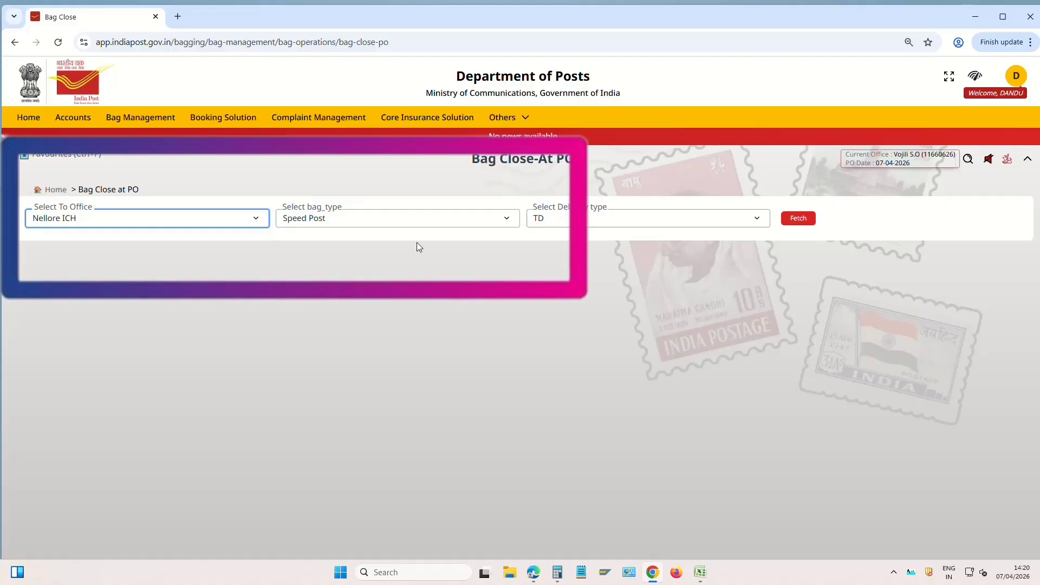
left_click(358, 223)
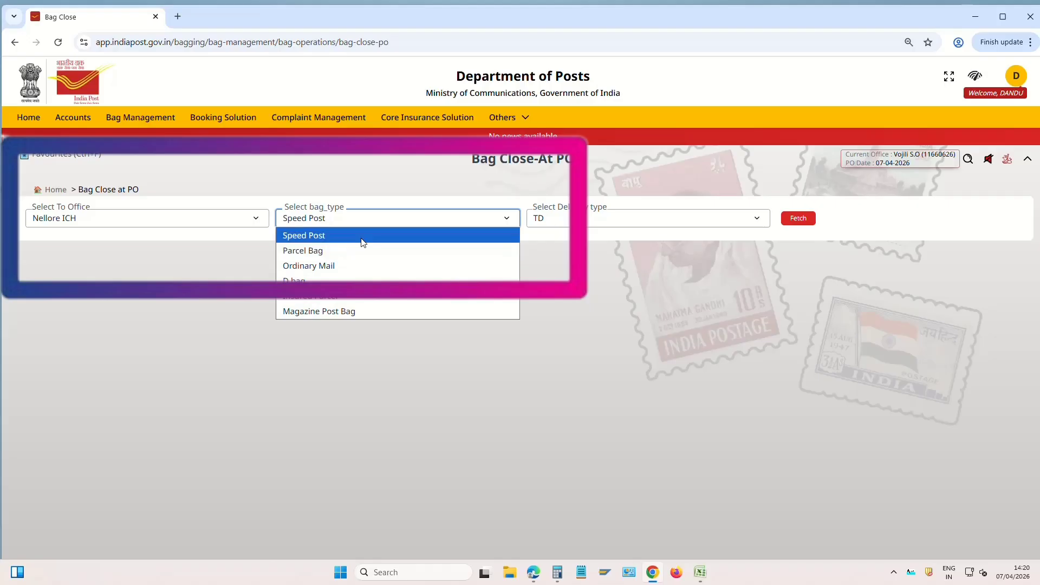
left_click(340, 236)
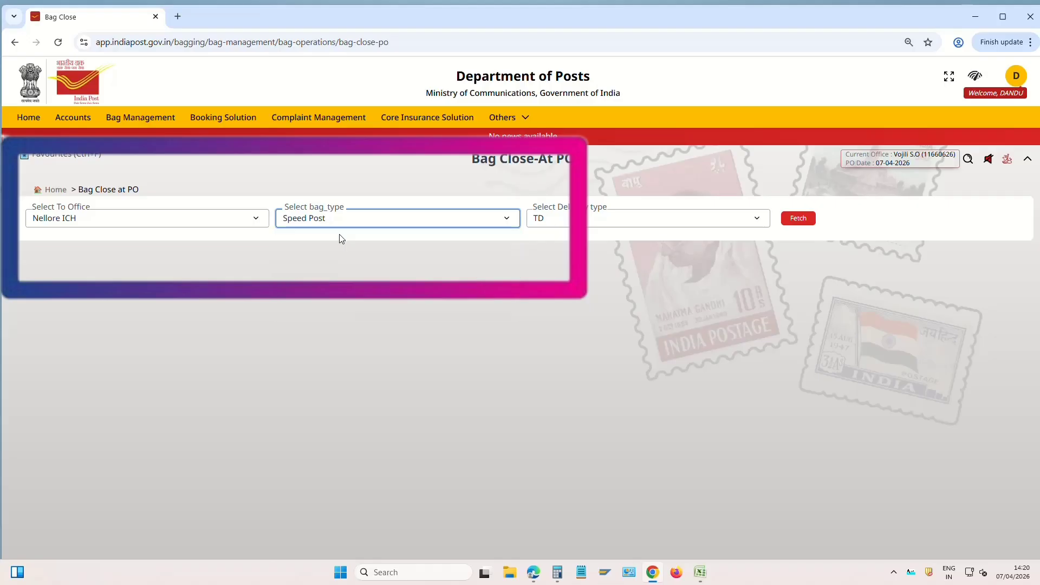
left_click(545, 223)
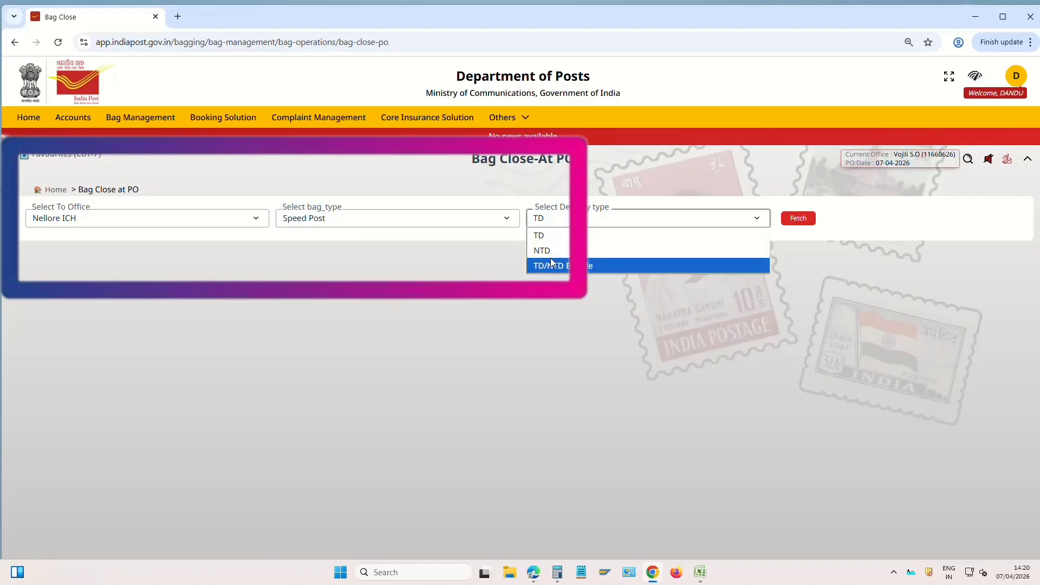
left_click(554, 238)
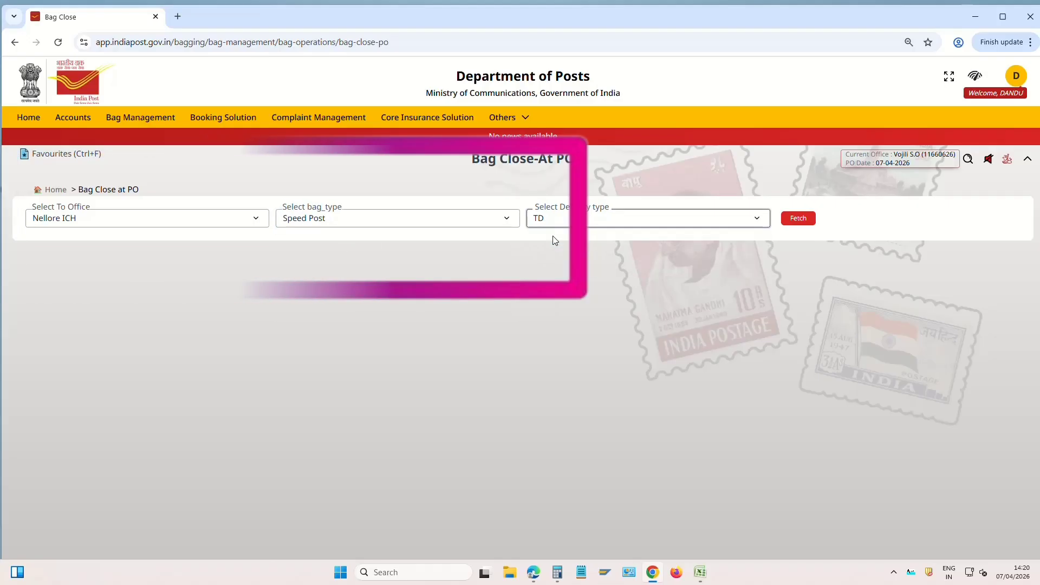
left_click(796, 218)
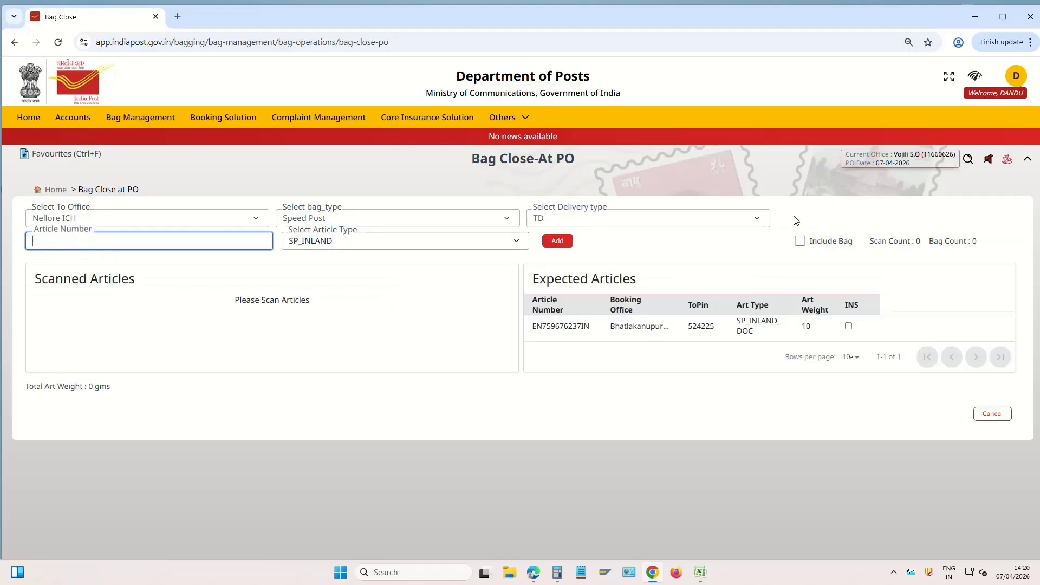
Copy article number EN759676237IN and scan it into the bag's scanned articles
left_click_drag(538, 327, 575, 327)
left_click(582, 332)
double_click(555, 325)
key("ctrl+c")
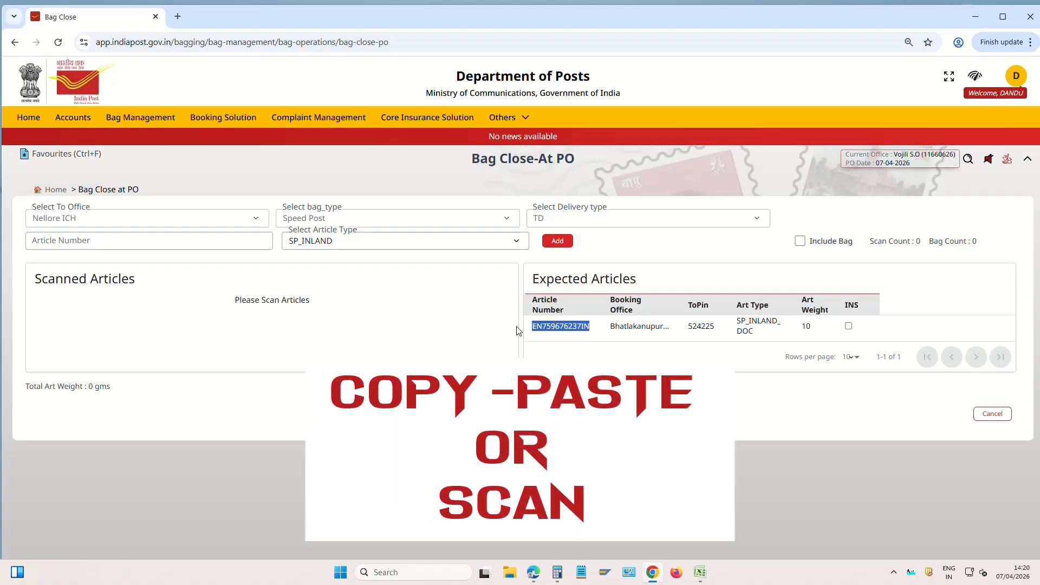
left_click(166, 240)
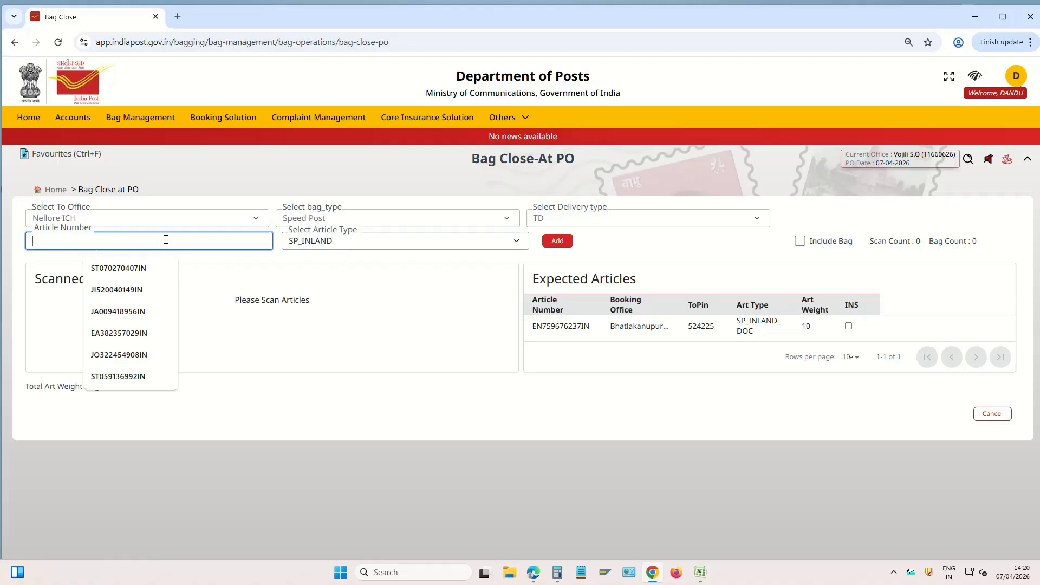
key("ctrl+v")
key("Return")
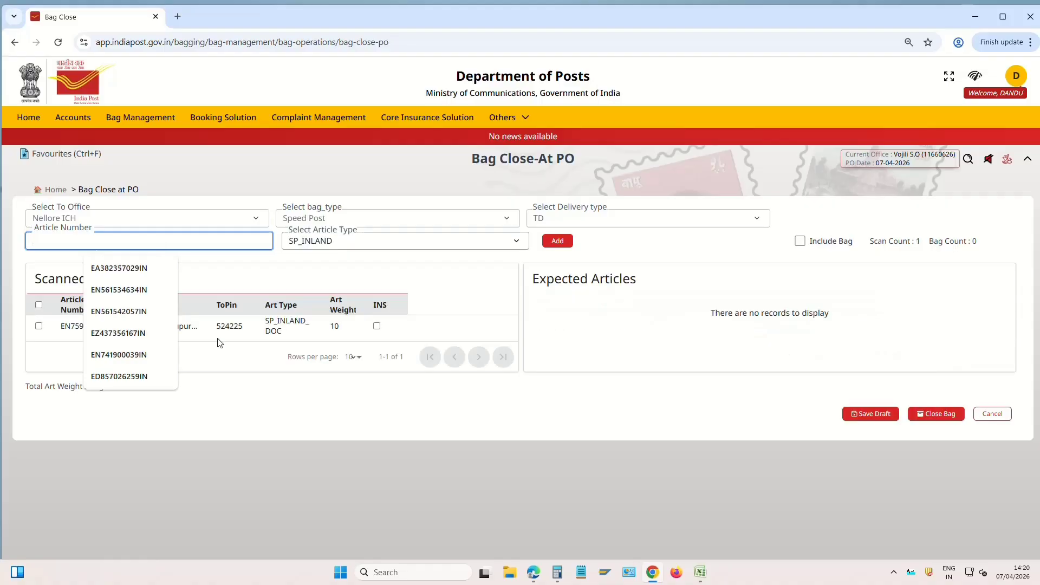
left_click(219, 363)
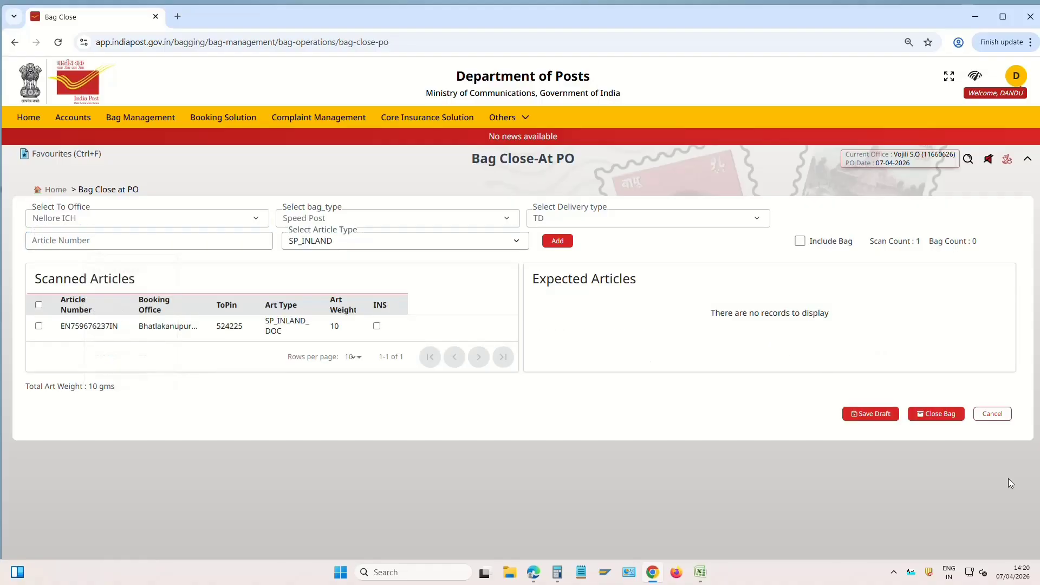
left_click(941, 415)
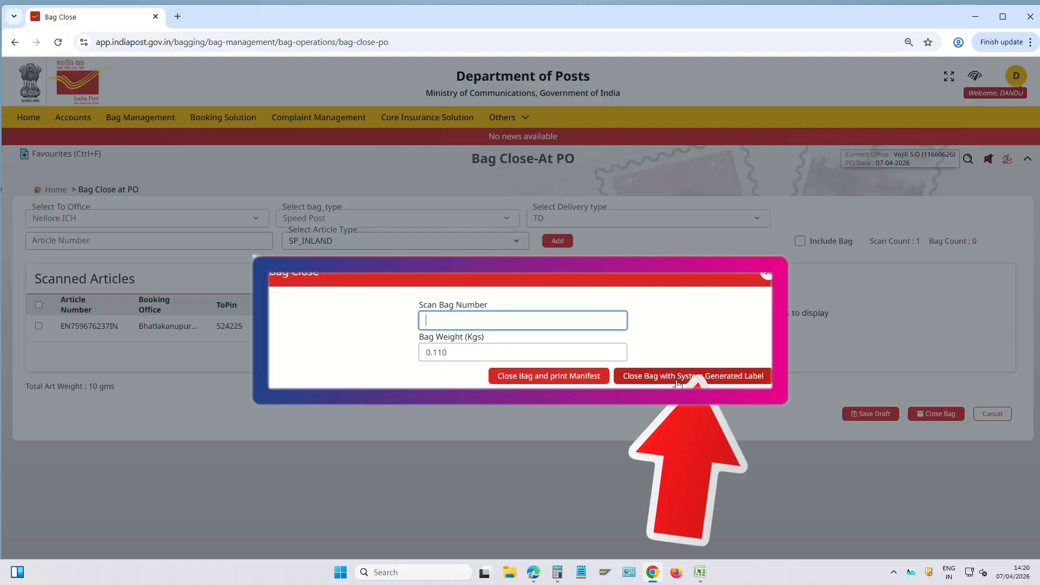
left_click(468, 320)
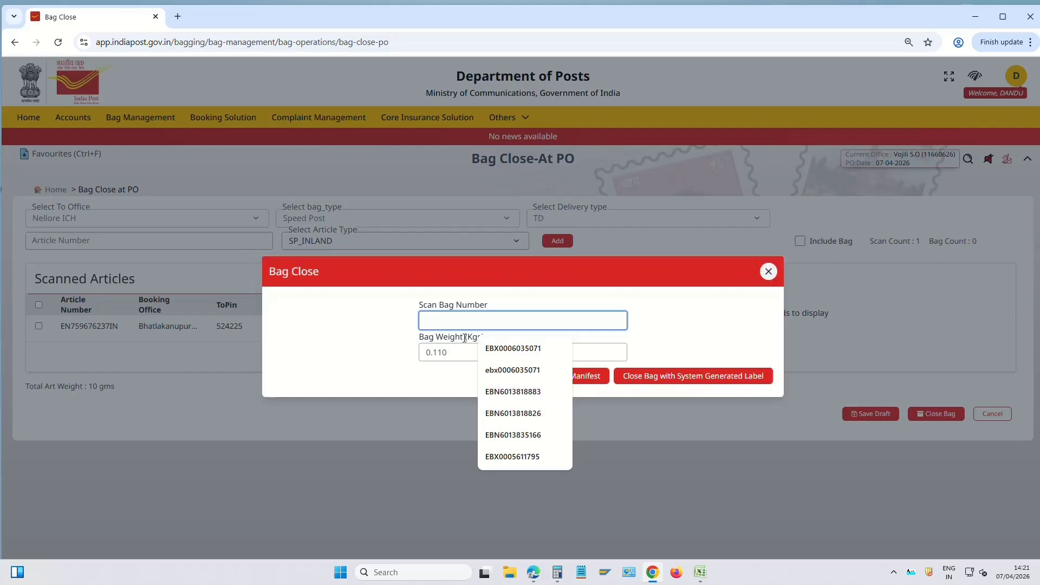
type("EBN6013")
key("Return")
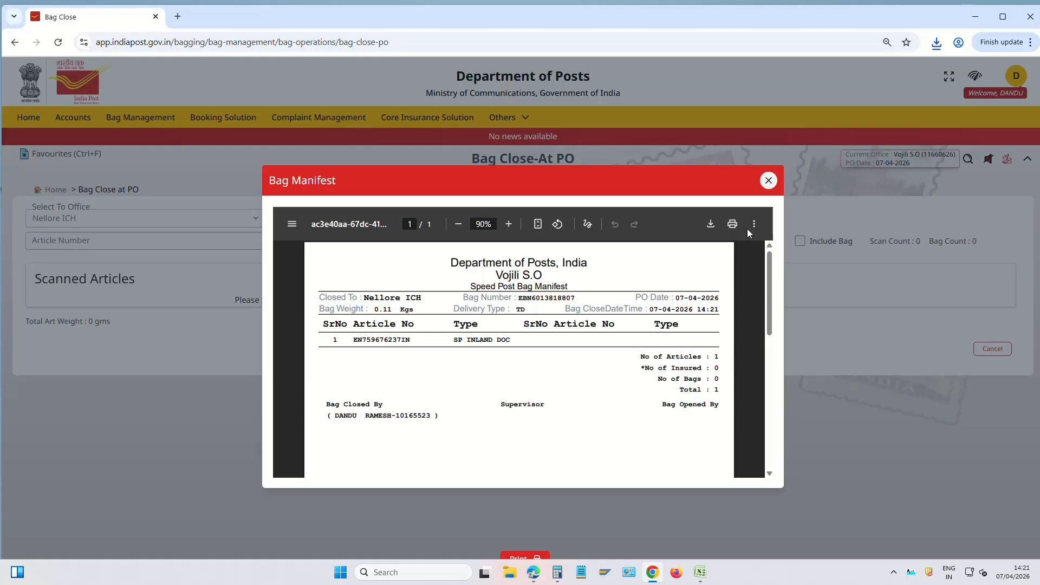
left_click(769, 180)
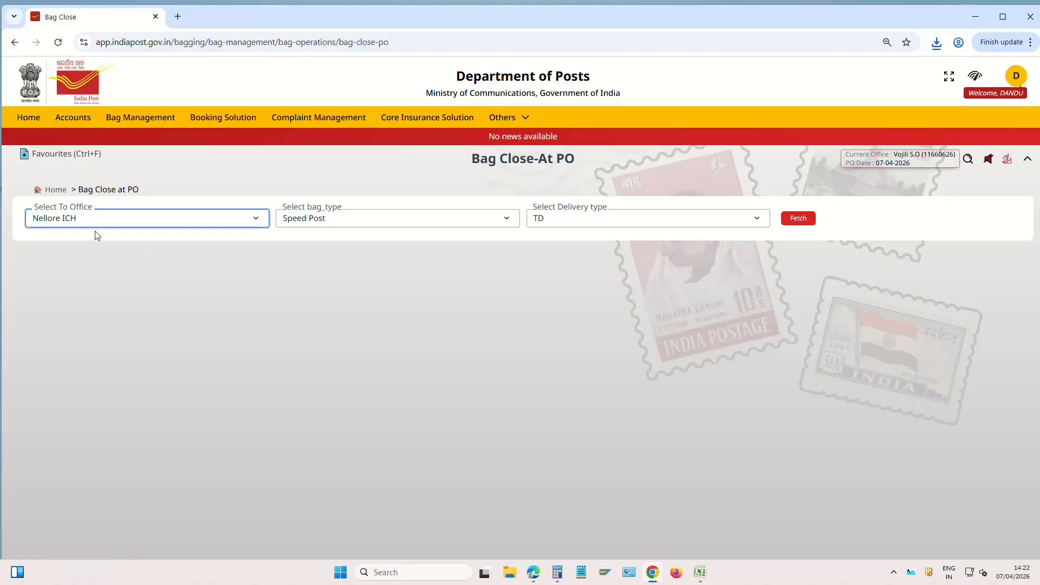
left_click(54, 190)
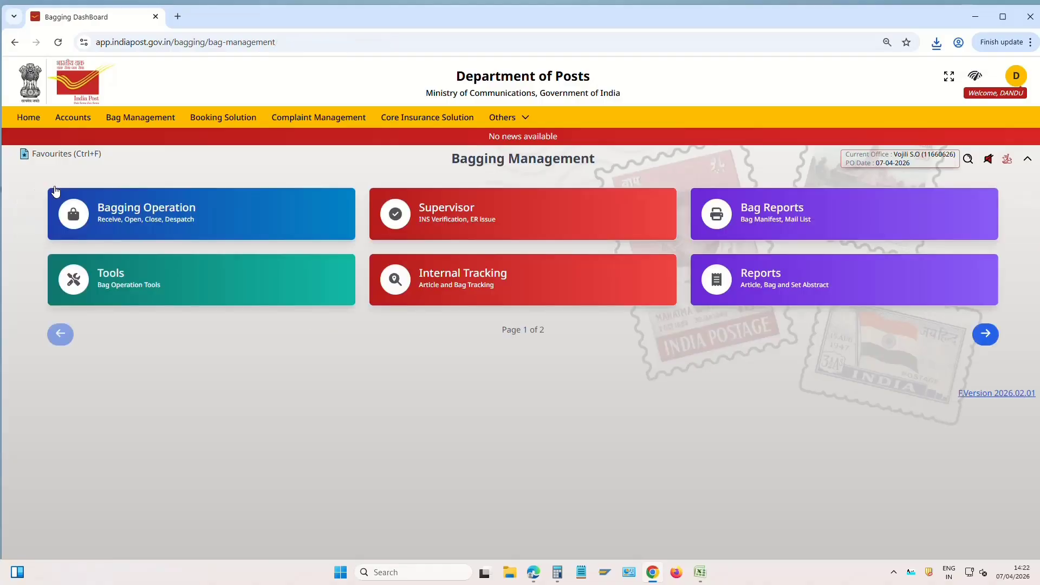
Show the Bag Operations side panel over the Bagging Management dashboard
left_click(166, 217)
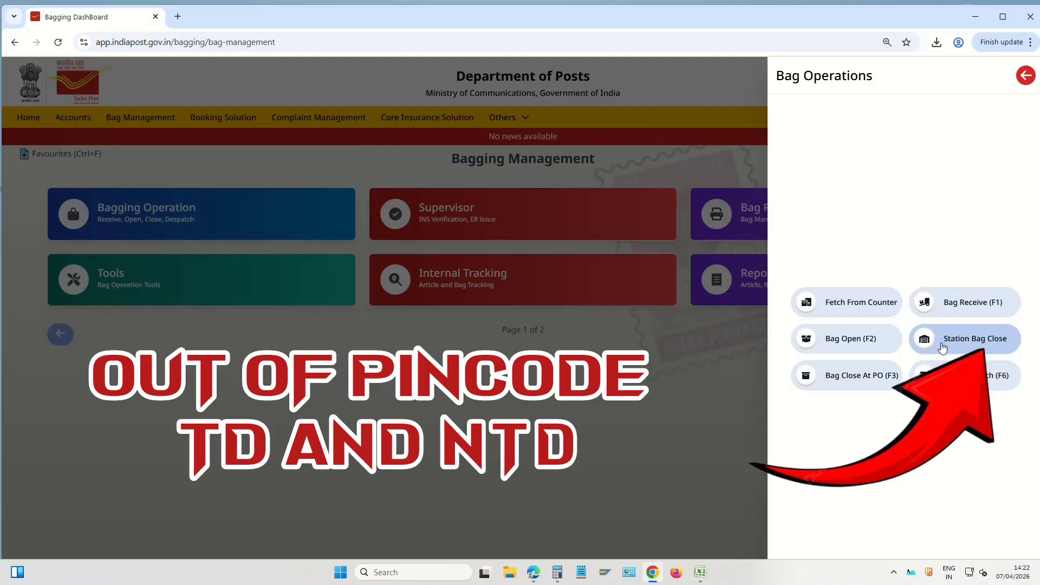
Fetch station bag articles, scan EN741902176IN, and bring up the close-bag form showing 0.110 kg
left_click(989, 340)
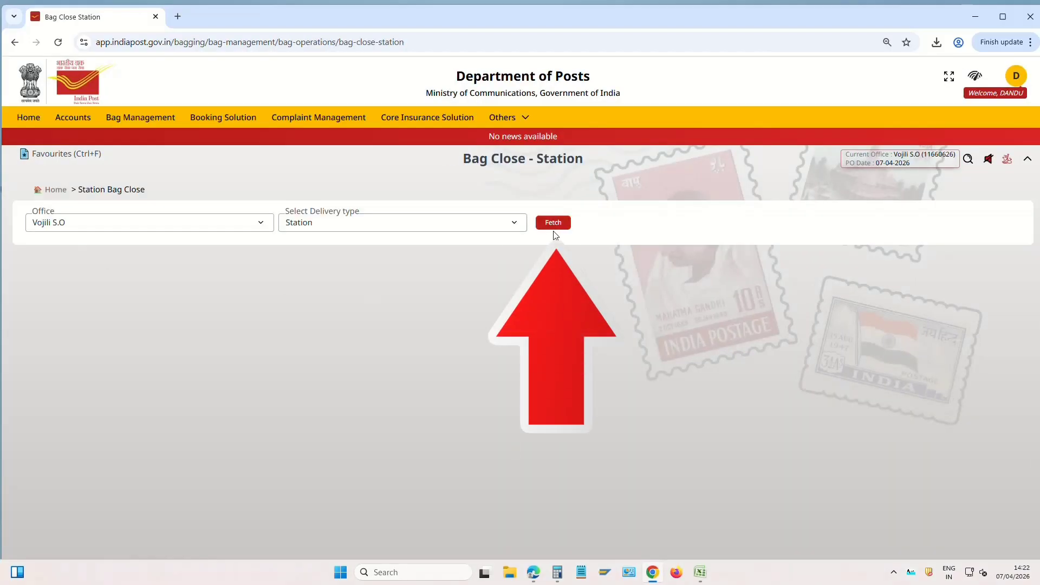
left_click(553, 224)
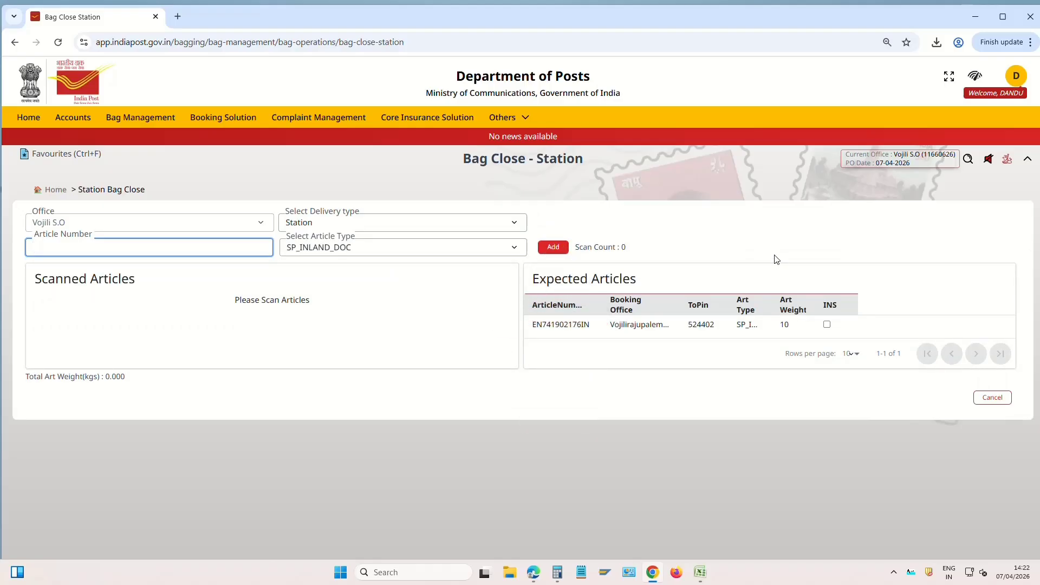
left_click_drag(533, 324, 611, 329)
key("ctrl+c")
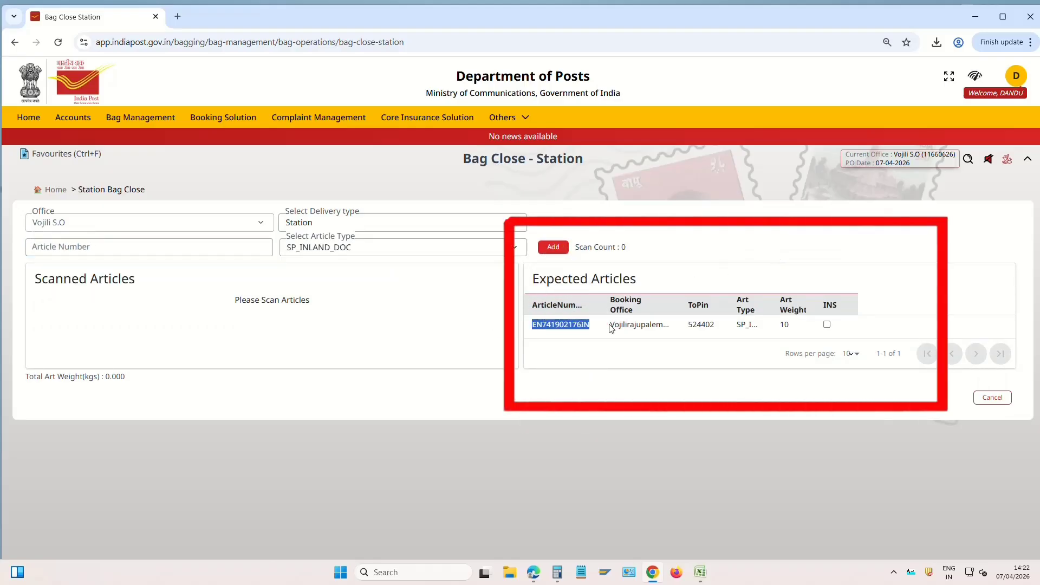
left_click(145, 246)
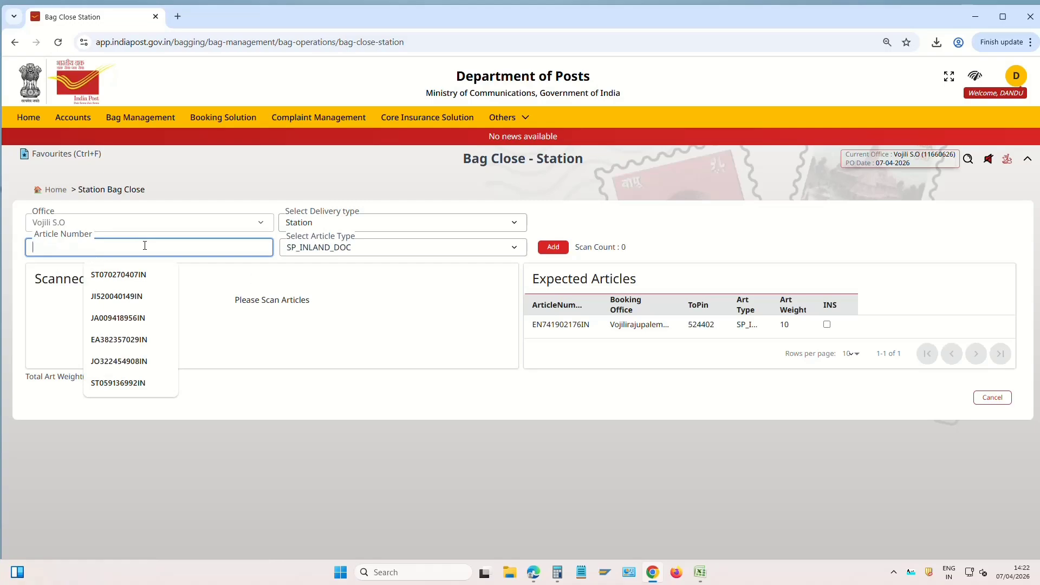
key("ctrl+v")
key("Return")
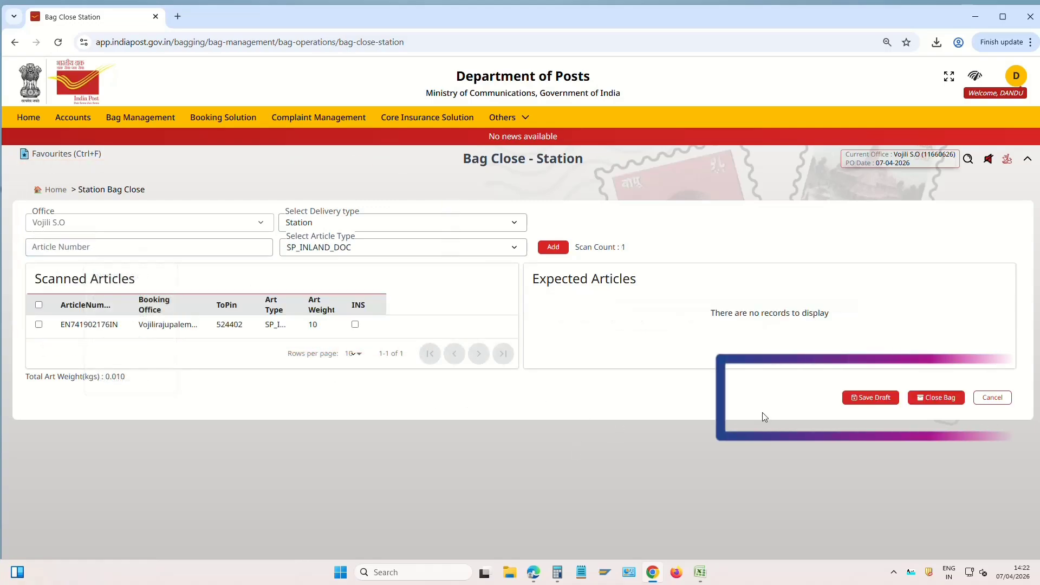
left_click(920, 403)
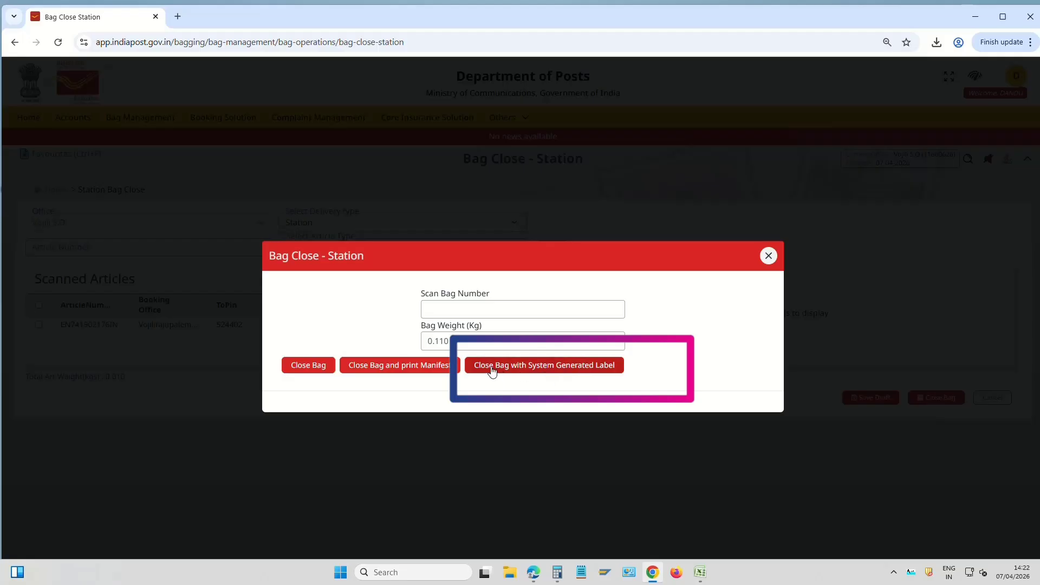
Close the station bag with a system-generated label and review the new bag number on its manifest
left_click(600, 367)
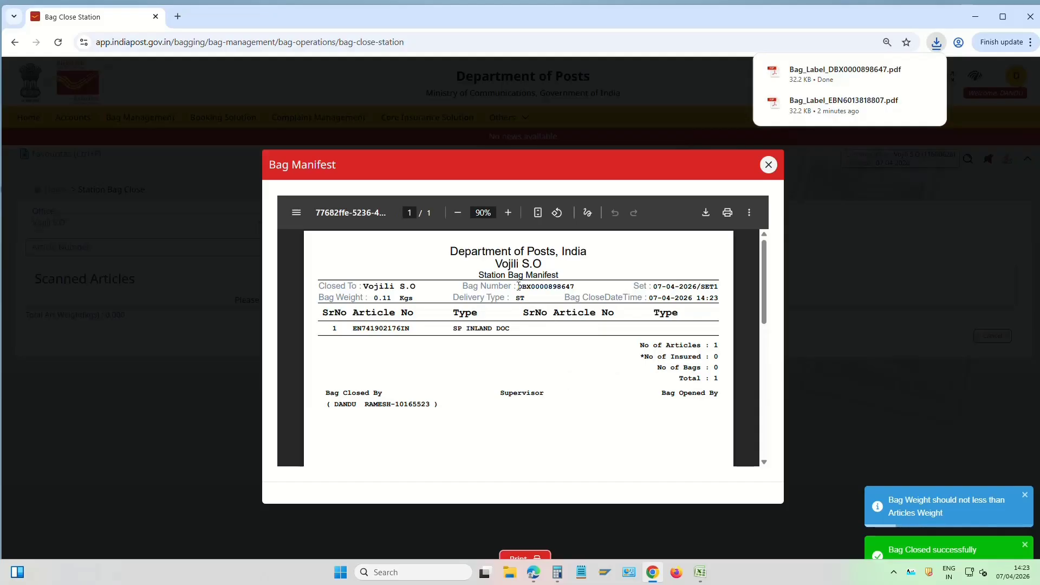
left_click_drag(518, 287, 575, 286)
left_click(537, 348)
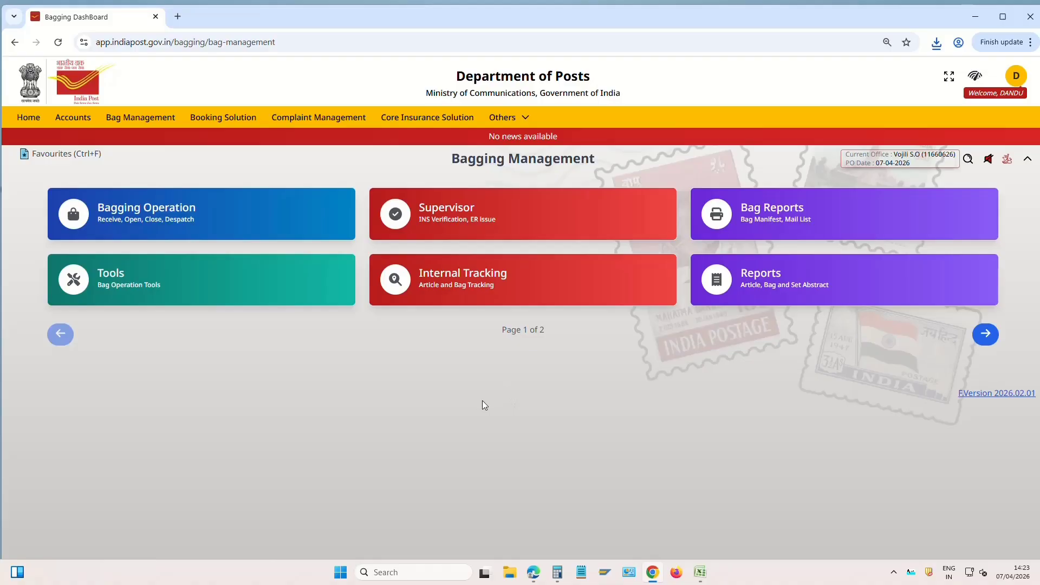
Go to Accounts, then Accounts Verification, then Verify BO Daily Account
left_click(79, 119)
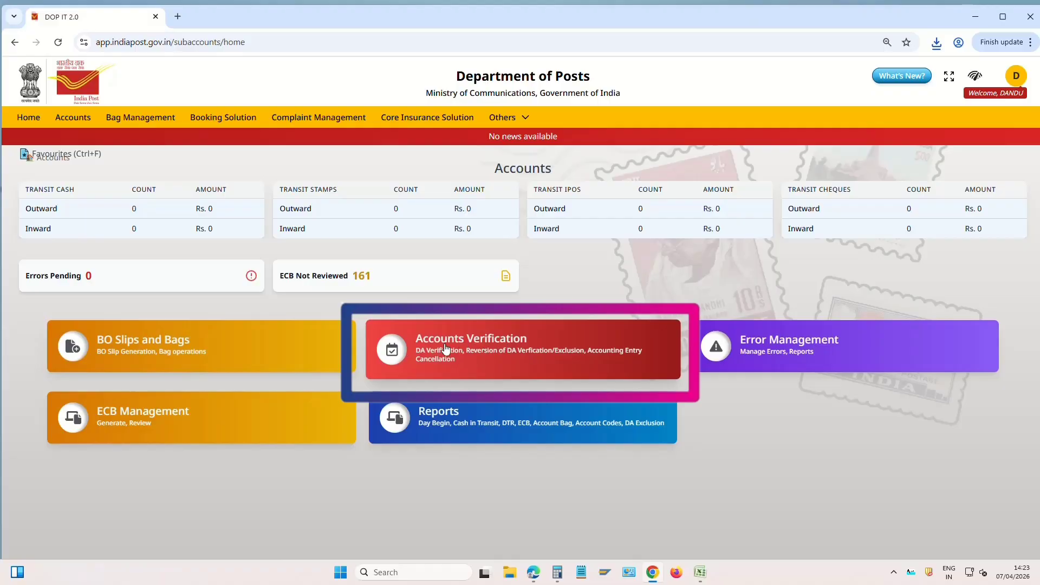
left_click(492, 354)
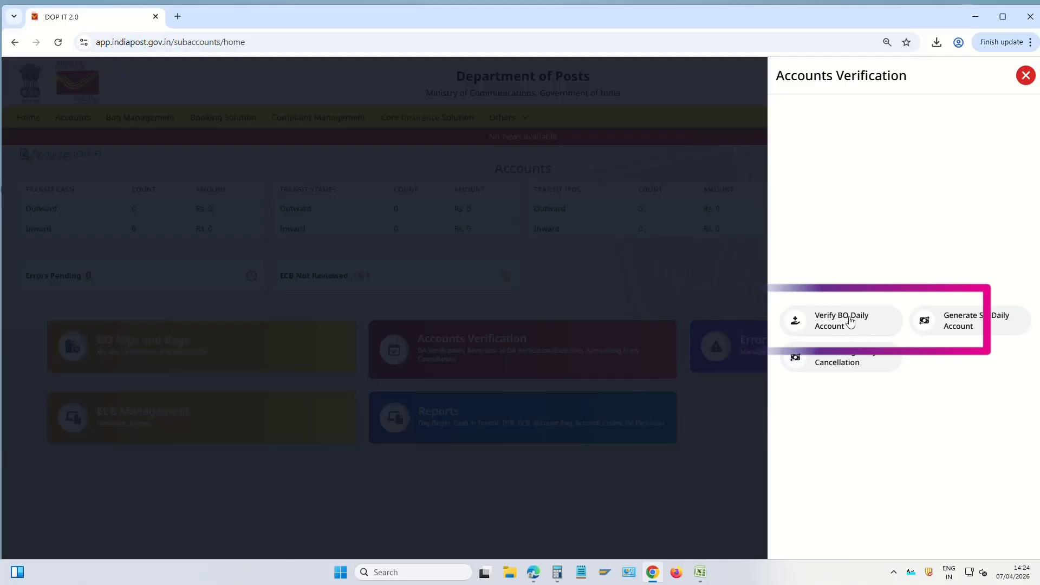
left_click(844, 321)
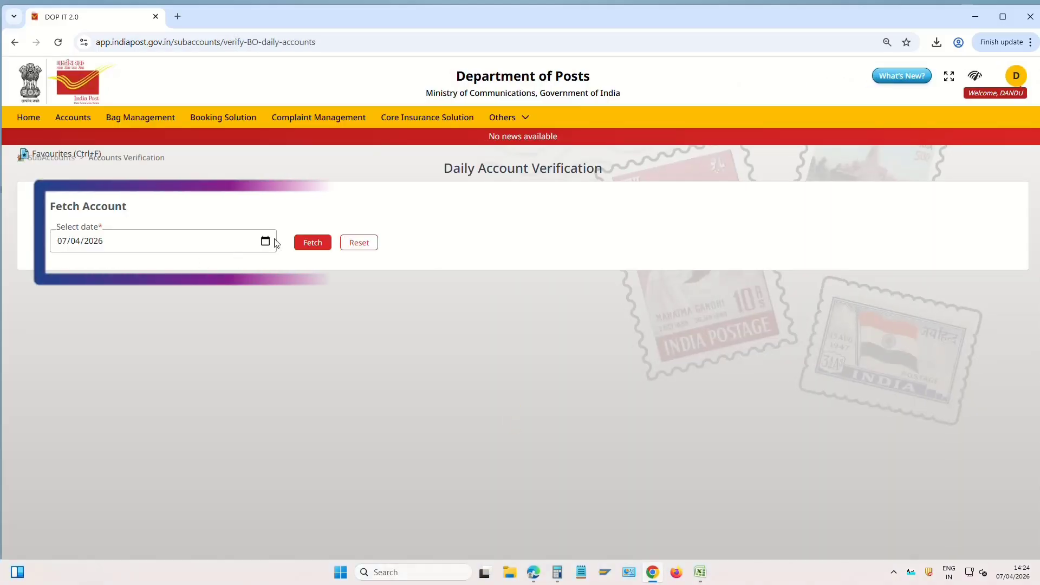
Fetch branch office daily accounts for 06/04/2026 and review the 10 listed offices
left_click(265, 241)
left_click(79, 315)
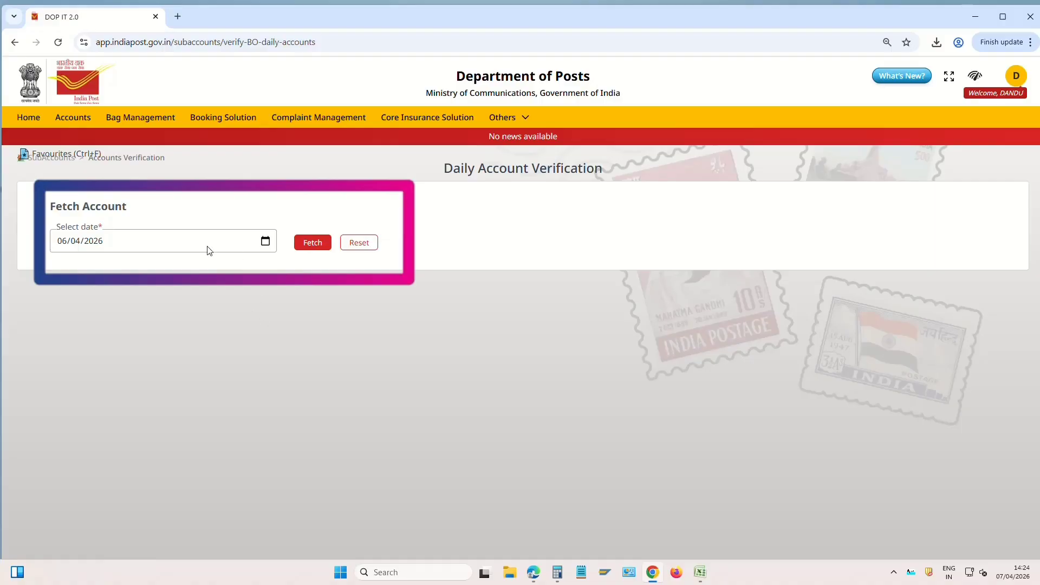
left_click(313, 244)
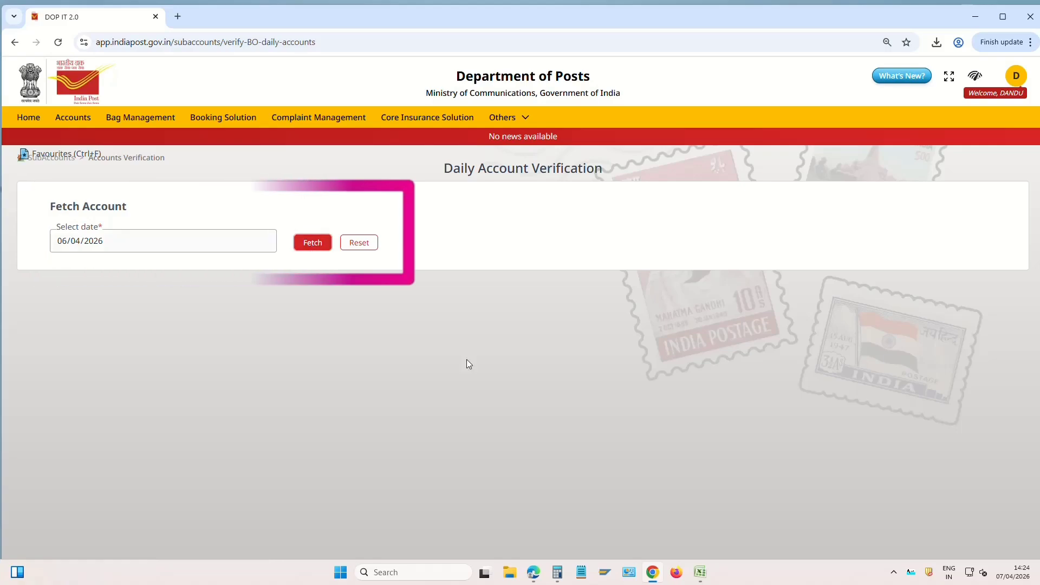
scroll(466, 359, "down", 3)
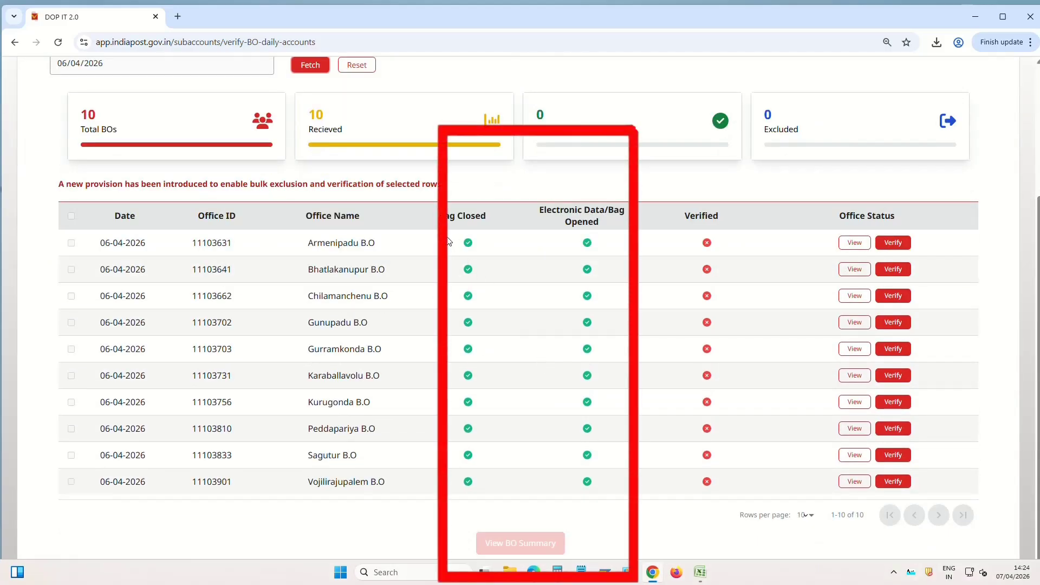
left_click_drag(449, 241, 596, 469)
left_click(456, 245)
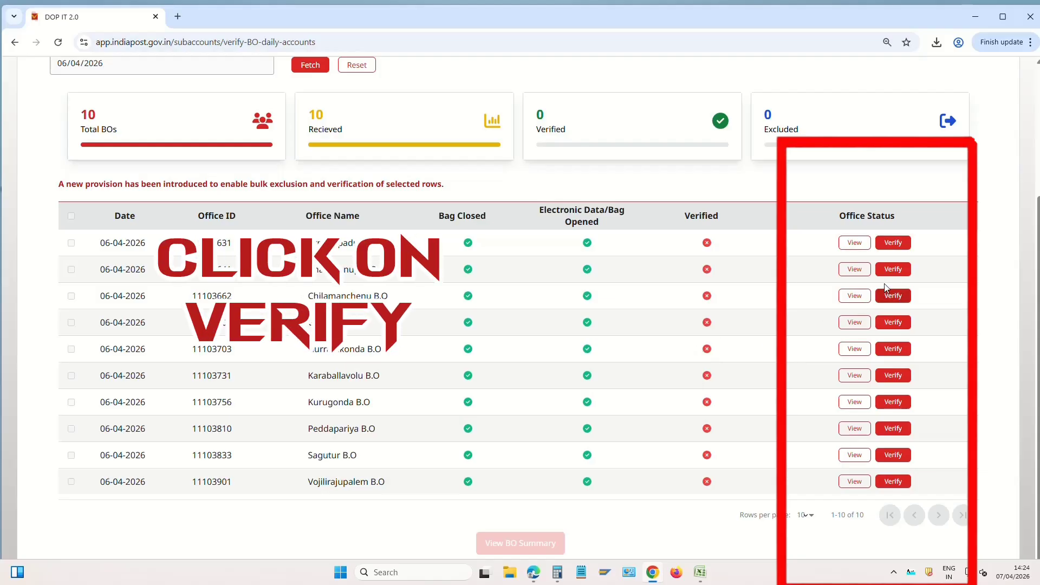
Check Armenipadu B.O's opening balance, payments and closing balance, then verify its daily account
left_click(899, 248)
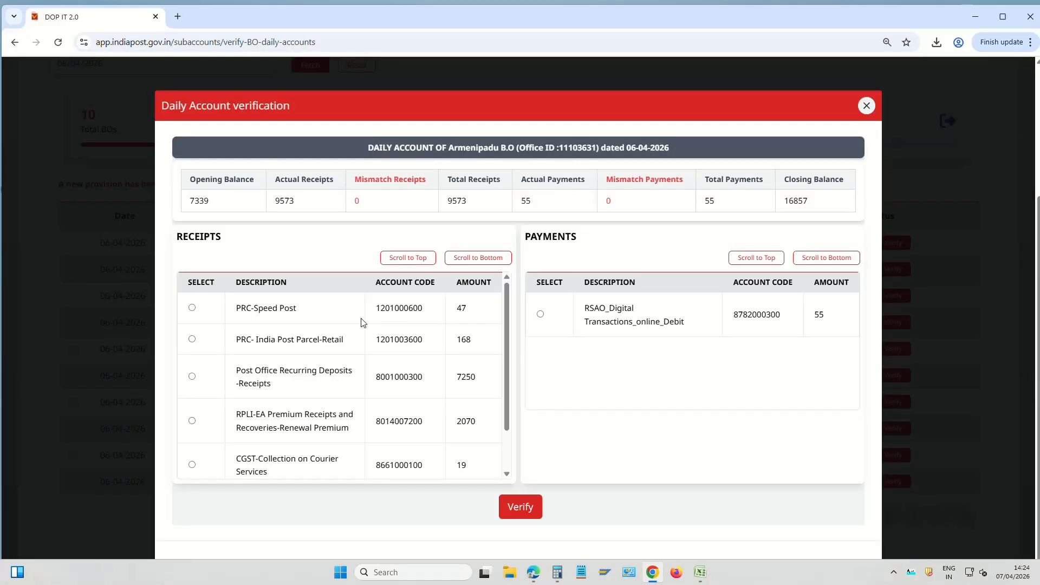
left_click_drag(186, 202, 320, 205)
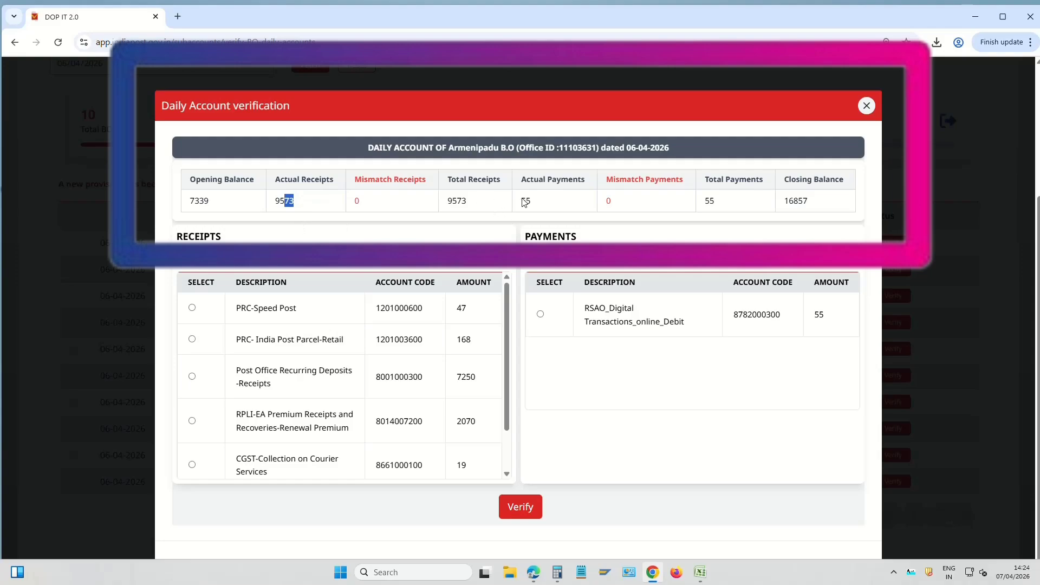
left_click_drag(518, 202, 553, 202)
left_click_drag(701, 205, 720, 202)
left_click_drag(784, 205, 811, 205)
left_click(787, 203)
left_click_drag(786, 204, 833, 208)
left_click(800, 199)
left_click(648, 372)
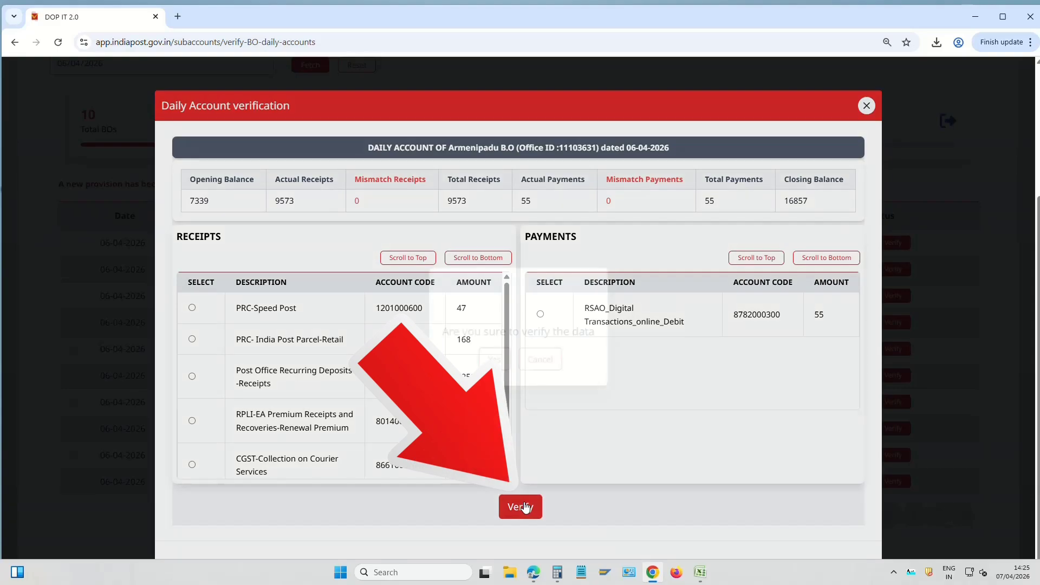
left_click(526, 507)
left_click(496, 357)
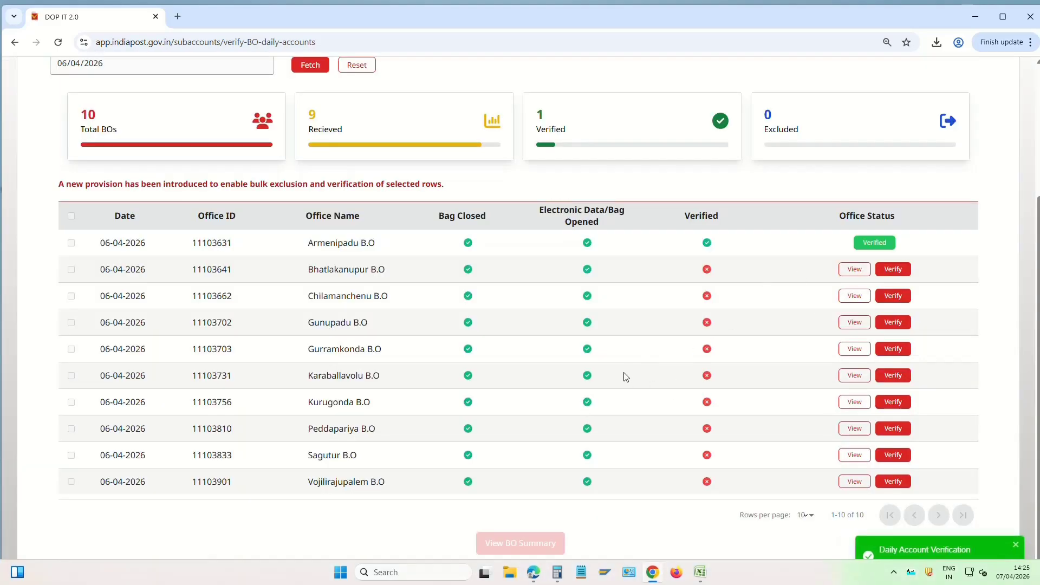
Verify Bhatlakanupur B.O's daily account and confirm every row now shows Verified
left_click(894, 269)
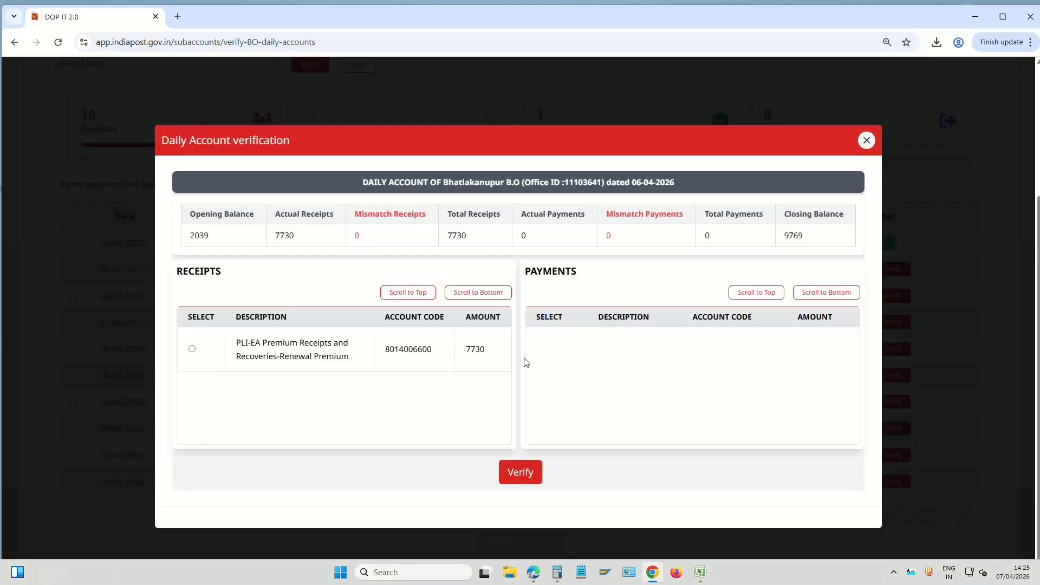
left_click(521, 472)
left_click(504, 360)
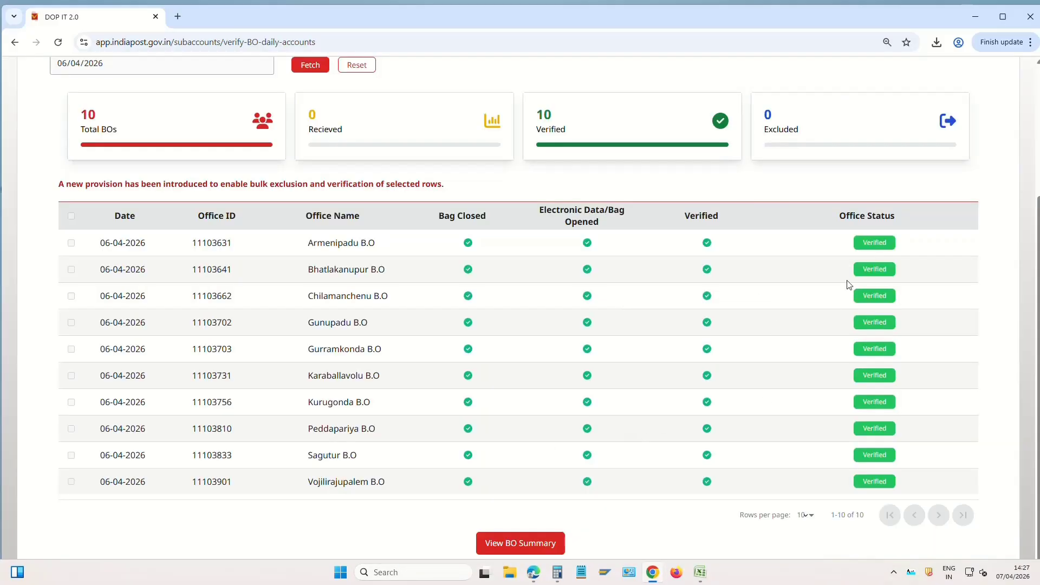
left_click_drag(845, 242, 936, 482)
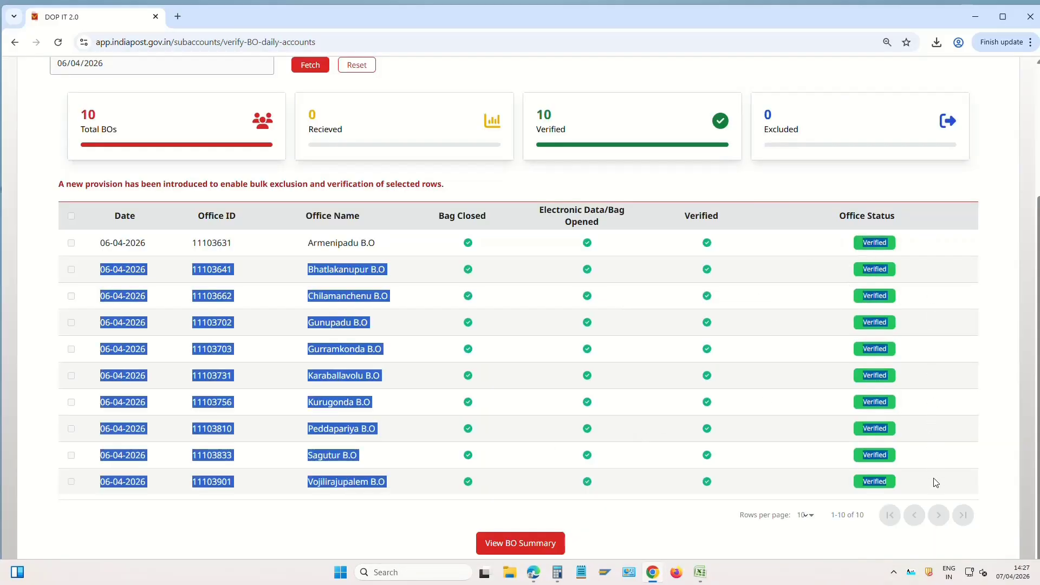
left_click(811, 414)
scroll(808, 410, "up", 4)
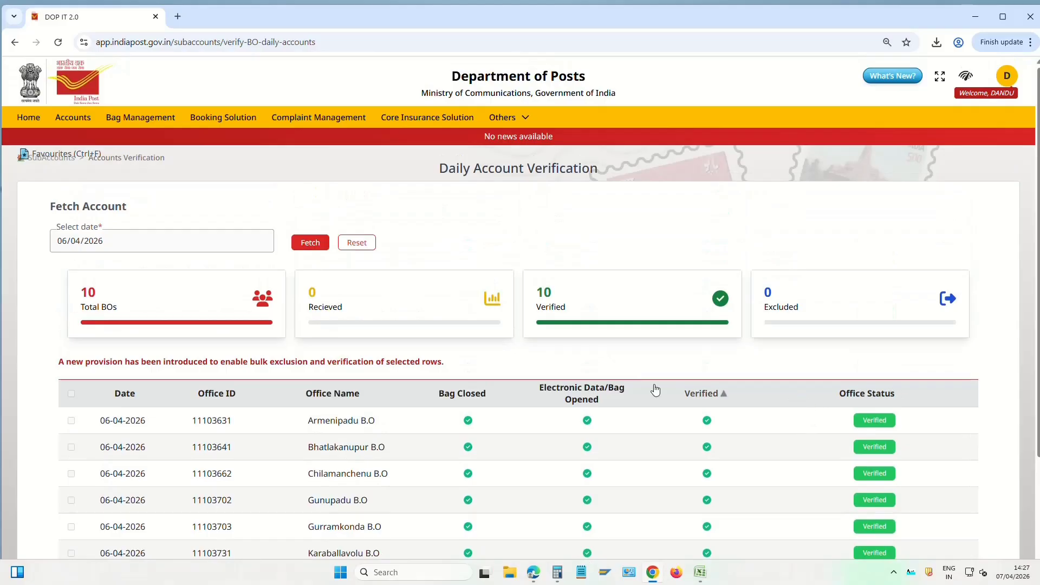
Fetch the SO Daily Account for 06/04/2026, showing all 10 branch offices verified
left_click(80, 119)
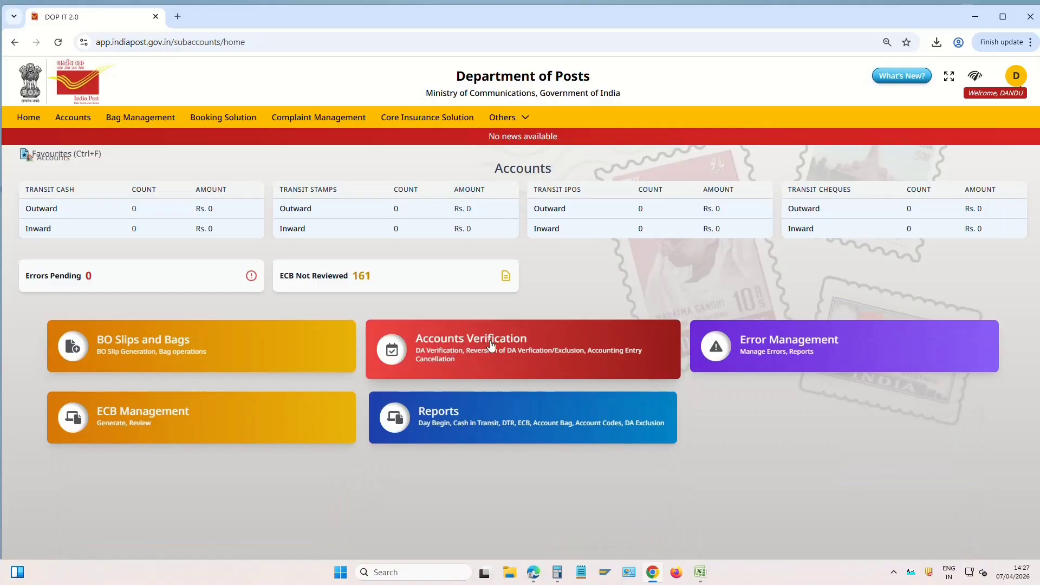
left_click(492, 344)
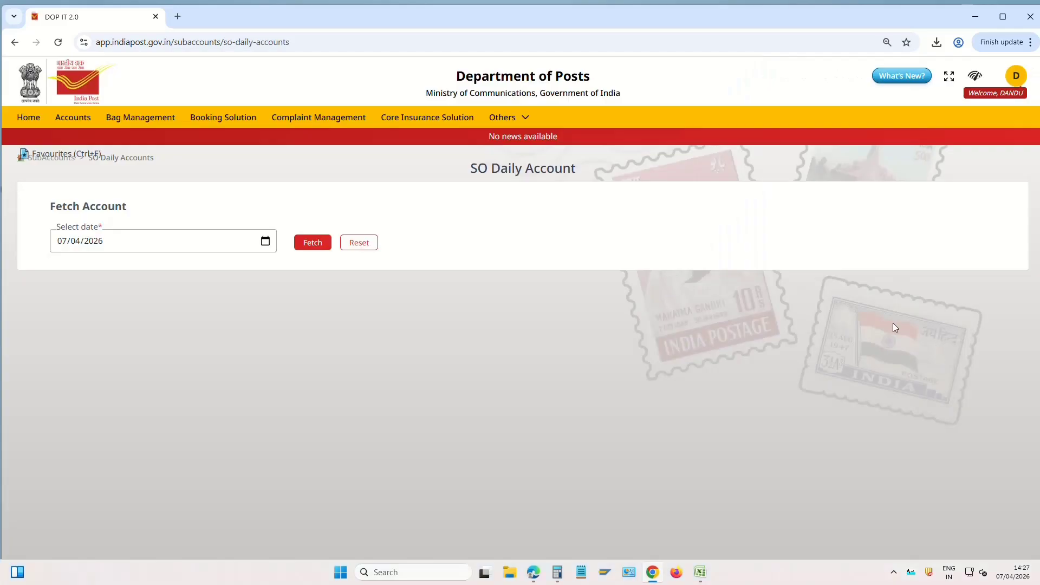
left_click(265, 241)
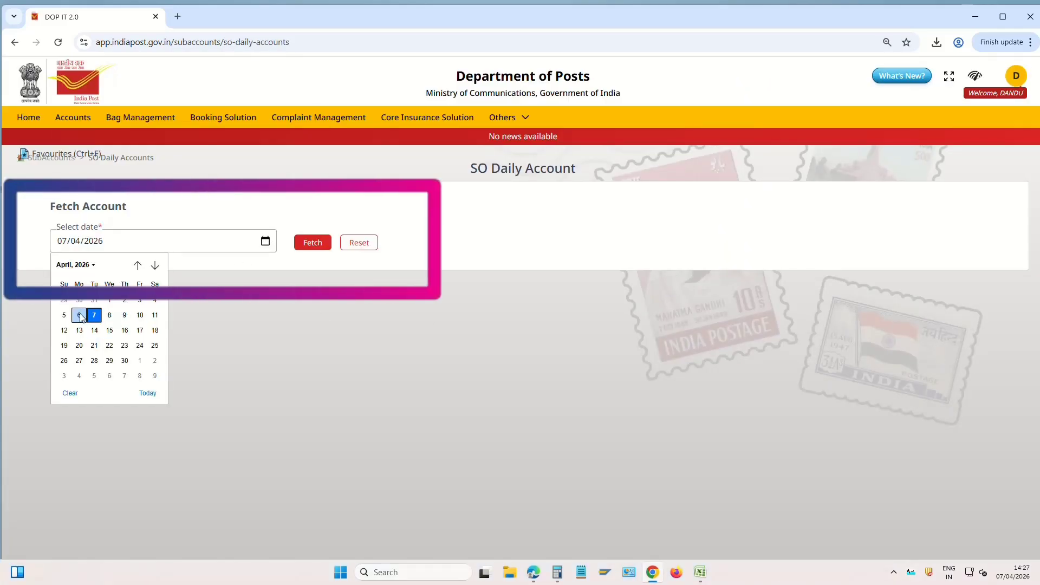
left_click(79, 315)
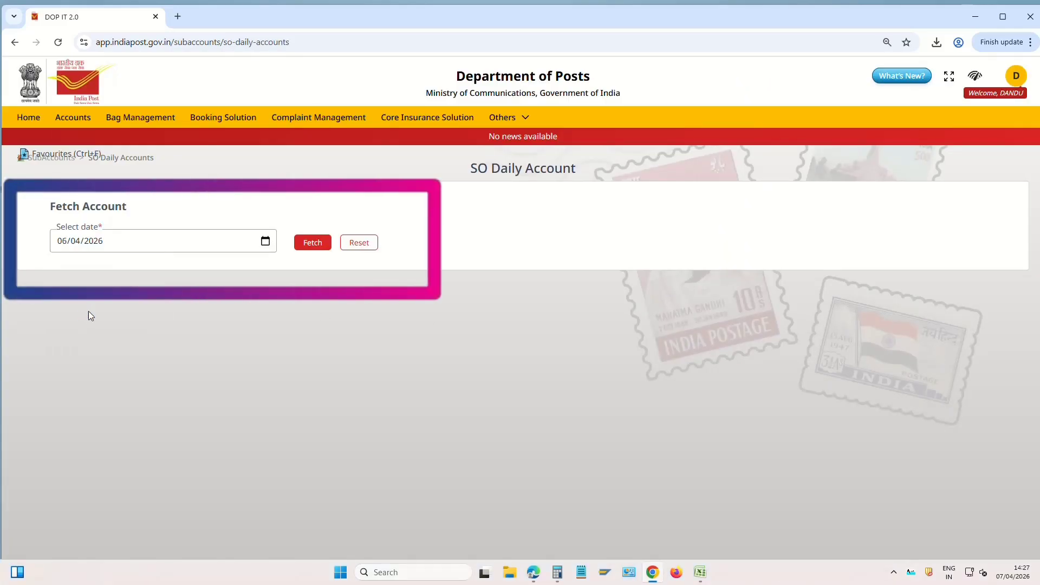
left_click(312, 243)
scroll(662, 383, "down", 2)
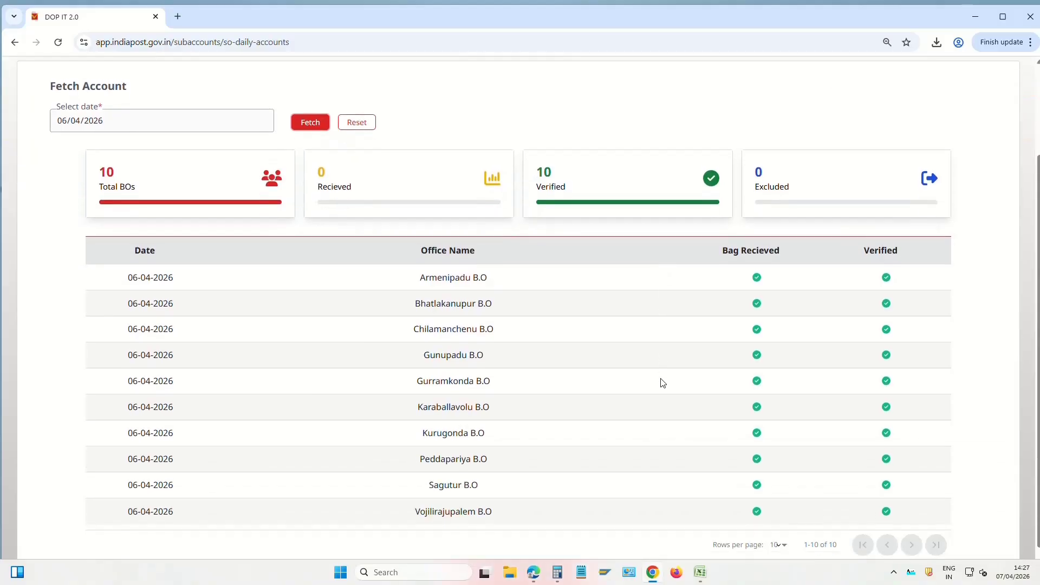
scroll(663, 383, "down", 1)
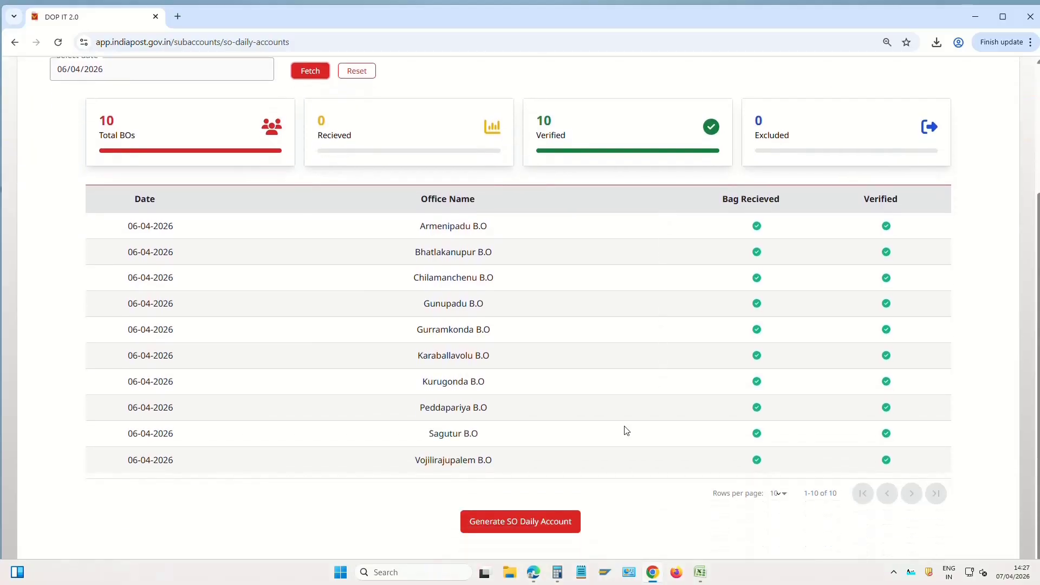
Review the SO Daily Account's Part I Receipts and Part III Public Account sections
left_click(546, 522)
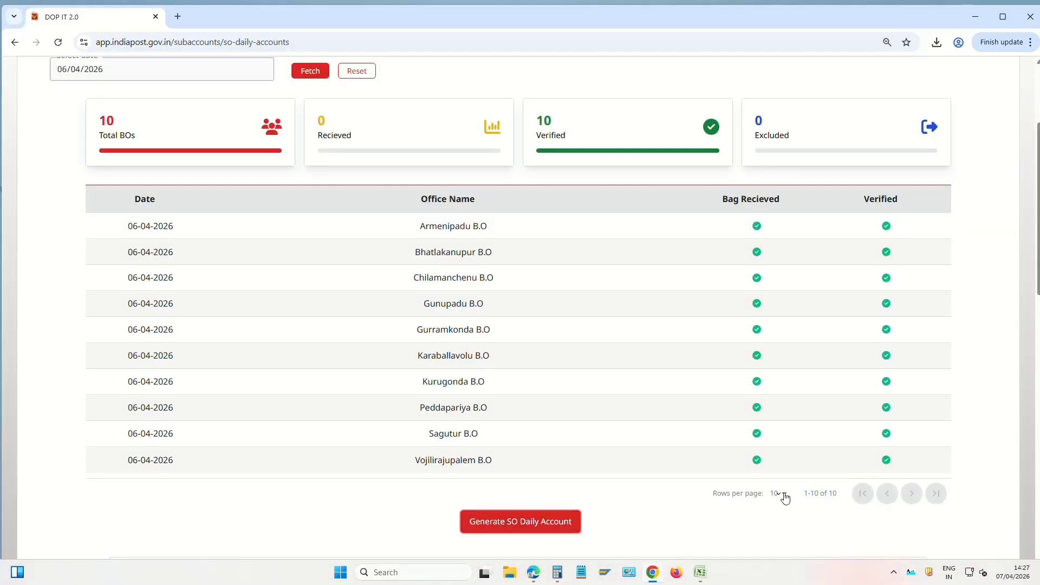
scroll(718, 382, "down", 5)
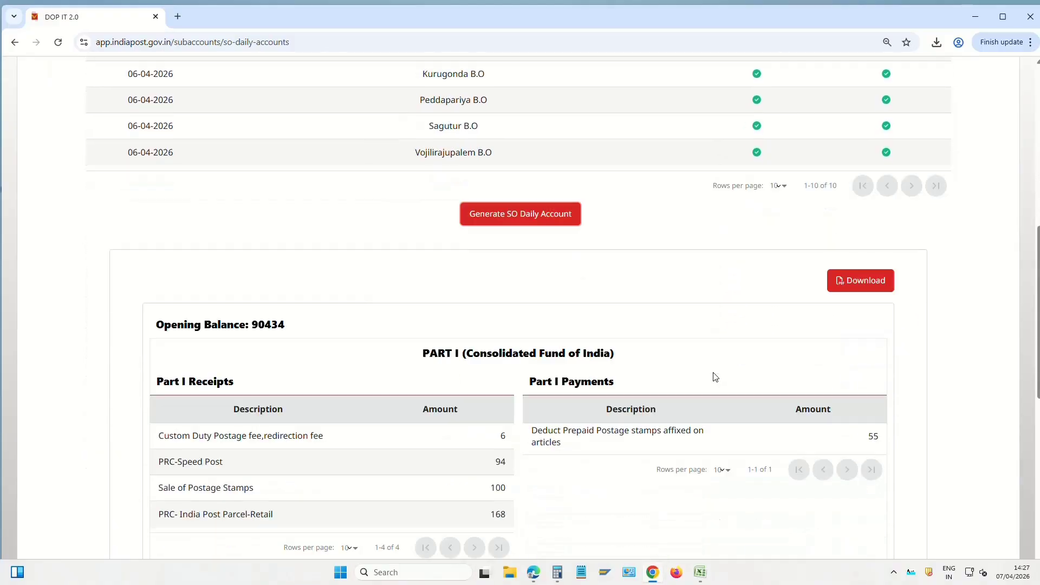
scroll(715, 378, "down", 1)
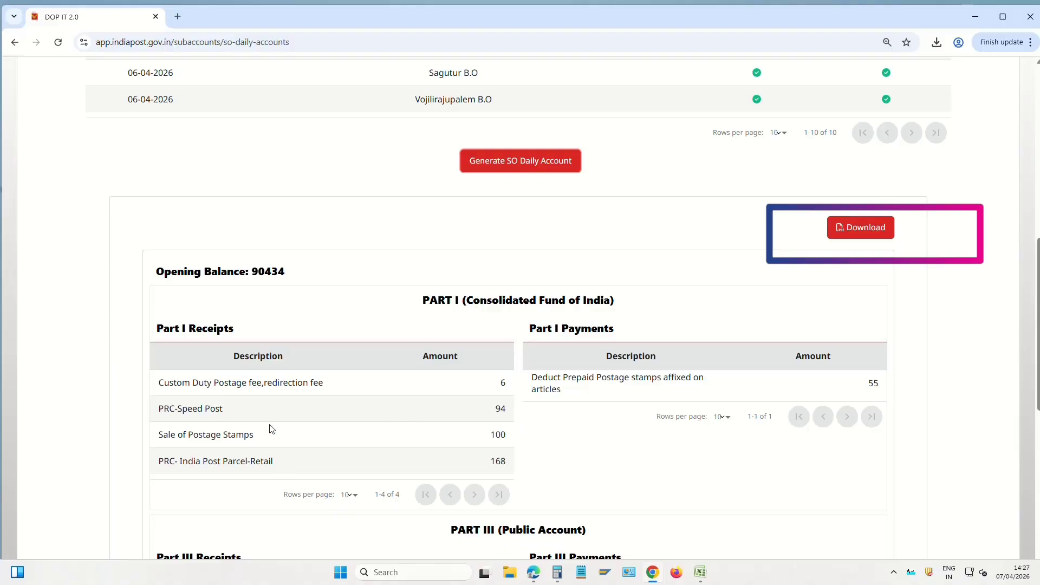
scroll(579, 411, "down", 1)
scroll(579, 412, "down", 6)
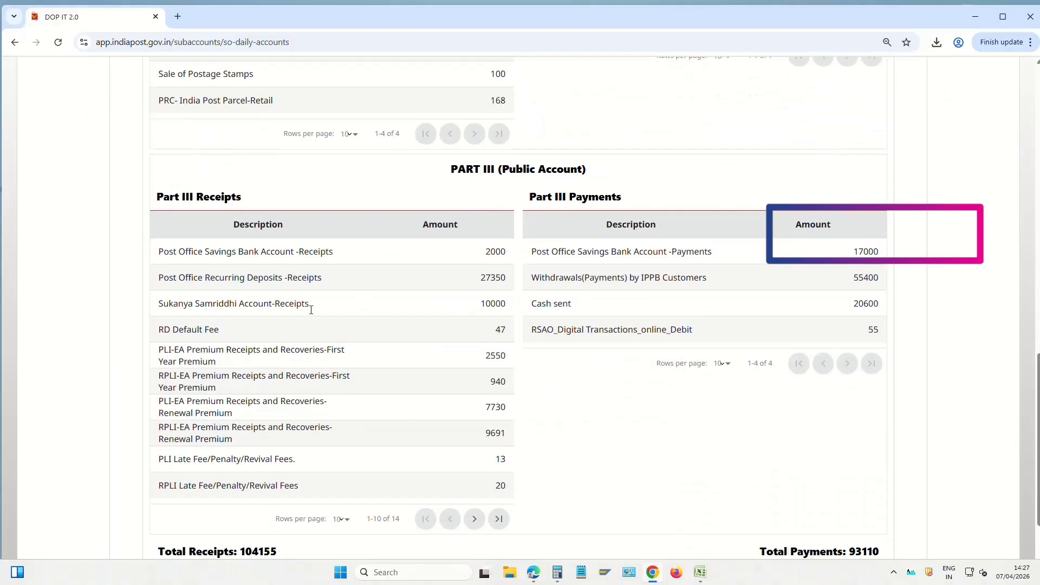
scroll(483, 329, "up", 7)
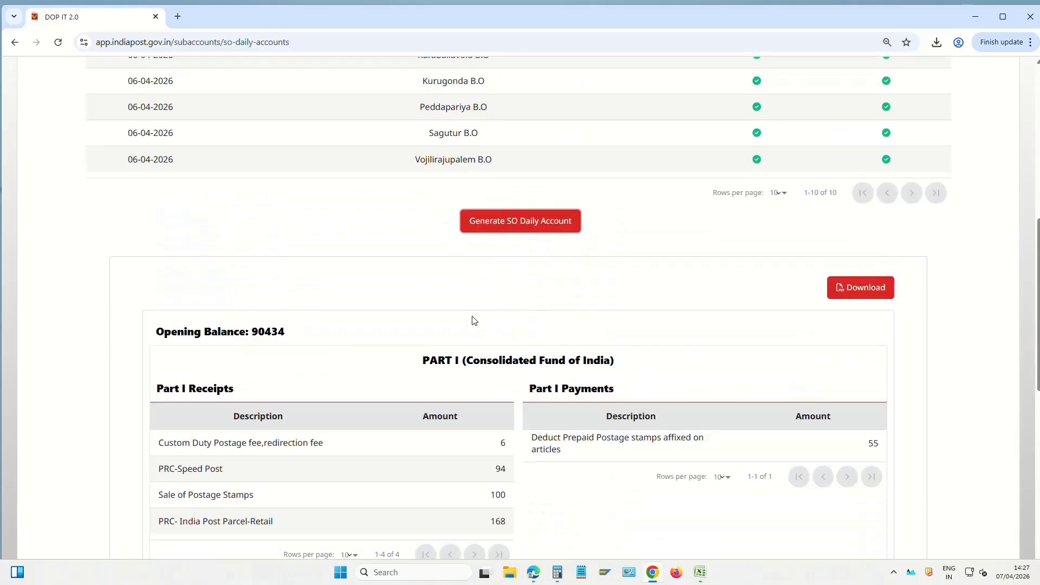
left_click_drag(156, 391, 257, 389)
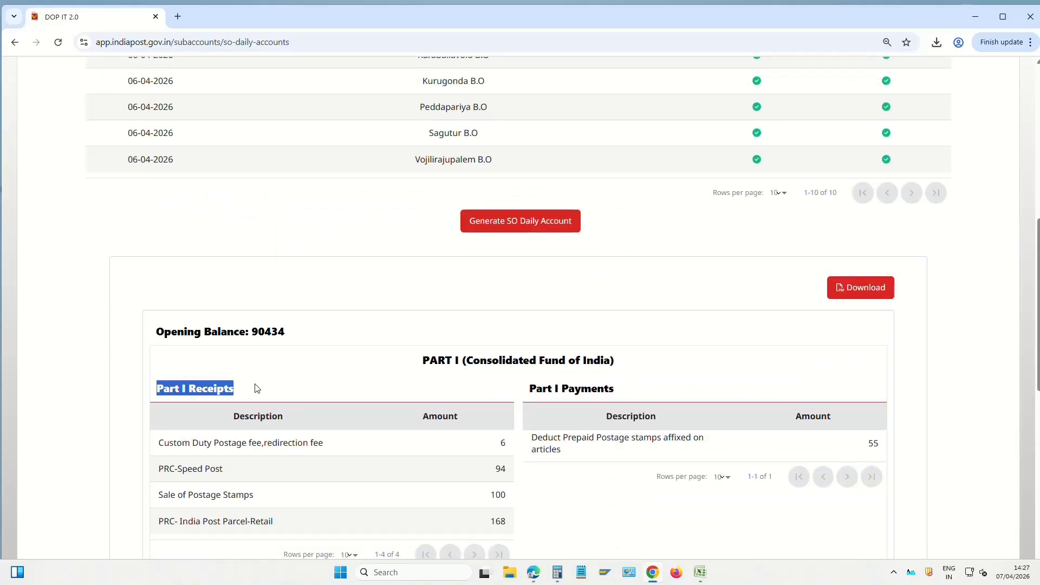
scroll(349, 382, "down", 1)
left_click(526, 330)
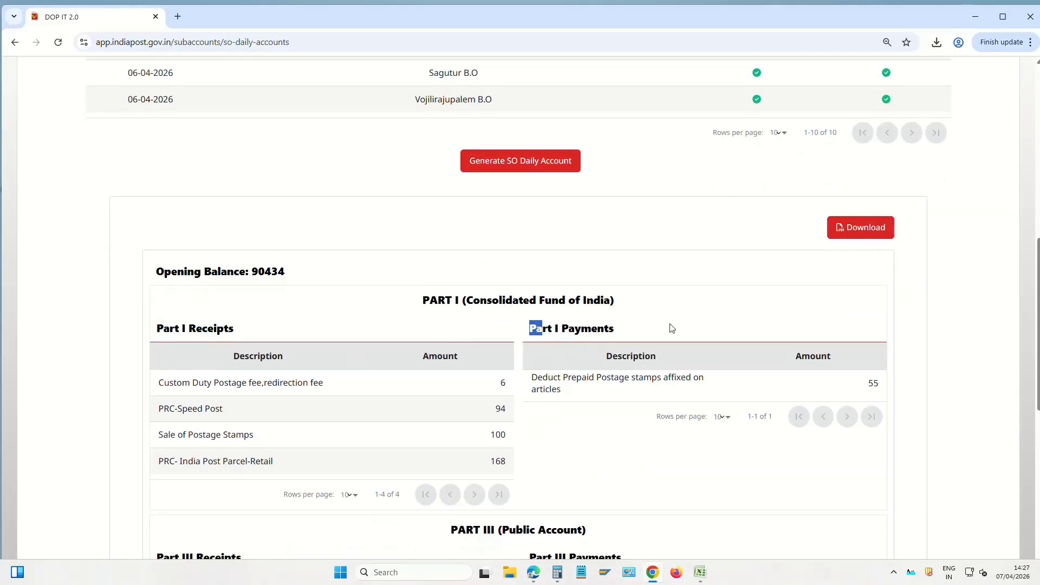
scroll(540, 377, "down", 4)
left_click_drag(451, 297, 546, 300)
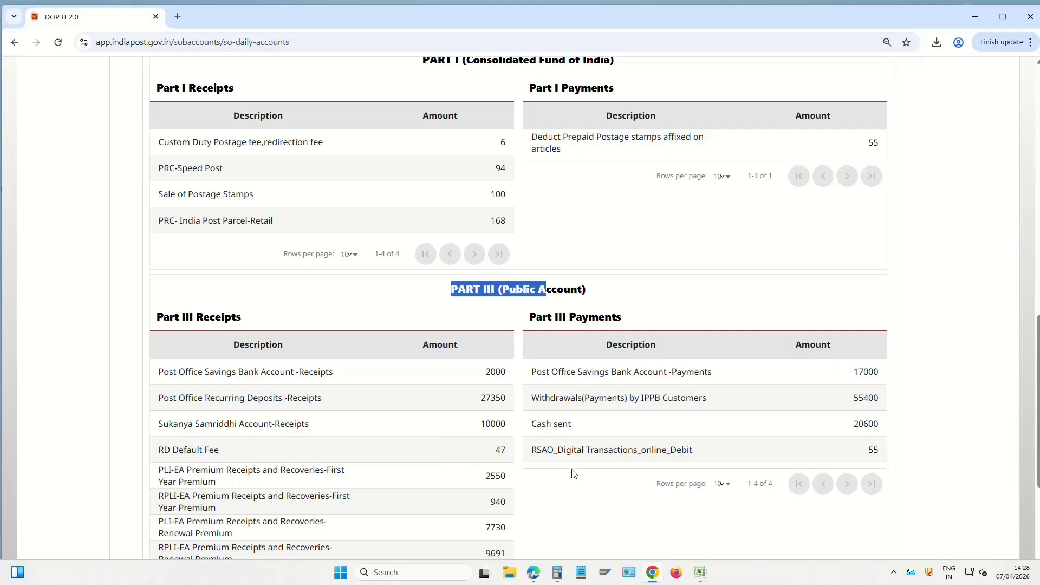
scroll(574, 474, "down", 2)
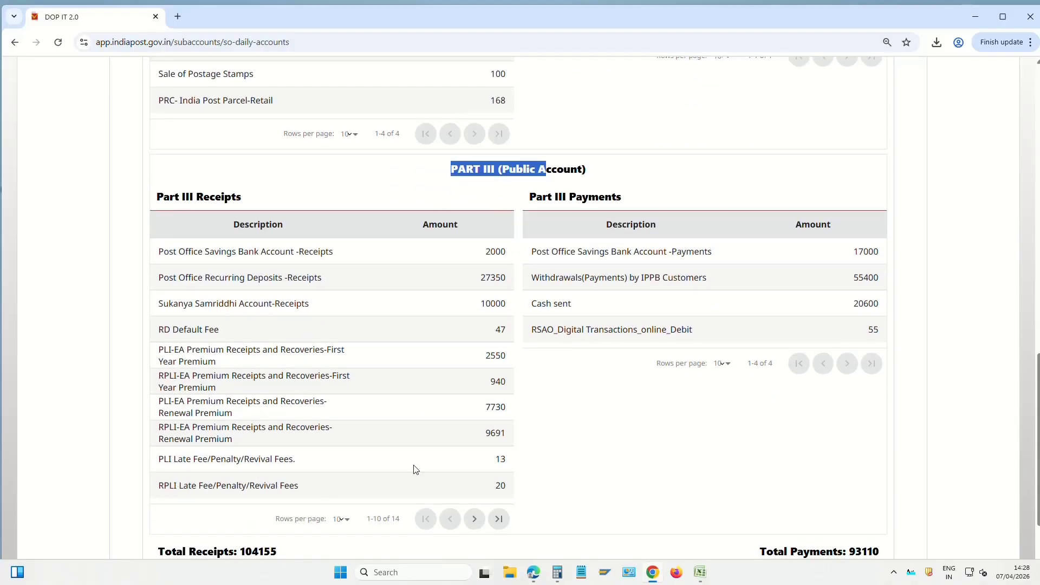
scroll(583, 451, "down", 2)
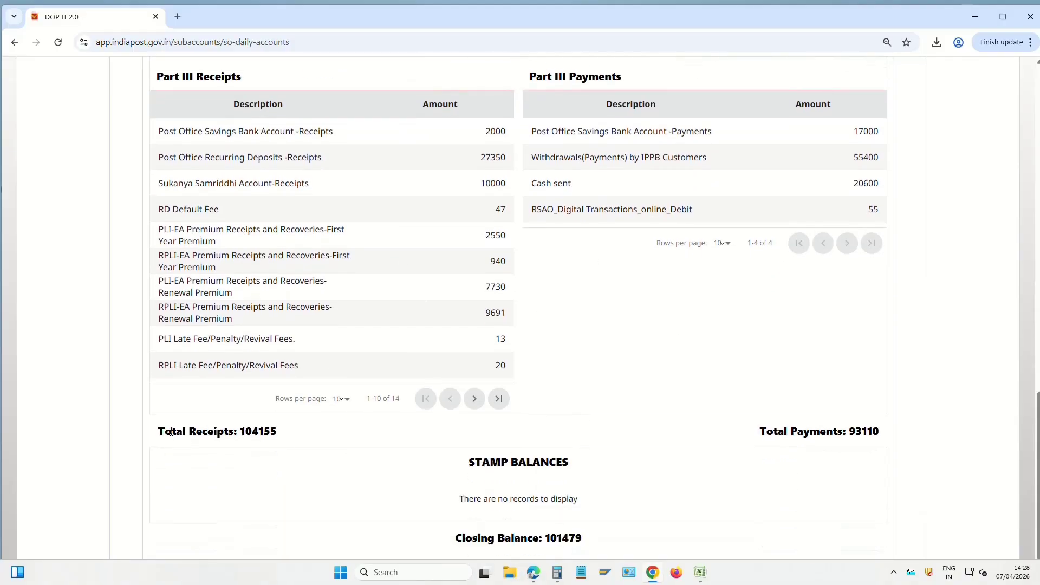
Check the Total Receipts figure and the closing balance of 101479
left_click_drag(171, 431, 264, 432)
left_click_drag(766, 428, 867, 431)
left_click(826, 490)
scroll(596, 496, "down", 1)
mouse_move(451, 481)
left_mouse_down()
mouse_move(572, 476)
mouse_move(659, 502)
left_mouse_up()
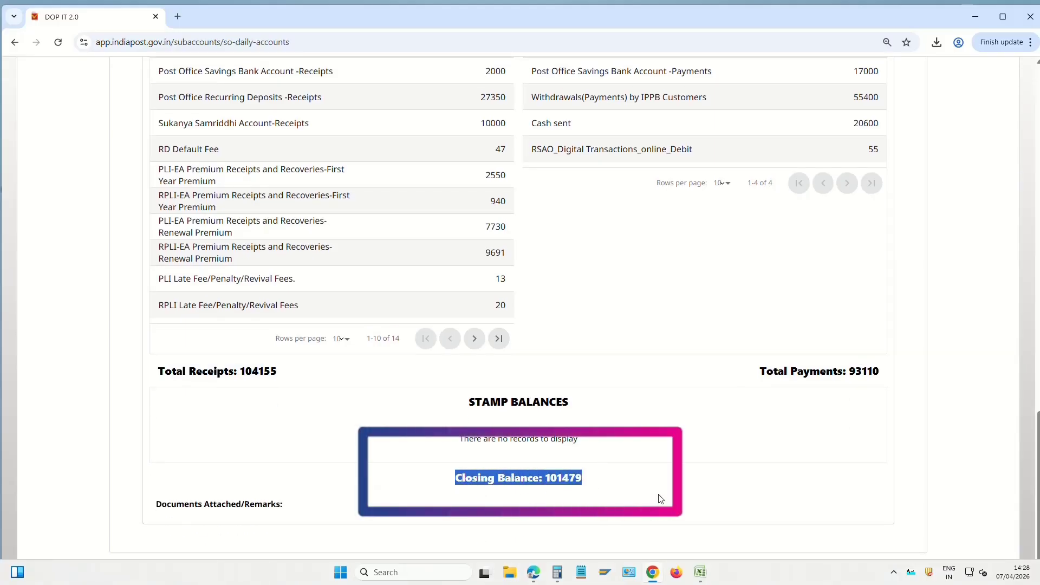
left_click(474, 485)
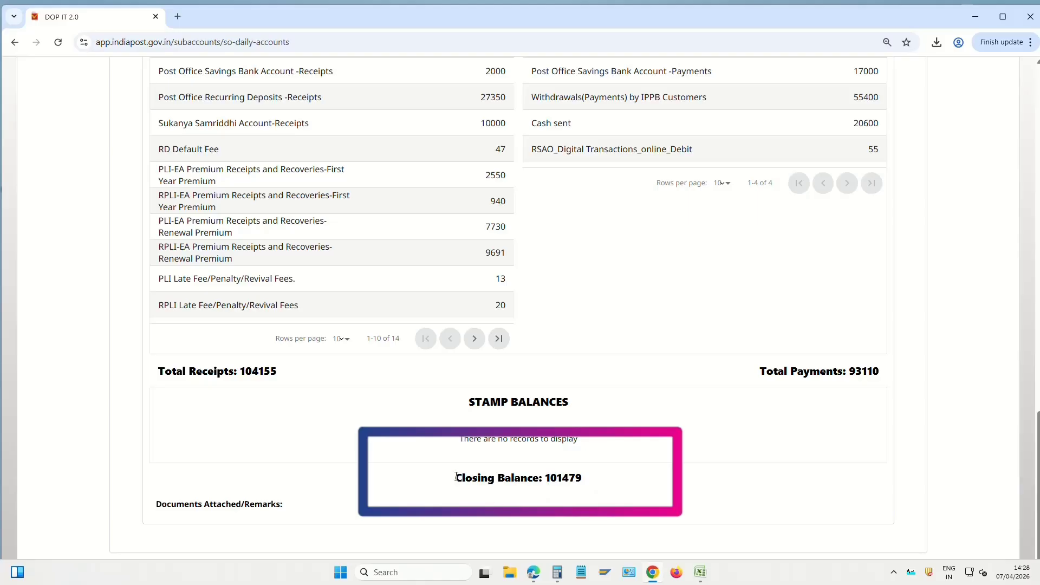
left_click_drag(456, 477, 661, 495)
scroll(662, 496, "up", 10)
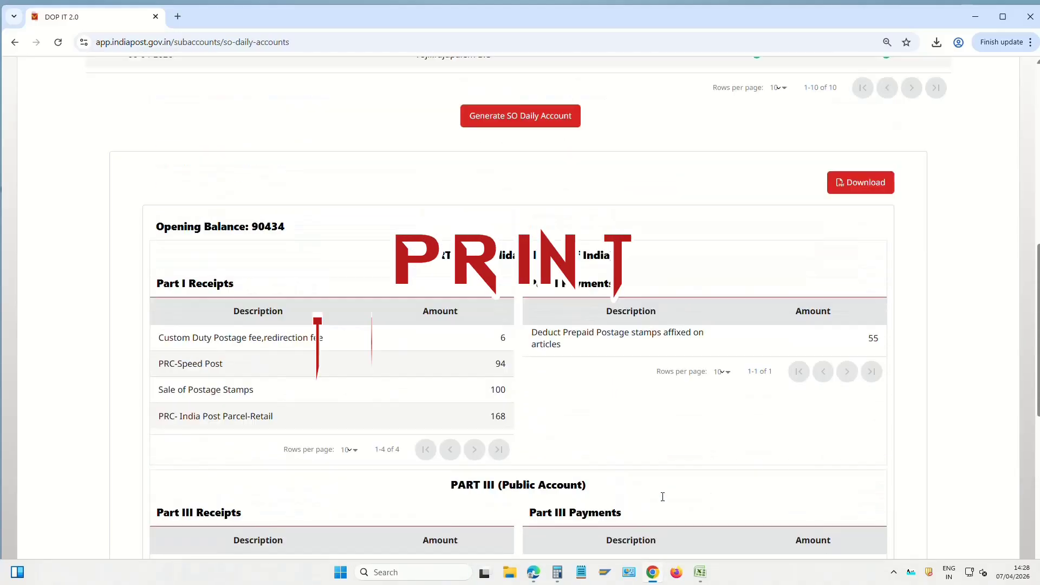
scroll(663, 497, "up", 2)
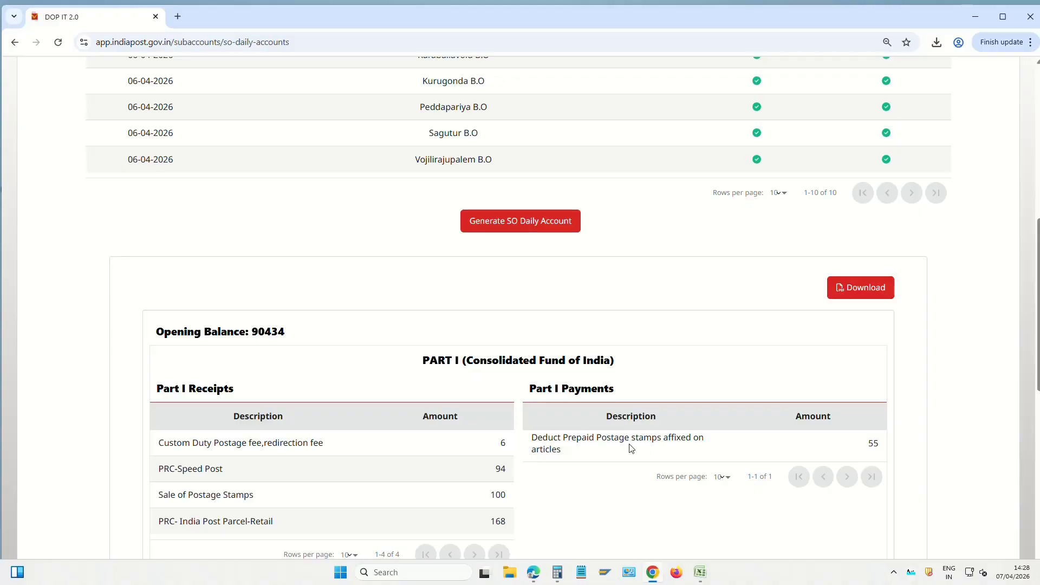
Download the SO Daily Account as a PDF and review it
left_click(867, 291)
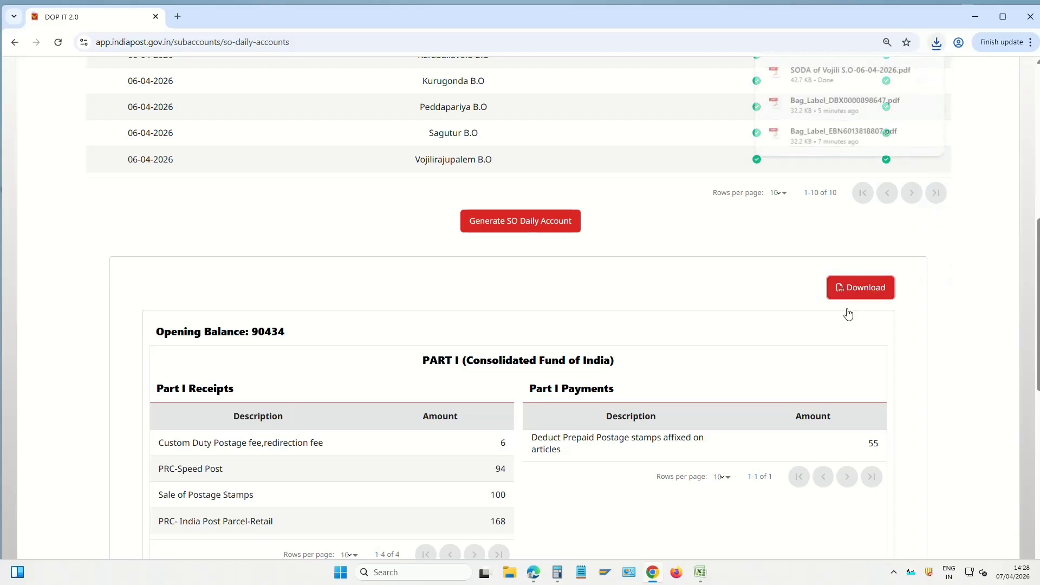
left_click(828, 73)
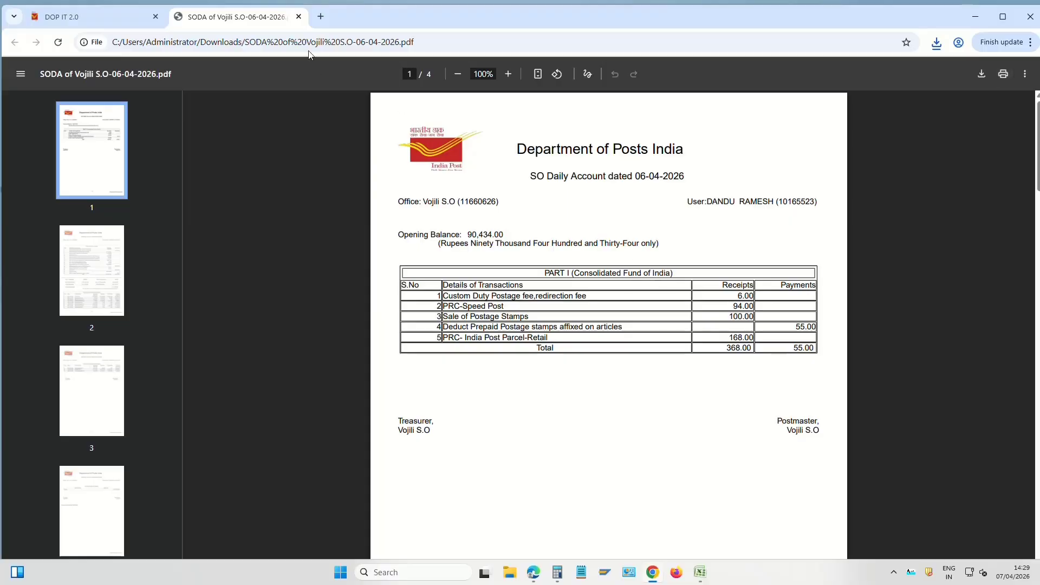
left_click(298, 17)
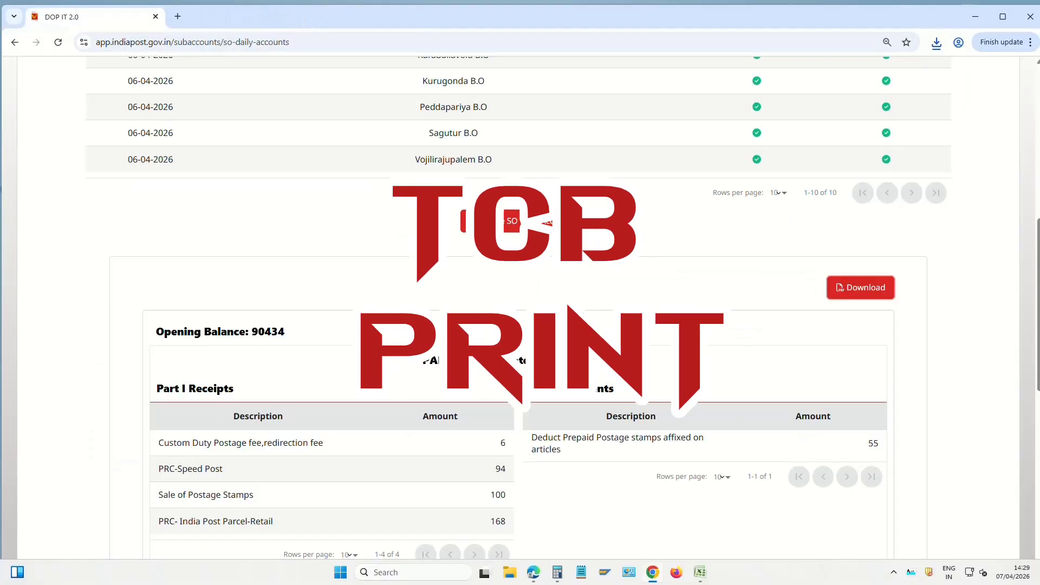
scroll(392, 389, "up", 9)
left_click(503, 117)
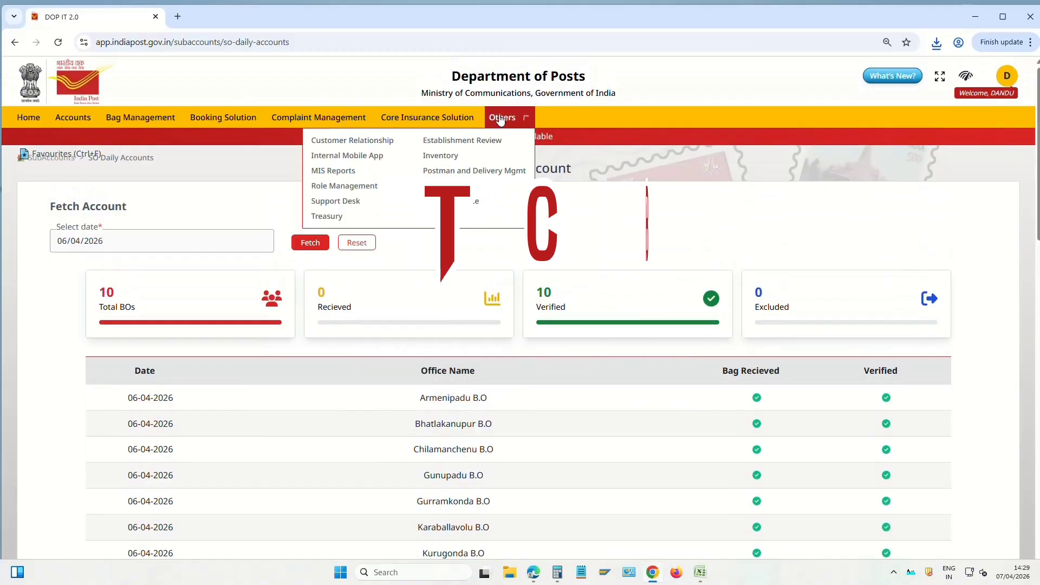
Generate the Treasurer's Cash Book (TCB) report dated 06/04/2026 from Treasury reports
left_click(327, 217)
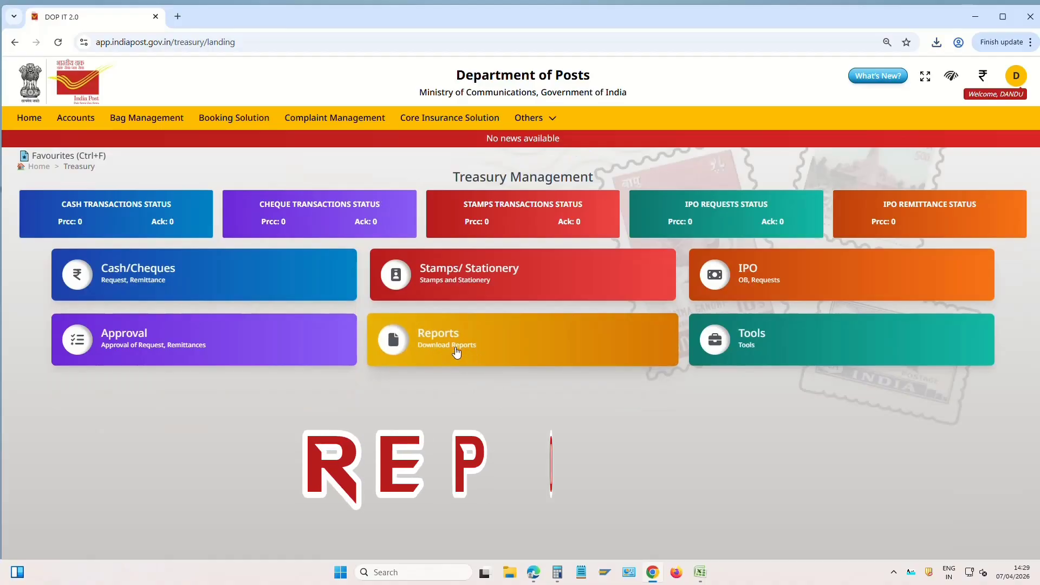
left_click(456, 349)
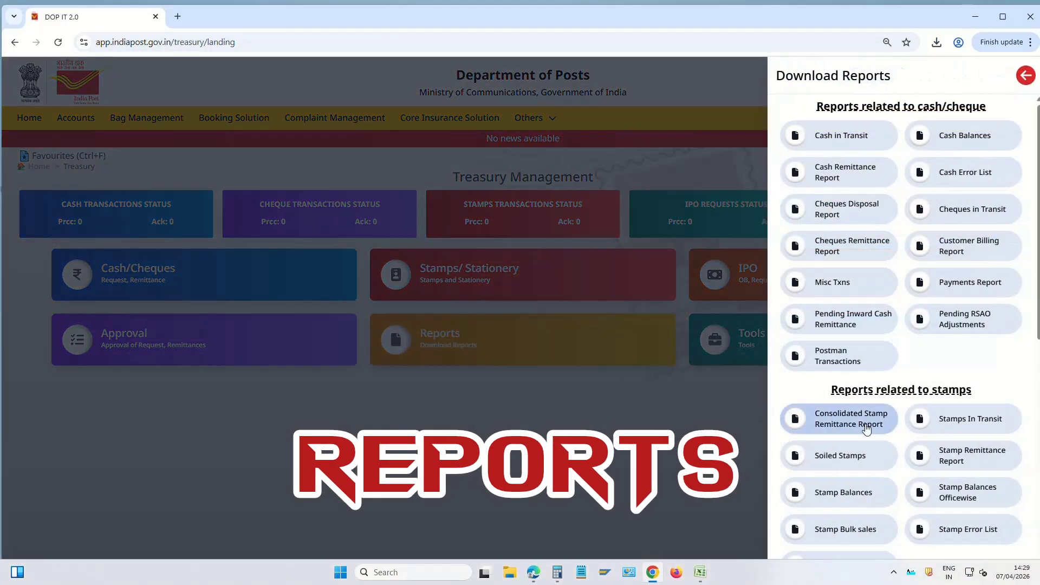
scroll(867, 429, "down", 10)
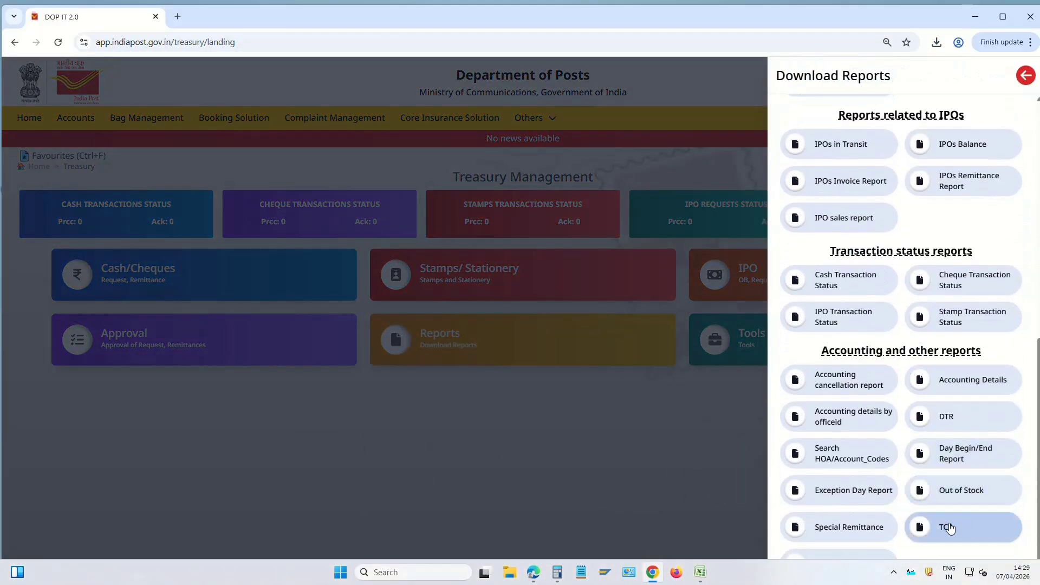
left_click(949, 528)
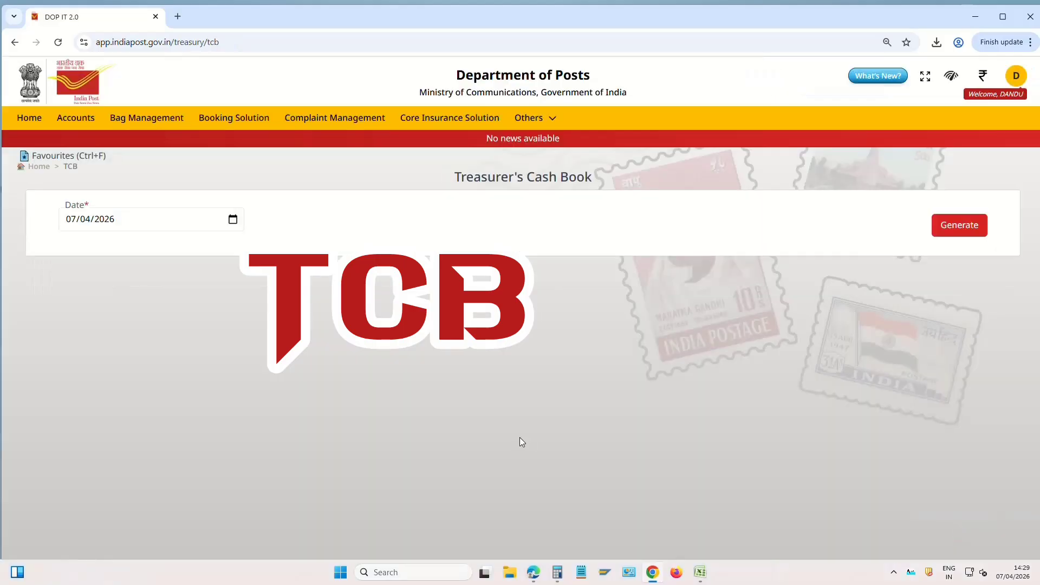
left_click(70, 225)
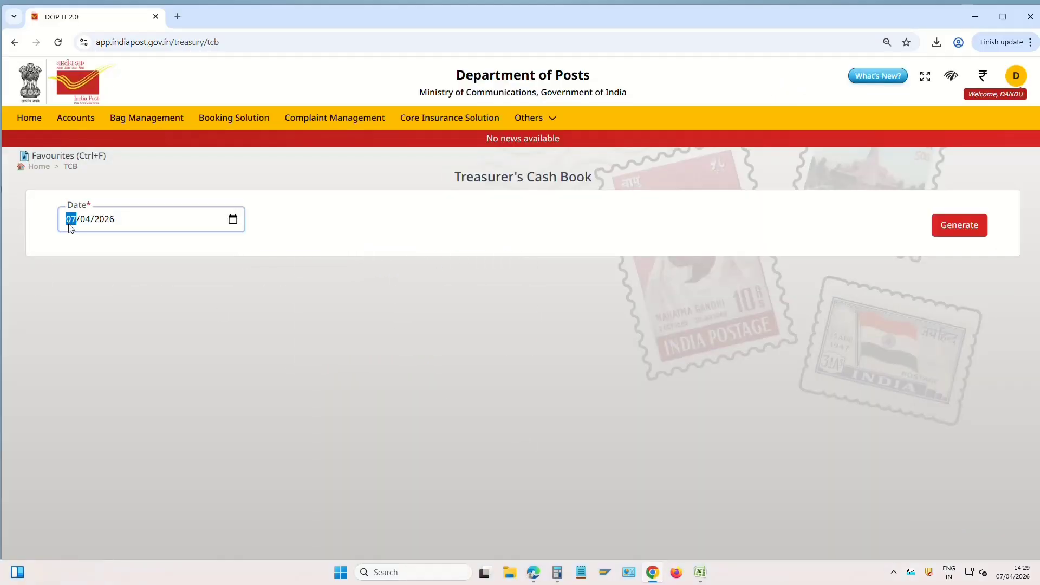
type("06")
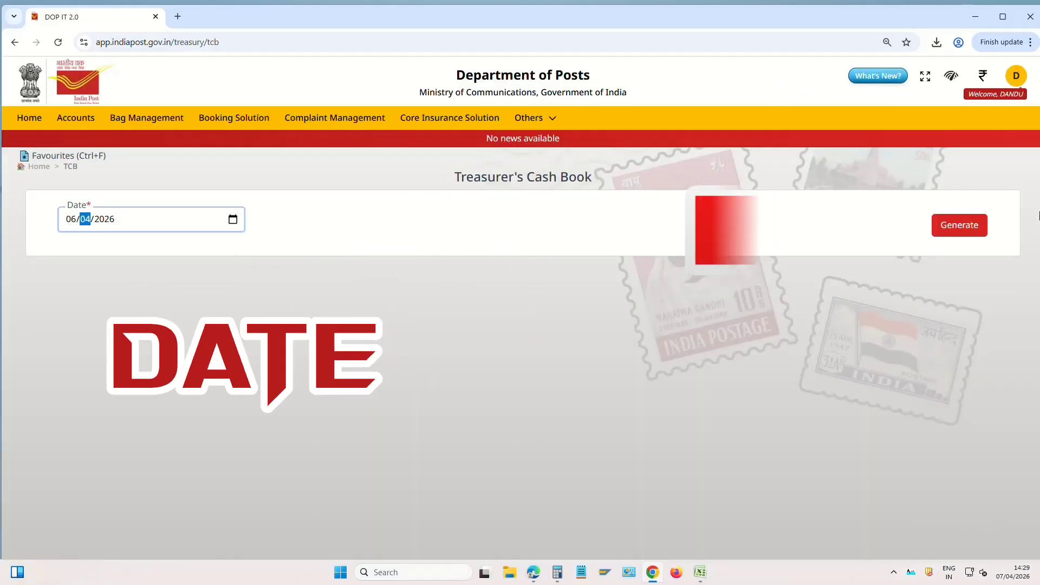
left_click(959, 227)
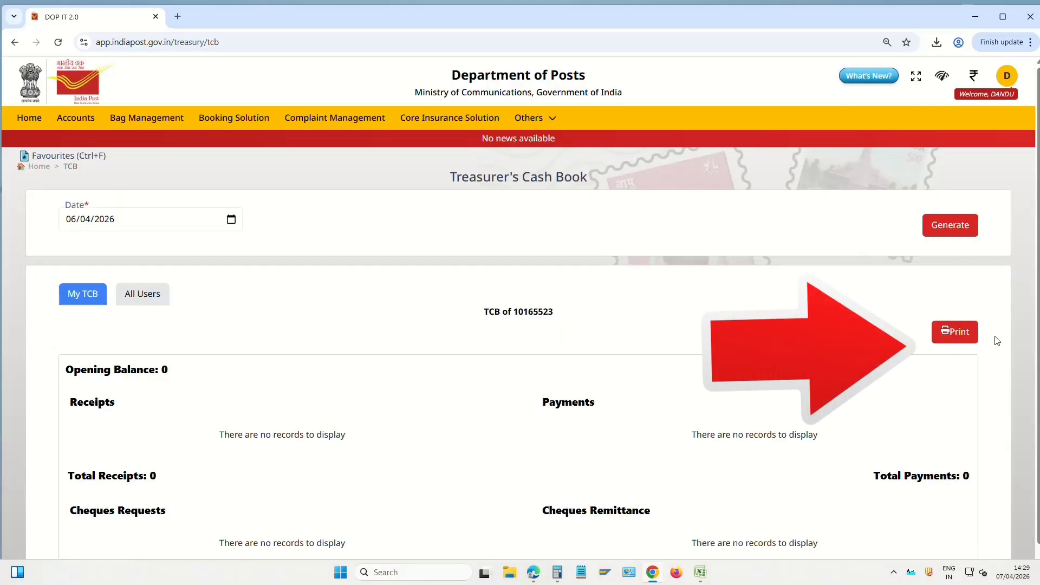
left_click(954, 331)
left_click(847, 497)
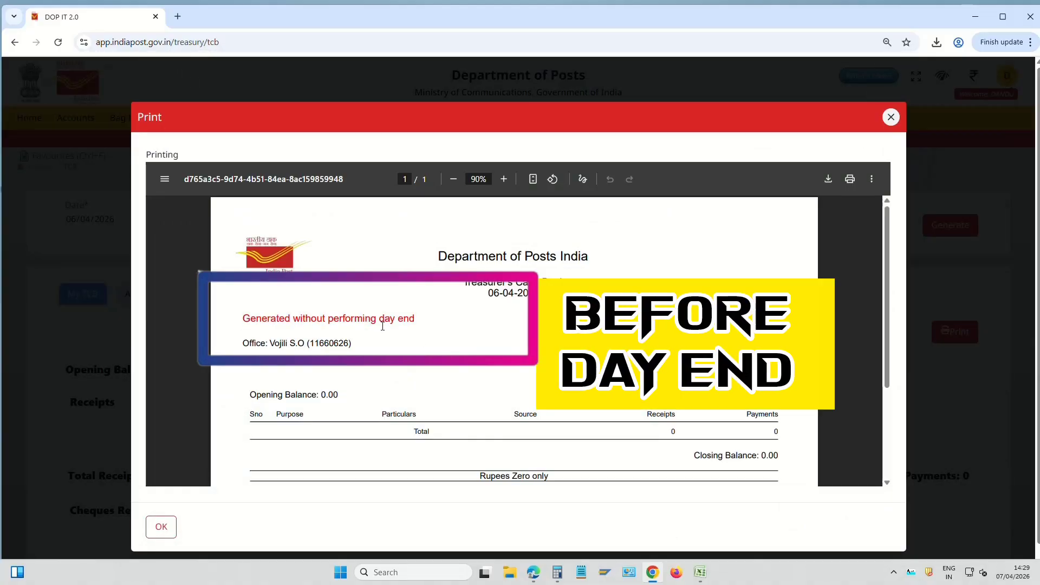
left_click_drag(244, 318, 402, 332)
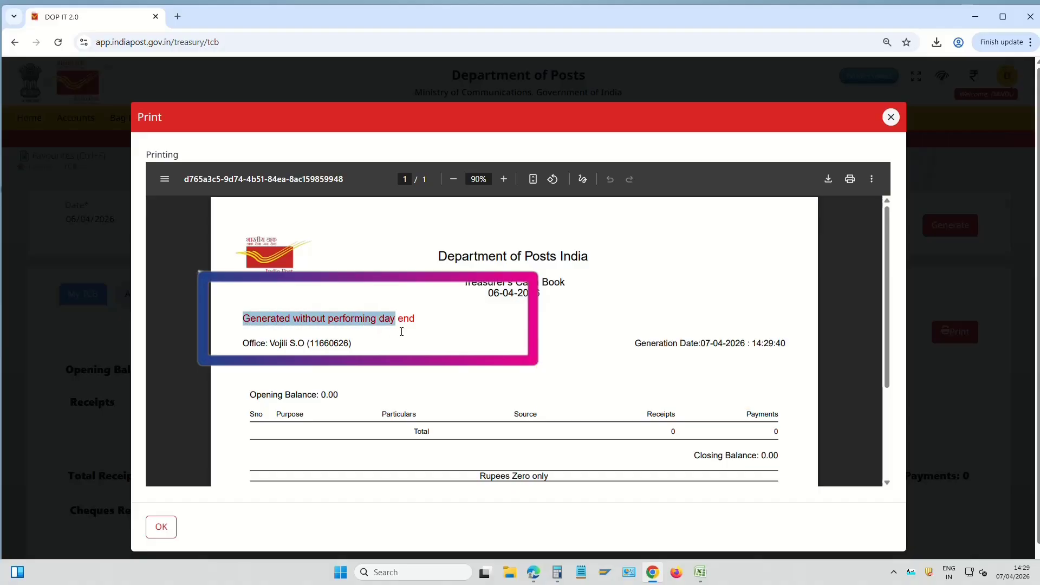
left_click(430, 332)
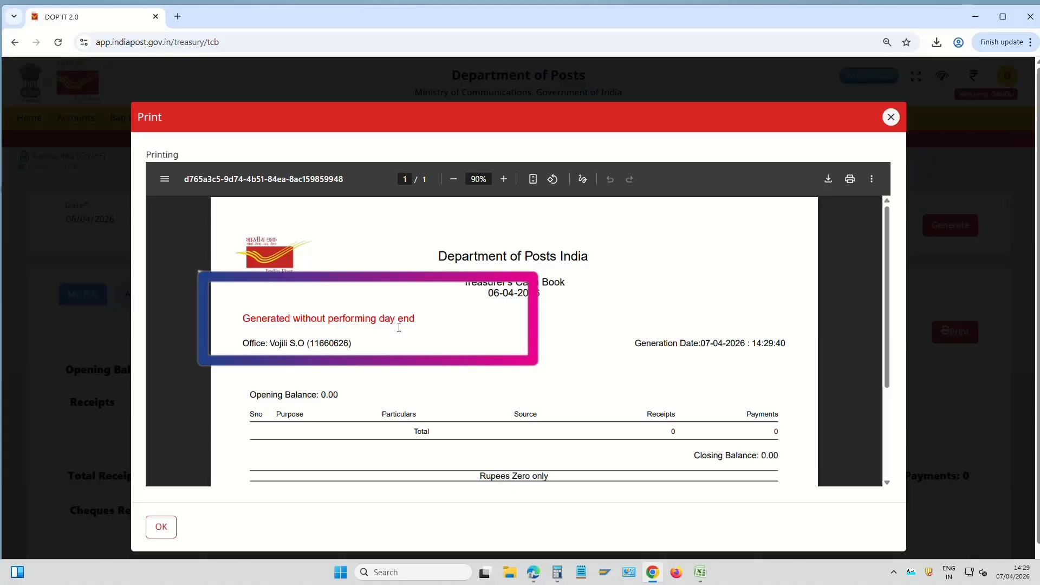
left_click_drag(245, 316, 420, 317)
left_click(306, 319)
left_click_drag(240, 319, 422, 321)
left_click(426, 328)
left_click_drag(242, 320, 373, 320)
left_click(480, 345)
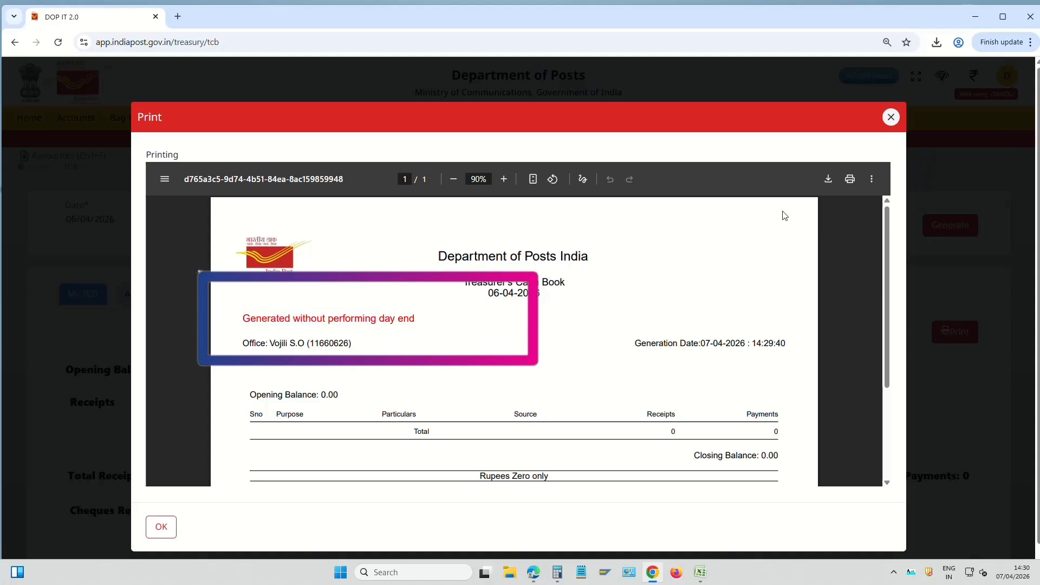
left_click(891, 117)
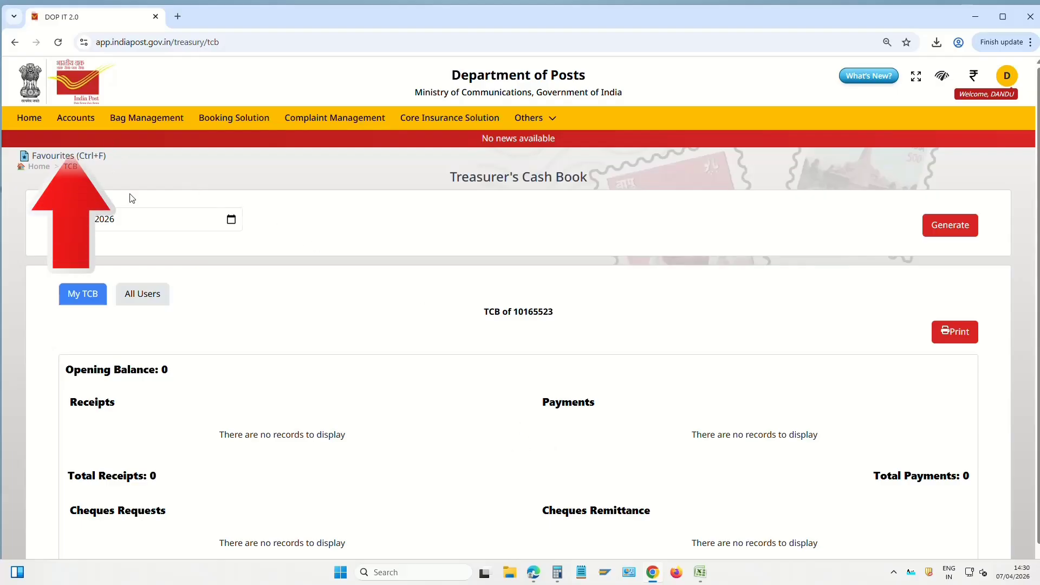
Open the Gudur H.O Bag Close page, note 'No Cash Bag', and bring up Add Remarks
left_click(86, 118)
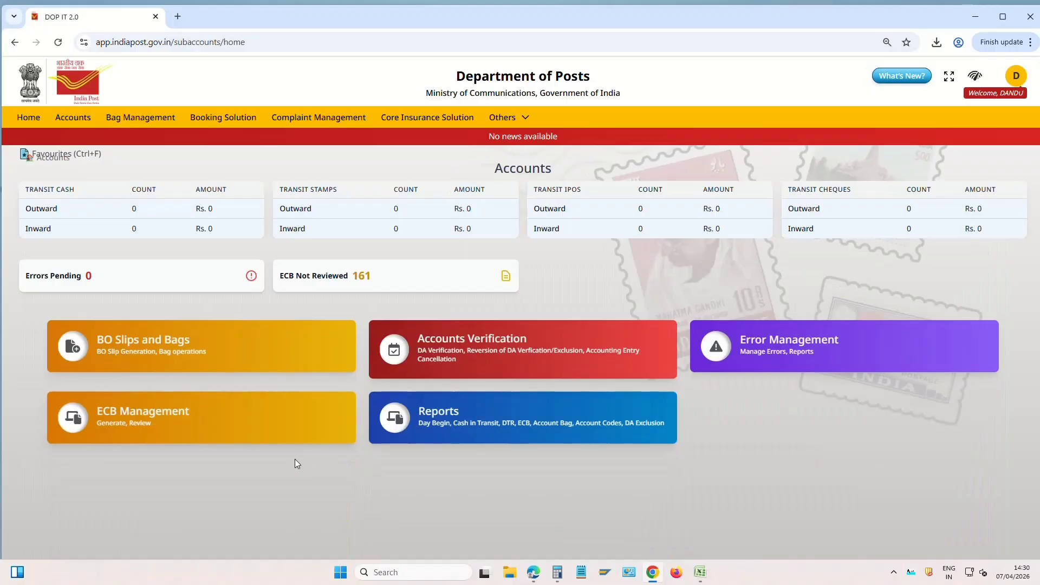
left_click(178, 352)
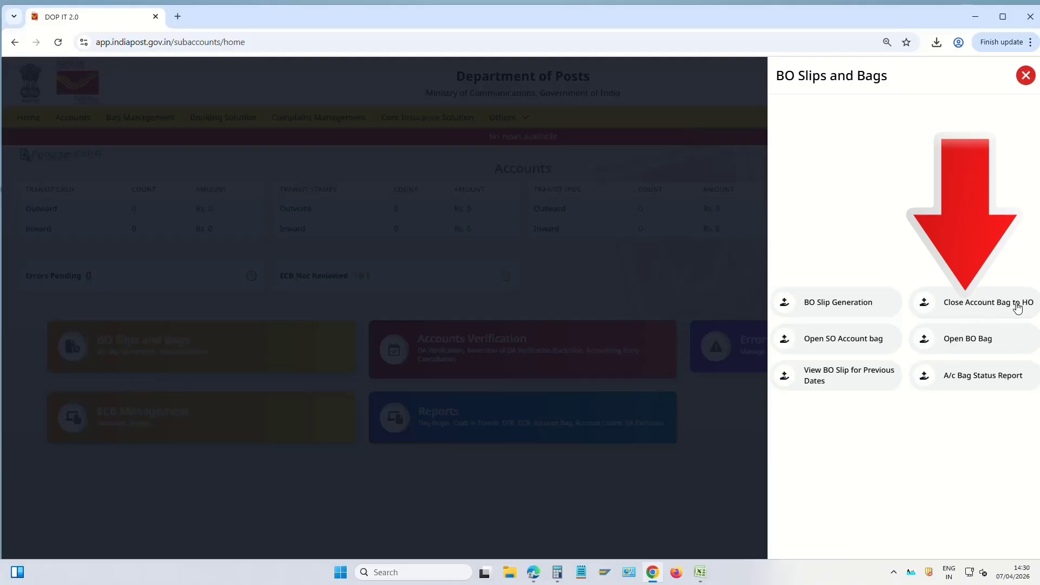
left_click(994, 308)
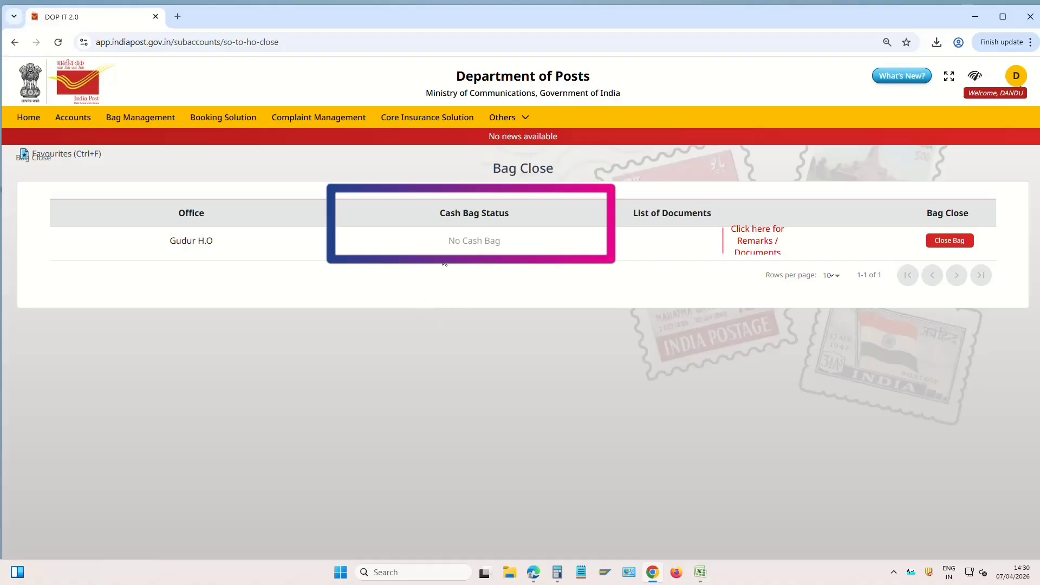
left_click_drag(449, 244, 505, 243)
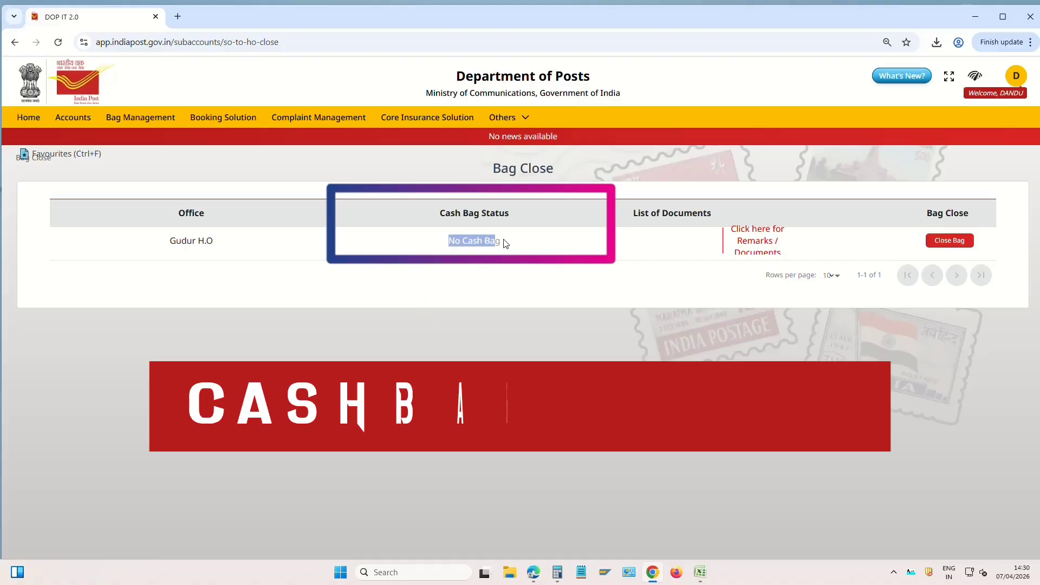
left_click(469, 245)
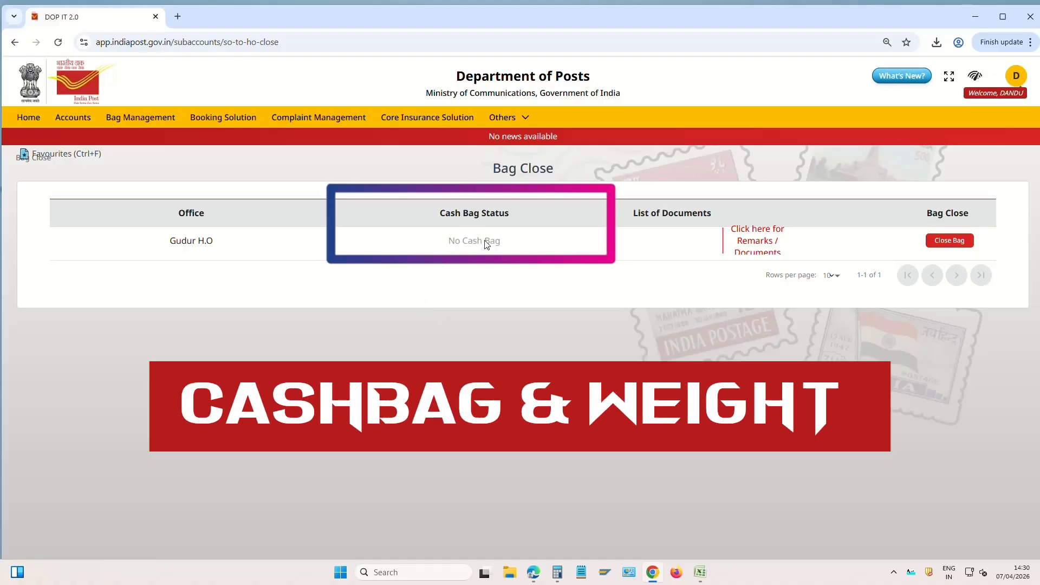
left_click_drag(449, 240, 515, 249)
left_click(520, 247)
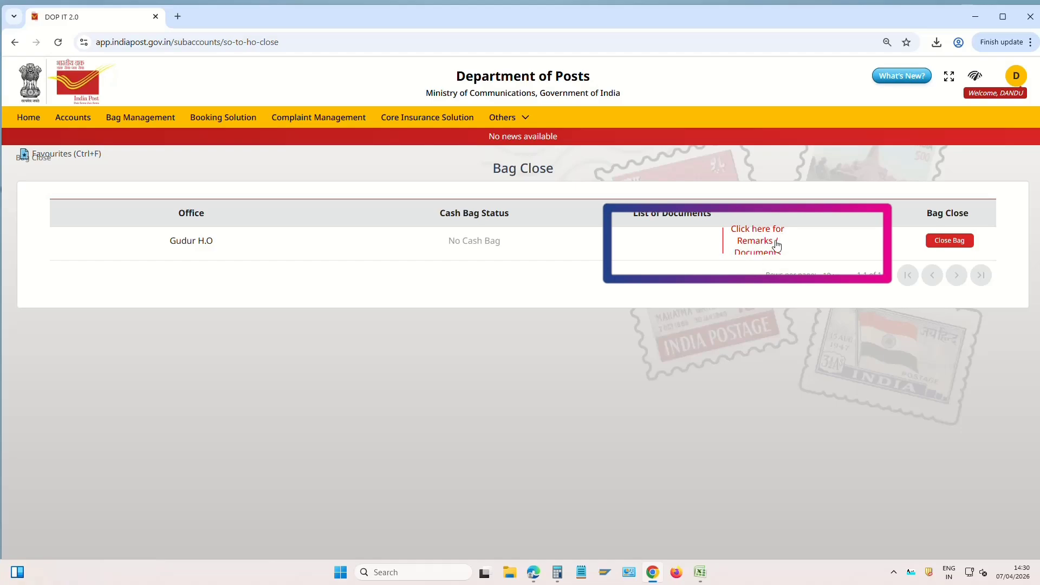
left_click(765, 247)
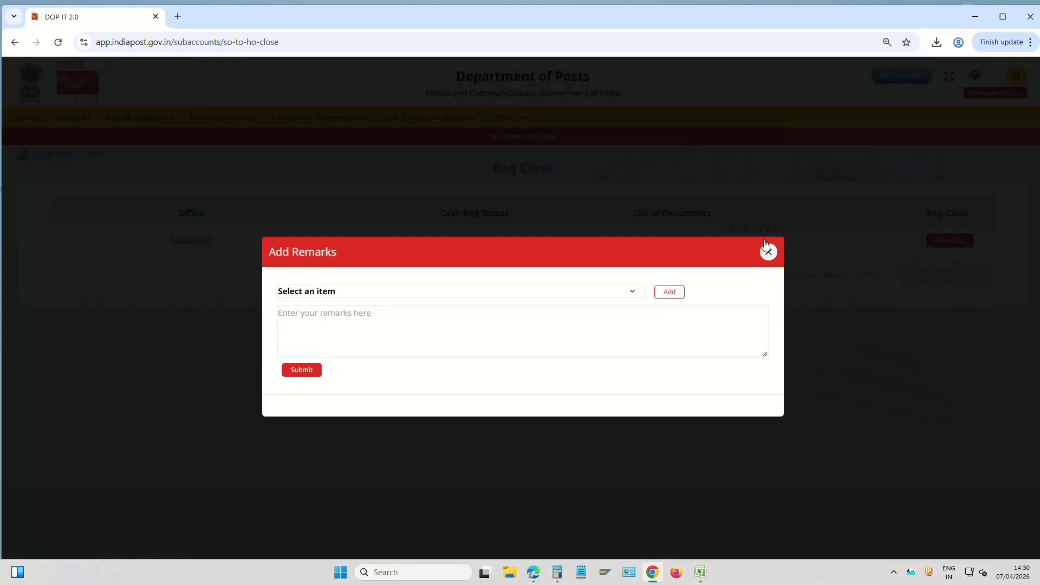
Record 'SB documents : bo dailys accounts and so daily acconts' as the bag's documents
left_click(361, 293)
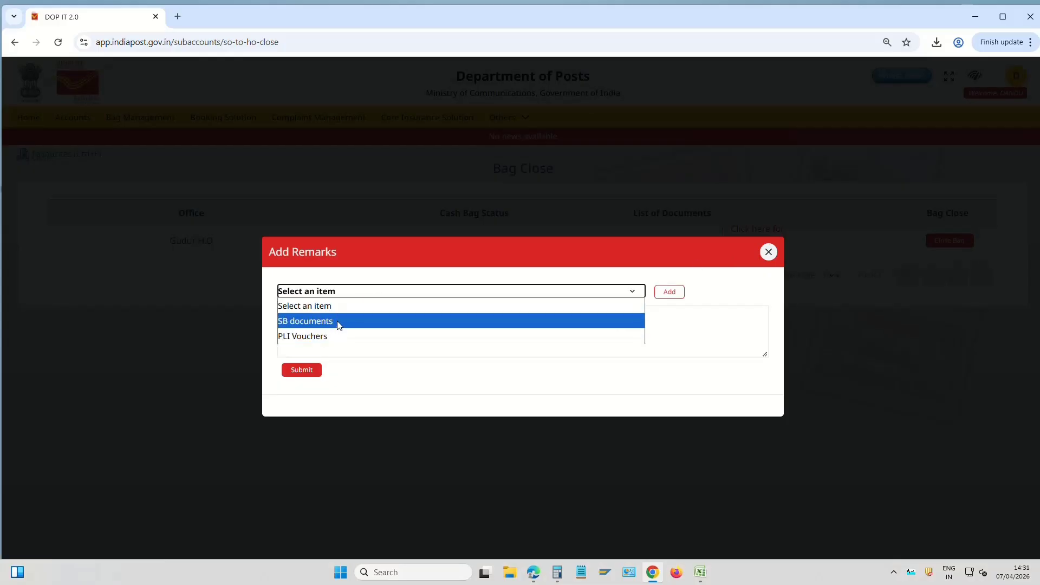
left_click(340, 323)
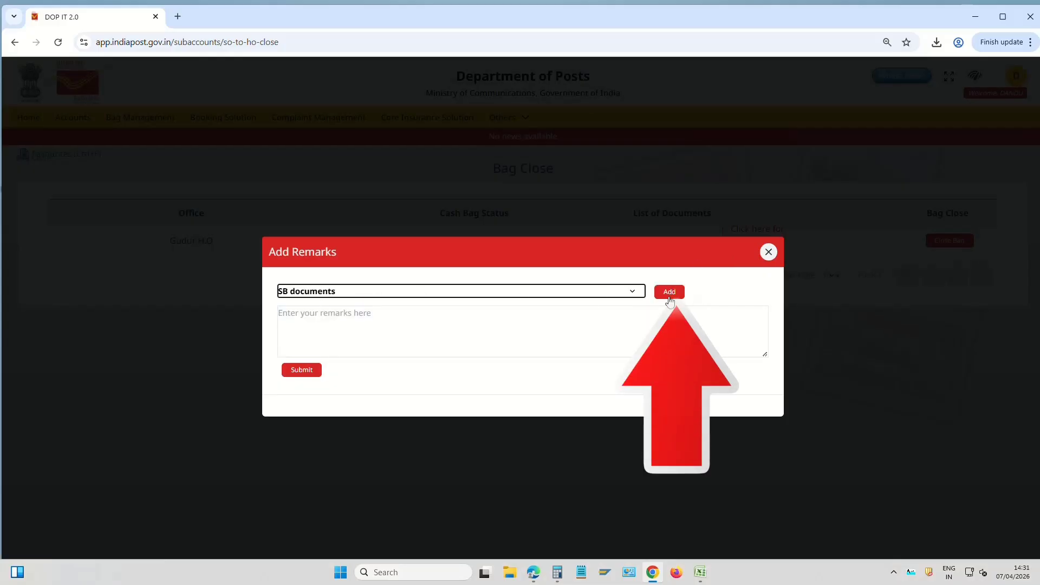
left_click(670, 292)
left_click(362, 319)
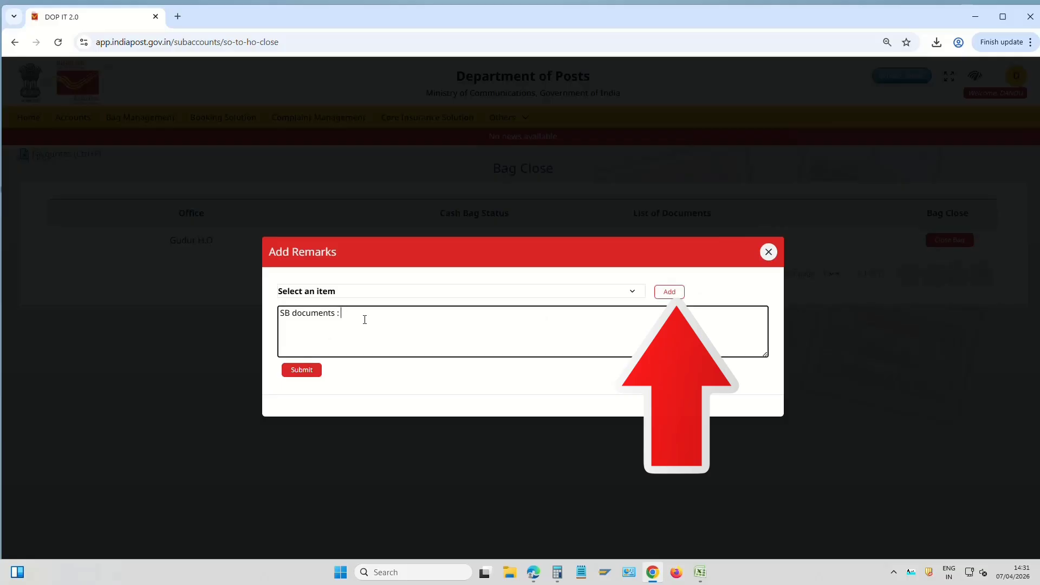
type("sb vo")
key("BackSpace")
key("BackSpace")
key("BackSpace")
key("BackSpace")
key("BackSpace")
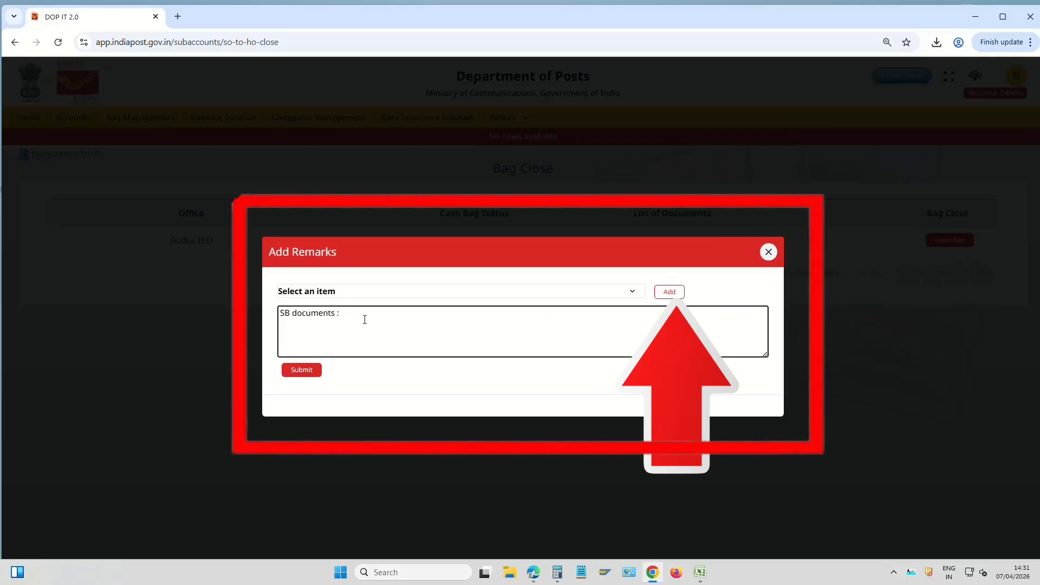
type("bo dailys accounts and so daily acconts")
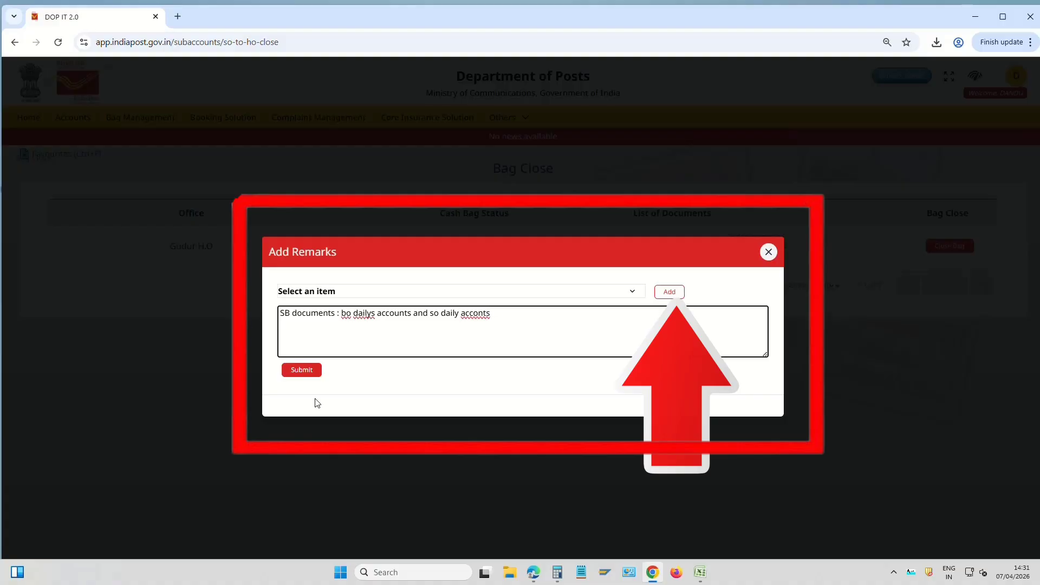
left_click(308, 370)
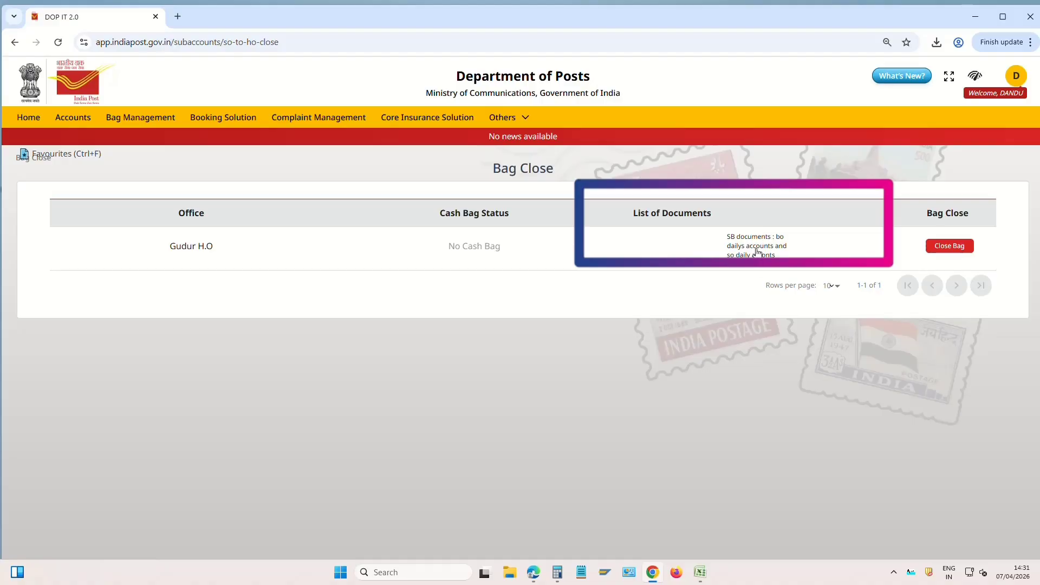
Close the Gudur H.O account bag without a cash bag, weight 100 grams
left_click_drag(450, 247, 499, 249)
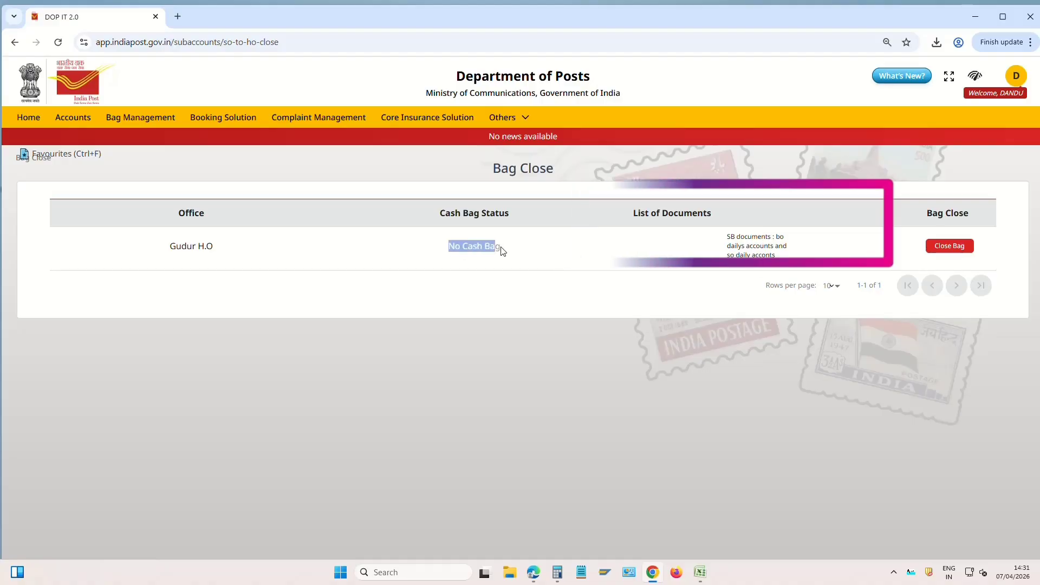
left_click(955, 247)
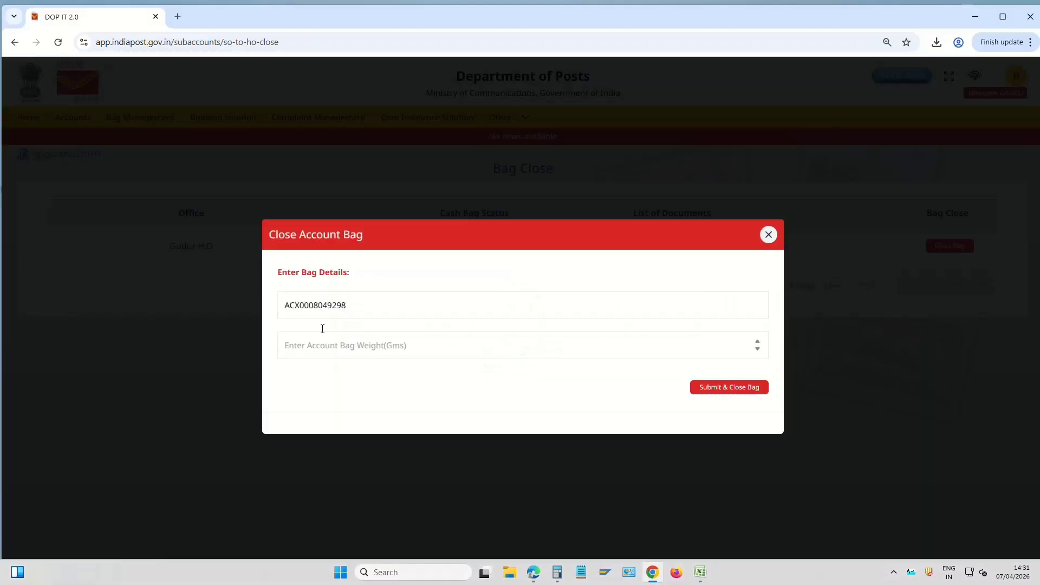
left_click_drag(405, 311, 266, 314)
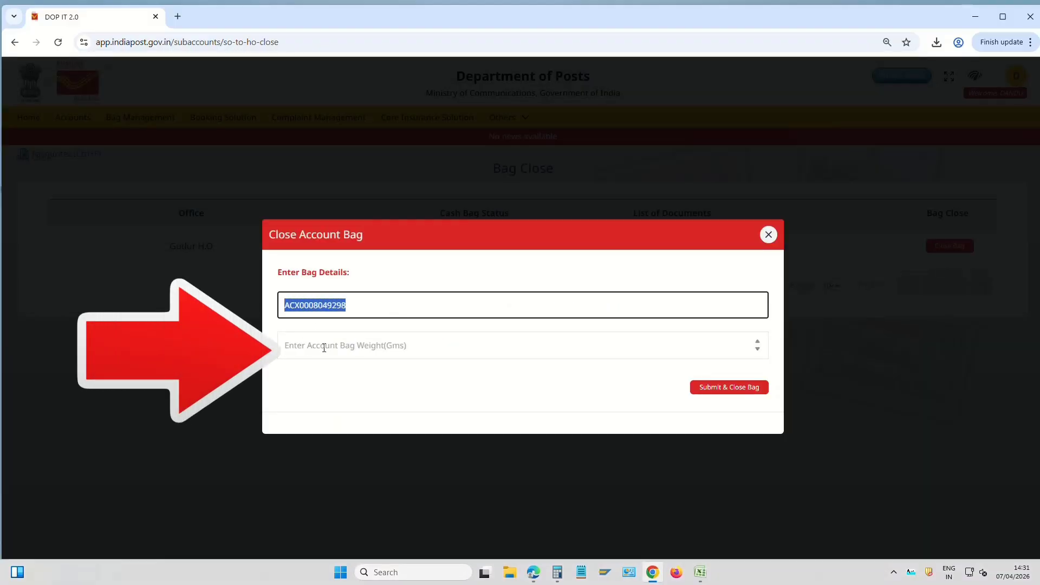
left_click(335, 349)
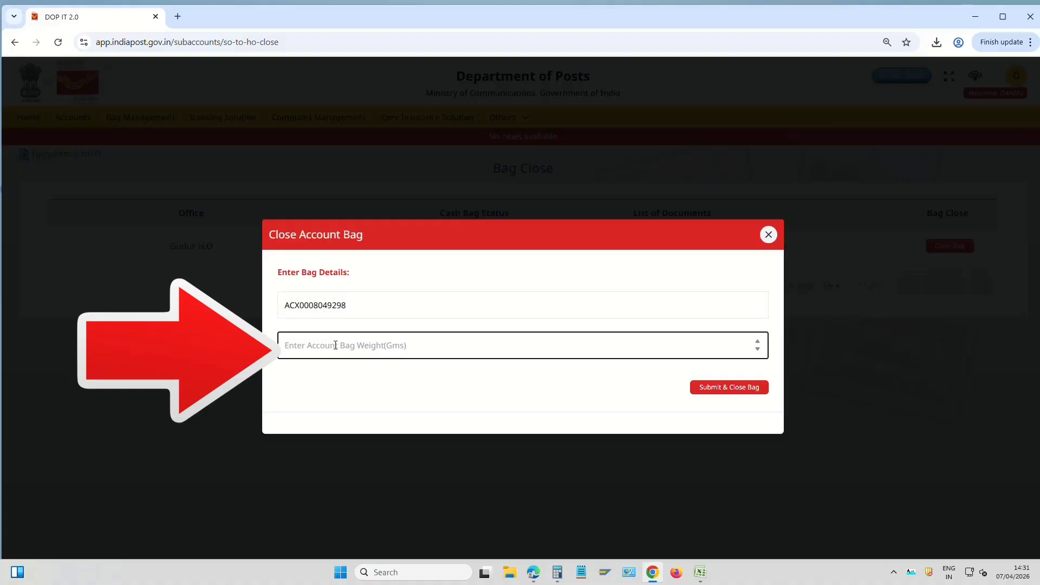
type("100")
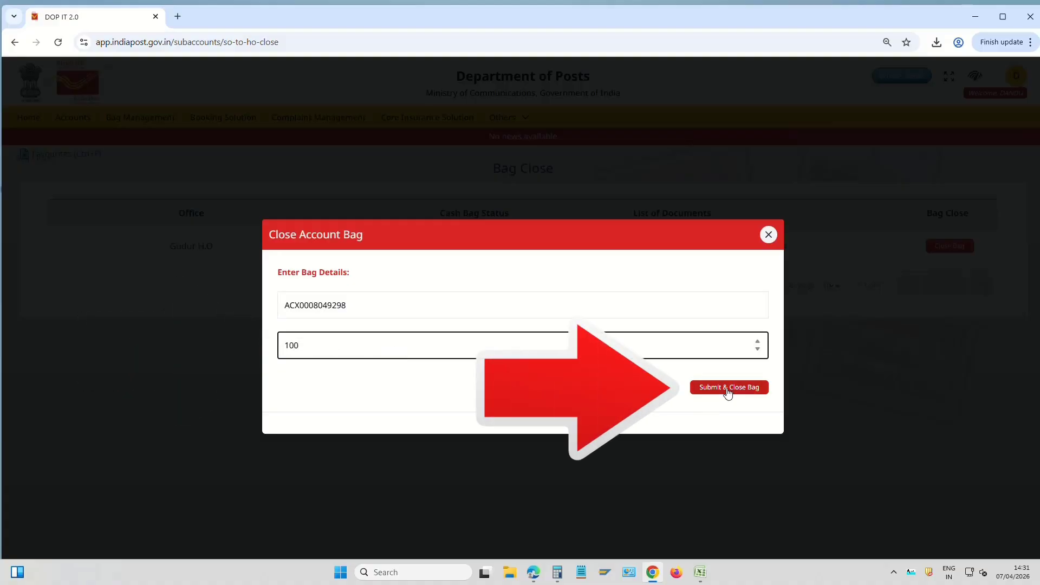
left_click(750, 388)
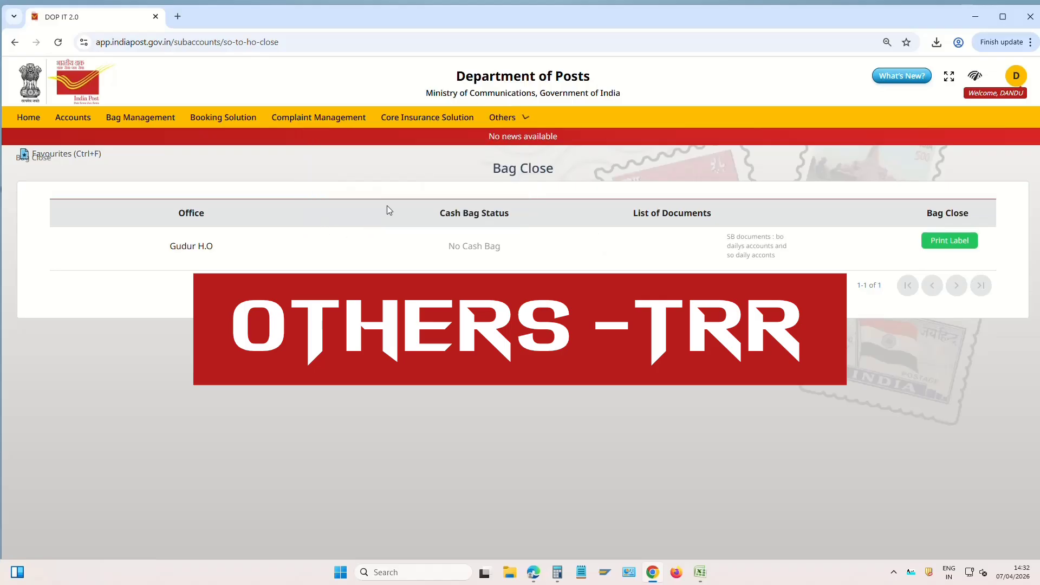
mouse_move(502, 117)
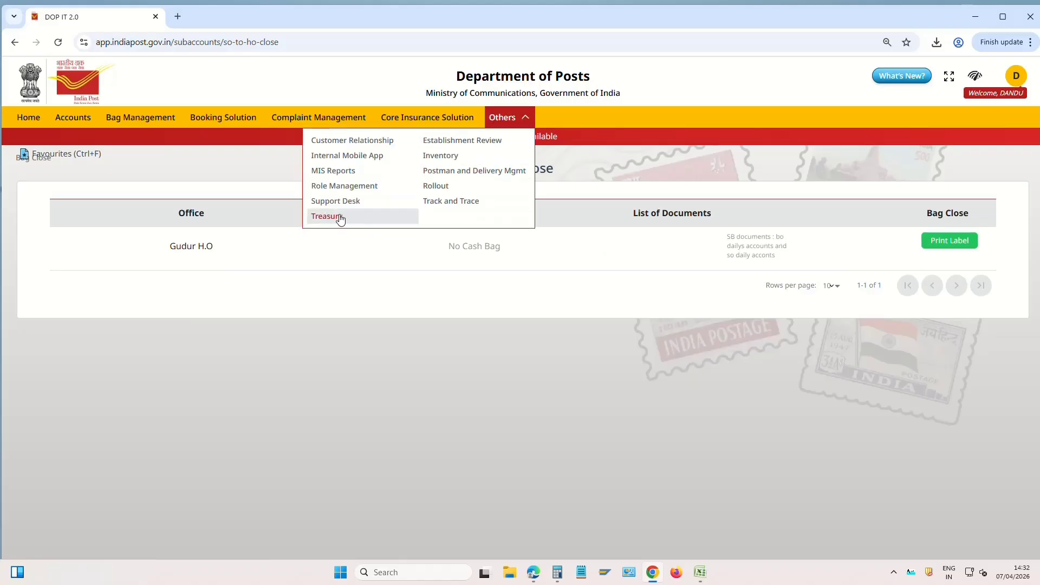
Open Cash Remittance from Treasury's Cash/Cheques options
left_click(341, 216)
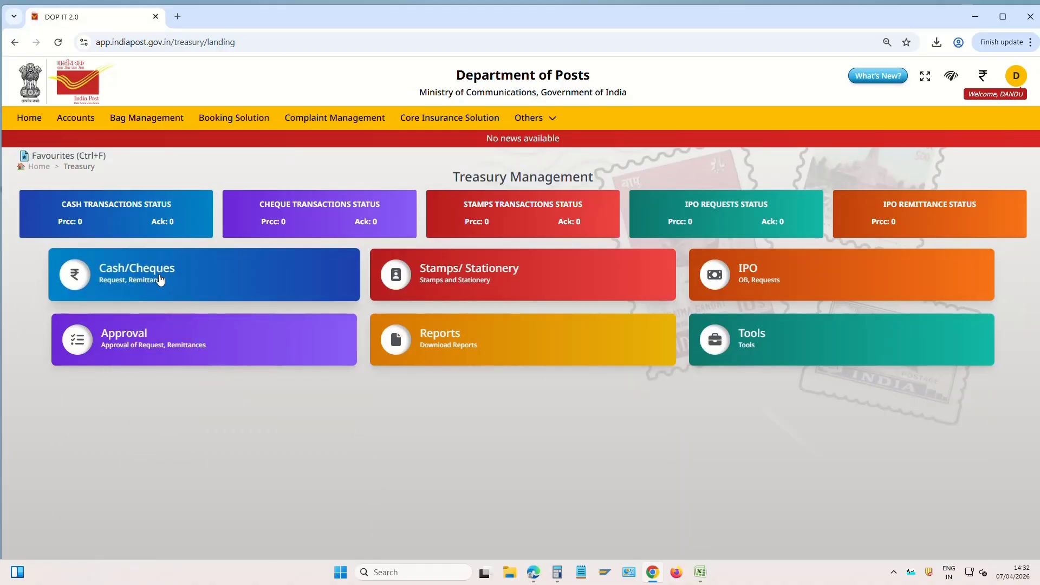
left_click(160, 279)
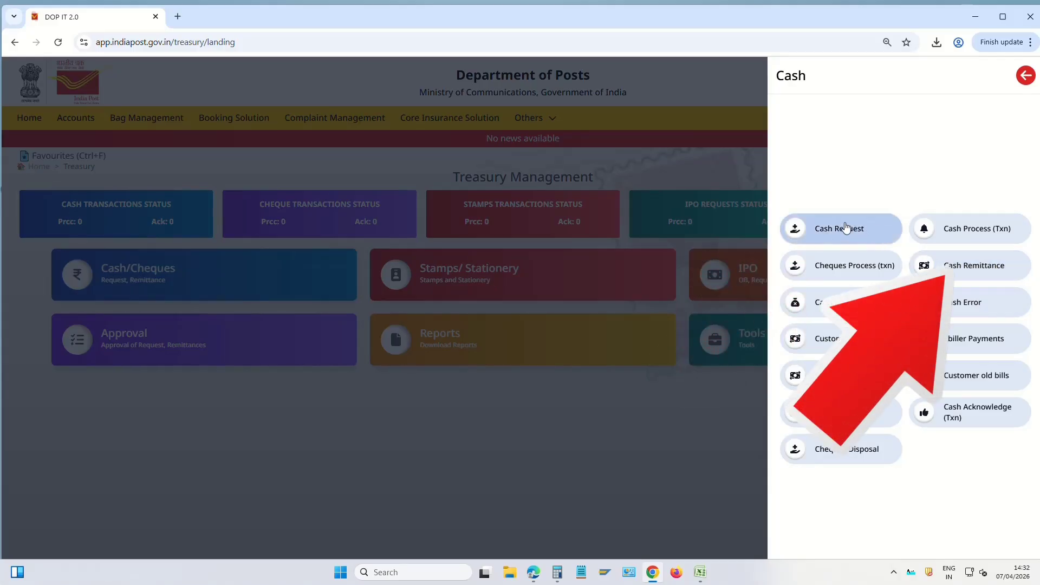
left_click(979, 270)
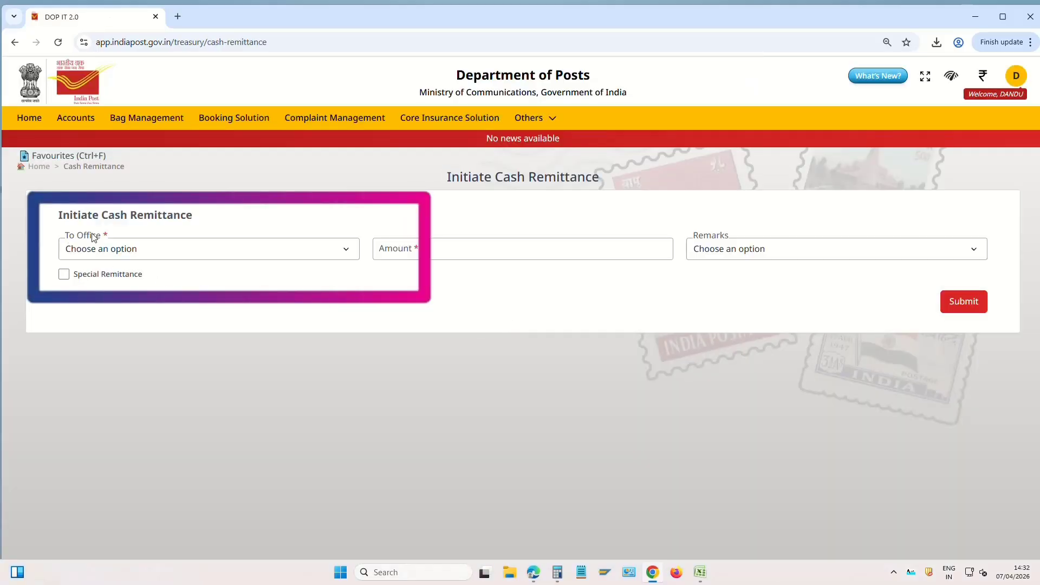
Fill the remittance with To Office Gudur H.O, amount 20000, remark Excess Cash Remittance
left_click(143, 249)
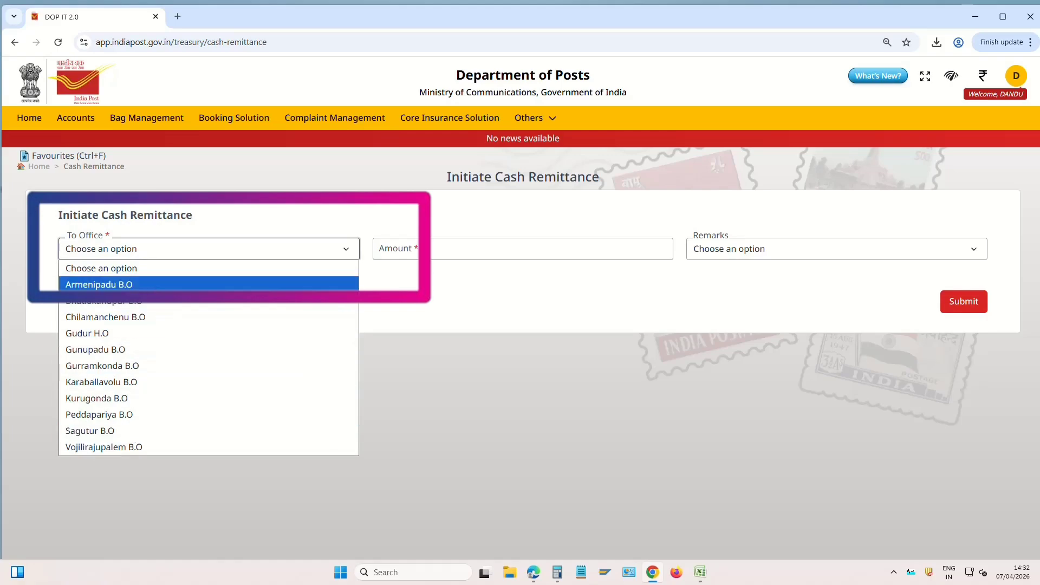
left_click(116, 333)
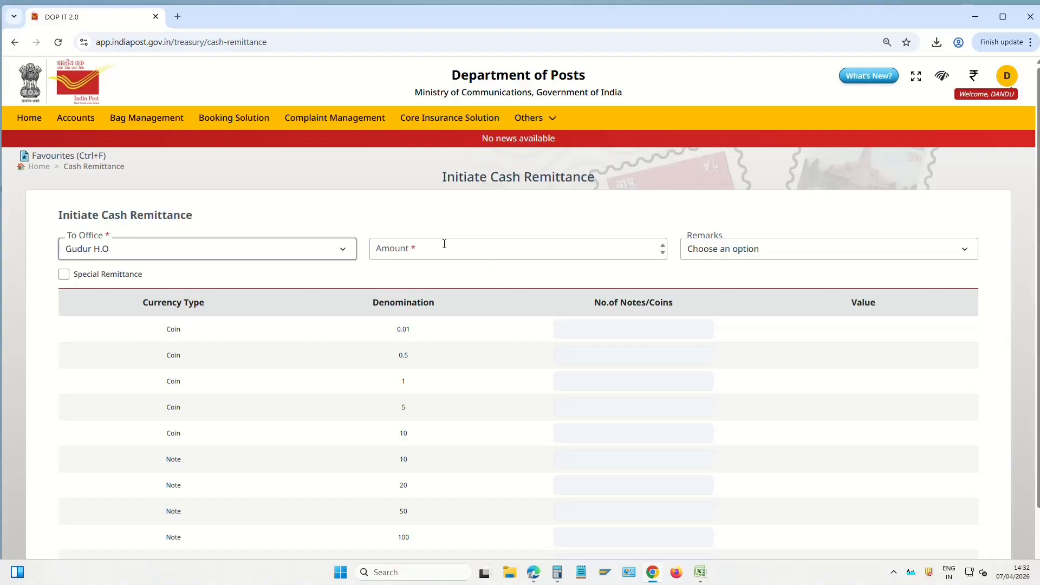
left_click(444, 244)
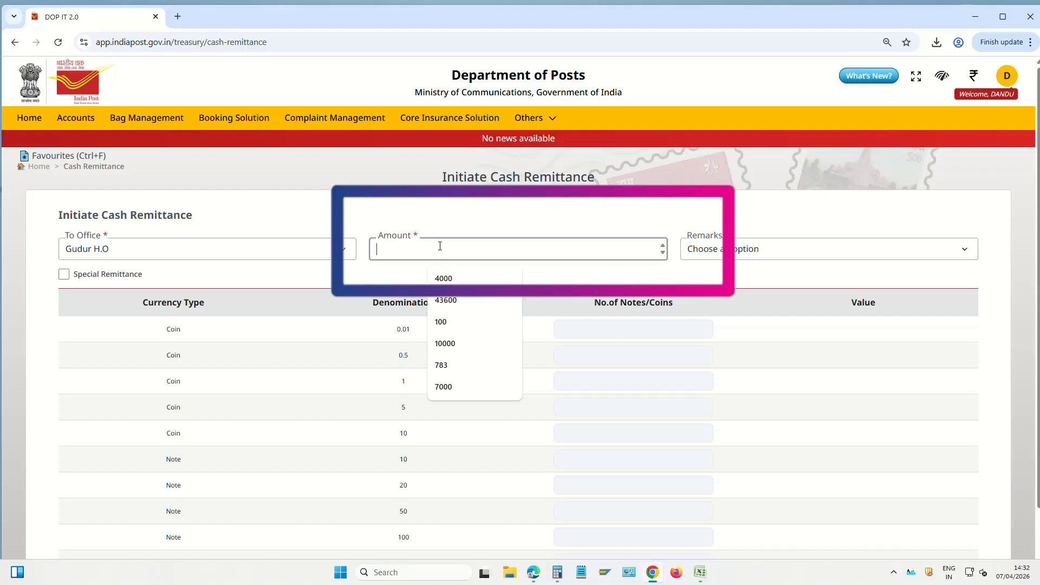
type("5")
key("BackSpace")
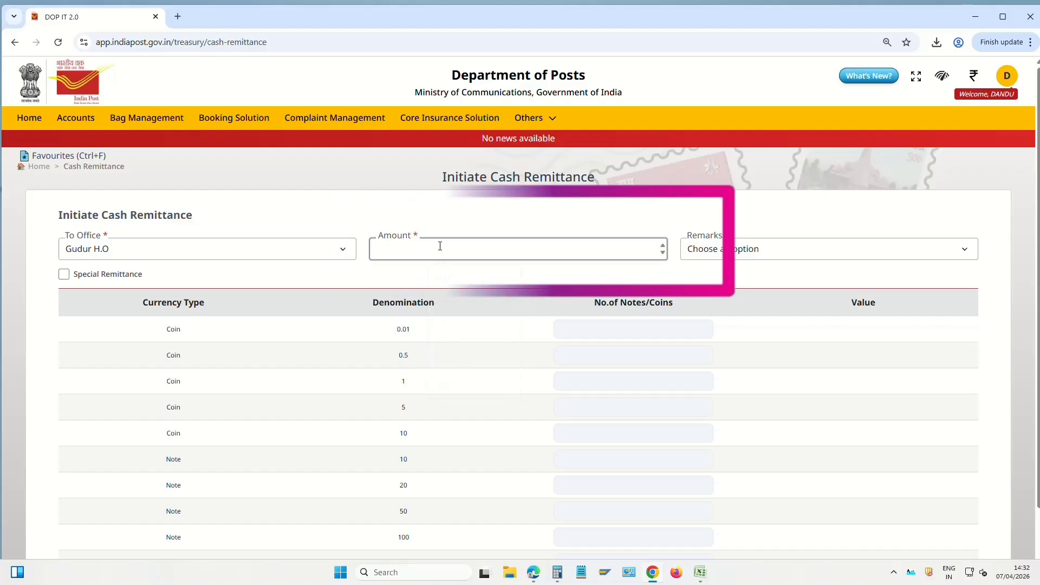
type("20000")
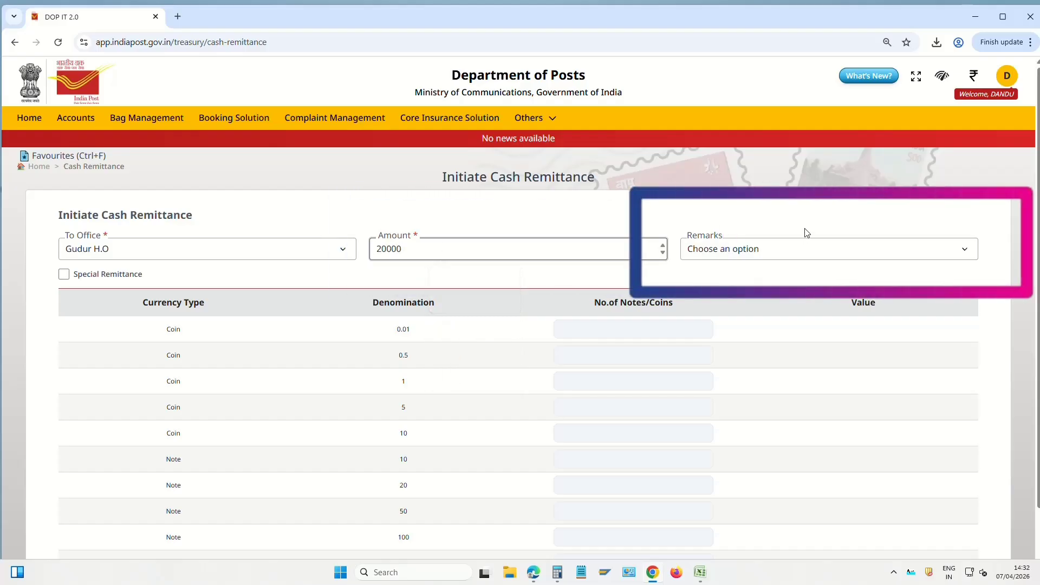
left_click(742, 255)
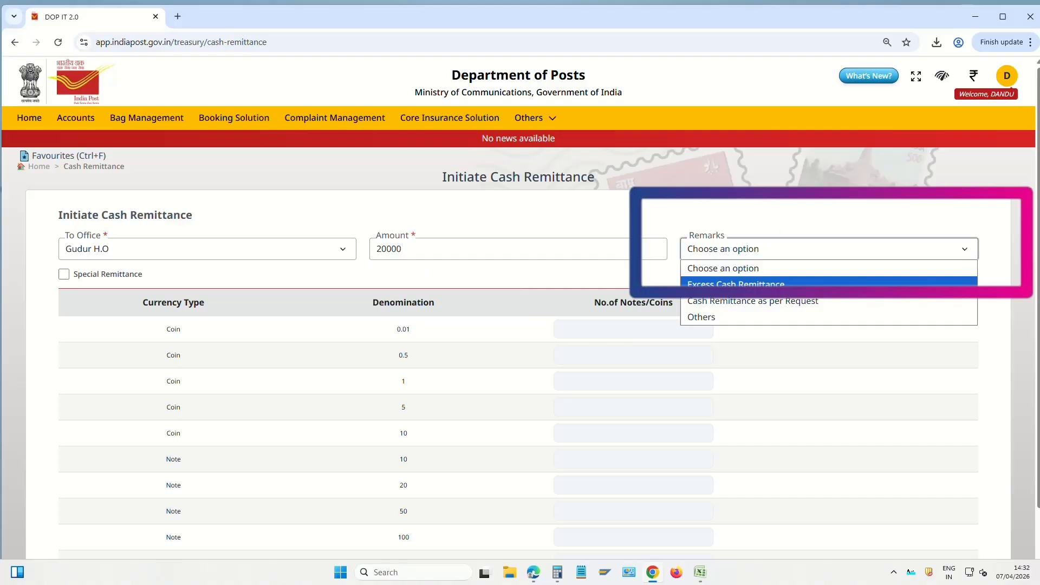
left_click(742, 284)
scroll(788, 339, "down", 2)
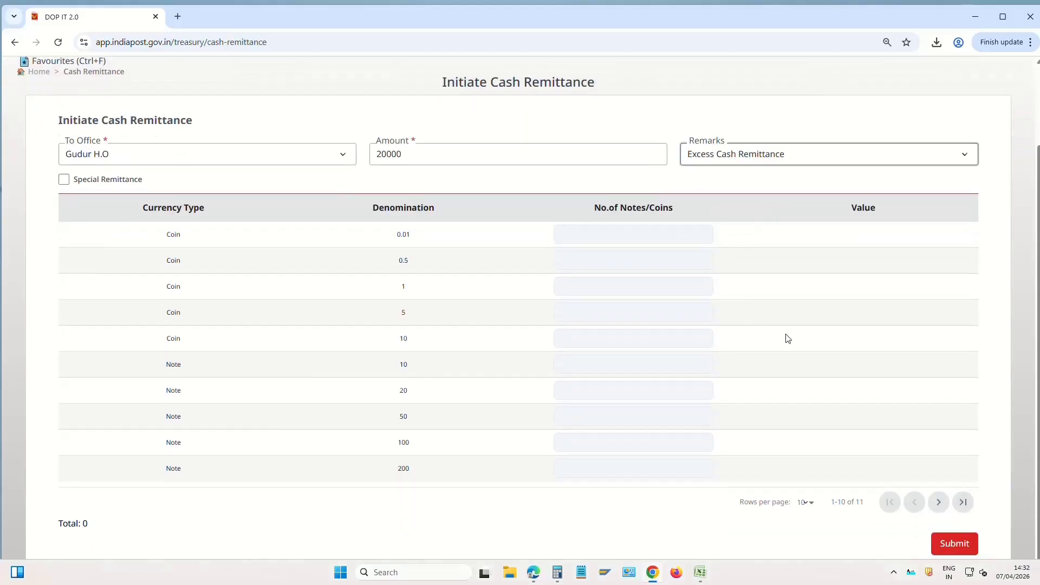
scroll(616, 379, "up", 1)
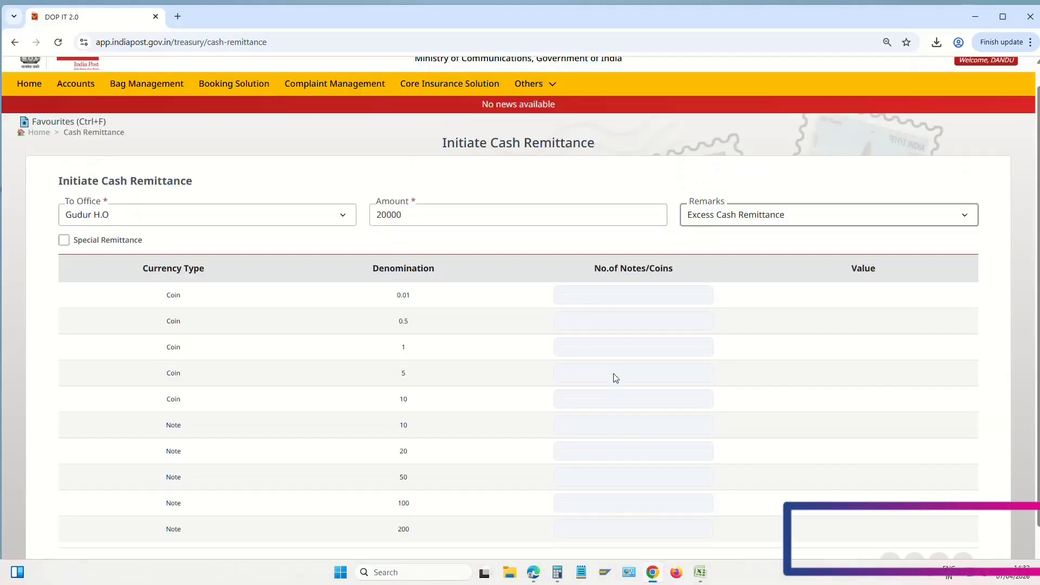
scroll(616, 379, "up", 1)
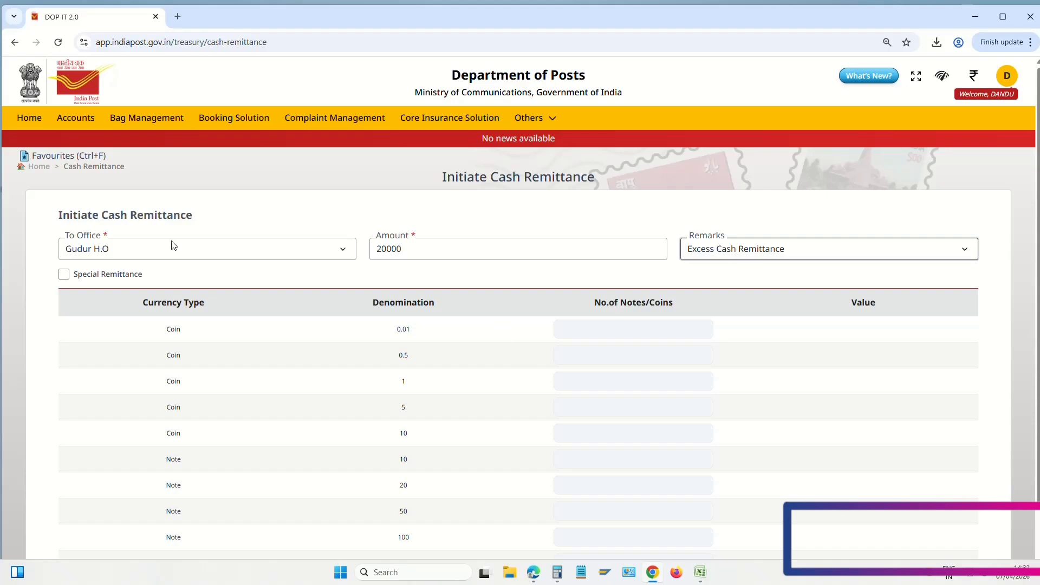
Change the remittance amount to 100000 and mark it as a special remittance
key("shift+Tab")
type("100000")
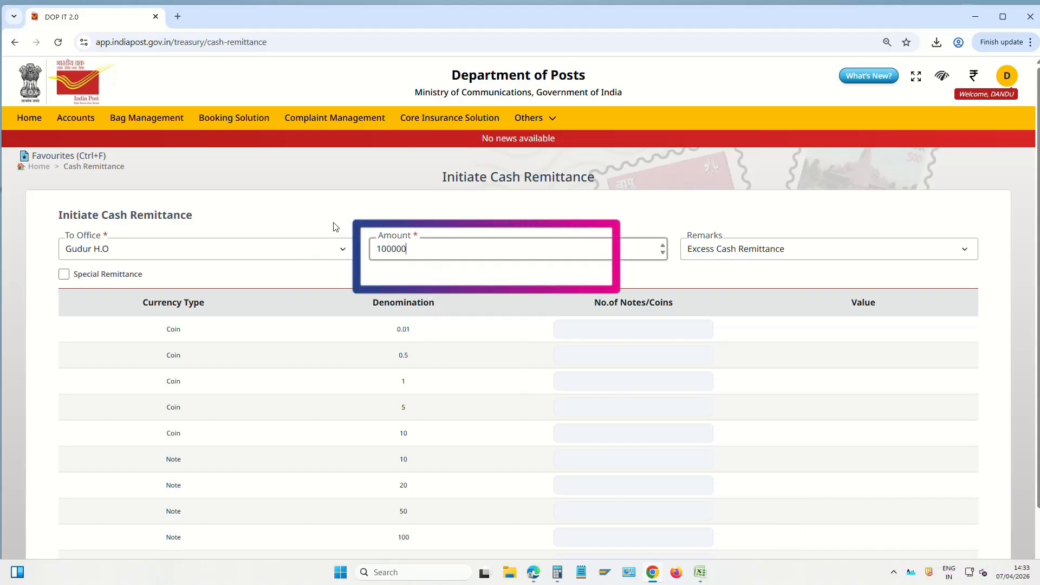
left_click(64, 274)
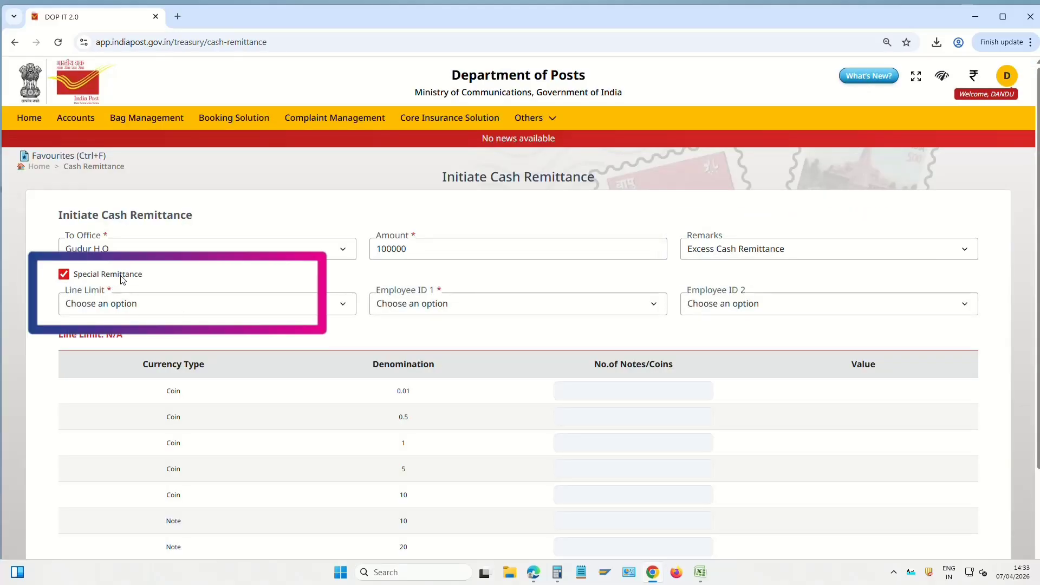
left_click(92, 302)
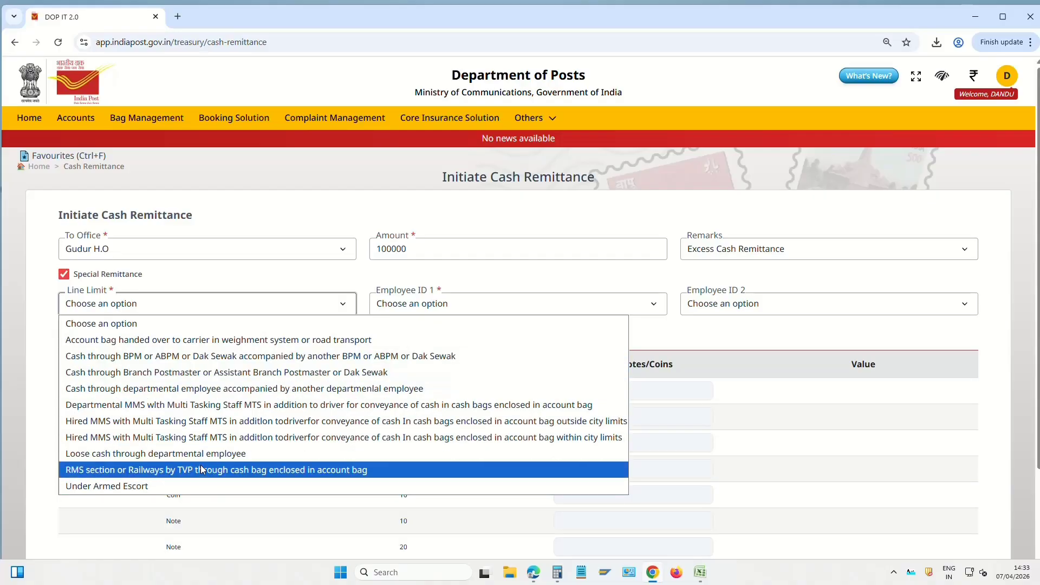
Check the employee ID and 1 rupee coin denomination fields, then return to Treasury Management
left_click(438, 303)
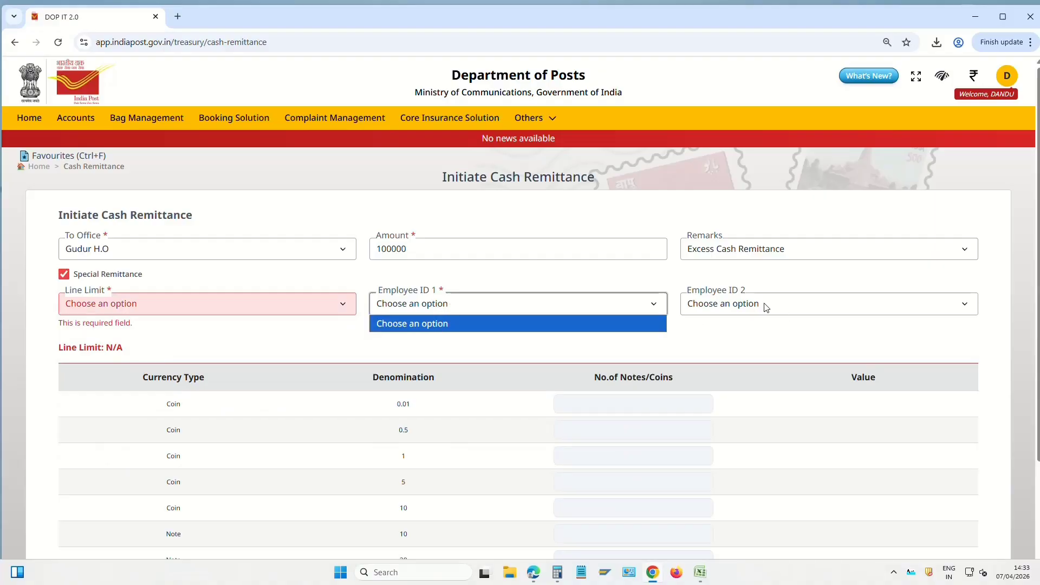
double_click(158, 458)
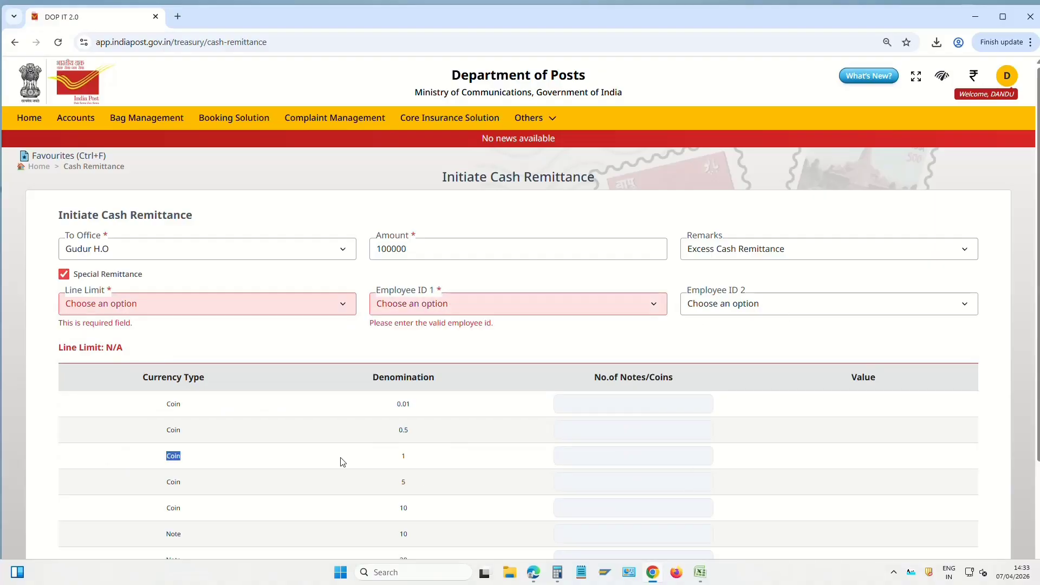
left_click(580, 456)
scroll(758, 487, "down", 3)
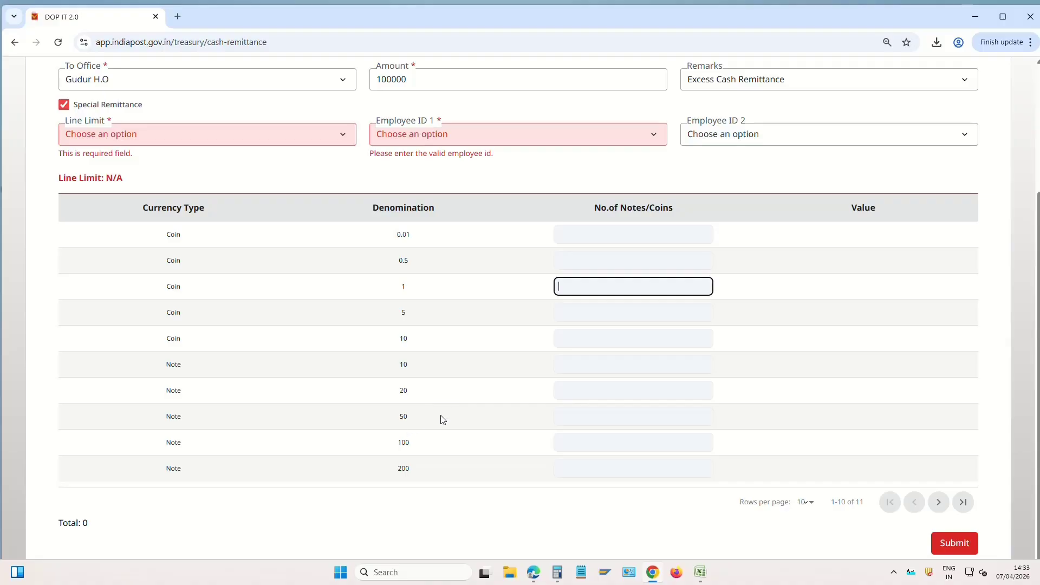
scroll(442, 419, "up", 3)
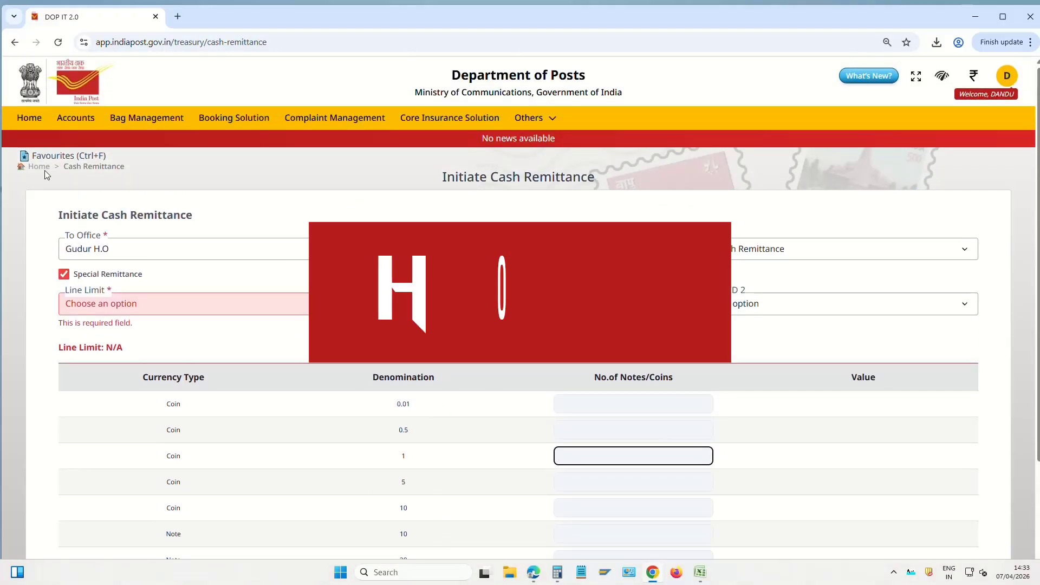
left_click(45, 168)
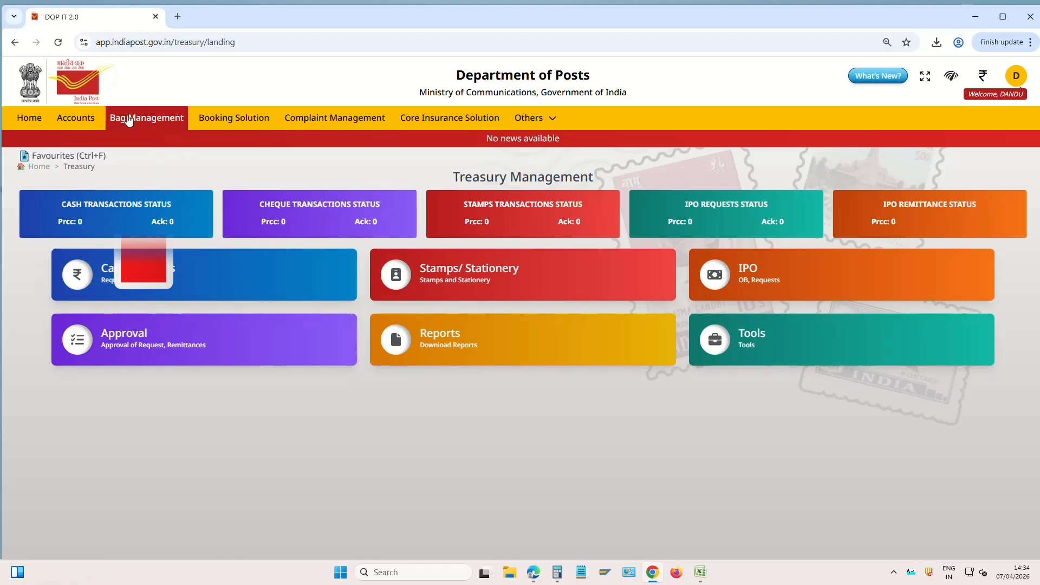
Open Bag Despatch and fetch the expected bags for the Nellore ICH 16:00 bus schedule
left_click(161, 118)
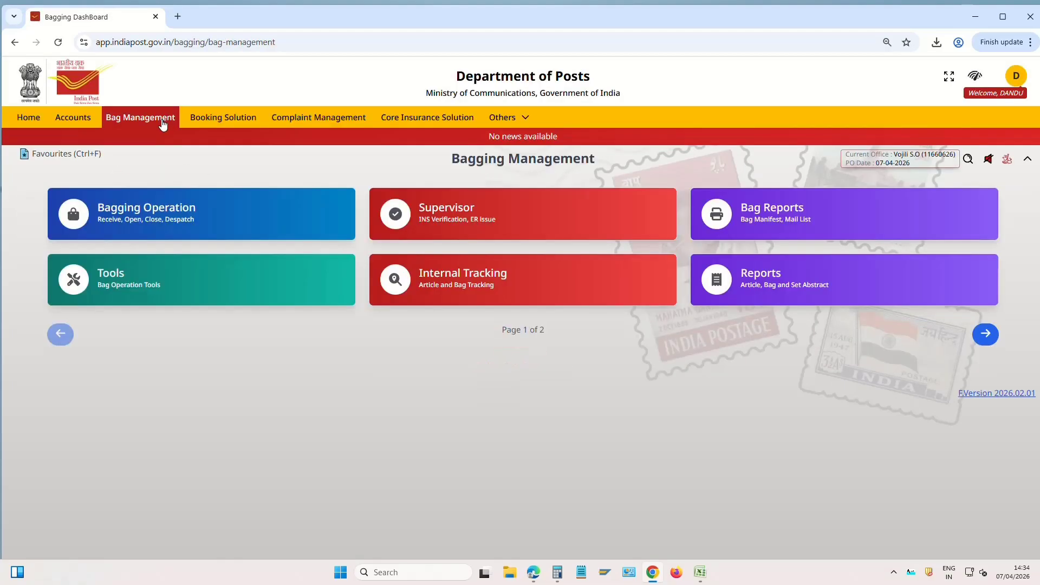
left_click(175, 218)
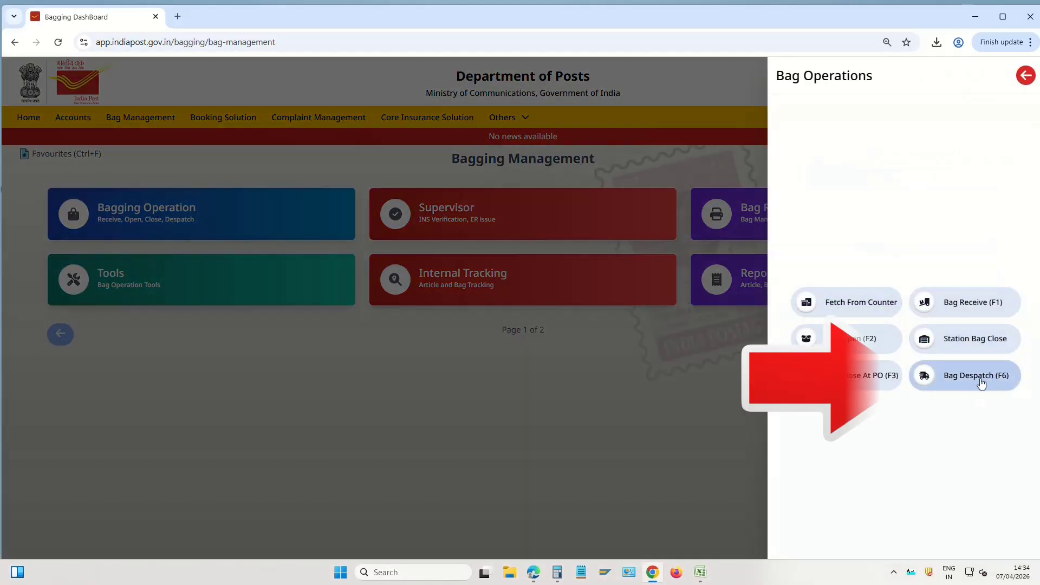
left_click(979, 379)
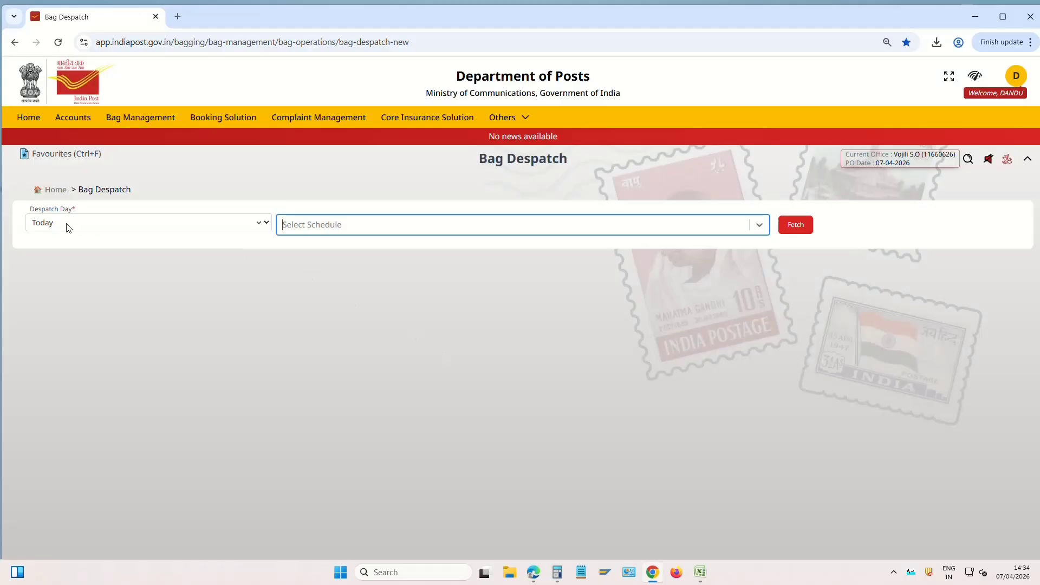
left_click(764, 227)
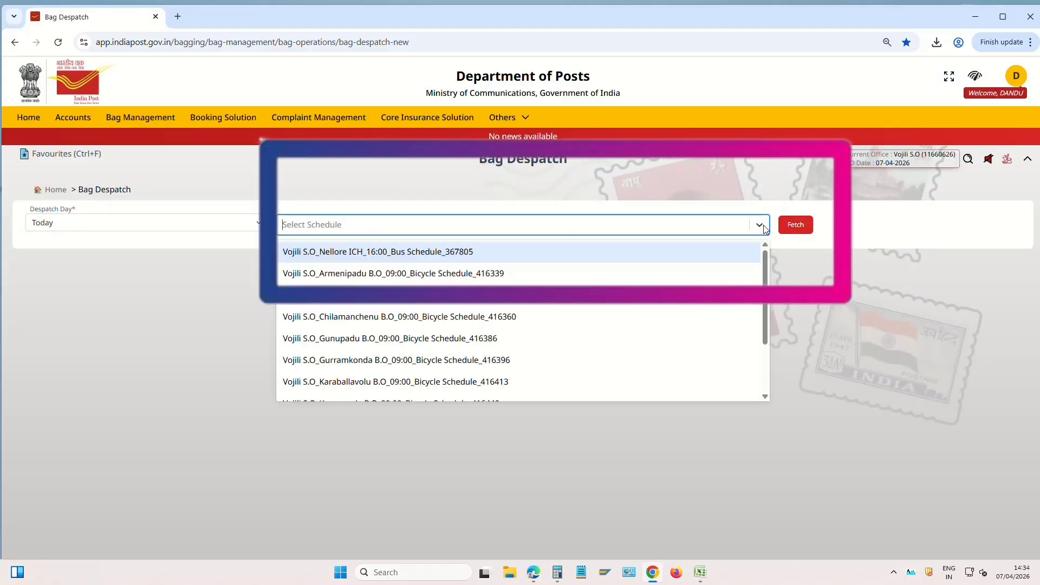
left_click(423, 253)
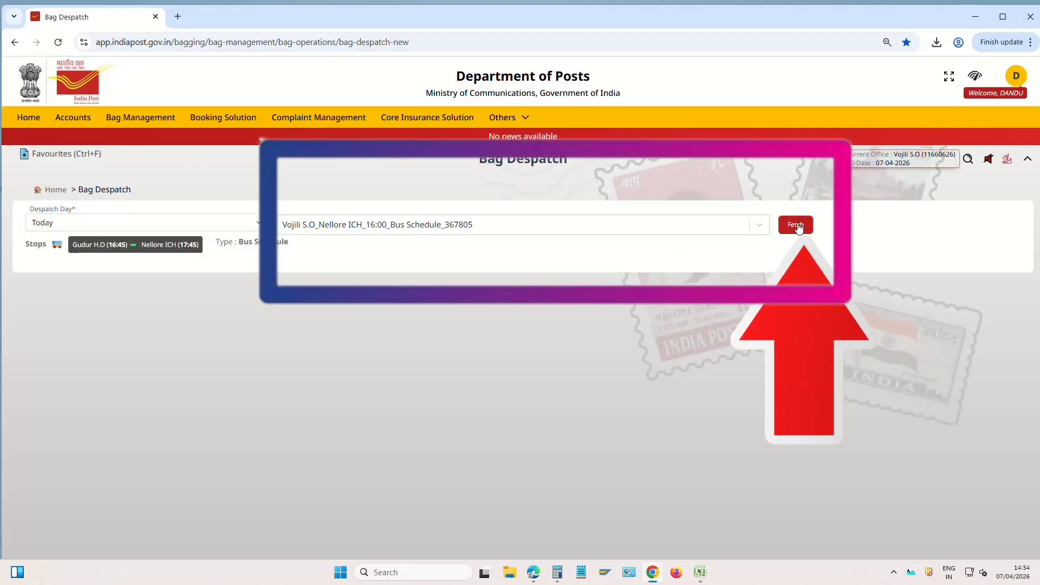
left_click(795, 225)
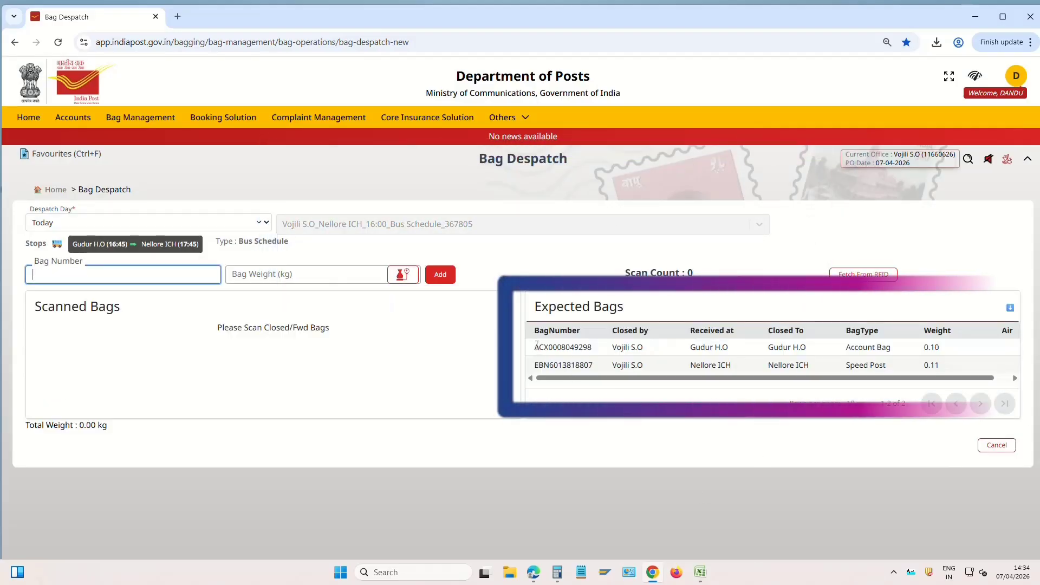
left_click_drag(534, 348, 608, 353)
left_click(546, 369)
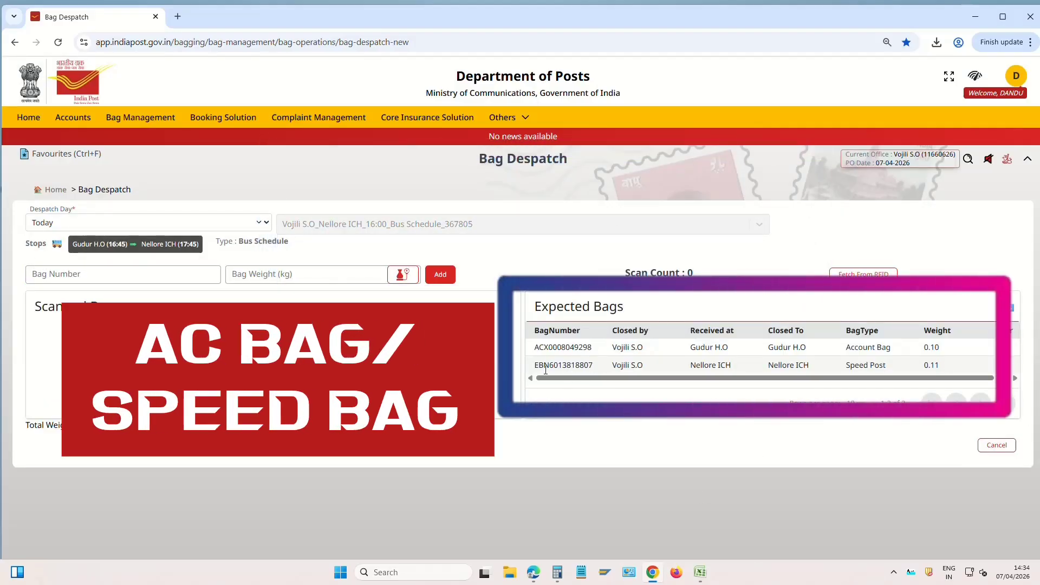
left_click_drag(534, 365, 610, 368)
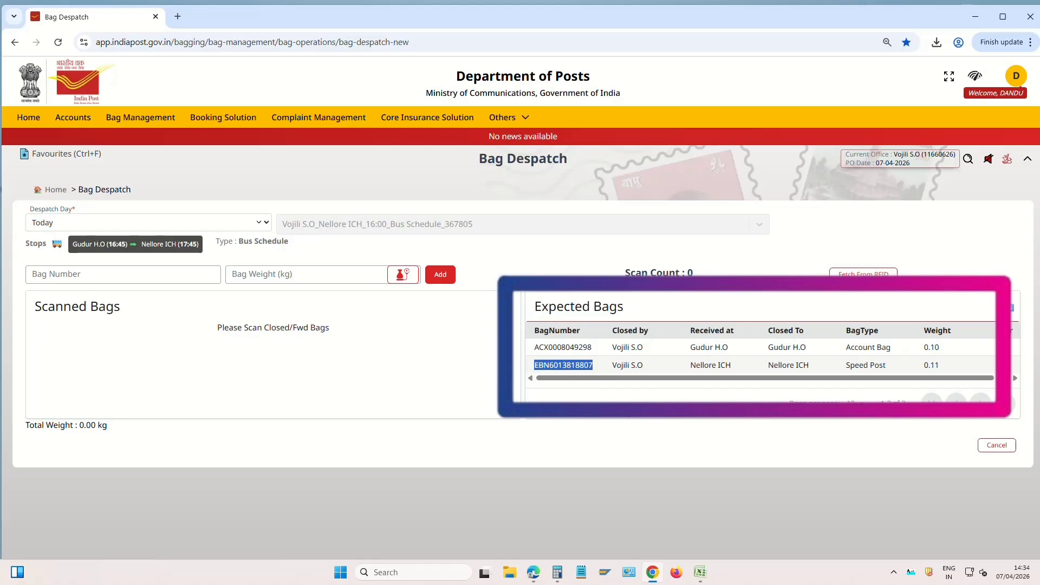
left_click(593, 401)
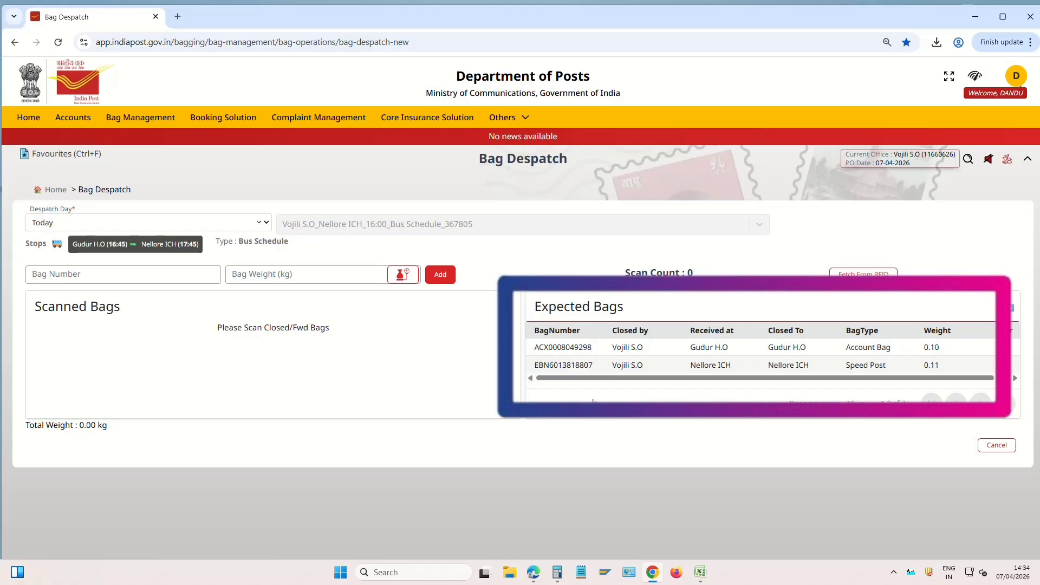
double_click(570, 347)
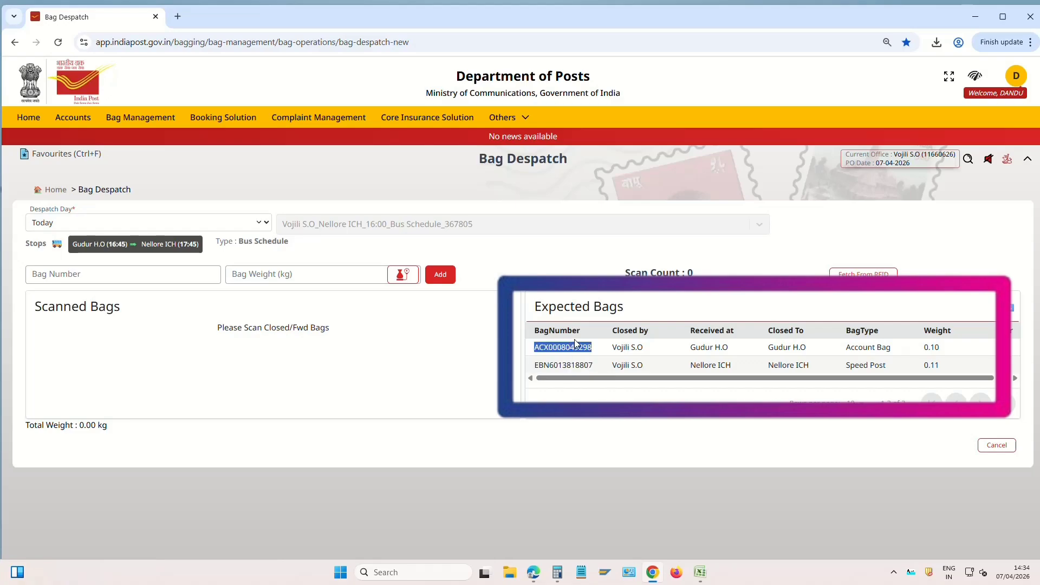
key("ctrl+c")
left_click(191, 273)
key("ctrl+v")
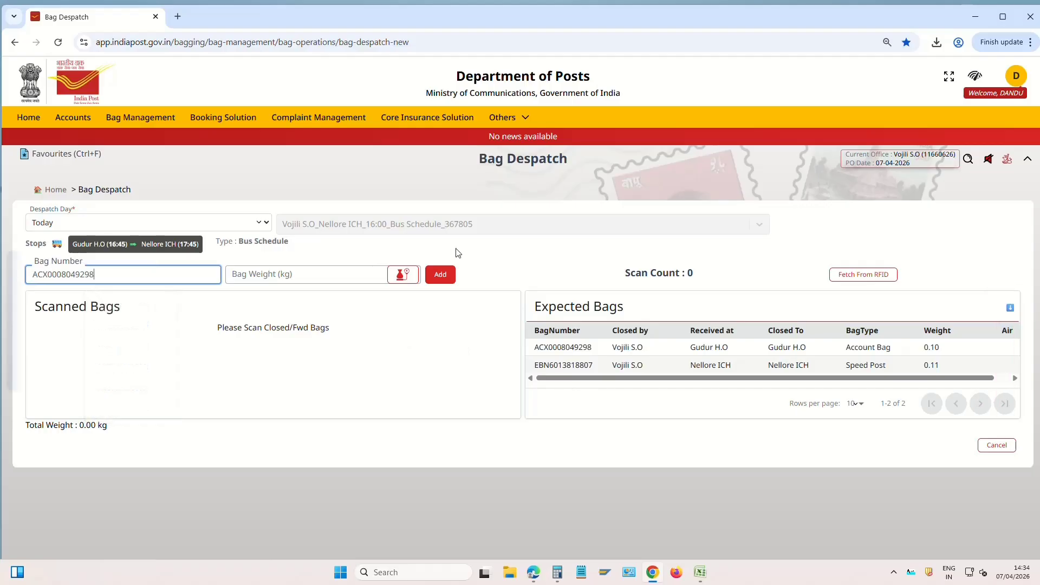
left_click(440, 274)
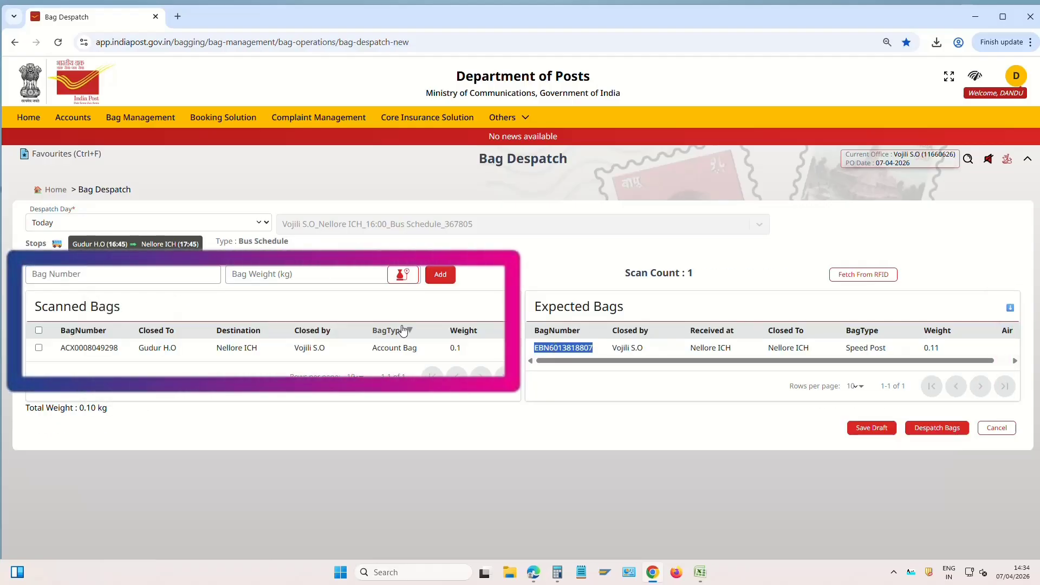
Add the speed post bag to the scanned bags and despatch both bags
key("ctrl+c")
left_click(214, 274)
key("ctrl+v")
left_click(440, 274)
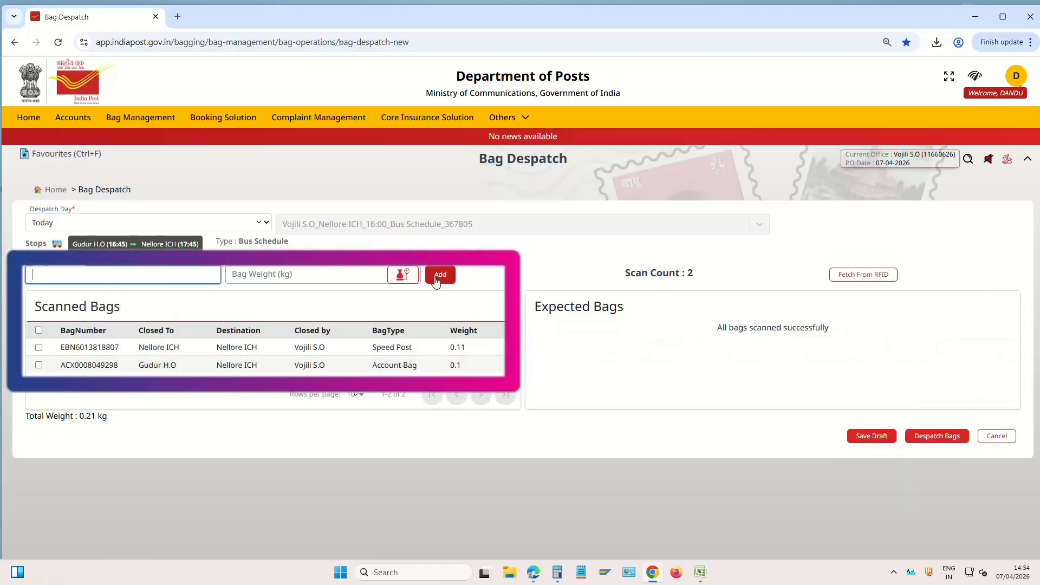
left_click(950, 437)
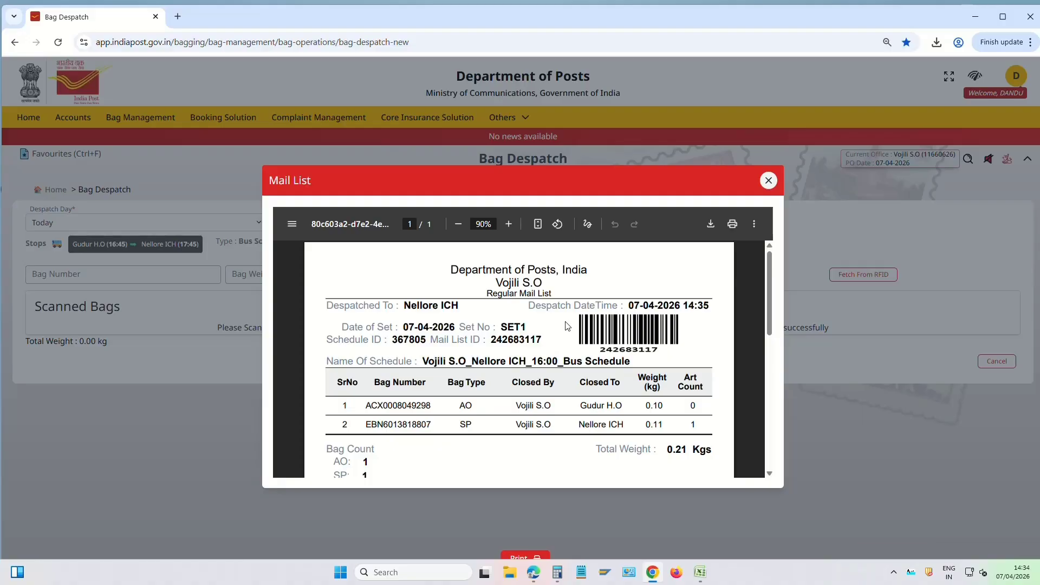
Print the despatch mail list, close it, and move to the Finacle window
left_click(733, 224)
key("Escape")
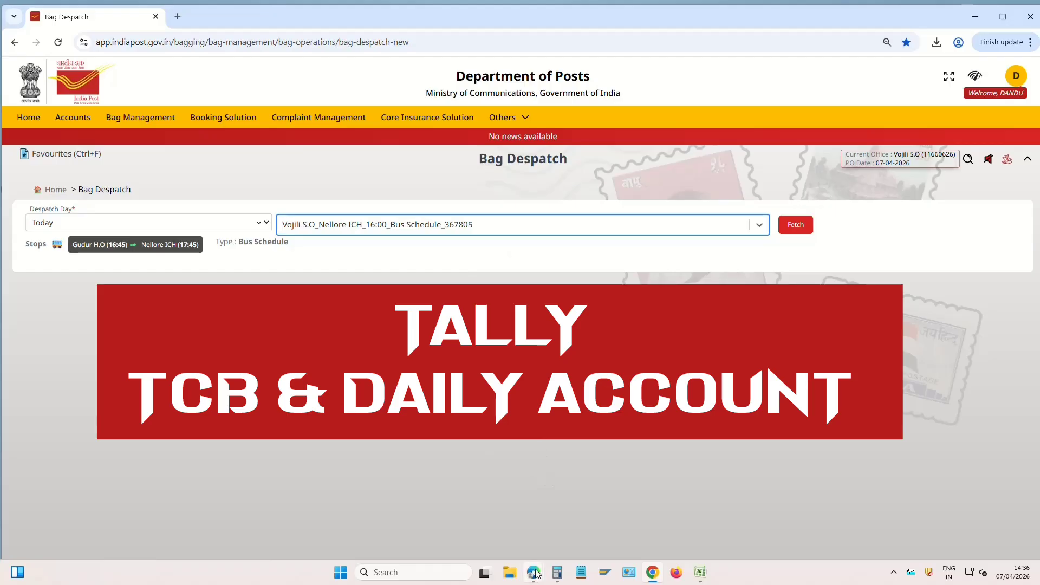
mouse_move(534, 572)
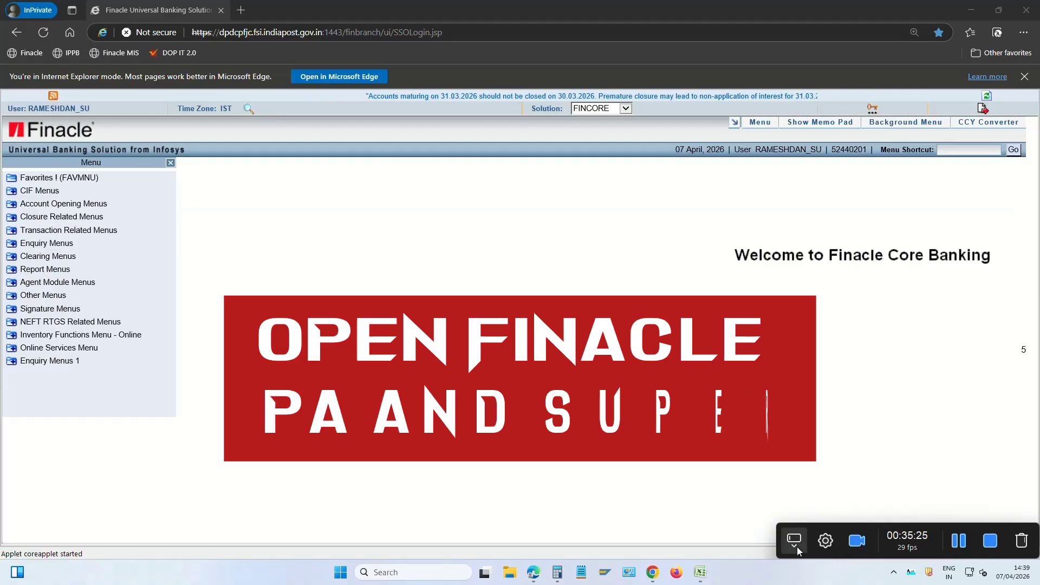
Load the HFTI inquiry for 07-04-2026 and list the Entered, Deleted, Posted, Verified statuses
left_click(920, 469)
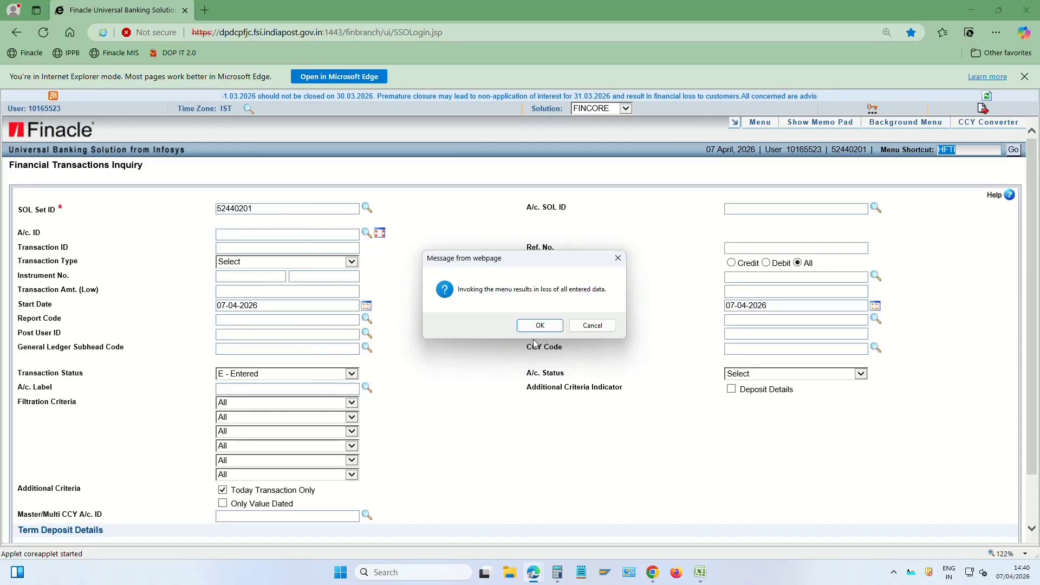
left_click(540, 325)
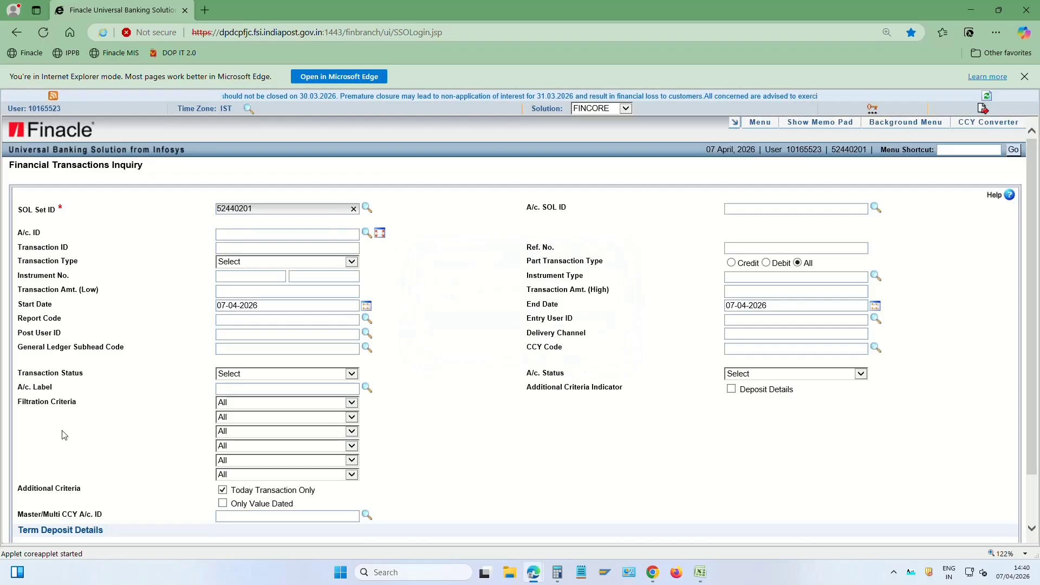
left_click_drag(19, 377, 84, 378)
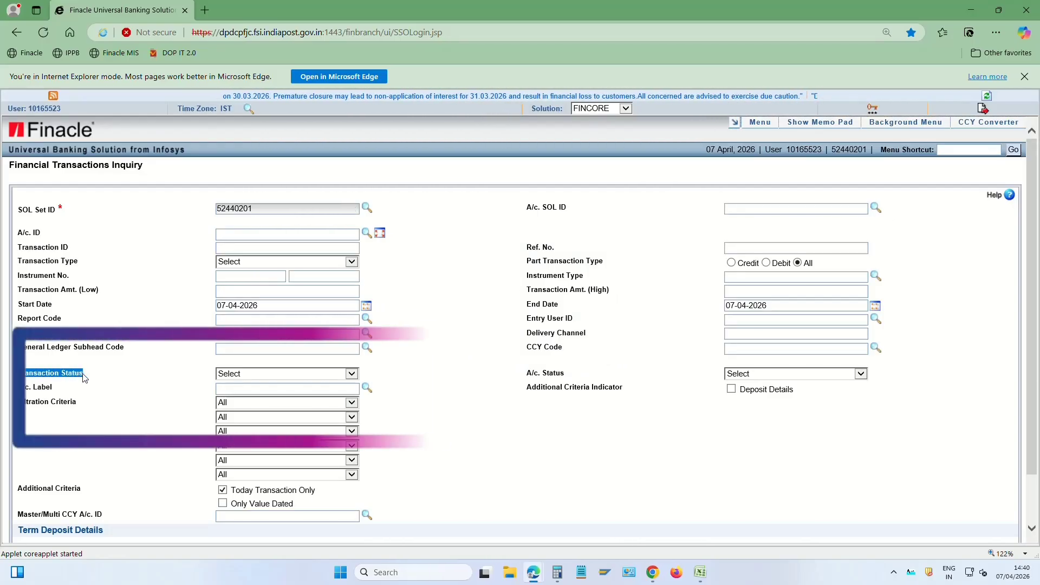
left_click(238, 376)
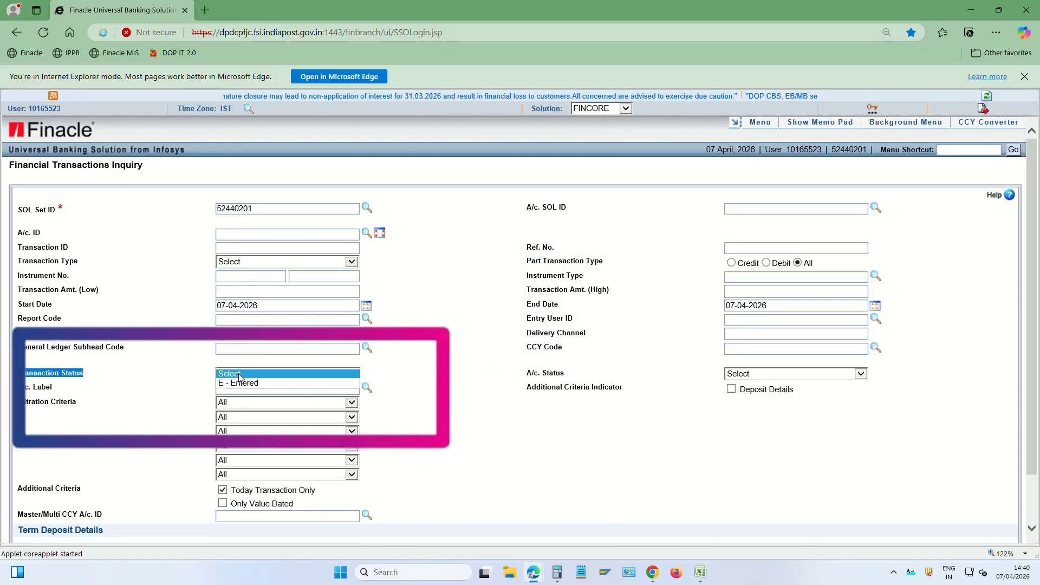
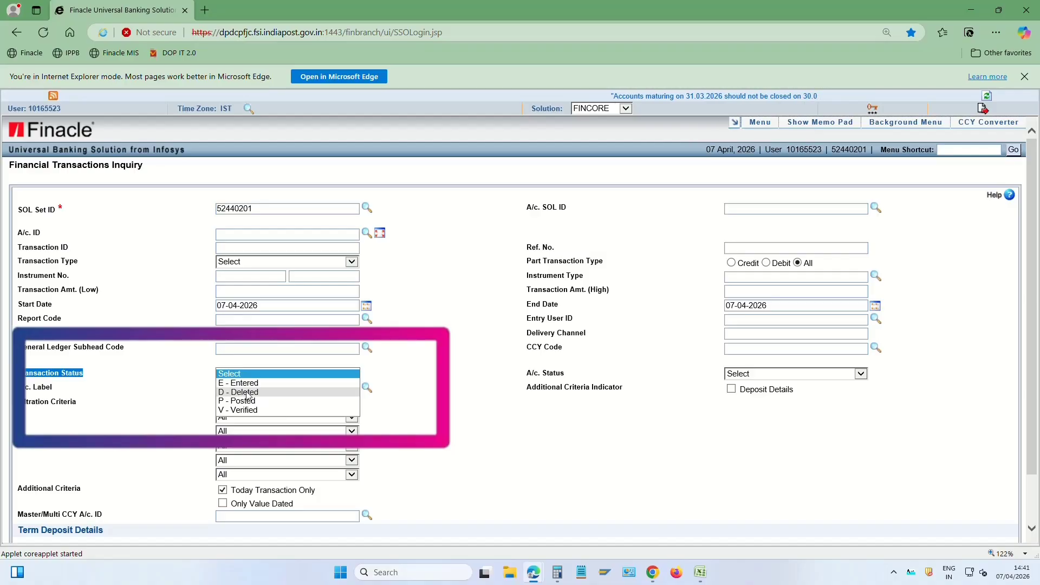
left_click(435, 393)
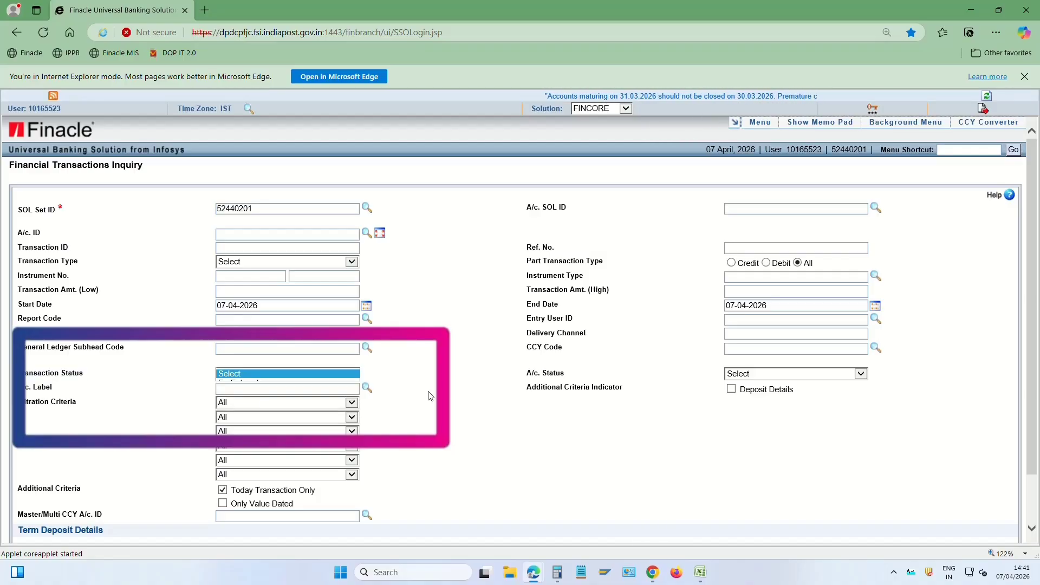
left_click(109, 372)
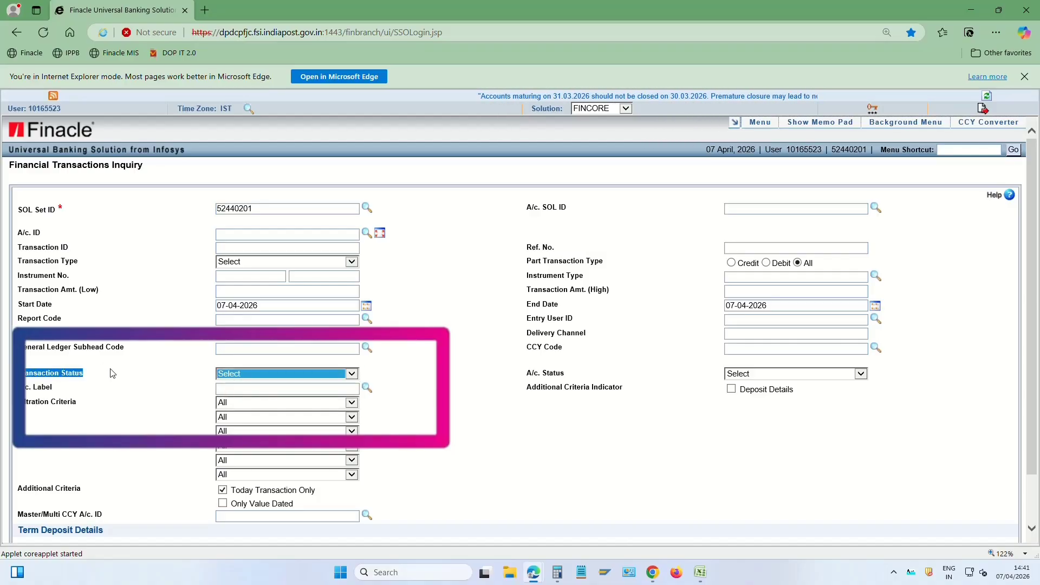
left_click(247, 377)
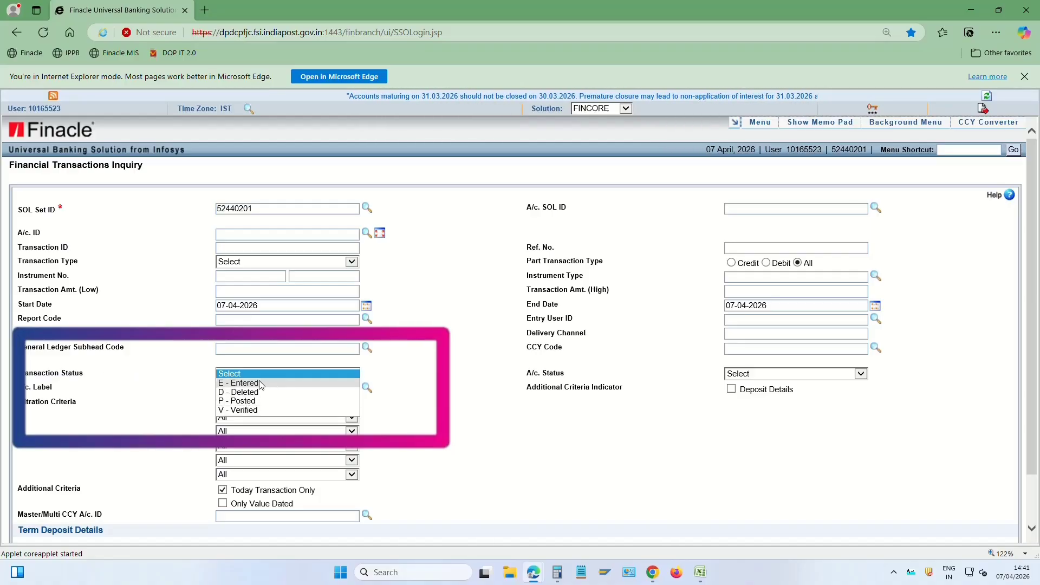
left_click(247, 383)
scroll(380, 381, "down", 1)
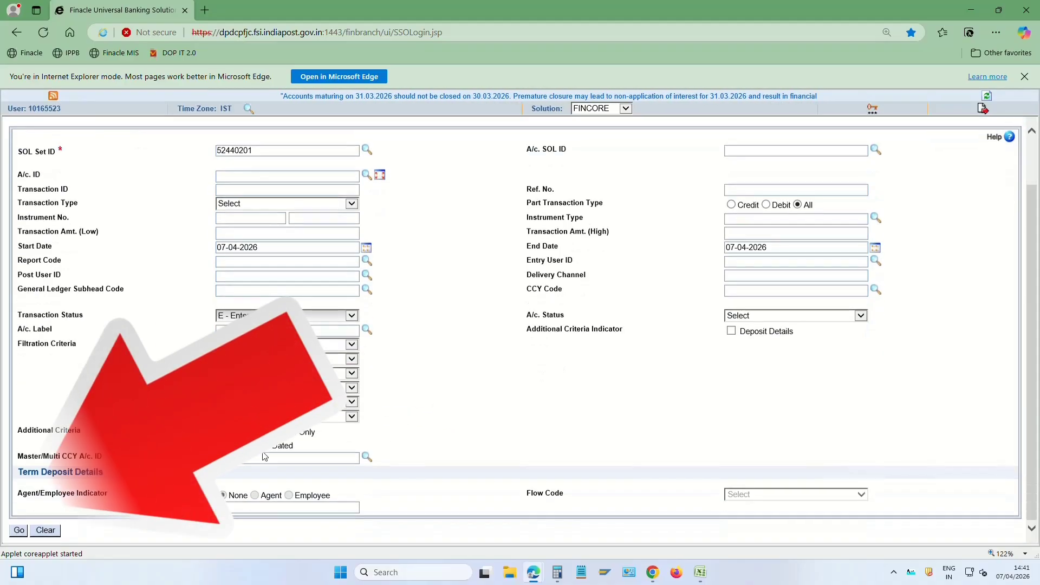
left_click(19, 530)
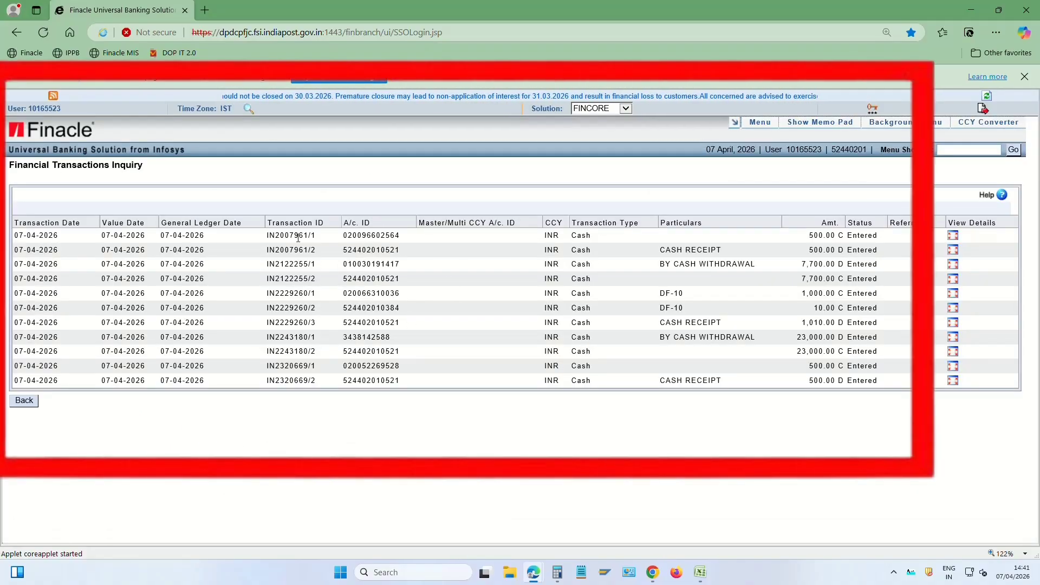
double_click(288, 235)
key("alt+Tab")
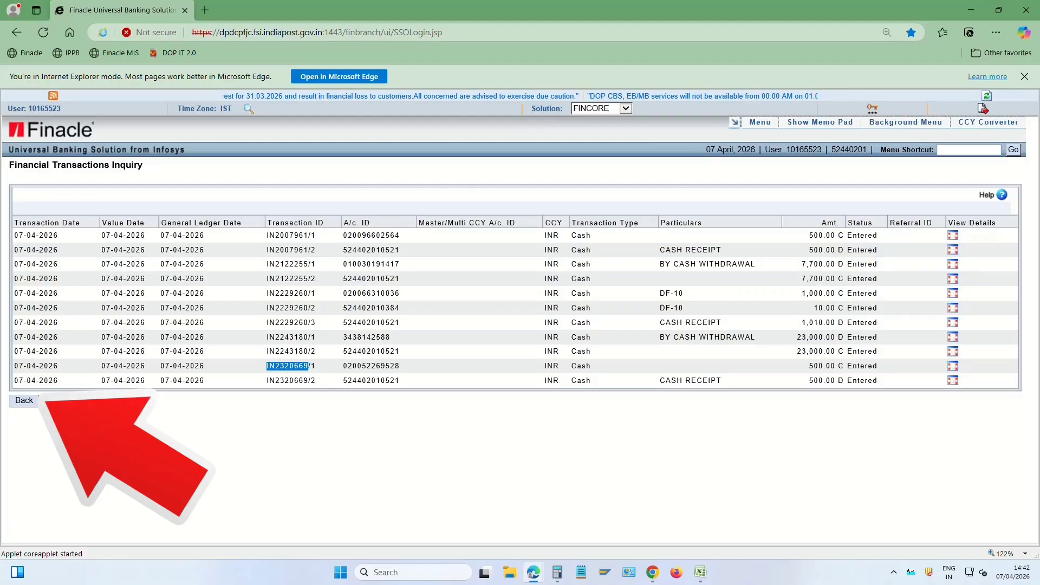
left_click(32, 401)
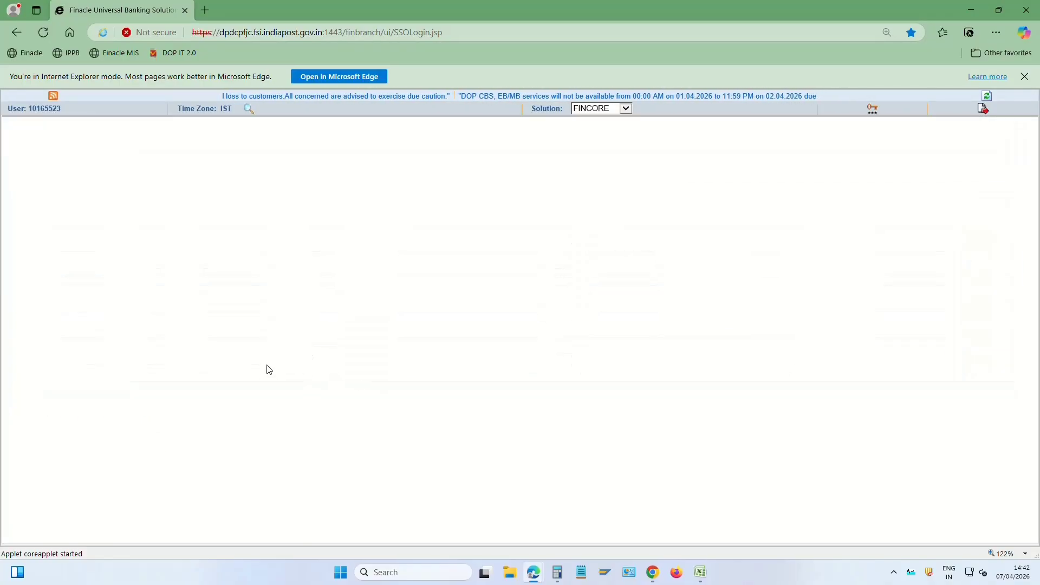
left_click(253, 378)
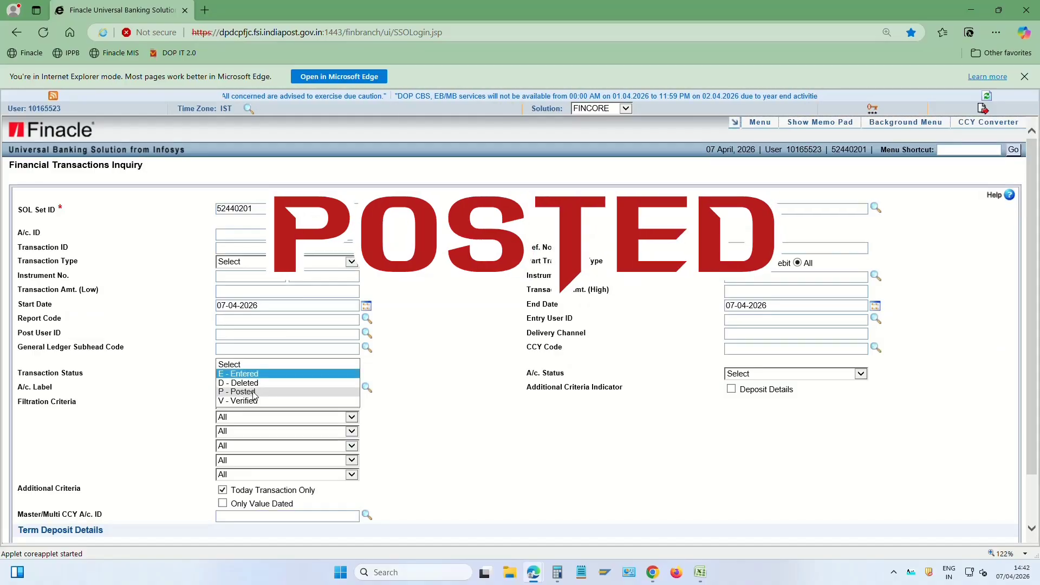
left_click(255, 390)
left_click(457, 381)
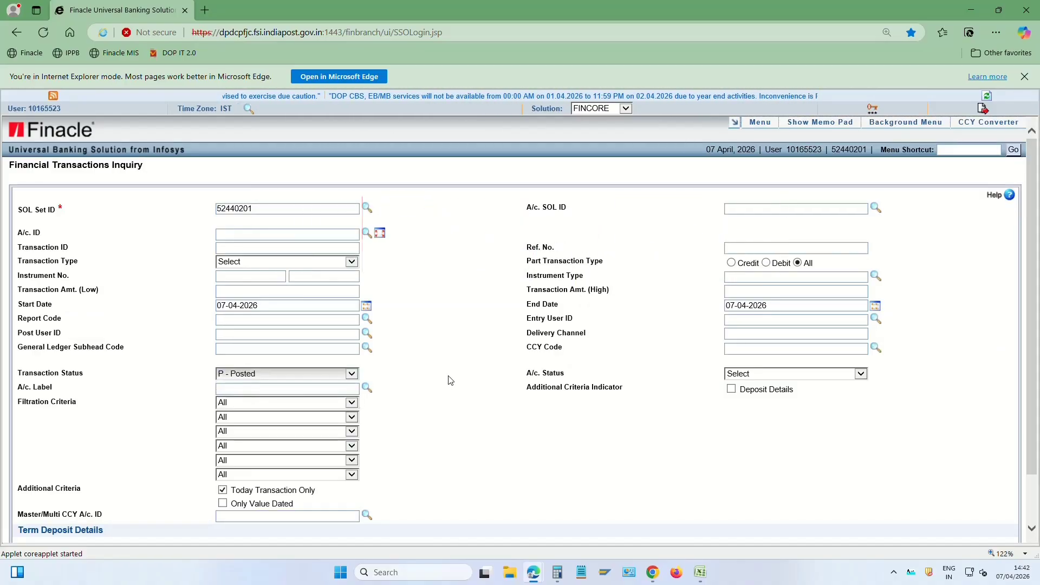
scroll(448, 378, "down", 2)
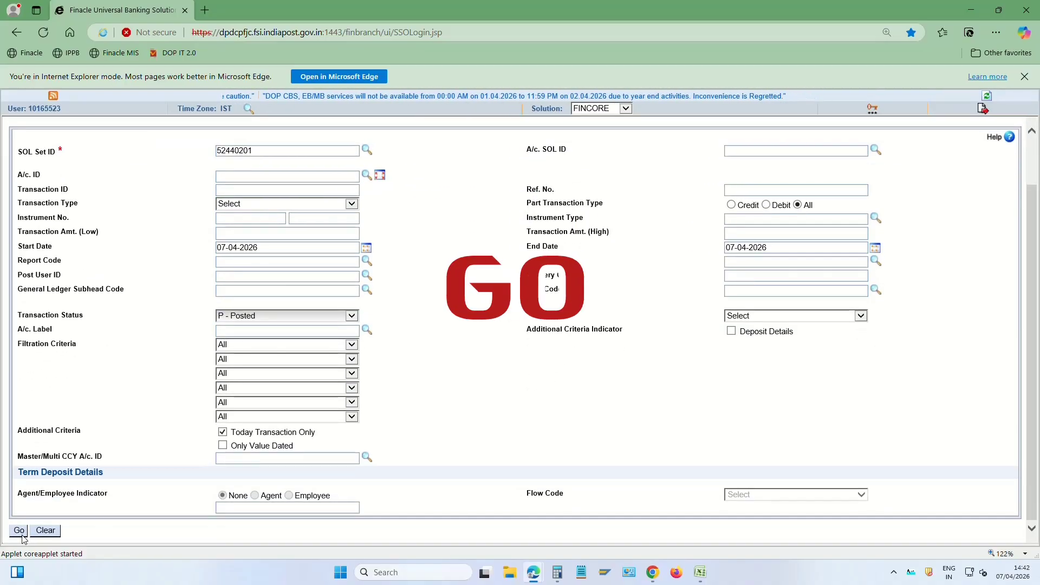
left_click(19, 531)
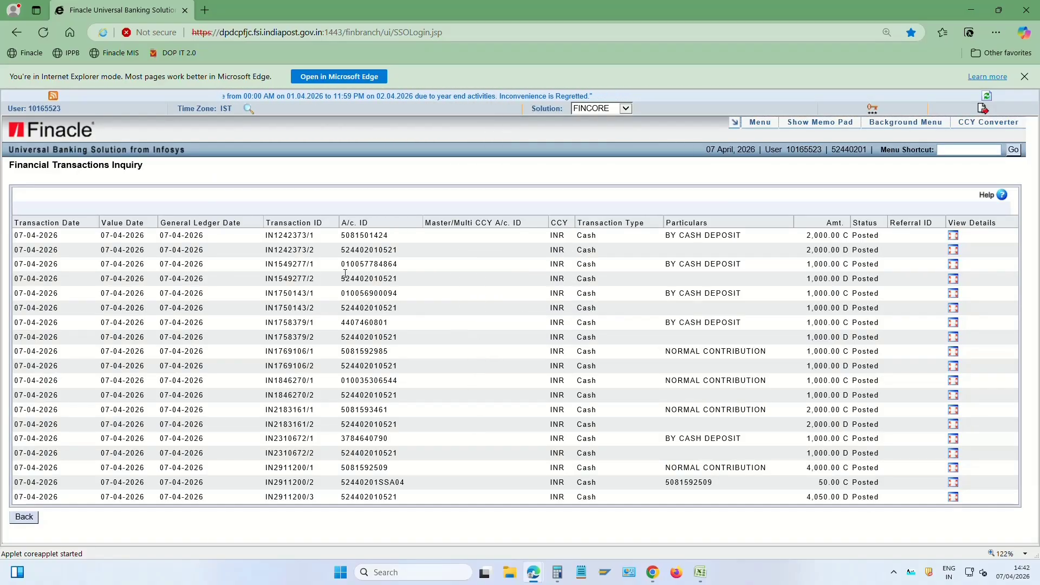
double_click(288, 237)
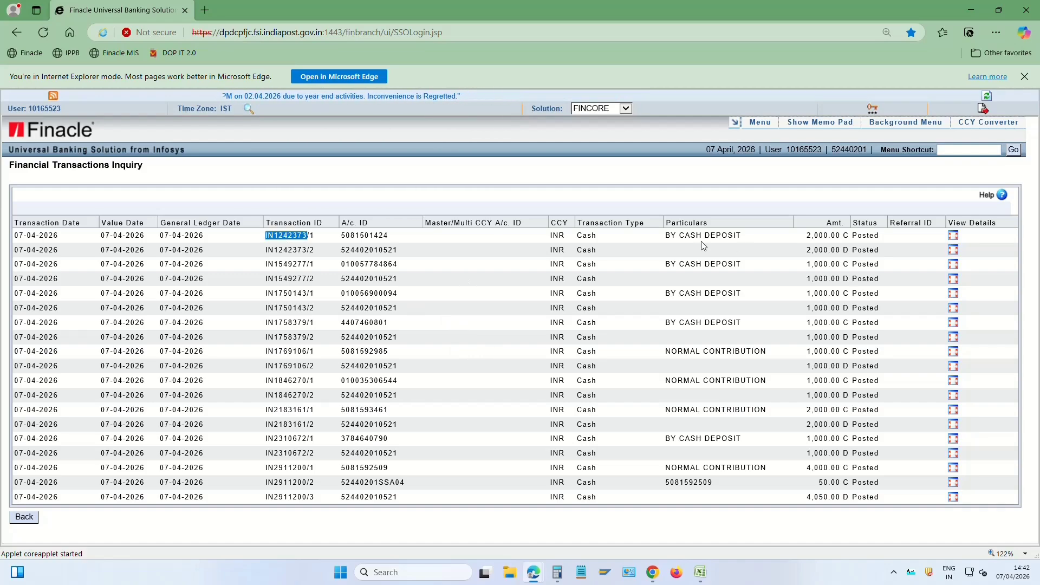
key("alt+Tab")
left_click(971, 149)
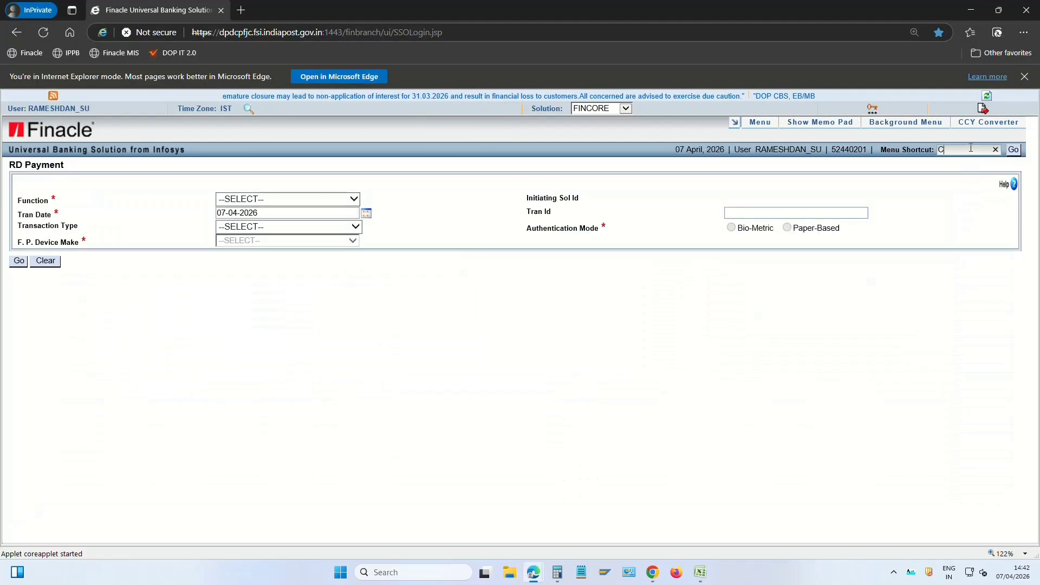
key("Return")
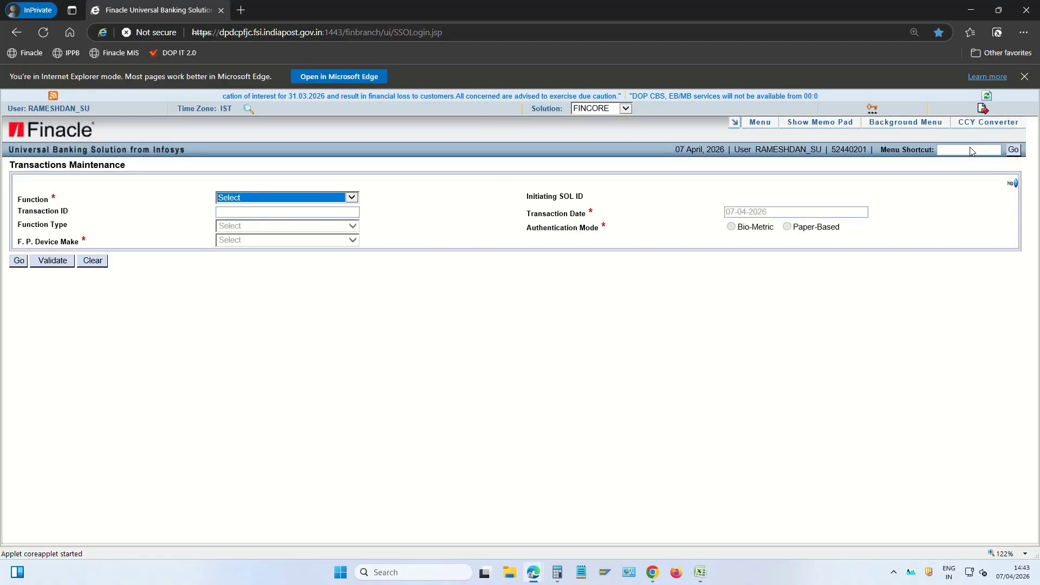
key("Tab")
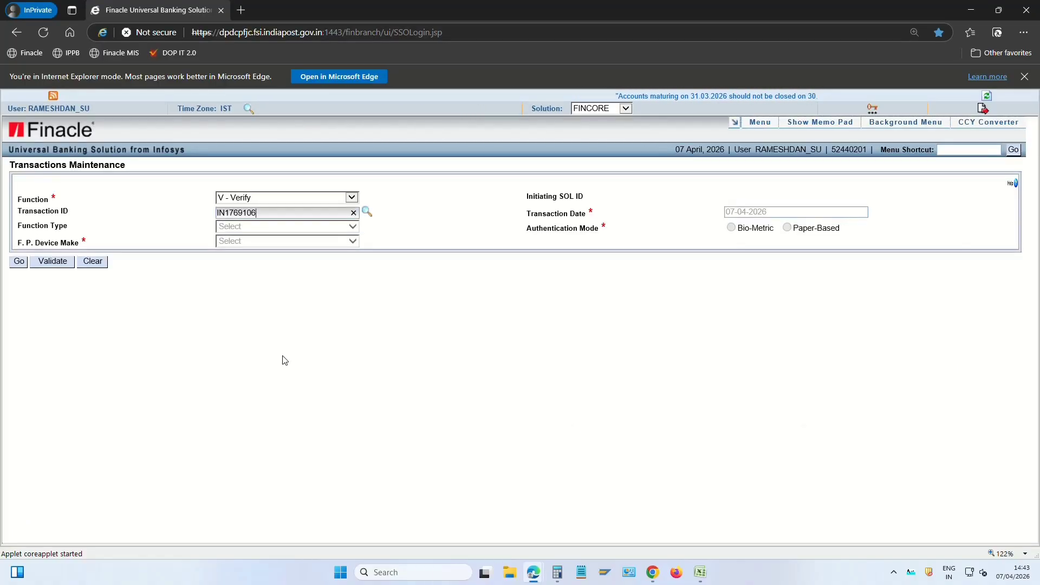
key("Return")
key("Return")
key("Return")
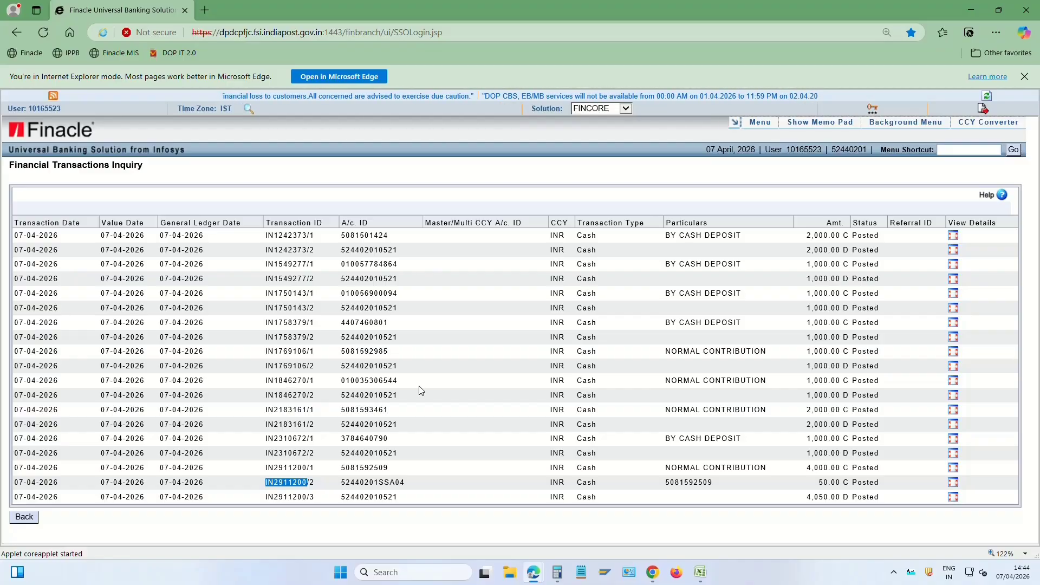
Run the inquiry again filtered to Entered-status transactions
left_click(24, 517)
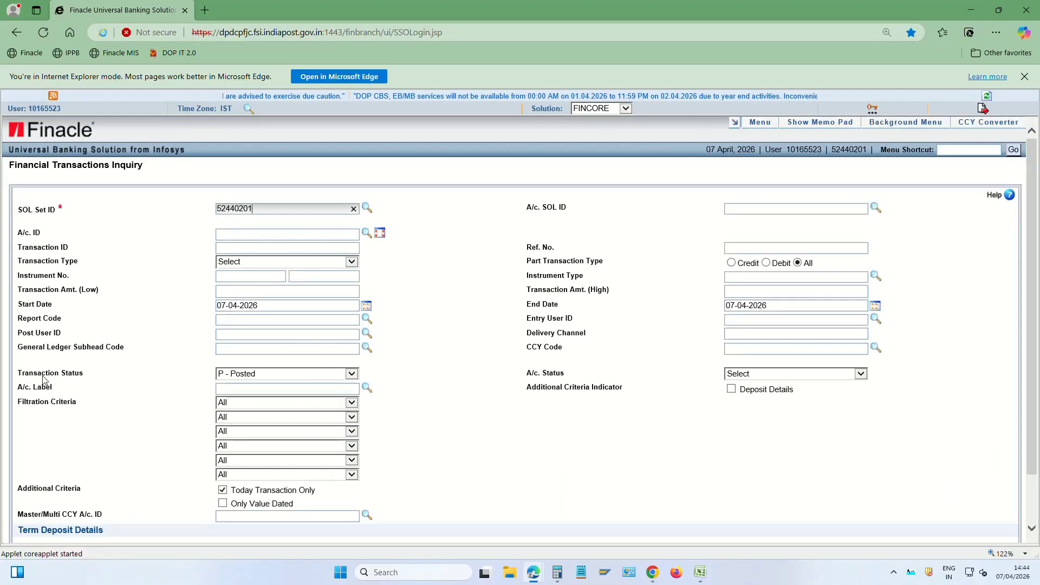
left_click_drag(19, 374, 90, 379)
left_click(274, 375)
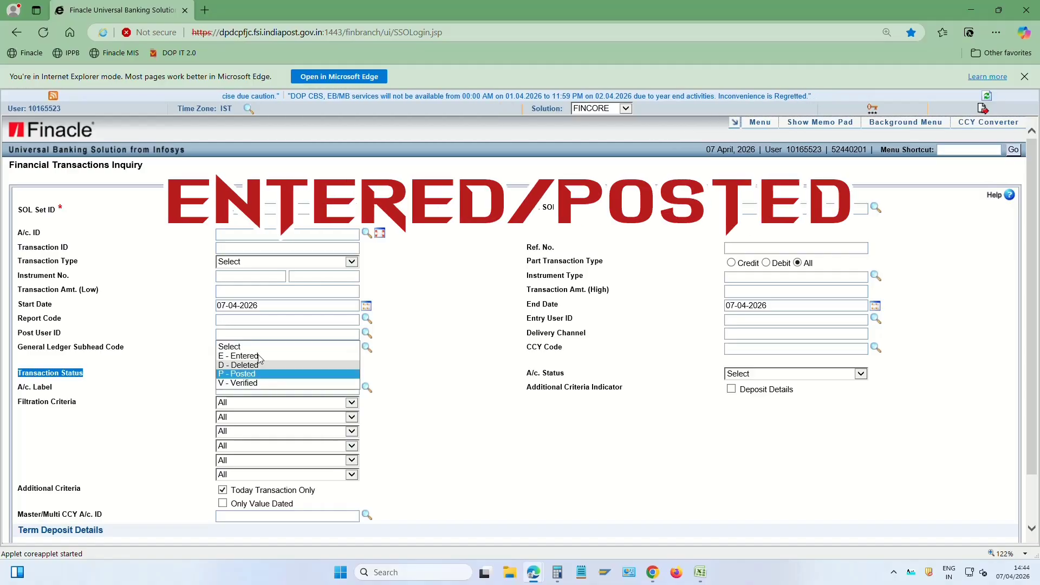
left_click(259, 357)
left_click(455, 394)
scroll(318, 471, "down", 2)
left_click(20, 531)
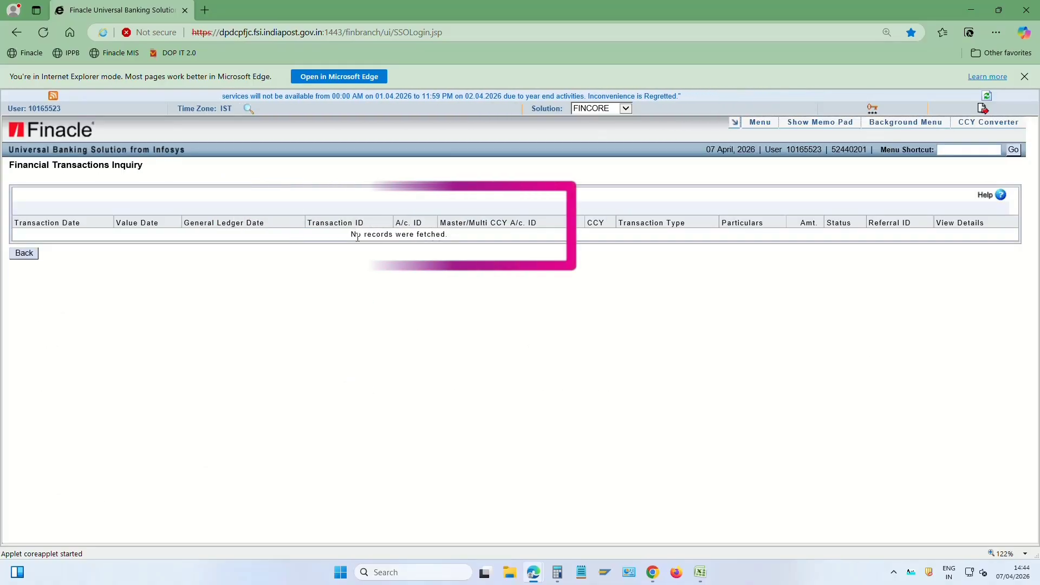
Confirm no Entered records were fetched, then run the inquiry for Posted status
left_click_drag(356, 235, 466, 240)
left_click(491, 277)
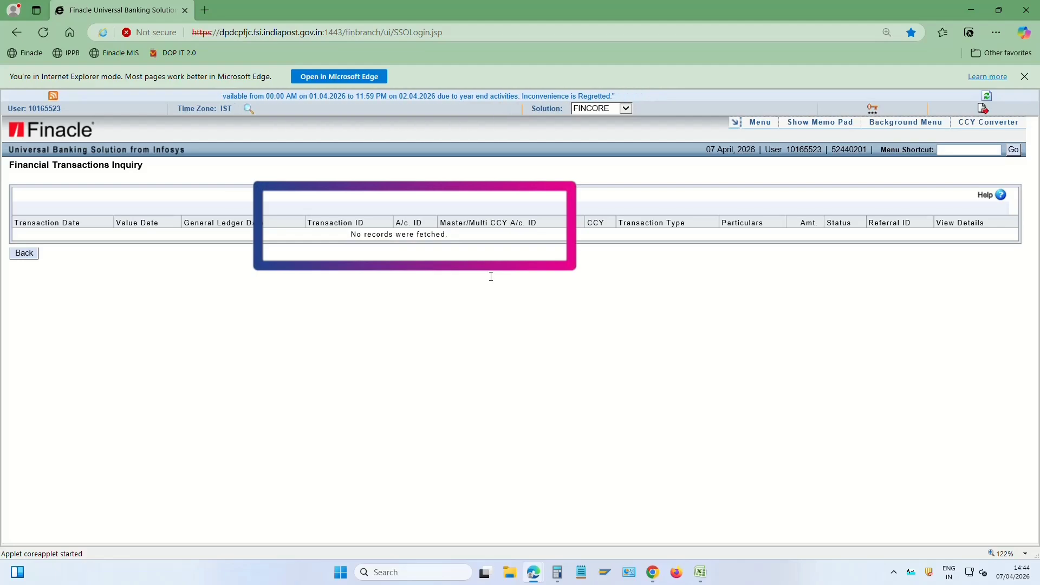
left_click(23, 256)
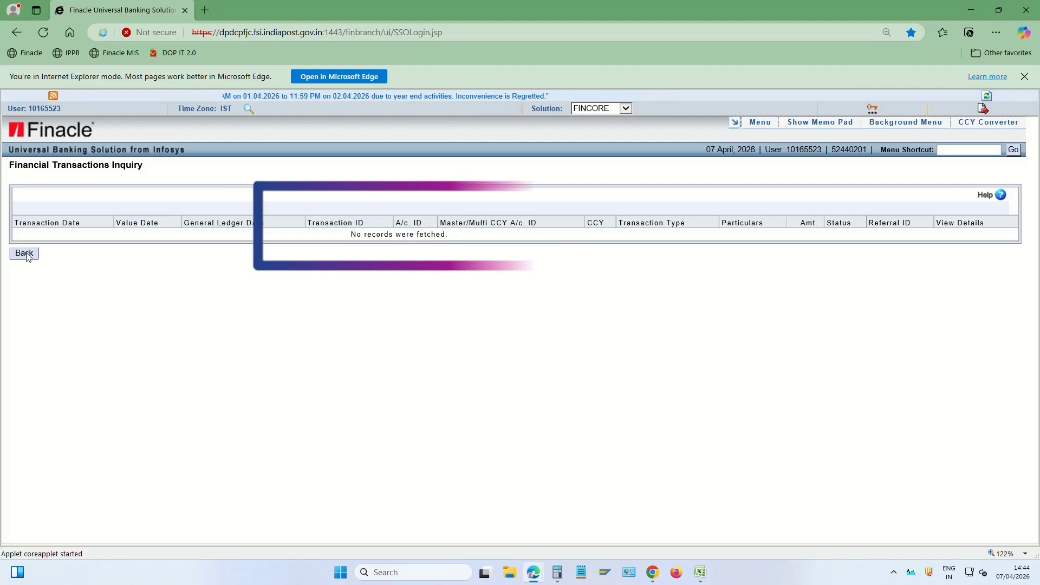
left_click(265, 379)
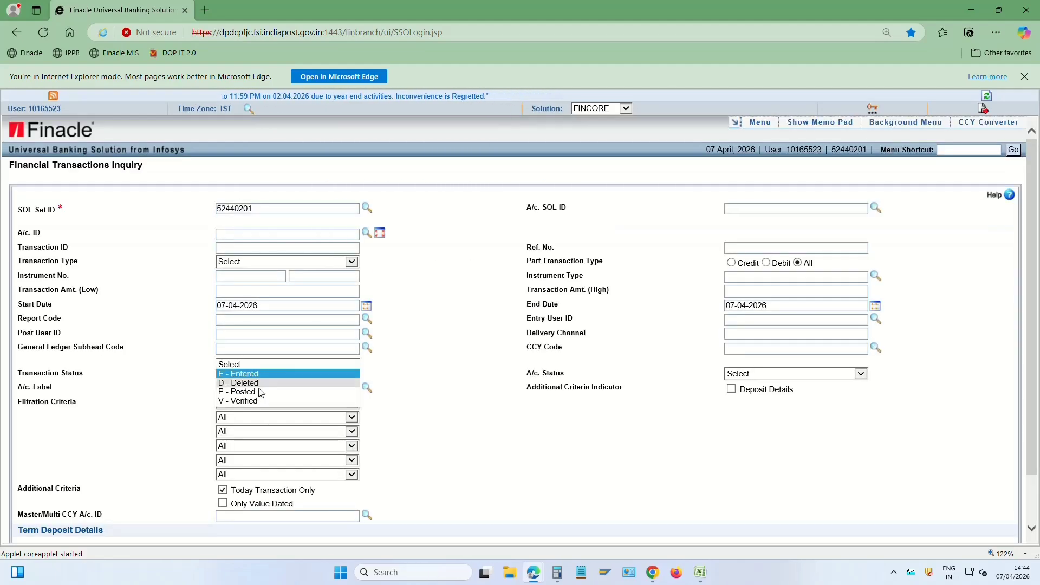
left_click(246, 391)
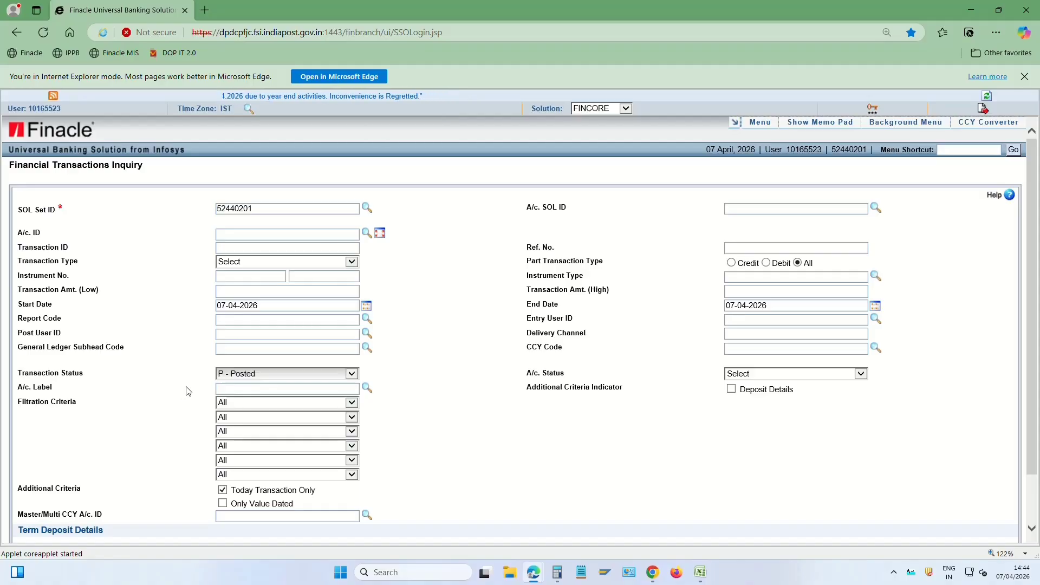
key("F4")
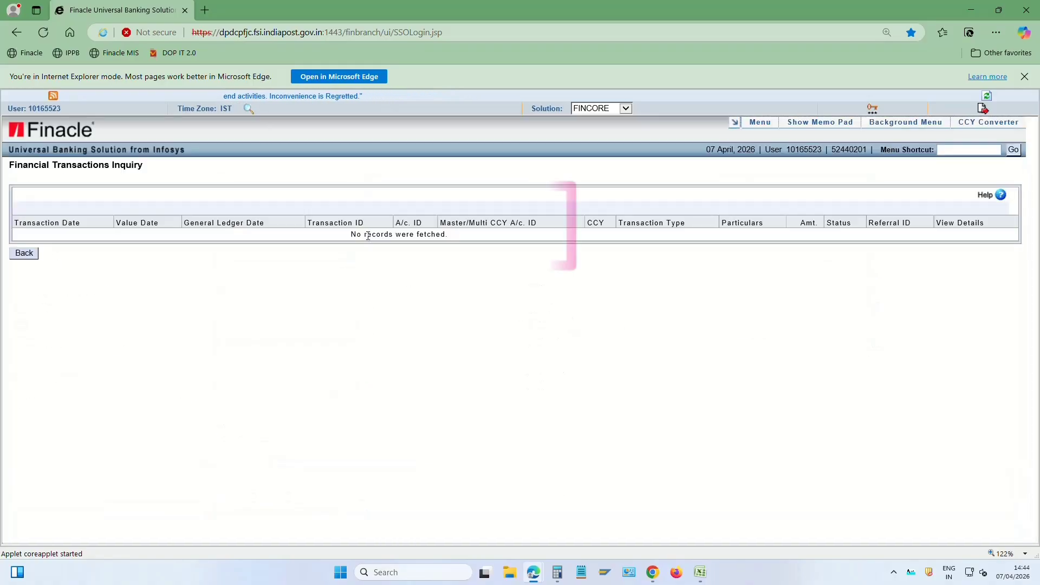
Confirm no Posted records, run the Deleted-status inquiry, and return to the search form
left_click_drag(346, 236, 457, 323)
left_click(443, 360)
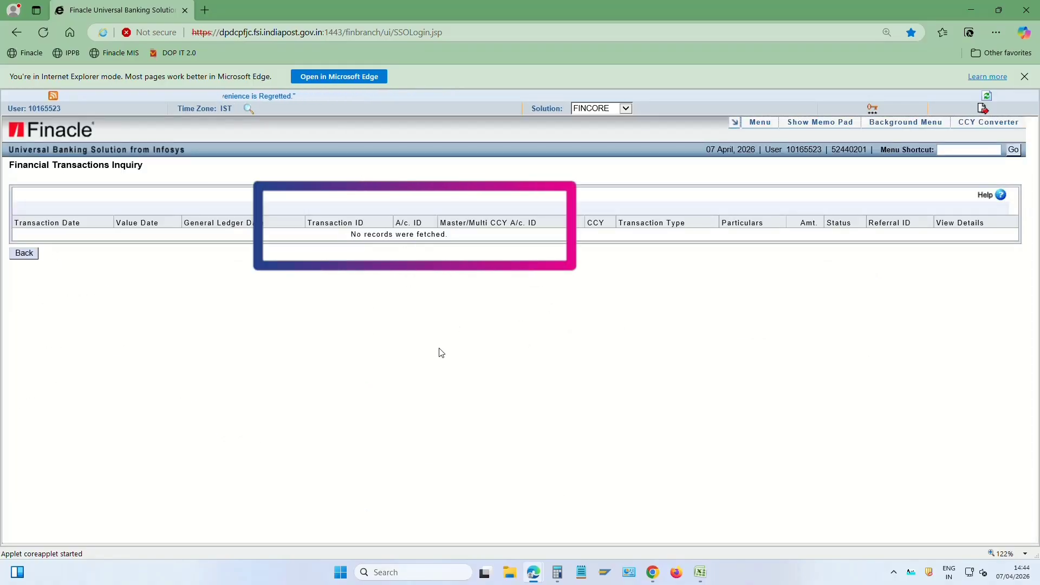
left_click(25, 257)
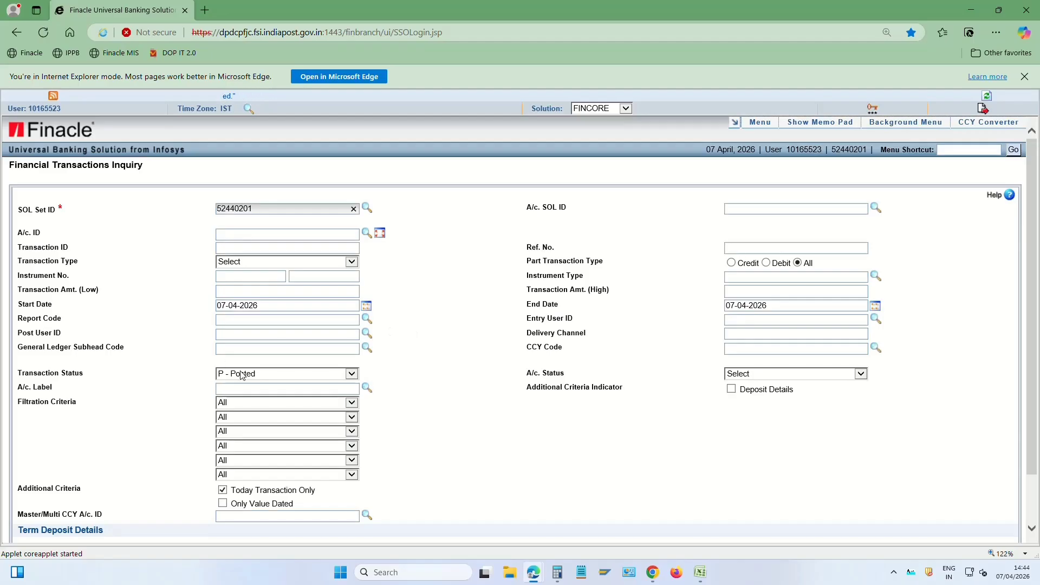
left_click(249, 375)
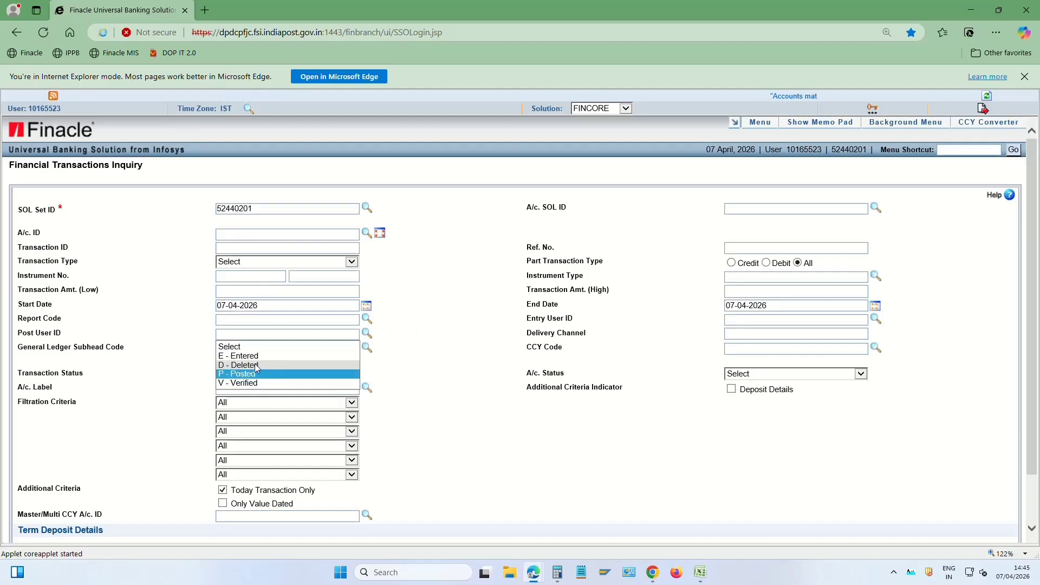
left_click(257, 366)
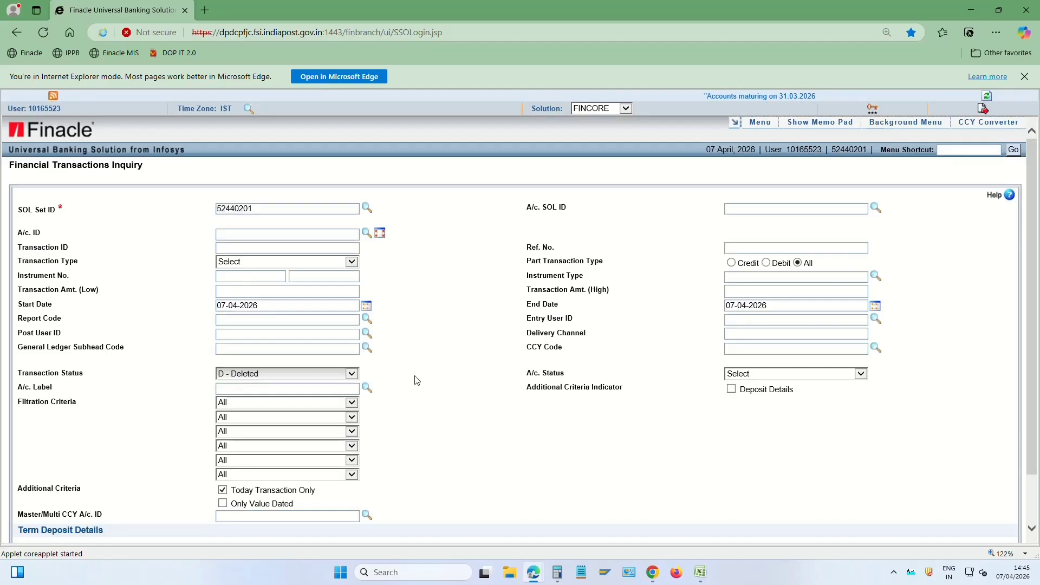
key("Return")
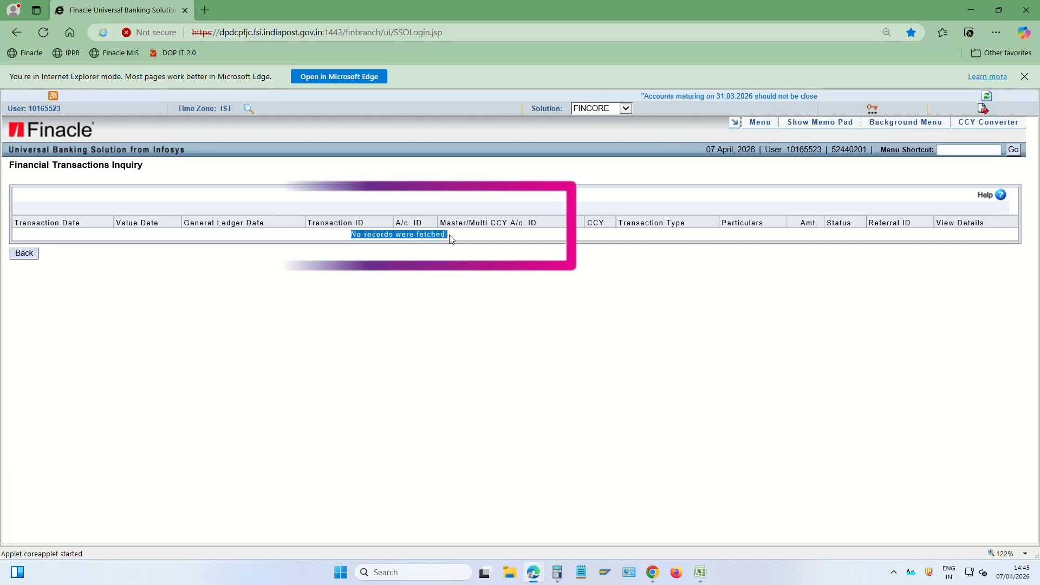
left_click(24, 254)
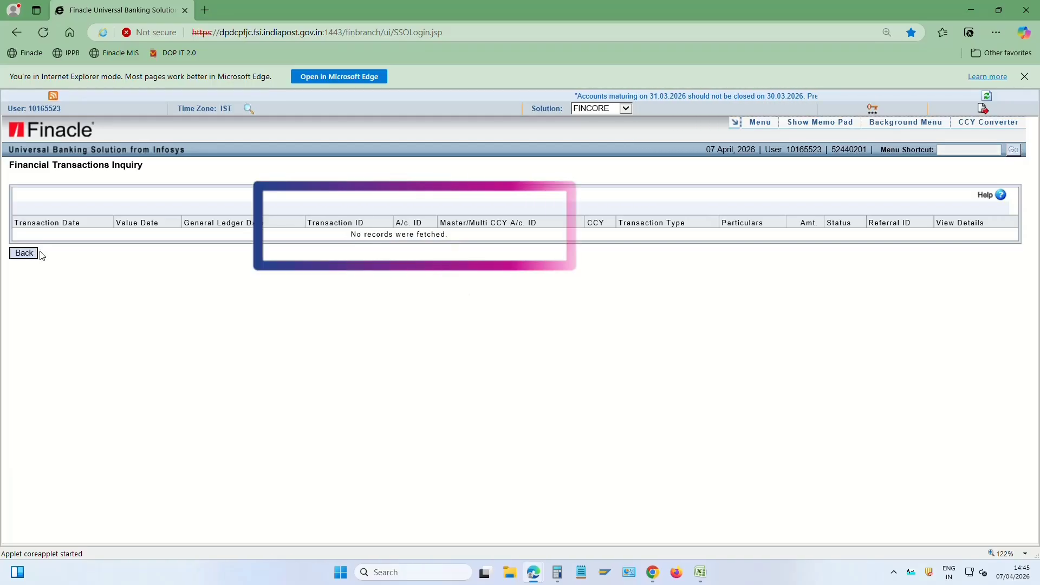
left_click(265, 373)
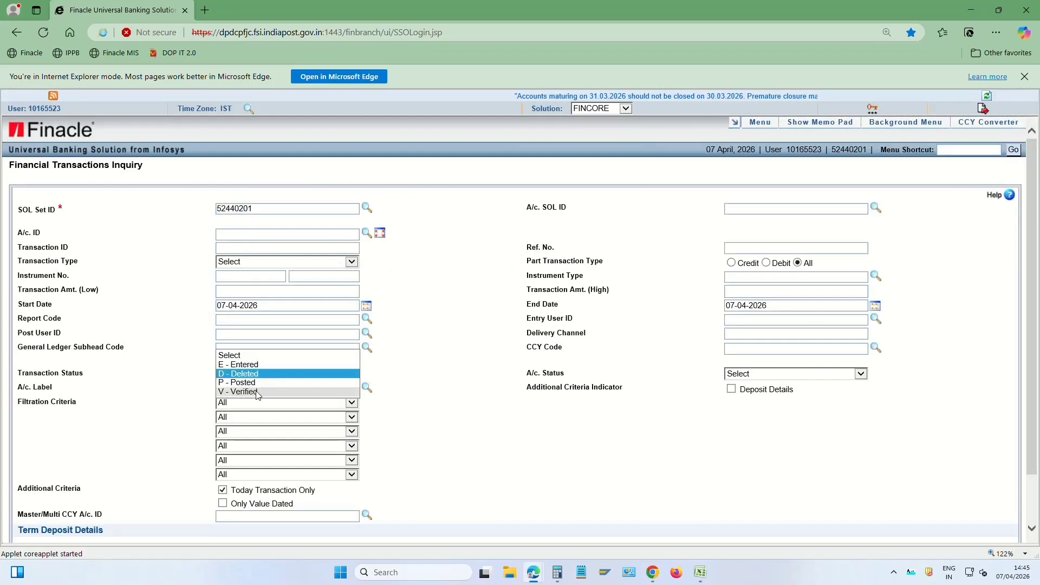
List Verified-status transactions and look through them, including the 500.00 DF-5 entry
left_click(267, 388)
scroll(464, 393, "down", 2)
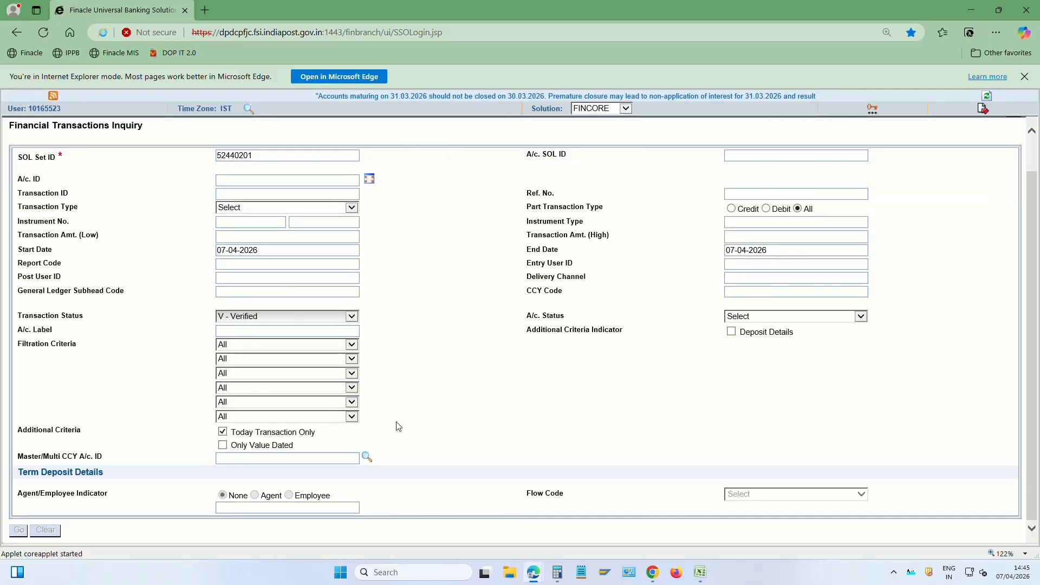
scroll(431, 385, "down", 15)
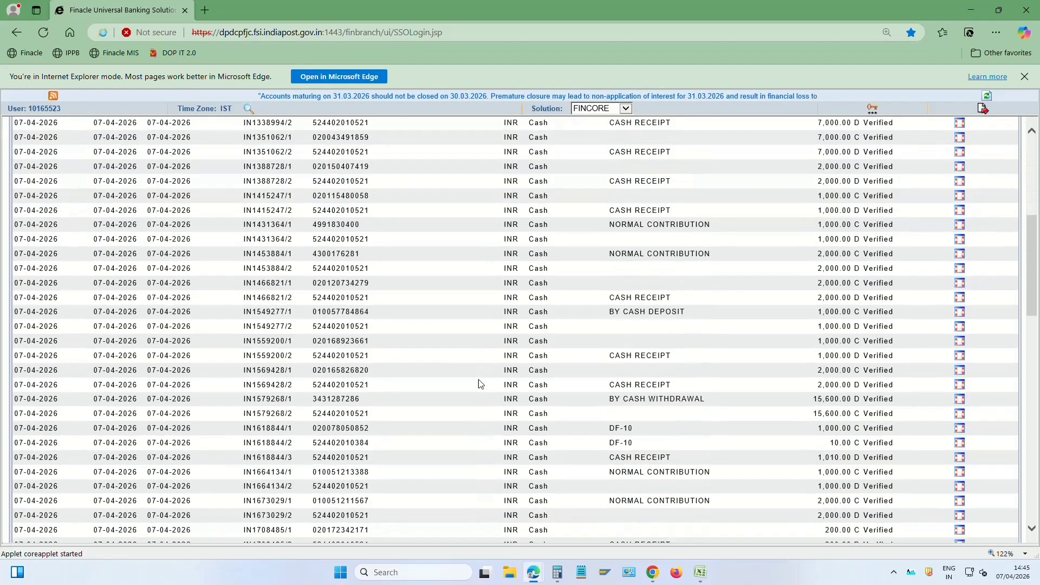
scroll(436, 377, "up", 15)
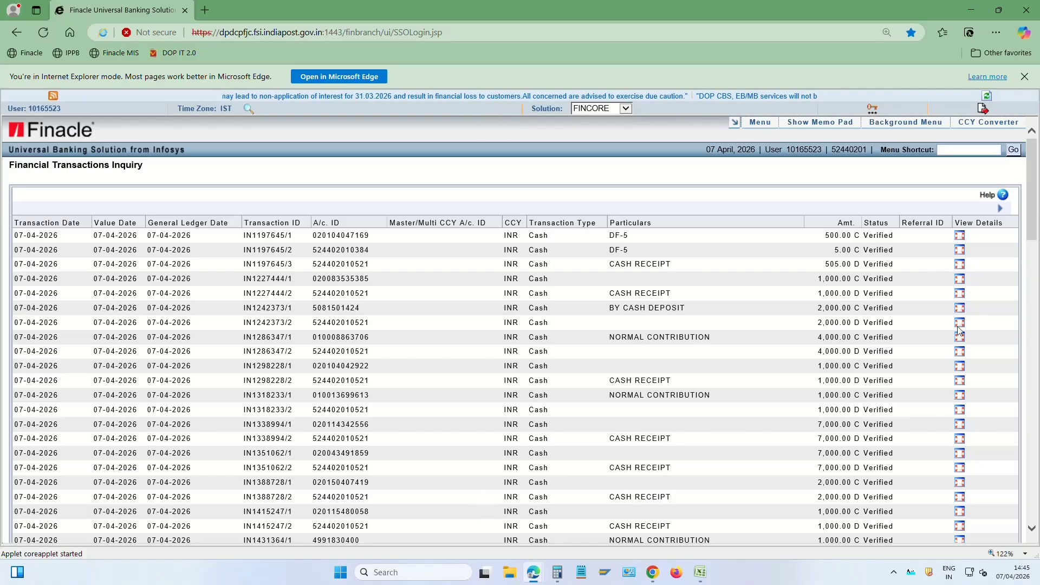
left_click(979, 149)
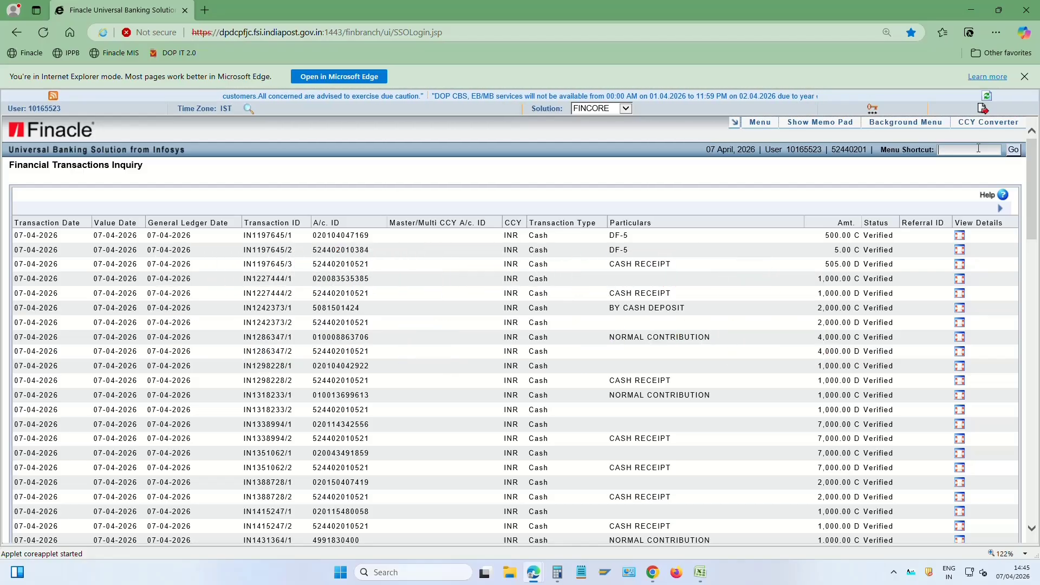
Open the Audit File Inquiry (HAFI) and enter GAM as the table short name
left_click(978, 148)
type("HAFI")
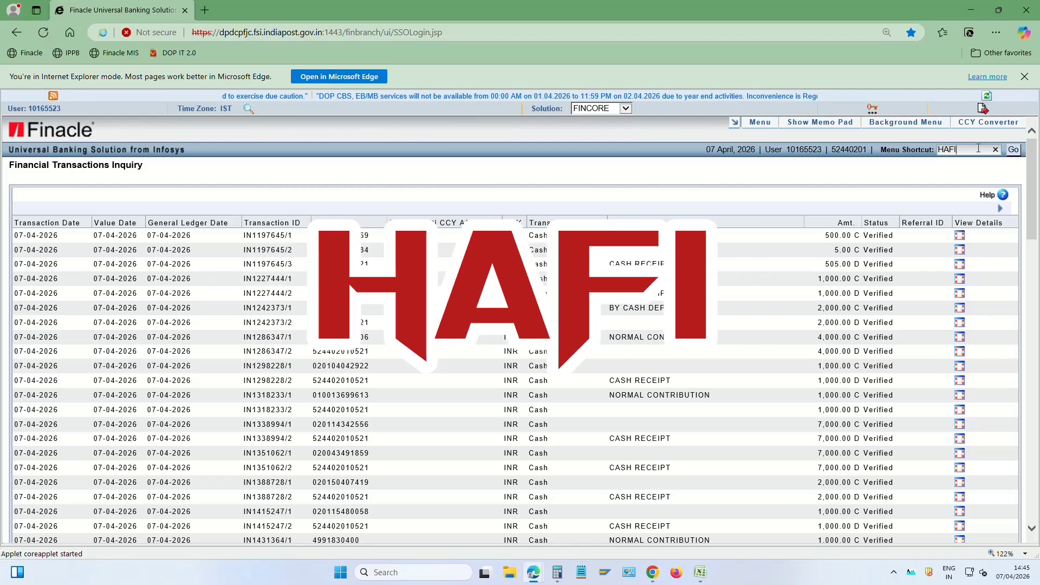
key("Return")
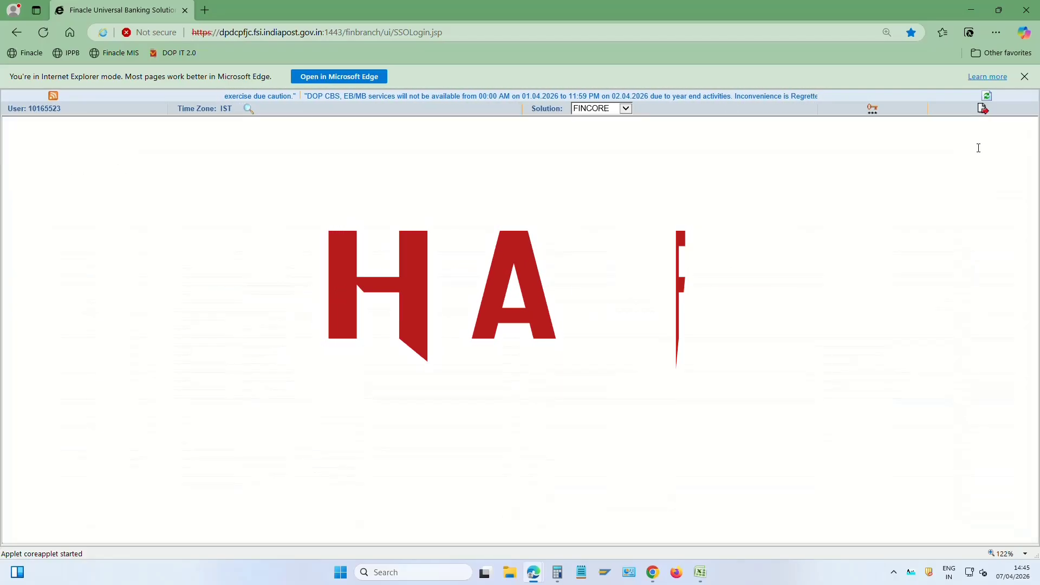
left_click_drag(19, 234, 95, 238)
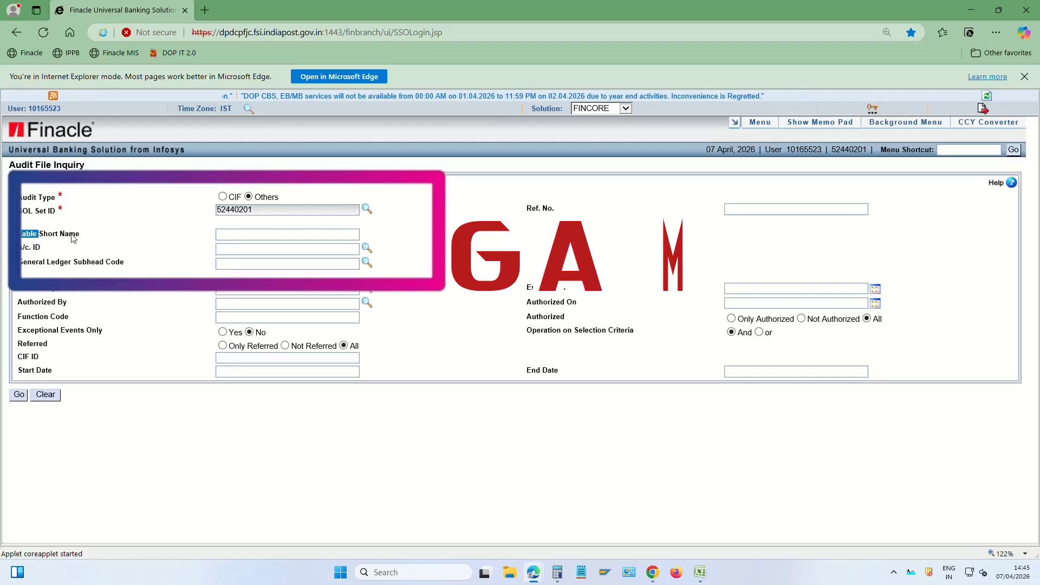
left_click(231, 235)
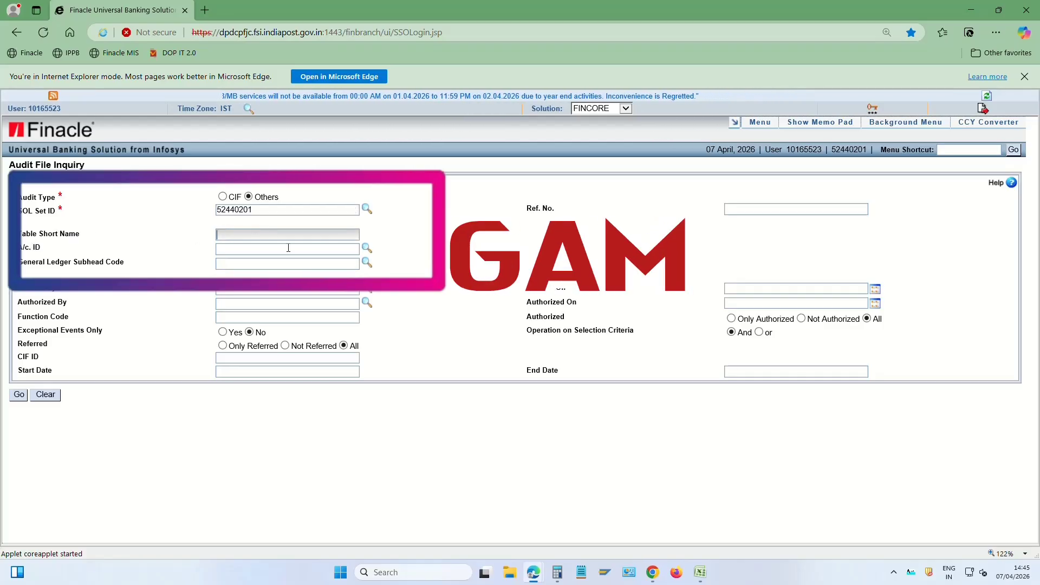
type("GAM")
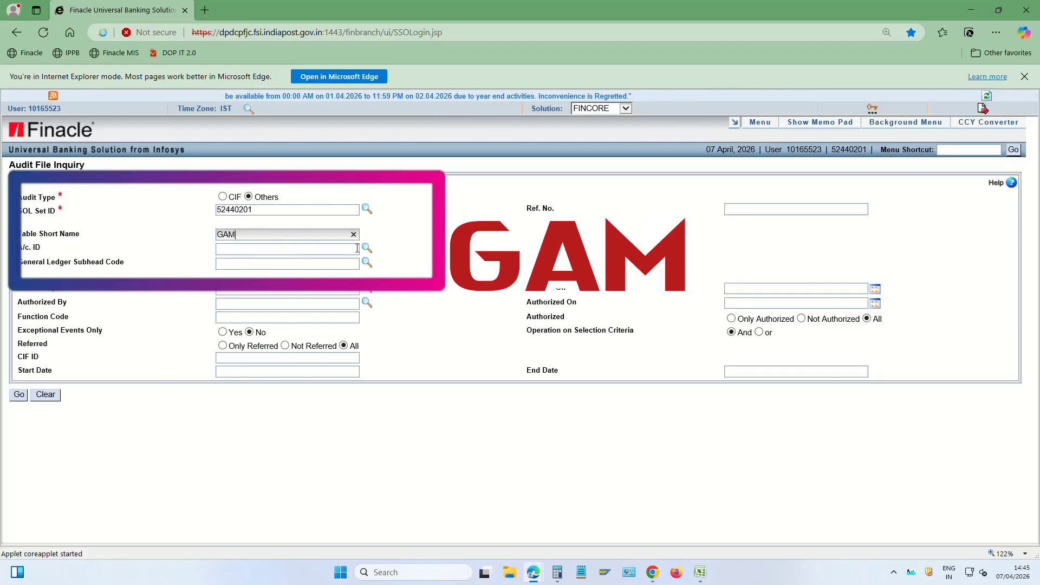
left_click_drag(251, 242, 169, 235)
key("Tab")
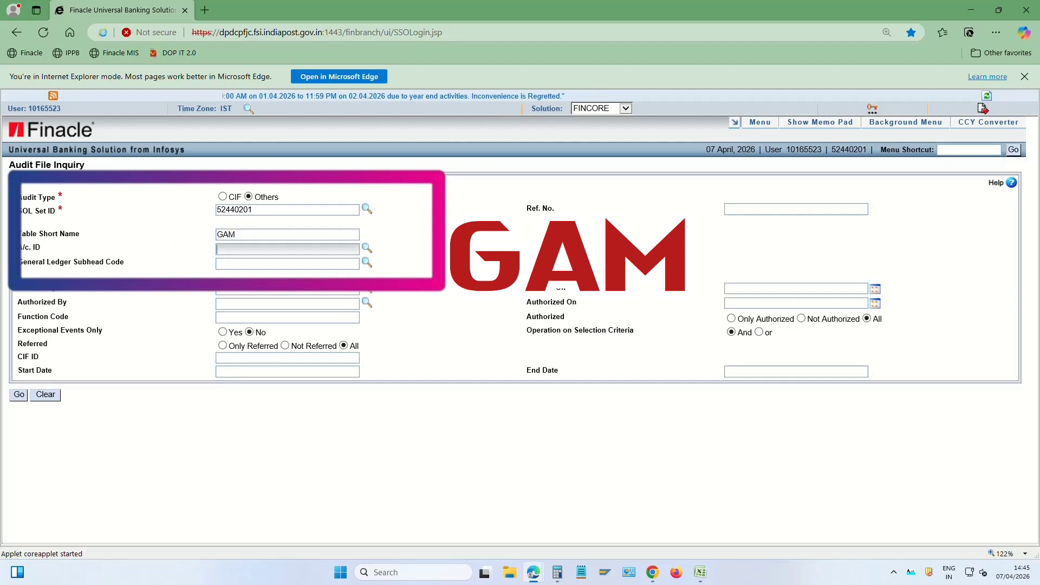
Filter to Not Authorized entries, run the inquiry, and copy the closed account's number
left_click_drag(526, 209, 580, 209)
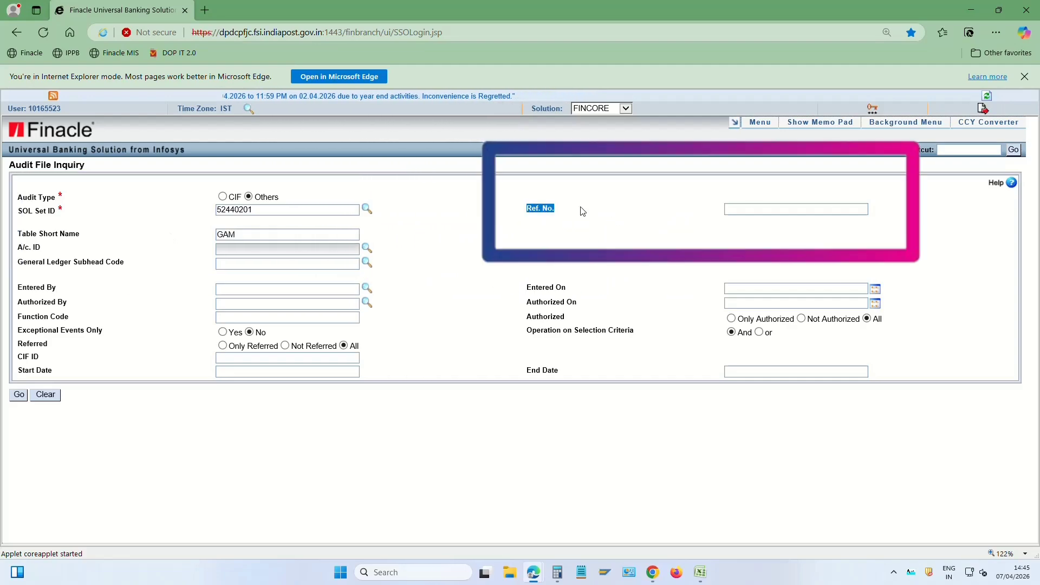
left_click(741, 210)
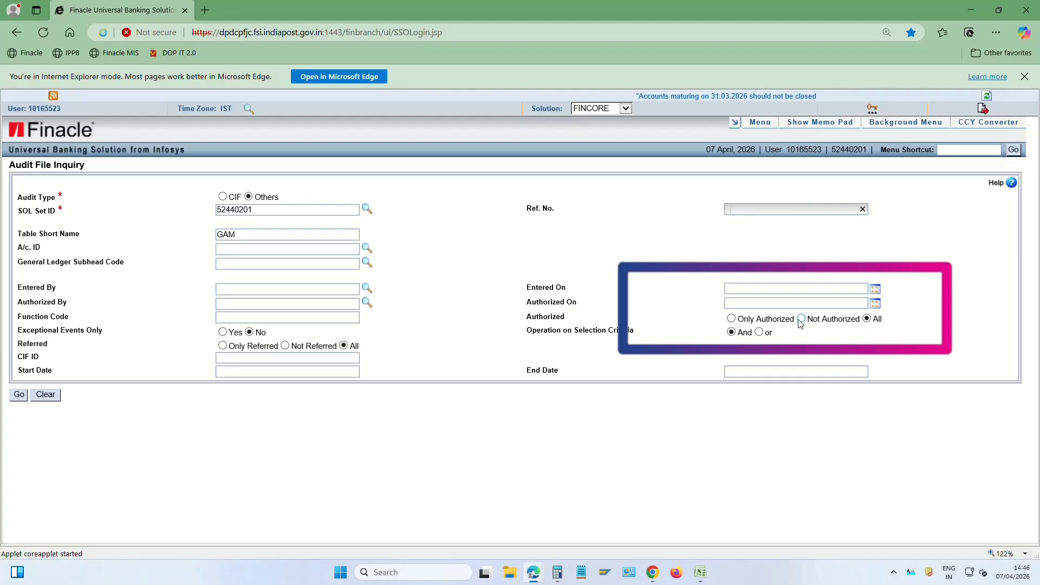
left_click(802, 320)
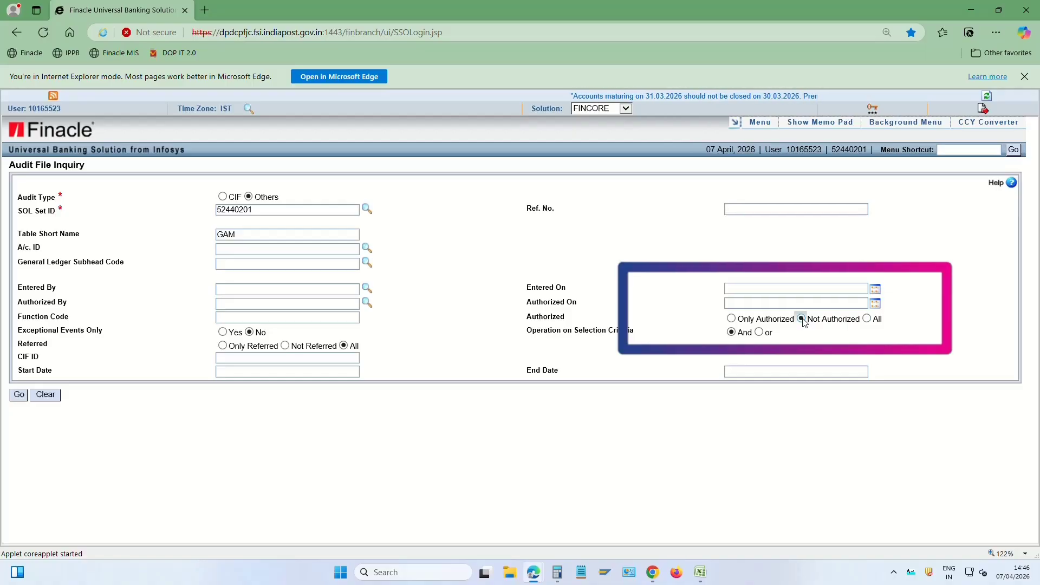
left_click(19, 395)
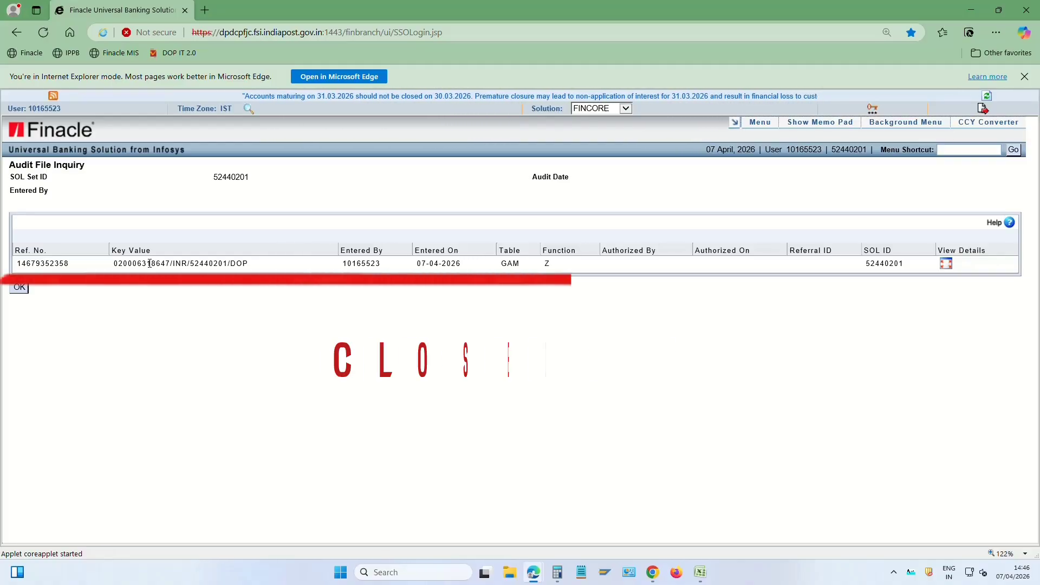
double_click(149, 264)
key("ctrl+c")
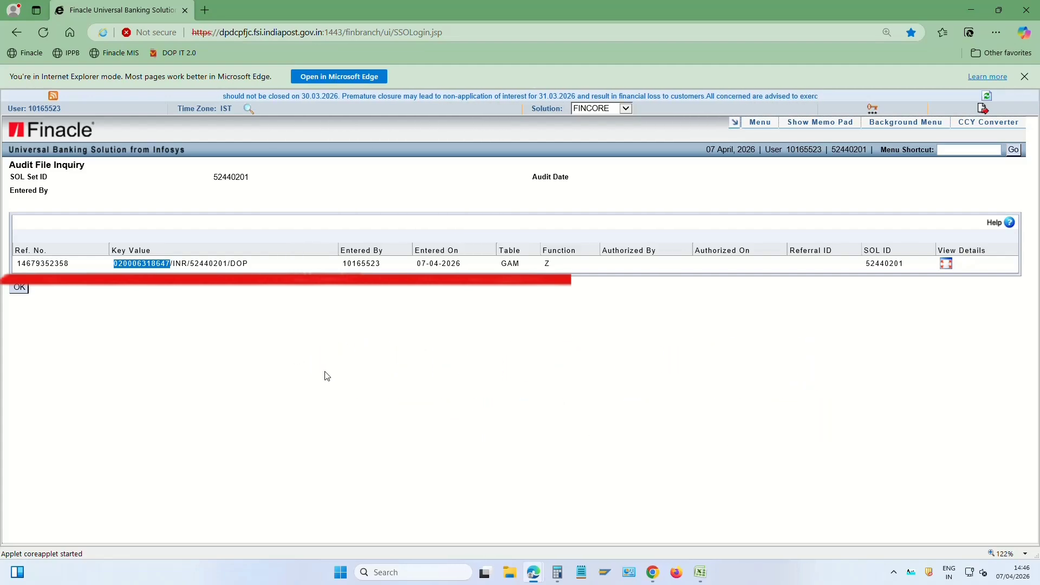
key("alt+Tab")
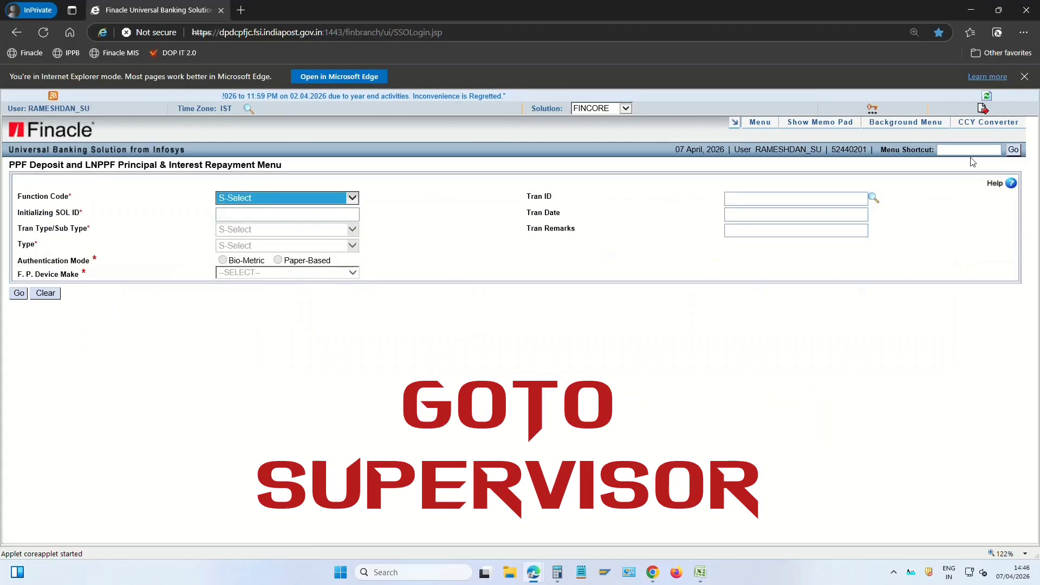
Open RD account closure (CRDCAAC) in Verify mode with the closed account's ID pasted
left_click(970, 151)
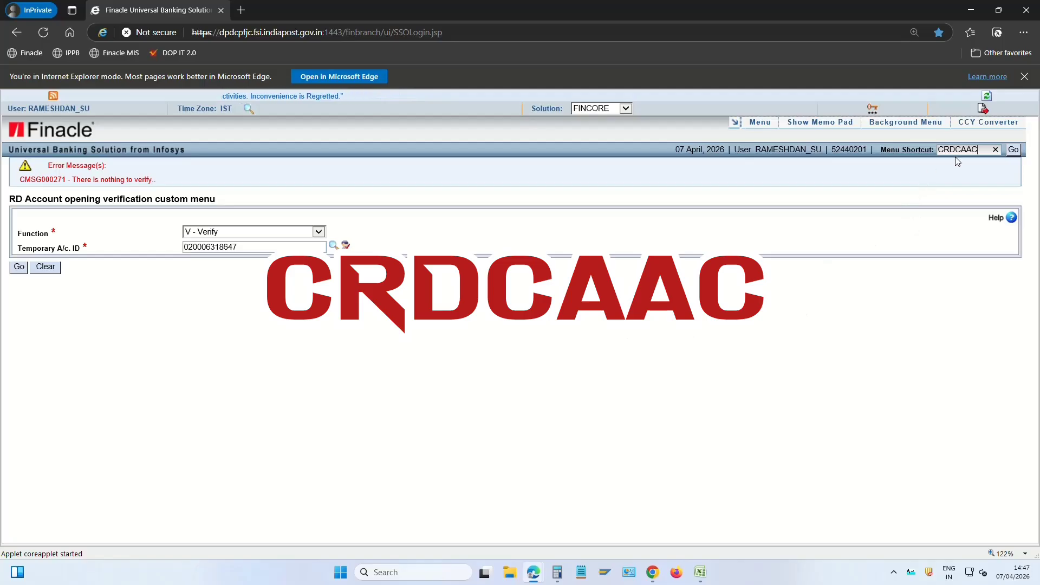
left_click_drag(980, 151, 907, 146)
type("CRDCAAC")
key("Return")
key("Return")
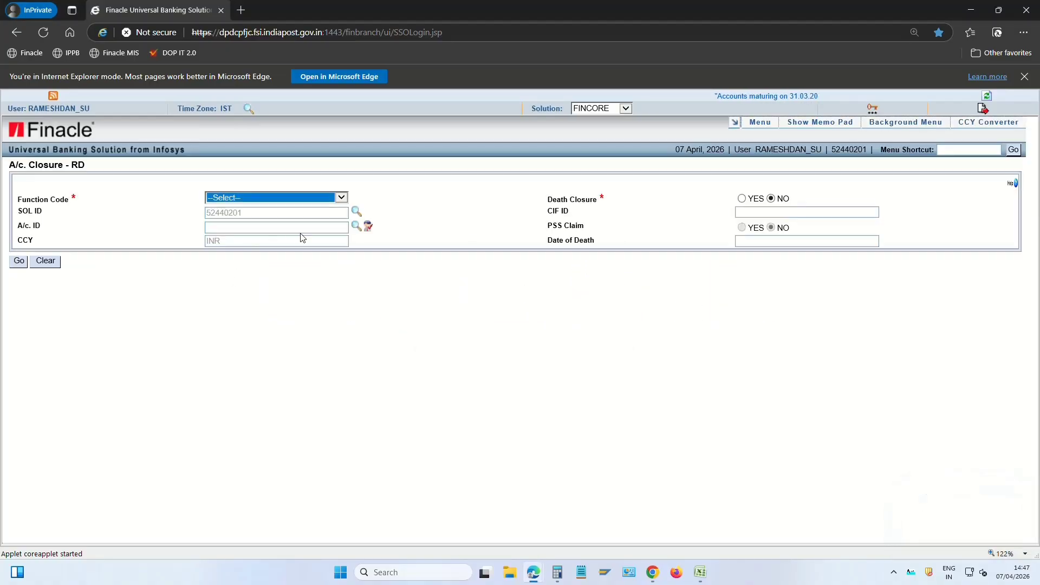
left_click(249, 202)
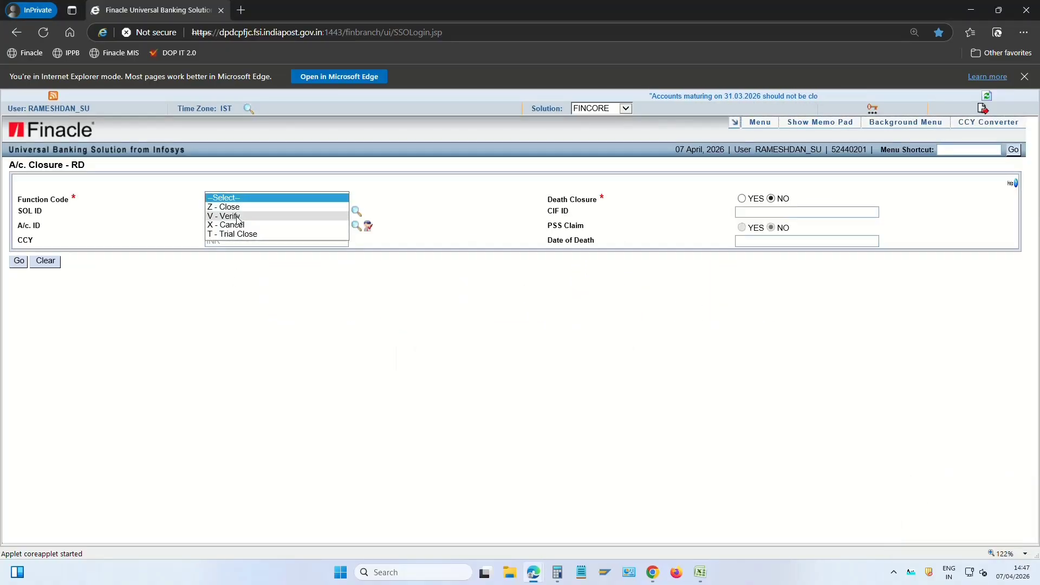
left_click(228, 221)
left_click(224, 227)
key("ctrl+v")
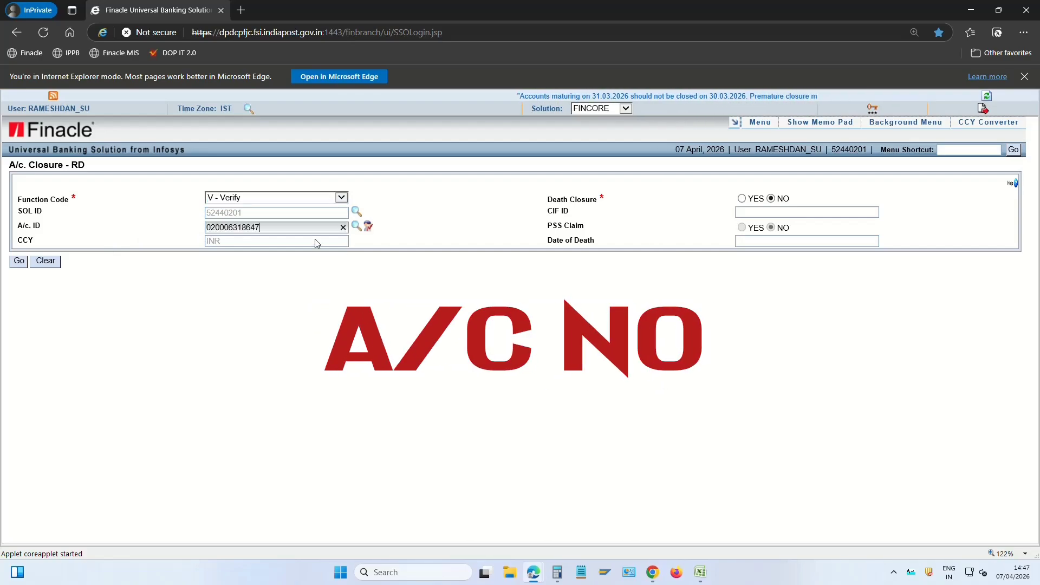
key("Tab")
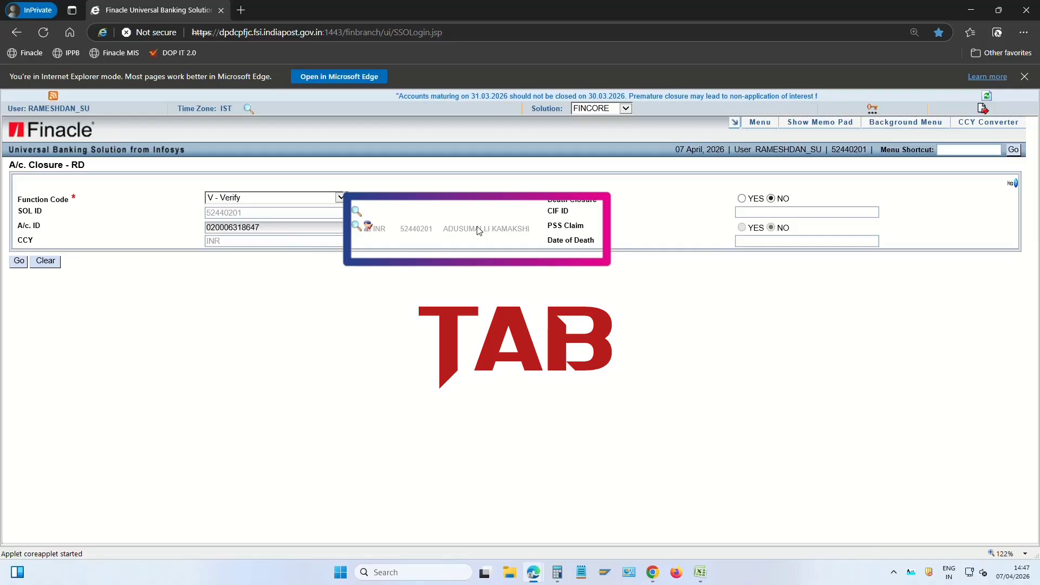
Submit the closure verification, accepting the premature-closure exception, posting proceeds of 34965
left_click(20, 263)
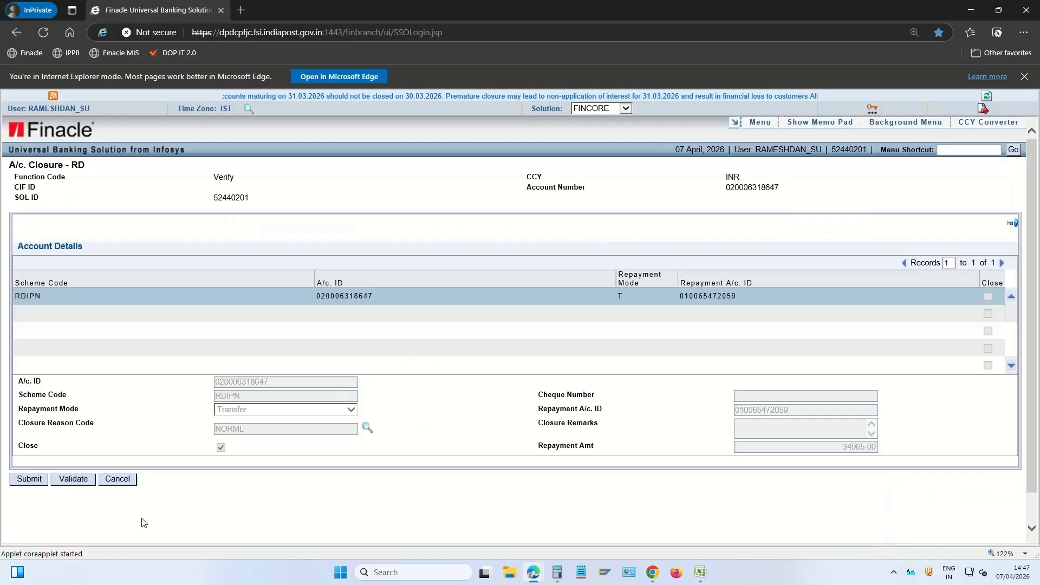
left_click(31, 480)
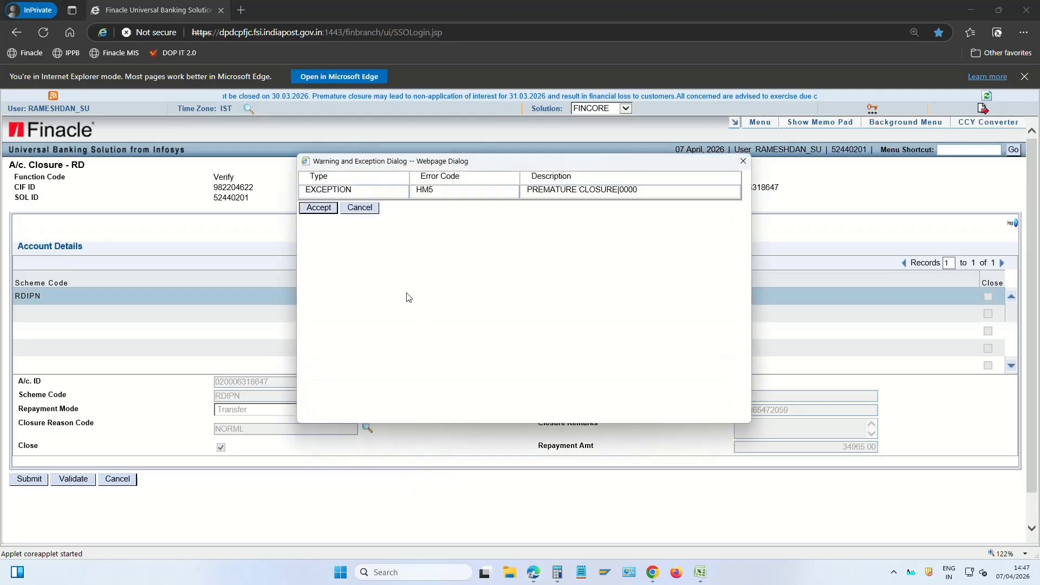
left_click(326, 210)
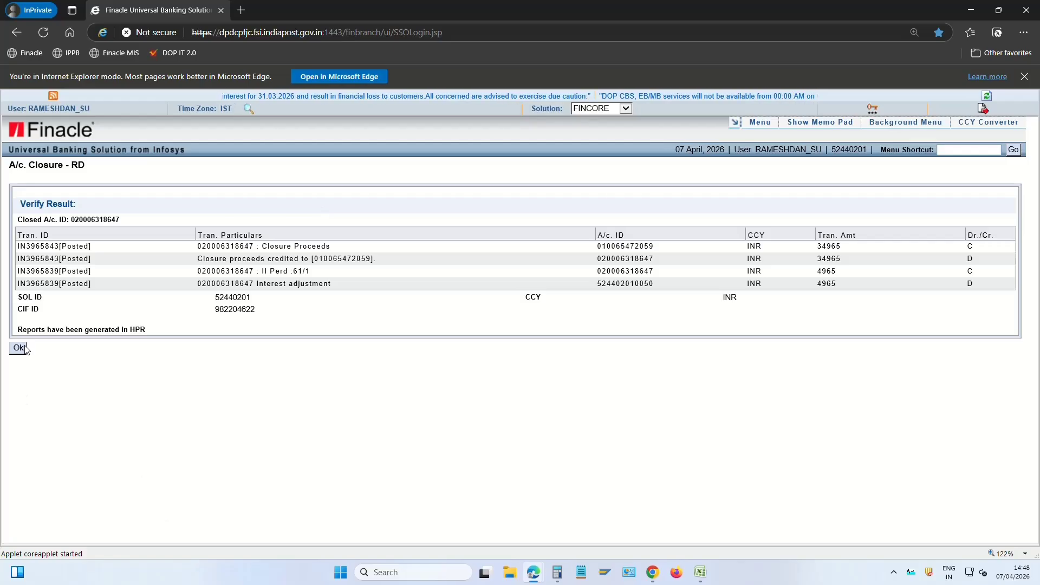
left_click(19, 348)
key("alt+Tab")
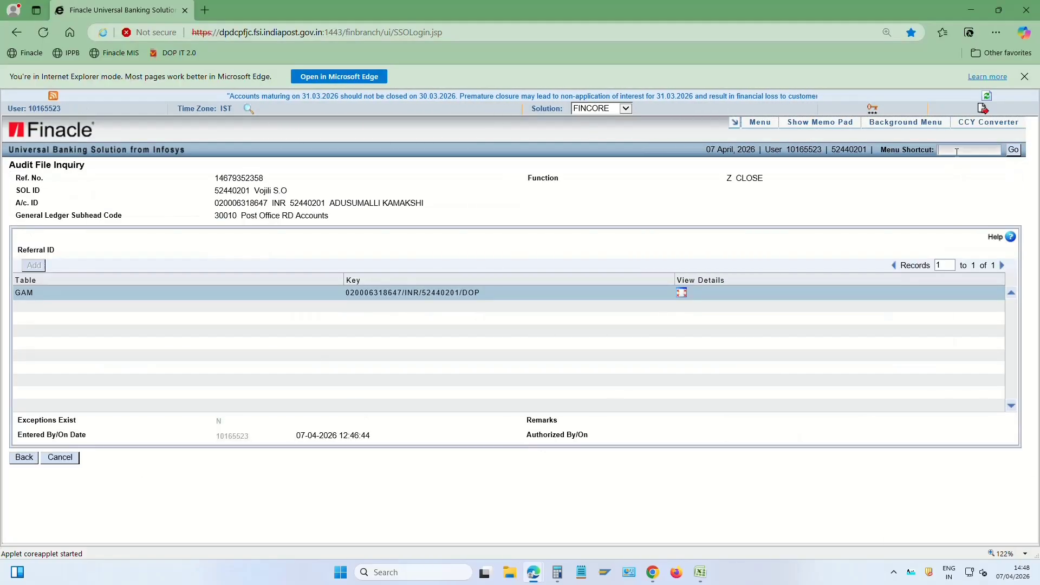
Rerun HAFI for table GAM with Not Authorized filter, now fetching no records
left_click(957, 151)
type("HAFI")
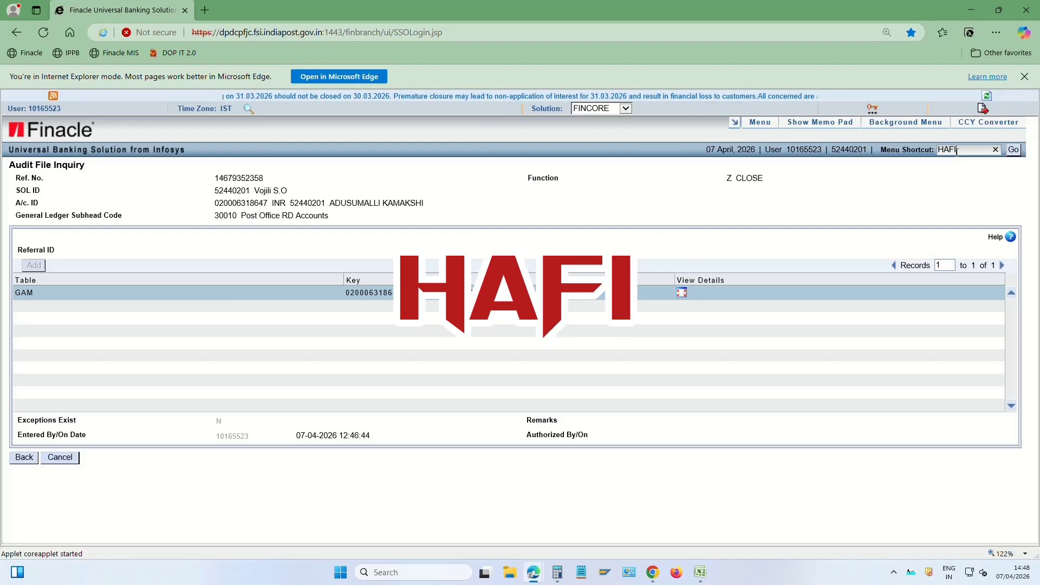
key("Return")
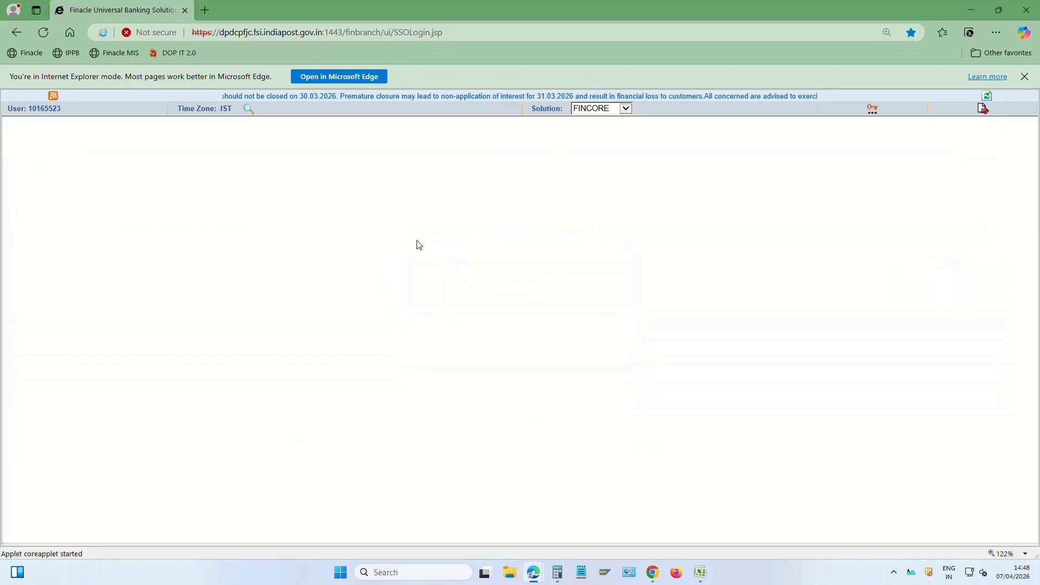
left_click(242, 233)
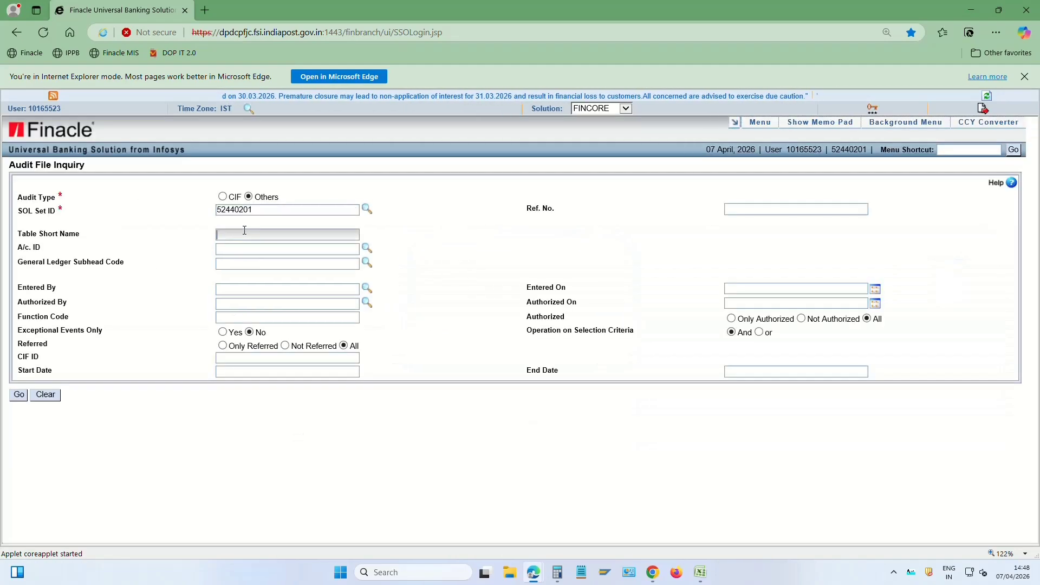
type("GAM")
key("Tab")
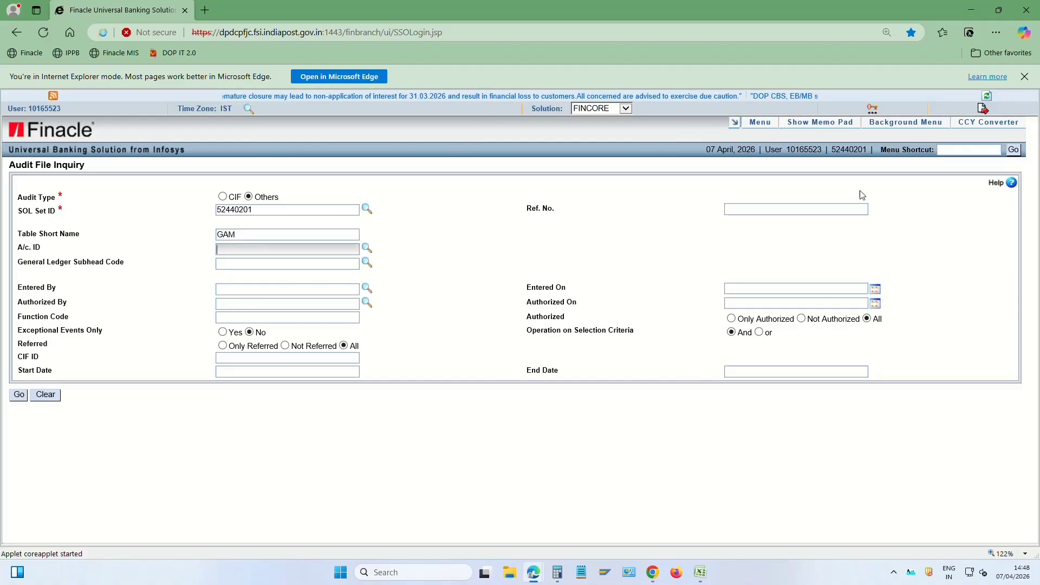
left_click(764, 205)
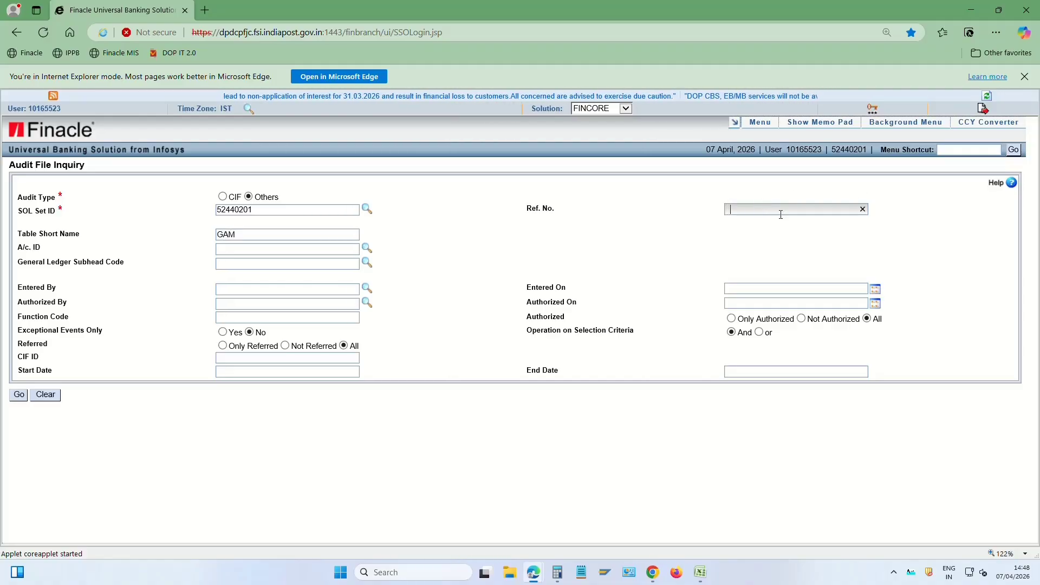
left_click(801, 319)
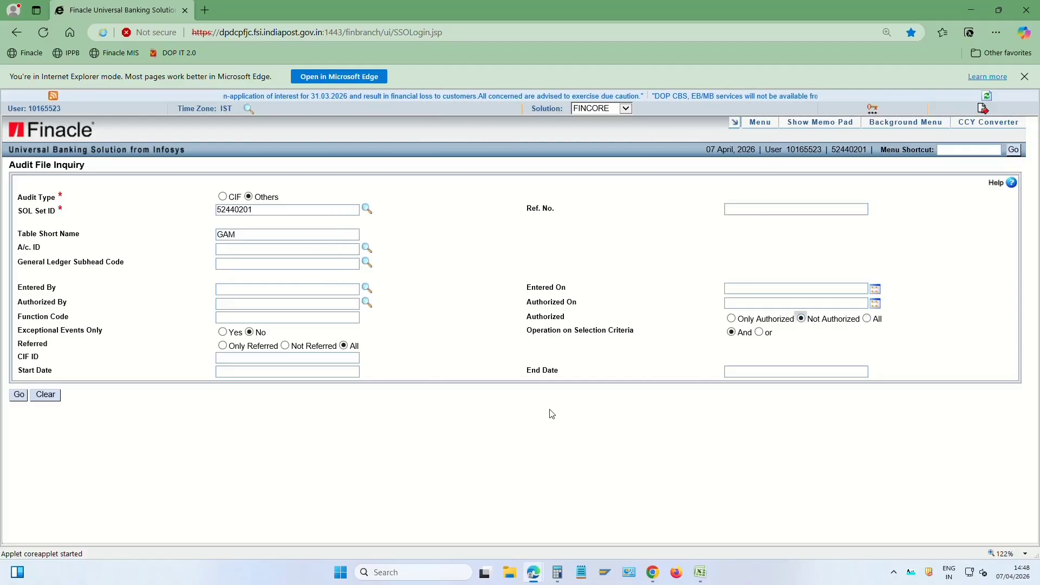
left_click(22, 397)
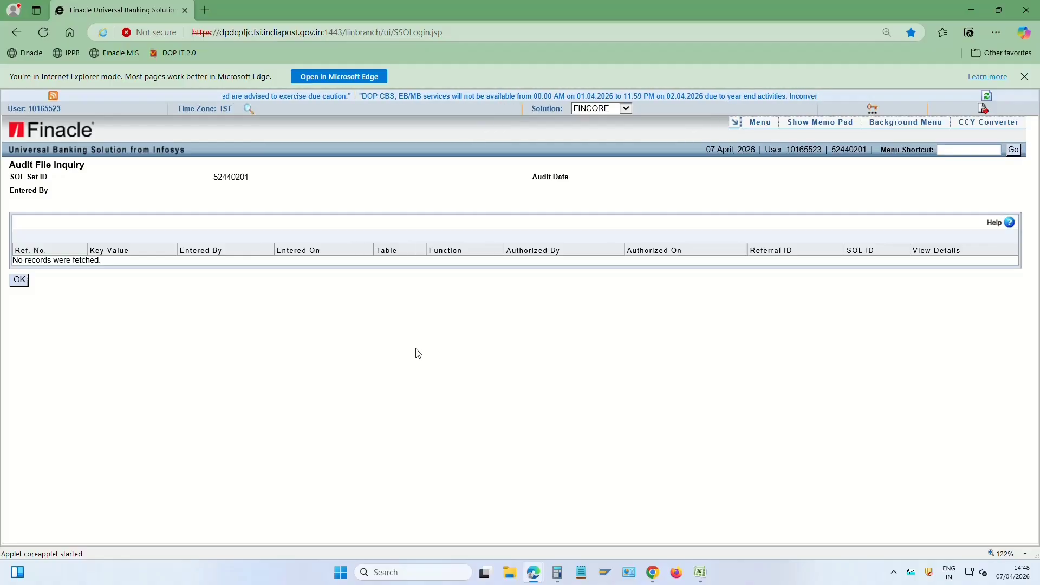
left_click(970, 154)
Run HTCPIAE for the teller's employee ID and review today's 66,060.00 Dr cash position
type("HTCPIAE")
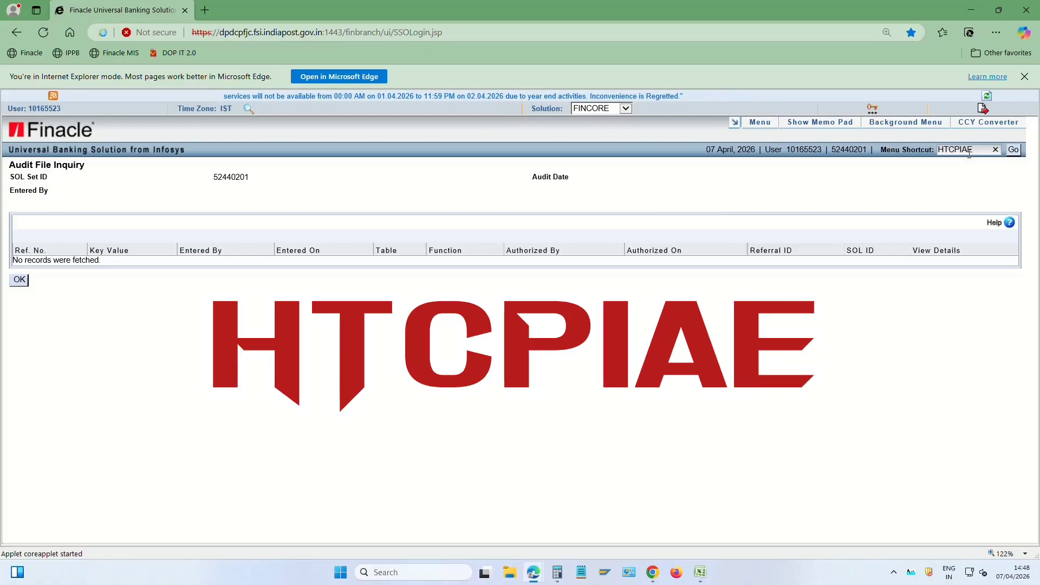
key("Return")
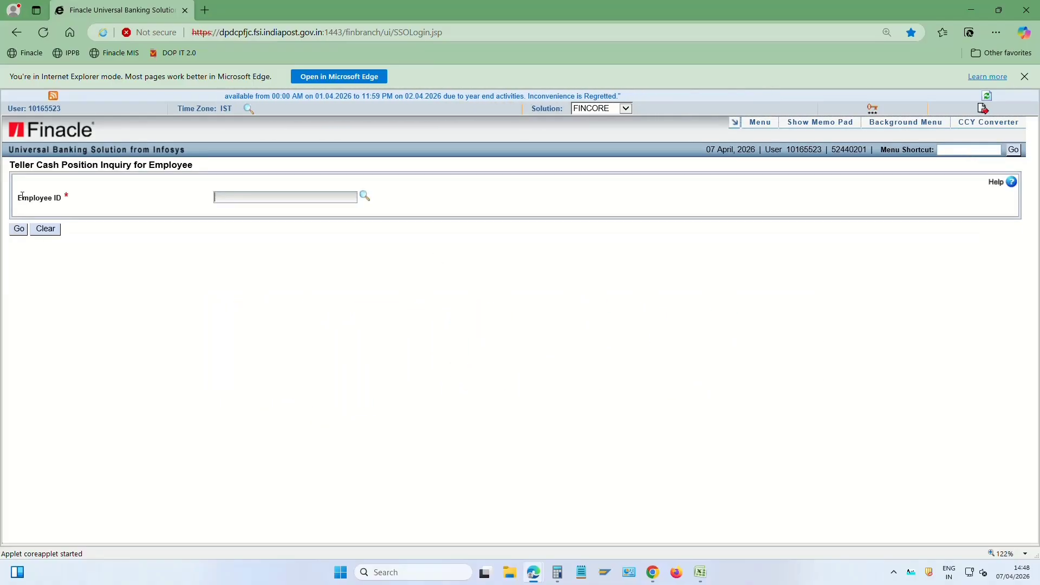
left_click_drag(18, 198, 88, 197)
left_click(261, 194)
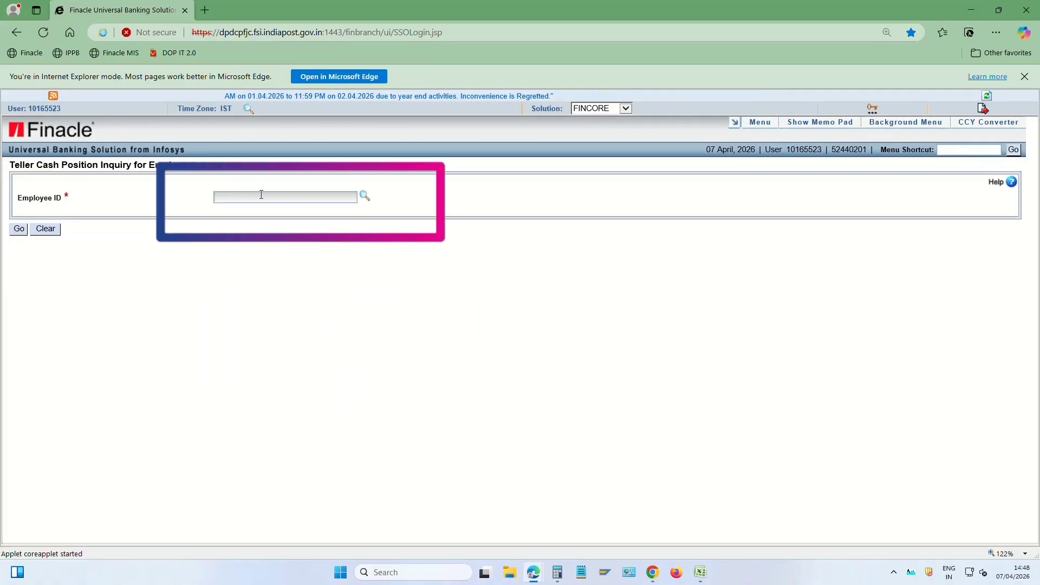
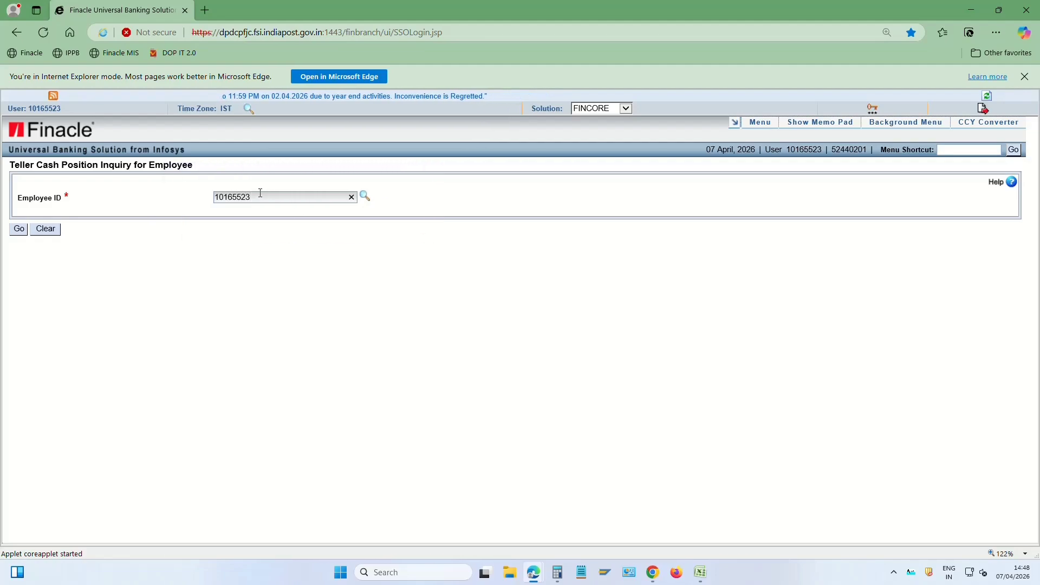
left_click(19, 228)
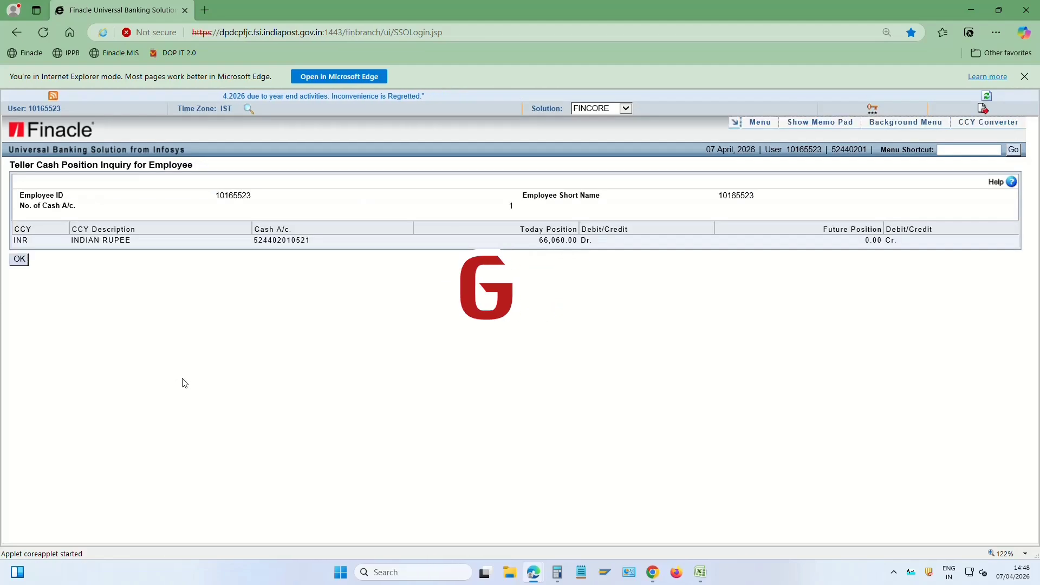
left_click_drag(538, 241, 590, 243)
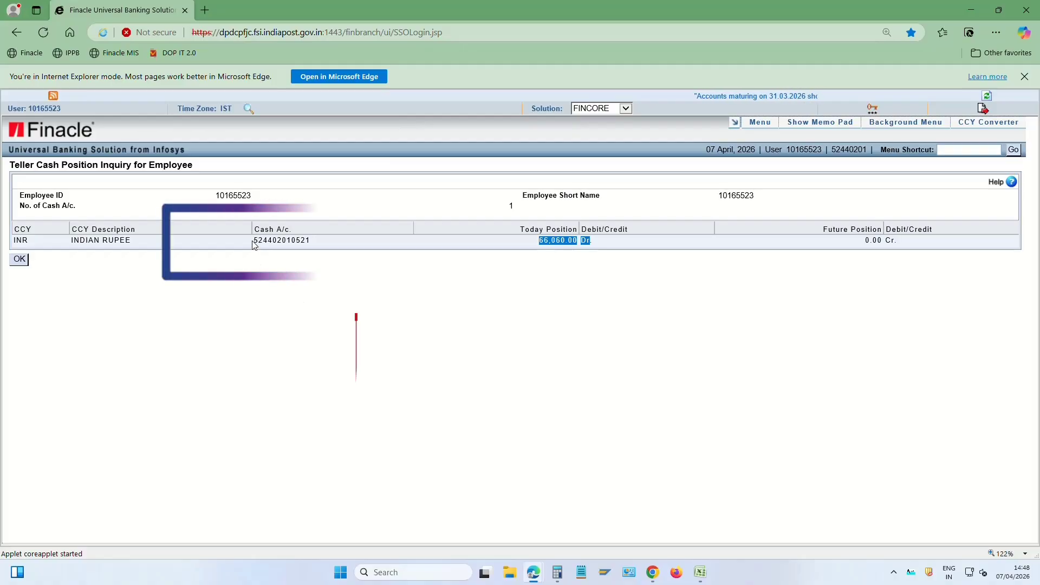
left_click_drag(253, 241, 313, 246)
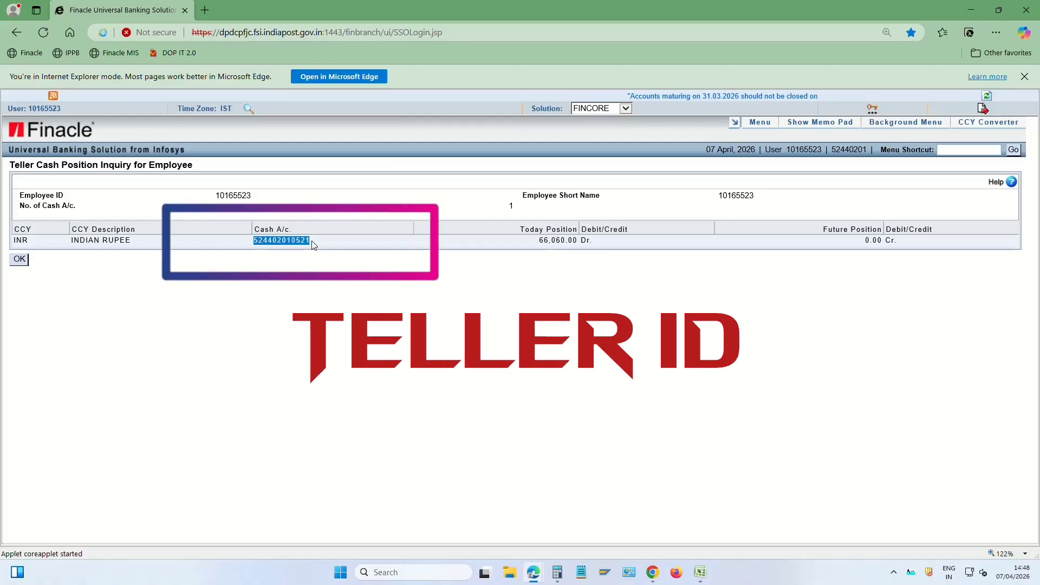
left_click(558, 246)
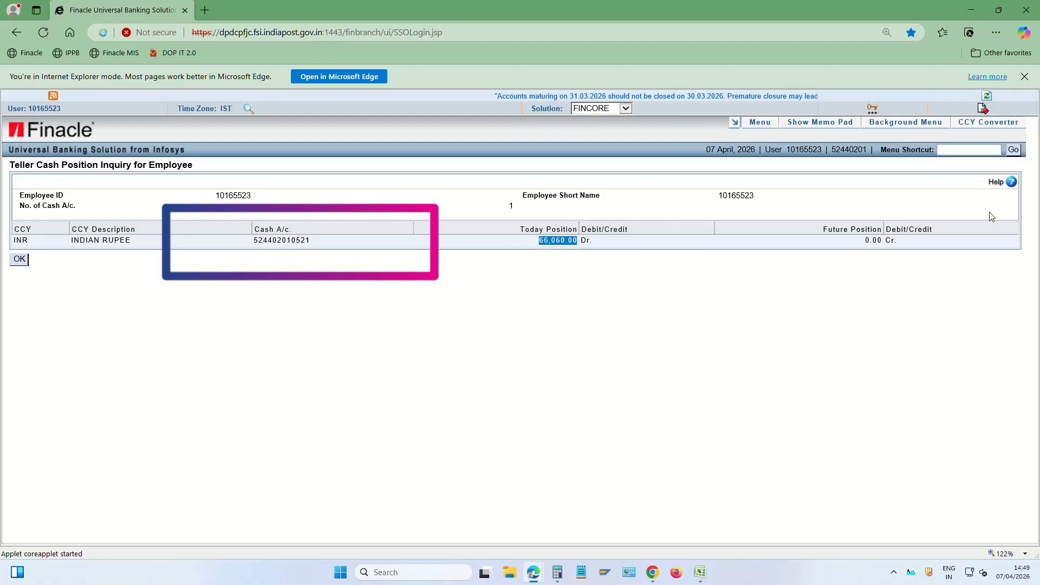
left_click(978, 150)
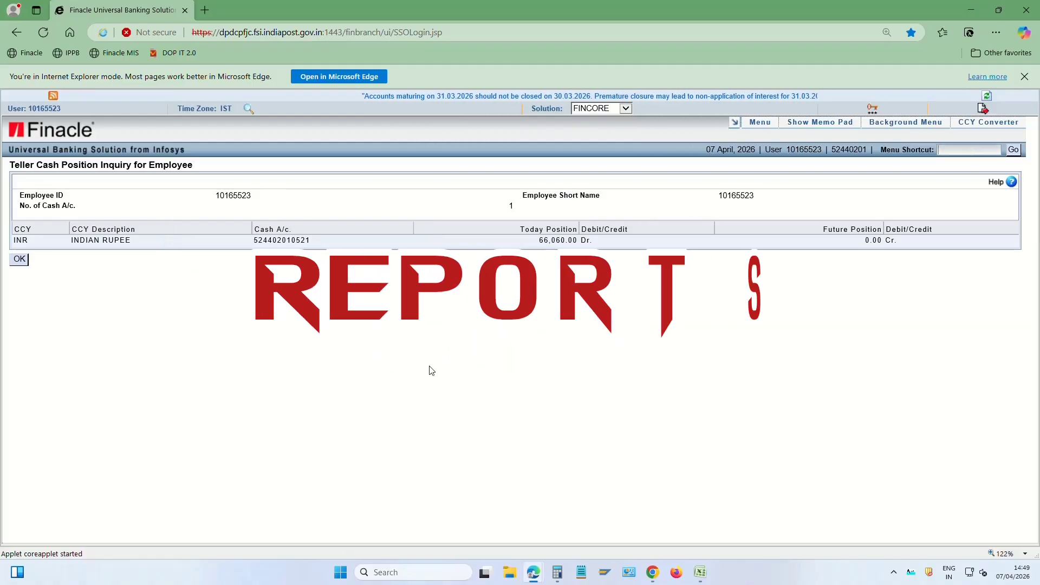
Open the FINRPT report list (HFINRPT) and go to page 4
type("HF")
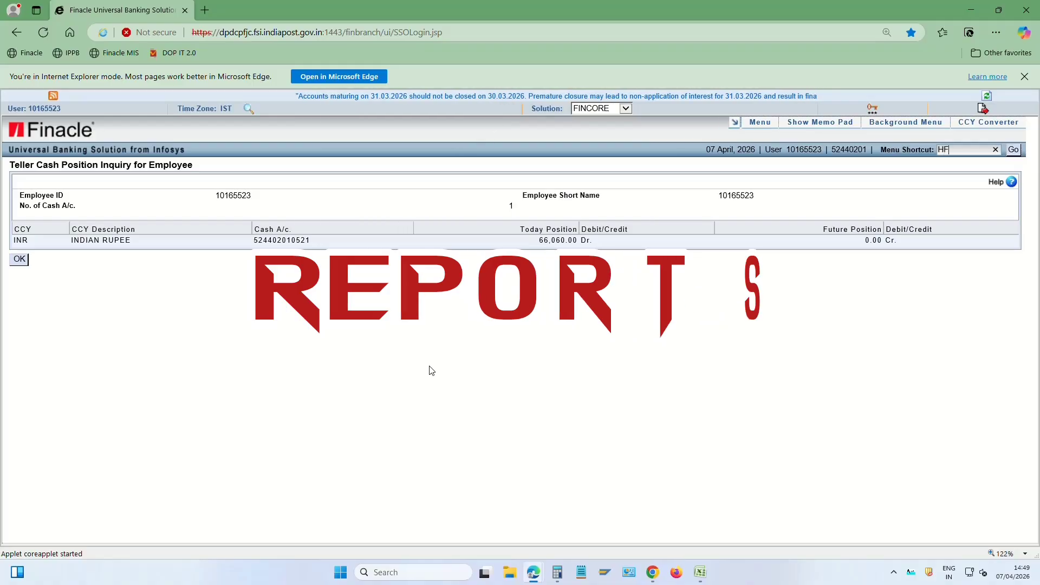
type("INRP")
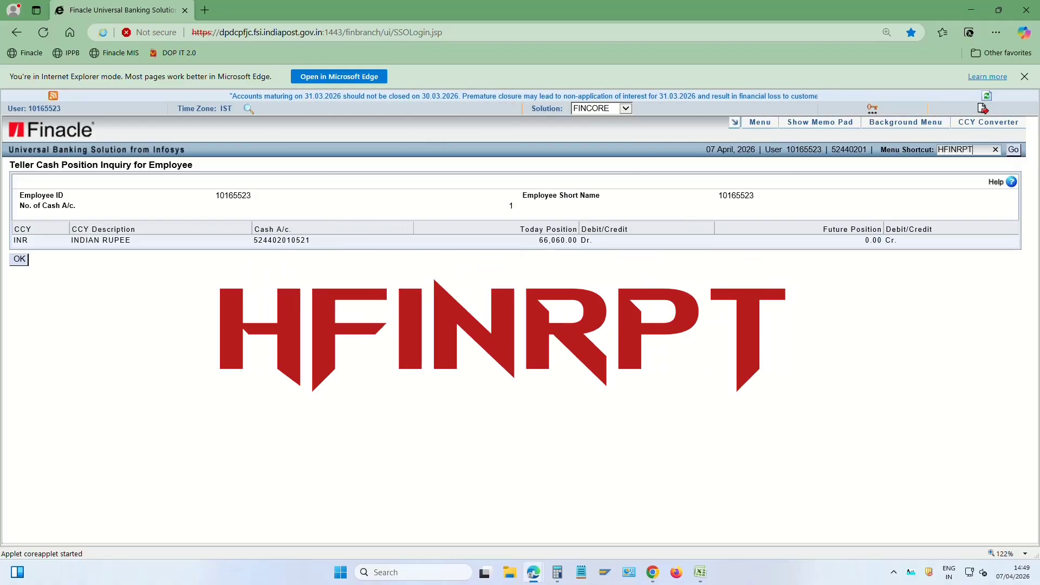
type("T")
key("Return")
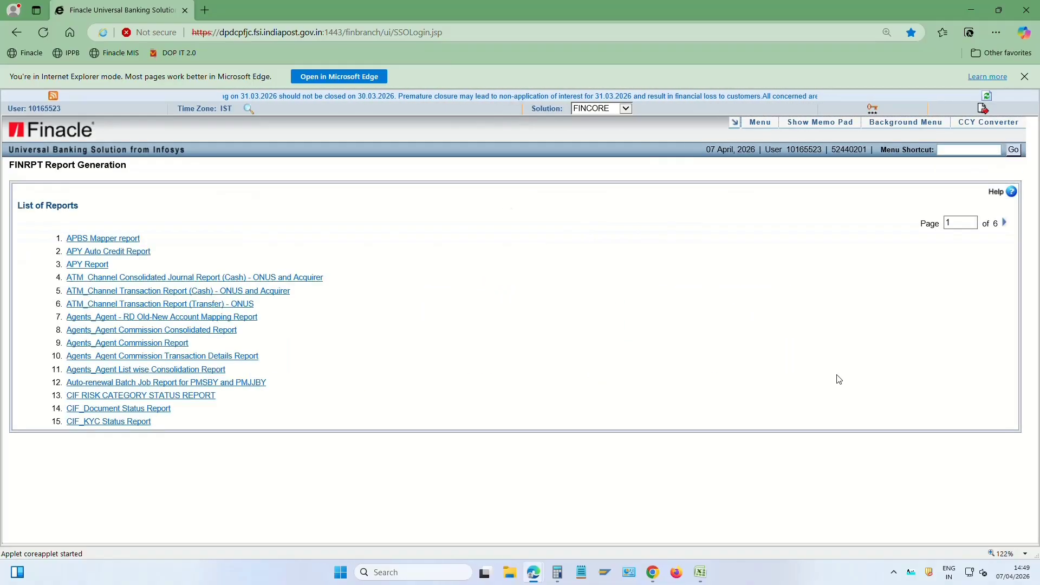
double_click(962, 222)
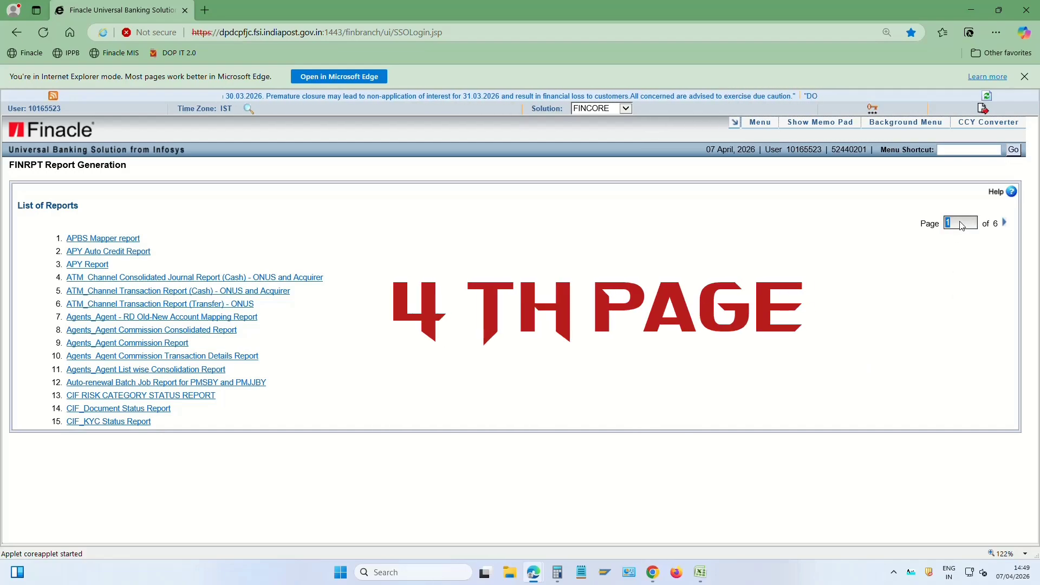
left_click(1005, 223)
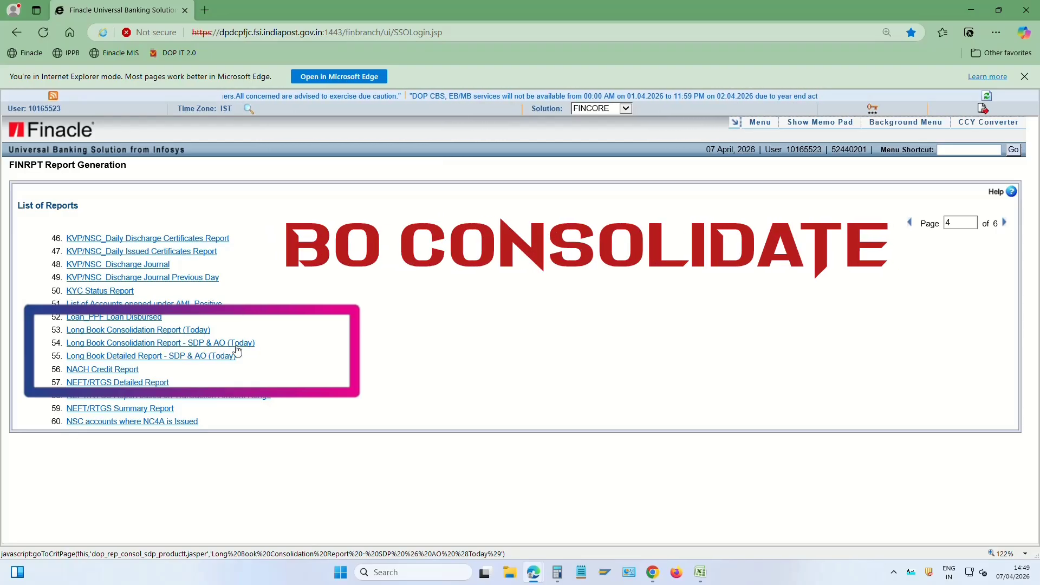
Generate the Long Book Consolidation Report (Today) for SOL 52440201 dated 07-04-2026
left_click(196, 333)
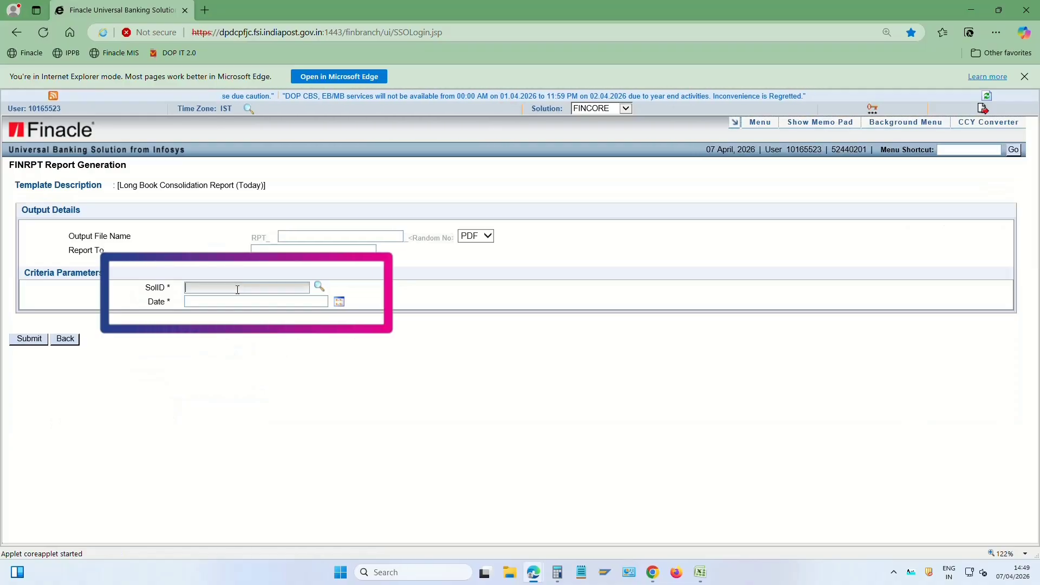
type("52440")
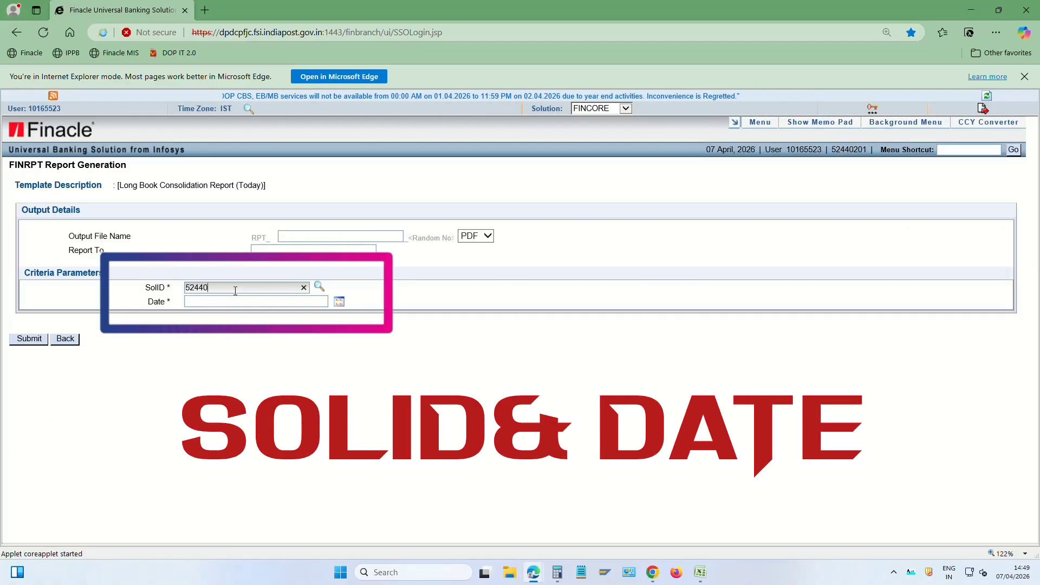
type("201")
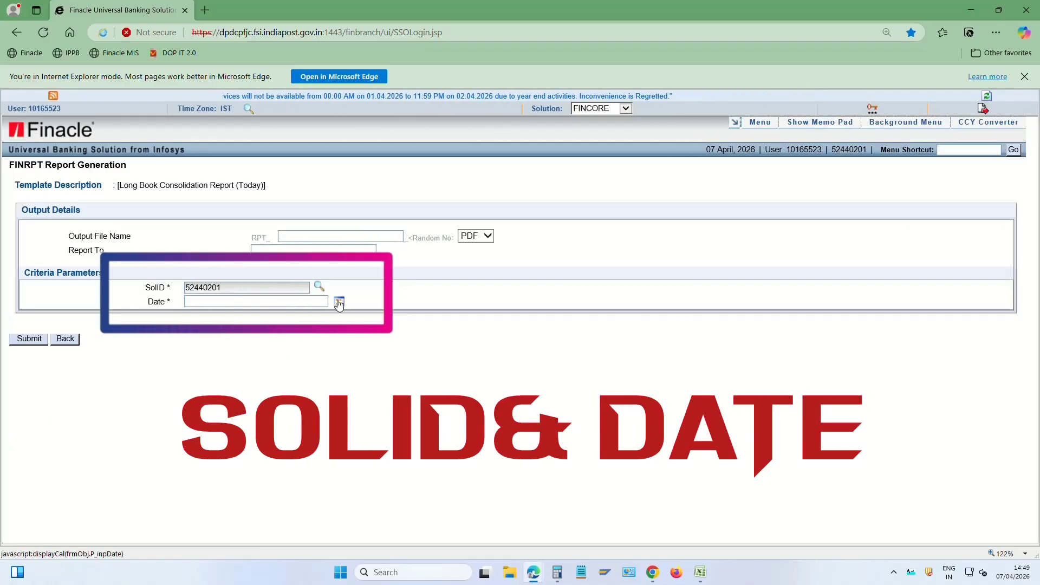
left_click(339, 302)
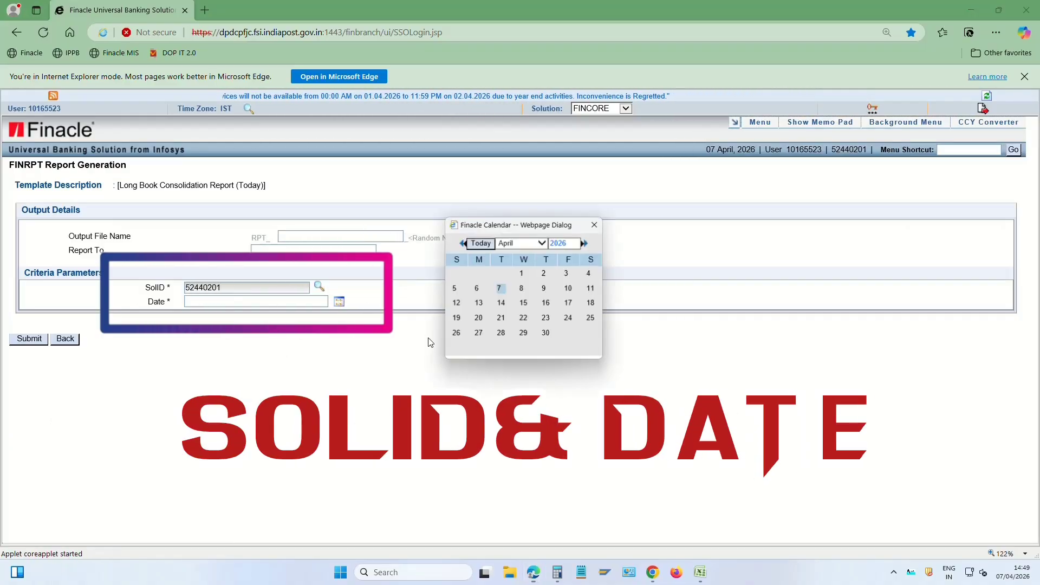
left_click(500, 291)
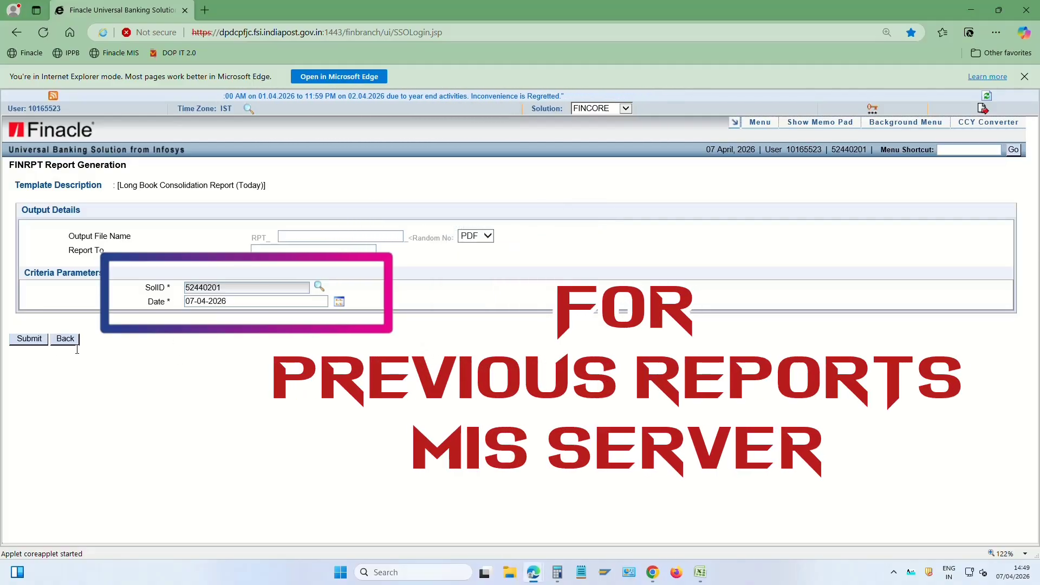
left_click(28, 339)
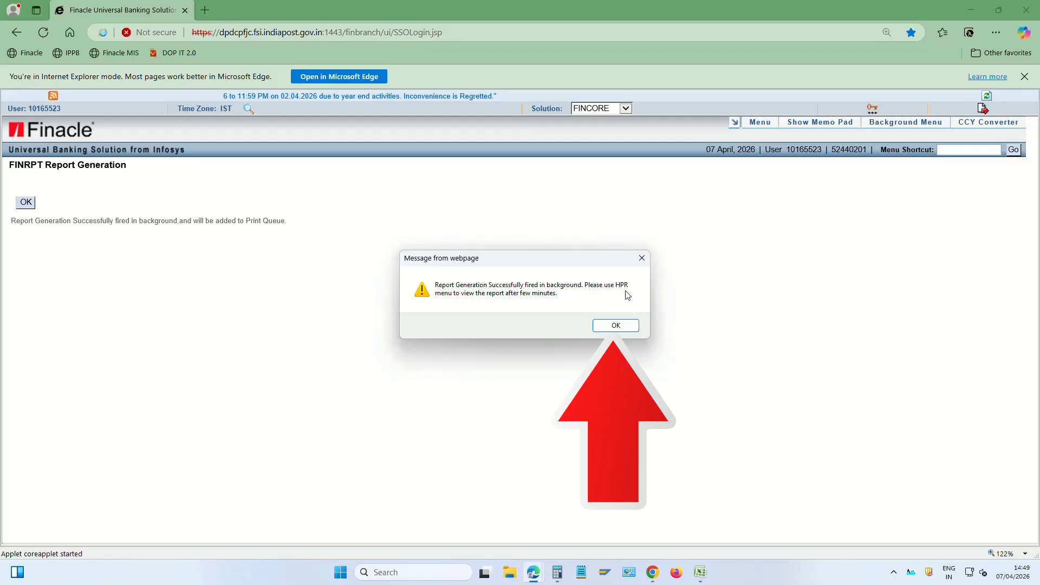
left_click(616, 326)
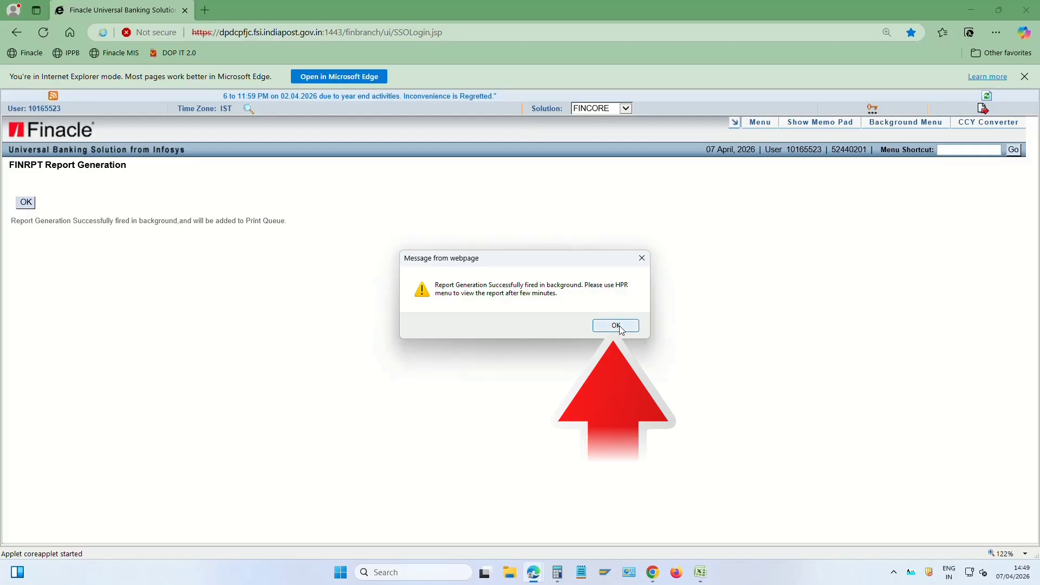
left_click(30, 207)
Go to page 4 of the report list and open the Long Book Consolidation Report - SDP & AO (Today) form
double_click(960, 224)
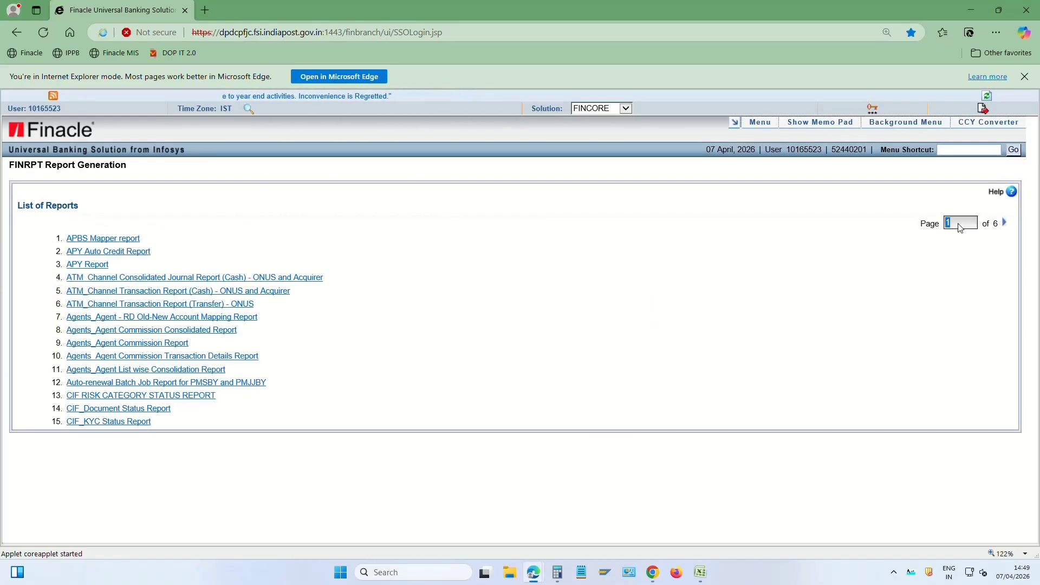
type("4")
key("Return")
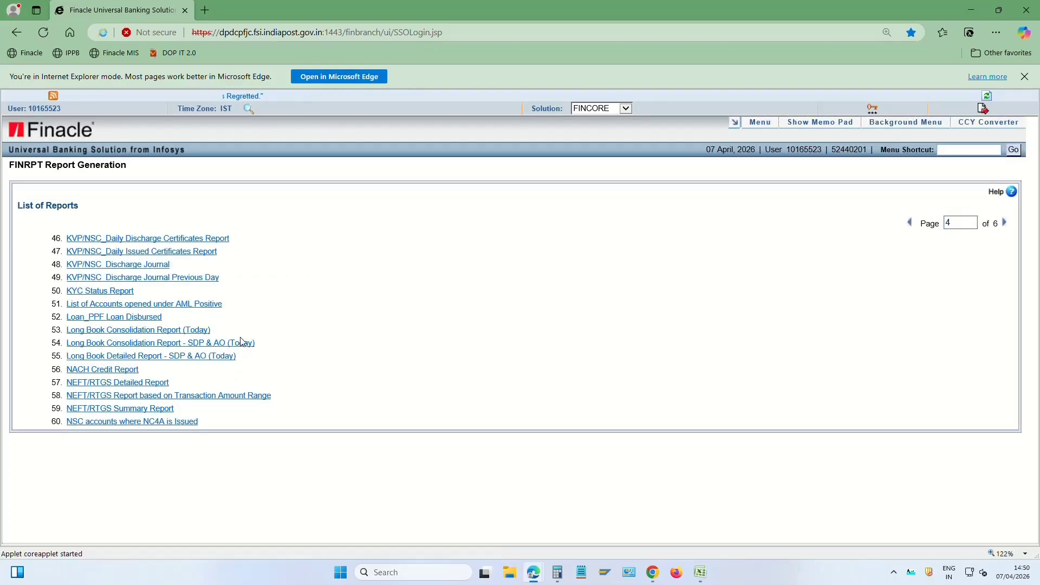
left_click(241, 347)
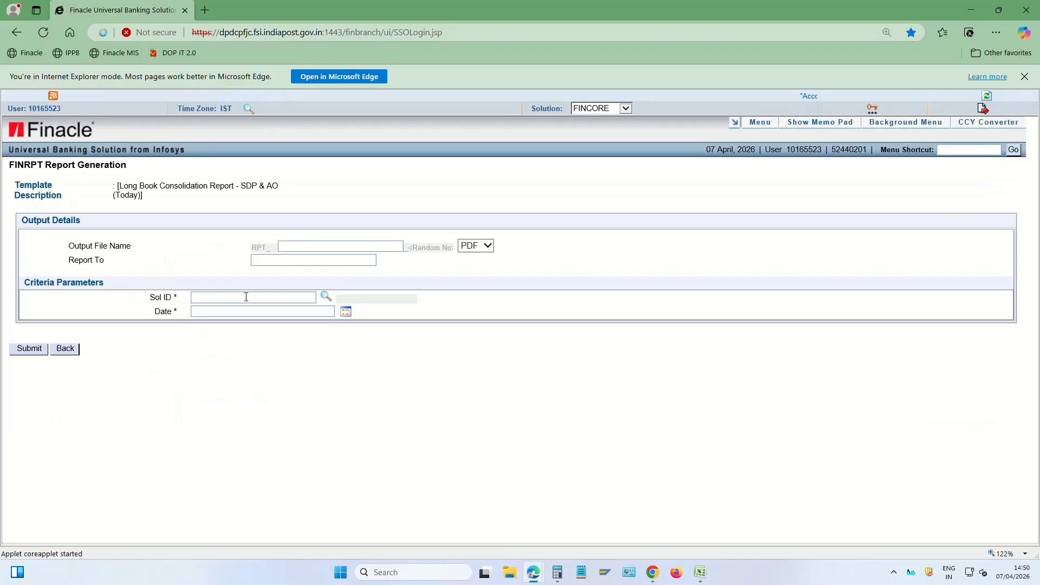
Enter the branch Sol ID and report date 07-04-2026, then submit the report generation
left_click(240, 299)
type("5244020")
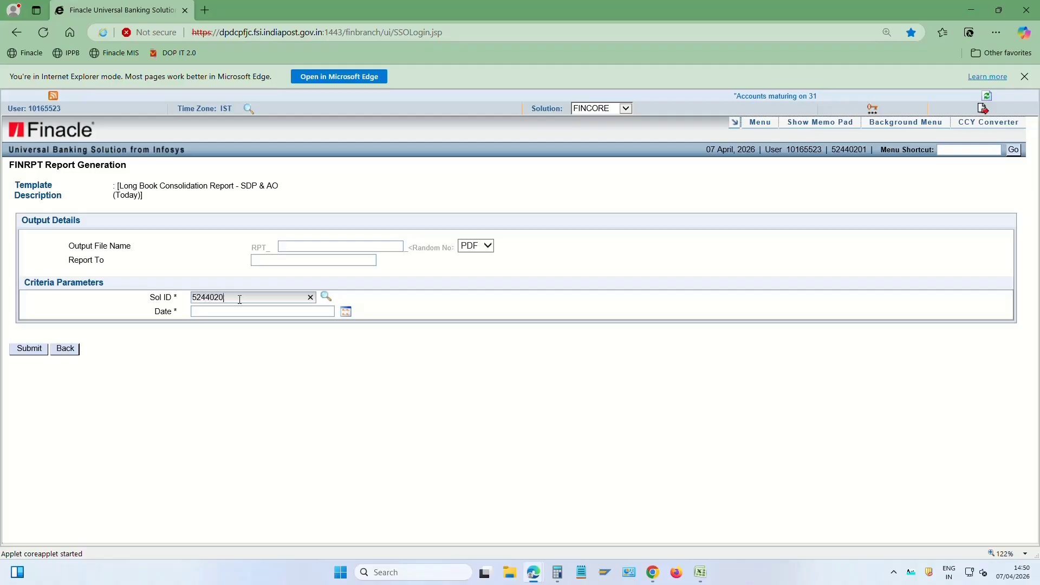
type("1")
key("Tab")
key("Tab")
key("Tab")
key("Return")
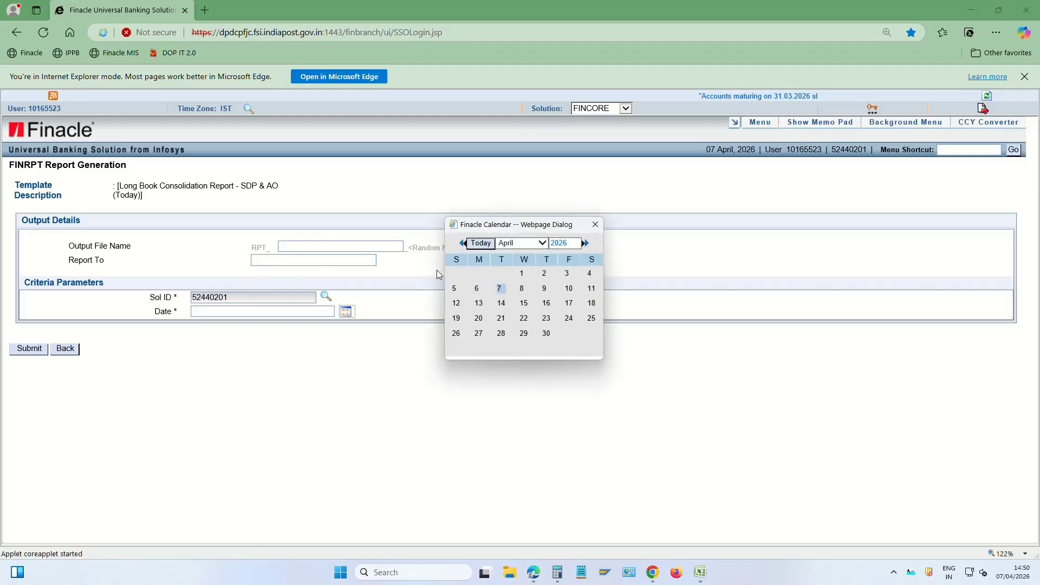
left_click(499, 289)
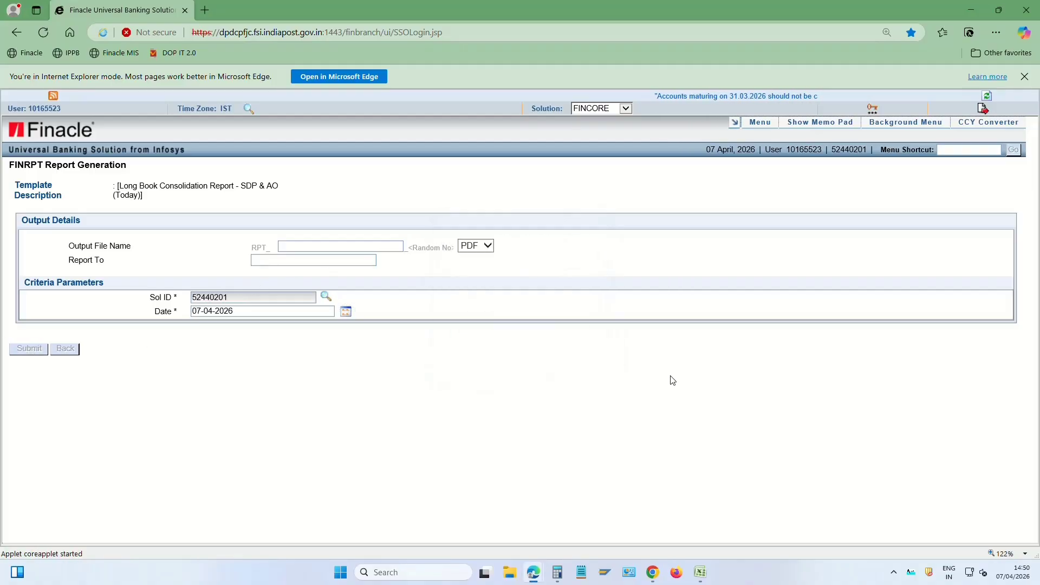
left_click(606, 330)
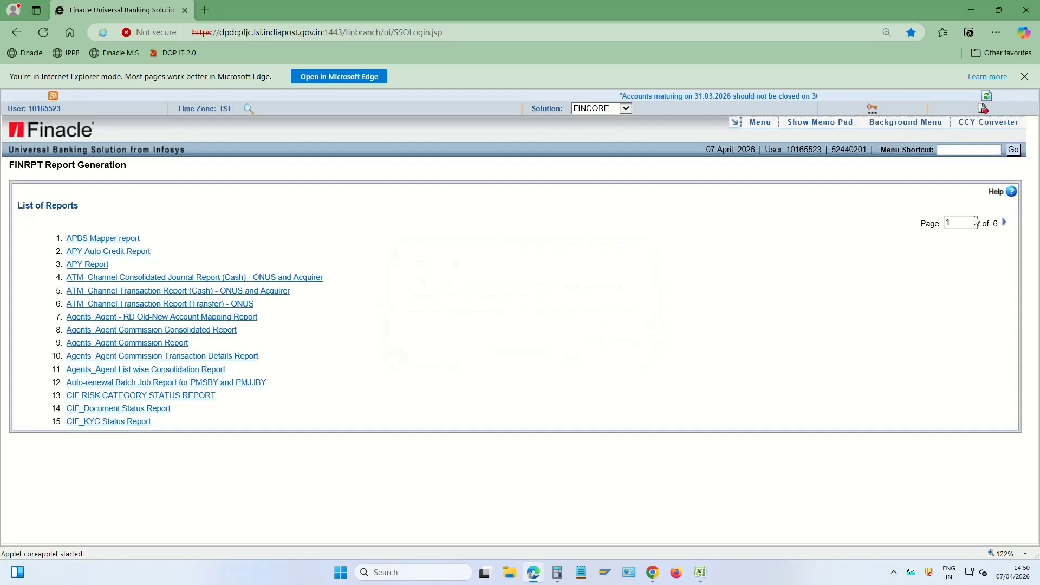
Open the Print Queue Inquiry with HPR and list the queued reports
left_click(950, 151)
type("HPR")
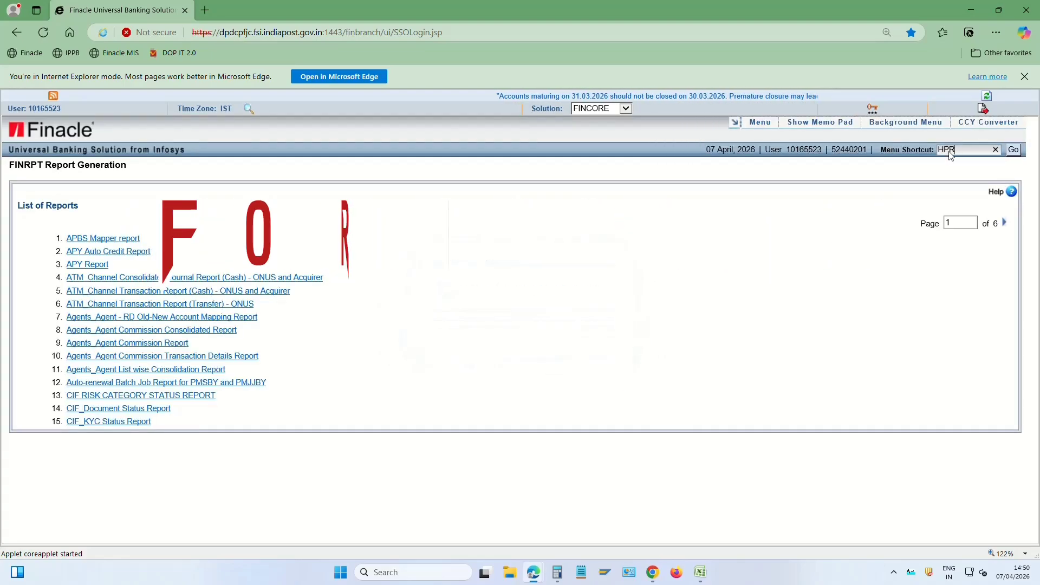
key("Return")
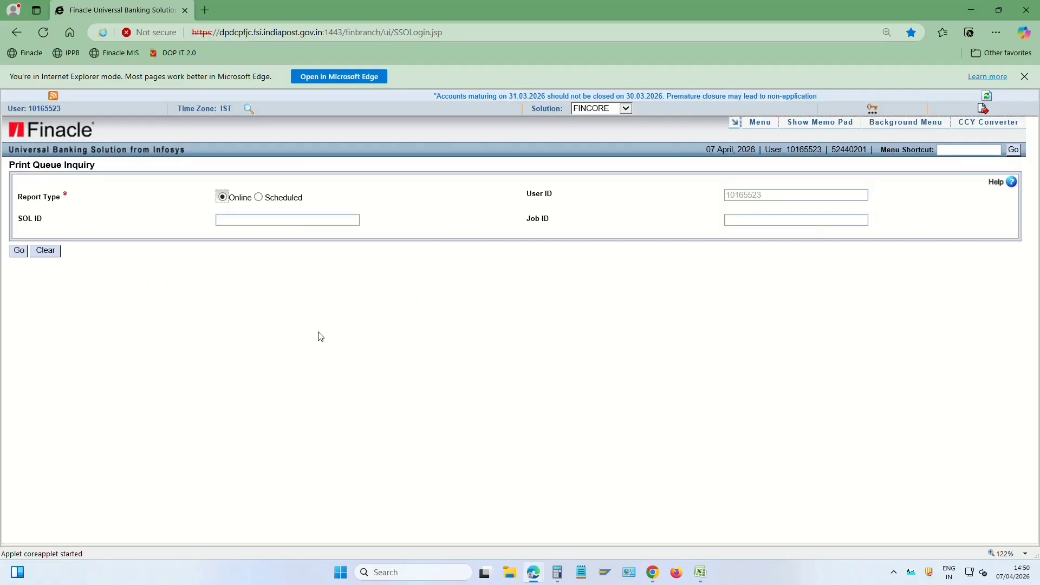
key("F4")
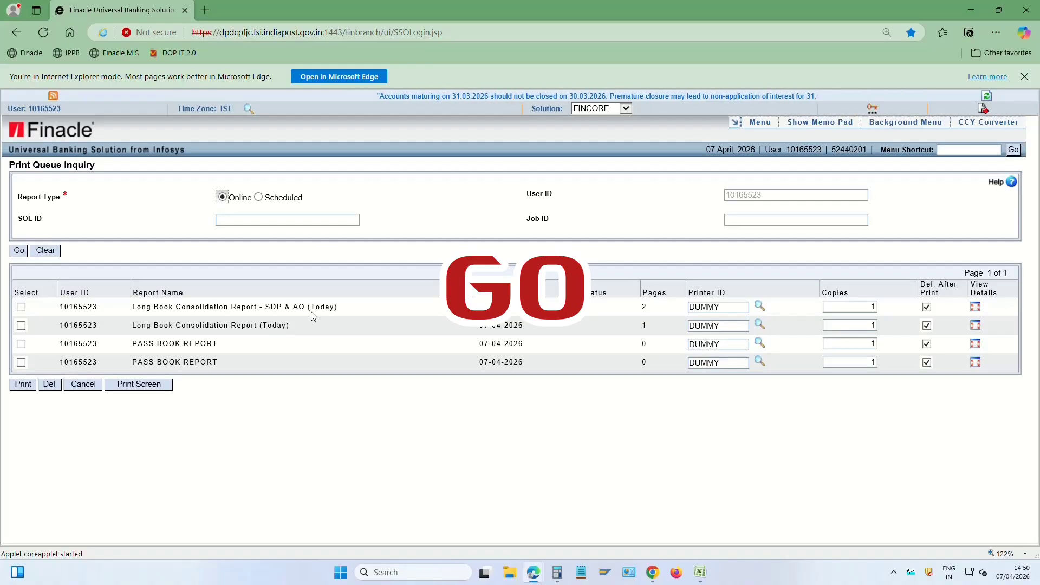
Select the Long Book Consolidation Report - SDP & AO row and open its print preview
left_click_drag(480, 308, 527, 329)
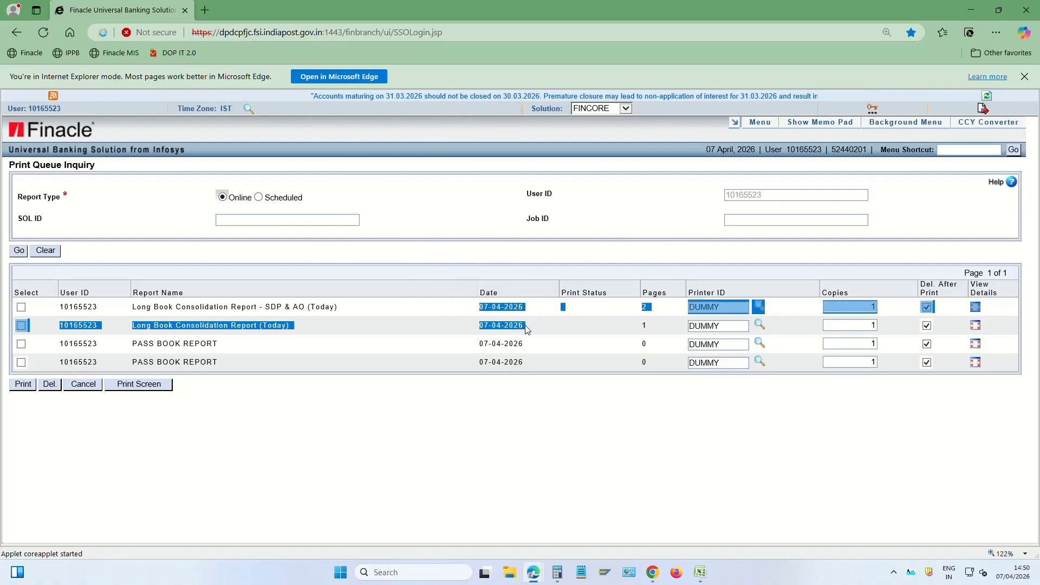
left_click(320, 326)
left_click(21, 307)
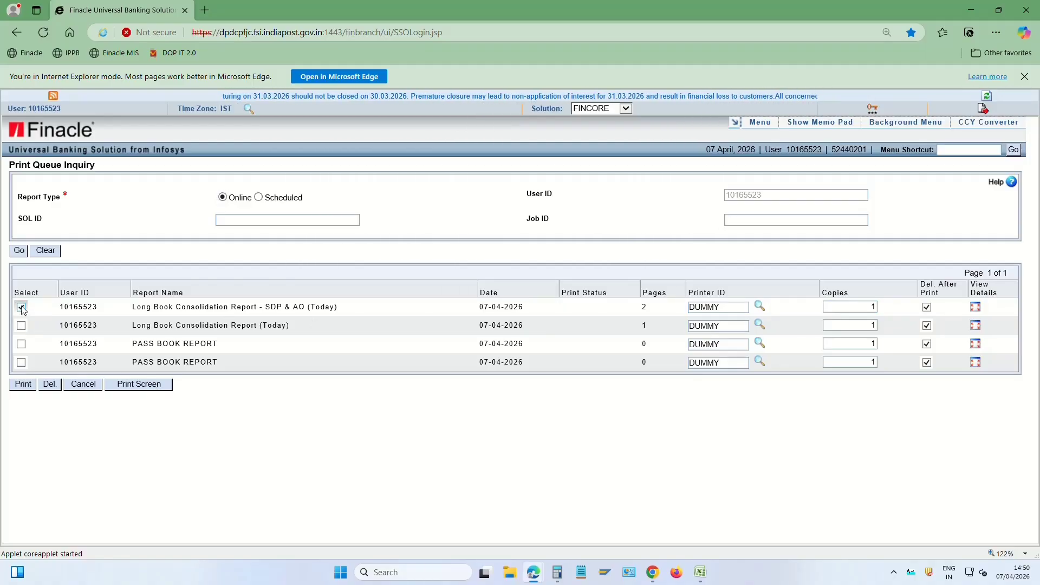
left_click(21, 307)
left_click(21, 307)
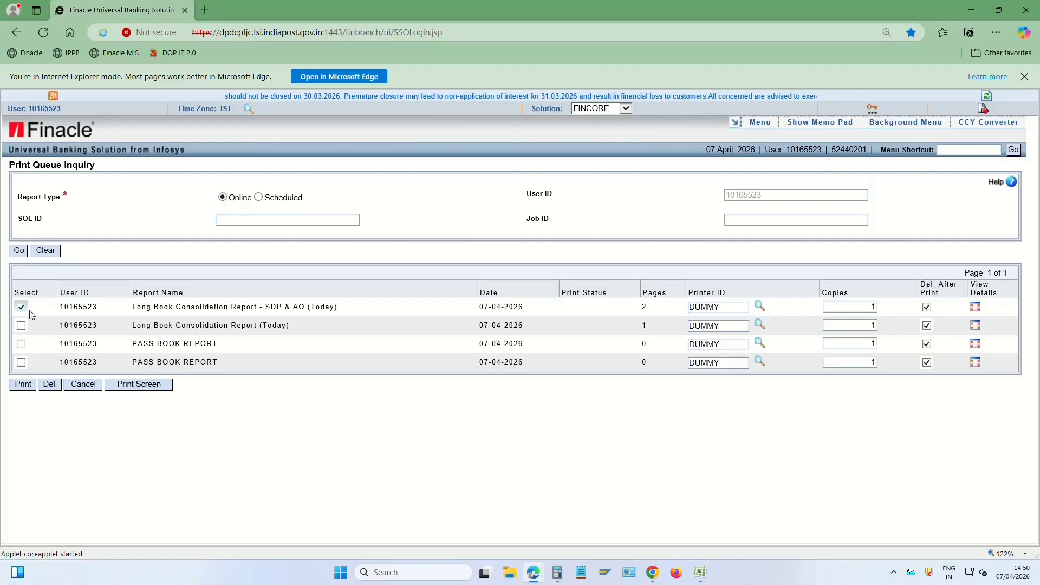
left_click(139, 385)
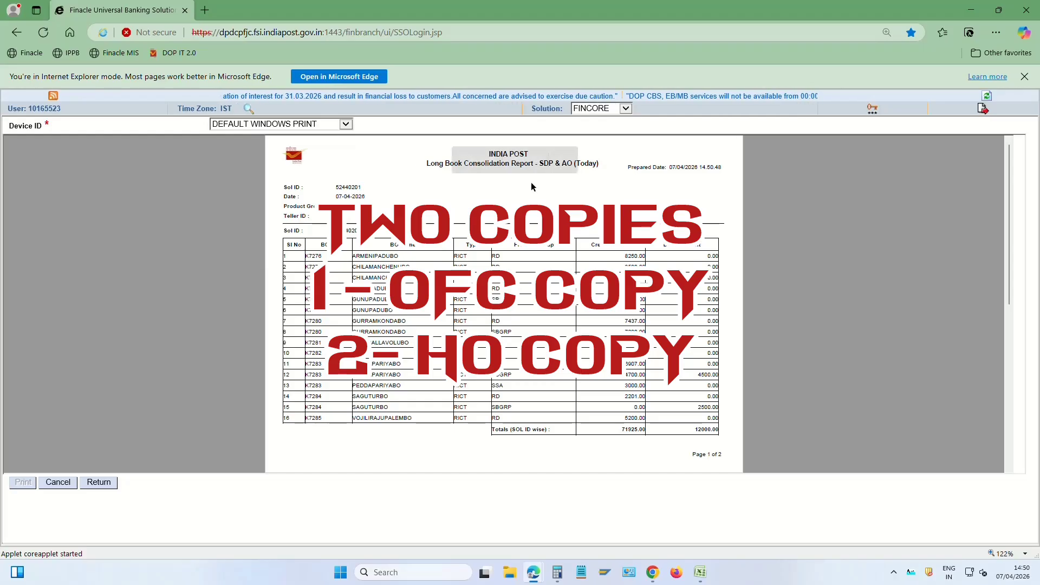
Print the SDP & AO report and the Long Book Consolidation Report (Today), confirming the desktop print
left_click(487, 160)
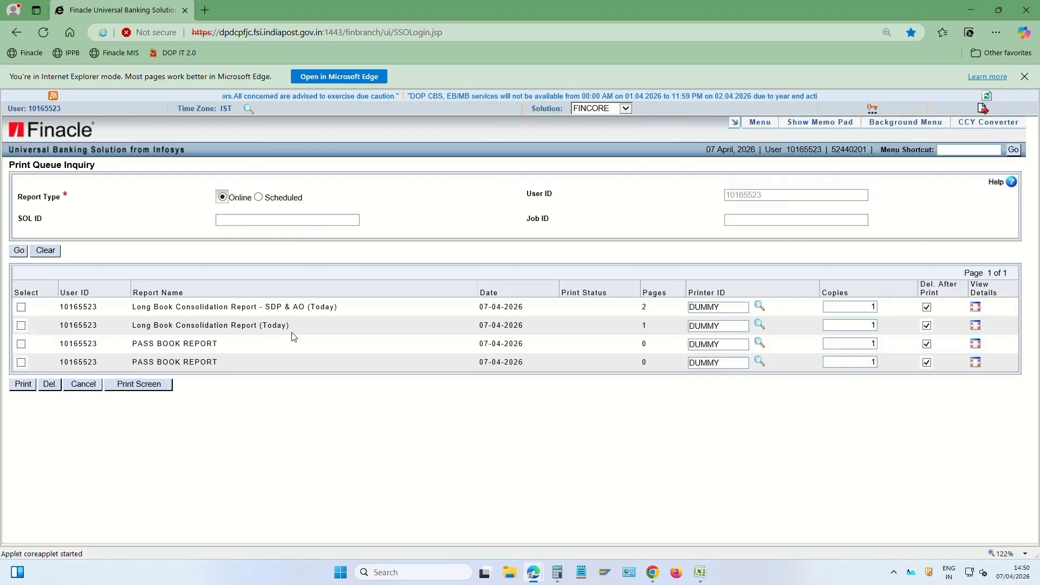
left_click(21, 326)
left_click(143, 384)
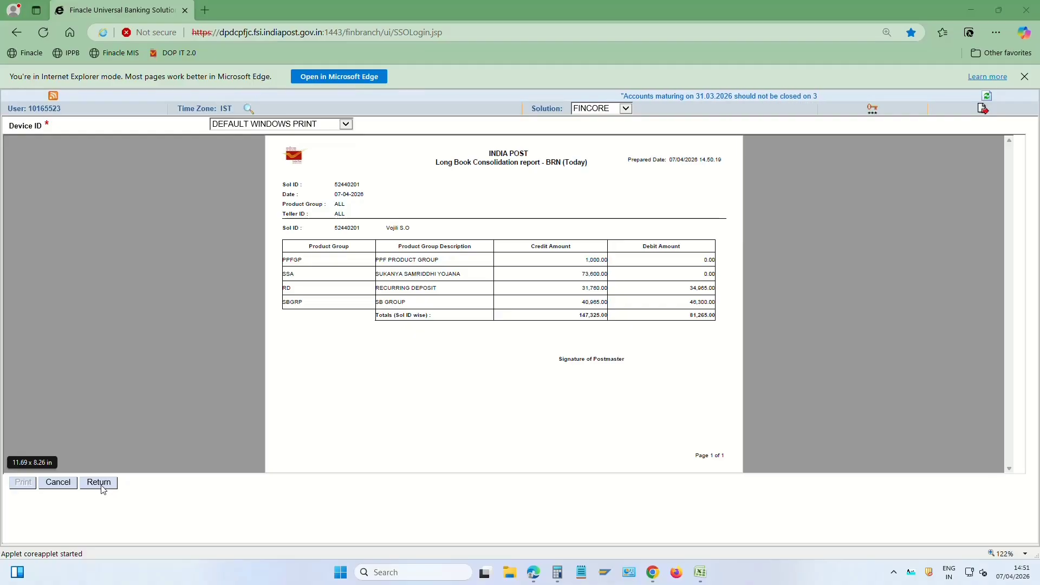
left_click(101, 483)
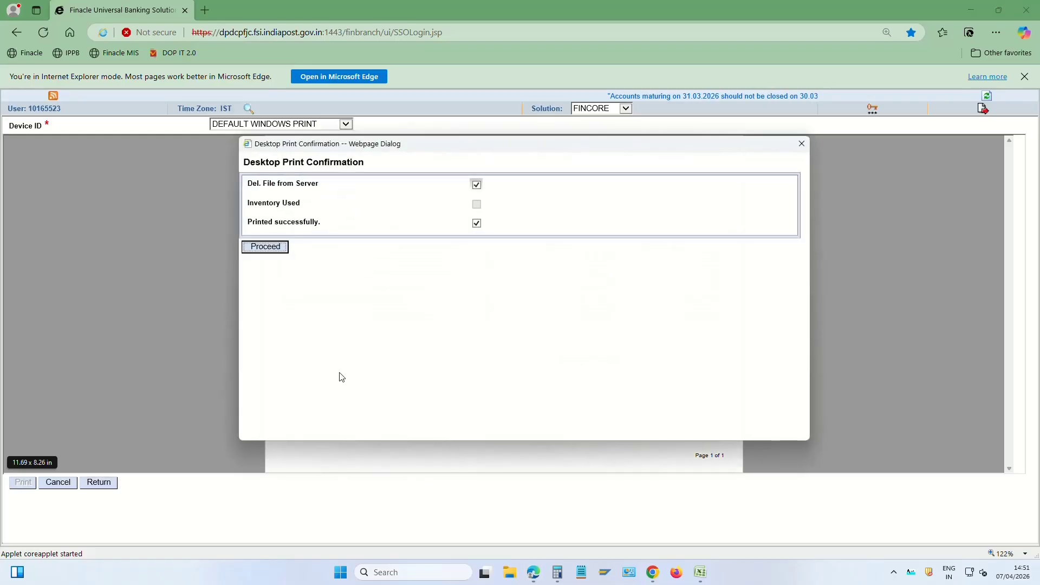
left_click(269, 248)
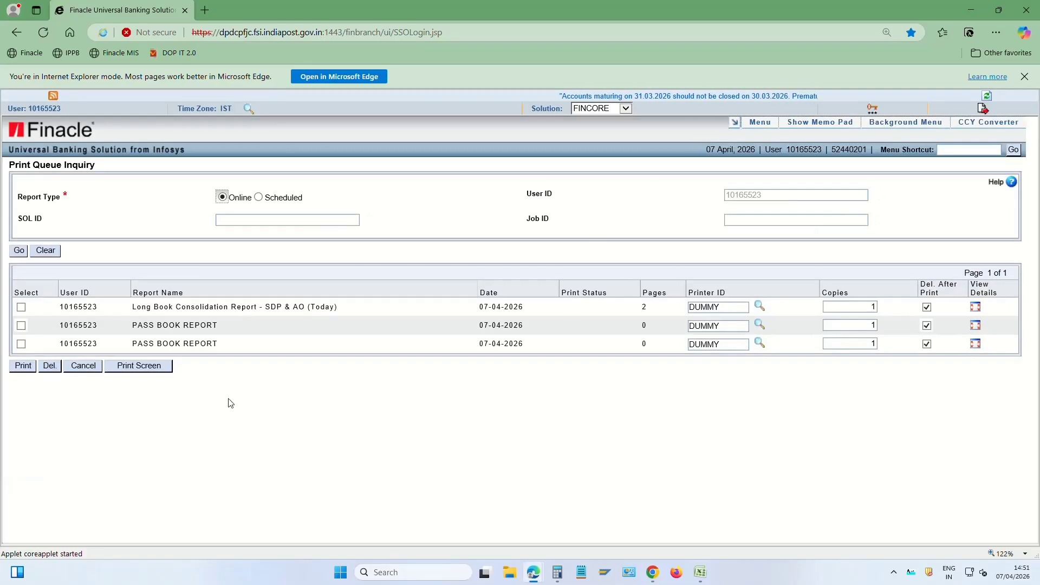
left_click_drag(266, 306, 337, 313)
left_click(351, 316)
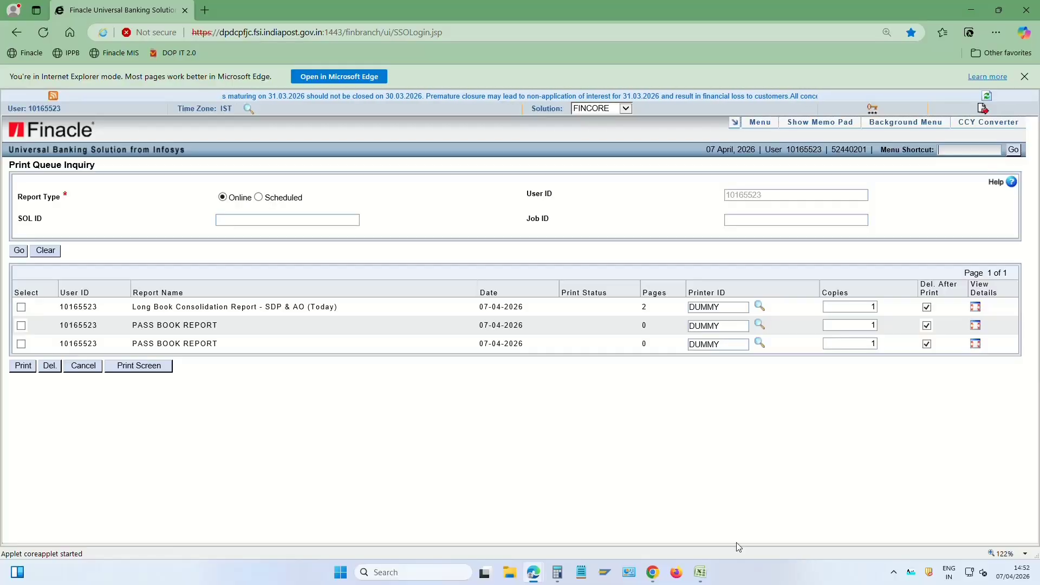
mouse_move(564, 575)
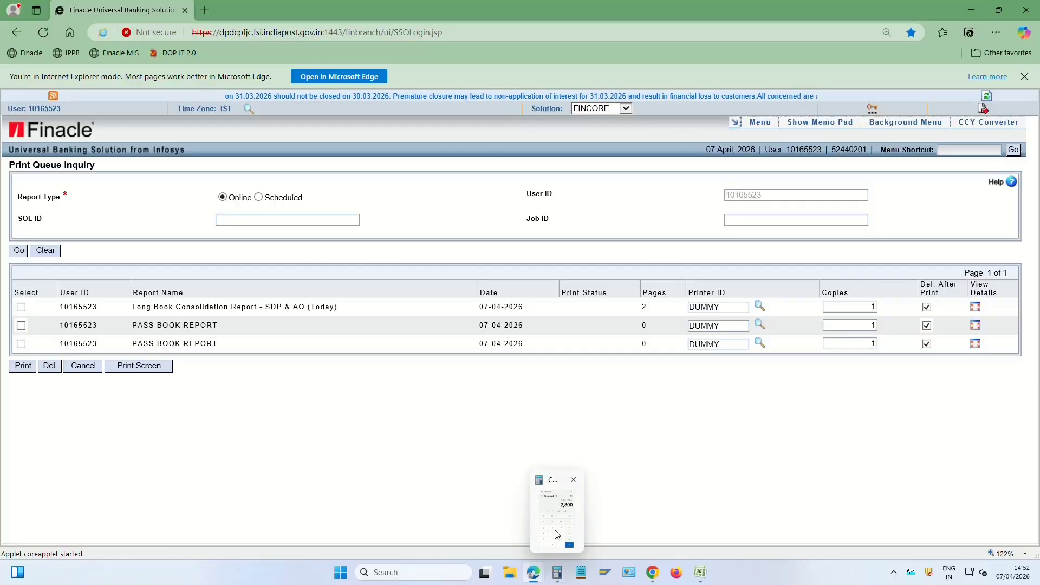
Compute 147325 − 81265 = 66,060 in Calculator, then return to the Finacle window
left_click(559, 575)
left_click(717, 357)
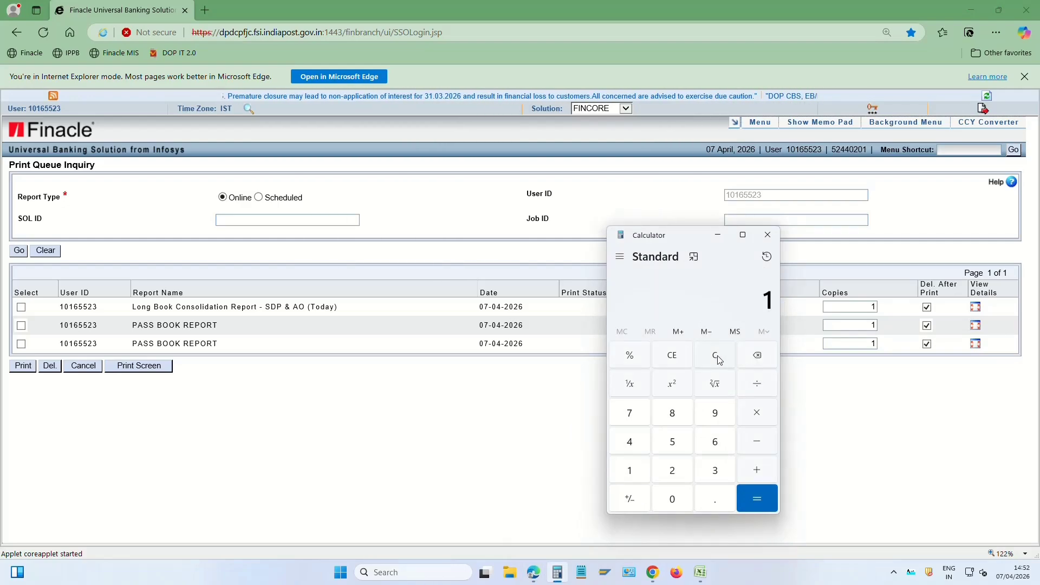
type("147325")
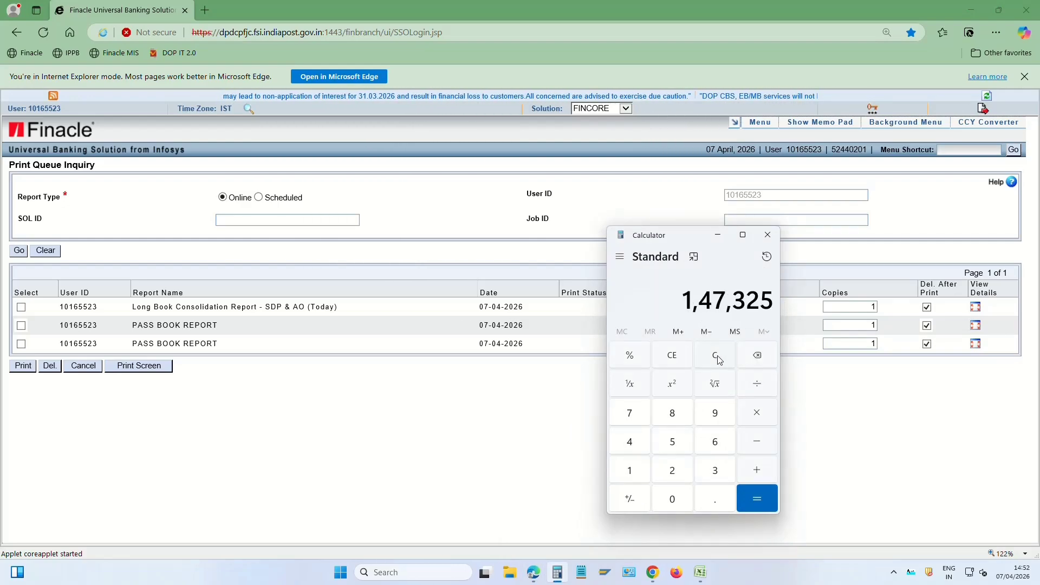
type("81")
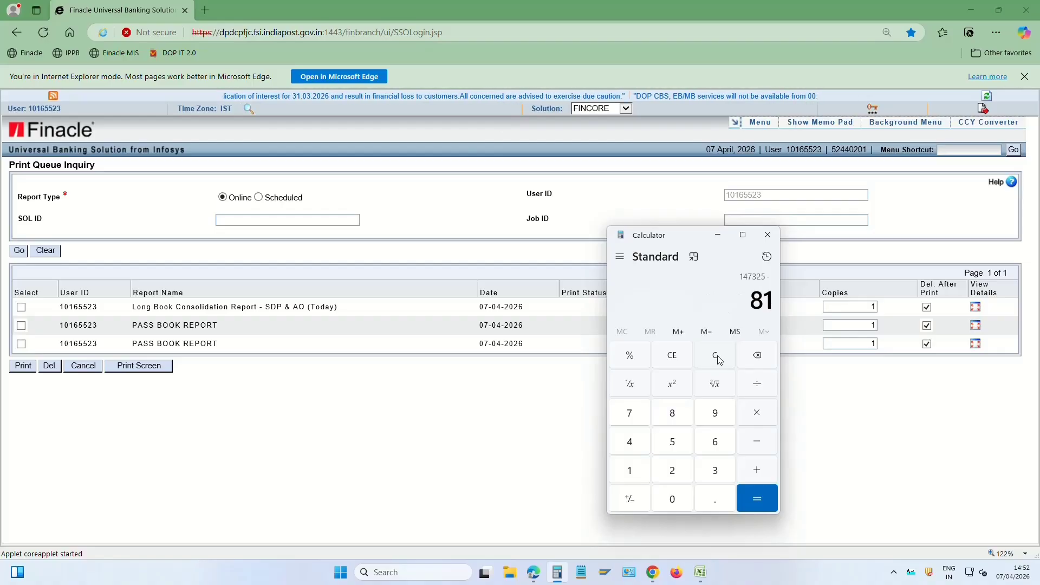
type("265")
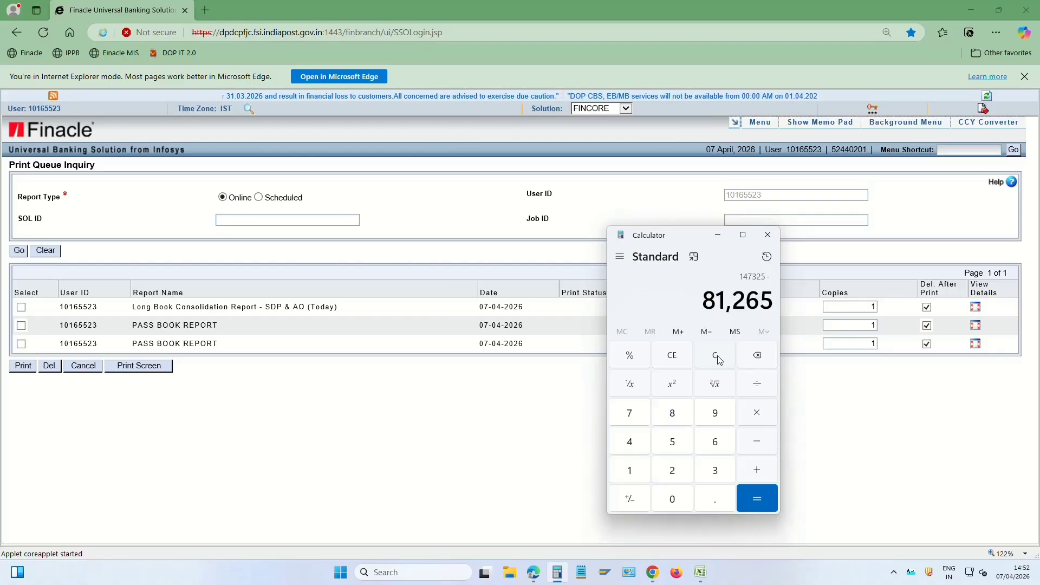
key("Return")
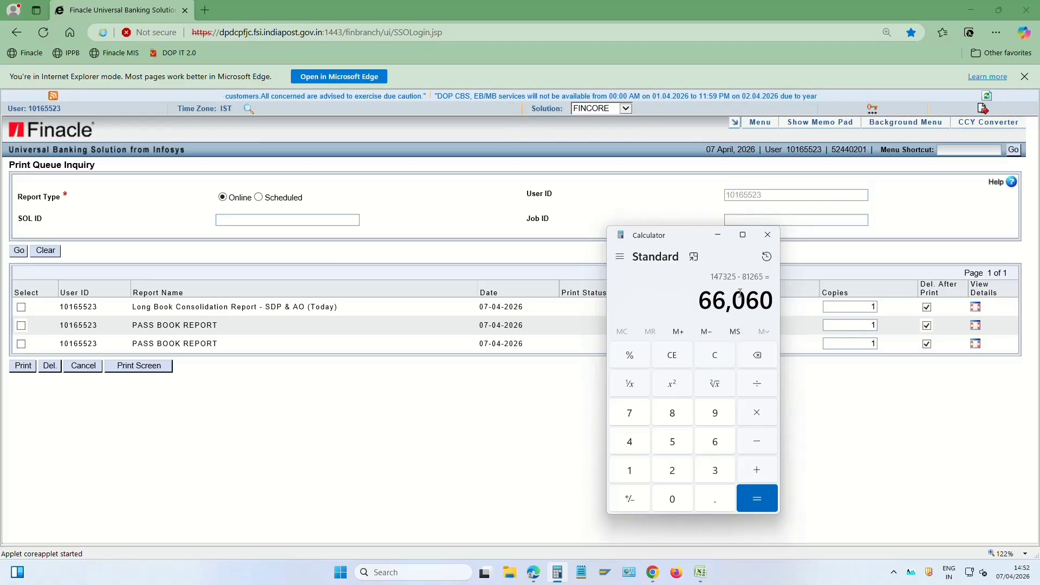
left_click(929, 389)
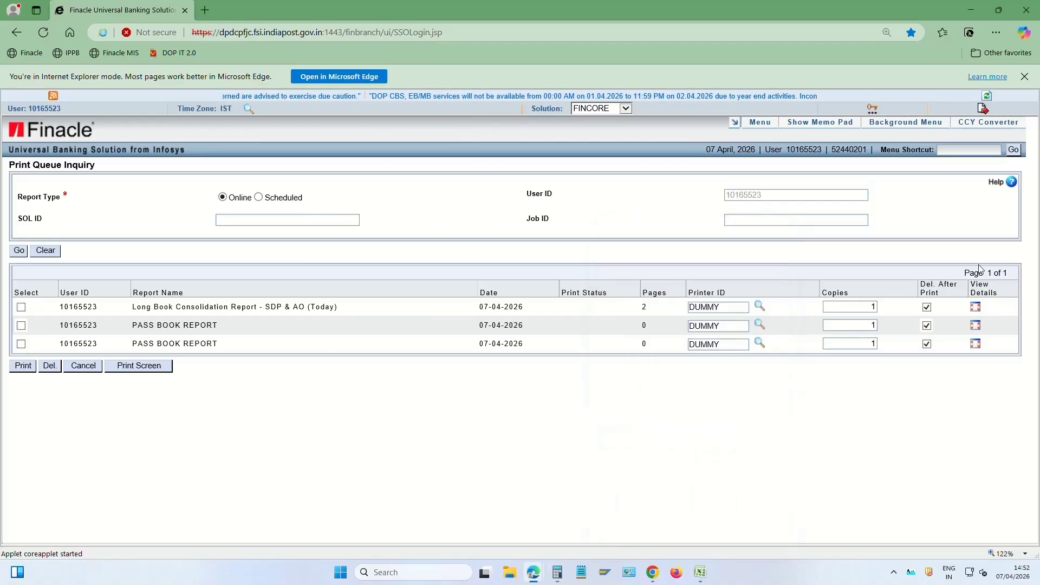
Look up the teller's cash position for the employee ID, showing 66,060.00 Dr
left_click(969, 149)
type("HTCPIAE")
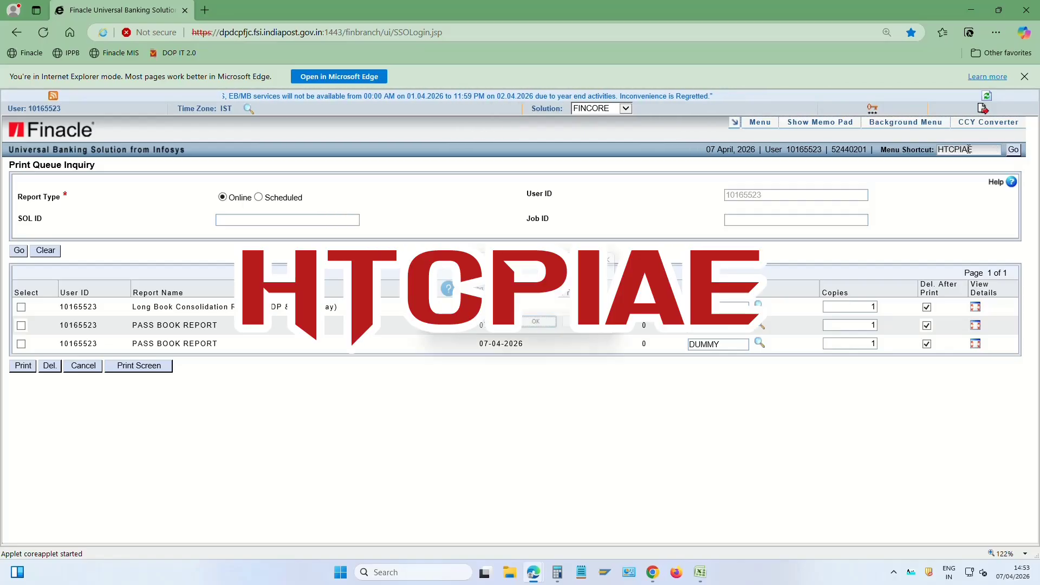
key("Return")
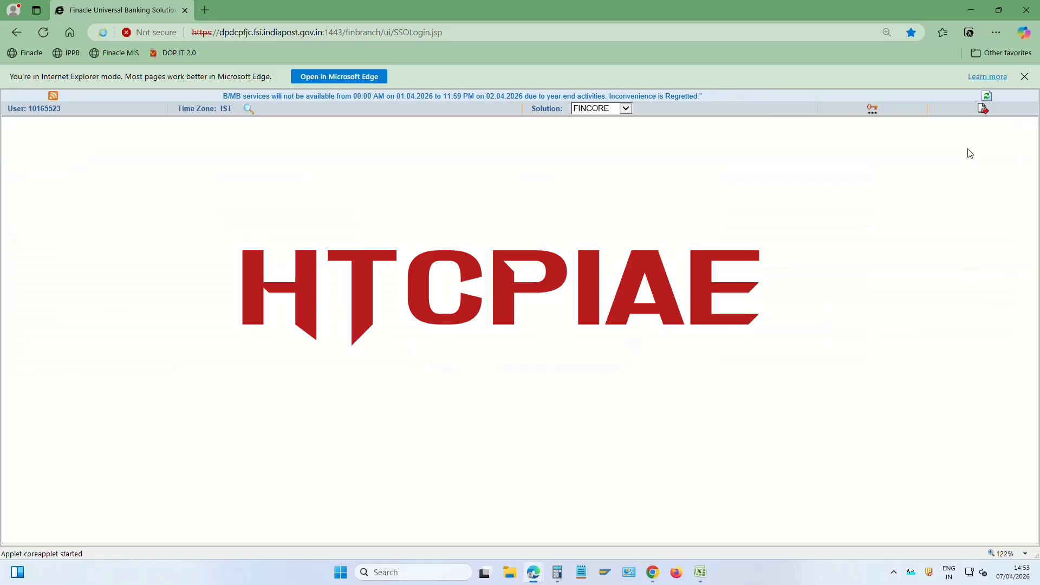
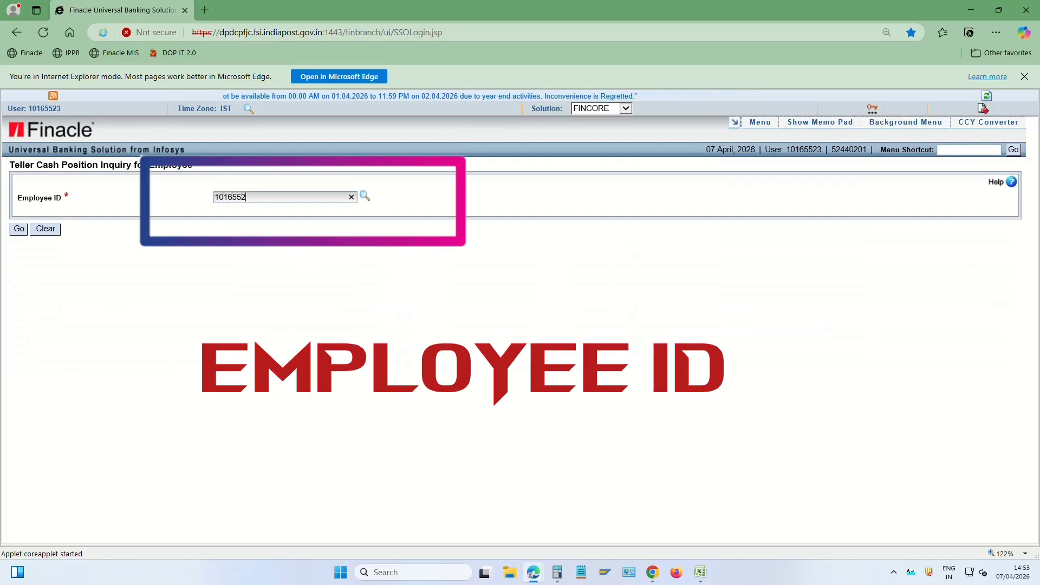
key("Return")
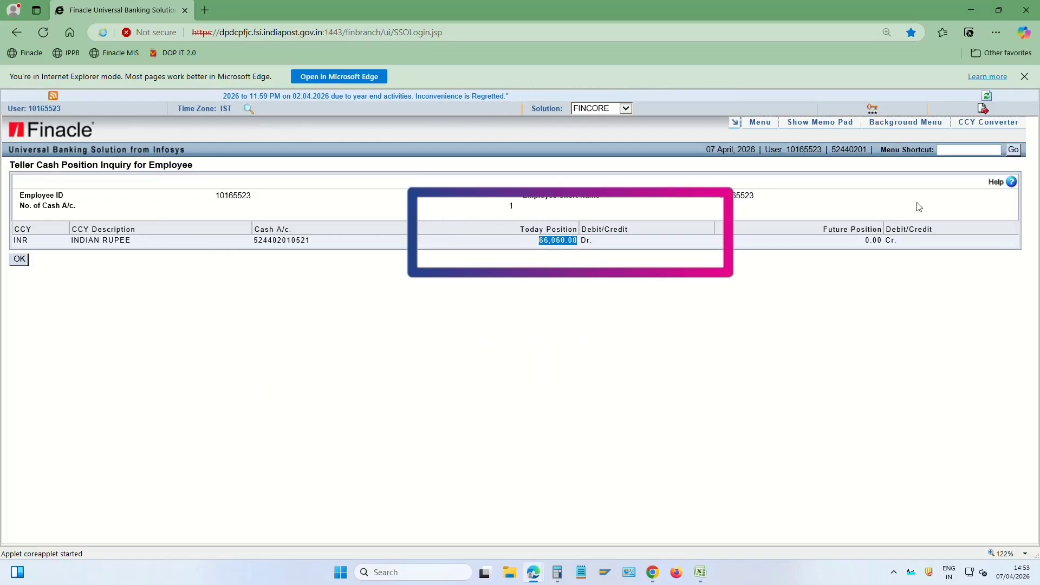
Open Transactions Maintenance with the HTM shortcut
left_click(957, 151)
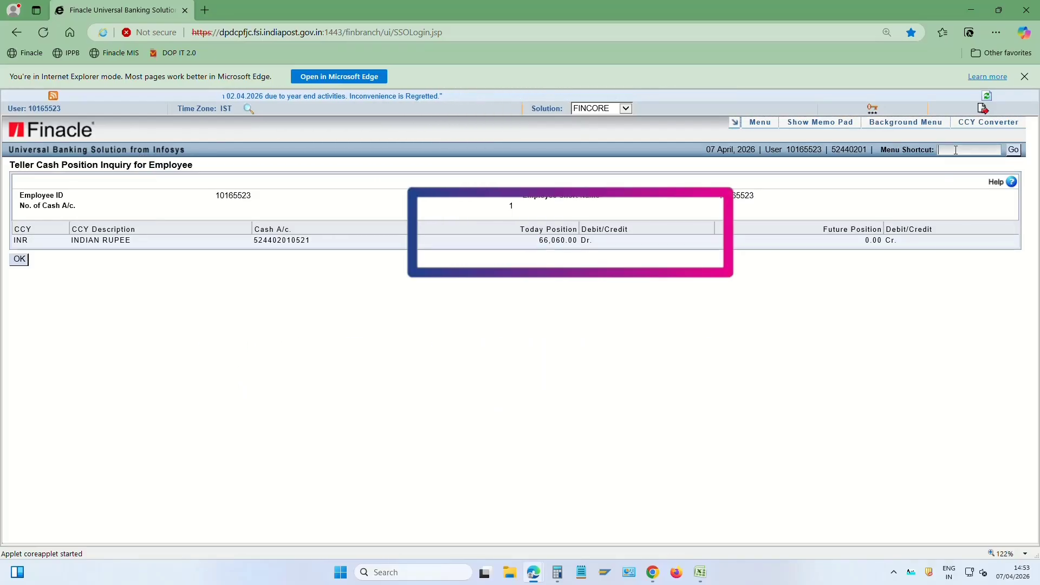
type("H")
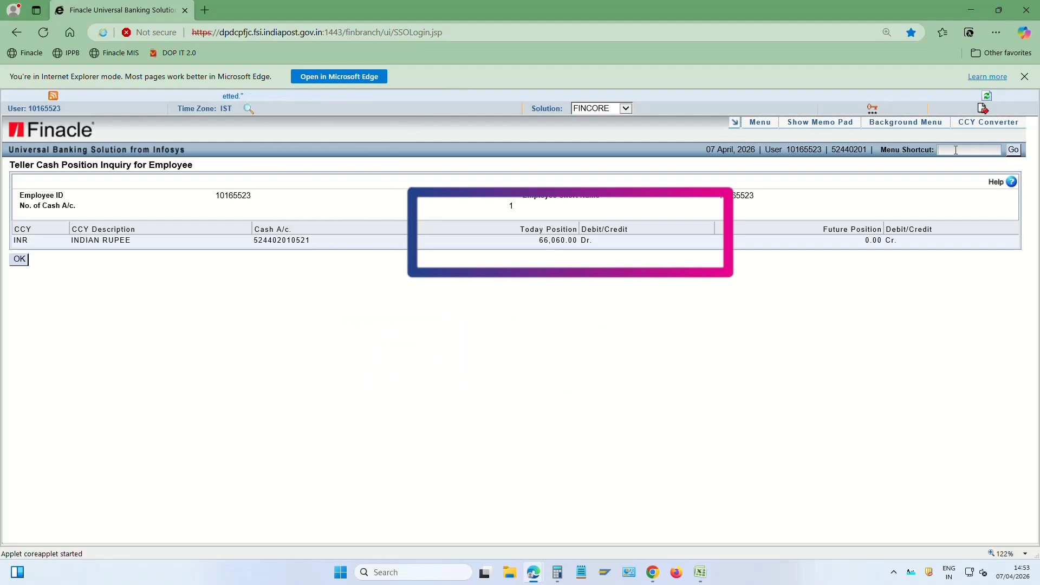
type("HTM")
key("Return")
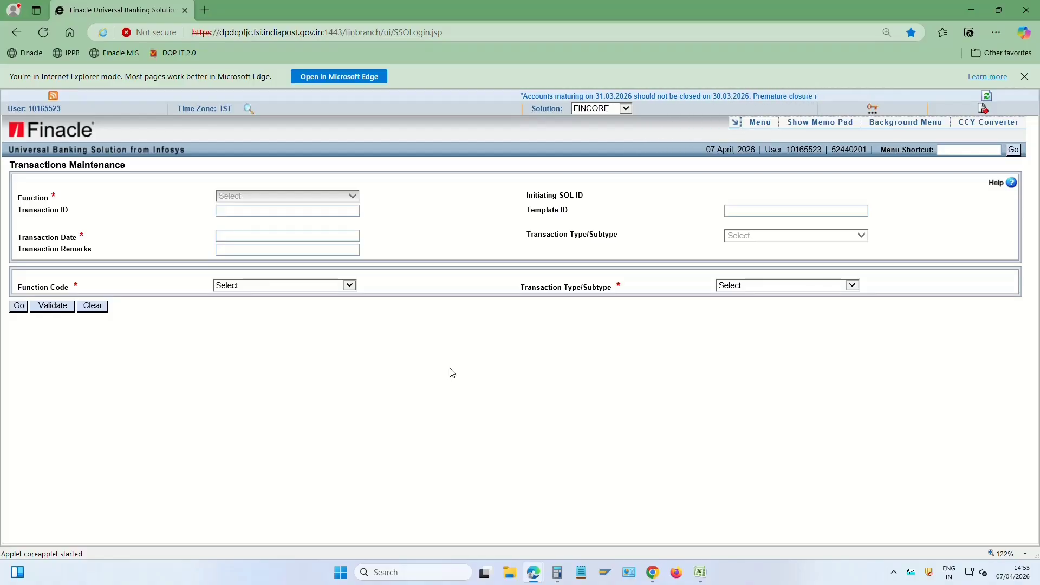
Start adding a new C/CT - Cash/Cash Transfer transaction
left_click(256, 293)
left_click(244, 296)
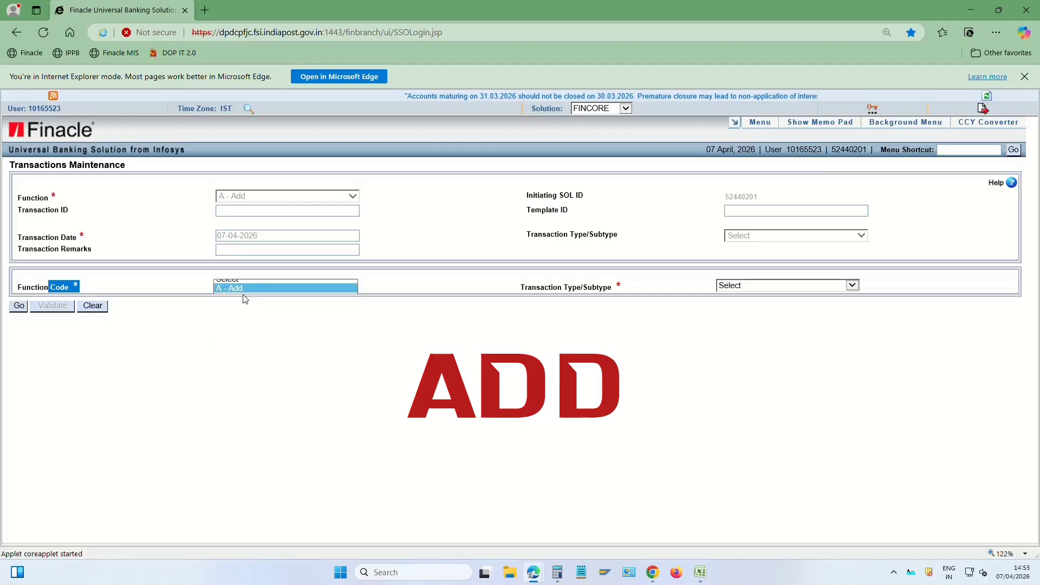
left_click(740, 287)
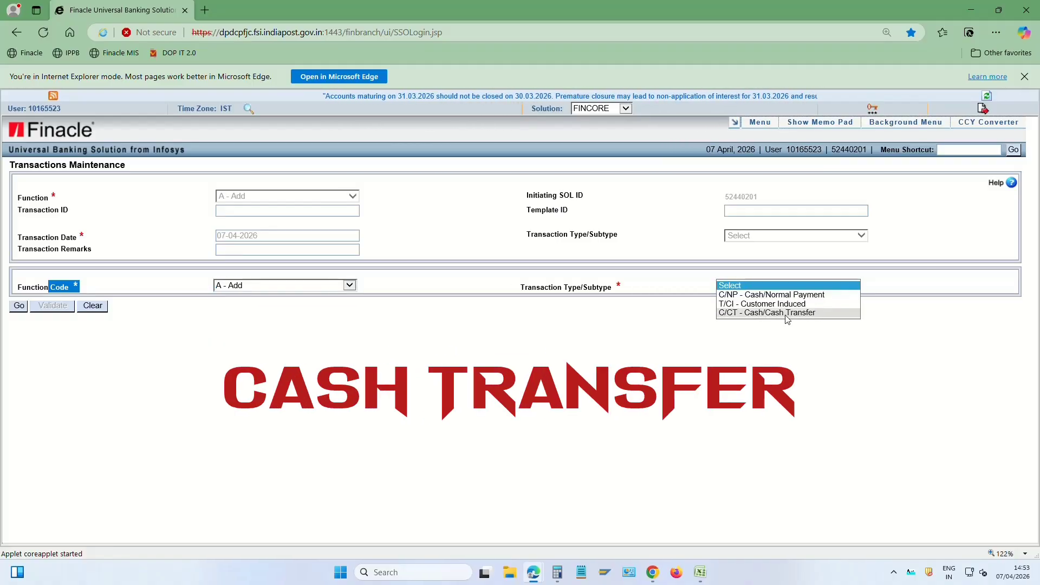
left_click(810, 313)
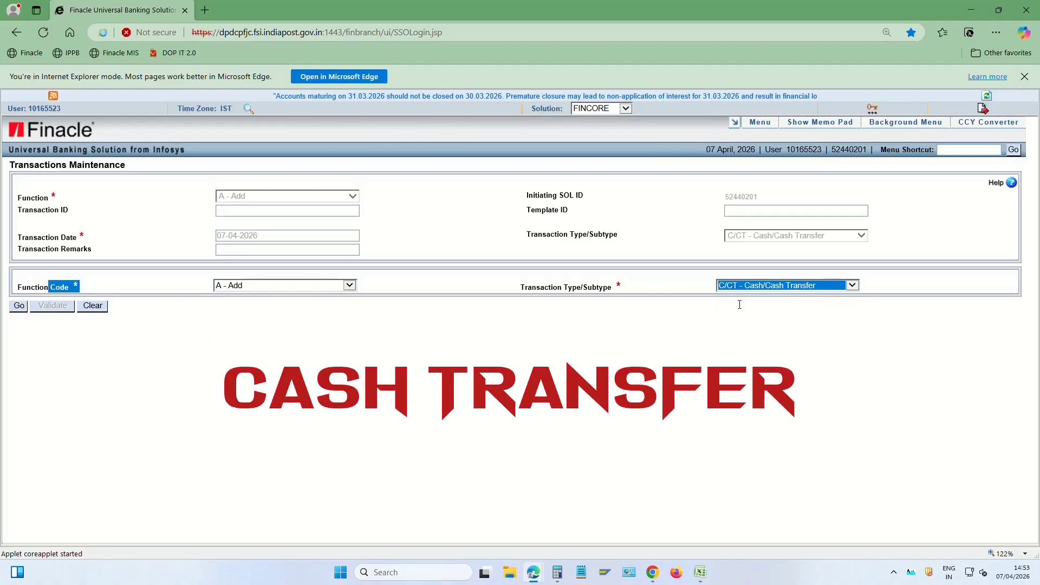
left_click(19, 306)
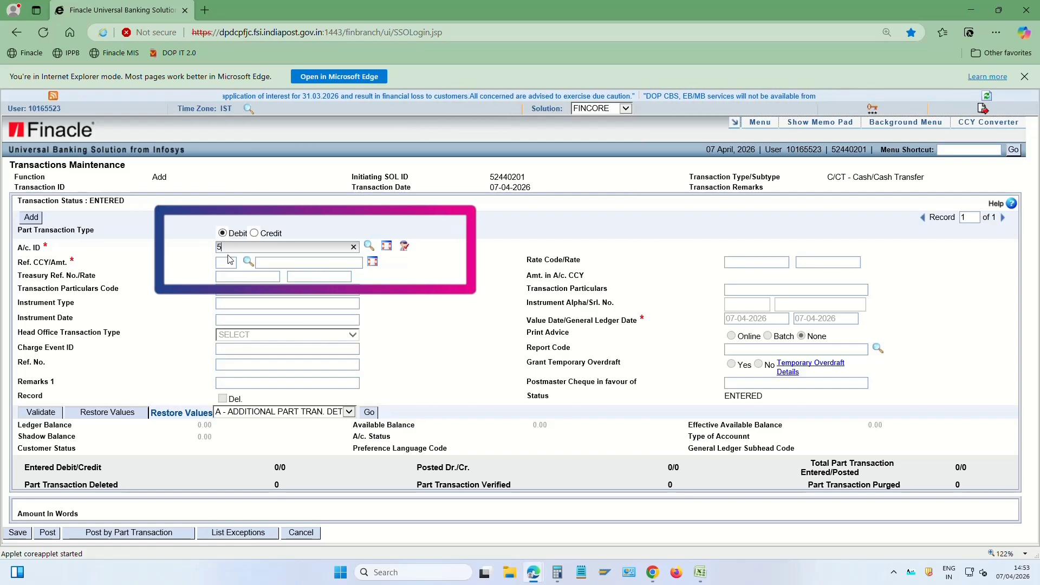
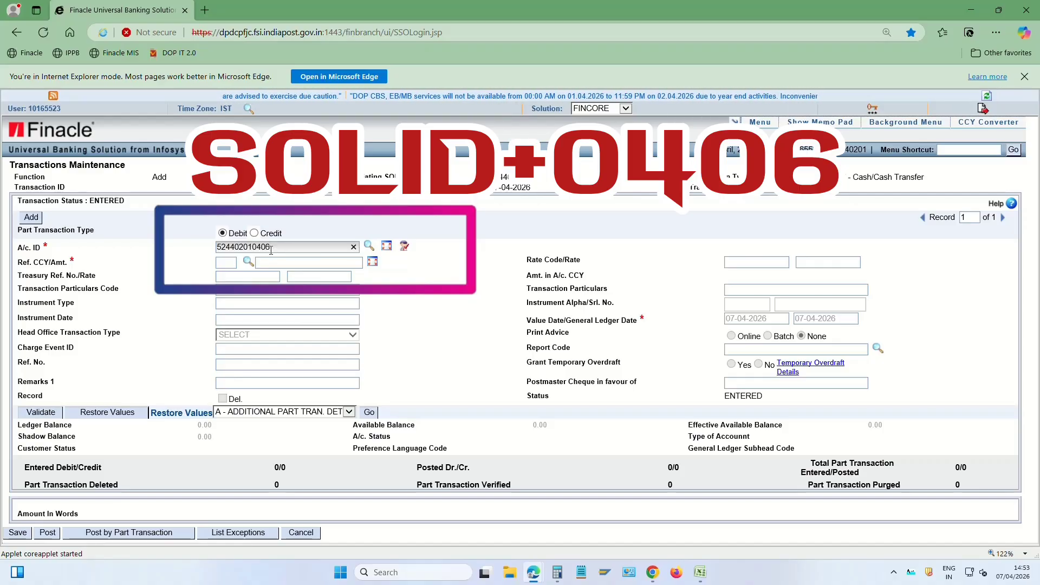
Enter the branch vault account with a debit amount of 66,060.00
key("Tab")
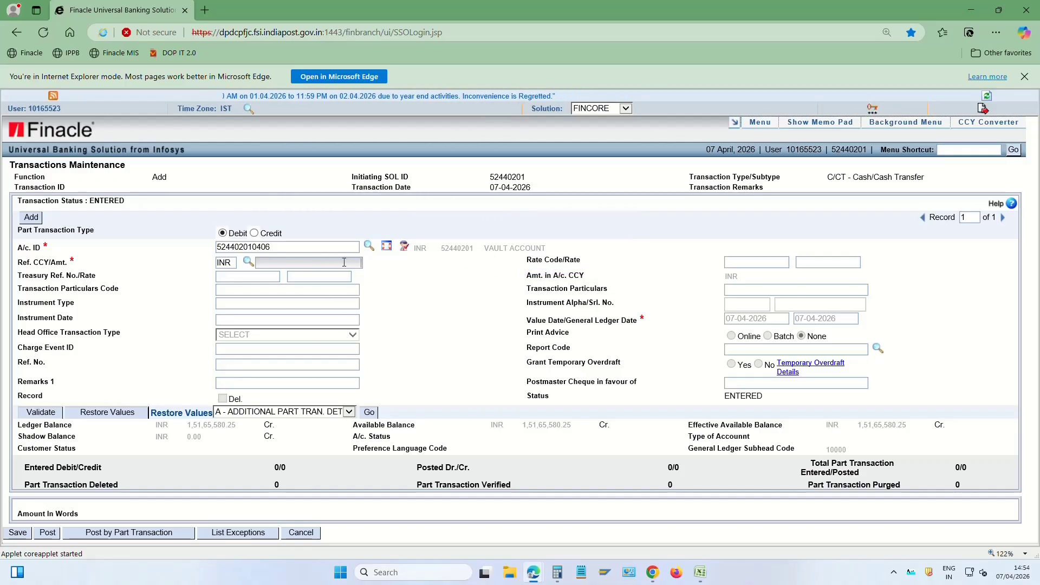
left_click_drag(51, 262, 108, 267)
left_click(300, 263)
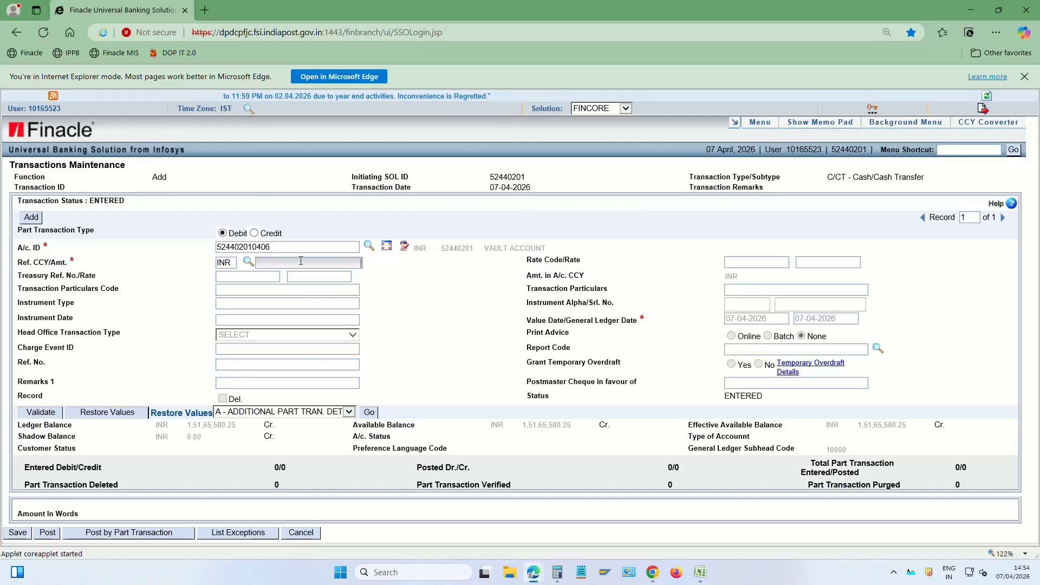
type("66,060.00")
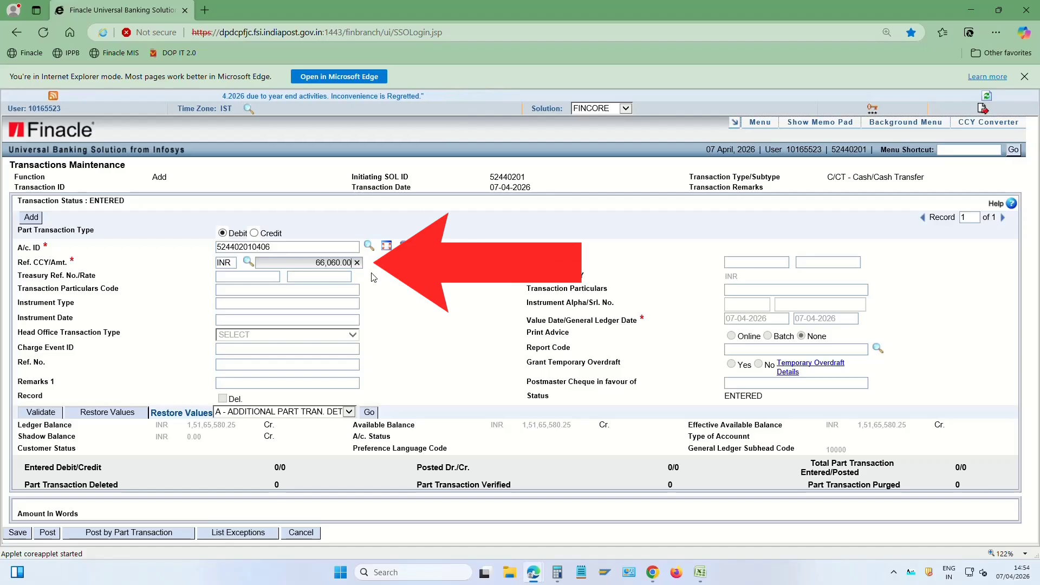
key("Tab")
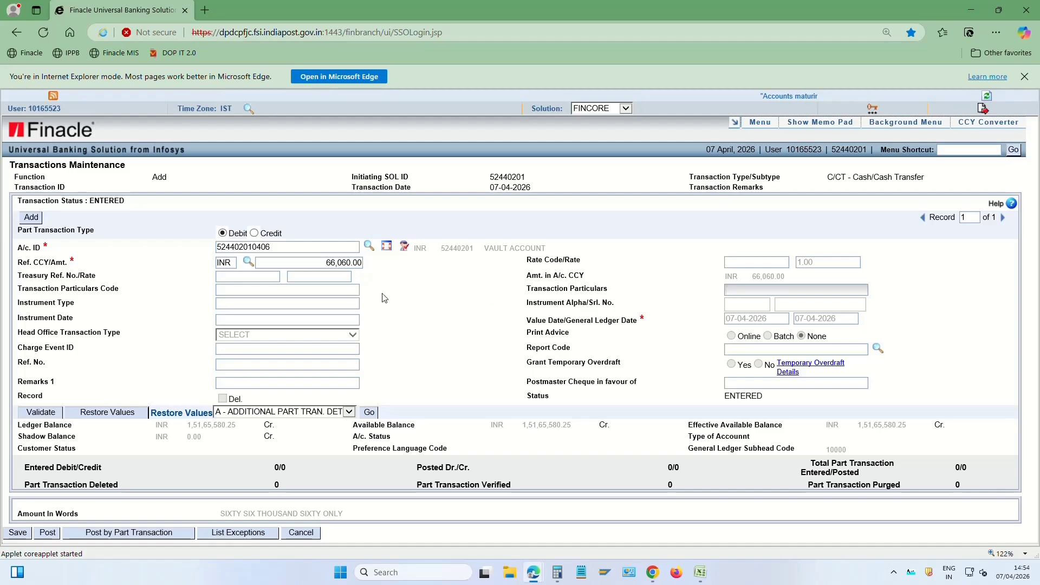
Add a second leg crediting the teller cash account with the matching 66,060.00 contra amount
left_click(31, 218)
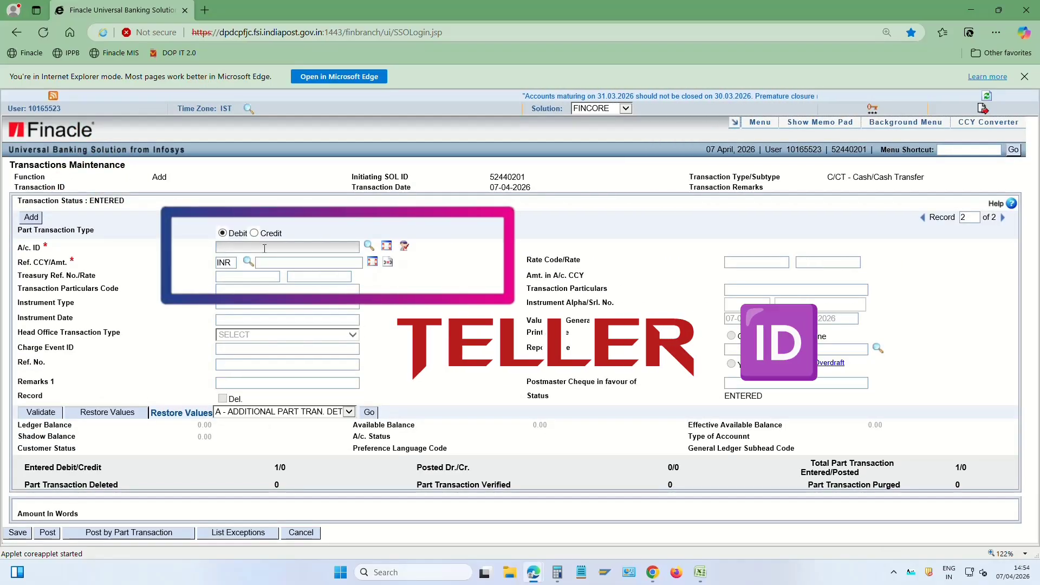
left_click(265, 248)
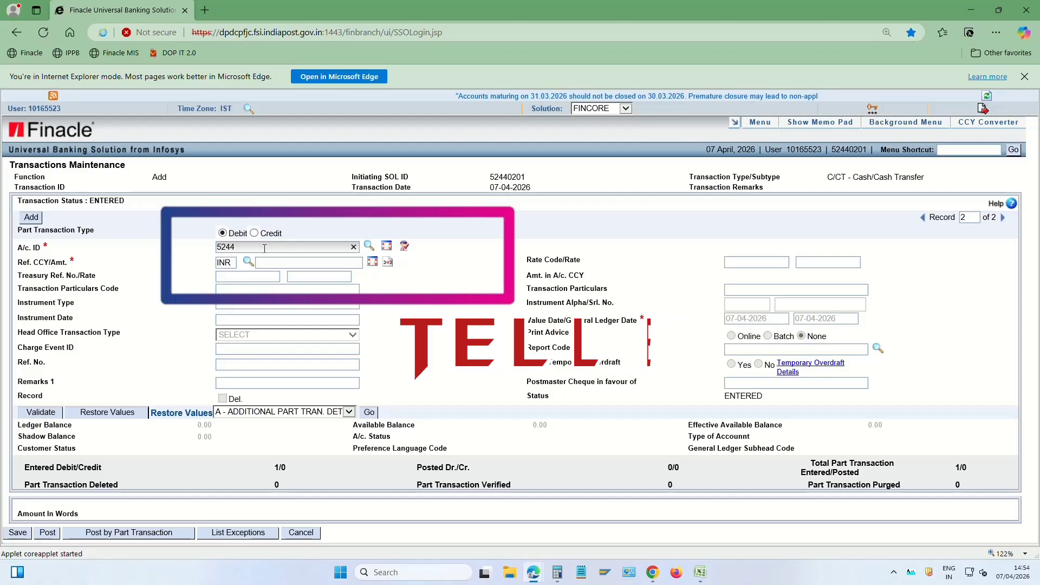
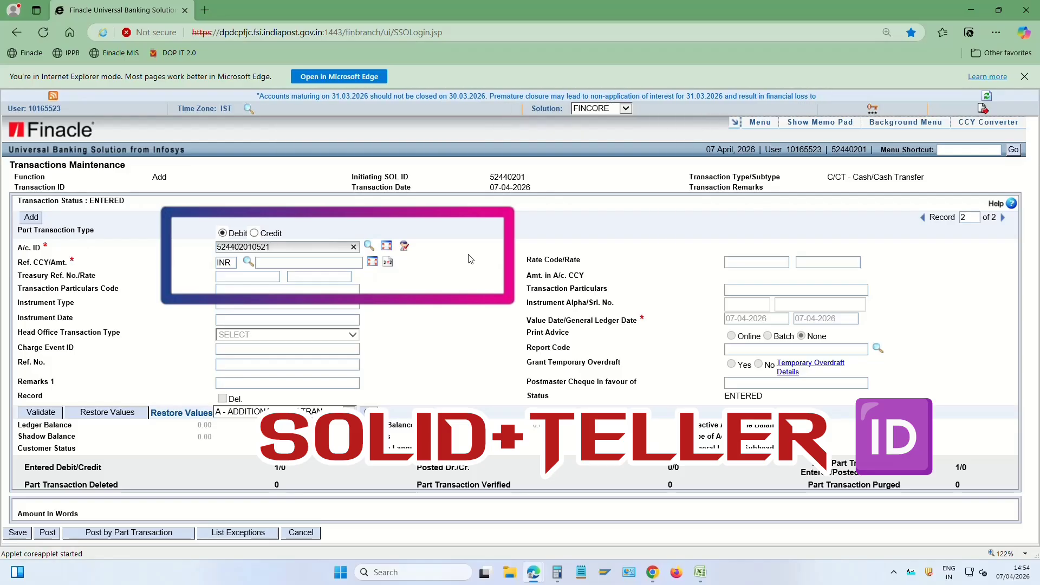
key("Tab")
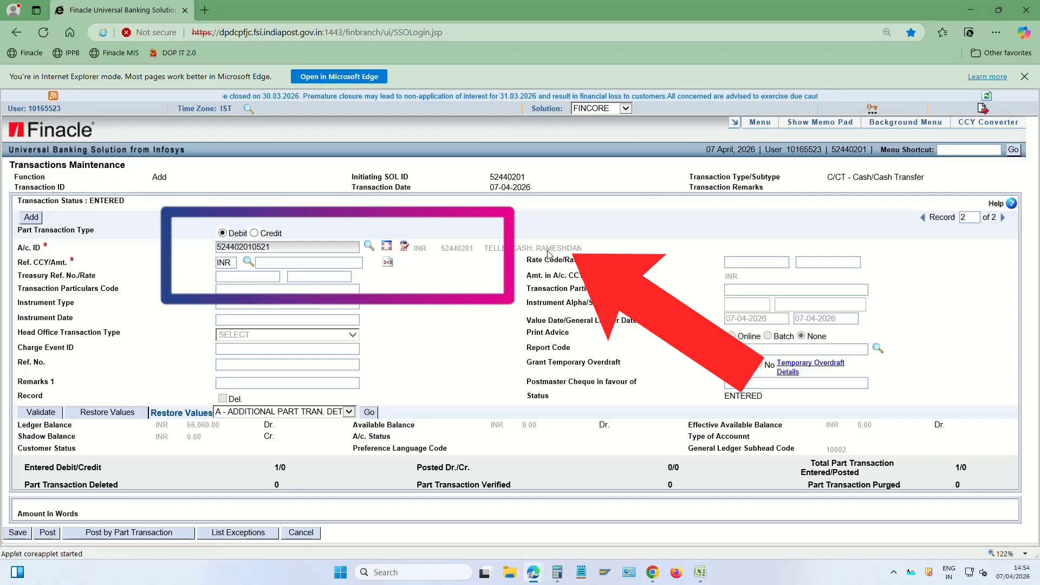
left_click_drag(533, 250, 584, 252)
left_click(396, 266)
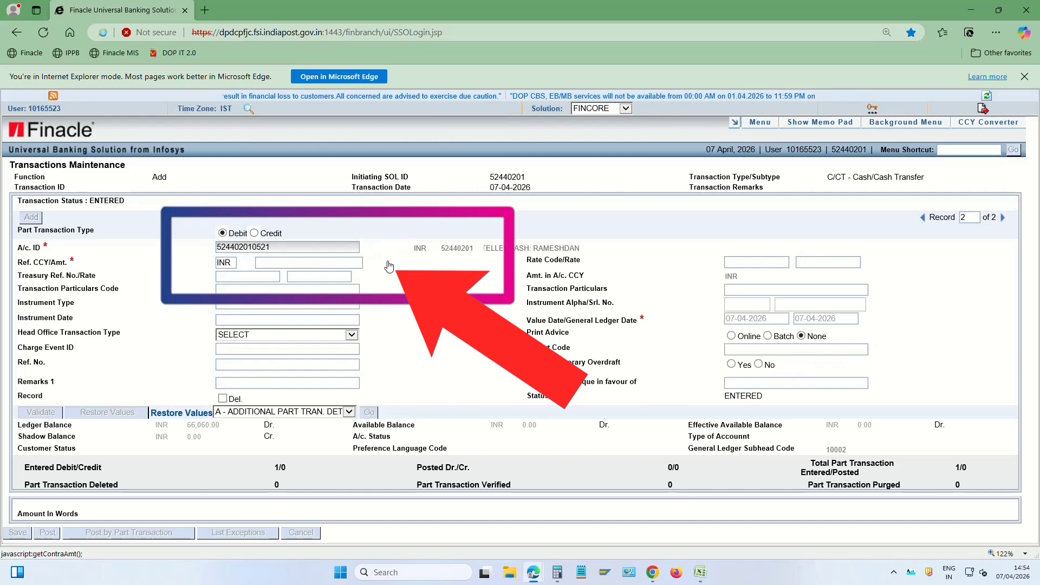
left_click(388, 264)
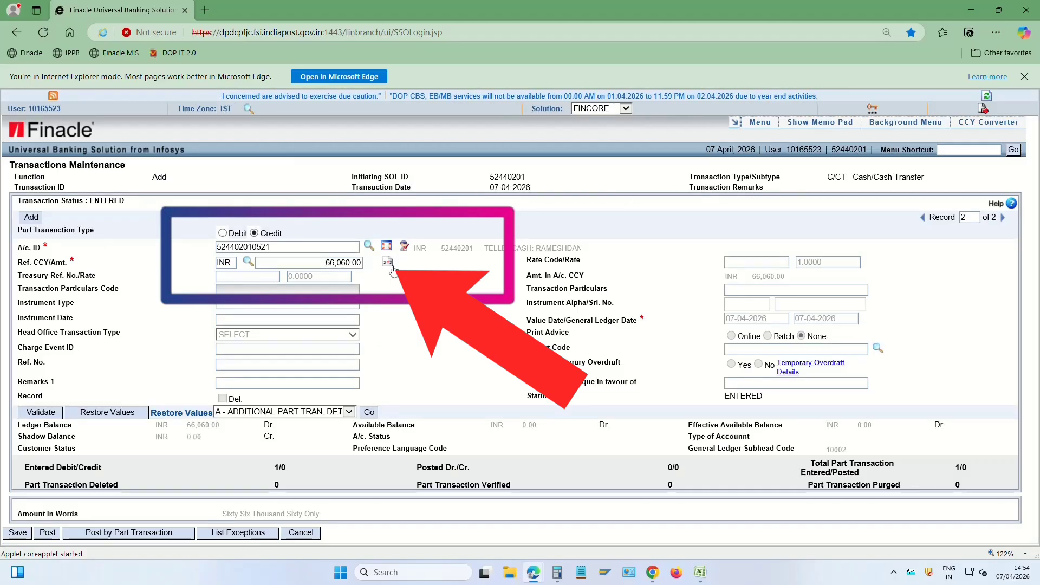
Post the cash transfer and copy its transaction ID IN4024792
left_click(49, 534)
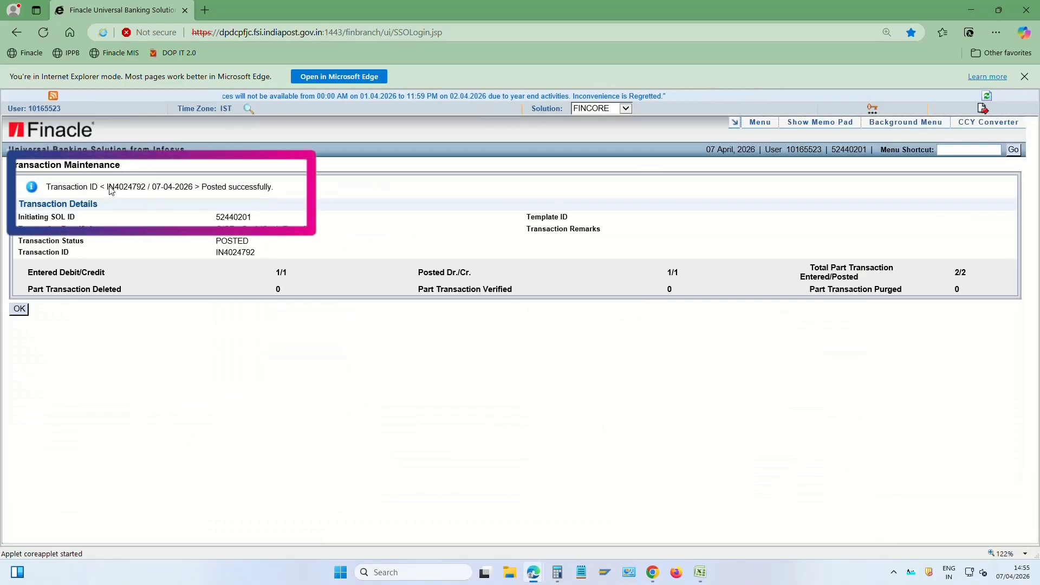
left_click_drag(110, 188, 136, 190)
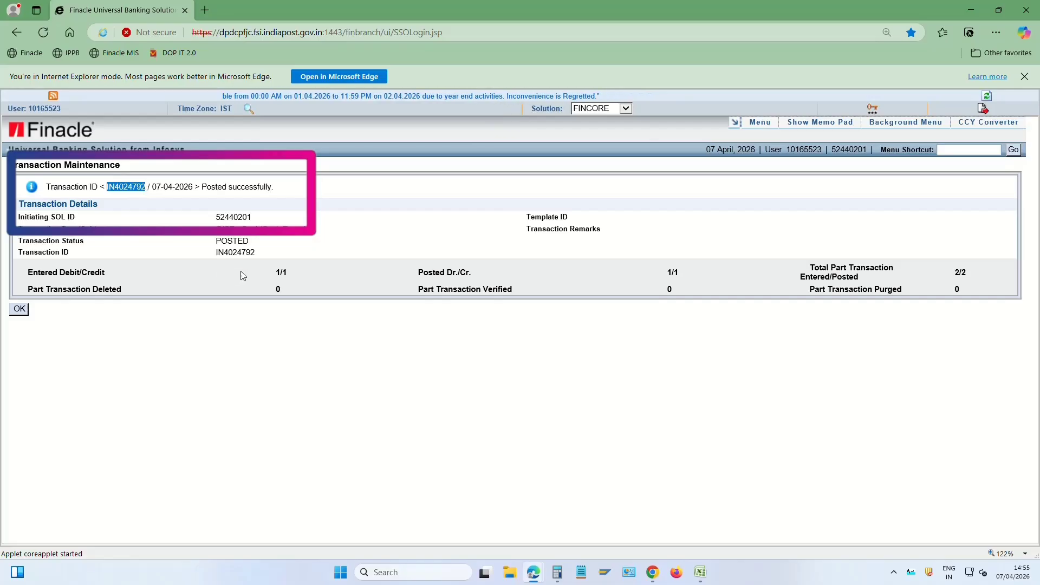
key("ctrl+c")
In the other Finacle login, open HTM with Function Code V - Verify
key("alt+Tab")
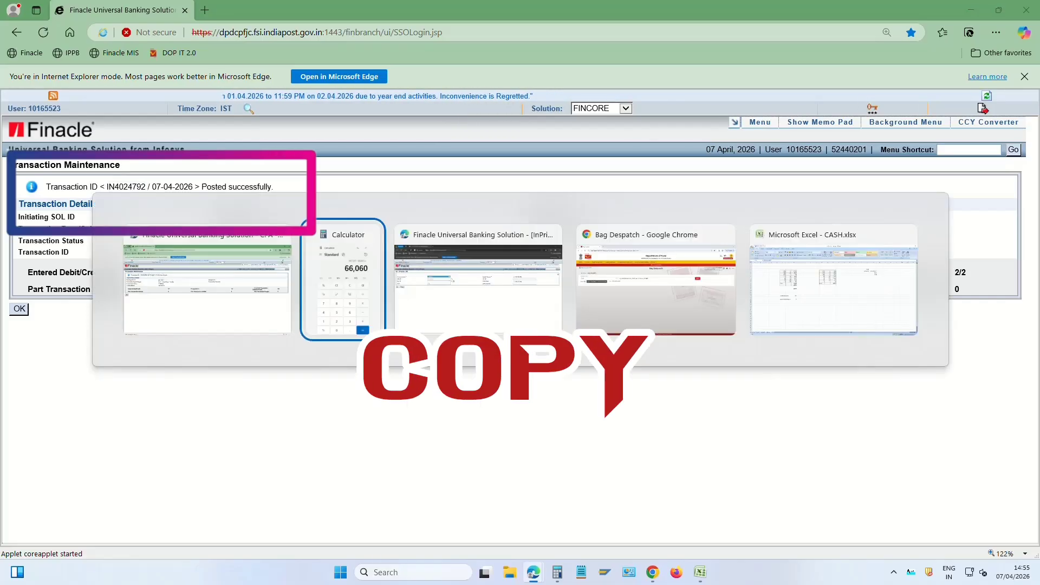
key("alt+Tab")
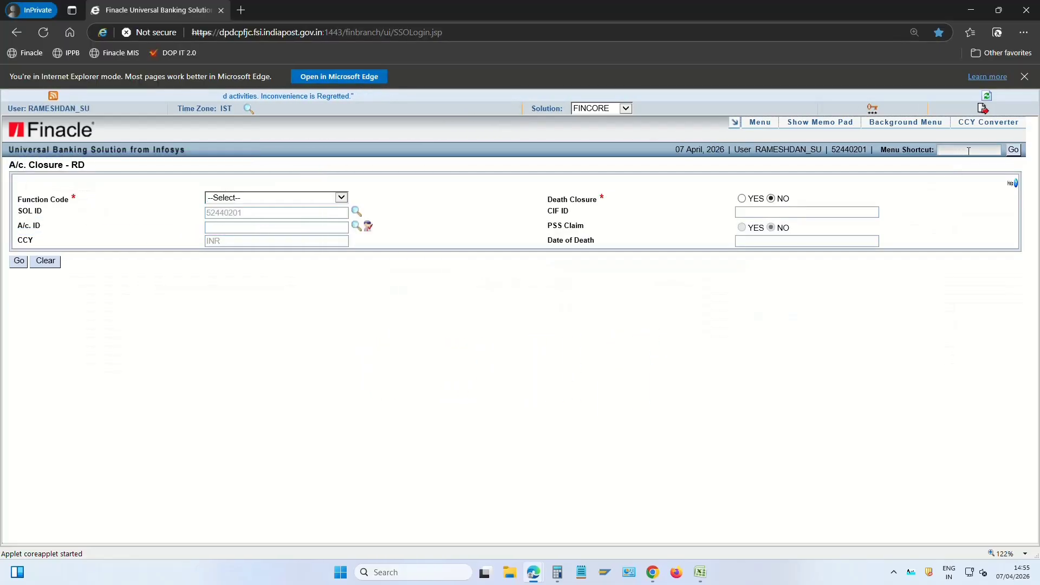
left_click(969, 151)
type("HTM")
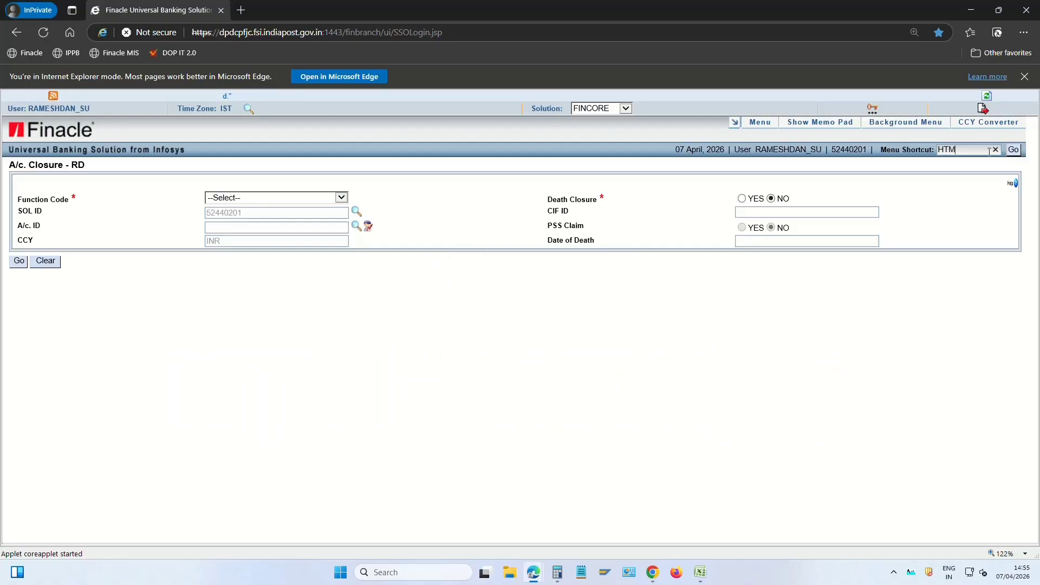
left_click(1015, 150)
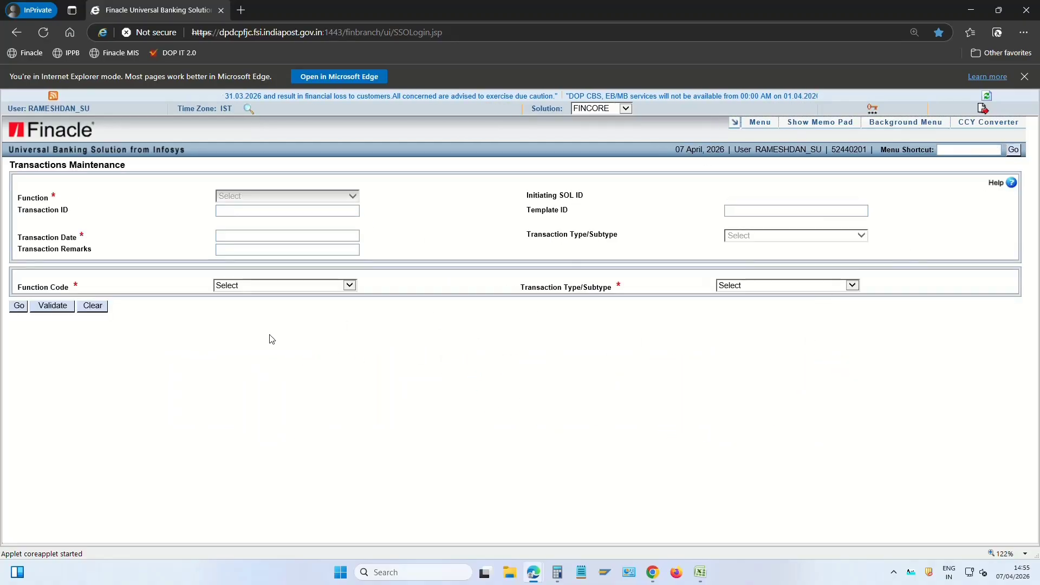
left_click(249, 285)
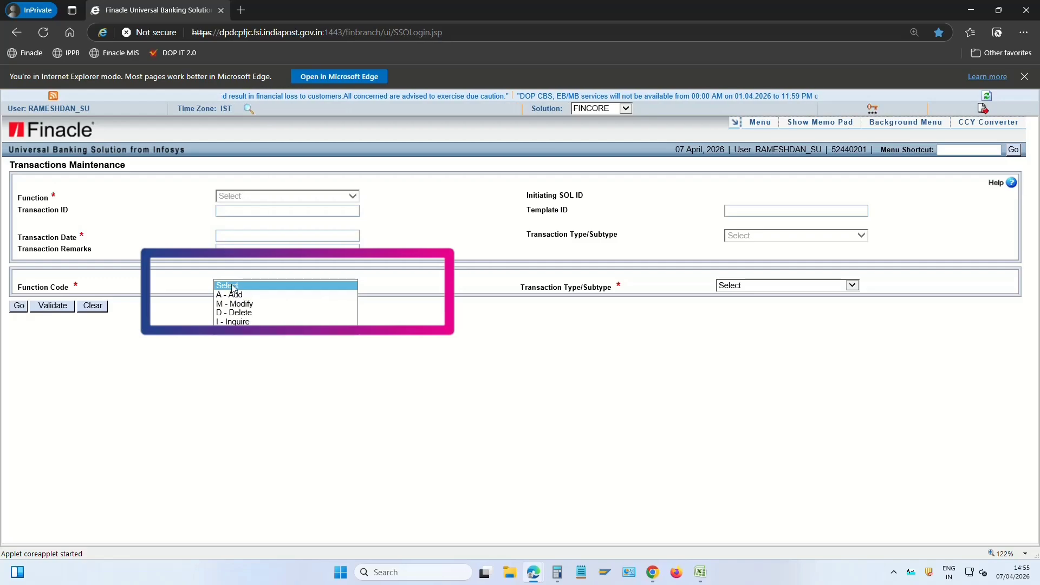
left_click(249, 332)
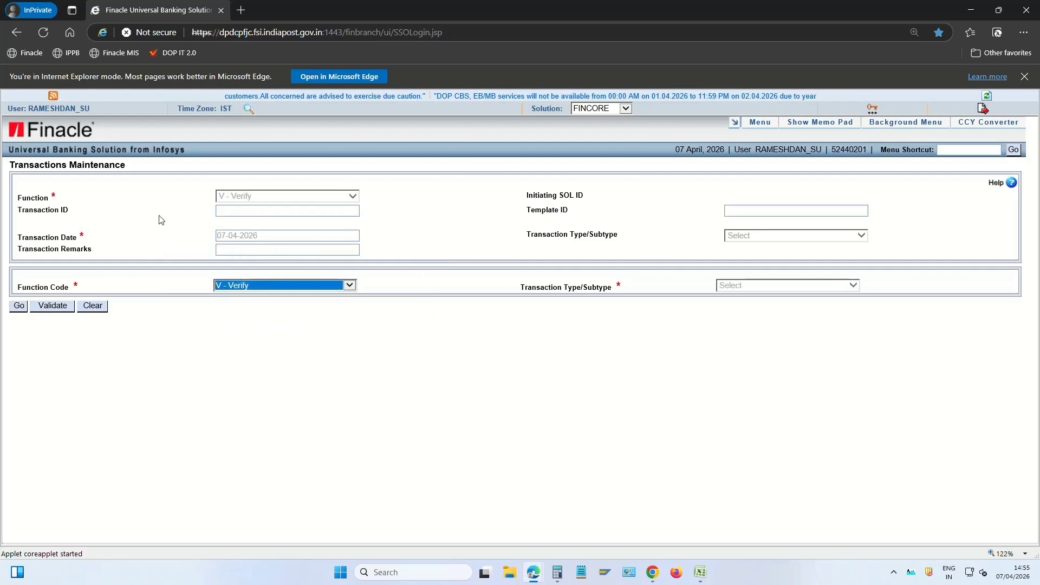
Load transaction IN4024792 and submit its verification
left_click(236, 210)
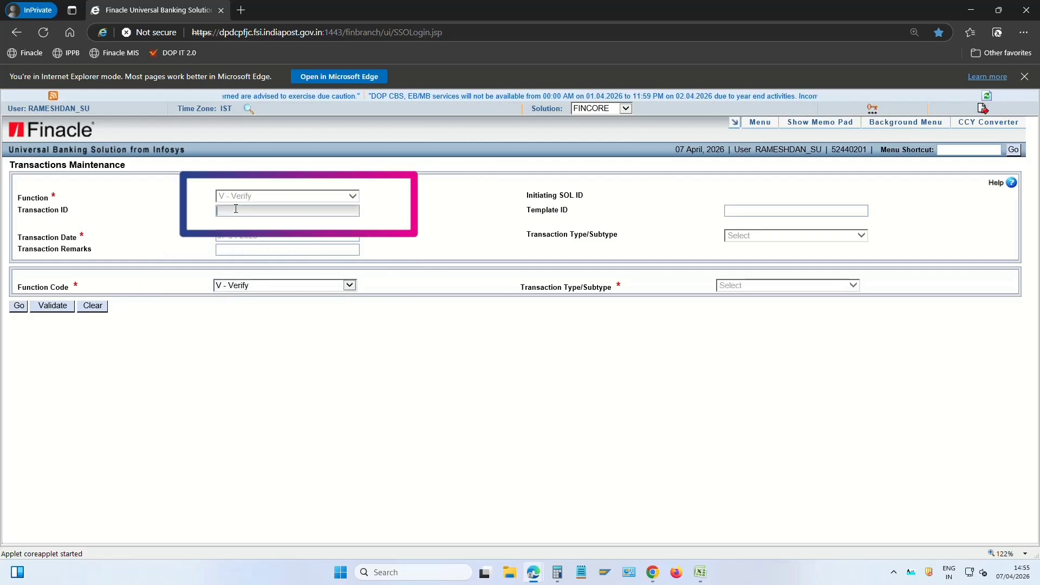
key("ctrl+v")
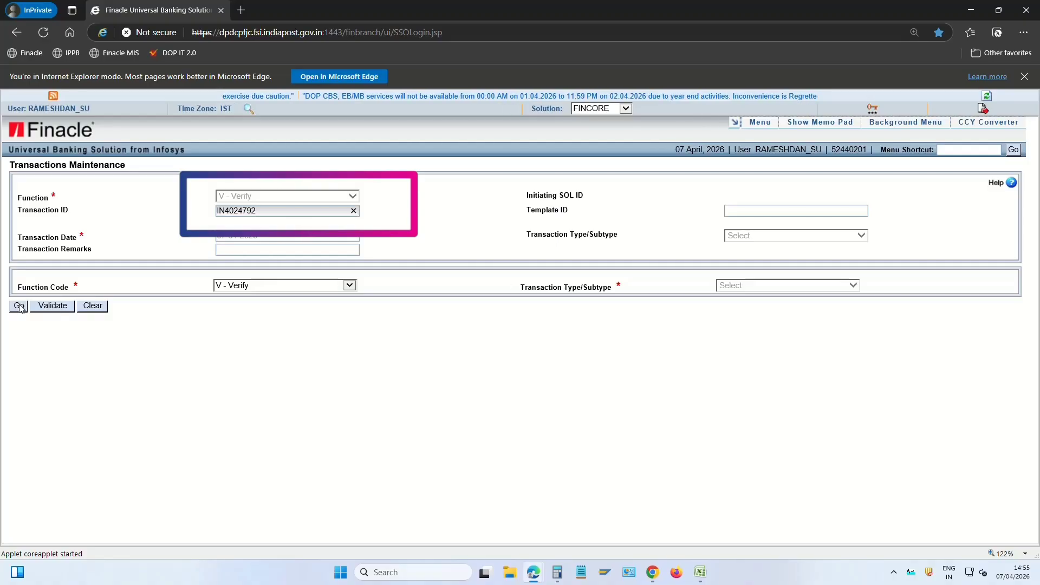
left_click(19, 307)
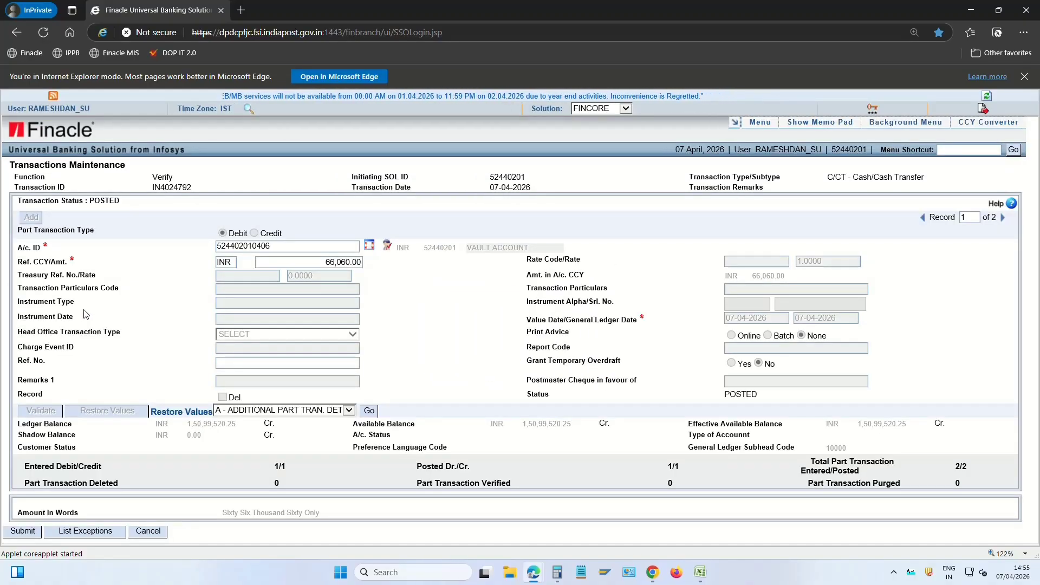
left_click(25, 536)
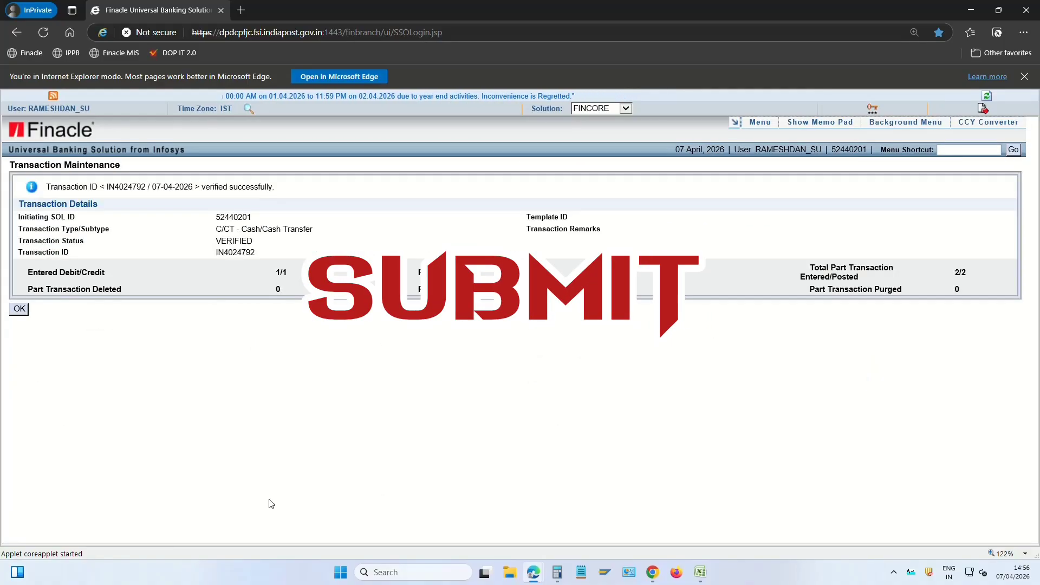
left_click_drag(202, 187, 293, 193)
left_click(534, 288)
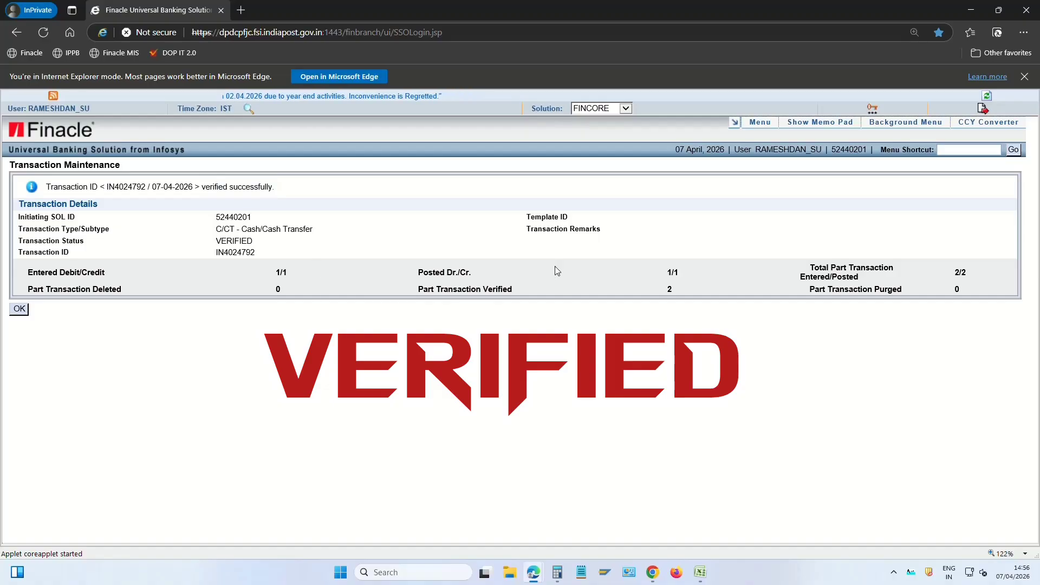
Run the HTCPI Teller Cash Position Inquiry for the employee, confirming INR position 0.00 Cr
left_click(952, 151)
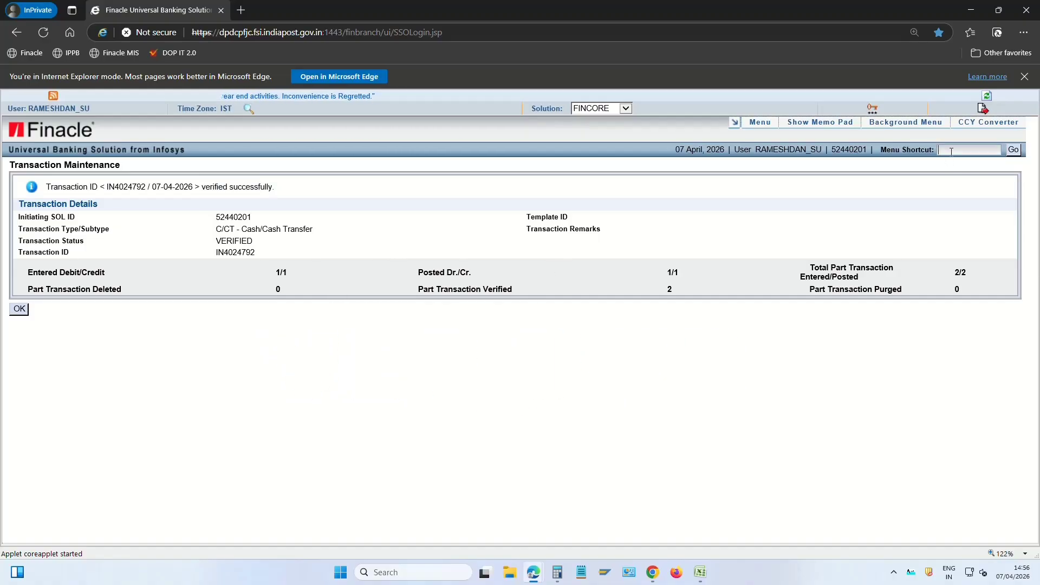
type("HTCPIAE")
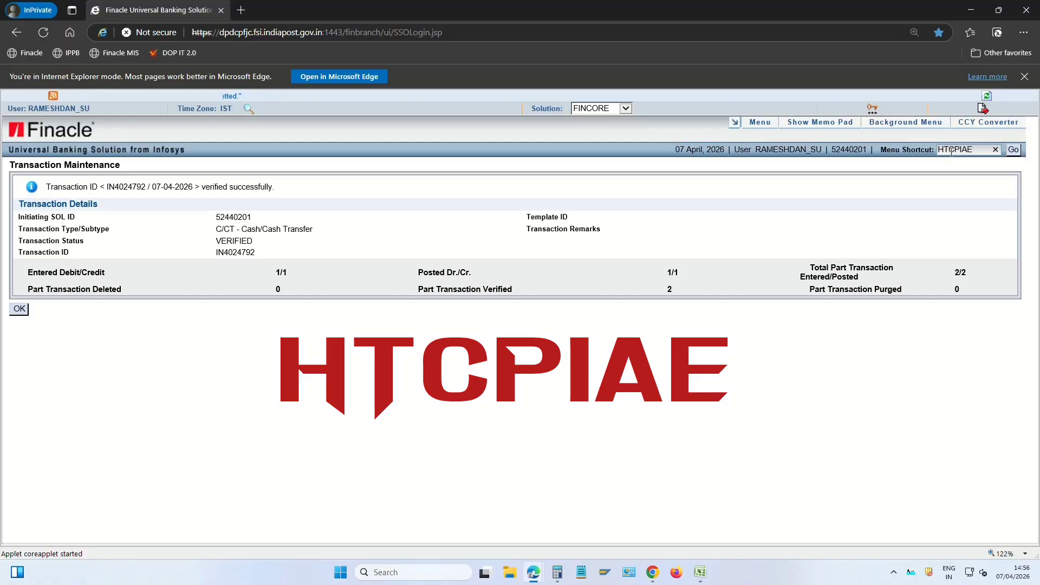
key("Return")
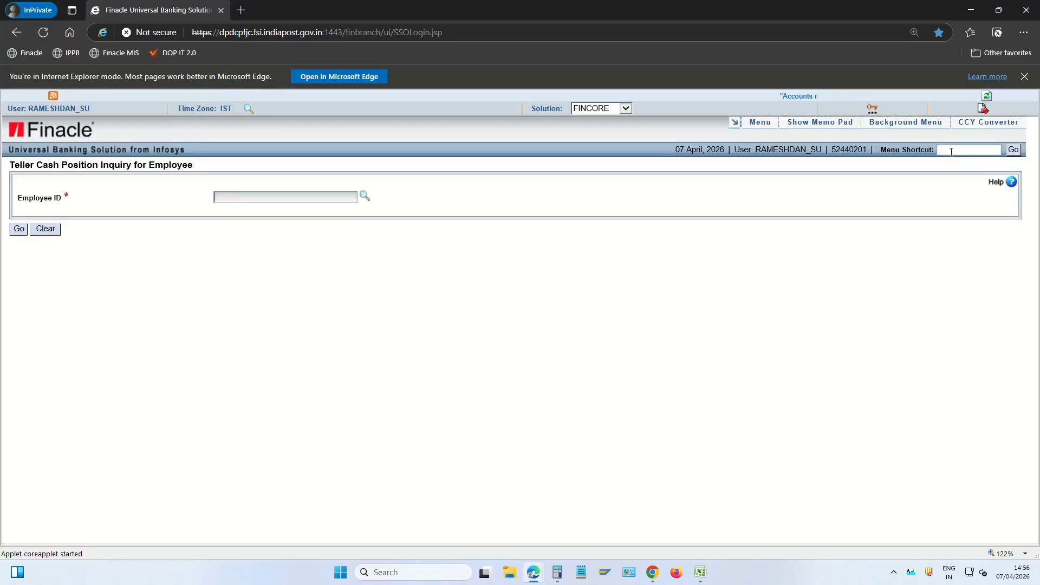
key("Tab")
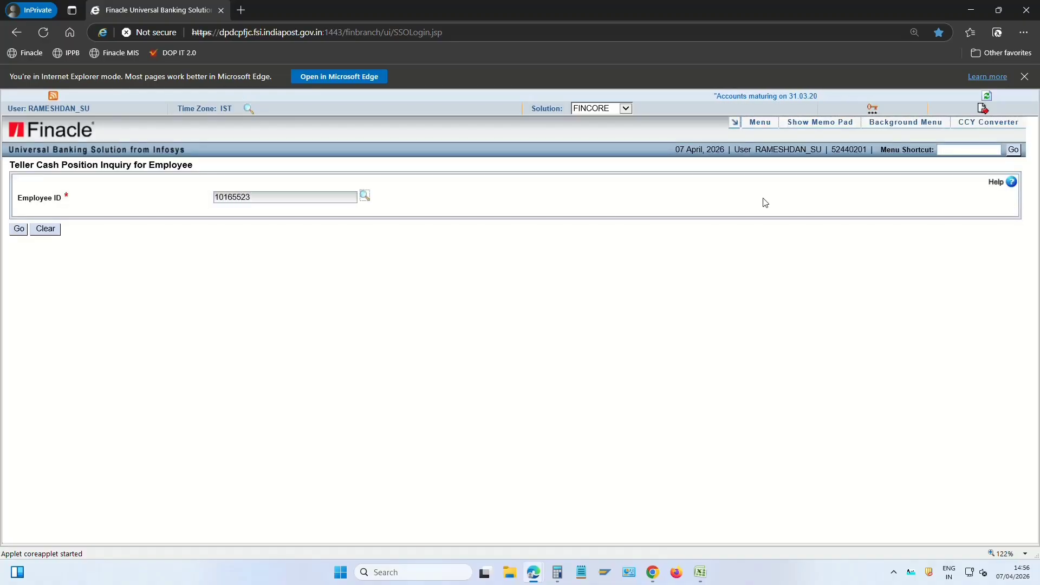
left_click(19, 230)
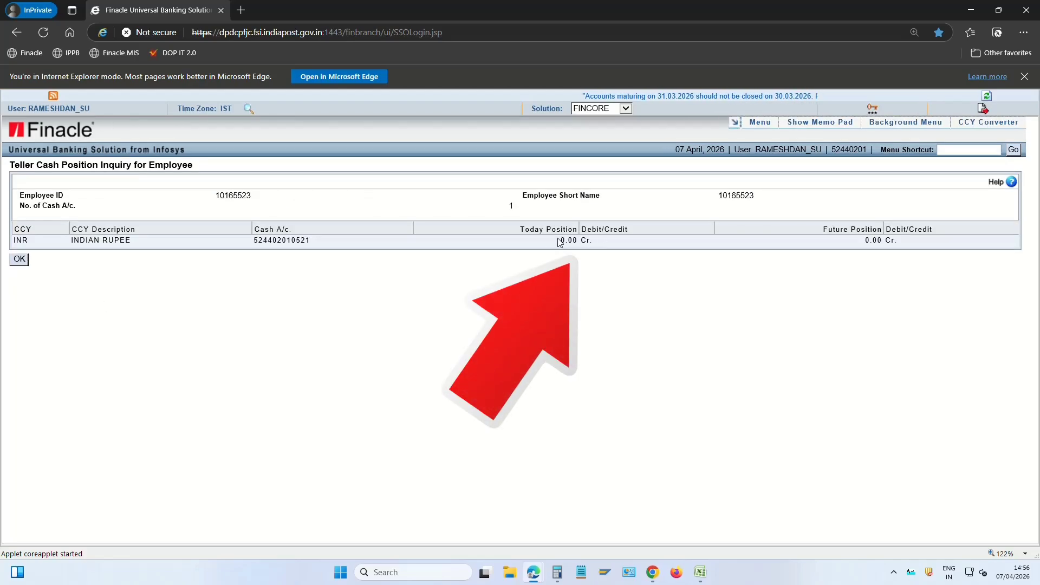
left_click(743, 254)
left_click(957, 149)
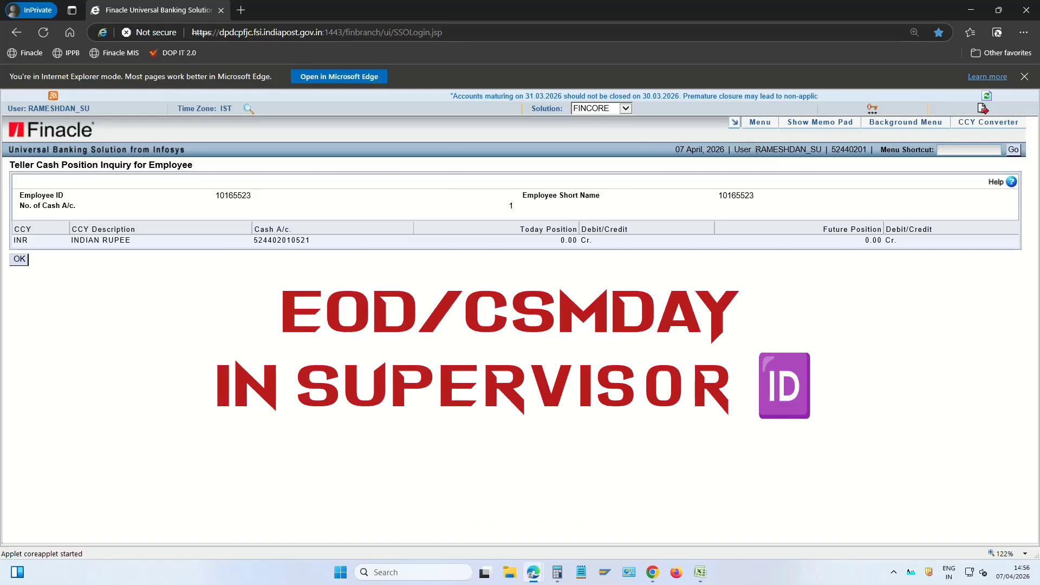
left_click_drag(756, 149, 952, 162)
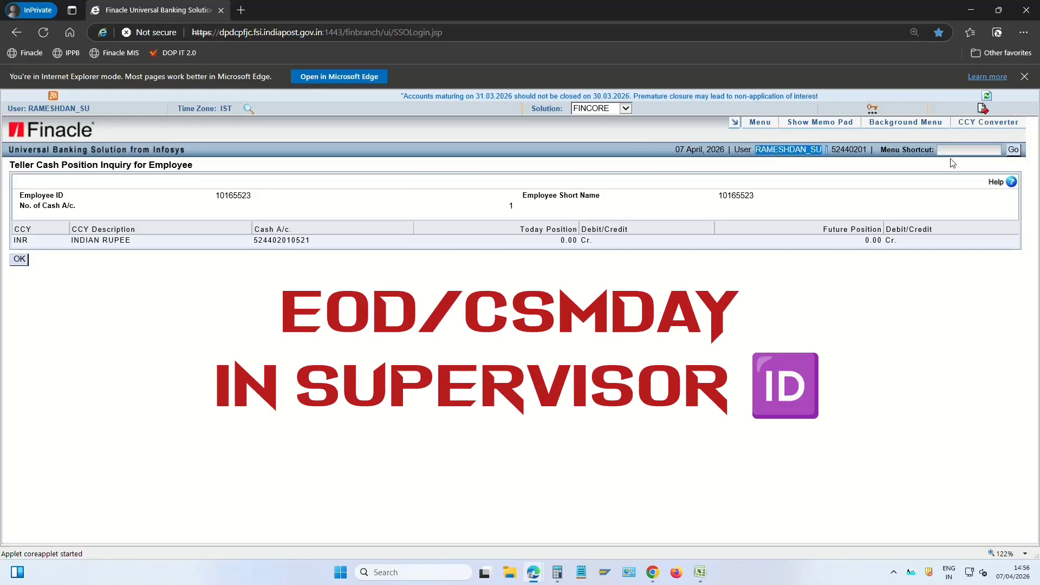
left_click(977, 148)
Open the Initiate SOL Change Operating Date screen via HISCOD
type("HI")
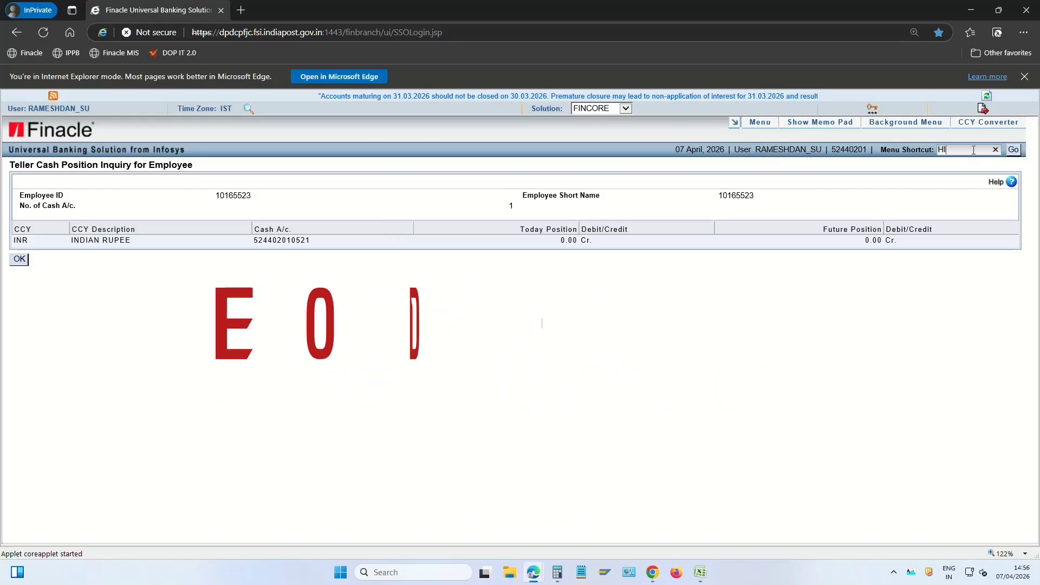
type("SCOD")
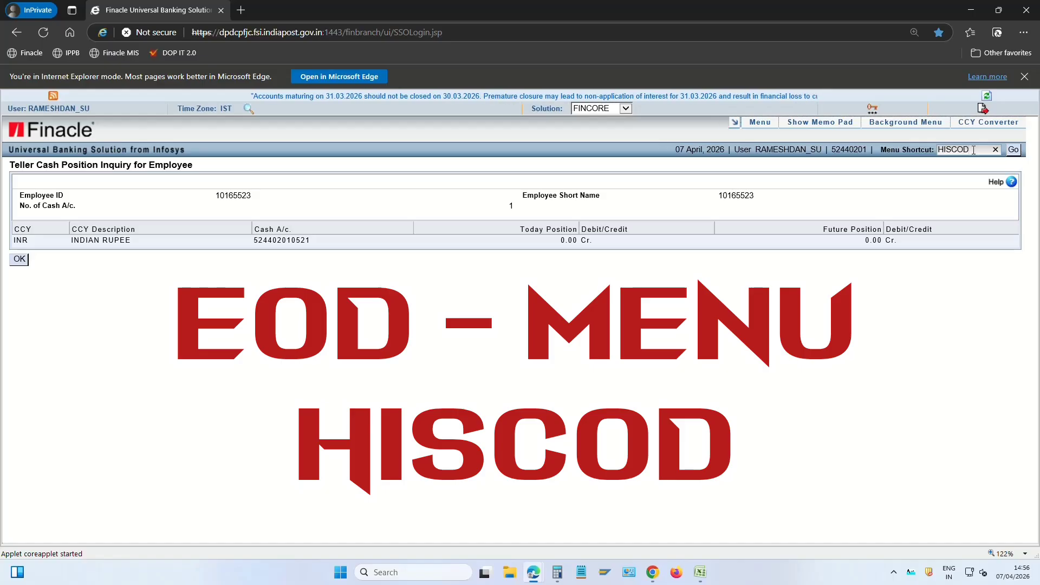
left_click(1014, 150)
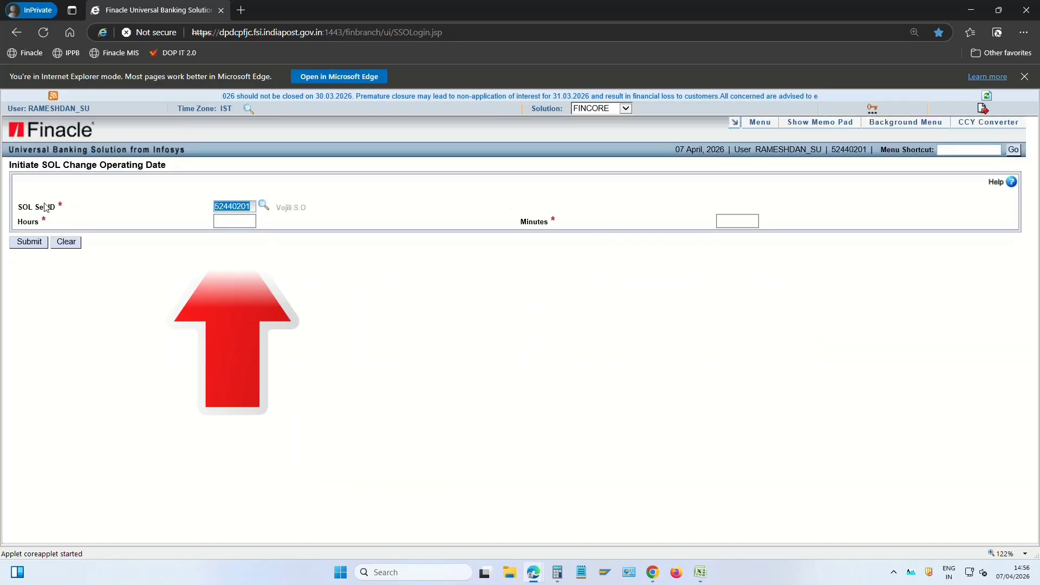
left_click_drag(35, 207, 121, 209)
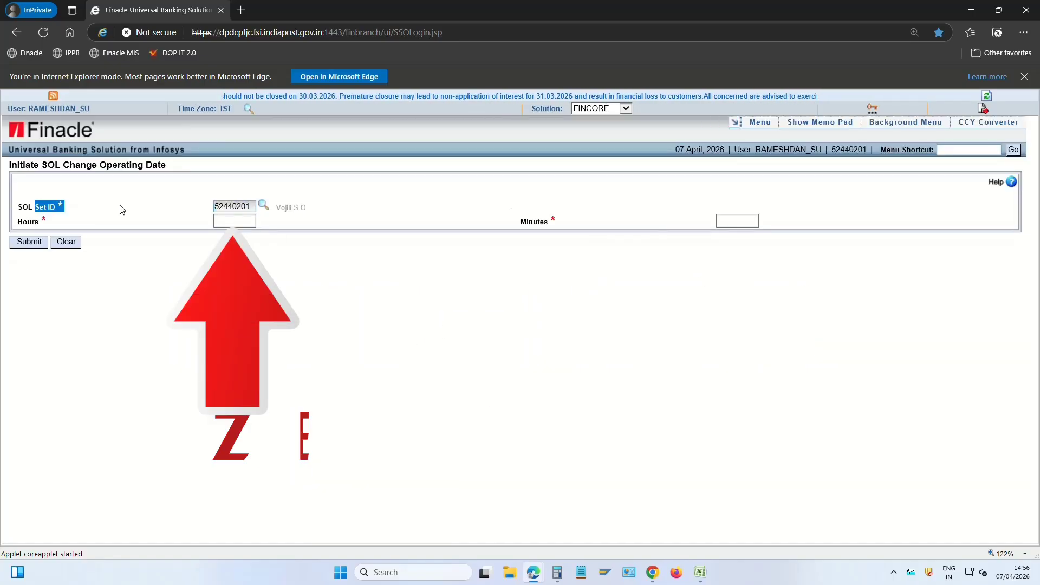
Set Hours 0 and Minutes 1 and submit, lodging the end-of-day batch
left_click(242, 223)
left_click(737, 221)
left_click(220, 222)
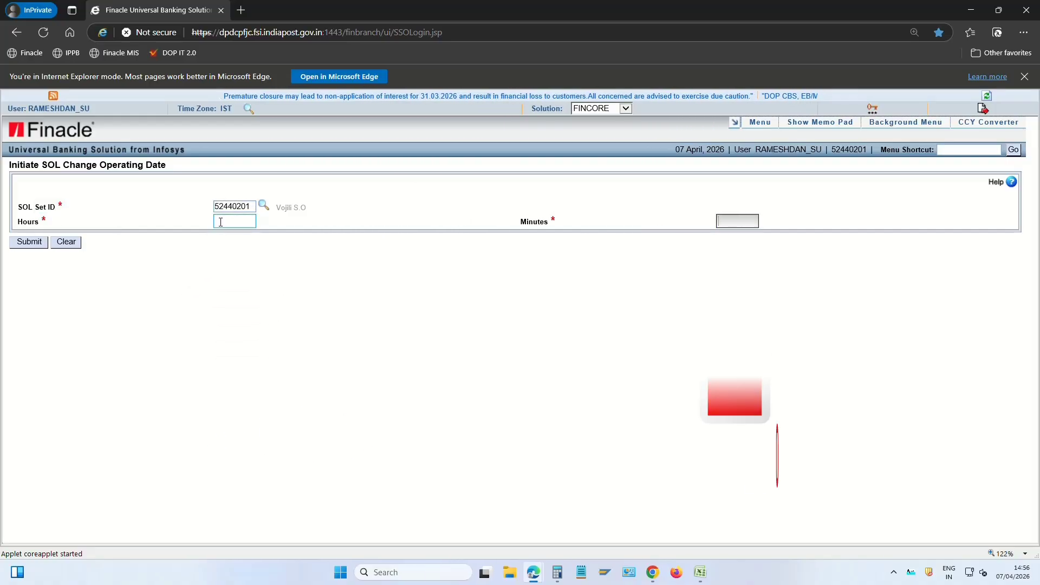
left_click(325, 295)
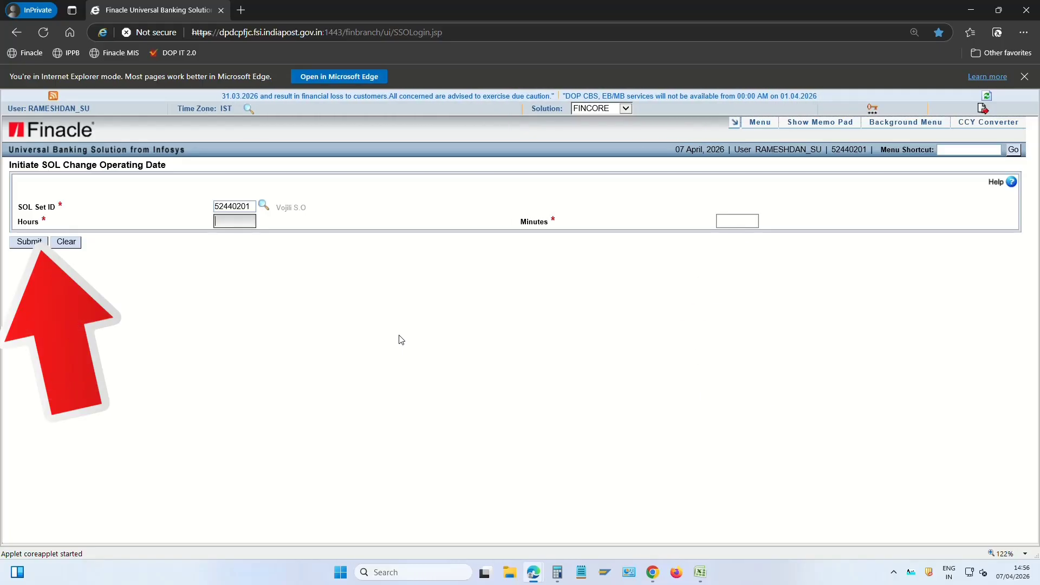
key("Tab")
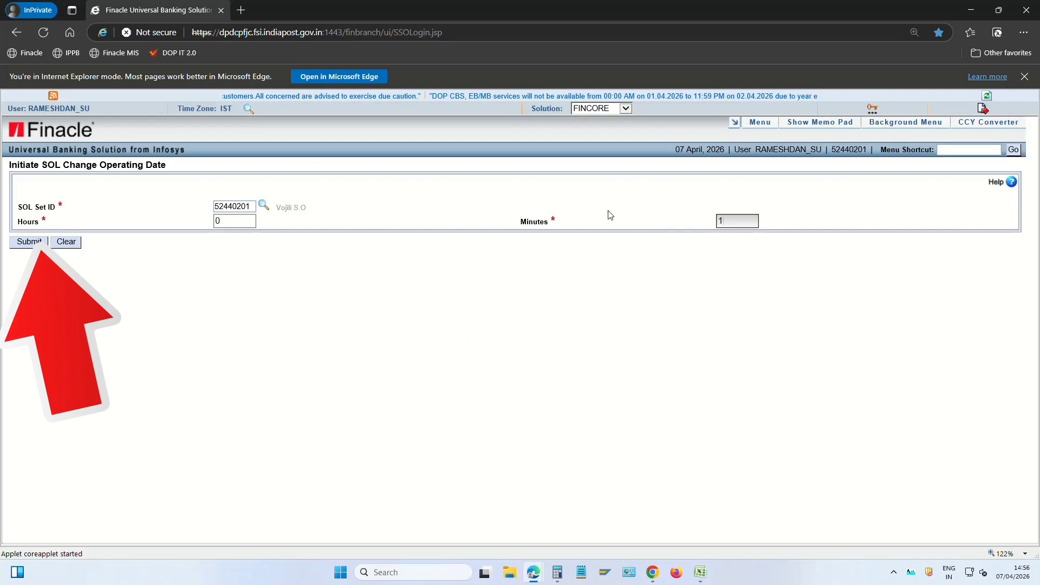
left_click(29, 243)
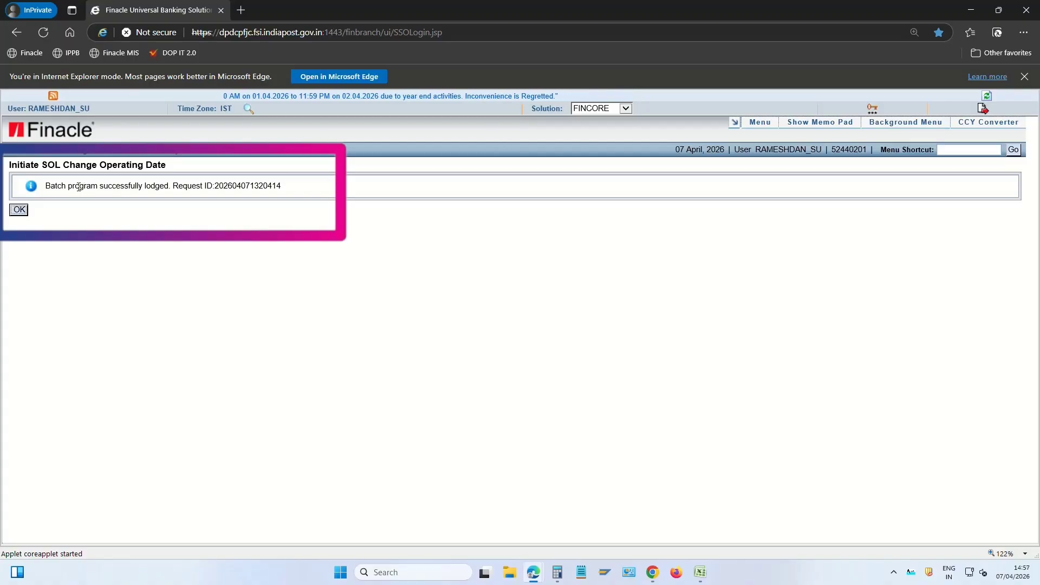
left_click_drag(48, 186, 226, 188)
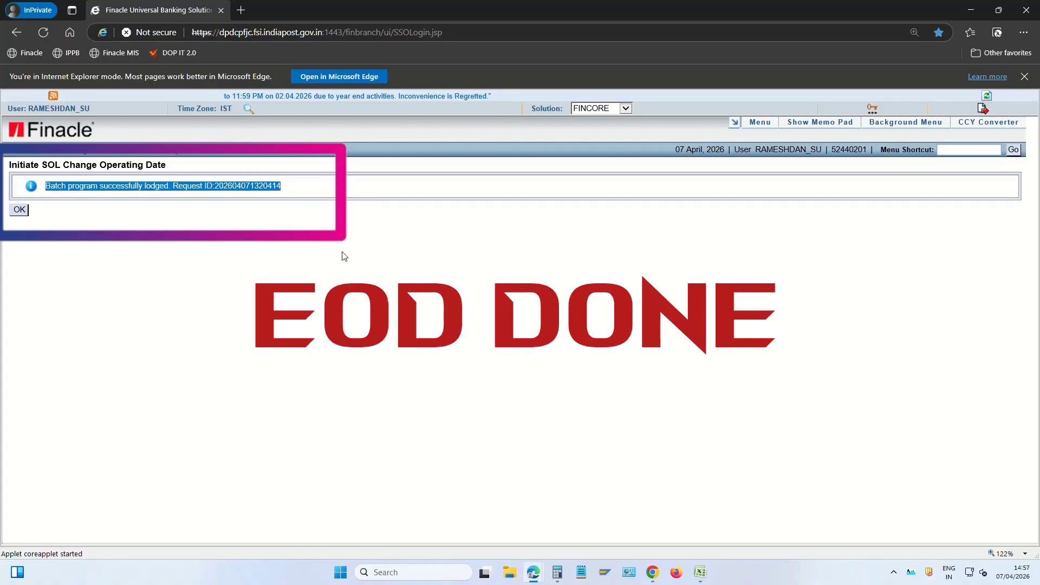
left_click(350, 309)
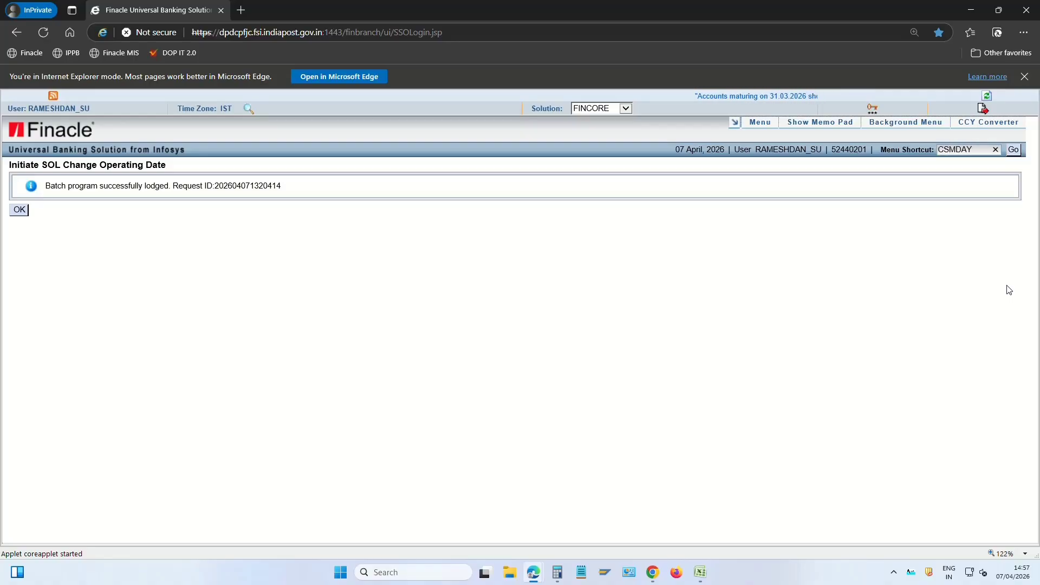
Run CSMDAY with the EXECUTE function and submit the 07-04-2026 same-day extraction, confirming success
key("Return")
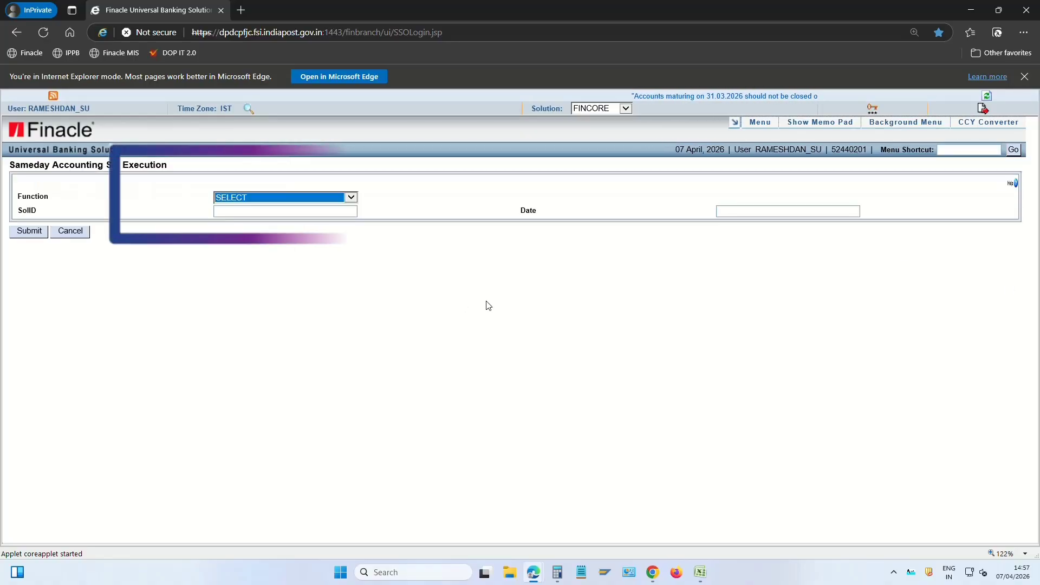
left_click(266, 201)
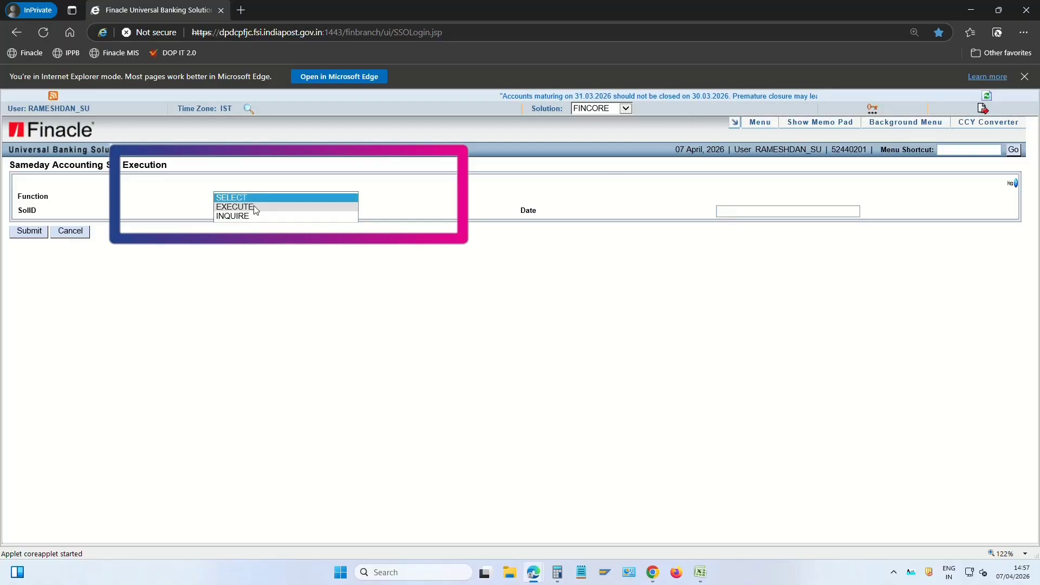
left_click(256, 207)
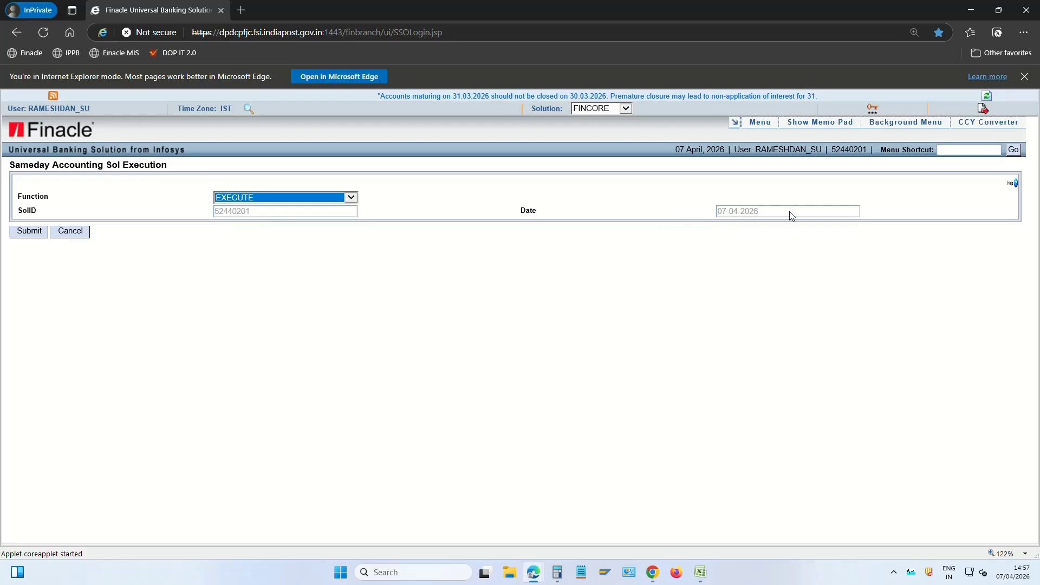
left_click_drag(784, 212, 684, 210)
left_click(719, 289)
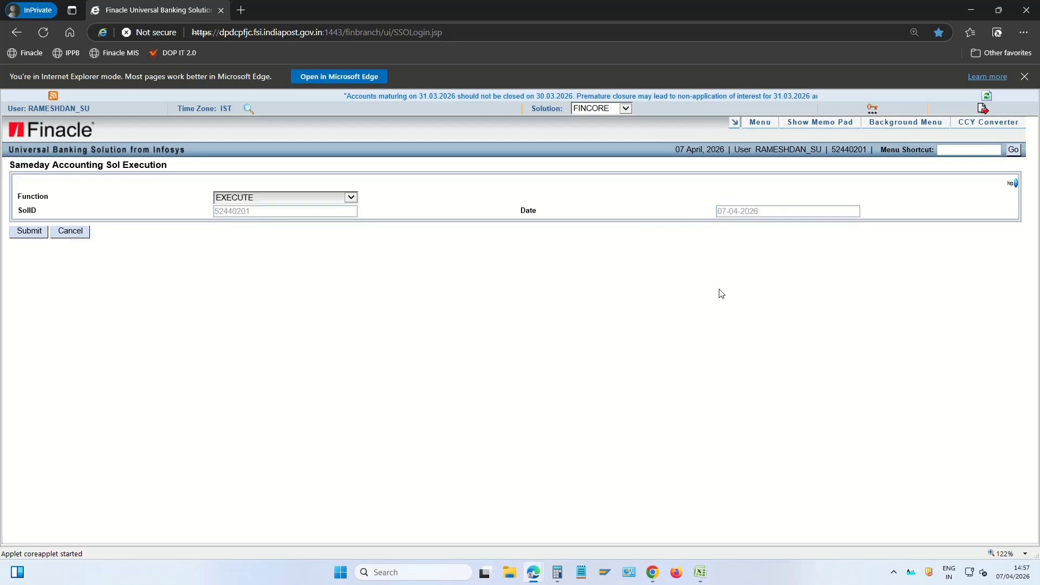
left_click(29, 232)
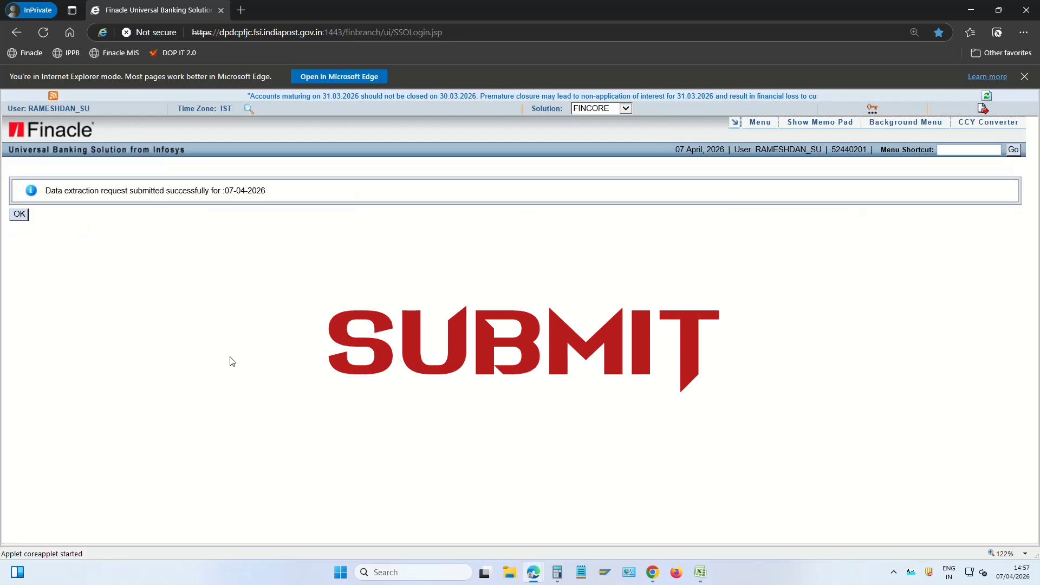
left_click_drag(166, 191, 254, 196)
left_click(300, 203)
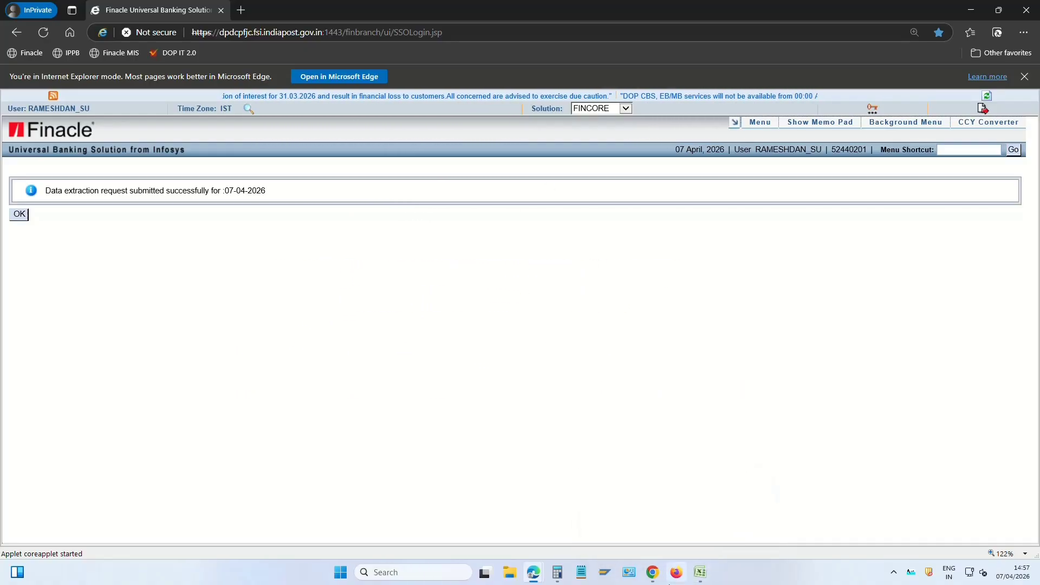
In the India Post portal, open the CBS data fetch page from the Treasury tools
mouse_move(653, 572)
left_click(655, 520)
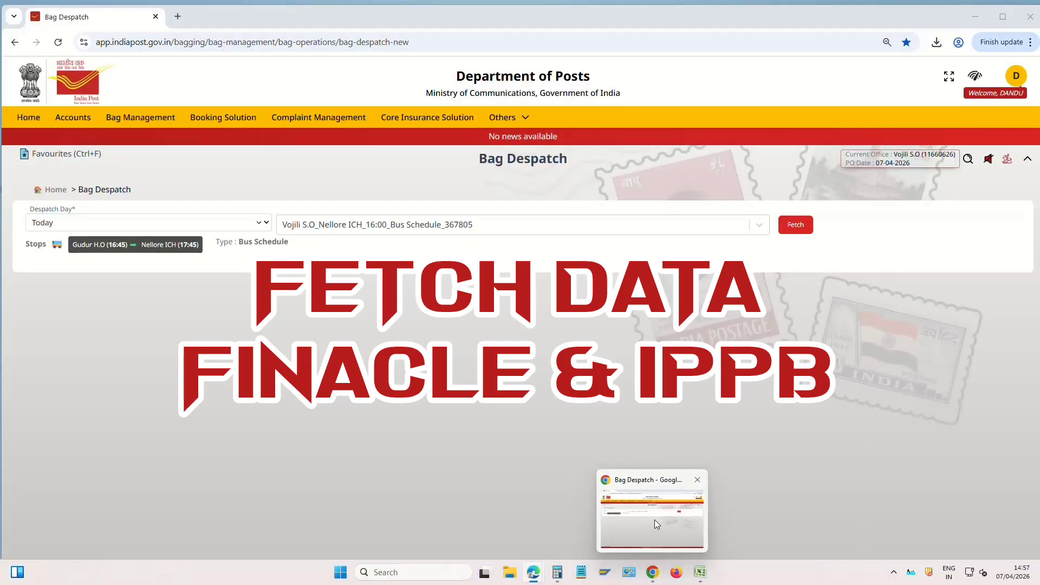
left_click(655, 519)
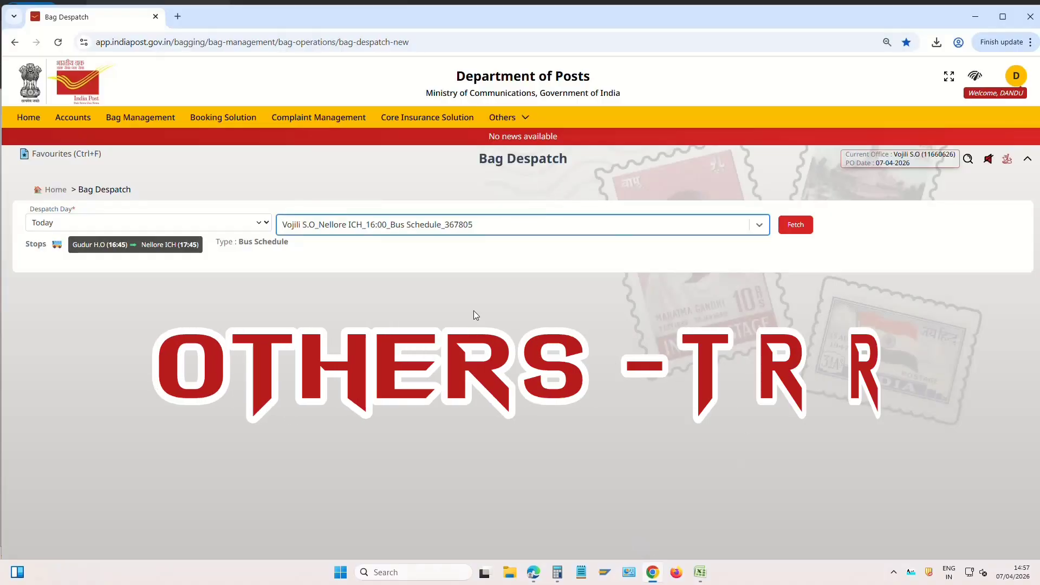
mouse_move(505, 124)
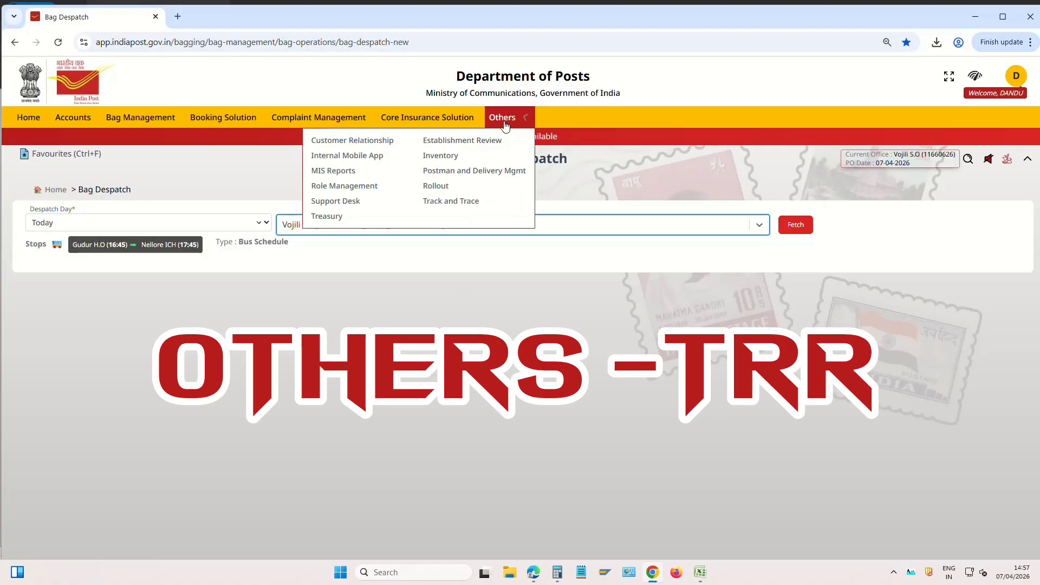
left_click(330, 217)
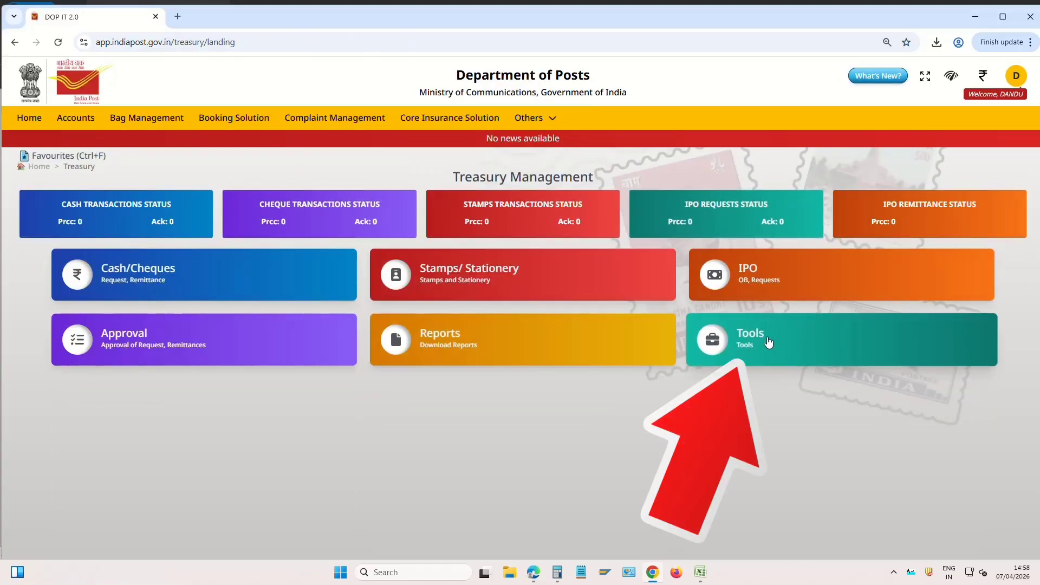
left_click(762, 336)
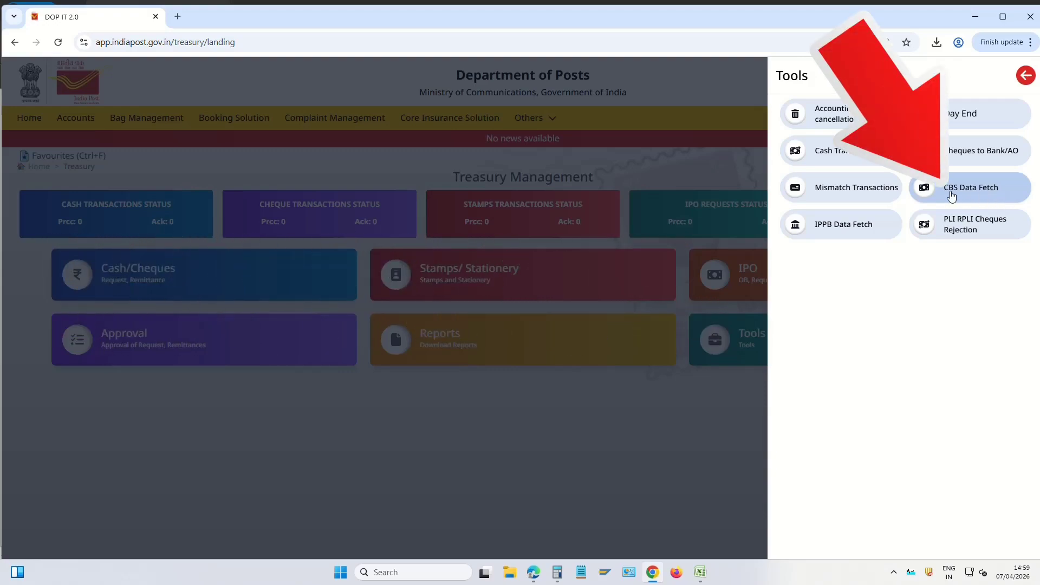
left_click(987, 193)
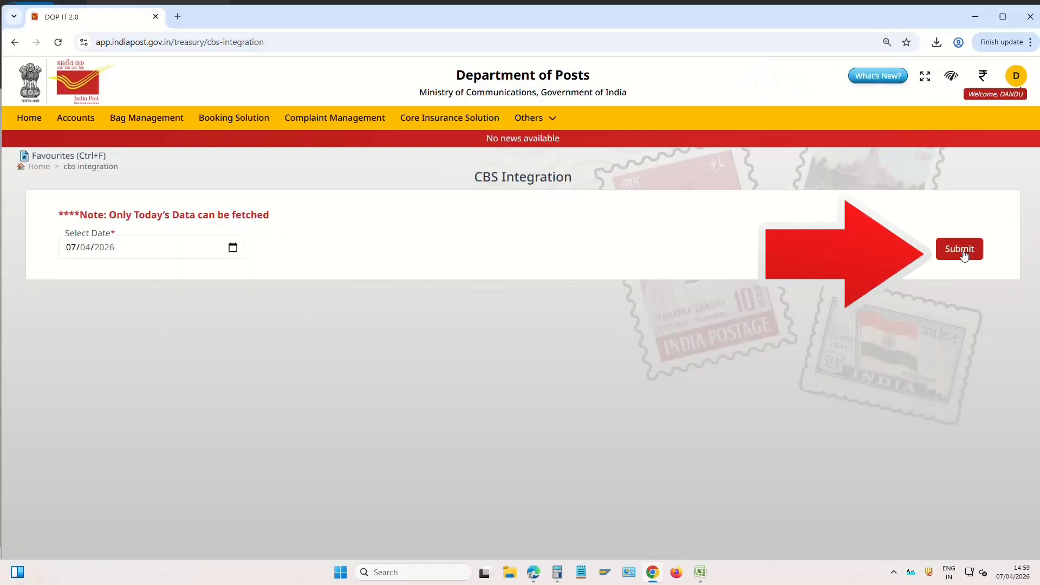
Fetch CBS data for 07/04/2026 and check receipts 147325.00 and payments 81265.00
left_click(961, 252)
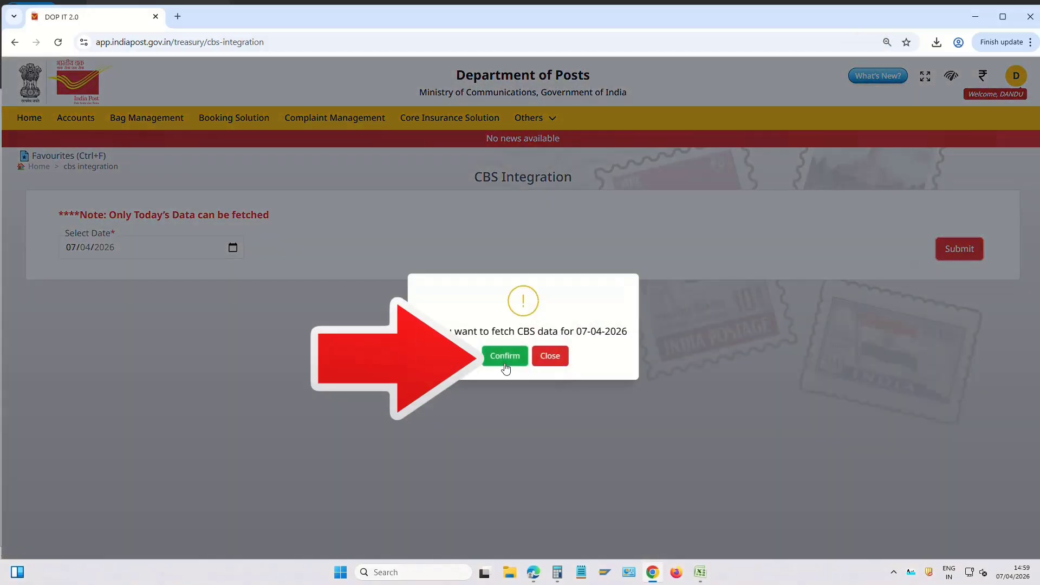
left_click(505, 357)
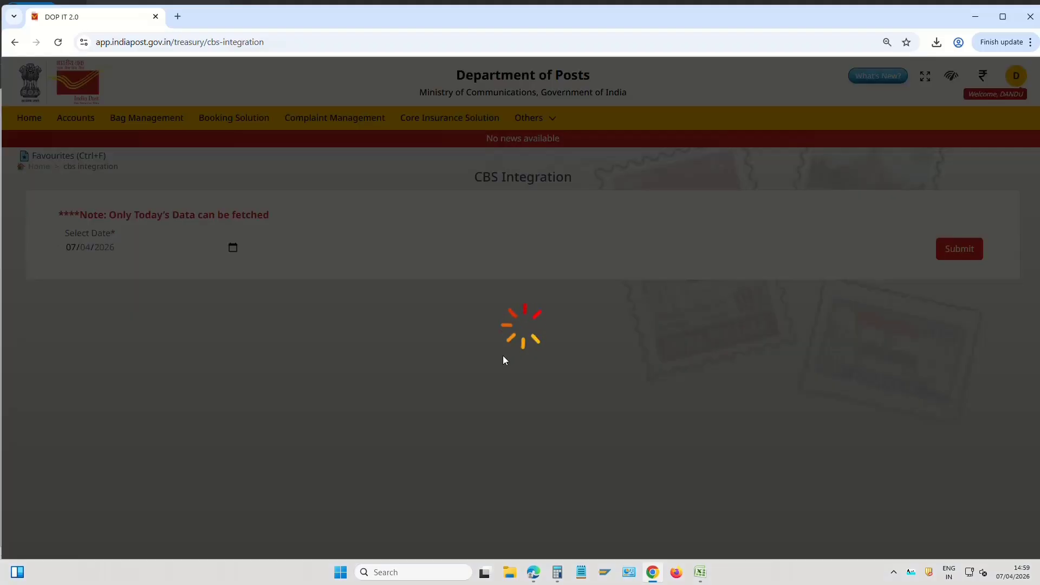
scroll(708, 319, "down", 2)
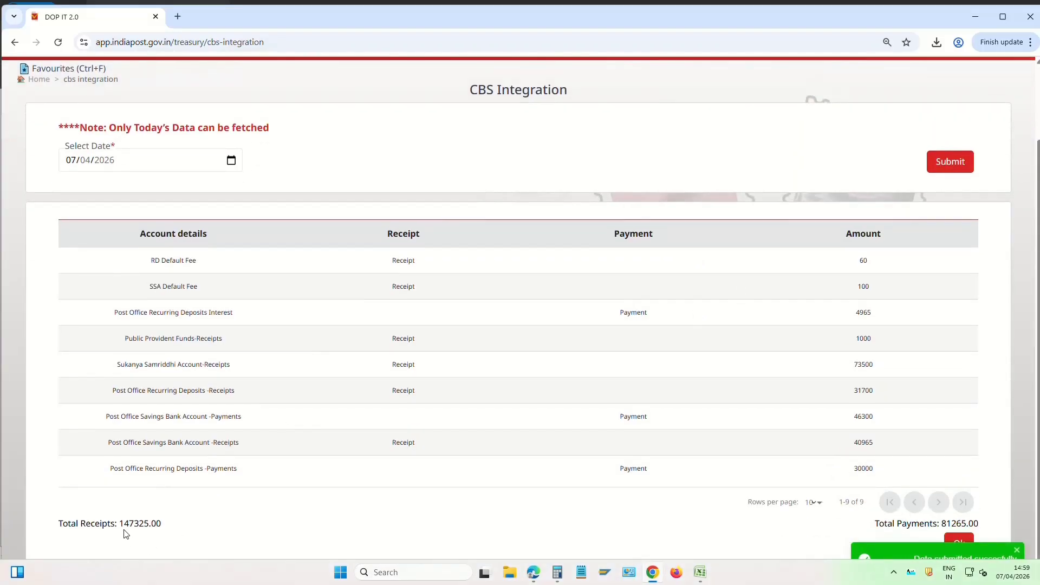
left_click_drag(122, 524, 153, 522)
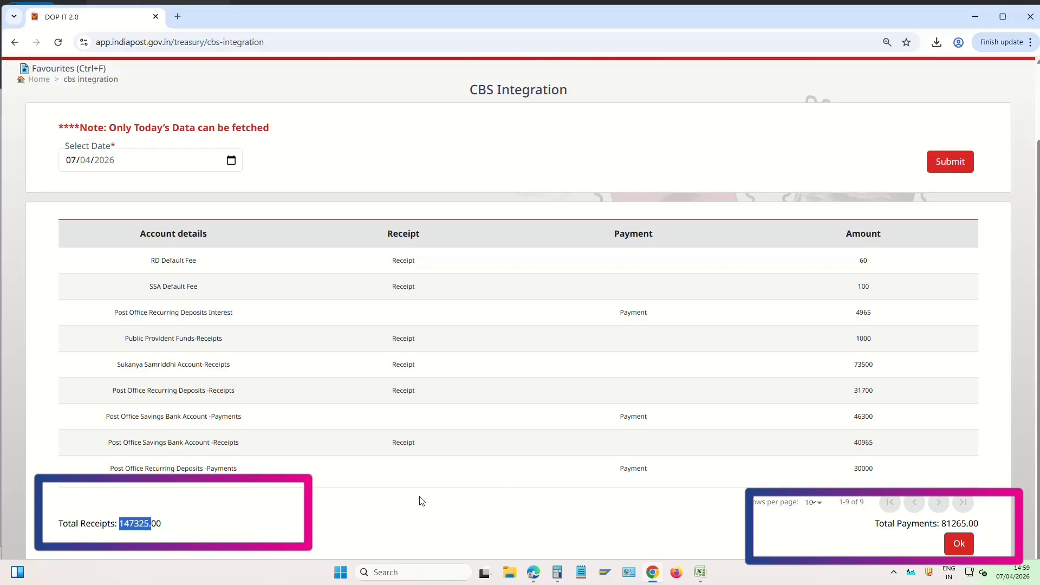
left_click(405, 470)
left_click_drag(120, 524, 242, 521)
left_click(763, 502)
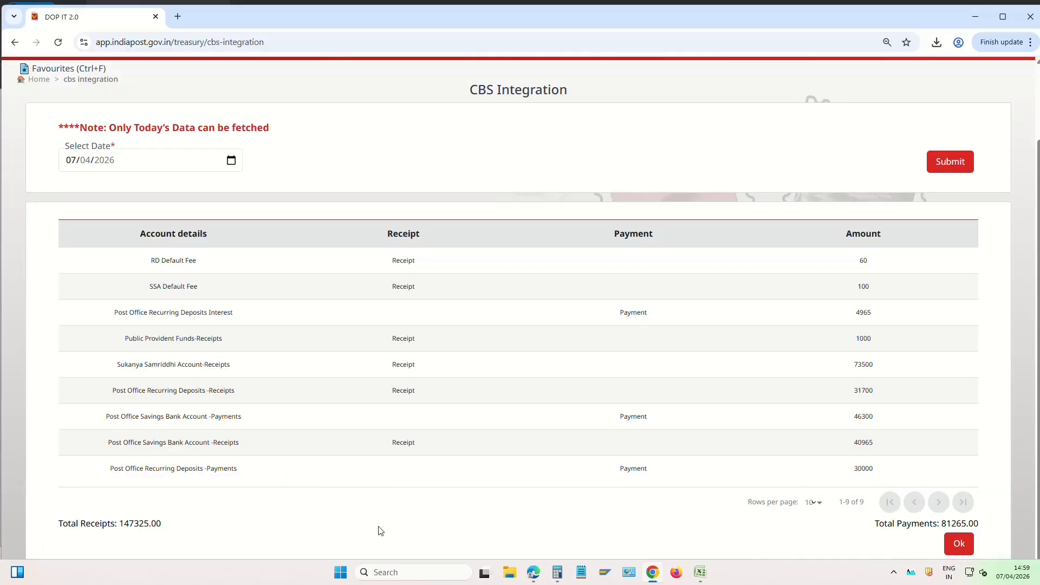
Fetch the 07/04/2026 IPPB data (2400 receipt, 71600 payment) and return to Treasury Management
left_click(960, 545)
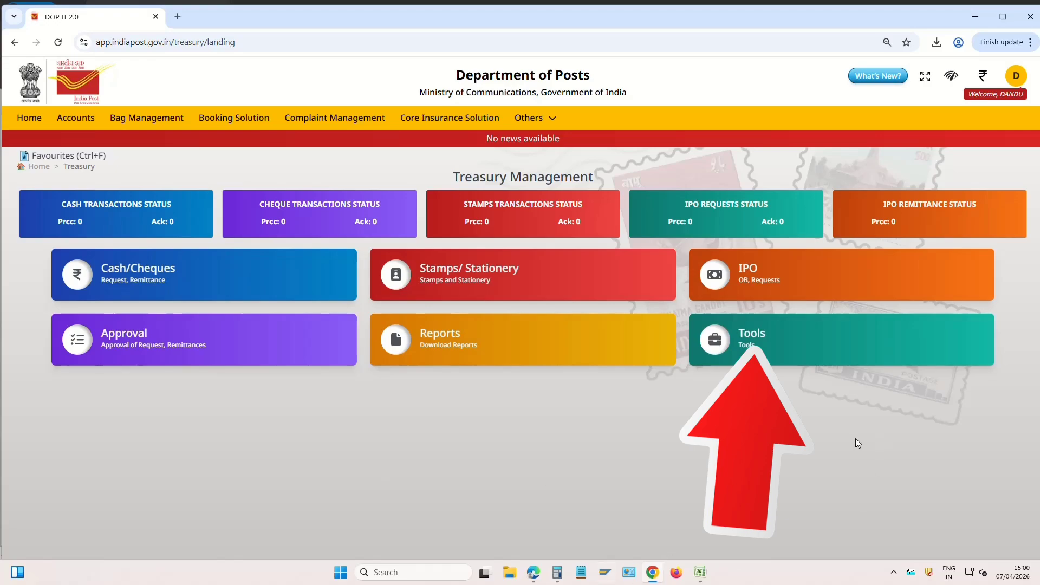
left_click(752, 337)
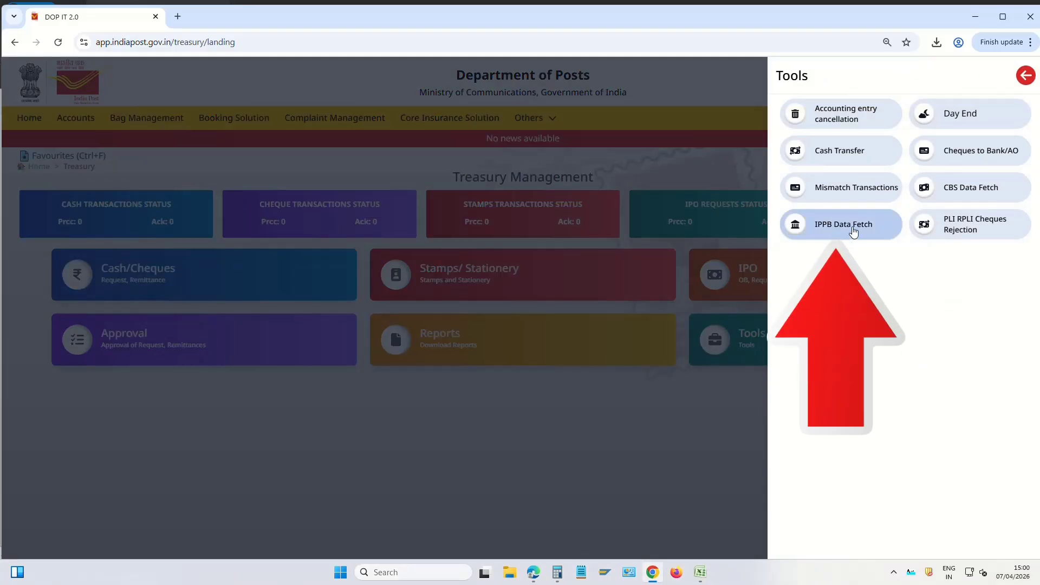
left_click(854, 231)
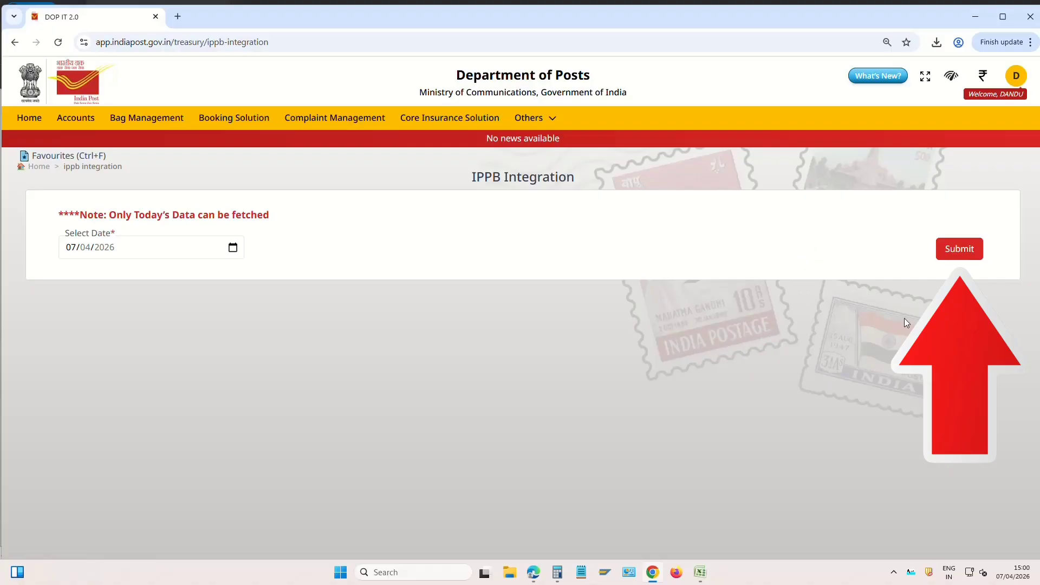
left_click(964, 255)
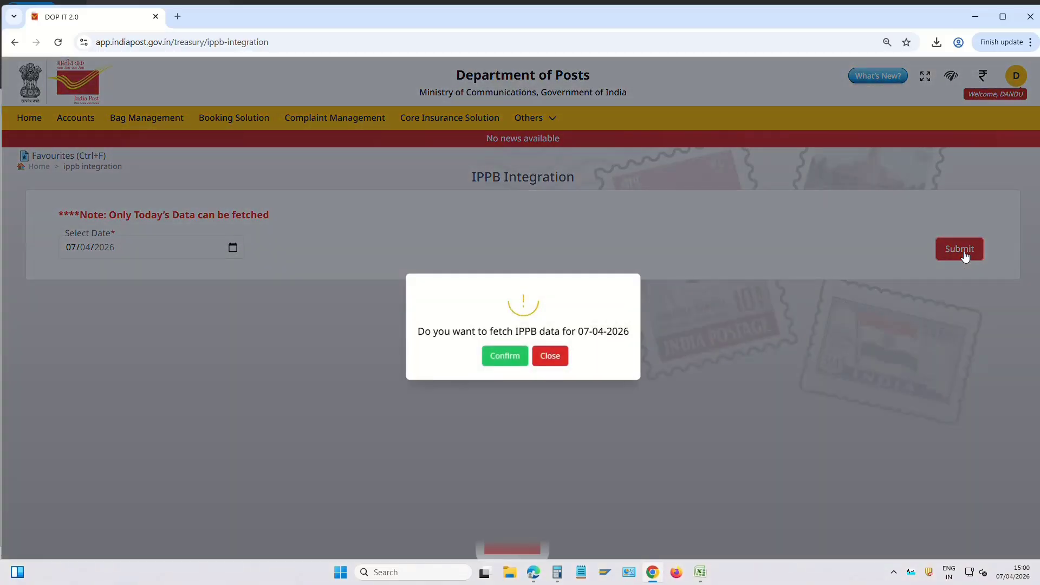
left_click(506, 358)
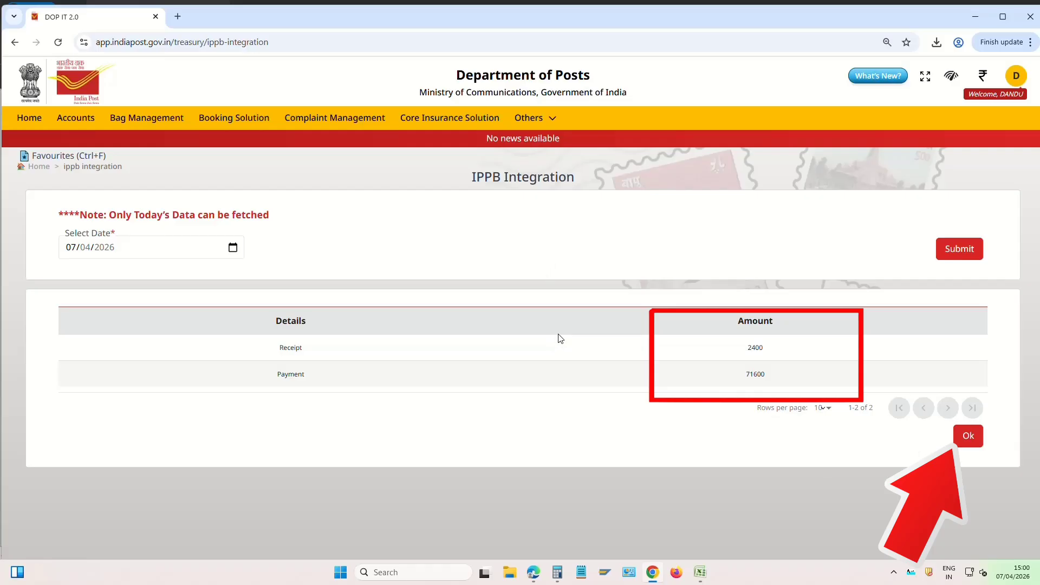
left_click(974, 440)
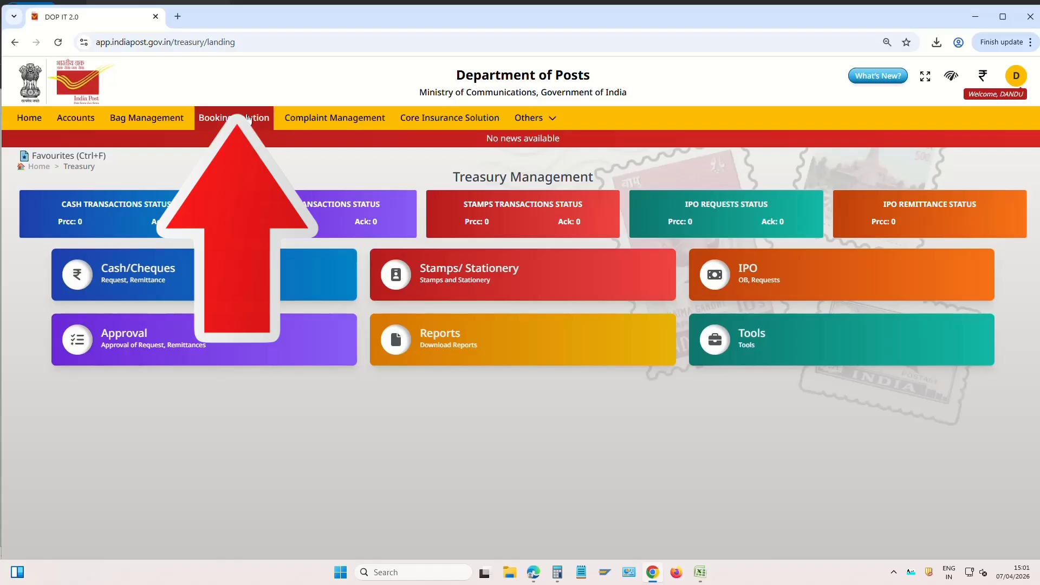
Open Miscellaneous Receipts and Payments under Booking Solution's Counter Operations
left_click(237, 119)
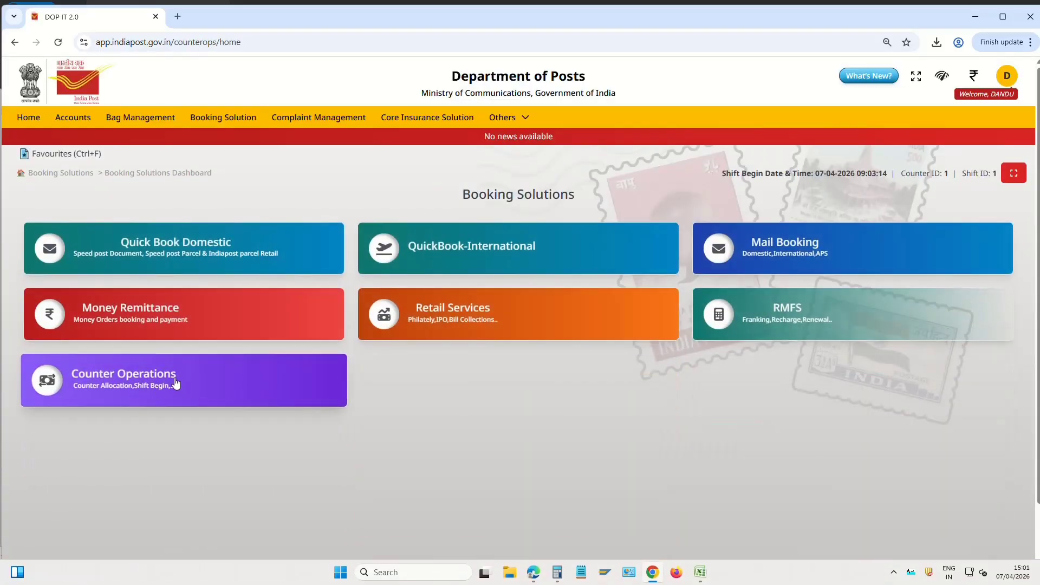
left_click(235, 376)
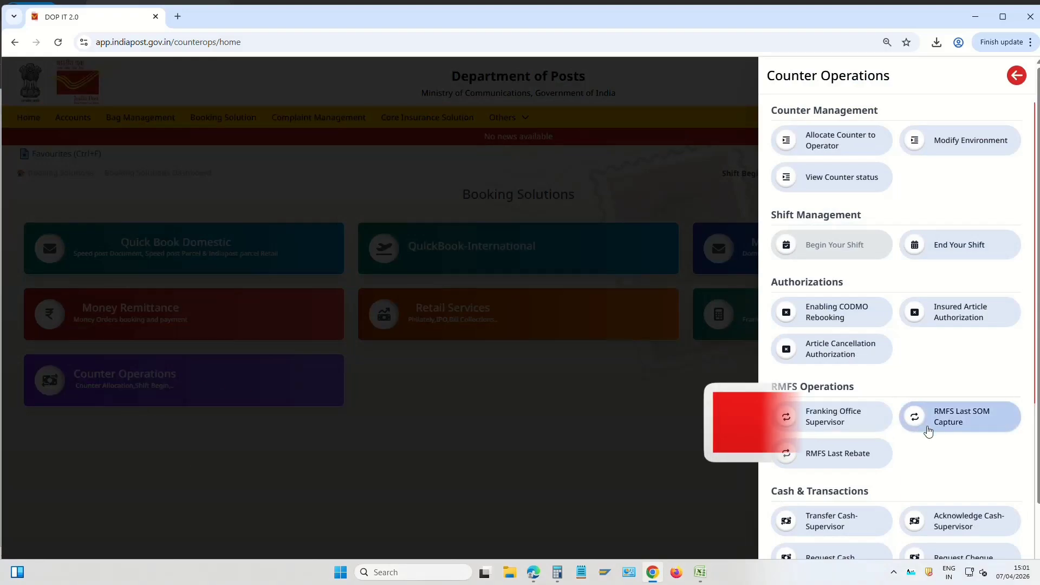
scroll(932, 431, "down", 1)
scroll(938, 434, "down", 3)
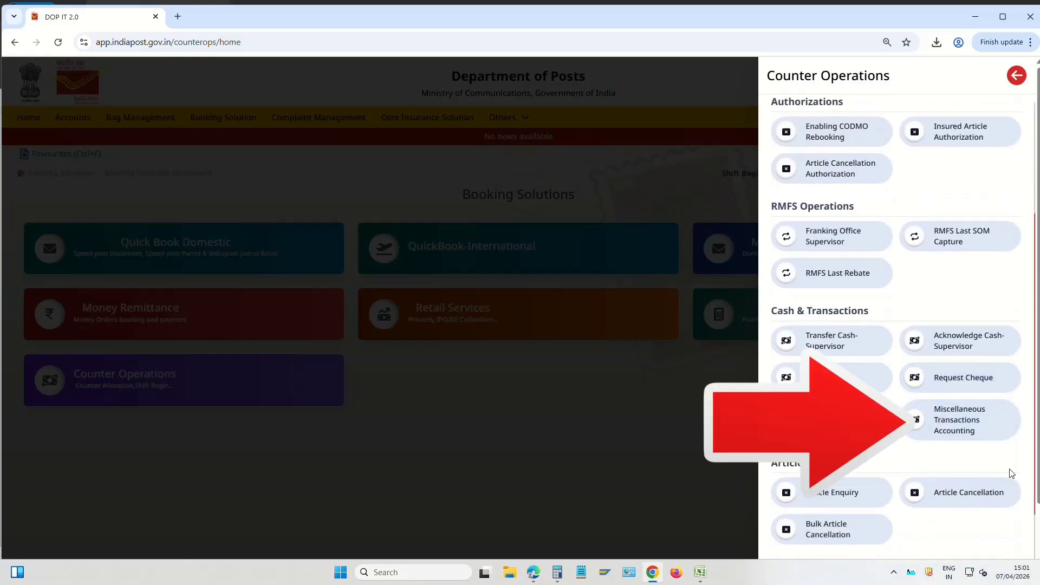
left_click(960, 428)
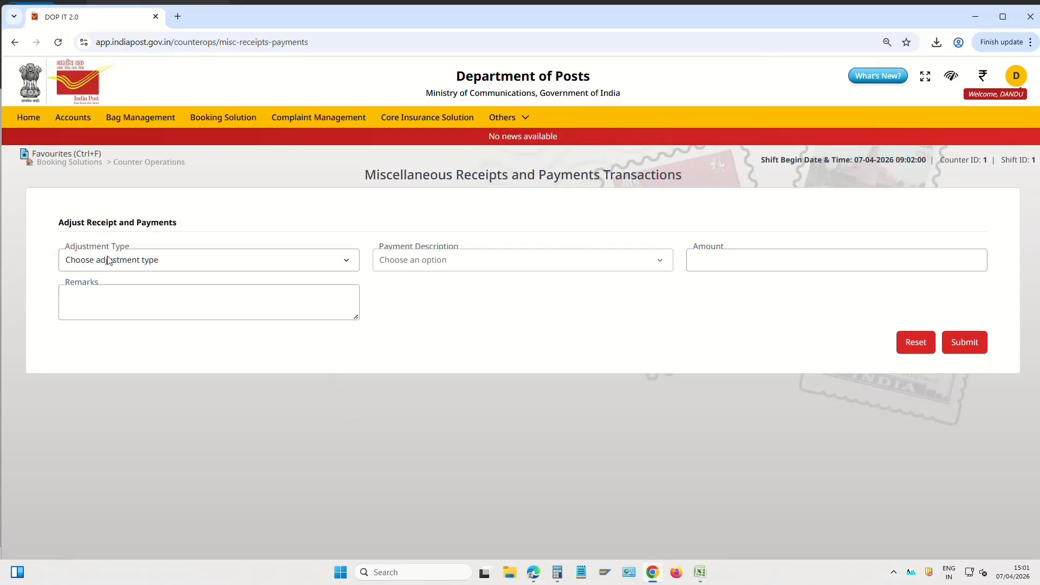
Post a 71600 Wallet Adjustment_Payments entry remarked 'IPPB WDL'
left_click(137, 261)
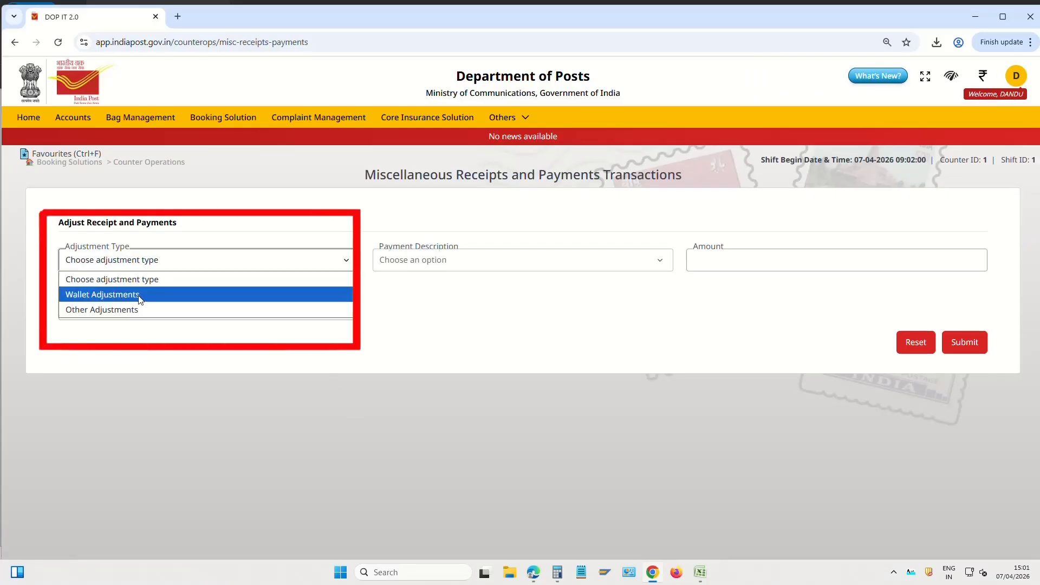
left_click(140, 299)
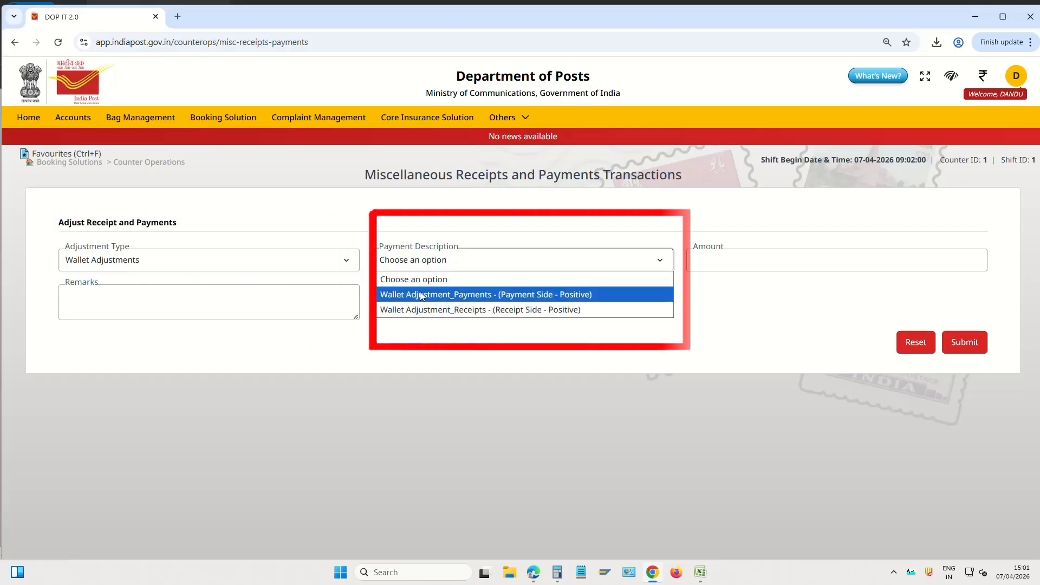
left_click(547, 297)
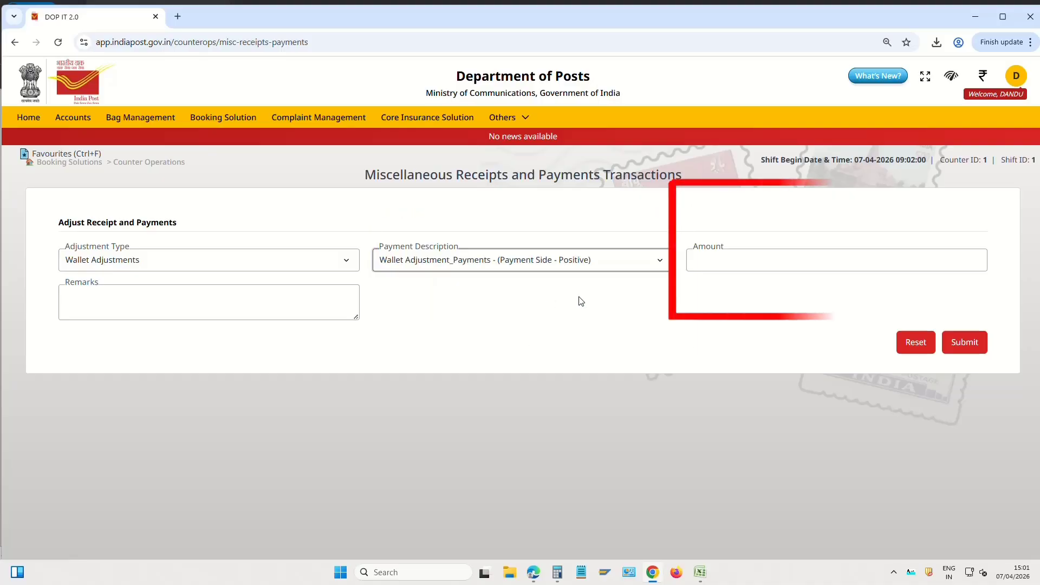
left_click(744, 261)
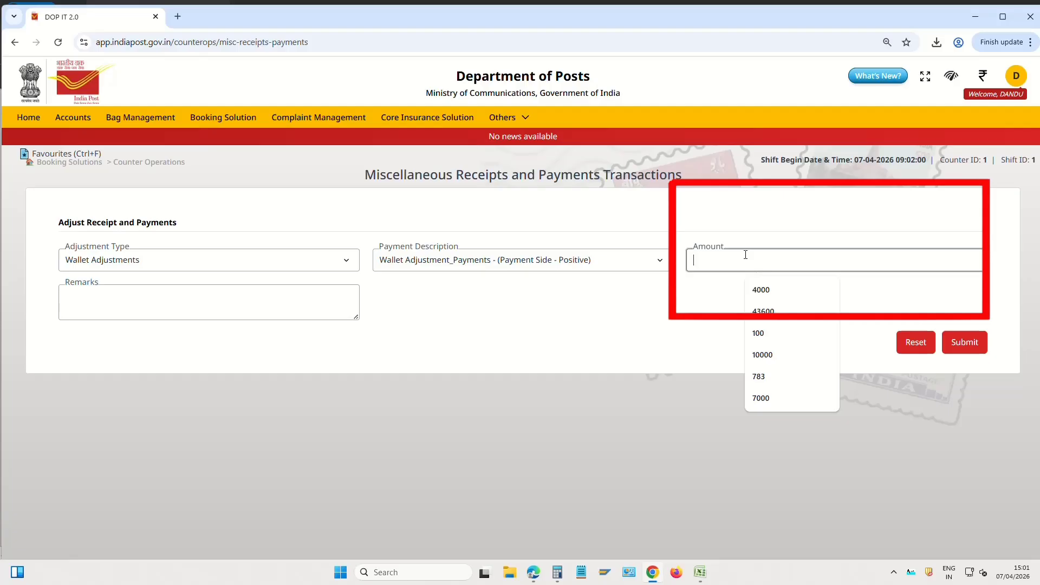
type("71600")
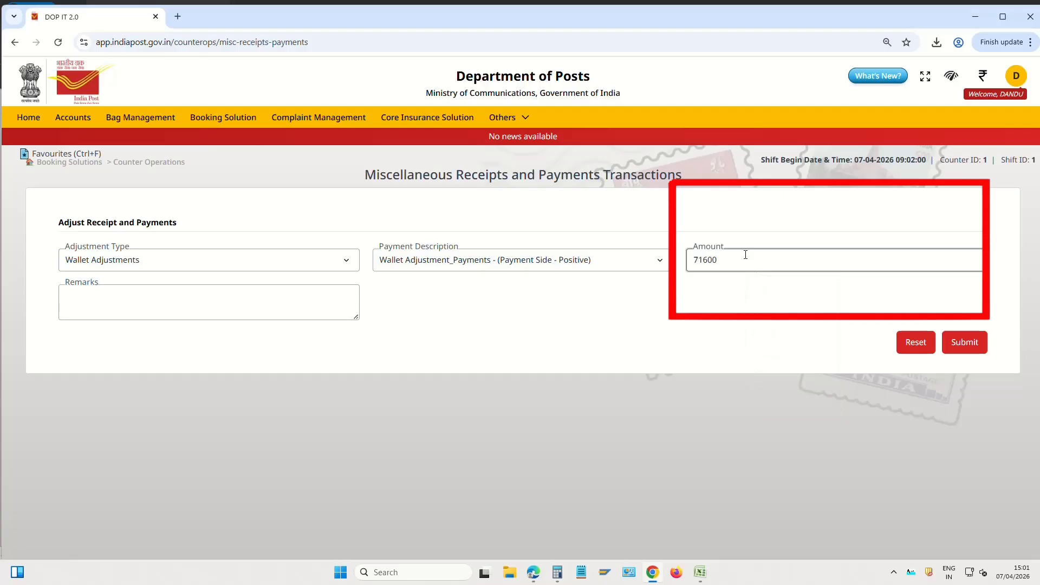
left_click(293, 309)
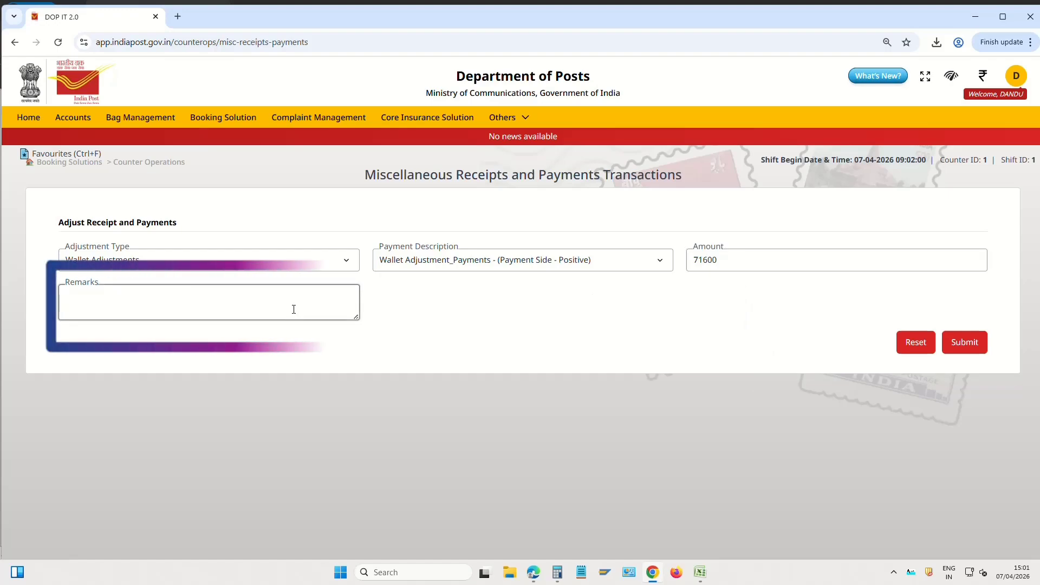
type("IPPB WDL")
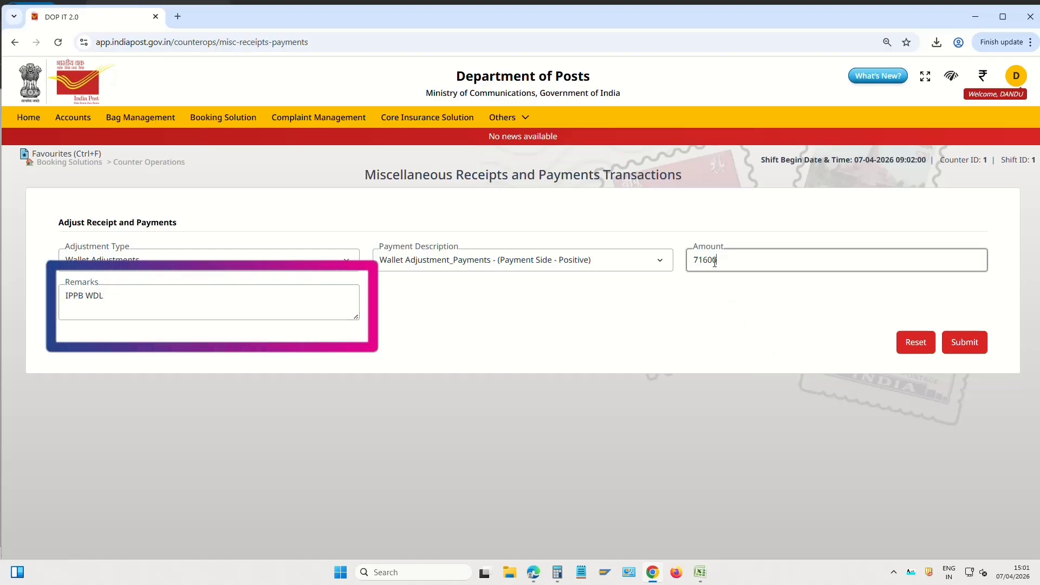
key("shift+Tab")
left_click(732, 264)
left_click(180, 299)
key("ctrl+a")
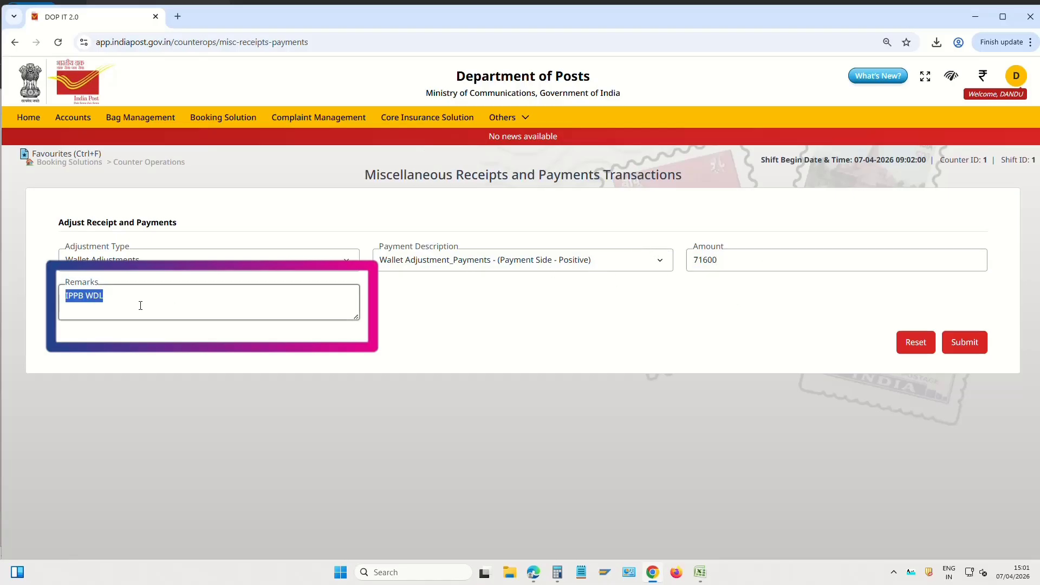
left_click(757, 264)
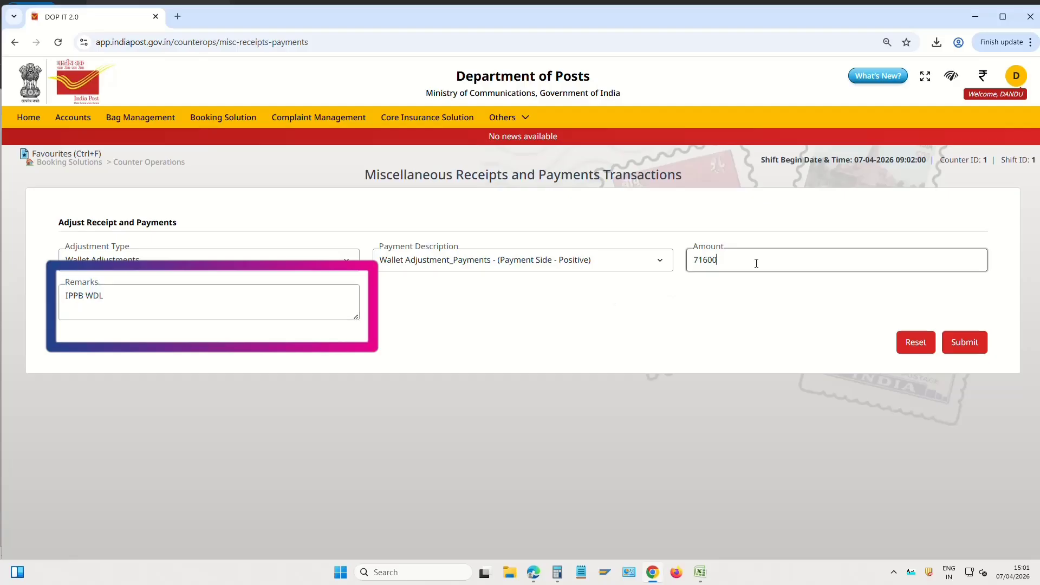
left_click(977, 350)
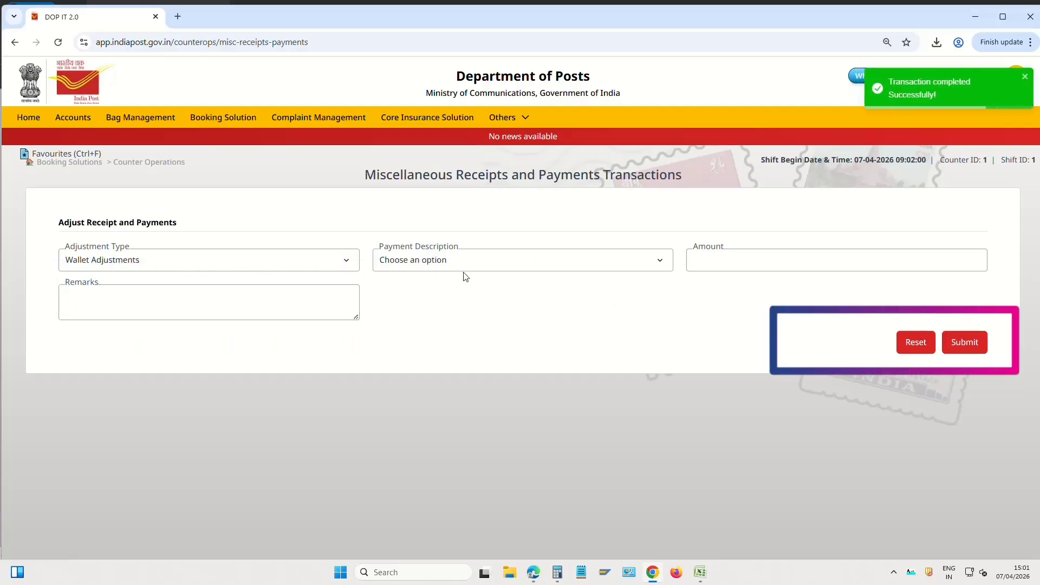
Post a 2400 Wallet Adjustment_Receipts entry remarked 'IPPB DEP'
left_click(474, 264)
left_click(484, 310)
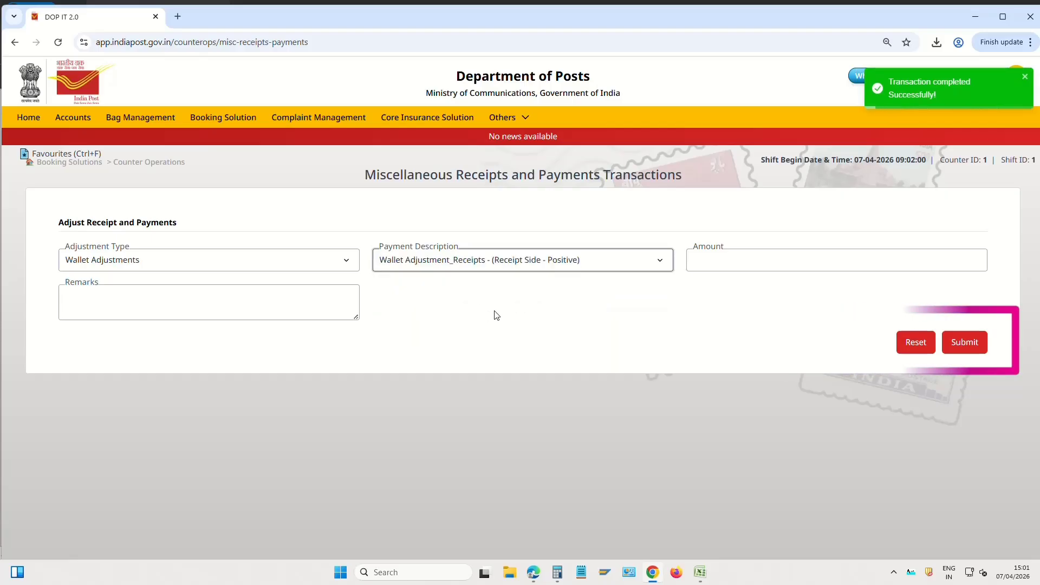
left_click(755, 263)
type("2400")
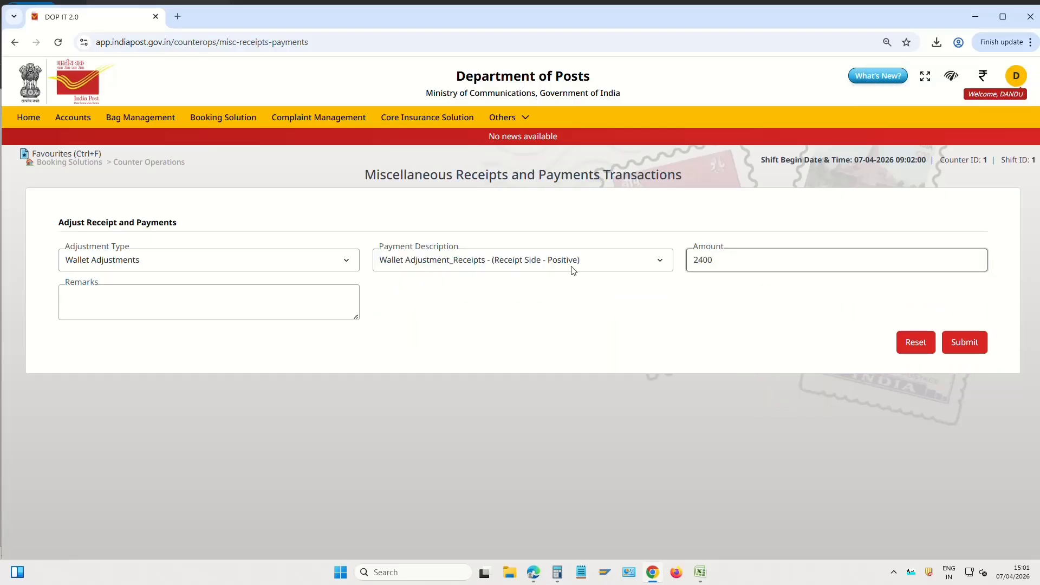
left_click(302, 310)
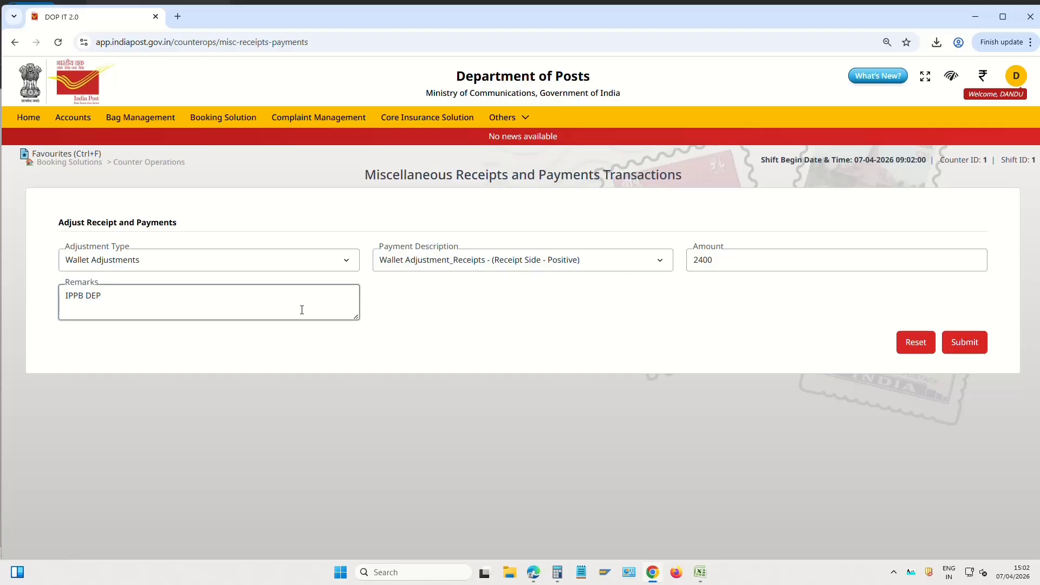
left_click(970, 346)
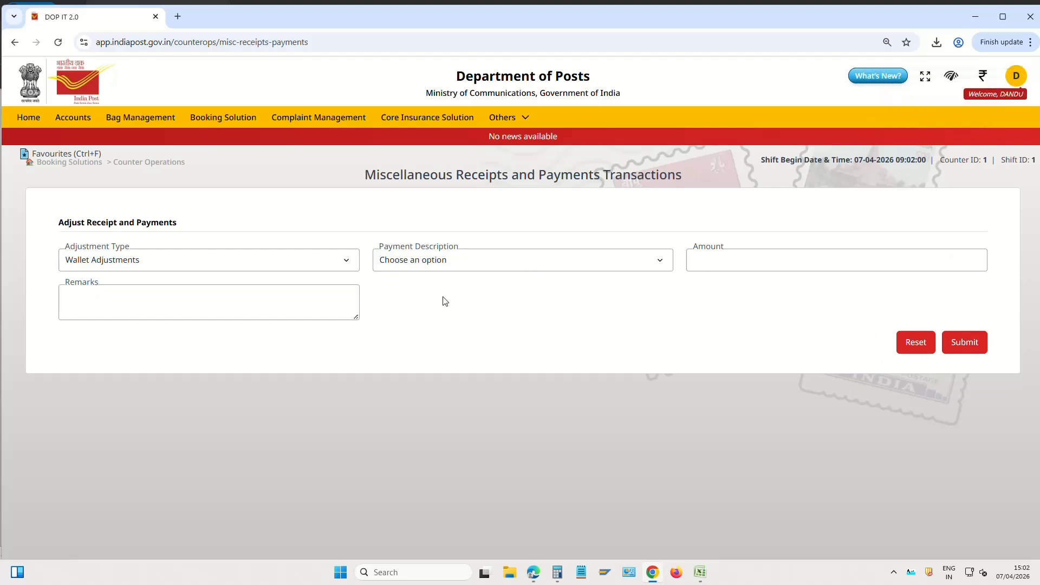
Post the 81265 CBS amount as a Wallet Adjustment_Payments entry with a CBS remark
left_click(457, 261)
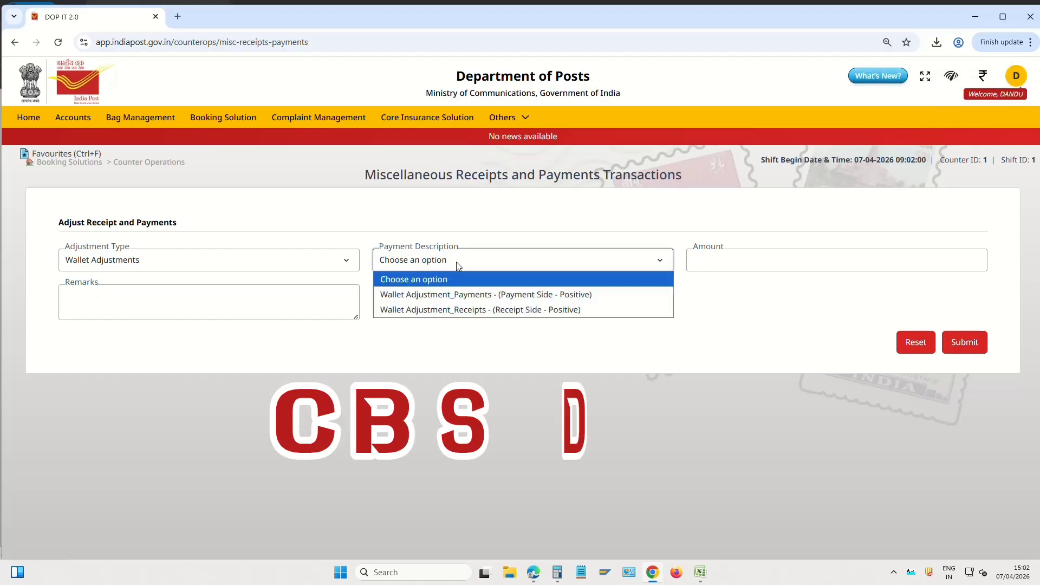
left_click(460, 294)
left_click(753, 258)
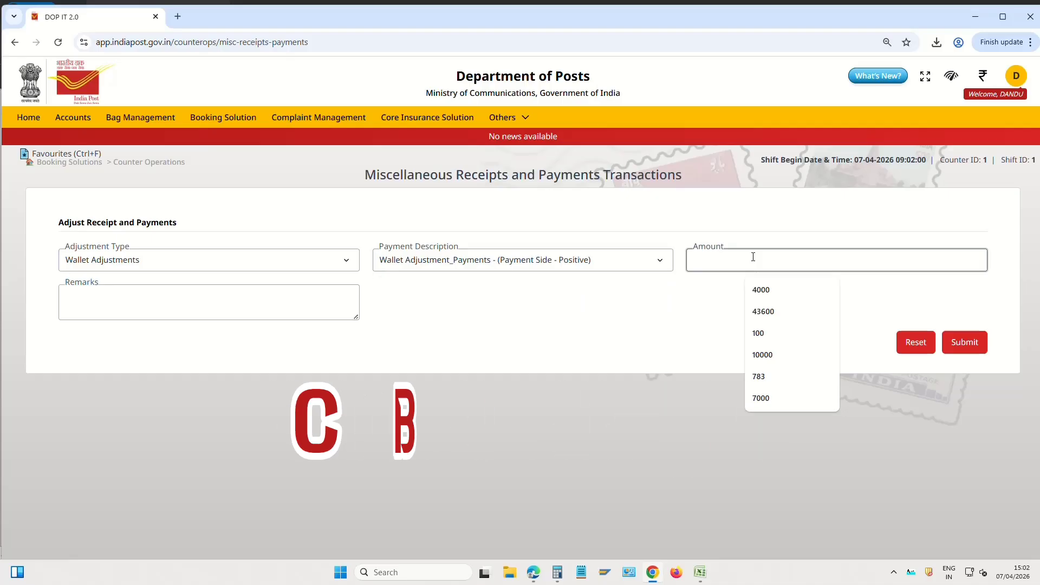
type("81265")
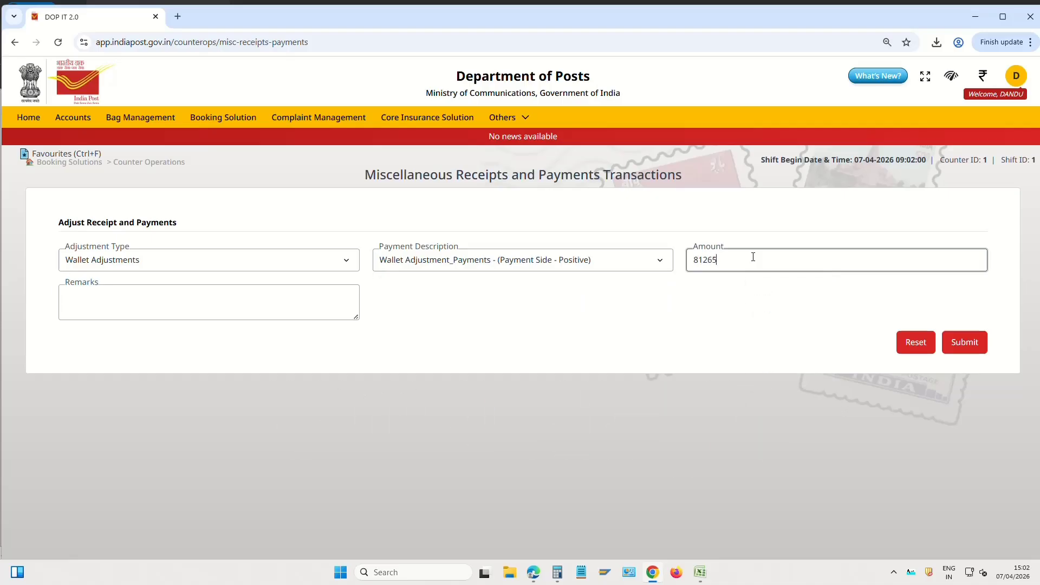
key("Tab")
type("CBS")
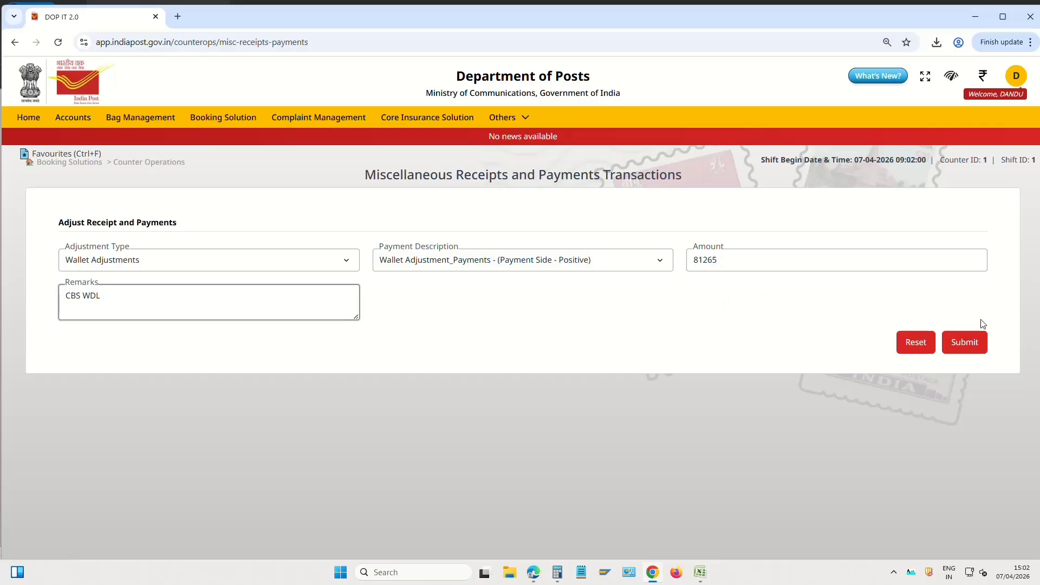
left_click(965, 343)
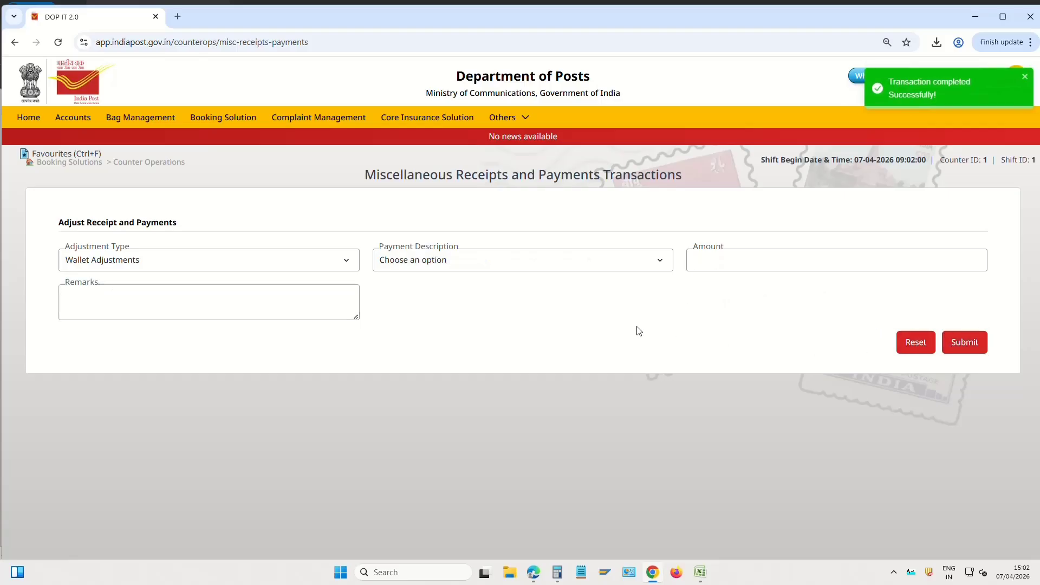
Post a 147325 Wallet Adjustment_Receipts entry remarked 'CBS DEP'
left_click(485, 262)
left_click(483, 309)
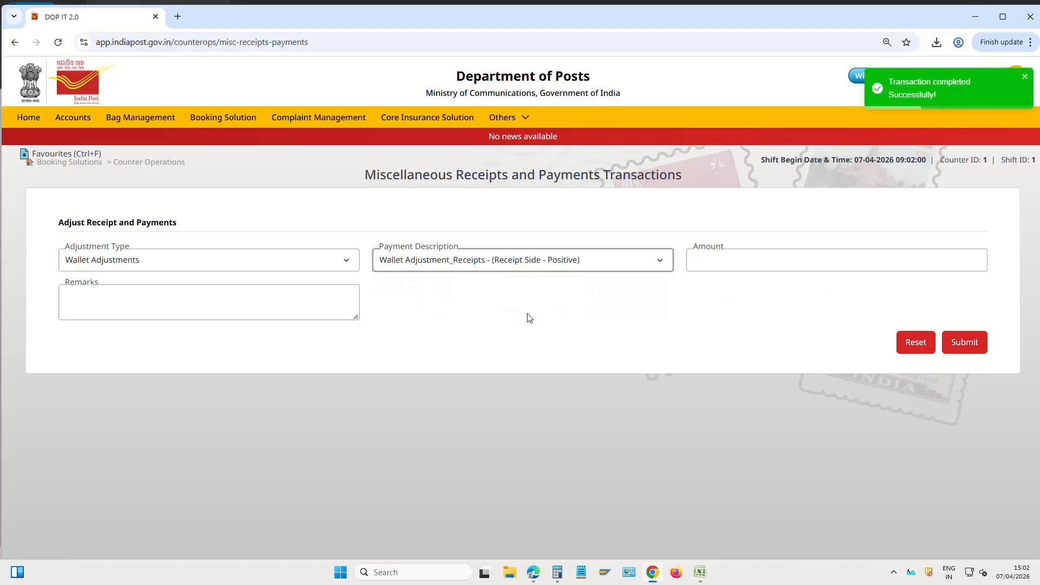
left_click(760, 263)
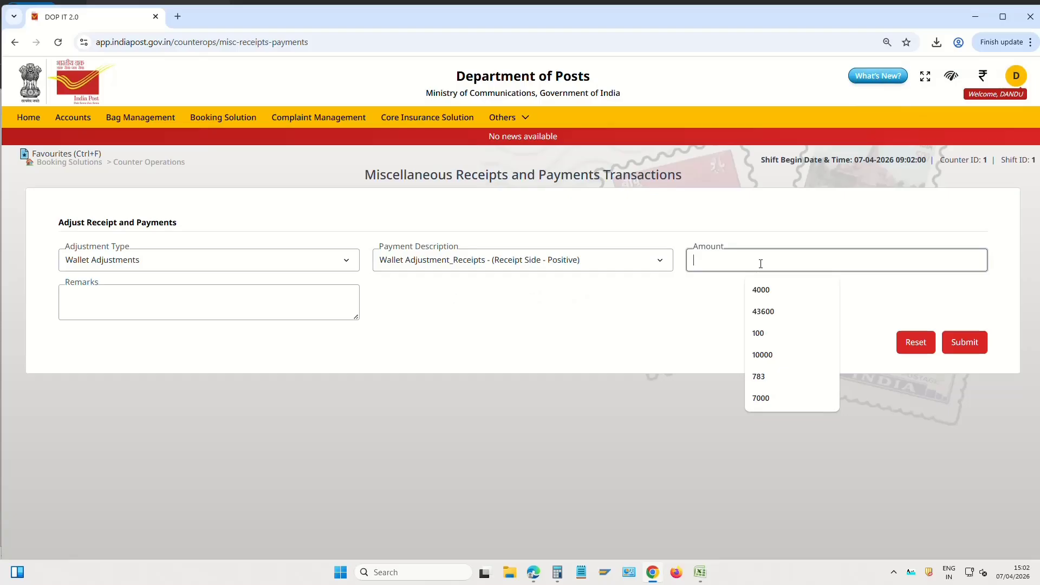
type("147325")
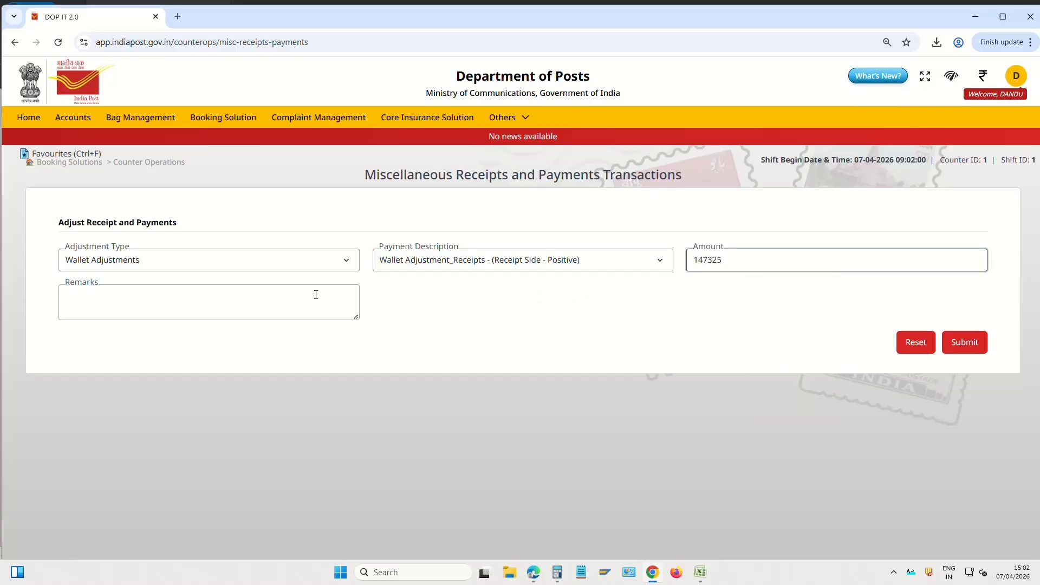
left_click(263, 299)
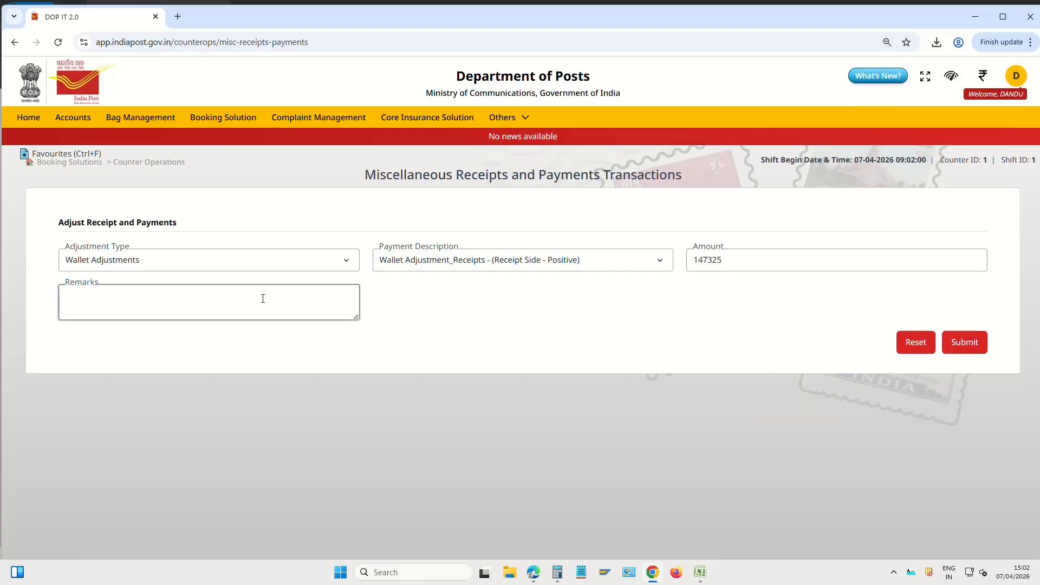
type("CBS DEP")
left_click(974, 345)
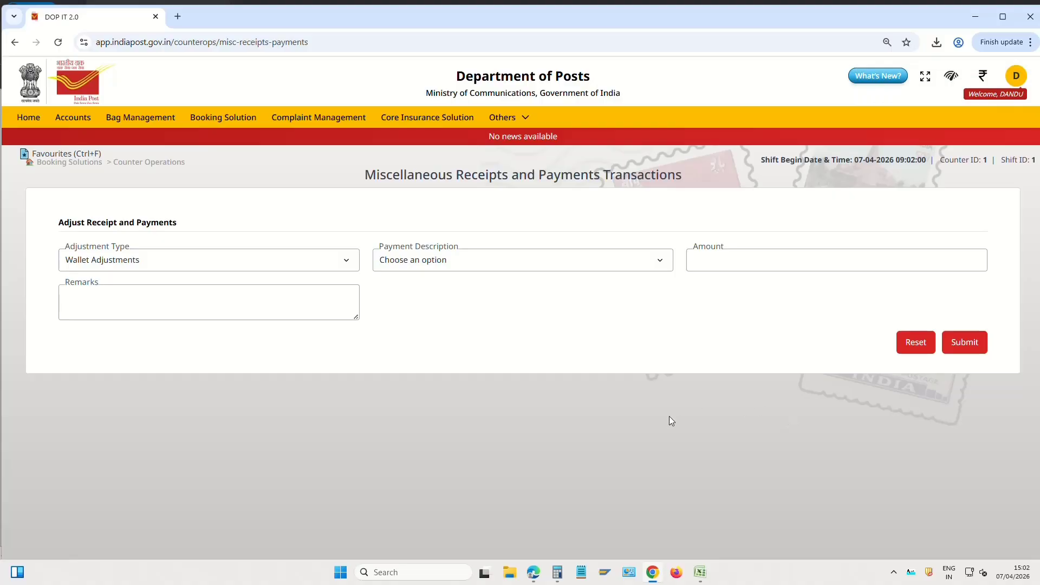
Return to the portal home and refresh the wallet balance to ₹153418
left_click(34, 121)
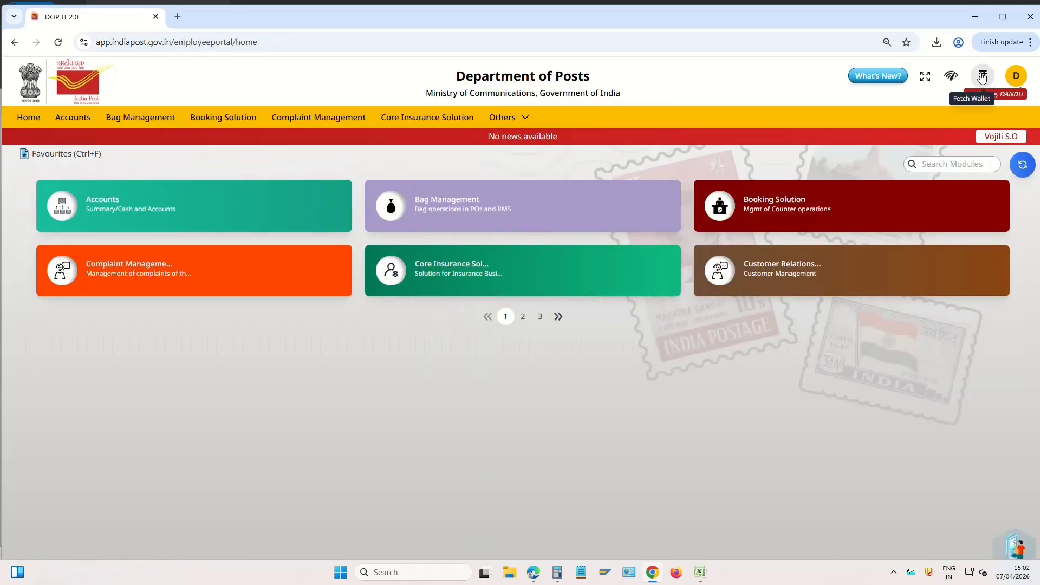
left_click(983, 80)
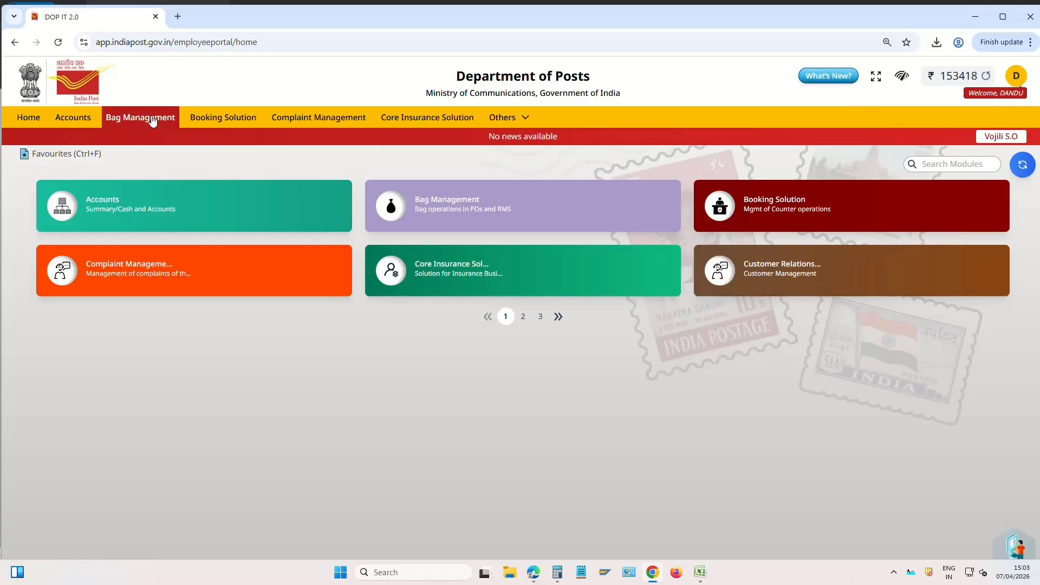
left_click(222, 119)
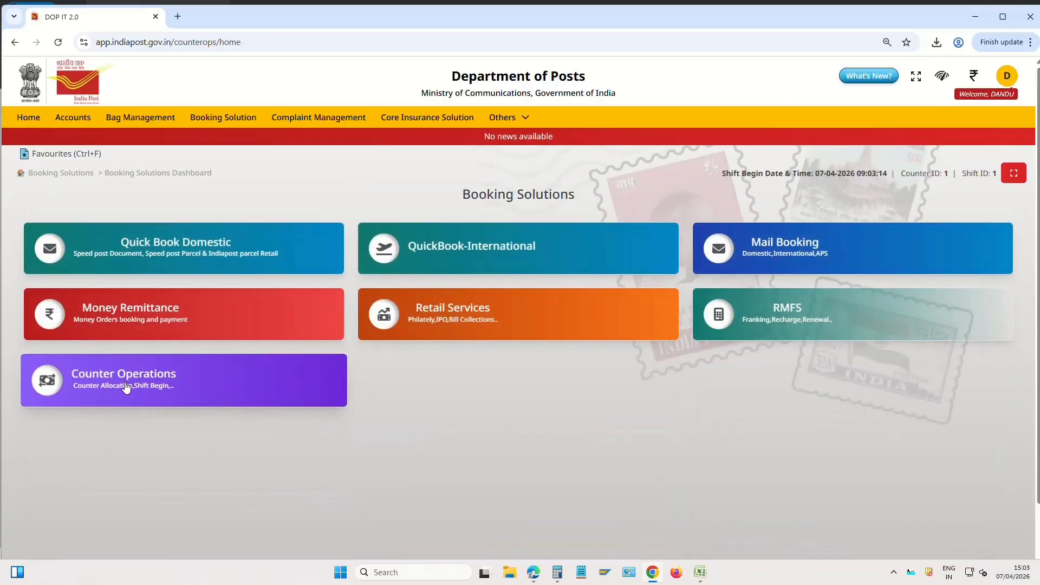
Open Counter Operations and, under Reports & Accounts, the Common Submit Accounts page
left_click(130, 385)
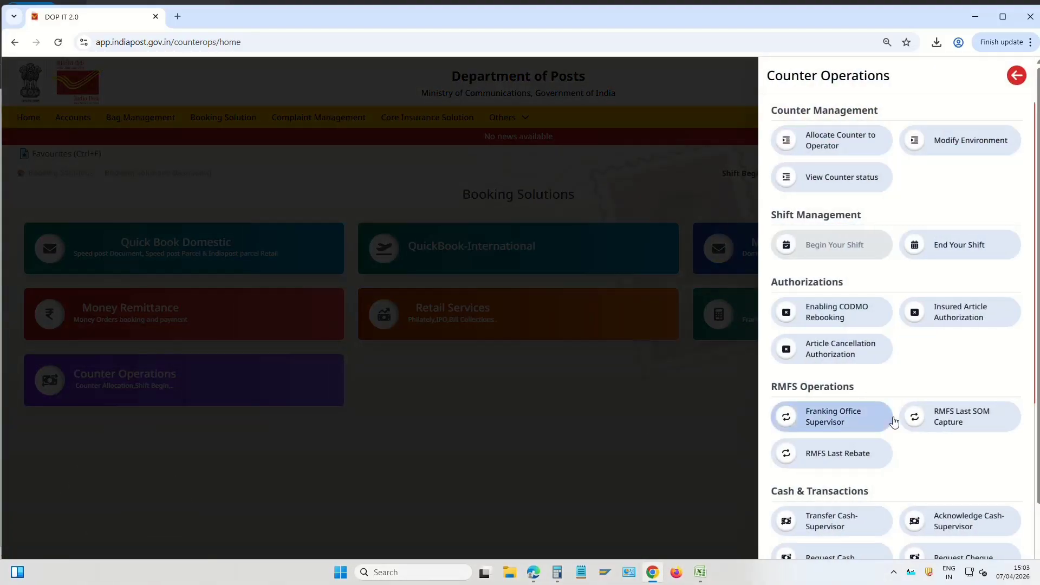
scroll(905, 418, "down", 3)
scroll(915, 422, "down", 4)
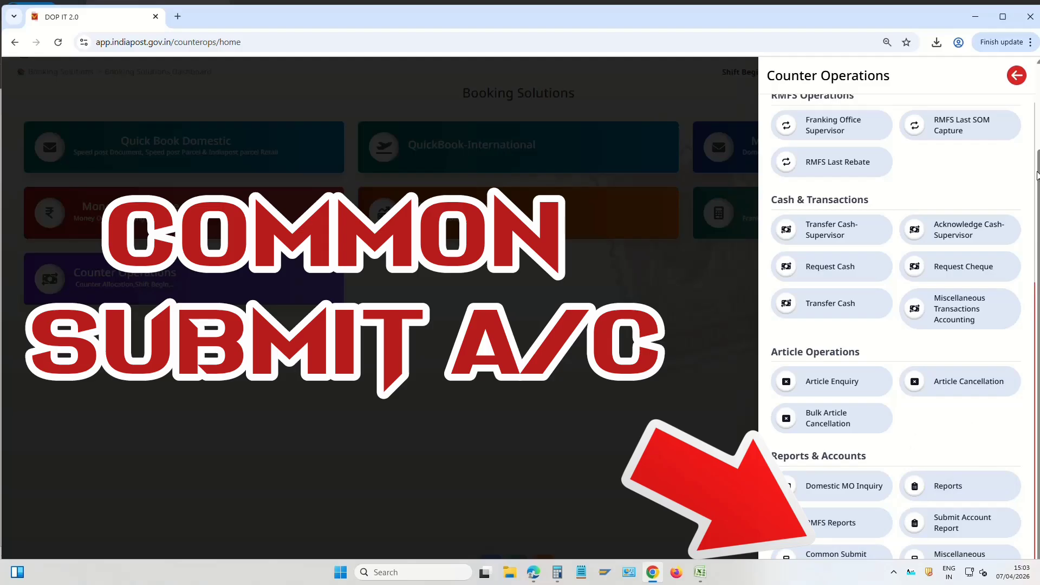
left_click_drag(1034, 314, 1038, 388)
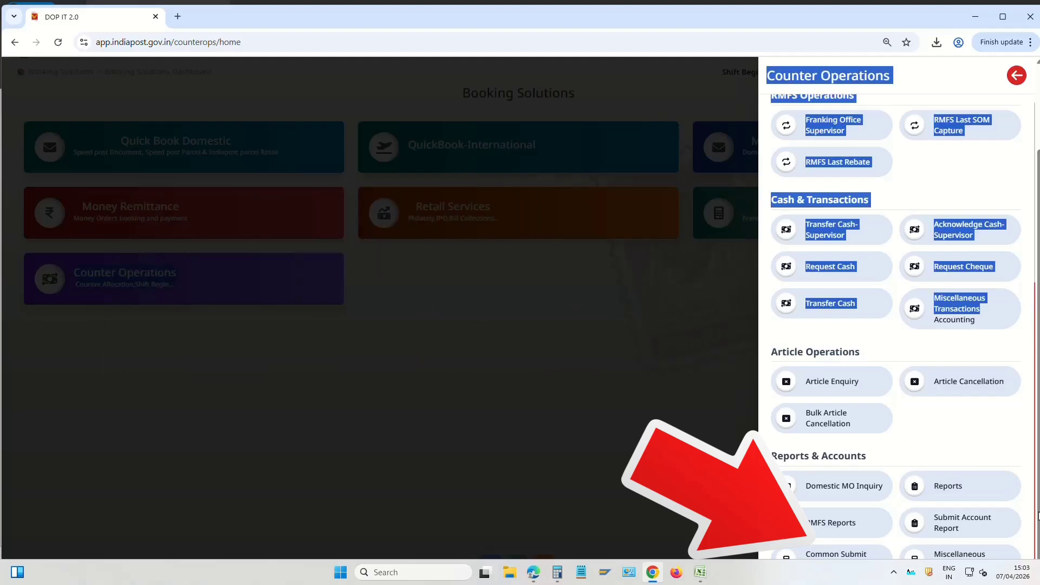
scroll(901, 379, "up", 3)
scroll(872, 393, "down", 3)
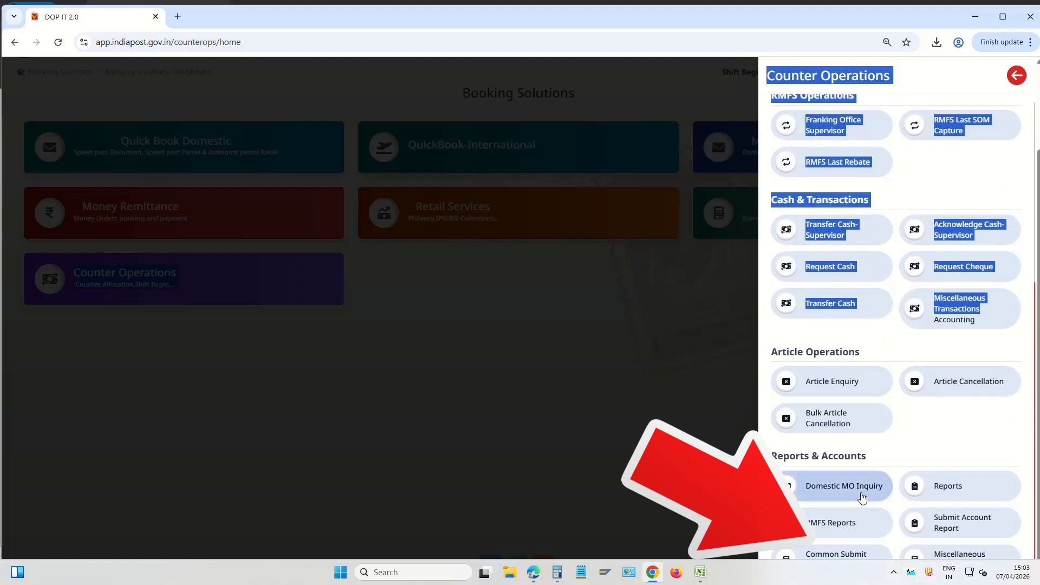
key("ctrl+minus")
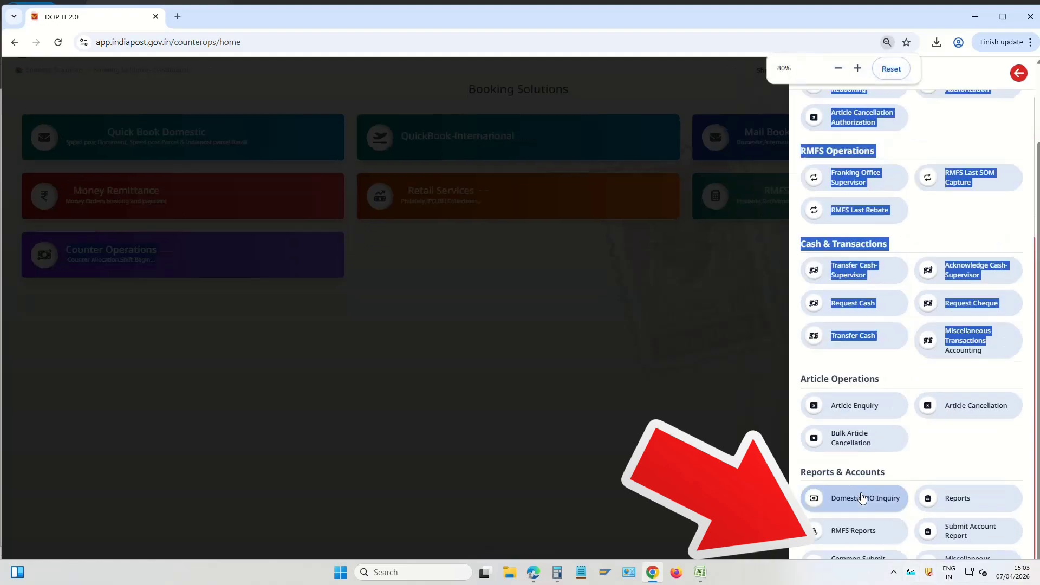
key("ctrl+plus")
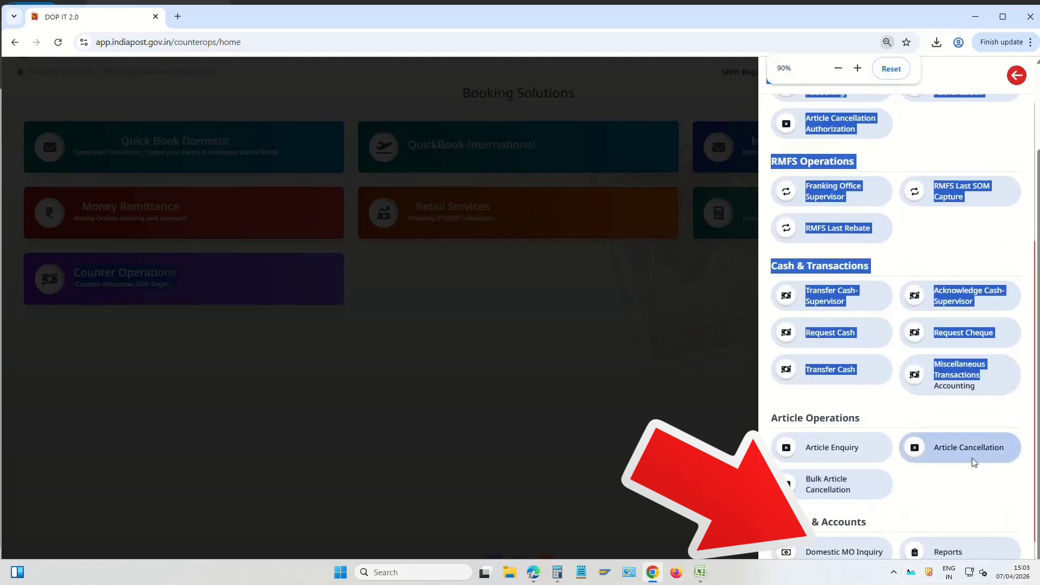
scroll(973, 462, "down", 1)
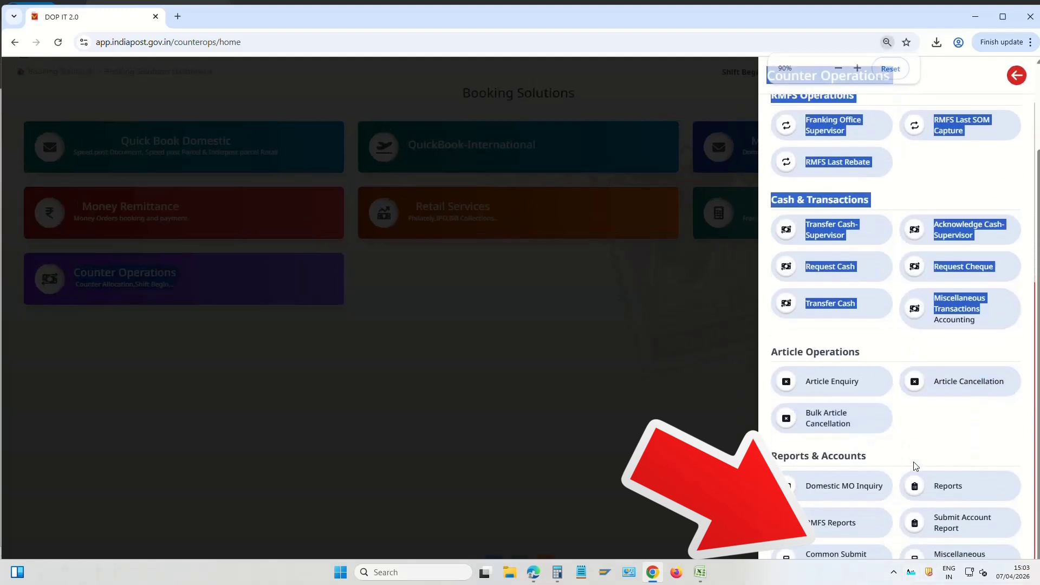
left_click(847, 555)
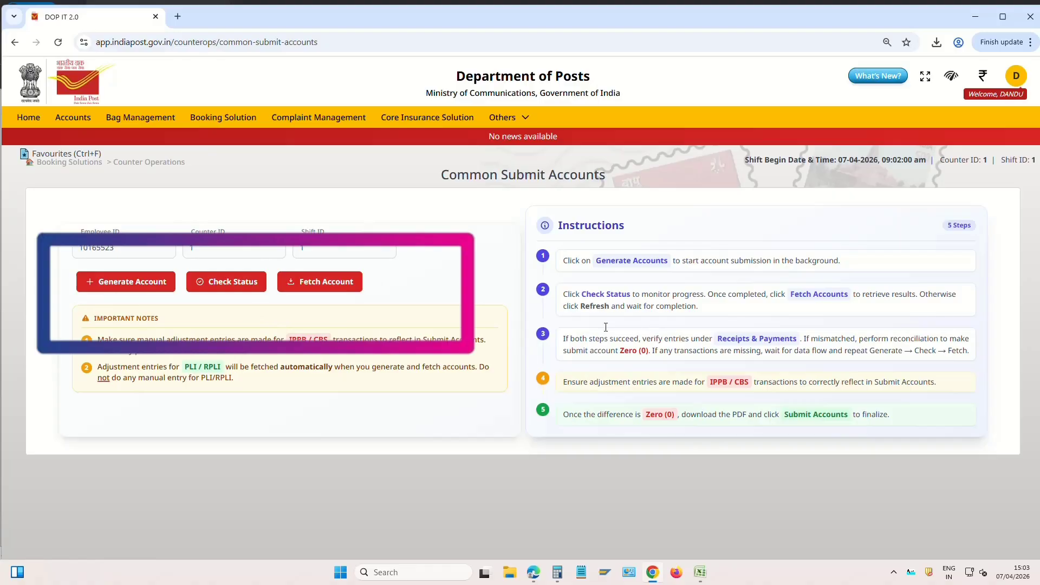
Generate the submit account, wait for Completed status, then fetch it showing ₹2,400.00 and ₹71,600.00 entries
left_click(127, 281)
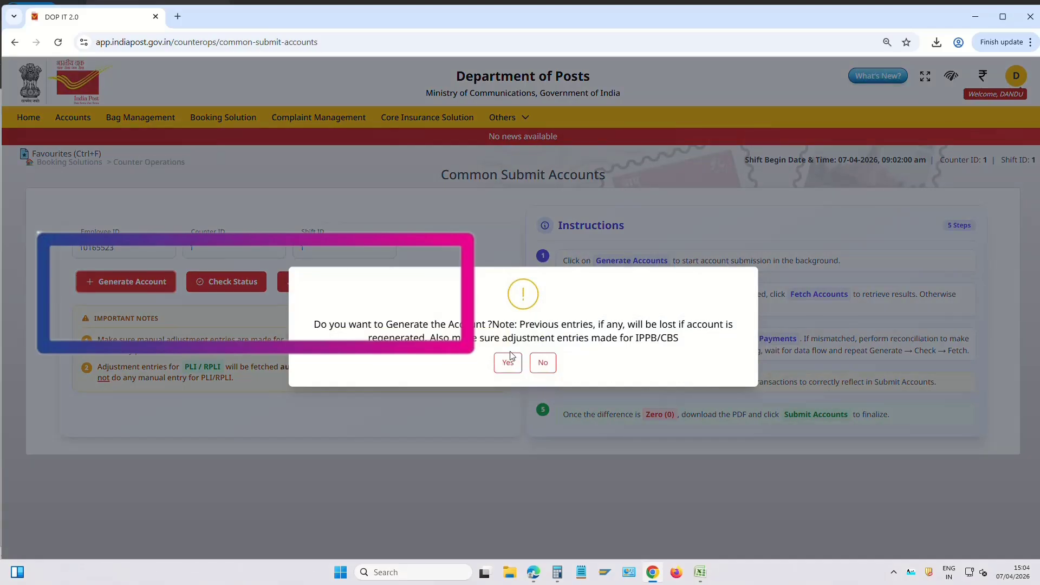
left_click(507, 365)
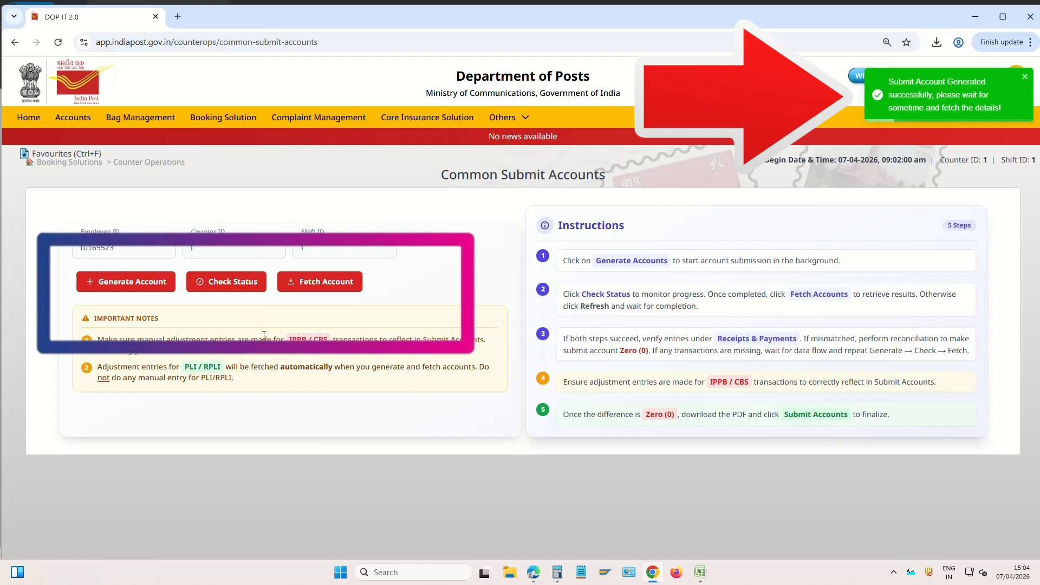
left_click(238, 282)
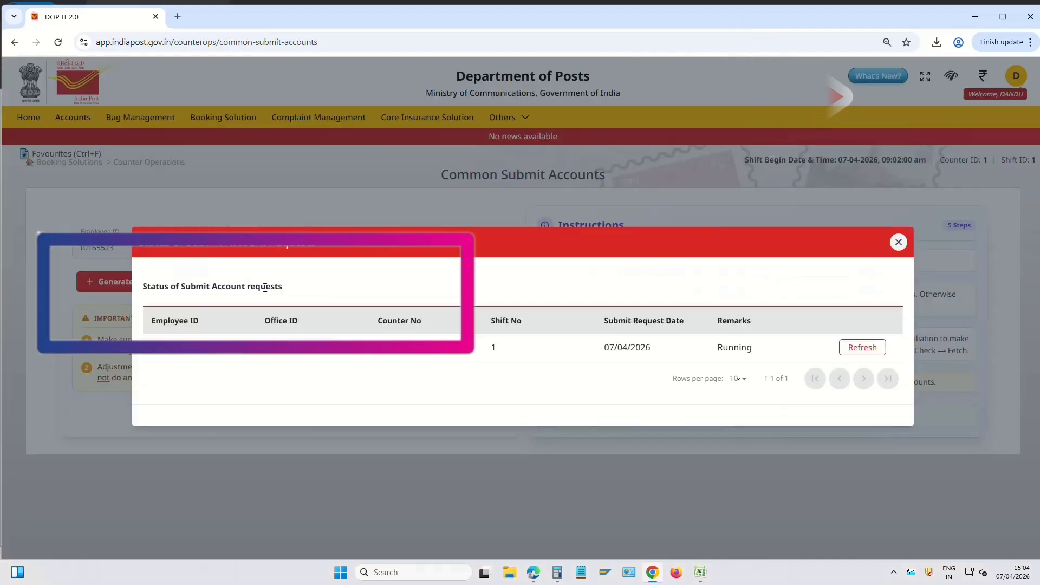
left_click(862, 348)
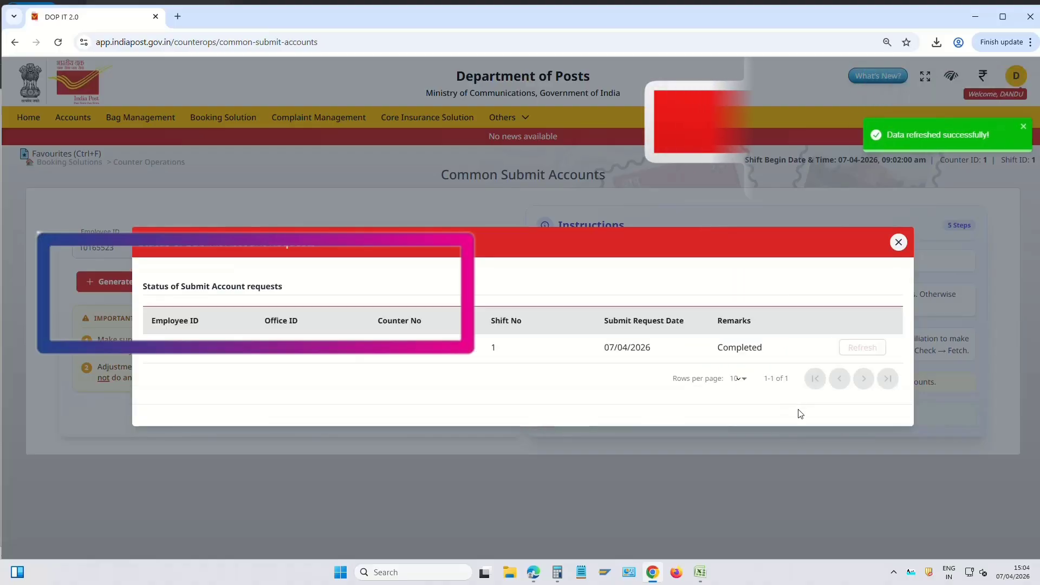
left_click(897, 243)
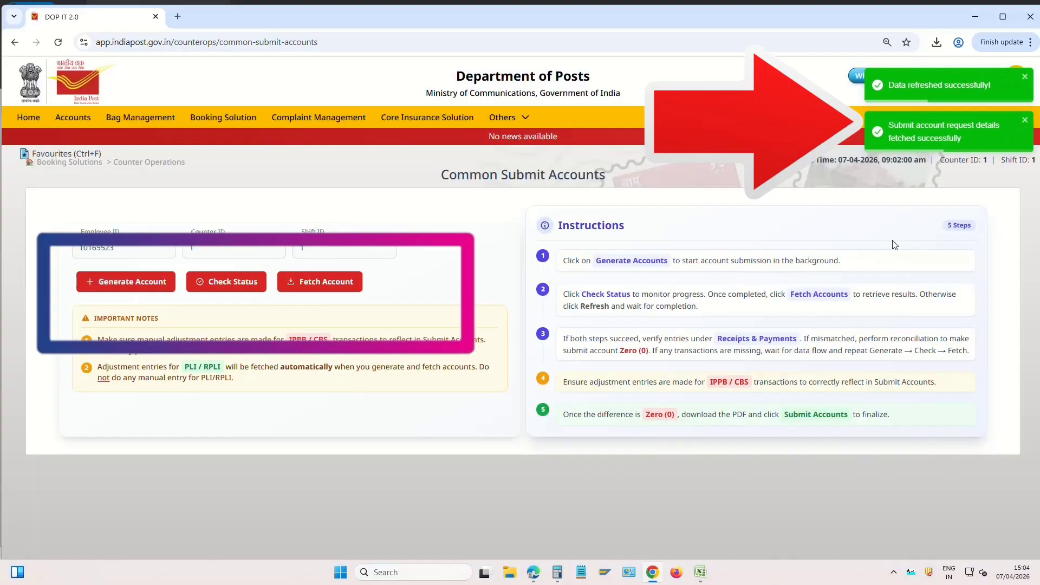
left_click(322, 283)
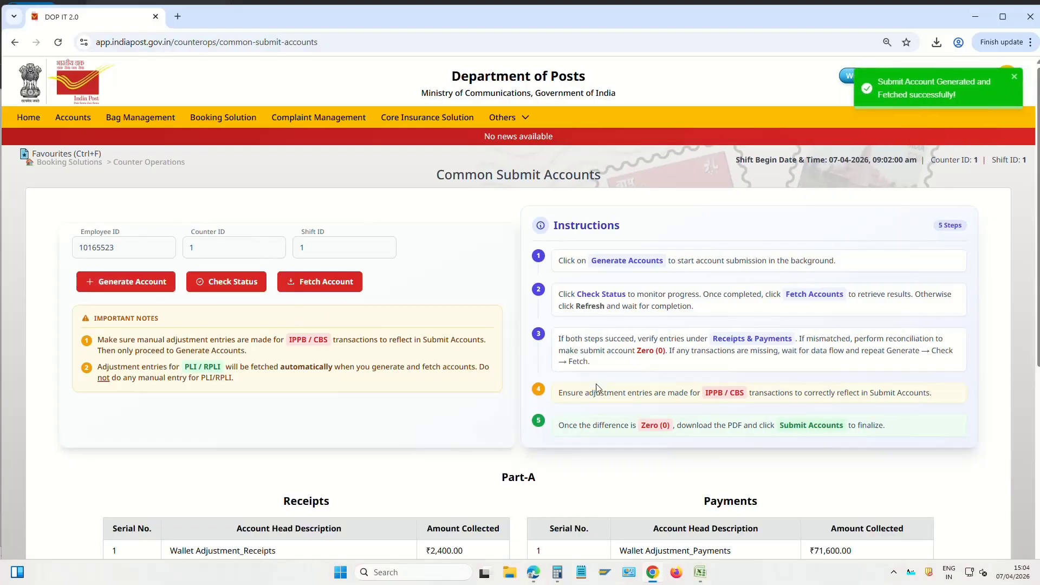
scroll(556, 343, "down", 2)
scroll(559, 343, "down", 2)
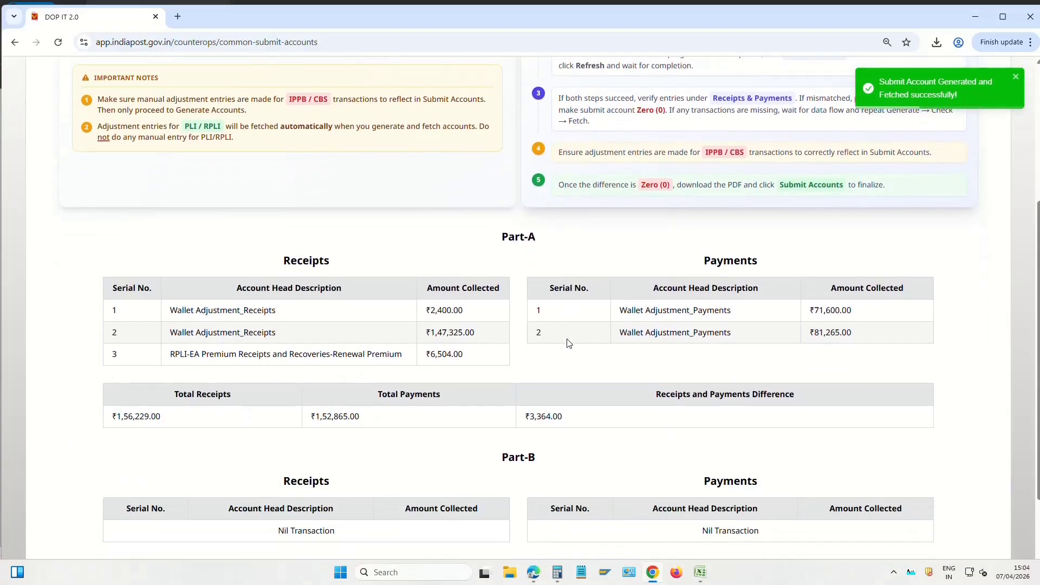
scroll(677, 259, "down", 1)
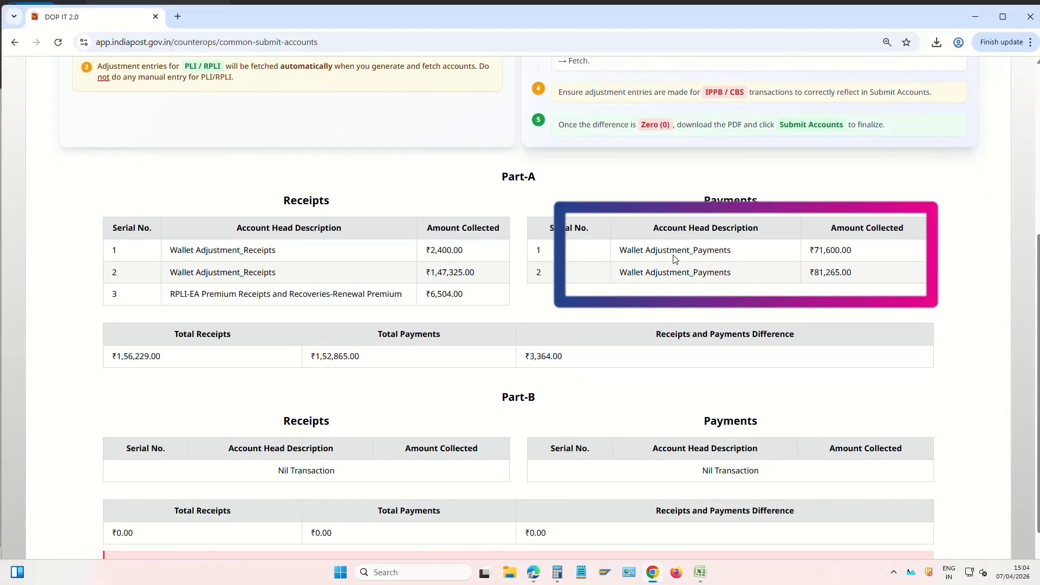
left_click_drag(667, 251, 849, 249)
left_click_drag(687, 272, 831, 272)
mouse_move(687, 250)
left_mouse_down()
mouse_move(802, 259)
mouse_move(831, 250)
left_mouse_up()
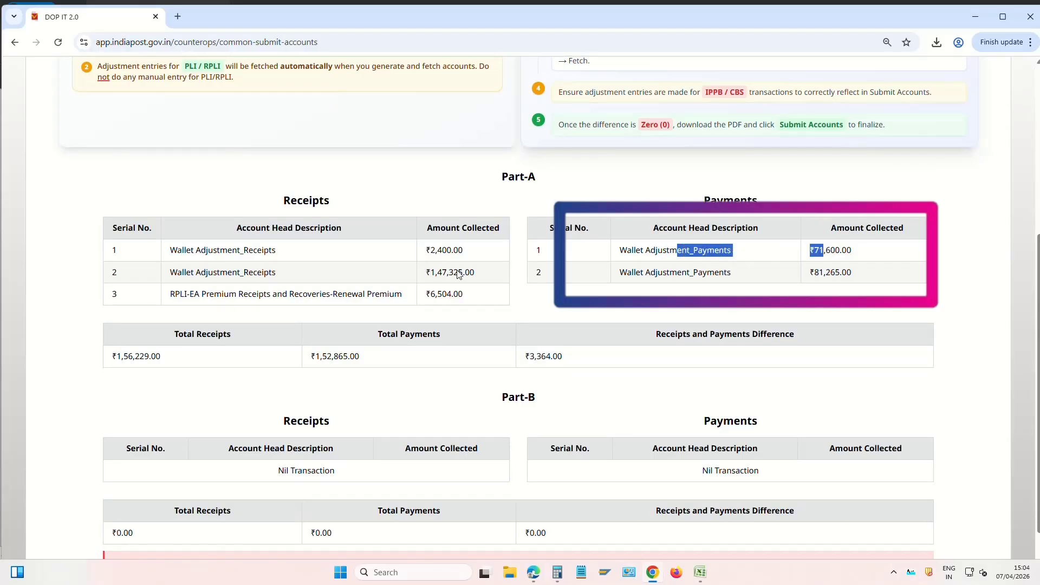
left_click(227, 250)
left_click_drag(228, 251, 447, 251)
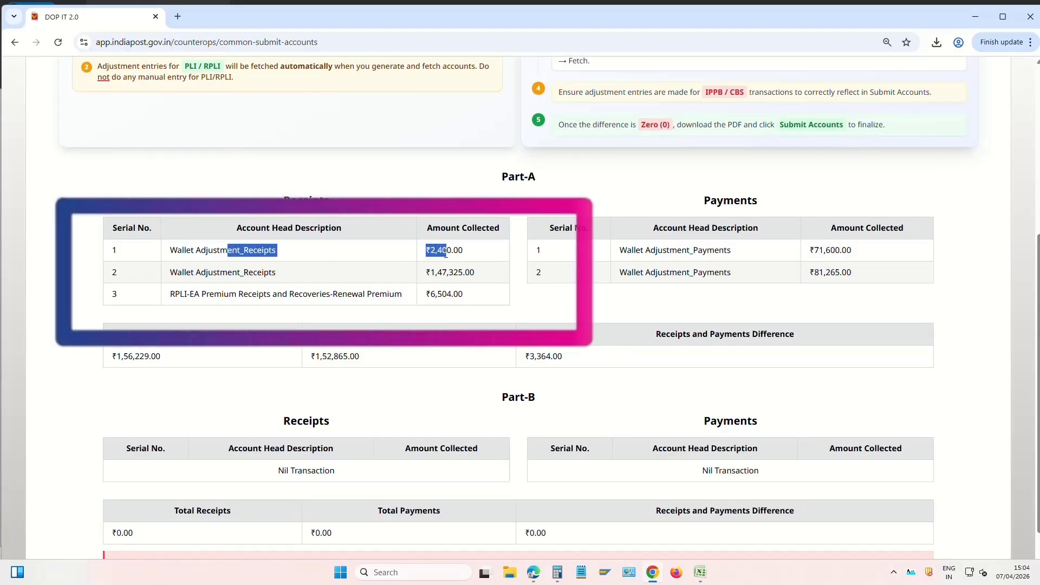
left_click(377, 269)
left_click_drag(248, 272, 480, 270)
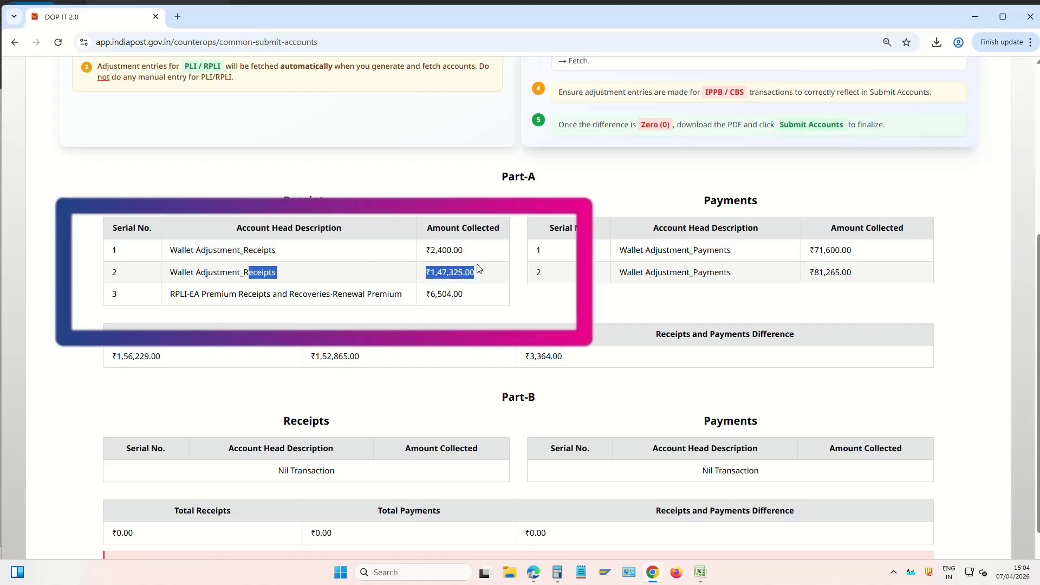
left_click_drag(422, 250, 458, 249)
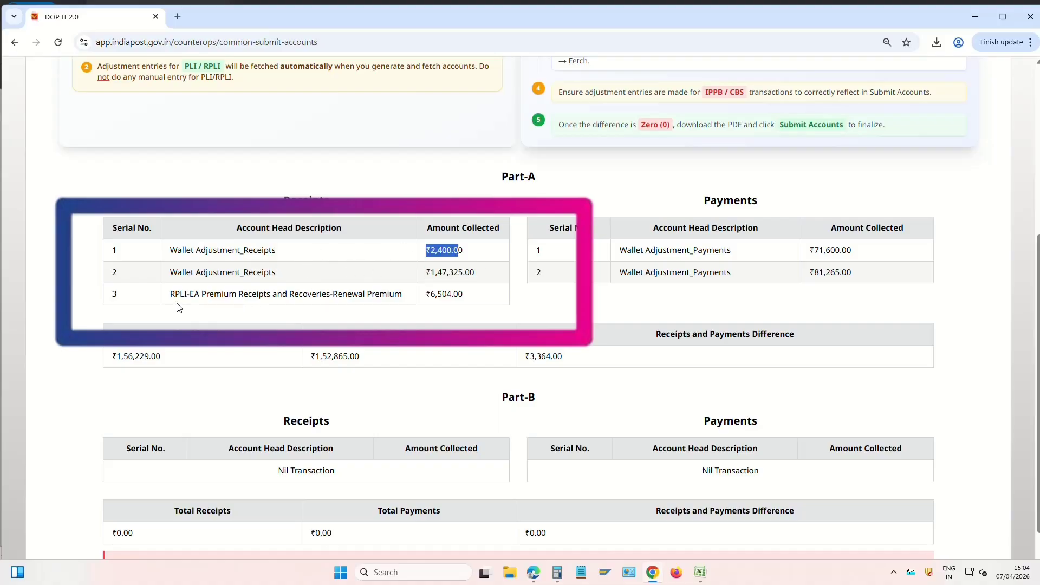
left_click_drag(170, 294, 469, 301)
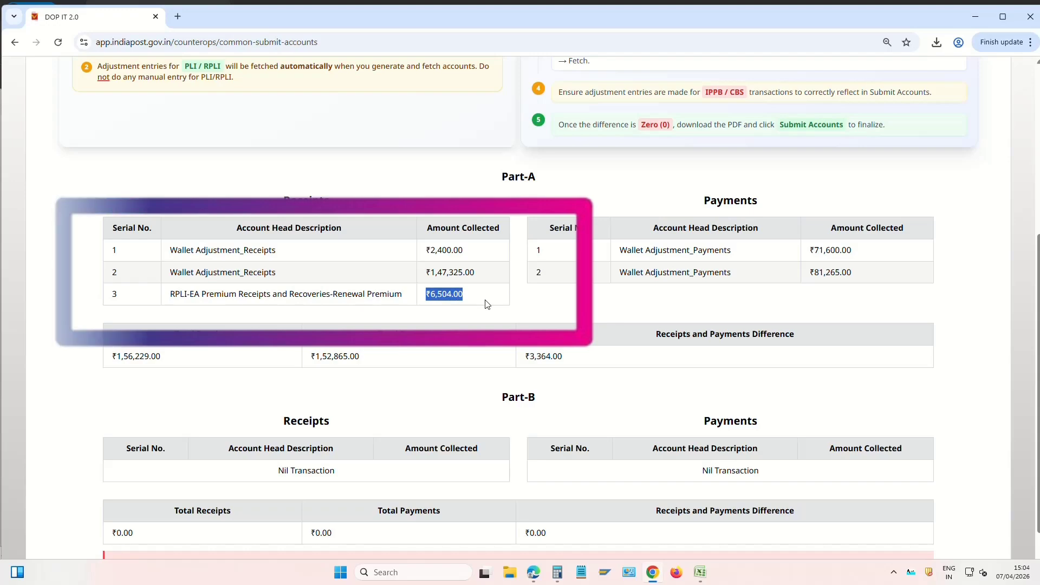
scroll(486, 301, "down", 1)
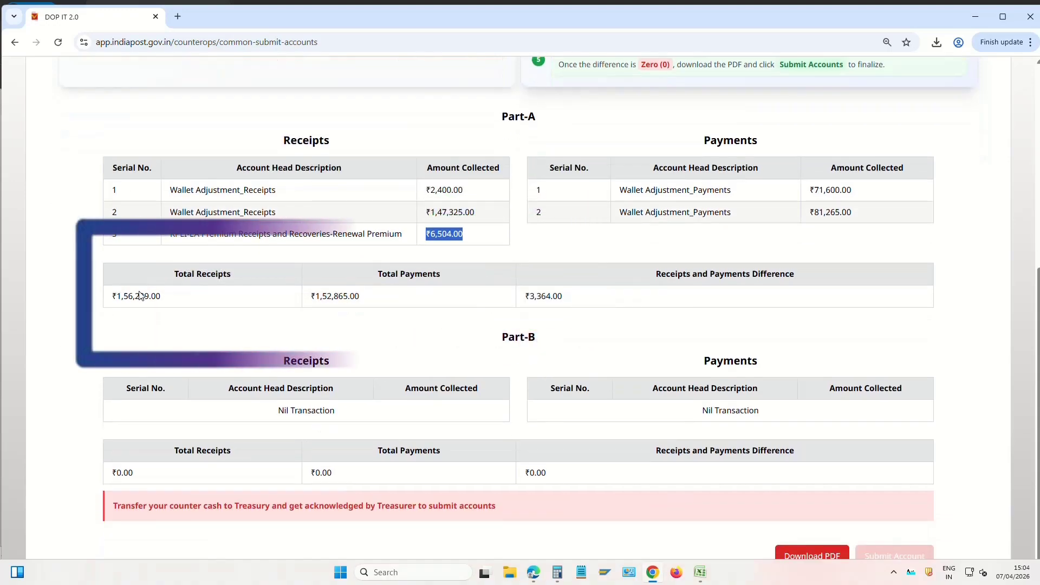
left_click_drag(116, 296, 162, 297)
left_click_drag(315, 295, 351, 297)
left_click_drag(526, 295, 565, 299)
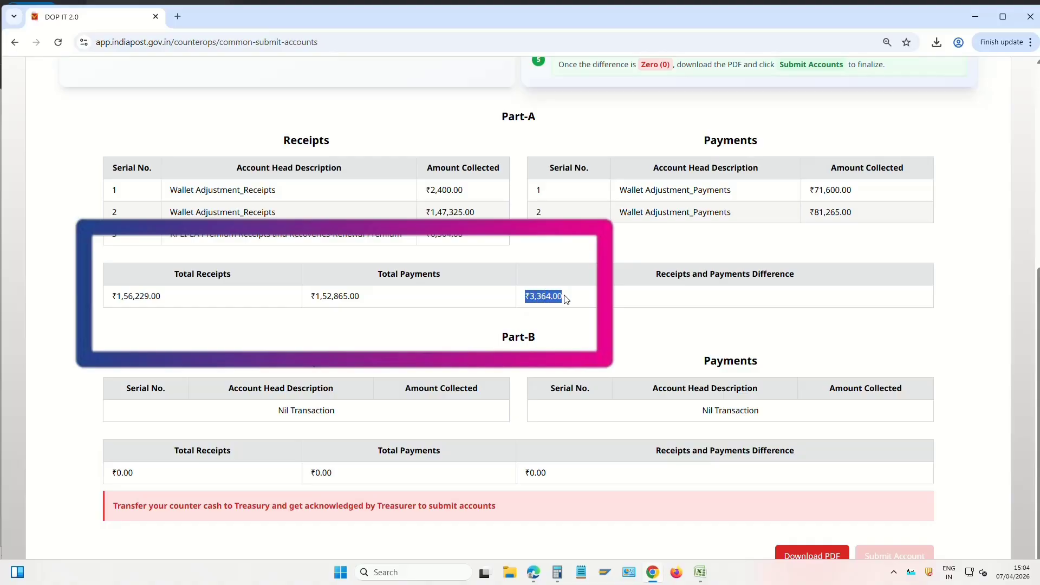
left_click(575, 296)
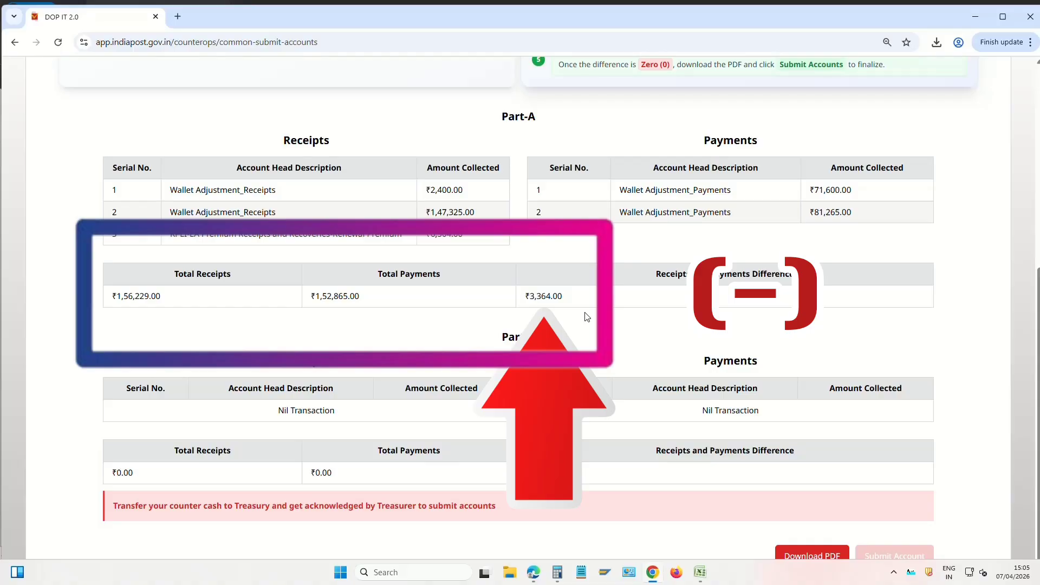
scroll(457, 408, "down", 1)
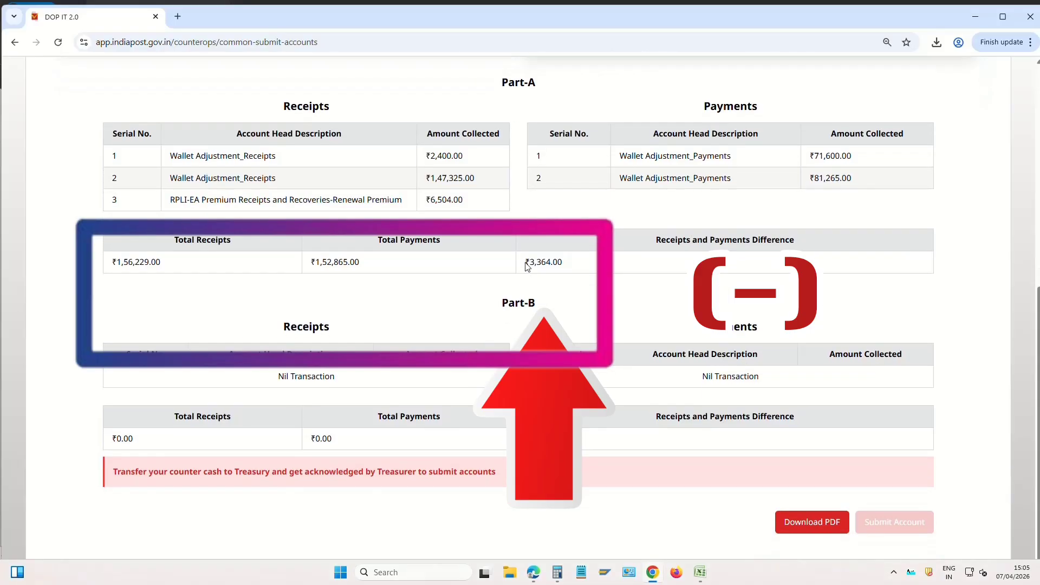
left_click_drag(522, 262, 576, 266)
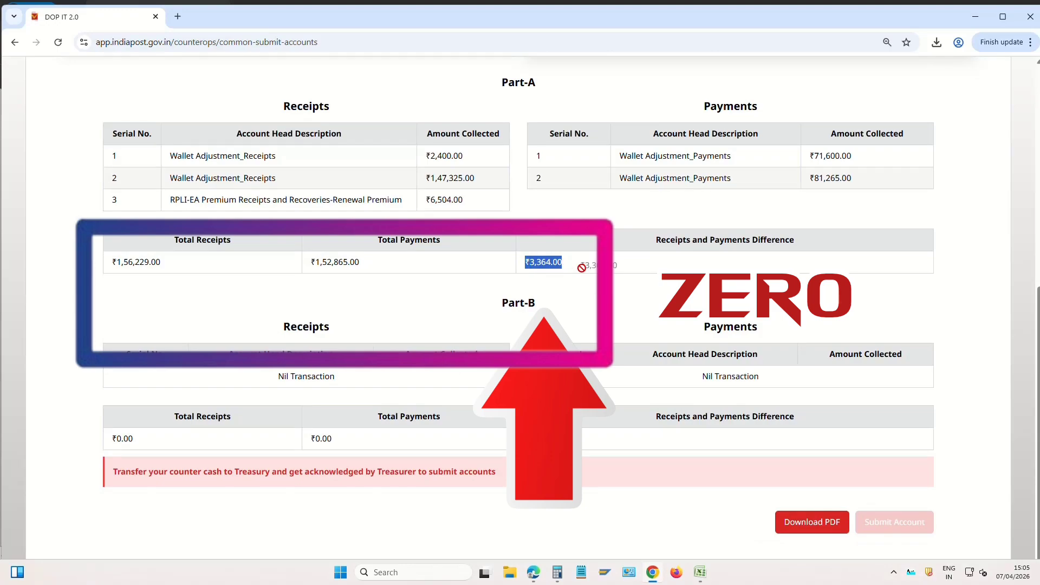
left_click(581, 270)
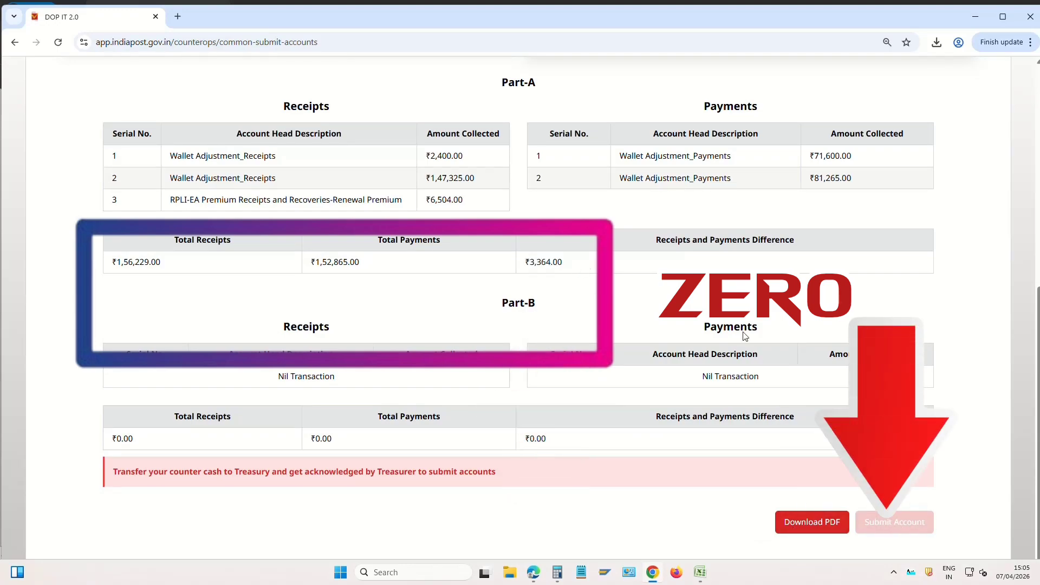
left_click_drag(527, 264, 576, 266)
left_click(637, 318)
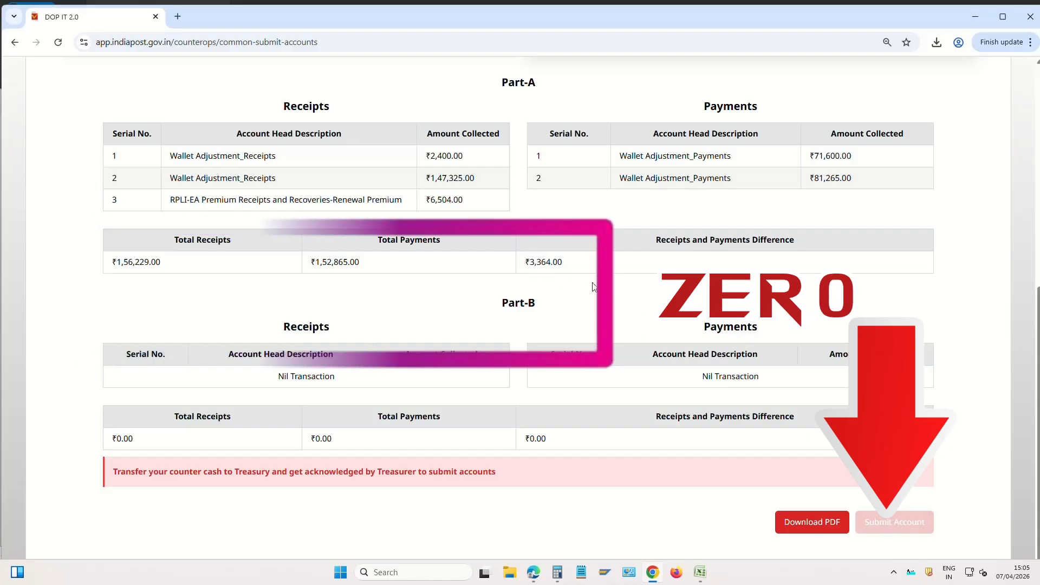
scroll(598, 289, "up", 1)
scroll(598, 288, "up", 1)
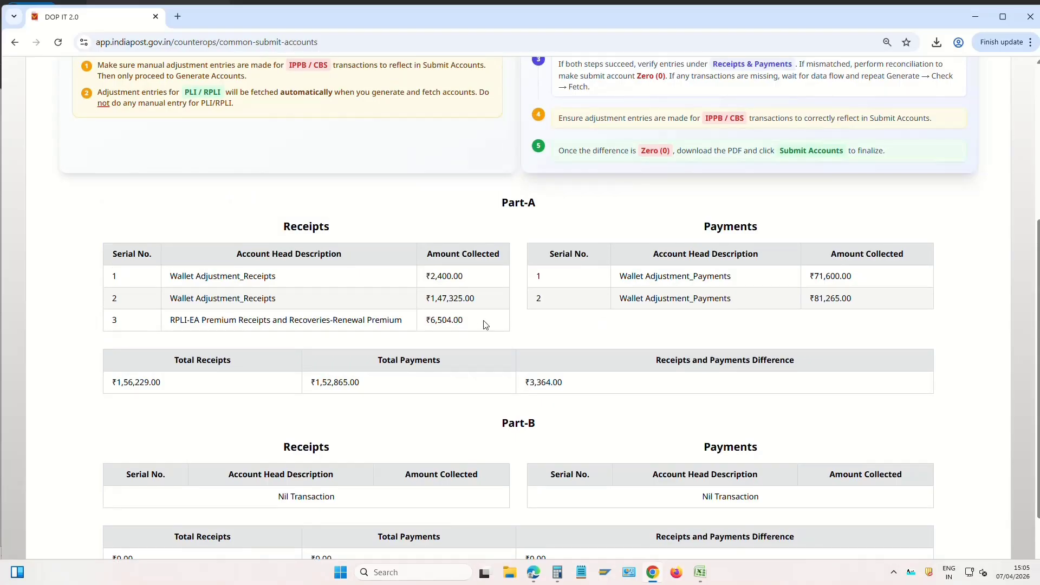
left_click_drag(485, 325, 432, 328)
scroll(589, 379, "up", 2)
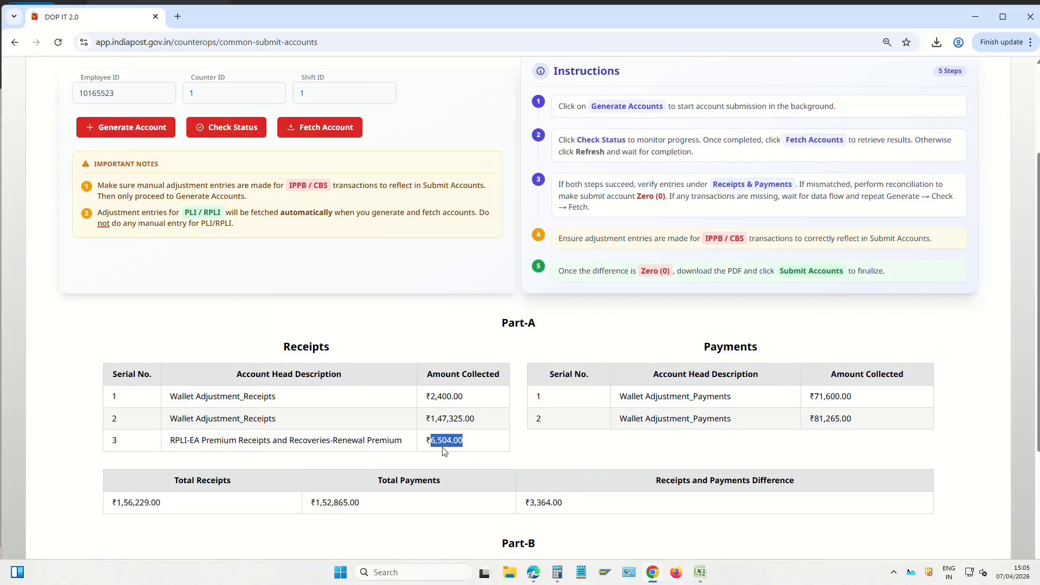
scroll(474, 133, "up", 3)
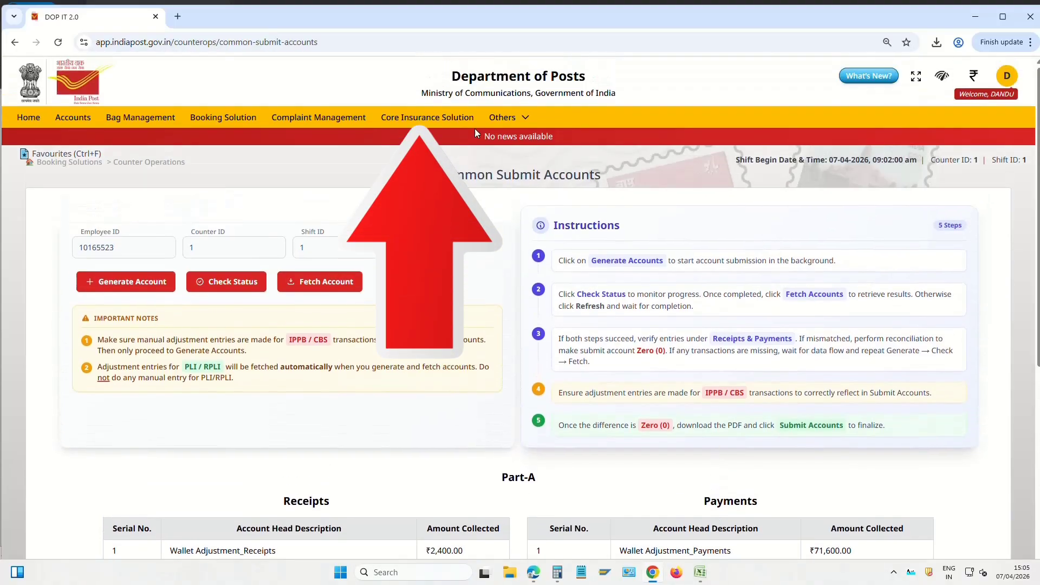
Go to Core Insurance Solution > Enquiries & Reports > Reports to reach the PLI Reports page
left_click(443, 118)
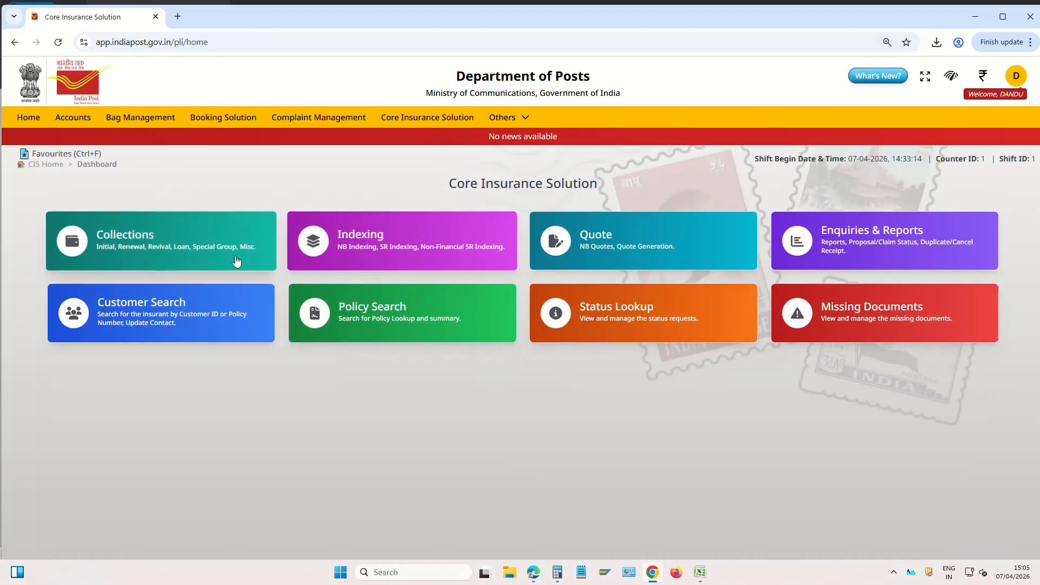
left_click(884, 237)
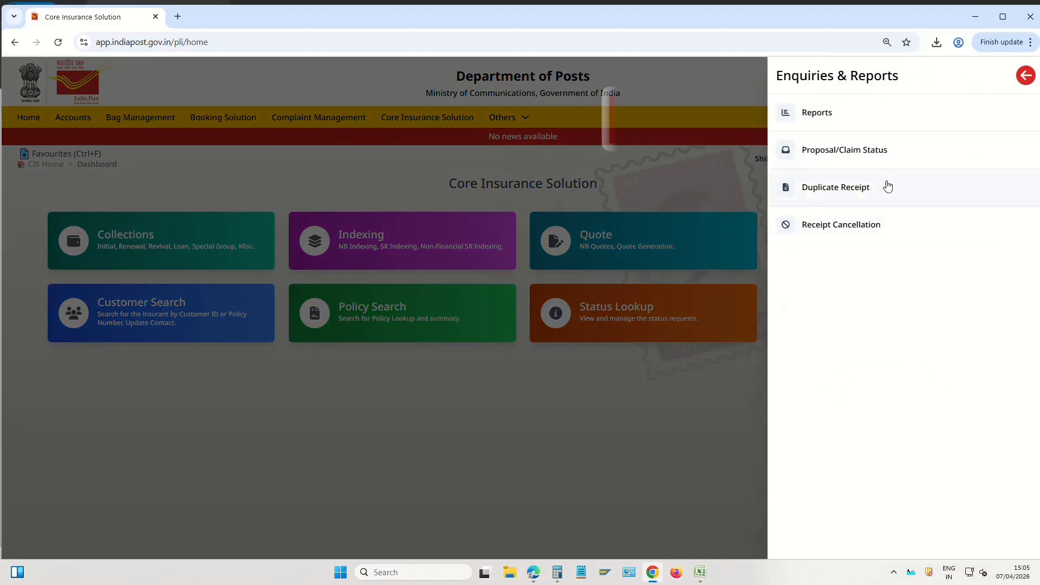
left_click(820, 113)
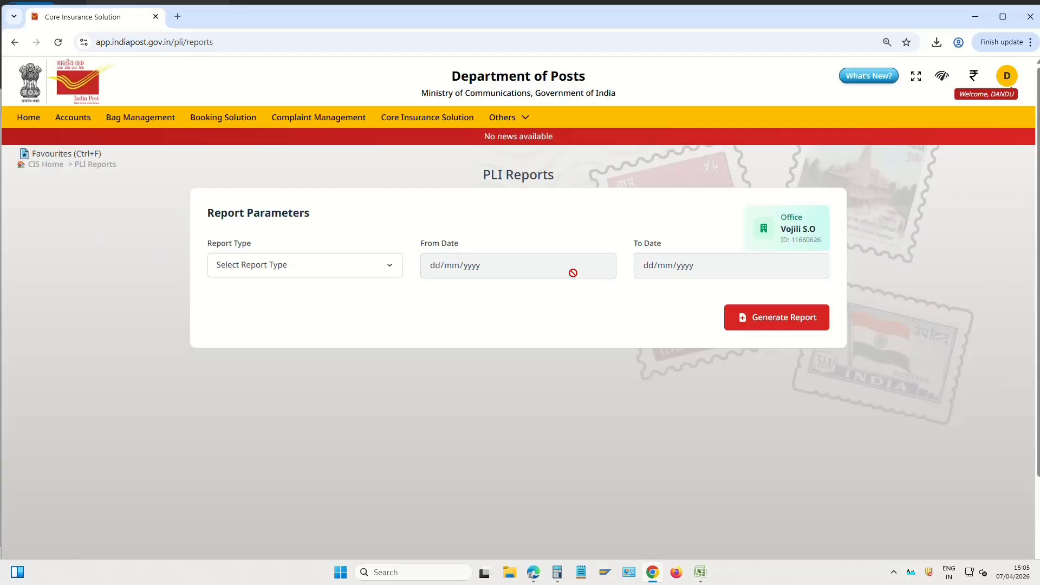
Set the PLI report type to Day End with From and To dates 07/04/2026
left_click(283, 271)
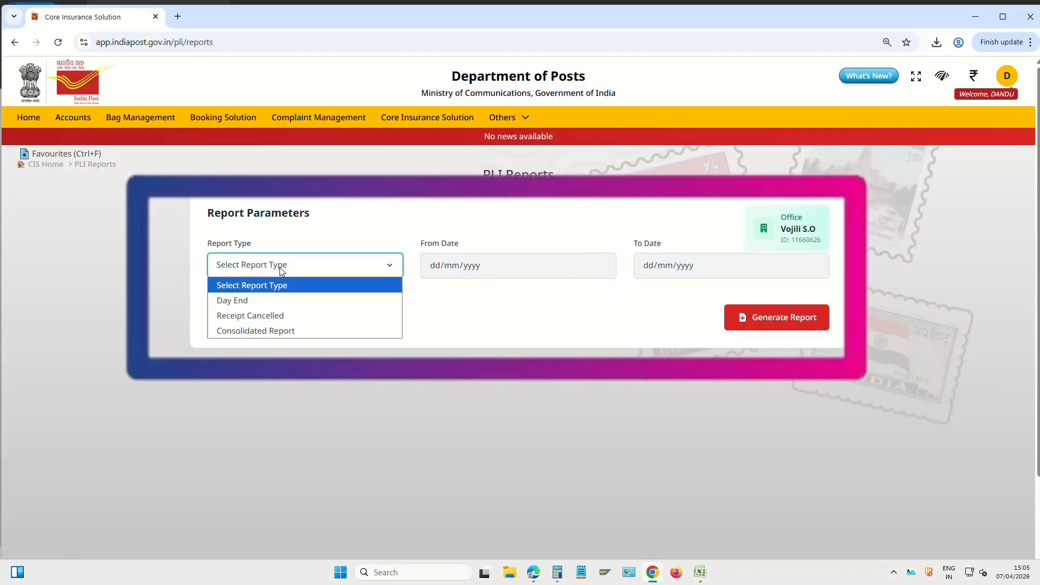
left_click(244, 306)
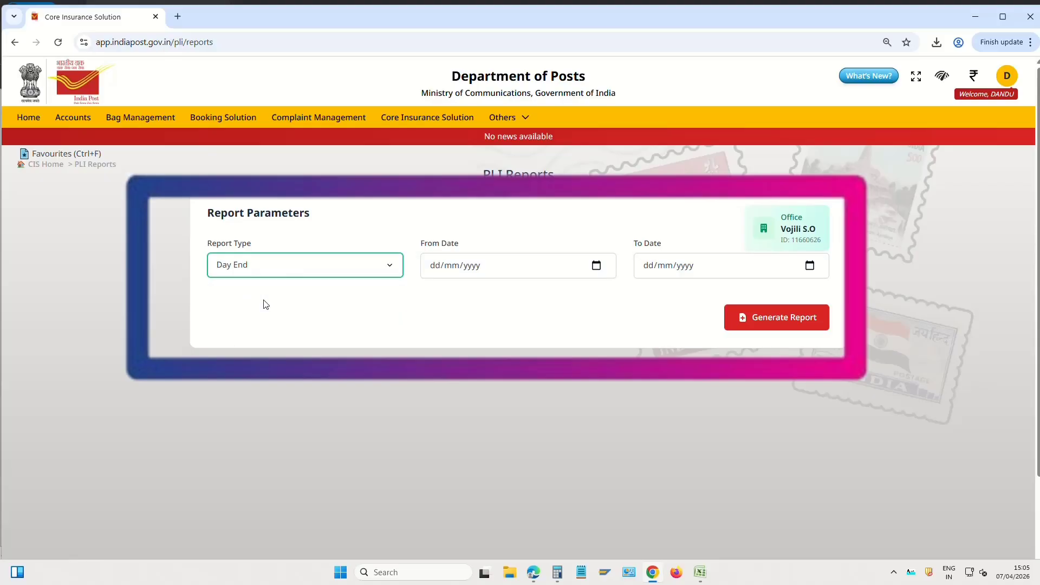
left_click(596, 266)
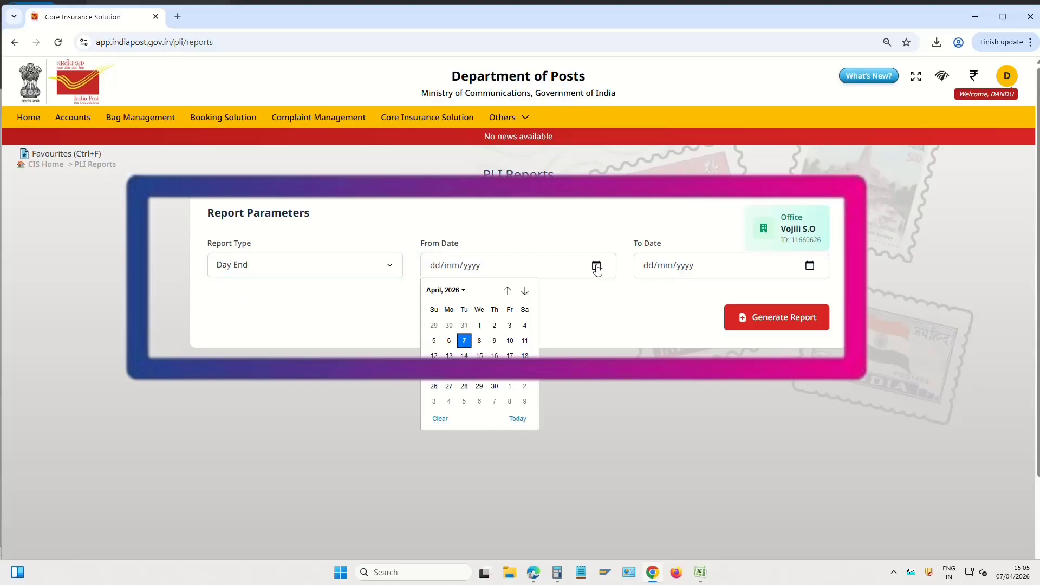
left_click(467, 341)
left_click(810, 266)
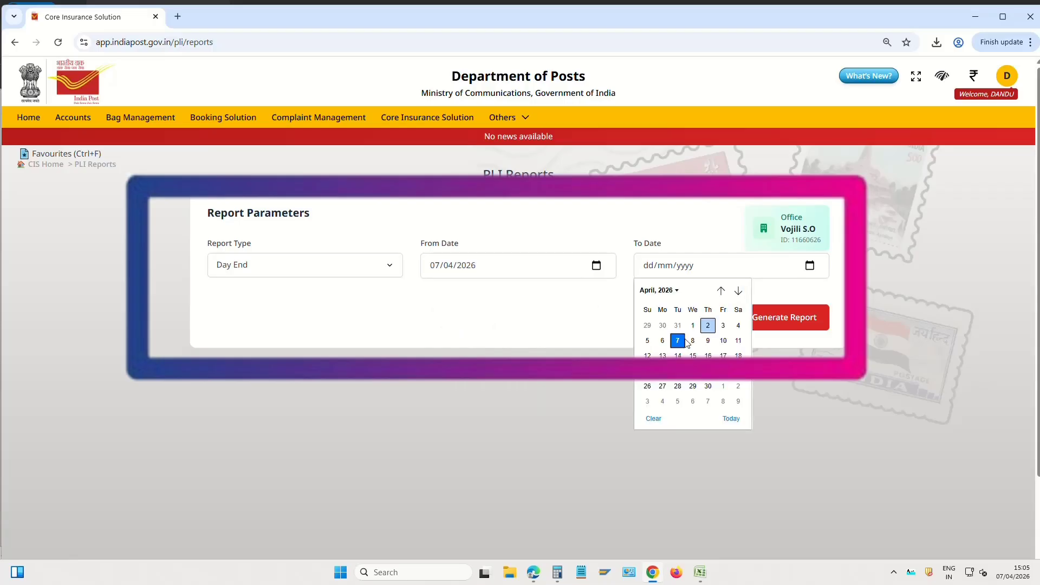
left_click(681, 341)
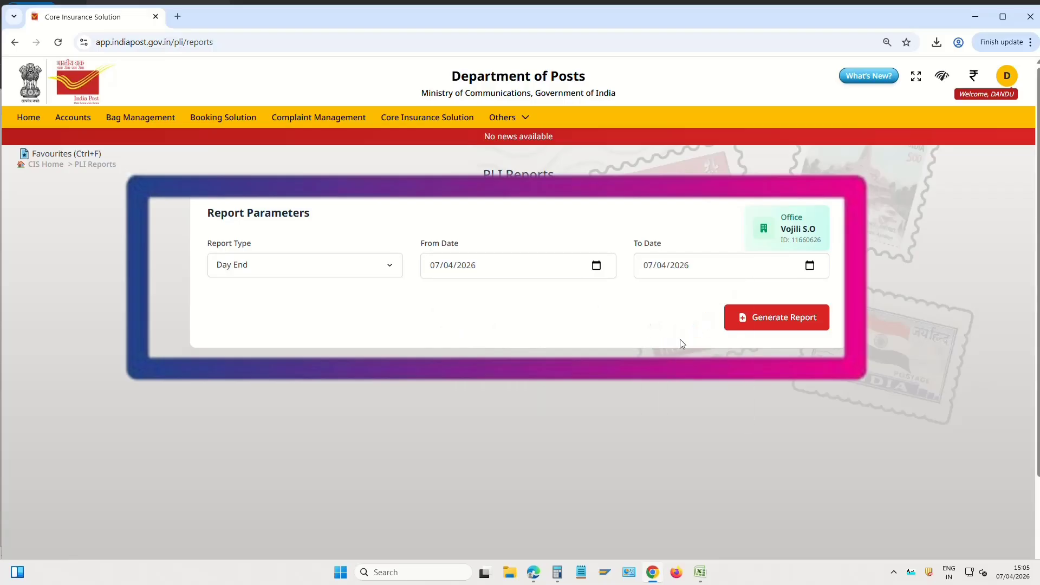
Generate the report showing the ₹6,504.00 total, then refresh the wallet from the home page
left_click(792, 324)
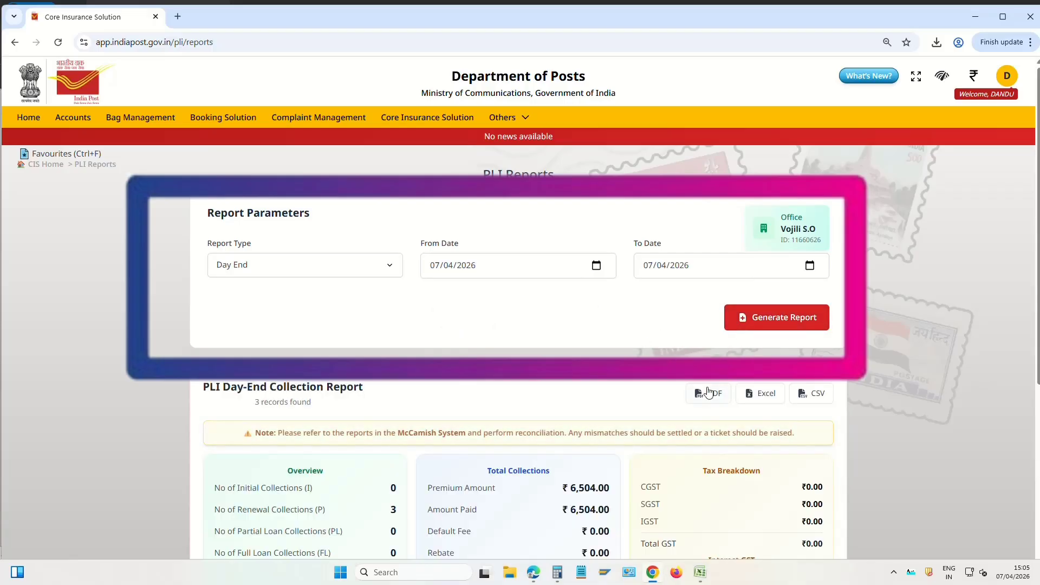
scroll(699, 381, "down", 2)
scroll(699, 381, "down", 3)
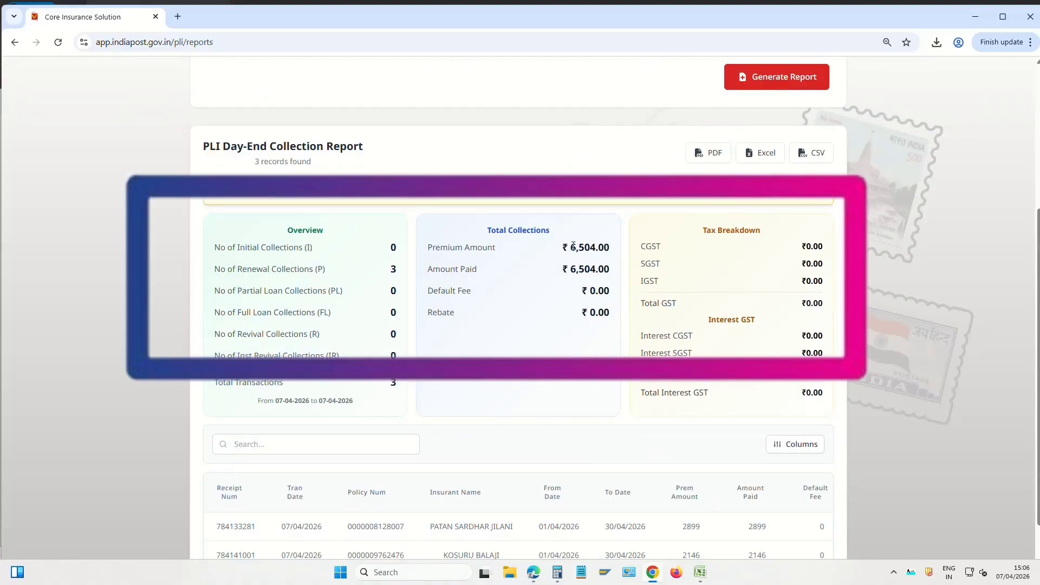
left_click_drag(578, 246, 610, 250)
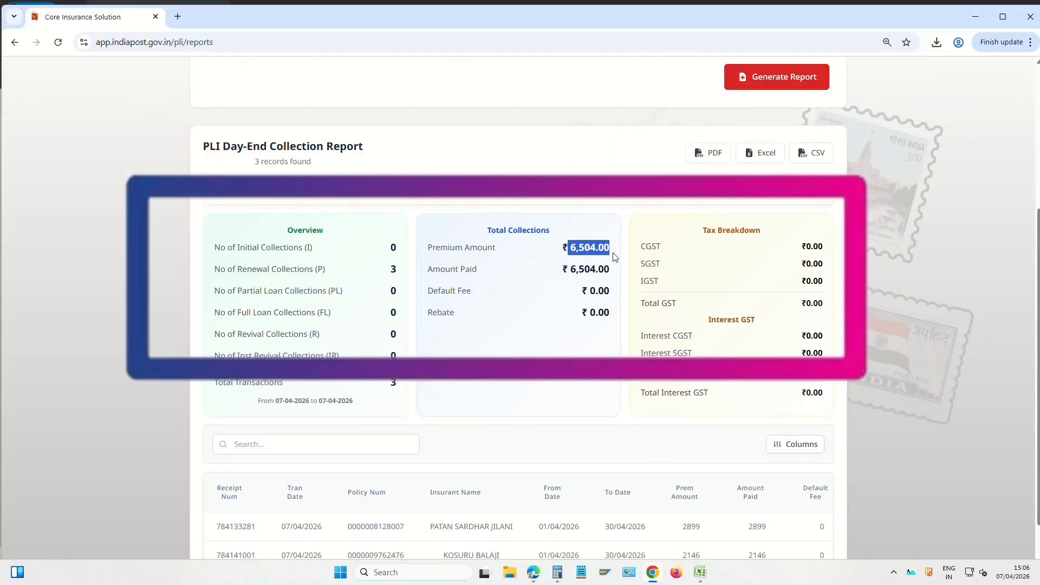
scroll(516, 349, "up", 5)
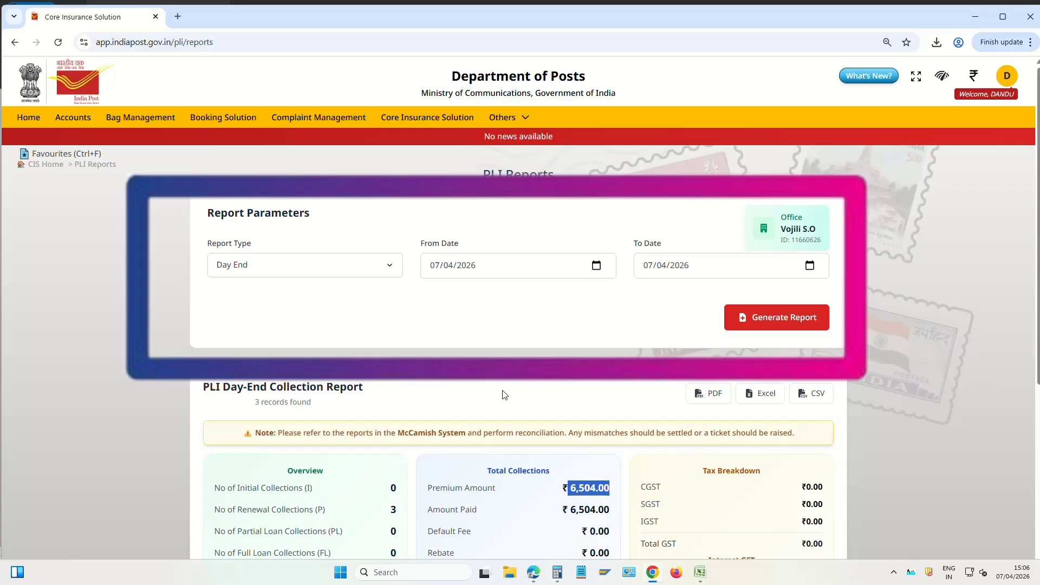
left_click(28, 118)
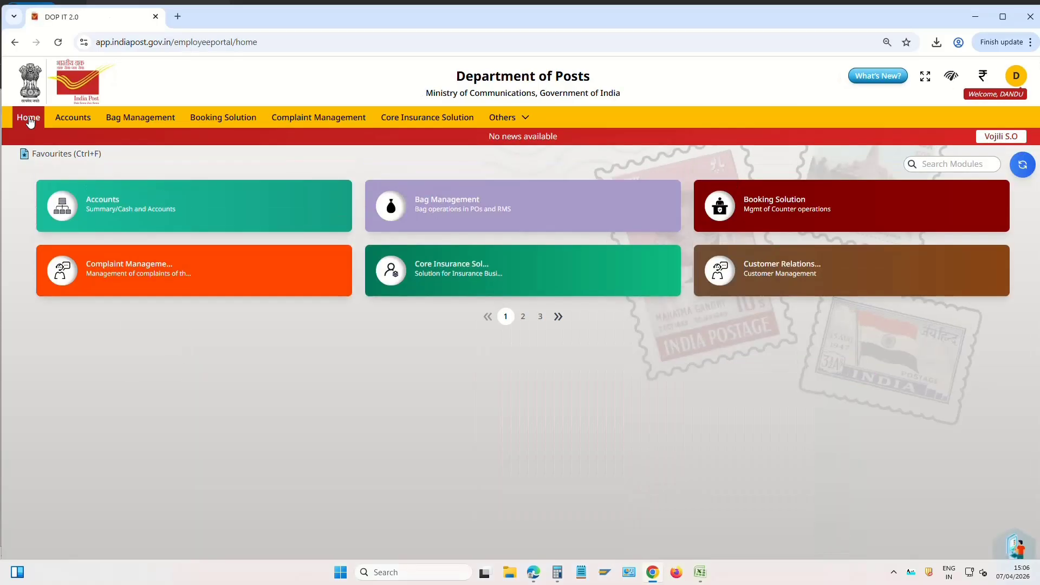
left_click(982, 78)
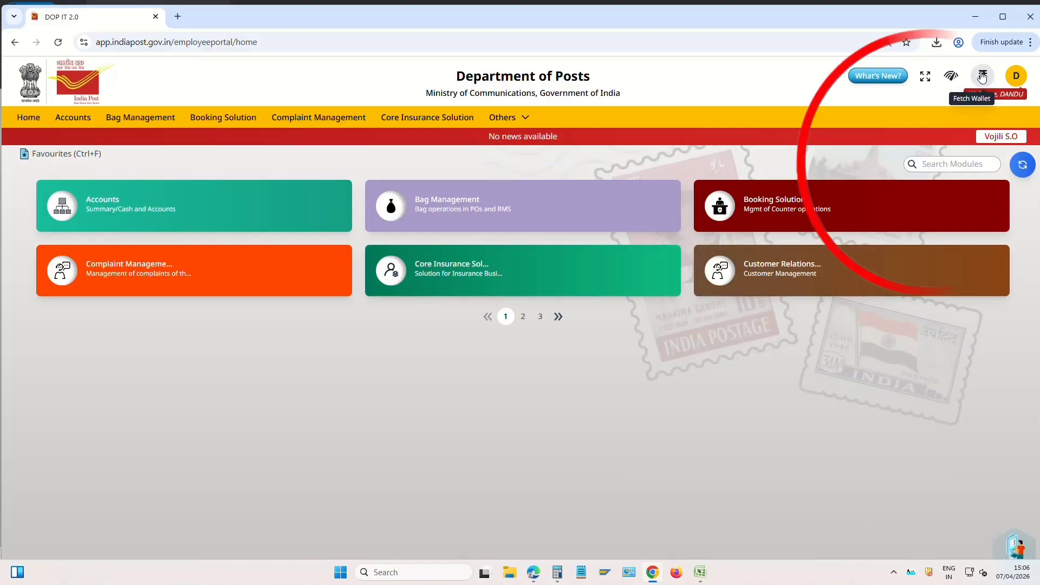
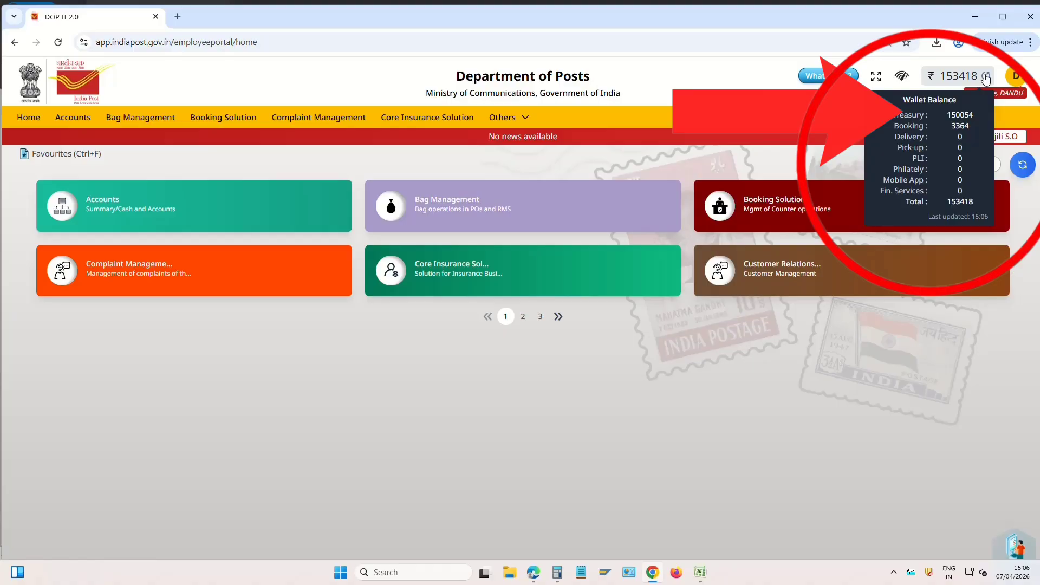
Fetch the wallet breakdown (Treasury 150054, Booking 3364, total 153418) and return to Booking Solutions
left_click(240, 120)
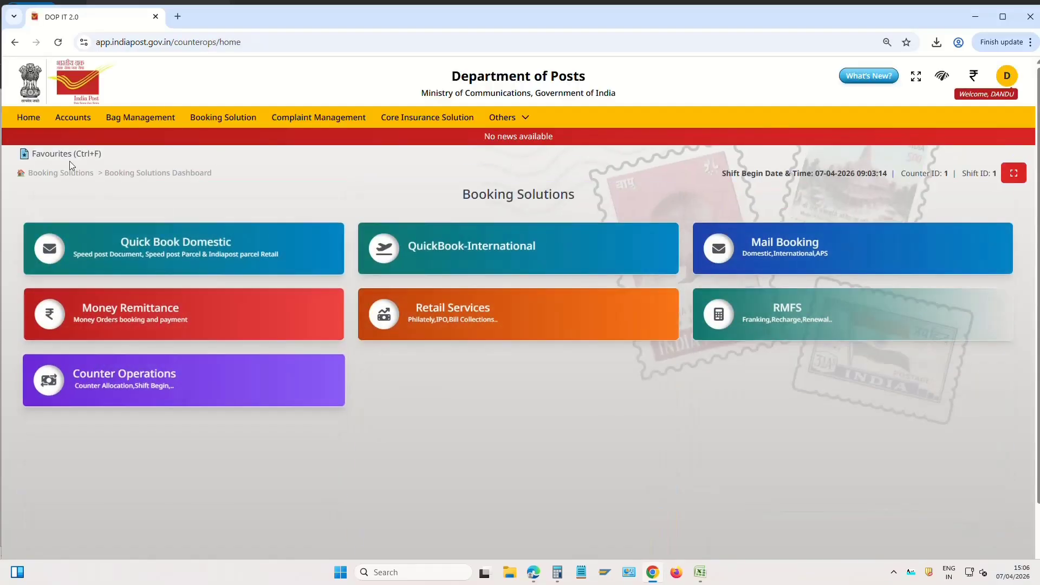
left_click(28, 117)
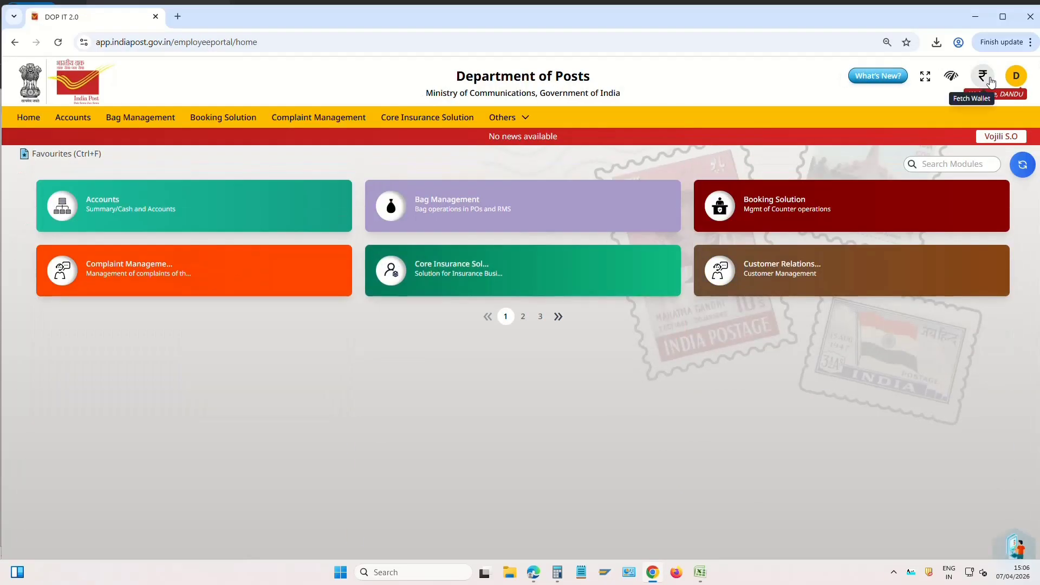
left_click(991, 81)
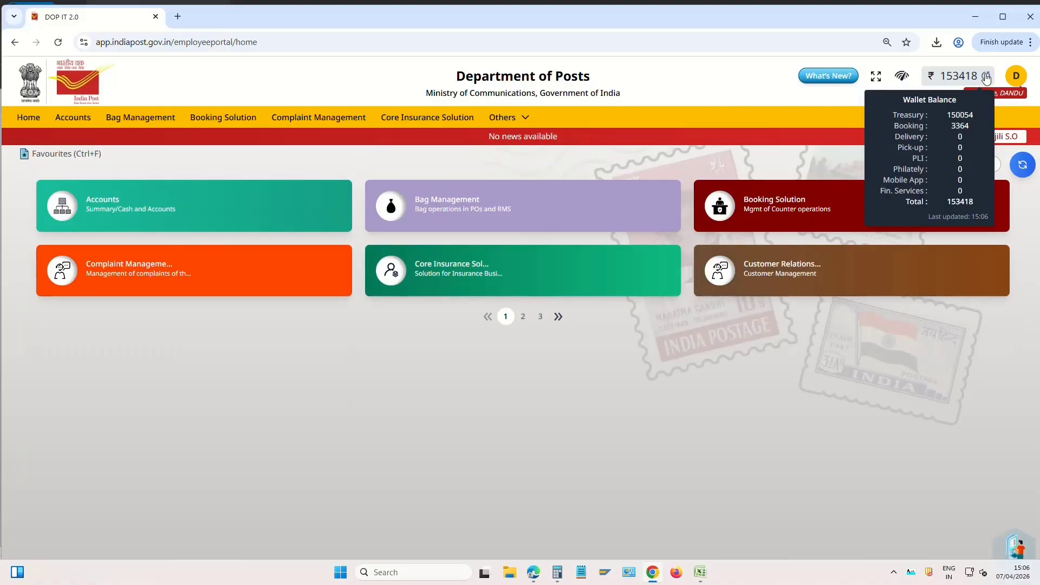
left_click(220, 118)
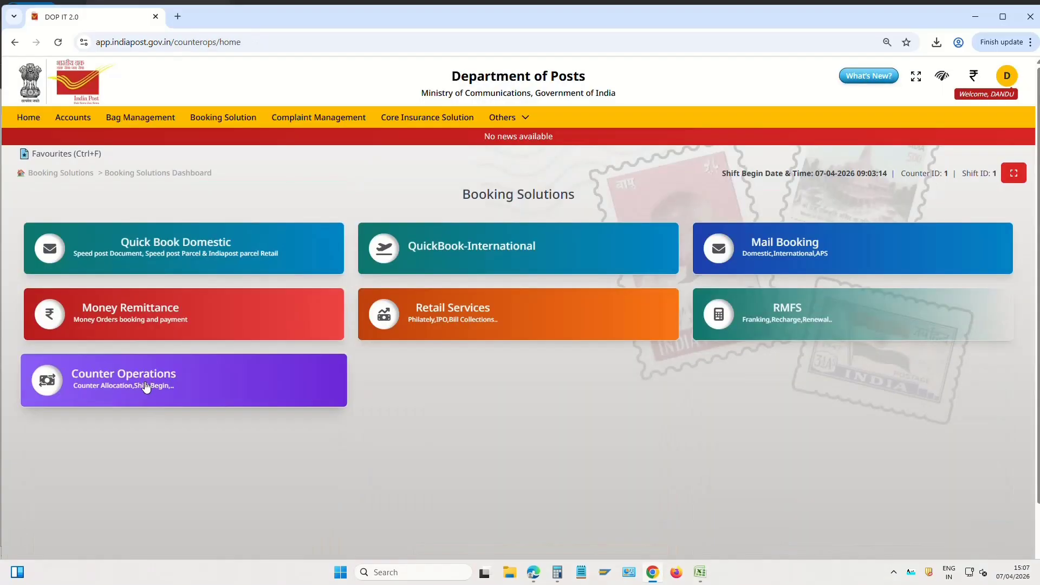
Start a Counter to Treasury cash transfer for an amount of 3364
left_click(160, 382)
scroll(922, 412, "down", 2)
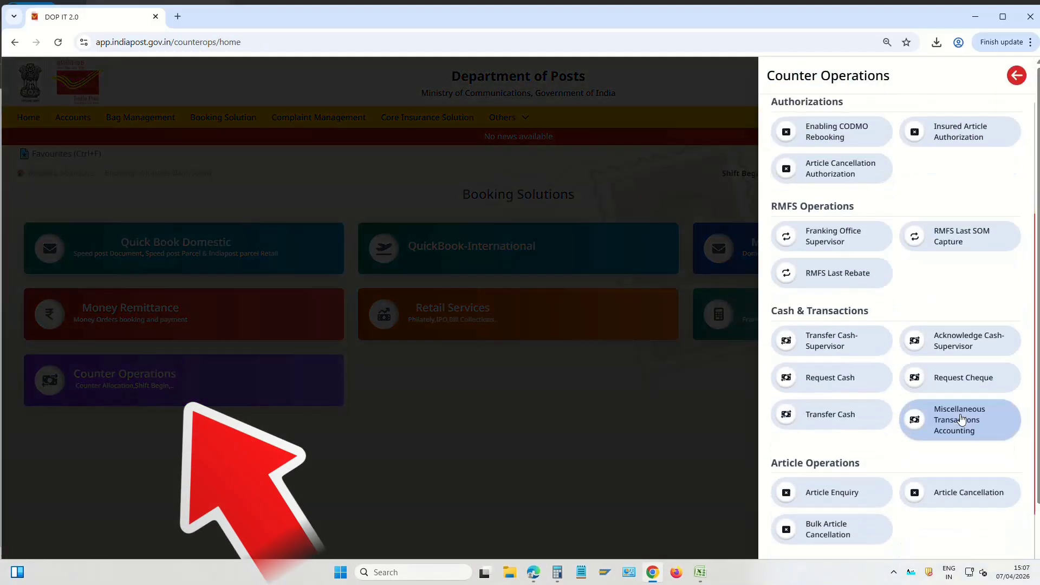
left_click(842, 414)
left_click(151, 248)
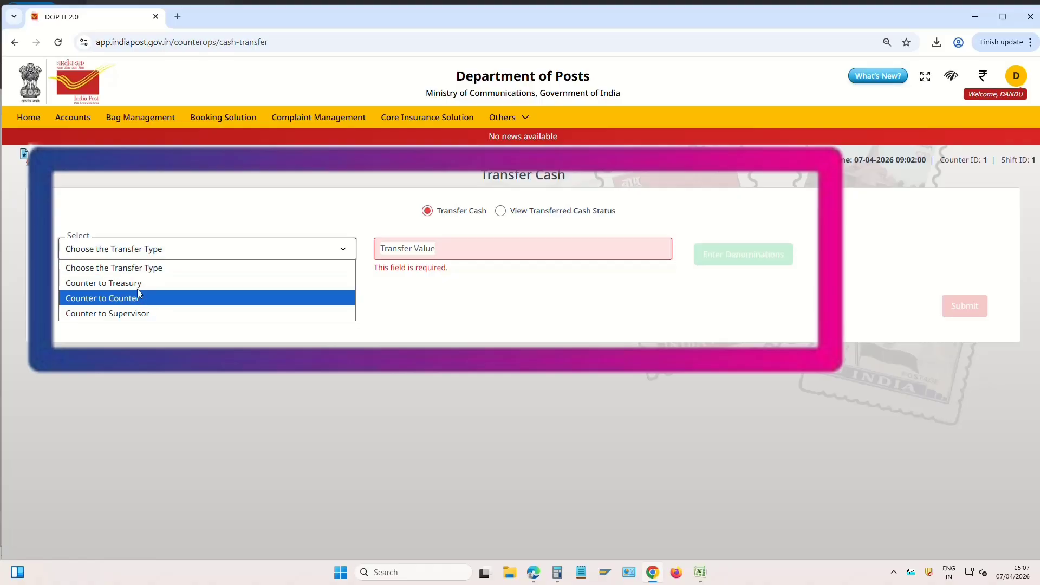
left_click(145, 284)
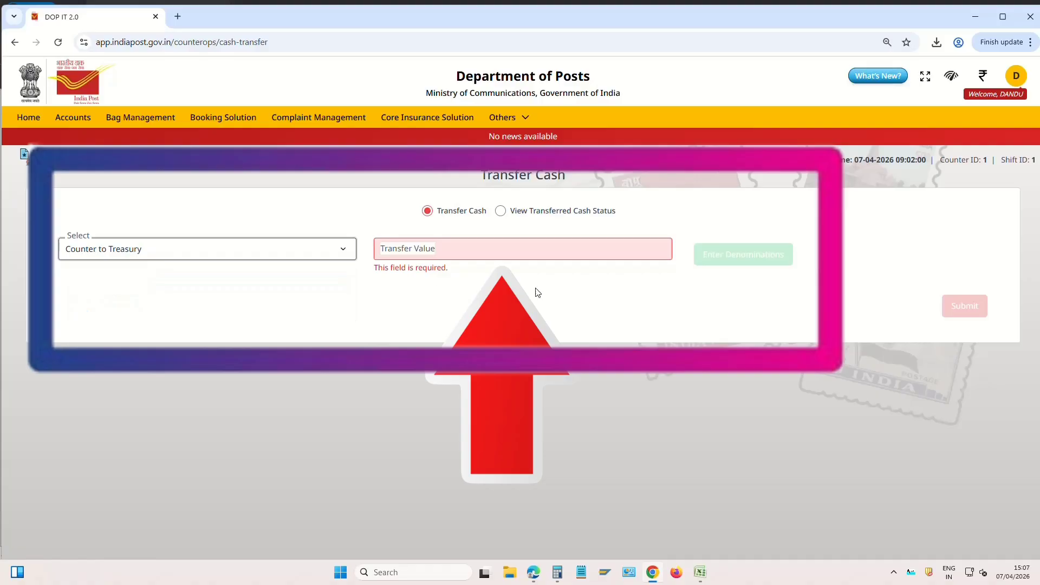
left_click(482, 244)
type("3364")
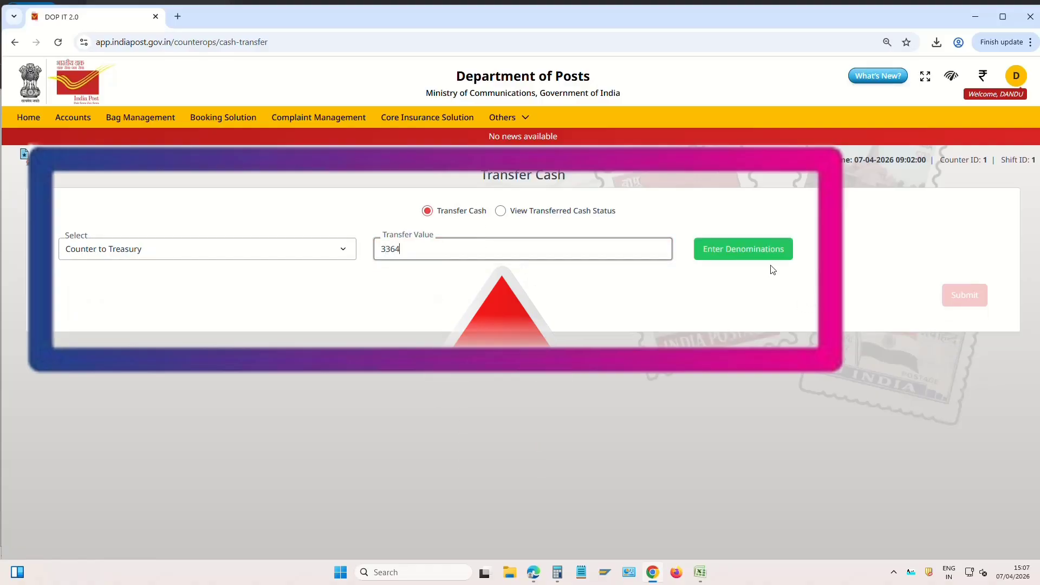
Record the 3364 as 3364 one-rupee coins and submit the transfer
left_click(719, 252)
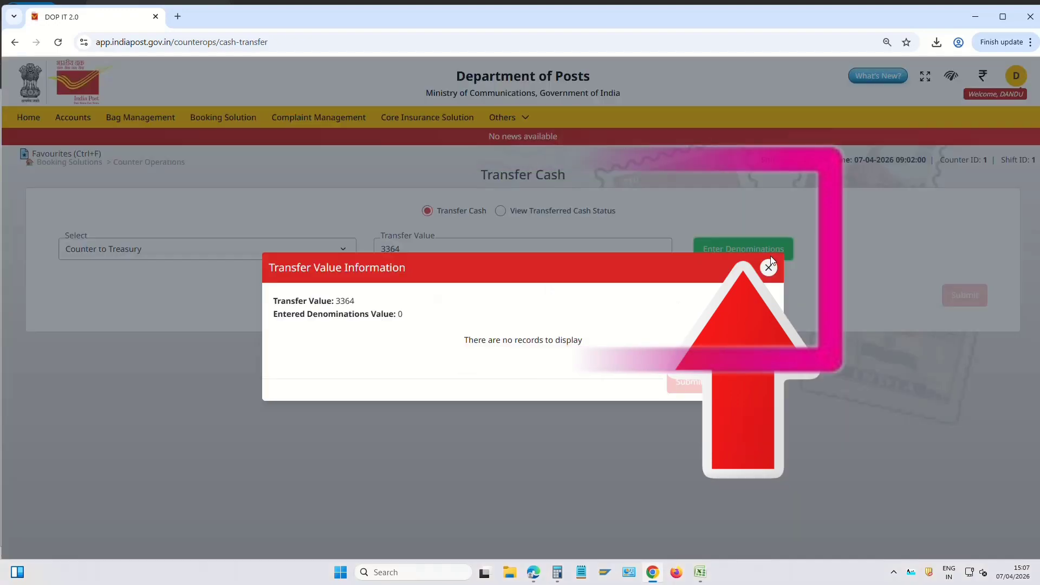
left_click(578, 268)
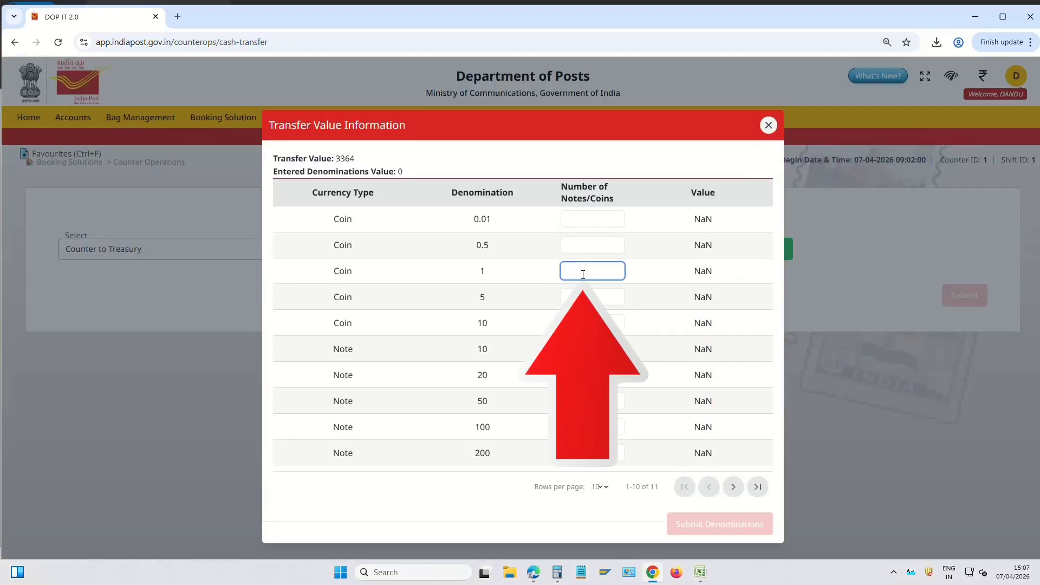
type("3364")
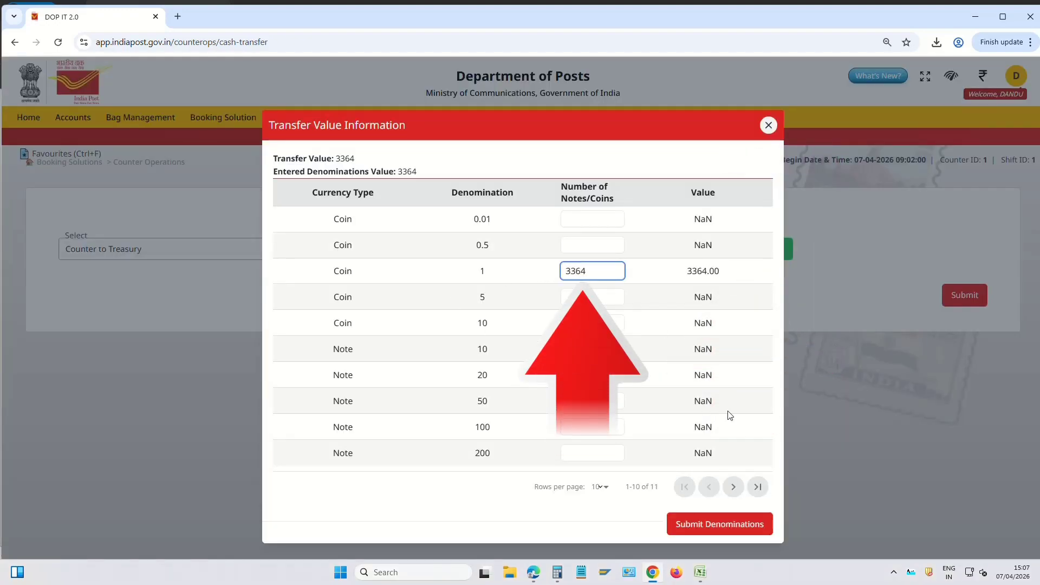
left_click(753, 525)
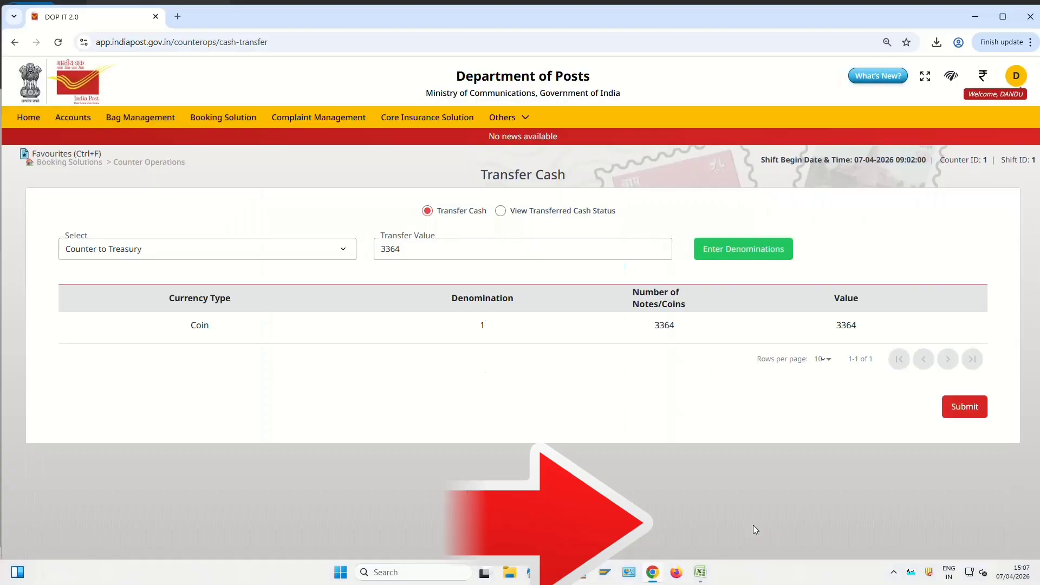
left_click(969, 418)
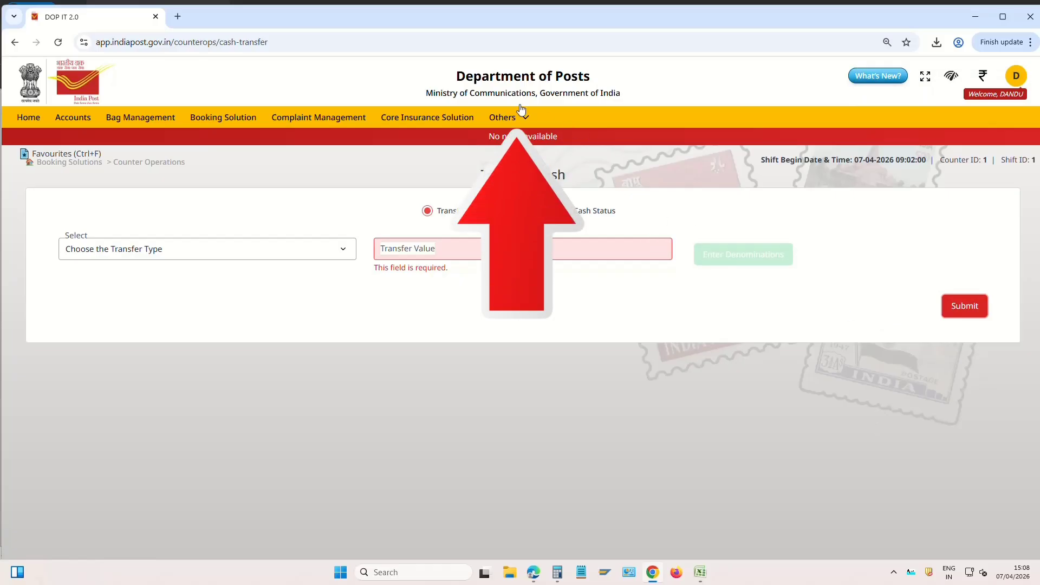
Process and confirm the pending 3364 remittance under Treasury, then return to Booking Solutions
left_click(517, 116)
left_click(504, 117)
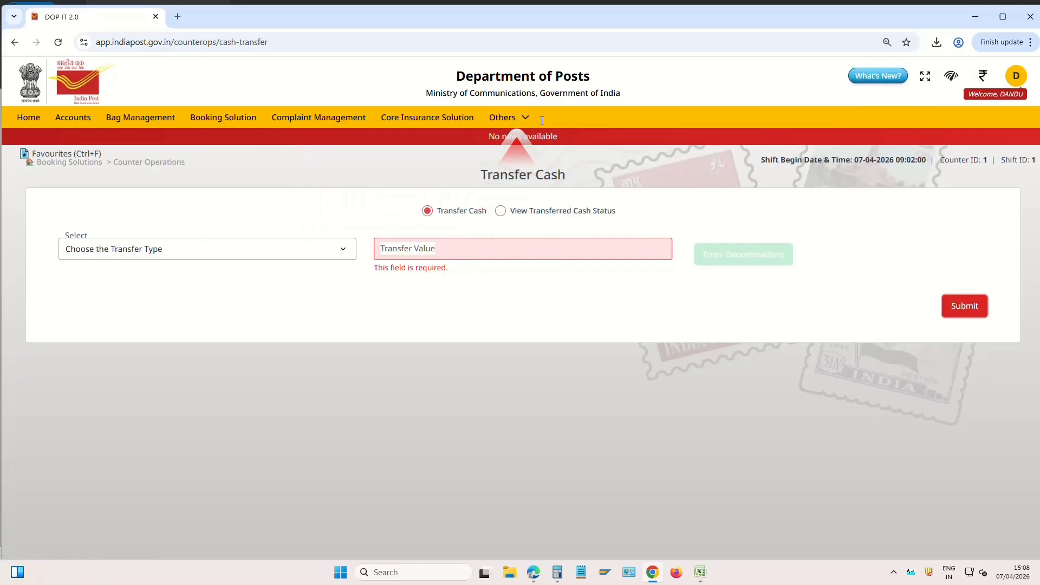
left_click(504, 117)
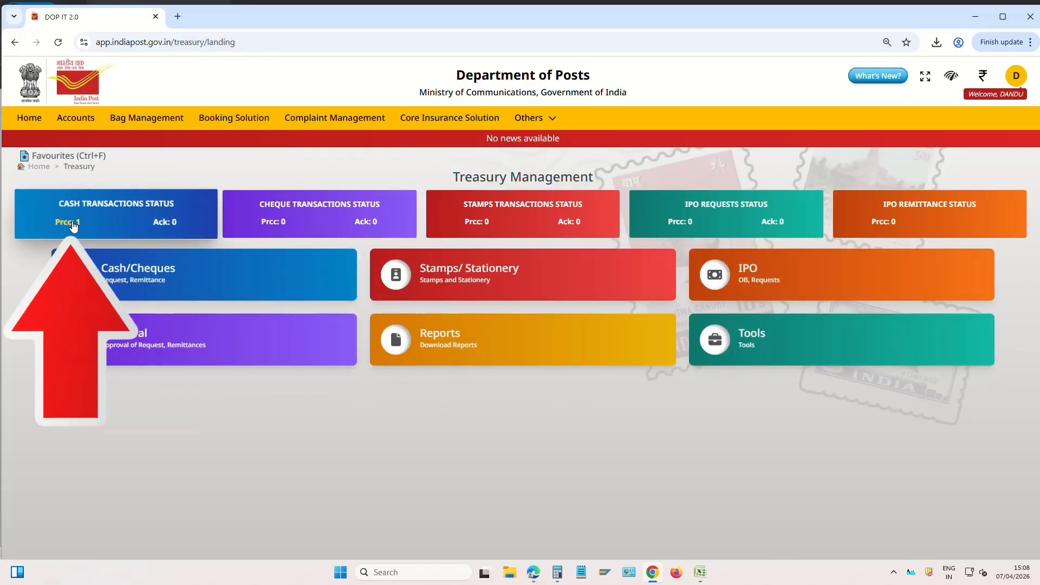
left_click(74, 225)
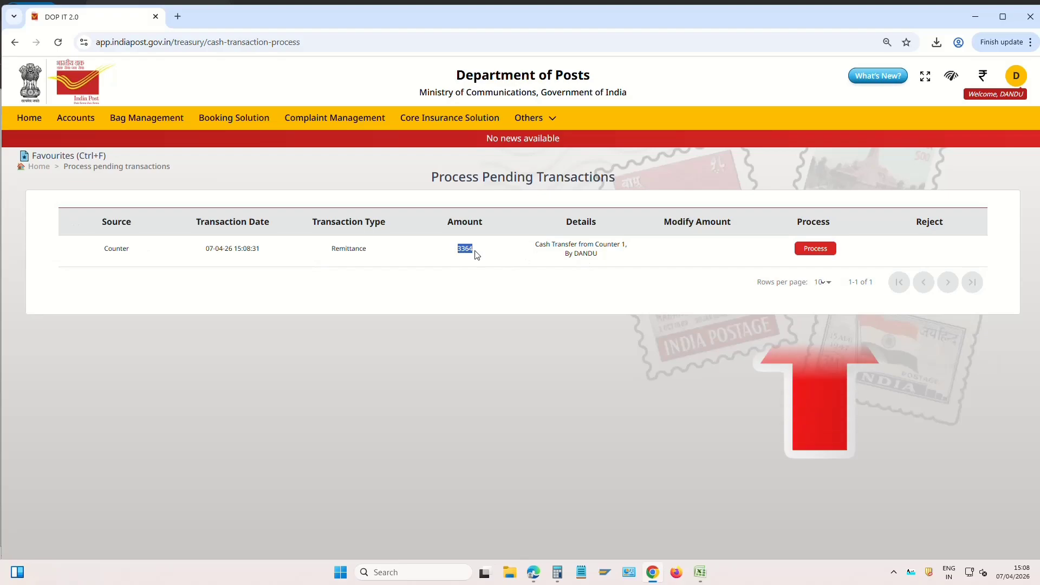
left_click(815, 249)
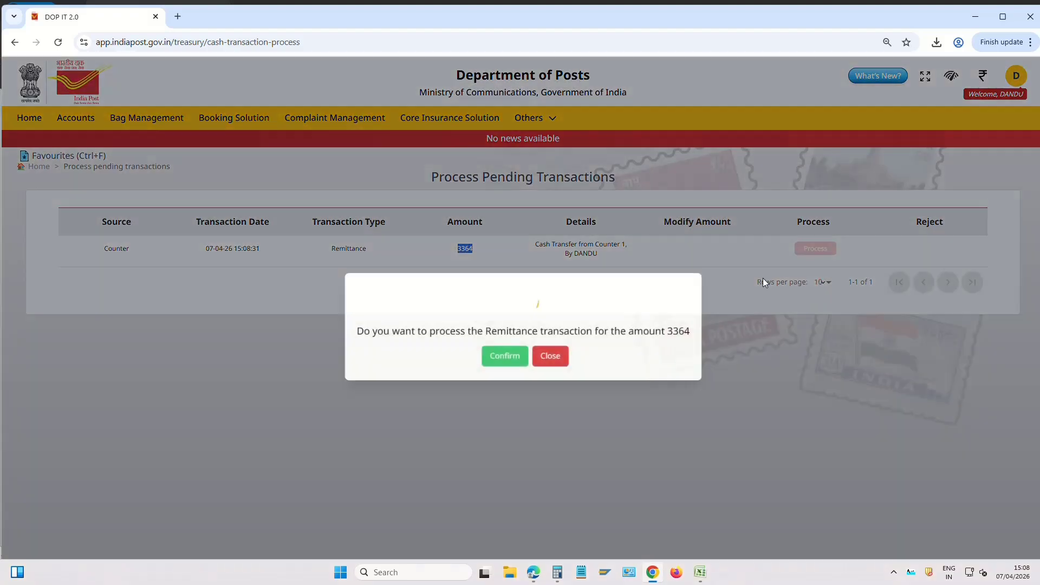
left_click(504, 357)
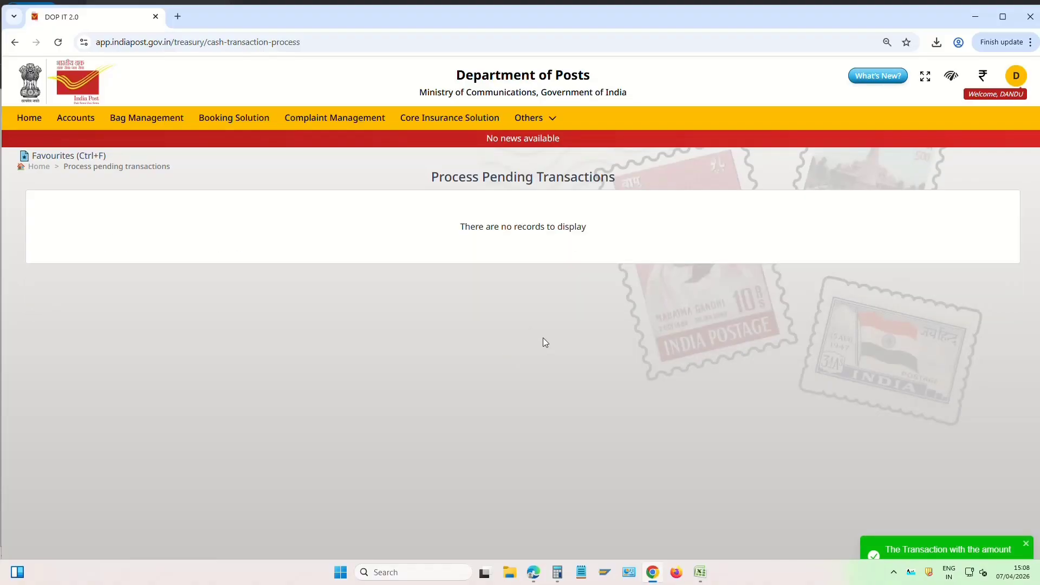
left_click(238, 118)
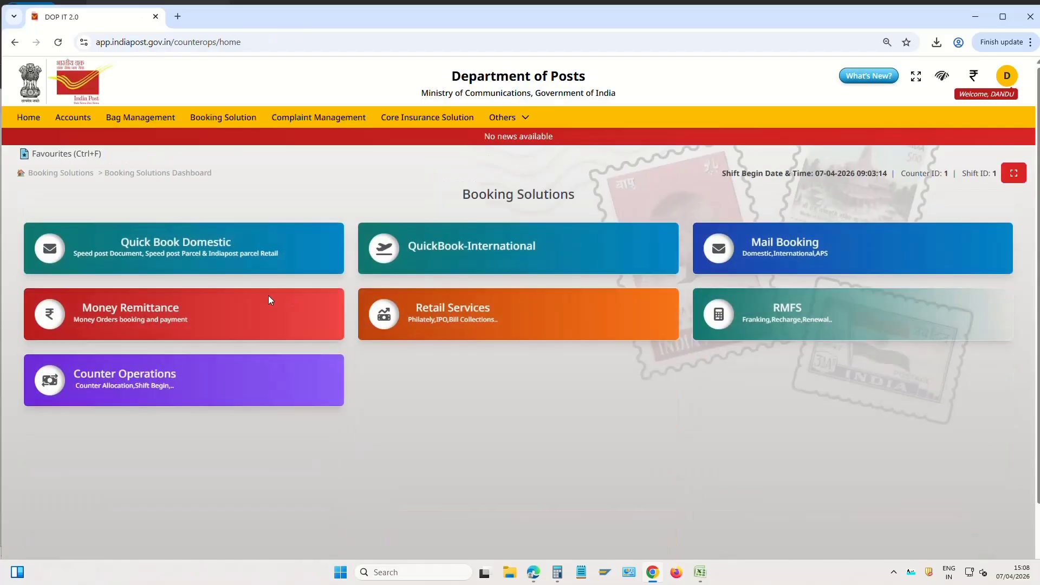
Glance at the Request Cash page, then reopen Counter Operations scrolled to Reports & Accounts
left_click(162, 387)
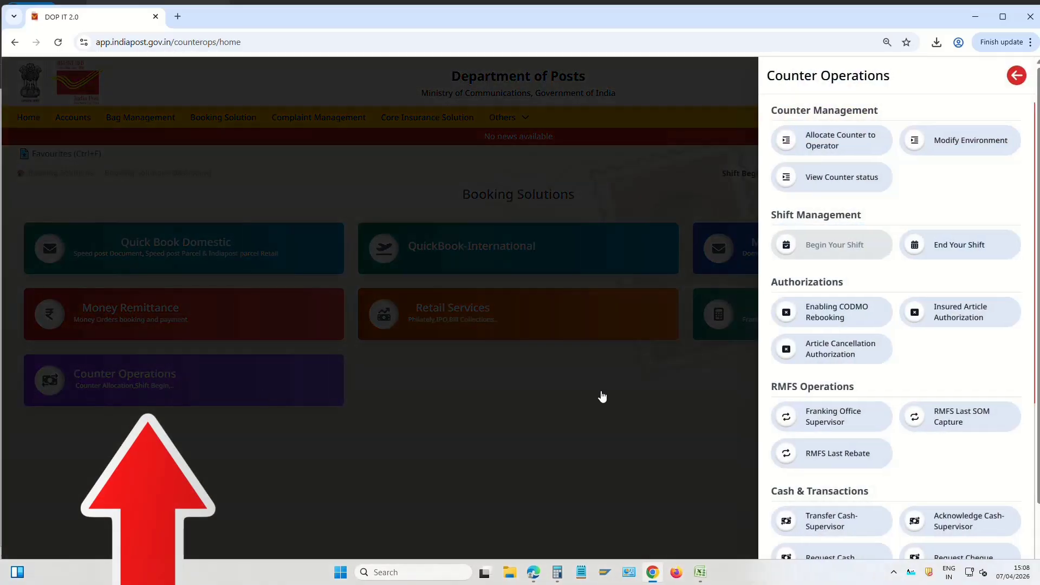
scroll(916, 445, "down", 3)
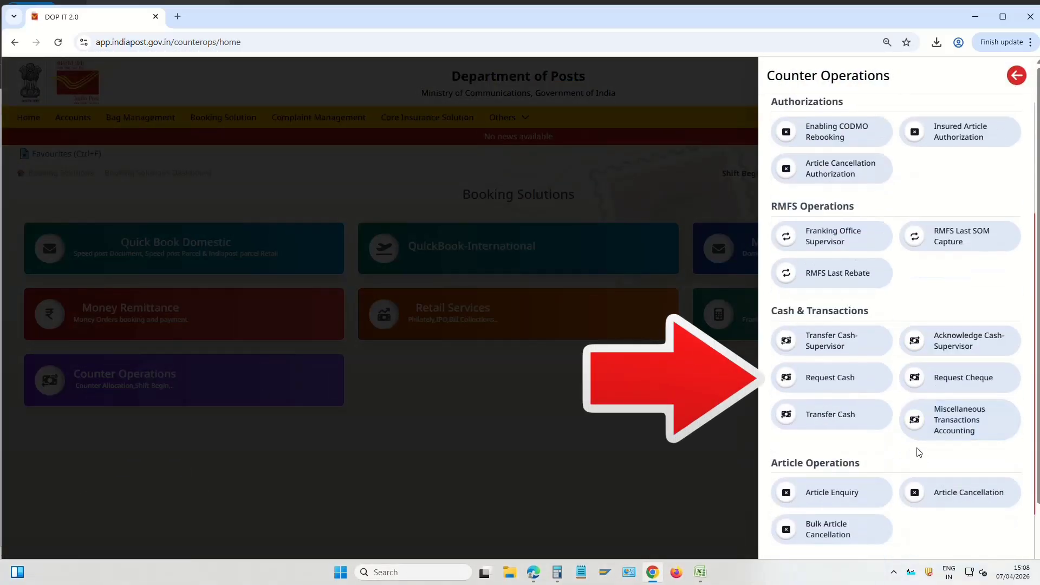
left_click(850, 379)
left_click(309, 239)
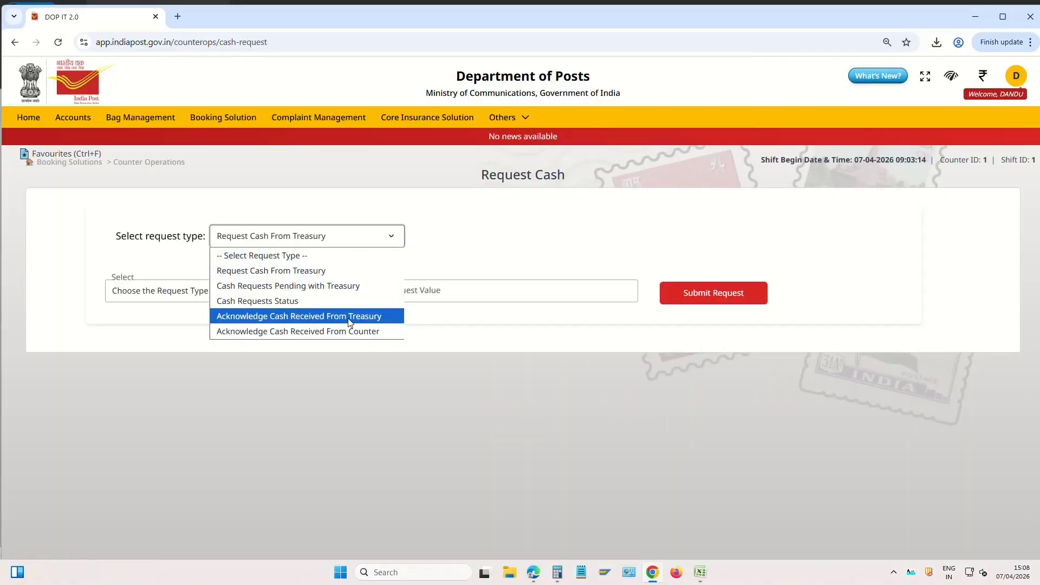
left_click(73, 164)
left_click(216, 376)
scroll(932, 419, "down", 2)
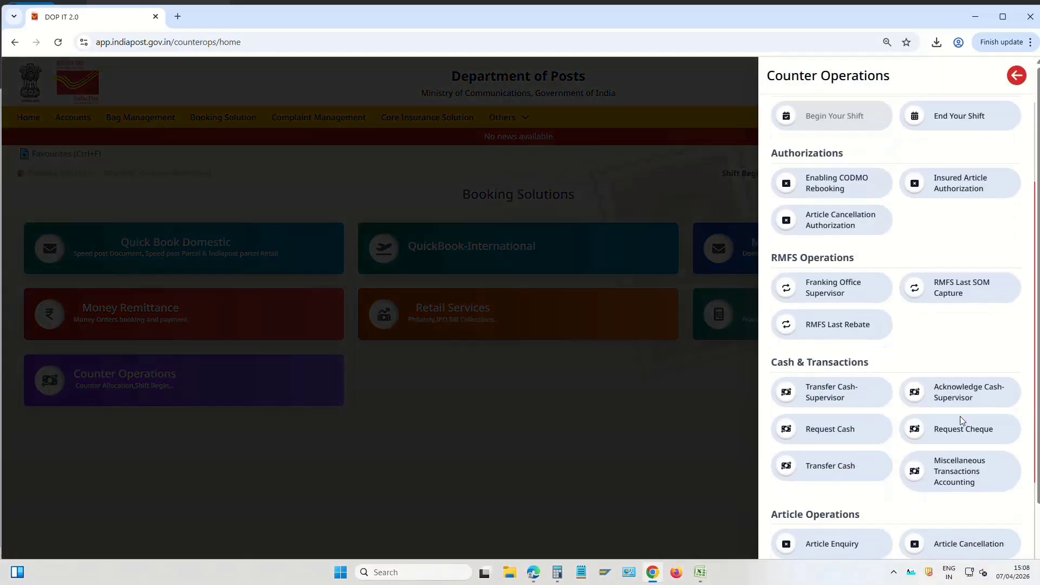
scroll(921, 379, "down", 5)
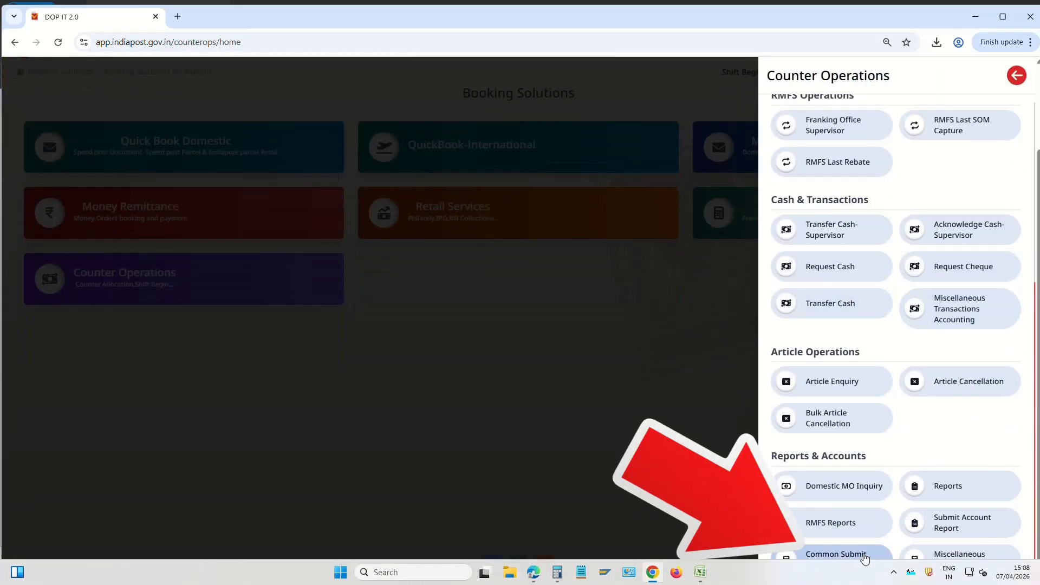
Generate the submit account and refresh its request status to completed
left_click(837, 554)
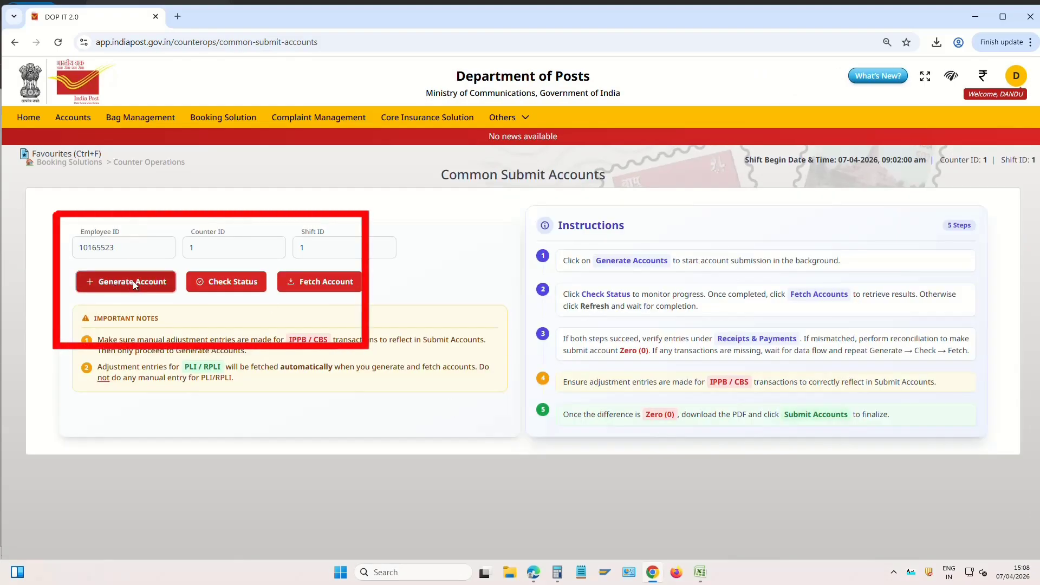
left_click(132, 281)
left_click(508, 362)
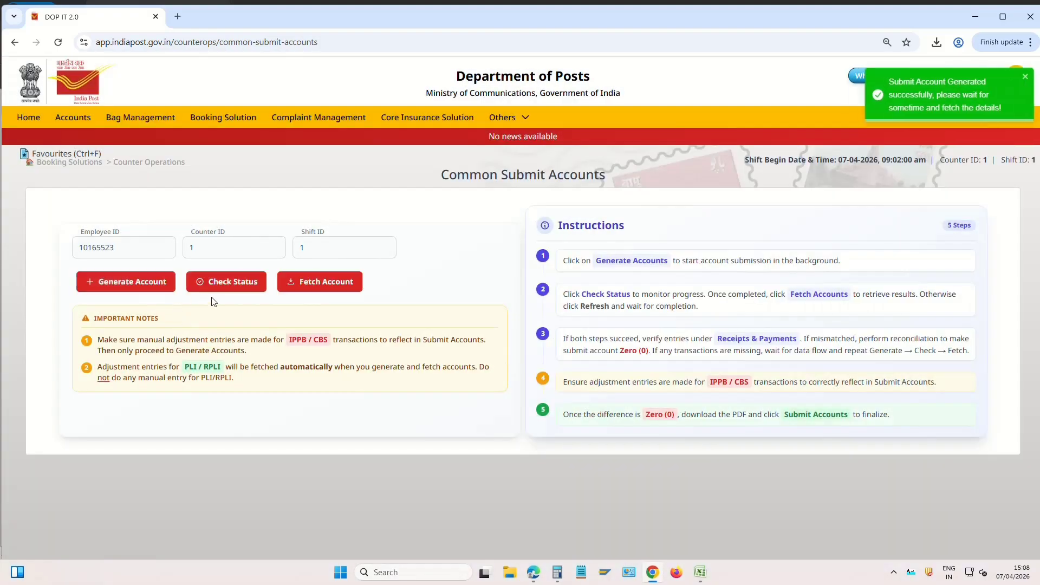
left_click(231, 282)
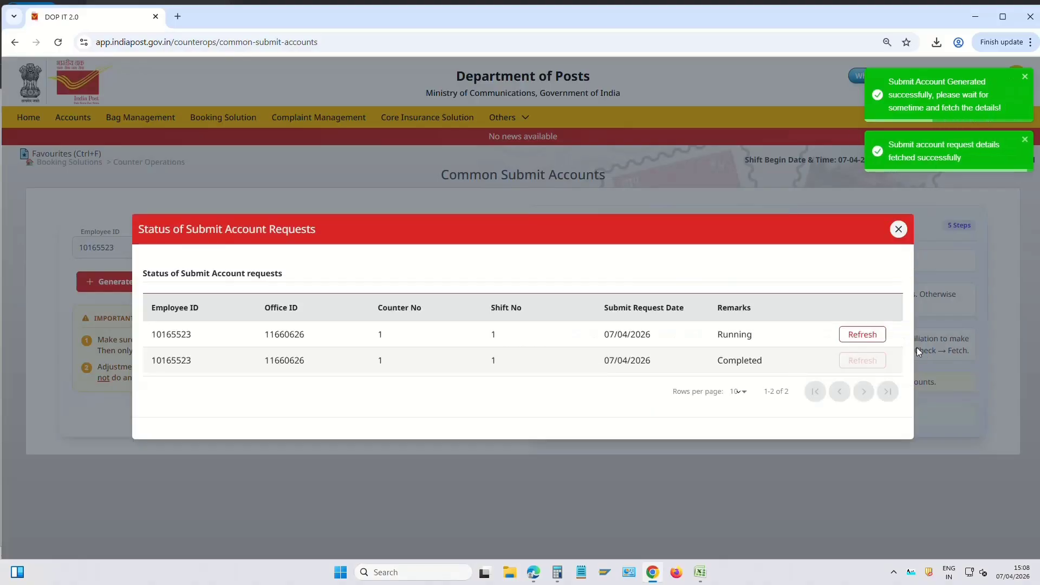
left_click(863, 334)
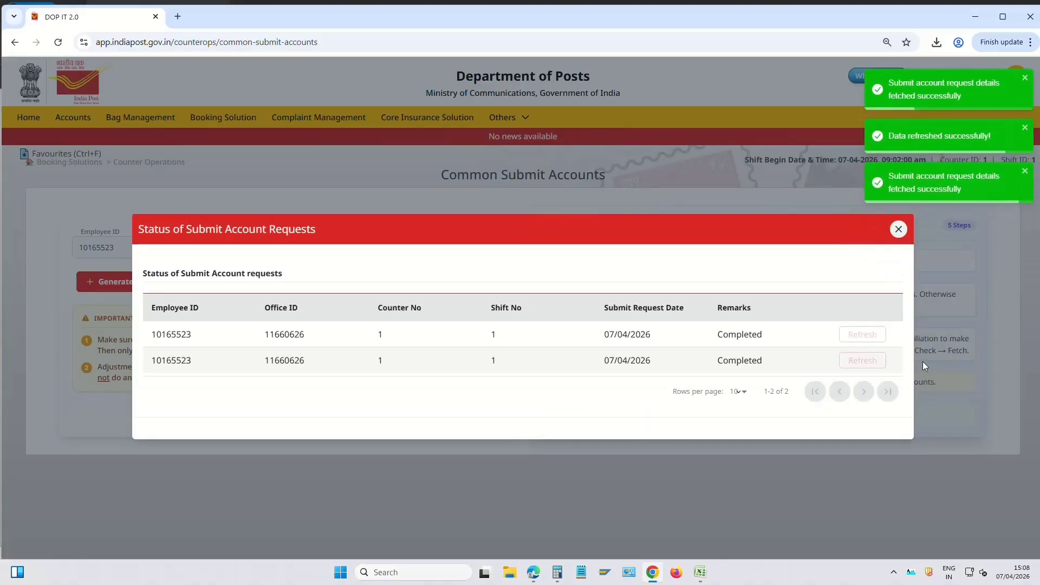
left_click(899, 229)
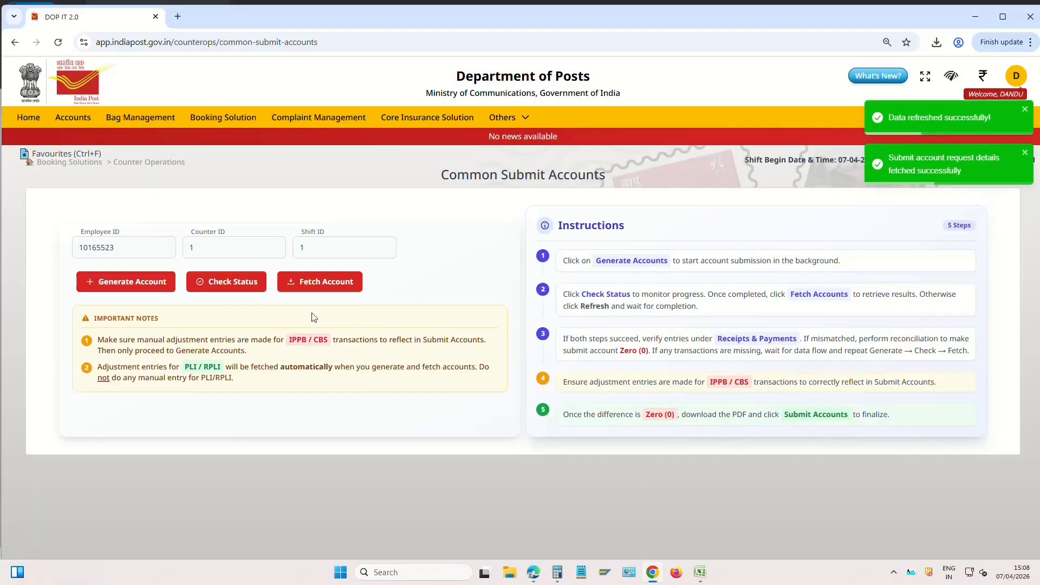
Fetch the account, verify ₹6,504 receipts, ₹3,364 transferred and ₹0.00 difference, and submit it
left_click(343, 283)
scroll(726, 356, "down", 4)
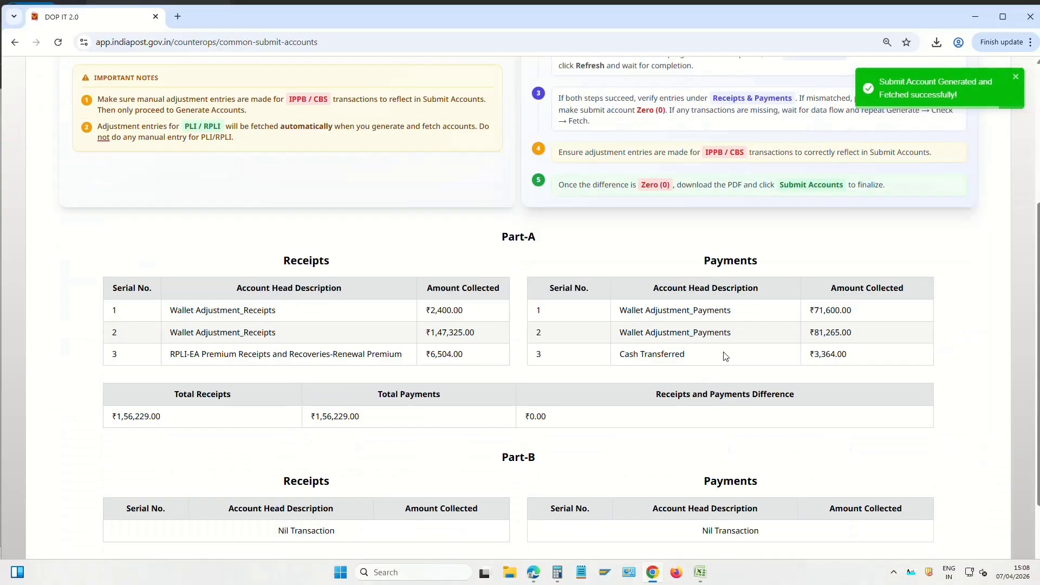
left_click_drag(319, 357, 426, 361)
left_click(456, 364)
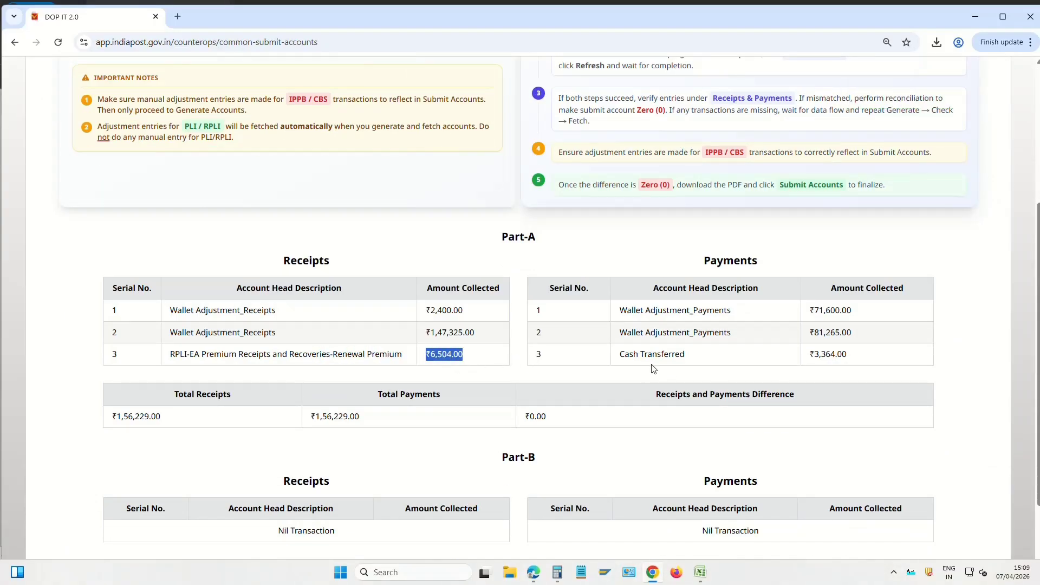
left_click_drag(627, 355, 848, 352)
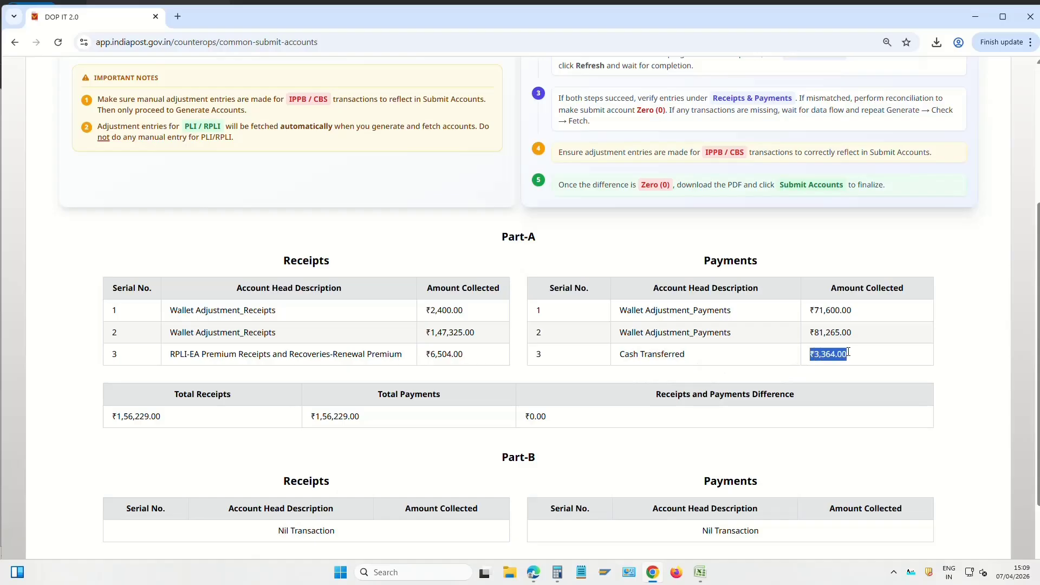
scroll(728, 410, "down", 1)
left_click_drag(563, 362, 524, 356)
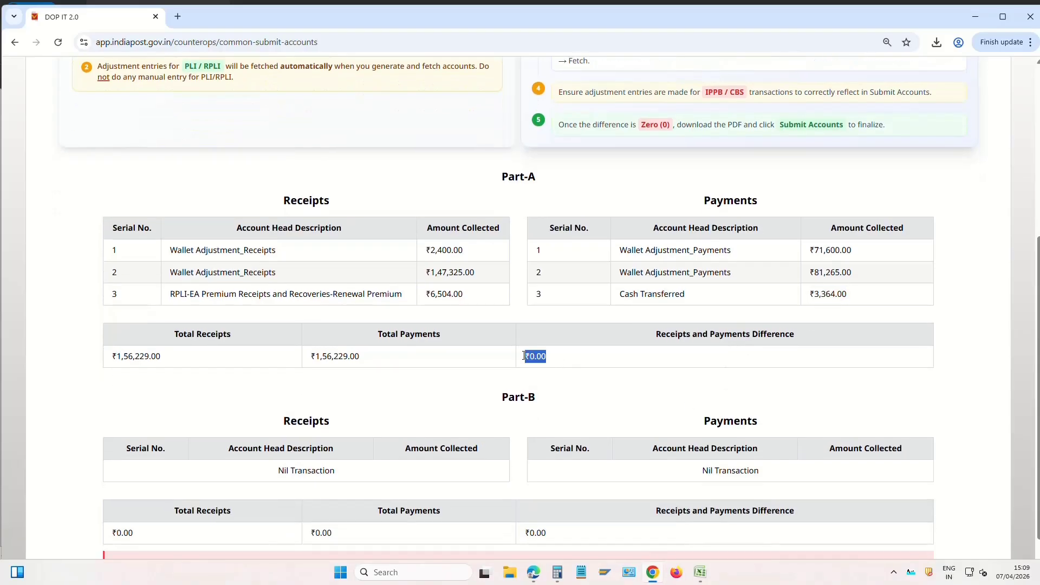
scroll(715, 415, "down", 2)
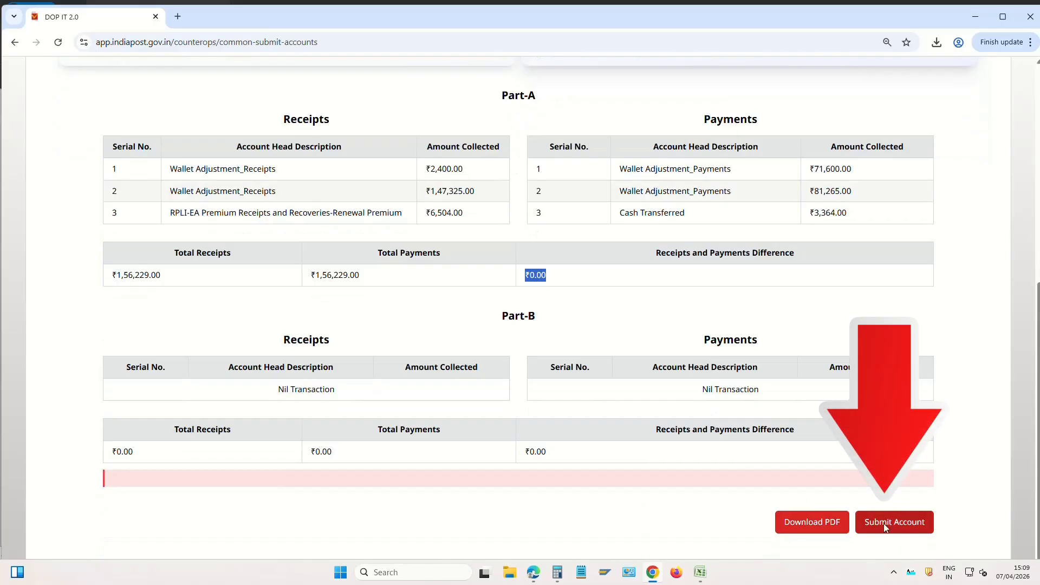
left_click(908, 523)
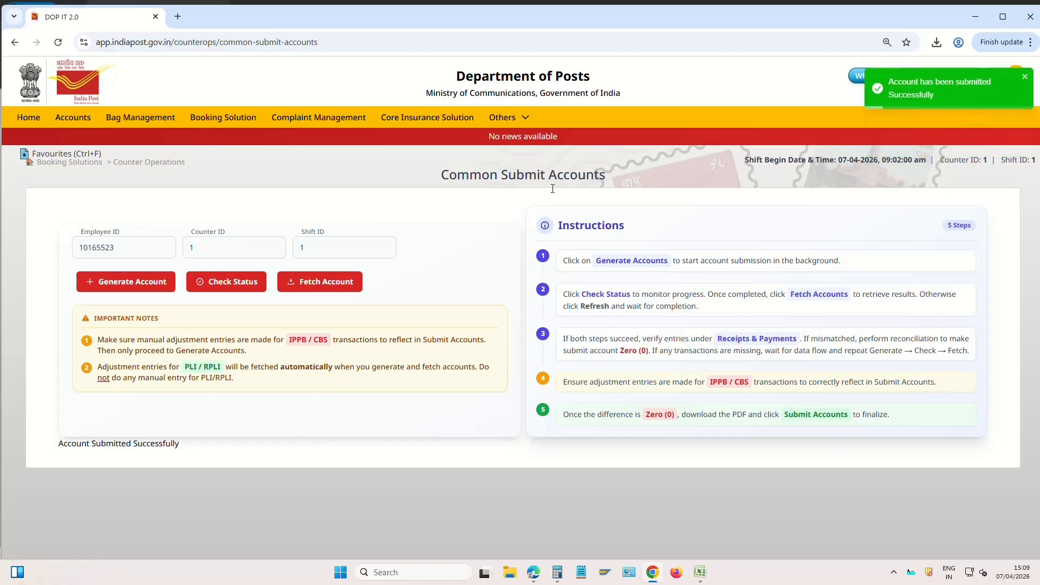
left_click(81, 163)
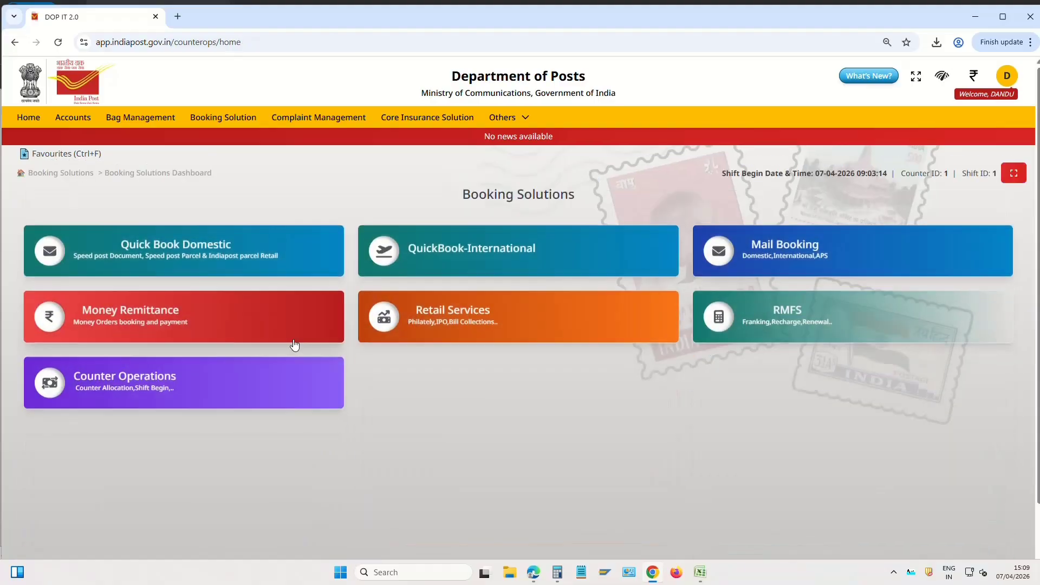
End the current counter shift from End Your Shift and confirm with Yes
left_click(170, 388)
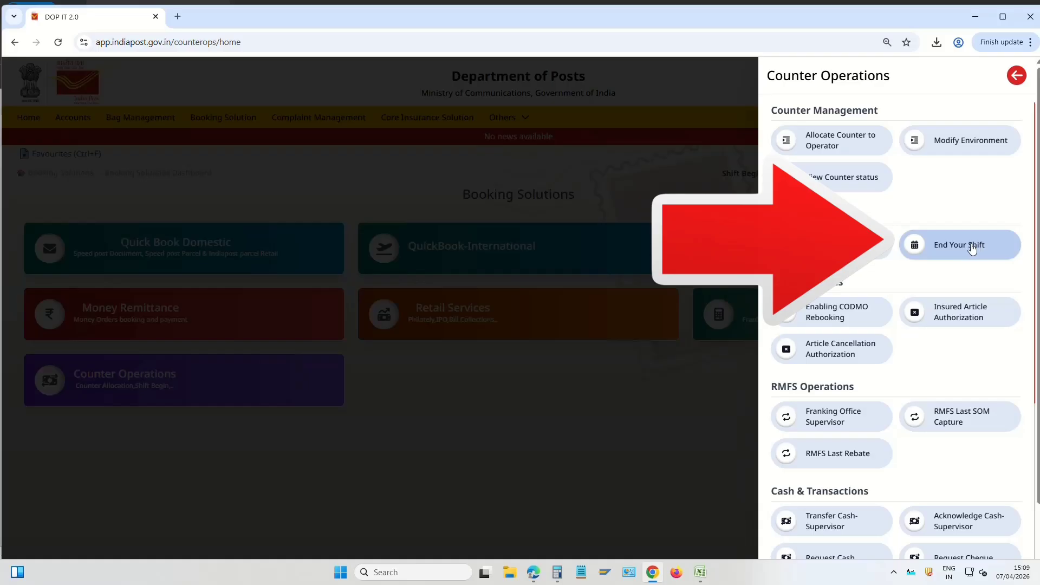
left_click(974, 246)
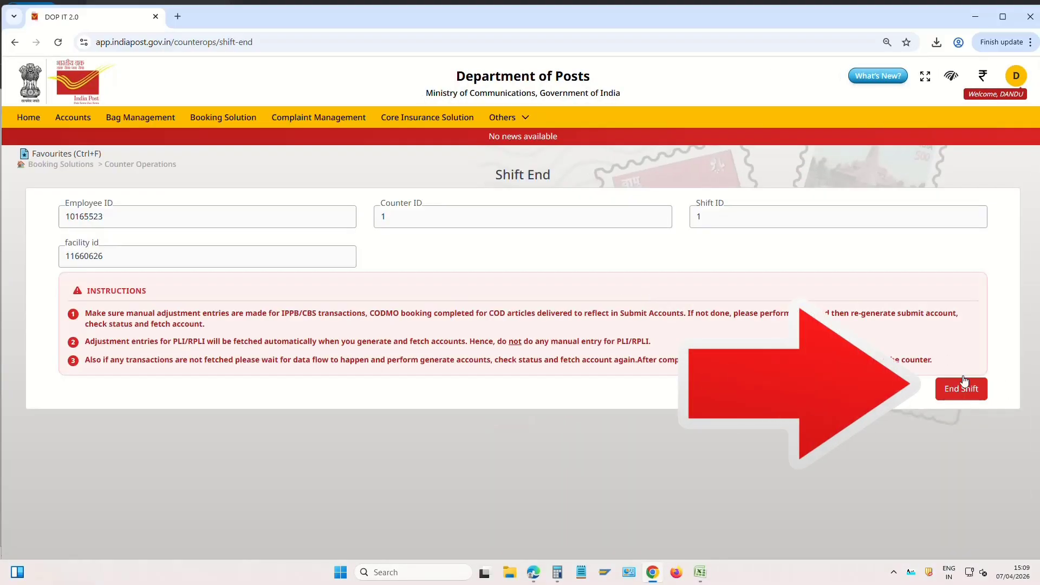
left_click(967, 387)
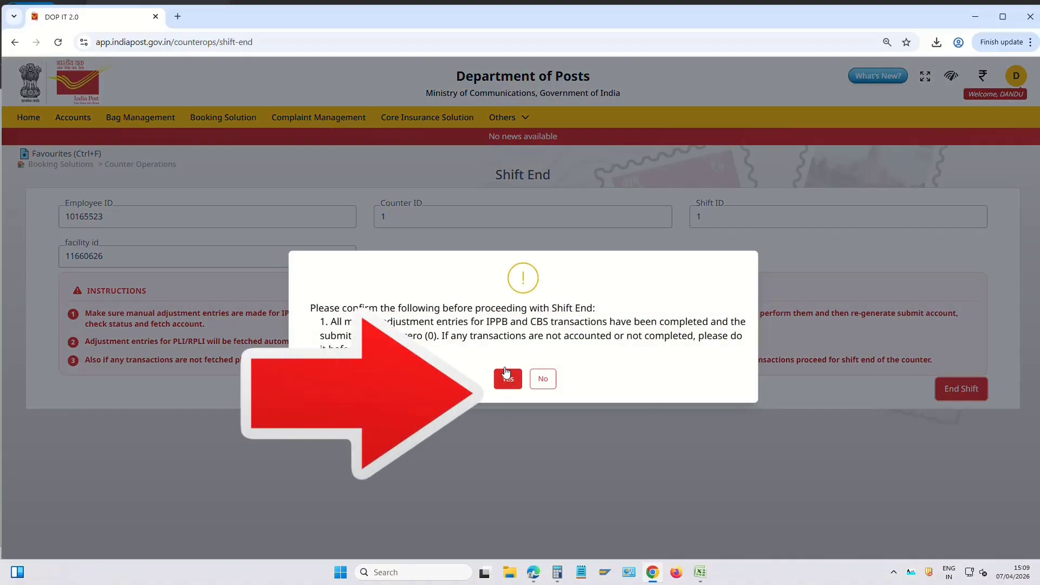
left_click(508, 379)
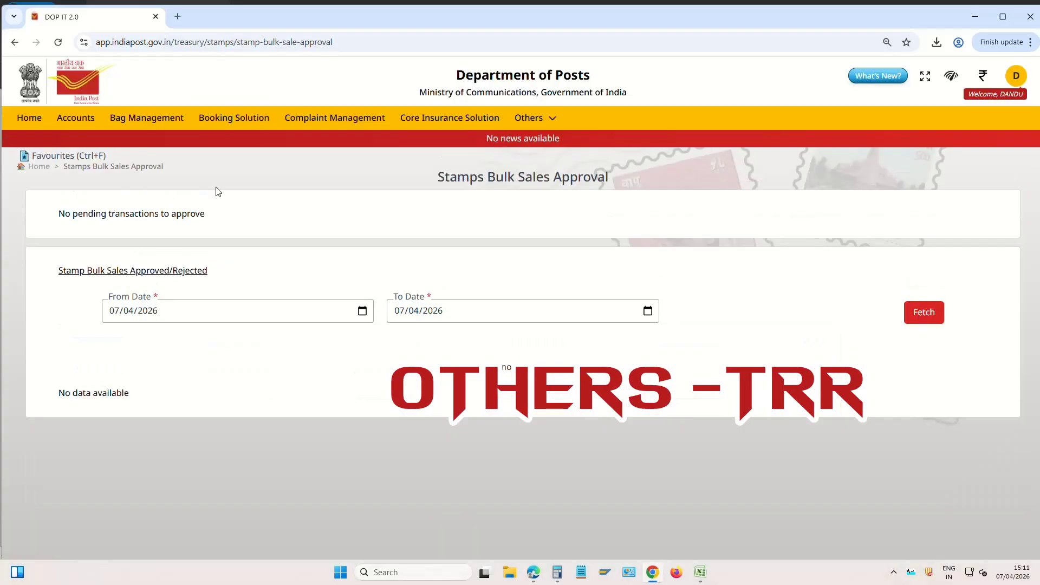
Go to Others > Treasury to open Treasury Management
left_click(529, 117)
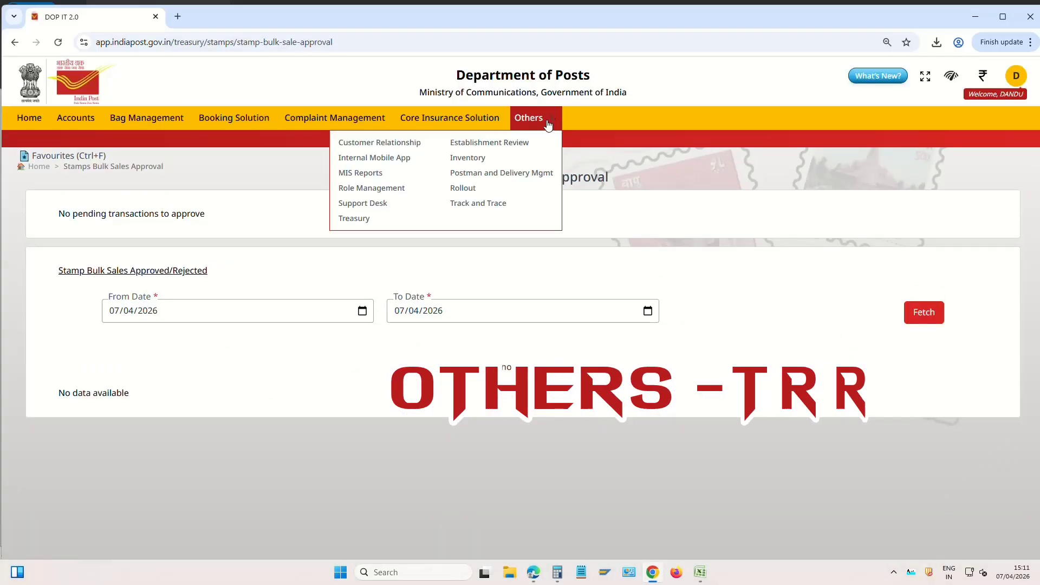
left_click(358, 218)
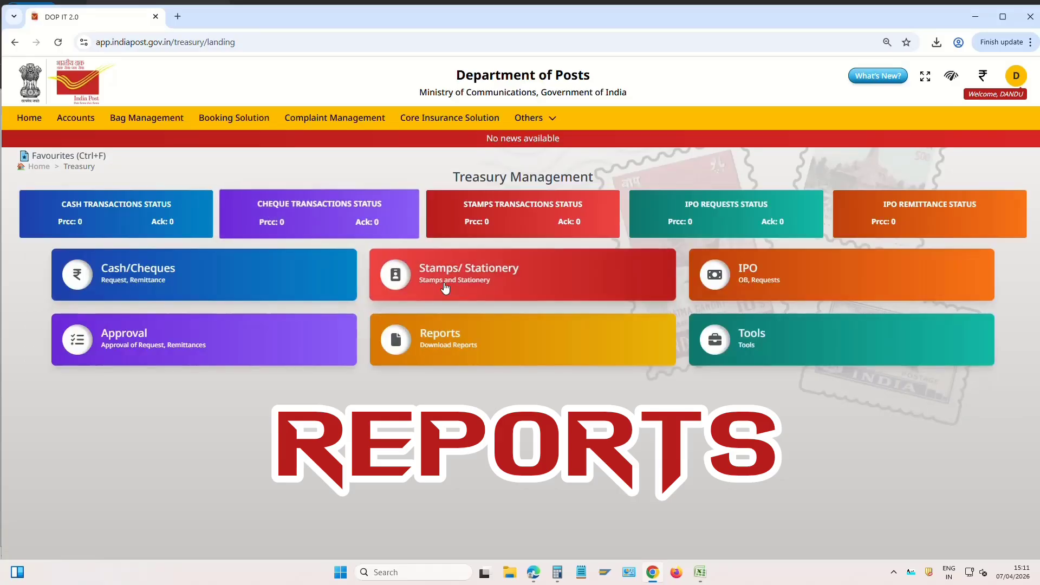
Generate the TCB for 07/04/2026 and verify receipts 153578, payments 0, closing balance 153578
left_click(466, 342)
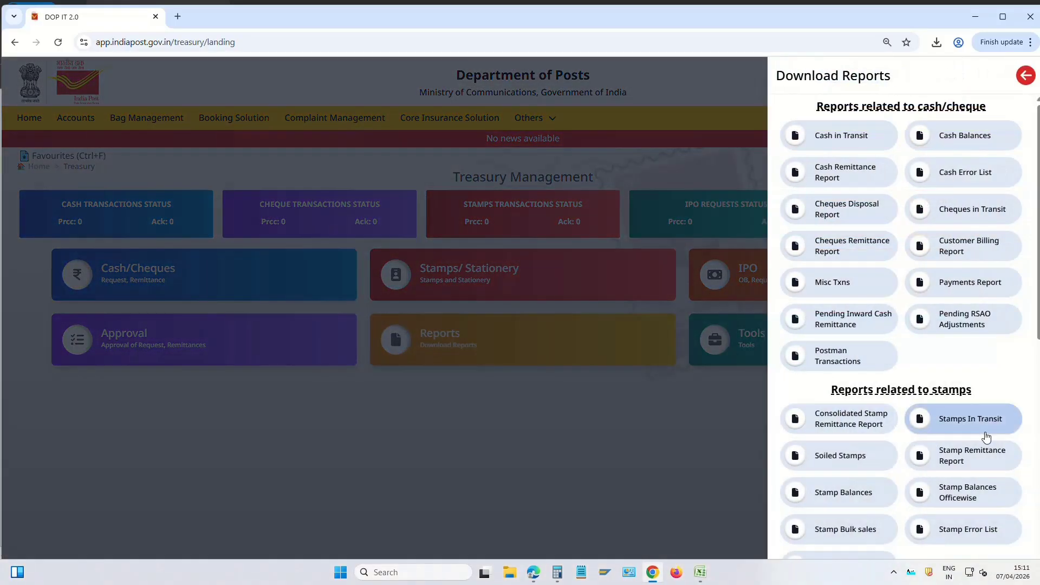
scroll(986, 437, "down", 8)
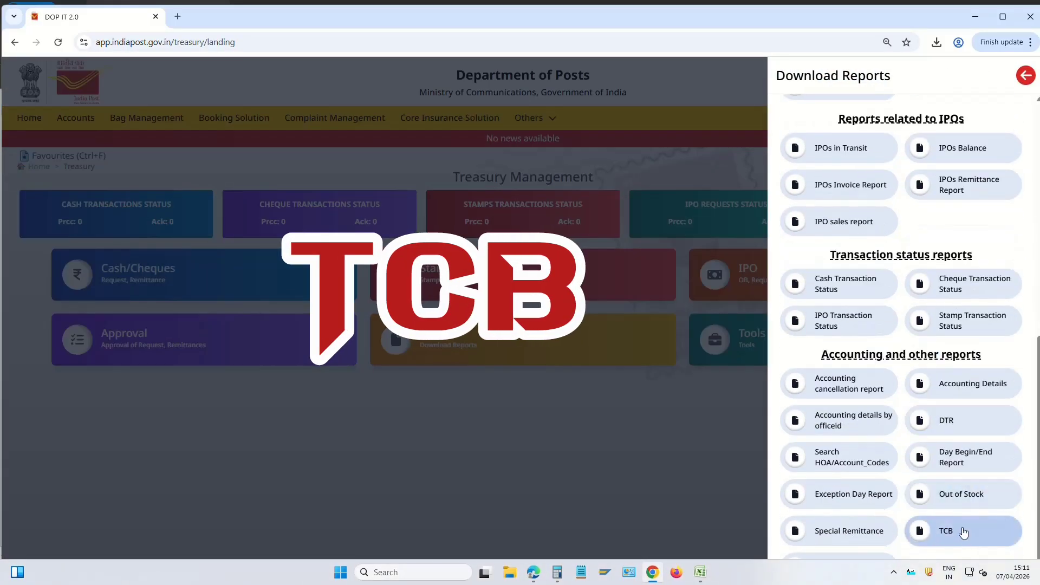
left_click(963, 532)
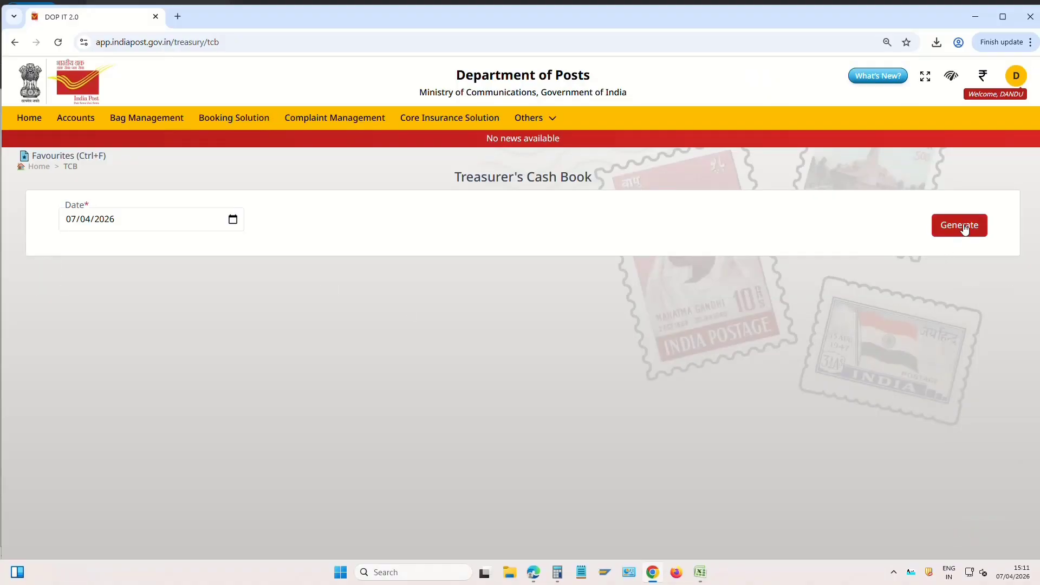
left_click(965, 228)
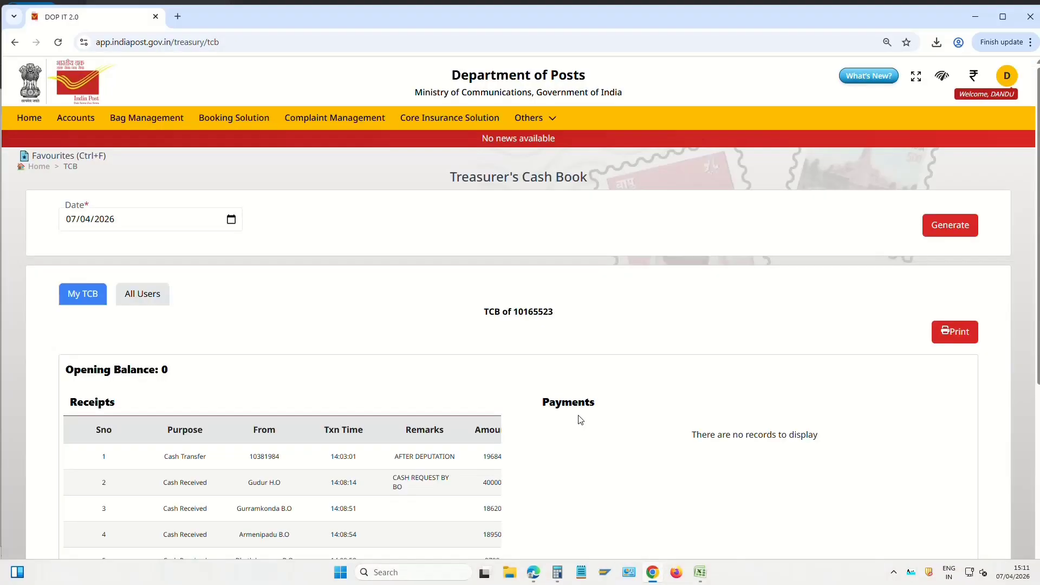
scroll(579, 413, "down", 2)
scroll(579, 414, "down", 4)
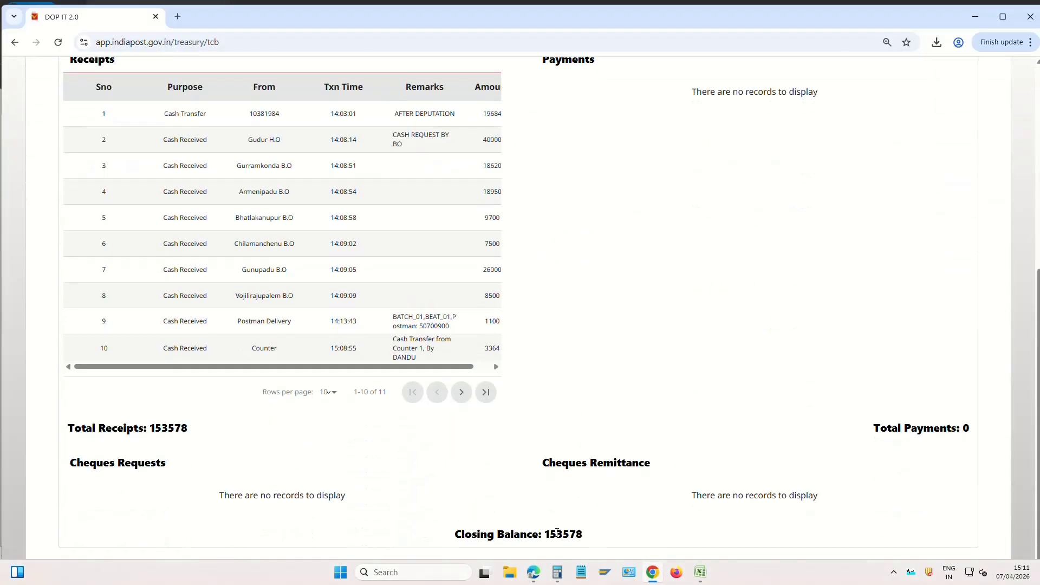
left_click_drag(544, 535, 586, 537)
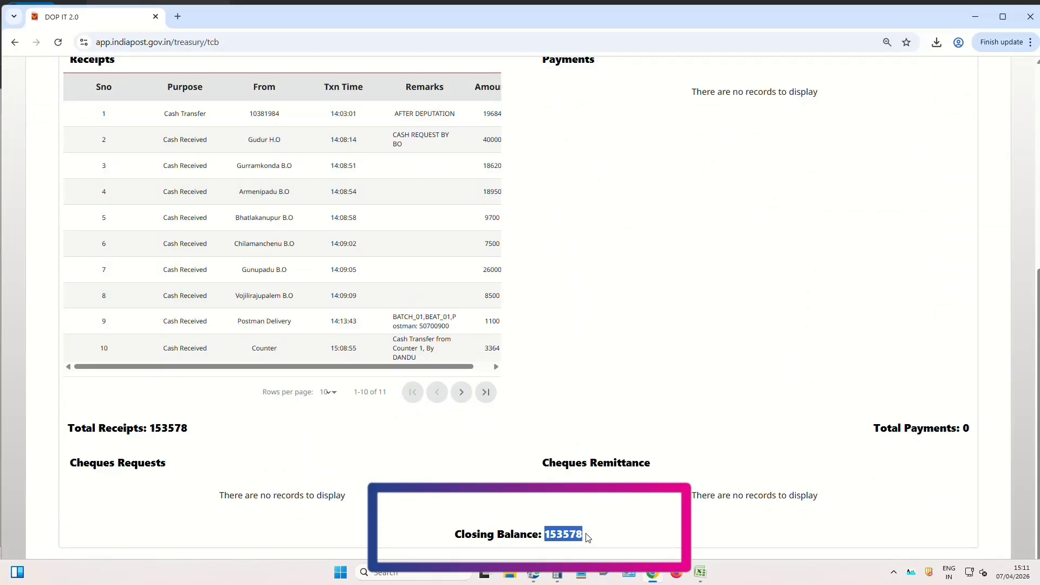
scroll(629, 481, "up", 6)
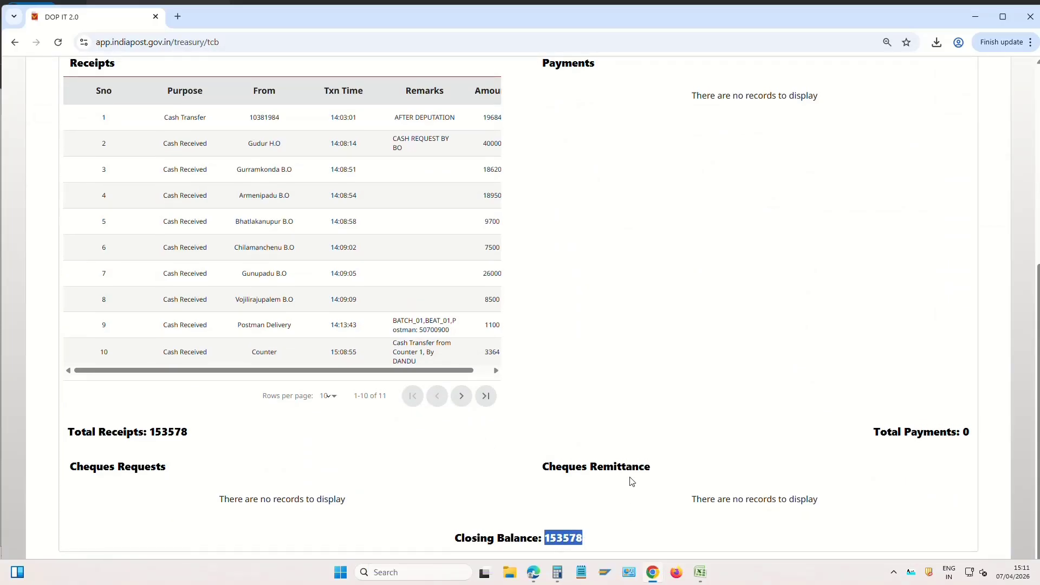
Generate the DTR for 07/04/2026 and confirm its 153578 closing balance matches the TCB
left_click(41, 167)
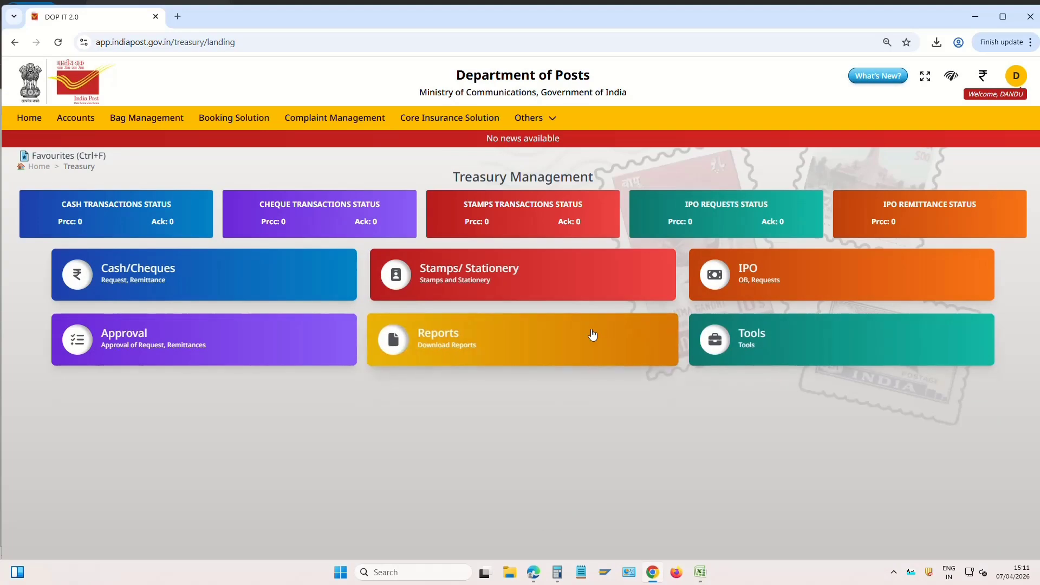
left_click(593, 337)
scroll(878, 495, "down", 3)
scroll(879, 484, "down", 6)
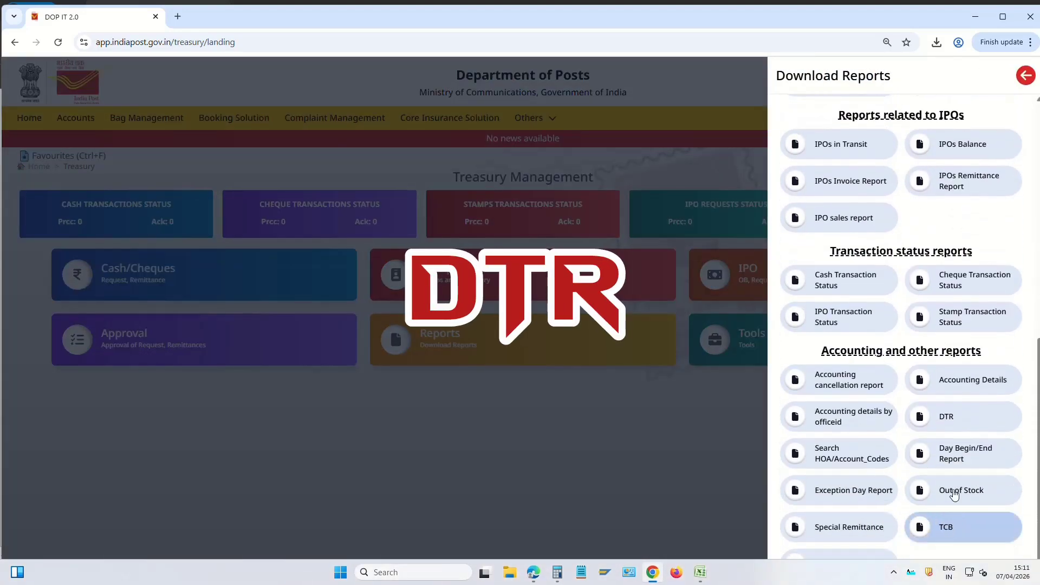
left_click(956, 418)
left_click(963, 227)
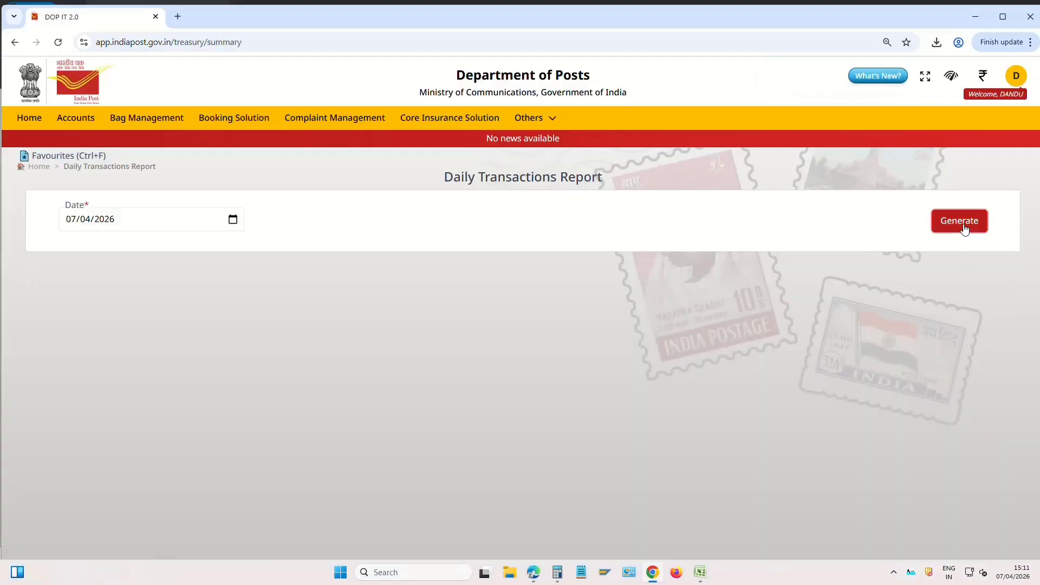
scroll(713, 439, "down", 8)
scroll(710, 434, "down", 2)
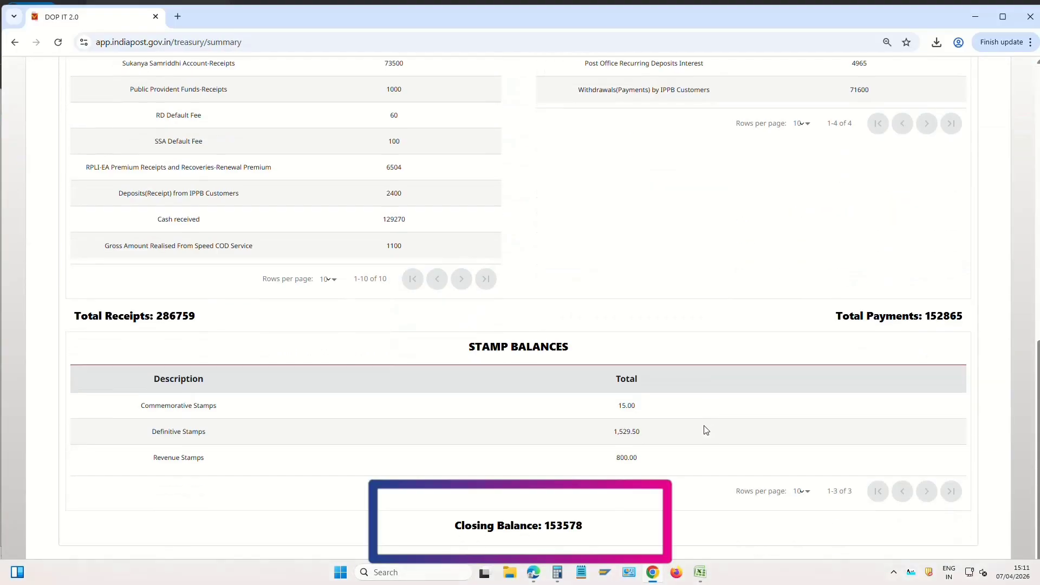
double_click(548, 524)
left_click(593, 529)
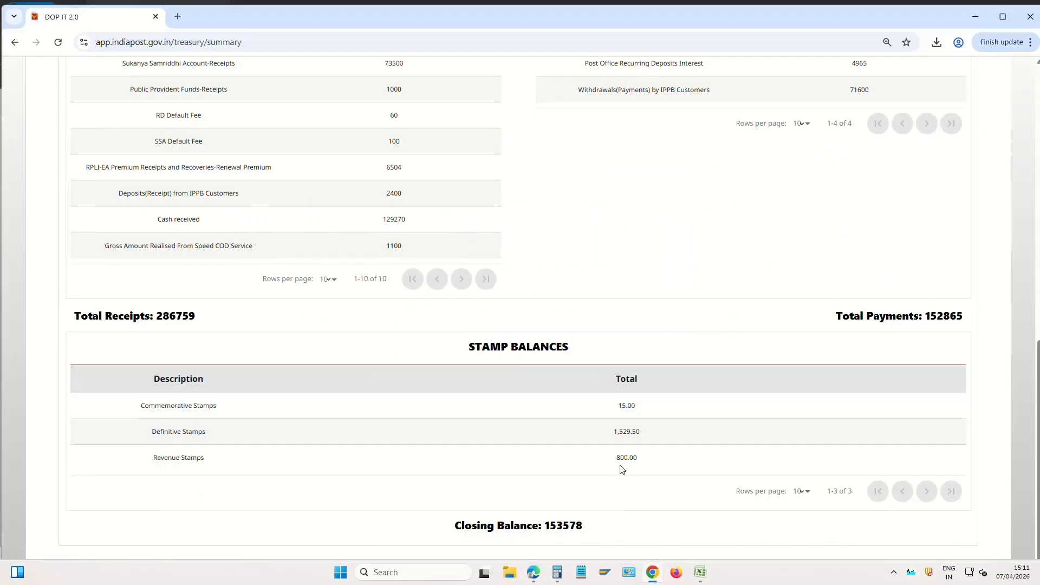
scroll(624, 471, "up", 3)
scroll(608, 460, "up", 5)
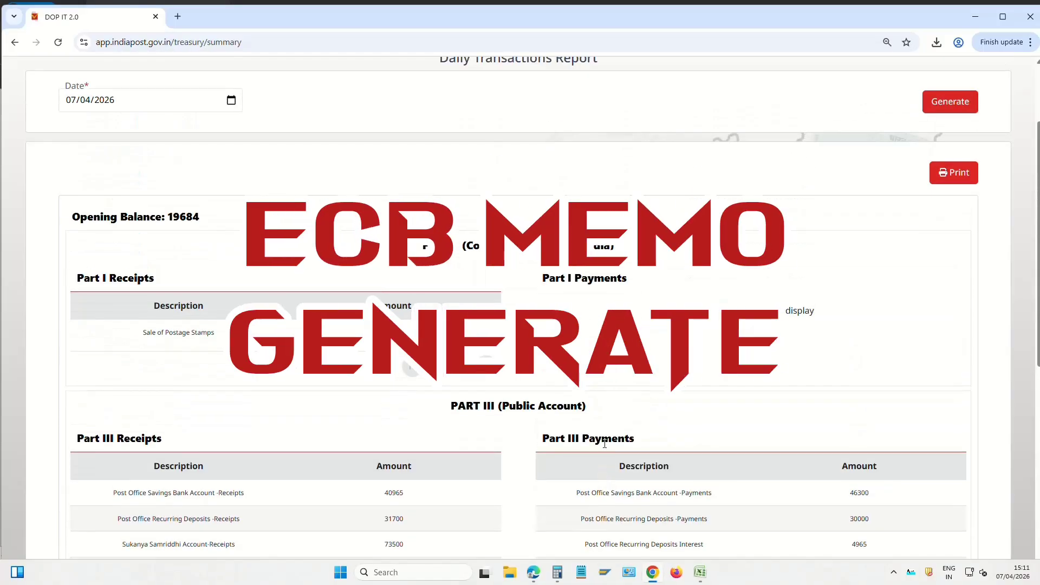
scroll(596, 466, "up", 2)
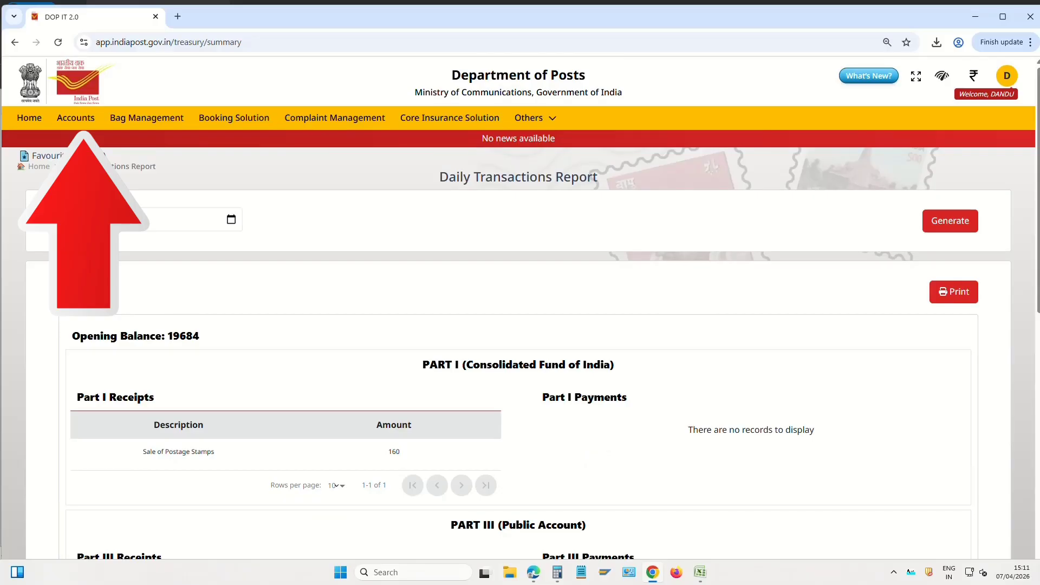
Open Generate ECB under Accounts and fetch the details for 07/04/2026
left_click(90, 120)
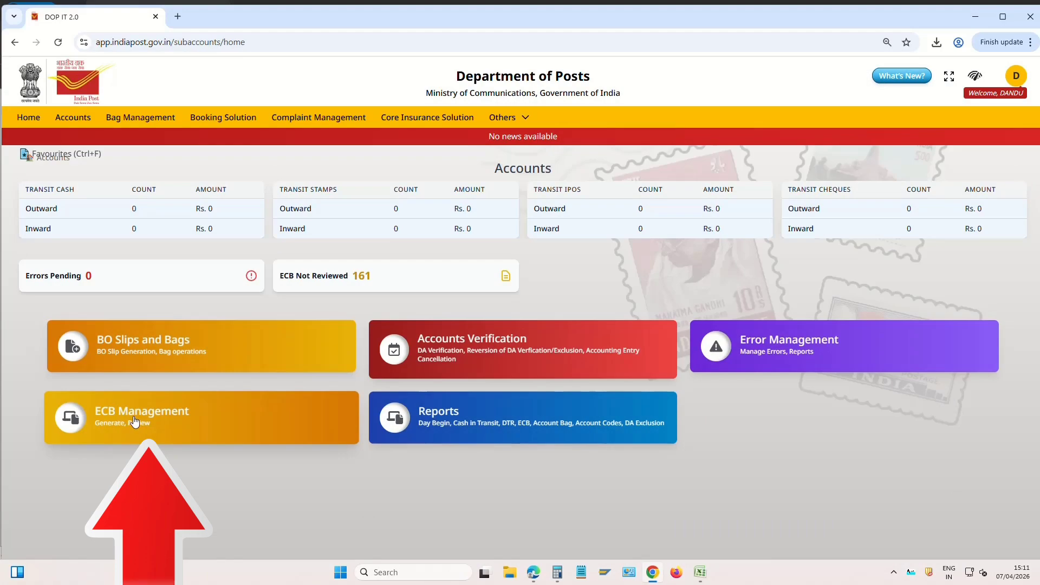
left_click(164, 412)
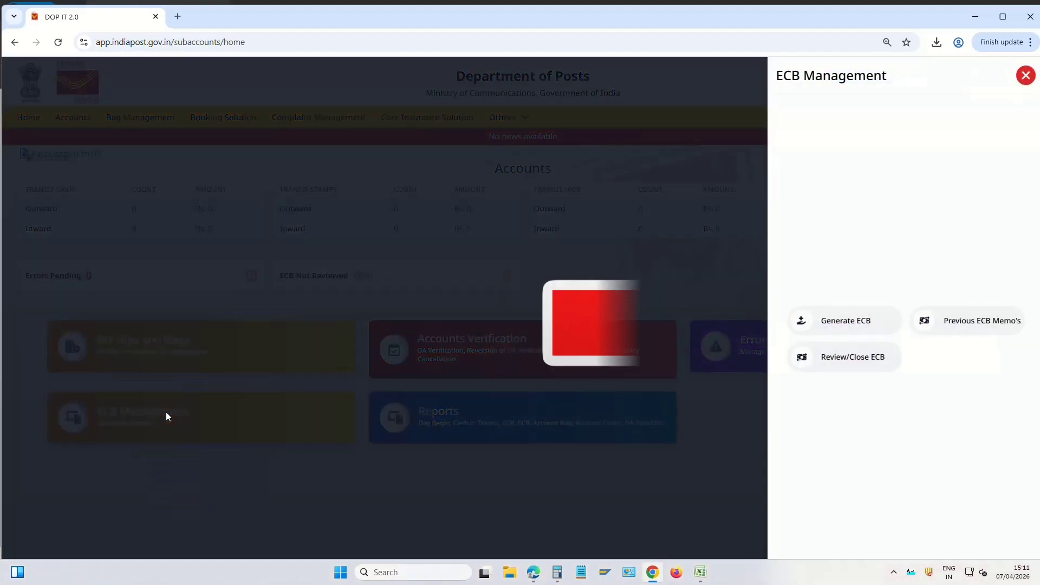
left_click(861, 327)
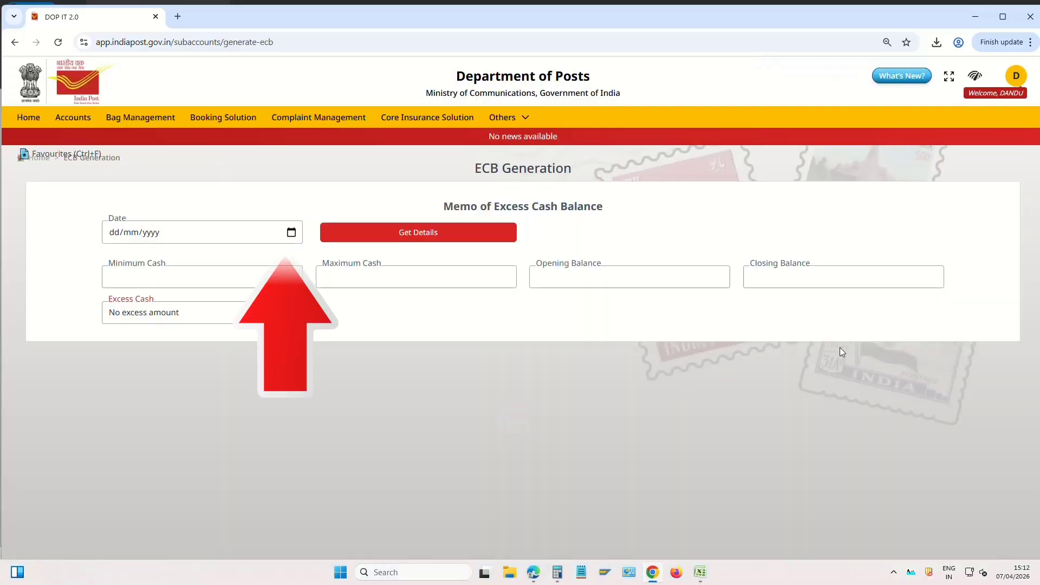
left_click(291, 233)
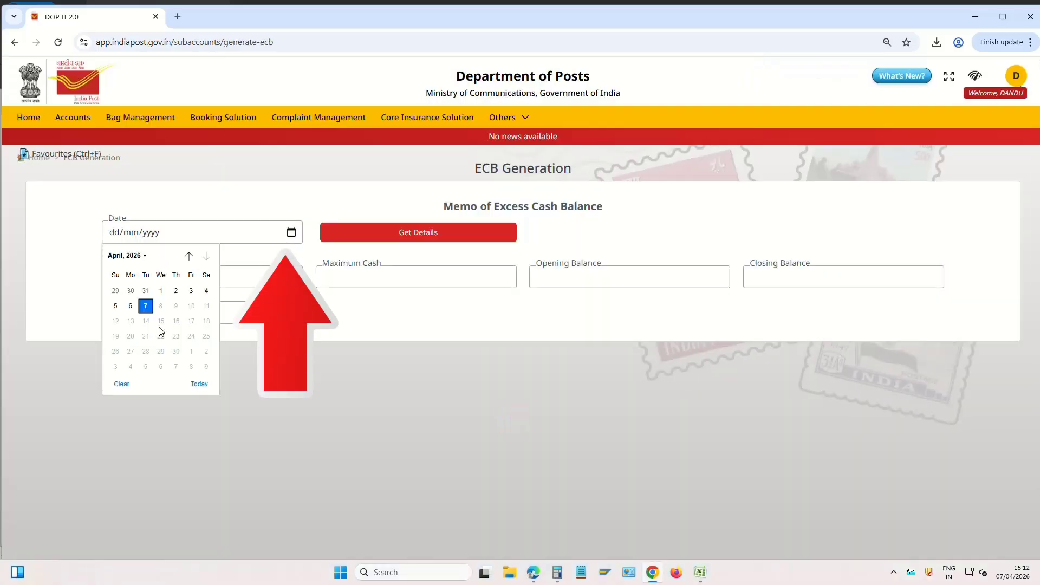
left_click(146, 307)
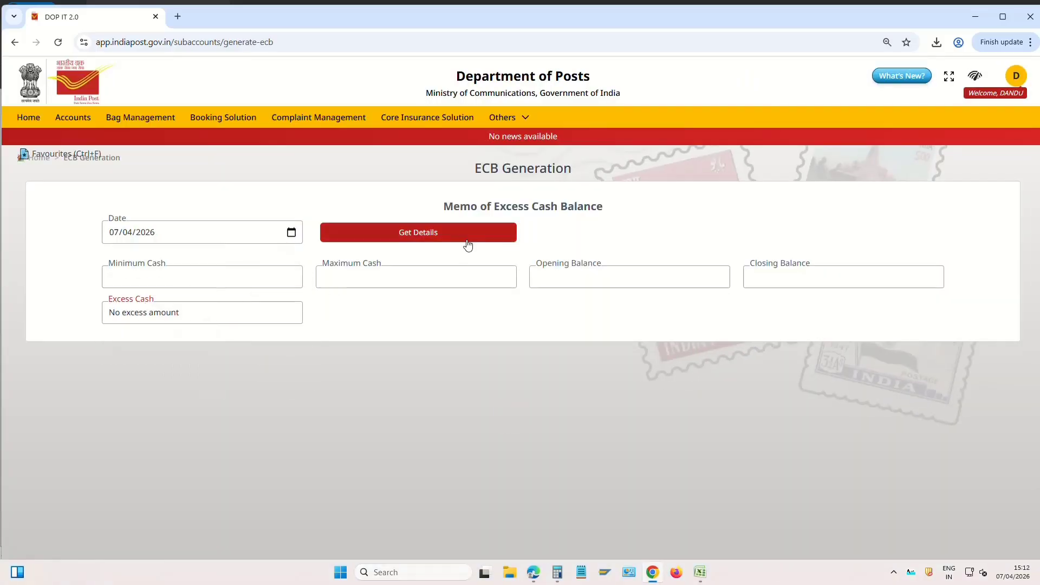
left_click(427, 233)
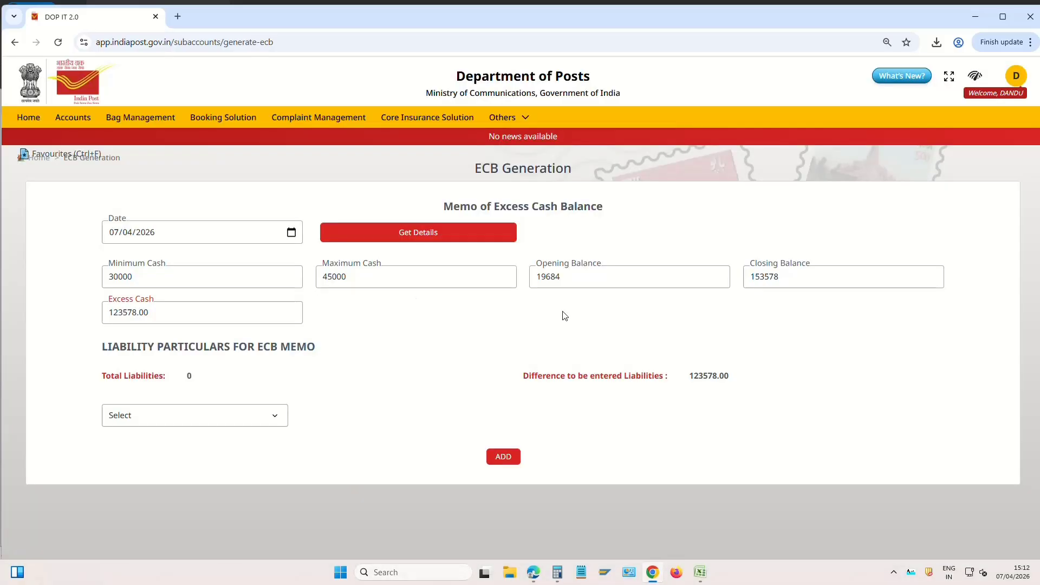
Review the fetched cash figures, noting the excess cash amount of 123578.00
left_click(147, 276)
left_click(395, 281)
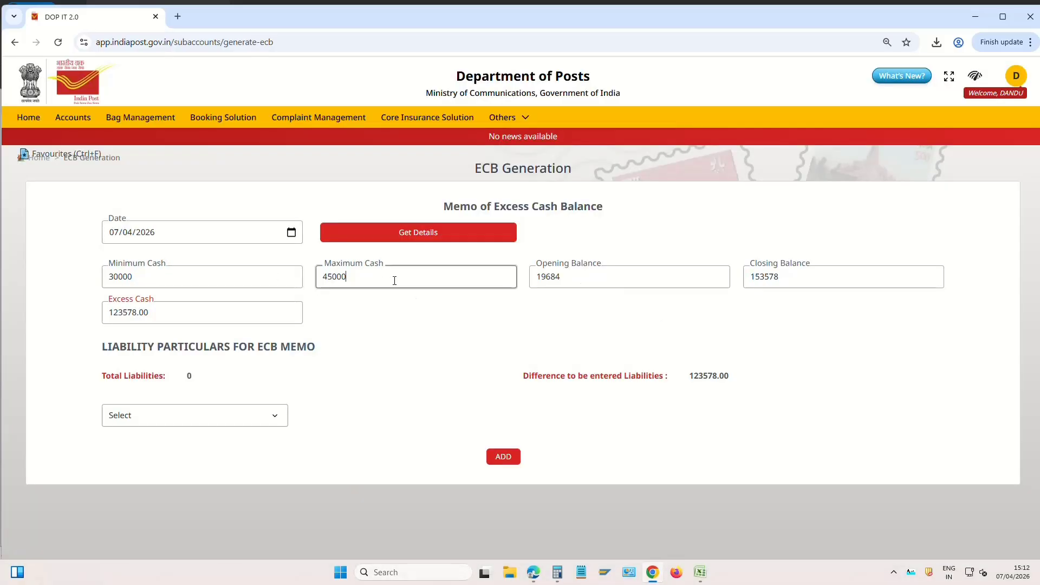
left_click(615, 280)
left_click(812, 279)
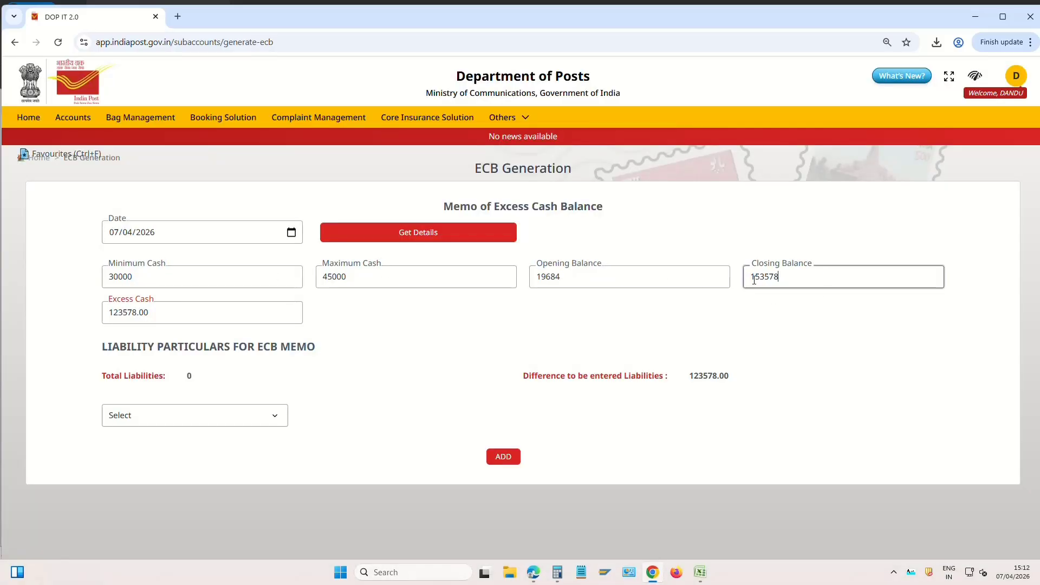
left_click(189, 307)
left_click_drag(189, 307, 58, 326)
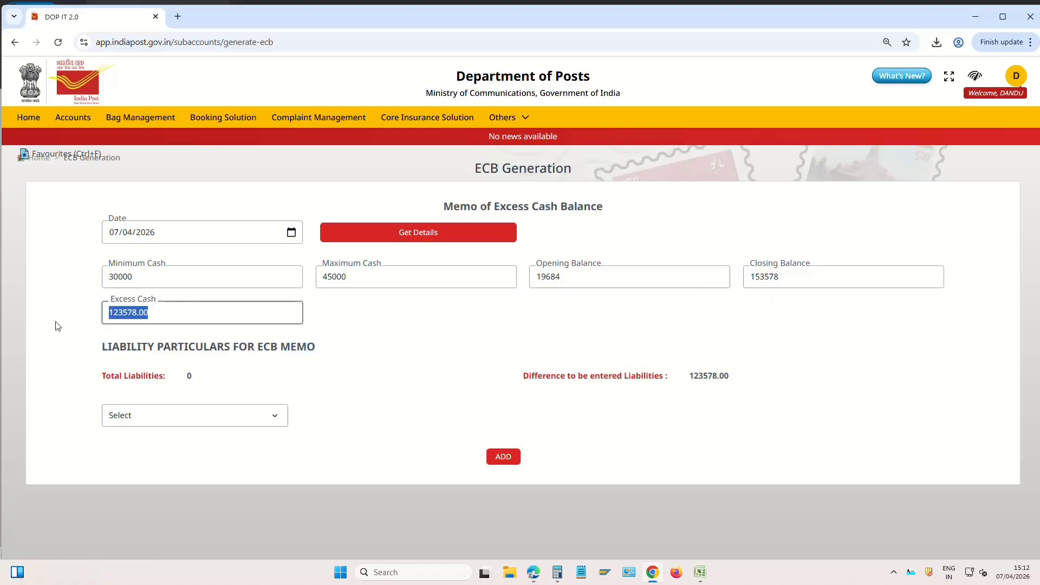
Add an Other Reasons liability 'IPPB PAYMENTS' of 124000 to the memo
left_click(148, 414)
left_click(162, 352)
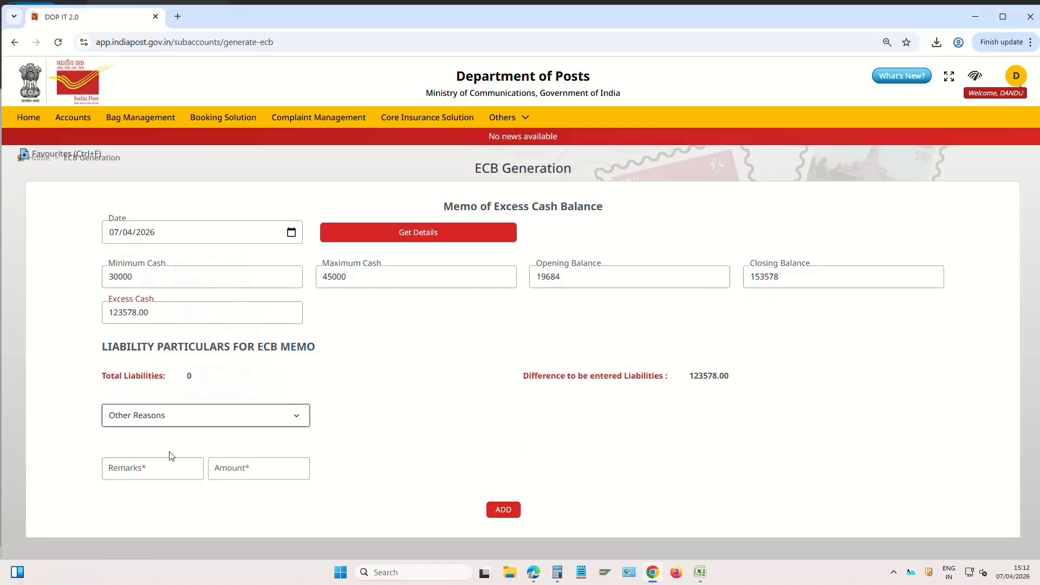
left_click(156, 458)
type("IPP")
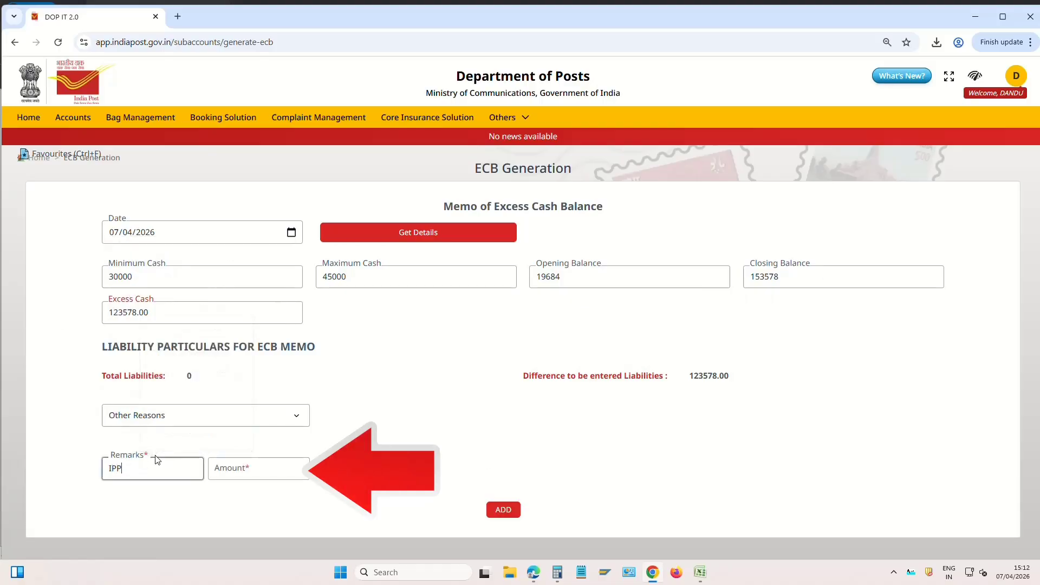
type("B PAYMENTS")
key("Tab")
type("12400")
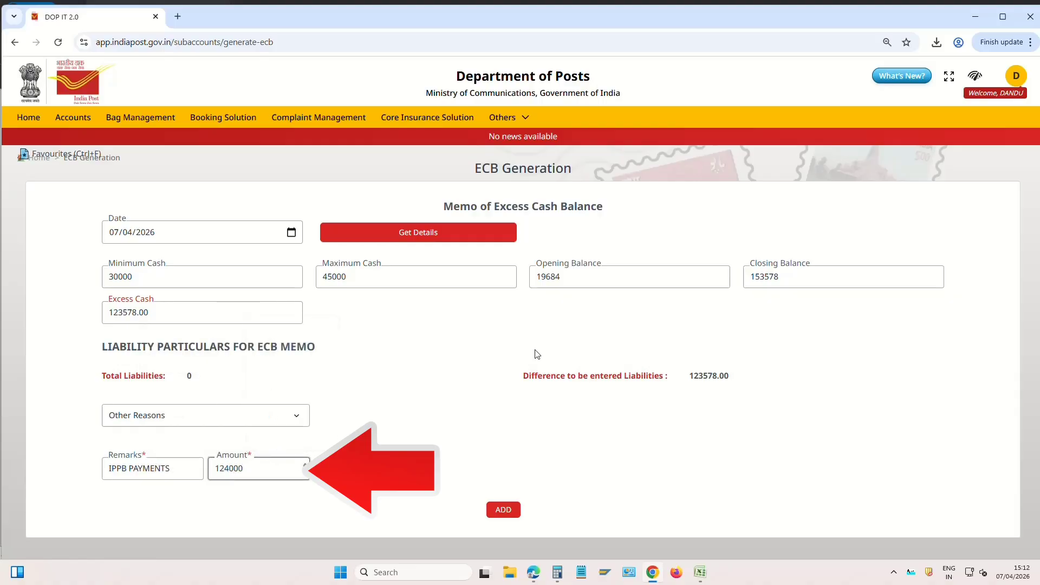
left_click_drag(689, 379, 736, 385)
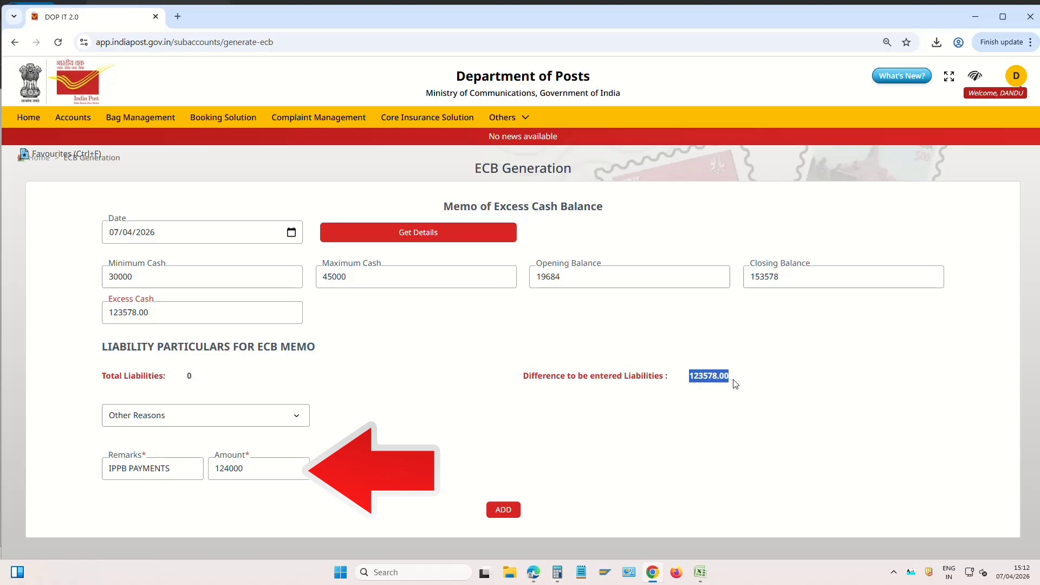
left_click(547, 481)
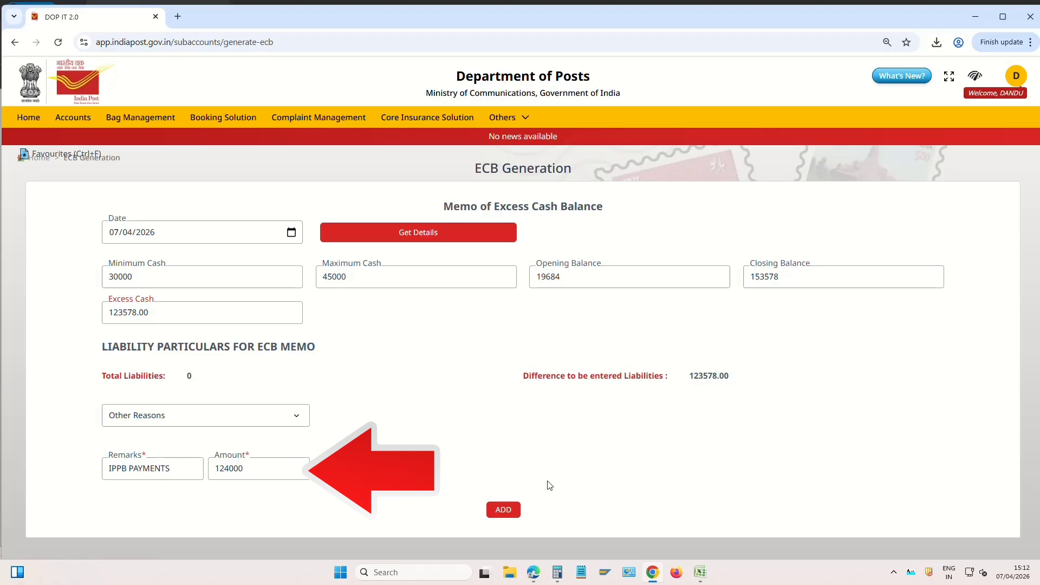
left_click(504, 510)
scroll(637, 453, "down", 2)
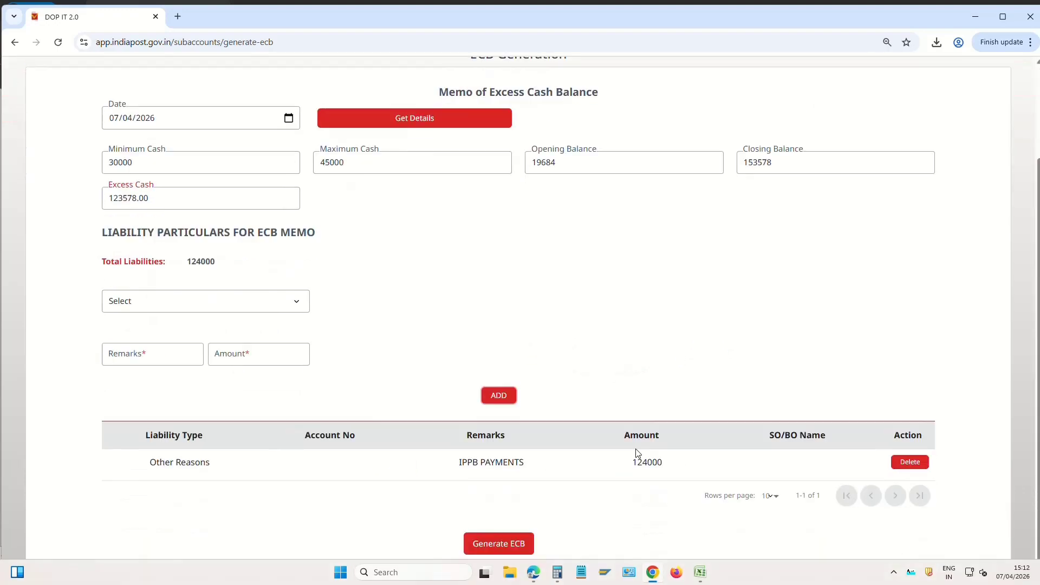
left_click_drag(460, 461, 676, 471)
left_click(333, 475)
left_click_drag(462, 462, 699, 462)
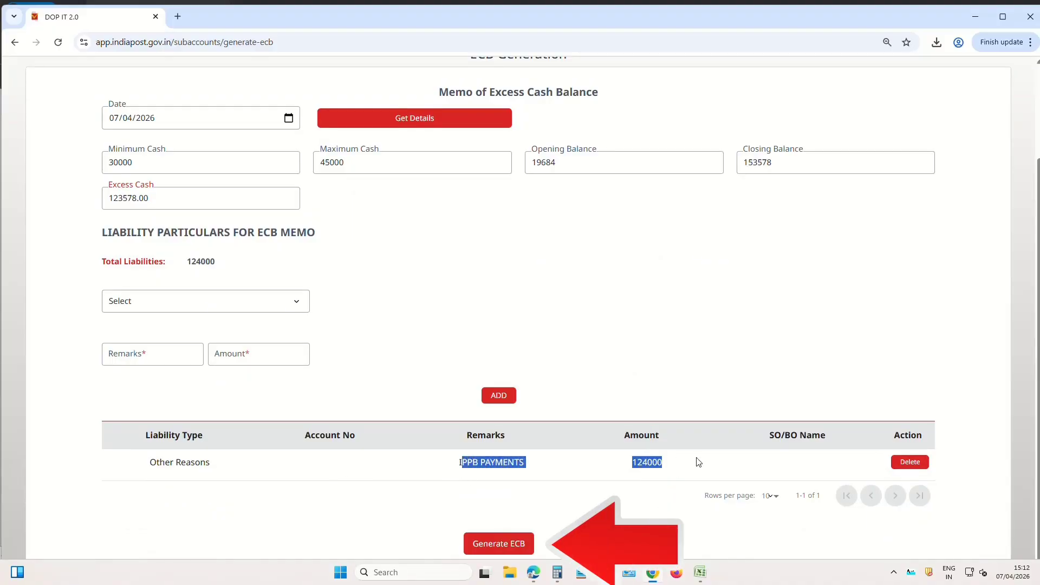
Generate ECB Memo No. 1 and print it on the laser printer
left_click(498, 544)
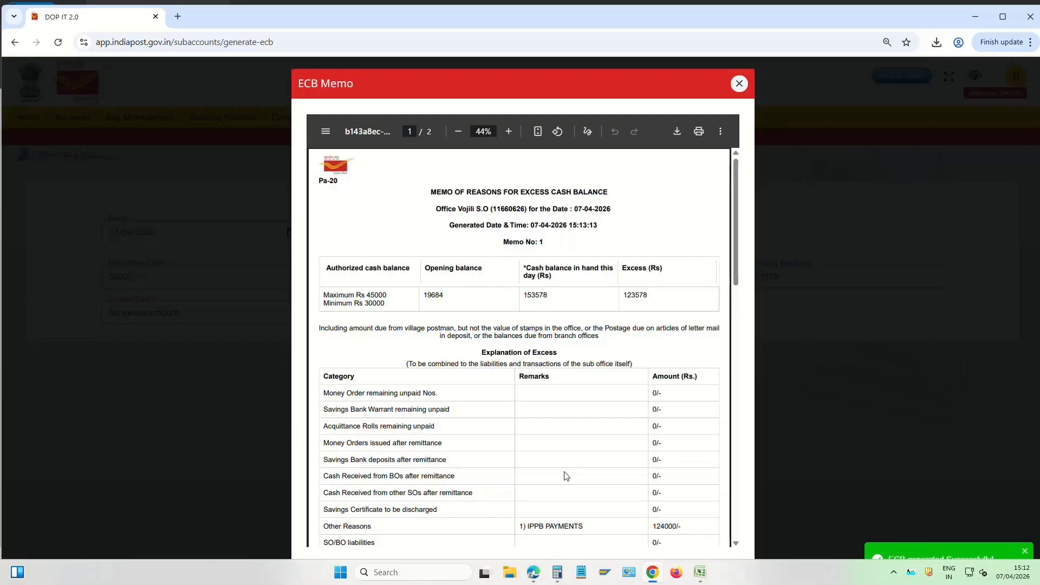
left_click(699, 132)
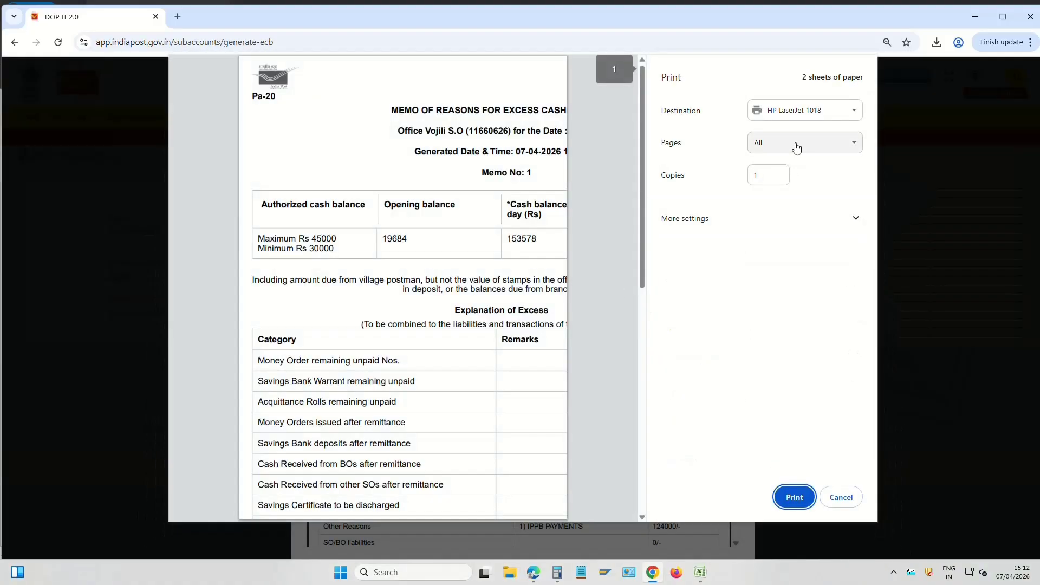
left_click(794, 496)
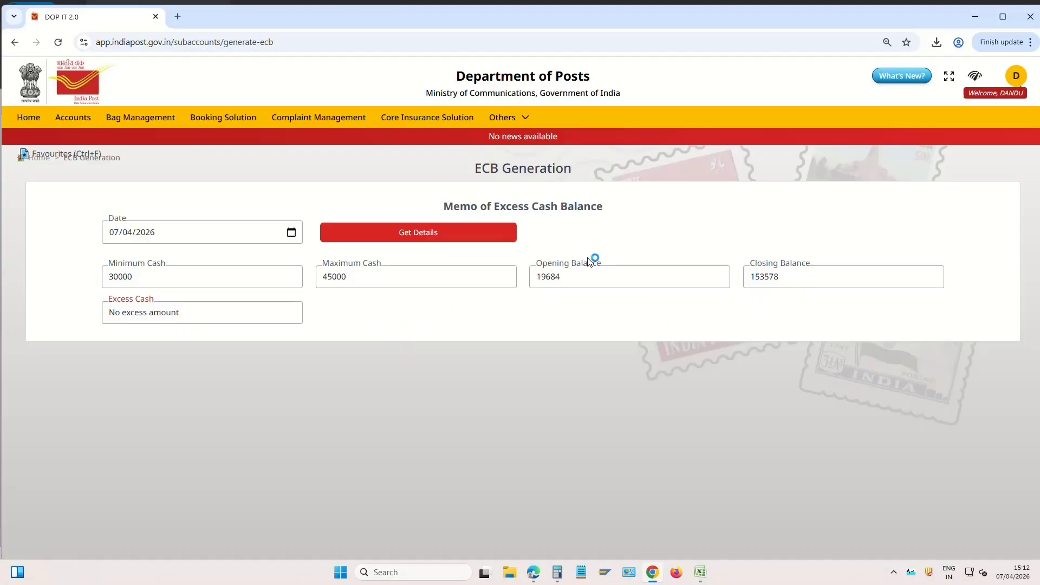
Go to the Treasury module under Others and bring up its Tools
left_click(519, 123)
left_click(517, 119)
left_click(514, 121)
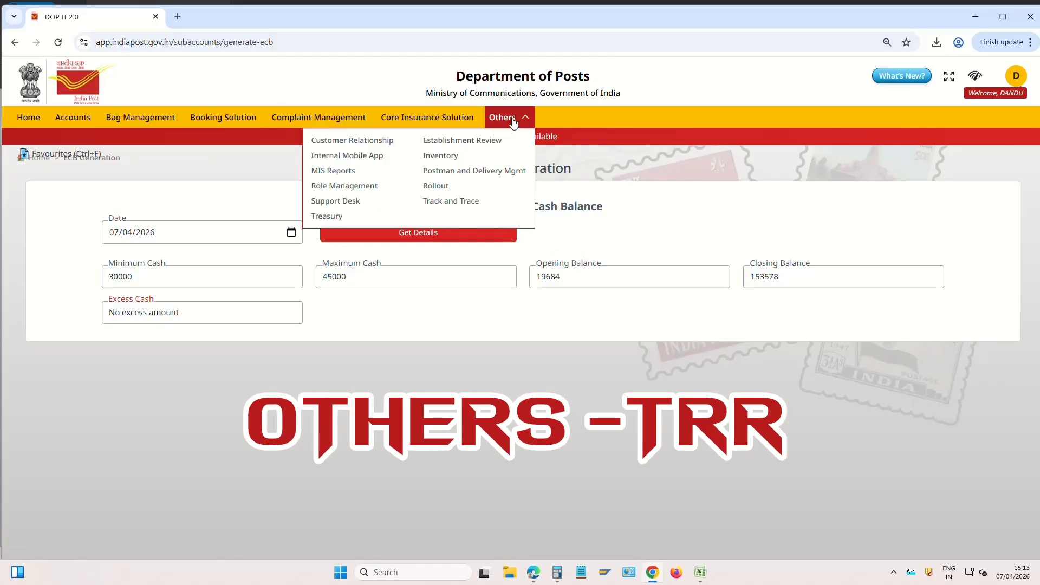
left_click(335, 216)
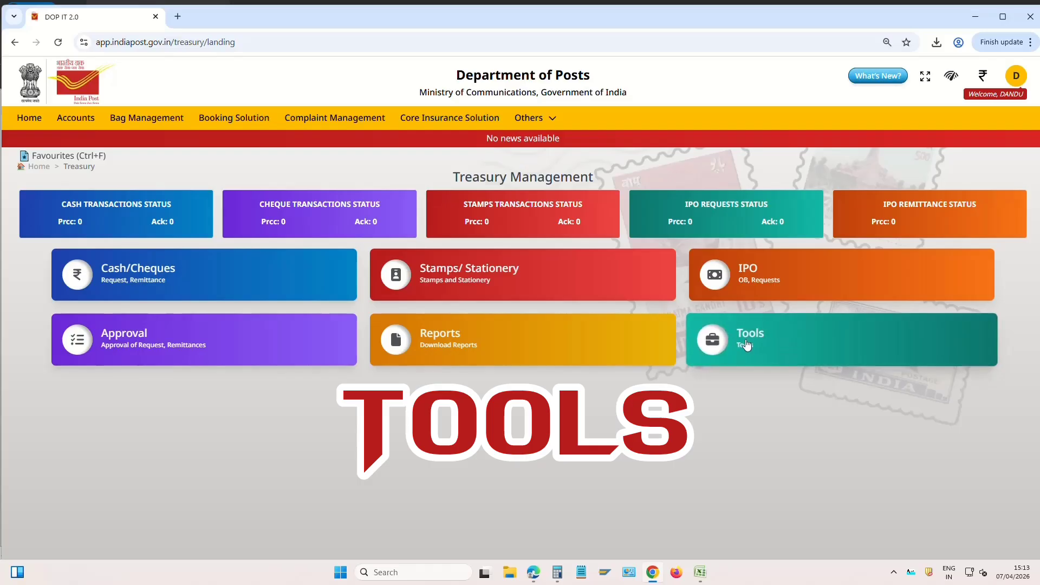
left_click(745, 343)
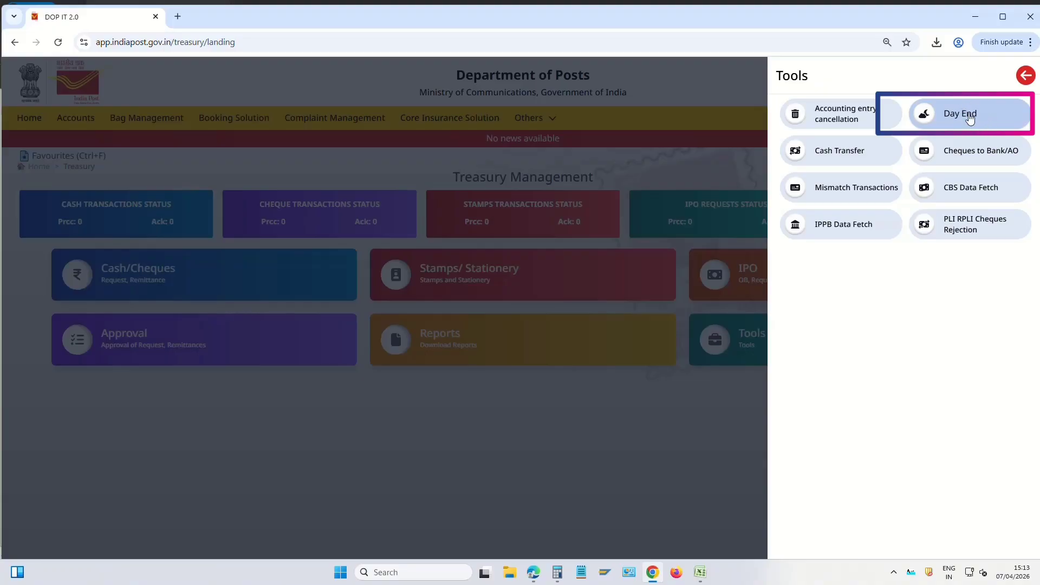
Start Day End and confirm it for 07-04-2026 after checking the 153578 closing balance
left_click(970, 117)
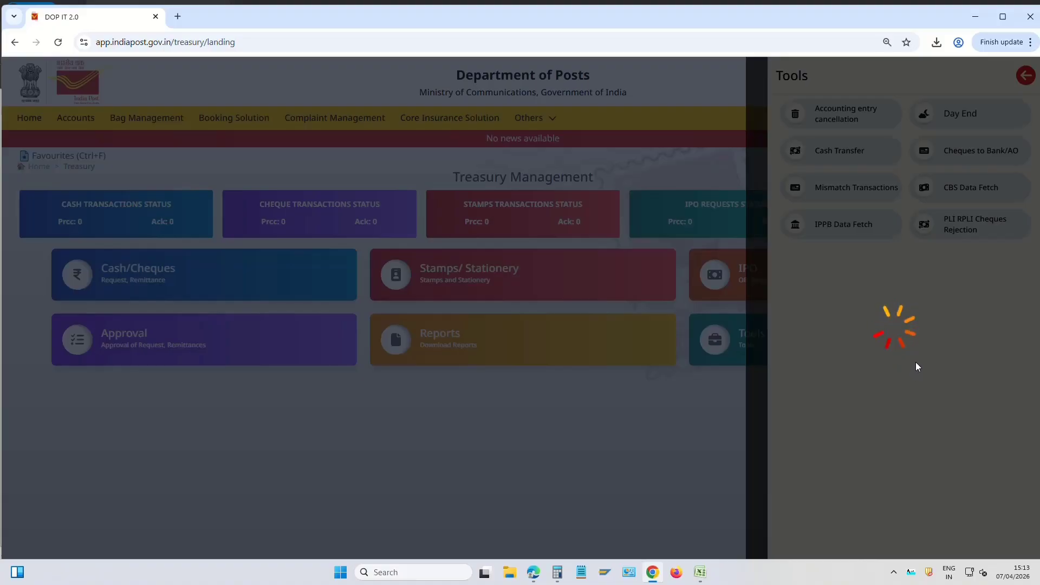
left_click_drag(856, 306, 915, 304)
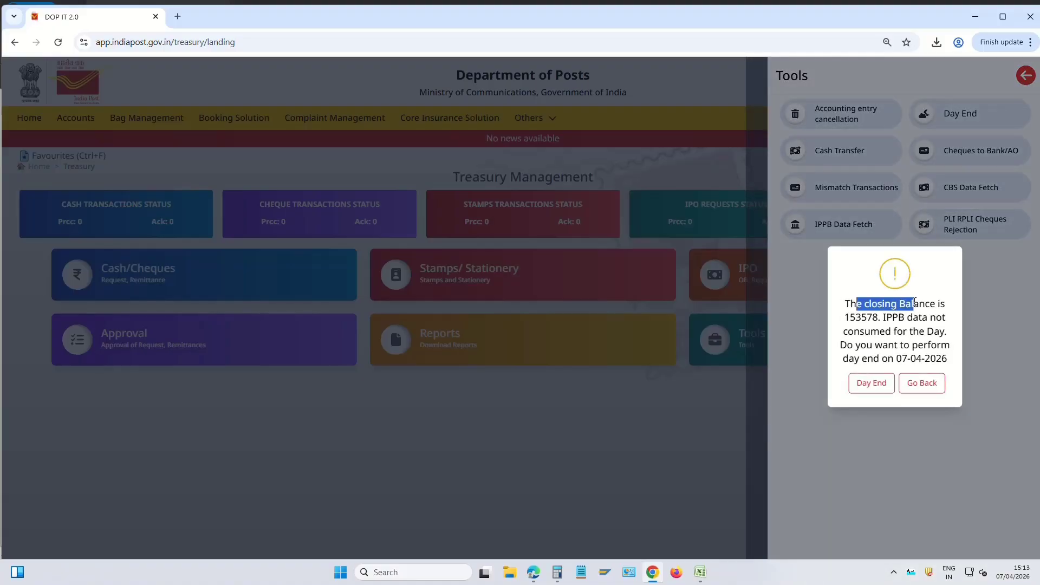
left_click_drag(846, 318, 881, 319)
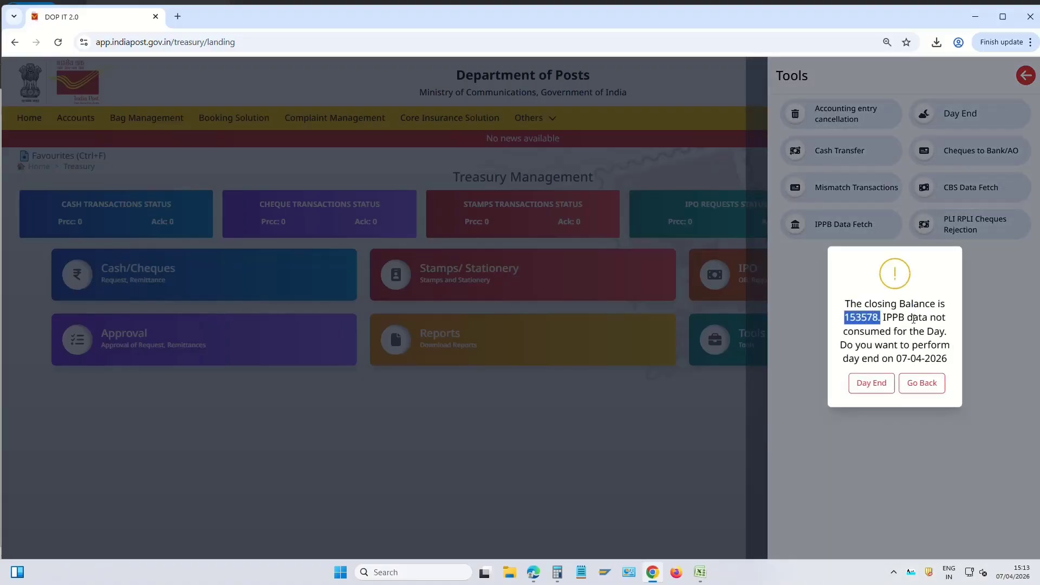
left_click(913, 320)
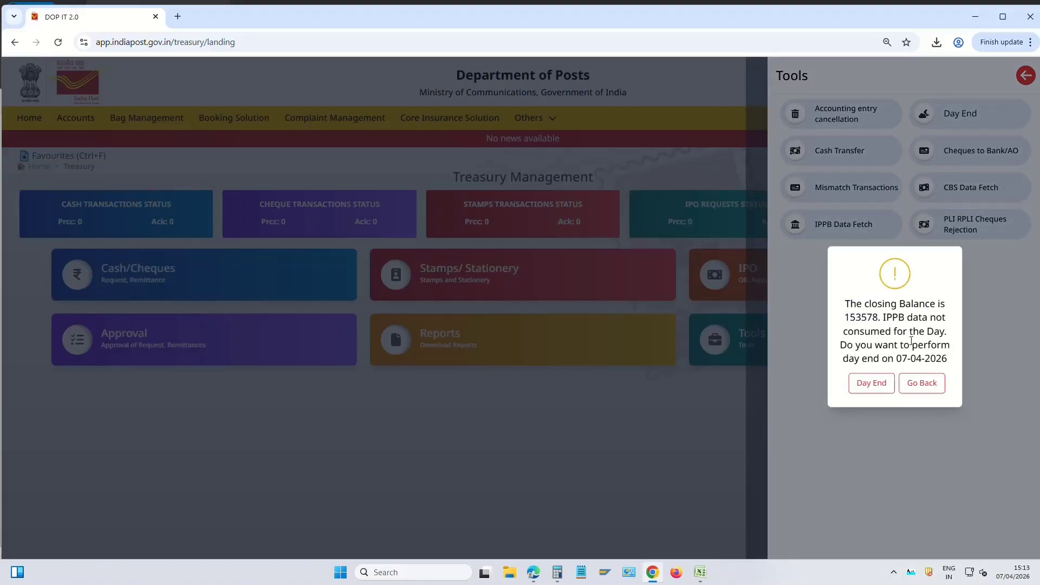
left_click(883, 383)
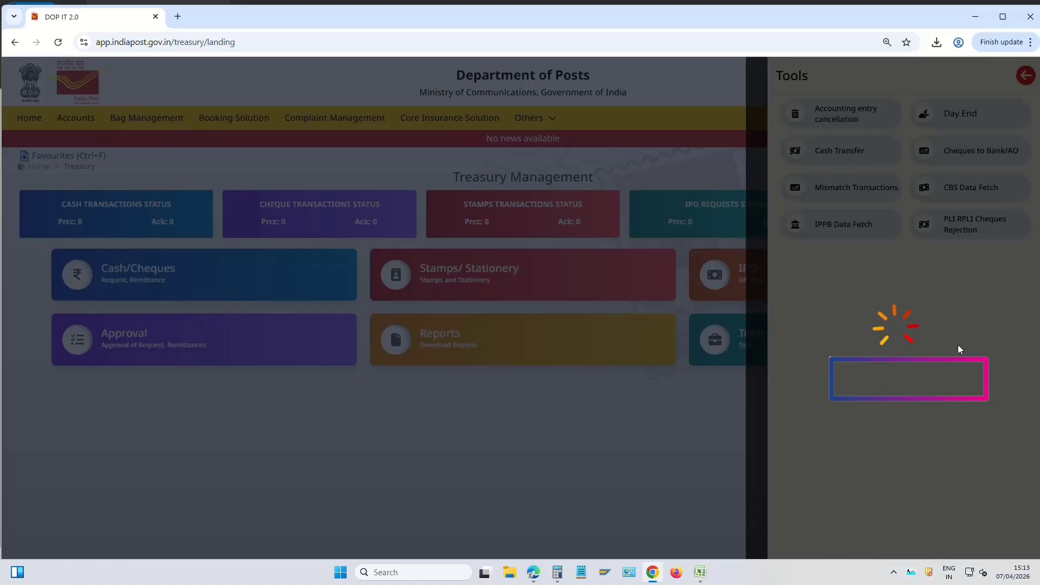